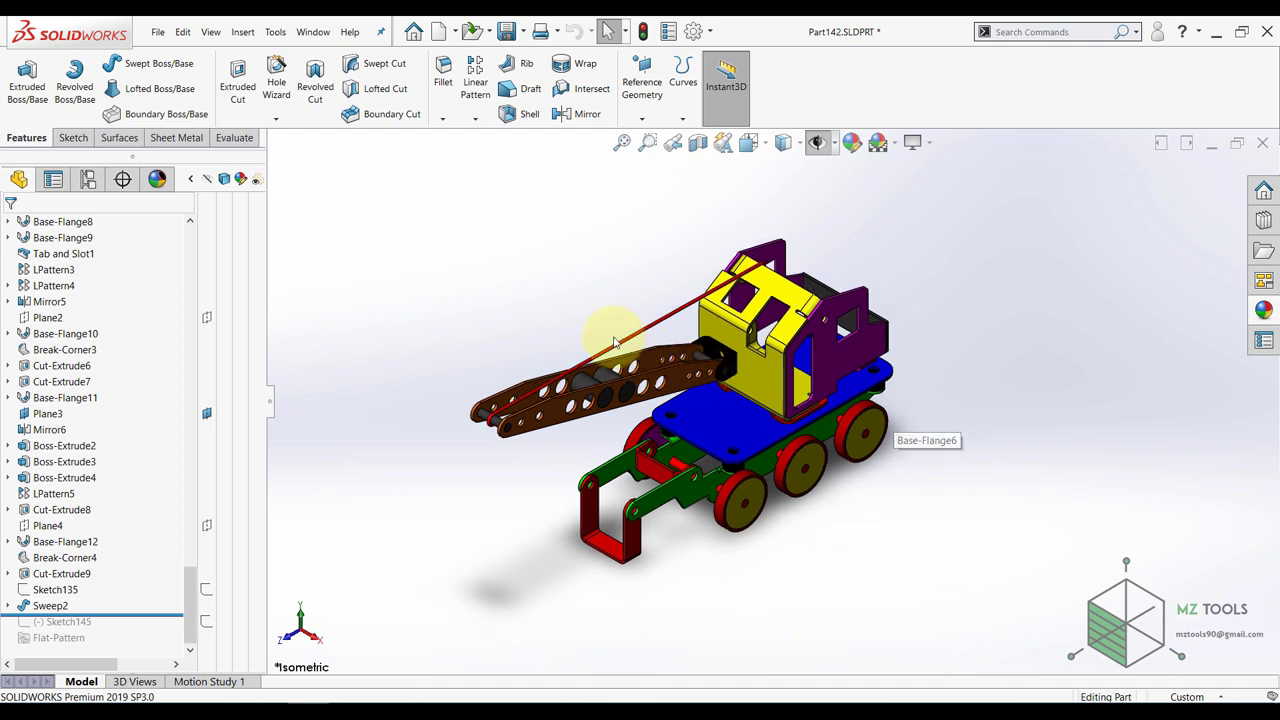
- Create a new part document and start a sketch on the Top plane
click(438, 36)
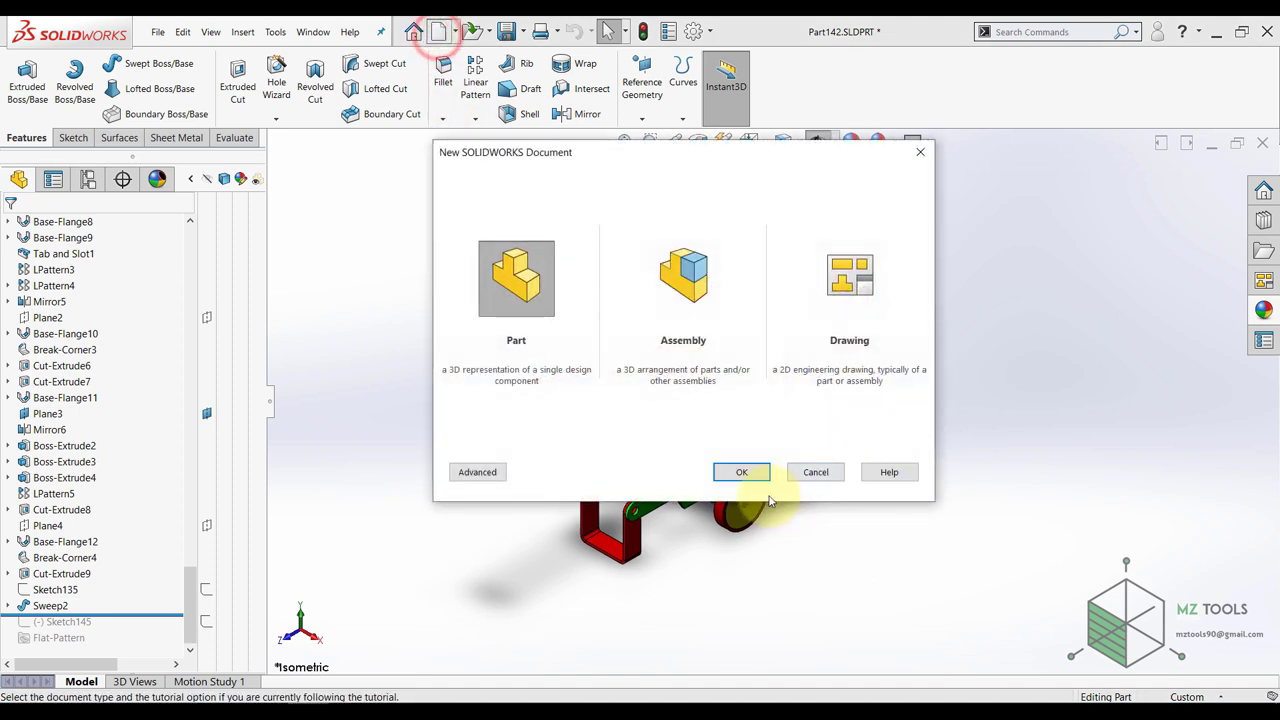
click(738, 472)
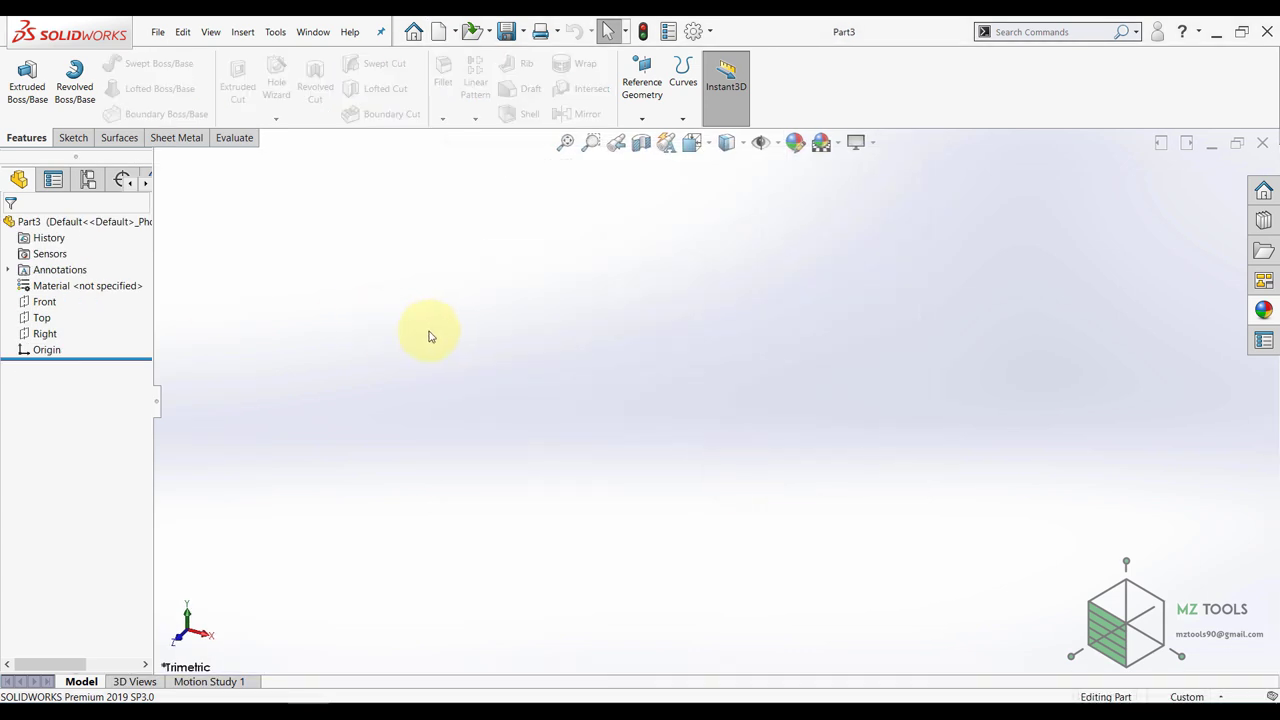
click(45, 299)
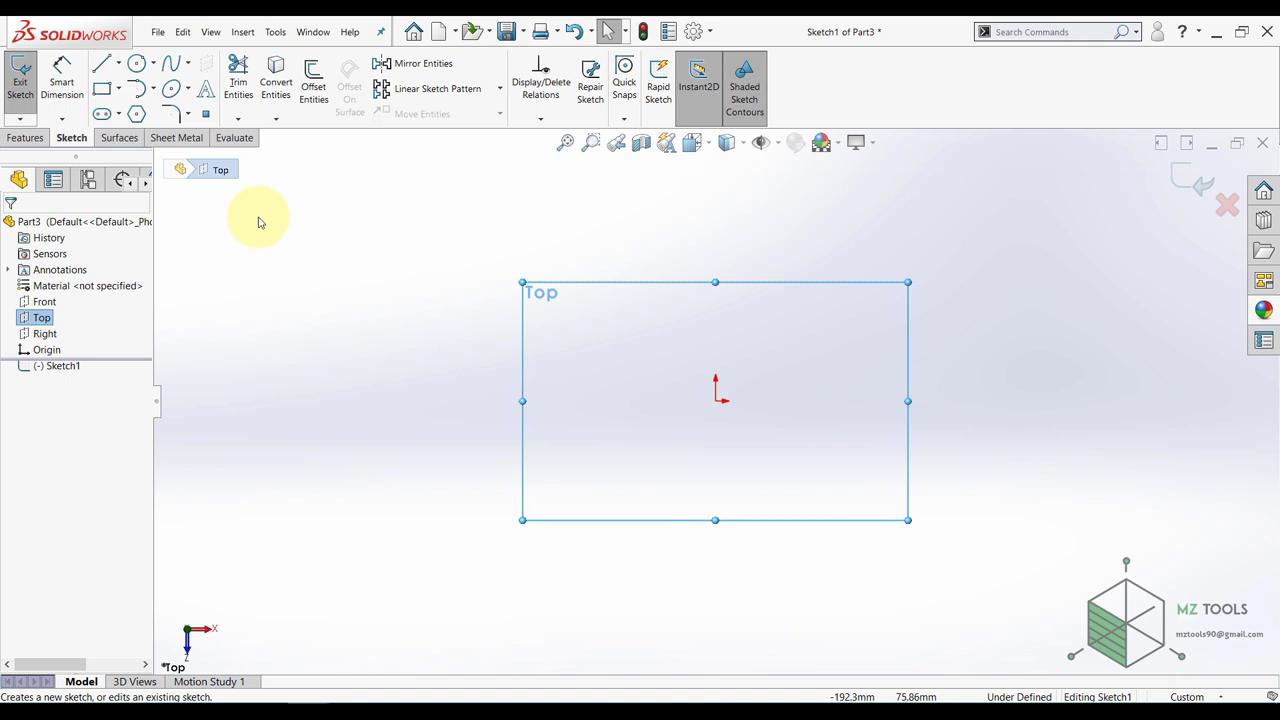
- Sketch a center rectangle about 111 by 50 mm, centred on the origin
click(118, 89)
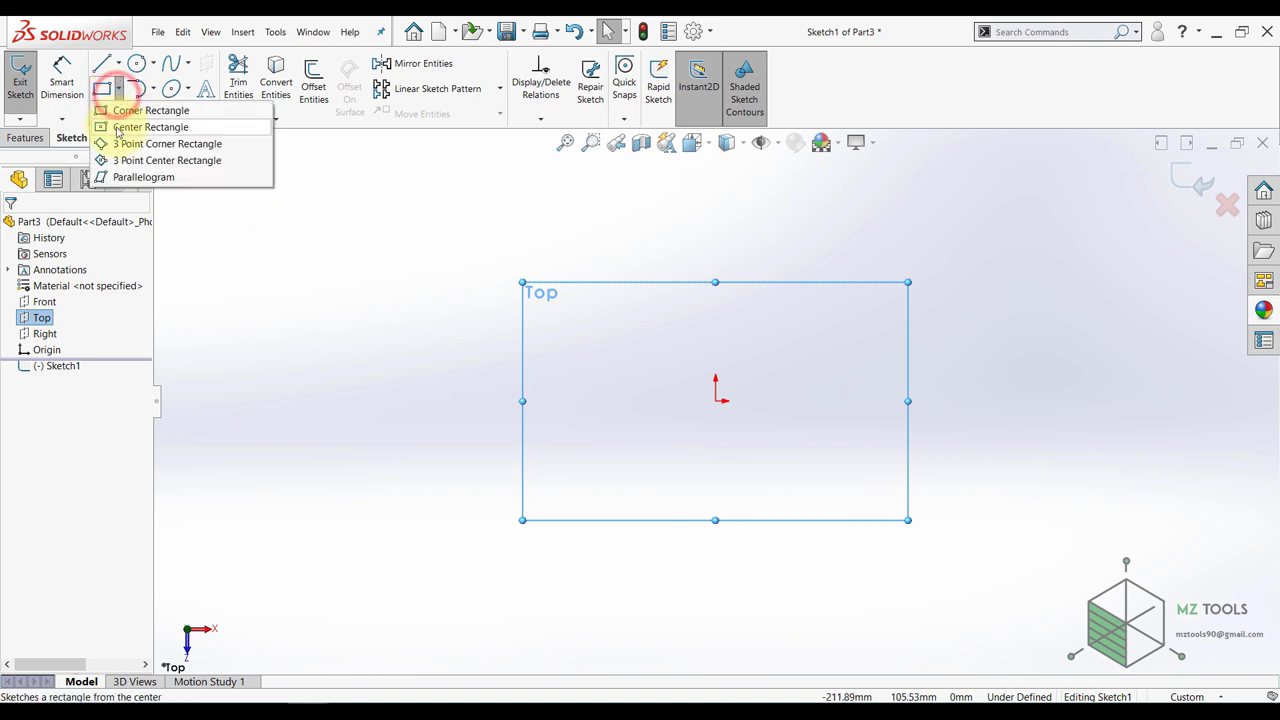
click(115, 126)
click(714, 400)
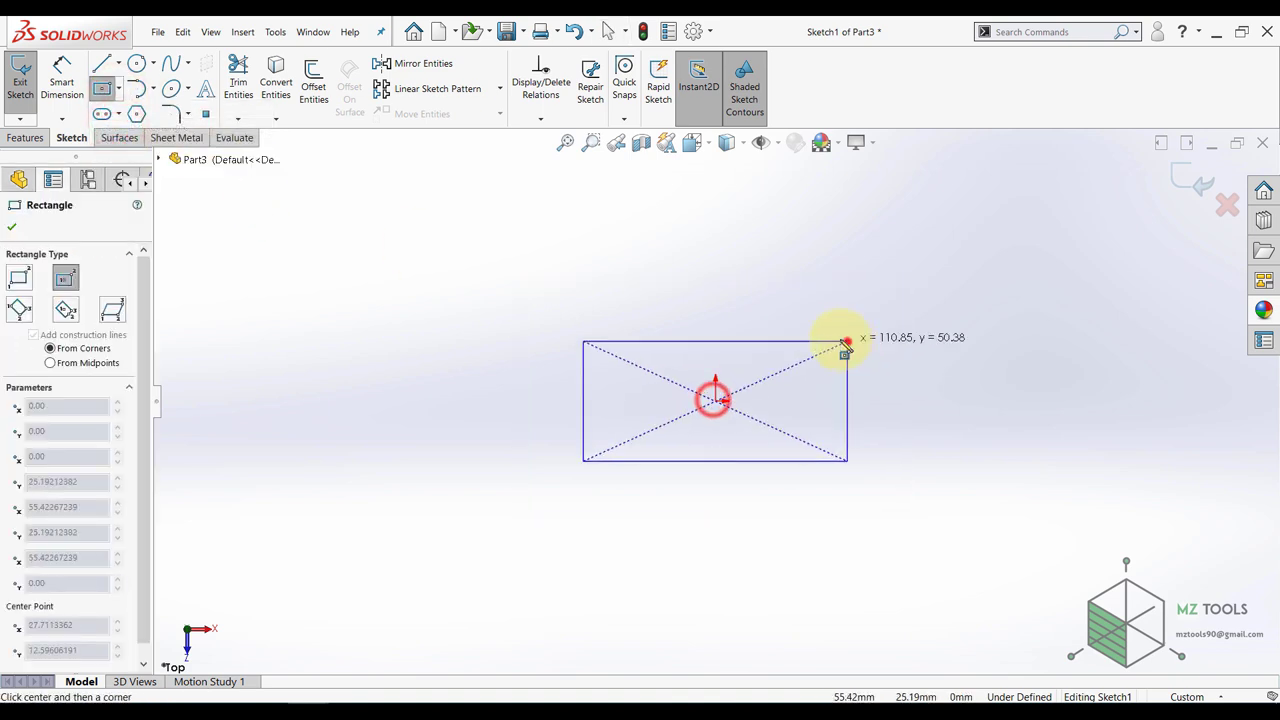
click(846, 345)
key(Escape)
scroll(676, 303, down, 2)
- Dimension the rectangle to 75 mm wide and 40 mm high
click(122, 138)
click(85, 137)
click(61, 72)
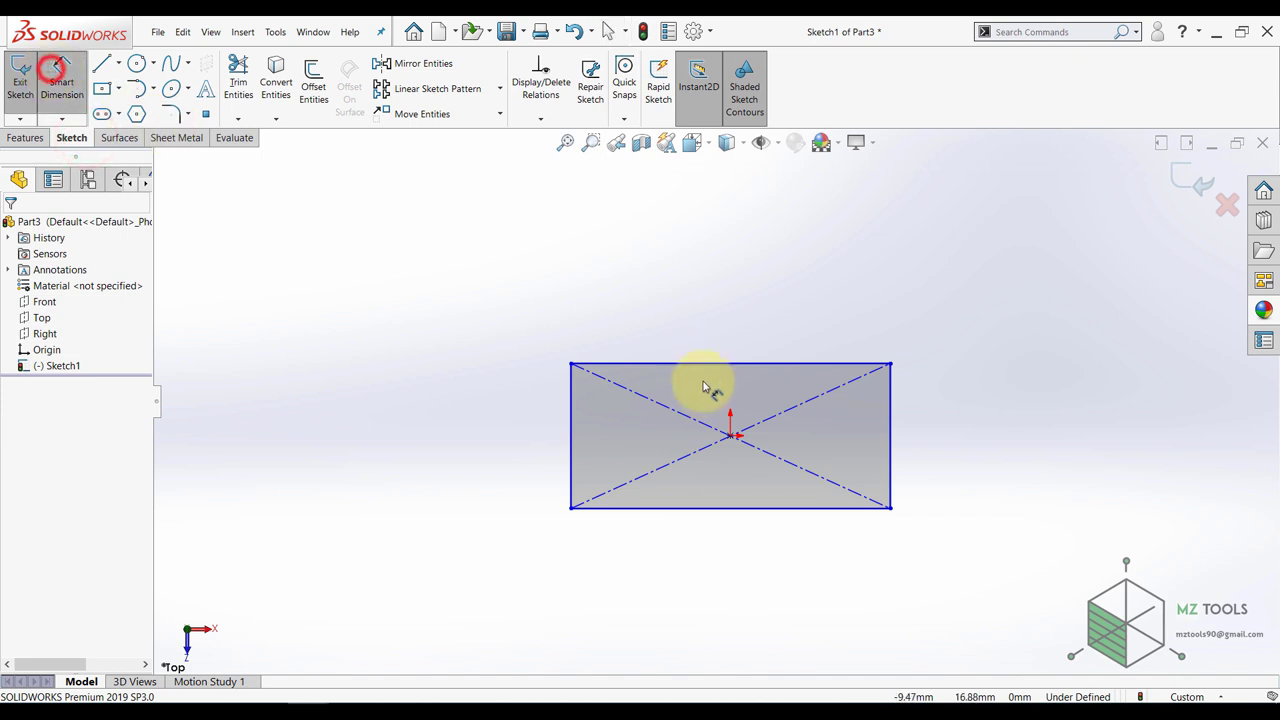
click(692, 366)
click(697, 322)
text(75)
key(Return)
click(571, 405)
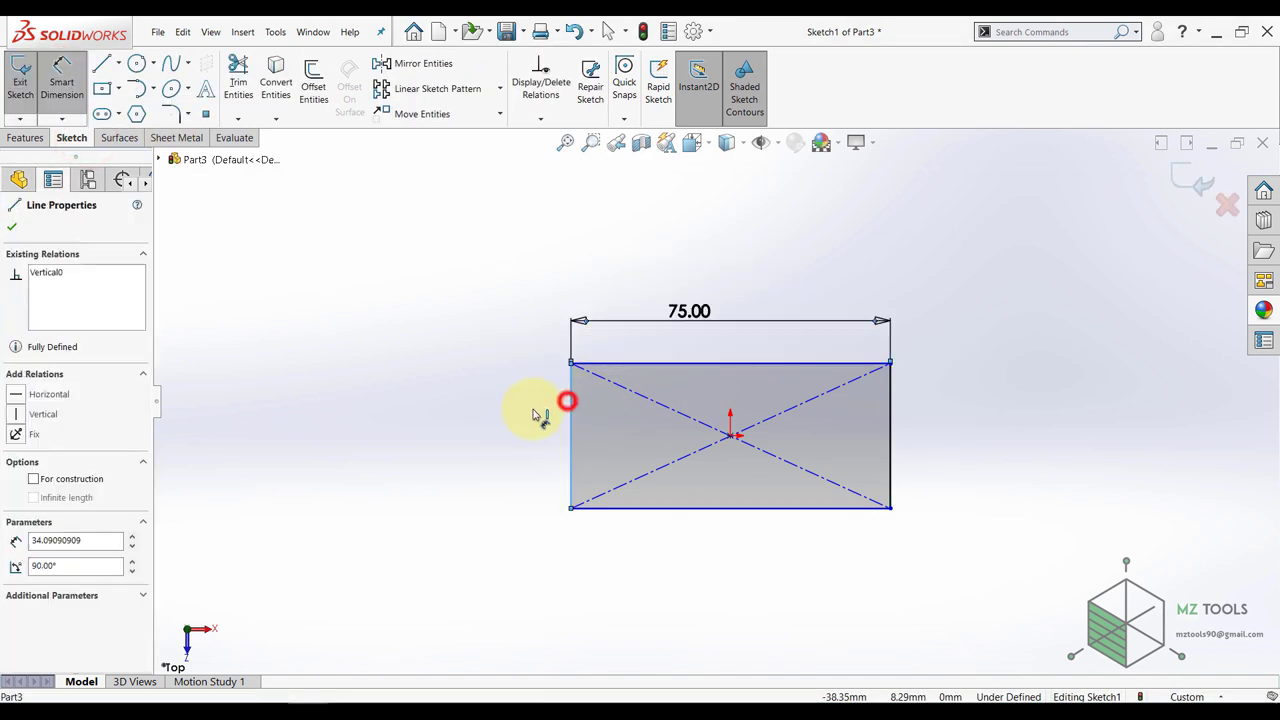
click(532, 412)
text(40)
key(Return)
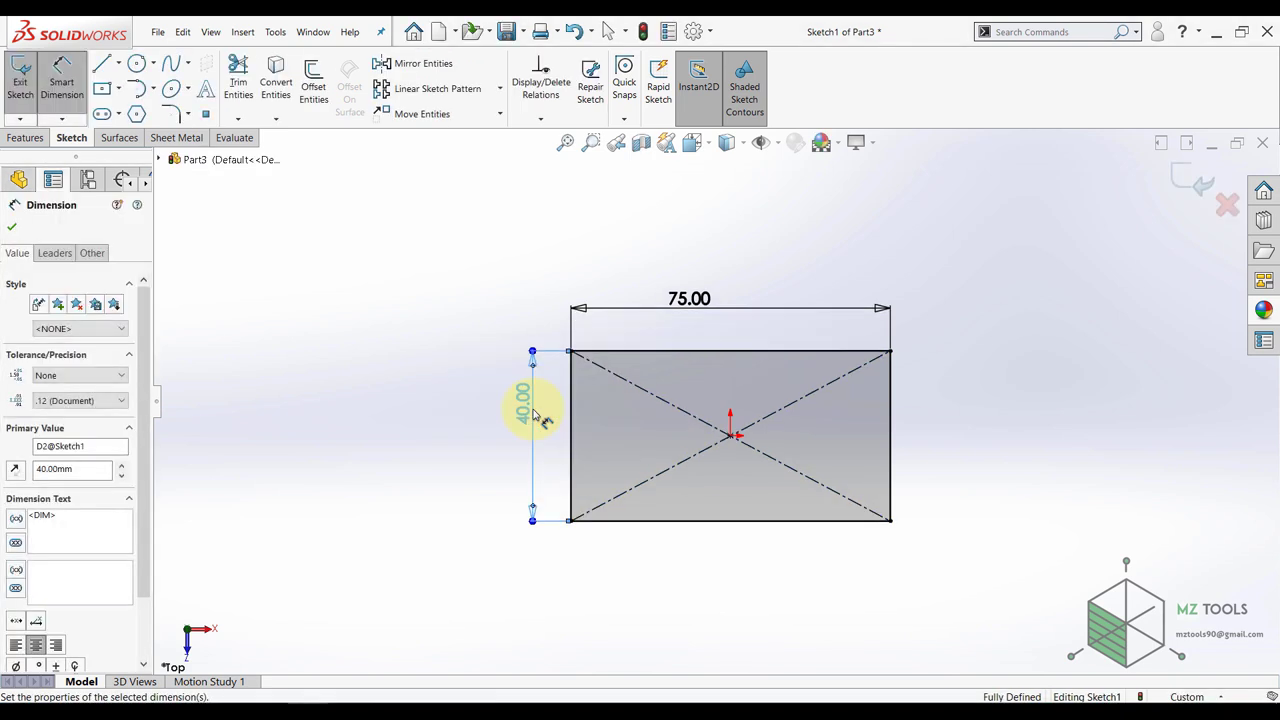
key(Escape)
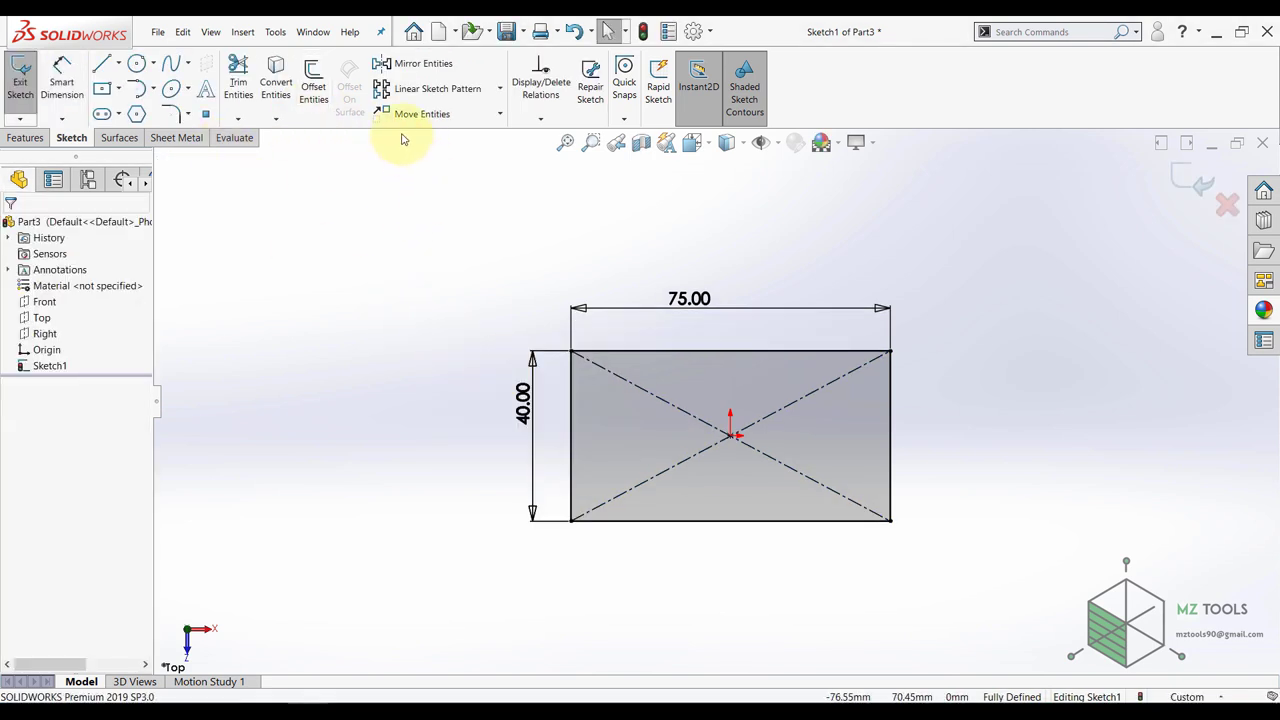
- Fillet all four corners of the rectangle with a 5 mm radius and exit the sketch
click(182, 114)
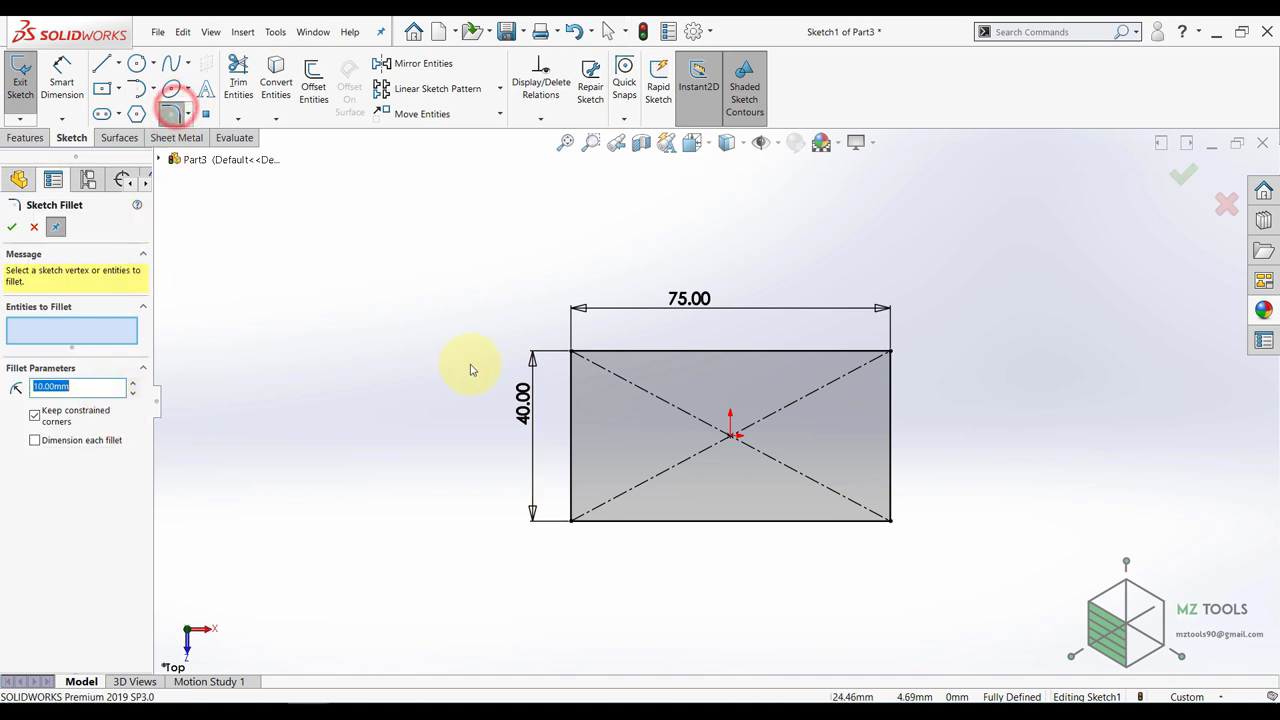
click(571, 352)
click(571, 519)
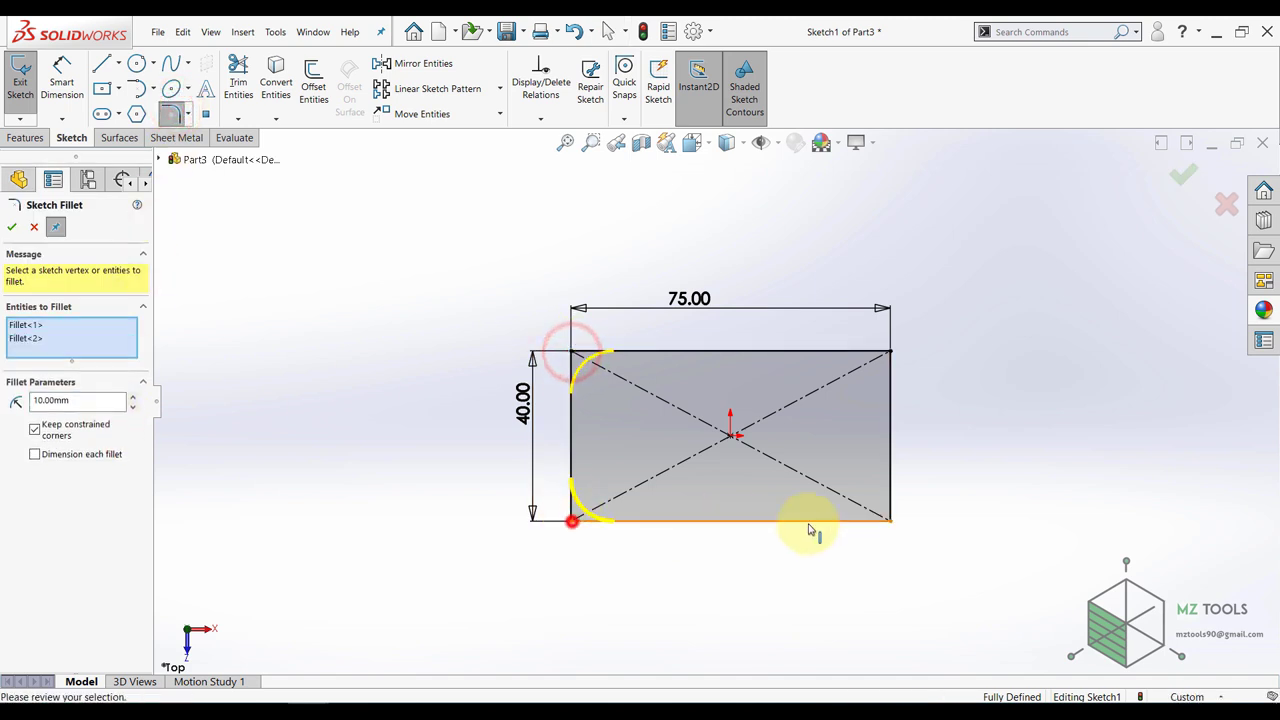
click(889, 519)
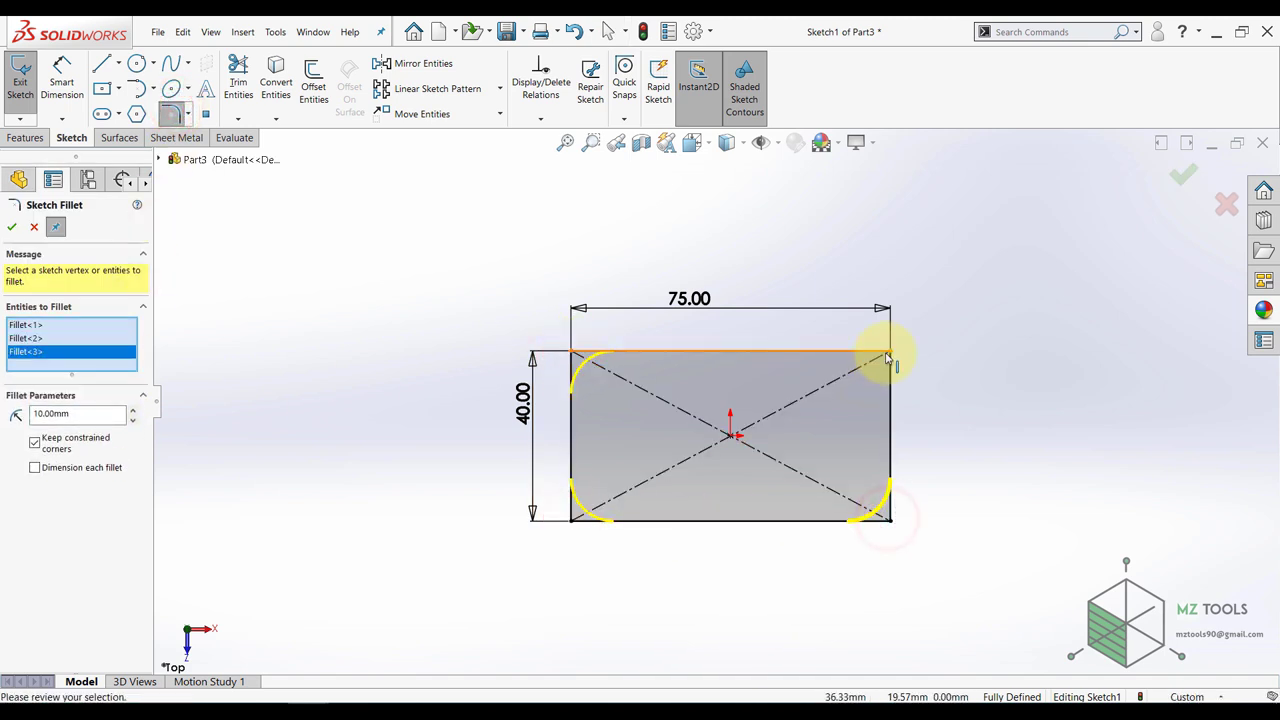
click(887, 352)
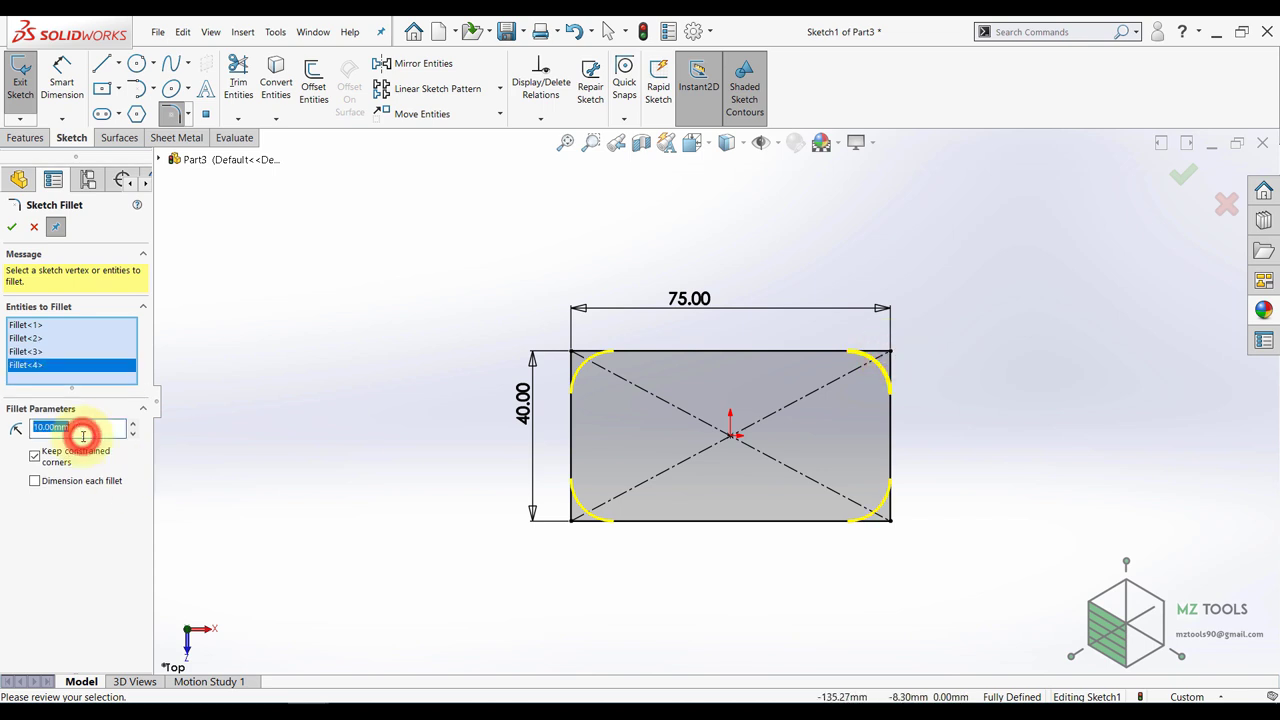
click(12, 227)
click(1180, 182)
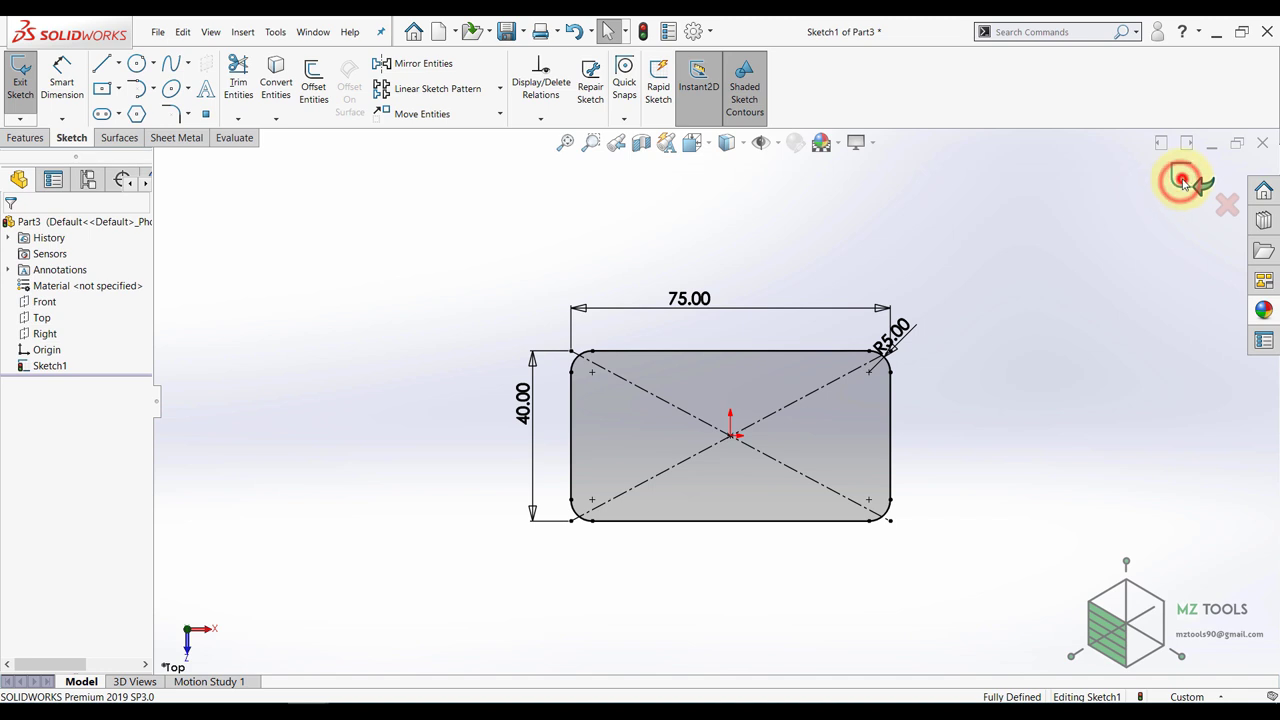
click(1182, 180)
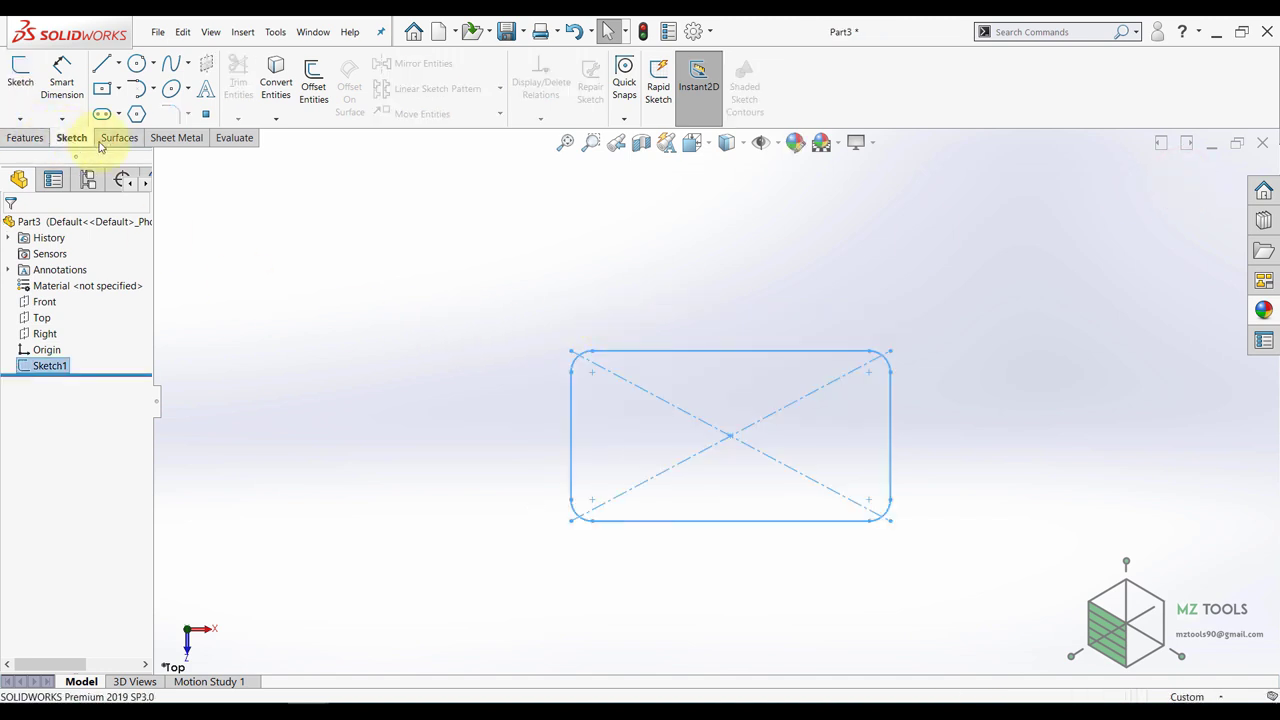
- Create a sheet metal base flange from the rounded rectangle, 1 mm thick with the thickness direction reversed
click(170, 145)
click(27, 100)
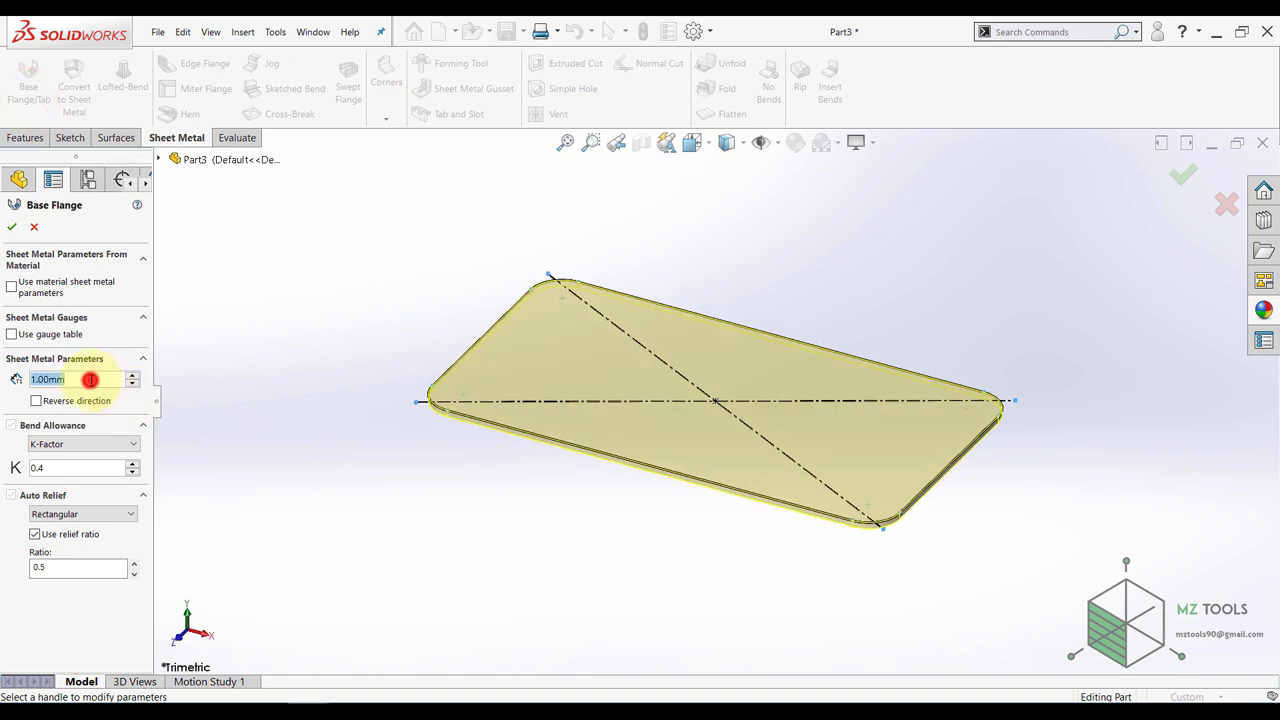
text(1)
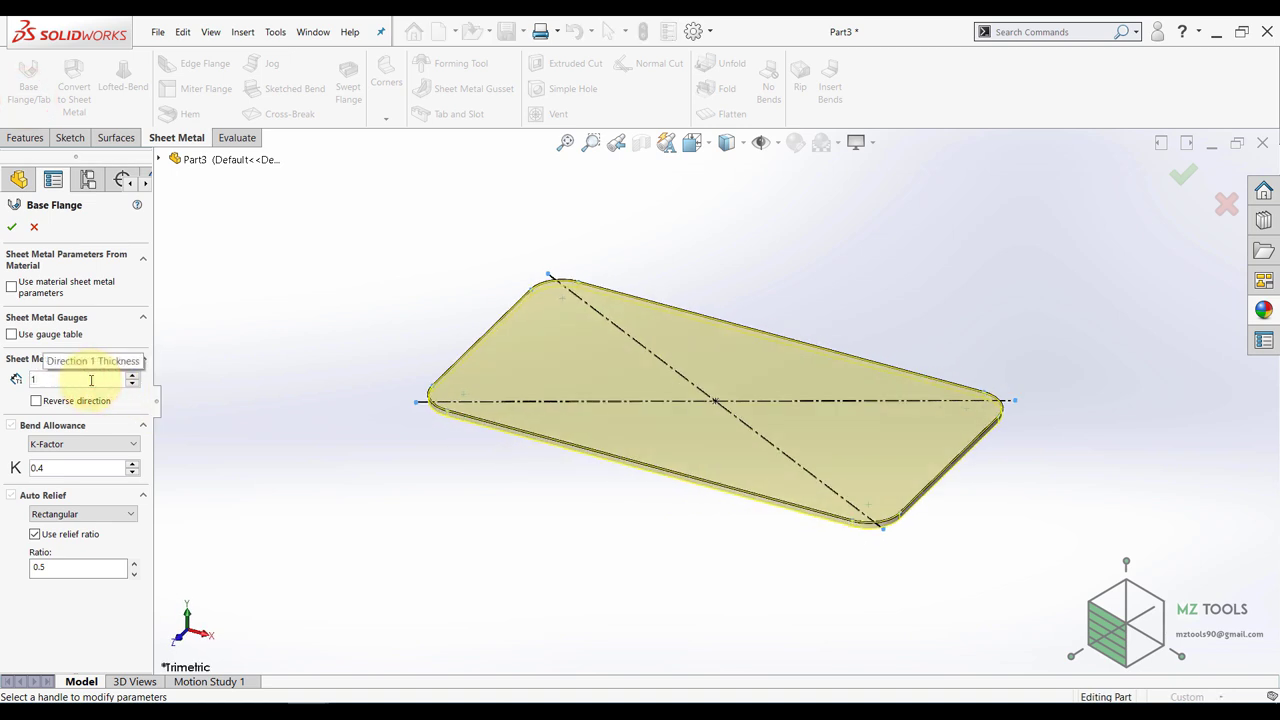
key(Return)
middle_drag(585, 465, 622, 437)
key(space)
click(507, 511)
click(38, 401)
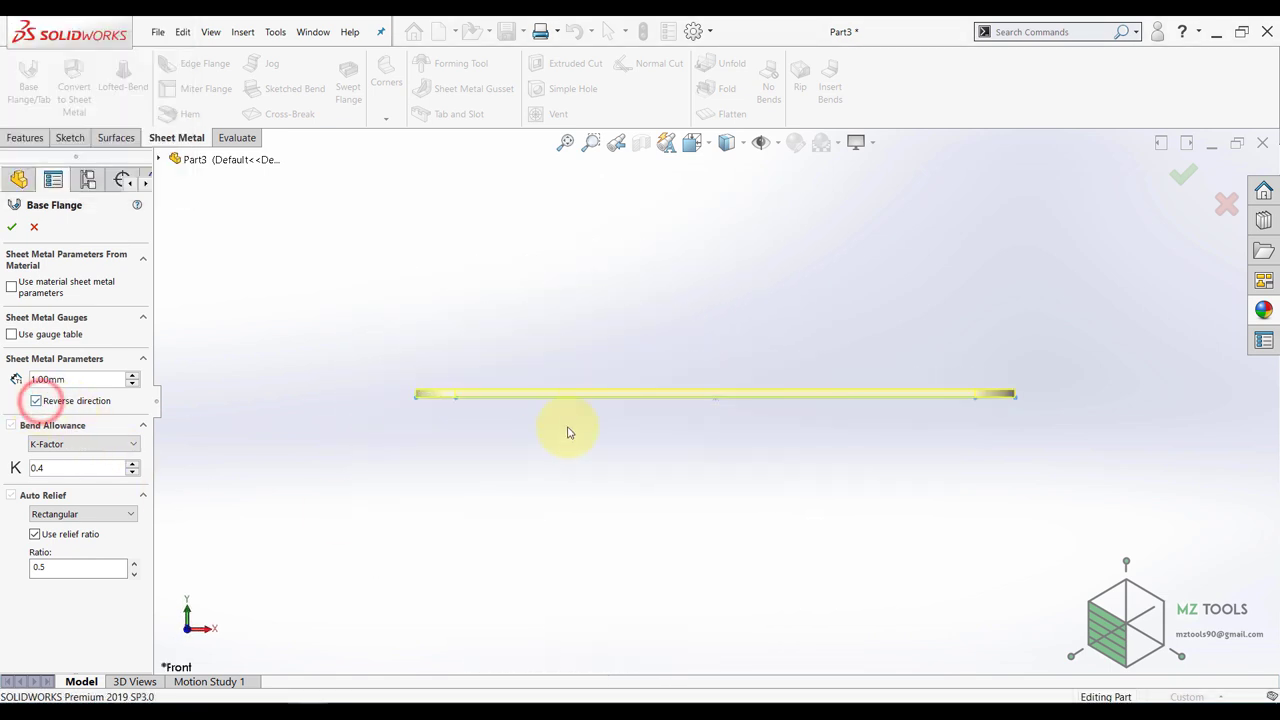
click(10, 227)
- Apply a standard blue color appearance to the plate's body from the cut list
middle_drag(523, 340, 435, 337)
scroll(435, 337, up, 2)
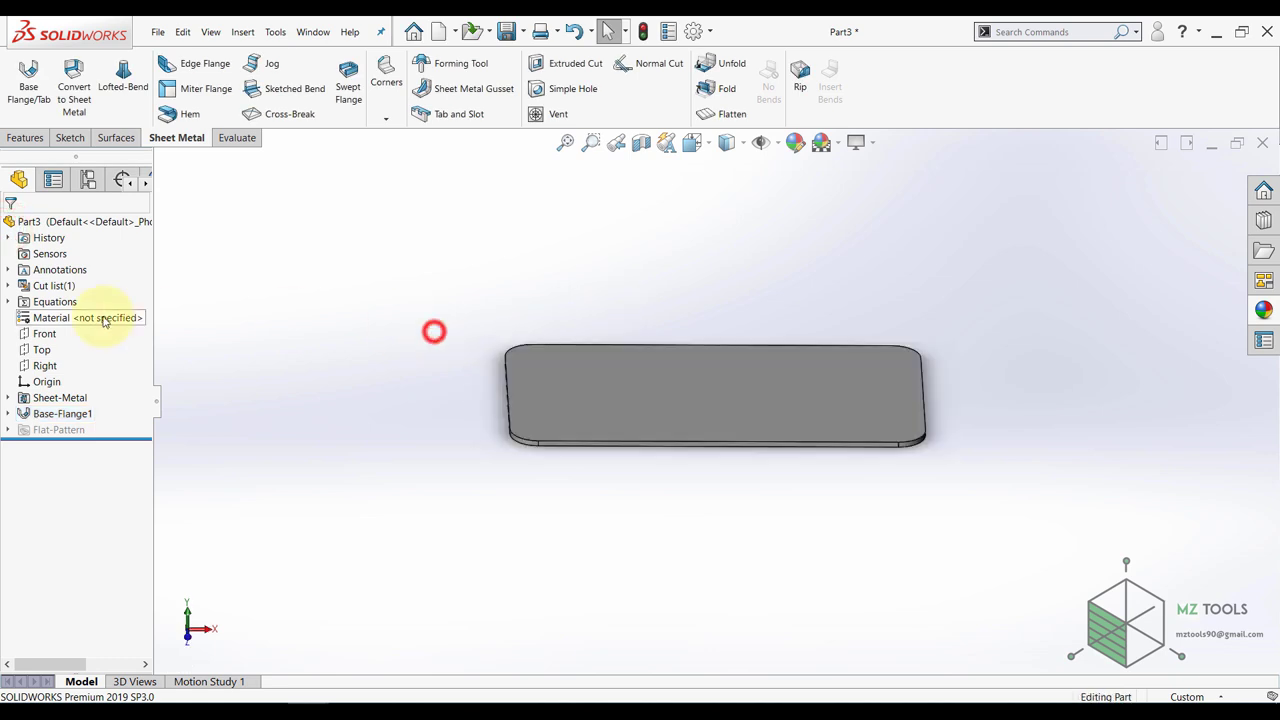
click(8, 285)
click(60, 318)
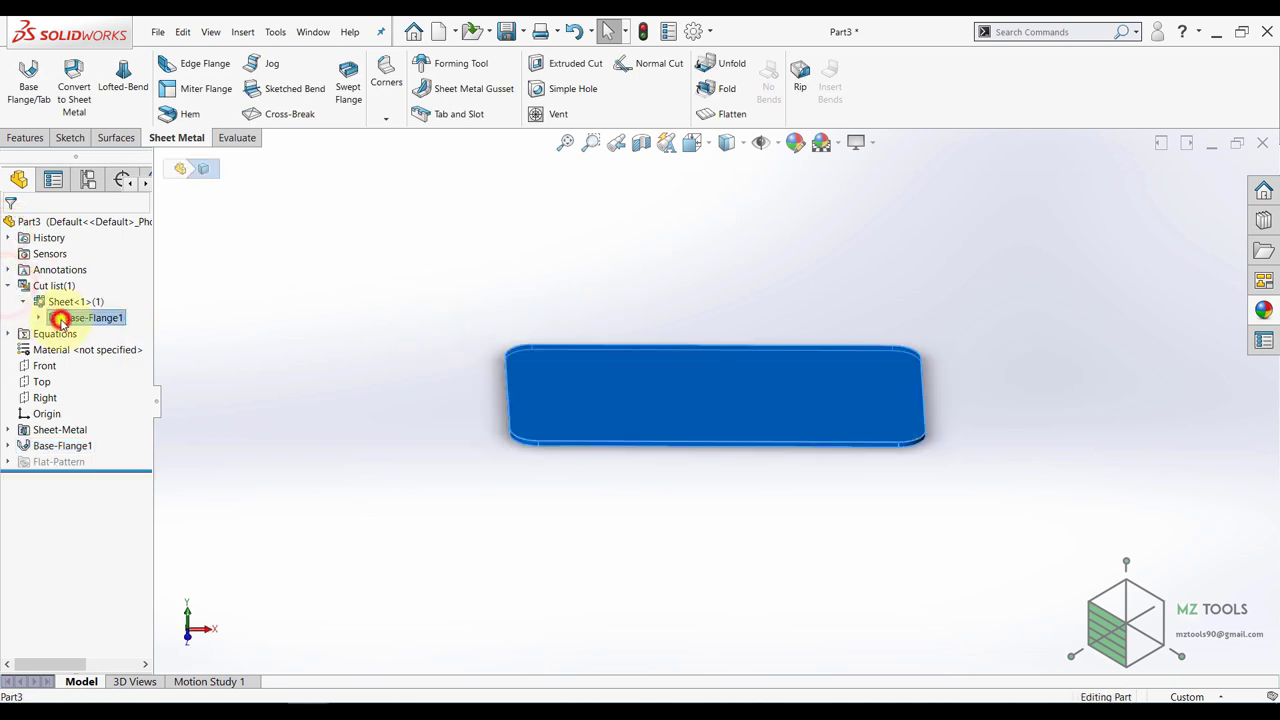
right_click(60, 318)
click(131, 299)
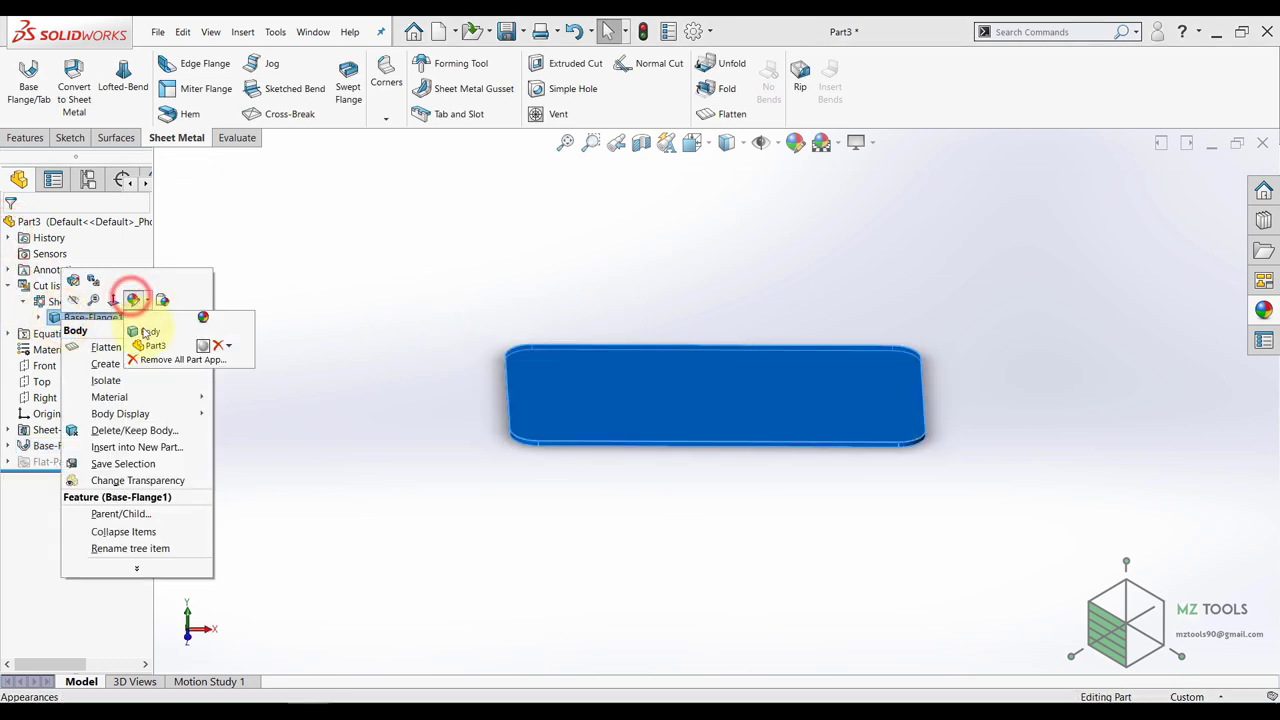
click(143, 331)
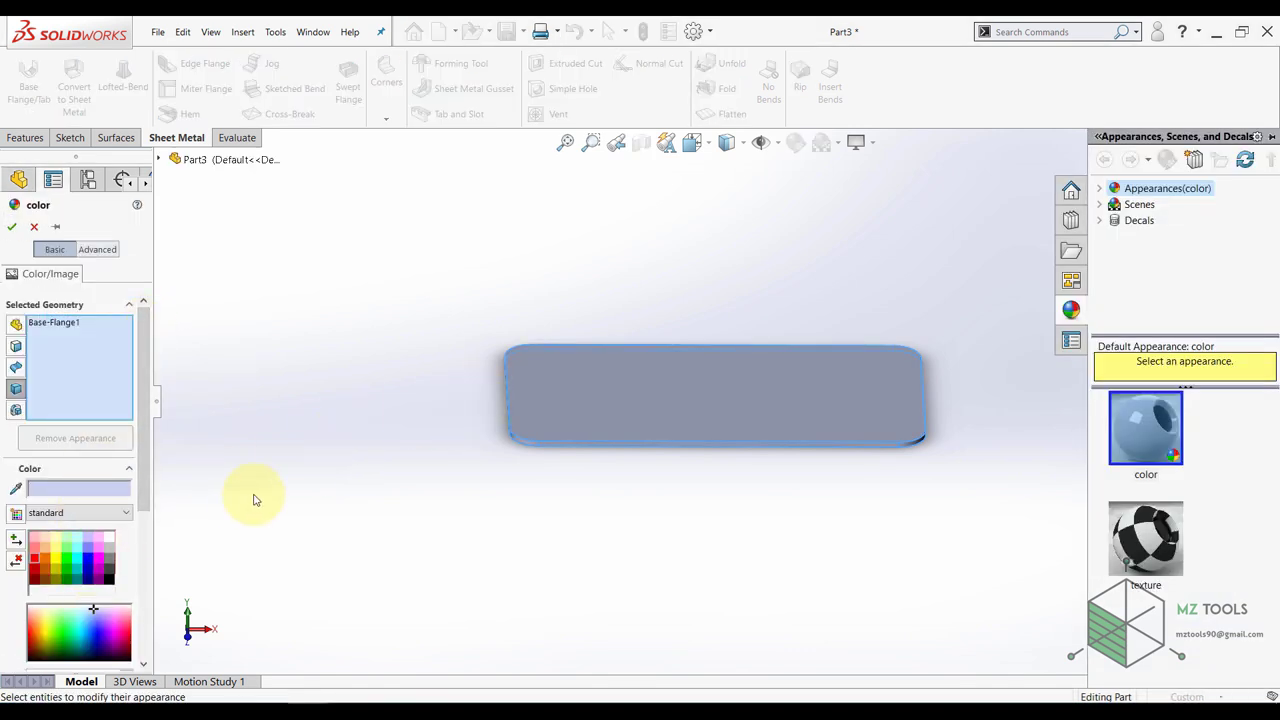
click(88, 560)
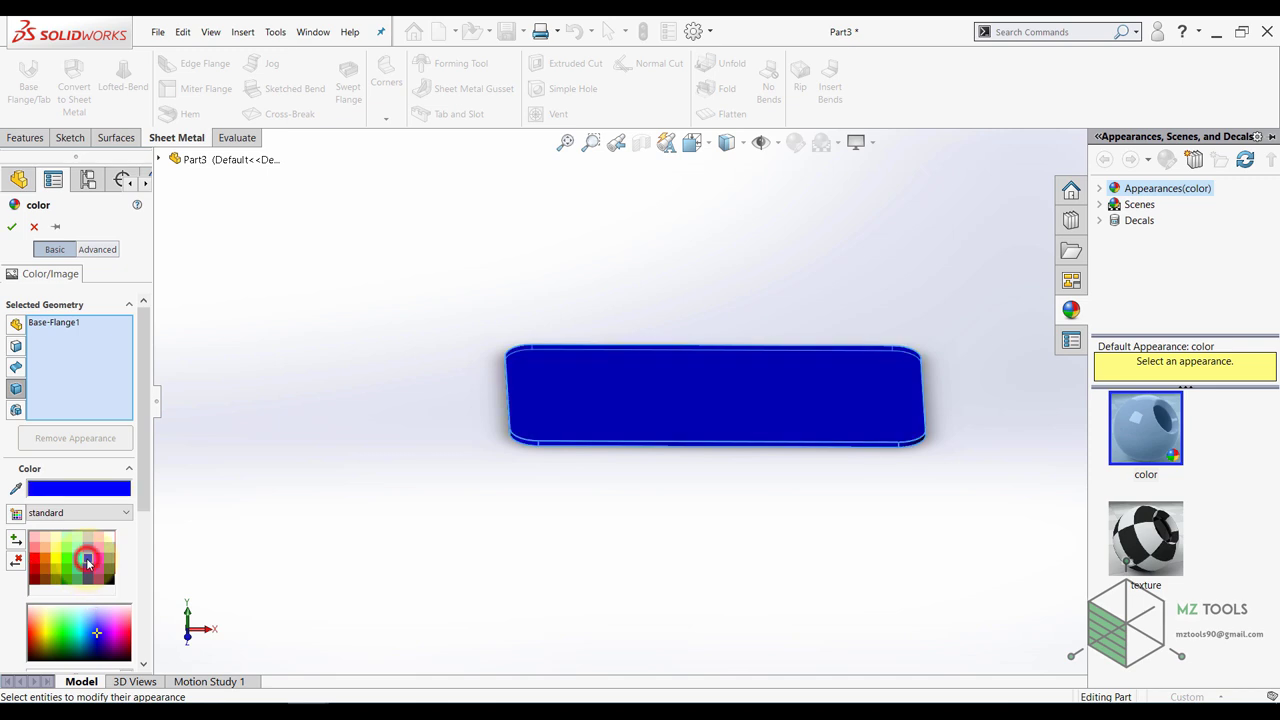
click(12, 230)
click(314, 244)
- Sketch an open hat-shaped profile of five lines on the Right plane above the plate, with its first horizontal line about 8.5 mm long
middle_drag(511, 244, 405, 292)
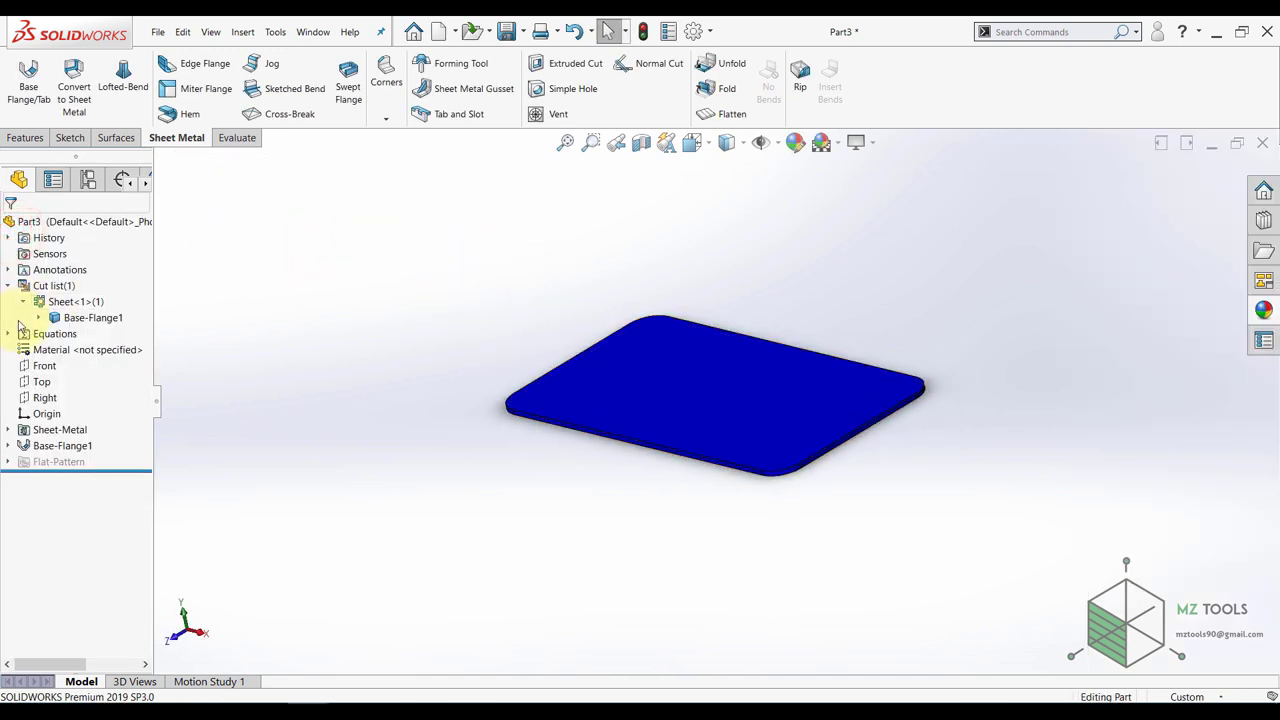
click(44, 397)
click(42, 381)
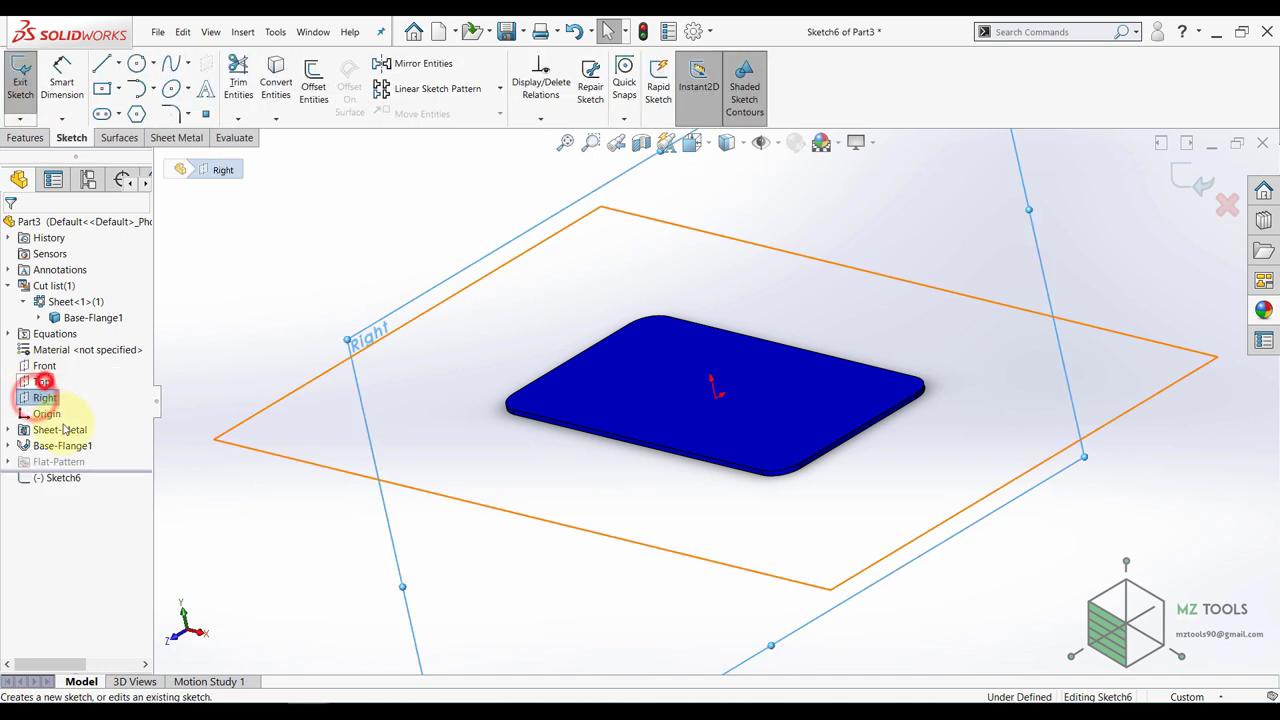
click(49, 478)
click(86, 460)
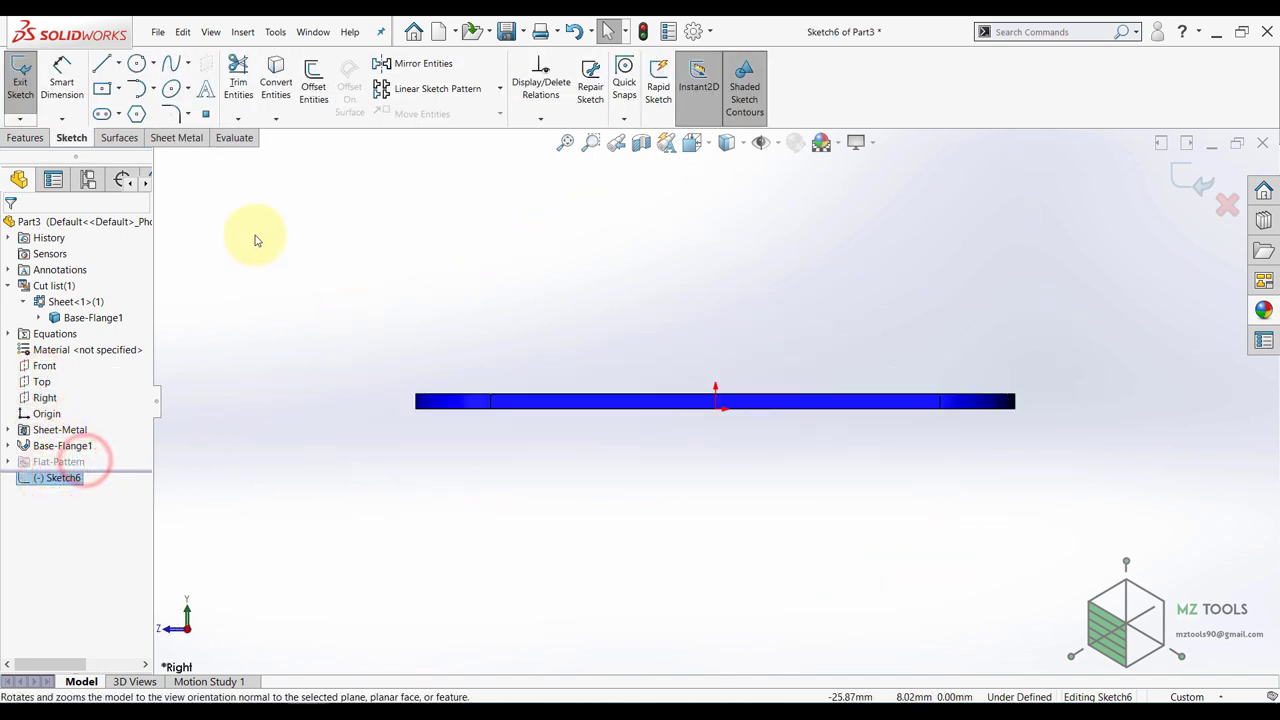
click(101, 64)
click(493, 352)
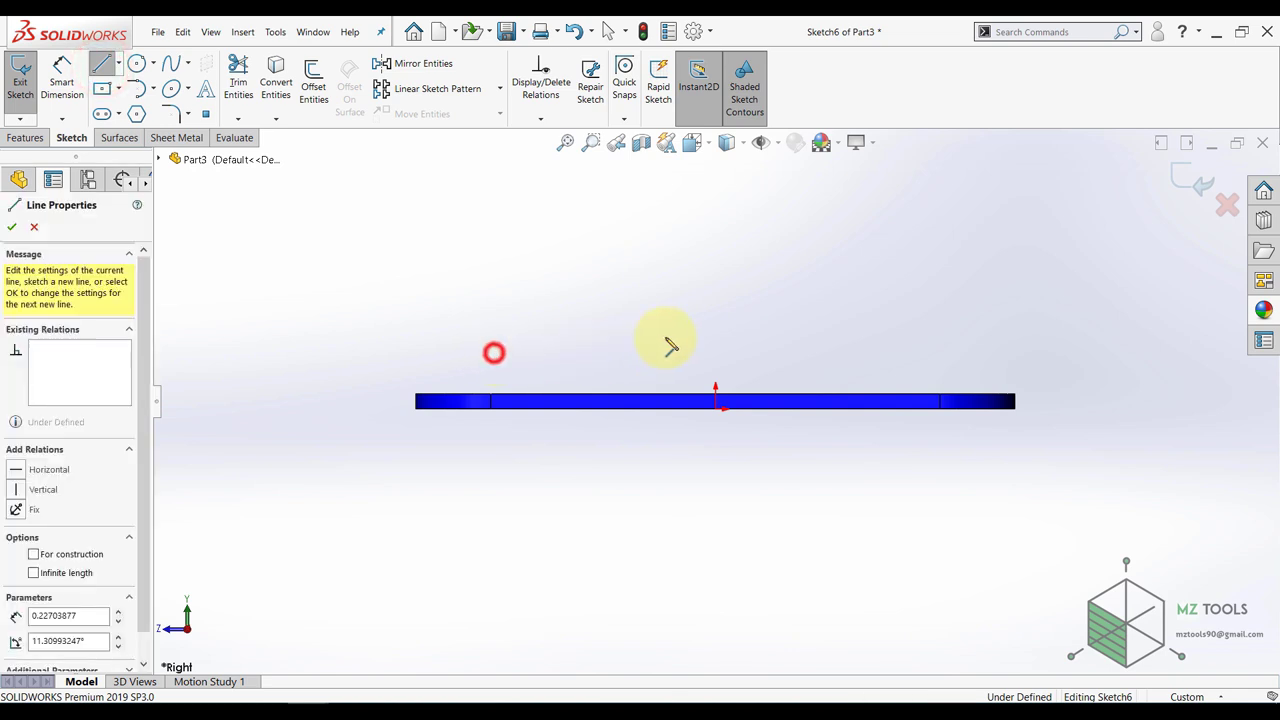
click(621, 353)
click(621, 270)
click(834, 269)
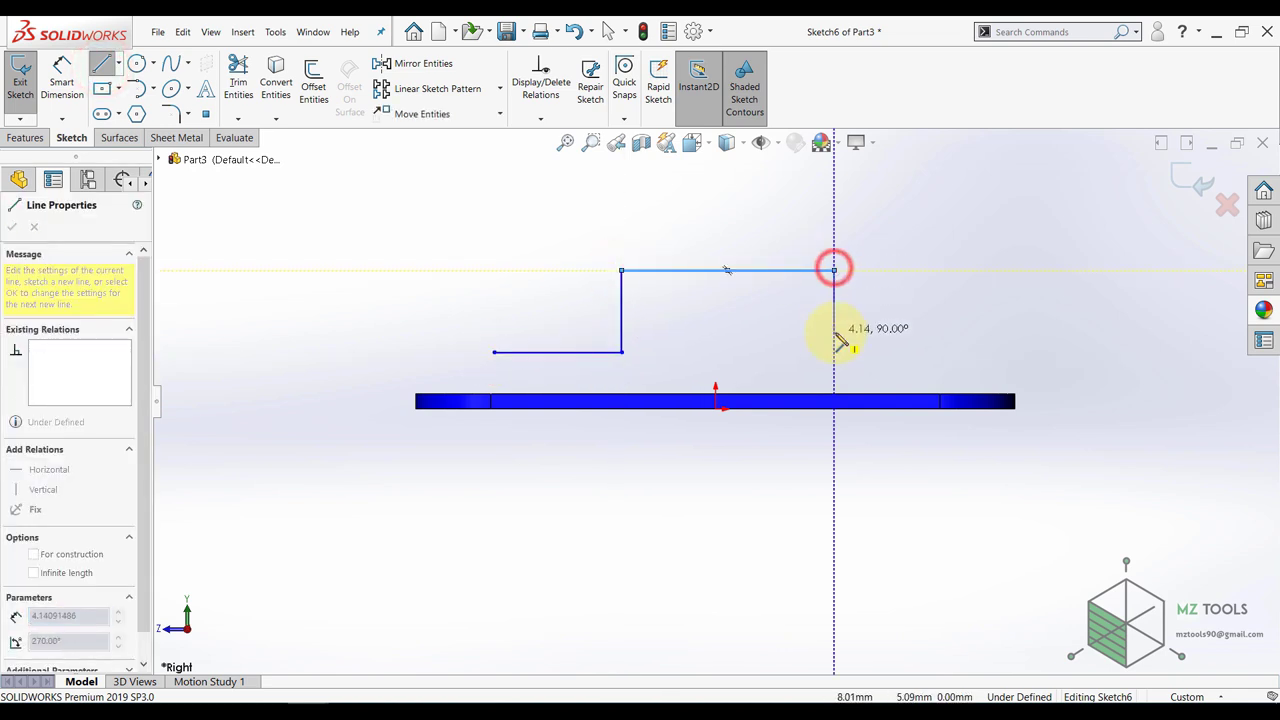
click(951, 340)
key(Escape)
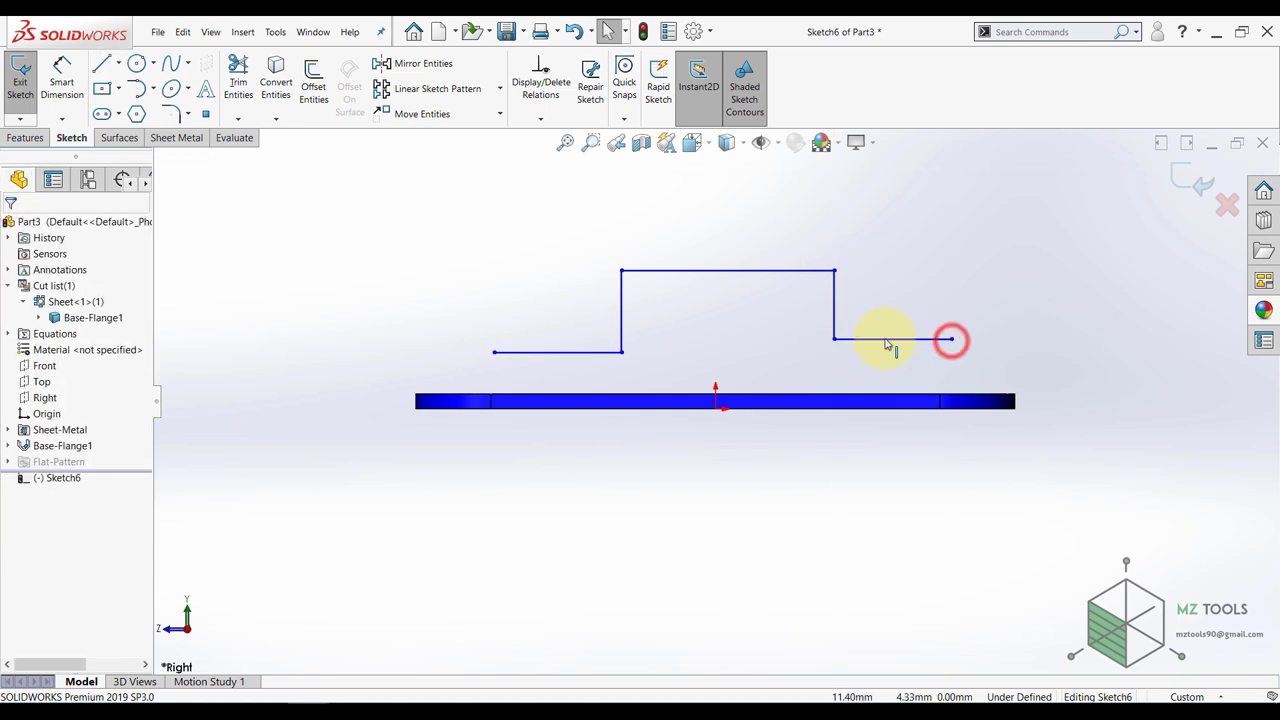
- Make the two lower horizontal lines of the hat-shaped profile collinear
click(885, 338)
ctrl+click(566, 354)
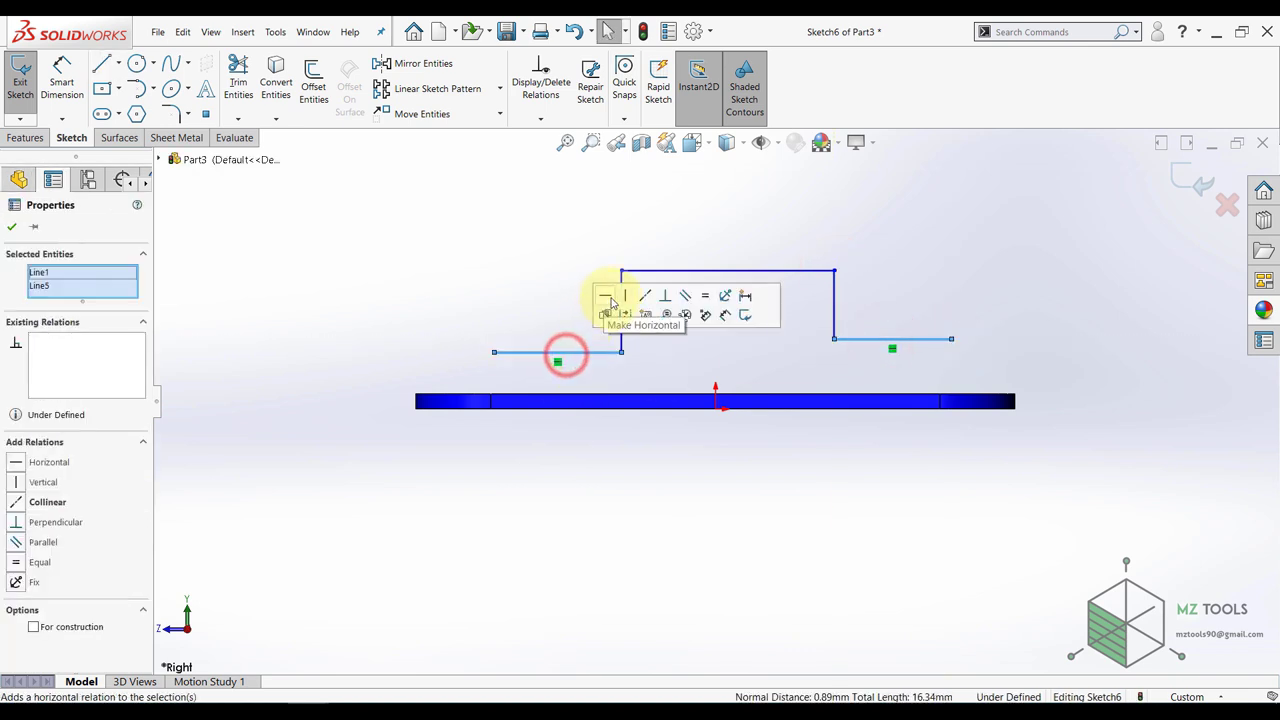
click(645, 290)
click(495, 268)
- Dimension the profile's lower line 1 mm above the plate's upper surface
click(62, 76)
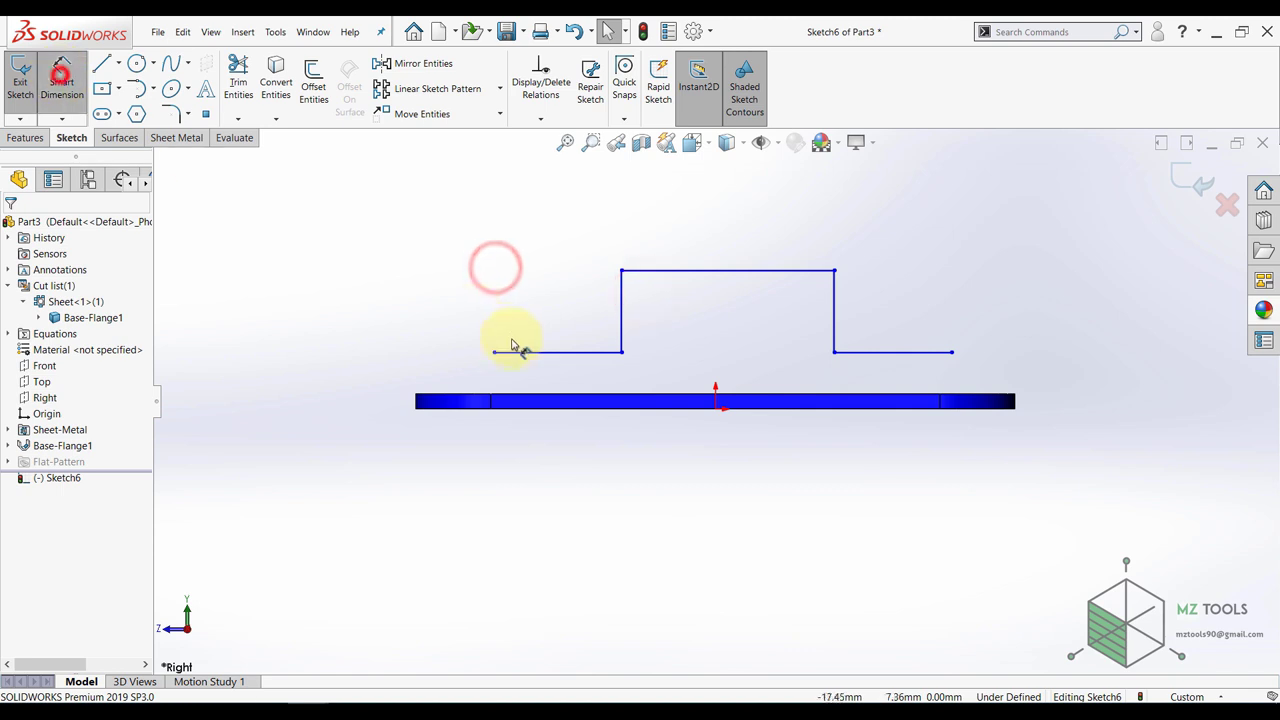
click(520, 354)
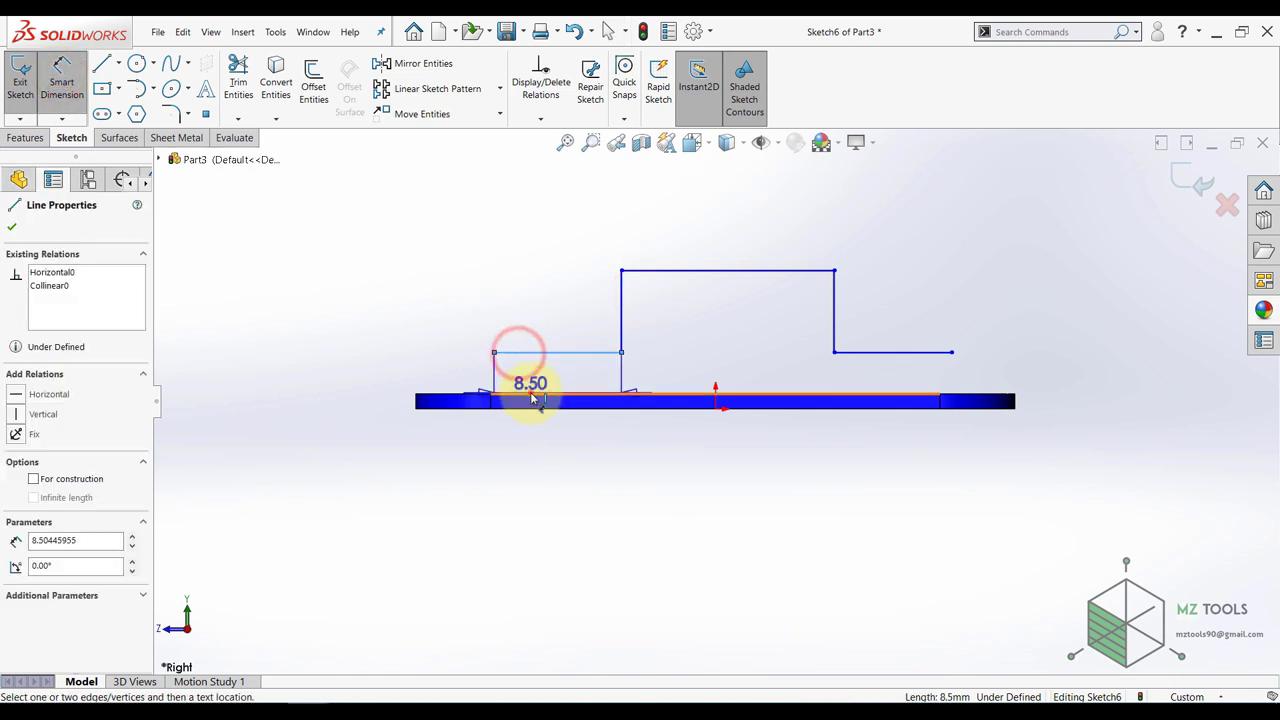
click(528, 393)
click(286, 403)
text(1)
key(Return)
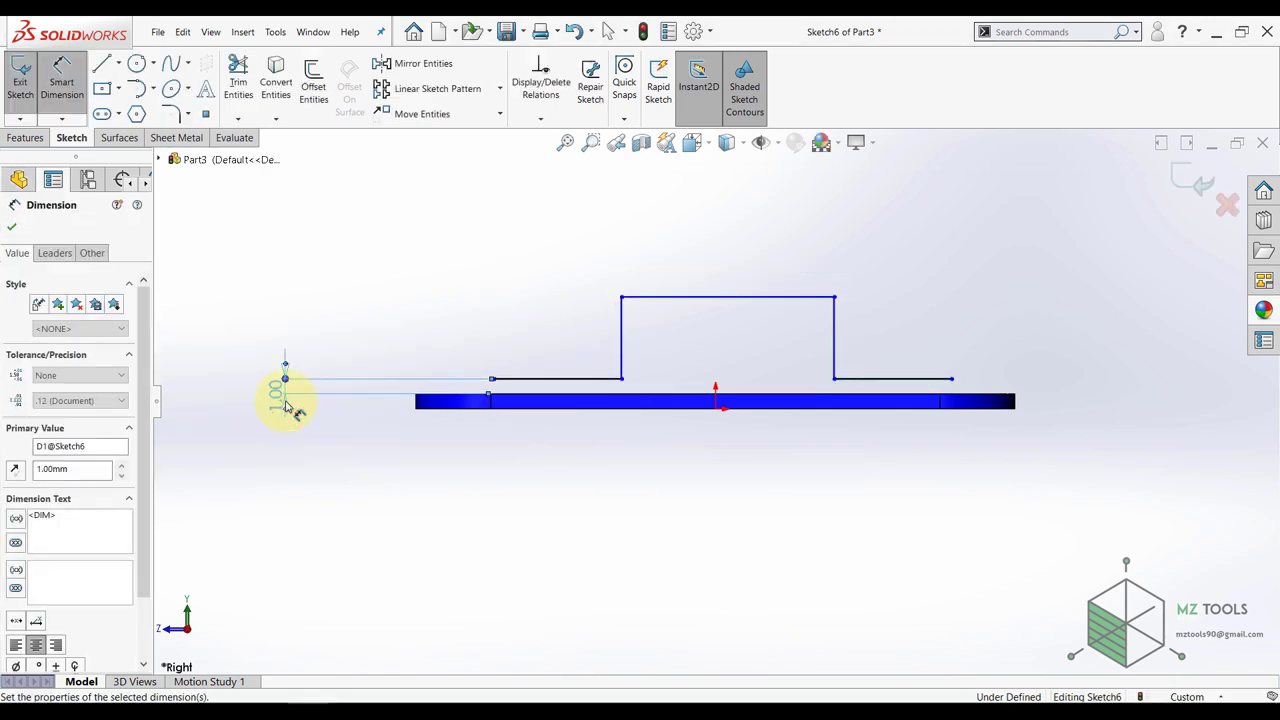
click(519, 322)
- Dimension the profile's outer endpoint 4 mm horizontally from the plate's side edge
click(494, 379)
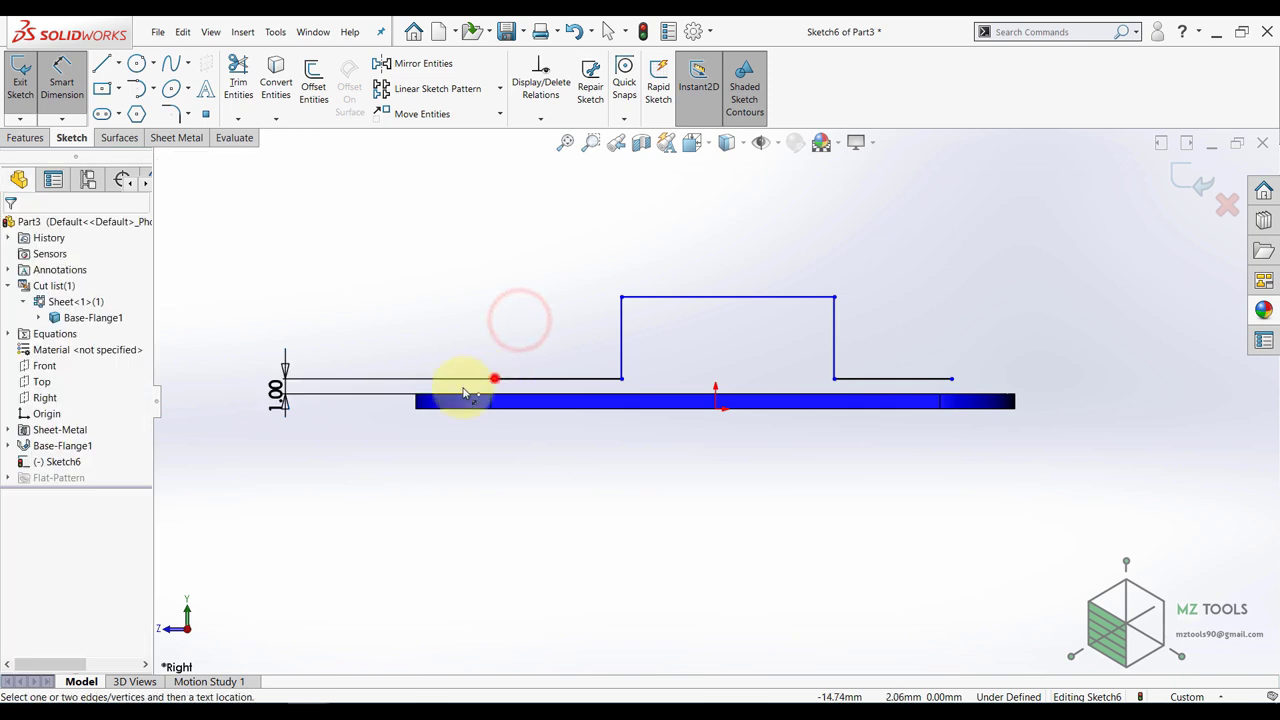
click(414, 402)
click(381, 460)
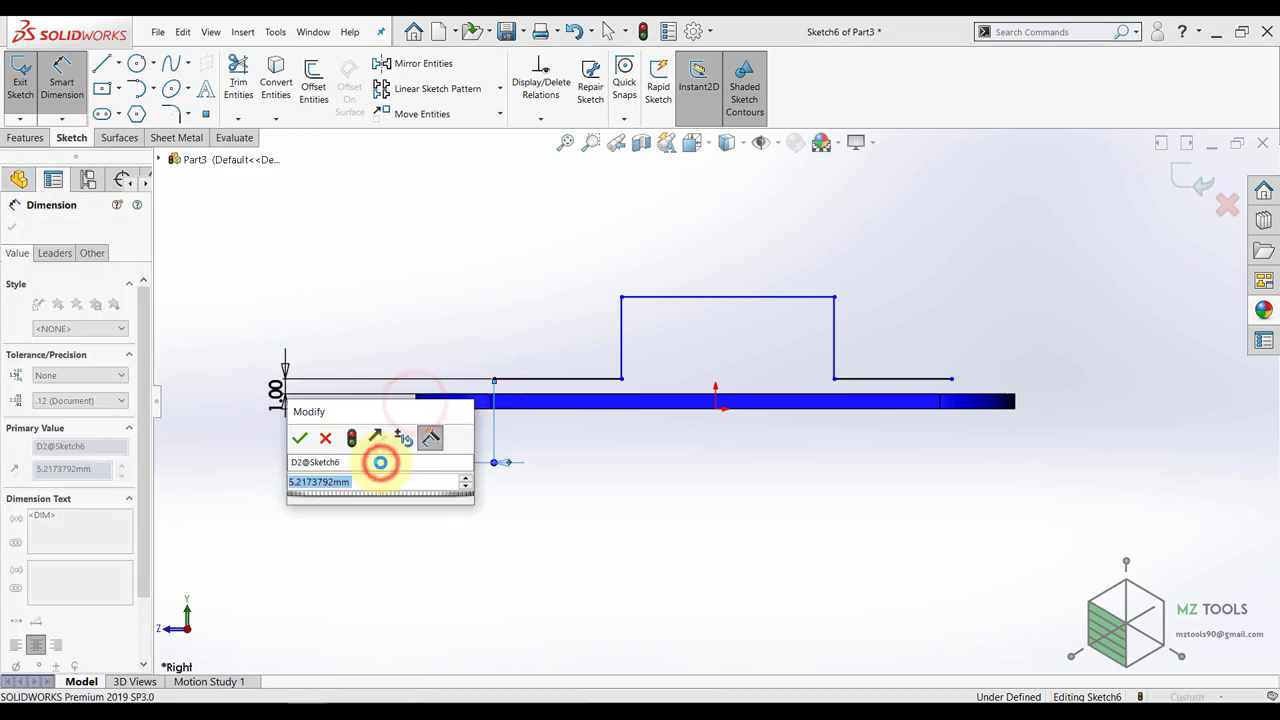
text(4)
key(Return)
- Sketch a vertical construction centerline upward from the origin, ending inside the hat-shaped profile
click(118, 63)
click(116, 100)
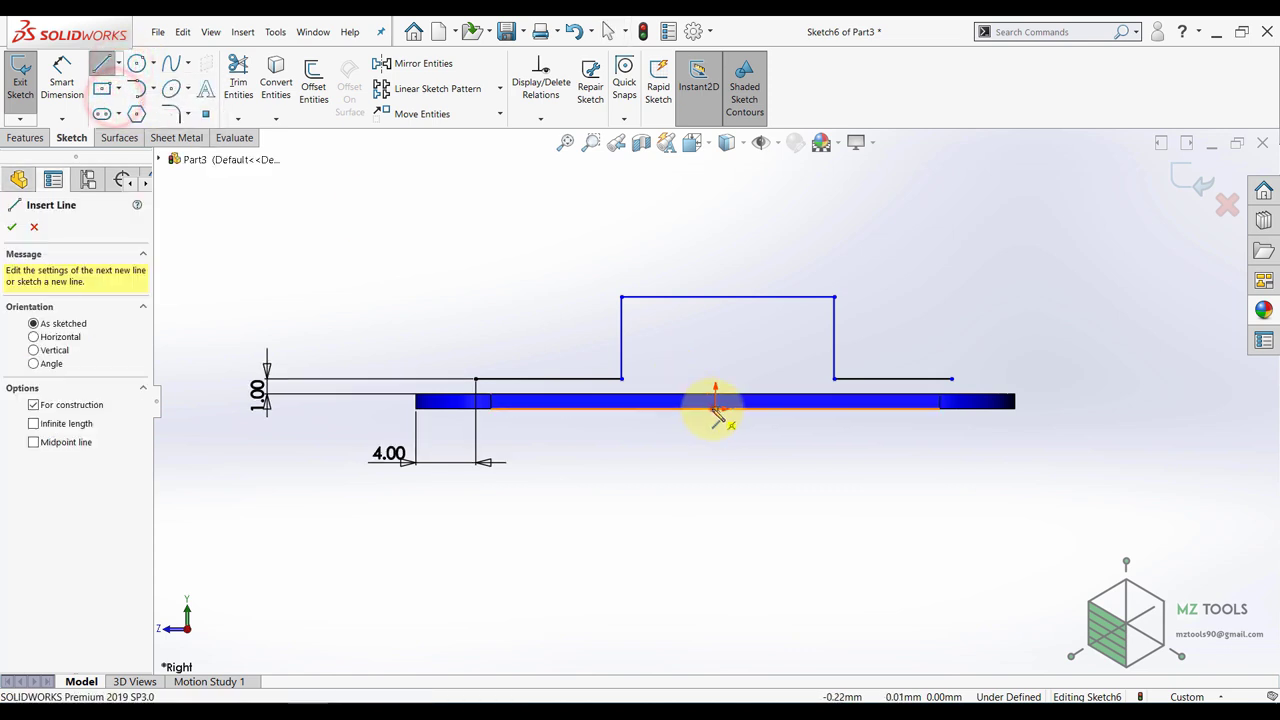
click(714, 409)
click(716, 343)
key(Escape)
- Make the profile's two lower horizontal lines symmetric about the vertical centerline
click(892, 376)
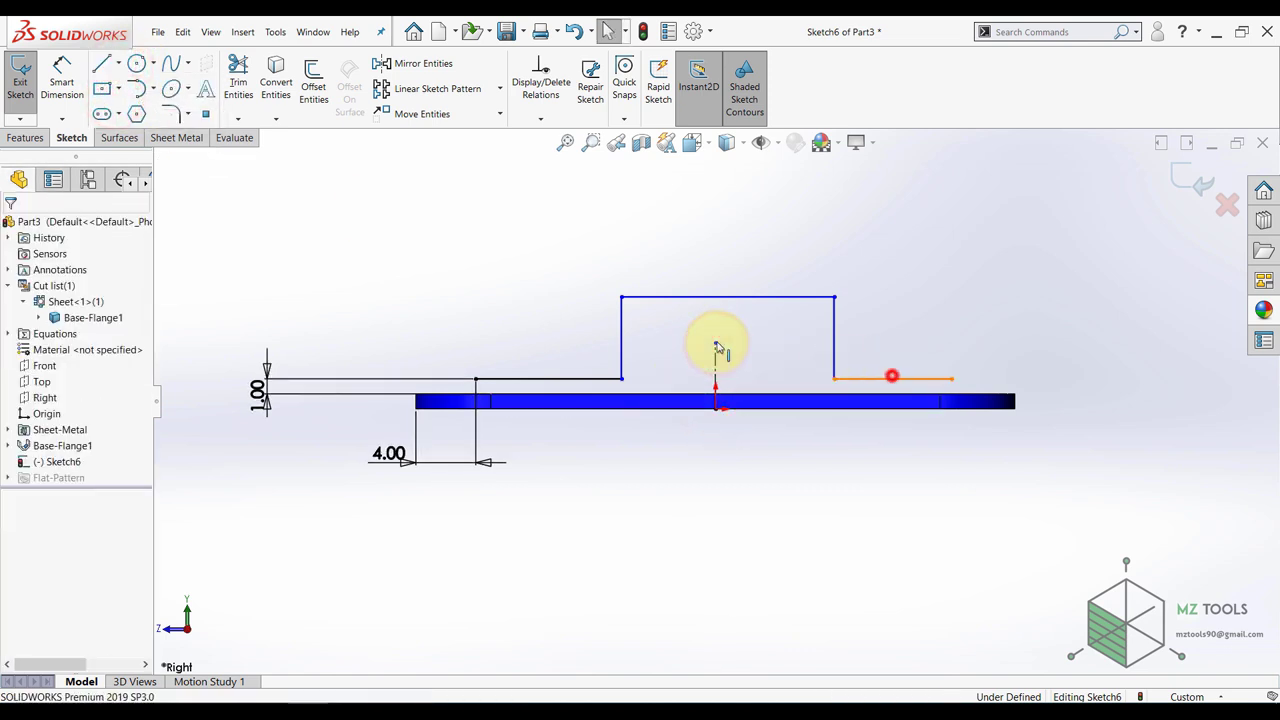
ctrl+click(592, 378)
ctrl+click(714, 366)
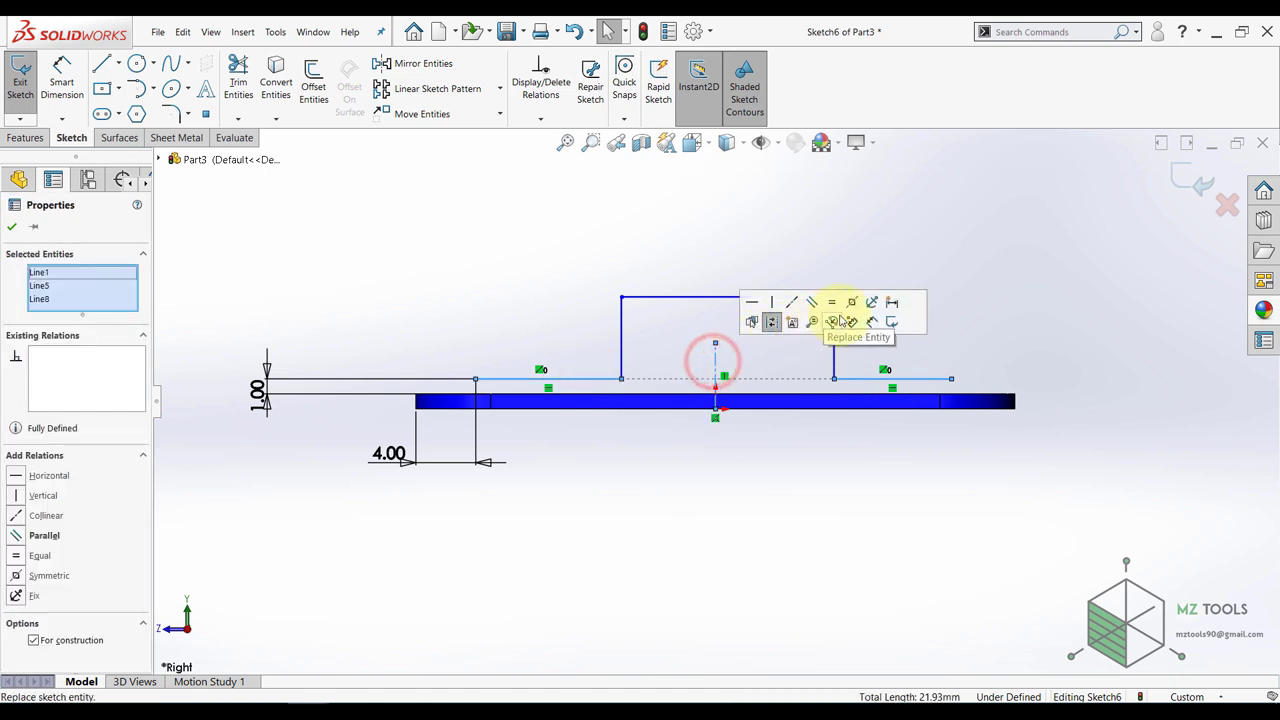
click(597, 377)
click(677, 357)
click(646, 361)
- Make the profile's two vertical lines symmetric about the centerline
click(622, 329)
click(622, 331)
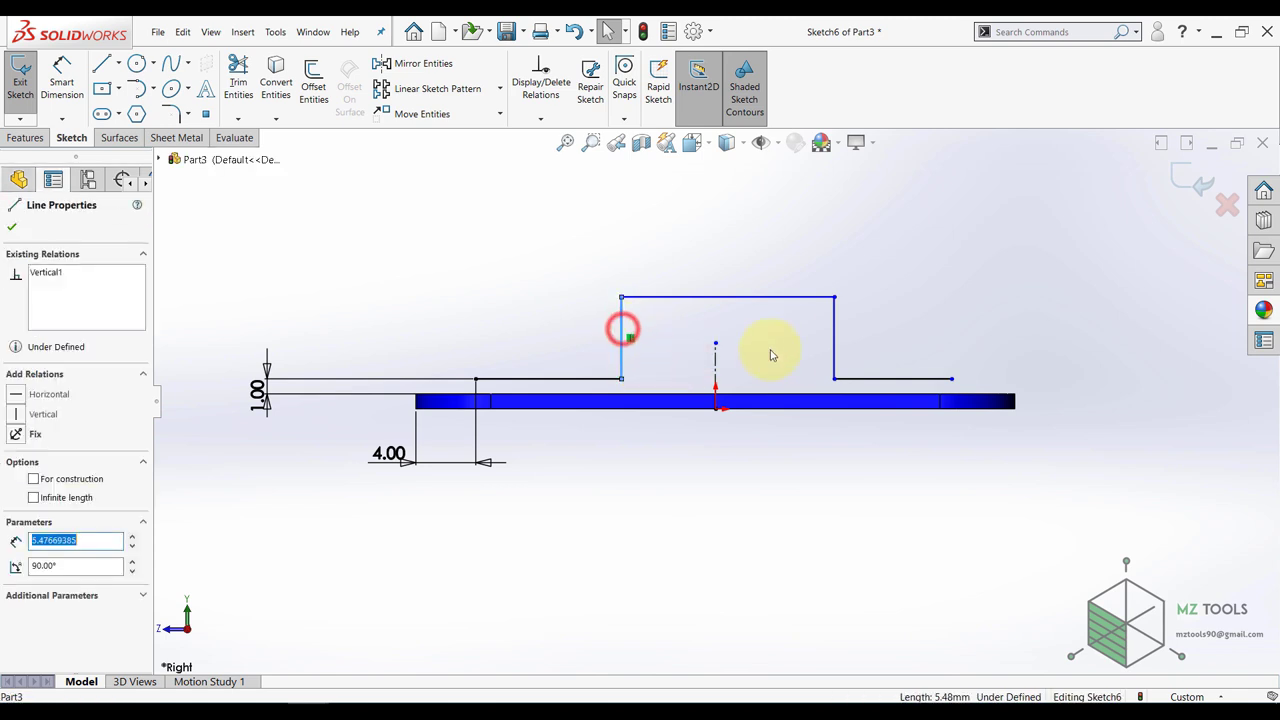
ctrl+click(835, 320)
ctrl+click(716, 366)
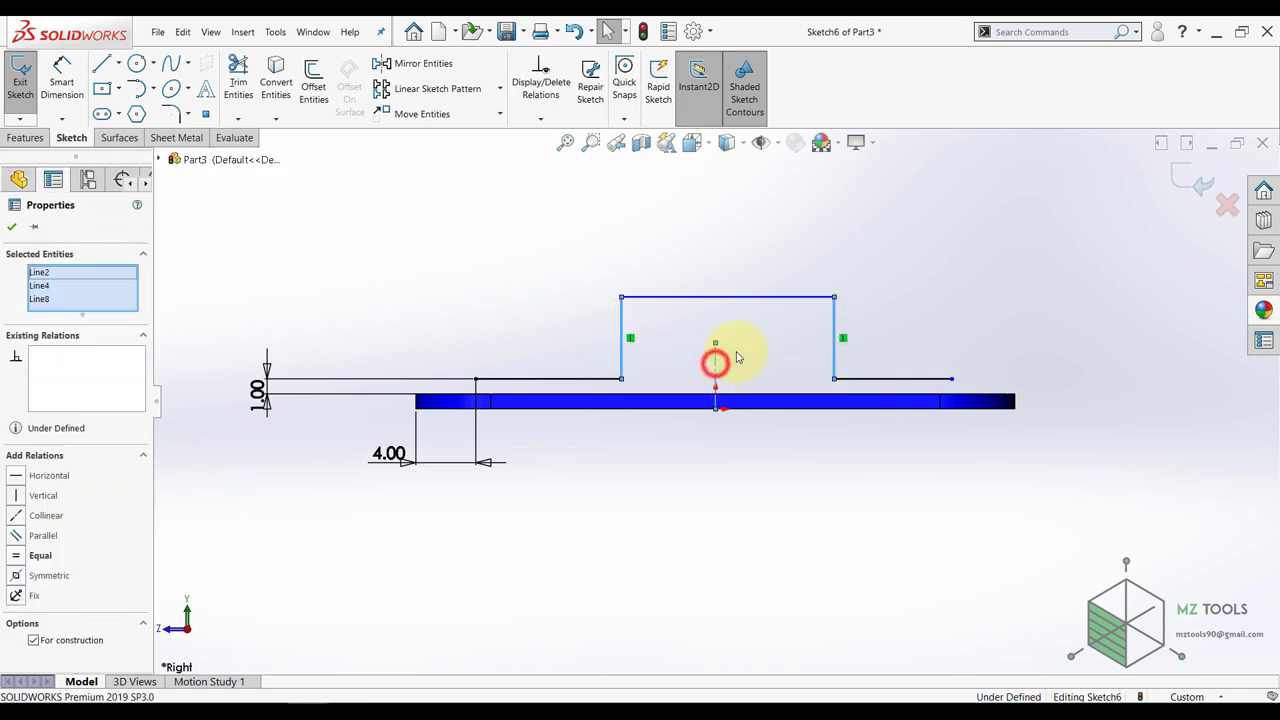
click(855, 305)
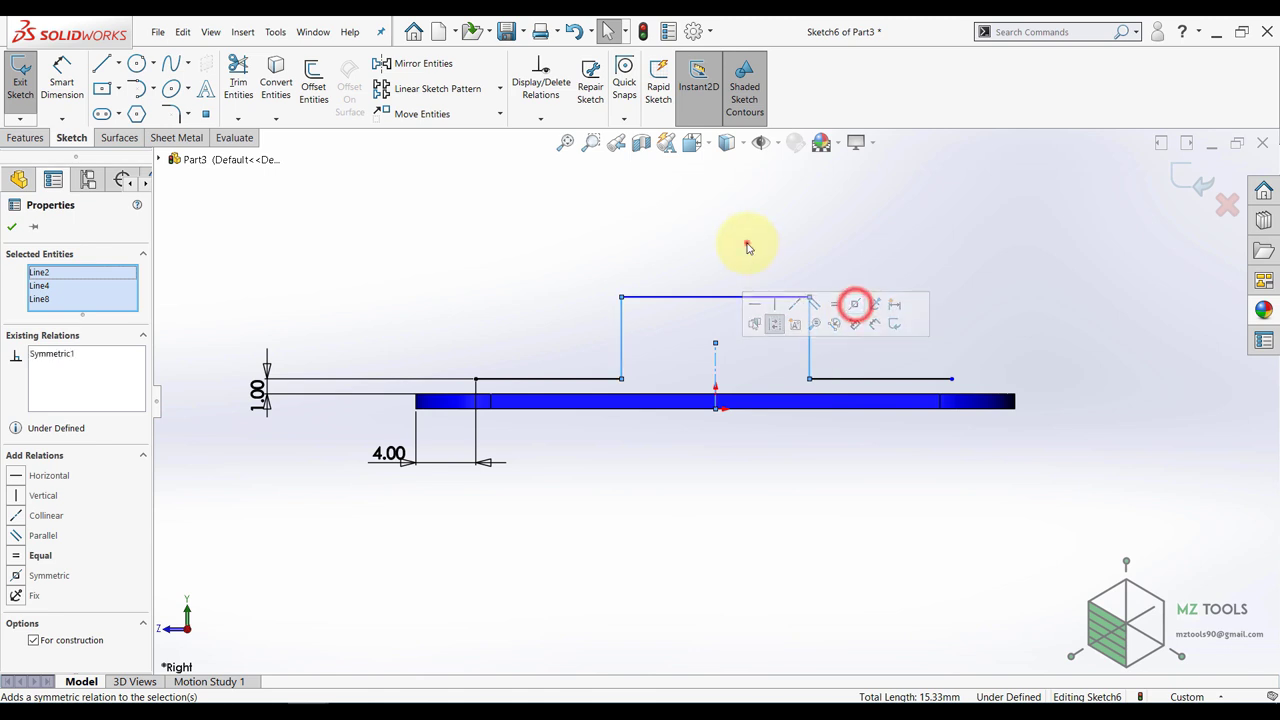
click(745, 244)
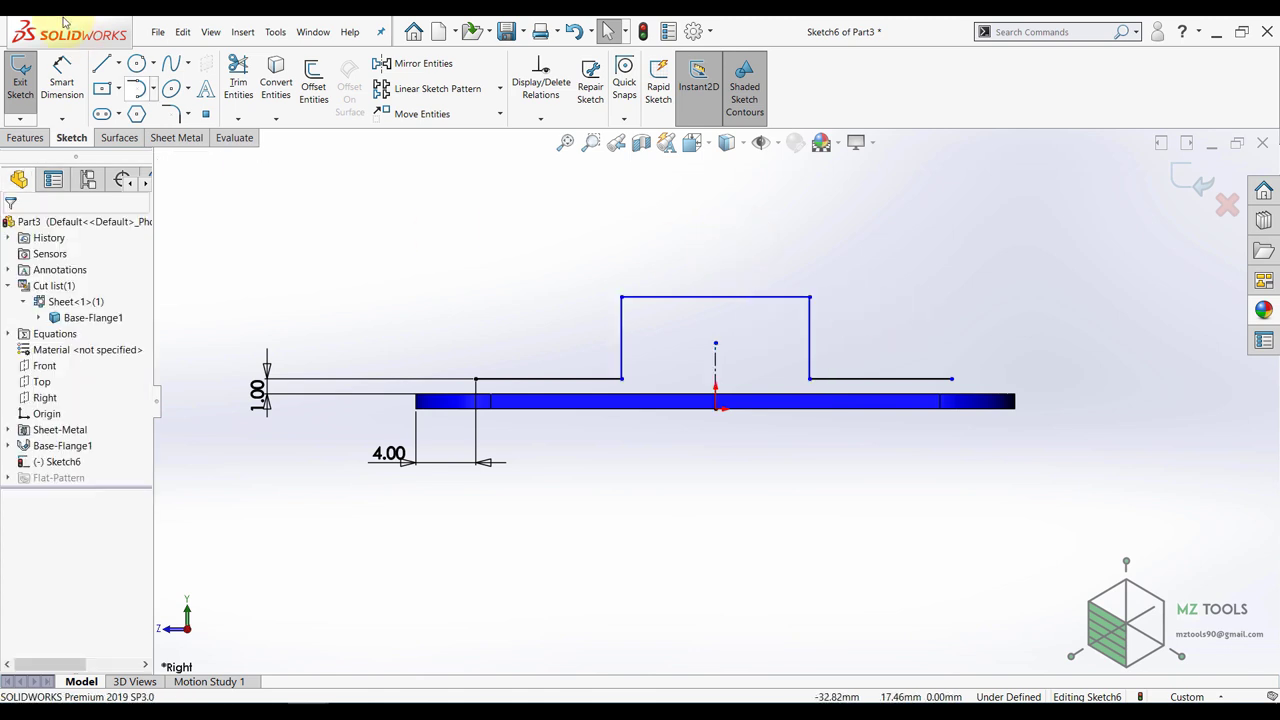
- Dimension the length of the first lower horizontal line of the profile as 7 mm
click(62, 80)
click(558, 378)
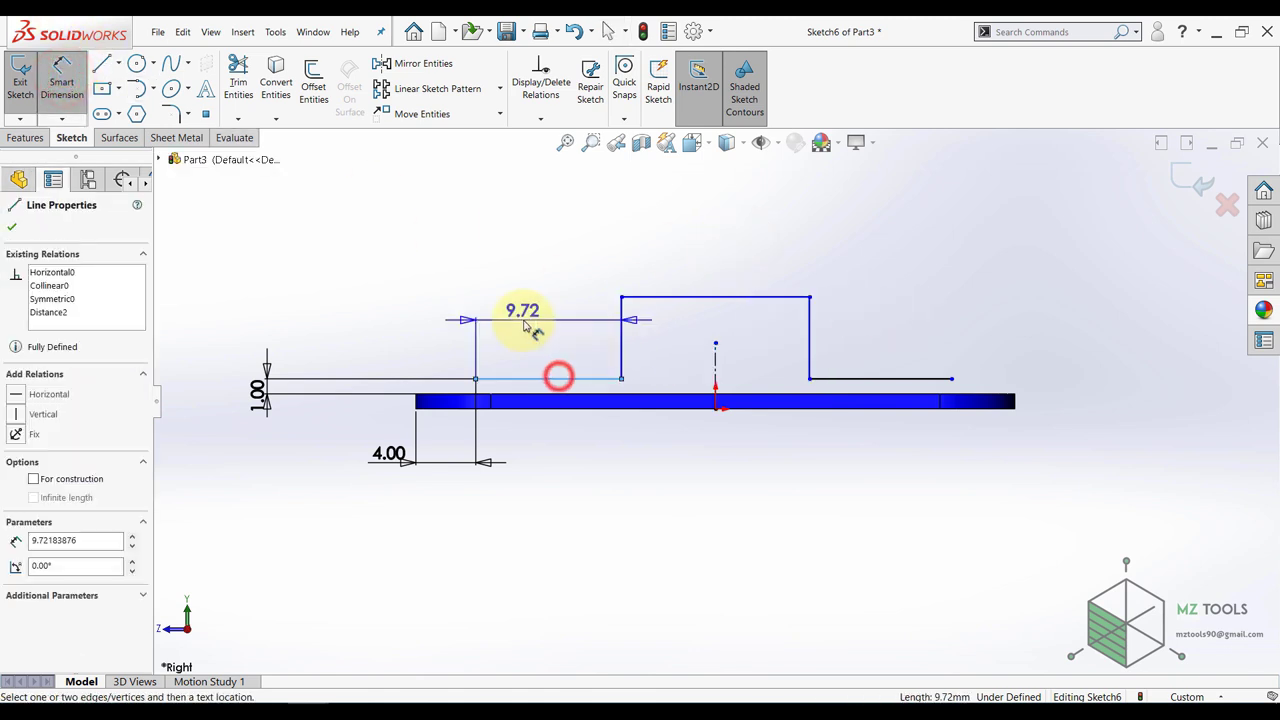
click(524, 318)
text(7)
key(Return)
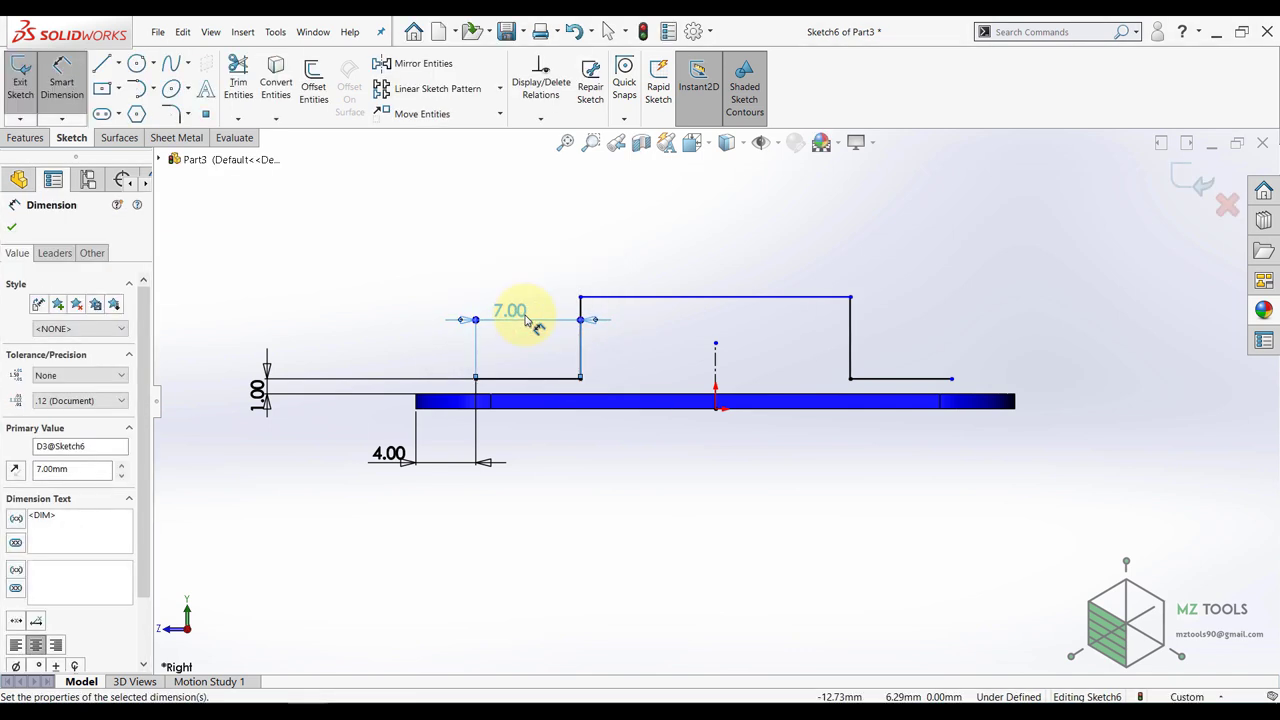
- Dimension the profile's raised horizontal line 4 mm above the plate's upper surface
click(664, 298)
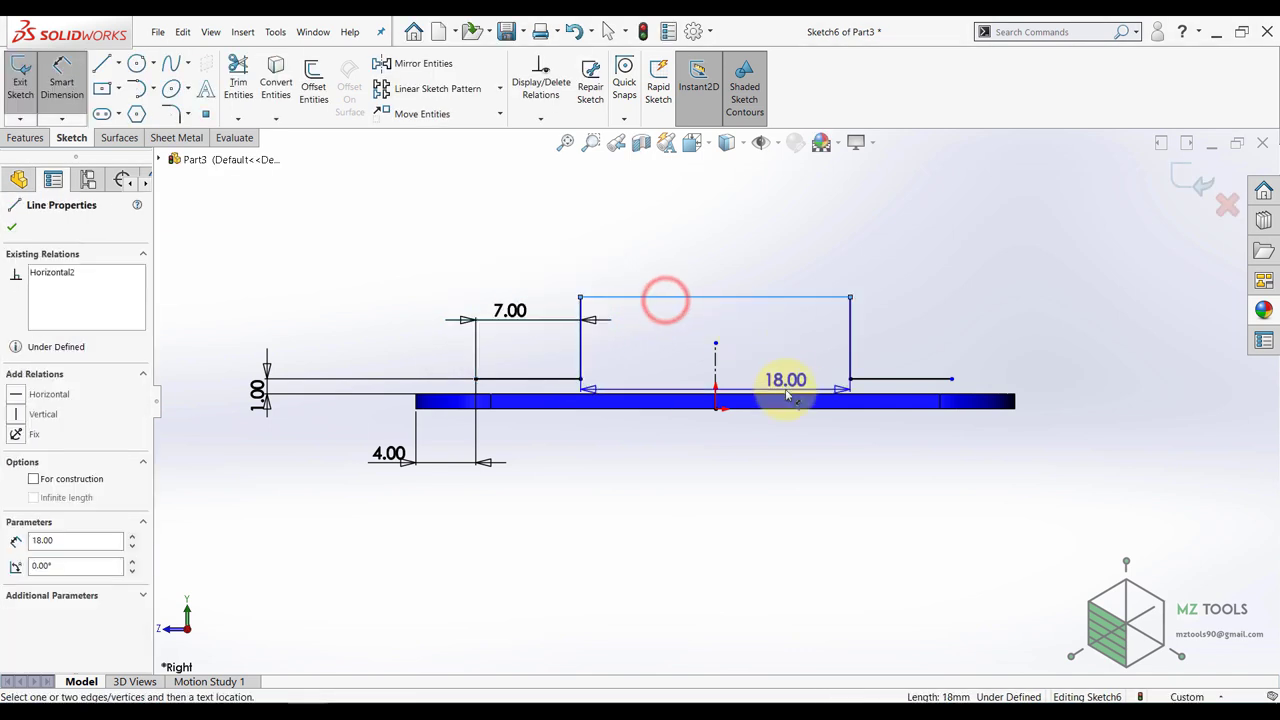
click(779, 394)
click(1014, 343)
text(4)
key(Return)
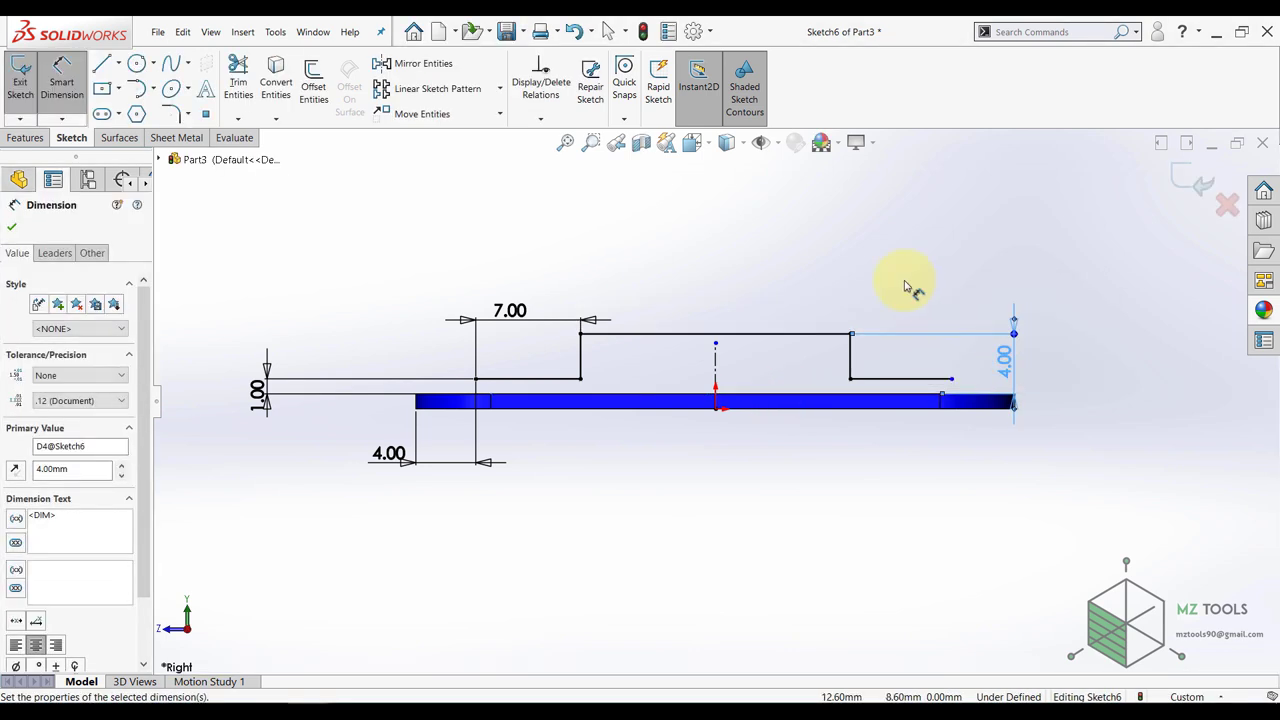
key(Escape)
- Make the two lower horizontal lines equal in length and finish the profile sketch
click(913, 382)
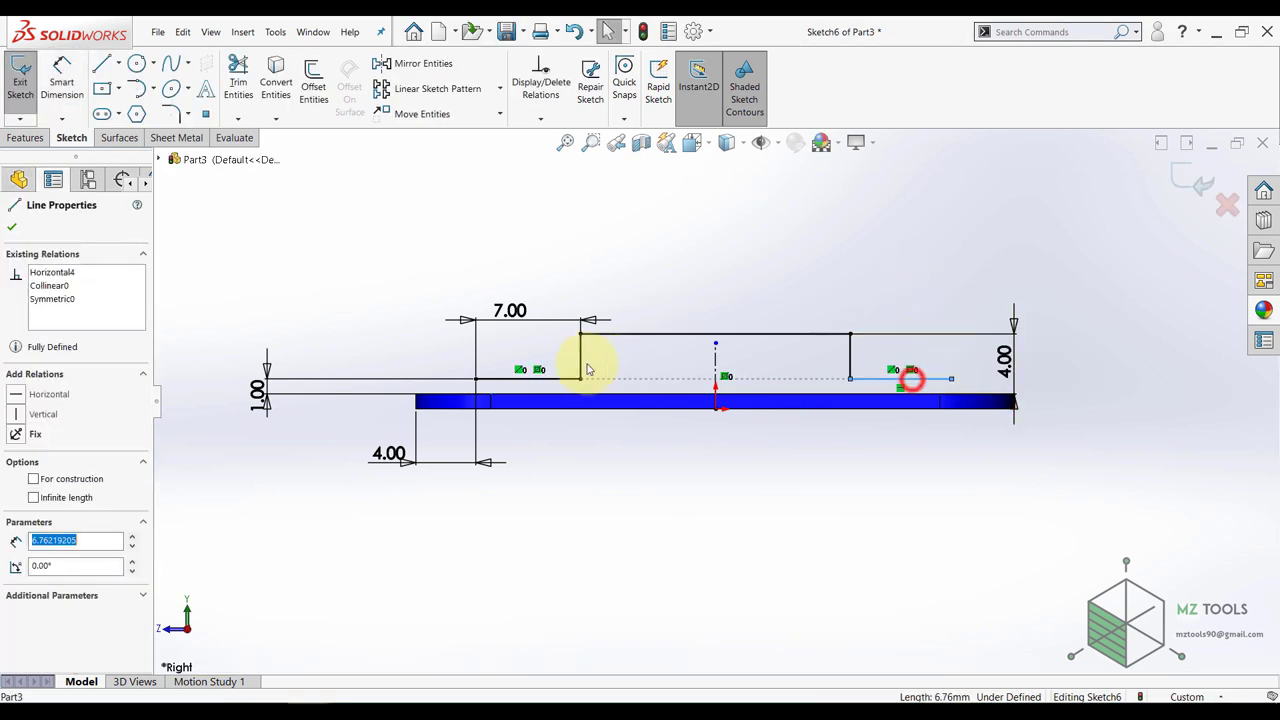
ctrl+click(565, 380)
click(702, 320)
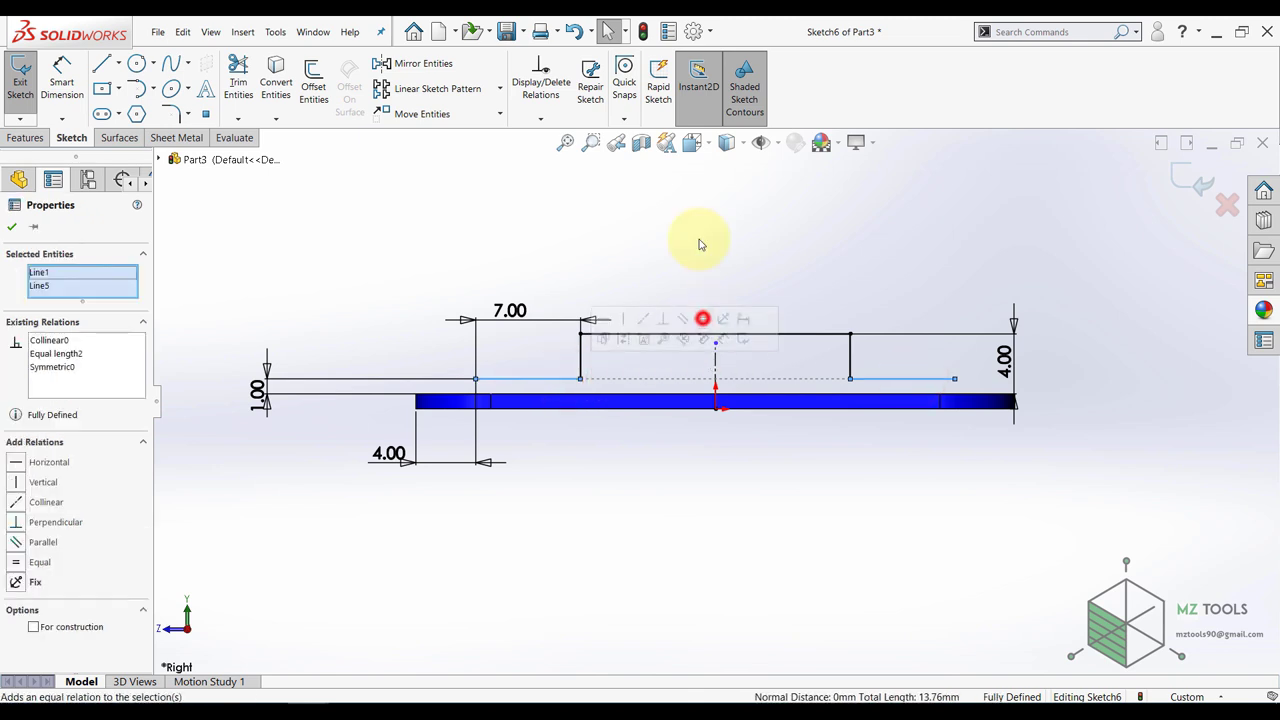
click(700, 238)
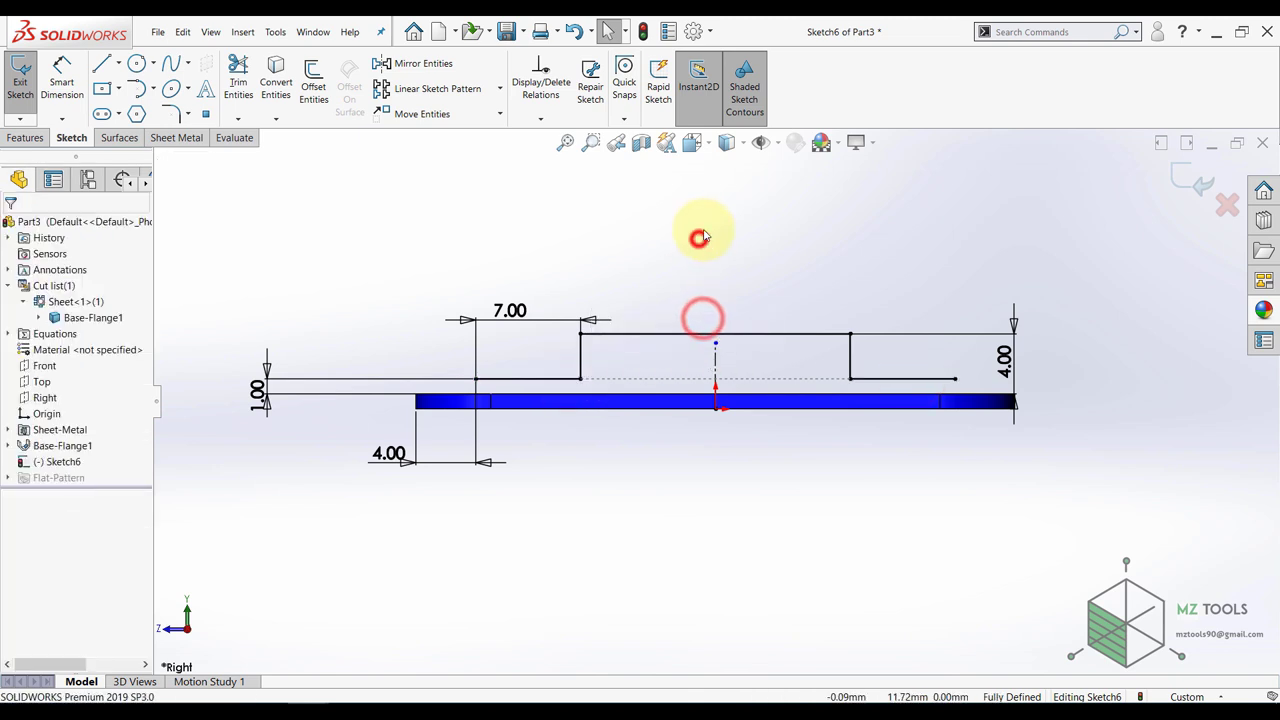
click(1181, 176)
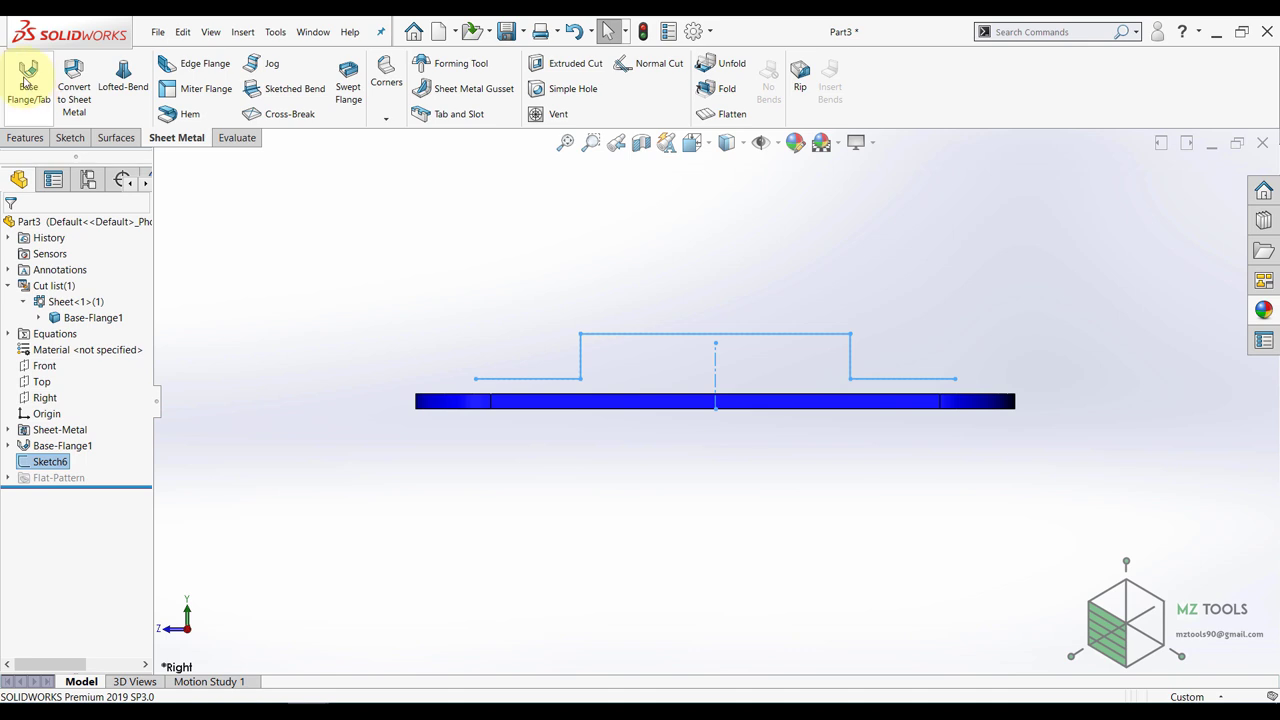
- Create a mid-plane base flange 20 mm deep from the hat-shaped profile, overriding the defaults with 1 mm thickness and a 0.5 mm bend radius
click(27, 83)
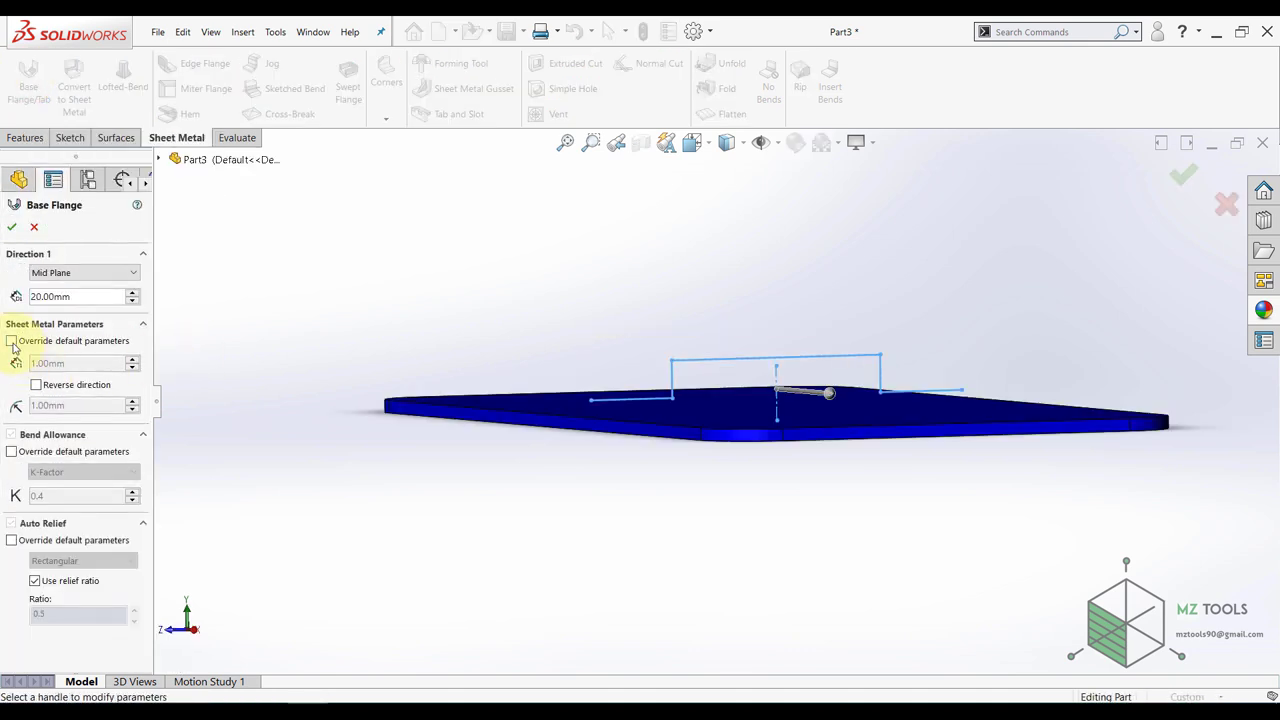
double_click(82, 405)
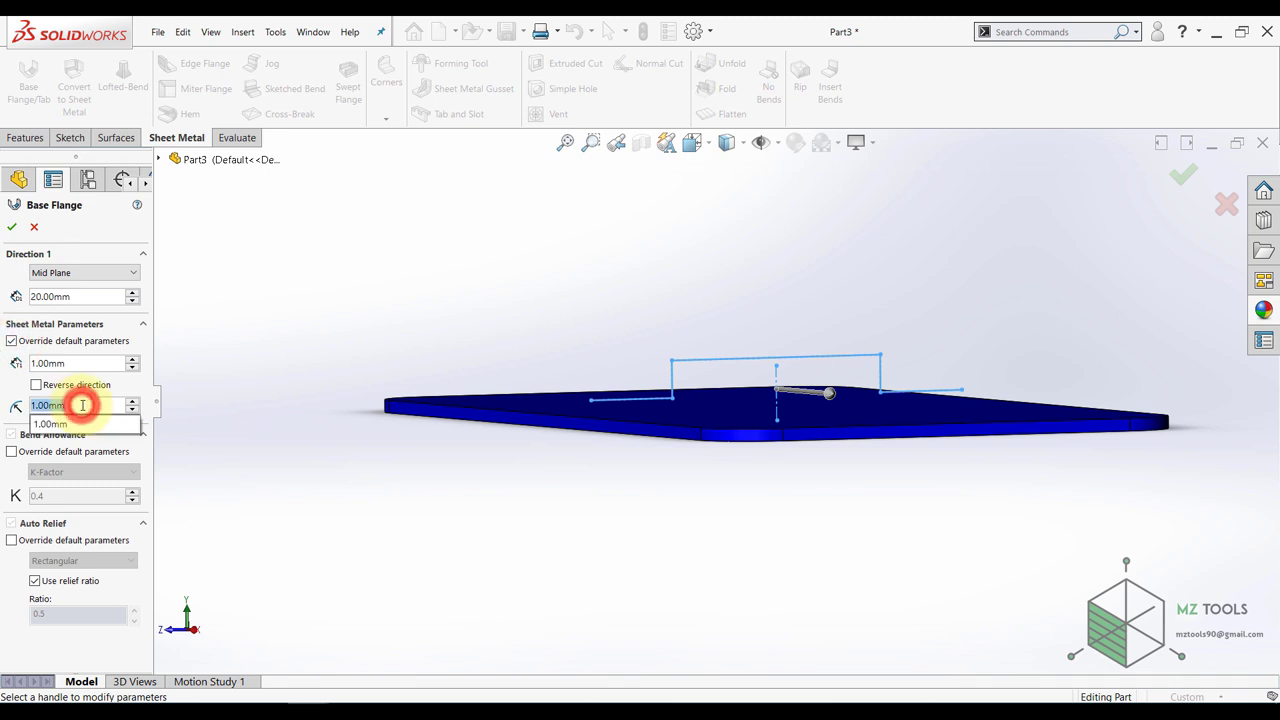
text(.)
text(.5)
key(Return)
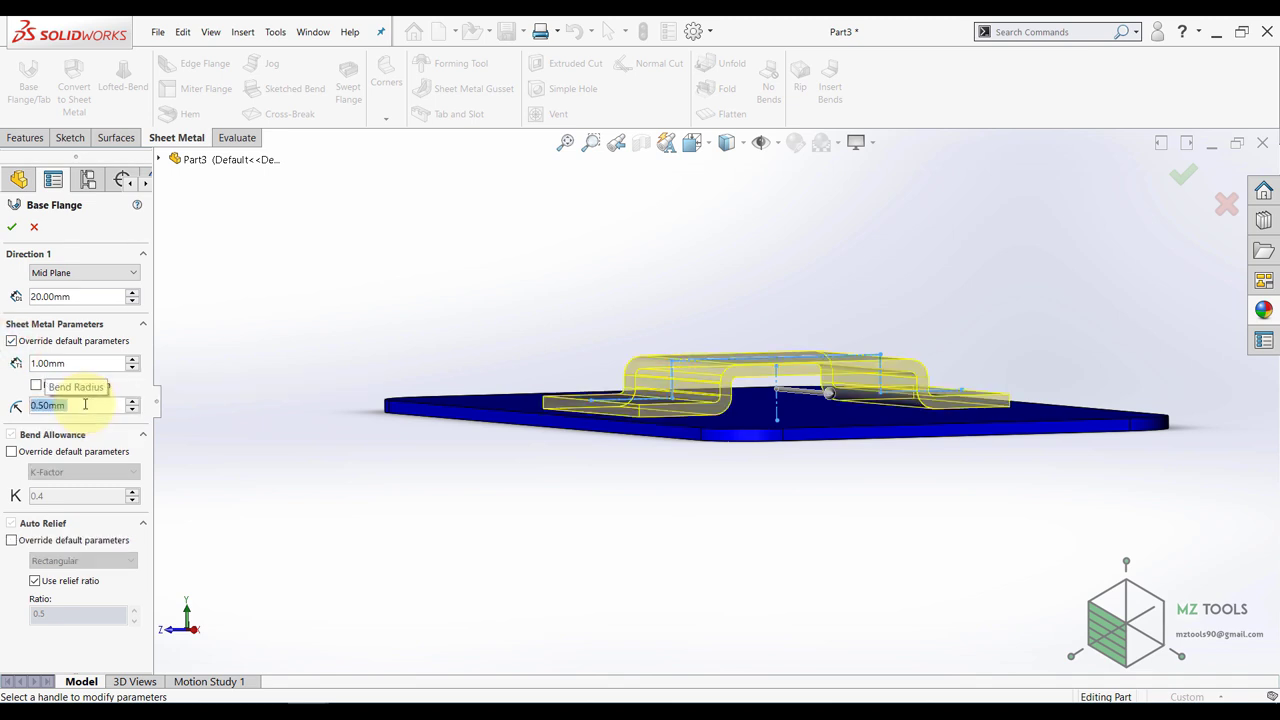
scroll(454, 309, up, 2)
middle_drag(434, 309, 429, 340)
key(ctrl+4)
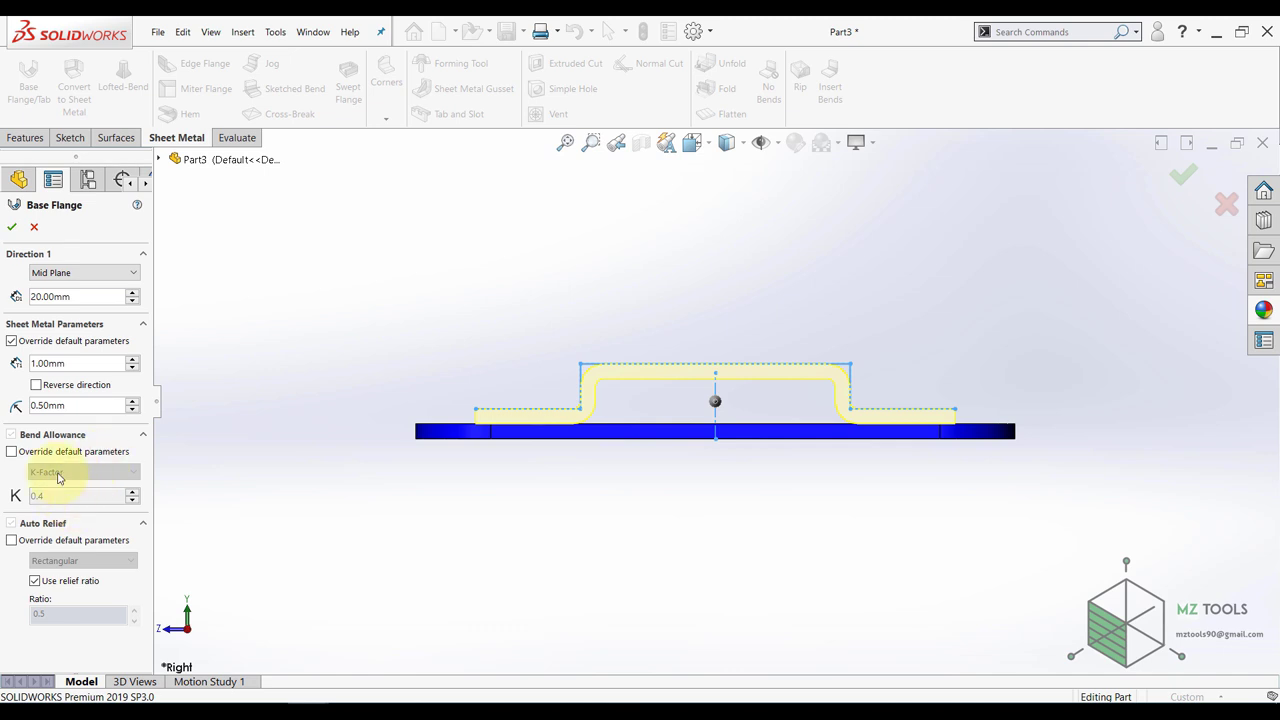
click(9, 229)
click(530, 252)
- Apply a standard red color appearance to the bent flange body from the cut list
middle_drag(530, 254, 530, 322)
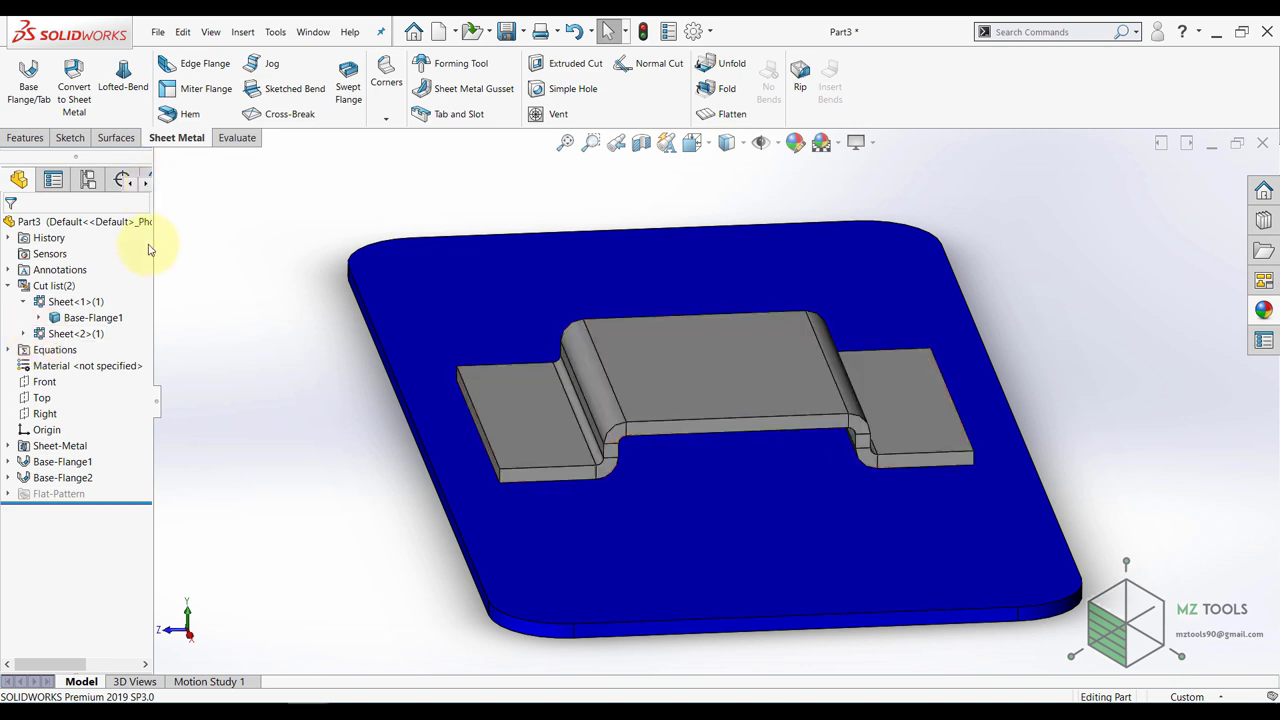
drag(152, 246, 204, 246)
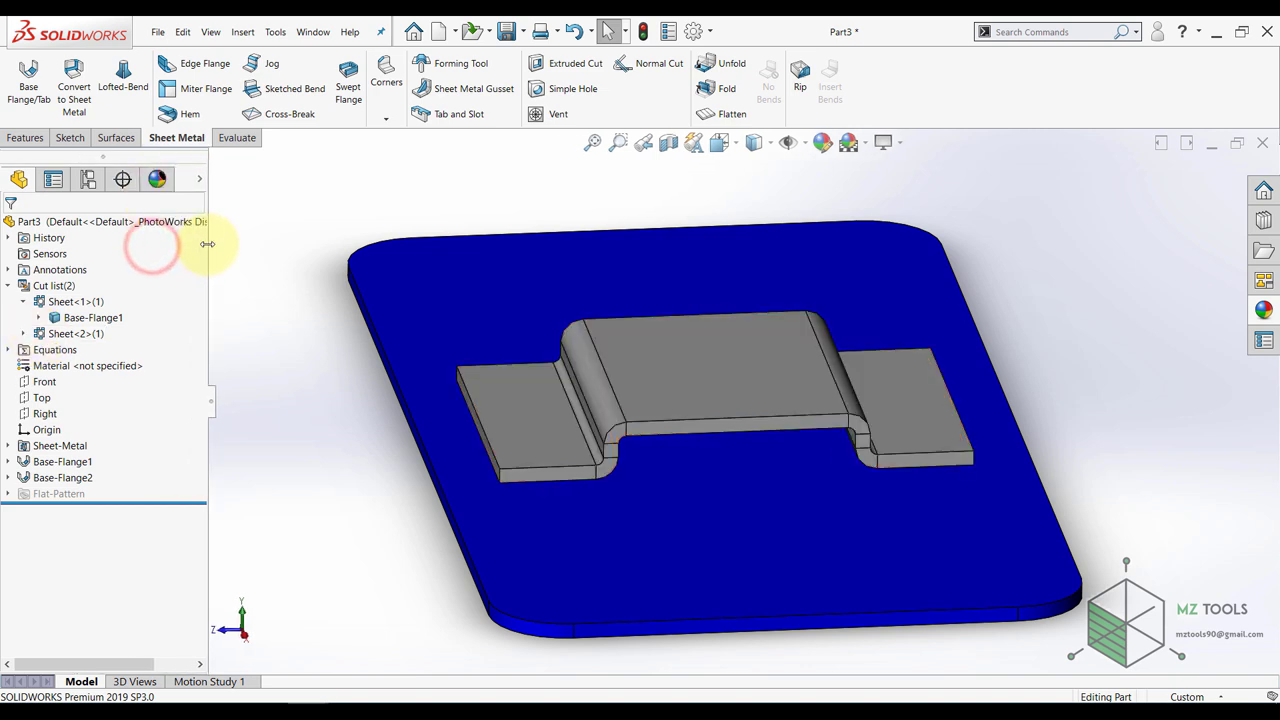
click(200, 180)
scroll(327, 283, up, 2)
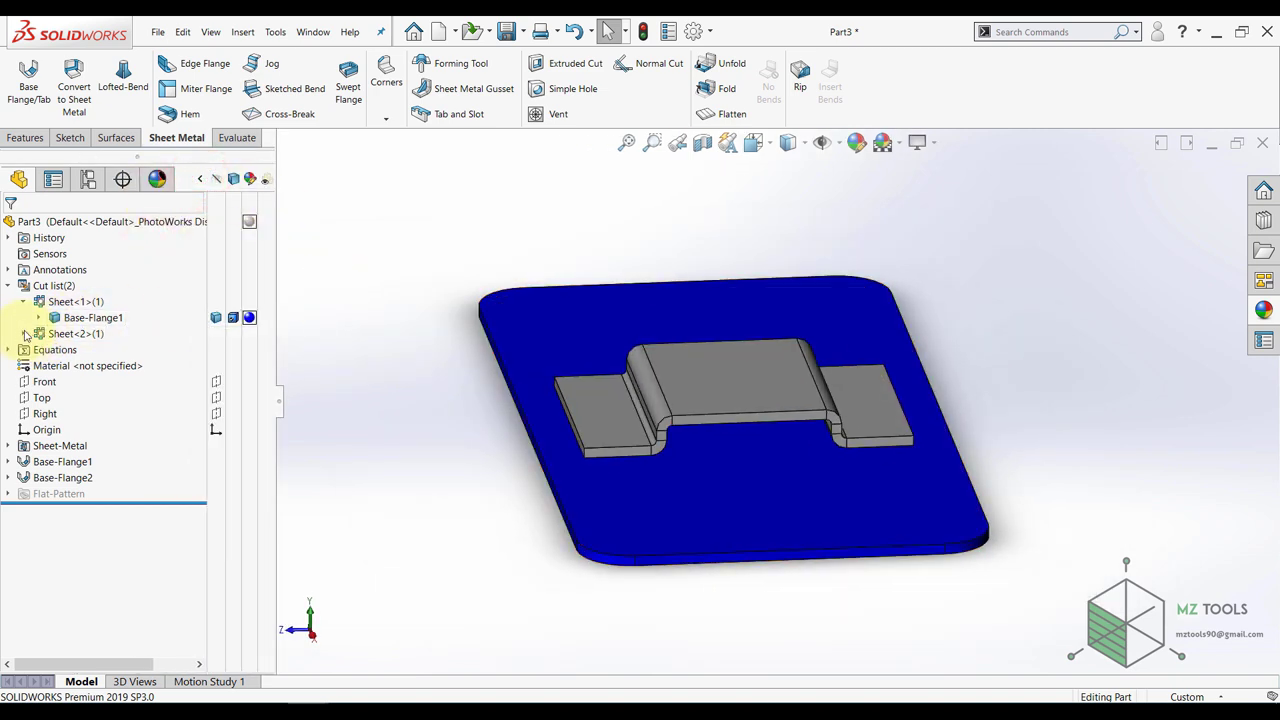
click(28, 334)
right_click(248, 350)
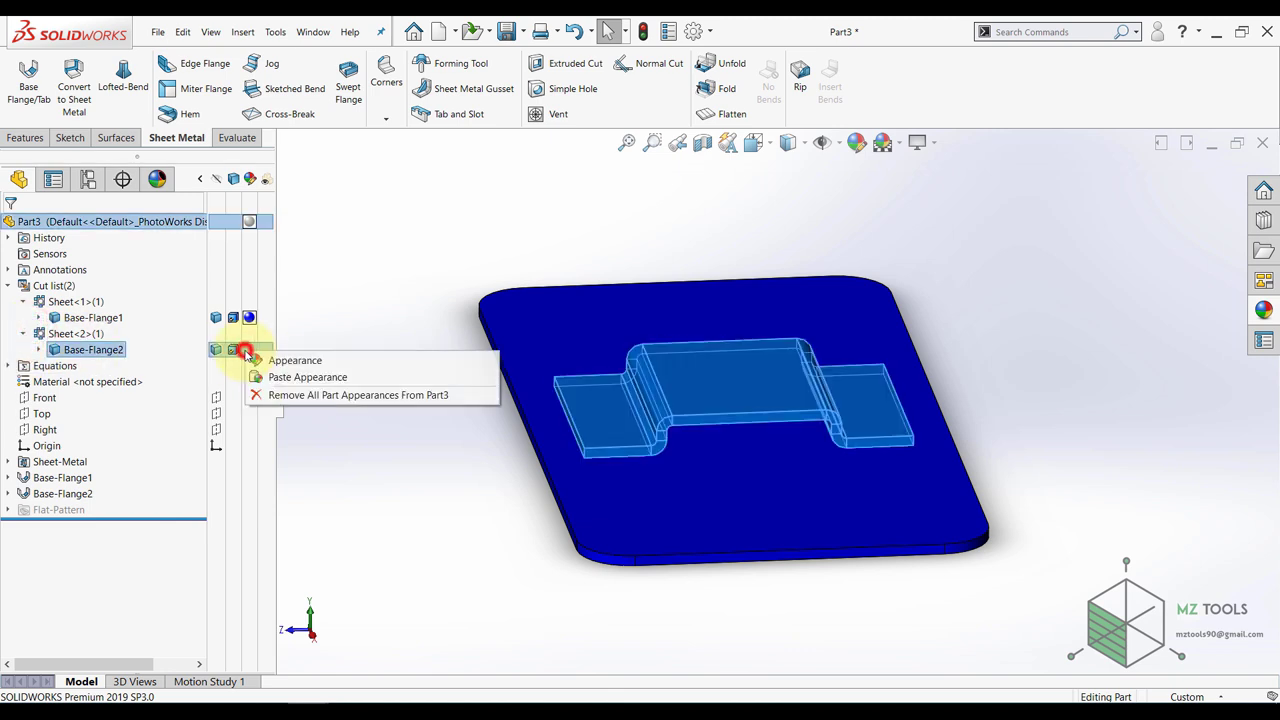
click(263, 360)
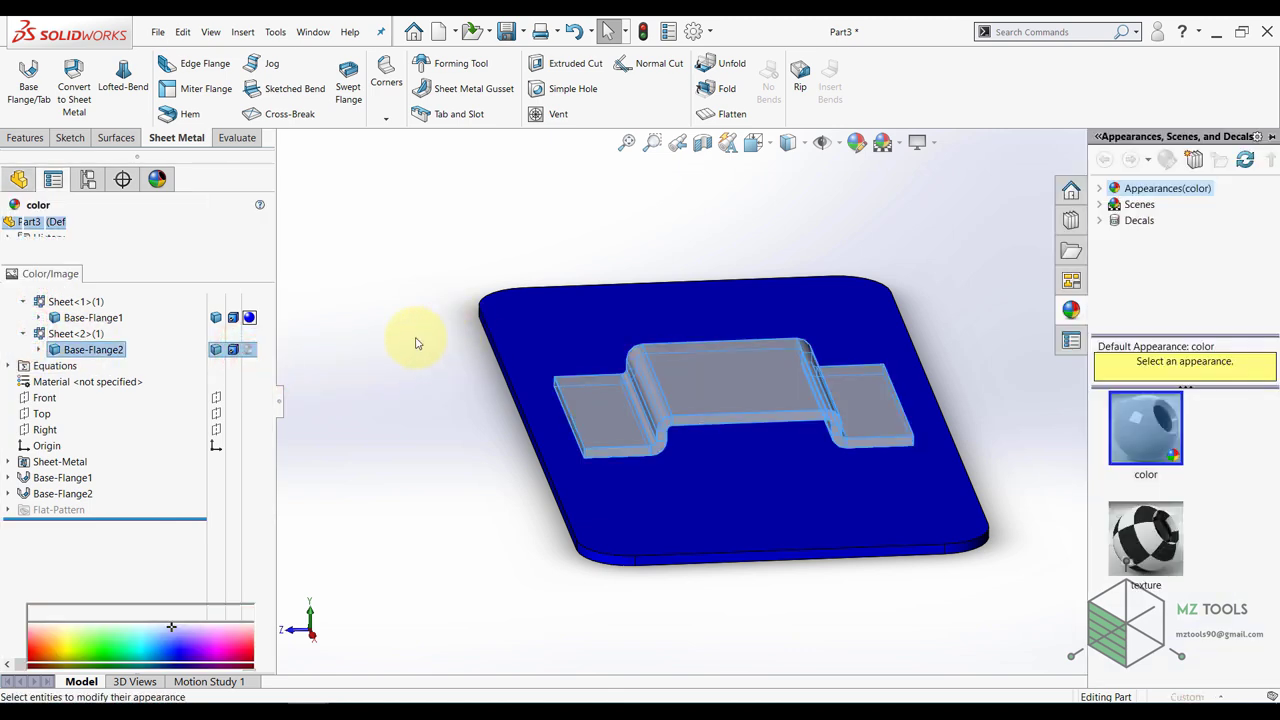
click(96, 558)
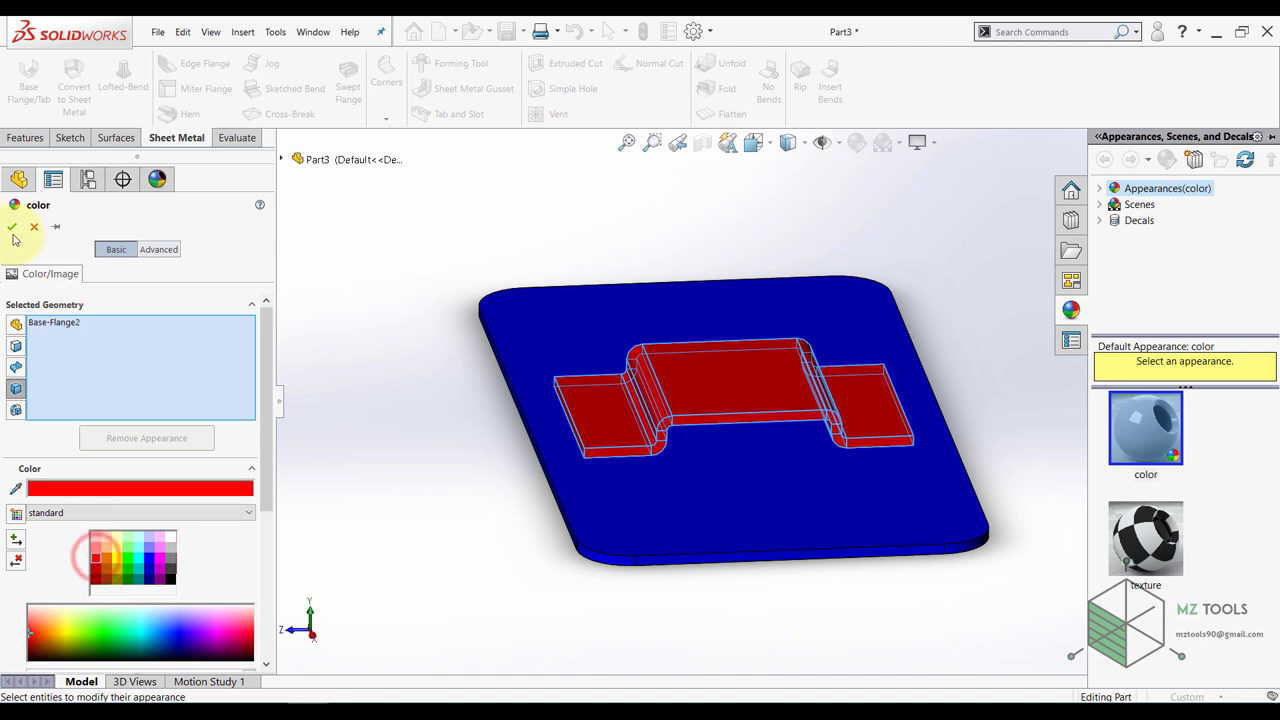
click(11, 226)
click(375, 381)
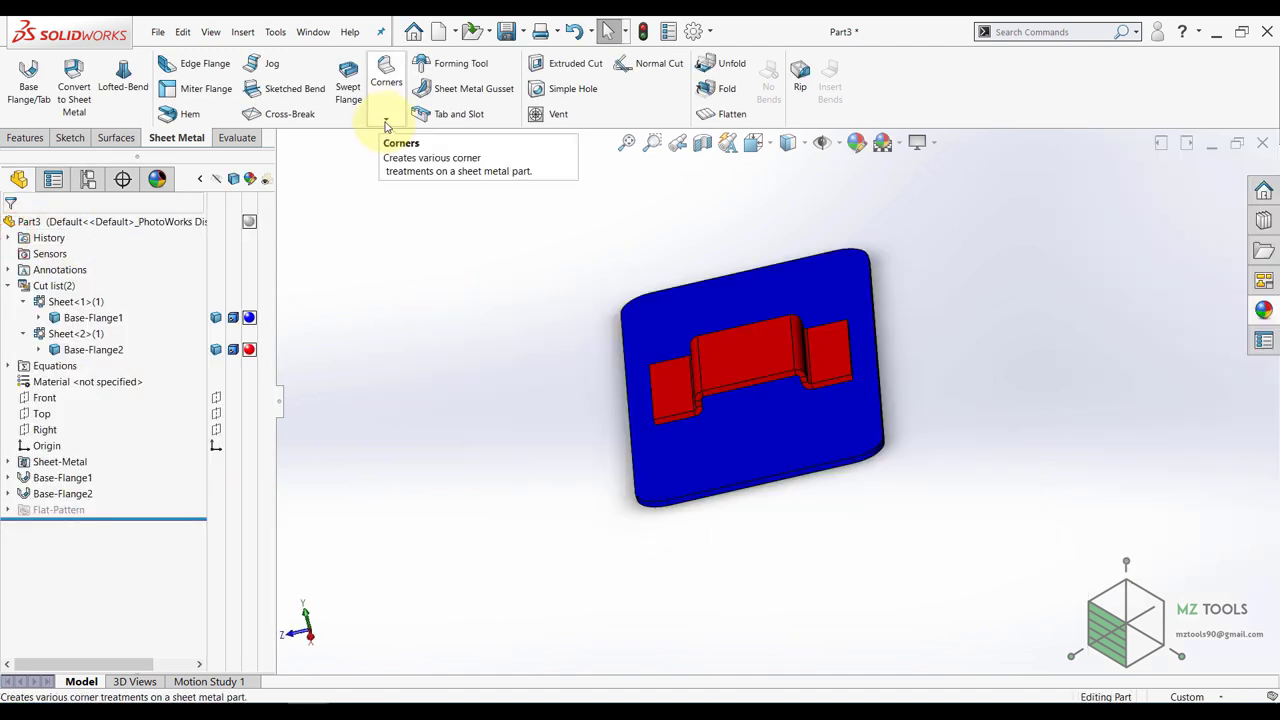
- Round the four outer corners of the red flange's two lower tabs with a 4 mm radius Break Corner
click(385, 122)
click(390, 170)
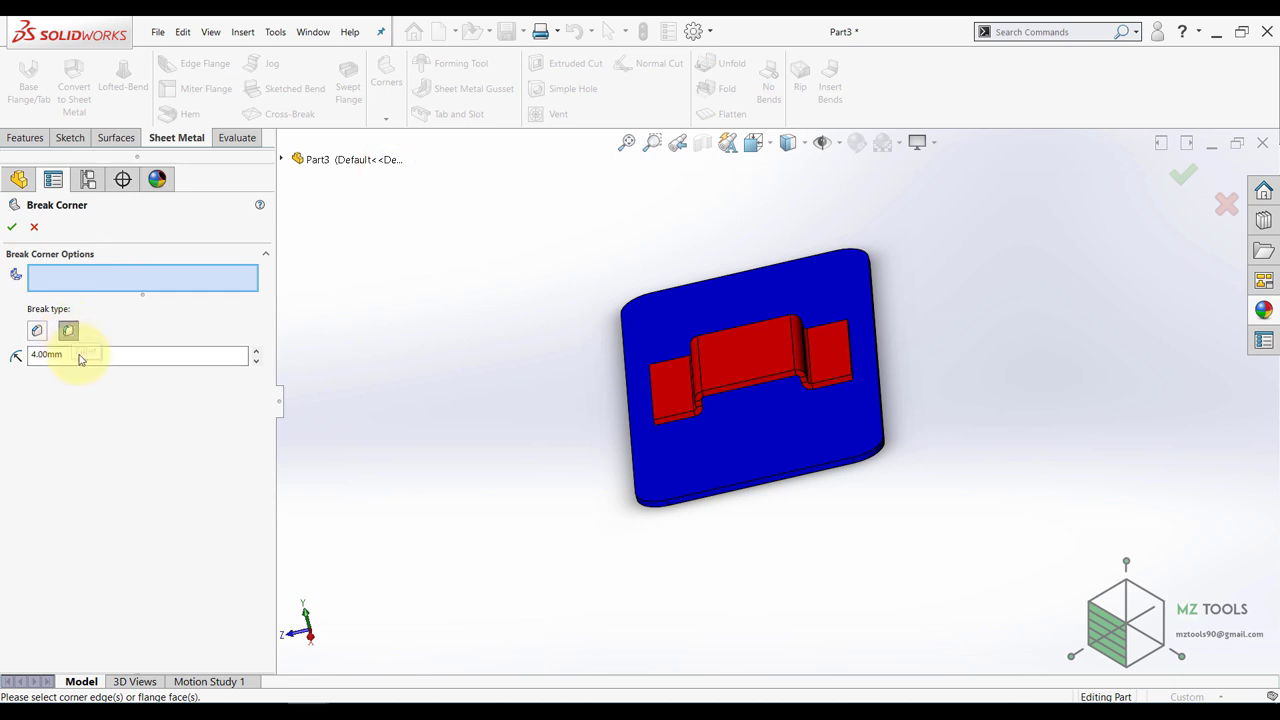
scroll(728, 380, down, 3)
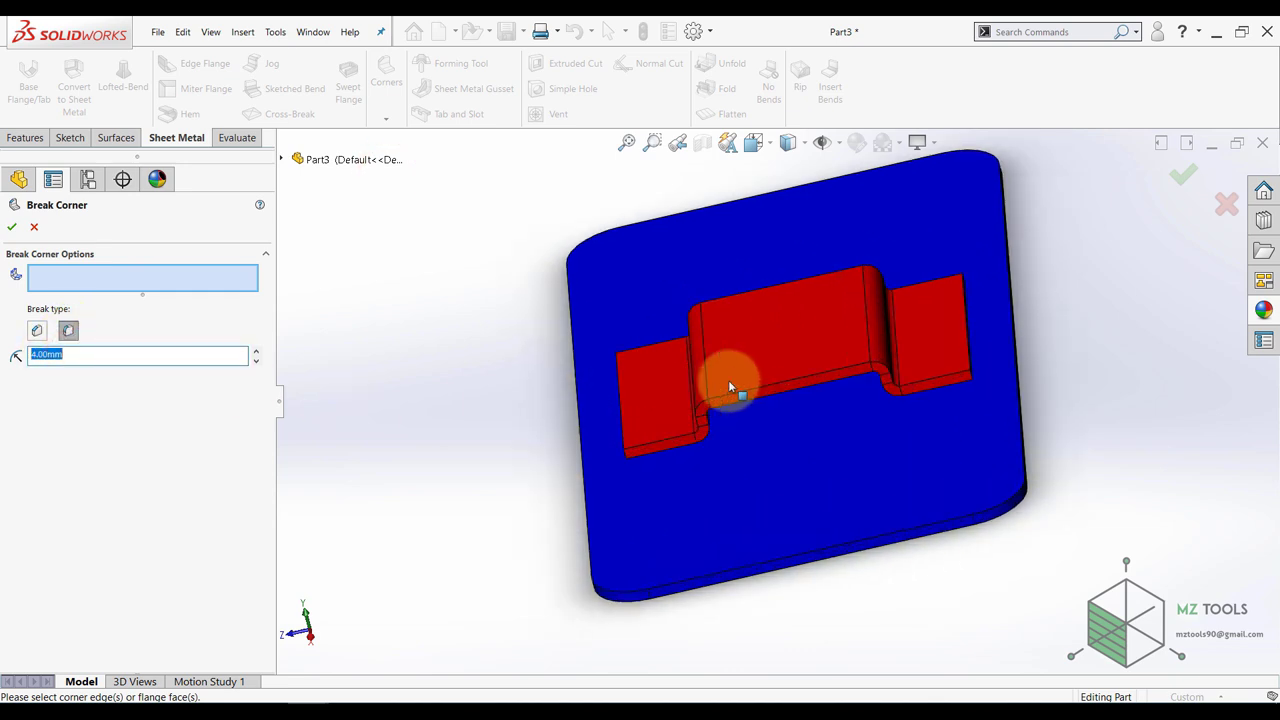
middle_drag(728, 380, 766, 366)
scroll(676, 447, down, 4)
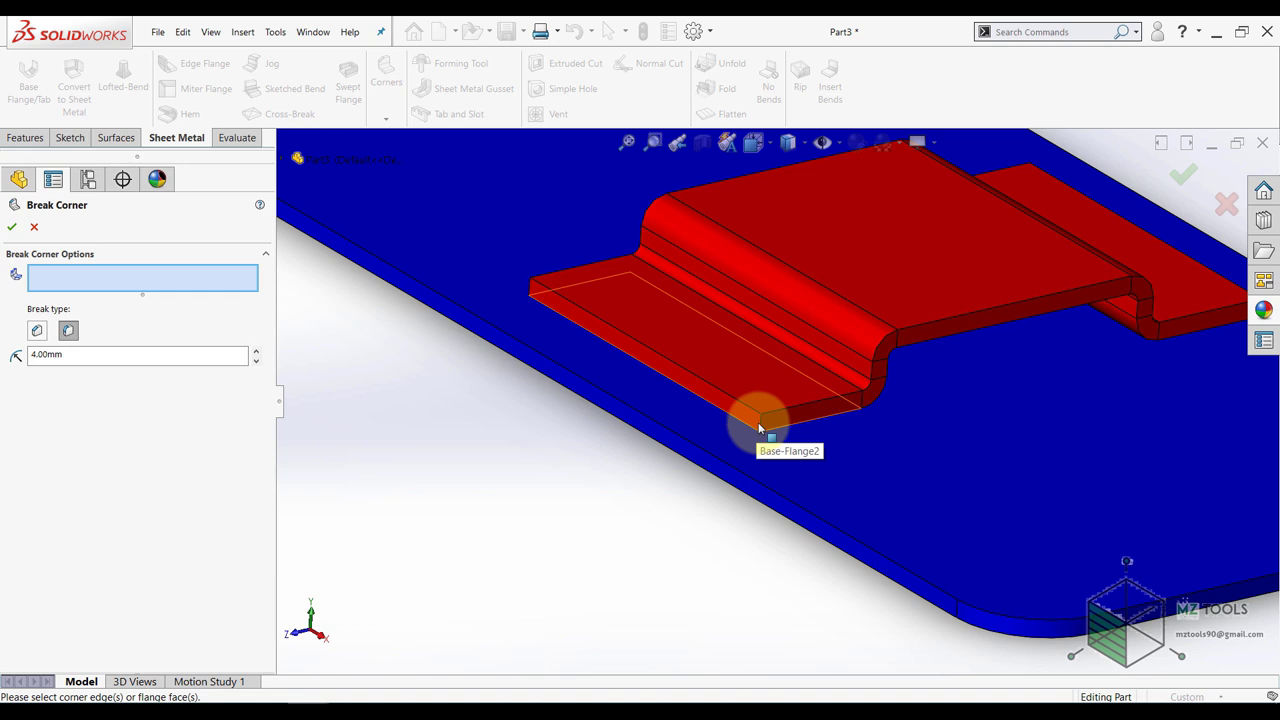
click(757, 425)
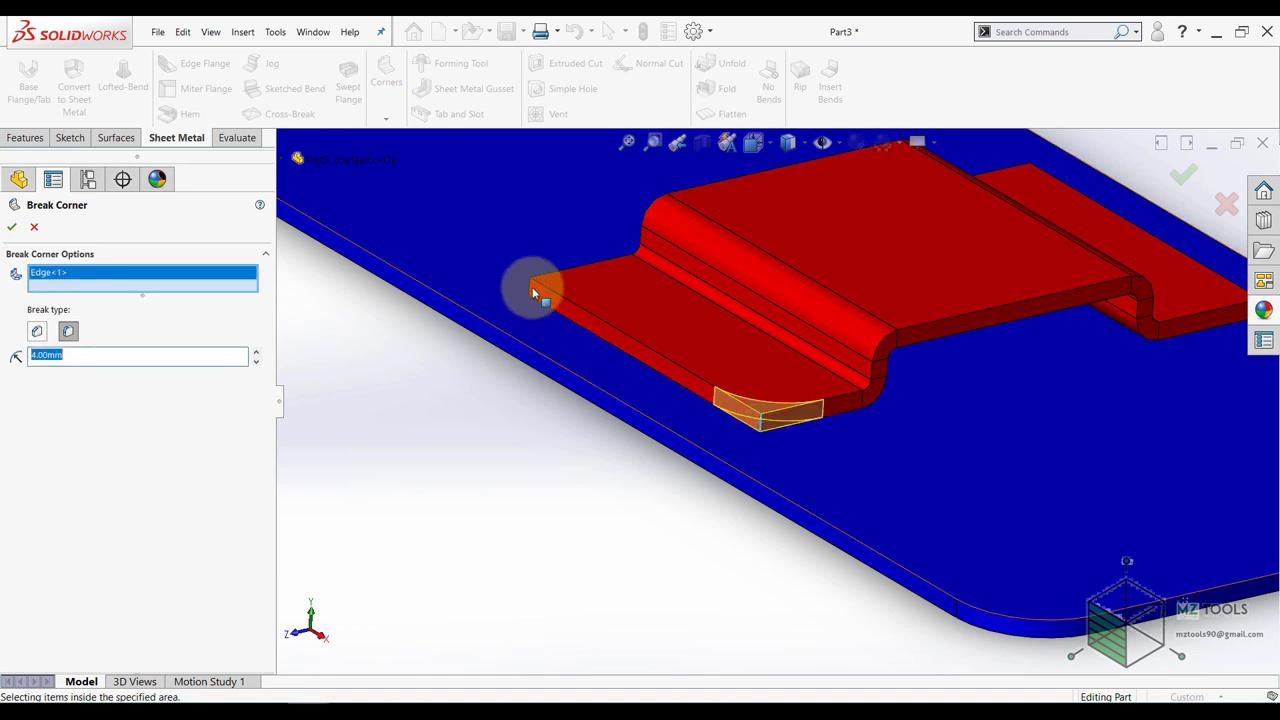
click(532, 290)
scroll(571, 323, up, 4)
middle_drag(966, 334, 888, 348)
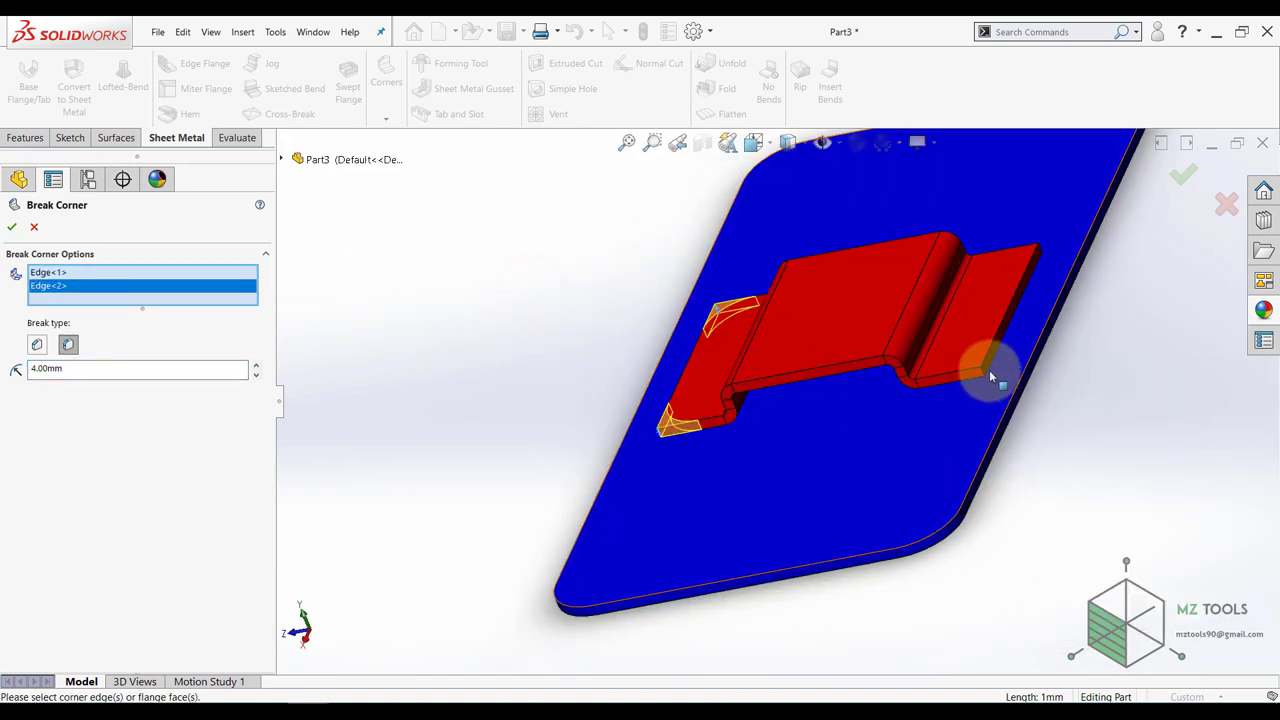
click(1000, 356)
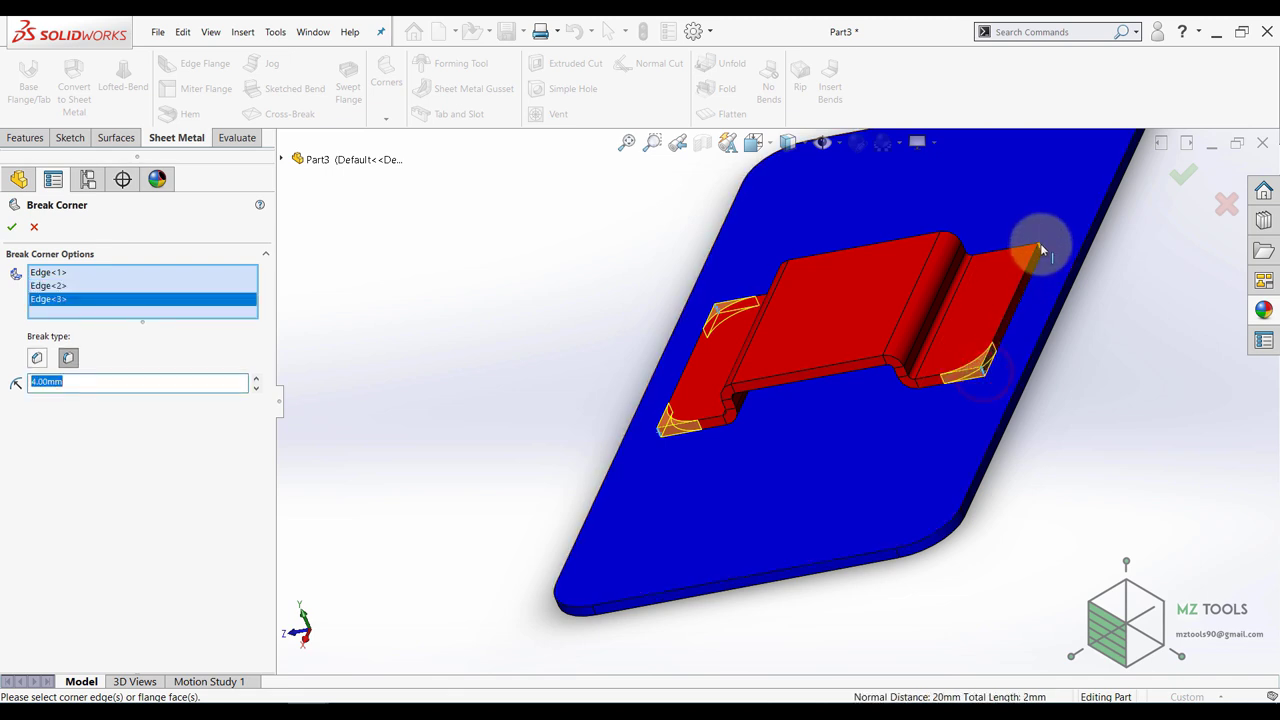
click(1041, 250)
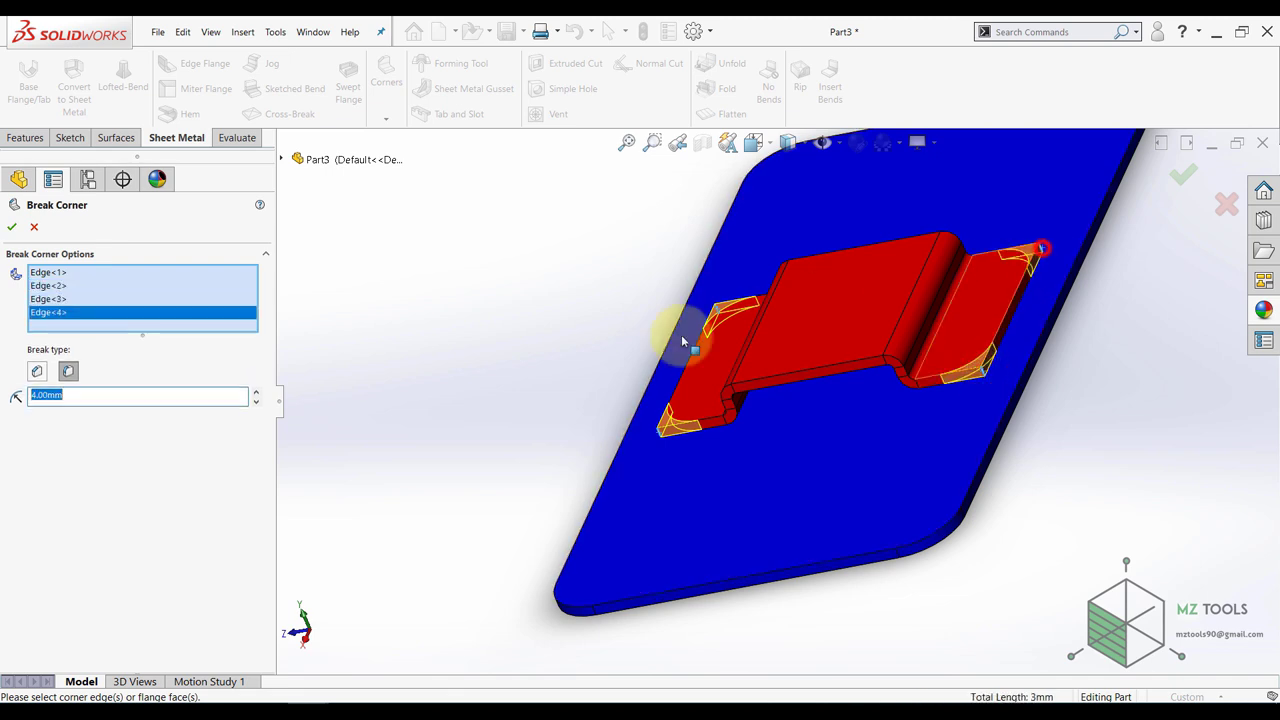
click(14, 228)
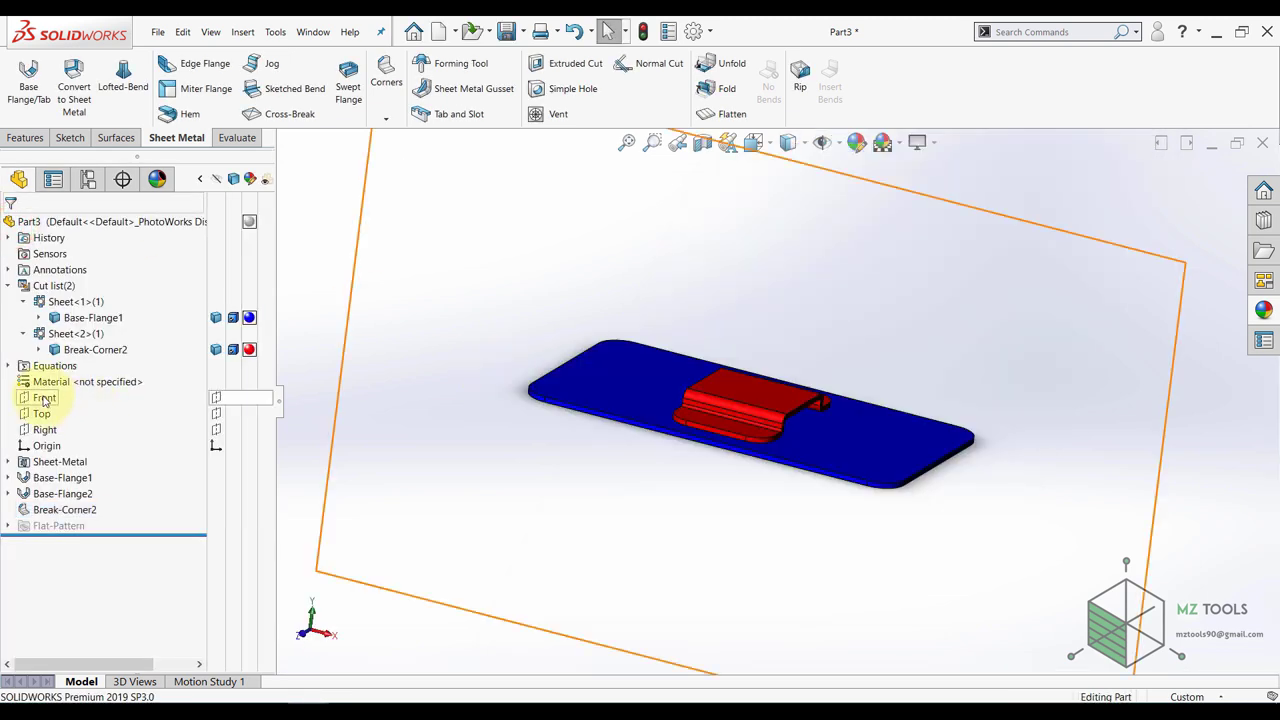
- Sketch an open profile on the Front plane: about 23 mm horizontal line along the red flange's upper surface, vertical line, about 14 mm slanted line
click(43, 398)
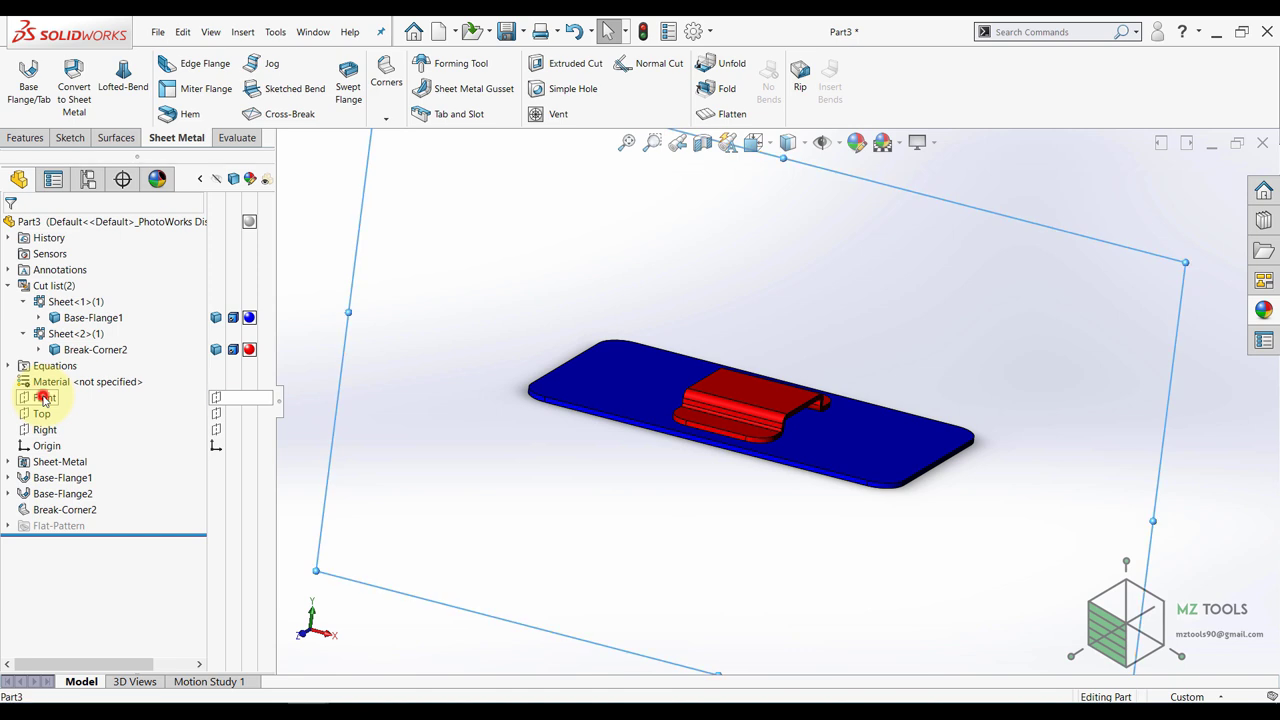
click(51, 380)
click(66, 541)
click(100, 519)
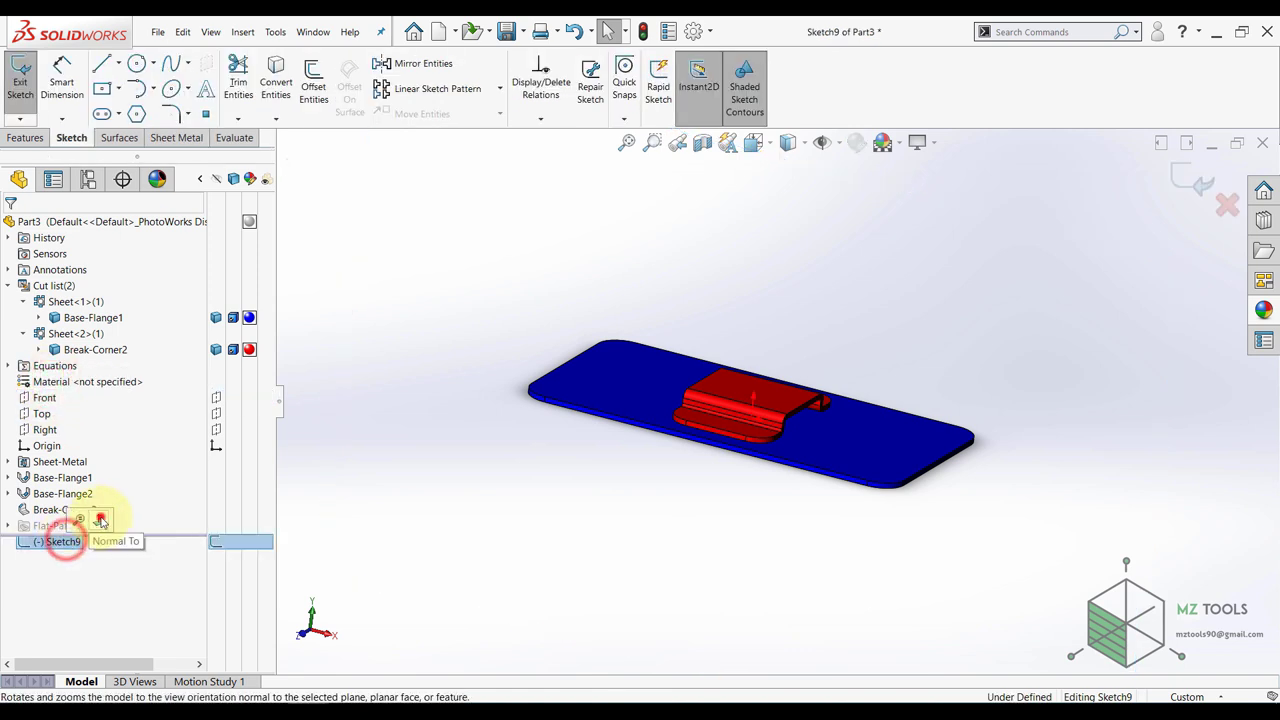
click(100, 520)
scroll(803, 338, down, 2)
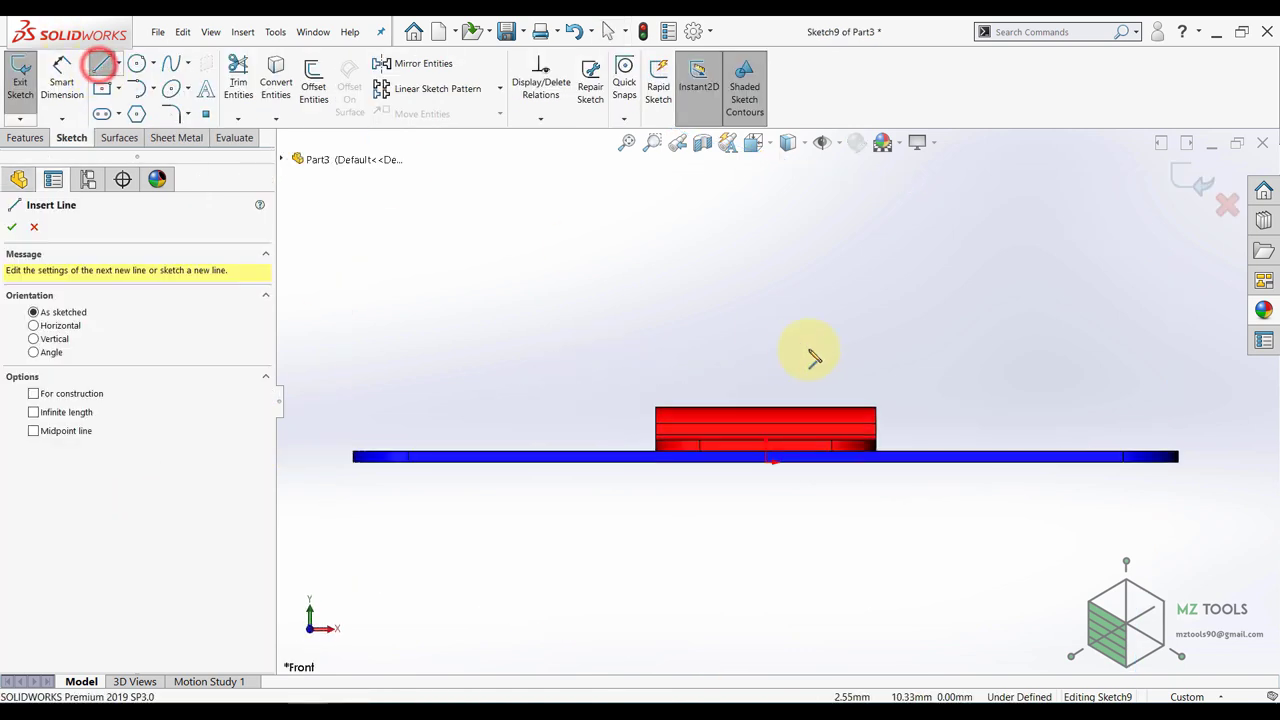
click(876, 407)
click(617, 407)
scroll(641, 321, up, 3)
click(685, 272)
click(761, 220)
key(Escape)
- Dimension the profile's lower horizontal line to 24 mm
click(62, 70)
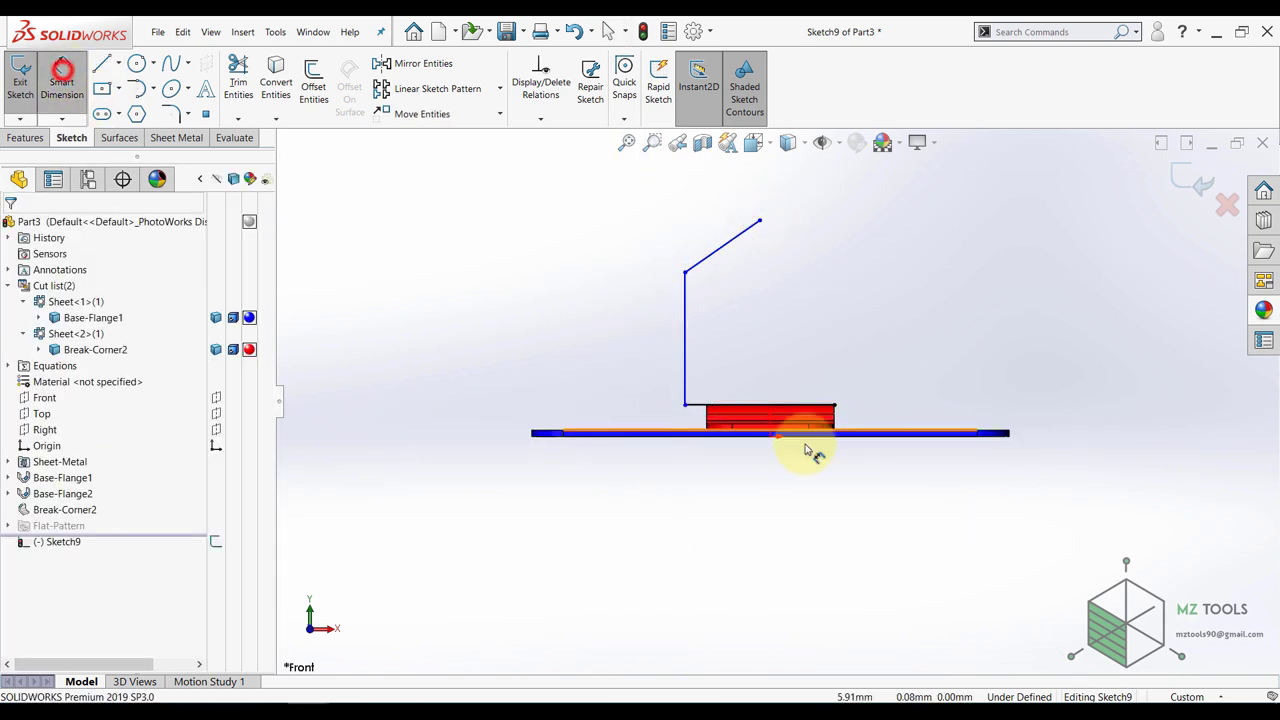
key(Escape)
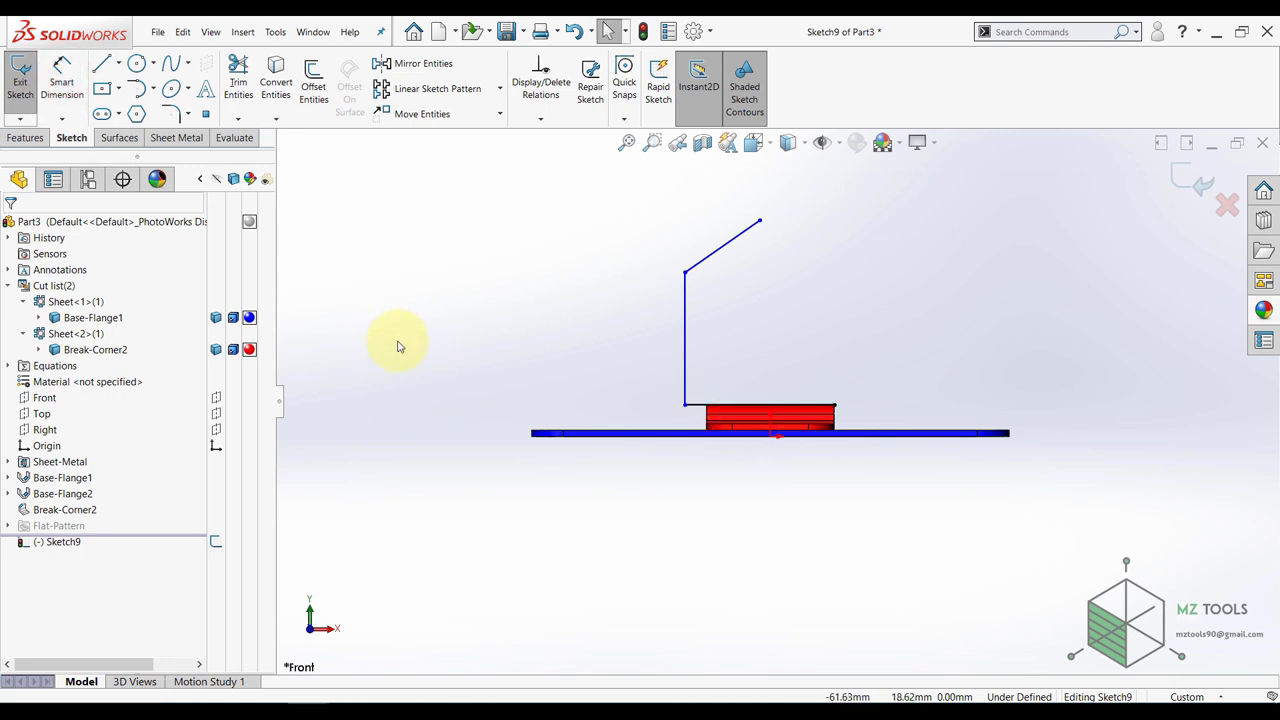
click(80, 80)
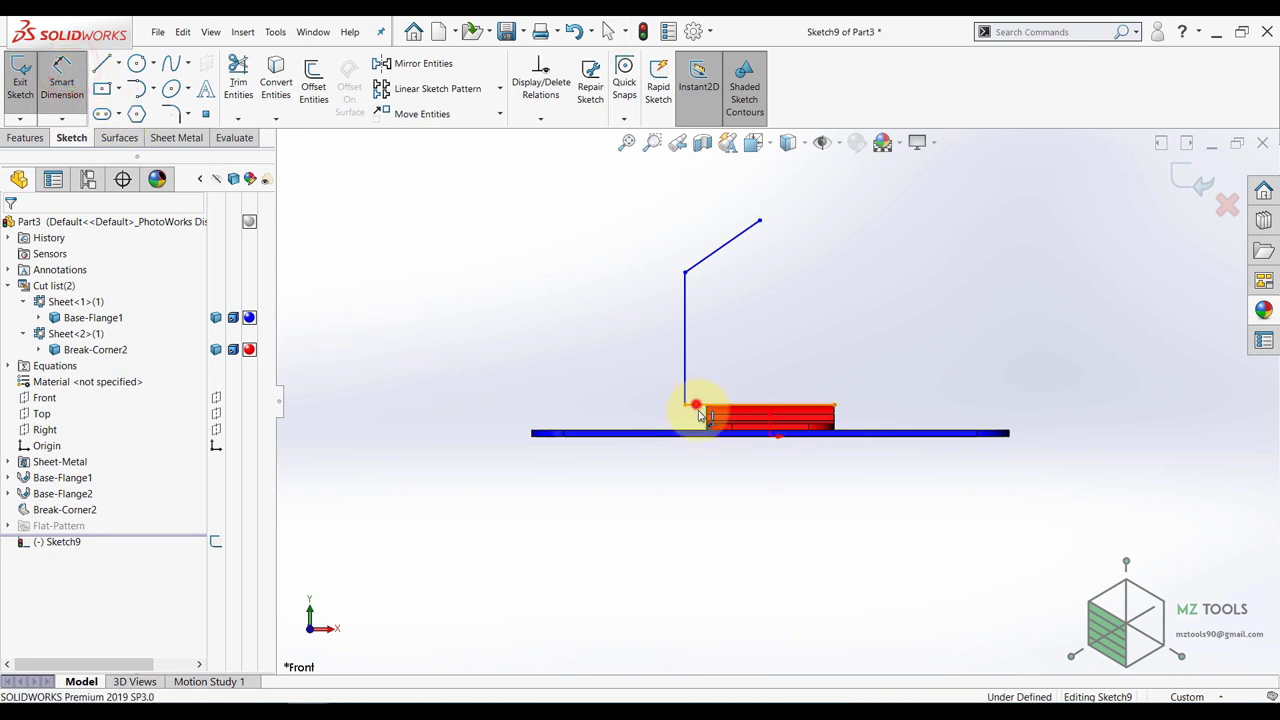
click(695, 405)
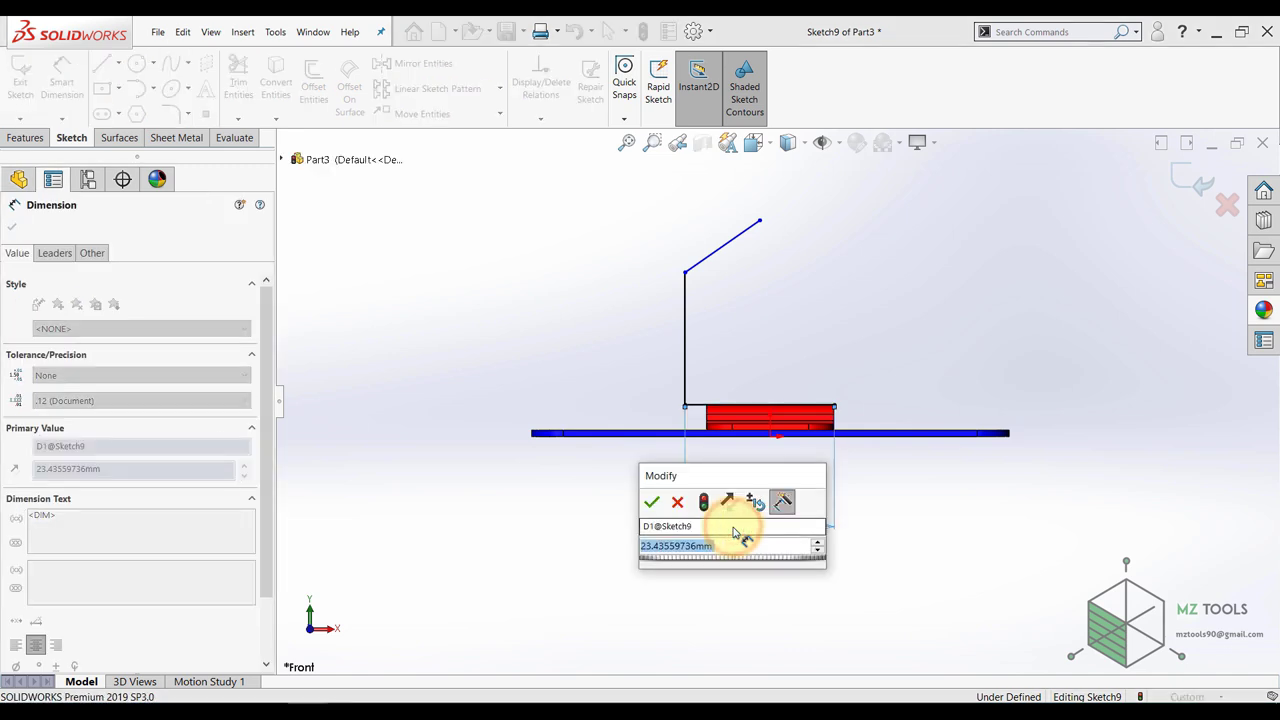
text(24)
key(Return)
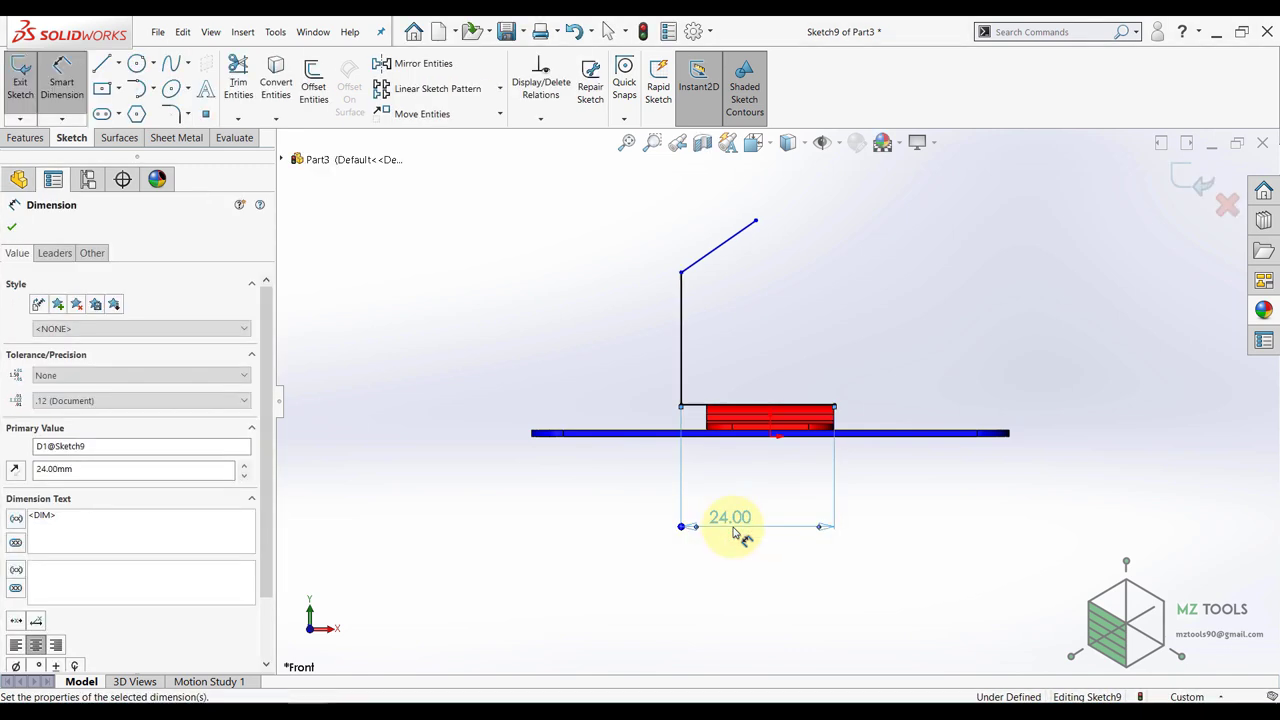
- Dimension the profile's vertical line to 29 mm
click(686, 301)
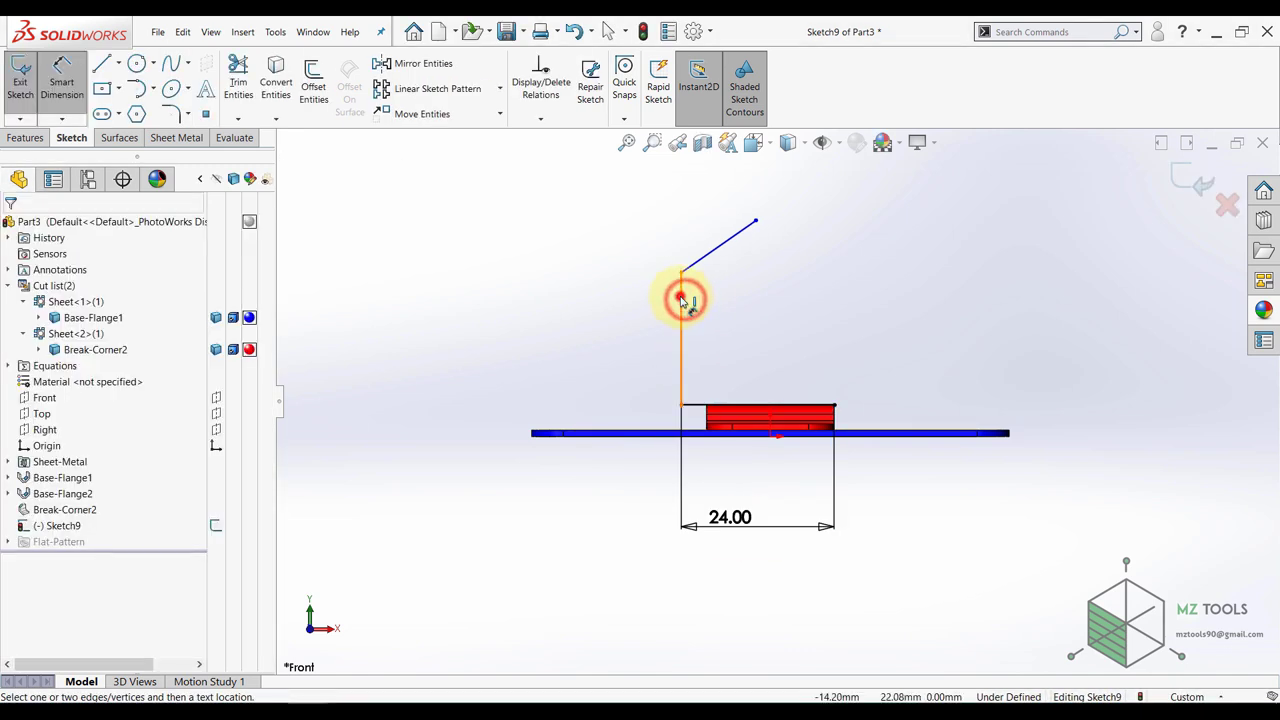
click(681, 297)
click(601, 320)
text(29)
key(Return)
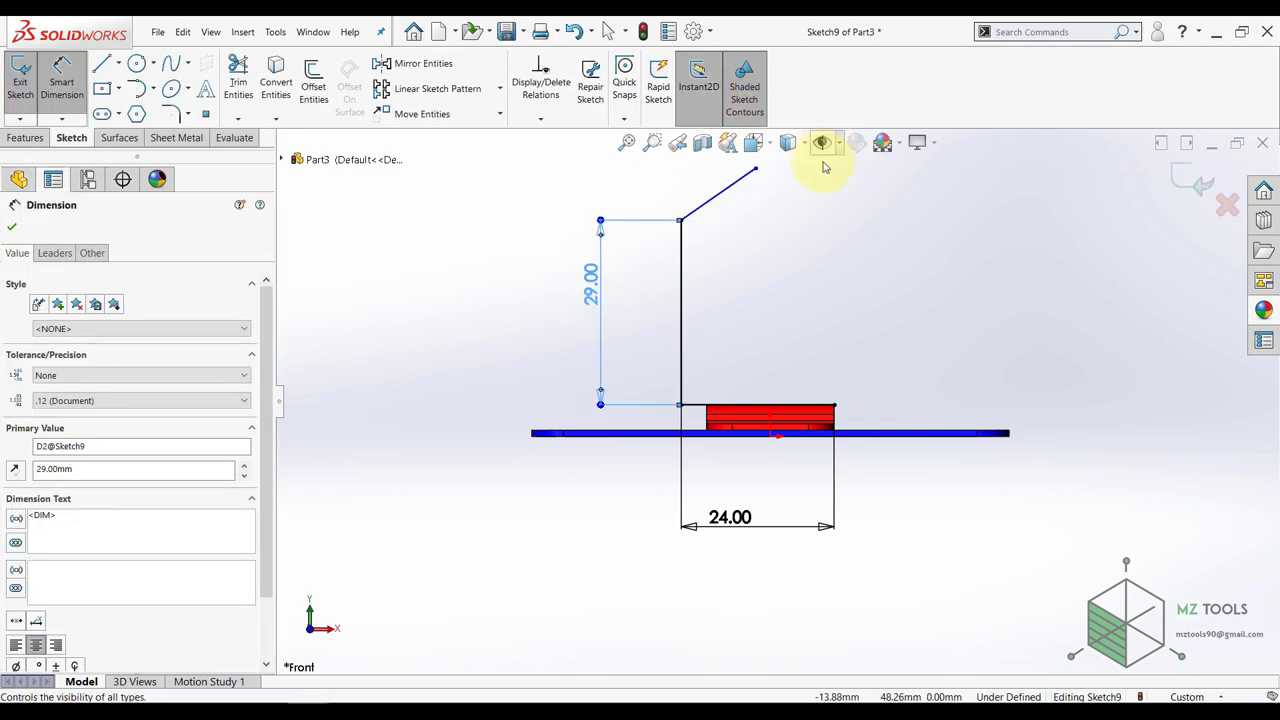
- Dimension the profile's upper slanted line to 22.5 mm along its length
click(722, 196)
scroll(723, 208, up, 1)
scroll(723, 212, down, 4)
click(725, 269)
text(22.5)
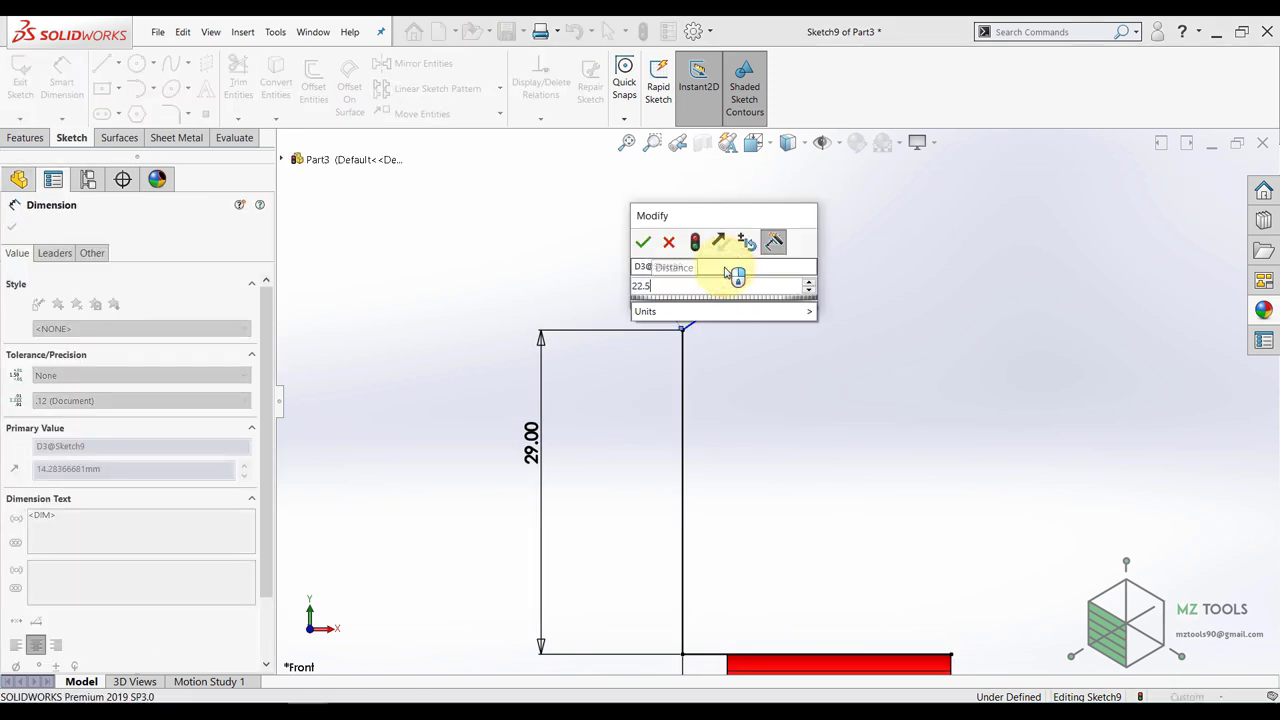
key(Return)
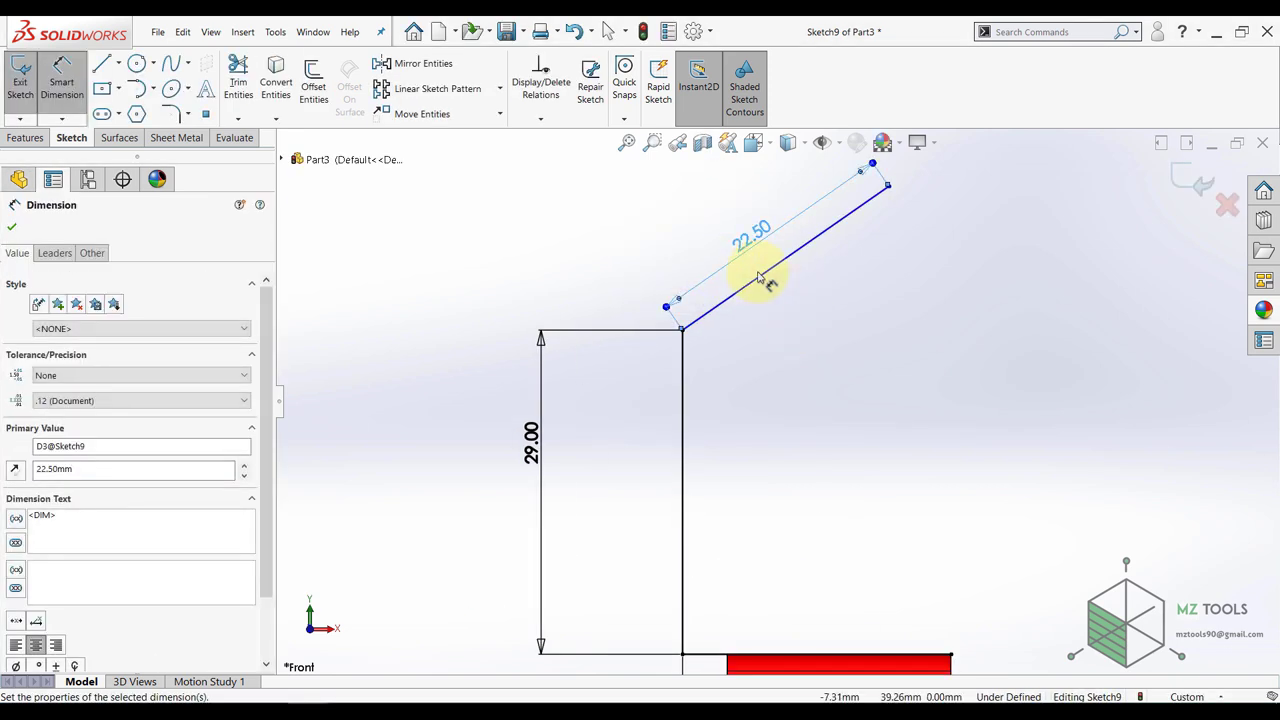
- Set the angle between the slanted and vertical lines to 122° and finish the profile sketch
click(682, 411)
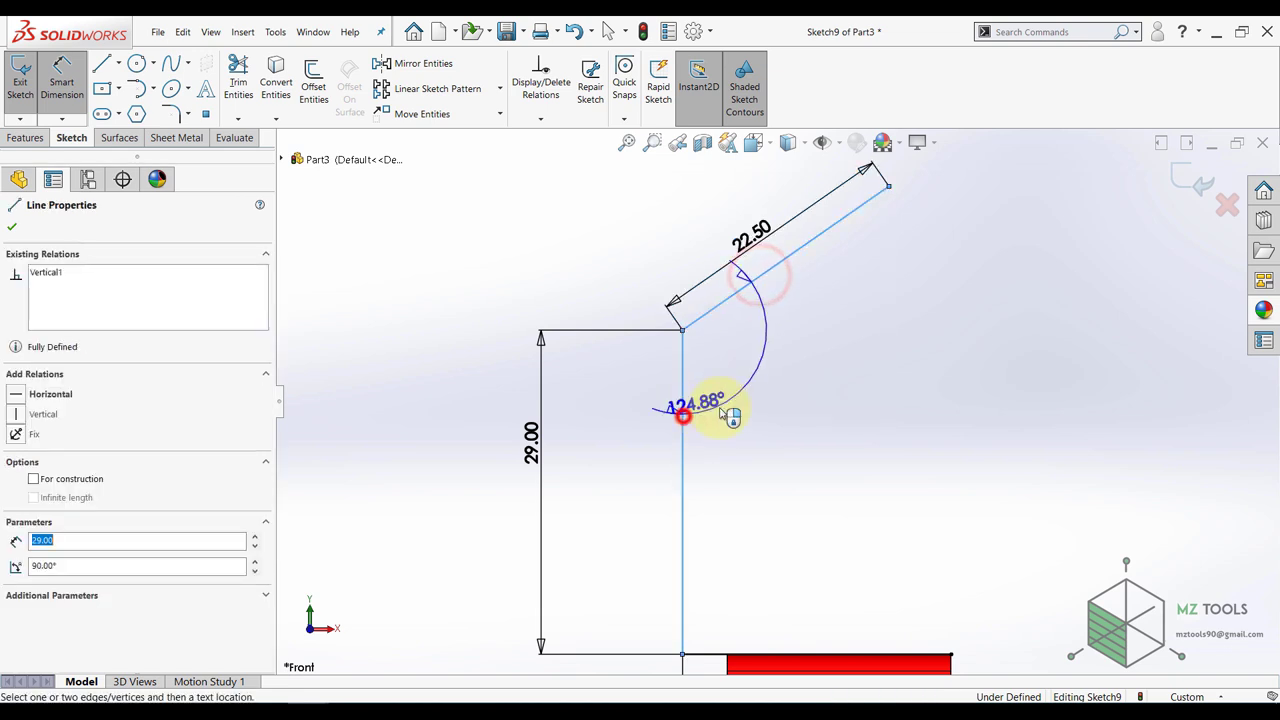
click(762, 379)
text(122)
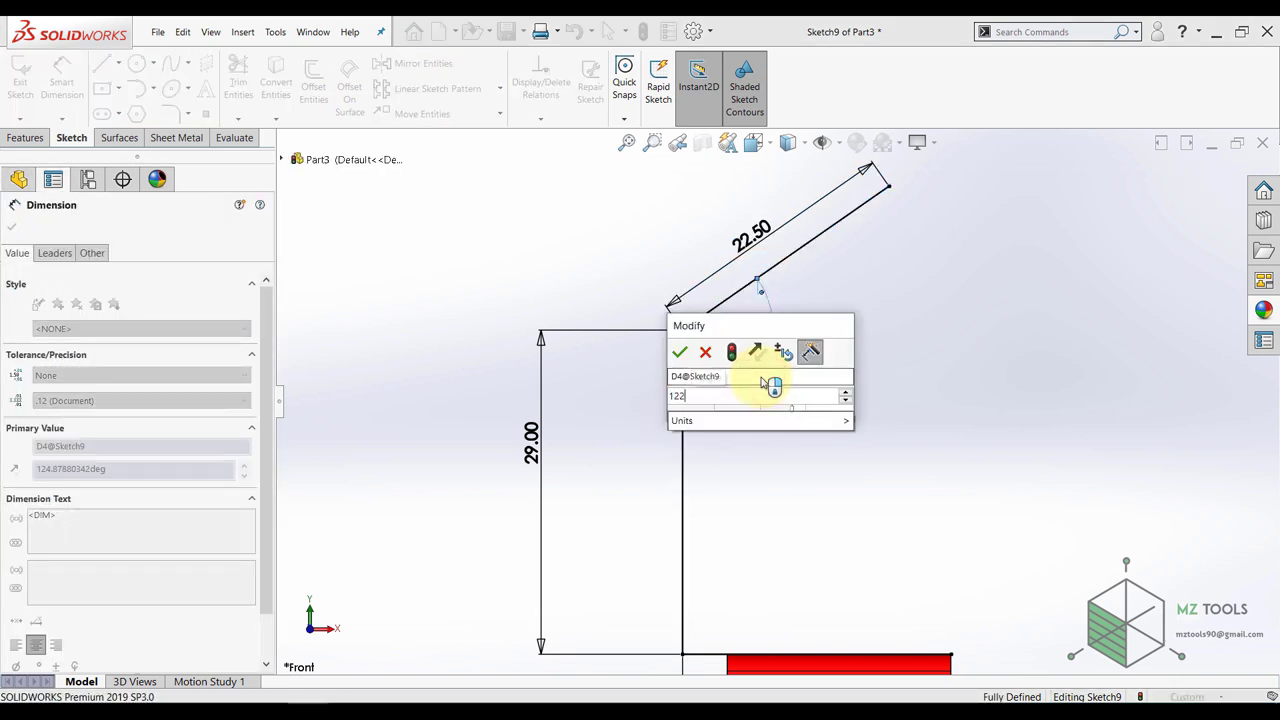
key(Return)
key(Escape)
key(f)
click(531, 463)
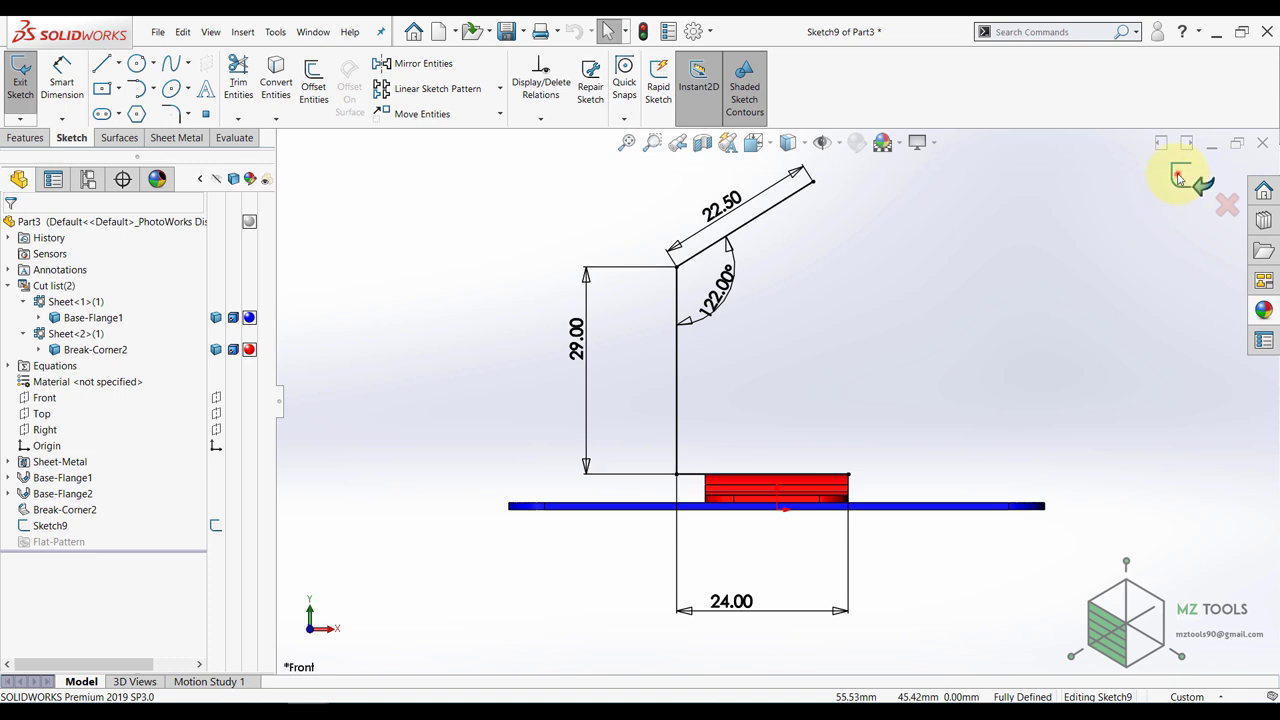
click(1180, 176)
- Start a base flange from the new profile, extending its first direction up to the blue plate's long side face
click(50, 527)
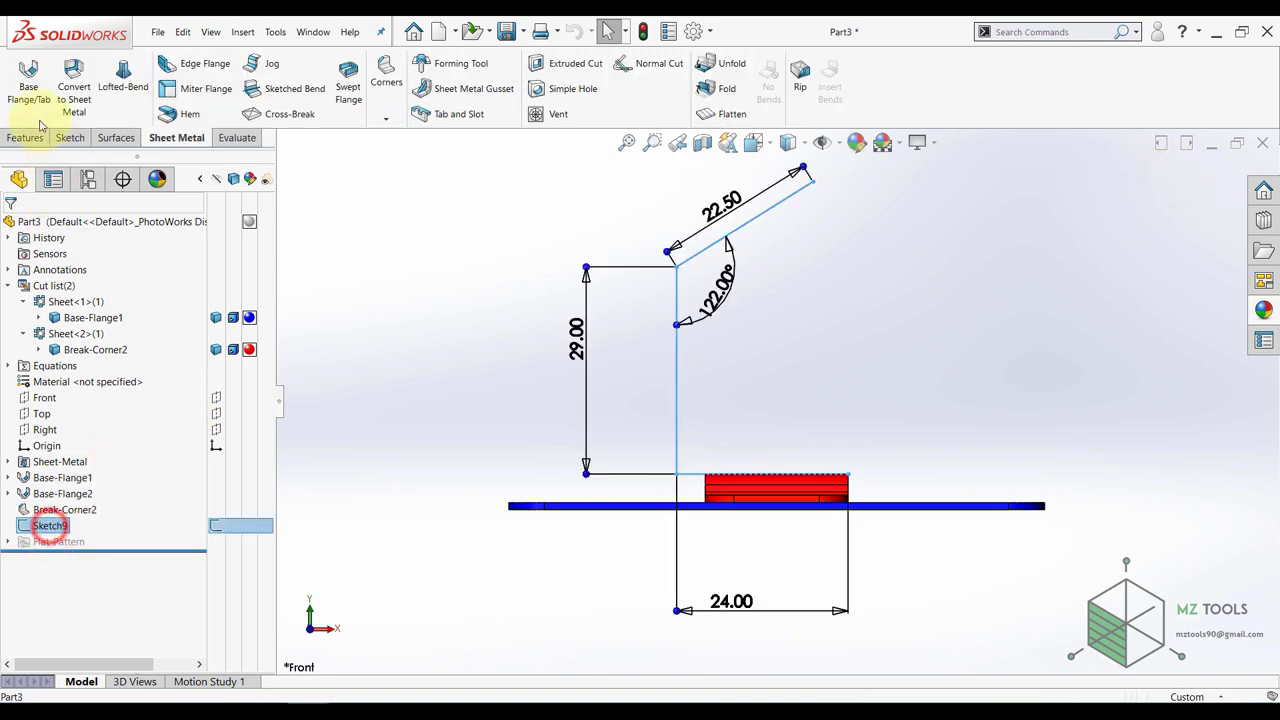
click(29, 80)
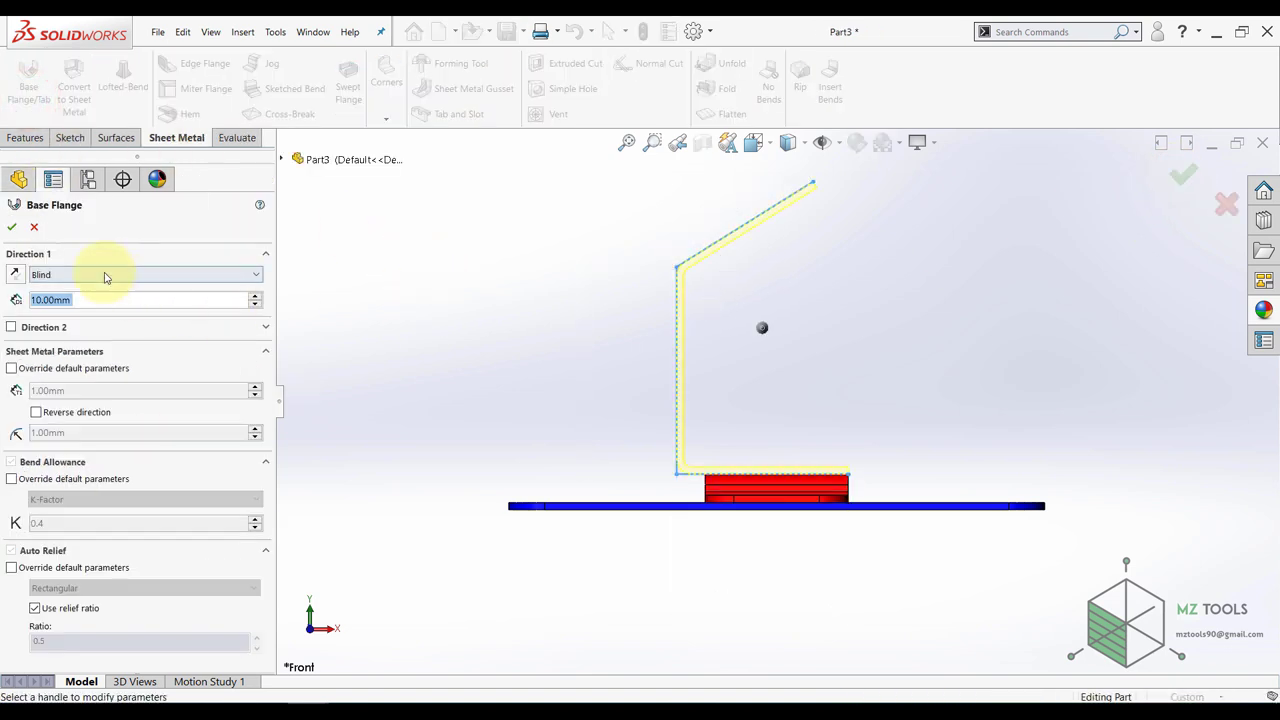
click(105, 276)
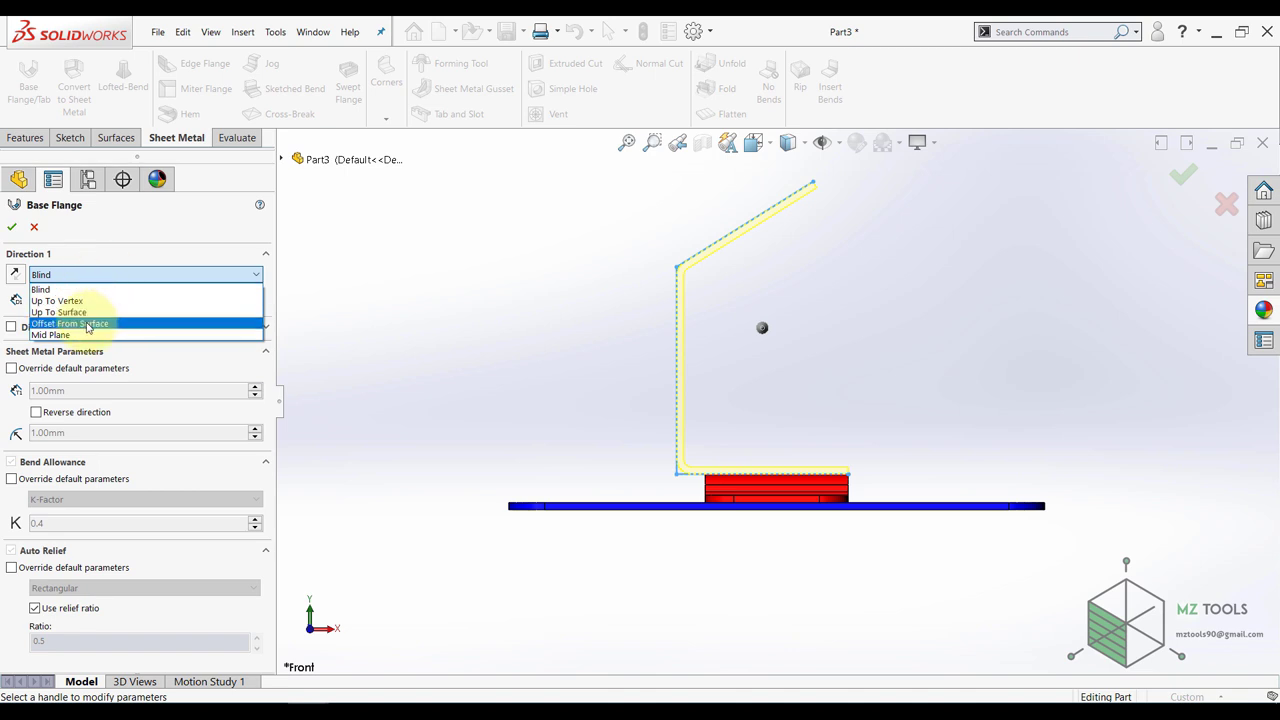
click(74, 312)
middle_drag(743, 509, 733, 518)
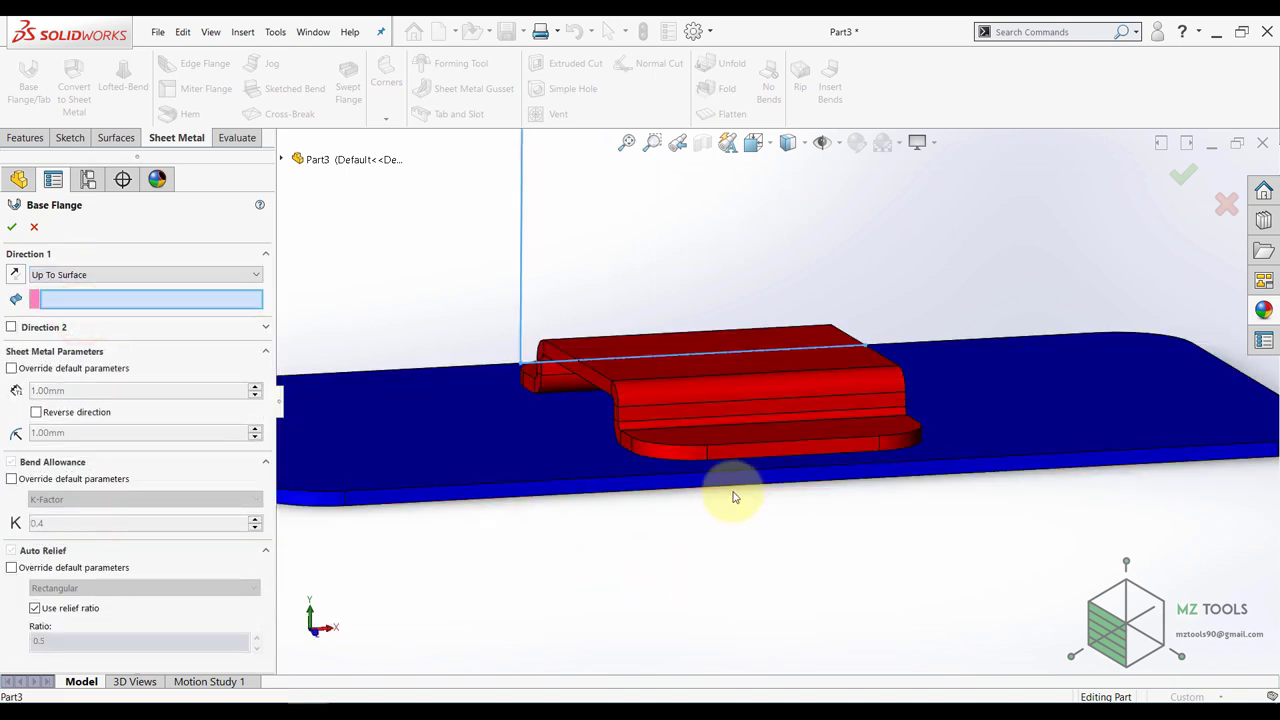
click(737, 478)
scroll(764, 540, up, 3)
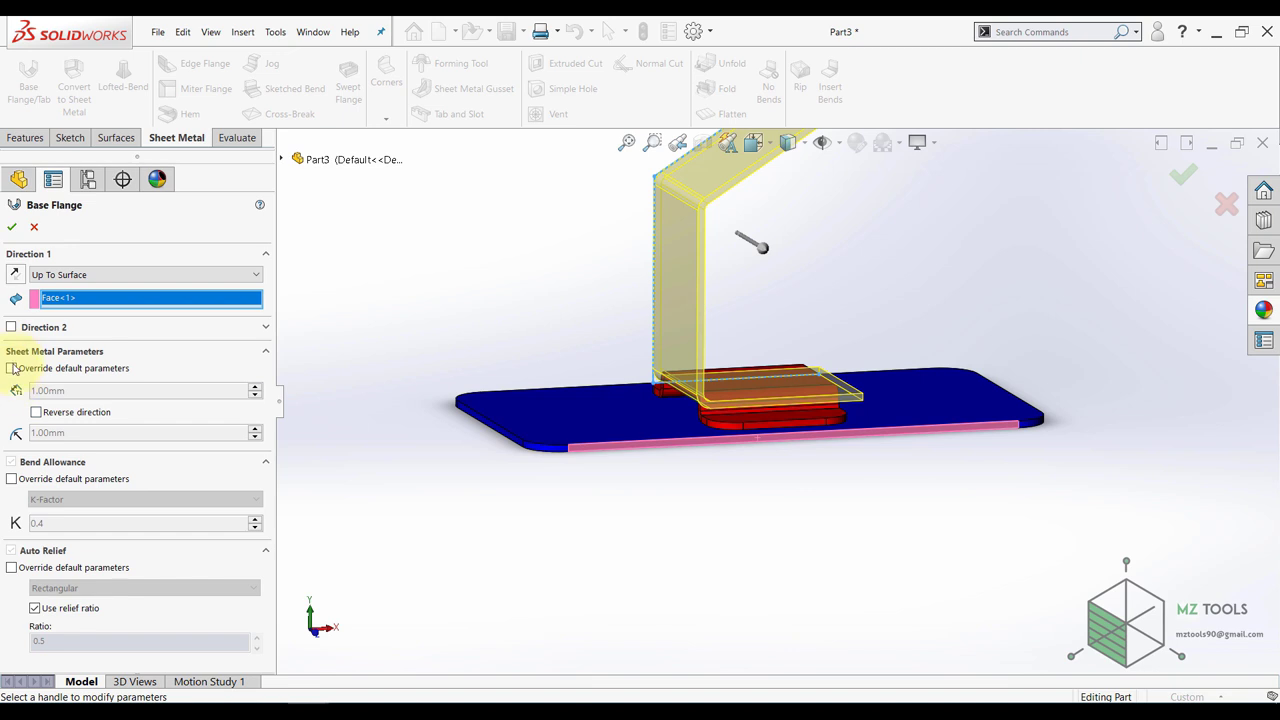
- Extend the base flange's second direction up to the blue plate's opposite long side face and create the flange
click(12, 329)
middle_drag(749, 451, 1000, 508)
click(94, 351)
click(84, 384)
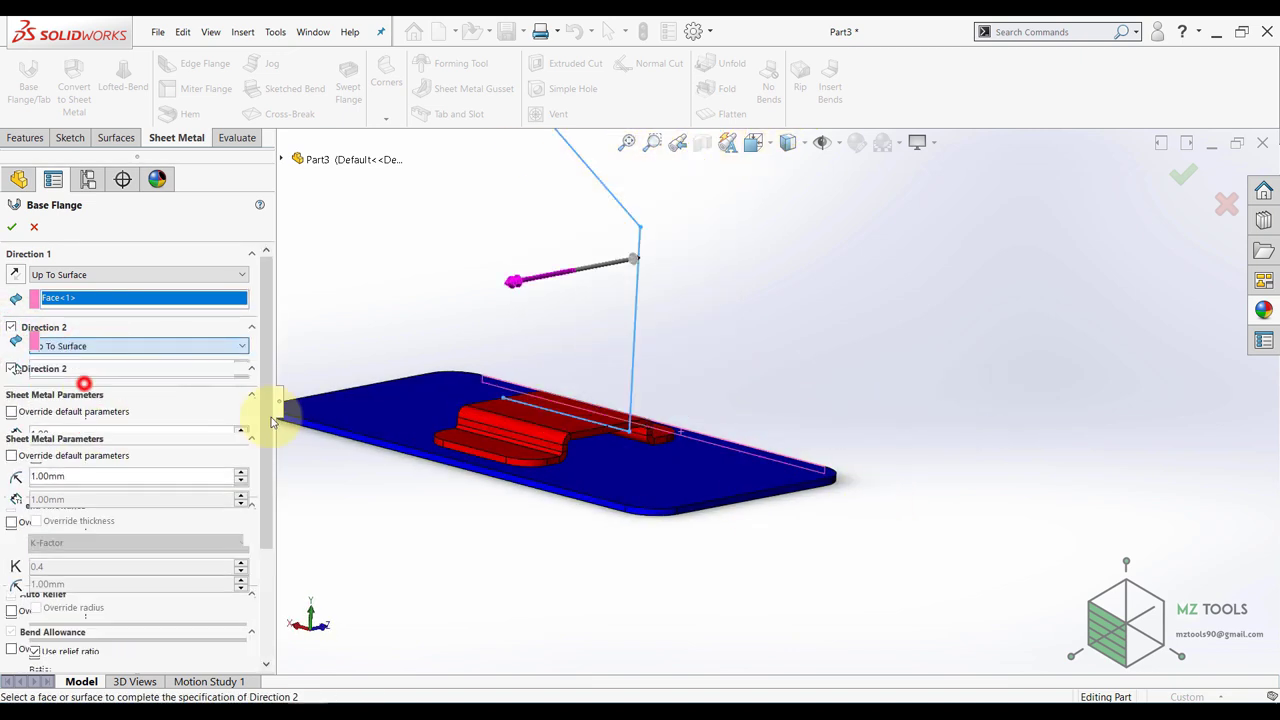
scroll(510, 475, down, 4)
click(512, 456)
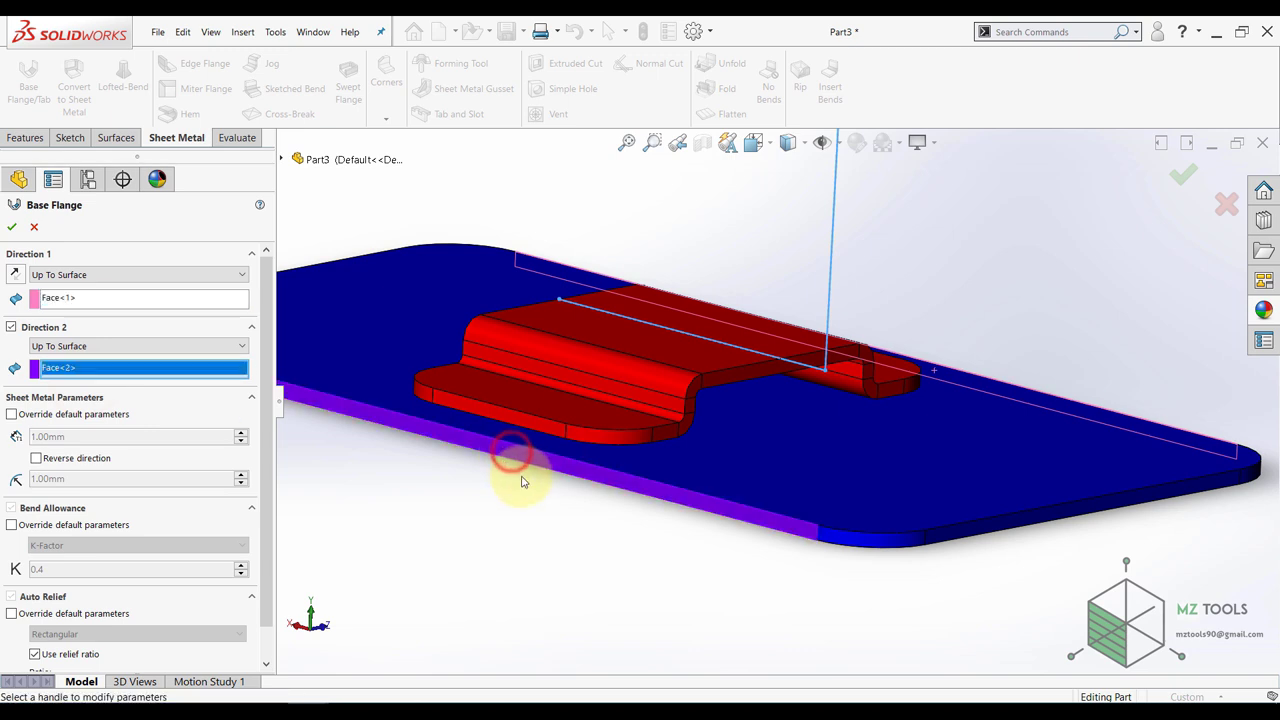
click(11, 229)
- Apply a standard yellow color appearance to the new flange body from the cut list
click(22, 365)
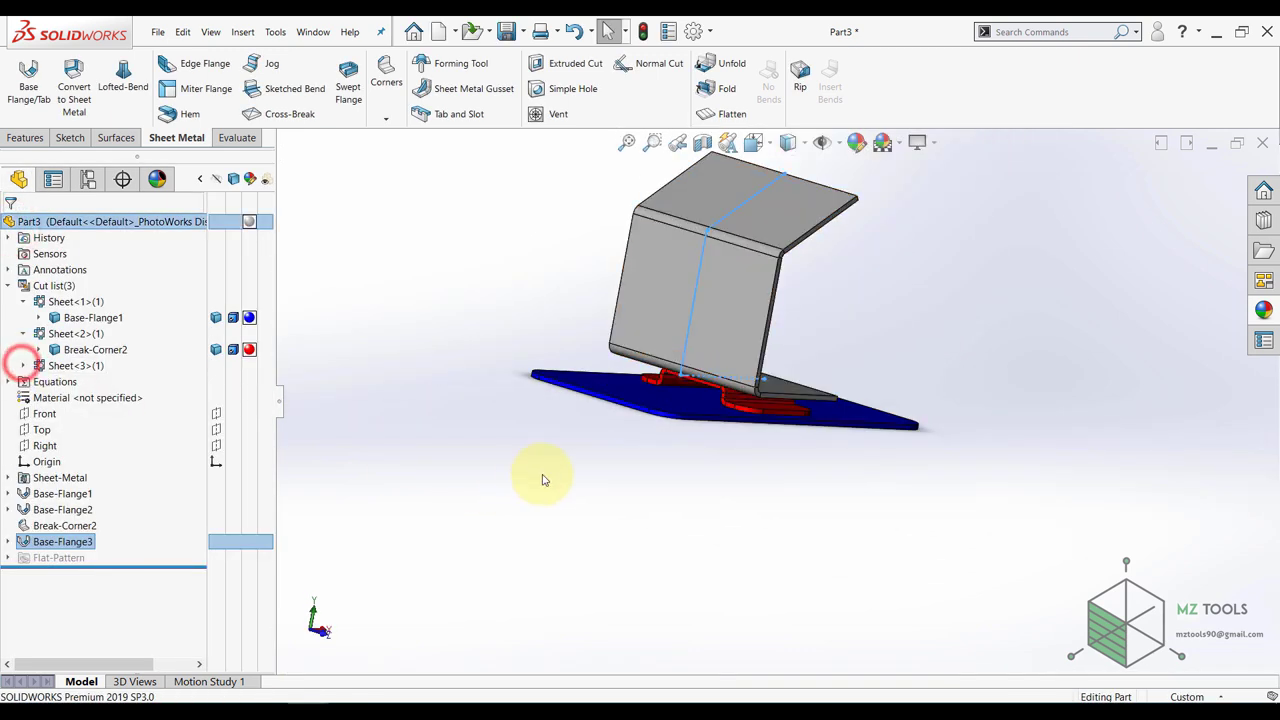
click(22, 365)
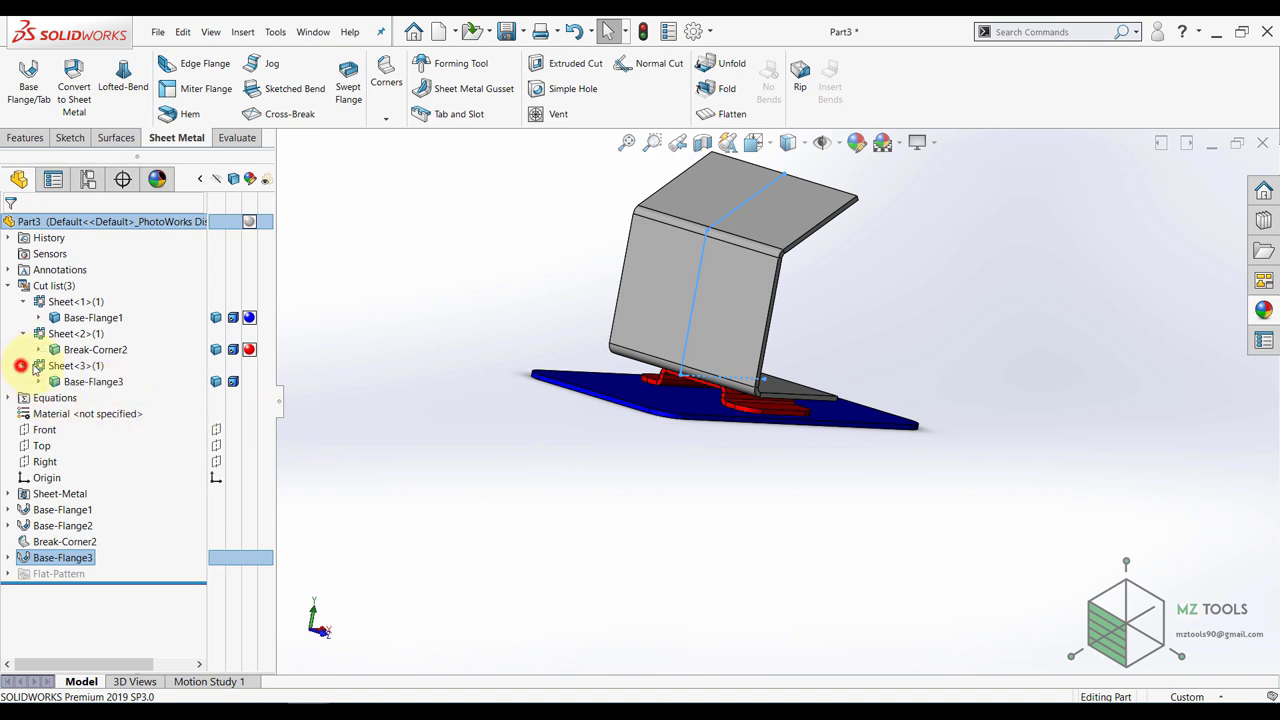
click(250, 381)
click(272, 391)
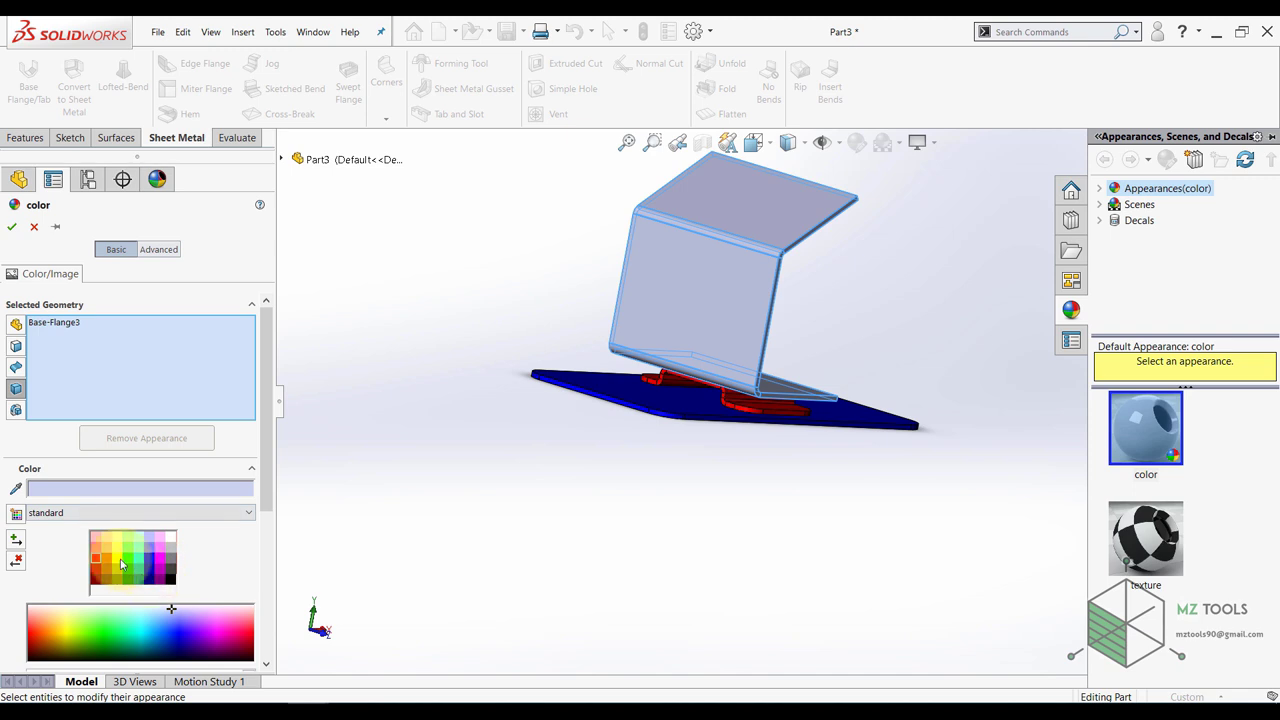
click(121, 565)
click(12, 226)
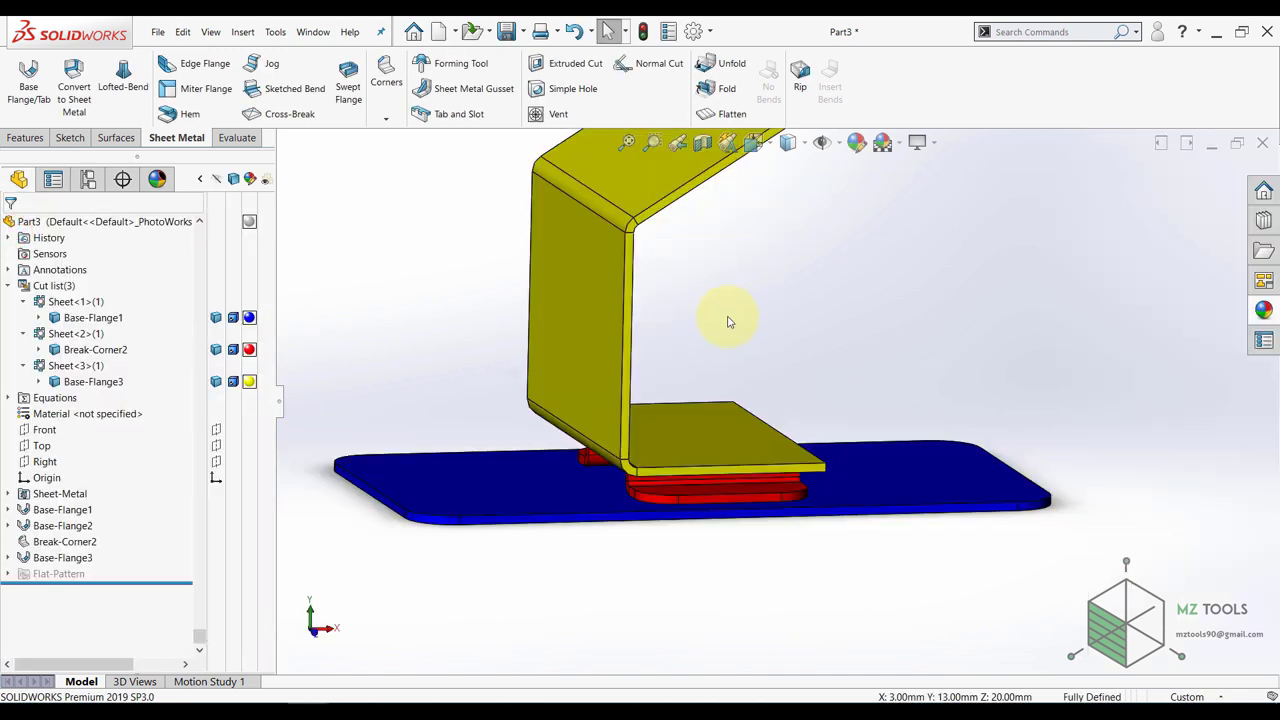
- Start an edge flange rising about 13 mm from the side edge of the yellow body's lower plate
scroll(737, 326, up, 5)
click(195, 78)
scroll(805, 425, down, 3)
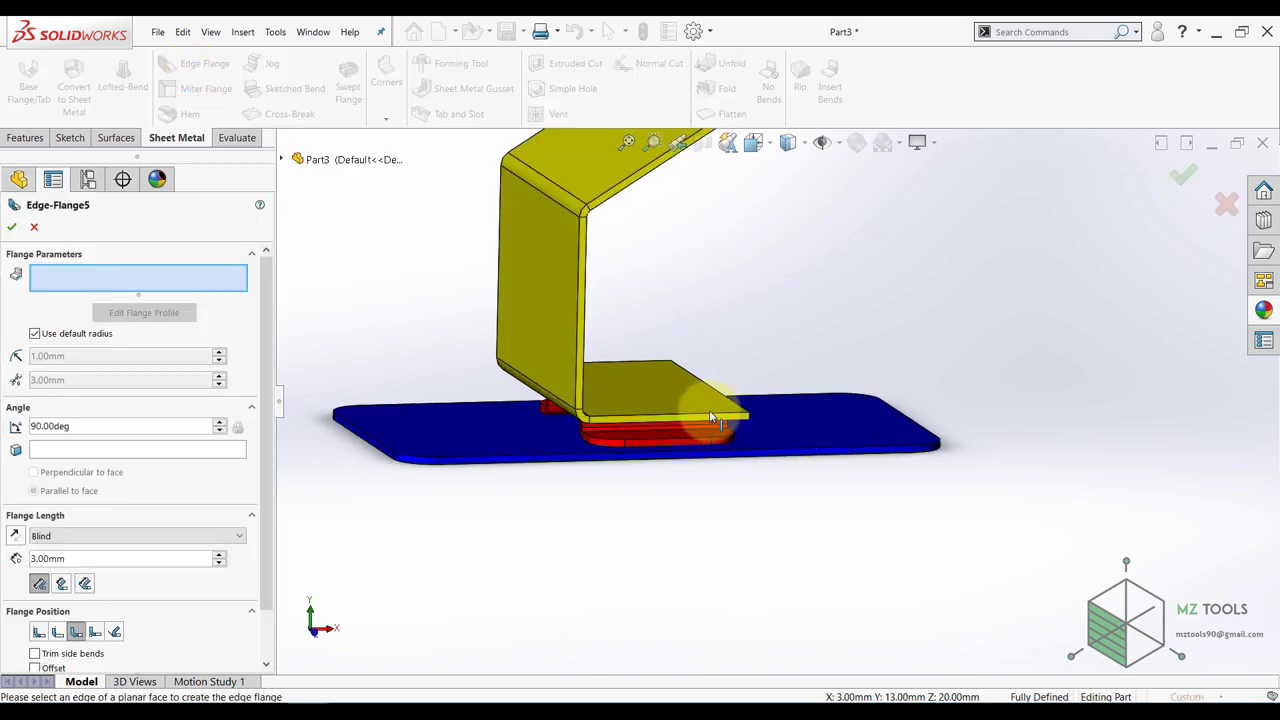
click(709, 413)
click(688, 322)
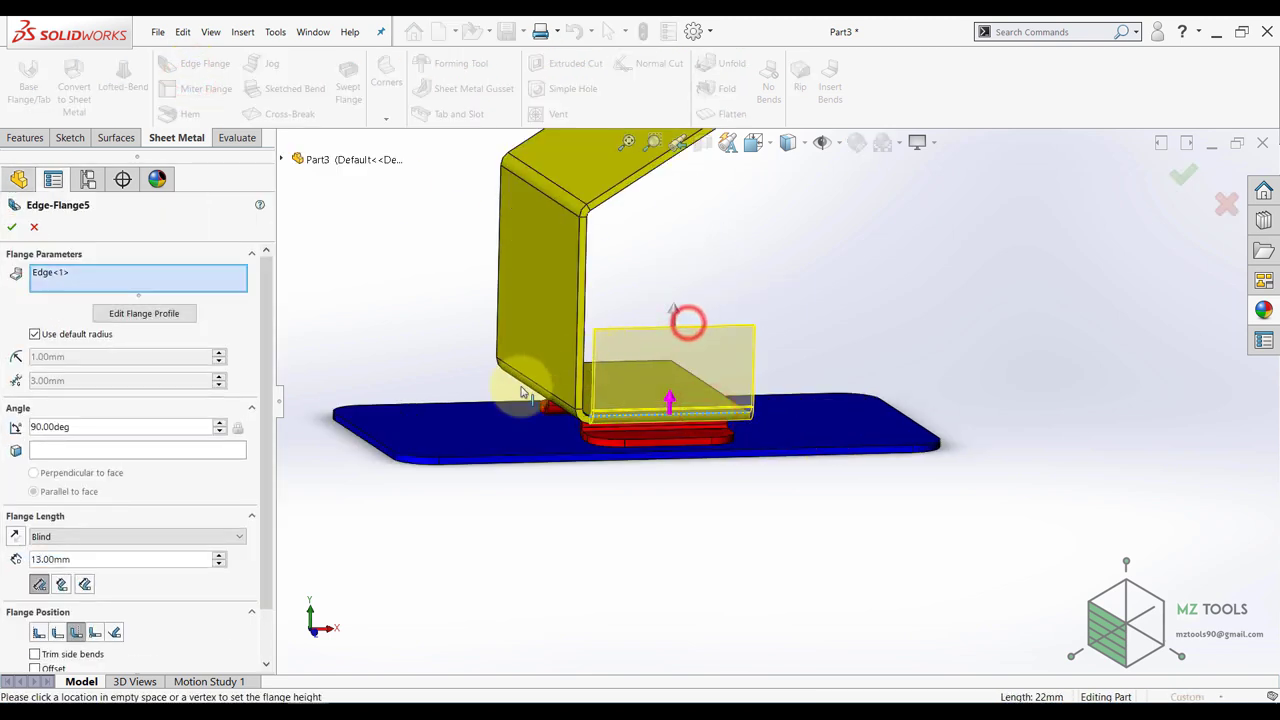
- Edit the flange profile, narrowing it toward the plate's free end and making its upper line equal to its side line
click(138, 313)
scroll(608, 394, down, 4)
drag(630, 465, 832, 458)
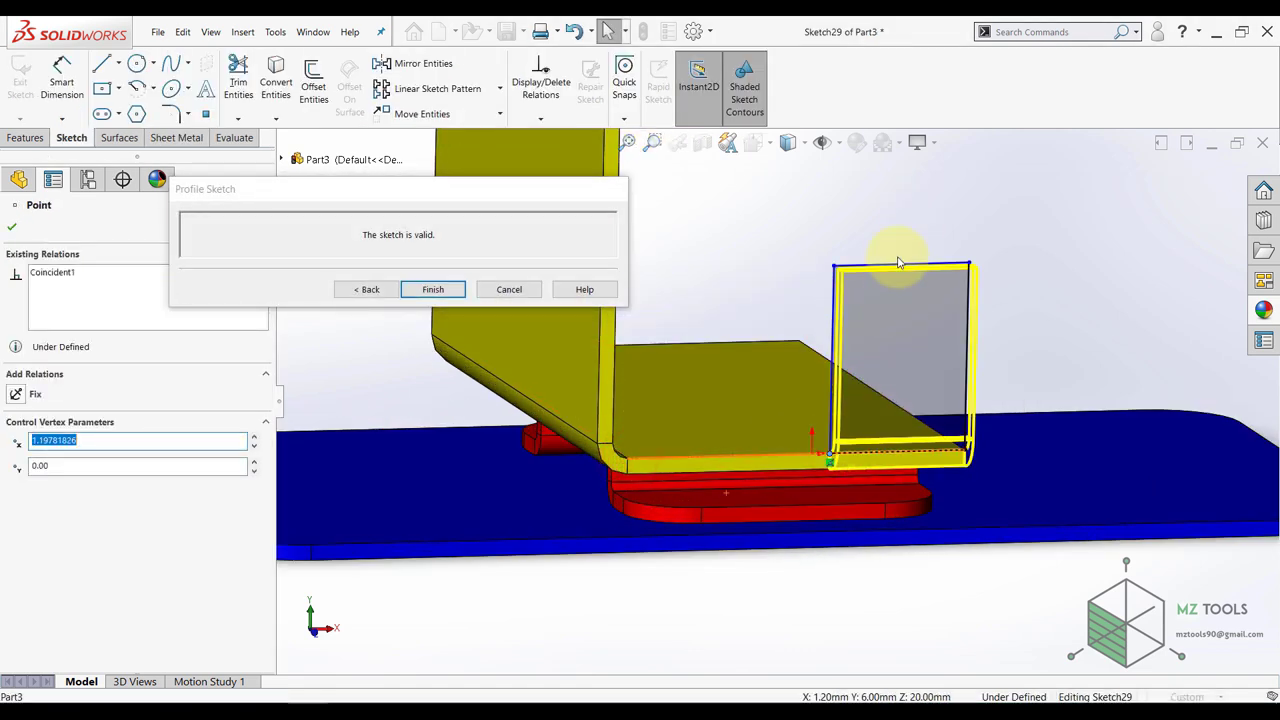
click(898, 268)
ctrl+click(970, 298)
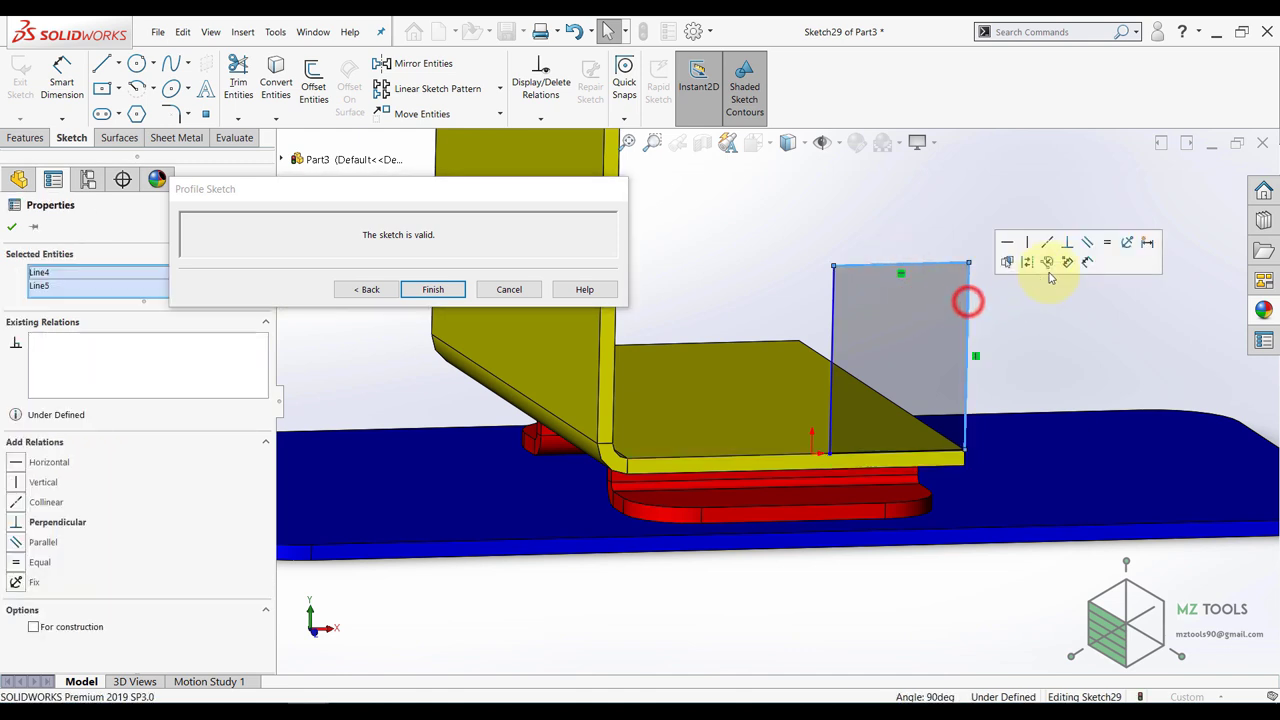
click(1096, 246)
click(1010, 203)
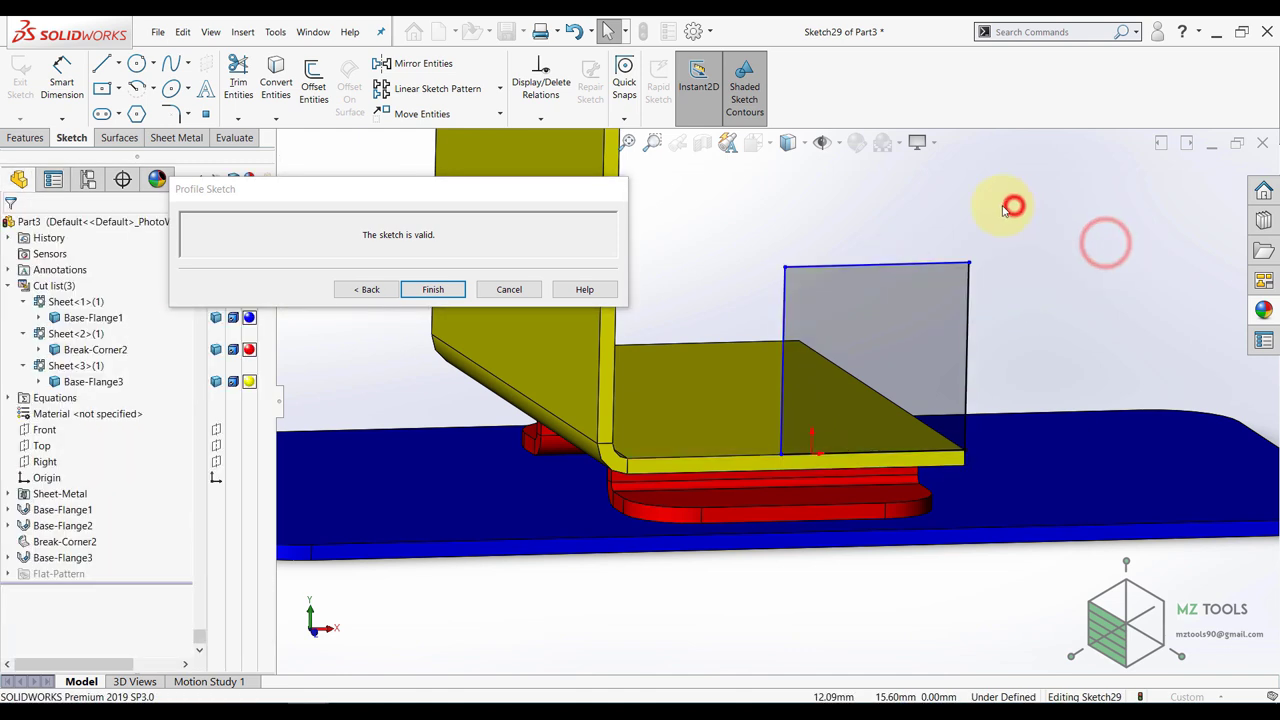
- Dimension the flange profile's outer vertical line to 7 mm
click(62, 78)
click(968, 323)
click(1028, 336)
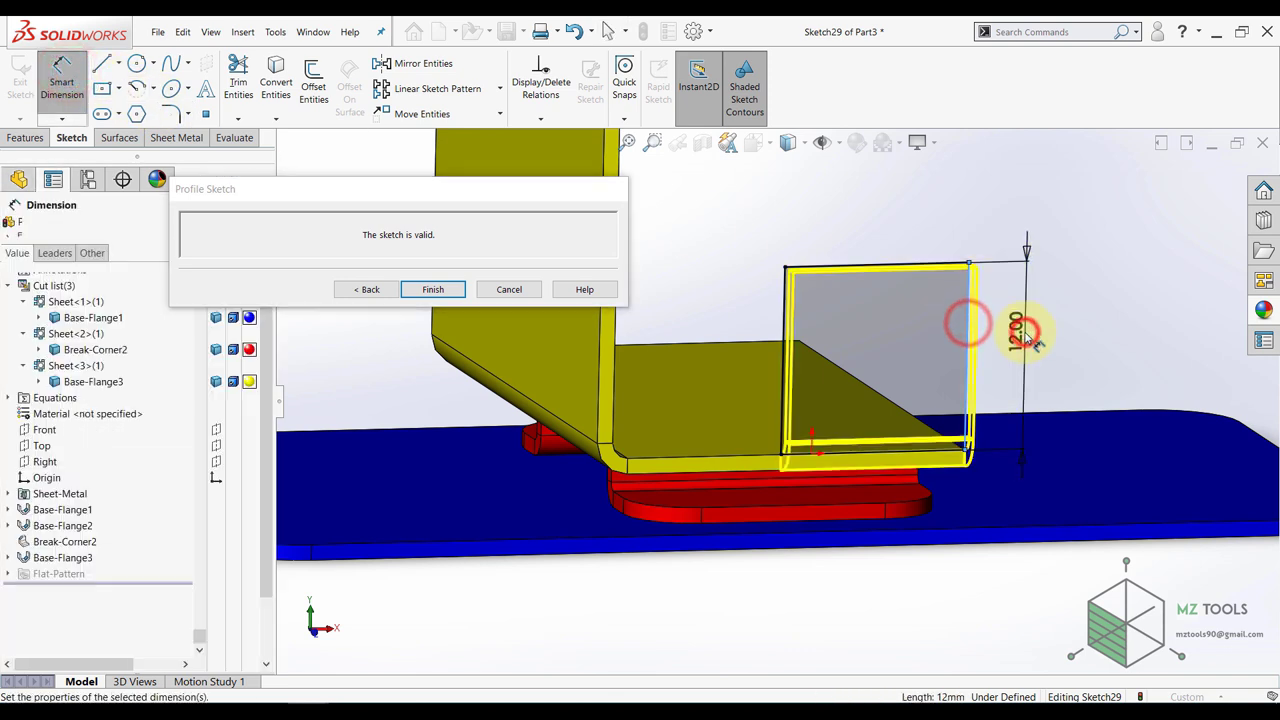
text(7)
key(Return)
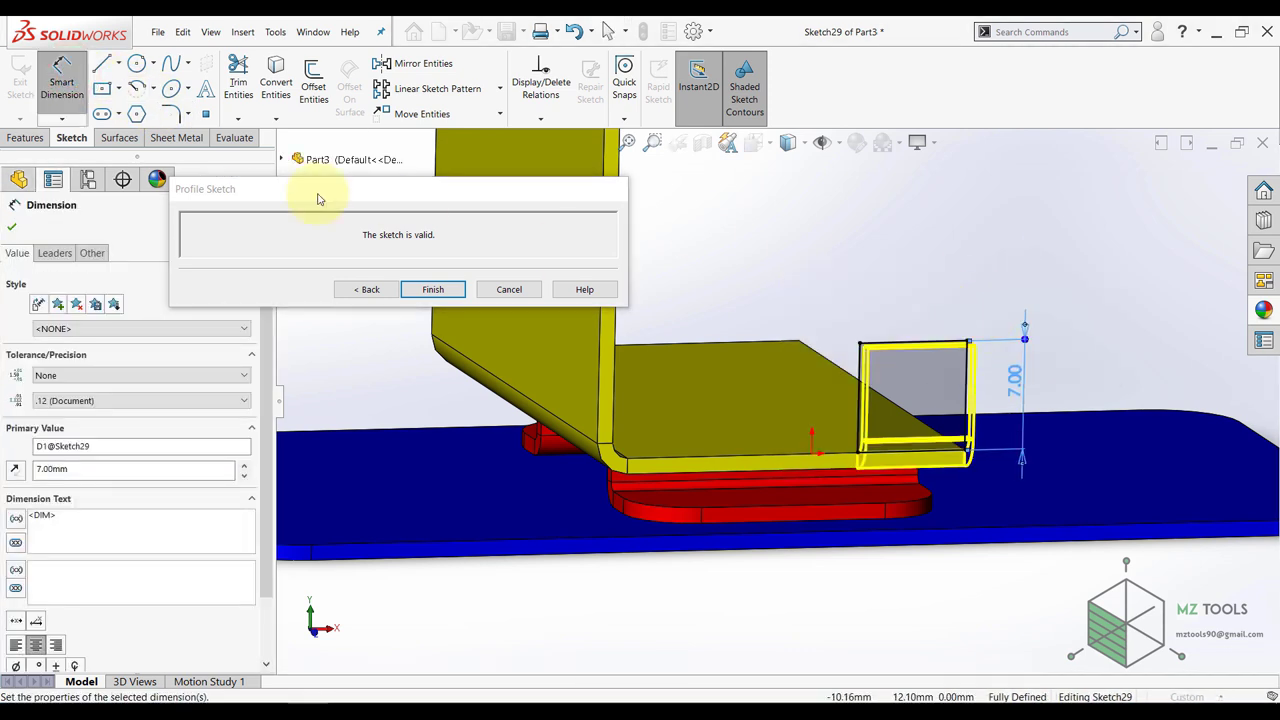
- Sketch a centerpoint arc over the profile, centred on the upper line's midpoint and spanning both upper corners
click(141, 89)
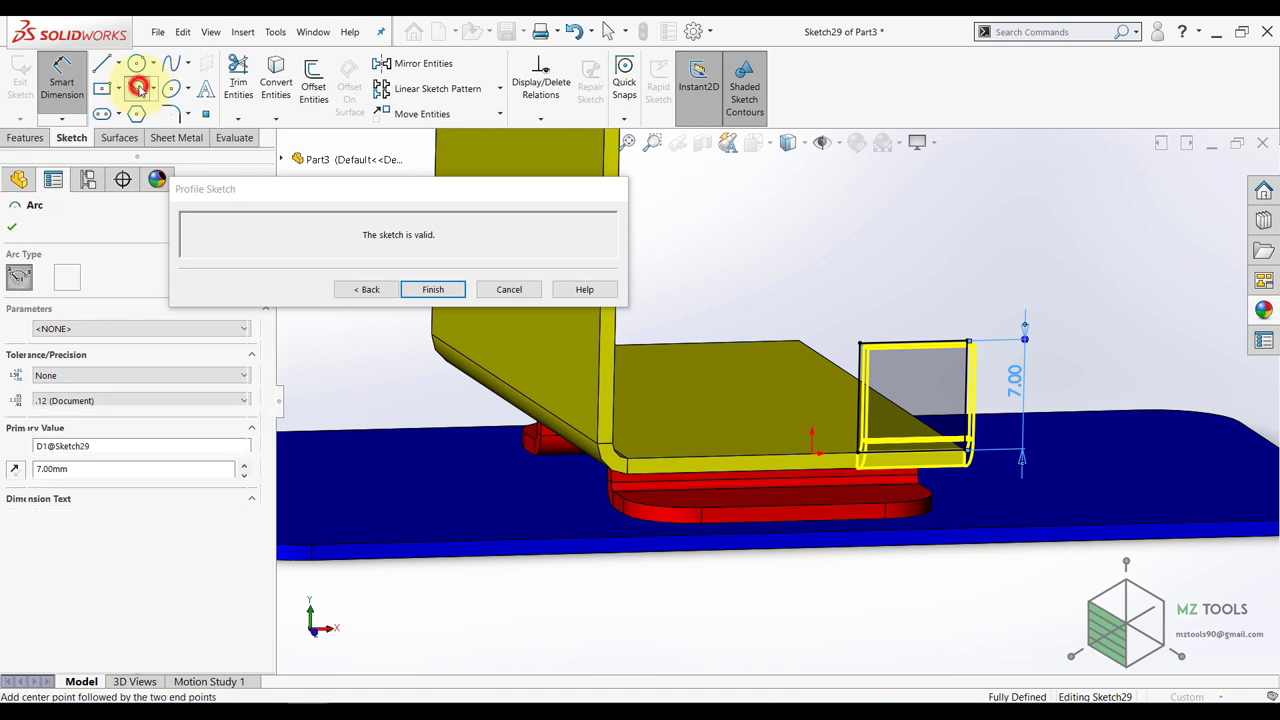
click(913, 342)
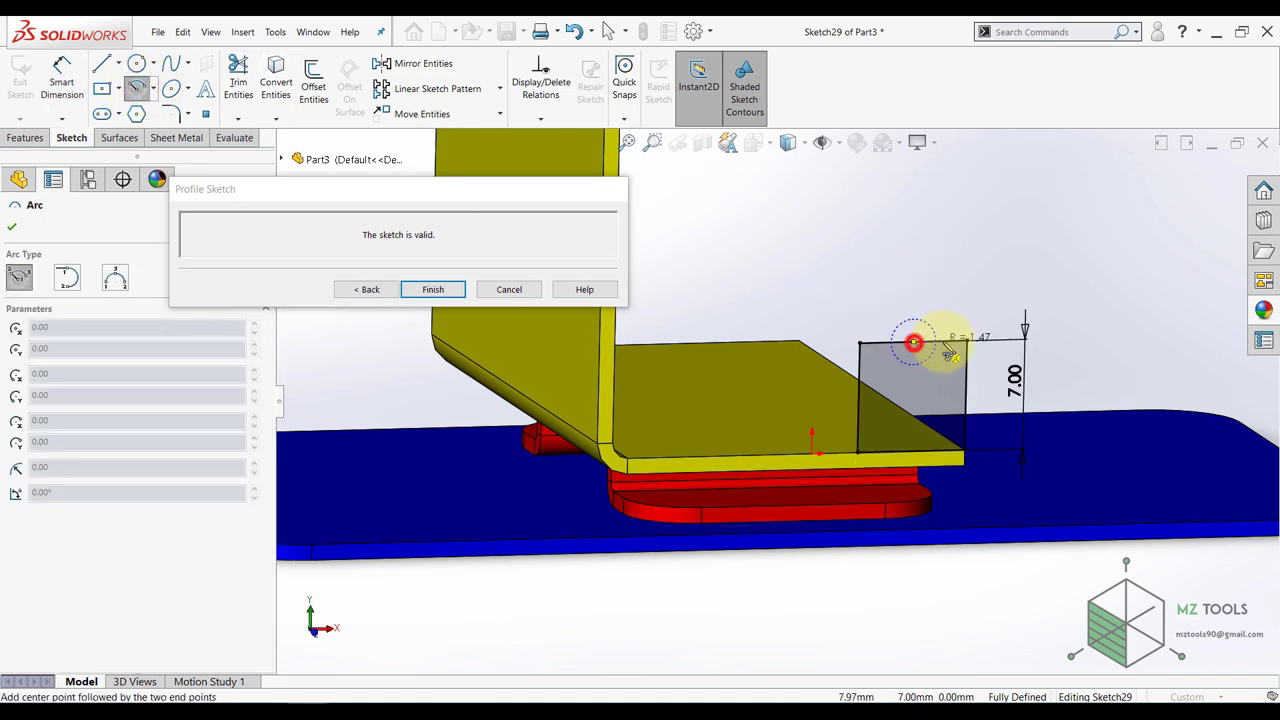
click(967, 342)
click(859, 342)
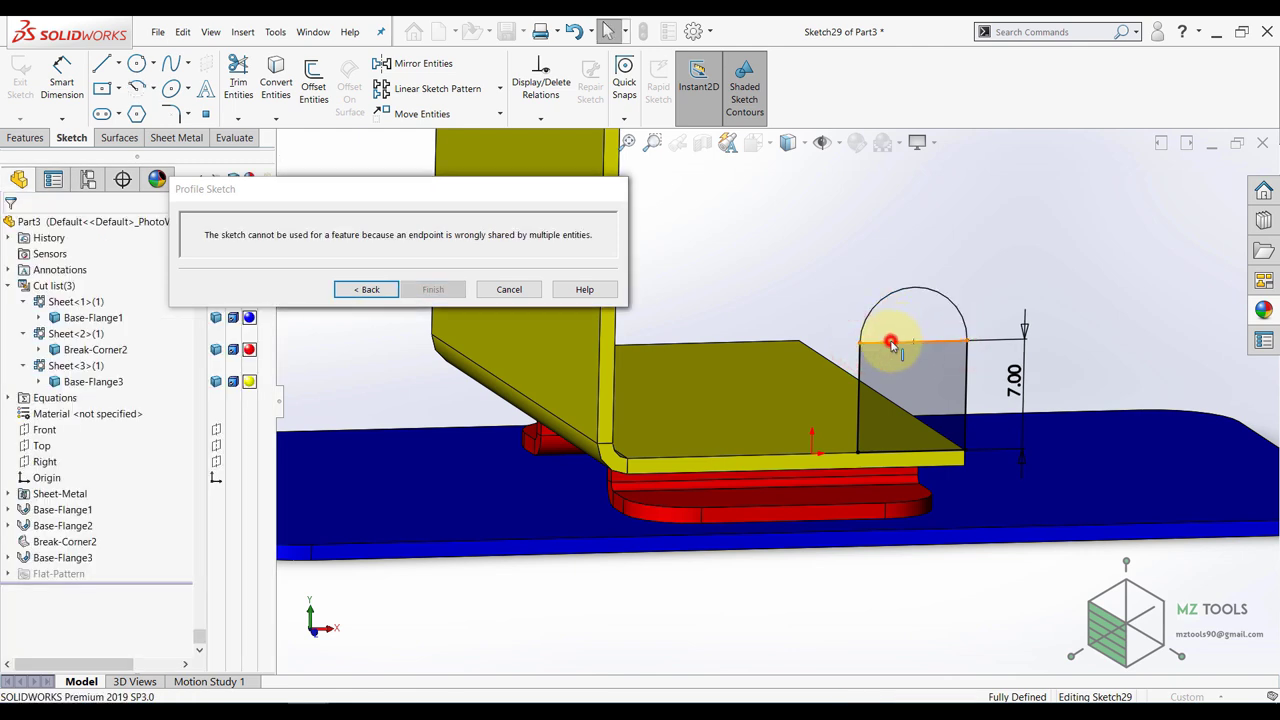
- Convert the profile's upper line to construction geometry and merge the arc's endpoint with the adjacent side line
click(894, 345)
click(947, 303)
click(823, 257)
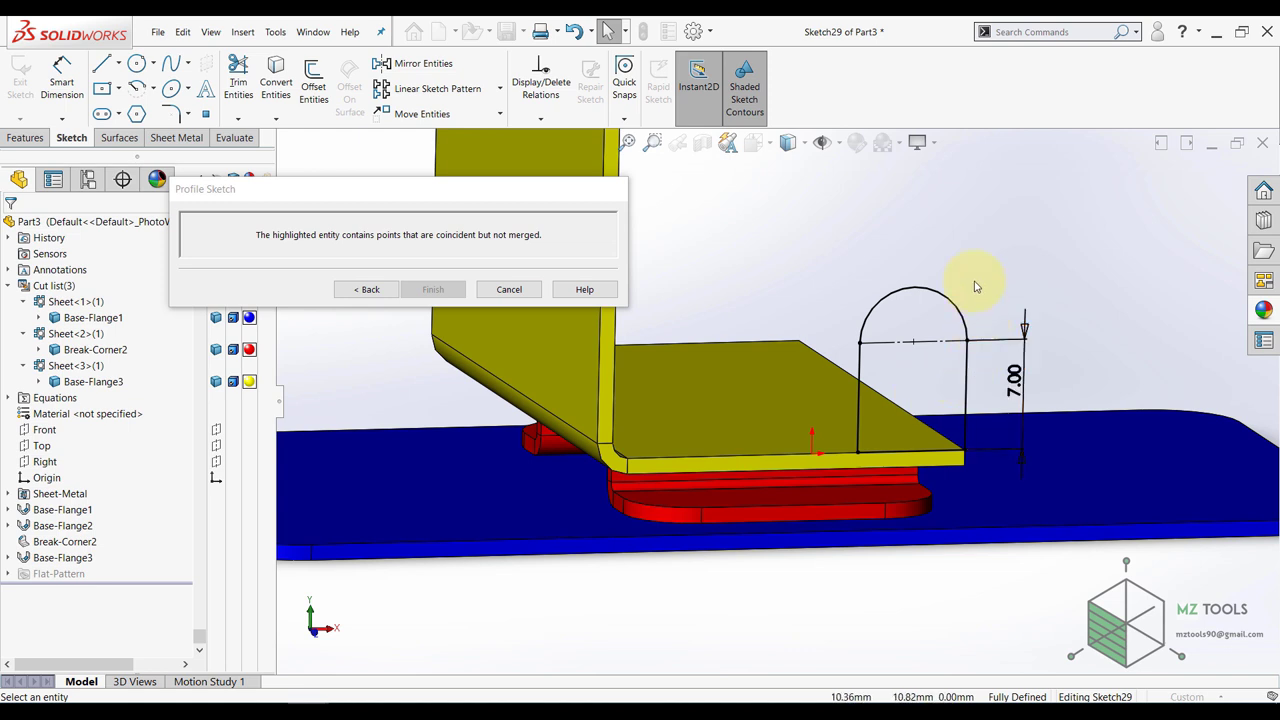
scroll(933, 307, down, 2)
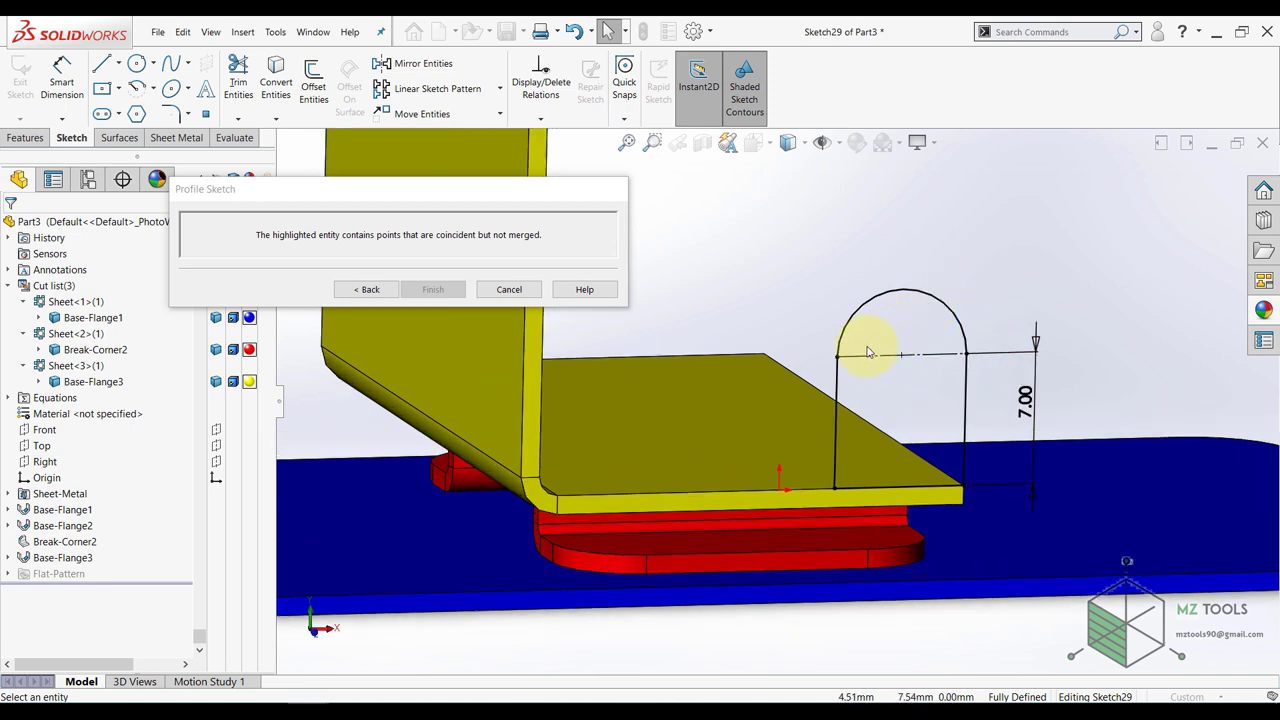
click(838, 357)
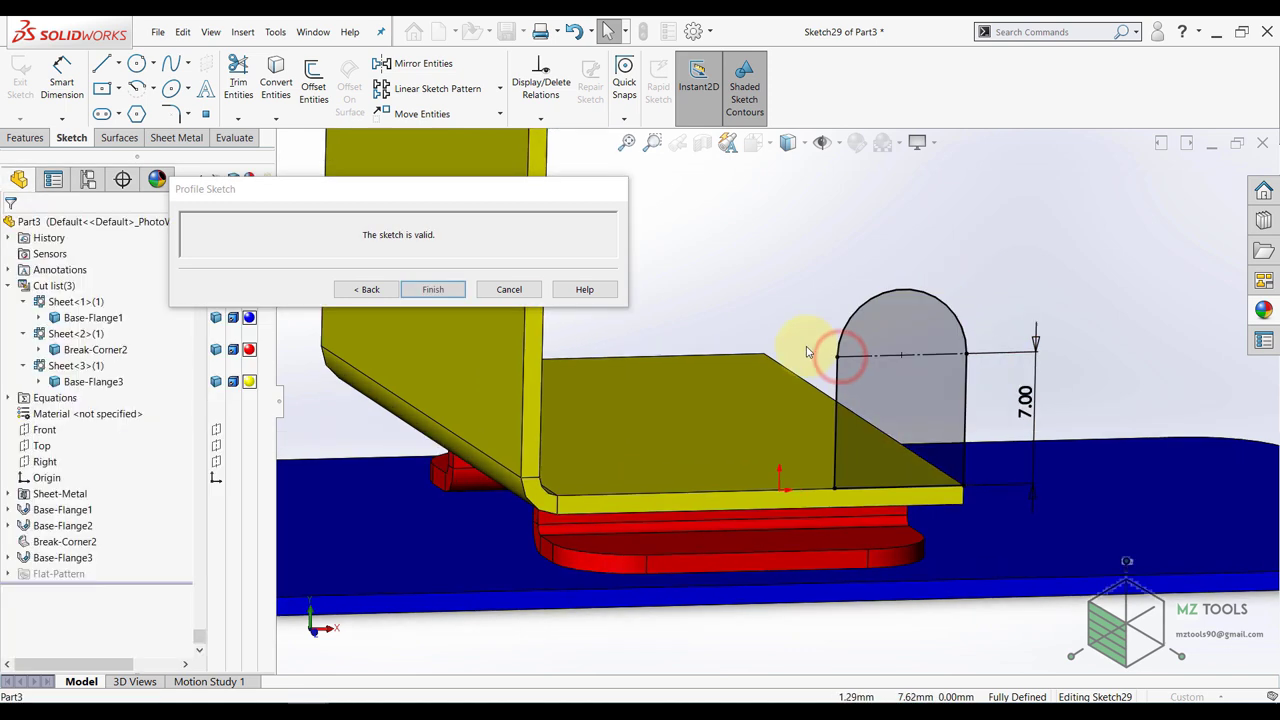
click(838, 358)
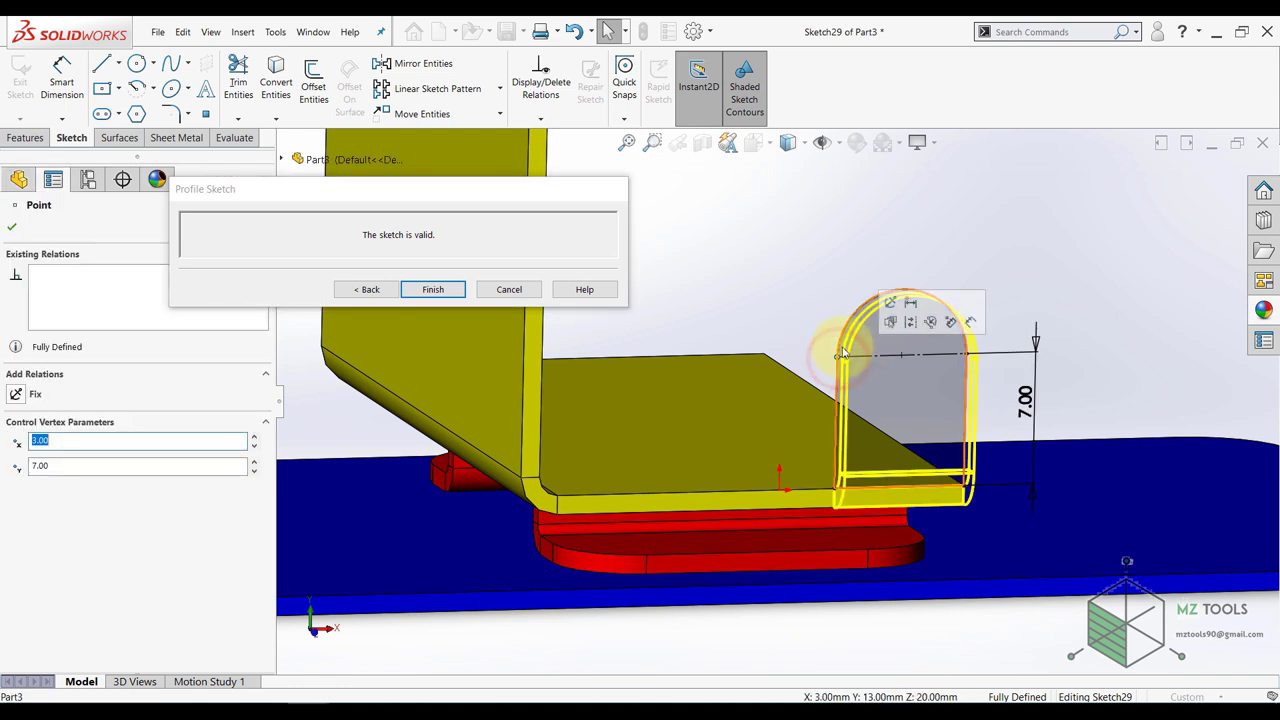
- Return from the profile sketch to the edge flange settings and set the flange position to Material Inside
scroll(858, 286, up, 2)
middle_drag(865, 292, 883, 306)
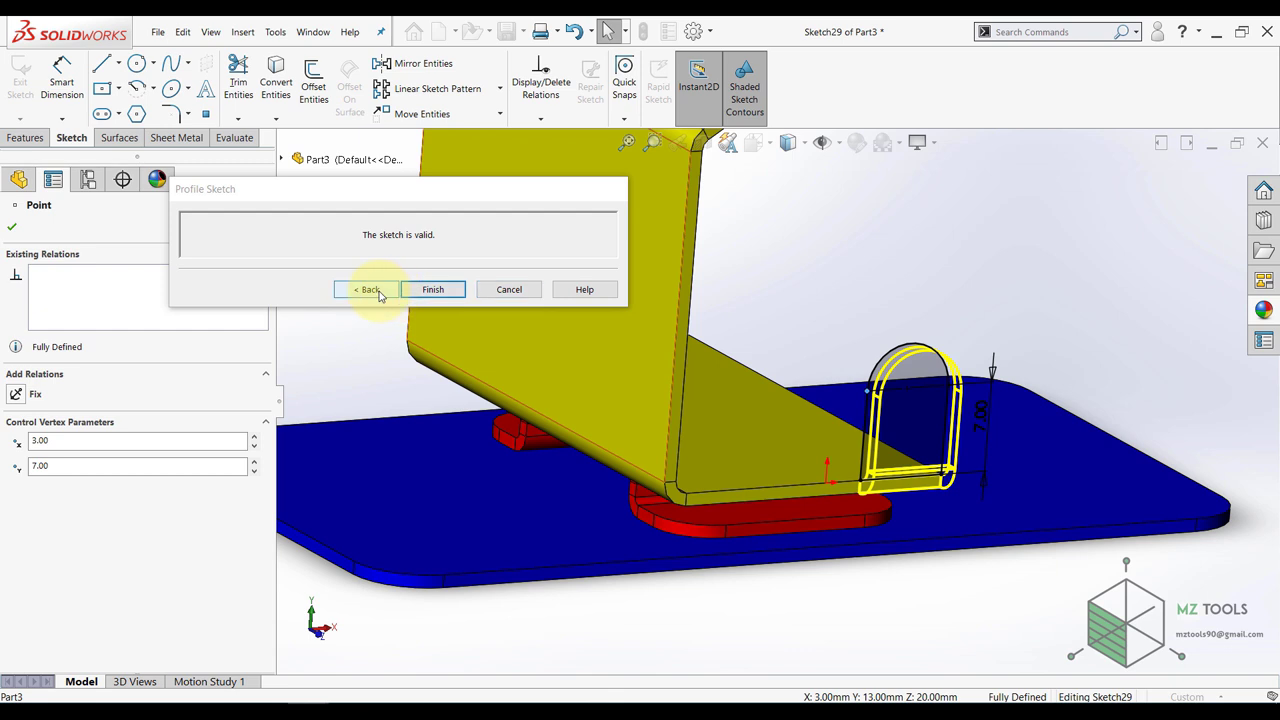
click(380, 296)
click(76, 582)
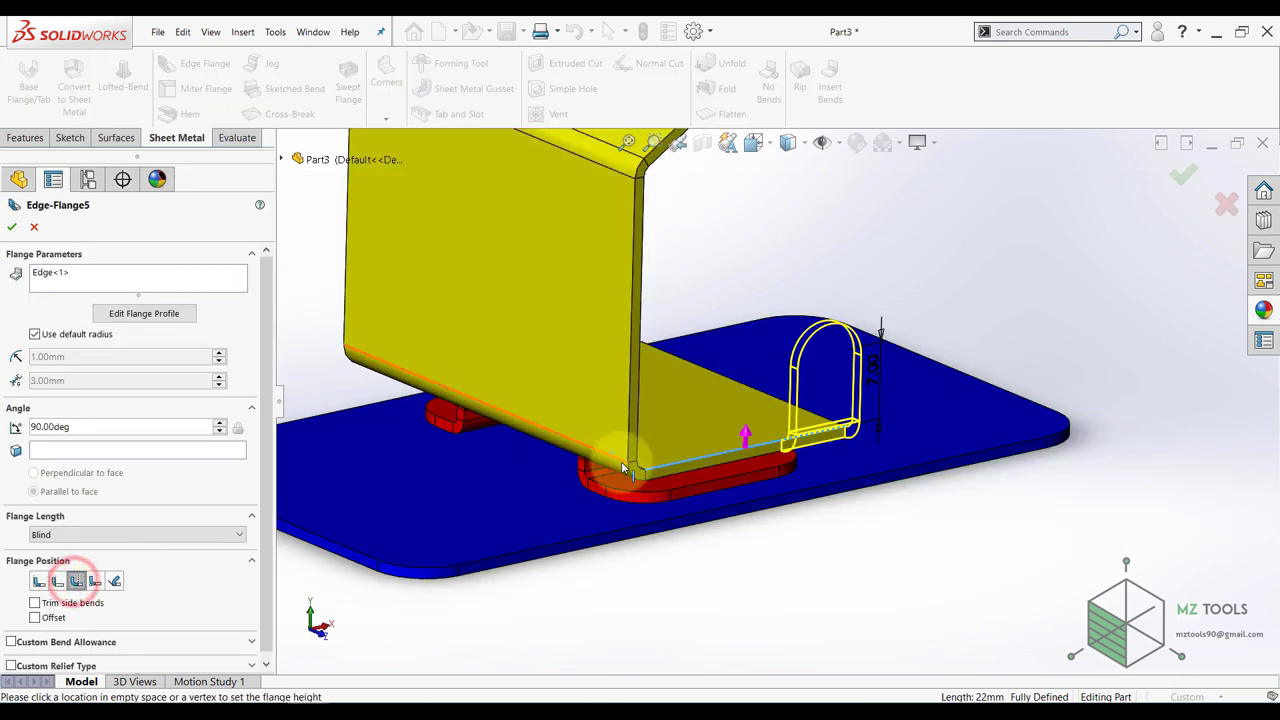
scroll(783, 376, up, 2)
scroll(783, 368, down, 2)
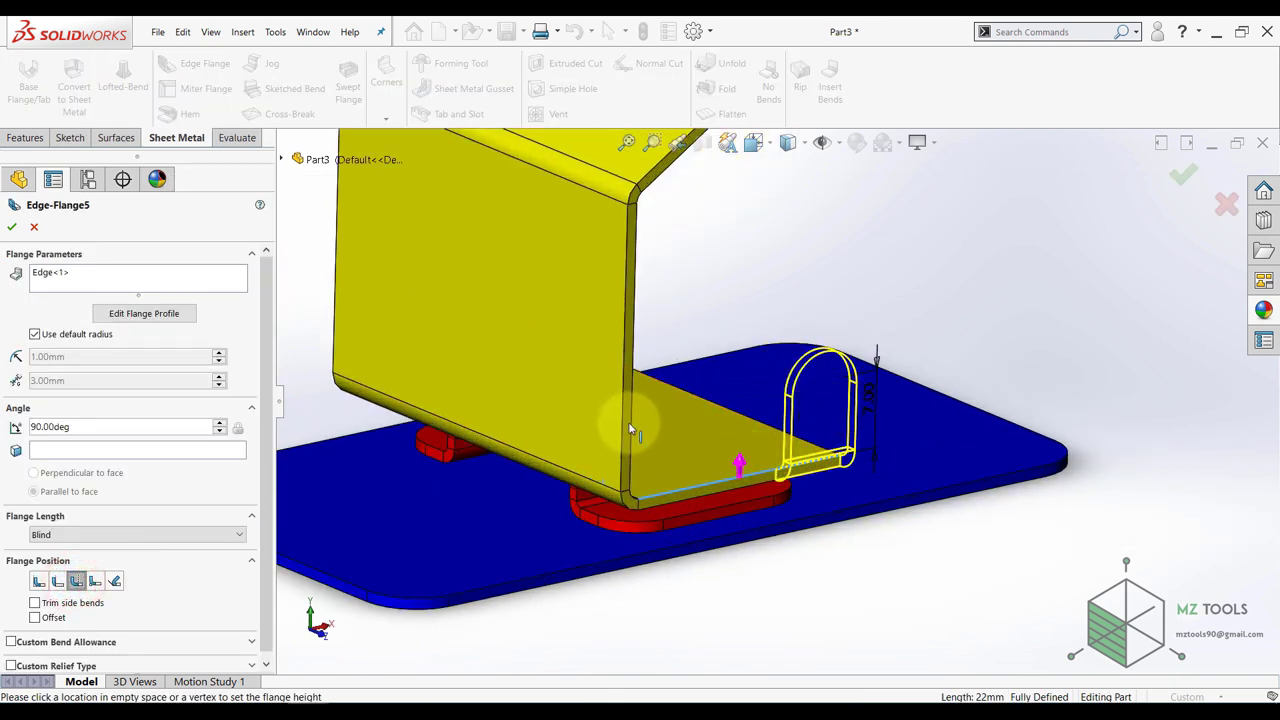
click(37, 582)
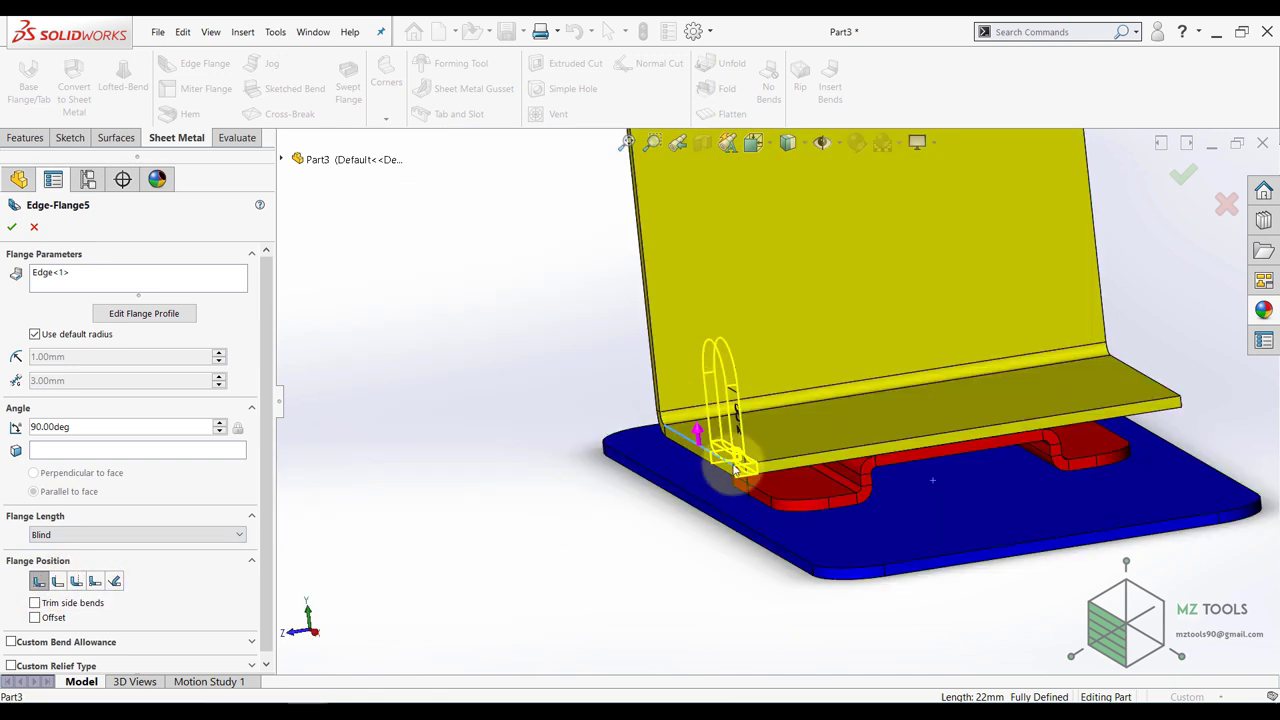
middle_drag(654, 350, 815, 420)
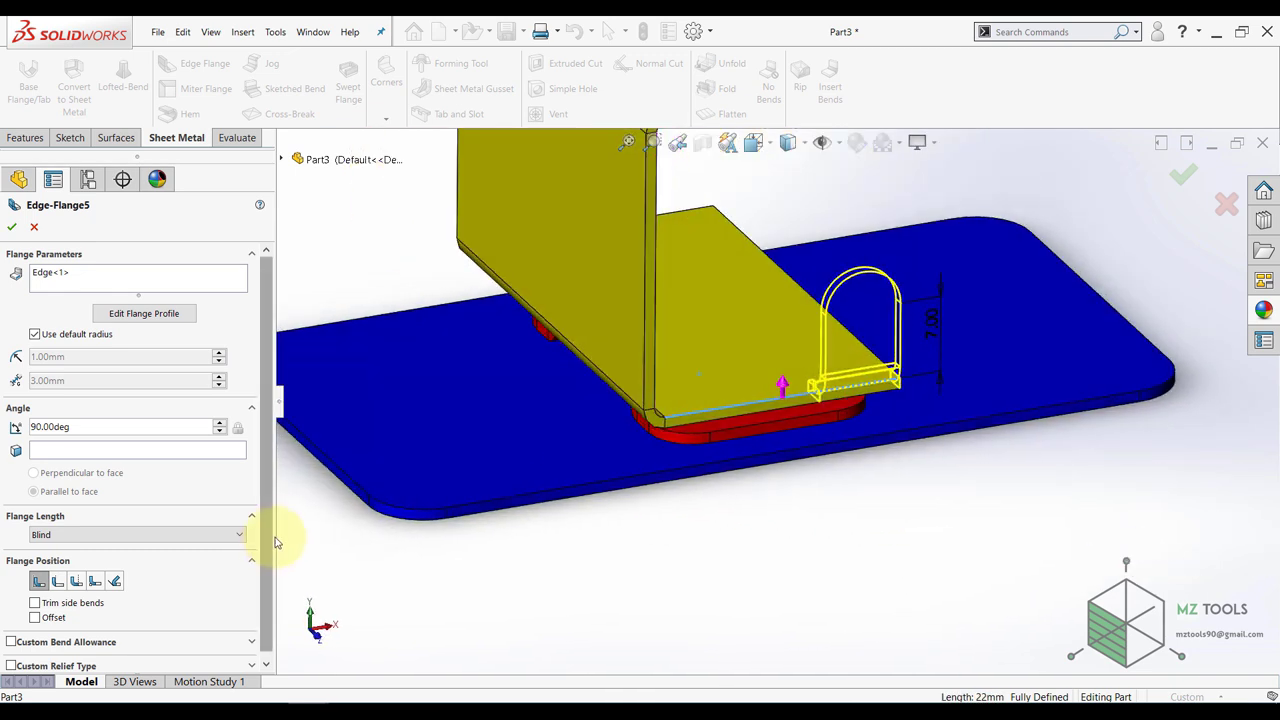
- Enable a custom obround relief with a ratio of 2 and create the rounded edge flange
drag(270, 521, 251, 580)
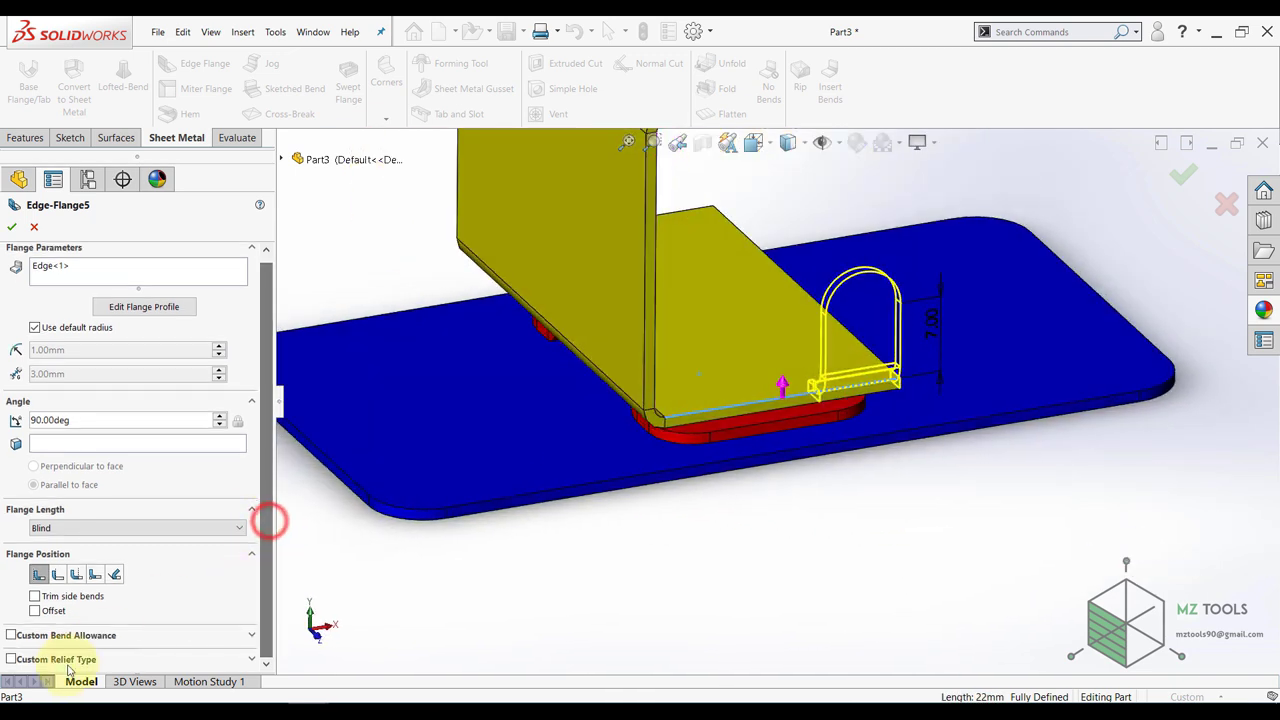
click(11, 660)
click(266, 560)
click(97, 600)
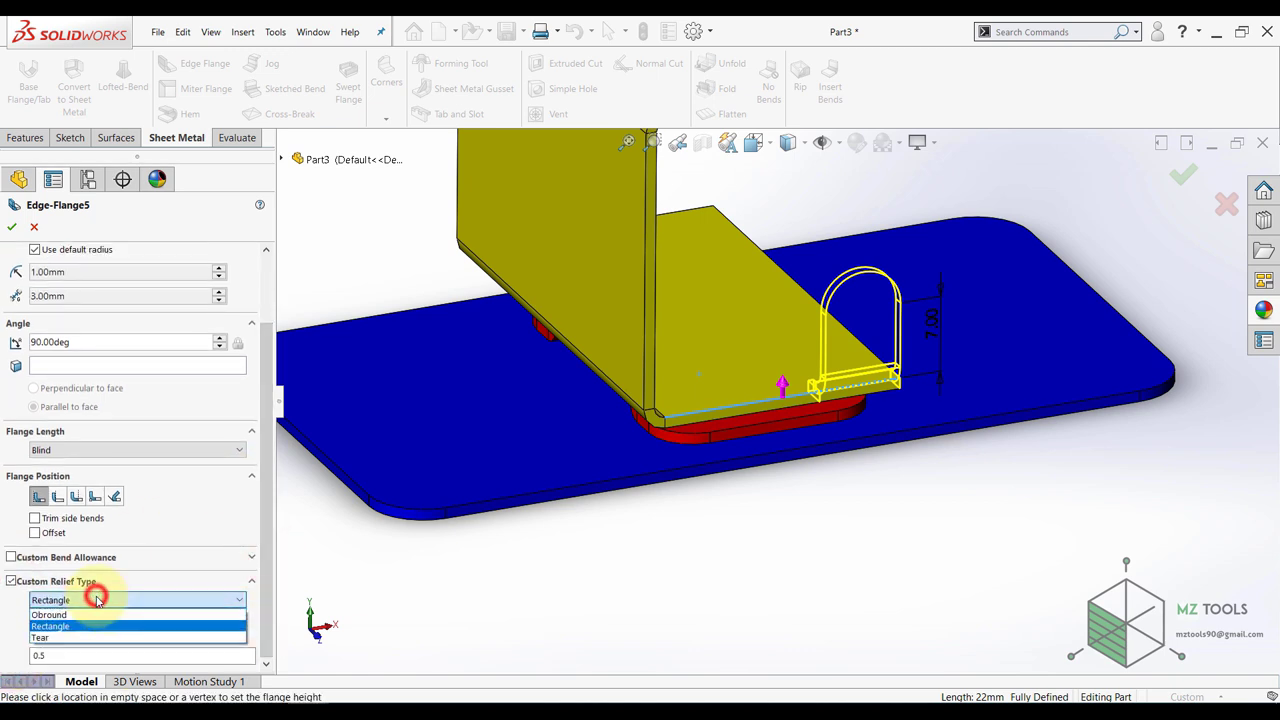
click(87, 610)
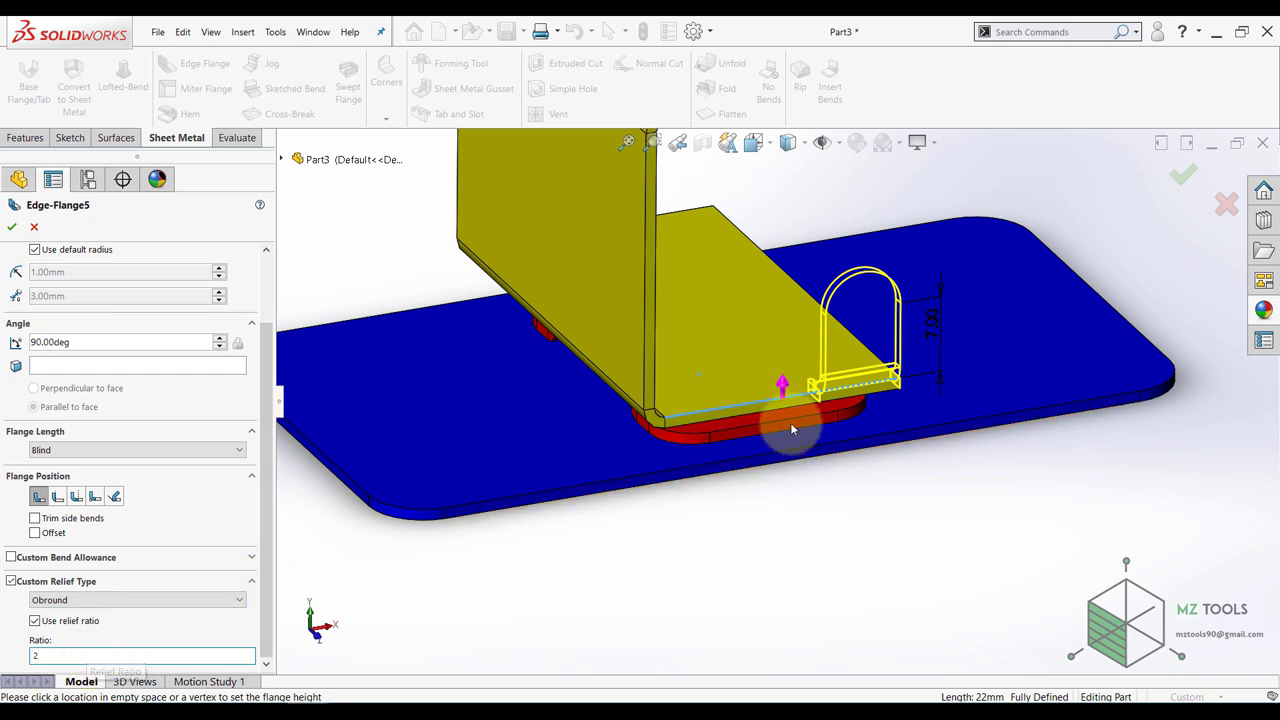
click(12, 230)
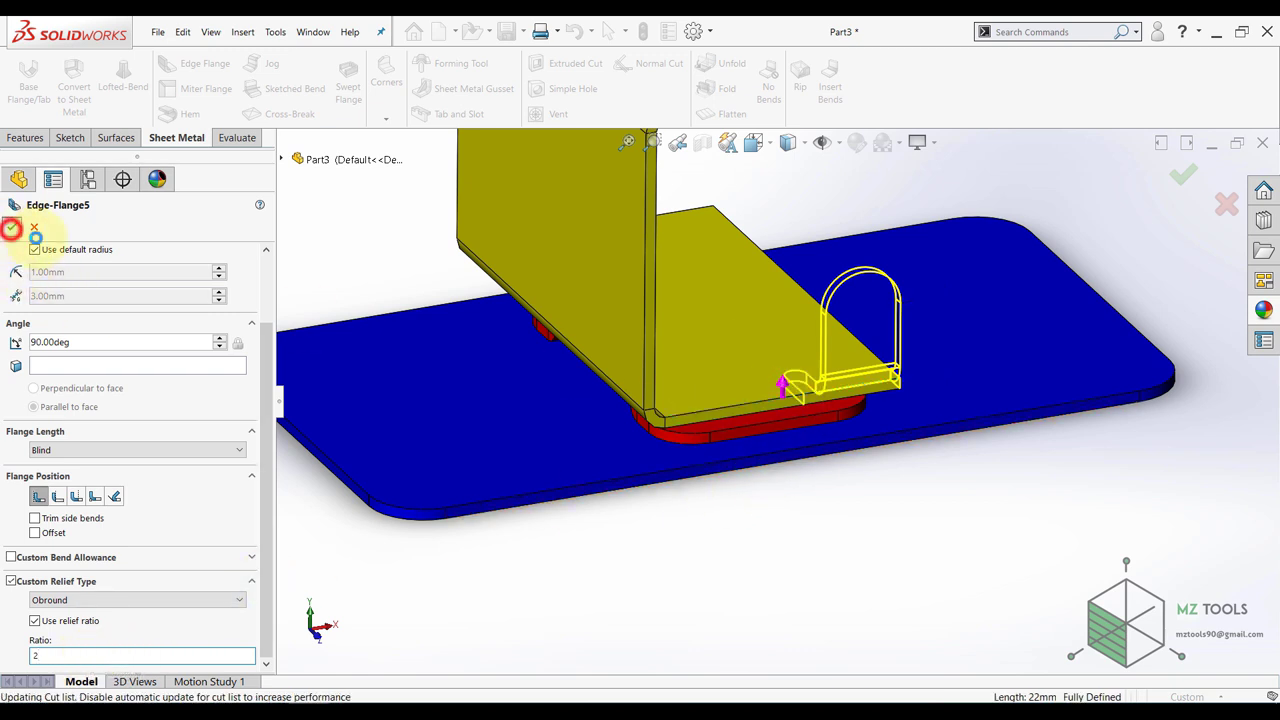
- Start another edge flange about 10 mm long from the side edge of the yellow body's slanted upper plate
mouse_move(829, 386)
middle_down()
mouse_move(825, 465)
mouse_move(829, 373)
middle_up()
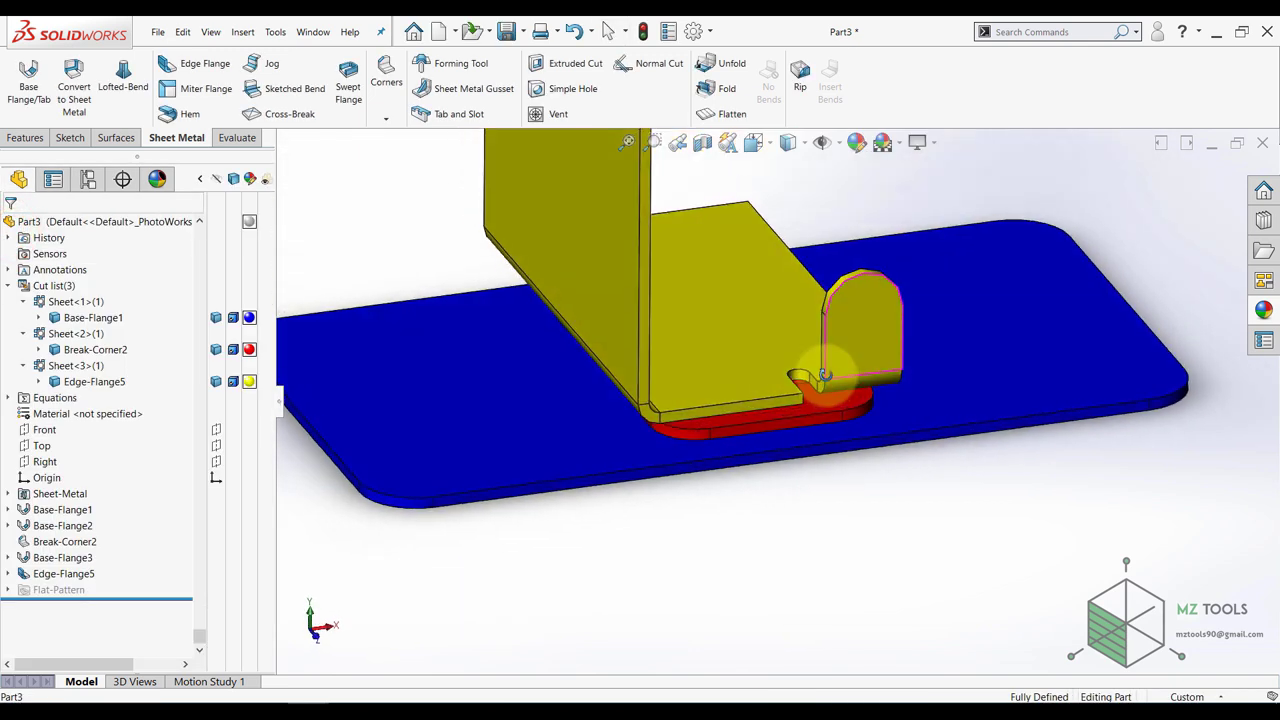
scroll(823, 367, up, 4)
click(177, 66)
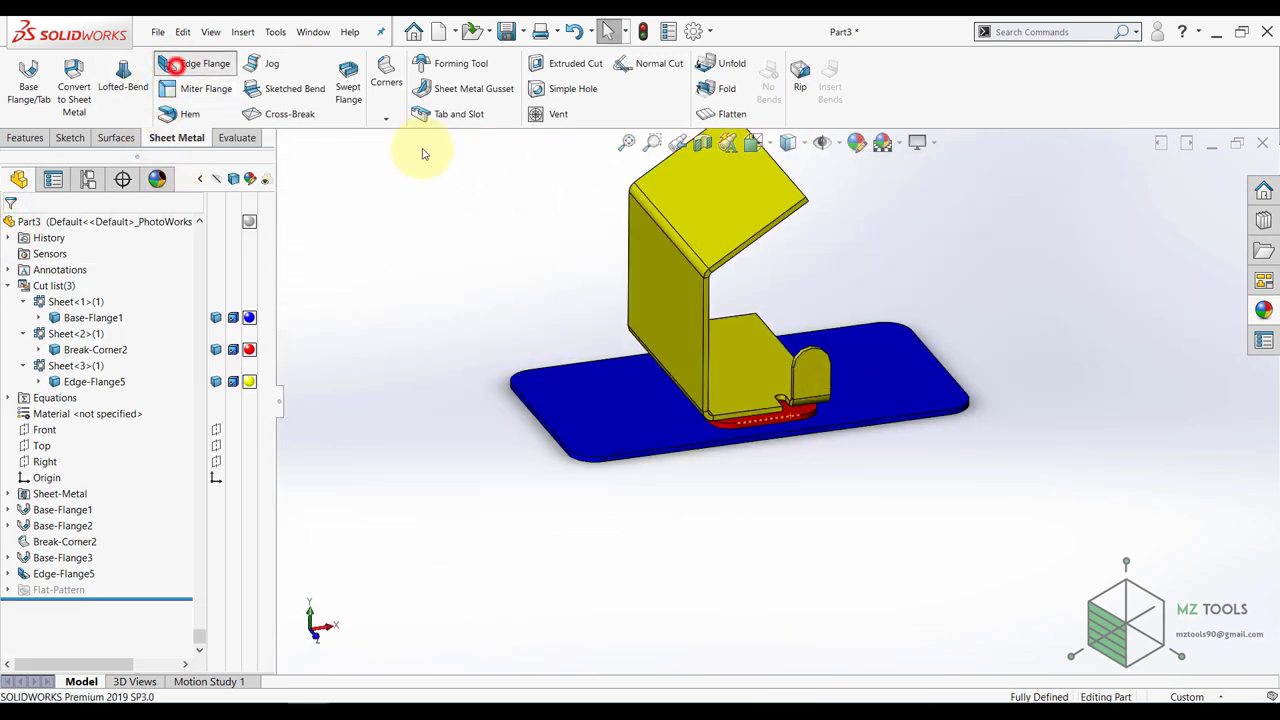
scroll(783, 297, down, 3)
click(742, 288)
click(781, 345)
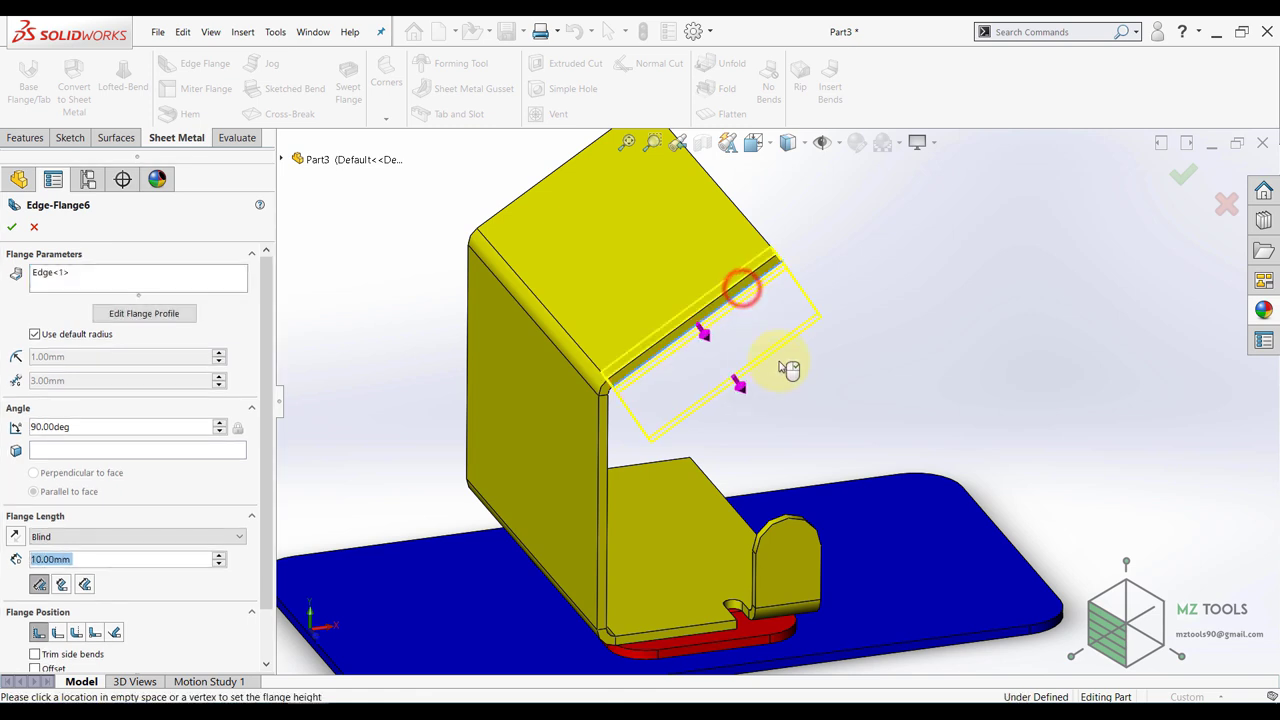
- Edit the slanted plate's flange profile, narrowing it toward the free end and making its outer and side lines equal
click(124, 316)
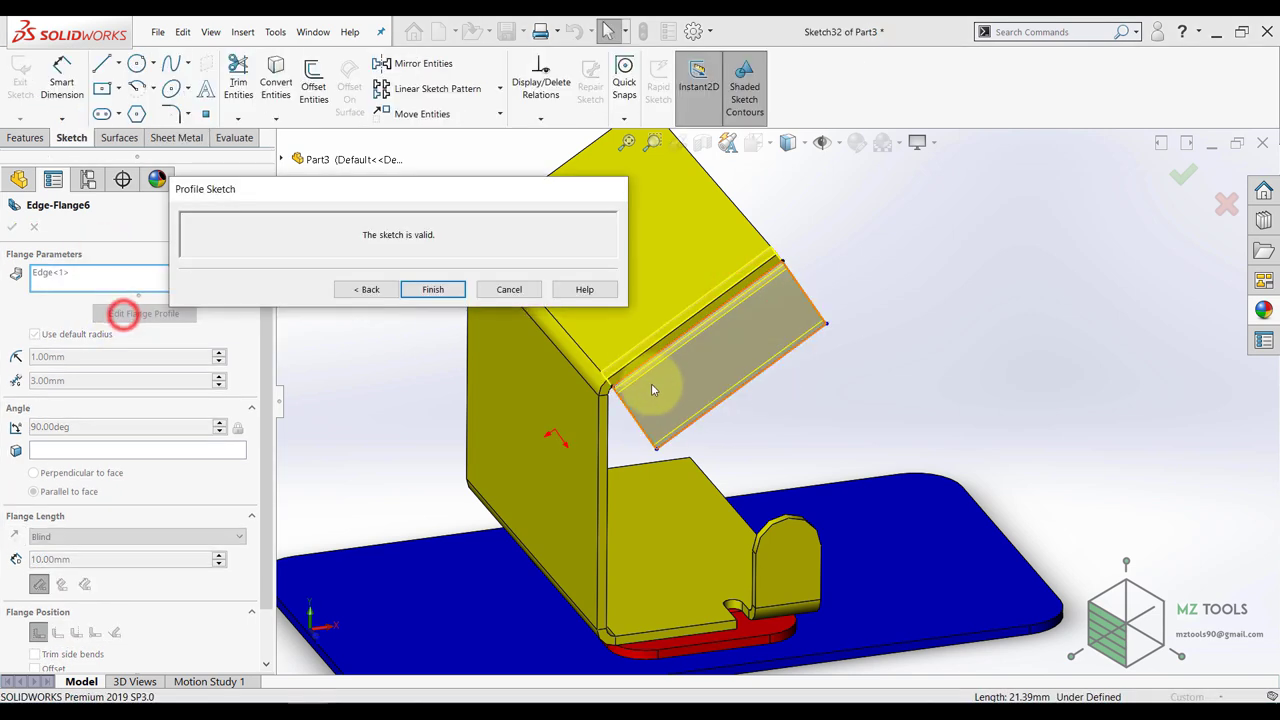
click(614, 387)
drag(707, 330, 704, 320)
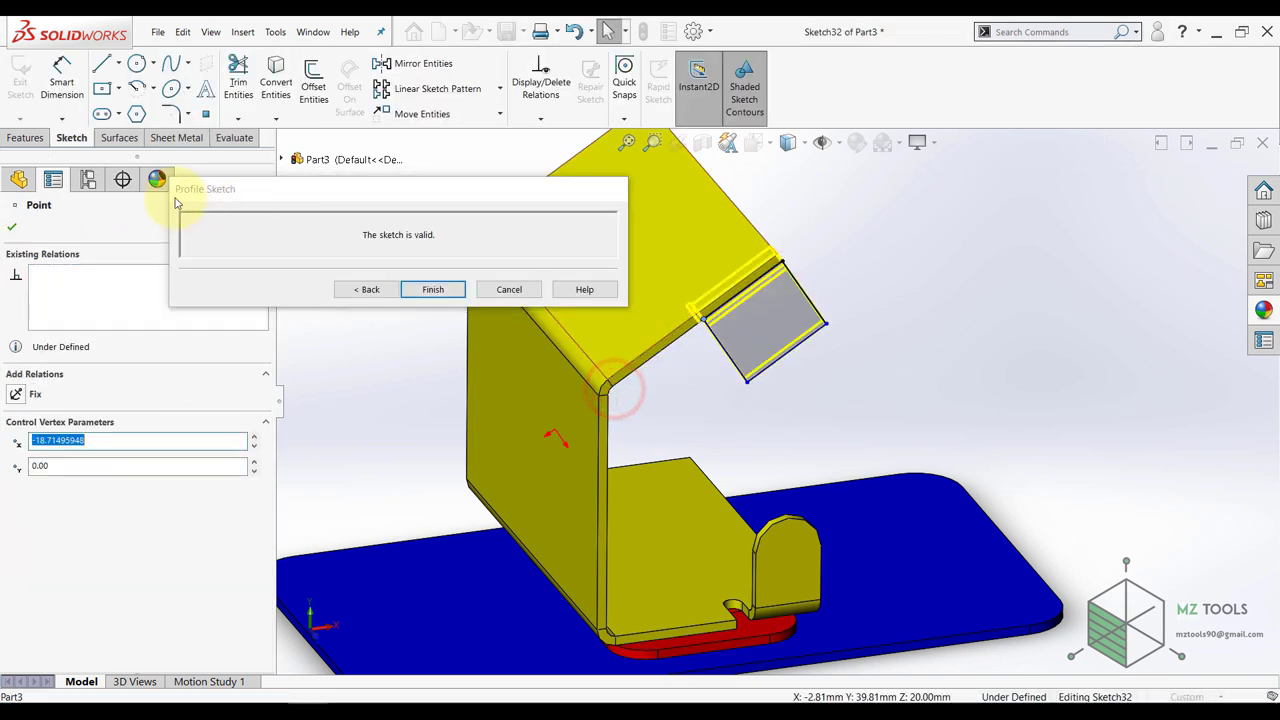
click(802, 293)
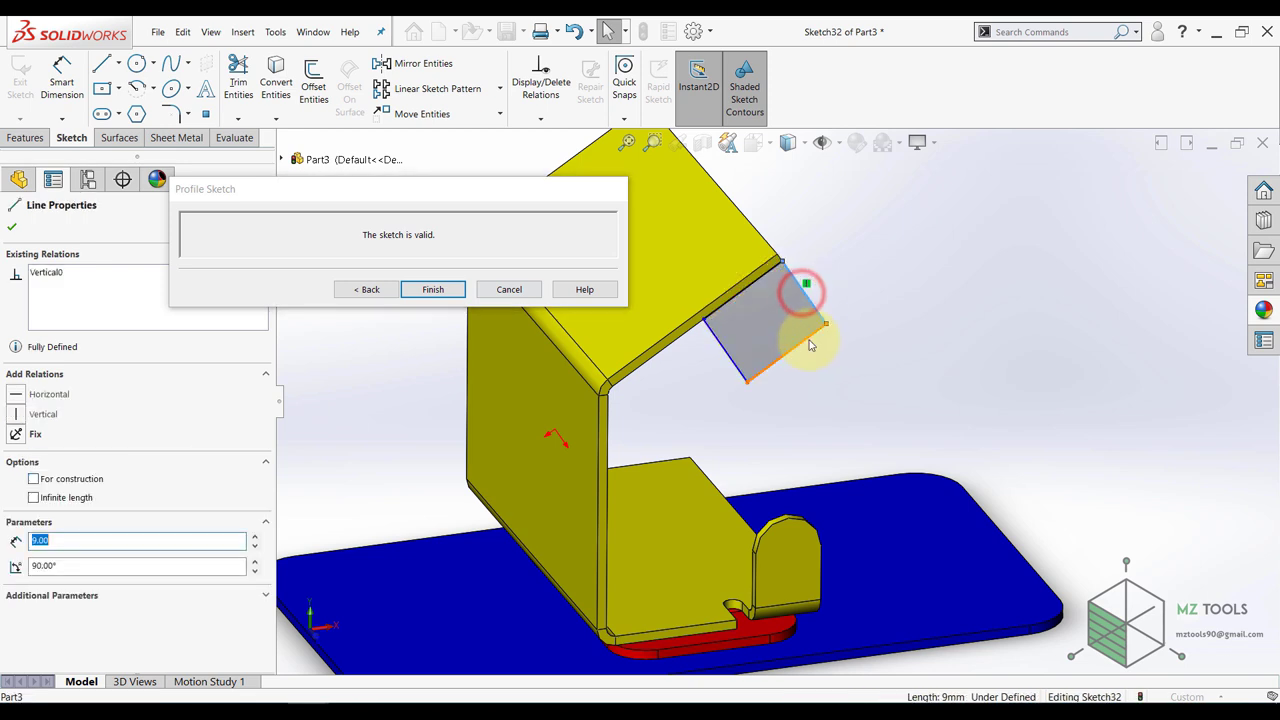
ctrl+click(809, 341)
click(944, 281)
click(908, 231)
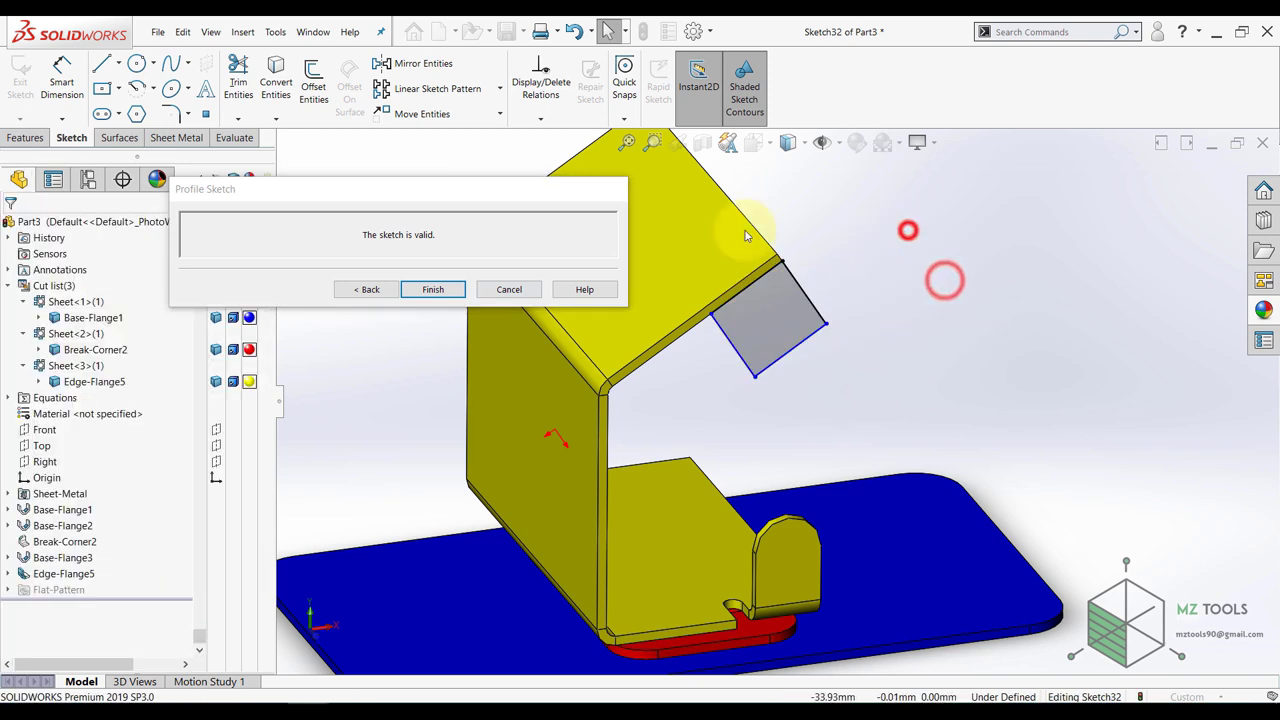
- Dimension the side line of the slanted plate's flange profile to 7 mm
click(61, 63)
click(805, 292)
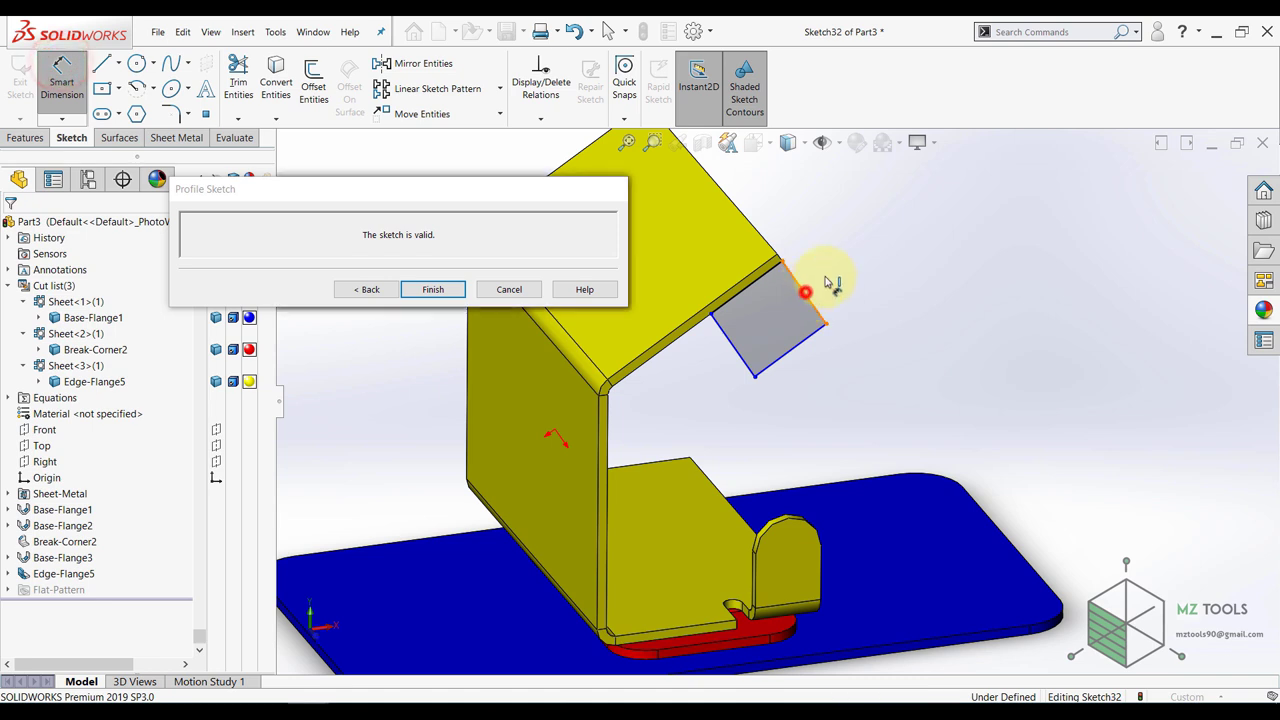
click(824, 279)
text(7)
key(Return)
click(822, 345)
- Sketch a centerpoint arc centred on the outer line's midpoint, joining the two outer corners of the slanted plate's flange profile
click(138, 90)
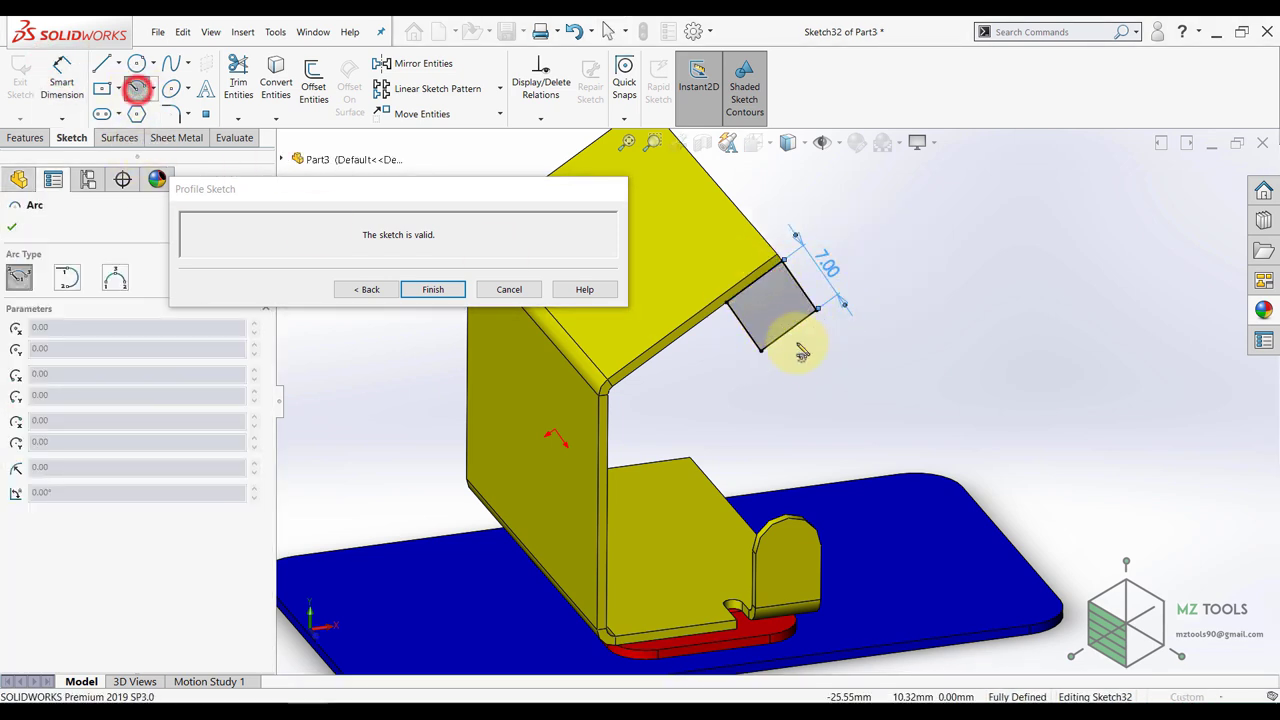
scroll(795, 337, down, 3)
click(770, 330)
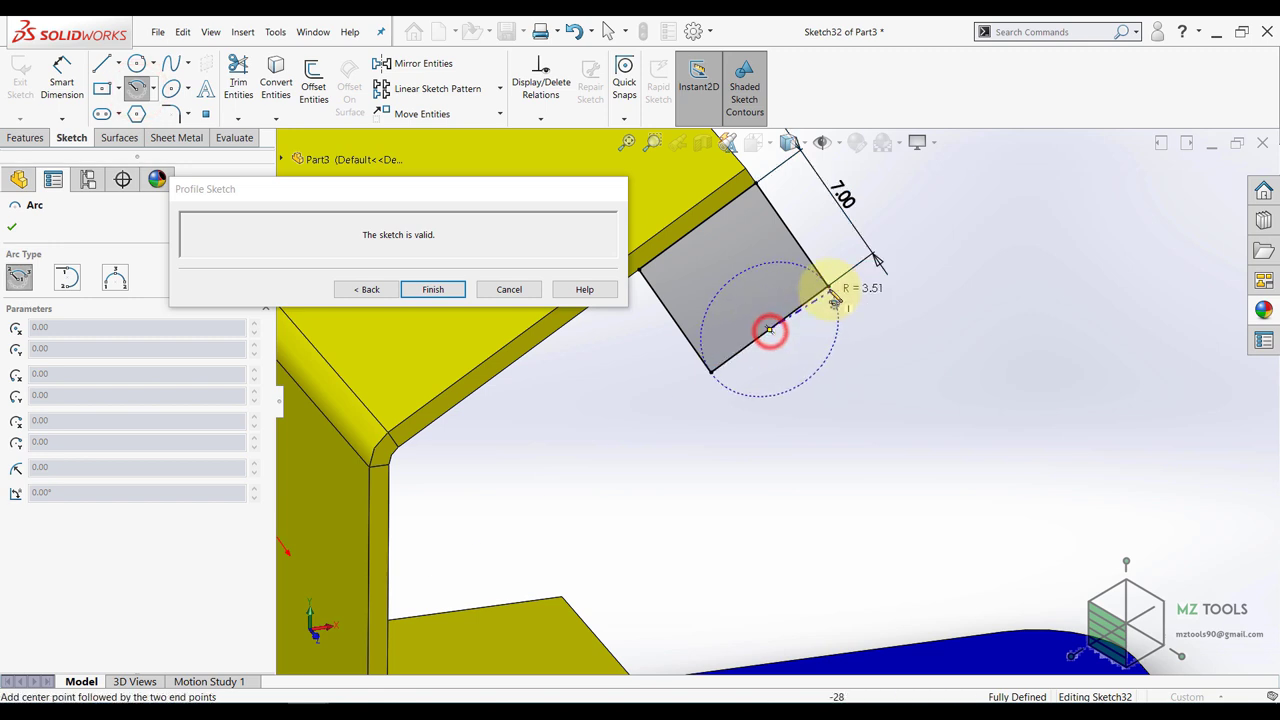
click(829, 290)
click(712, 371)
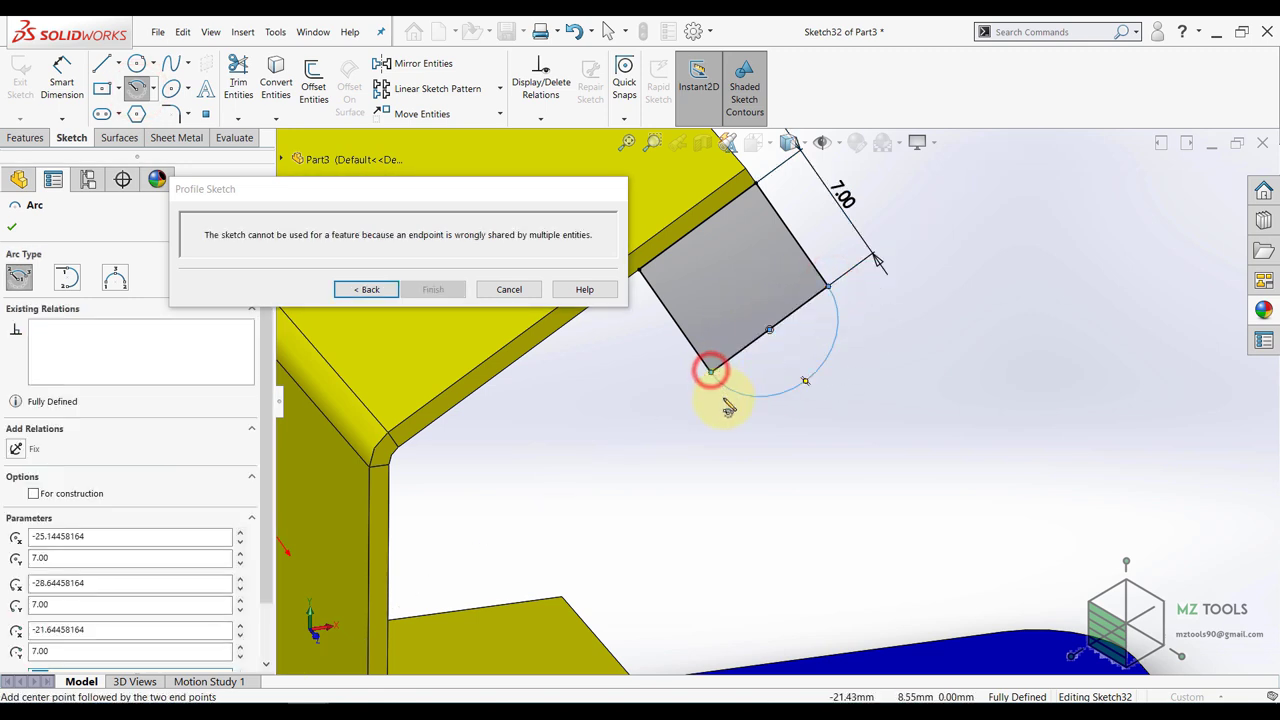
- Turn the outer line under the arc into construction geometry and merge the arc's endpoint with the profile side
key(Escape)
click(735, 357)
click(792, 319)
click(895, 368)
click(829, 288)
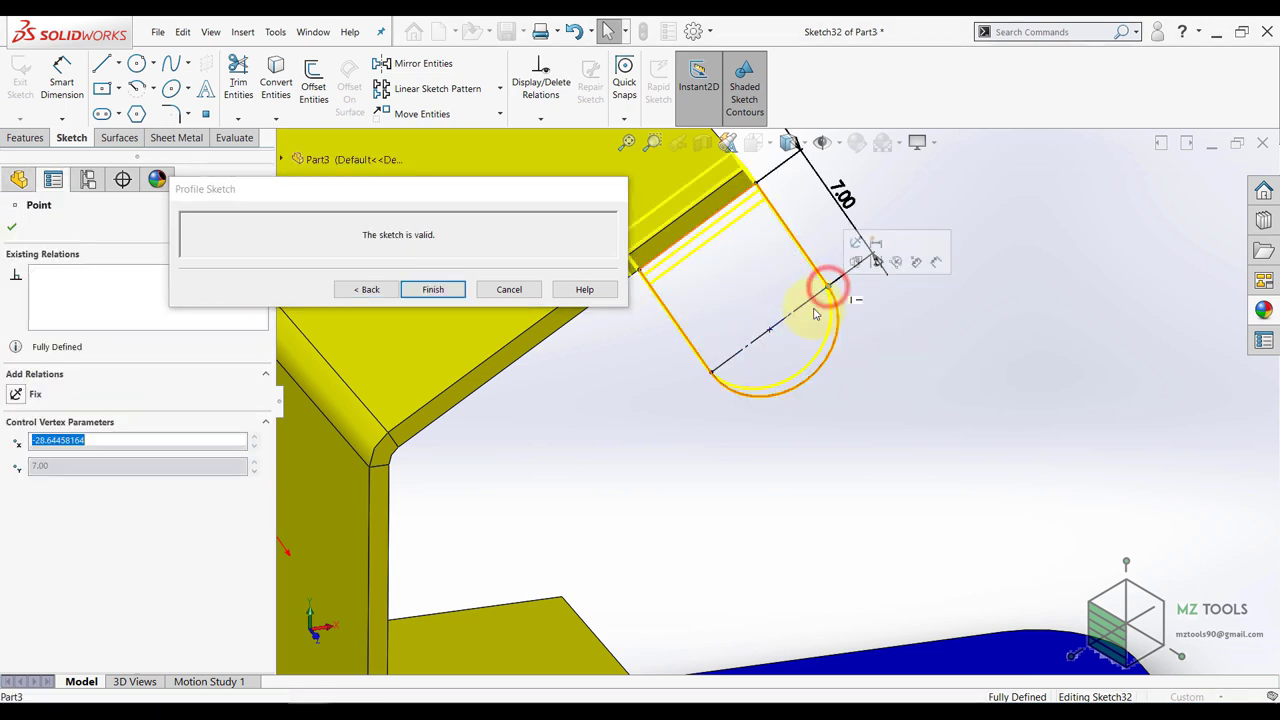
- Finish the flange profile sketch to build the slanted plate's rounded edge flange lug
scroll(828, 444, up, 3)
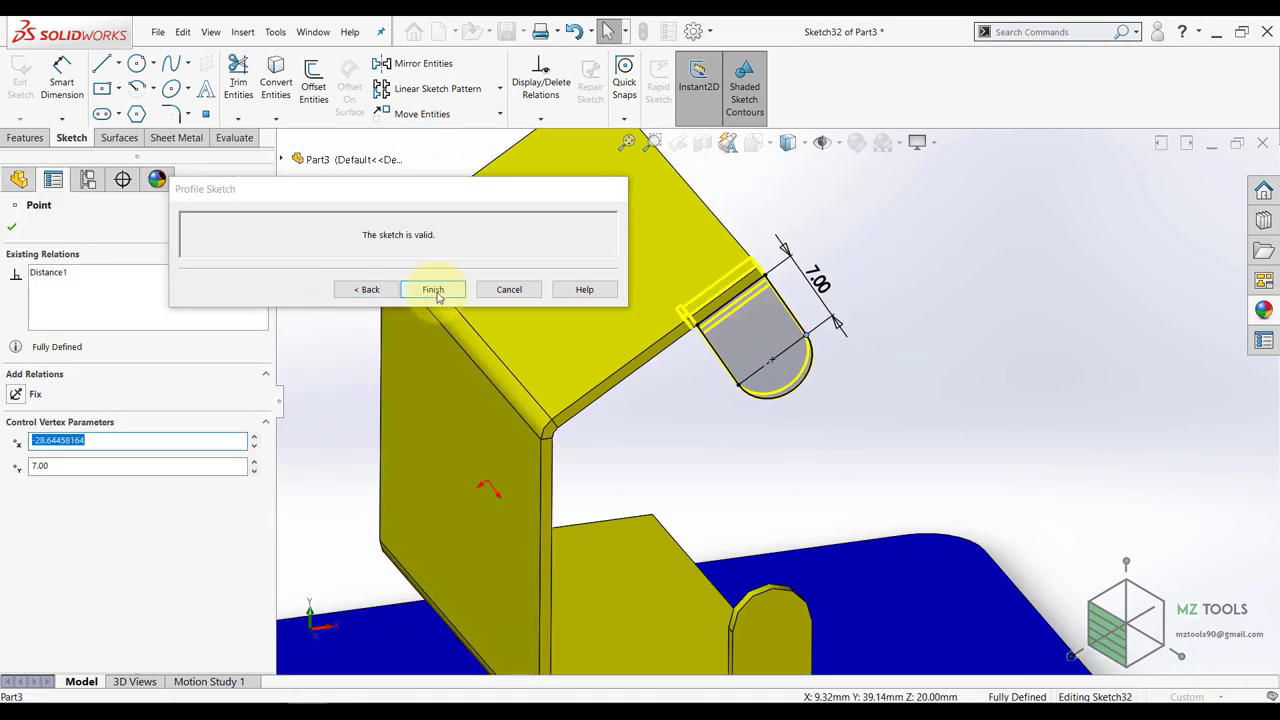
click(434, 290)
middle_drag(604, 440, 563, 485)
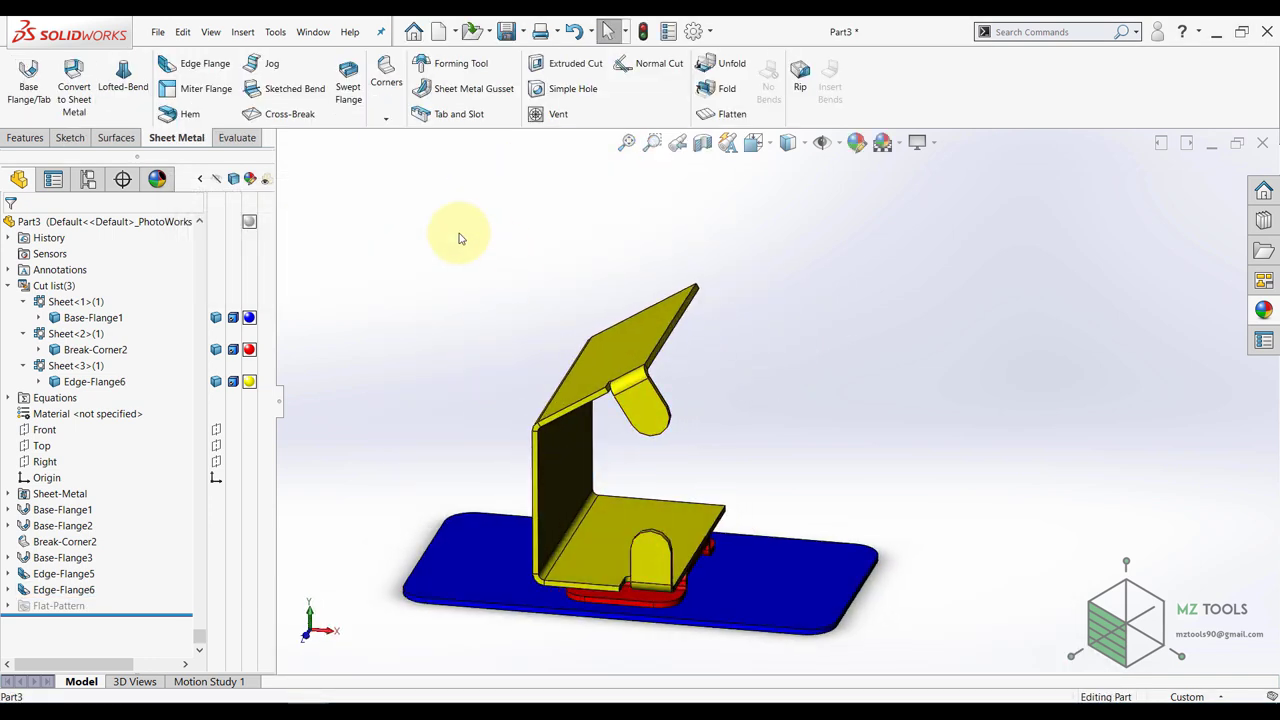
- Mirror the lower and slanted plates' edge flange lugs about the Front plane
click(5, 147)
click(42, 220)
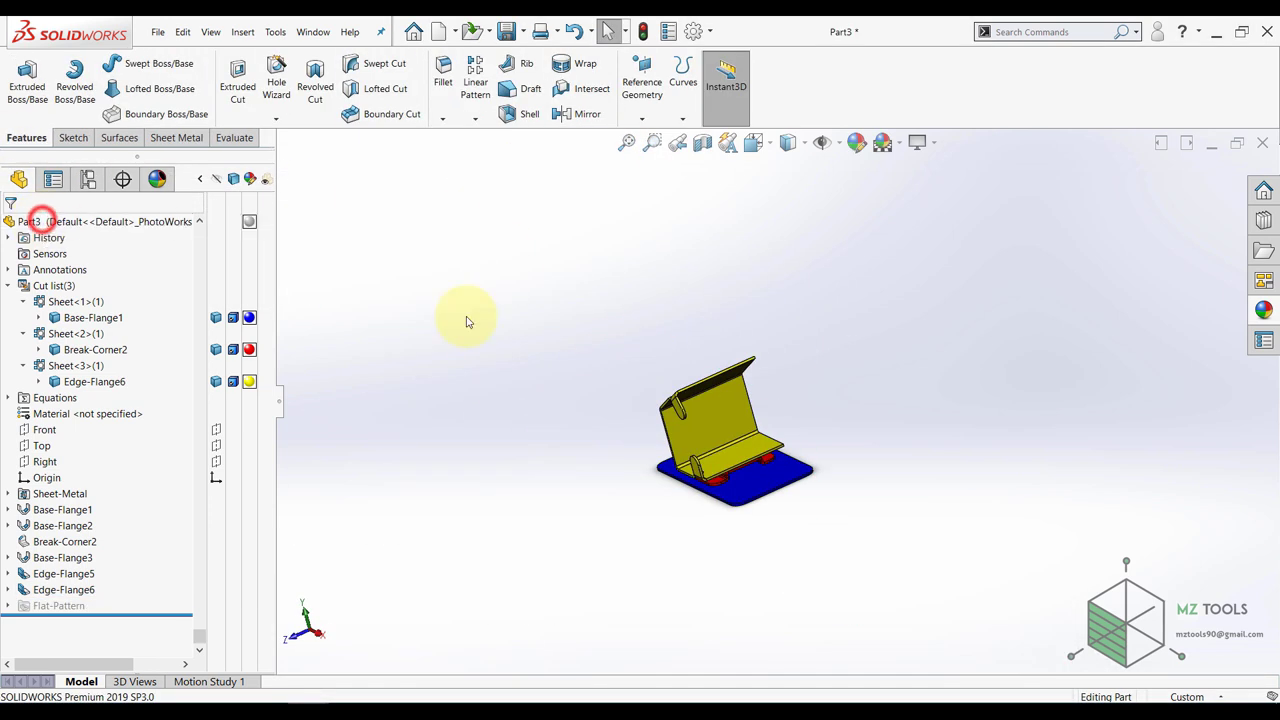
click(557, 321)
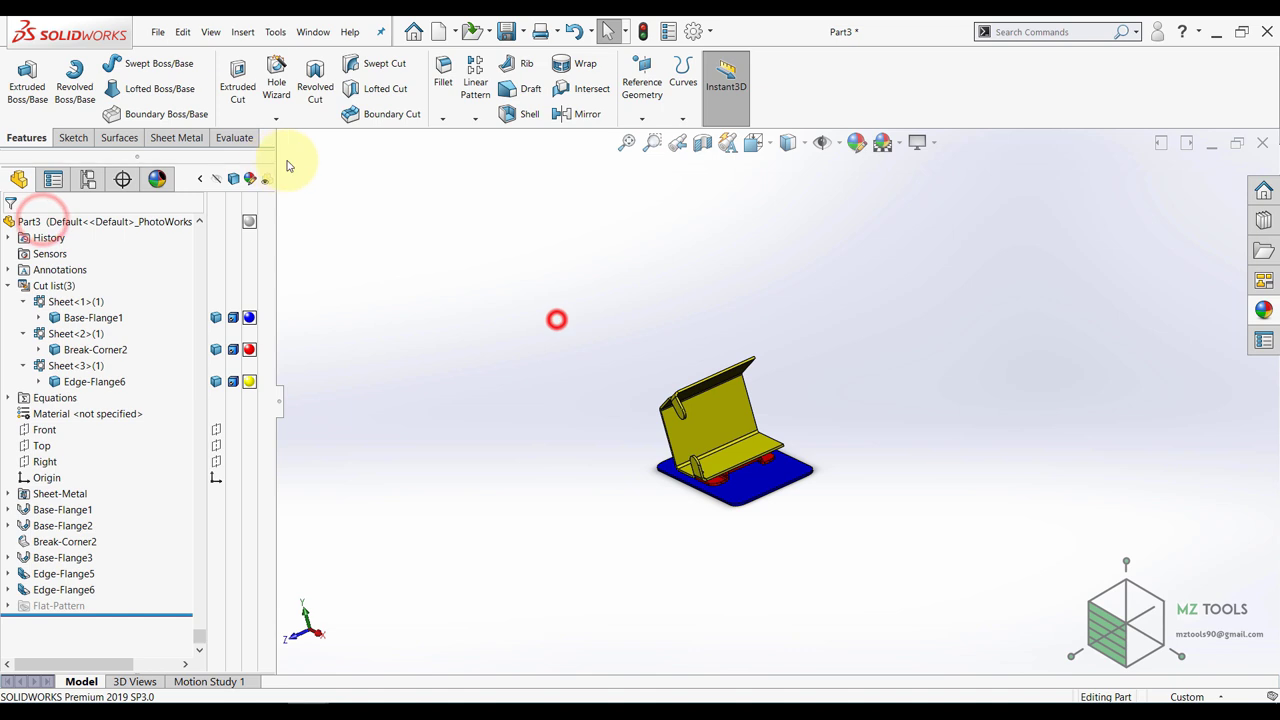
click(565, 115)
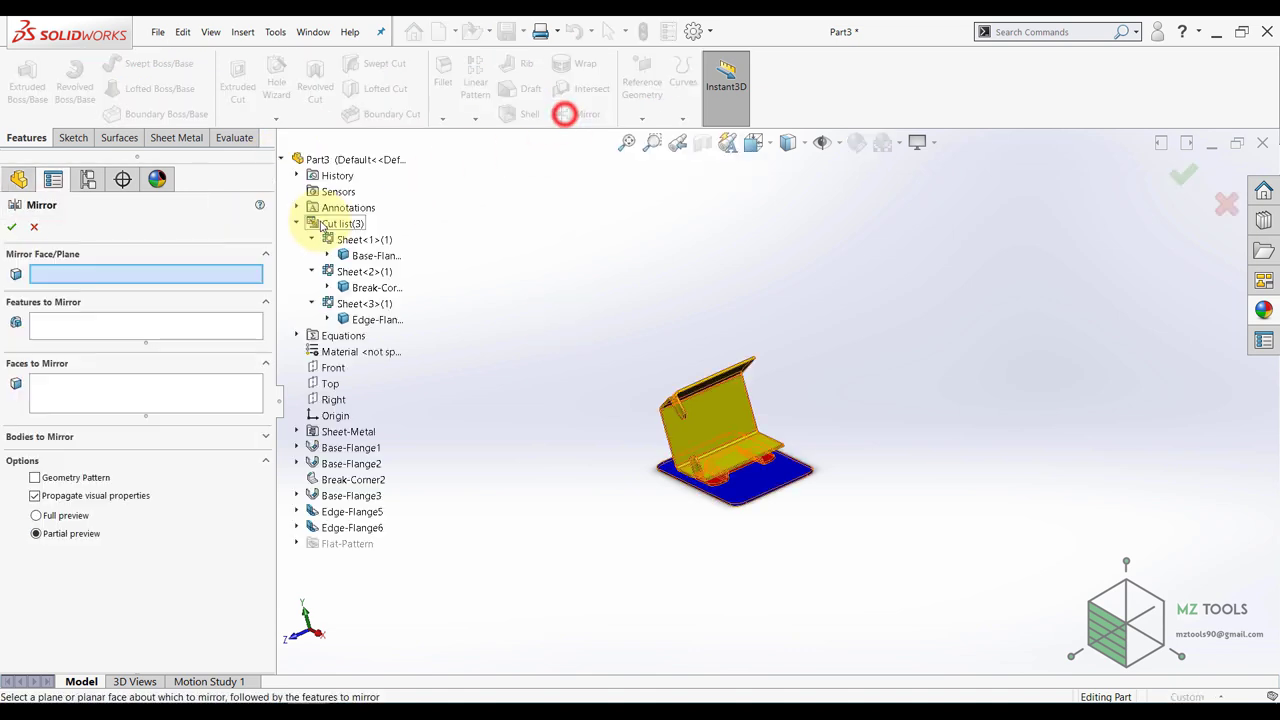
click(331, 368)
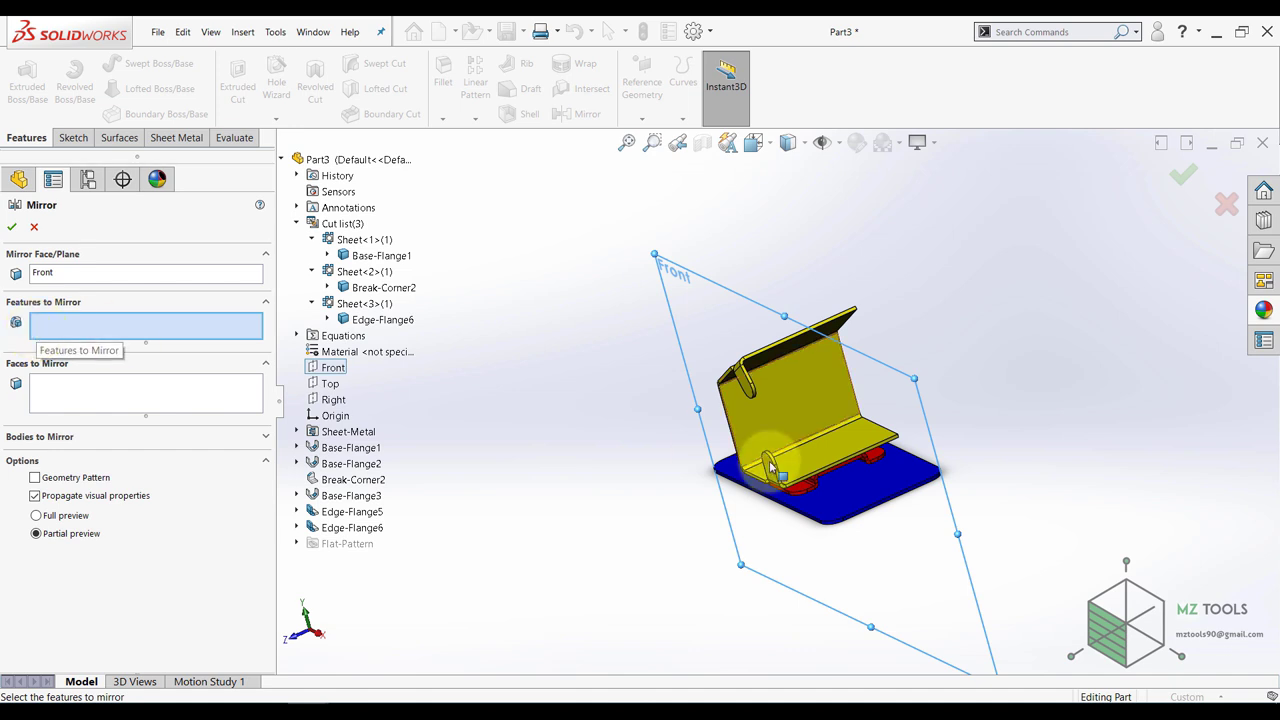
scroll(770, 469, down, 3)
click(770, 472)
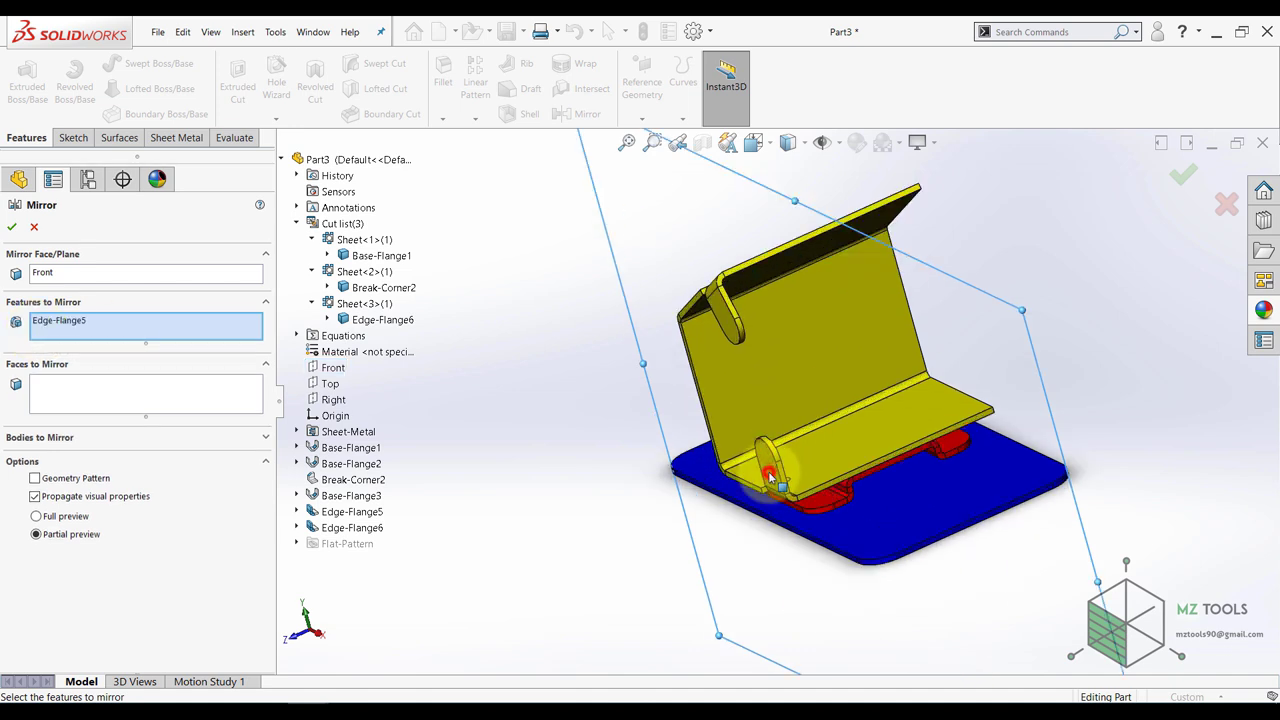
click(730, 328)
click(8, 229)
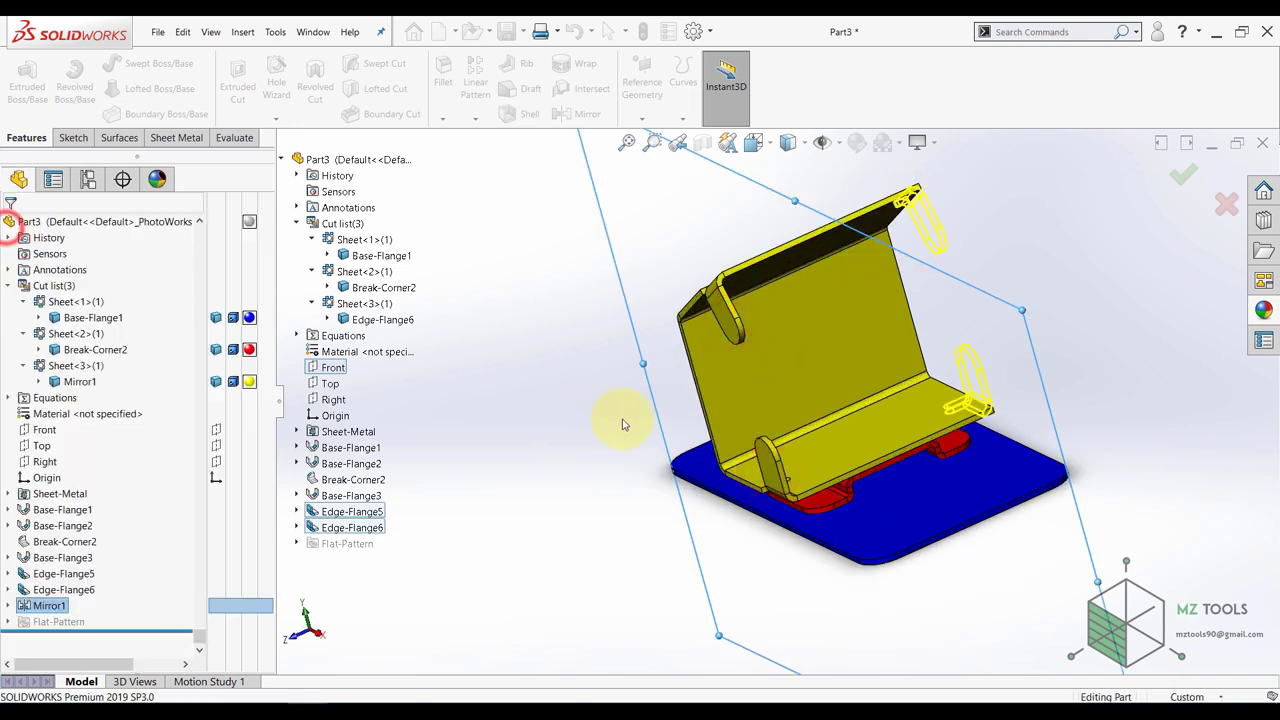
- Edit the slanted plate's edge flange and enable a custom relief type for it
scroll(780, 355, down, 5)
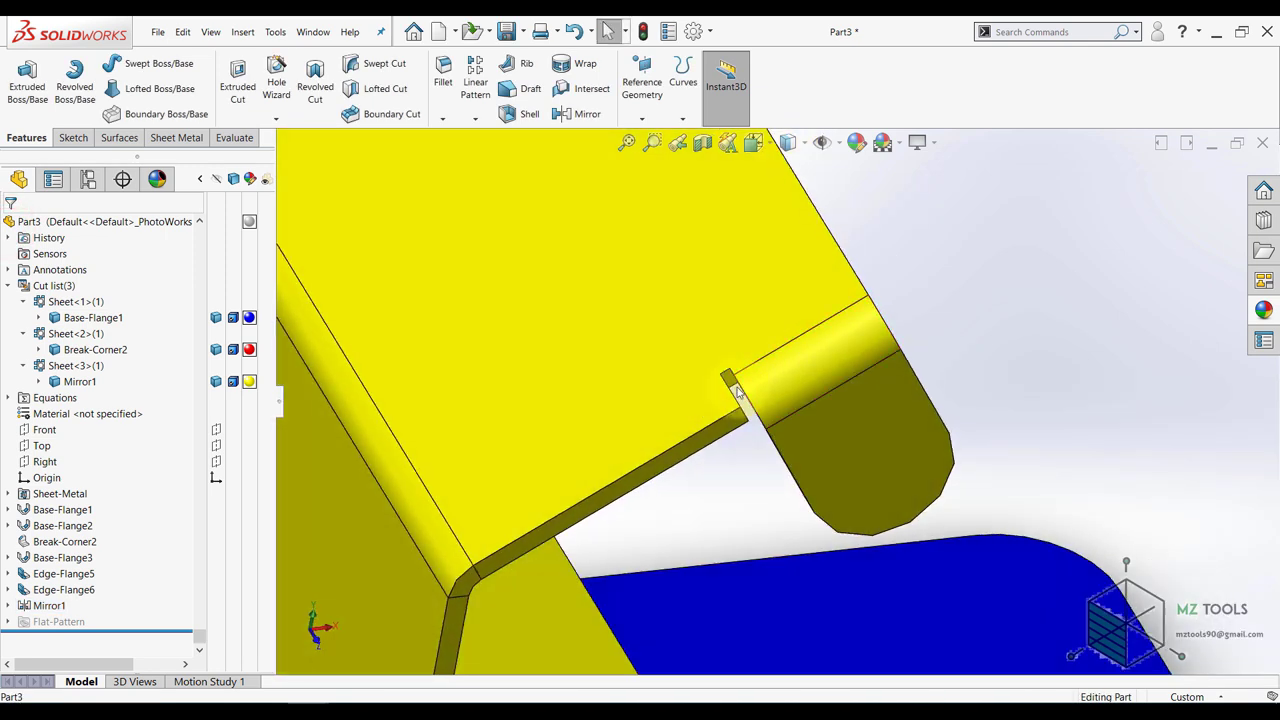
scroll(738, 393, up, 3)
scroll(738, 395, down, 2)
scroll(783, 412, up, 3)
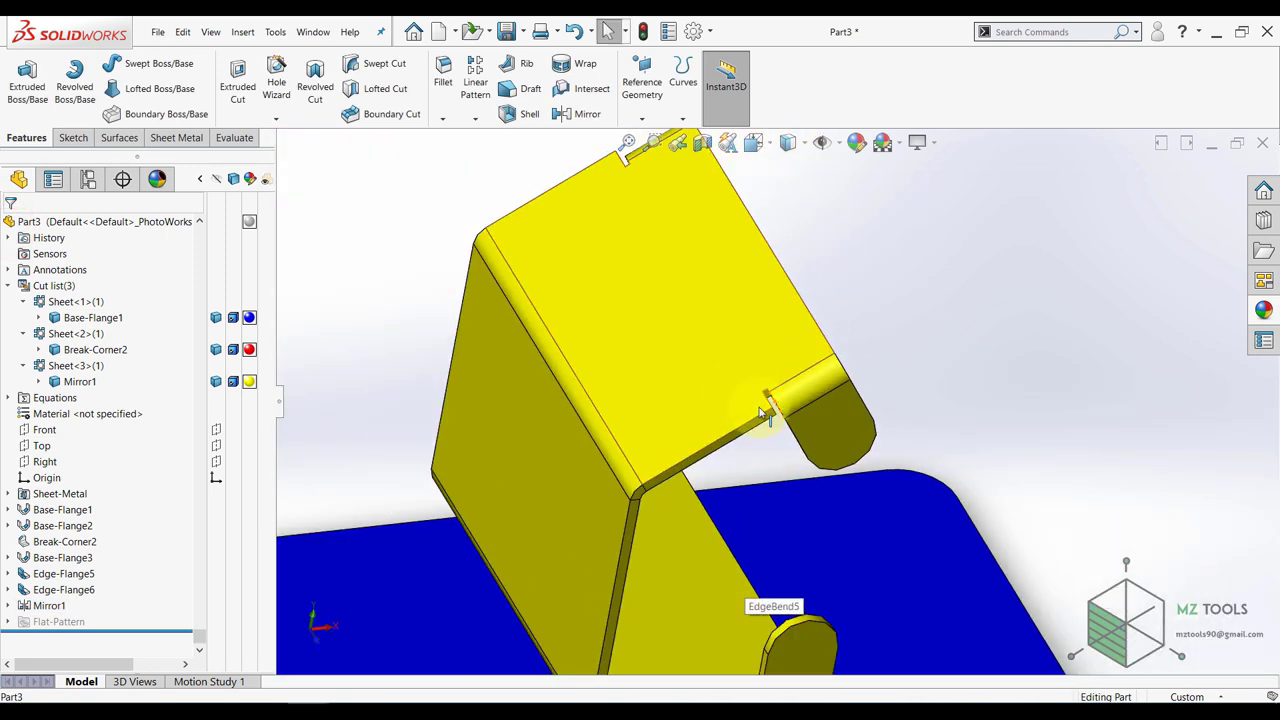
scroll(765, 412, up, 4)
click(64, 590)
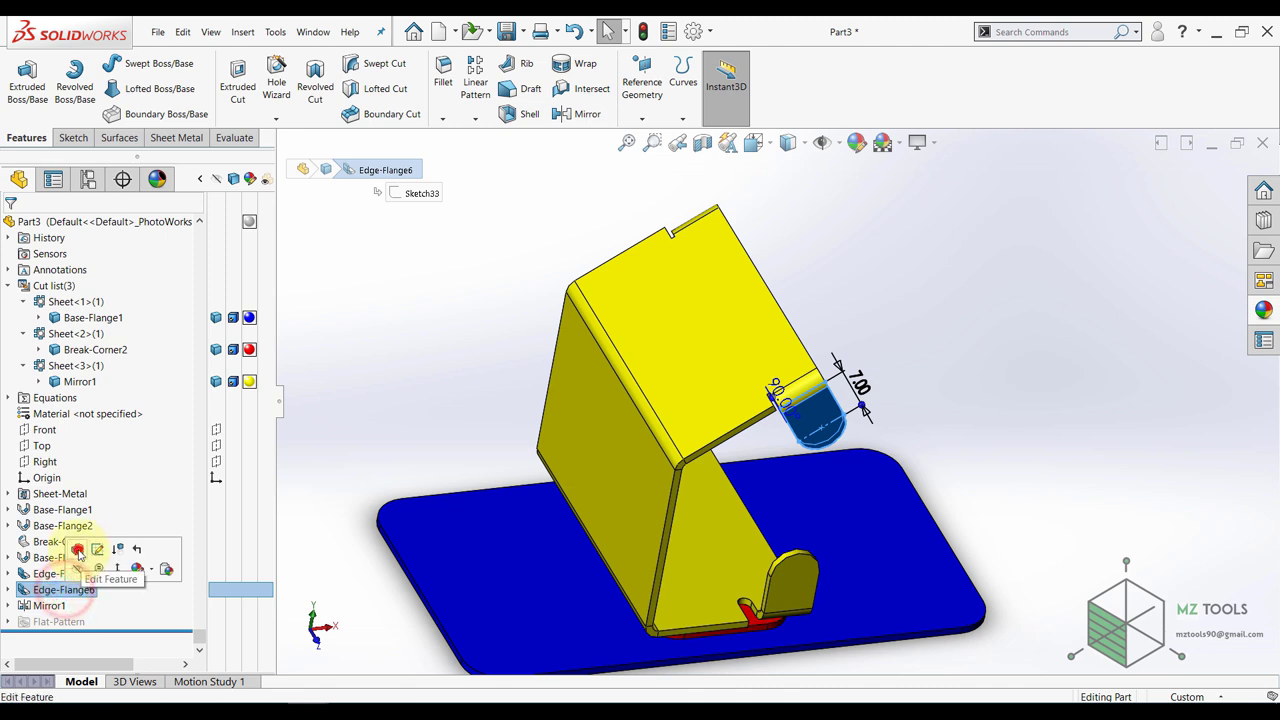
click(80, 548)
drag(265, 452, 264, 556)
click(9, 660)
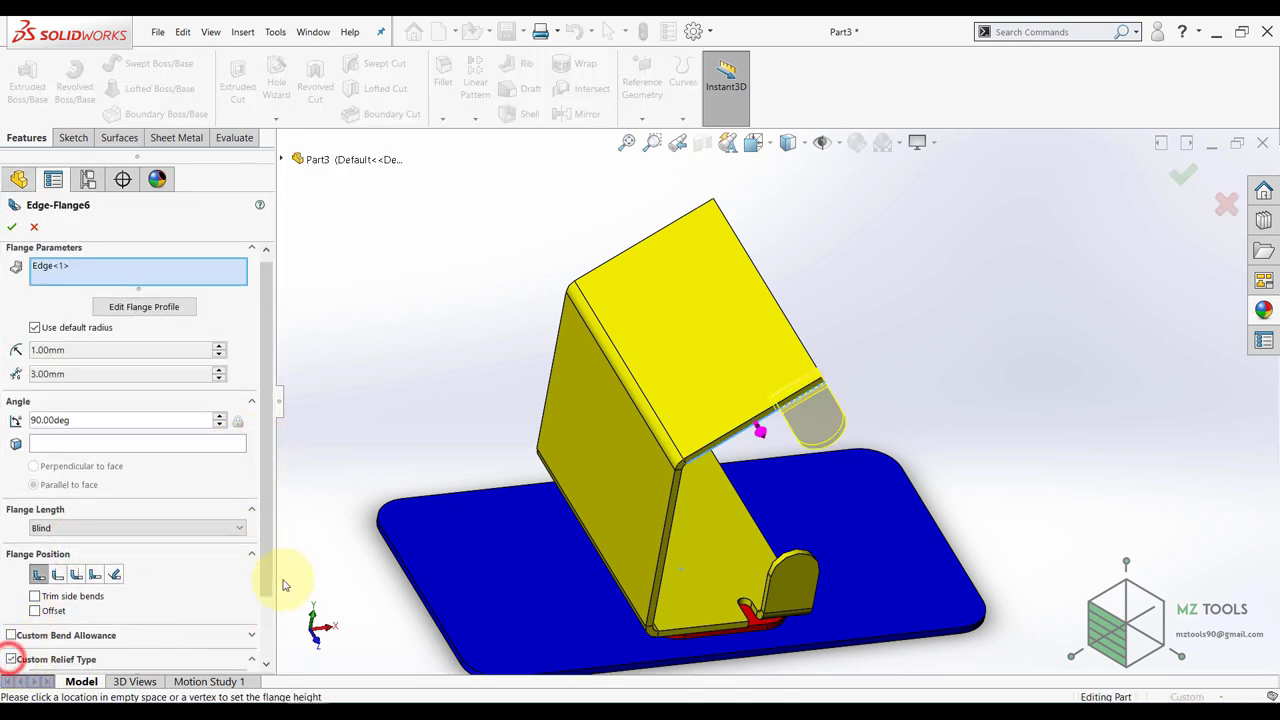
- Set the slanted plate's flange relief to Obround with a relief ratio of 2 and accept the edit
click(263, 551)
click(154, 602)
click(123, 613)
double_click(60, 657)
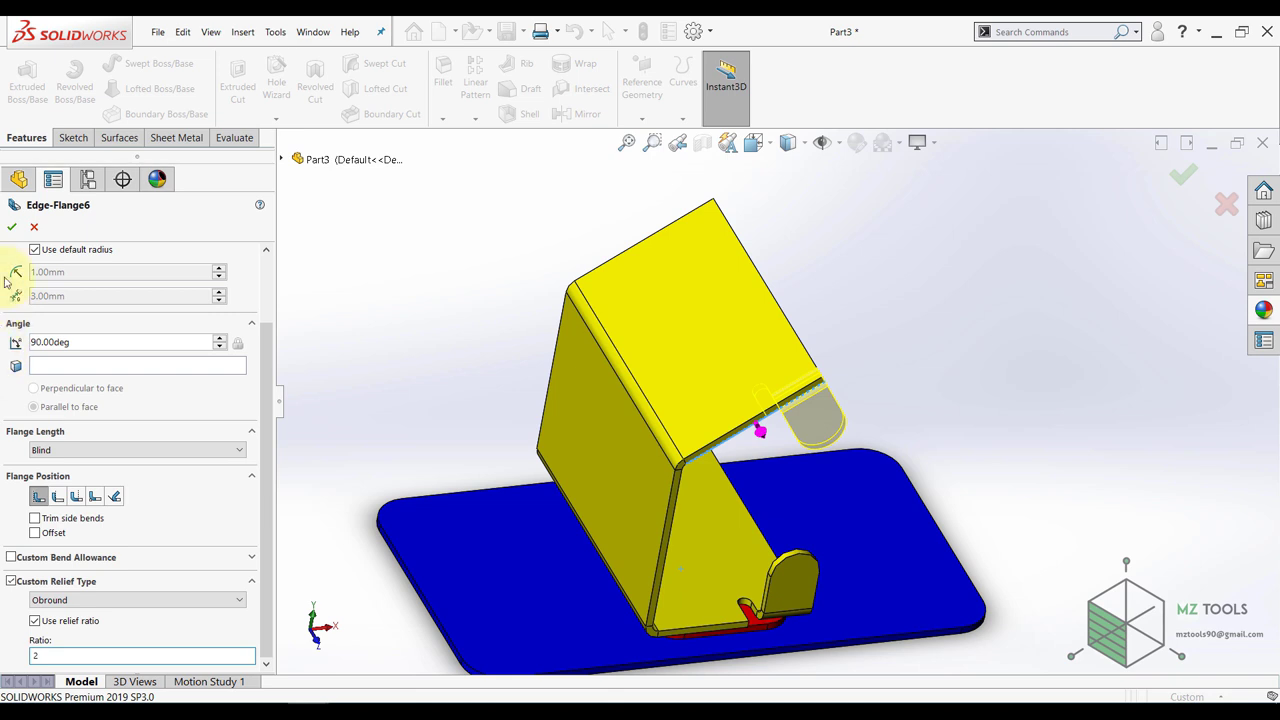
click(11, 231)
middle_drag(444, 338, 668, 321)
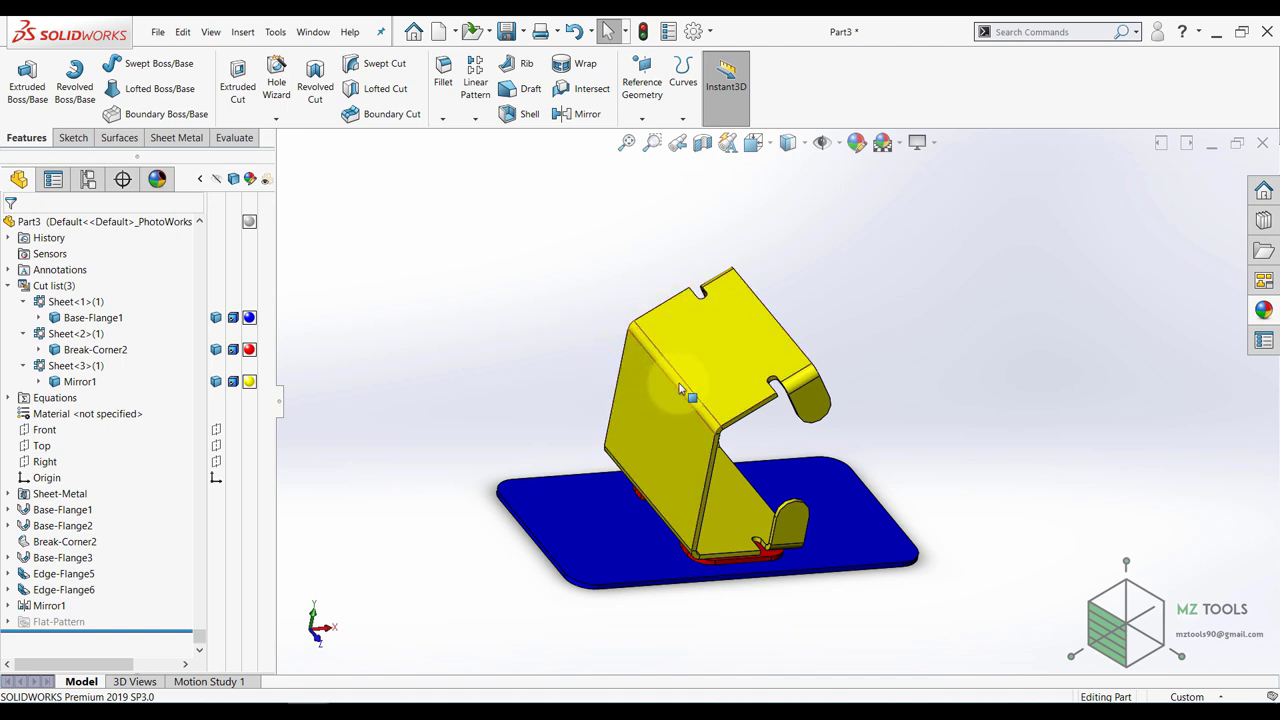
- Unfold the bend between the yellow body's back plate and slanted plate, keeping the back plate's outer face fixed
click(180, 140)
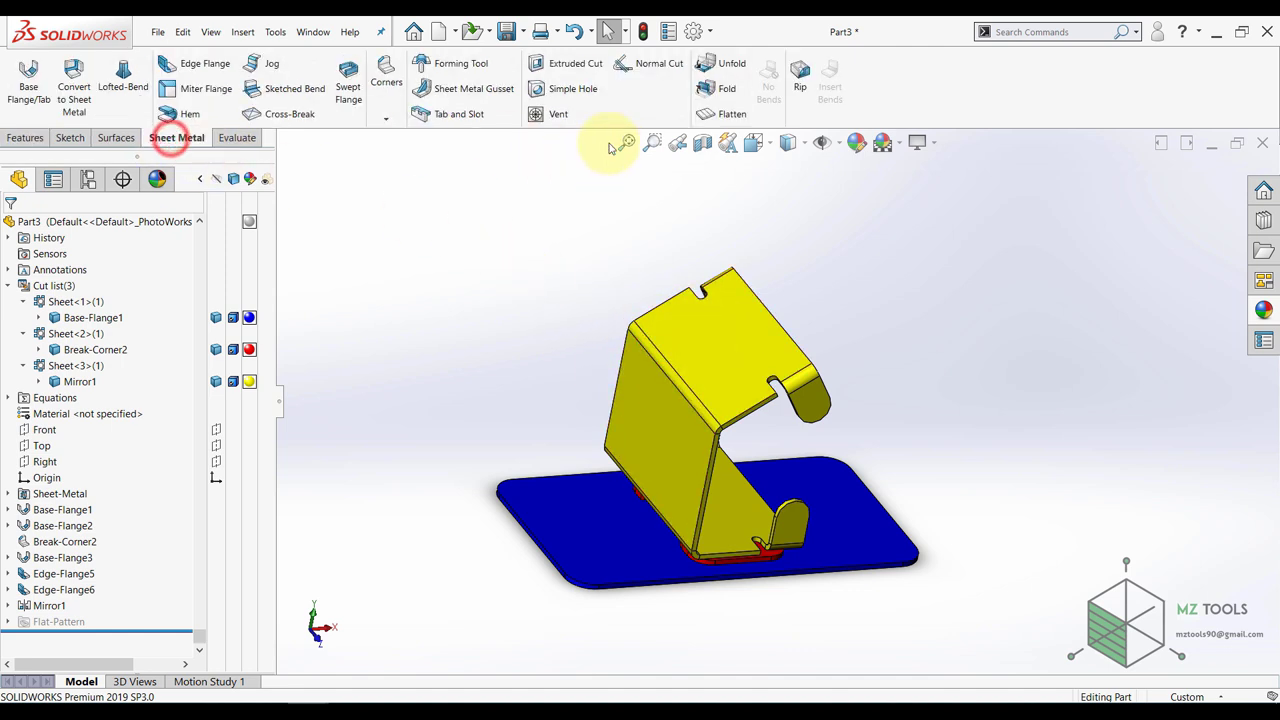
click(722, 66)
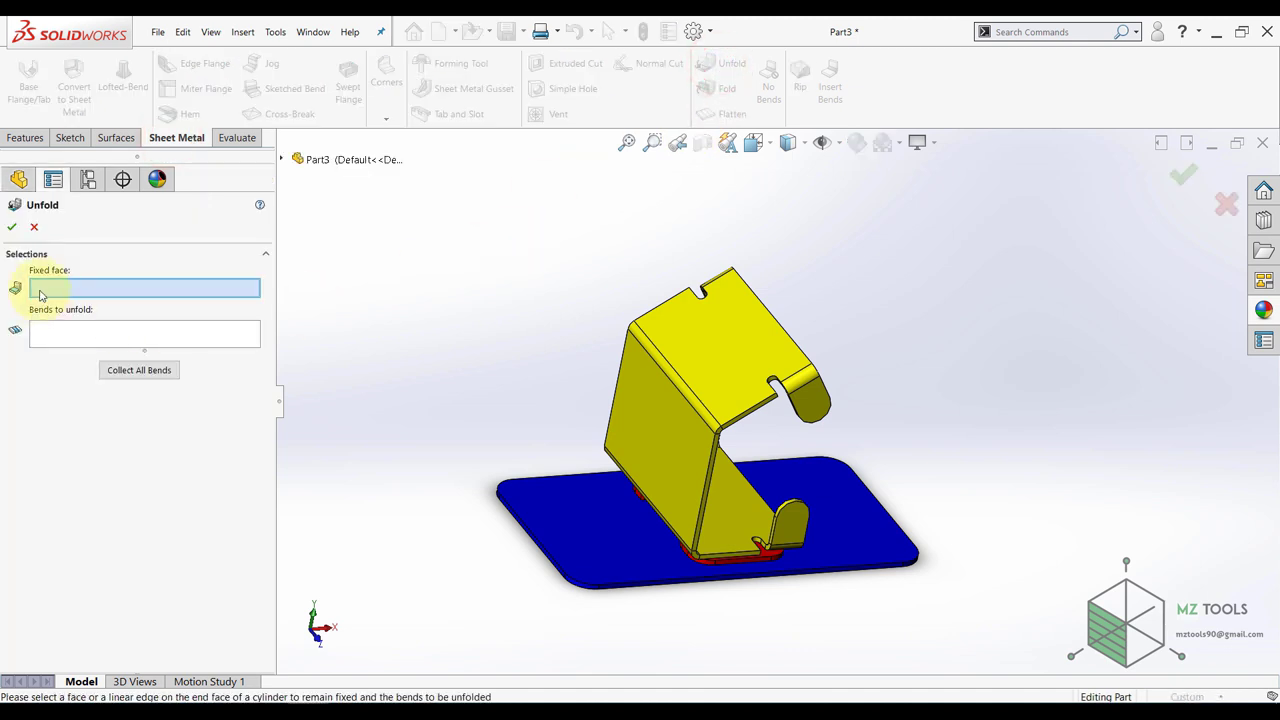
click(663, 411)
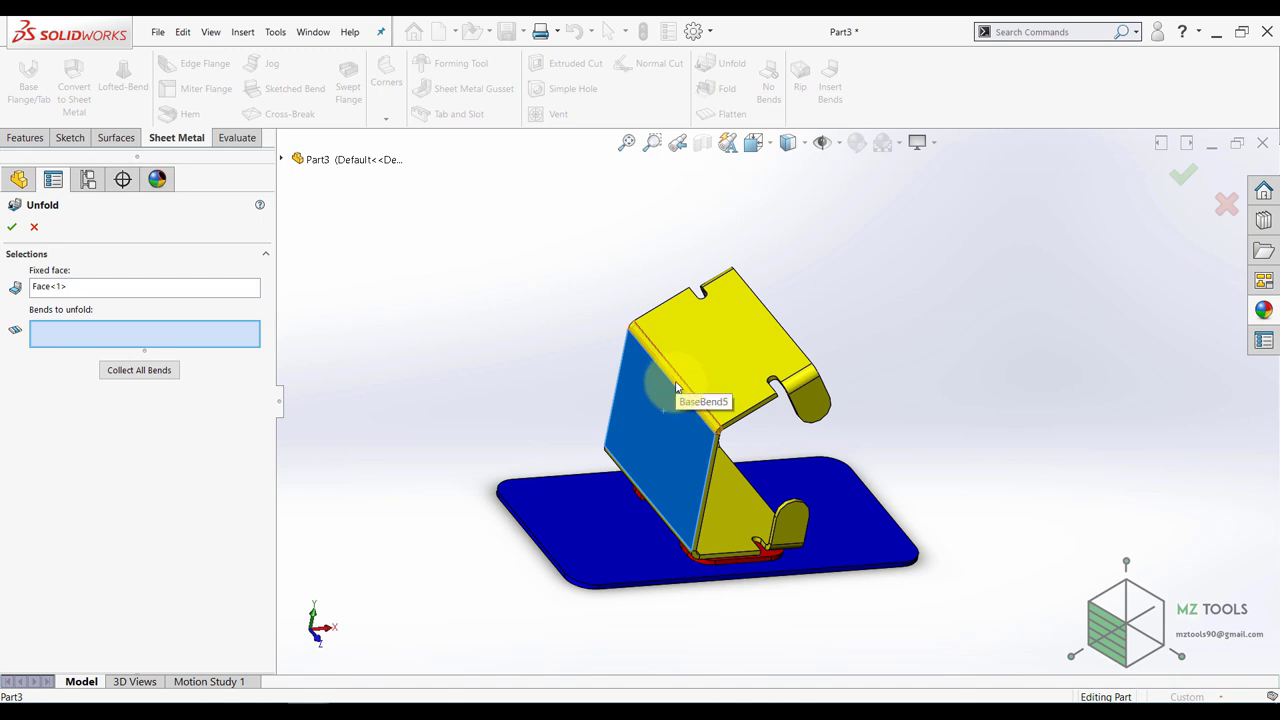
click(676, 385)
click(13, 227)
- On the back plate's outer face, sketch a corner rectangle about 8 by 19 mm across the unfolded bend and a smaller one above the bend
middle_drag(536, 325, 660, 320)
click(716, 437)
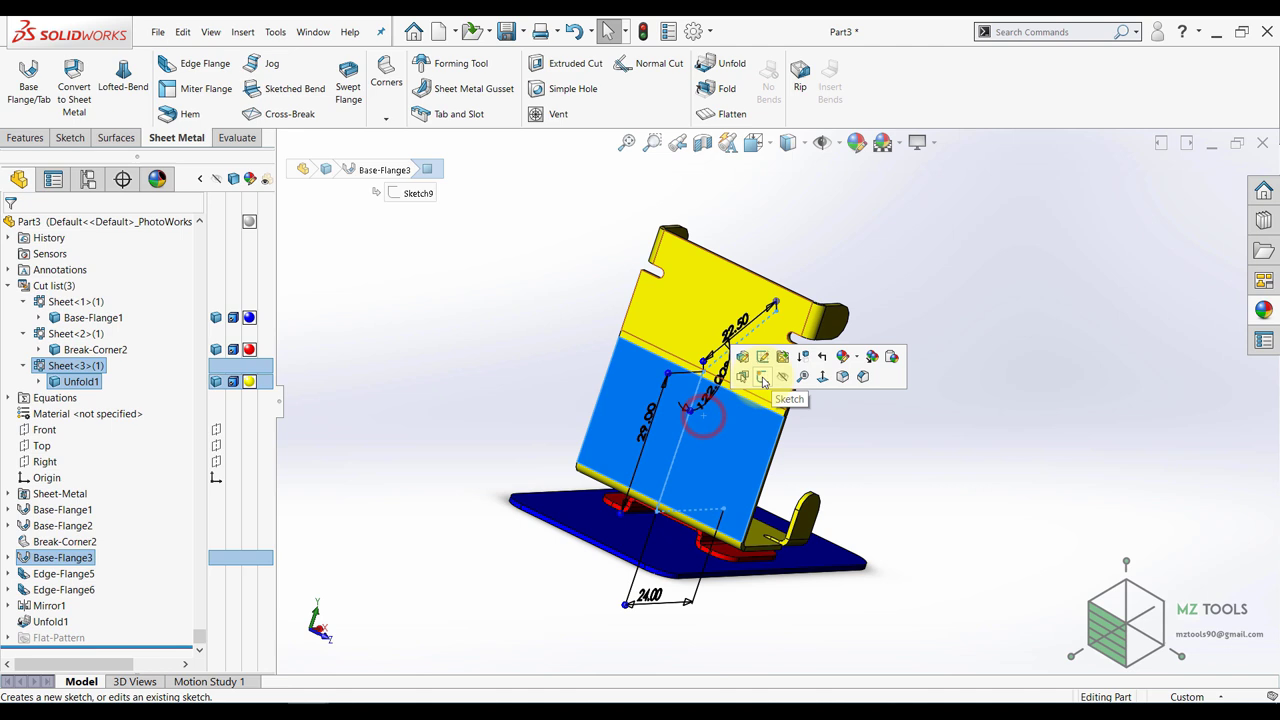
click(773, 385)
click(57, 643)
click(83, 627)
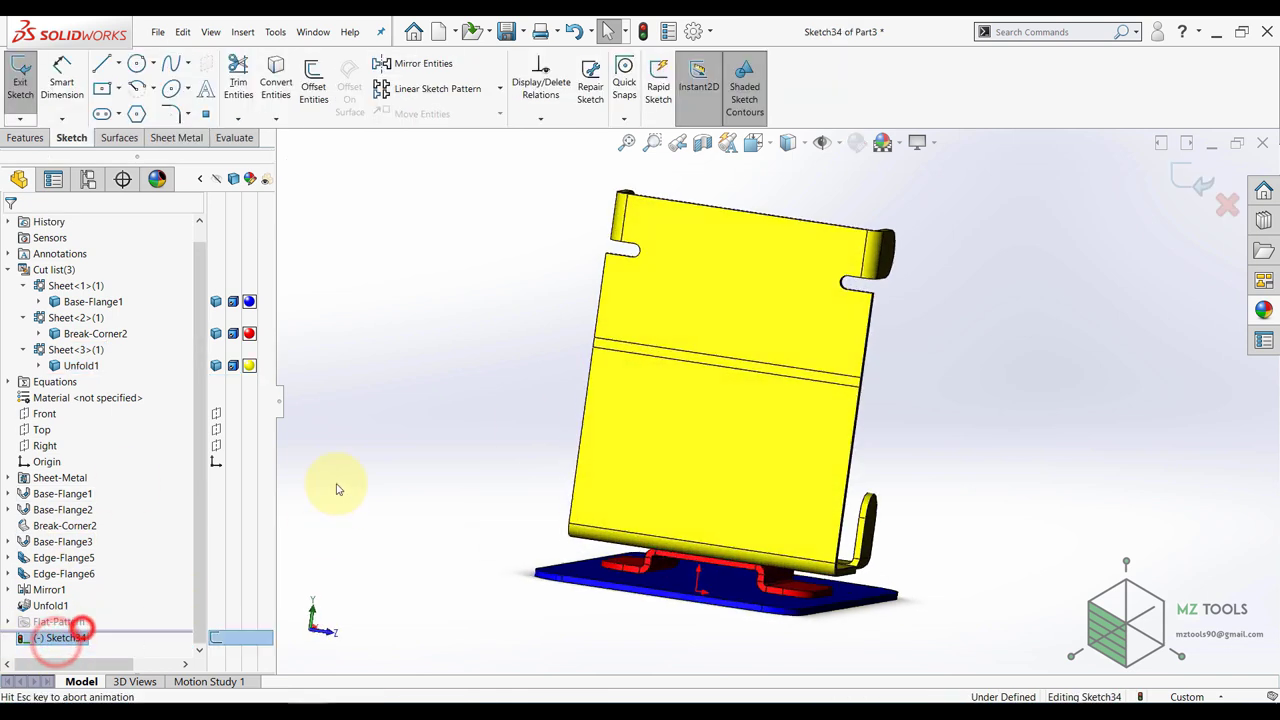
click(118, 90)
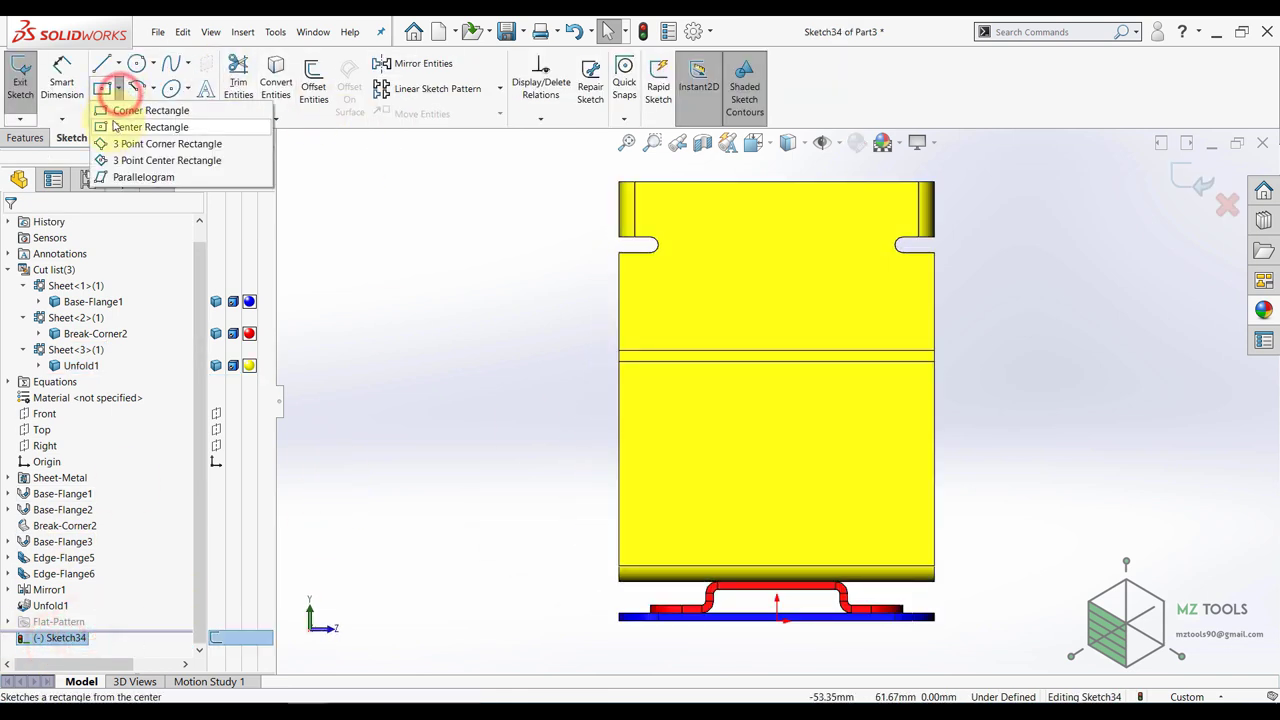
click(143, 111)
click(883, 414)
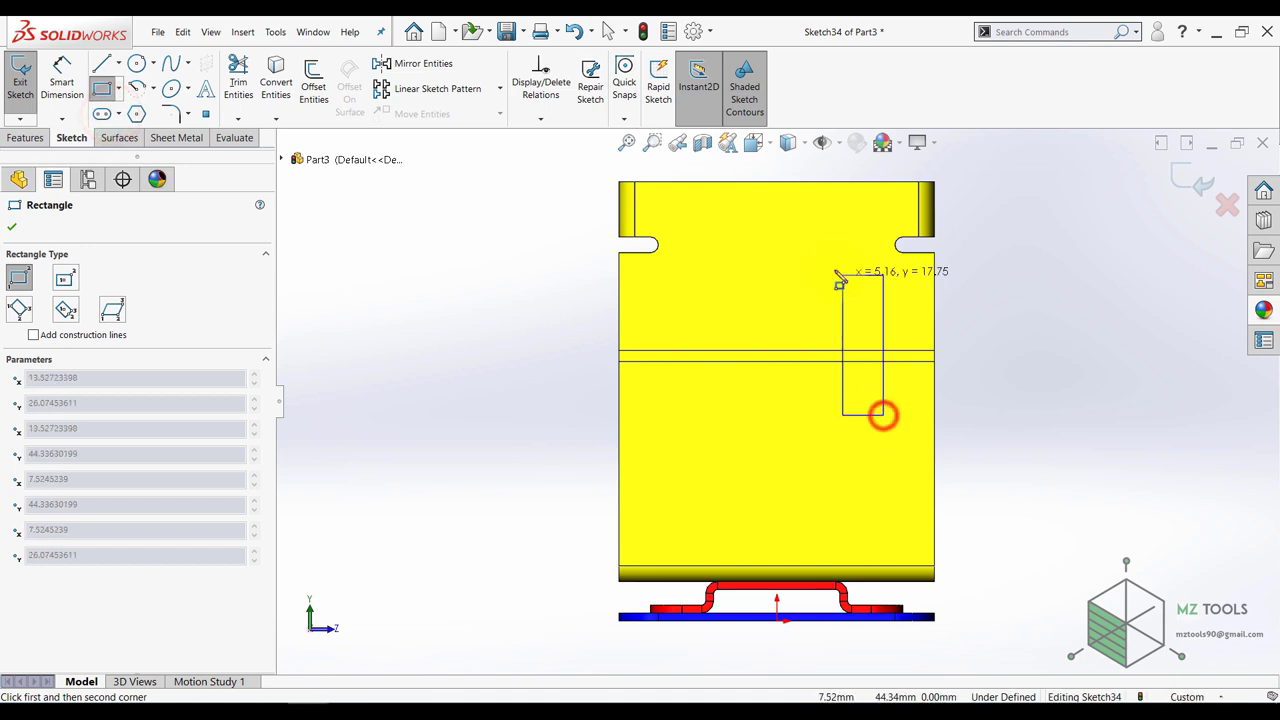
click(819, 263)
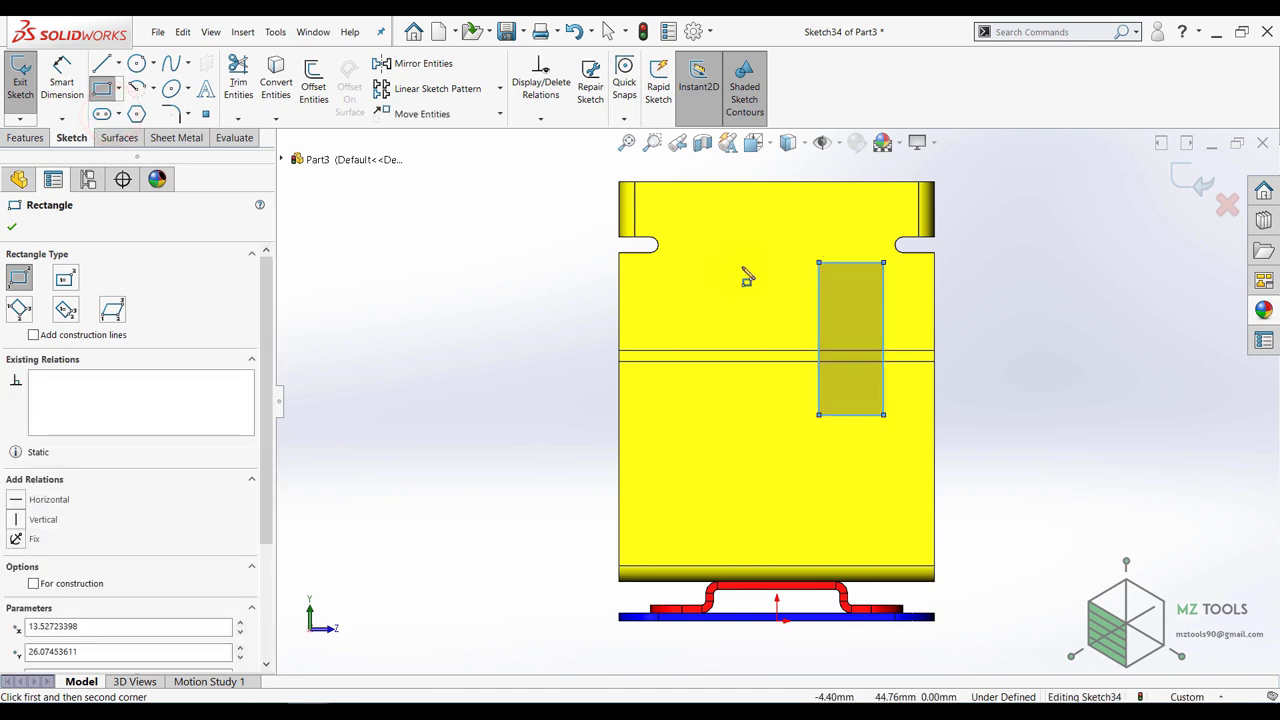
click(743, 263)
click(670, 323)
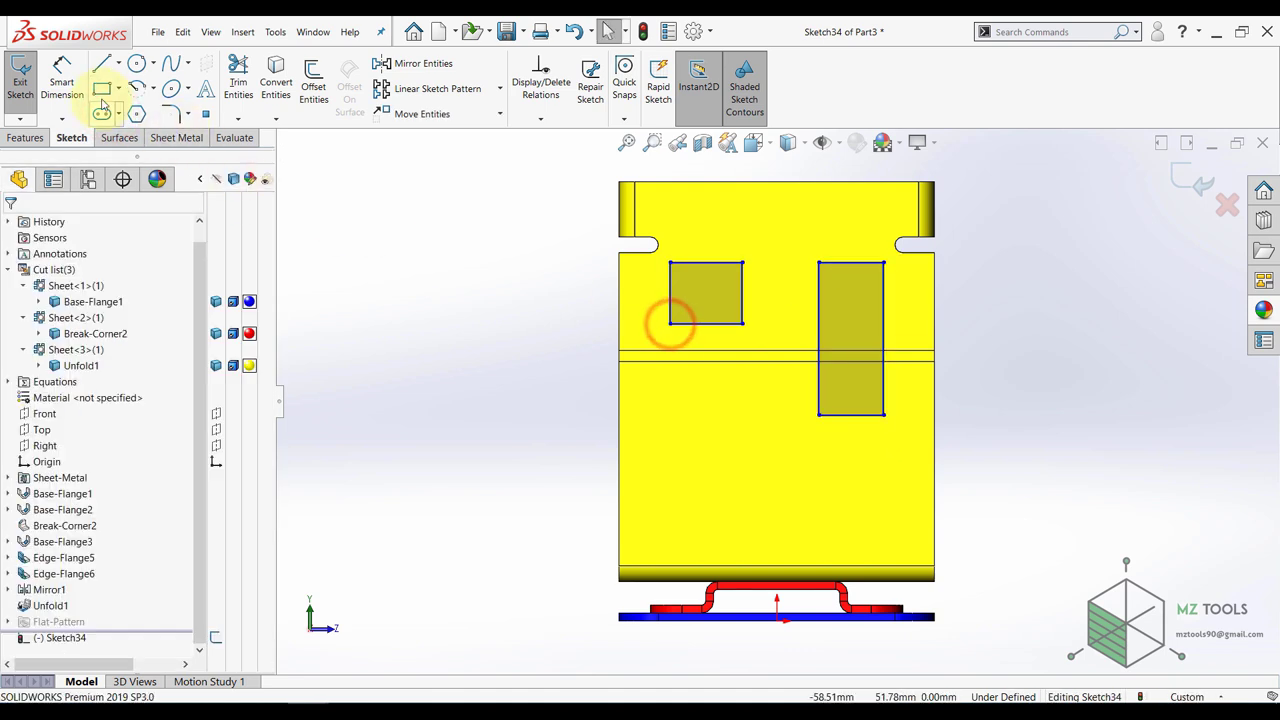
- Dimension the tall rectangle to 20 mm high and 10 mm wide
click(61, 80)
click(883, 296)
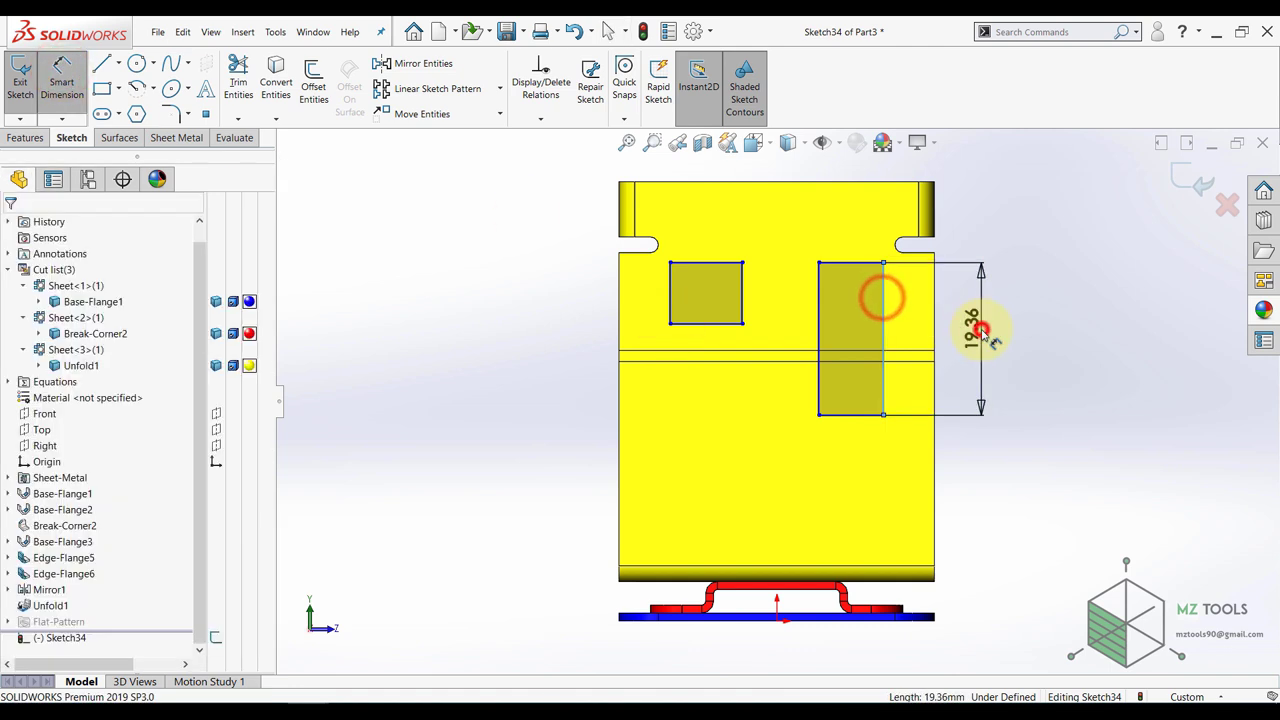
click(982, 332)
text(20)
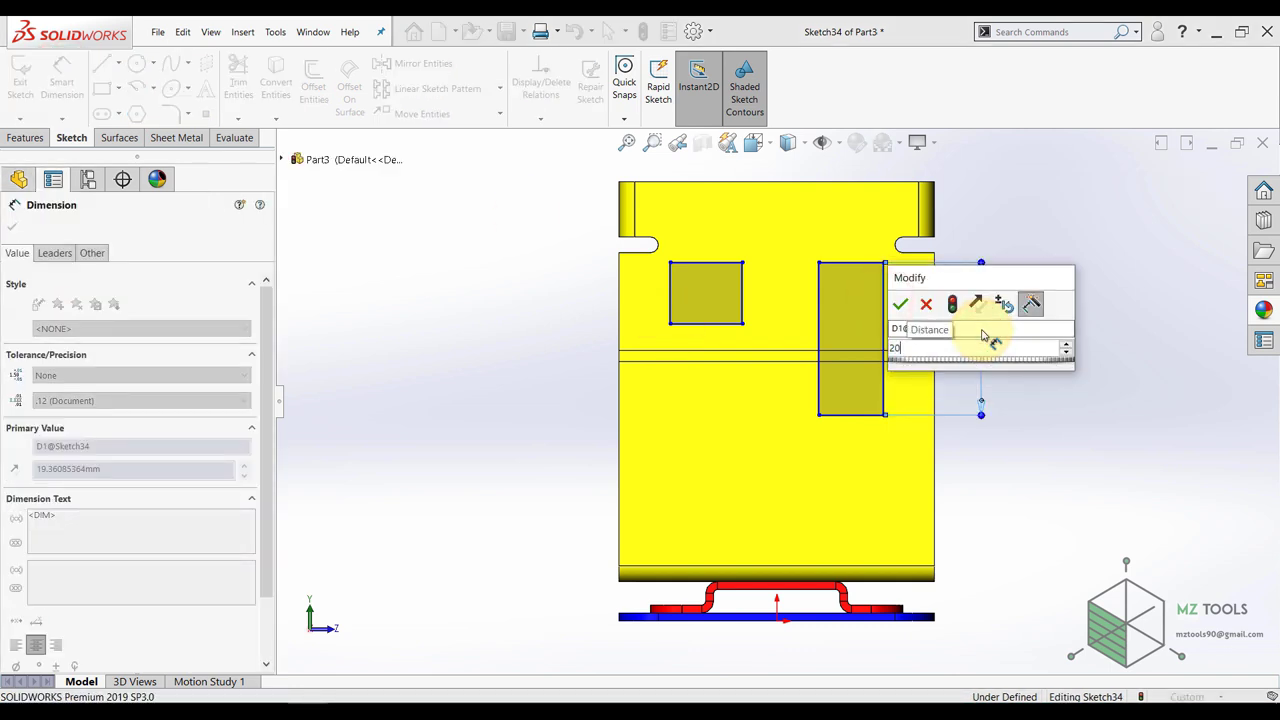
key(Return)
click(856, 260)
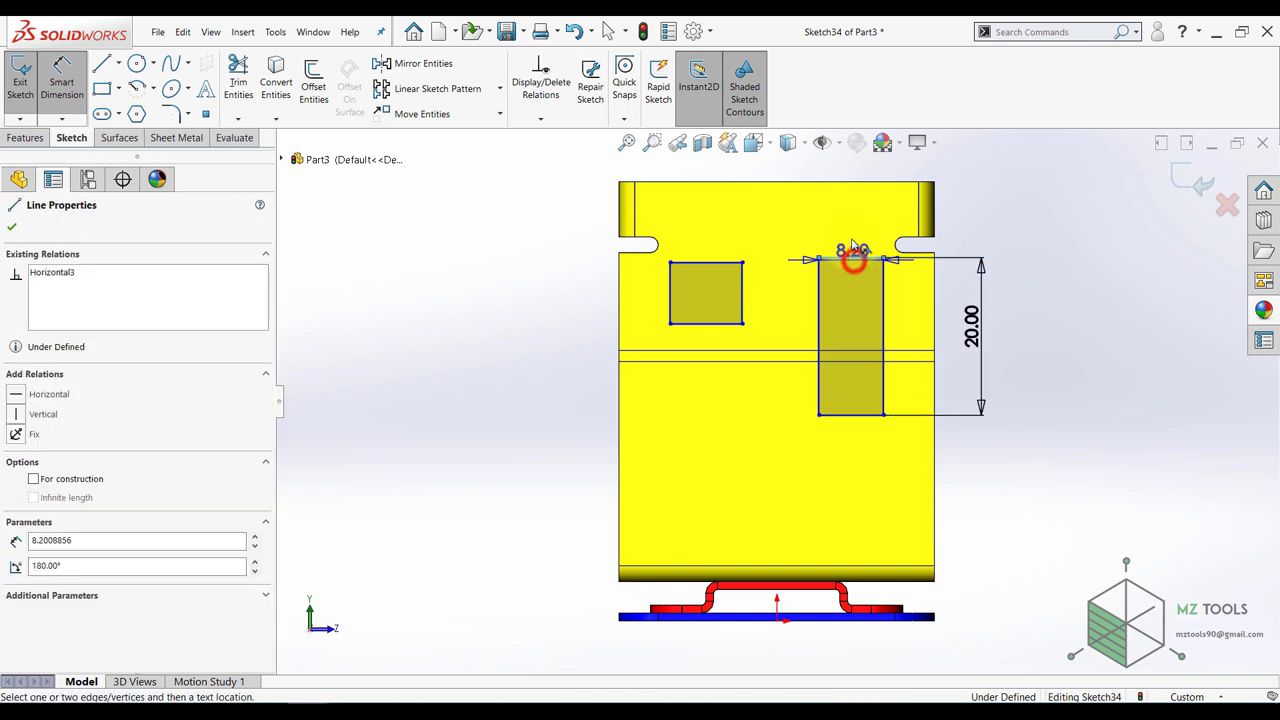
click(850, 236)
text(10)
key(Return)
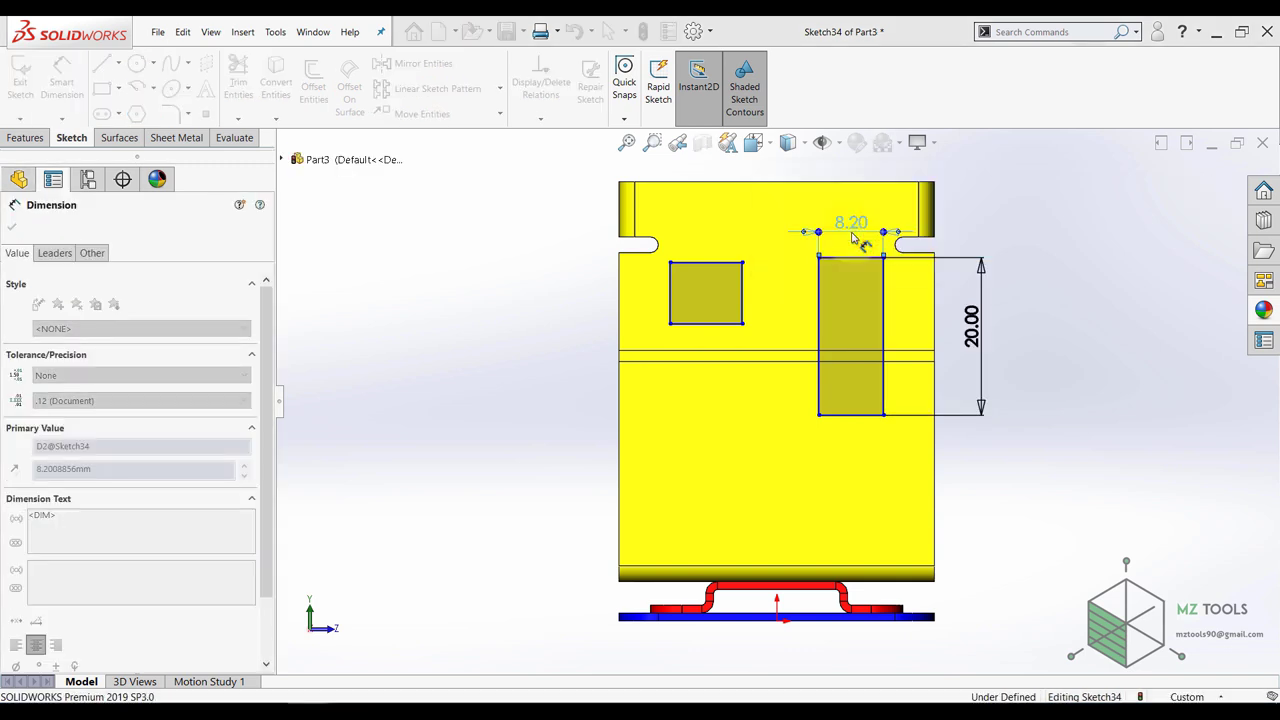
key(Escape)
- Make the small rectangle's upper and side lines equal to the tall rectangle's upper line
click(826, 263)
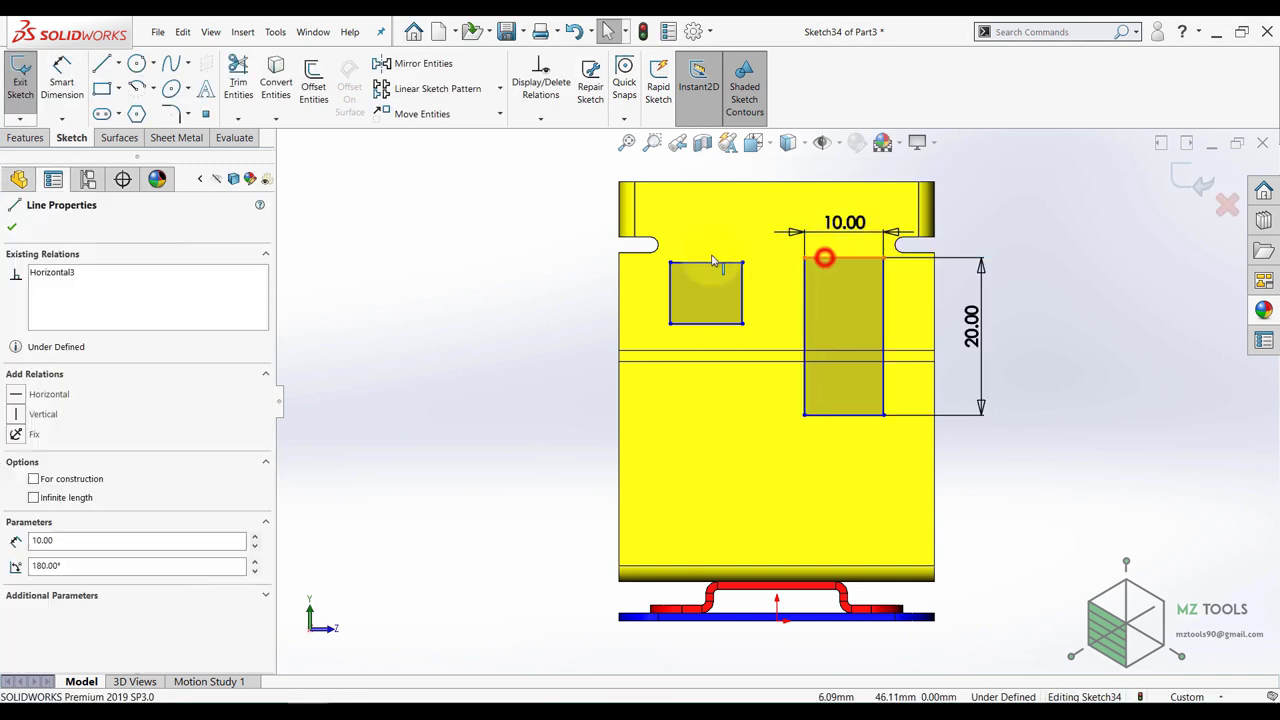
ctrl+click(706, 263)
ctrl+click(743, 282)
click(861, 221)
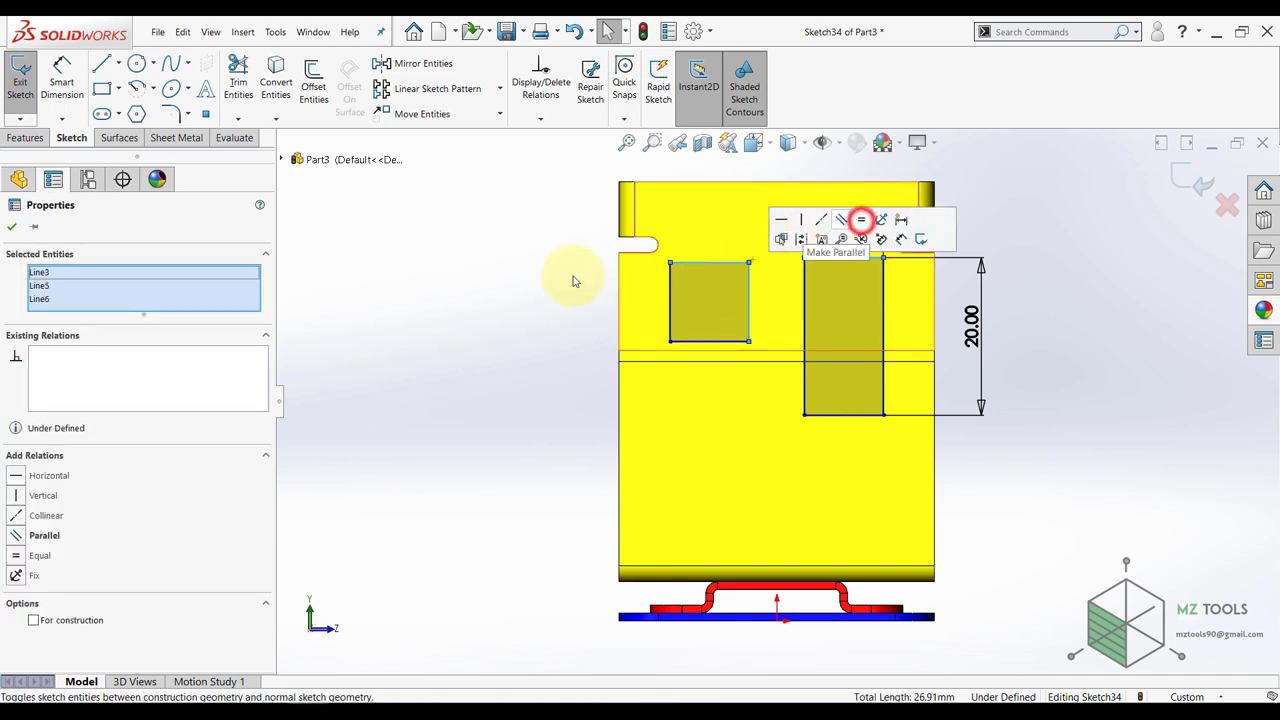
click(449, 306)
- Dimension the tall rectangle's outer side 5 mm from the plate's nearest side edge
click(57, 72)
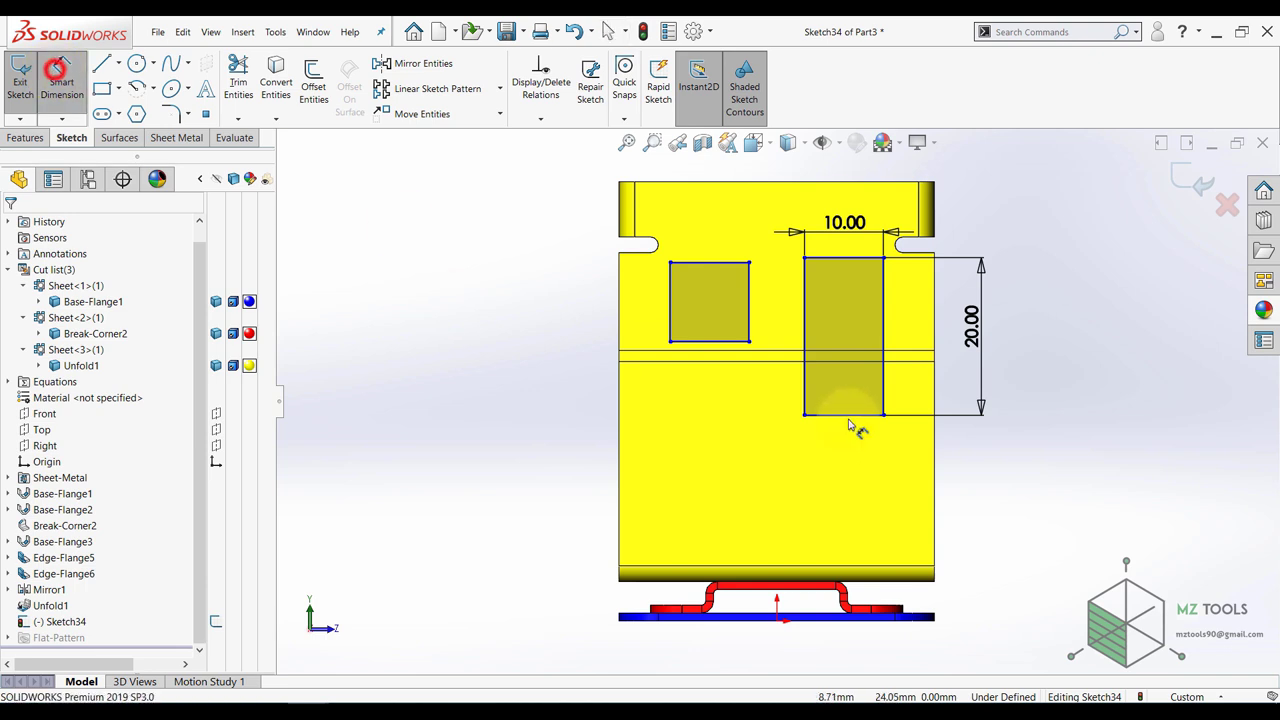
click(881, 300)
click(935, 316)
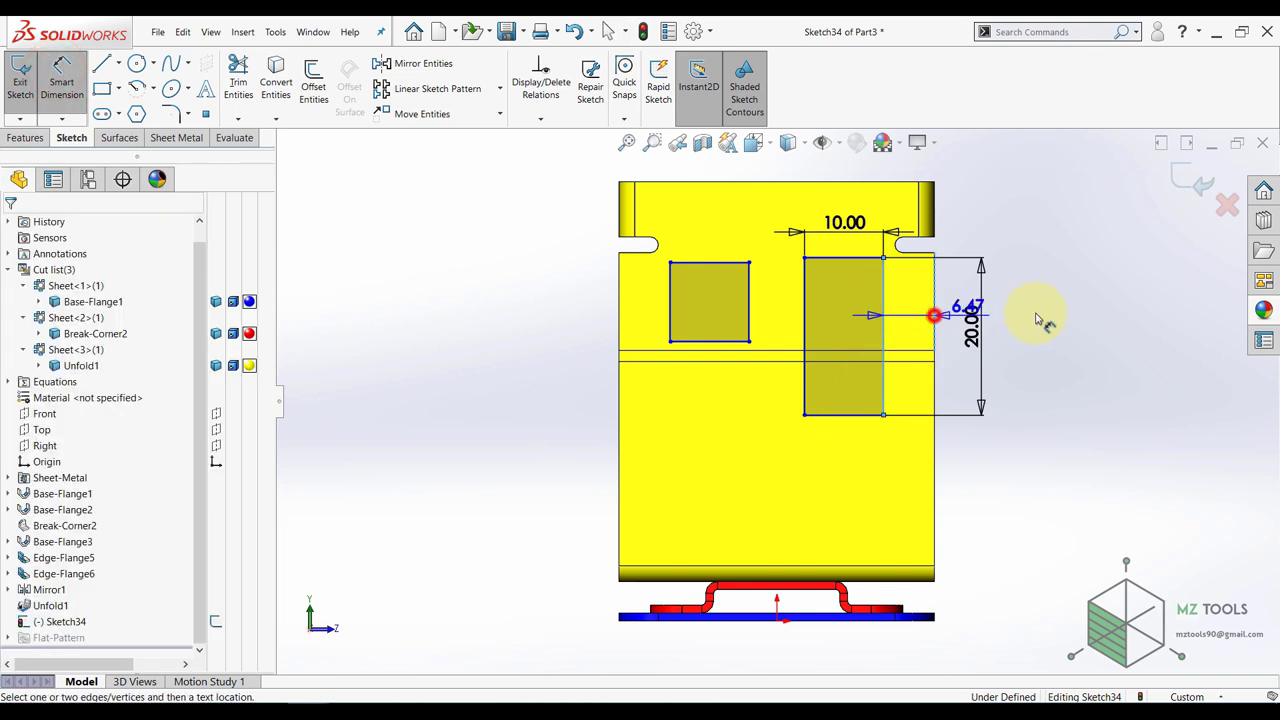
click(1047, 311)
text(5)
key(Return)
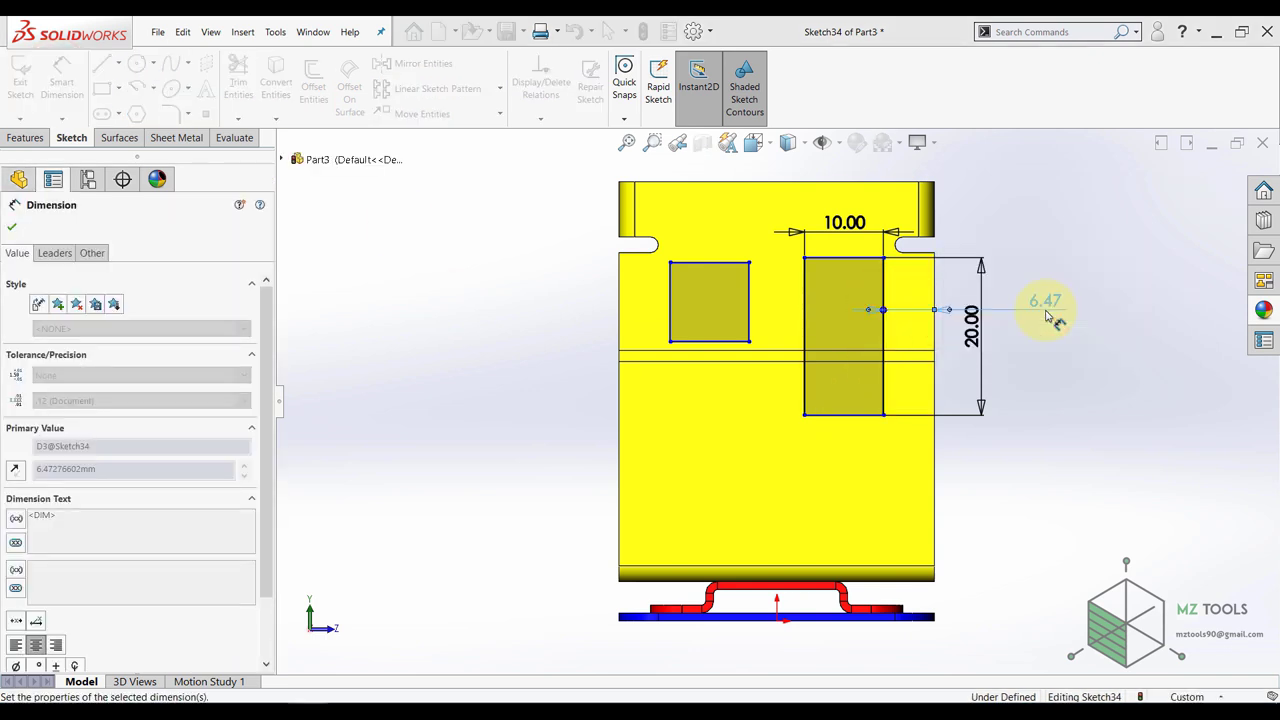
- Dimension the tall rectangle's upper line 12 mm from the unfolded plate's upper edge
click(845, 262)
click(840, 186)
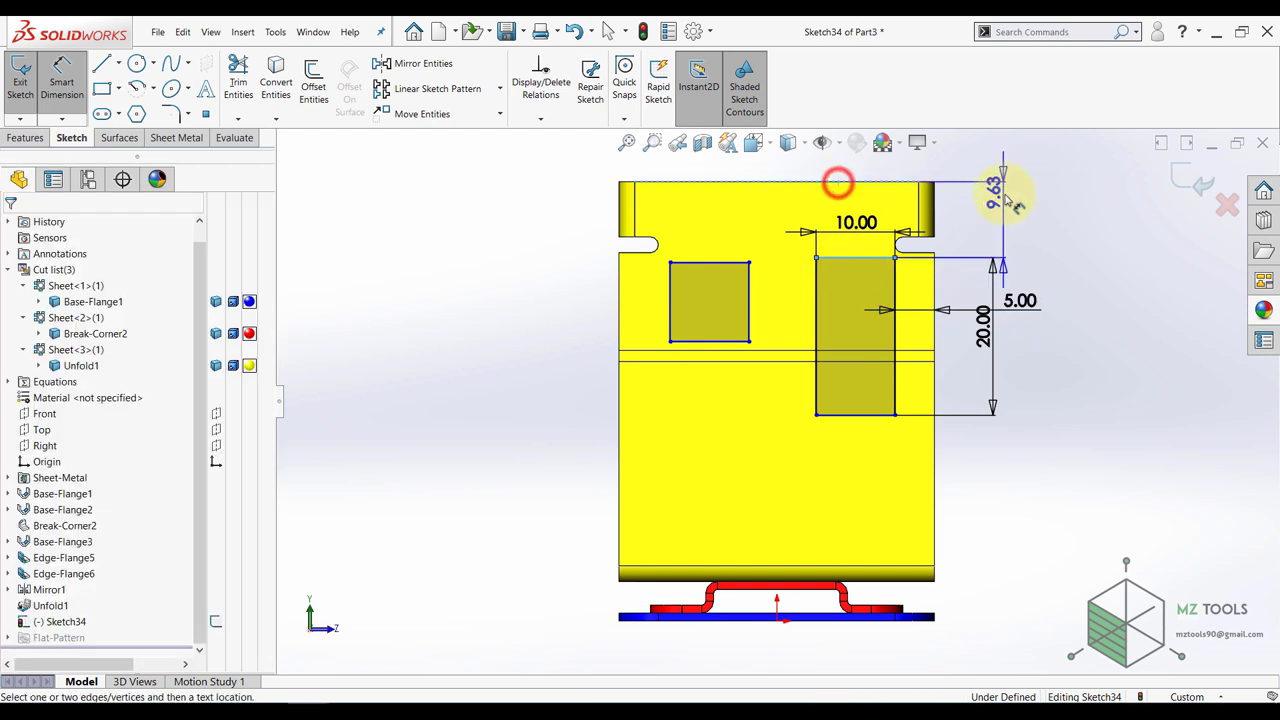
click(1027, 222)
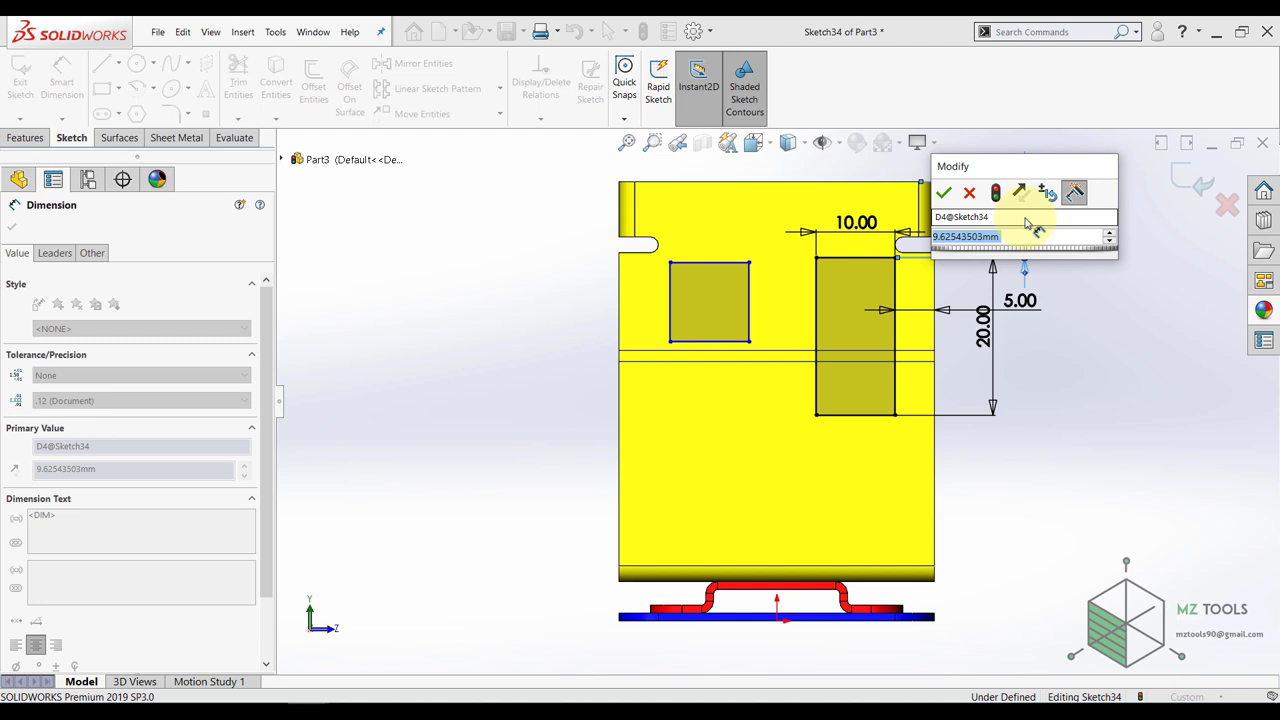
text(12.00mm)
key(Return)
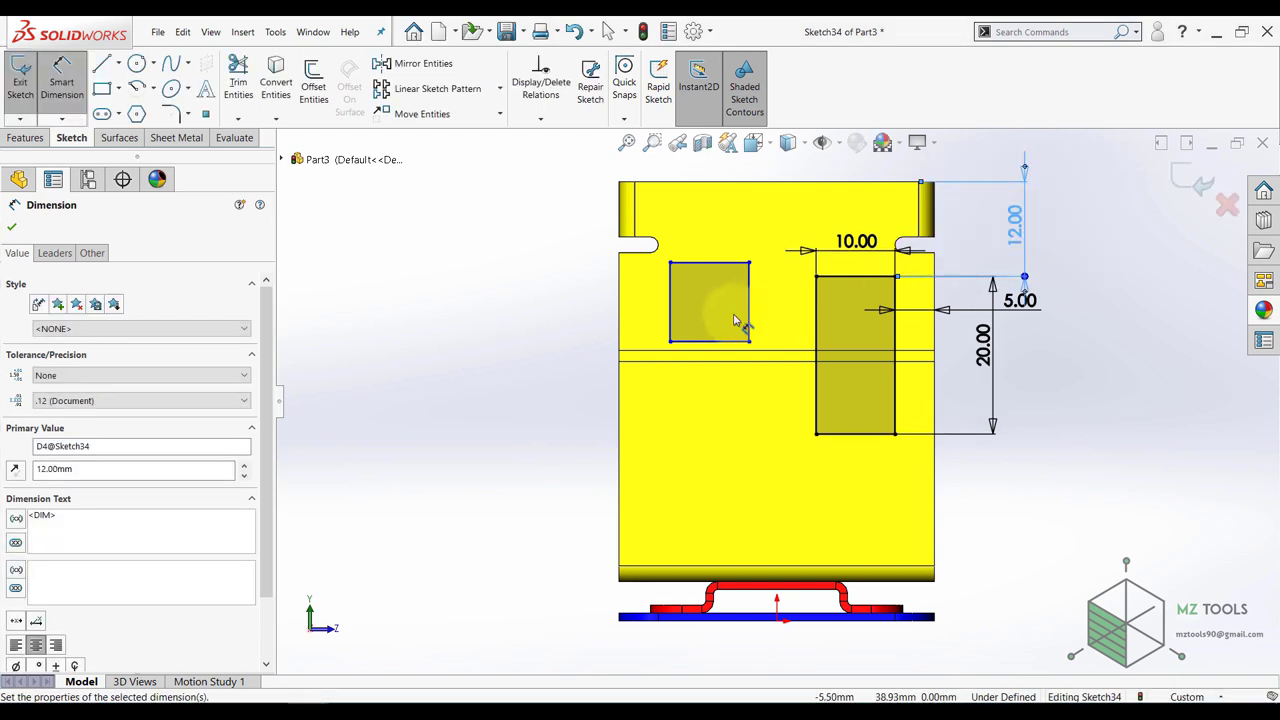
- Make the small rectangle's upper line collinear with the tall rectangle's upper line
key(Escape)
click(716, 263)
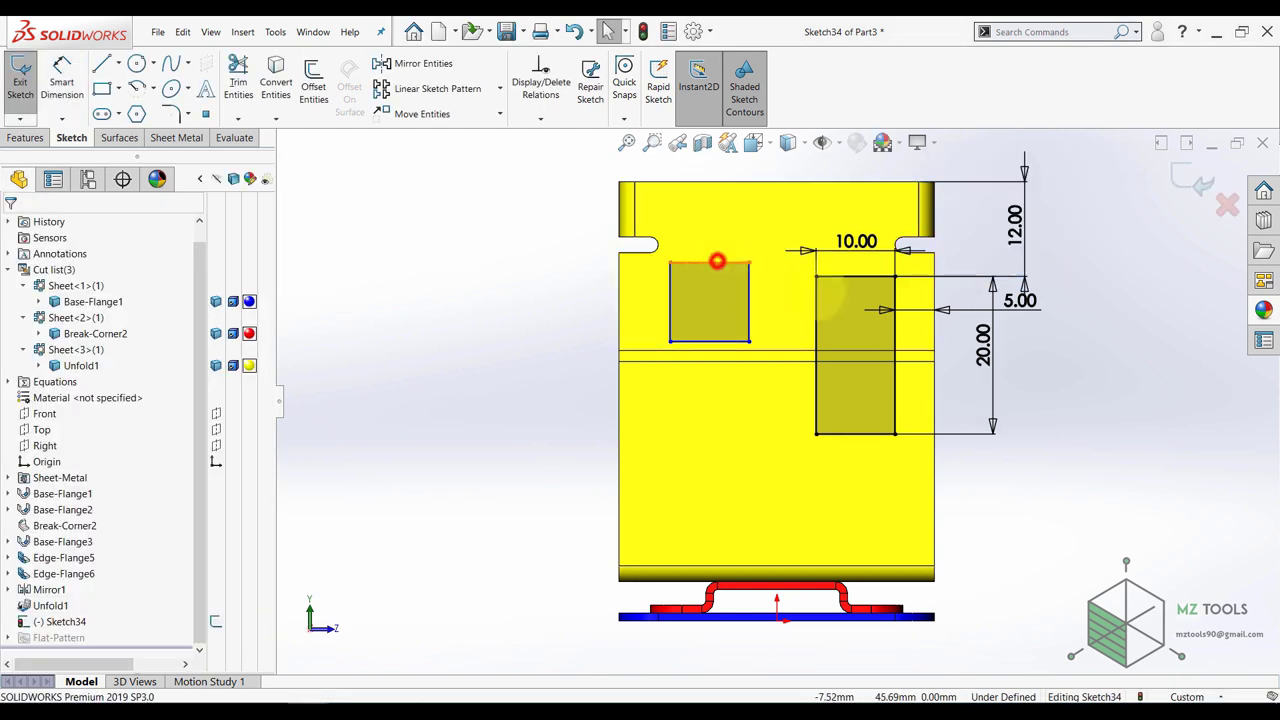
ctrl+click(843, 276)
click(922, 218)
click(395, 336)
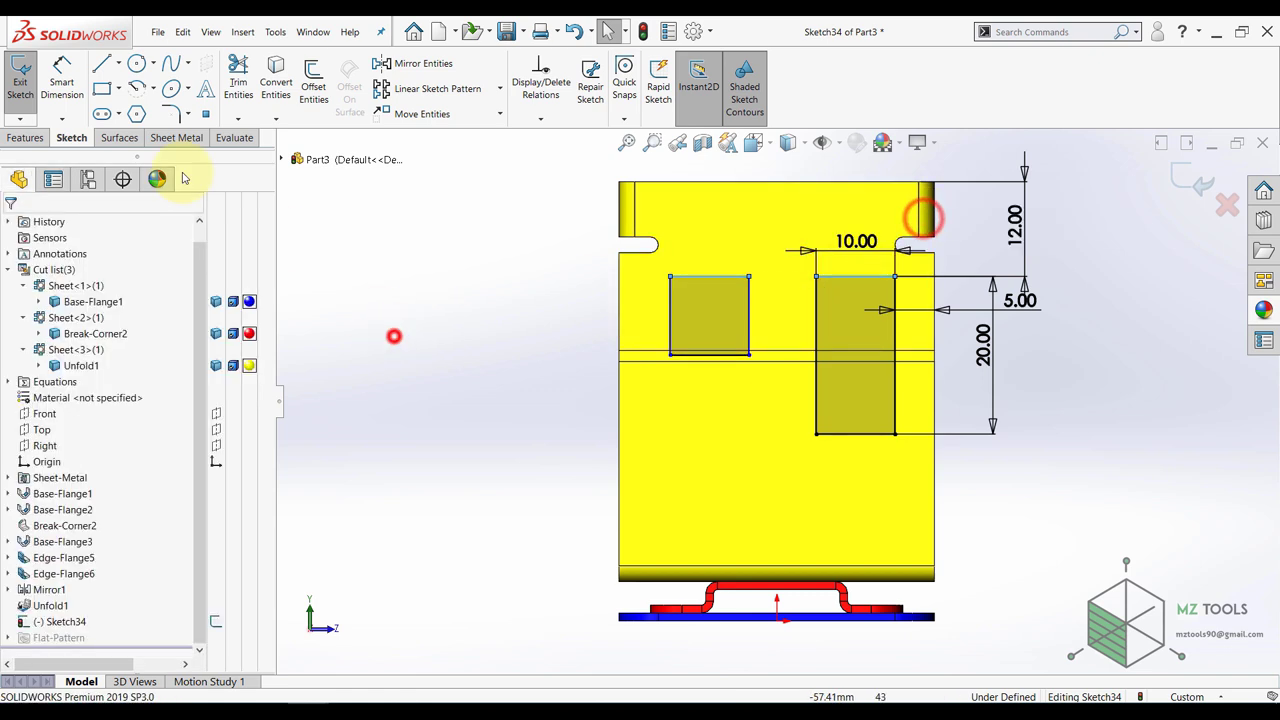
- Dimension the small rectangle's outer side 5 mm from the plate's nearest side edge
click(65, 73)
click(669, 300)
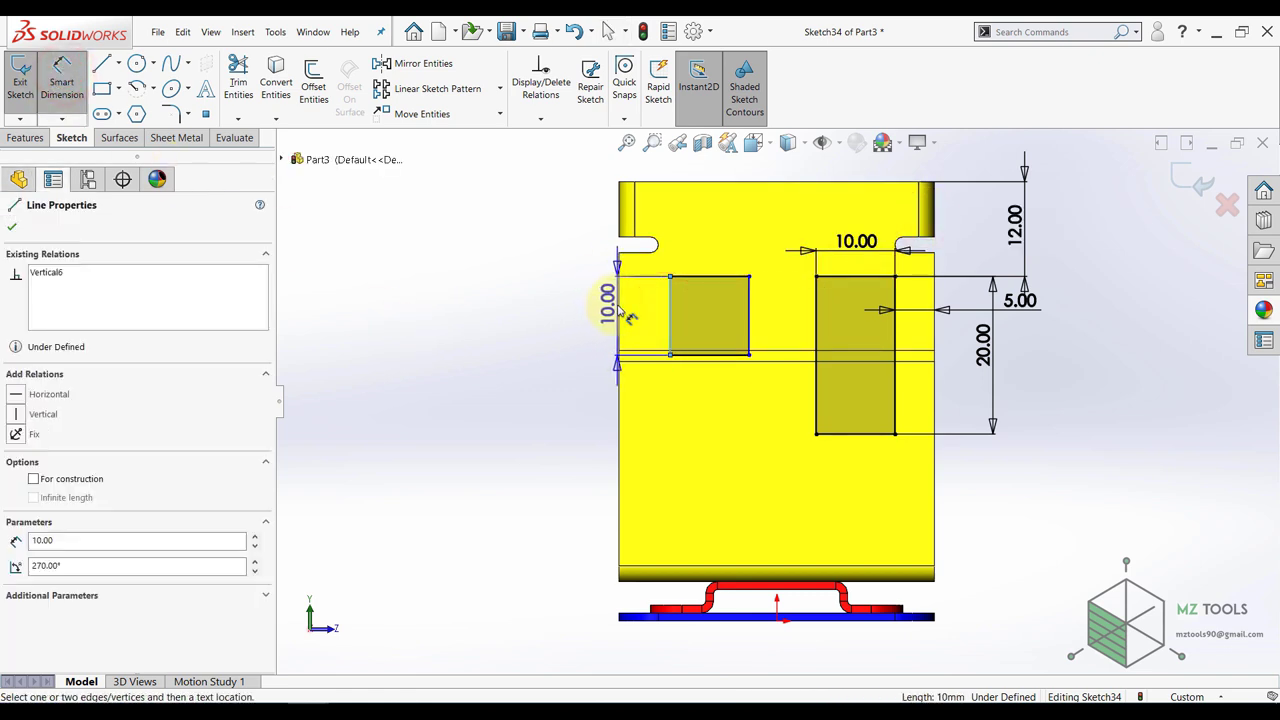
click(619, 310)
click(512, 320)
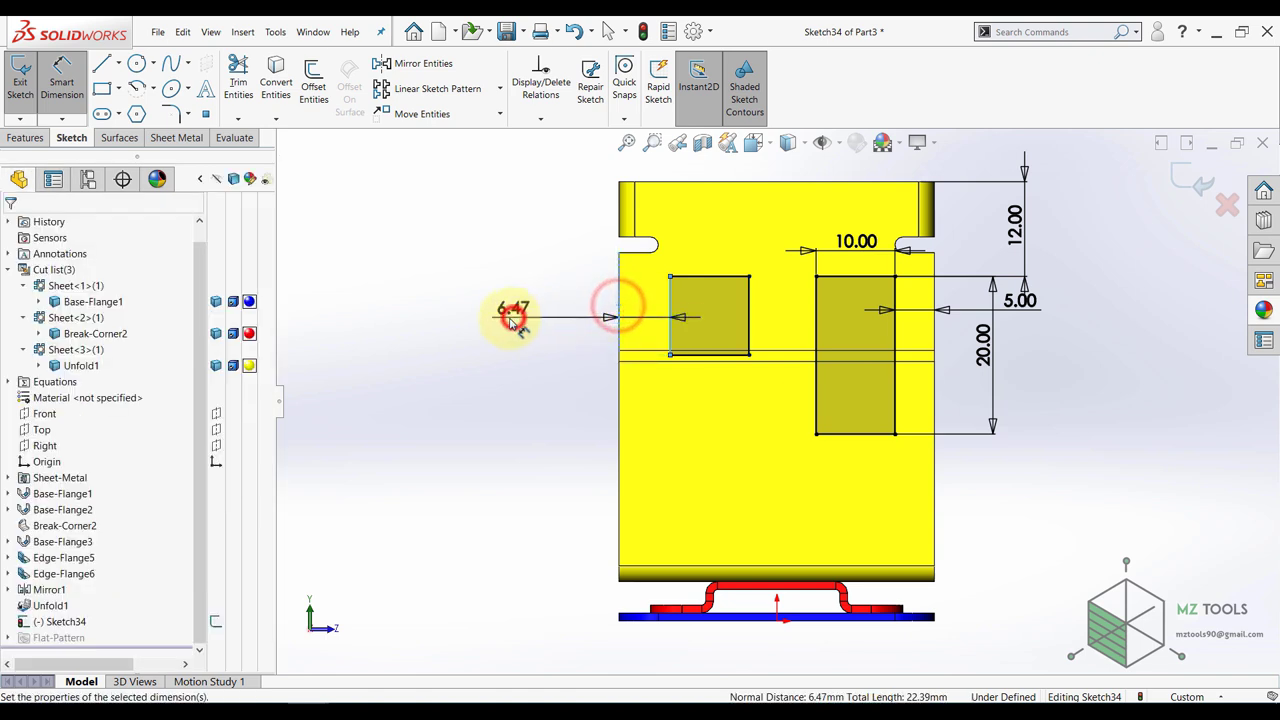
text(5)
key(Return)
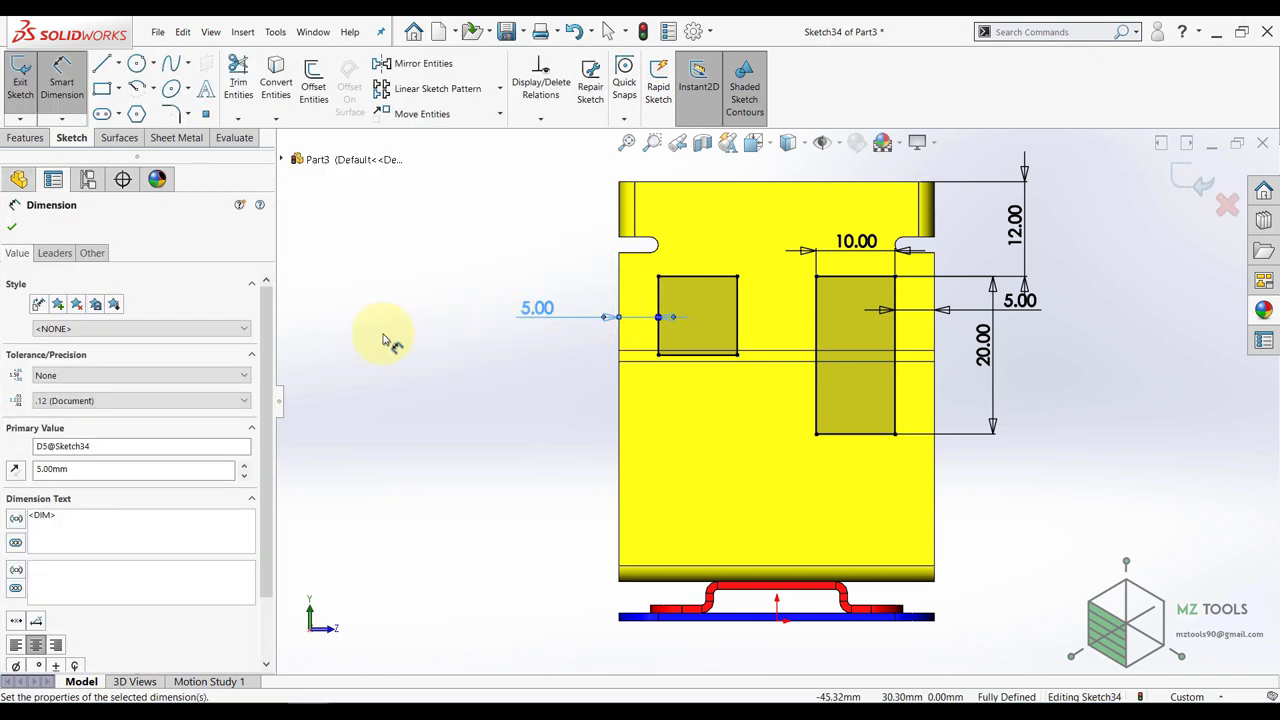
key(Escape)
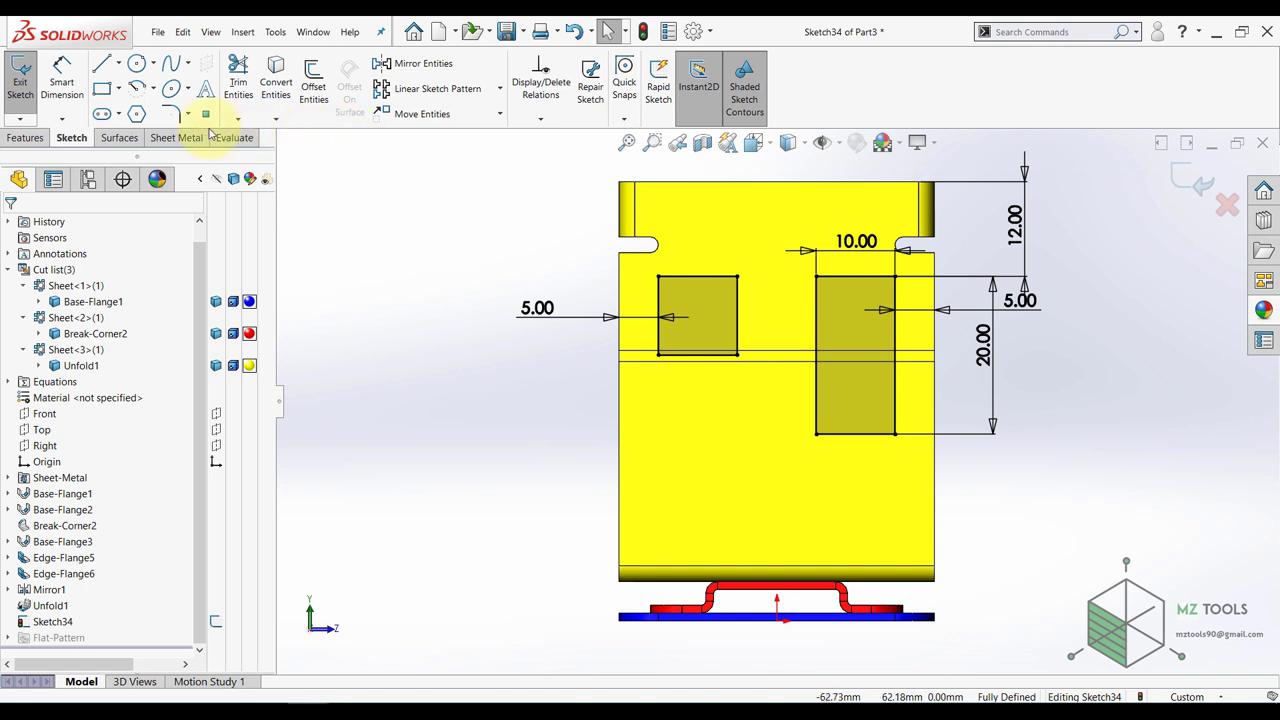
- Start a sketch fillet on the small rectangle's four corners, allowing its equal-length relations to be deleted
click(170, 115)
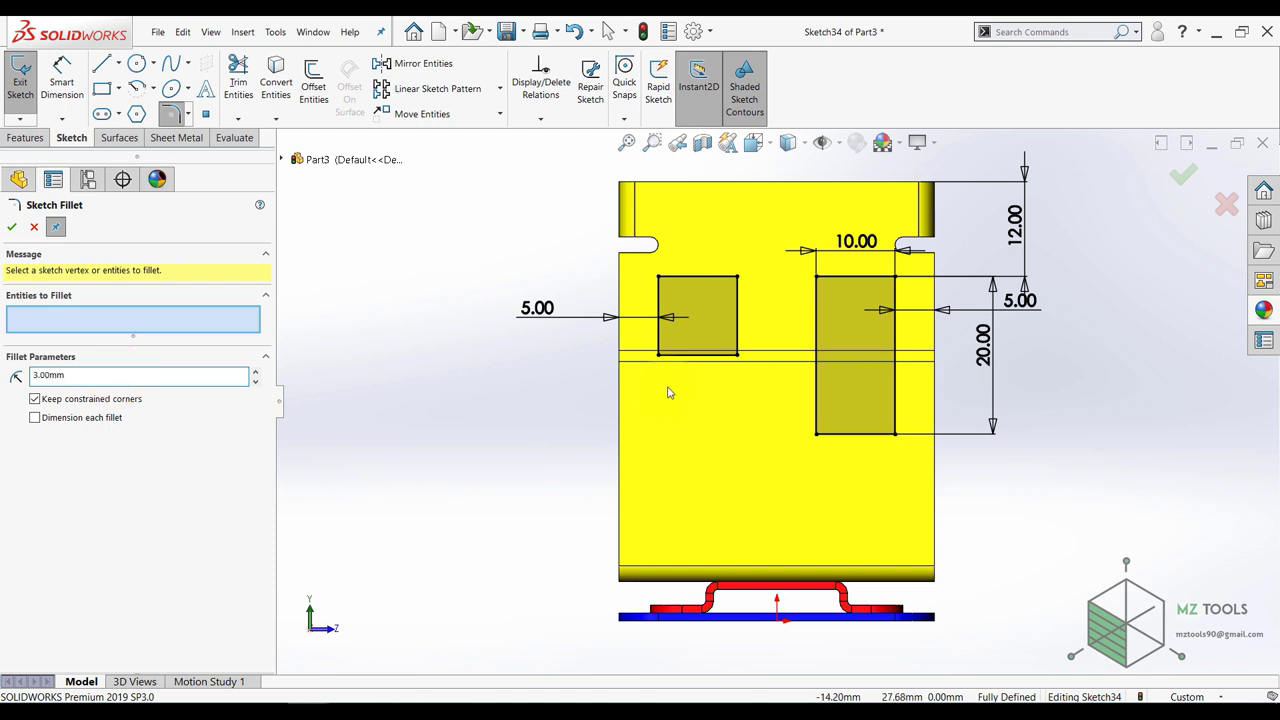
click(658, 280)
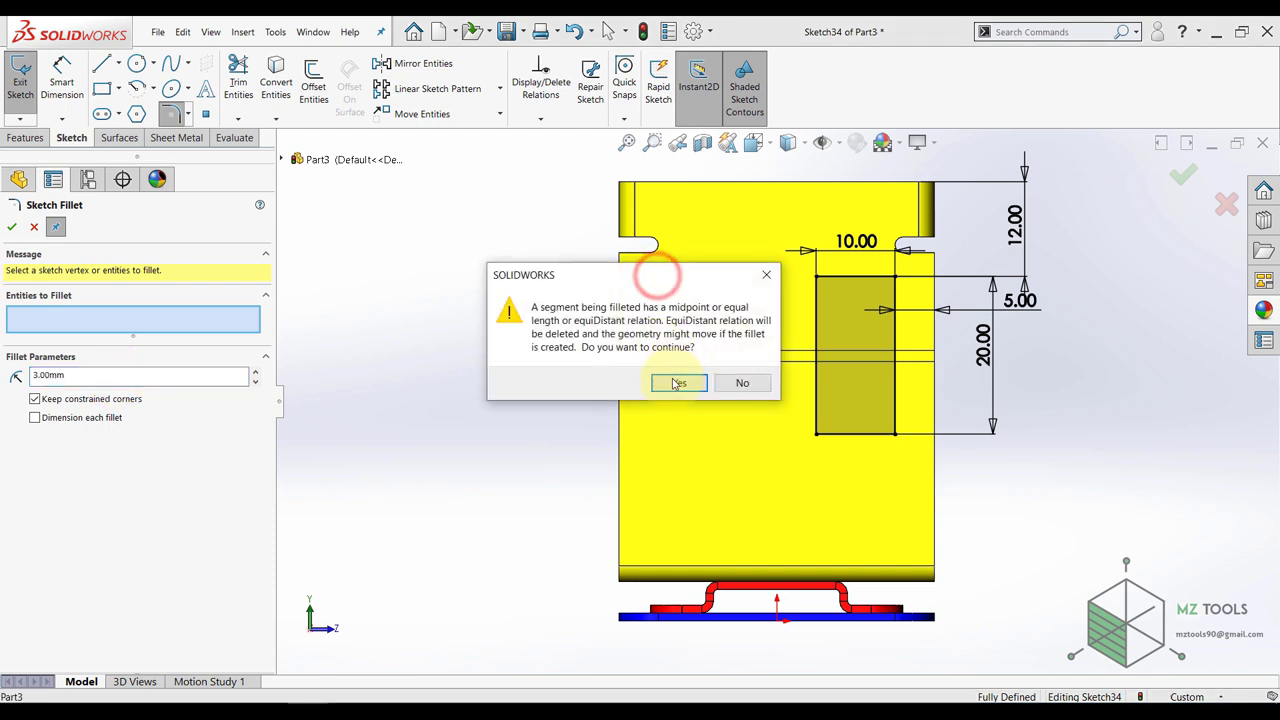
click(670, 380)
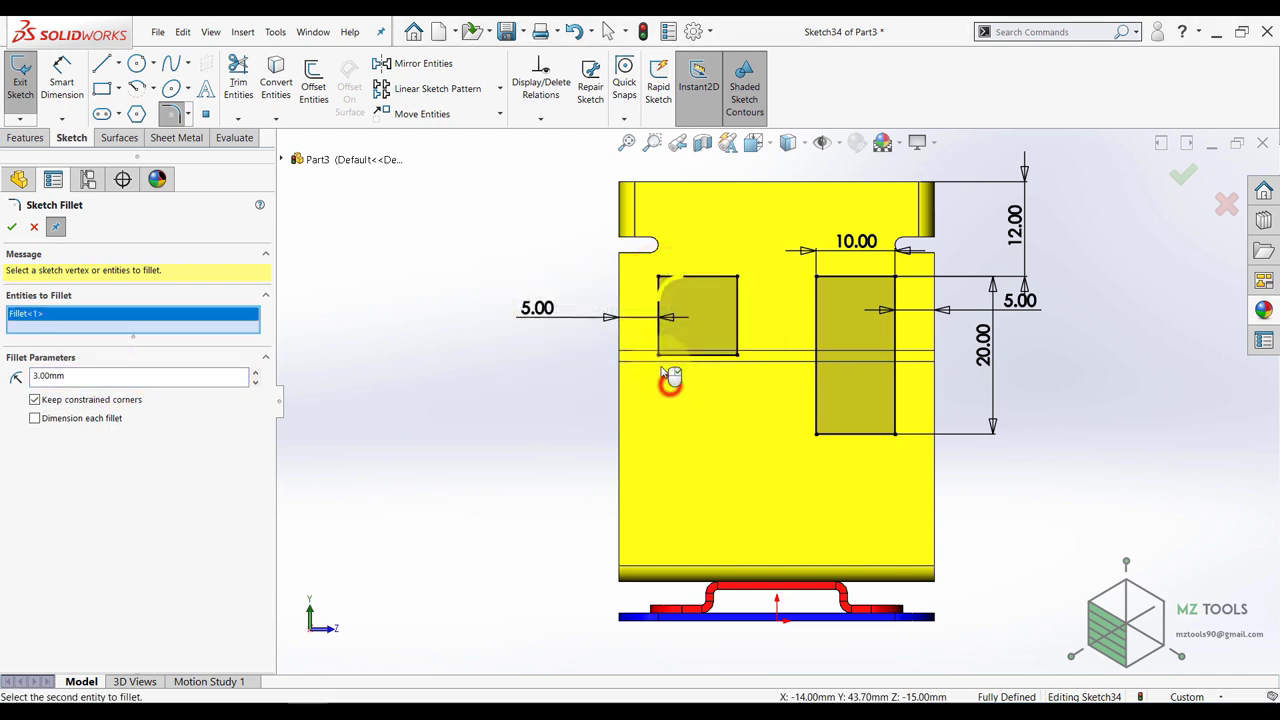
click(738, 354)
click(689, 379)
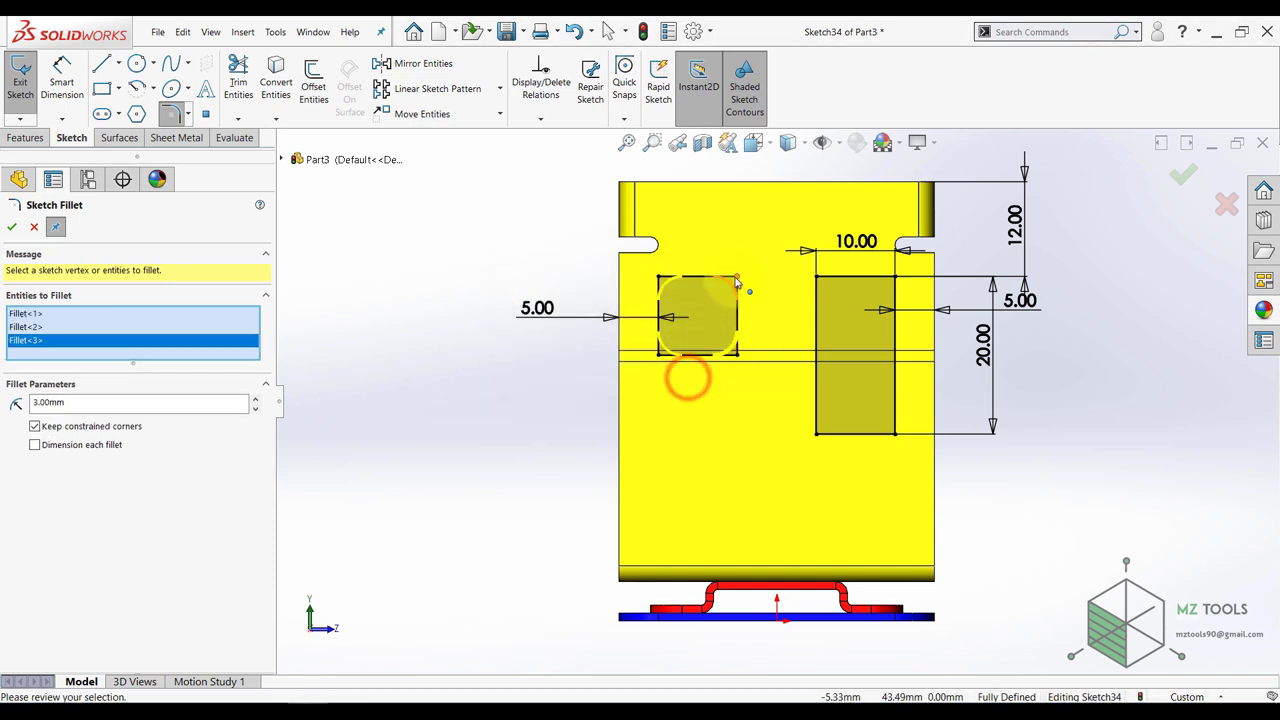
click(736, 277)
click(679, 381)
click(679, 383)
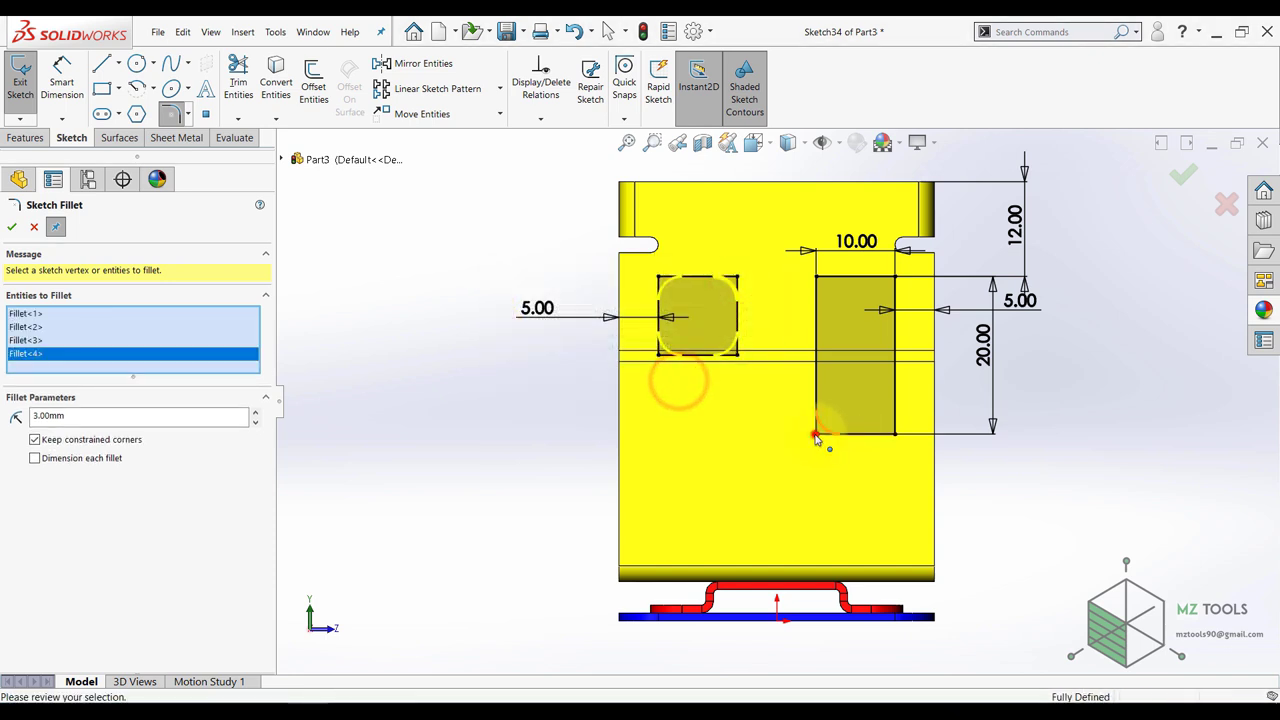
- Add the tall rectangle's four corners to the sketch fillet and round all selected corners with a 2 mm radius
click(816, 433)
click(895, 433)
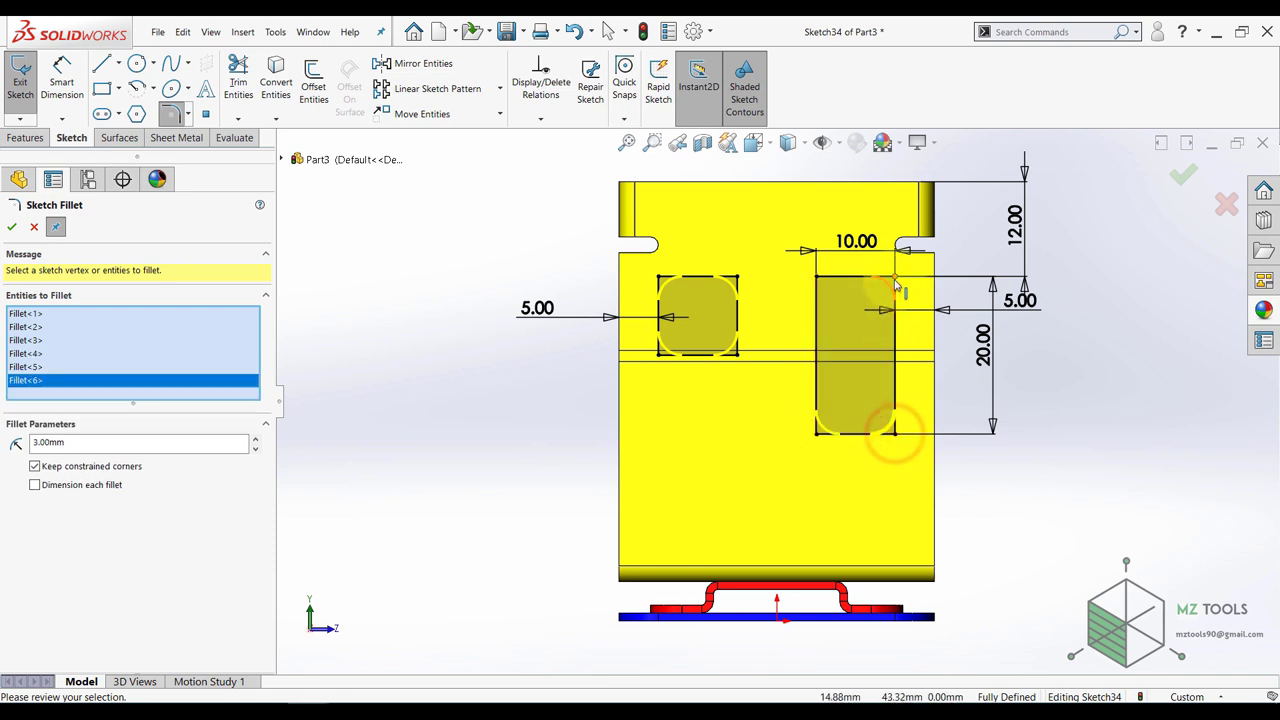
click(895, 277)
click(680, 381)
click(823, 279)
click(820, 277)
click(829, 276)
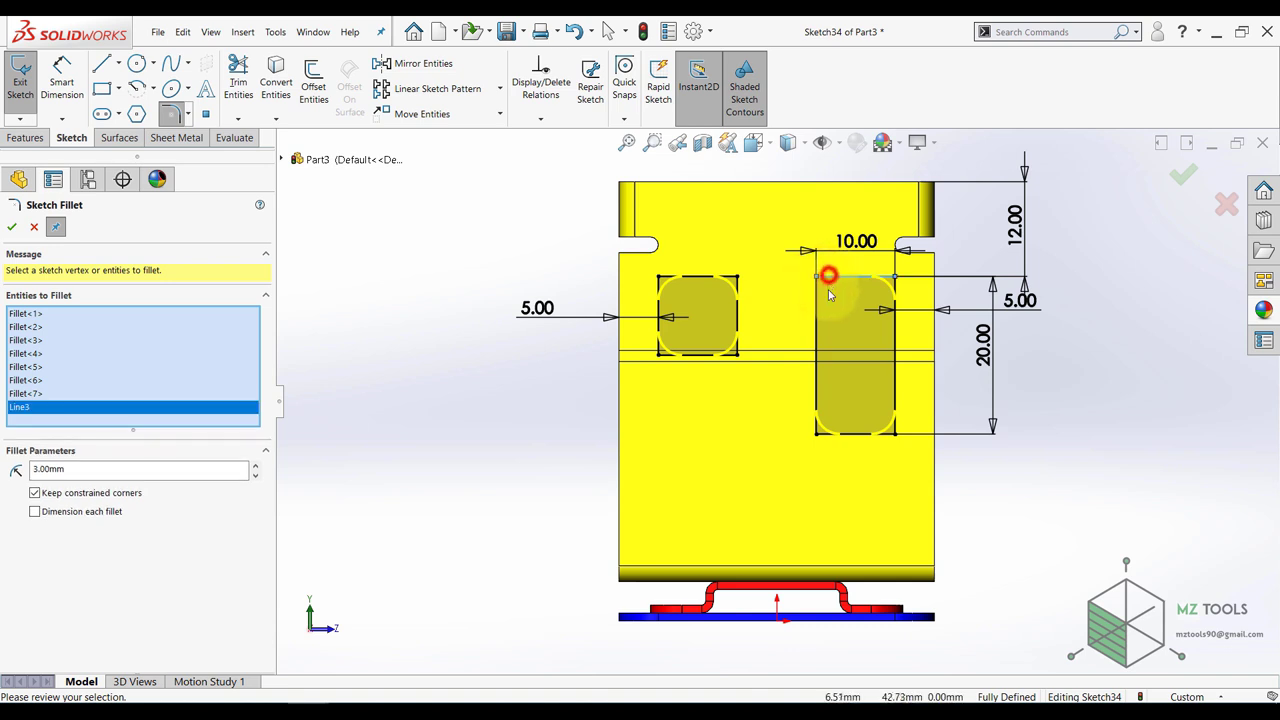
click(818, 298)
click(683, 378)
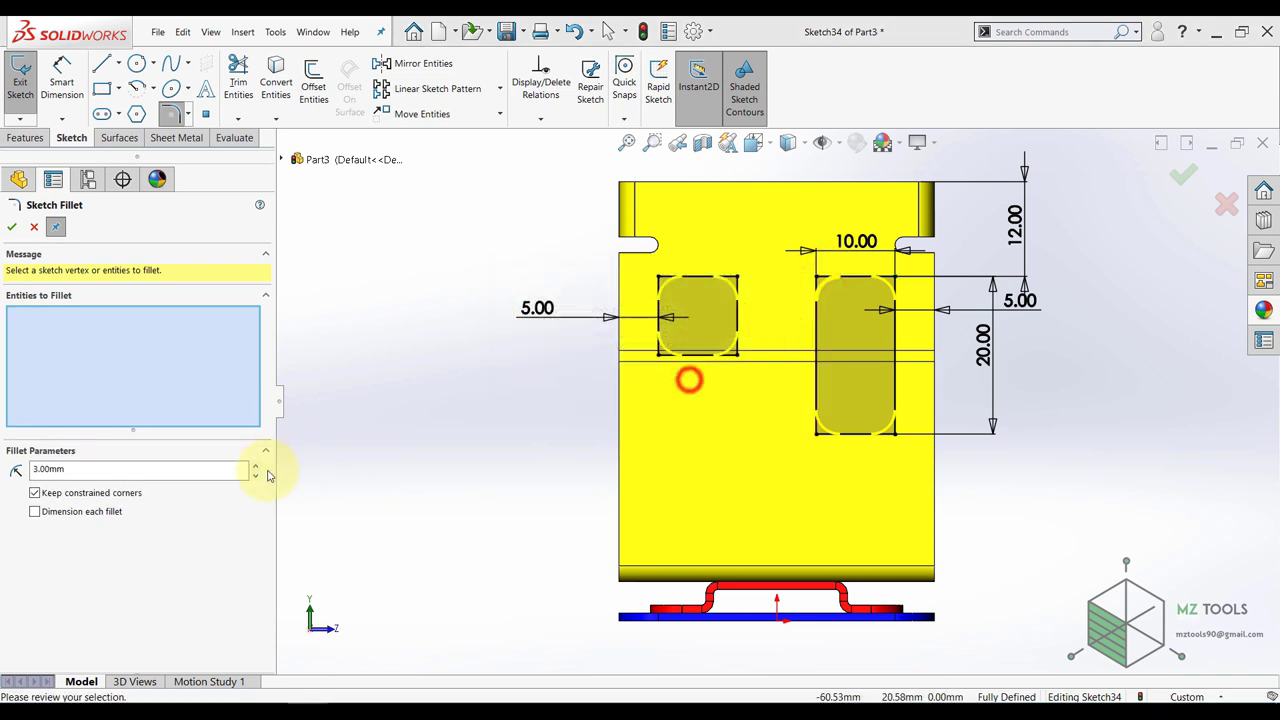
click(220, 467)
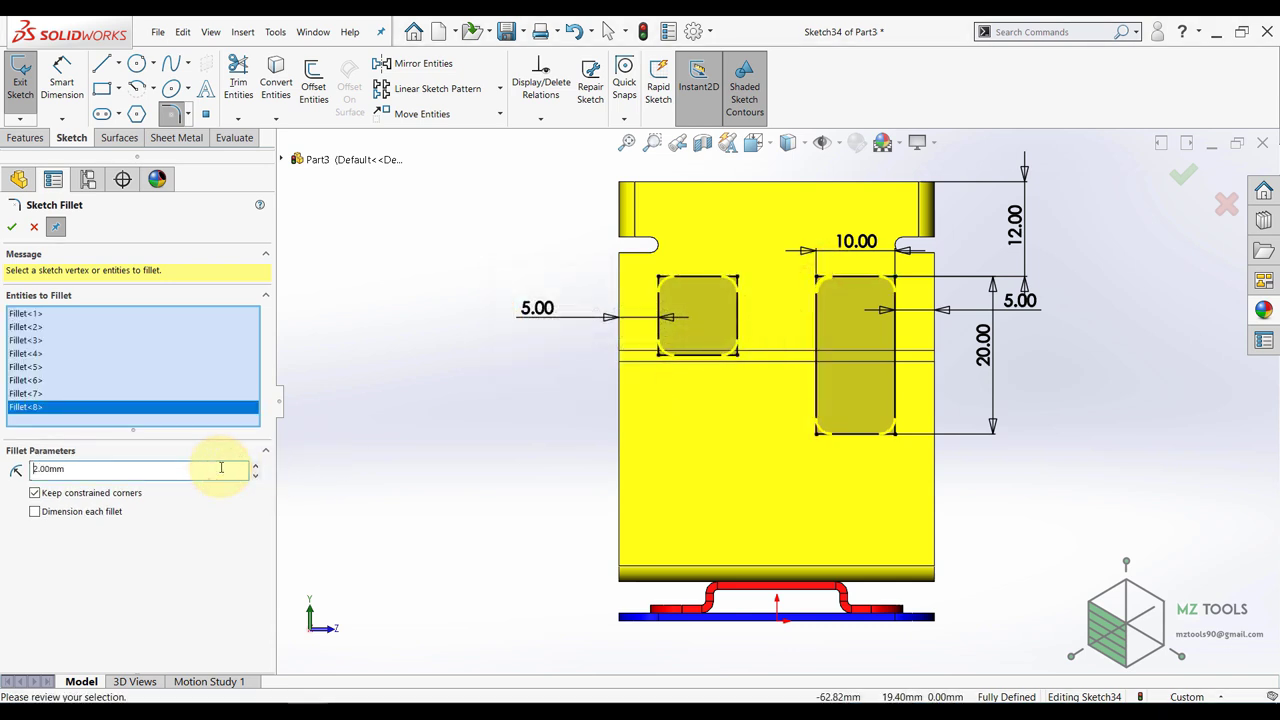
click(9, 230)
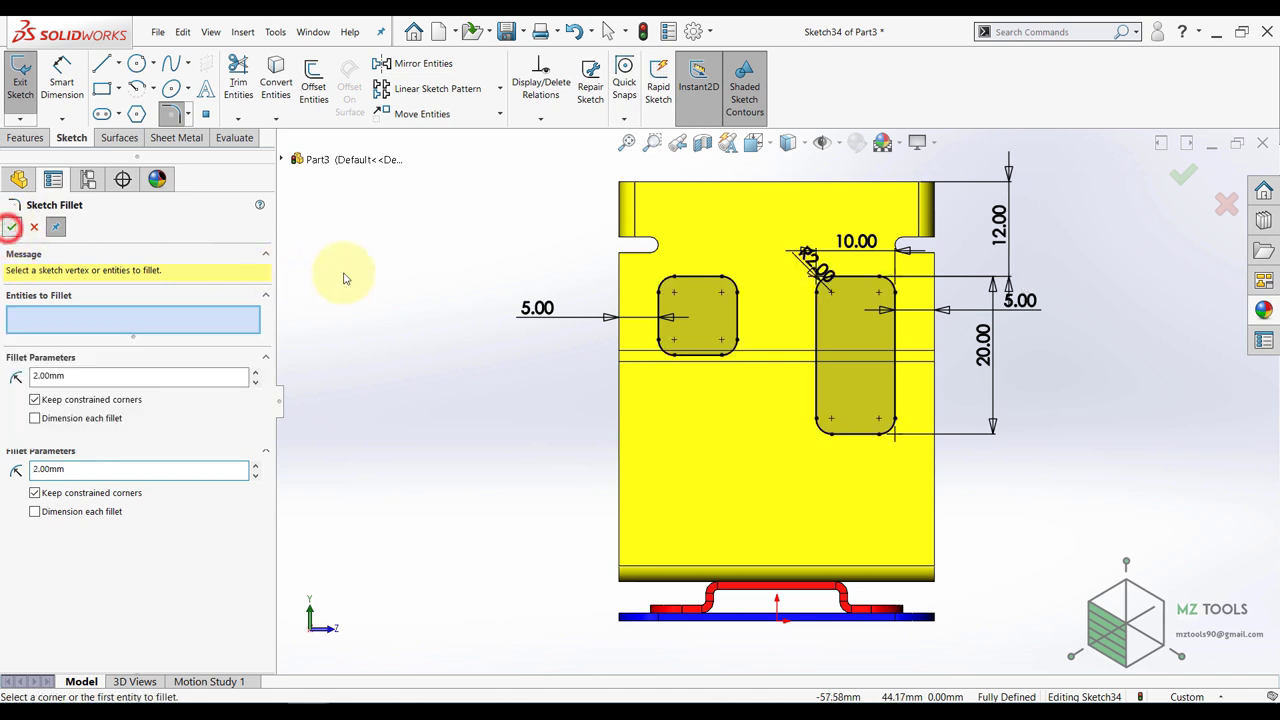
scroll(386, 283, up, 2)
click(11, 229)
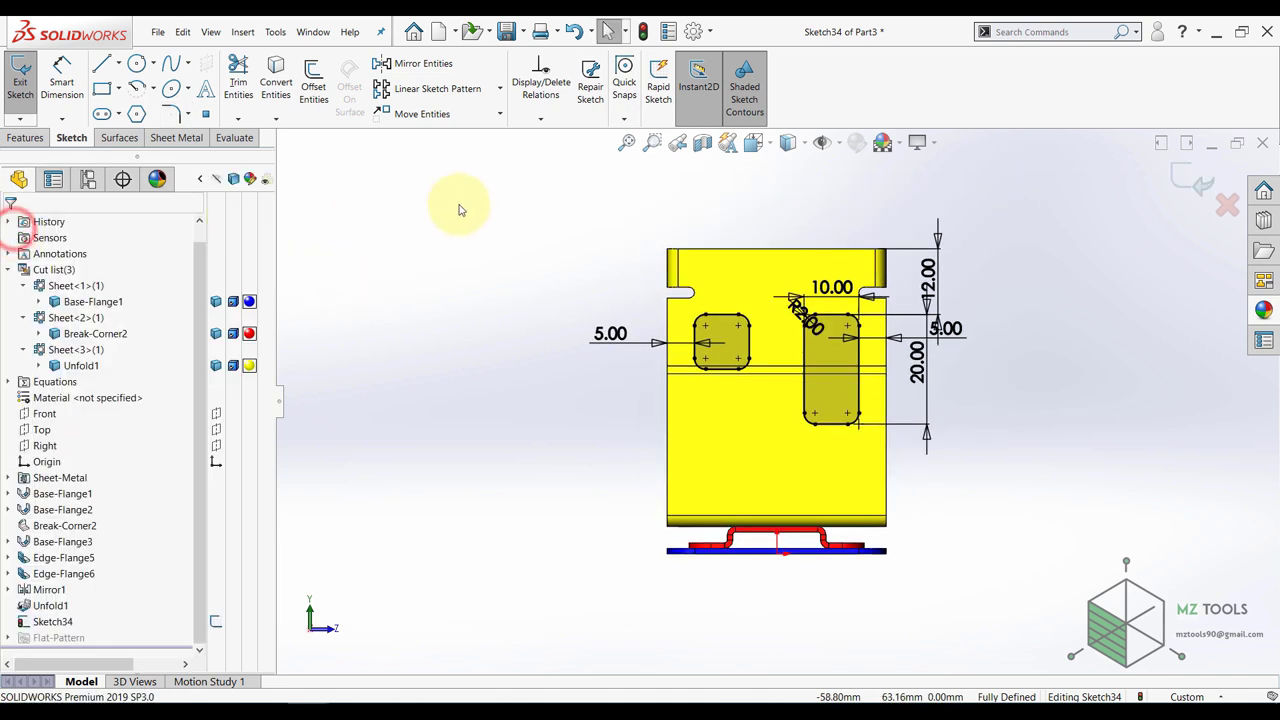
- Finish the sketch and cut both rounded windows through the yellow plate, with the blind depth linked to the sheet thickness
click(1190, 188)
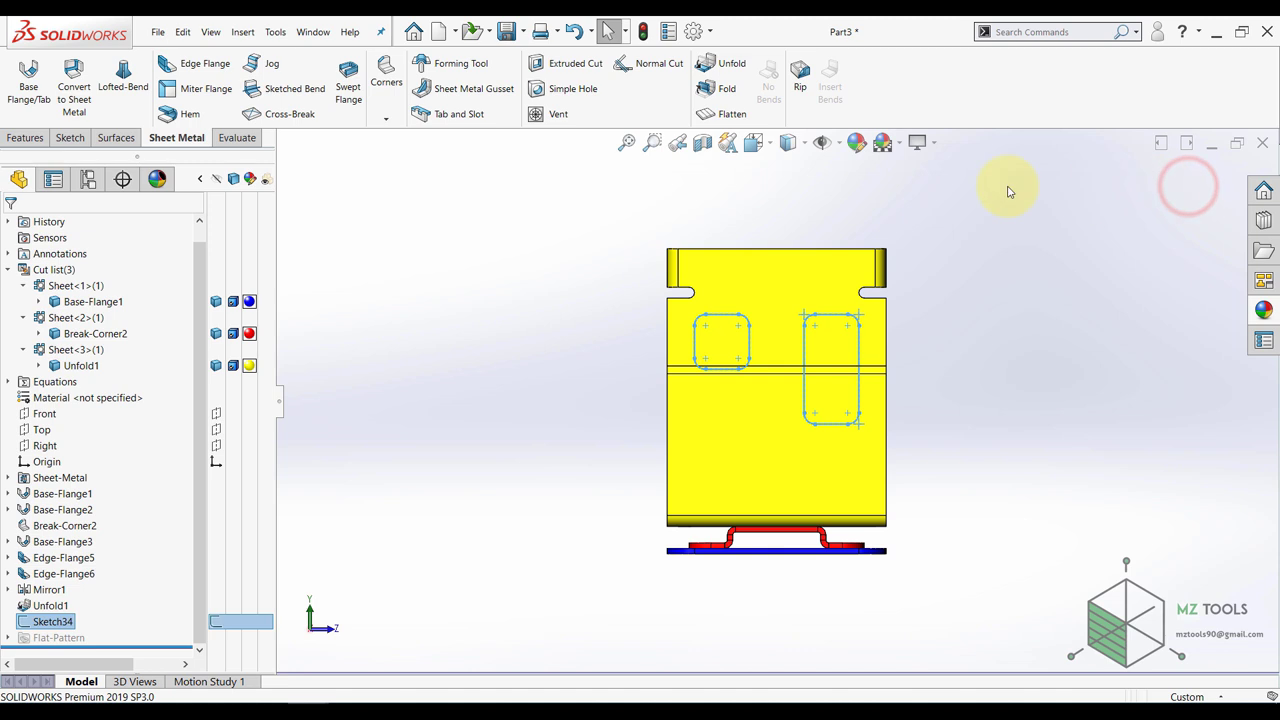
click(558, 70)
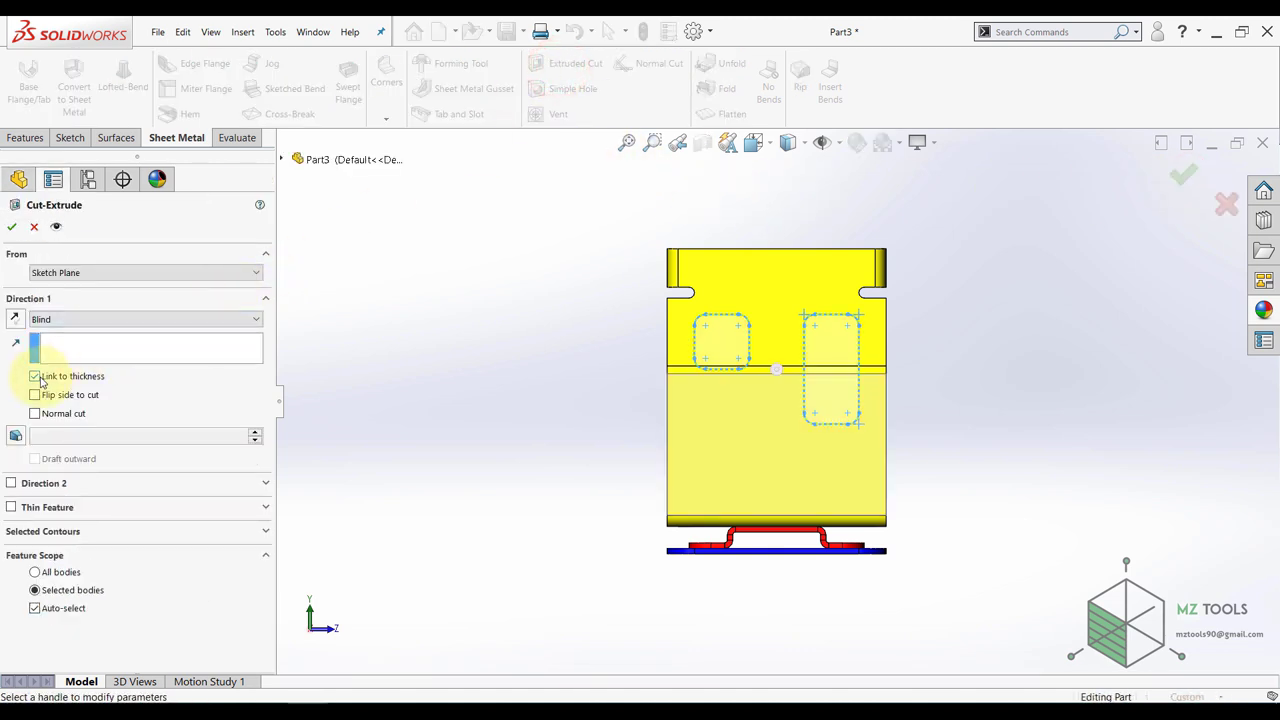
click(12, 230)
middle_drag(480, 306, 483, 303)
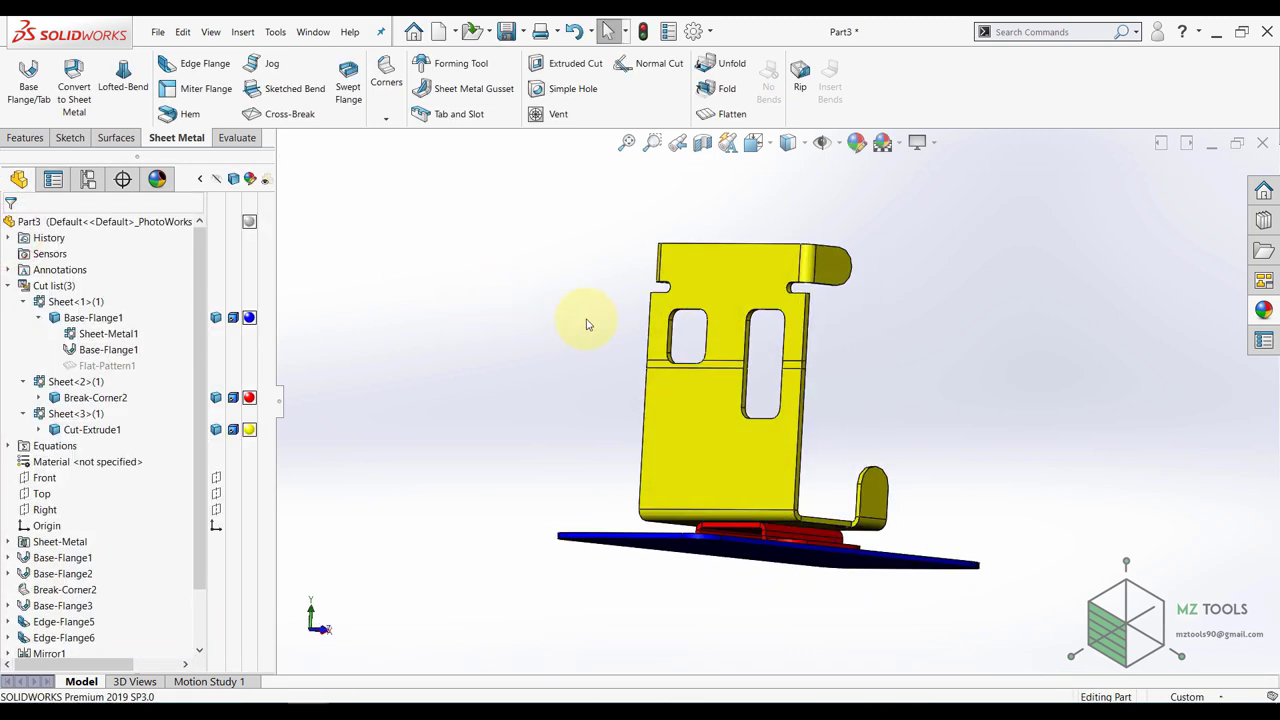
- Fold the yellow body's unfolded bend between the two plate sections, keeping the lower section's face fixed
click(716, 92)
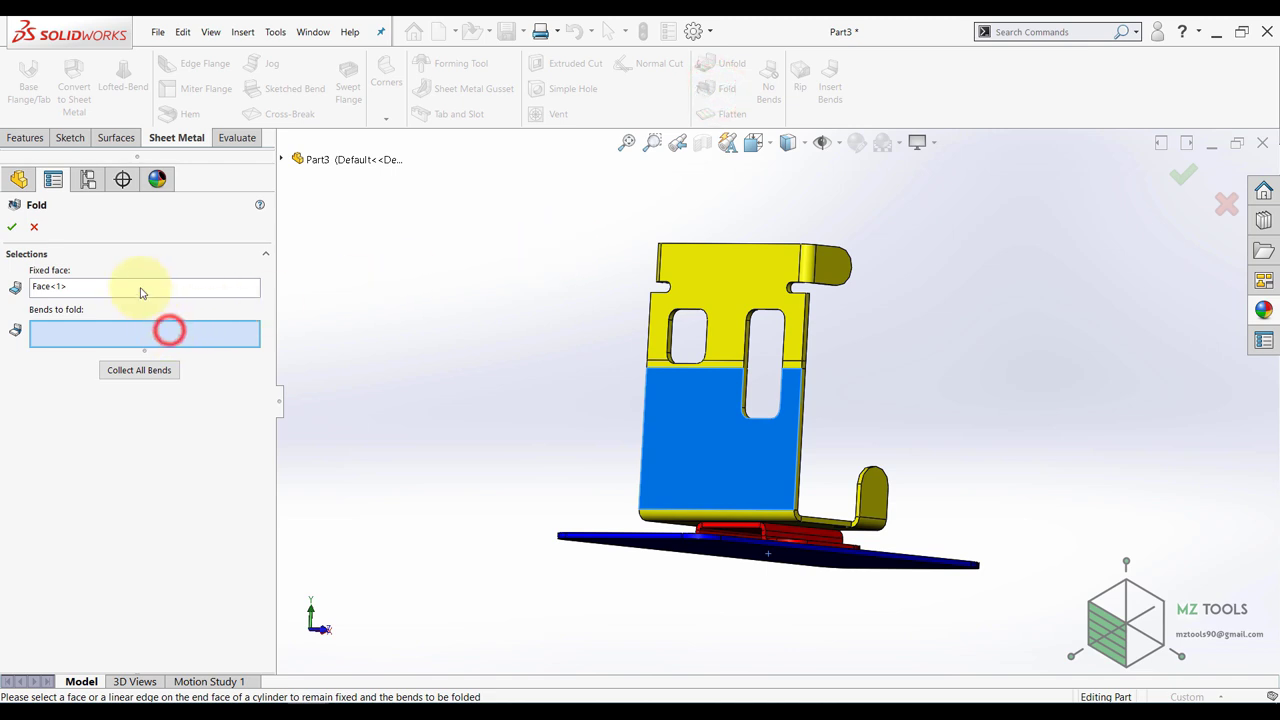
click(727, 366)
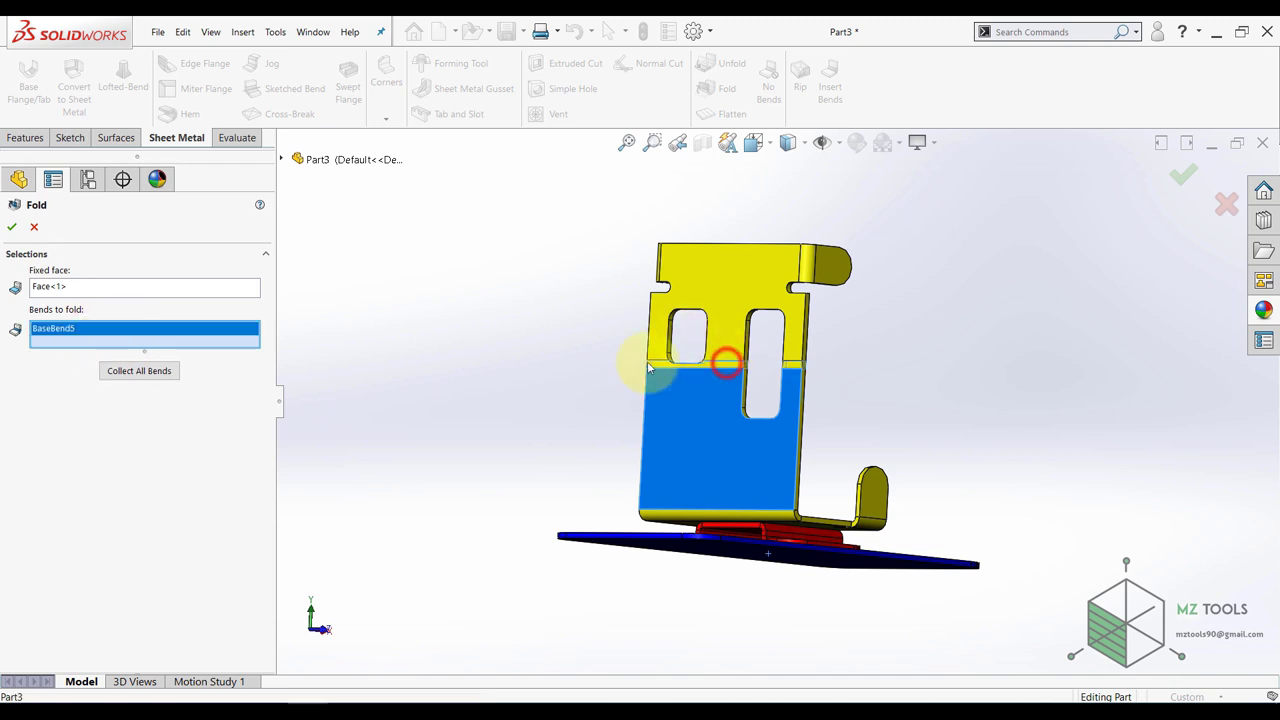
click(12, 229)
click(485, 311)
- Start a sketch on the thin side face of the yellow body's sloped upper section and view it straight on
scroll(623, 289, up, 3)
middle_drag(623, 289, 734, 408)
scroll(734, 408, down, 3)
scroll(740, 402, up, 1)
scroll(853, 429, down, 8)
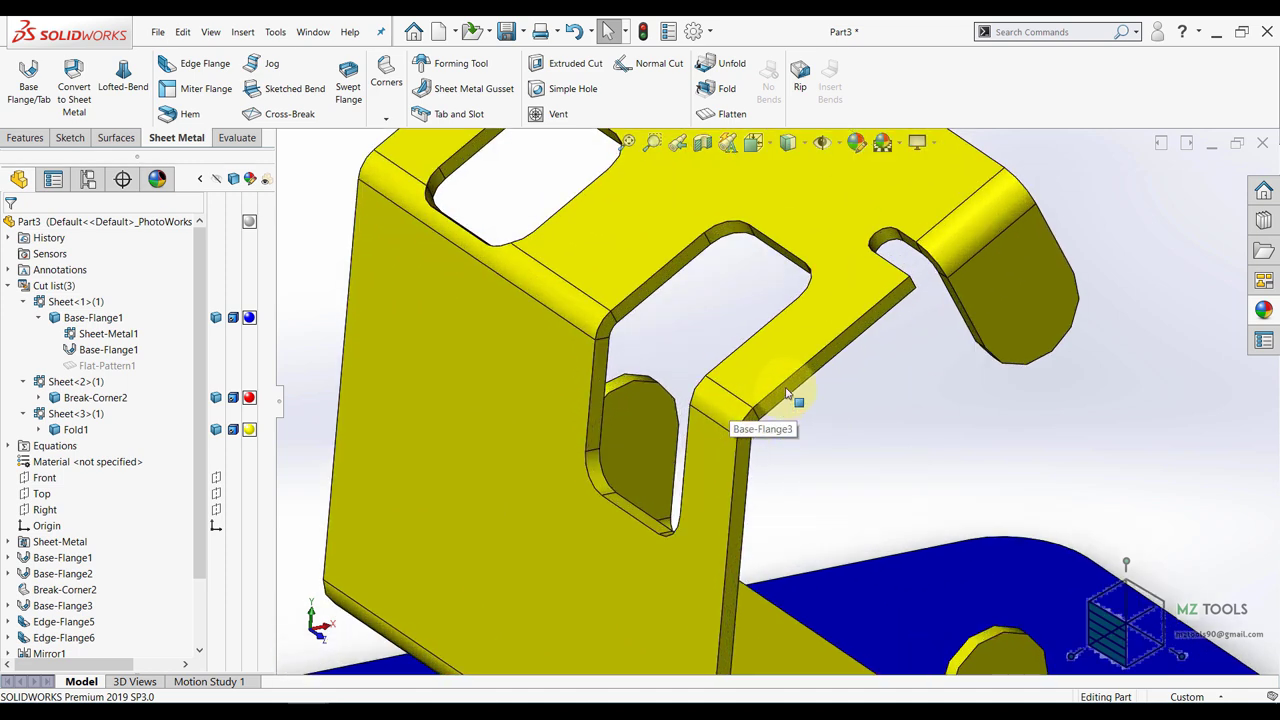
click(803, 377)
click(865, 342)
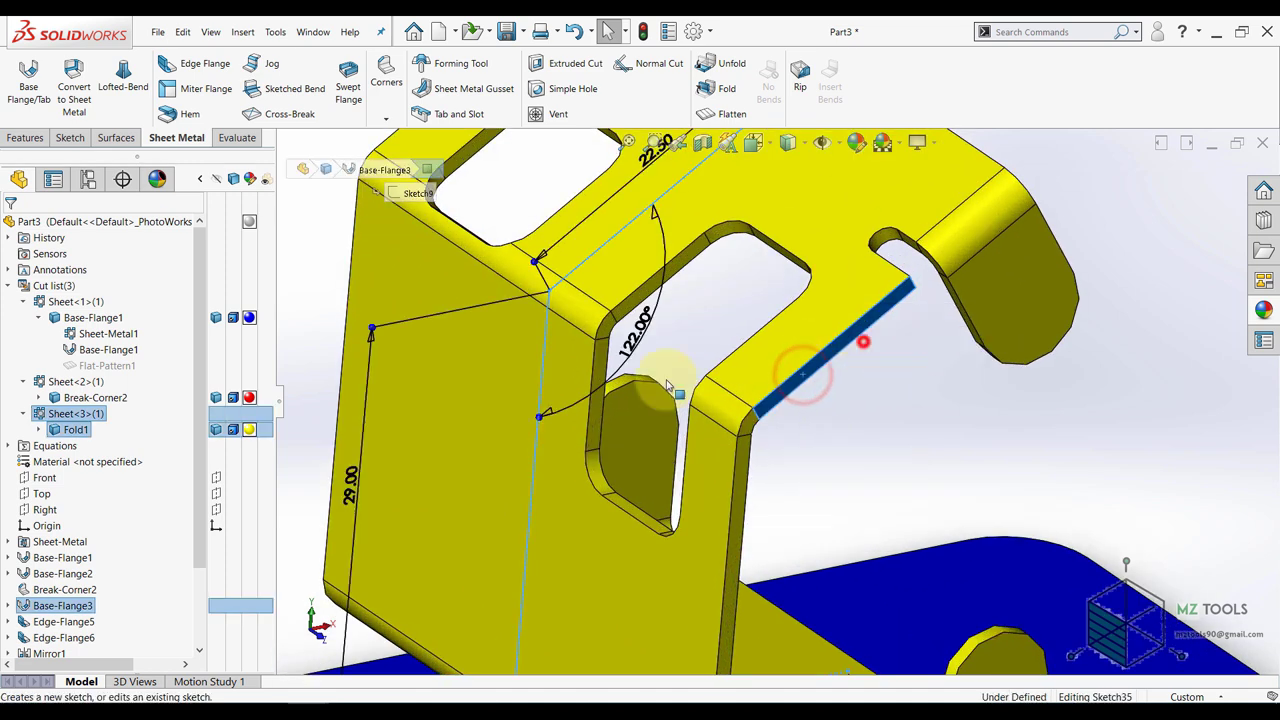
scroll(58, 490, down, 3)
click(66, 639)
click(95, 620)
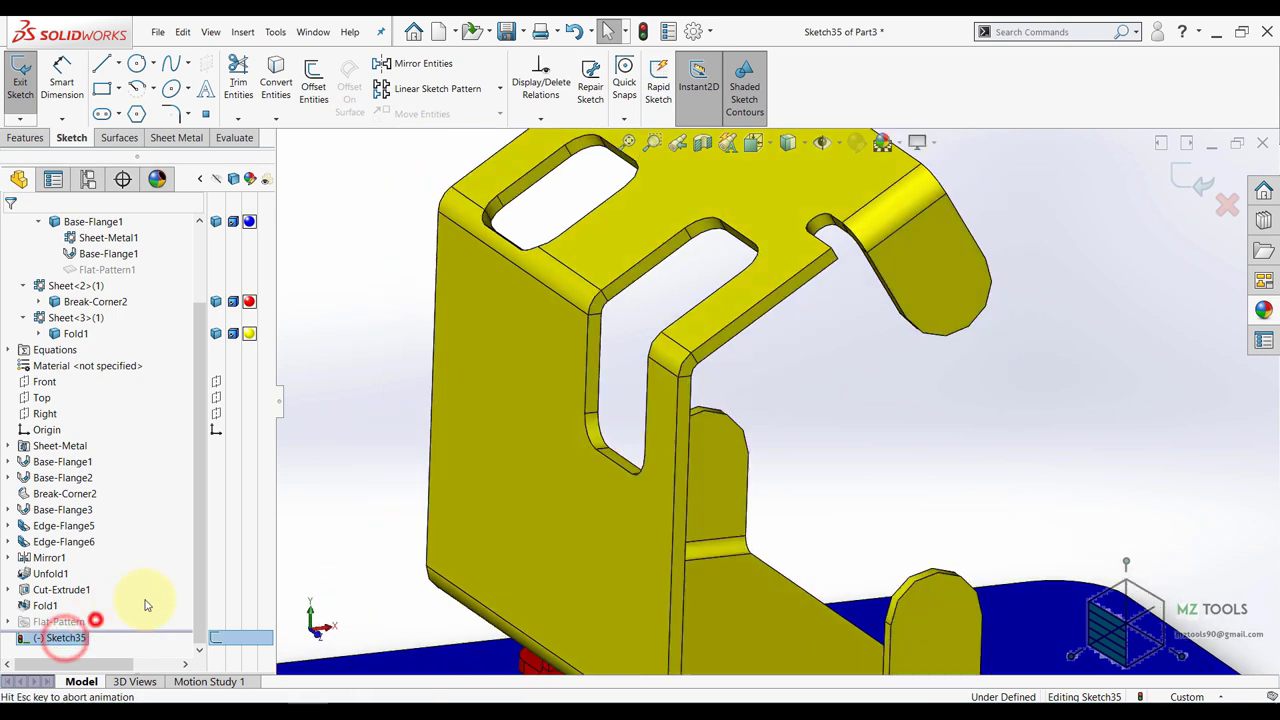
- Sketch three connected lines inside the yellow profile: a horizontal base line, a vertical line about 21 mm long, and a slanted upper line
click(106, 65)
scroll(735, 435, down, 4)
scroll(820, 618, up, 2)
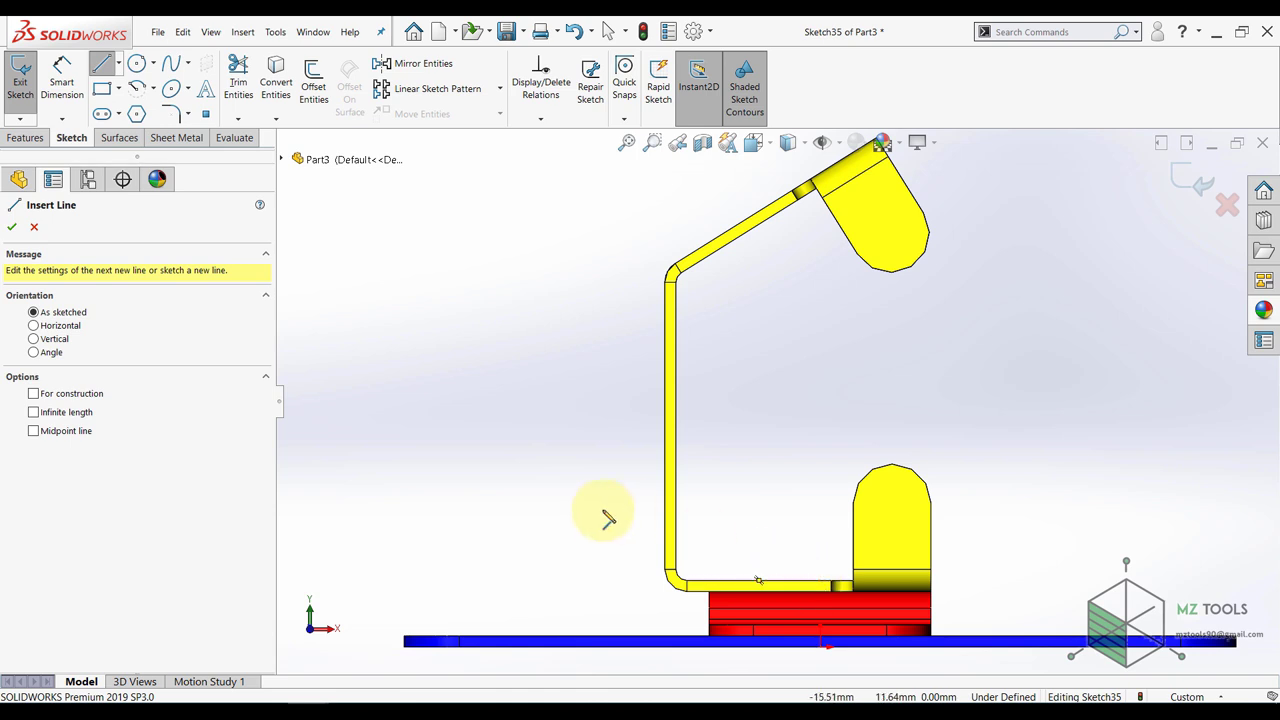
click(809, 580)
click(709, 580)
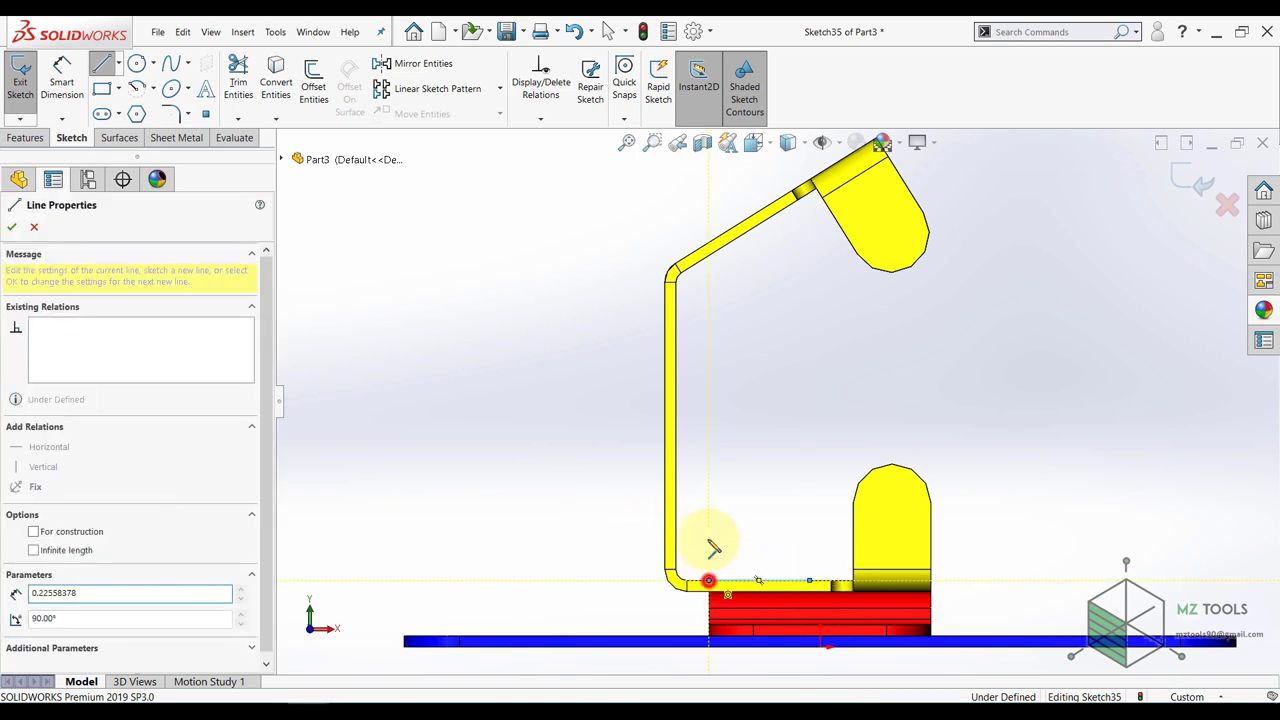
click(709, 344)
scroll(710, 344, up, 3)
click(880, 265)
key(Escape)
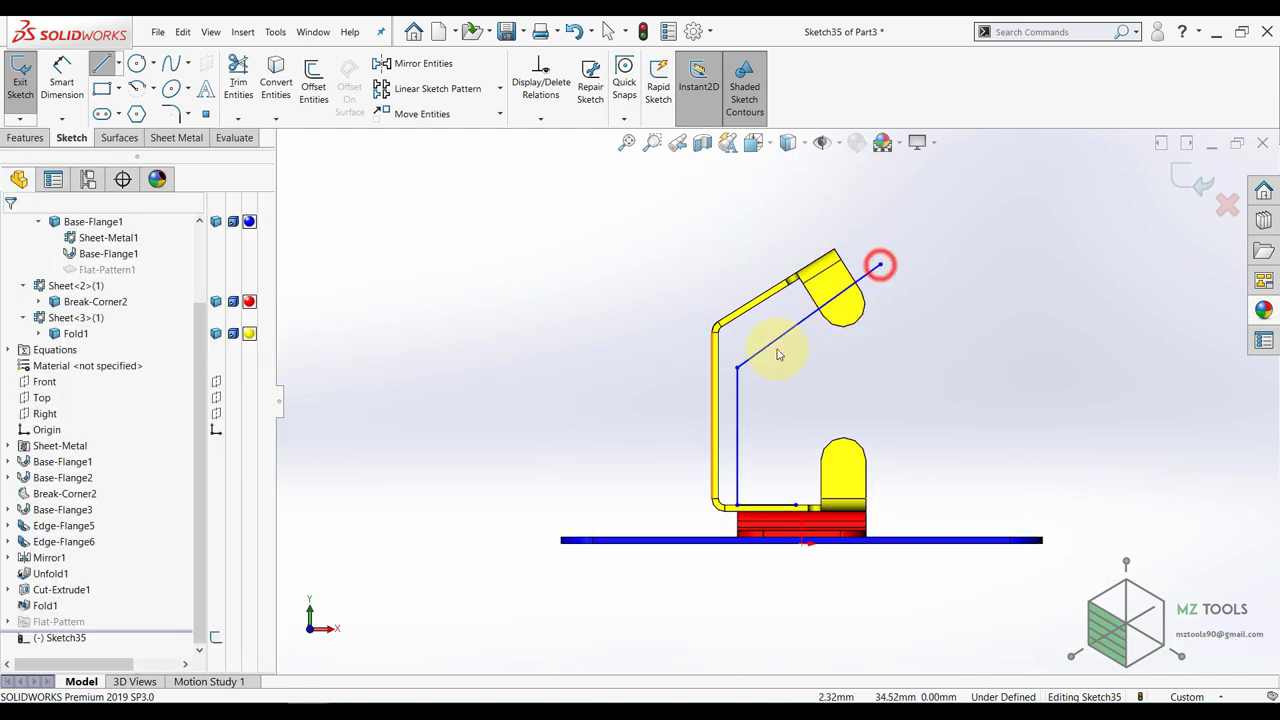
- Make the sketched vertical line collinear with the inner edge of the yellow body's vertical wall
scroll(742, 414, down, 3)
click(735, 451)
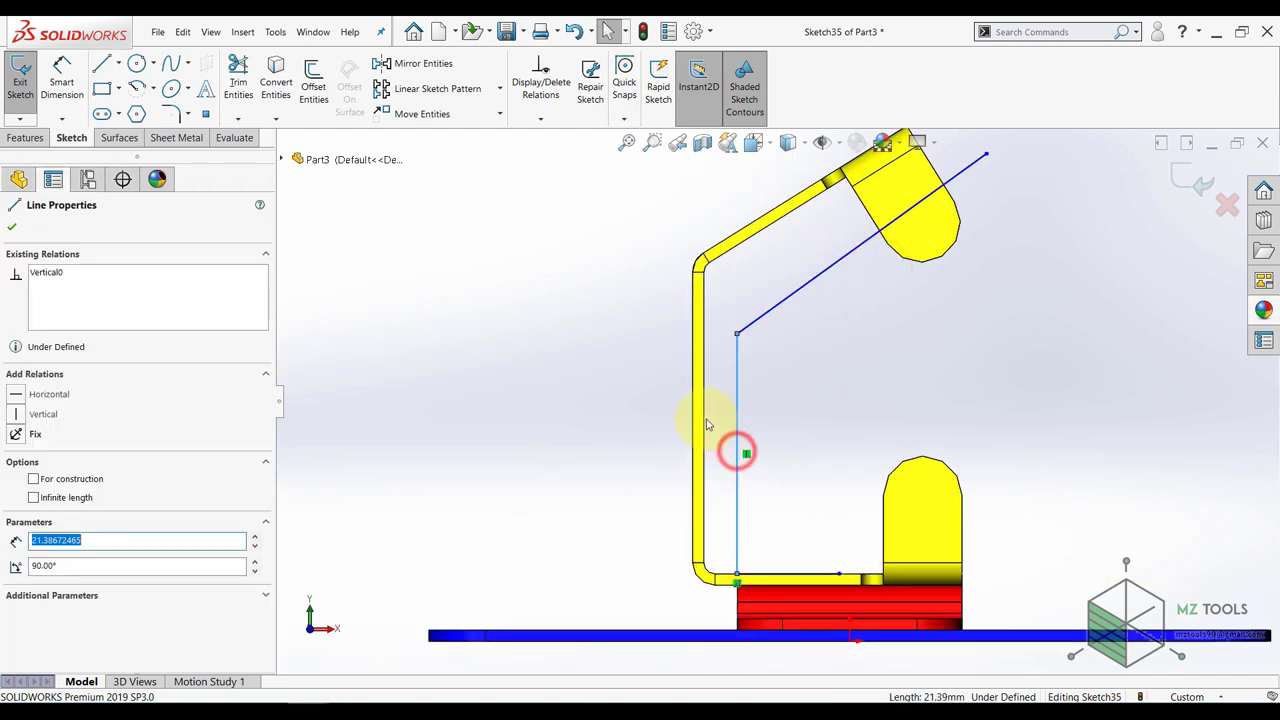
ctrl+click(704, 418)
click(743, 356)
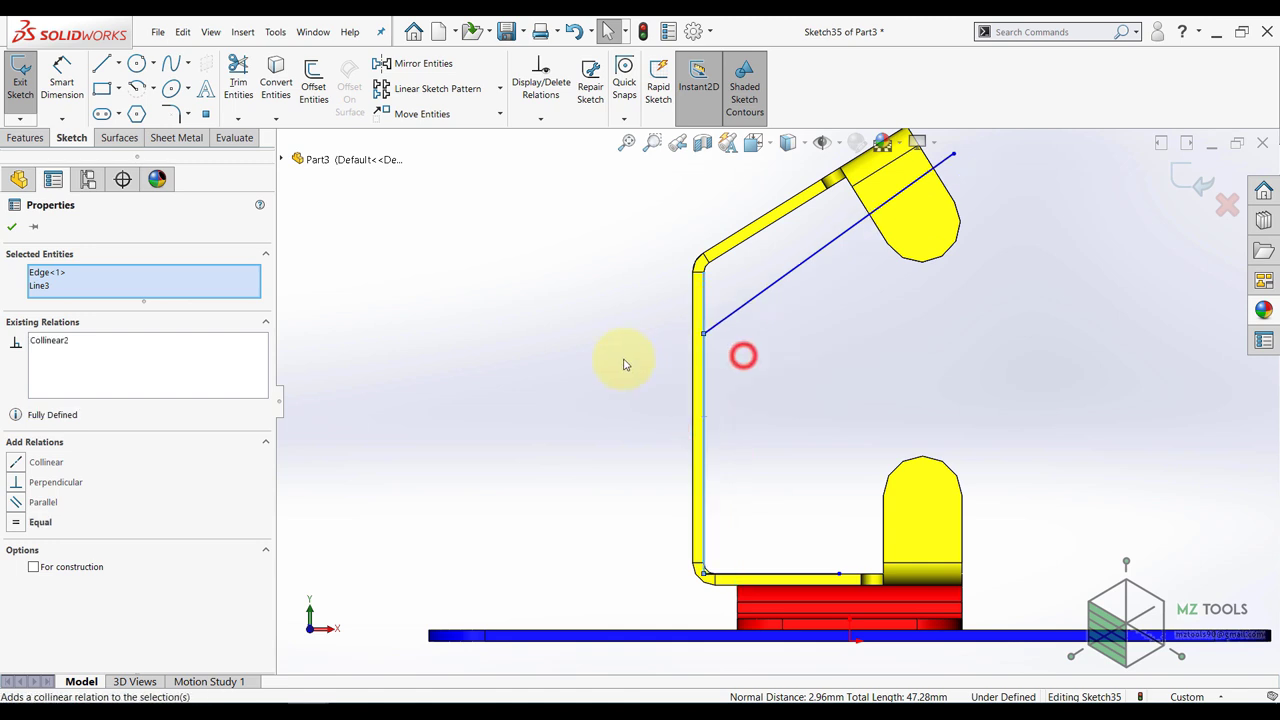
click(619, 352)
- Make the slanted sketch line collinear with the inner edge of the yellow body's sloped upper section
click(738, 309)
ctrl+click(737, 246)
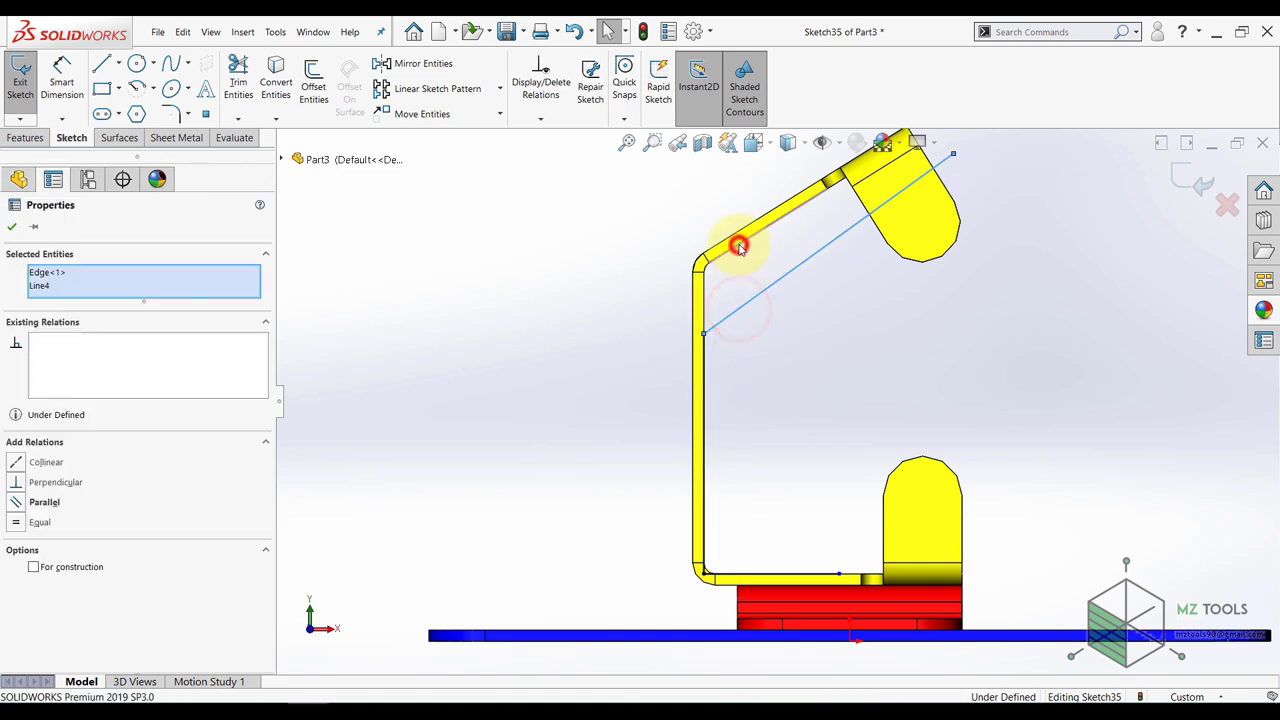
click(784, 187)
click(568, 325)
scroll(751, 494, up, 2)
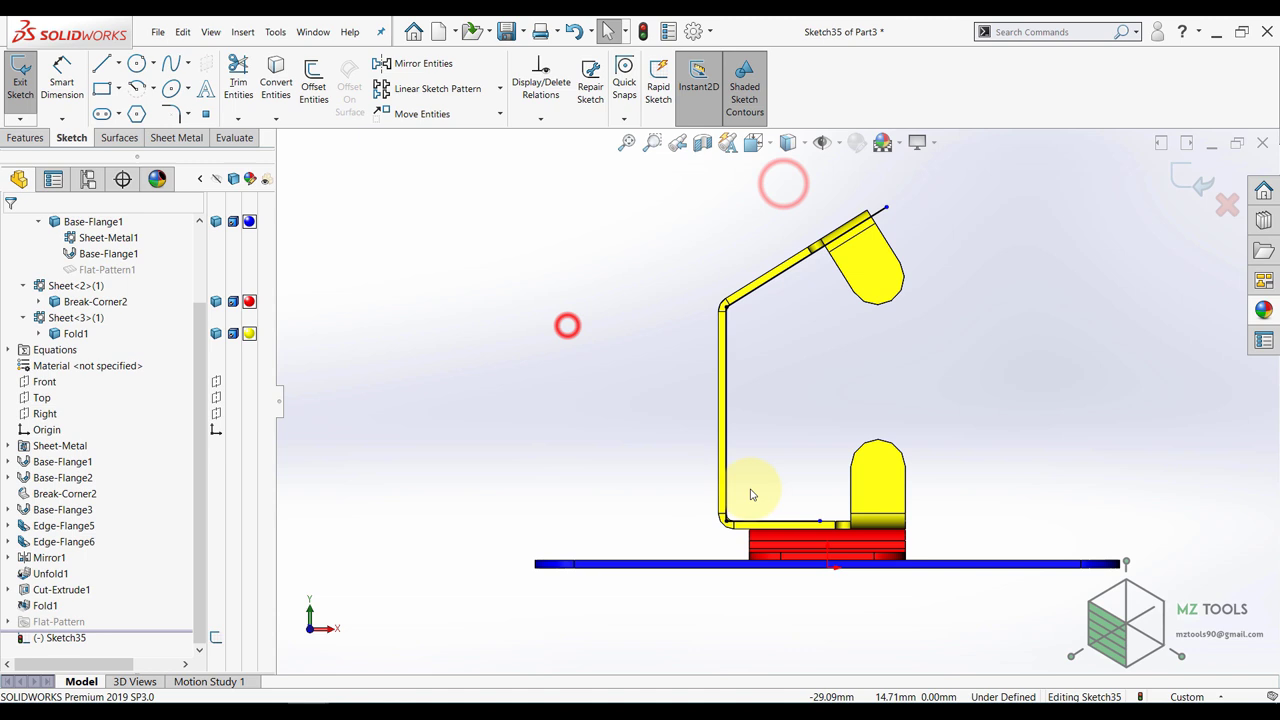
- Make the base line's free endpoint coincident with the lower lug's outer vertical edge
scroll(826, 520, down, 3)
click(783, 533)
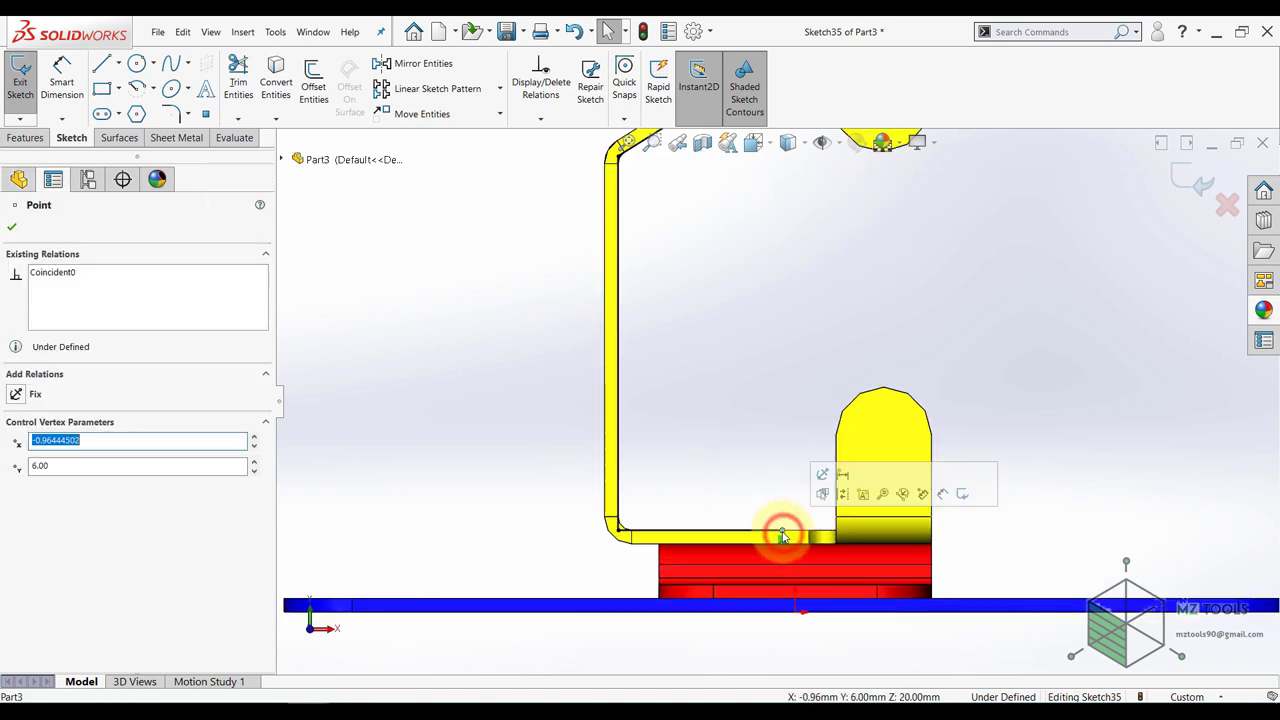
ctrl+click(930, 484)
click(986, 420)
click(1007, 340)
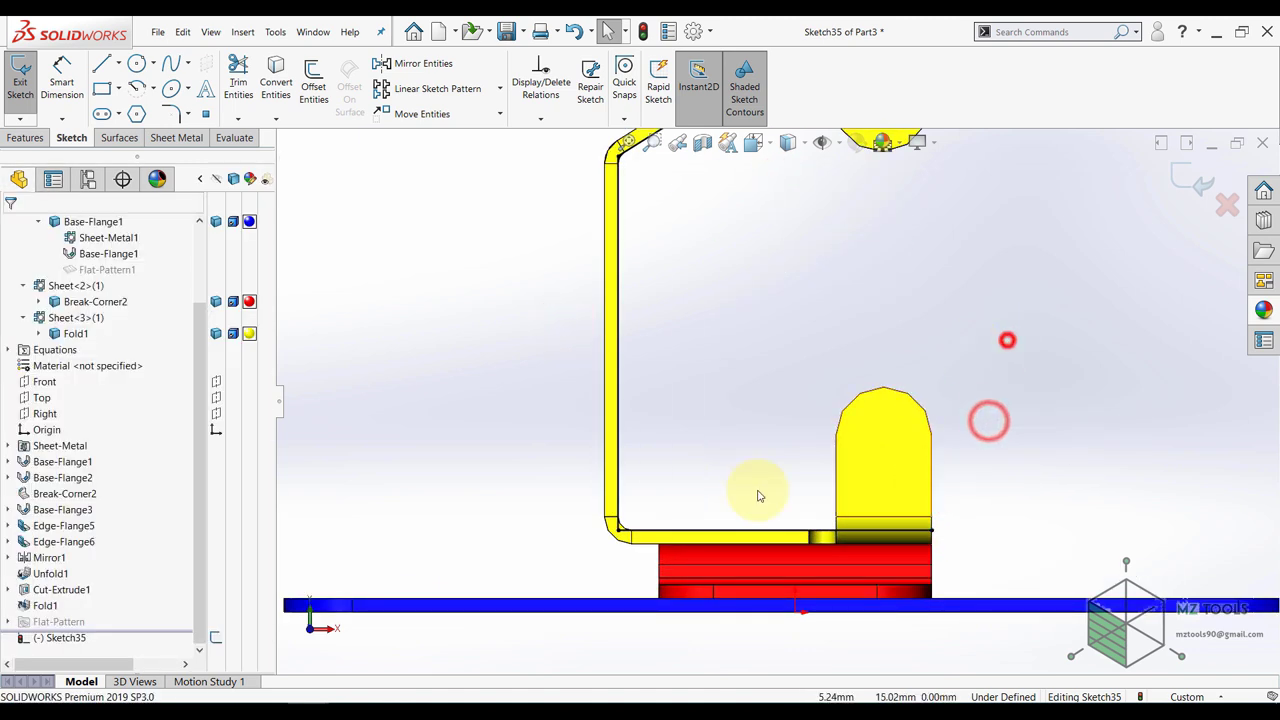
- Sketch a vertical line about 4.8 mm up the lower lug's outer edge from the base line's end, then a horizontal line extending outward
click(103, 64)
click(932, 530)
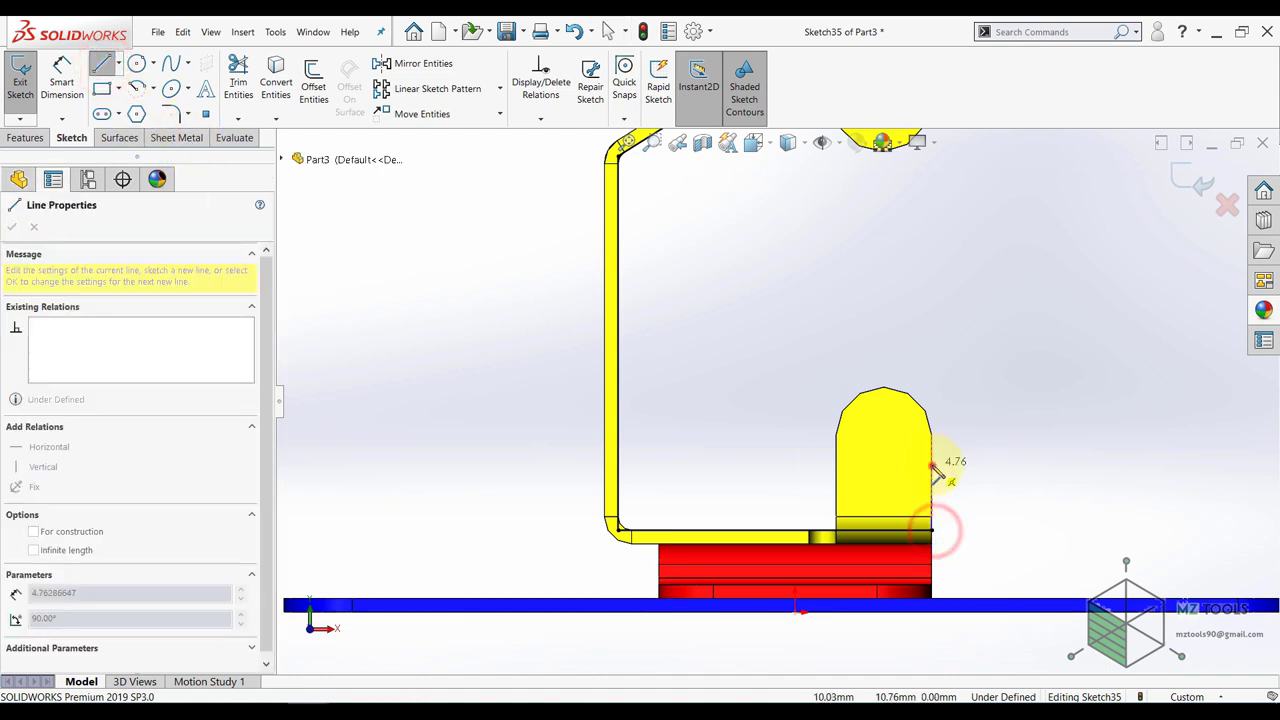
click(932, 466)
scroll(1012, 446, up, 3)
click(1019, 439)
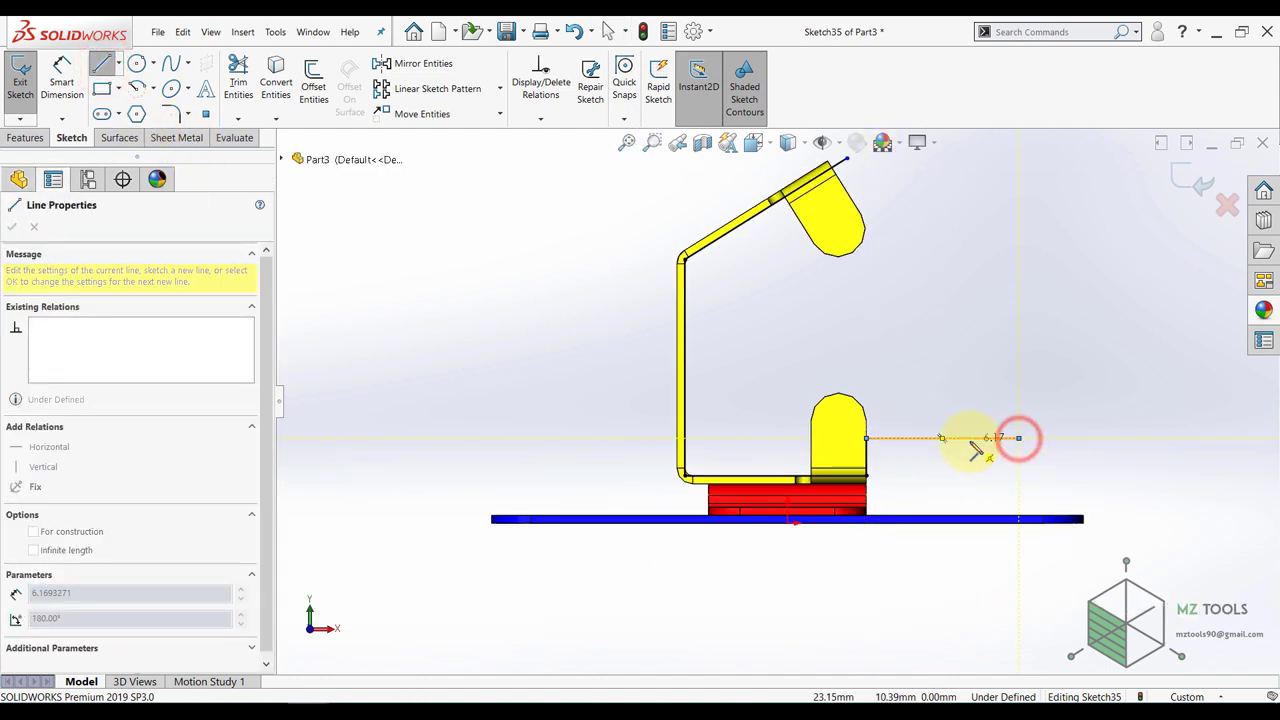
key(Escape)
- Set the short vertical sketch line at the lower lug's outer edge to 4 mm
click(68, 72)
scroll(820, 365, down, 3)
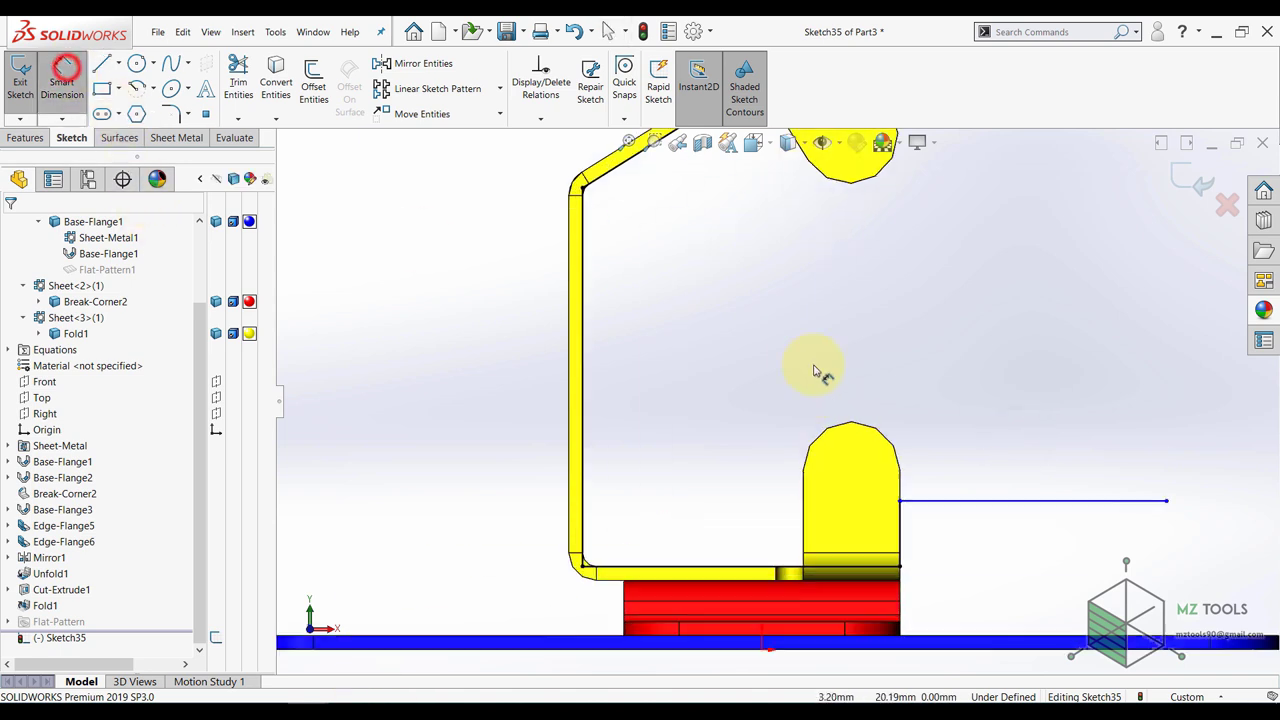
click(726, 516)
text(4)
key(Return)
- Set the horizontal distance from the inner vertical wall line to the outer endpoint of the extended horizontal line to 45 mm
scroll(700, 490, up, 2)
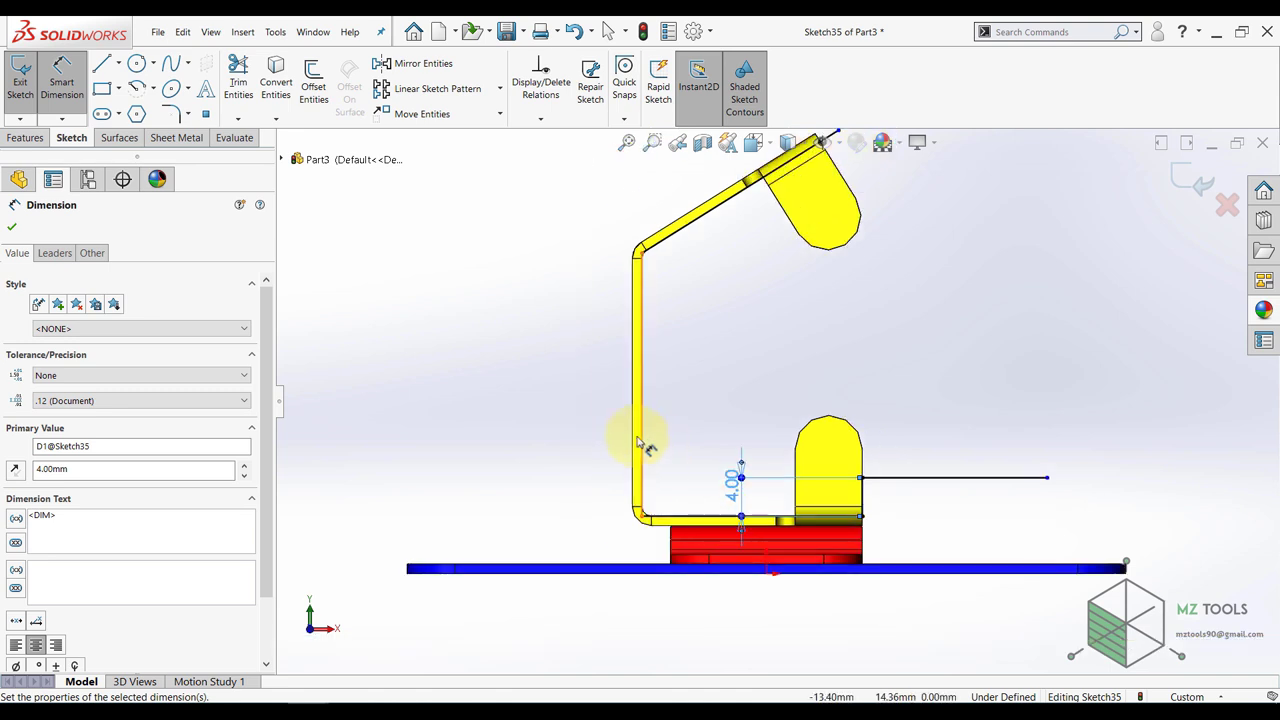
click(638, 433)
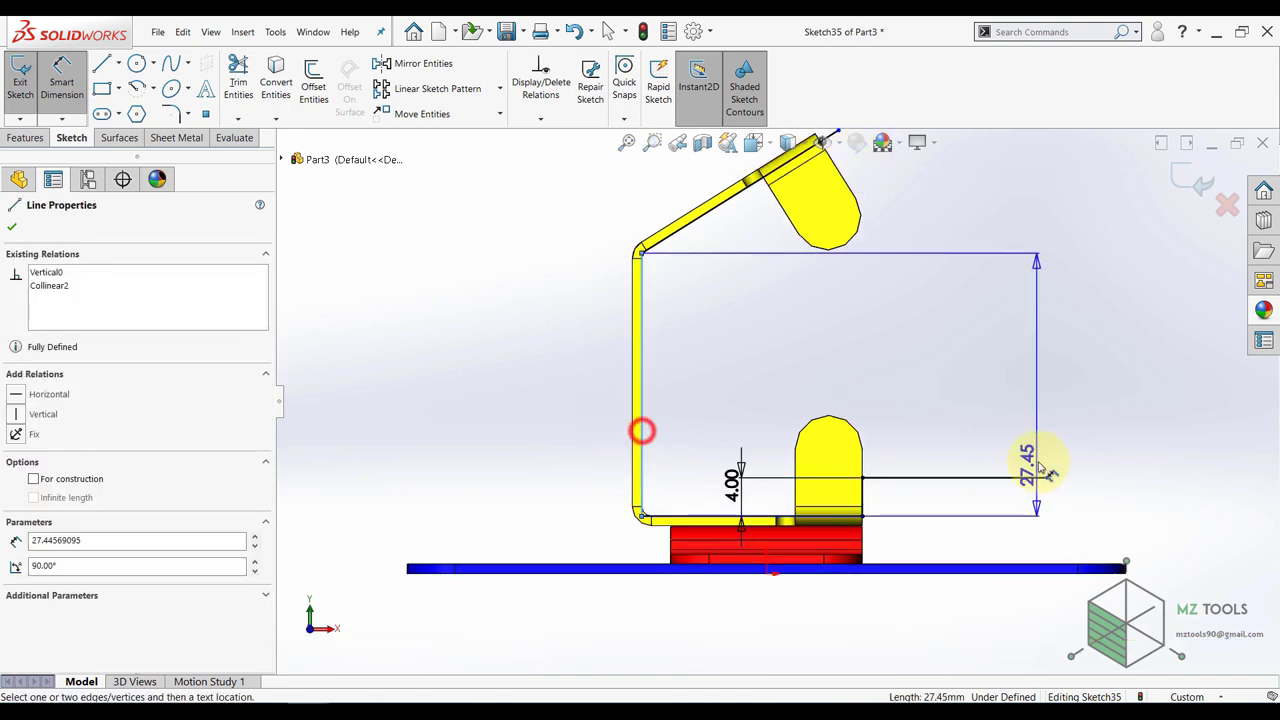
click(1047, 477)
click(883, 630)
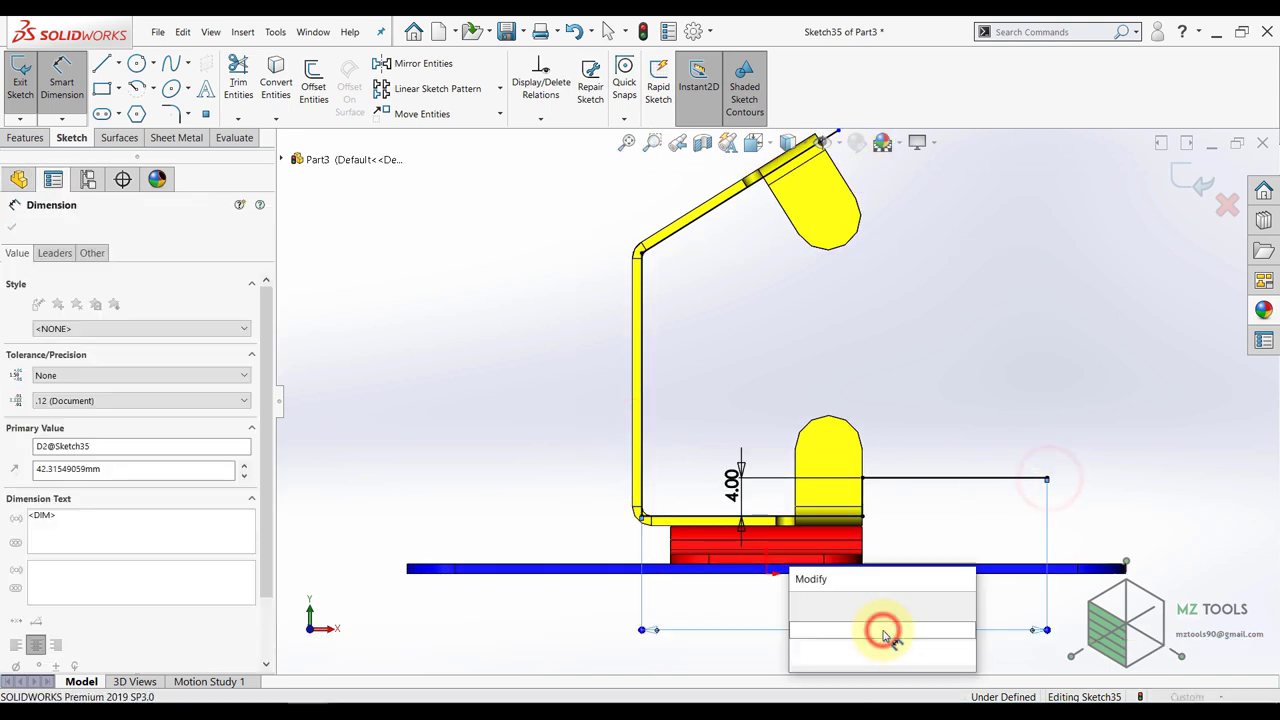
text(45)
key(Return)
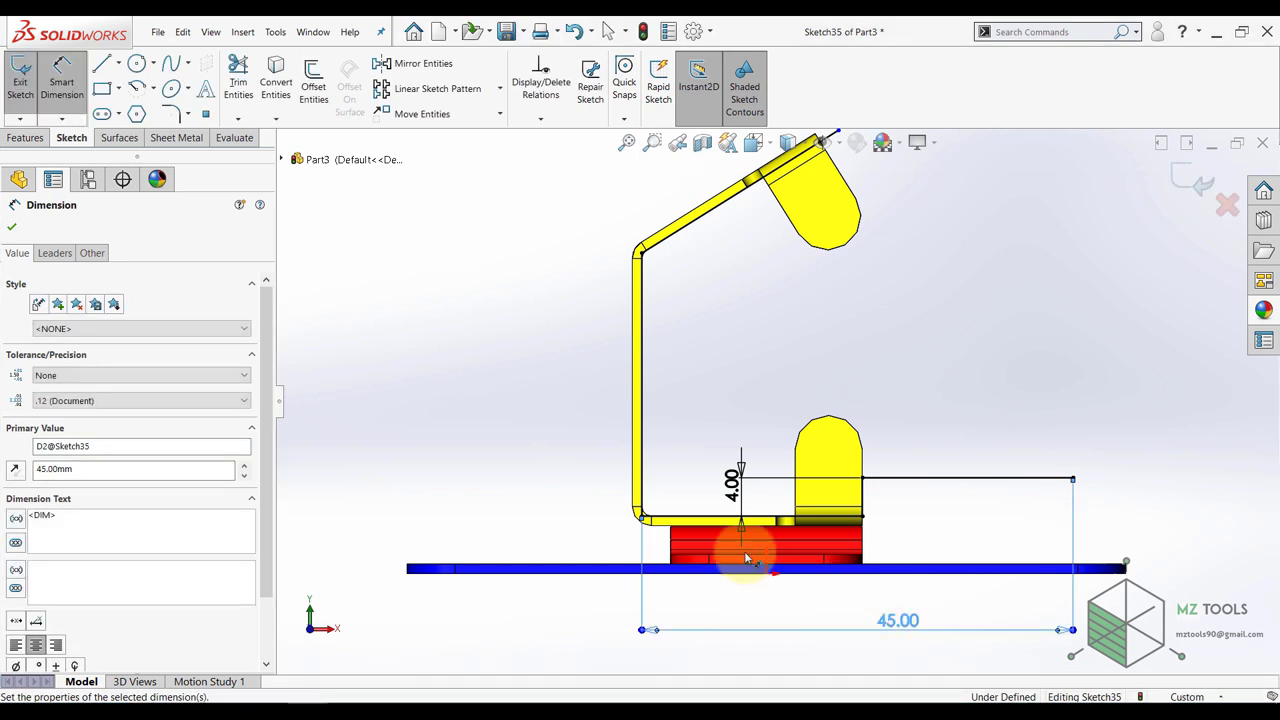
key(Escape)
click(320, 319)
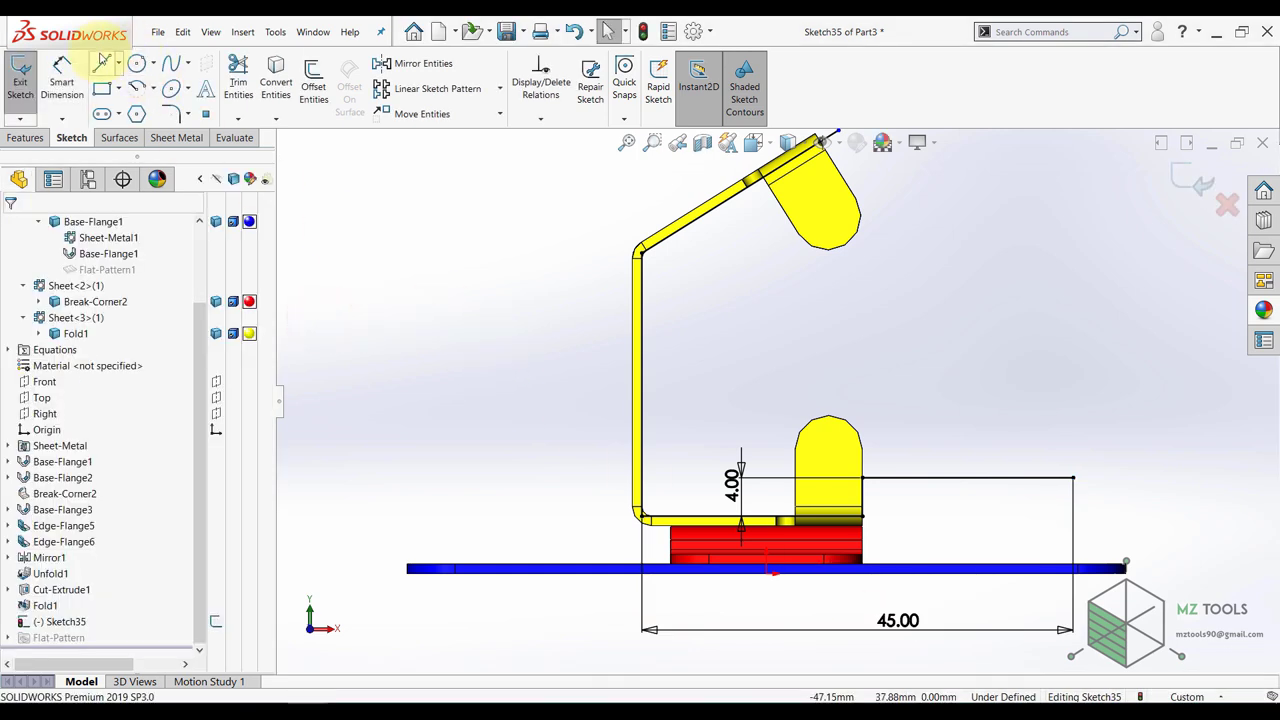
- Close the profile with a vertical line about 9 mm, an inward-sloping line about 8.3 mm, a vertical line about 15.7 mm, and a line to the apex endpoint
click(102, 63)
click(1075, 479)
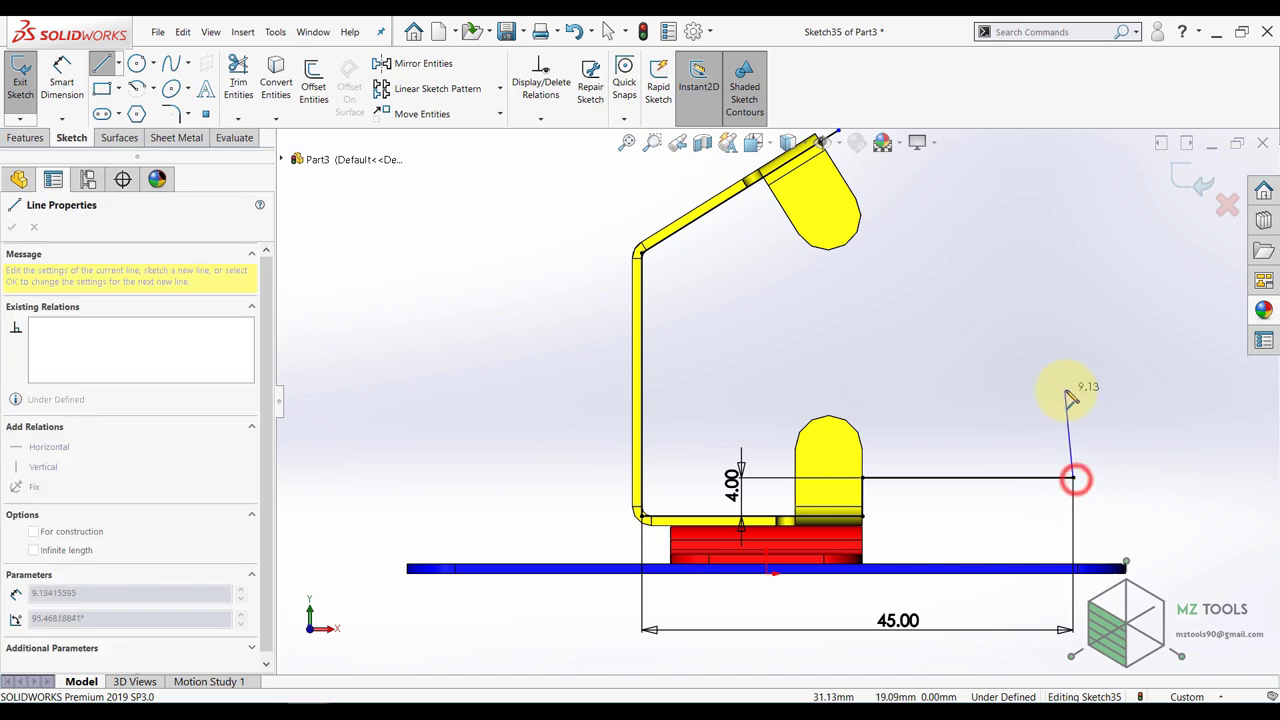
click(1073, 390)
click(1005, 349)
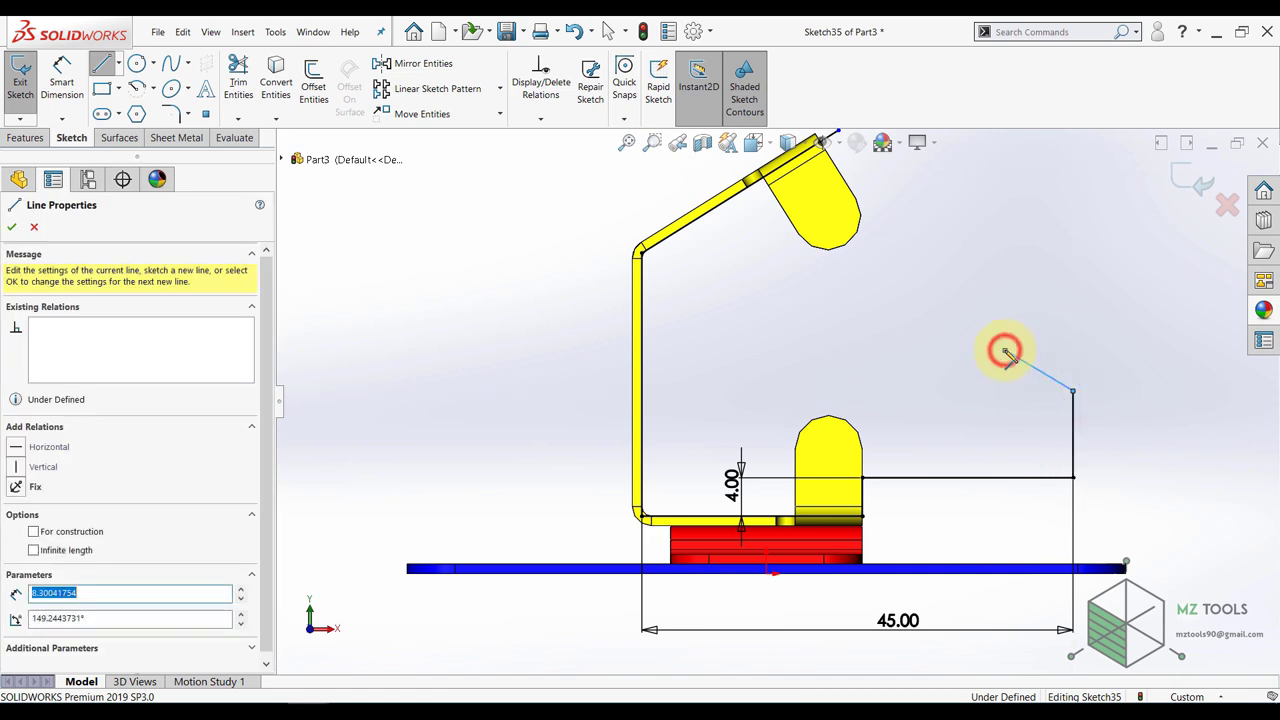
scroll(957, 355, up, 3)
scroll(959, 323, down, 3)
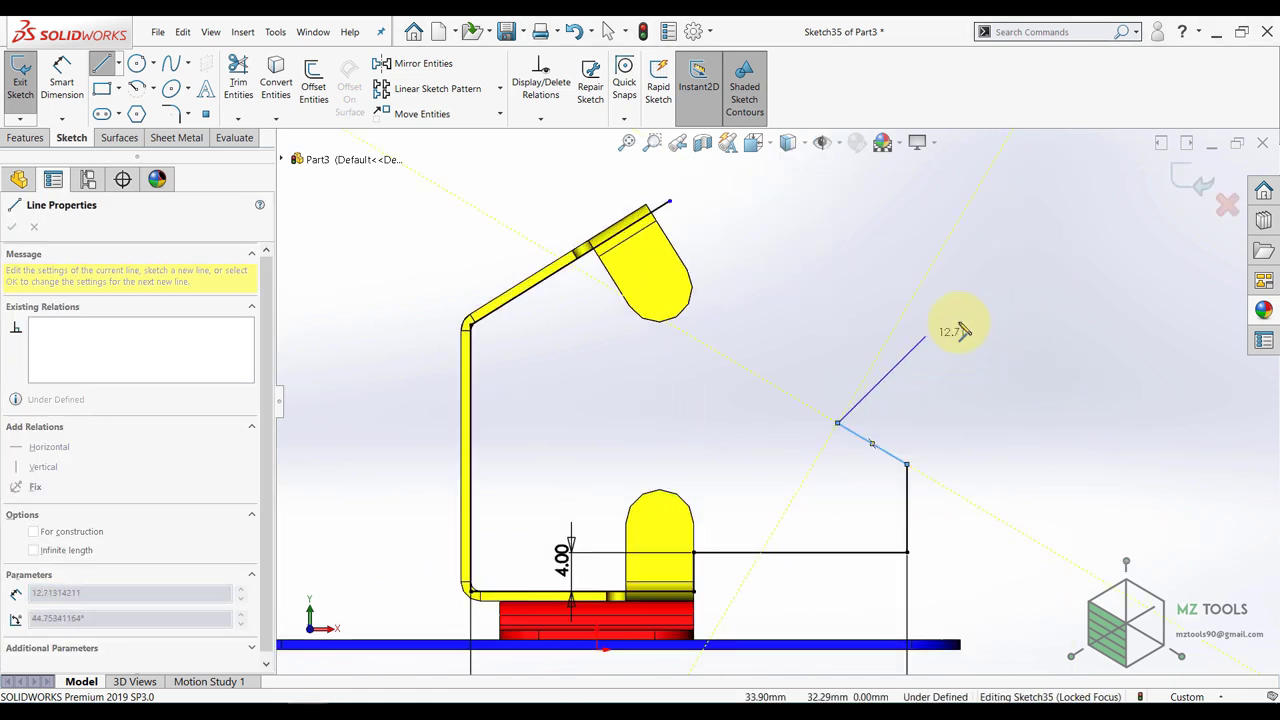
click(838, 268)
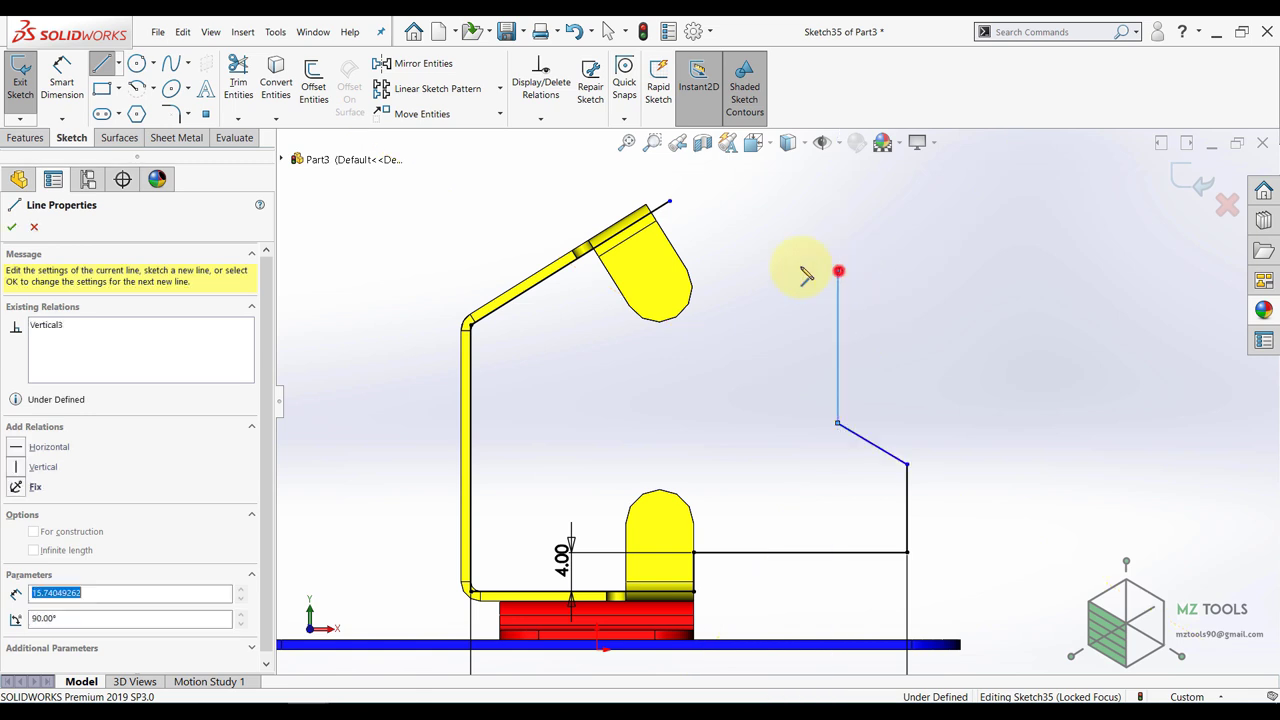
click(669, 202)
key(Escape)
click(949, 224)
- Make the profile's apex point coincident with the upper lug's outer straight edge
scroll(690, 226, down, 2)
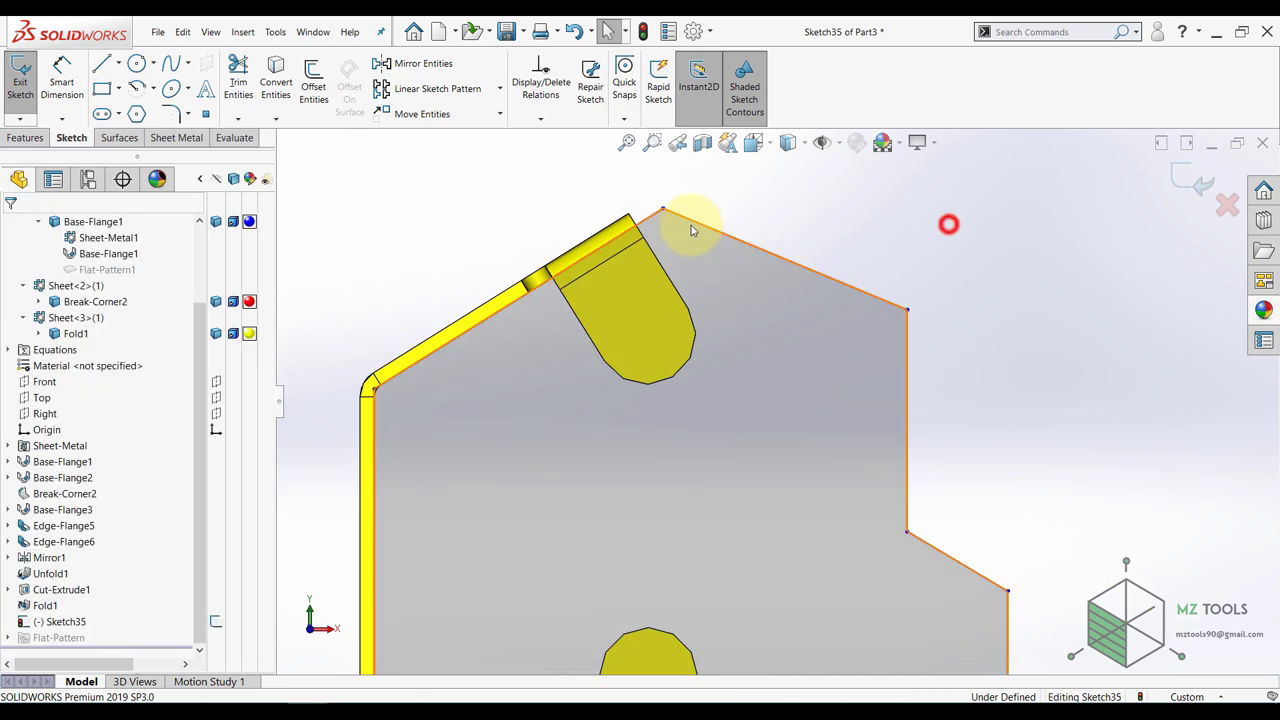
click(660, 208)
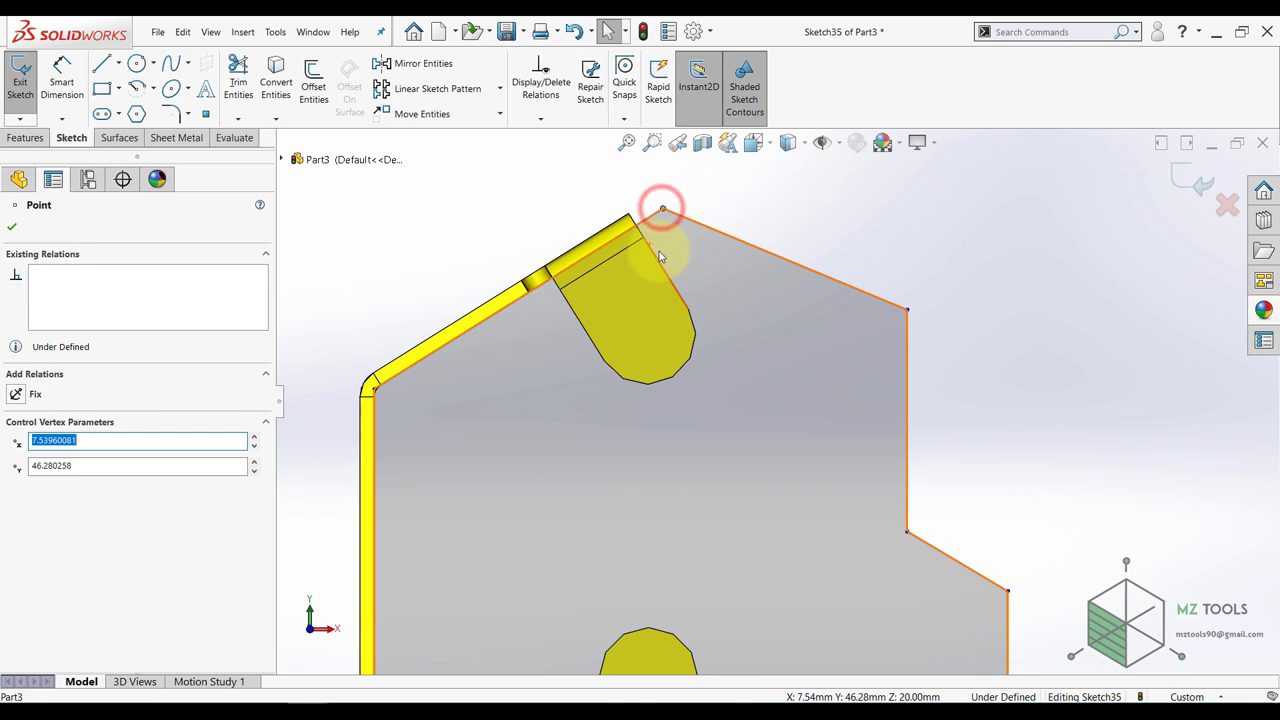
ctrl+click(651, 249)
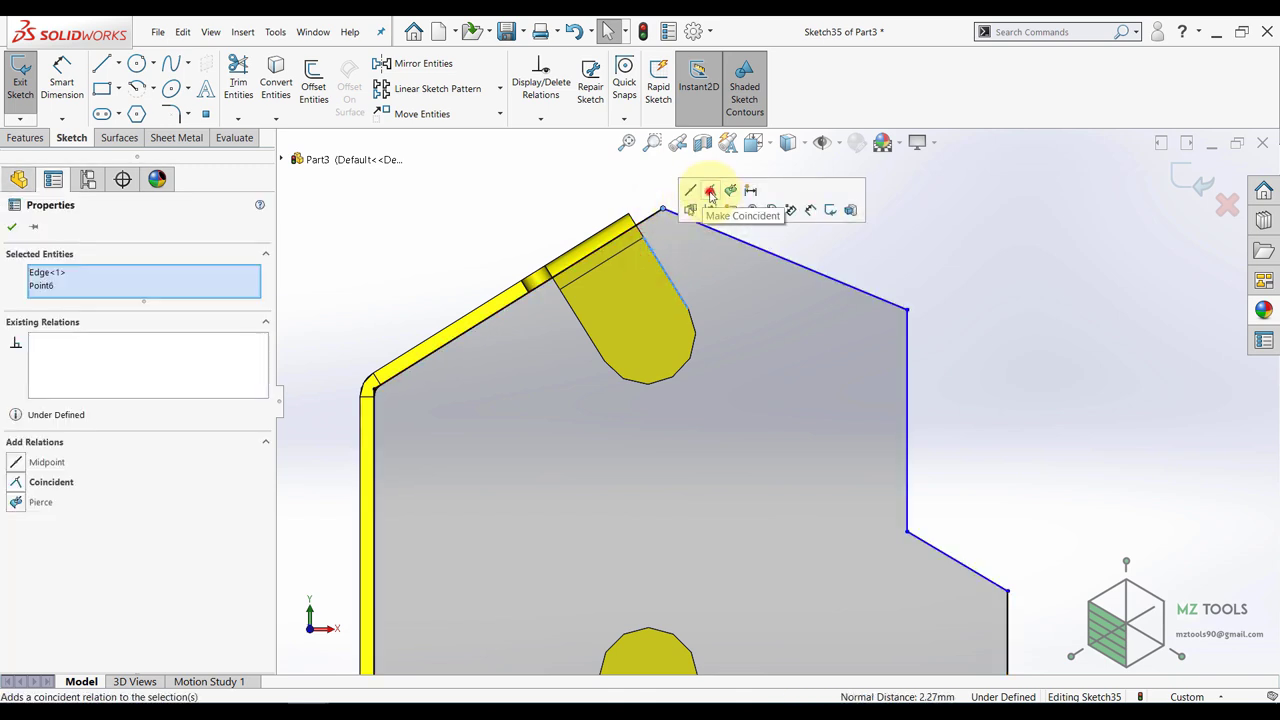
click(711, 192)
click(502, 214)
- Set the angle between the profile's two sloped lines at the apex to 135 degrees
scroll(498, 220, up, 3)
click(66, 68)
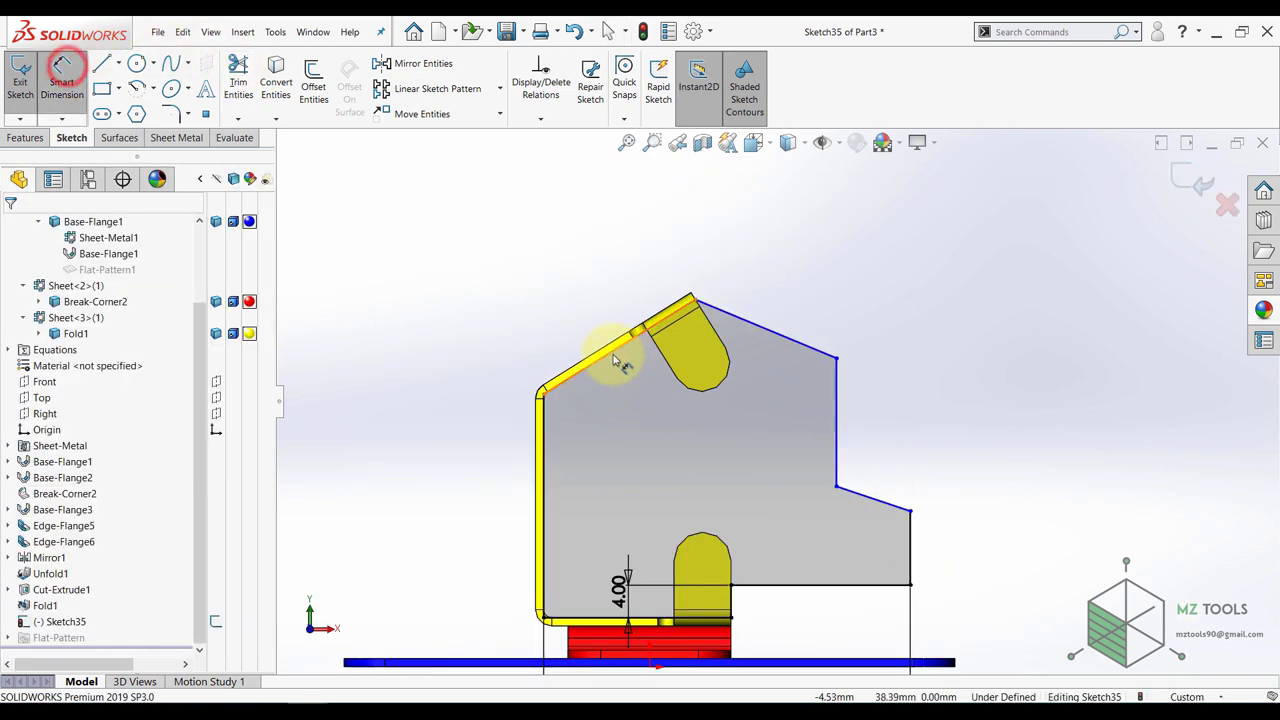
click(612, 356)
click(758, 332)
click(718, 402)
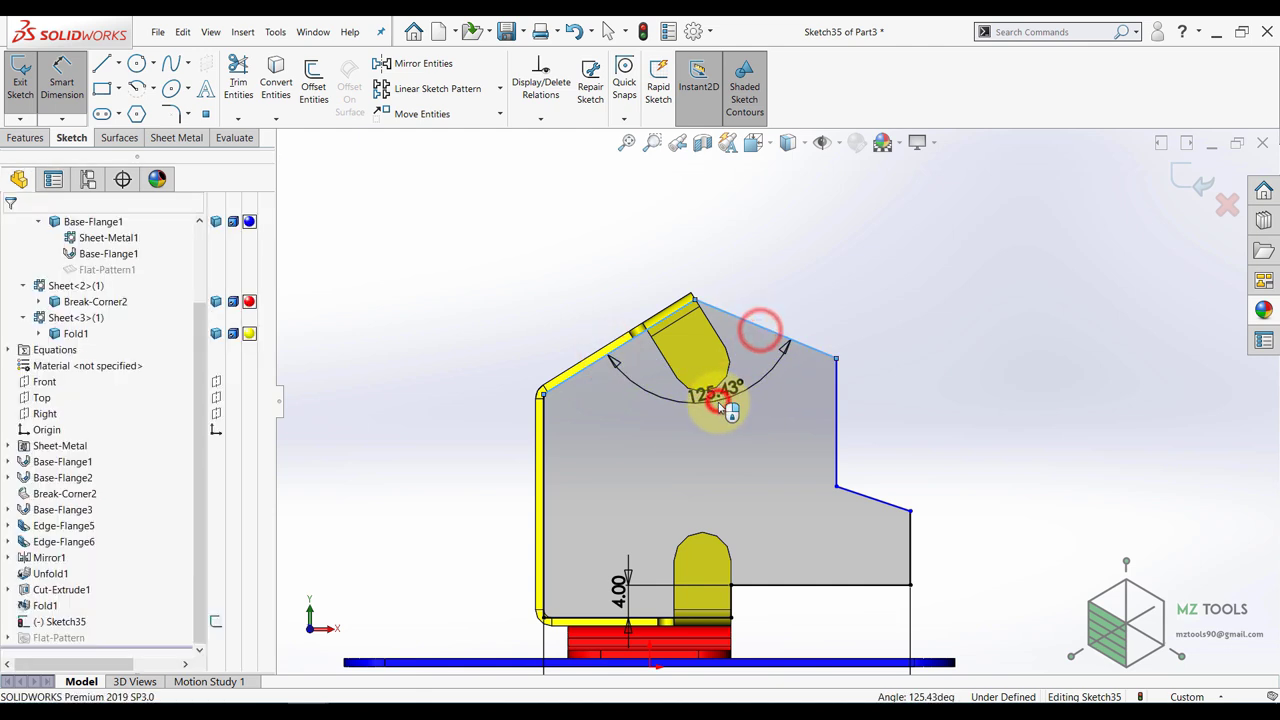
text(135)
key(Return)
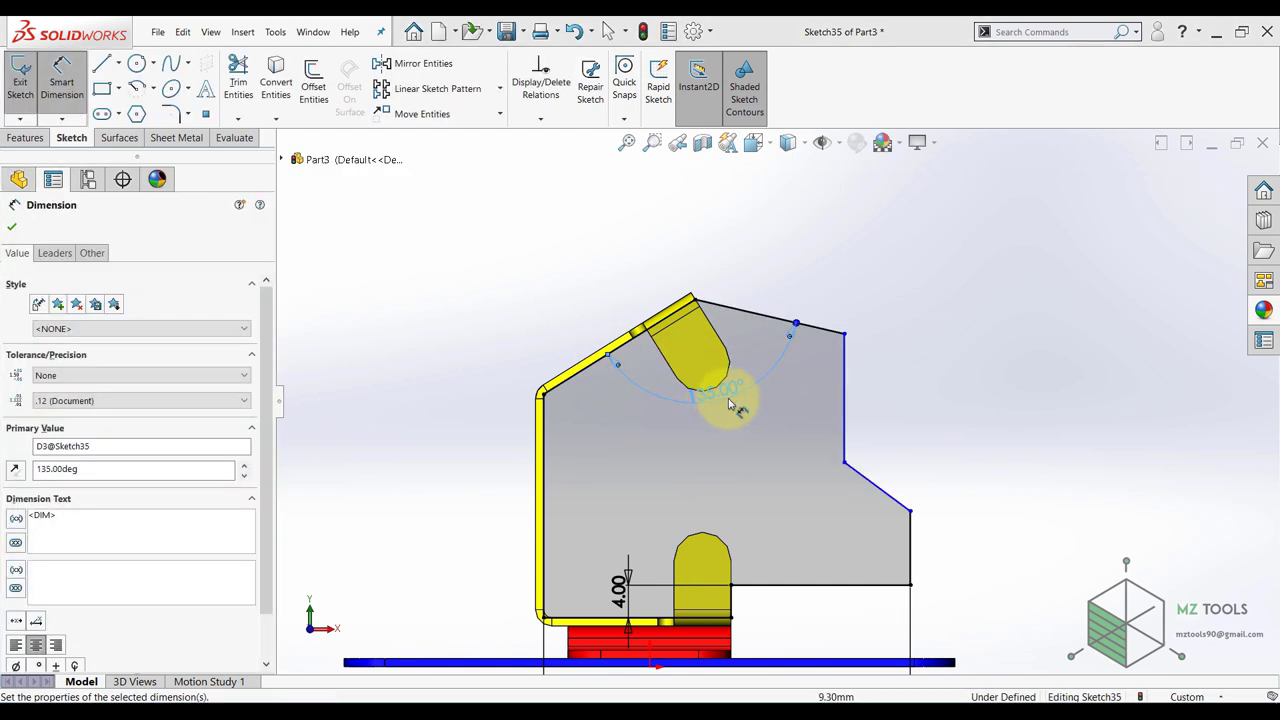
- Set the length of the profile's upper outer vertical line to 15 mm
click(848, 380)
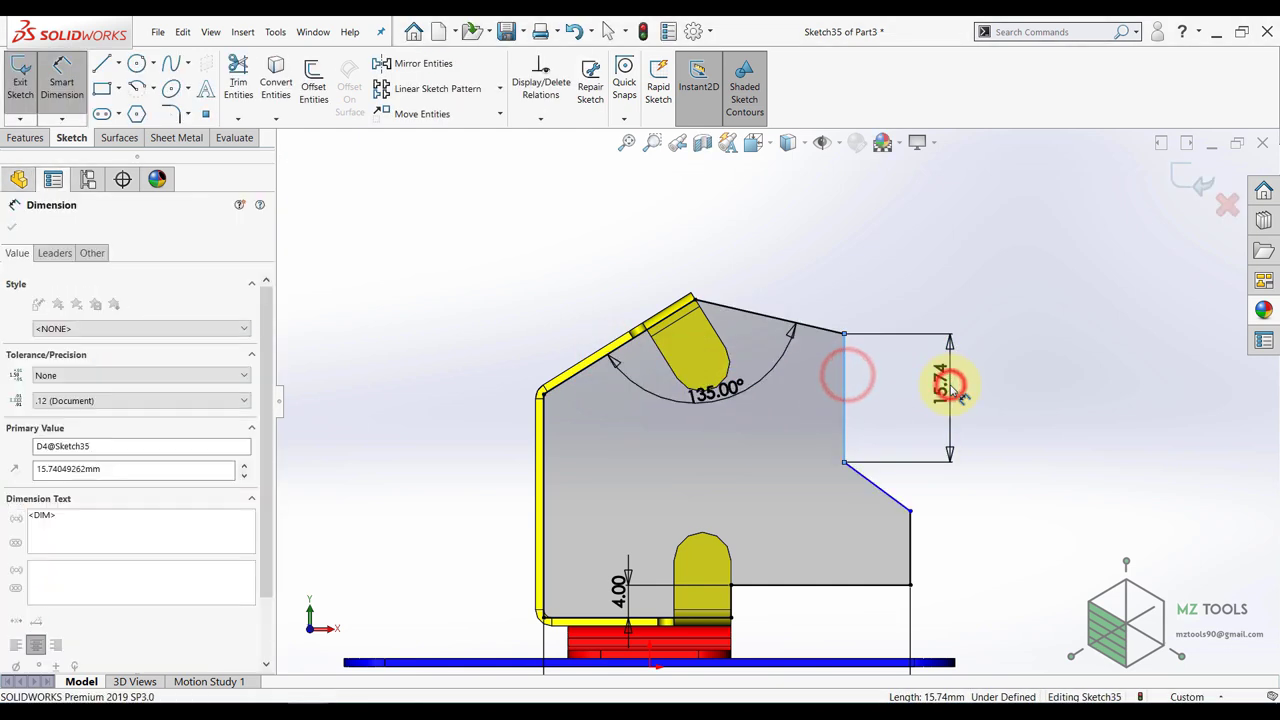
click(951, 388)
text(15)
key(Return)
- Set the angle between the 15 mm vertical line and the short sloped line below it to 110 degrees
click(845, 411)
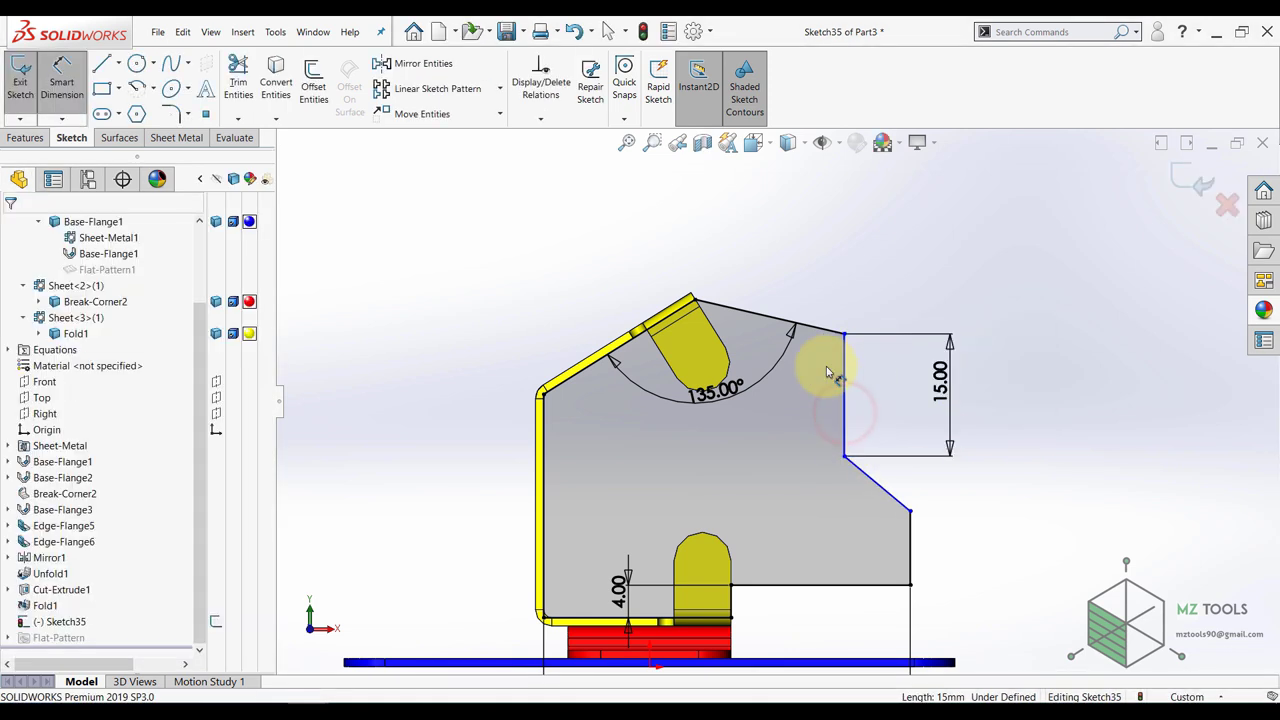
click(846, 398)
click(879, 487)
click(903, 455)
text(110)
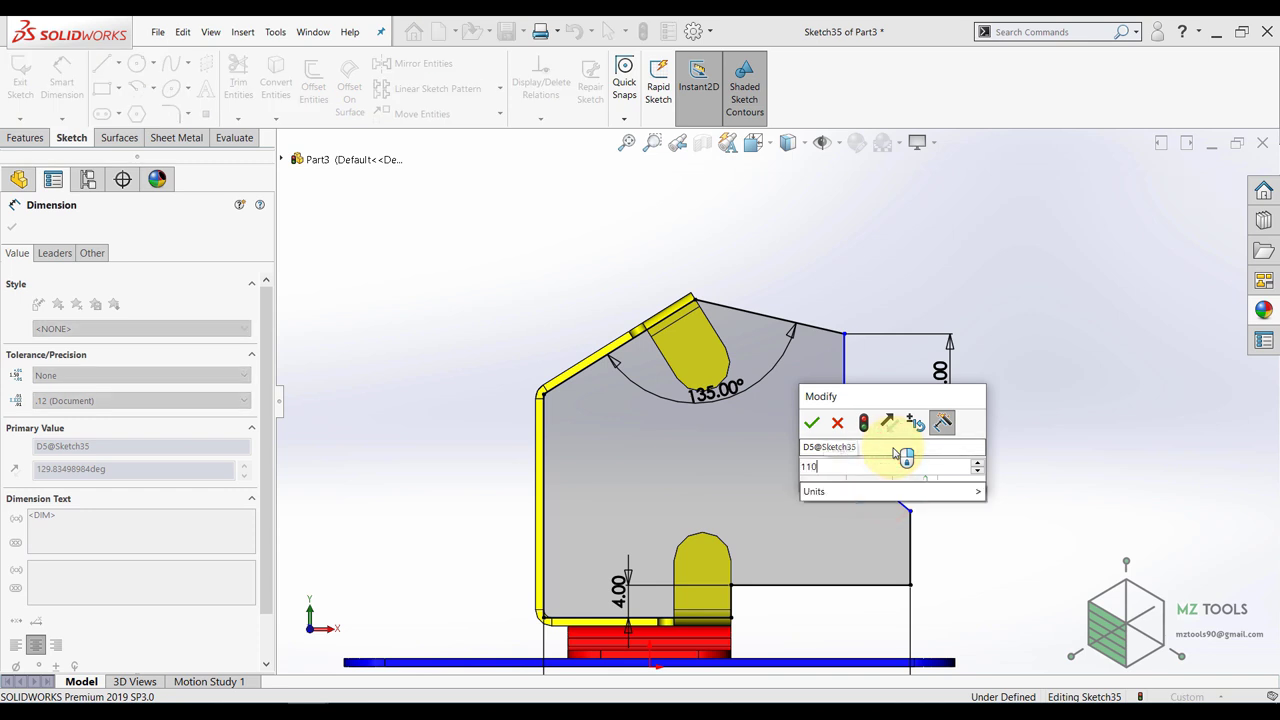
key(Return)
- Set the length of the short sloped line below the 15 mm vertical line to 10 mm
click(67, 84)
scroll(864, 510, down, 2)
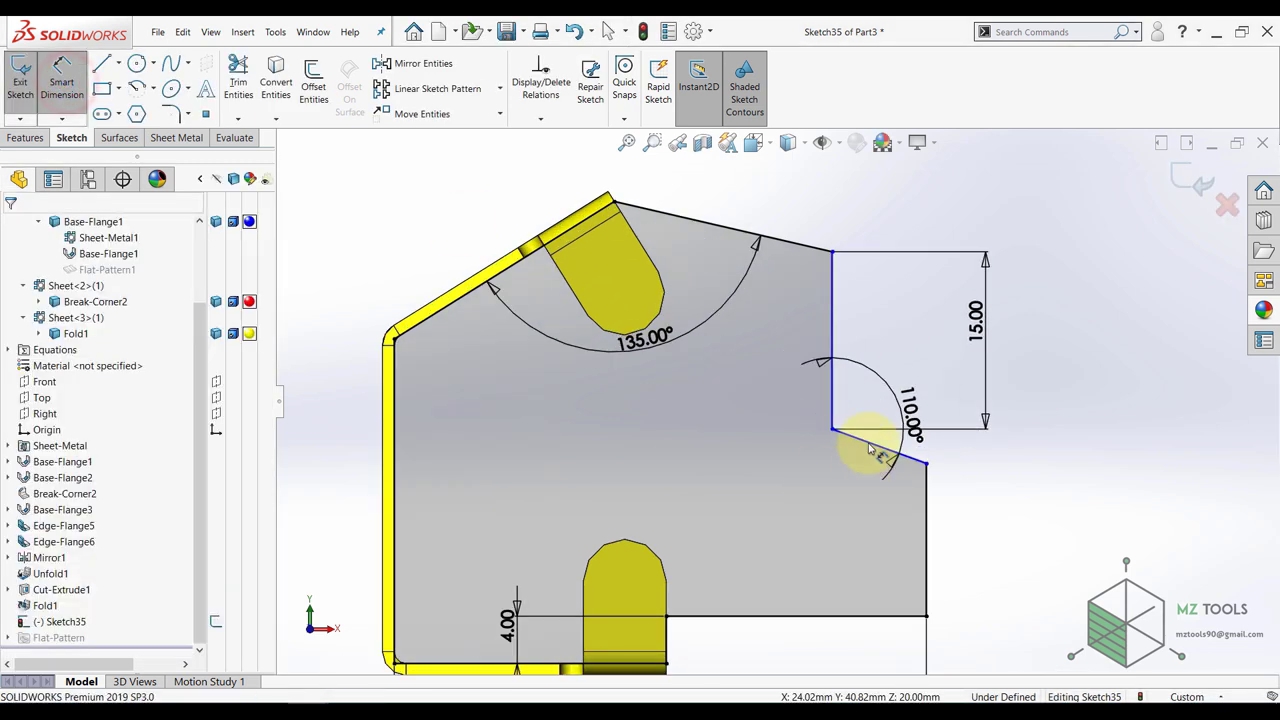
click(870, 450)
scroll(862, 438, down, 3)
click(880, 440)
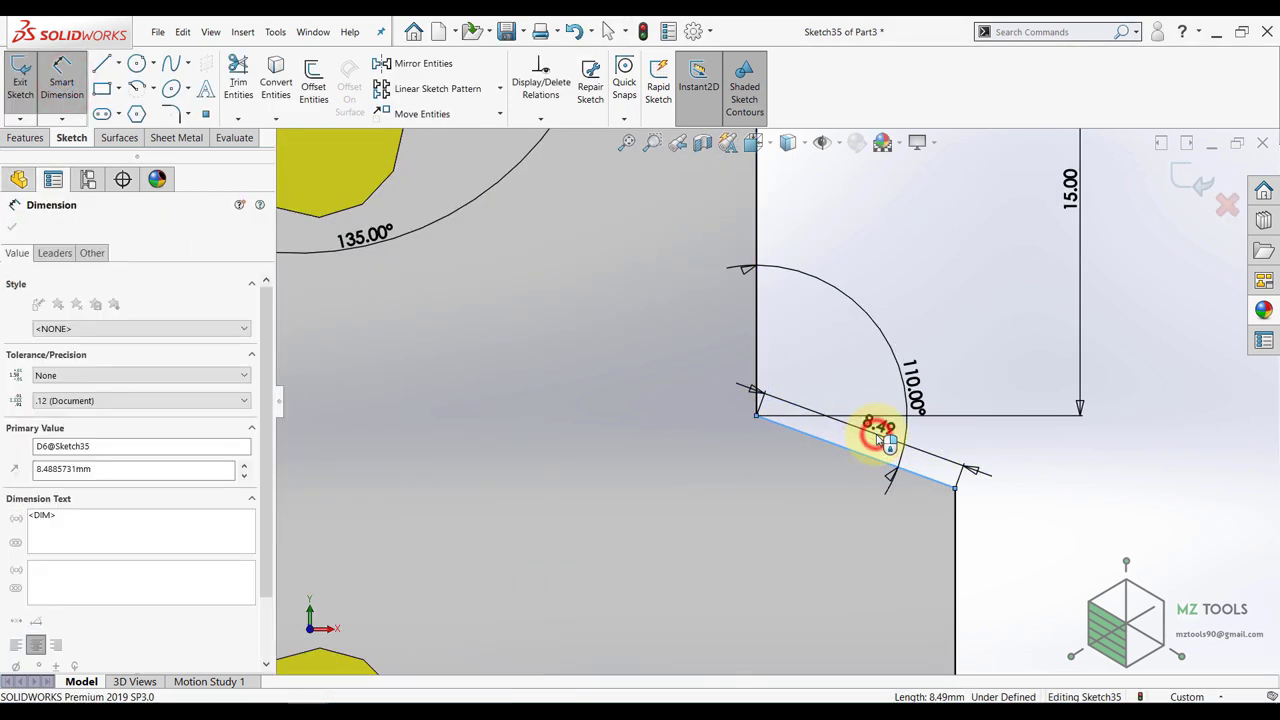
text(10)
key(Return)
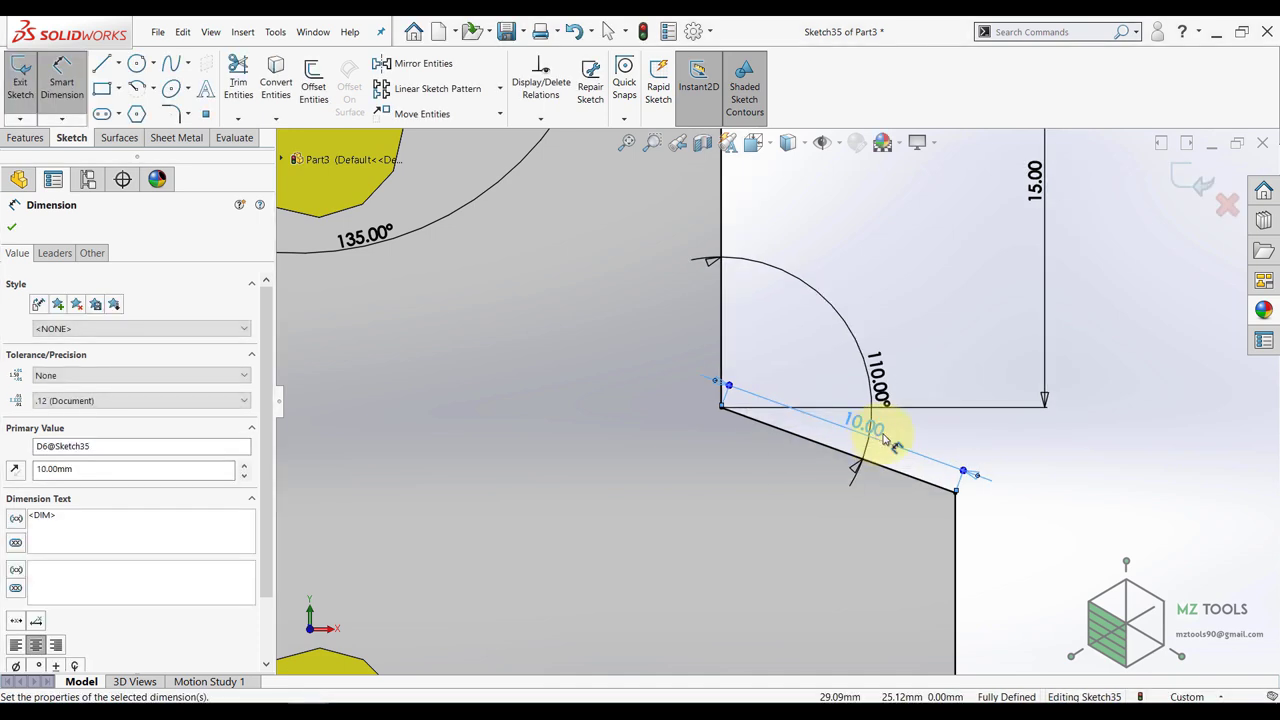
scroll(884, 440, up, 5)
click(54, 84)
- Sketch a closed four-sided window inside the profile near the vertical wall, base level with the 4 mm step, slanted top, longer side about 23 mm
click(96, 66)
scroll(590, 461, down, 2)
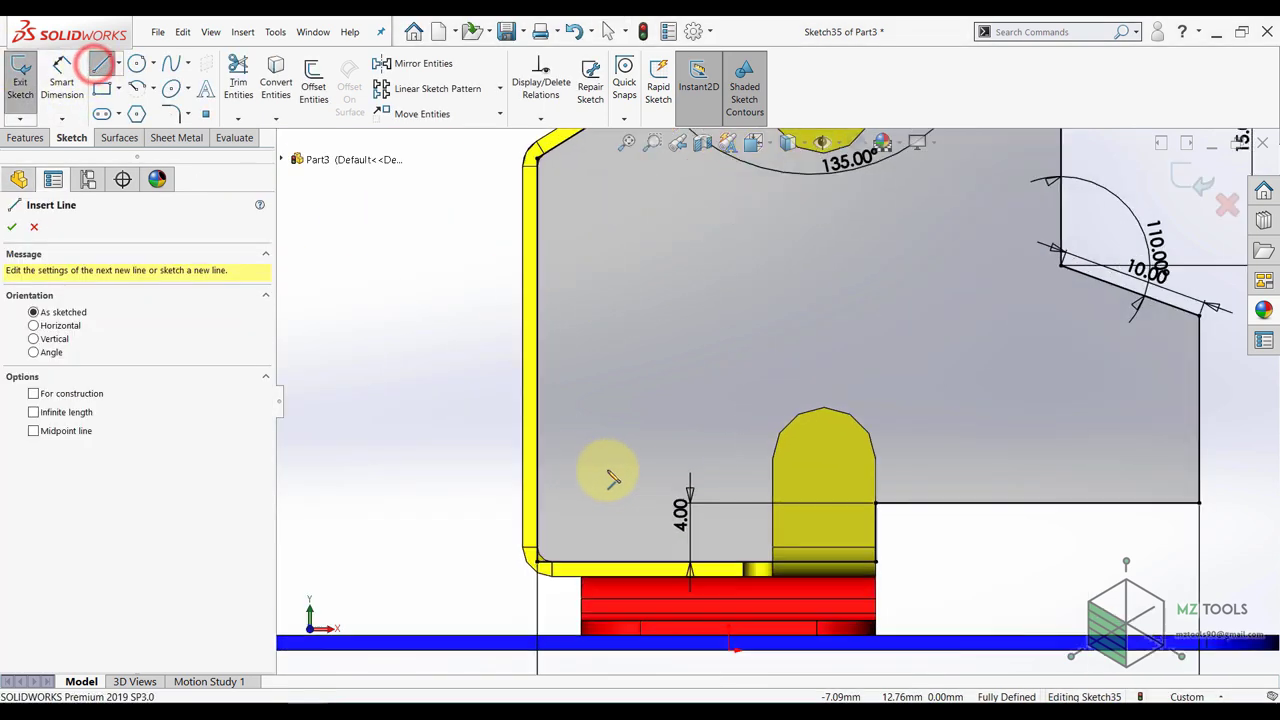
click(655, 502)
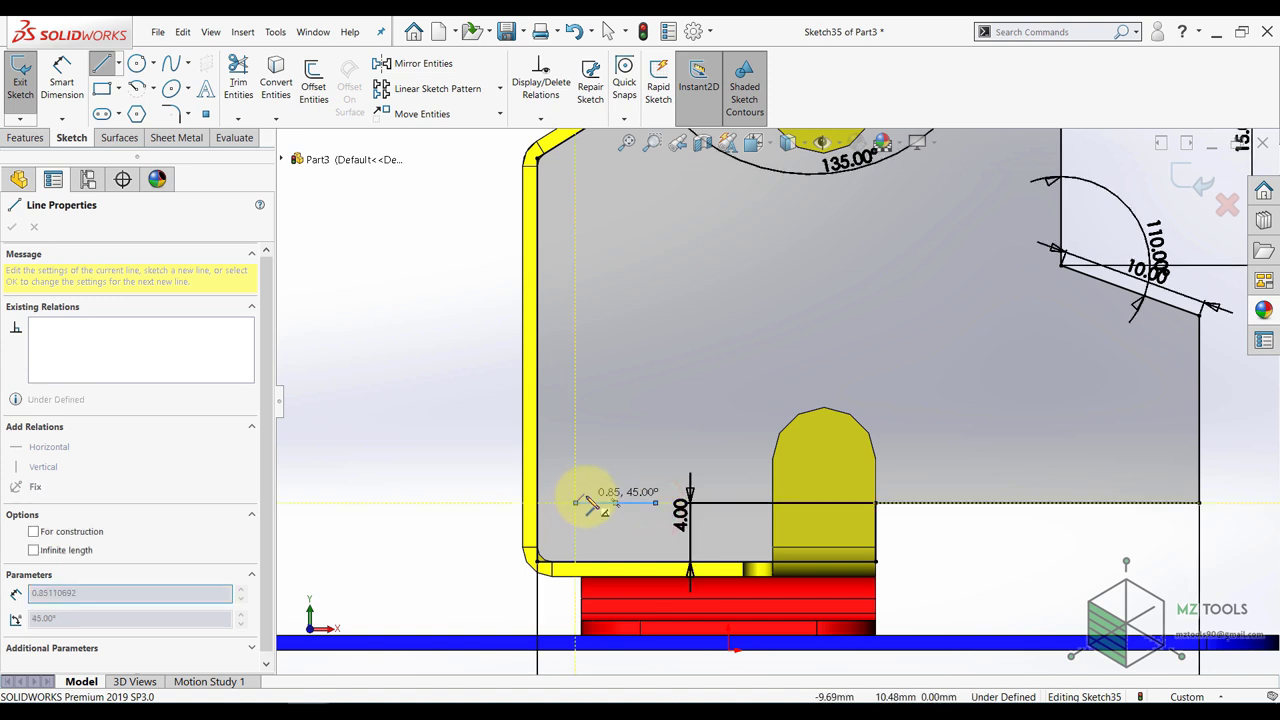
click(576, 502)
scroll(780, 396, up, 2)
click(637, 284)
click(698, 232)
click(692, 470)
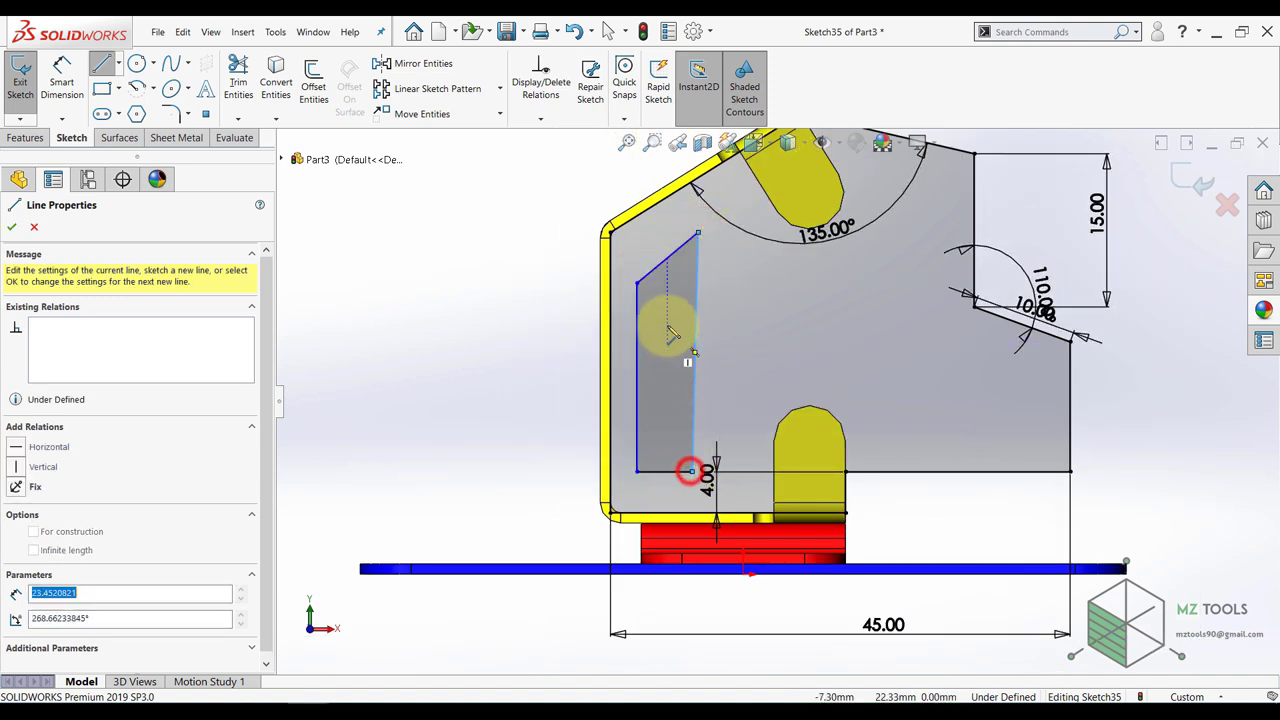
key(Escape)
- Make the longer side line of the inner window, farthest from the yellow wall, vertical
click(697, 320)
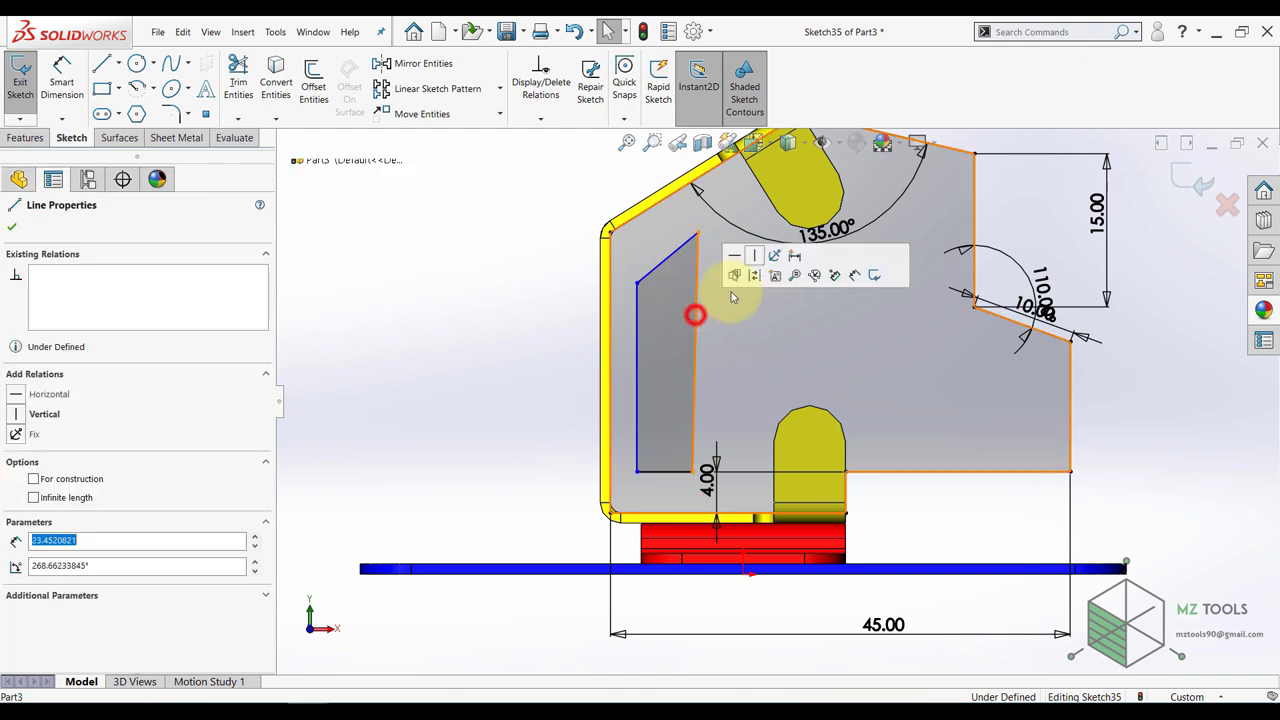
click(752, 259)
click(418, 361)
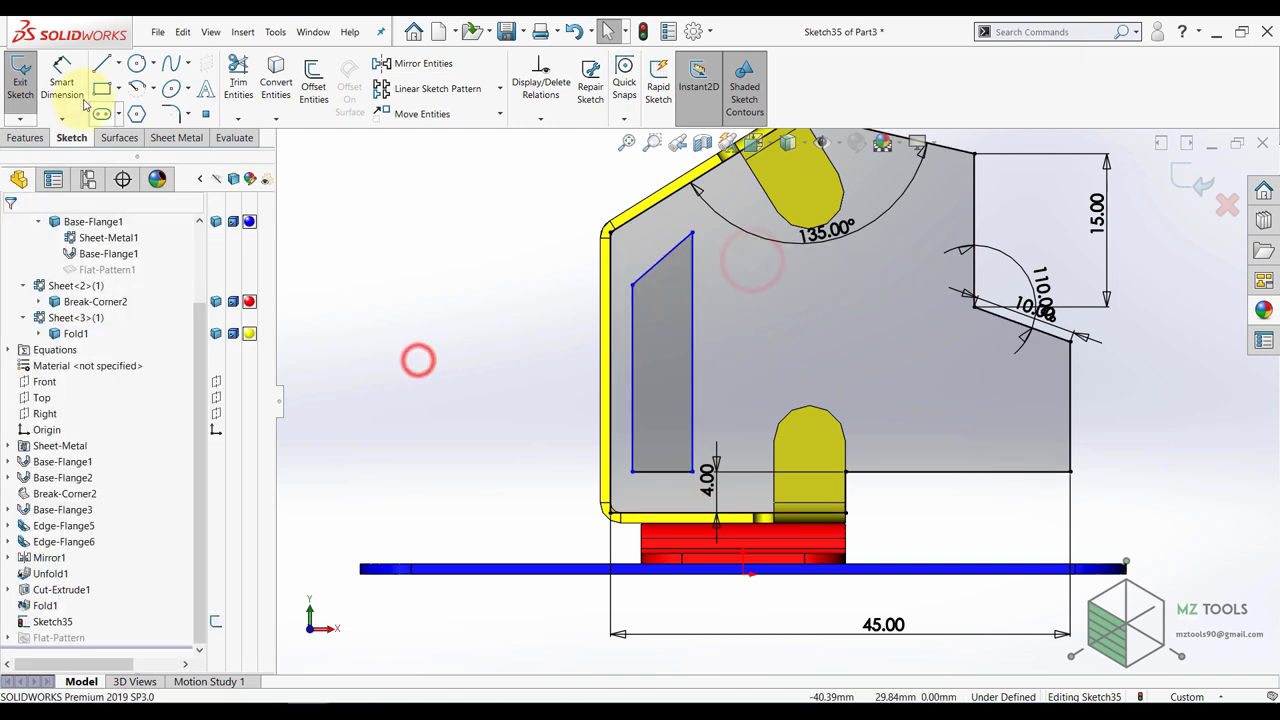
- Set the distance between the inner window's two vertical sides to 10 mm
click(63, 72)
click(631, 345)
click(692, 343)
click(485, 371)
text(10)
key(Return)
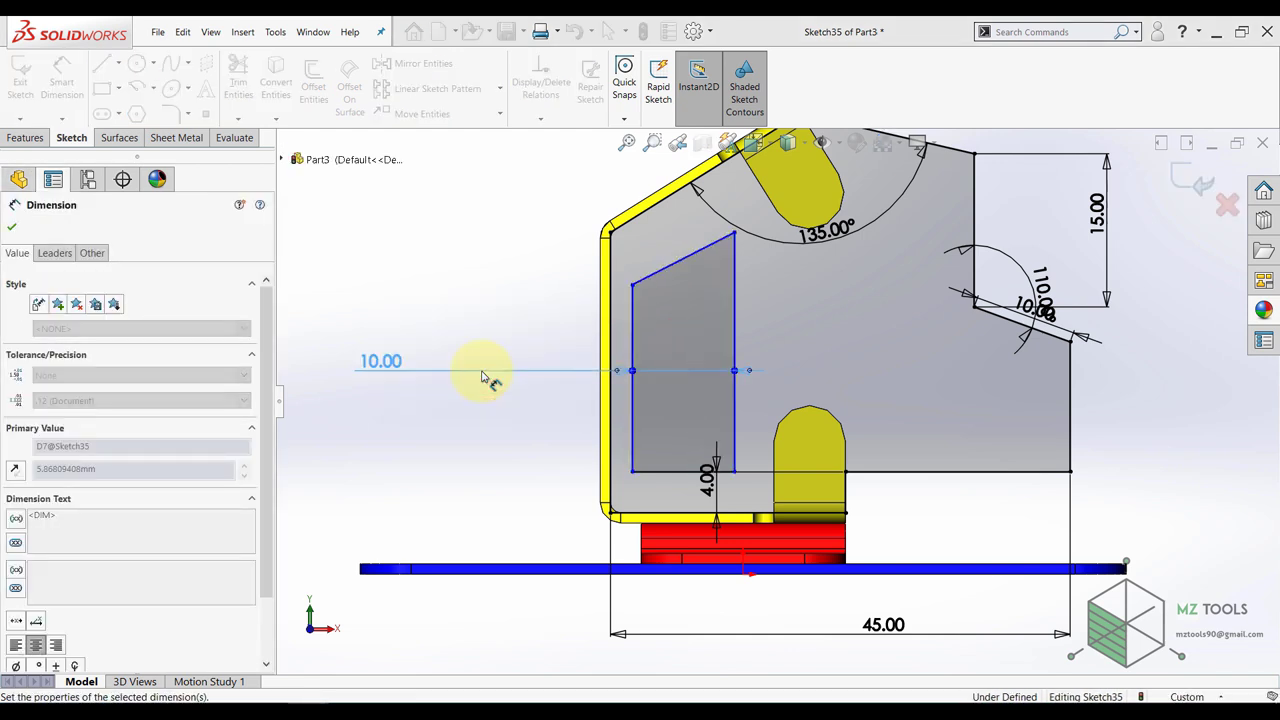
key(Escape)
- Make the inner window's slanted top line parallel to the profile's sloped upper line along the yellow body
click(684, 263)
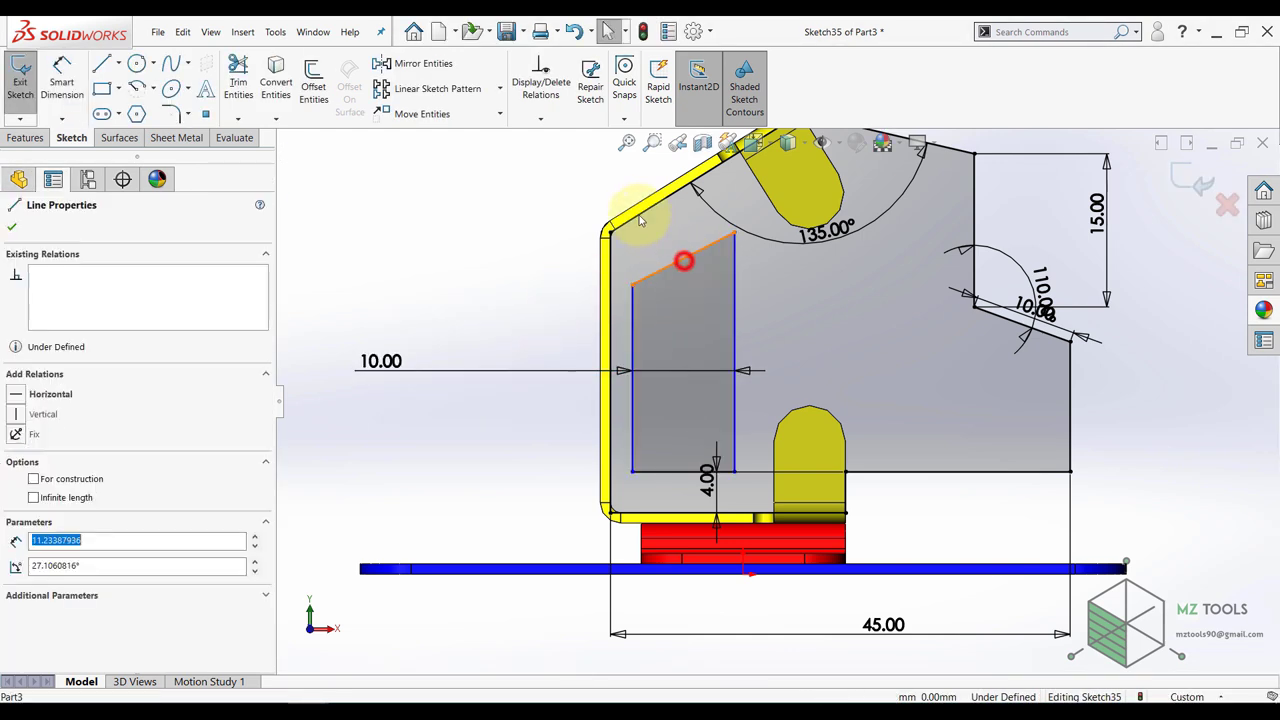
ctrl+click(645, 216)
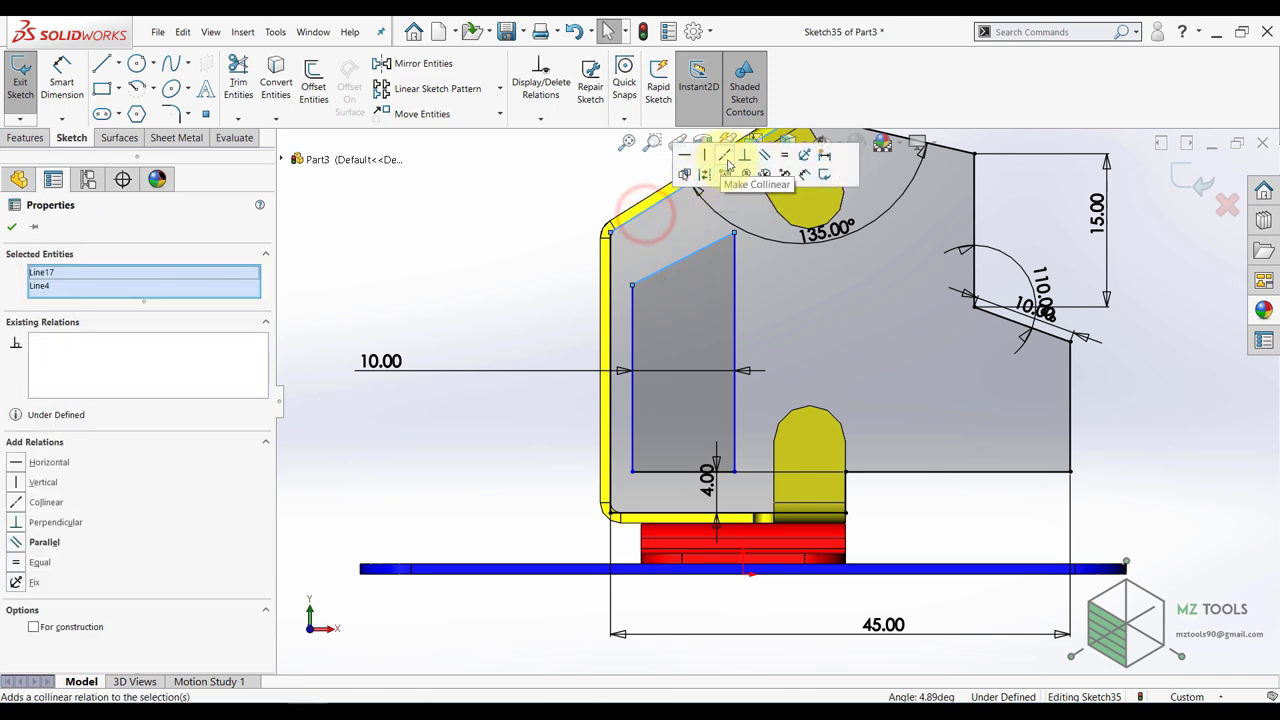
click(763, 156)
click(420, 323)
- Set the distance between the inner window's slanted top line and the profile's sloped upper line to 4 mm
scroll(497, 453, up, 2)
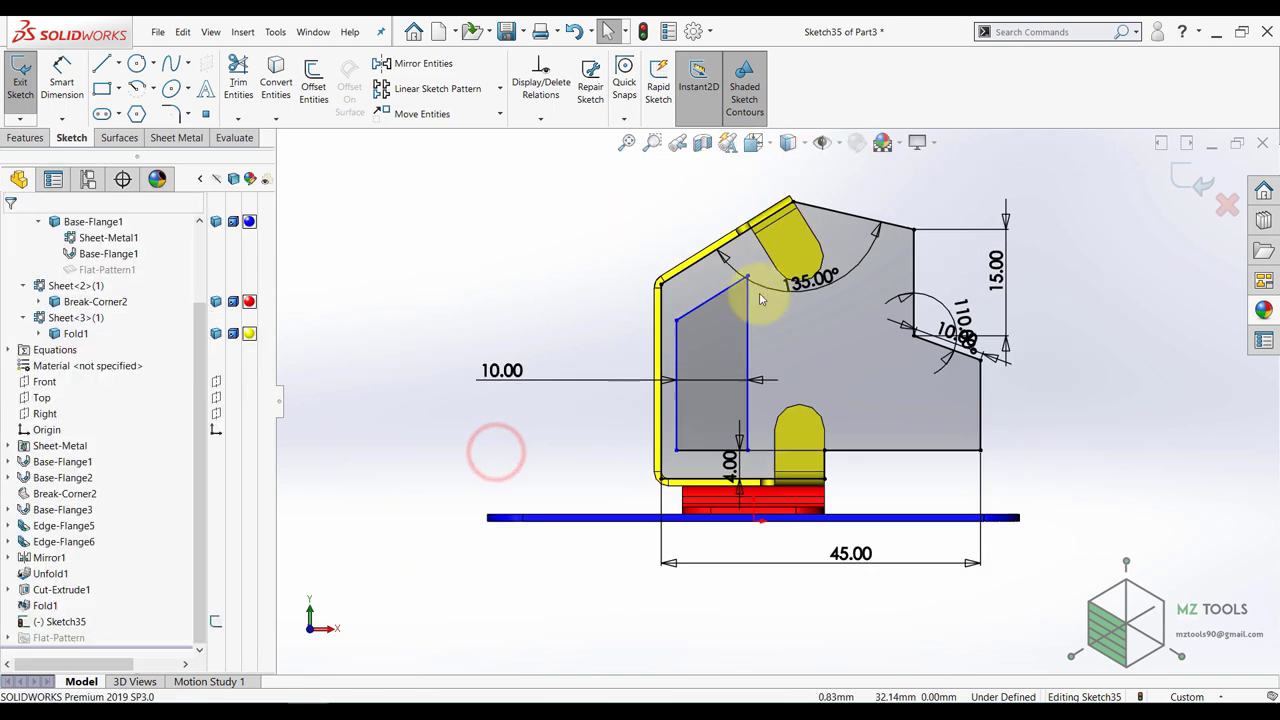
click(64, 72)
scroll(675, 307, down, 3)
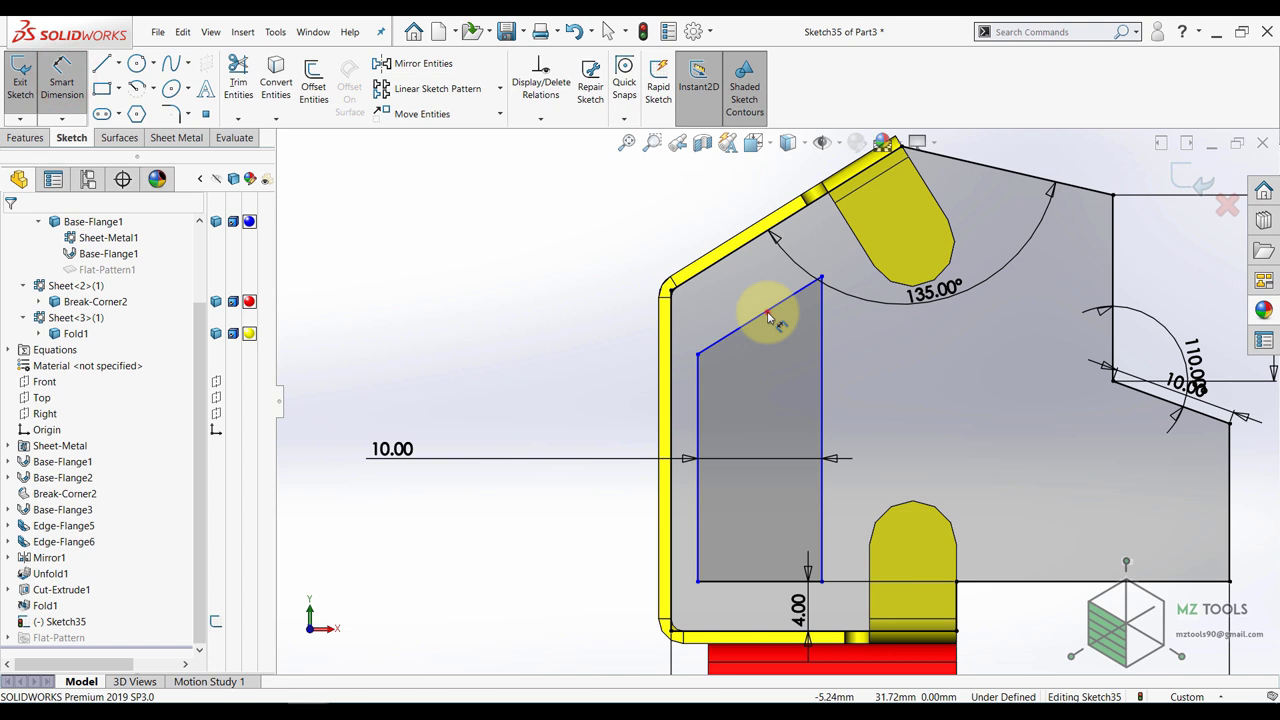
click(768, 317)
click(723, 255)
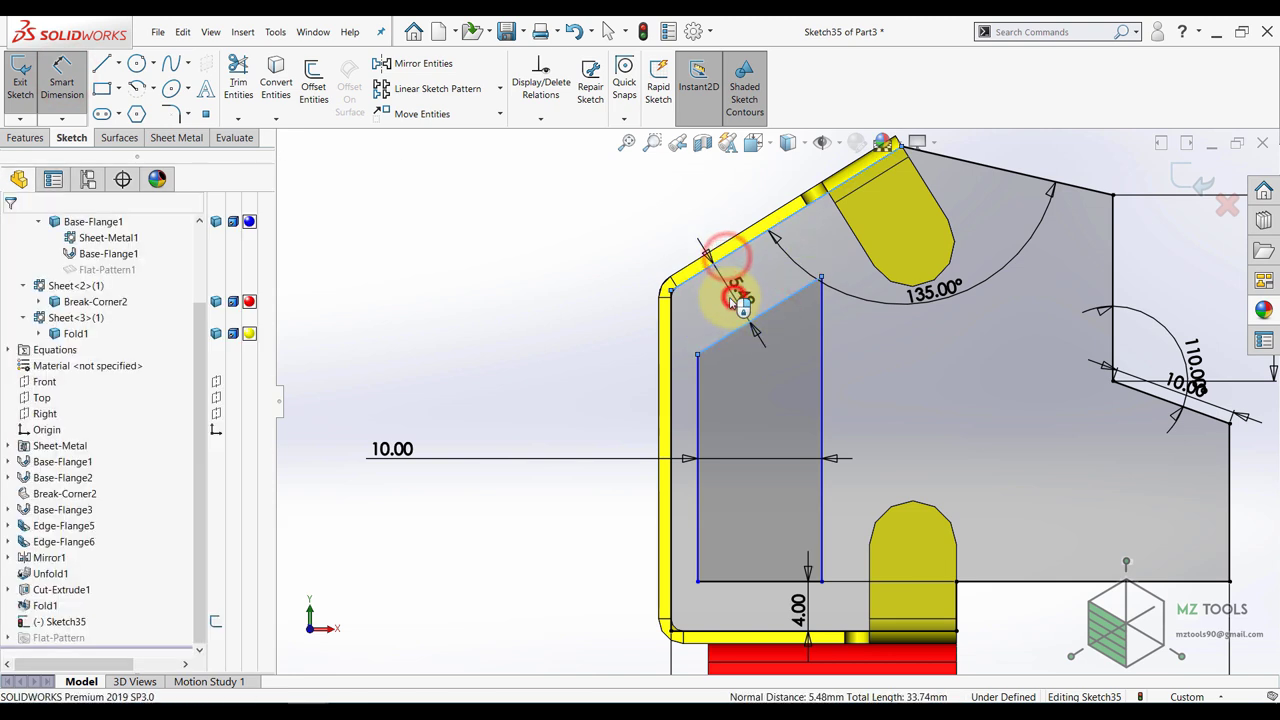
click(731, 301)
text(4)
key(Return)
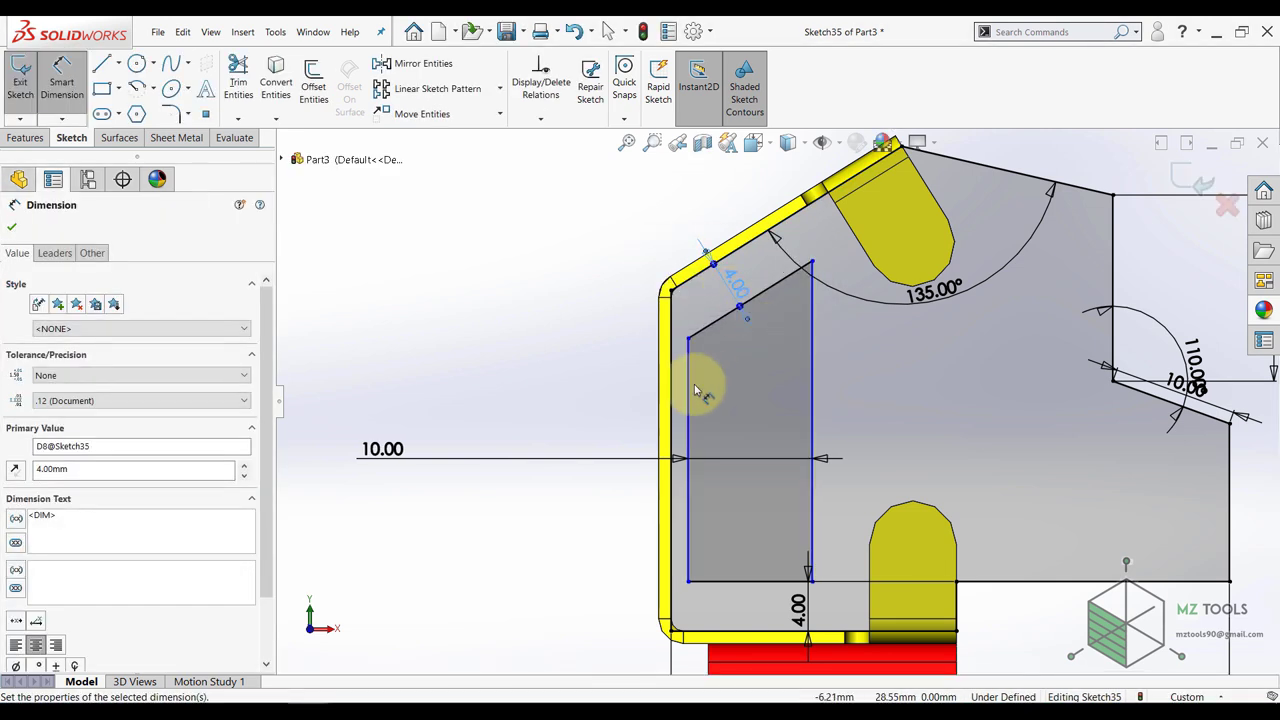
- Set the distance between the window's shorter vertical side and the profile's vertical line along the yellow wall to 4 mm
click(687, 395)
click(672, 378)
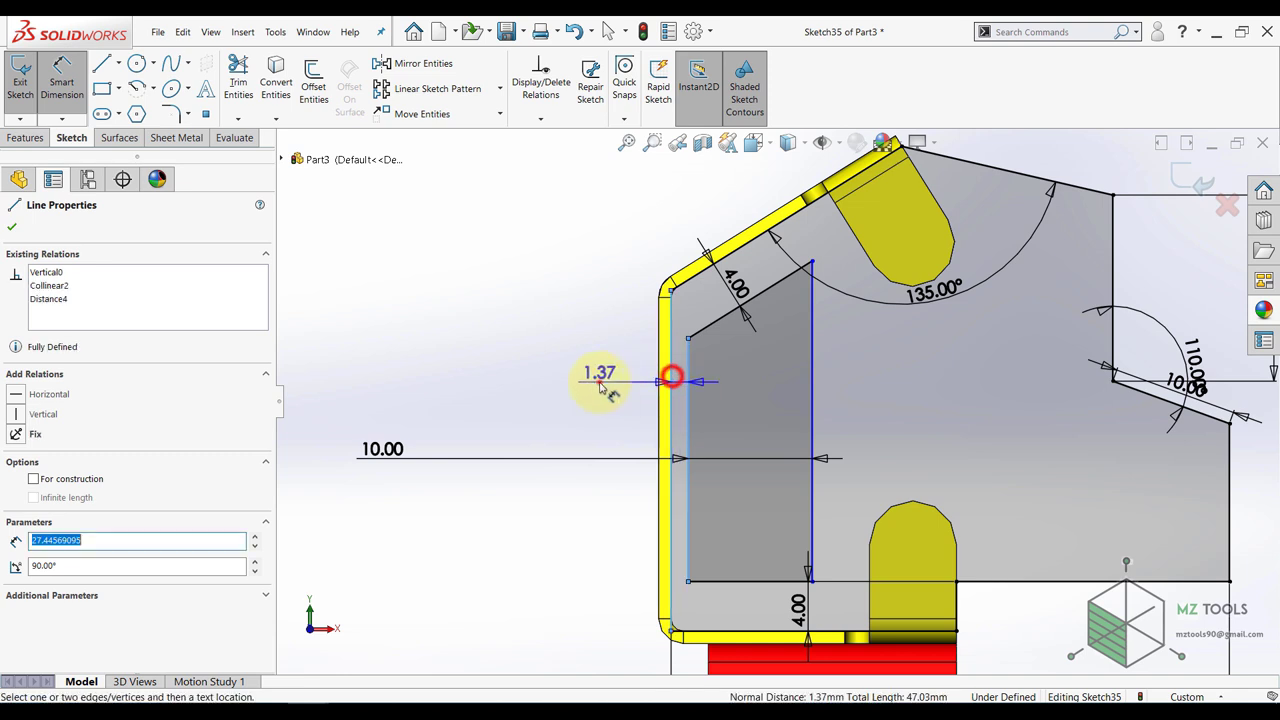
click(600, 382)
text(4)
key(Return)
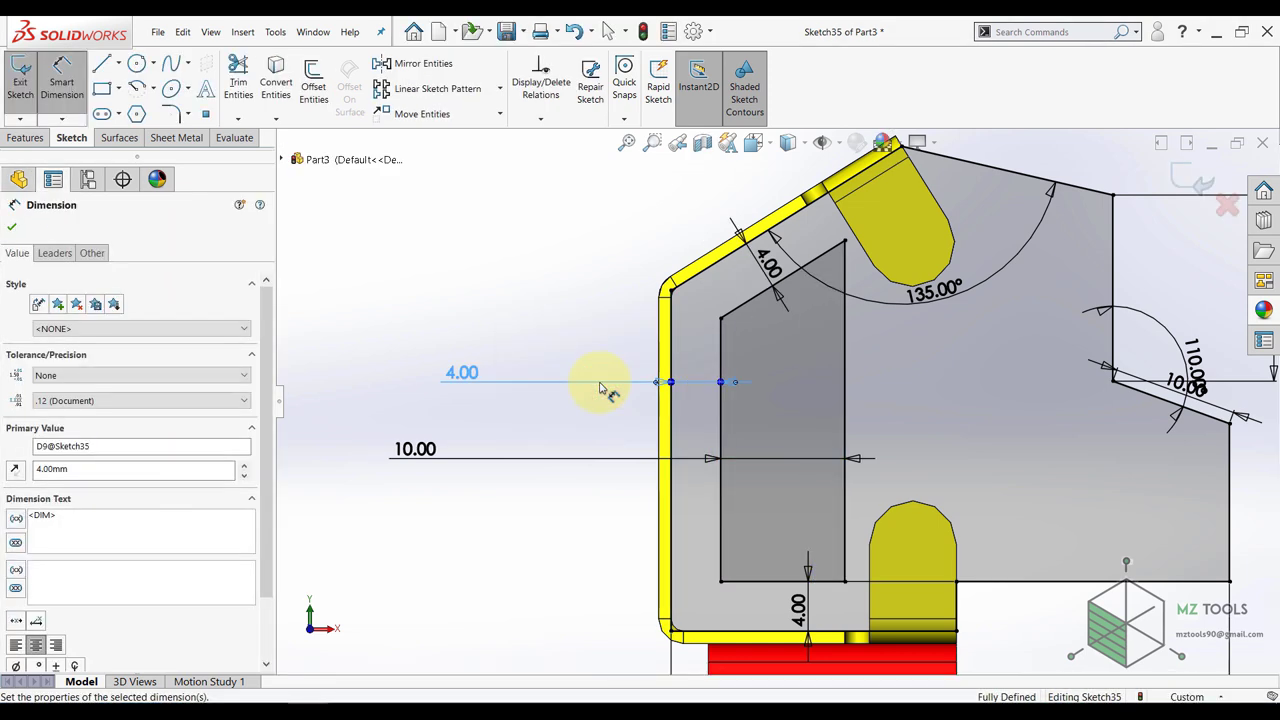
key(Escape)
- Sketch a small rectangle about 5 mm high inside the profile, between the slanted window and the notched end
scroll(625, 382, down, 1)
click(101, 88)
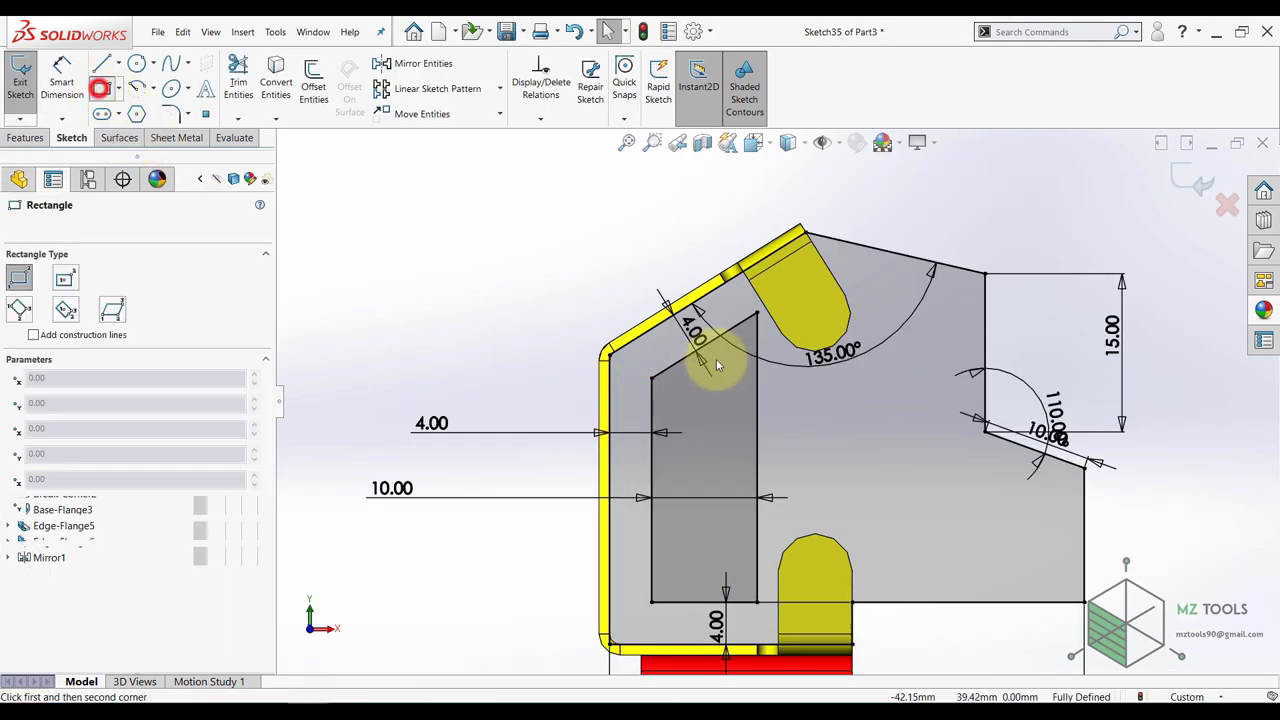
click(838, 379)
click(921, 434)
key(Escape)
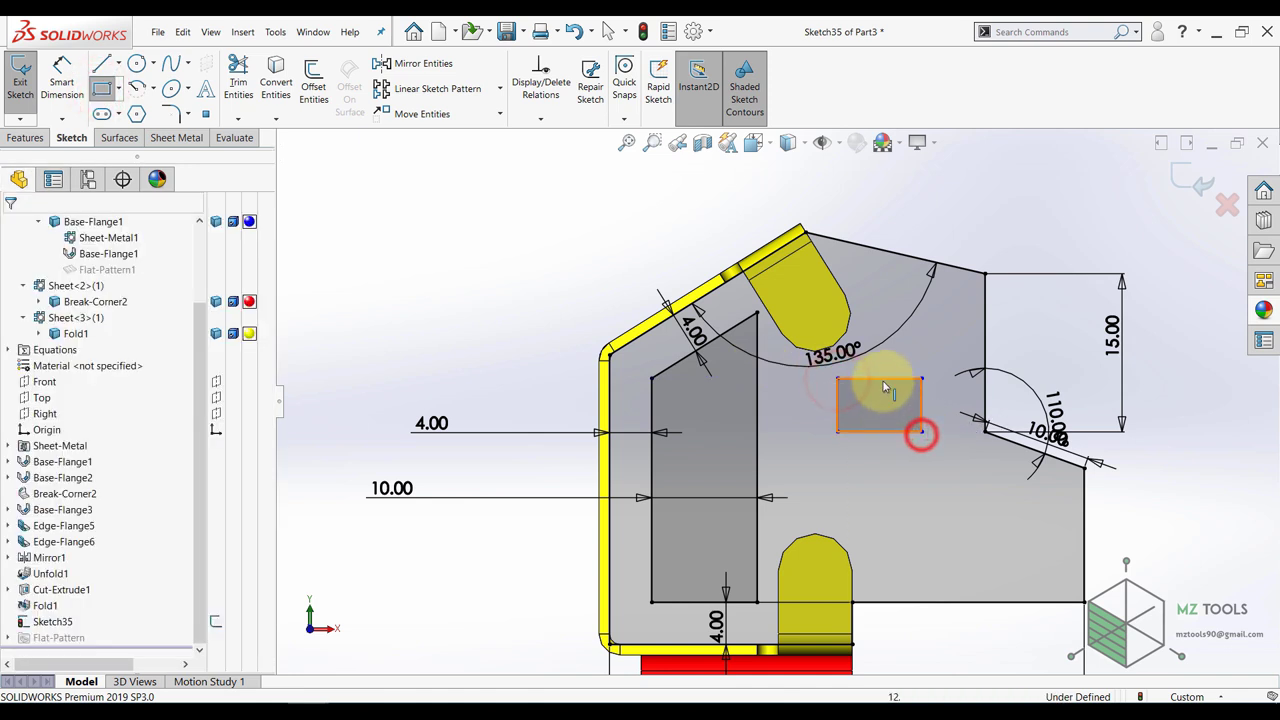
- Make two adjacent sides of the small rectangle equal so it forms a square
click(883, 379)
ctrl+click(837, 401)
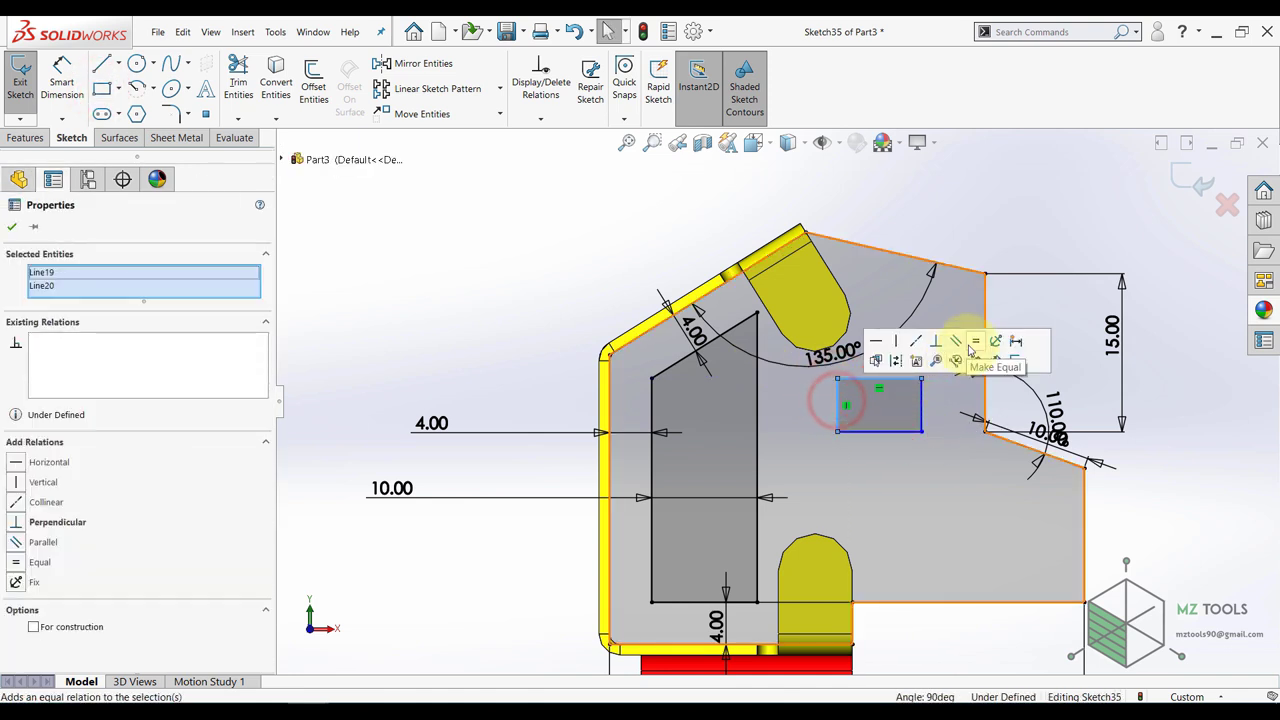
click(985, 343)
click(578, 283)
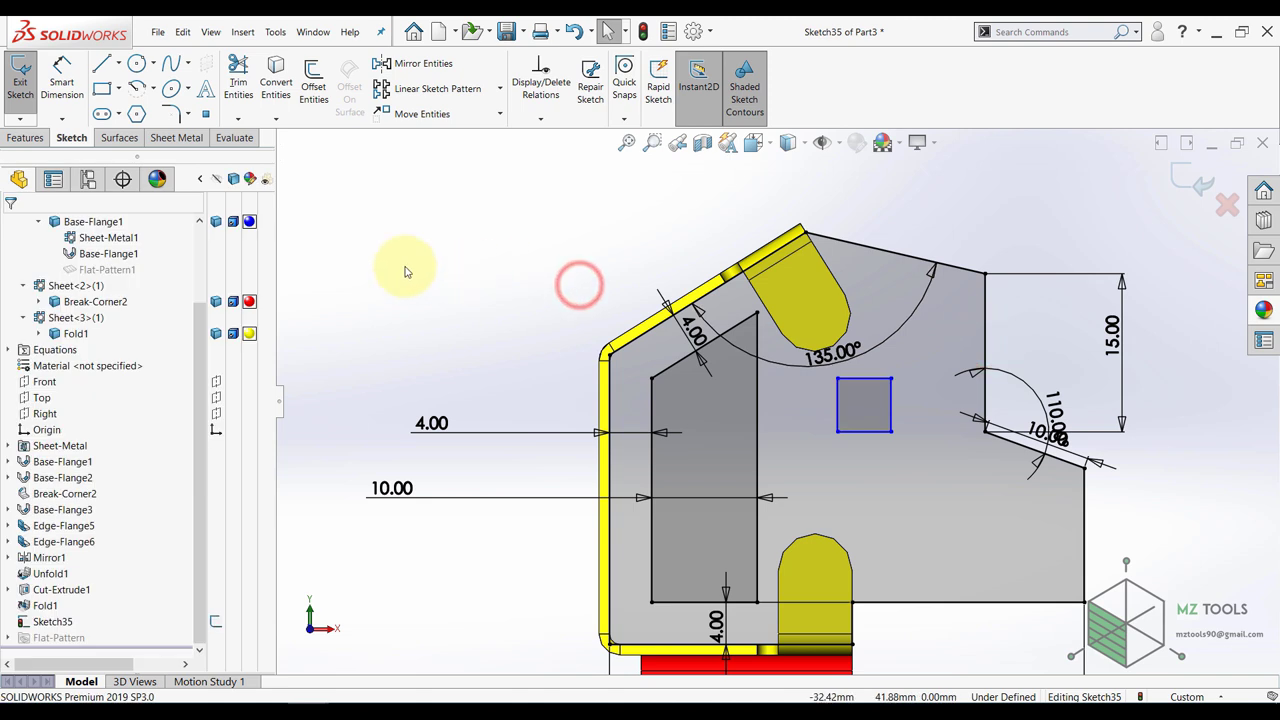
- Set the square's side length to 10 mm and move the square slightly lower in the profile
click(62, 68)
click(862, 438)
click(866, 452)
text(10)
key(Return)
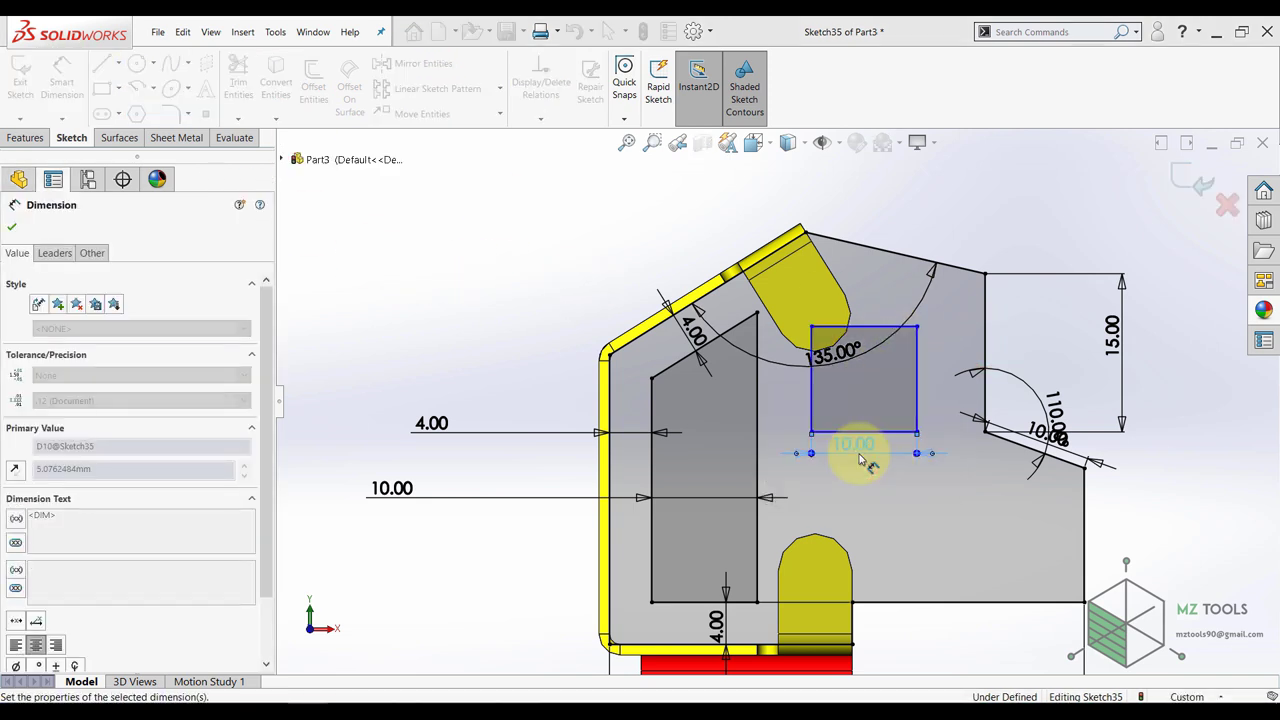
key(Escape)
drag(813, 434, 814, 470)
key(Escape)
- Set the horizontal gap between the slanted window's longer side and the square to 5 mm
click(66, 86)
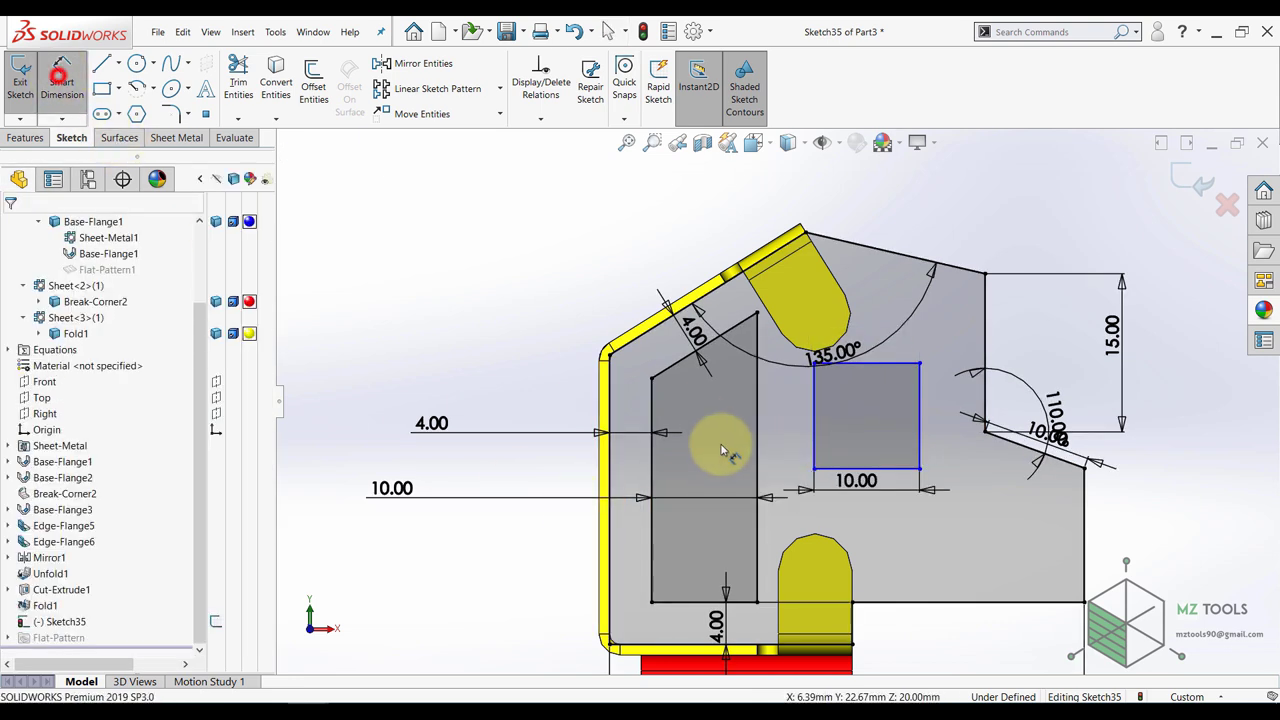
click(757, 415)
click(816, 418)
click(778, 426)
text(5)
key(Return)
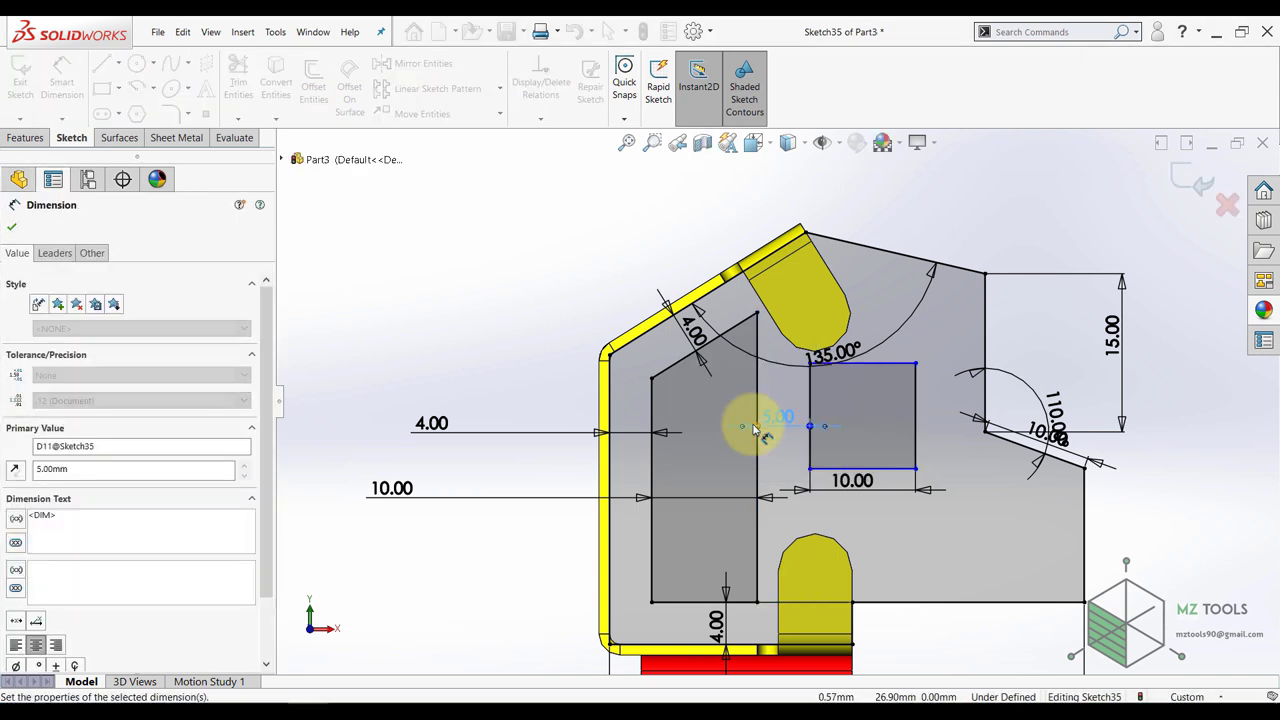
- Set the vertical distance from the square's bottom side to the profile's horizontal lower line beyond the tab to 10 mm
click(897, 470)
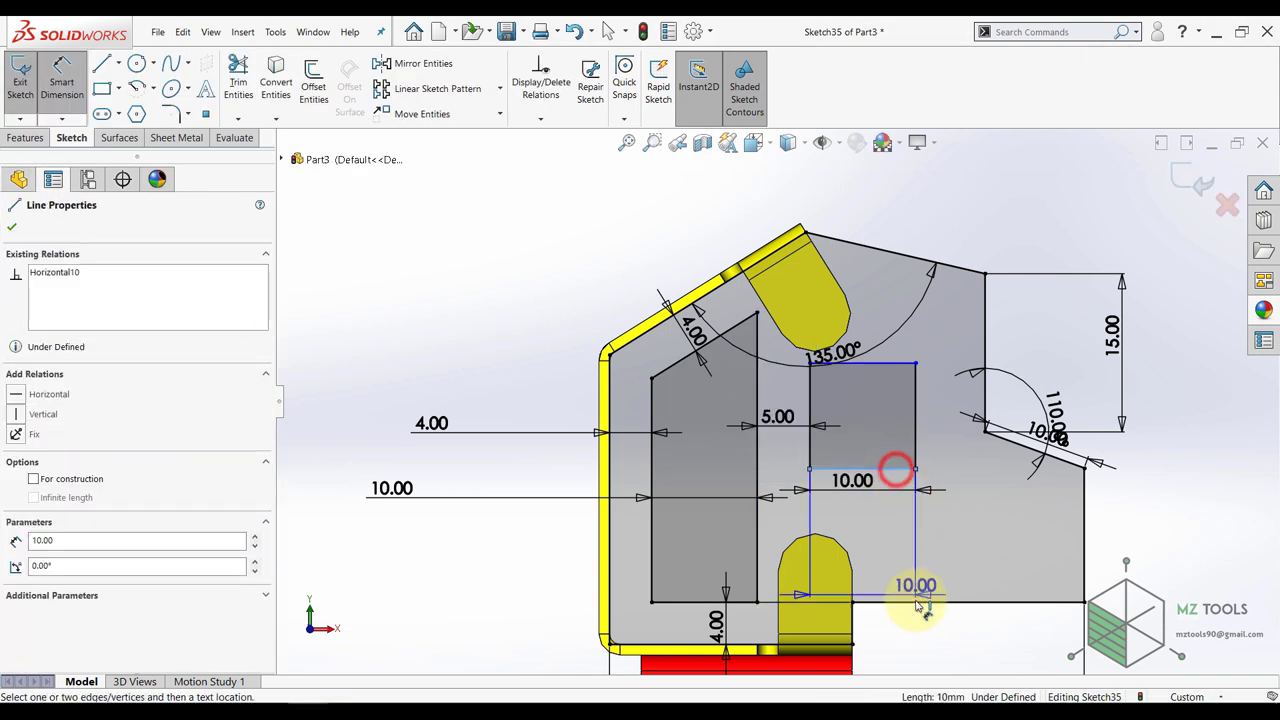
click(915, 602)
click(955, 543)
text(5)
key(Return)
key(Escape)
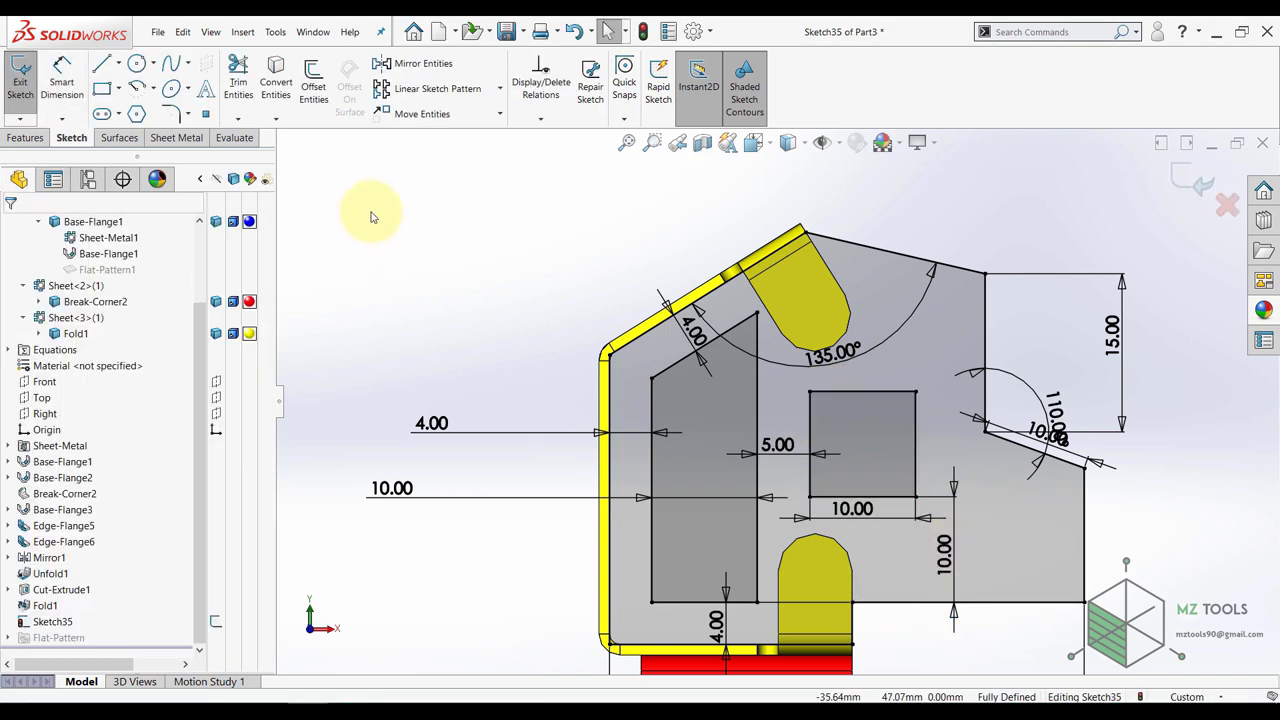
- Add 1 mm sketch fillets to the four corners of the slanted window
click(171, 114)
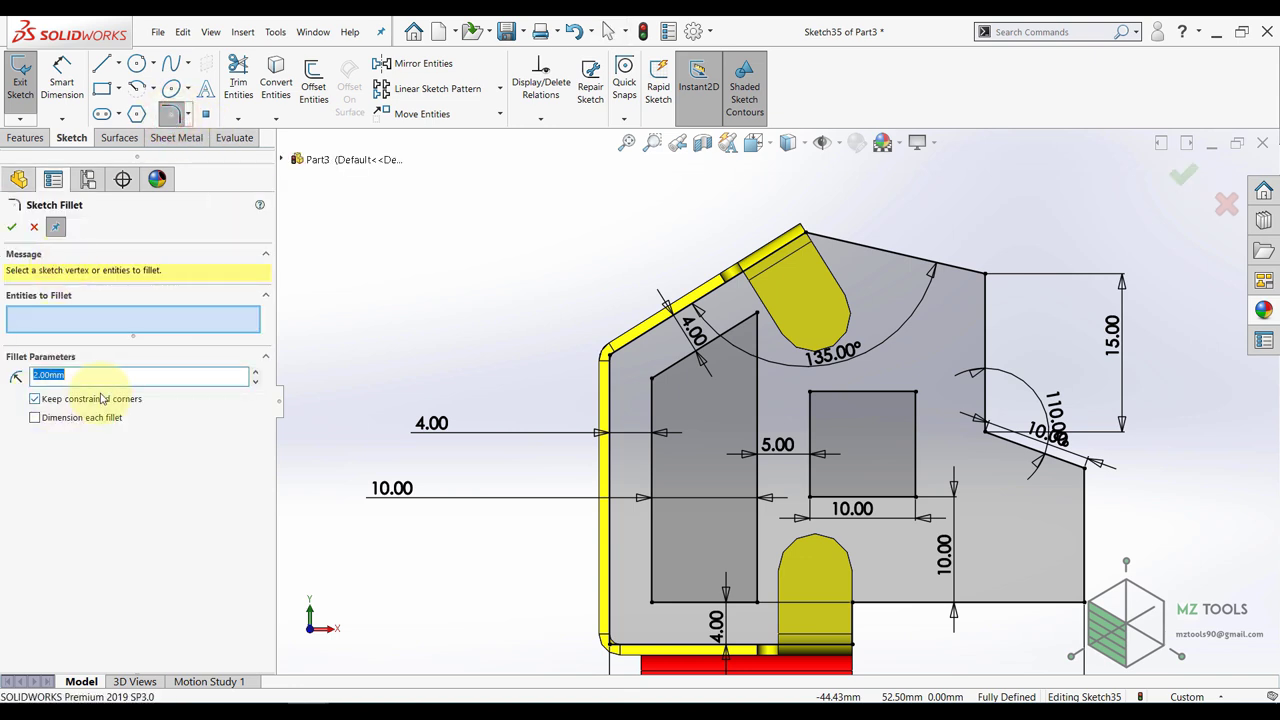
click(757, 314)
click(652, 380)
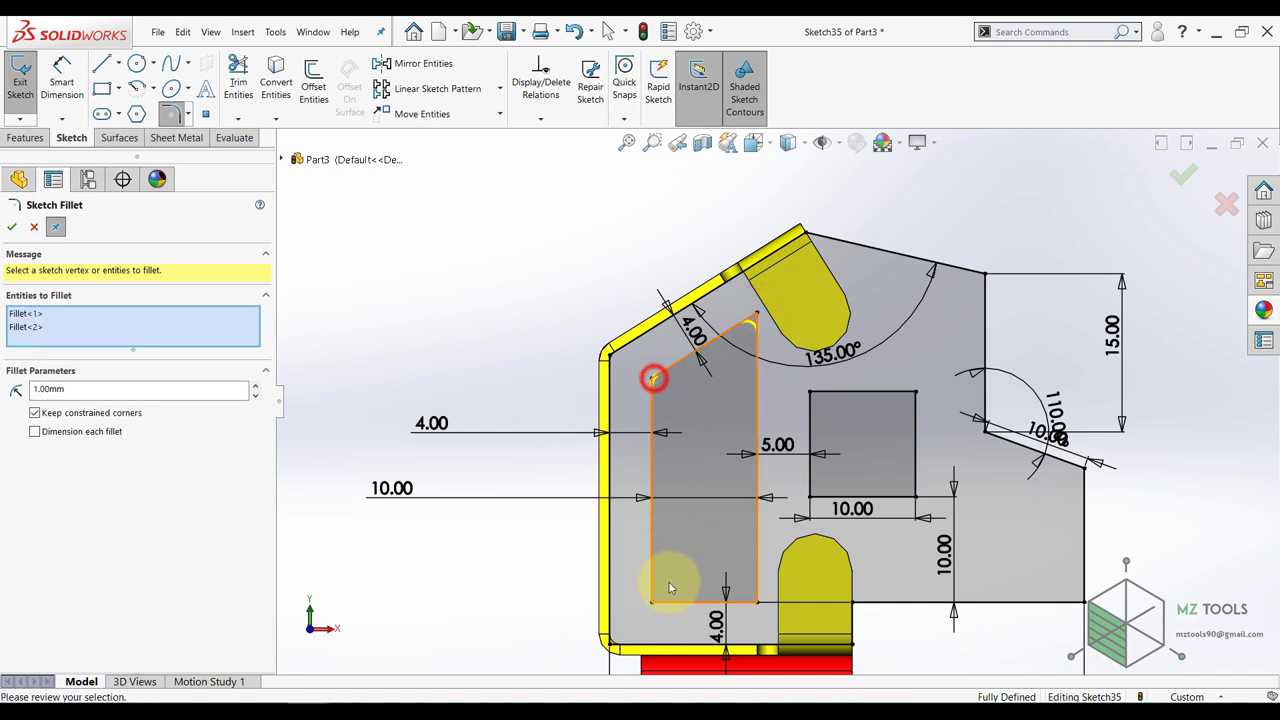
click(652, 601)
click(757, 601)
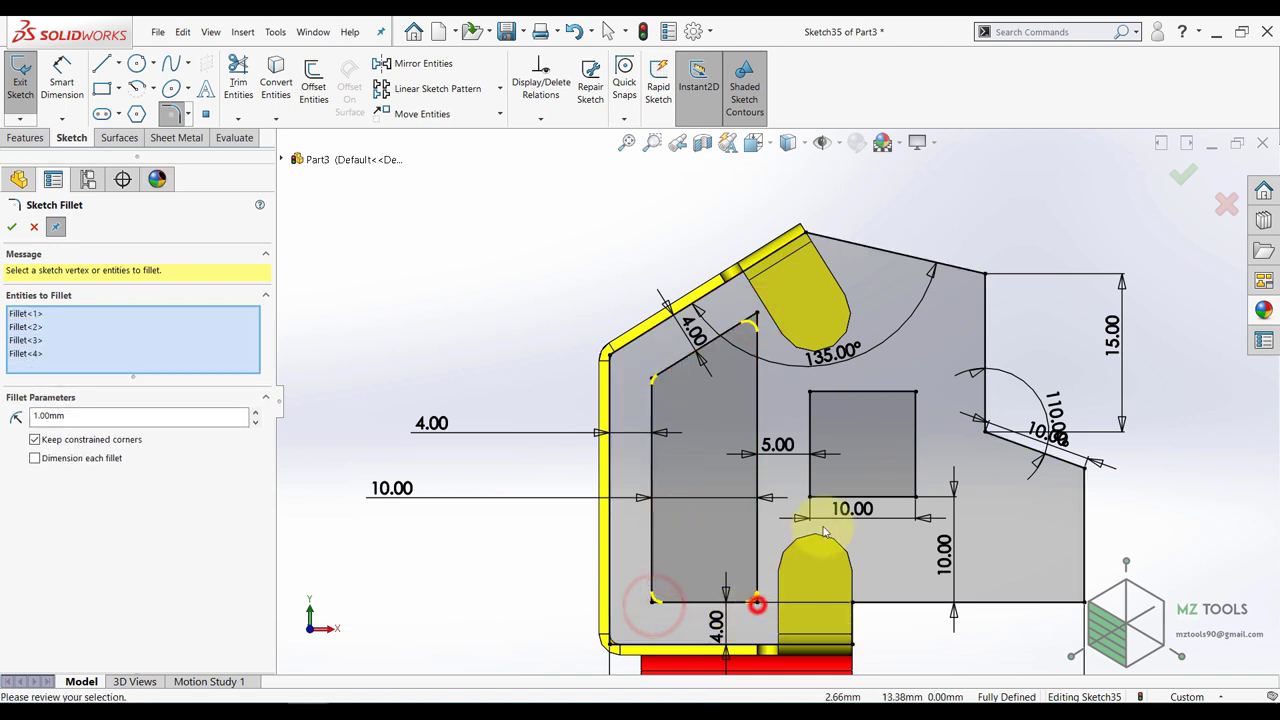
- Add 1 mm sketch fillets to the four corners of the square window, accepting the removal of its equal relation
click(809, 495)
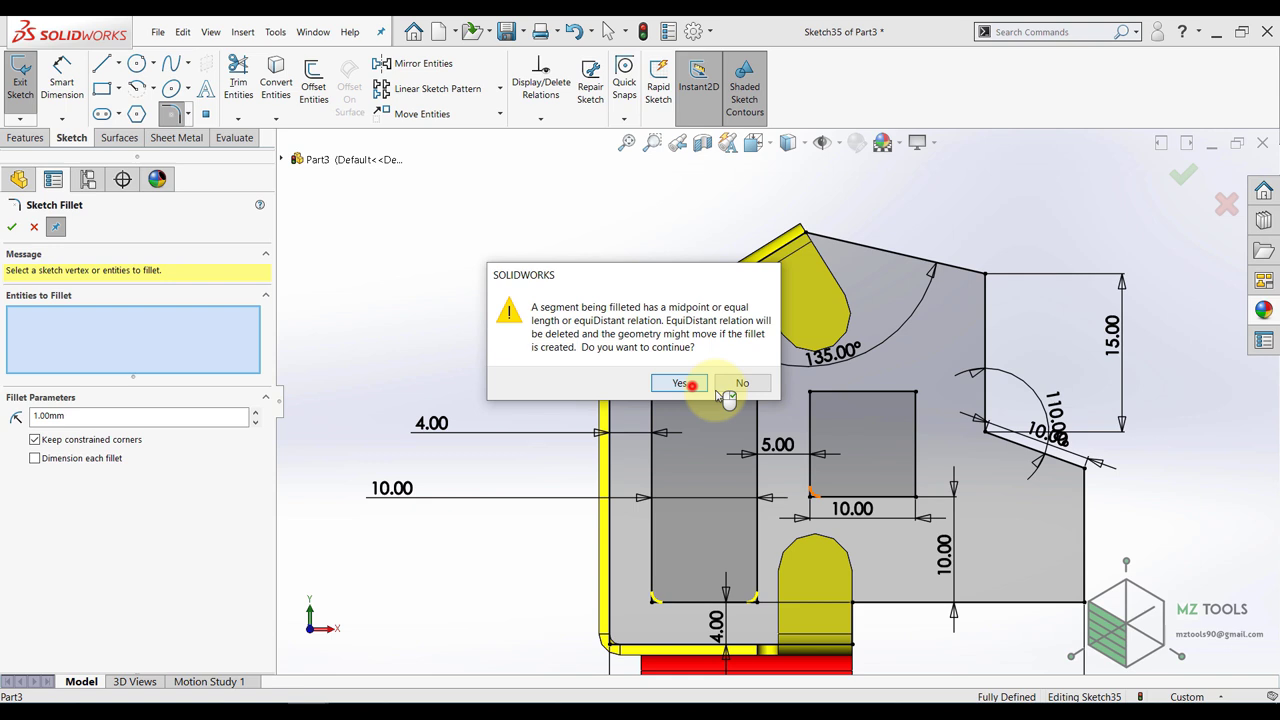
click(692, 386)
click(809, 391)
click(700, 381)
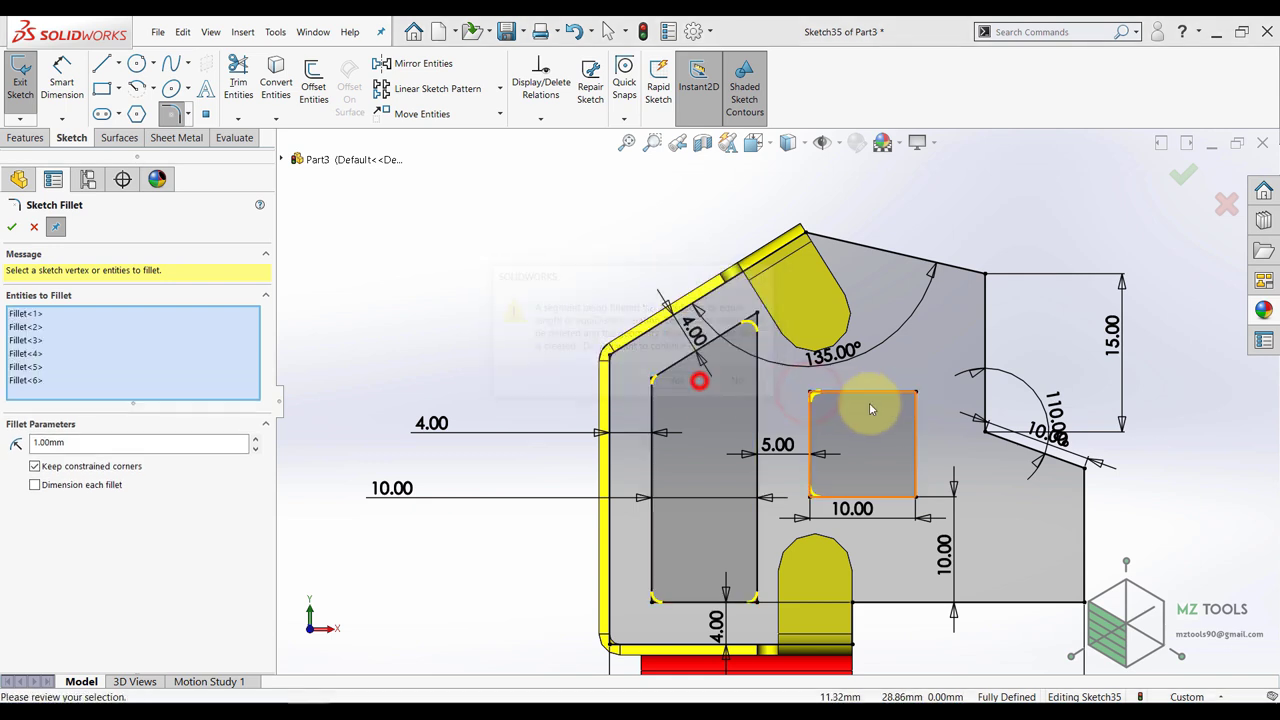
click(914, 393)
click(688, 380)
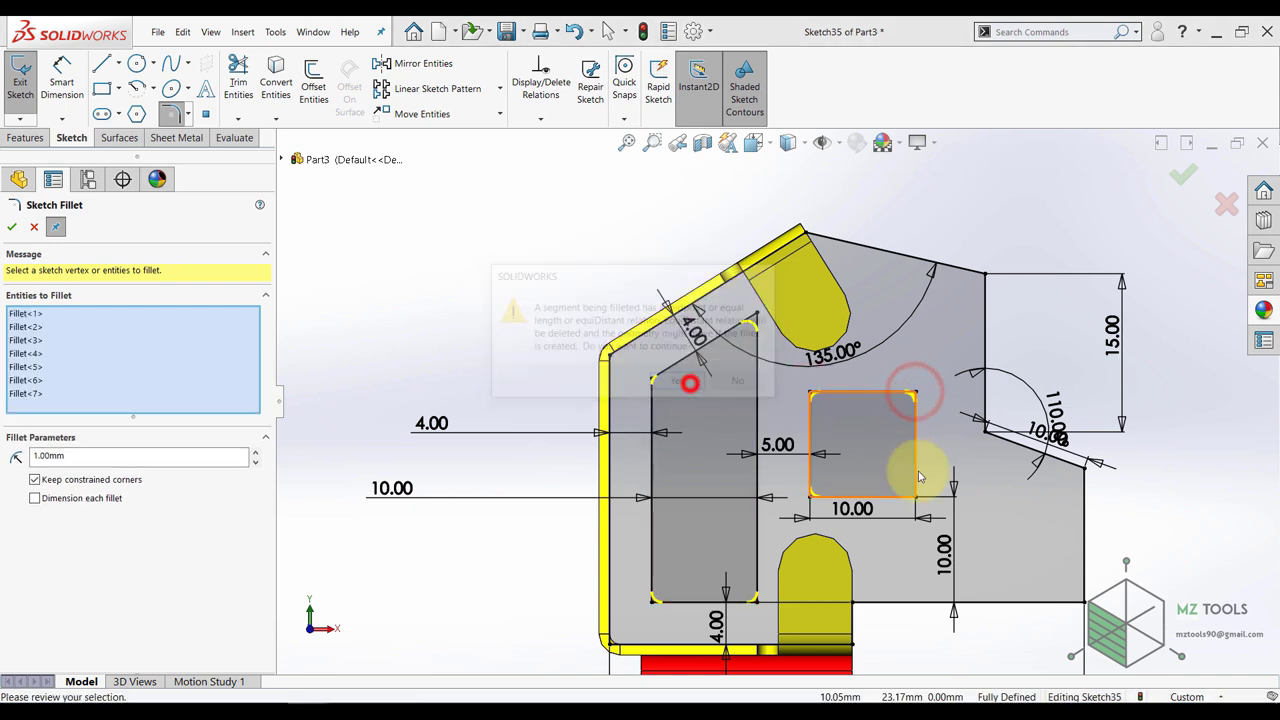
click(914, 496)
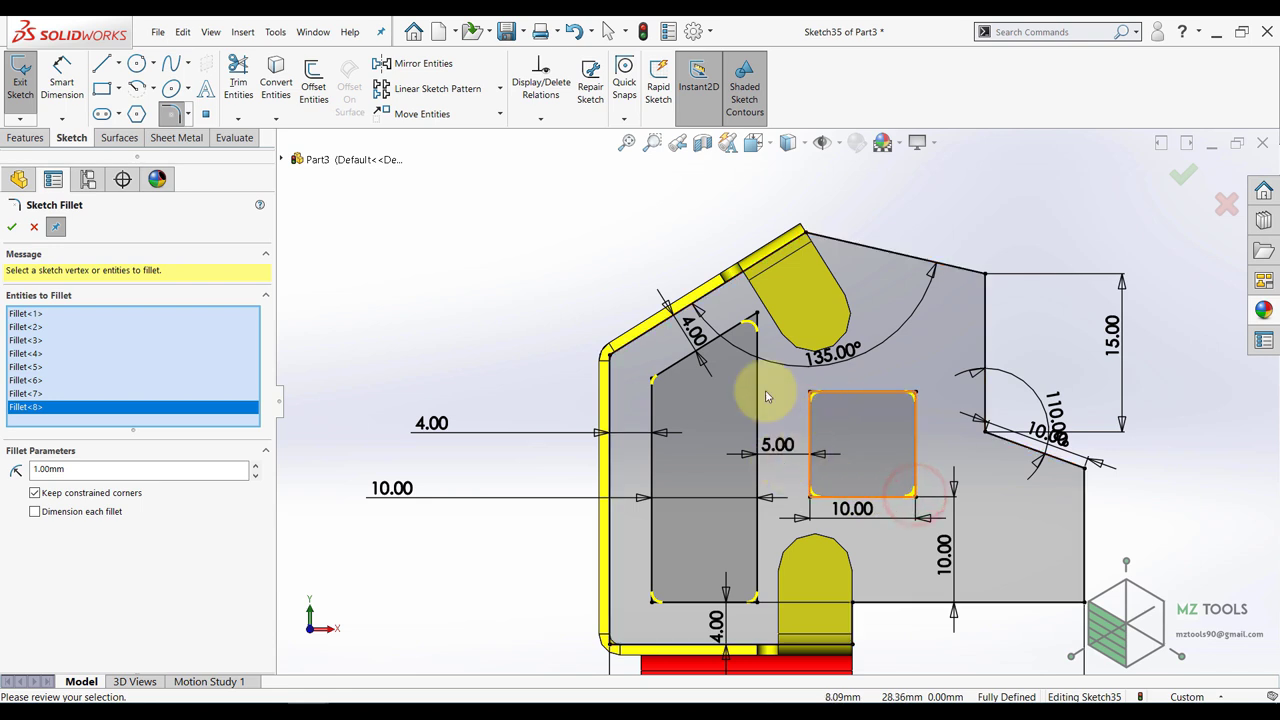
click(13, 225)
scroll(706, 337, up, 2)
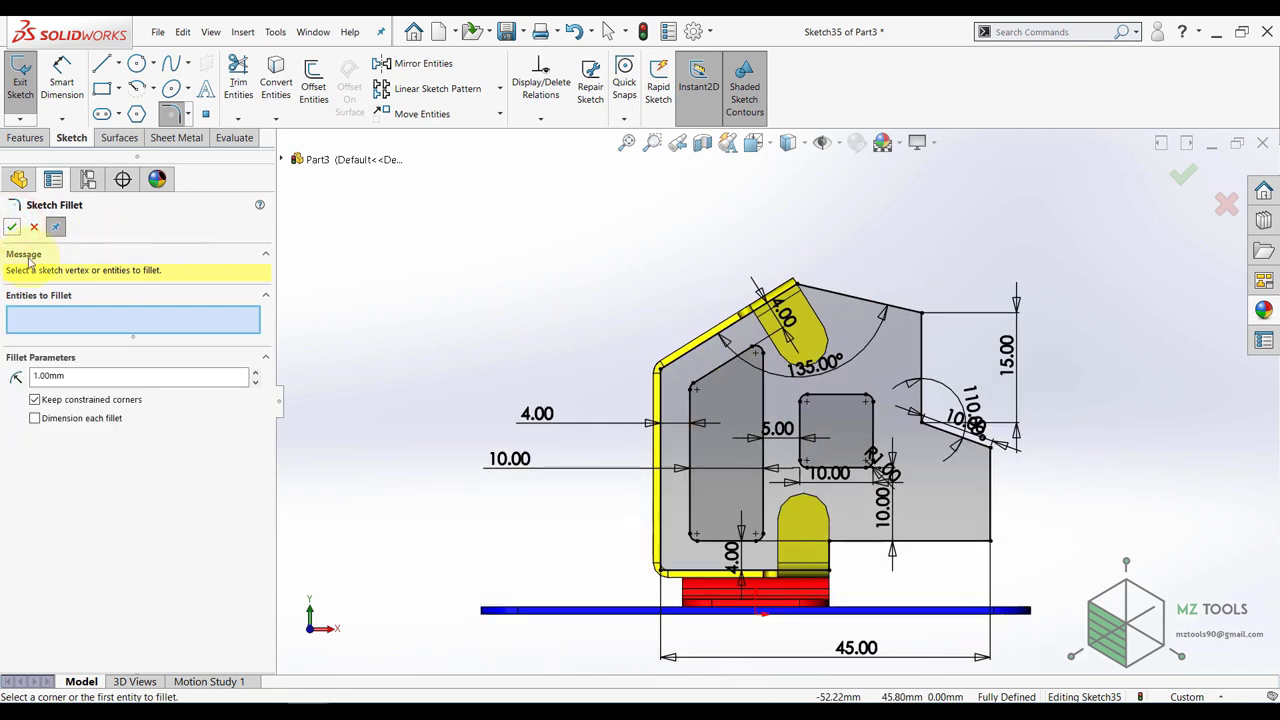
click(7, 232)
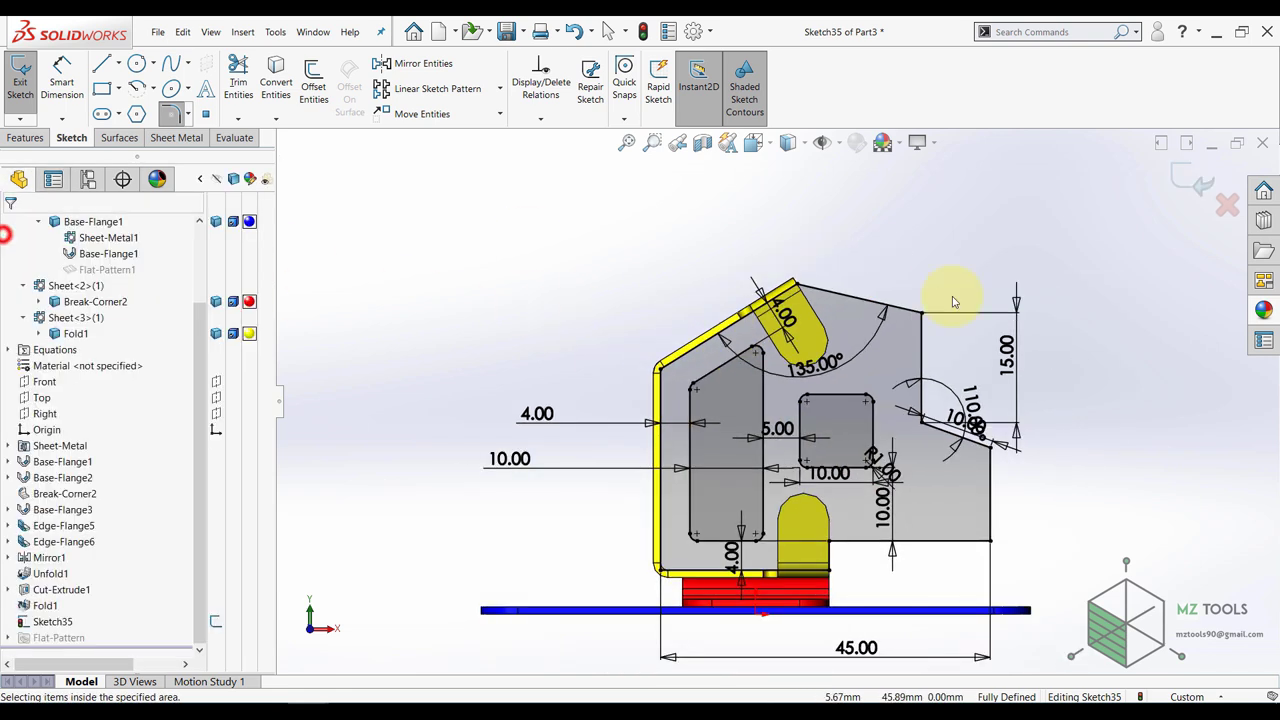
- Finish the sketch and create a 1 mm base flange from it as a separate body, with Merge result turned off
click(1186, 172)
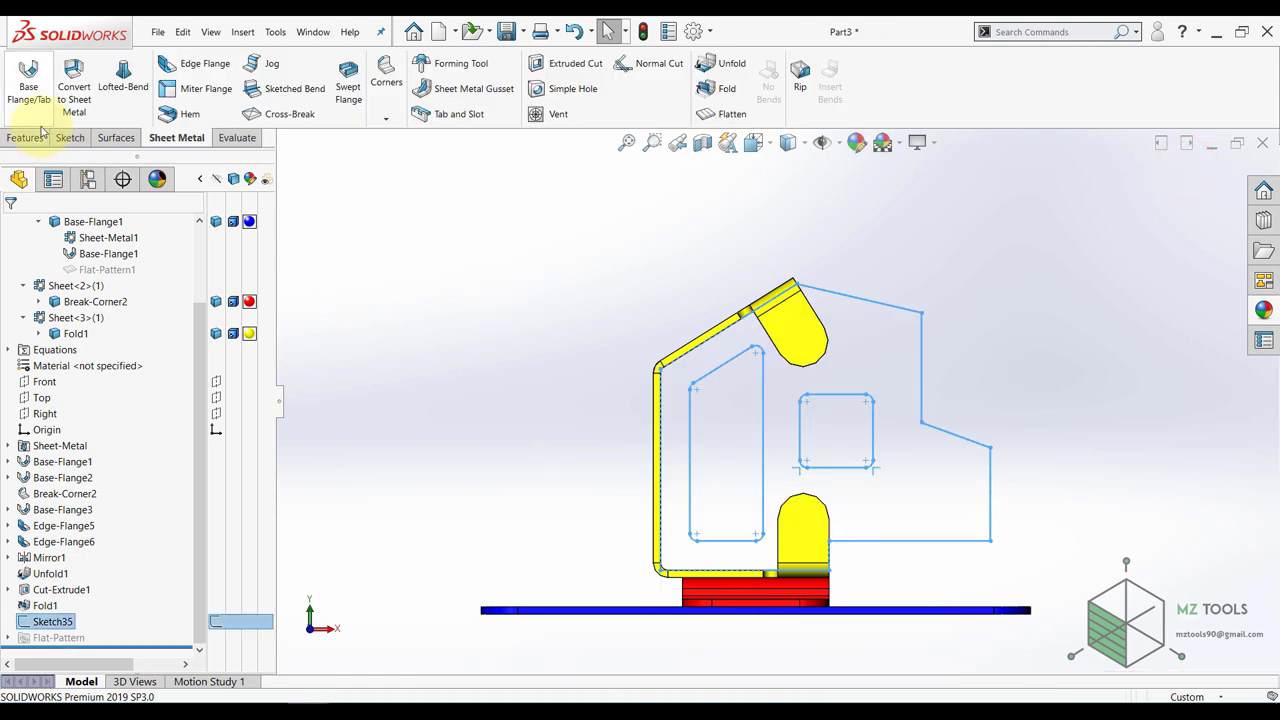
click(28, 84)
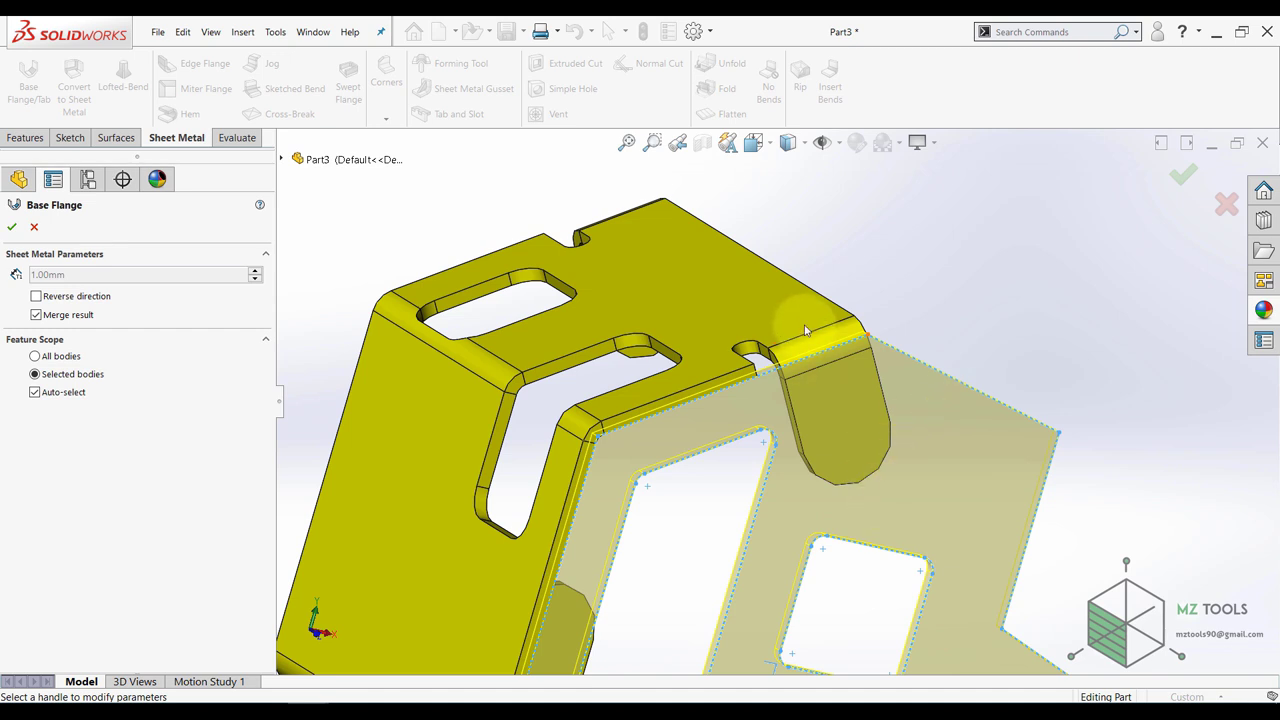
scroll(670, 363, up, 4)
middle_drag(590, 304, 510, 276)
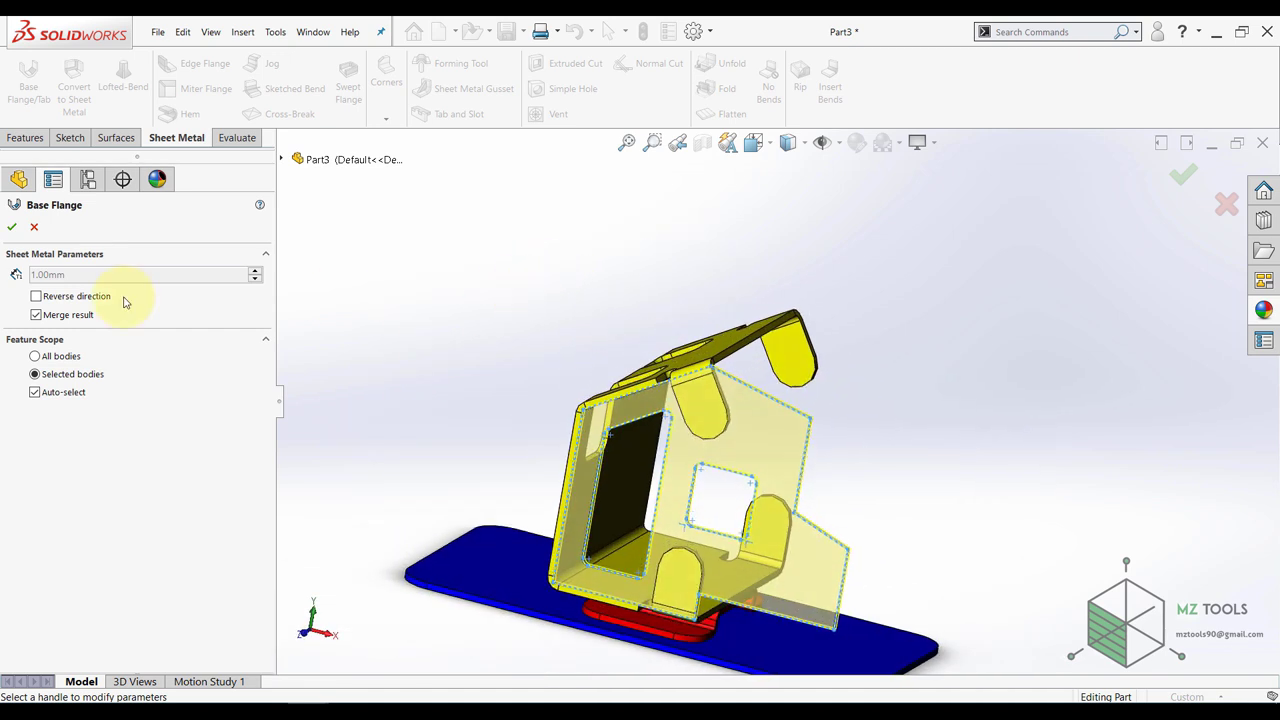
click(35, 316)
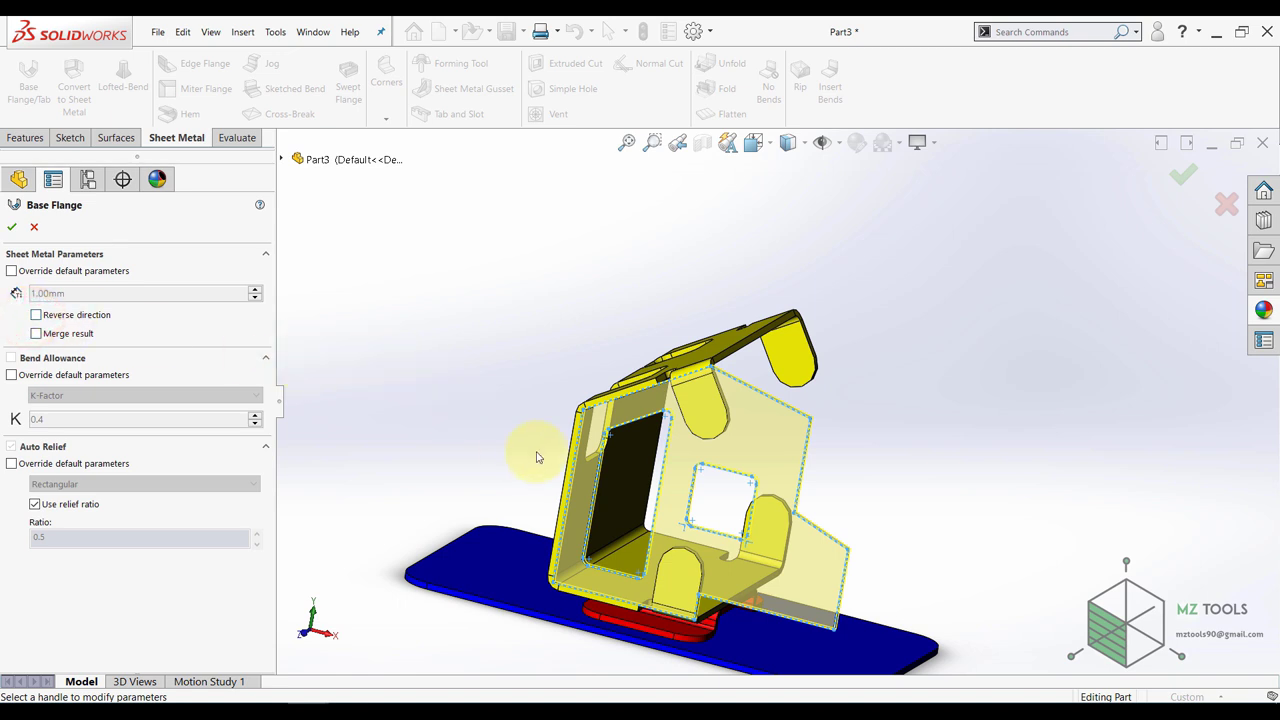
click(15, 229)
click(386, 328)
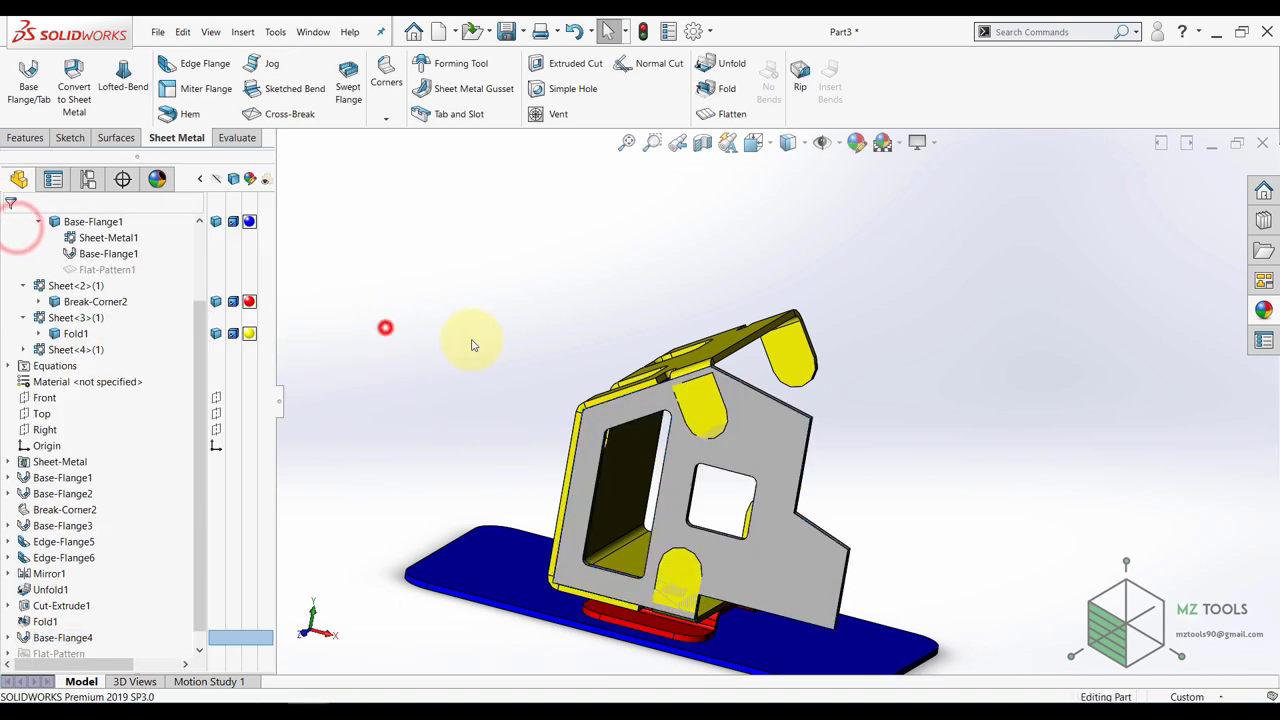
- Examine how the new side panel meets the bends of the yellow body's upper and lower tabs
scroll(704, 378, down, 3)
mouse_move(705, 375)
middle_down()
mouse_move(656, 360)
mouse_move(708, 377)
mouse_move(691, 354)
mouse_move(695, 371)
middle_up()
scroll(720, 350, down, 2)
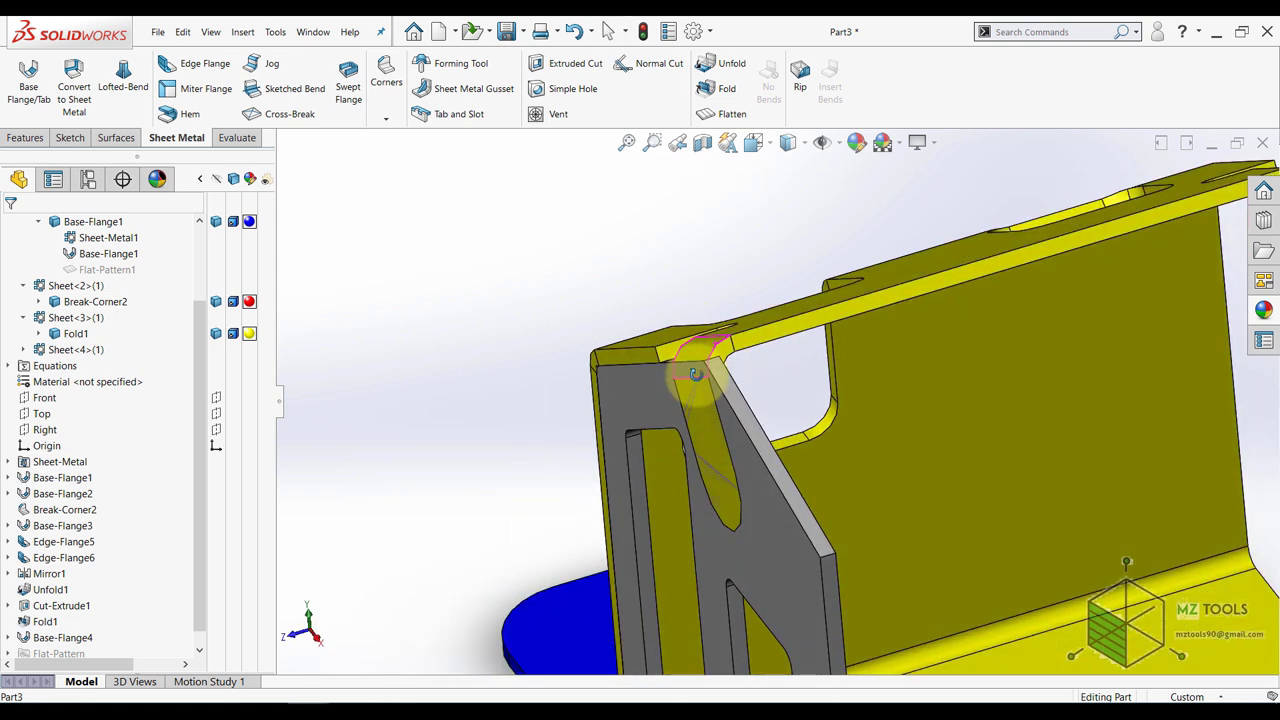
scroll(554, 427, up, 3)
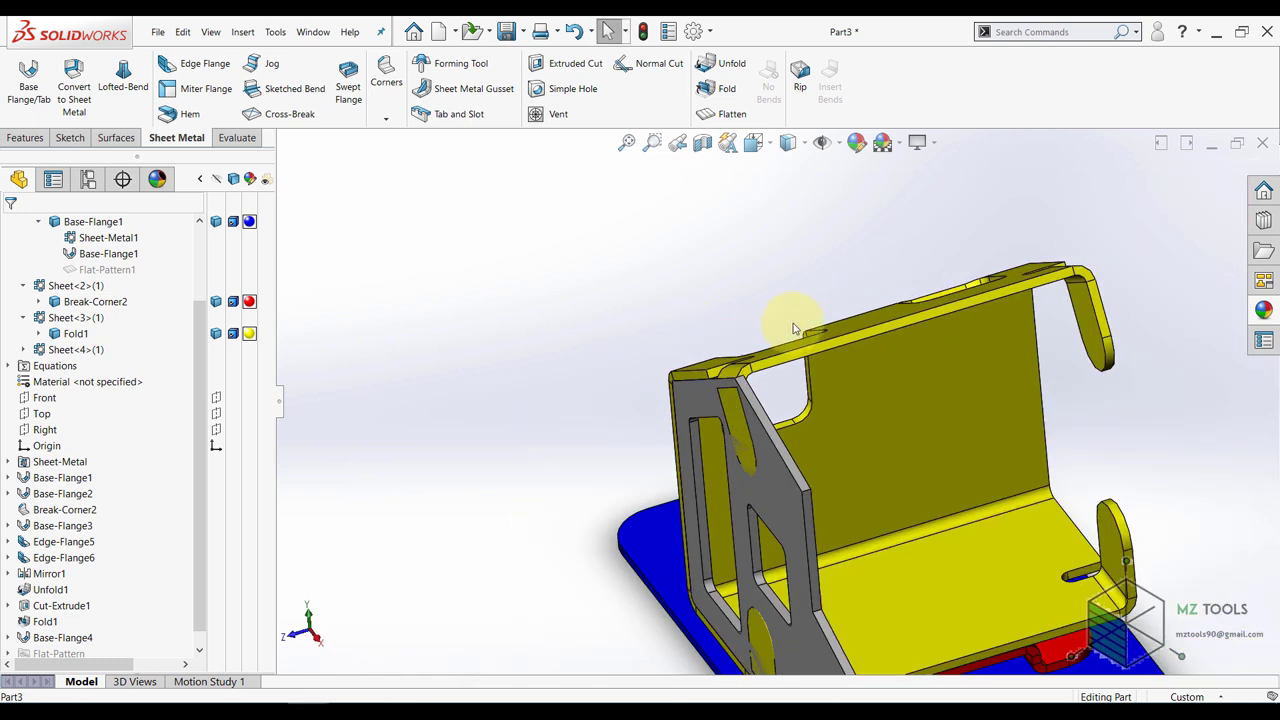
scroll(794, 332, down, 4)
click(661, 440)
scroll(583, 343, up, 4)
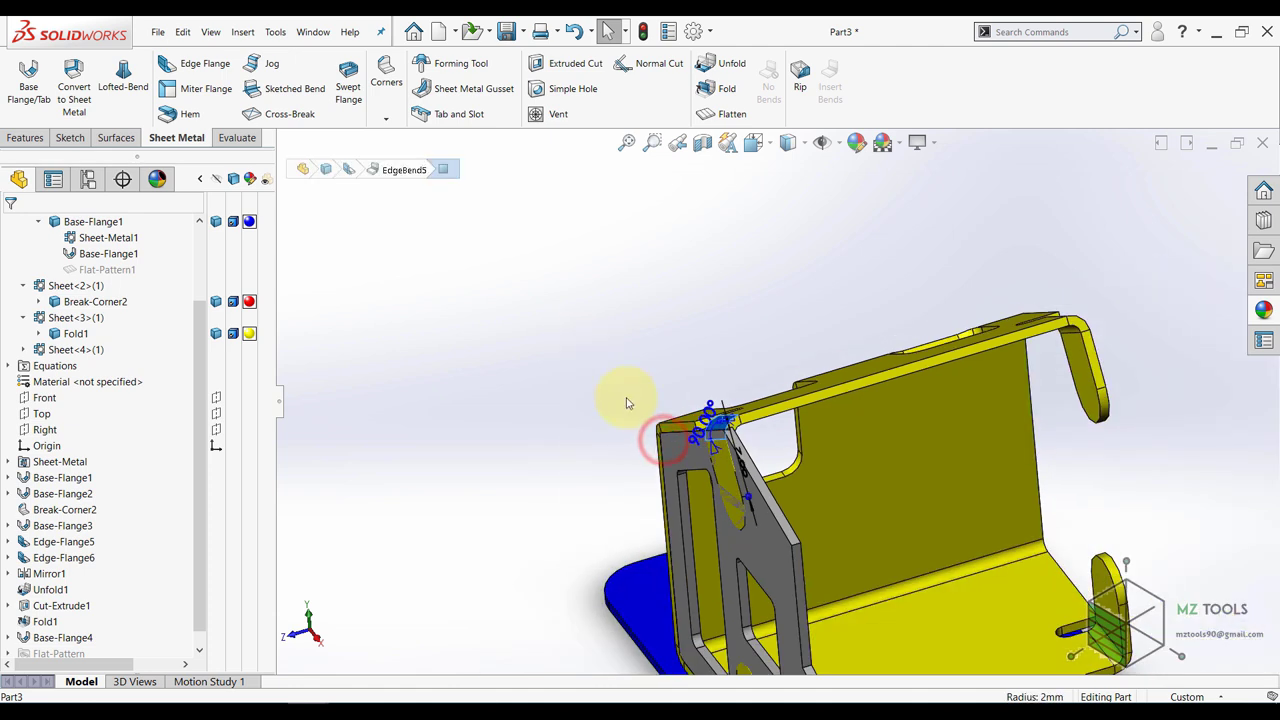
scroll(505, 417, up, 2)
click(600, 449)
scroll(728, 540, up, 2)
middle_drag(736, 525, 780, 450)
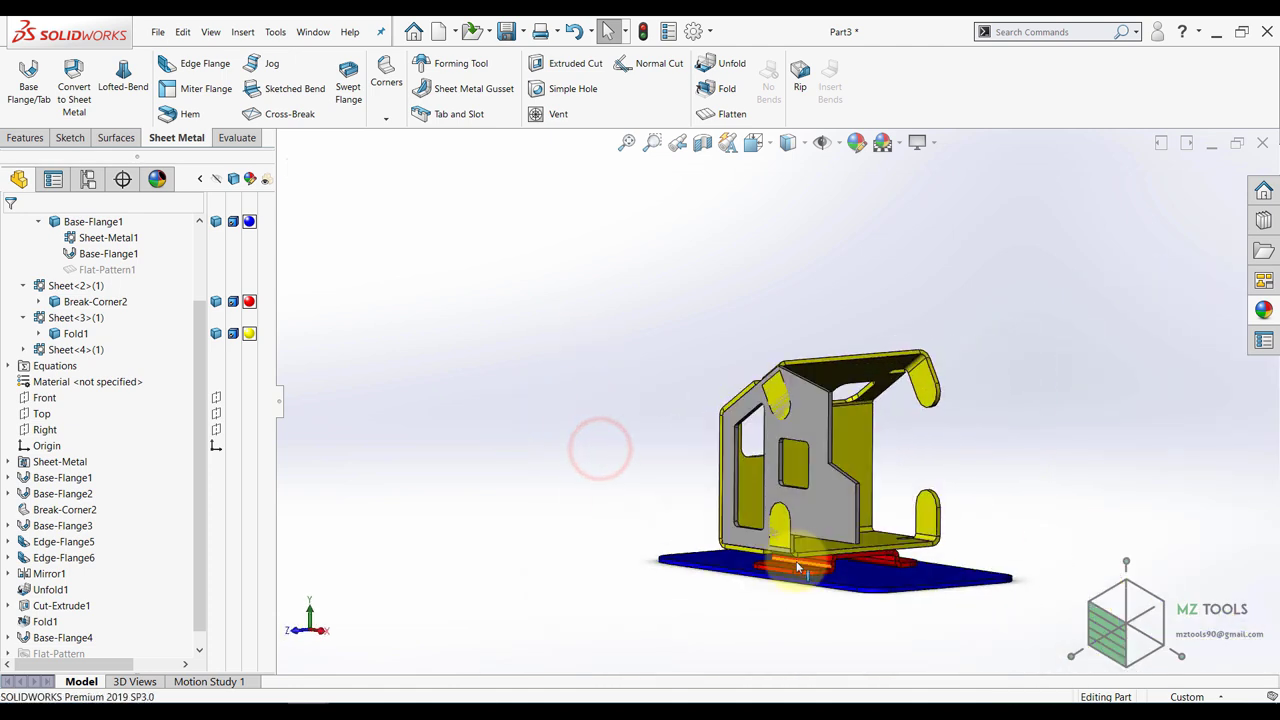
scroll(800, 556, down, 7)
click(791, 530)
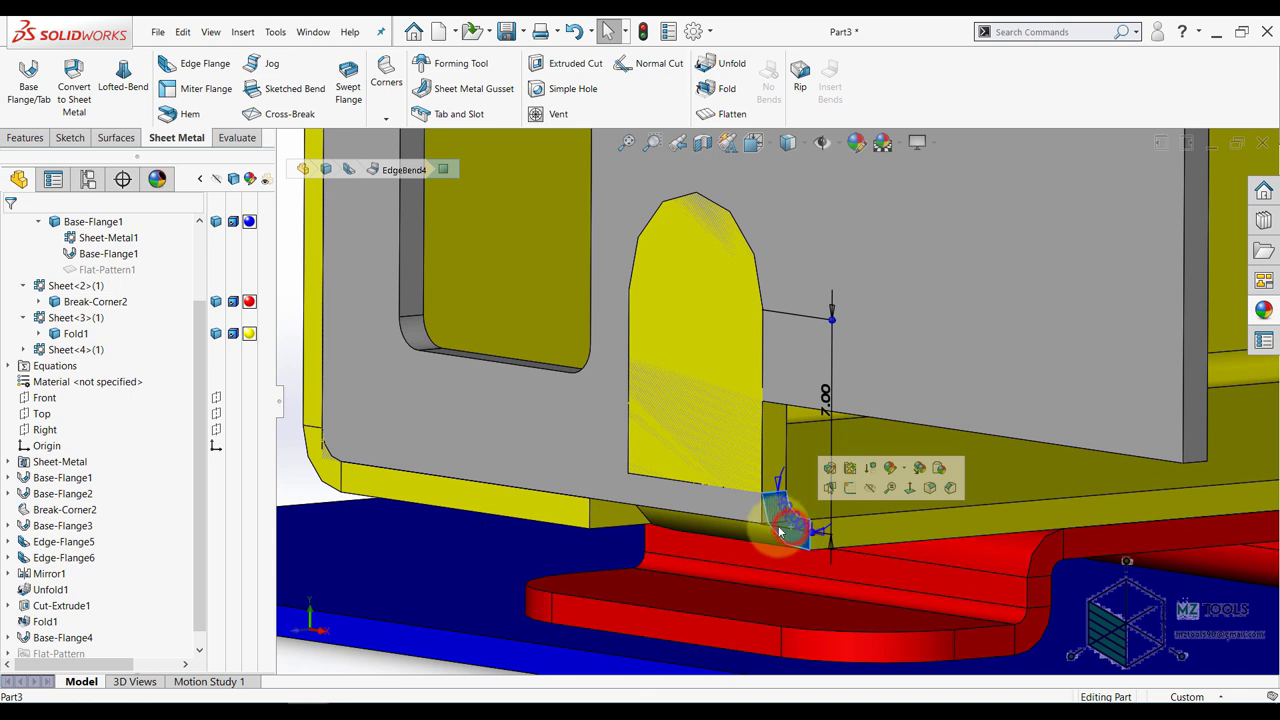
scroll(765, 522, up, 3)
scroll(134, 463, up, 2)
scroll(135, 461, down, 2)
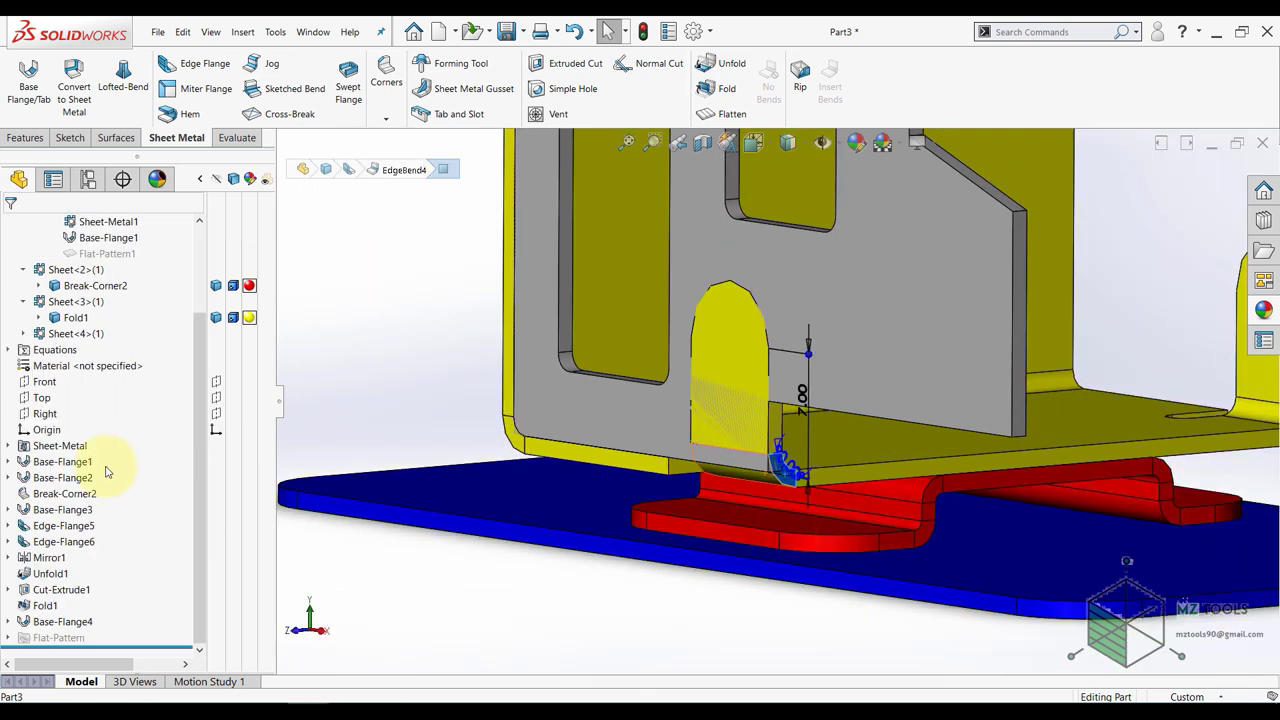
- Edit the edge flange of the yellow body's lower tab and give its flange position a 1 mm offset
click(47, 526)
click(60, 489)
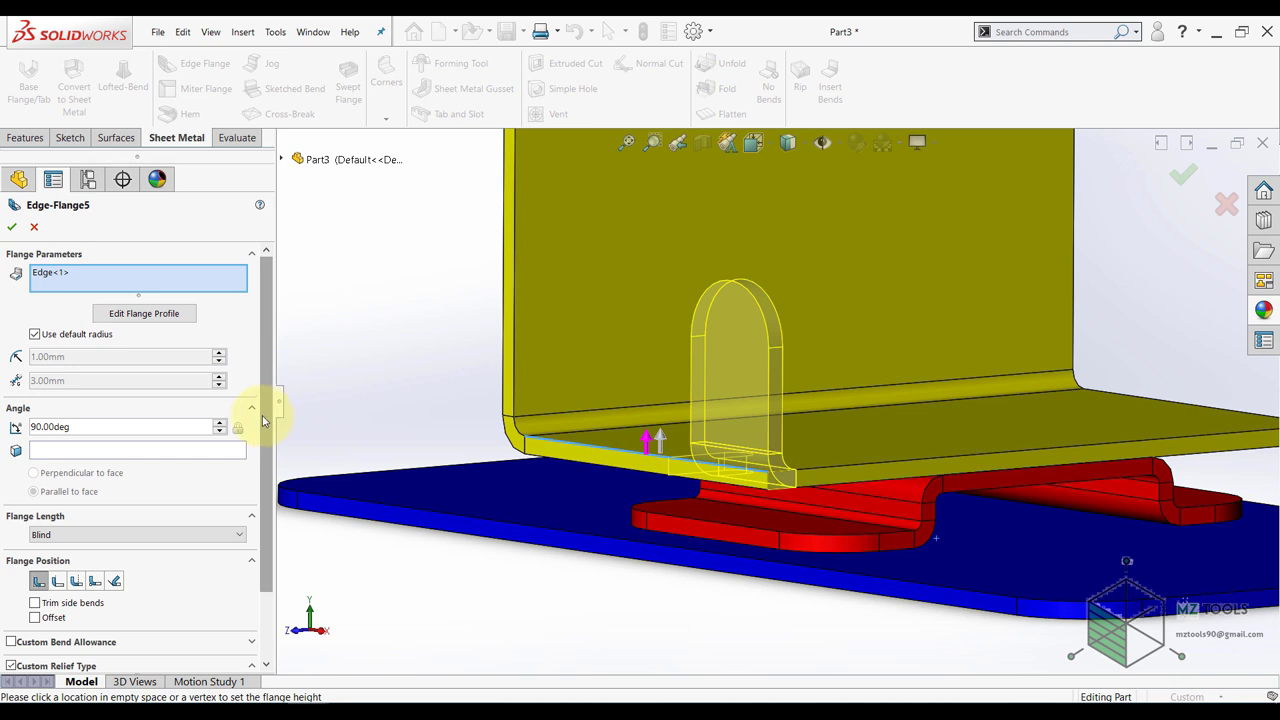
drag(264, 418, 257, 489)
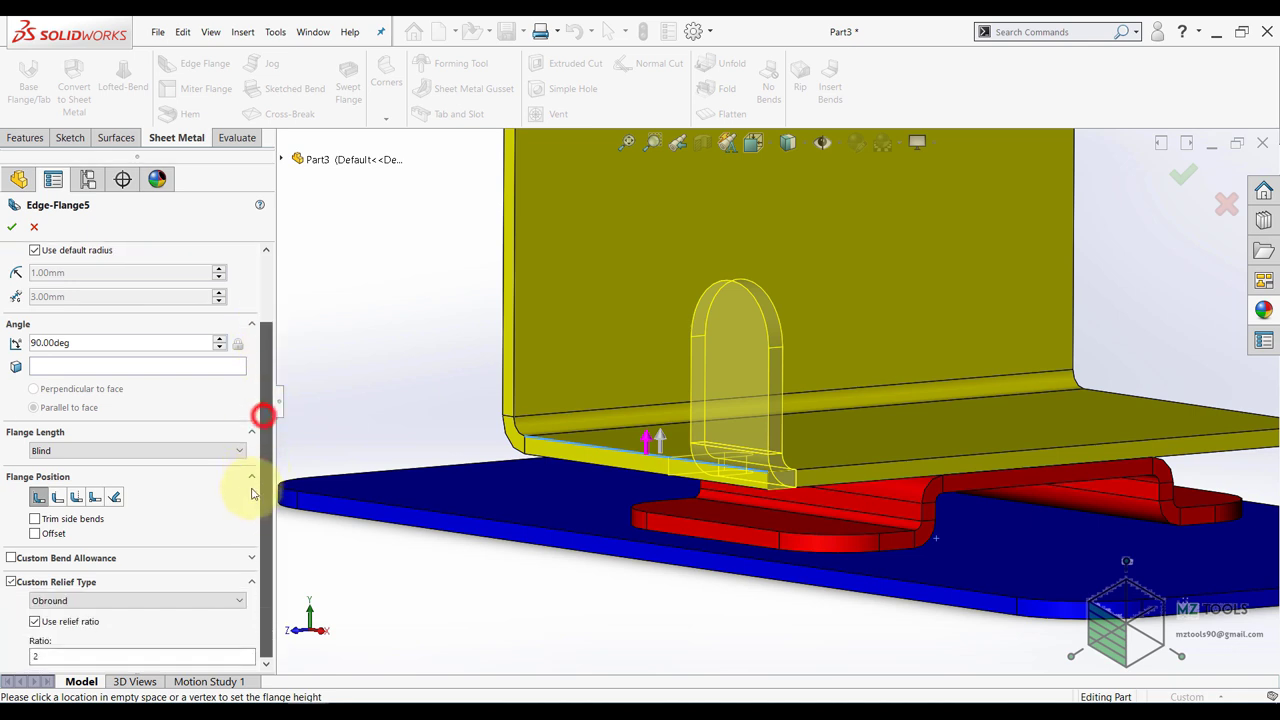
click(36, 534)
click(66, 577)
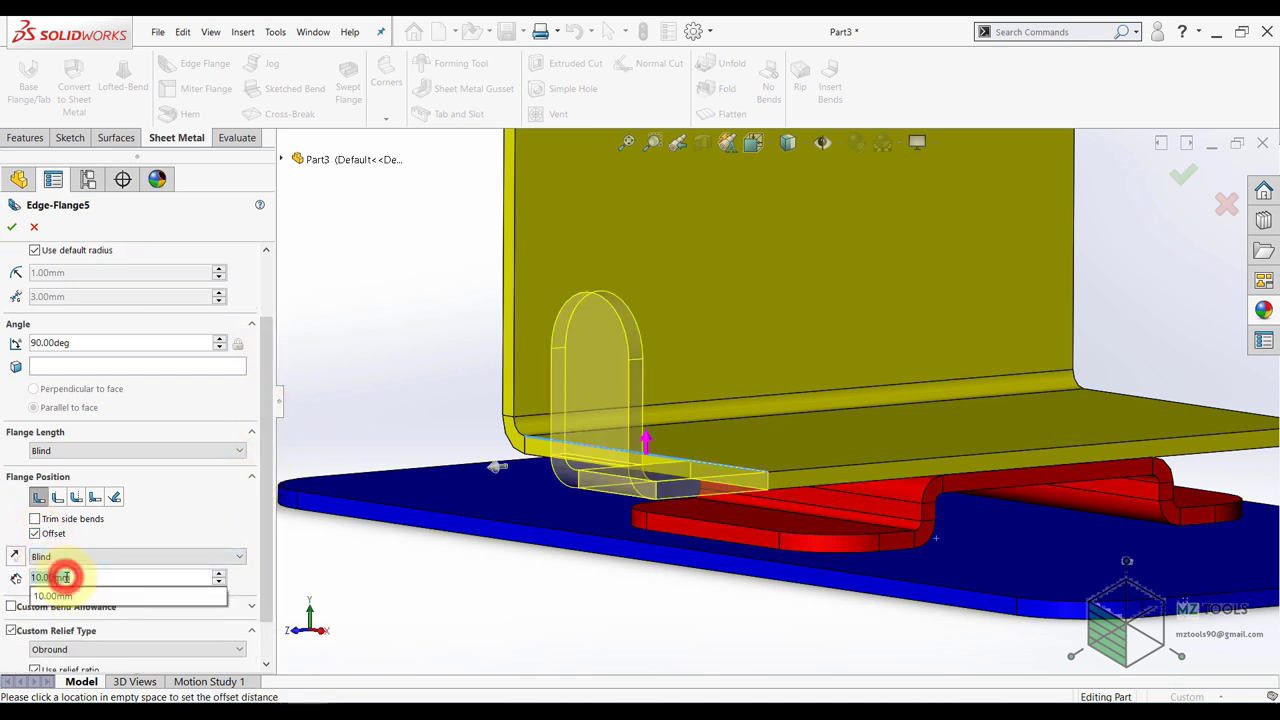
text(1)
key(Return)
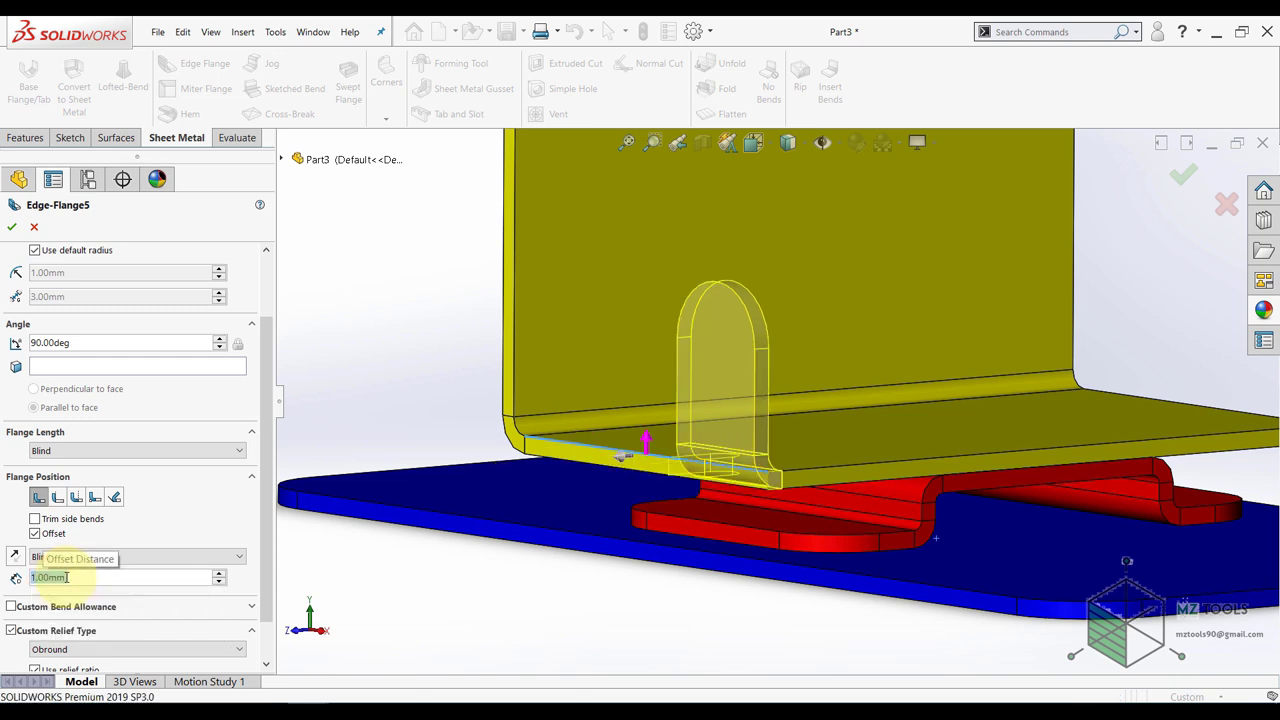
- Reverse the lower tab's offset direction so it shifts inward from the body's edge, and accept the flange
scroll(626, 483, up, 2)
middle_drag(803, 411, 714, 406)
scroll(589, 457, down, 4)
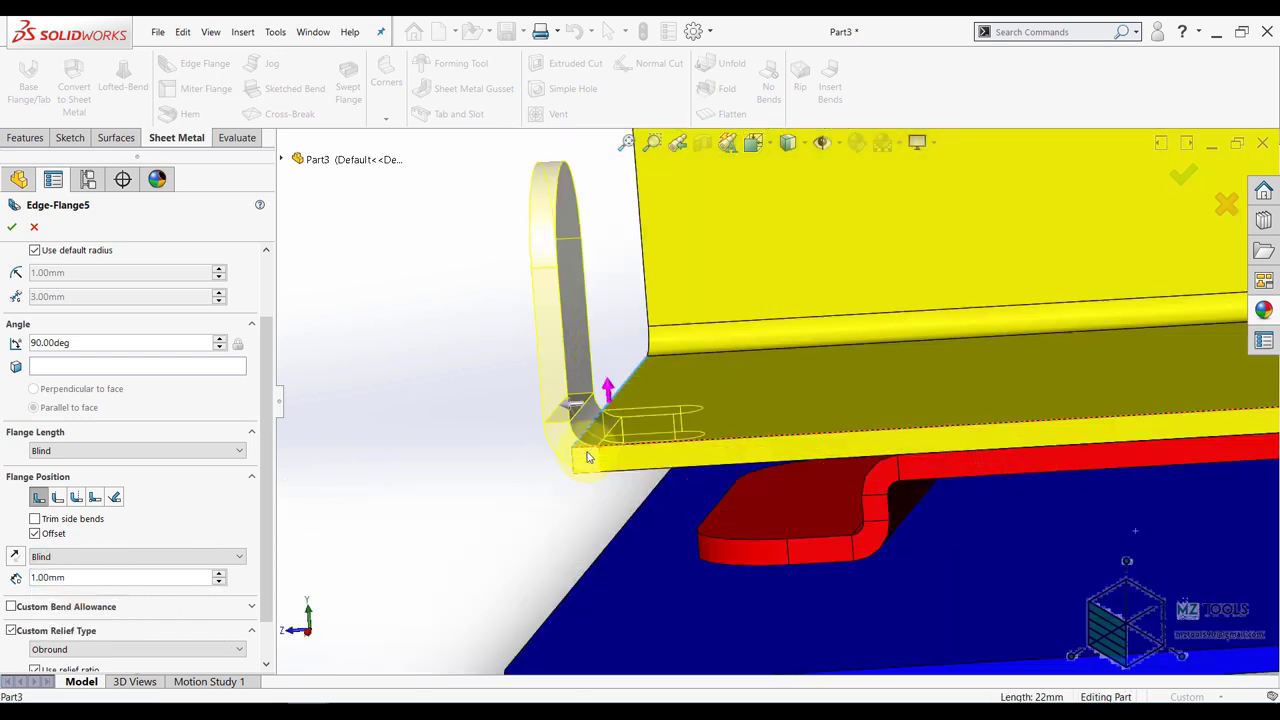
scroll(589, 457, down, 3)
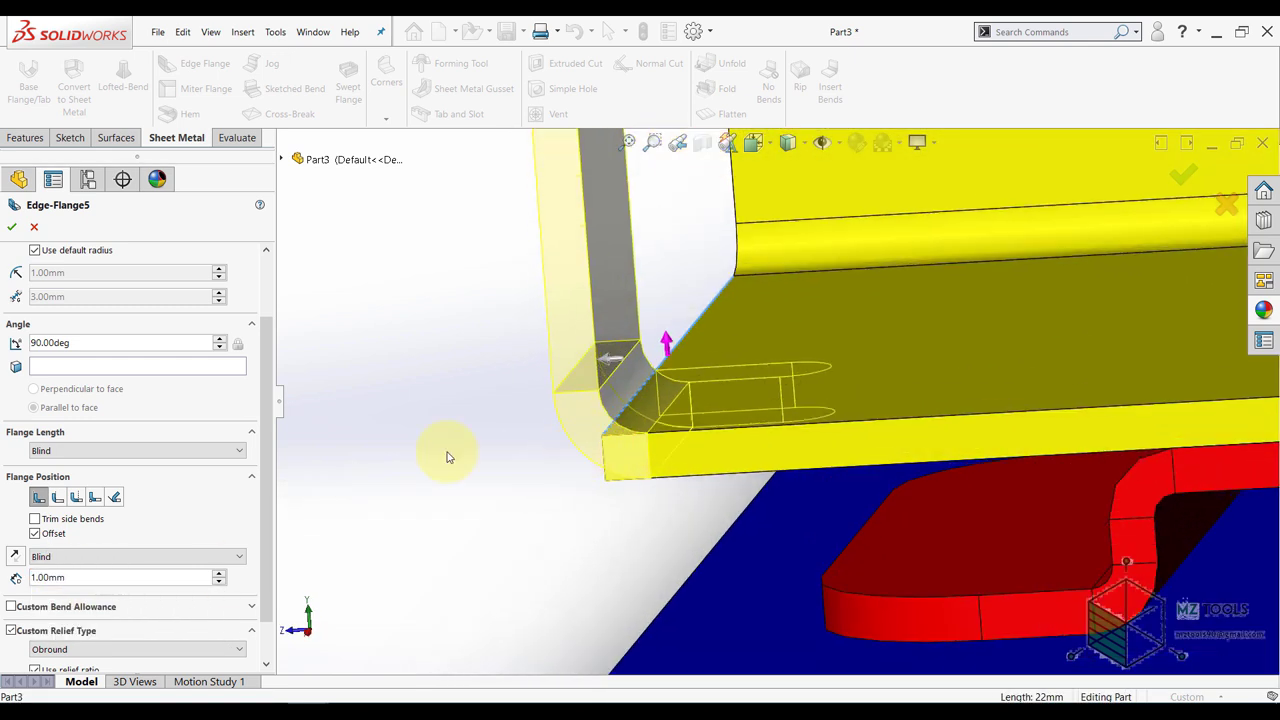
click(15, 560)
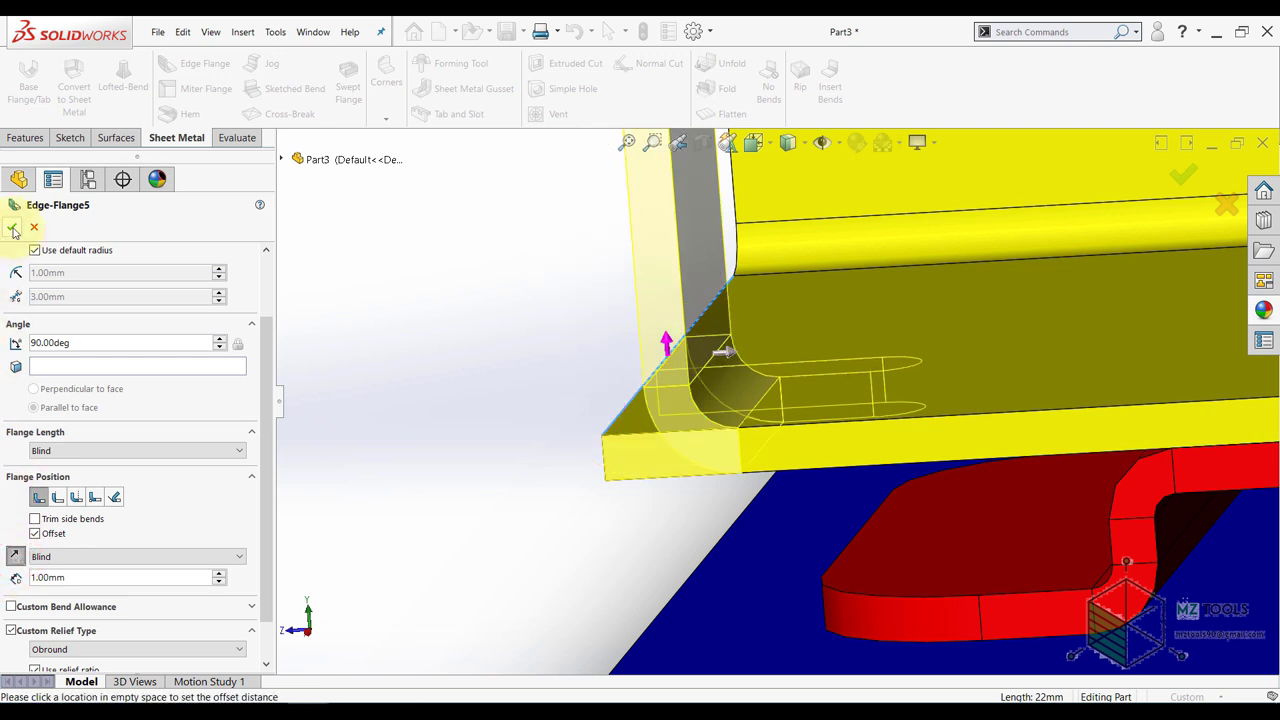
click(14, 232)
- Edit the edge flange of the yellow body's upper tab, offsetting its position 1 mm in the reversed, inward direction
scroll(500, 487, up, 6)
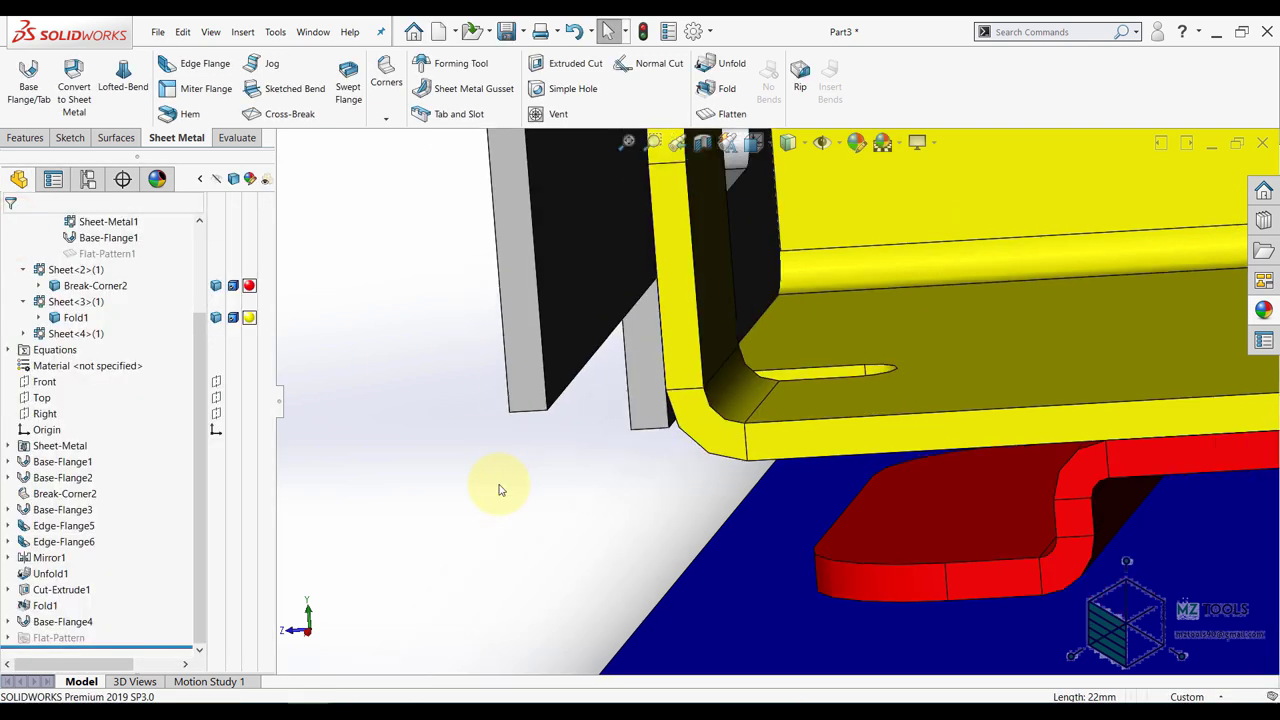
scroll(603, 440, up, 3)
scroll(740, 233, up, 2)
scroll(735, 226, down, 6)
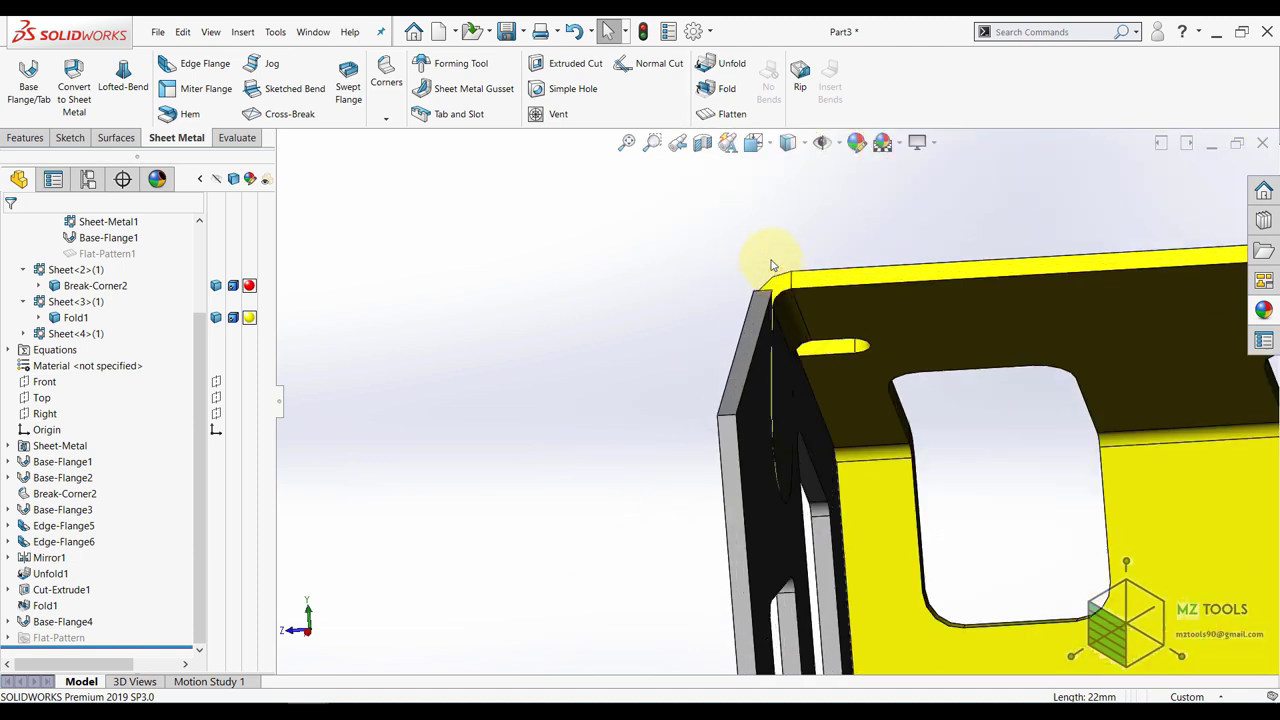
click(770, 285)
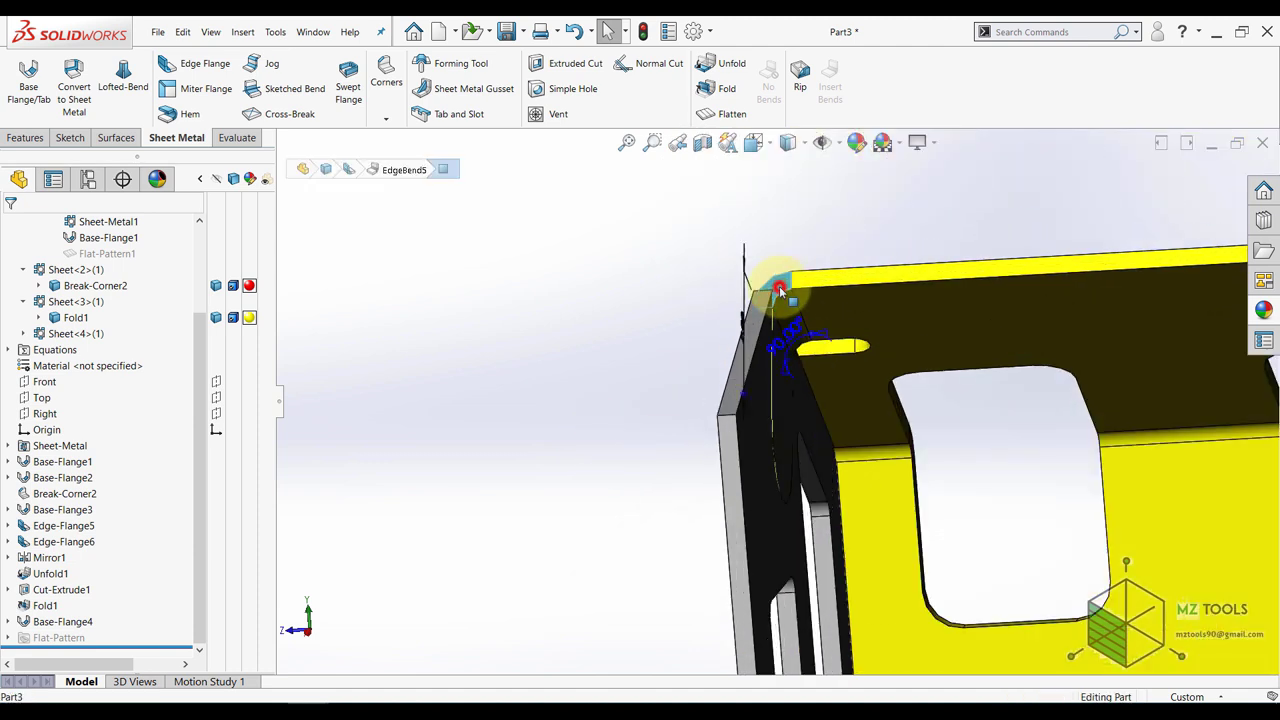
click(72, 545)
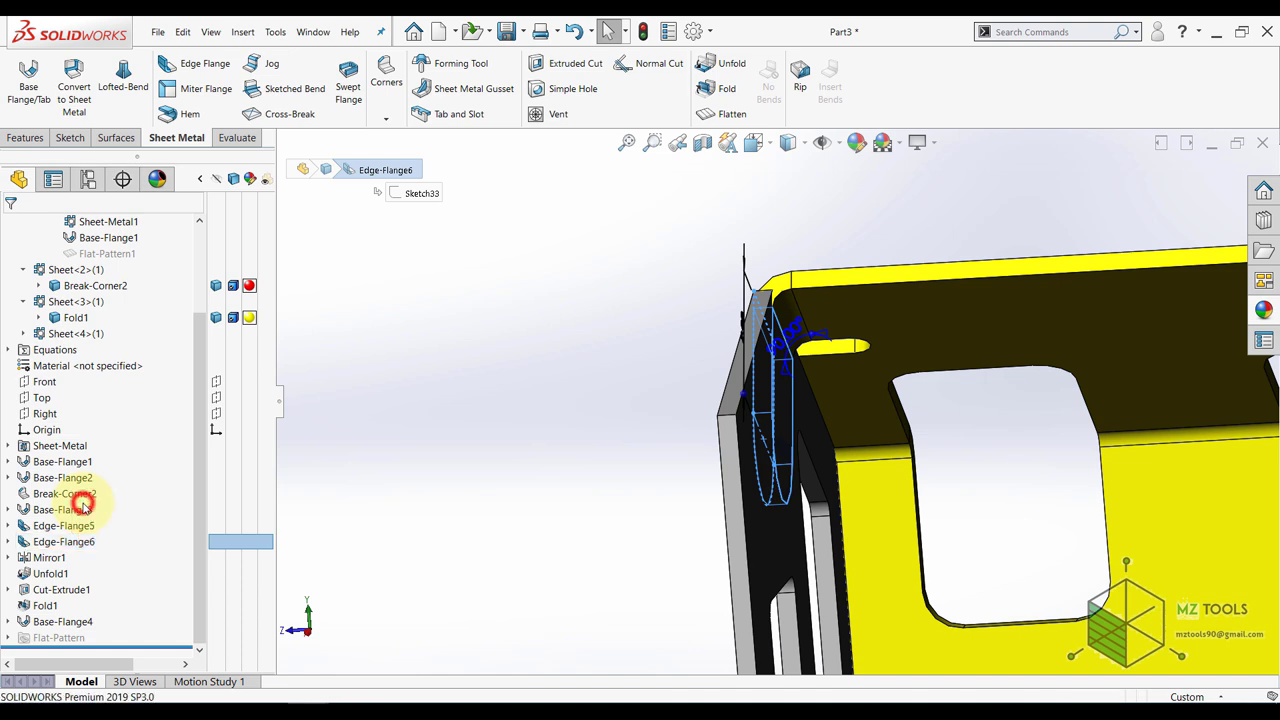
click(83, 505)
drag(263, 452, 252, 546)
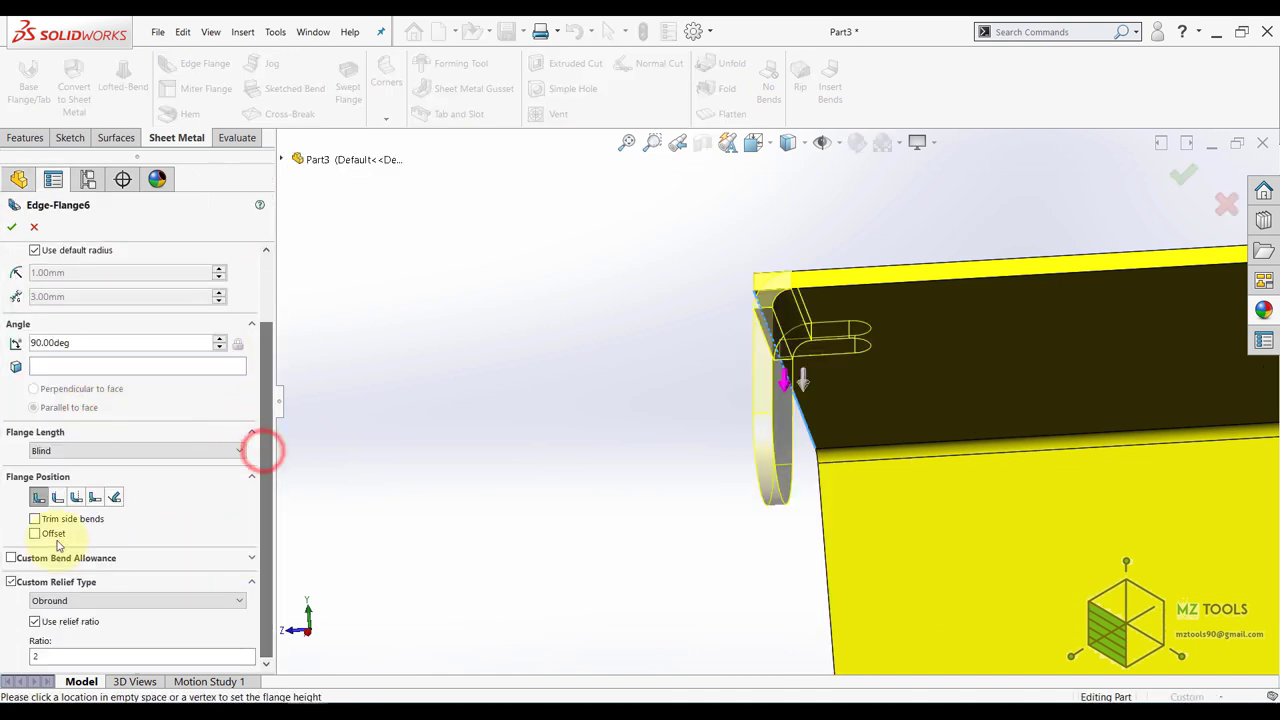
click(36, 533)
click(61, 576)
text(1.00mm)
key(Return)
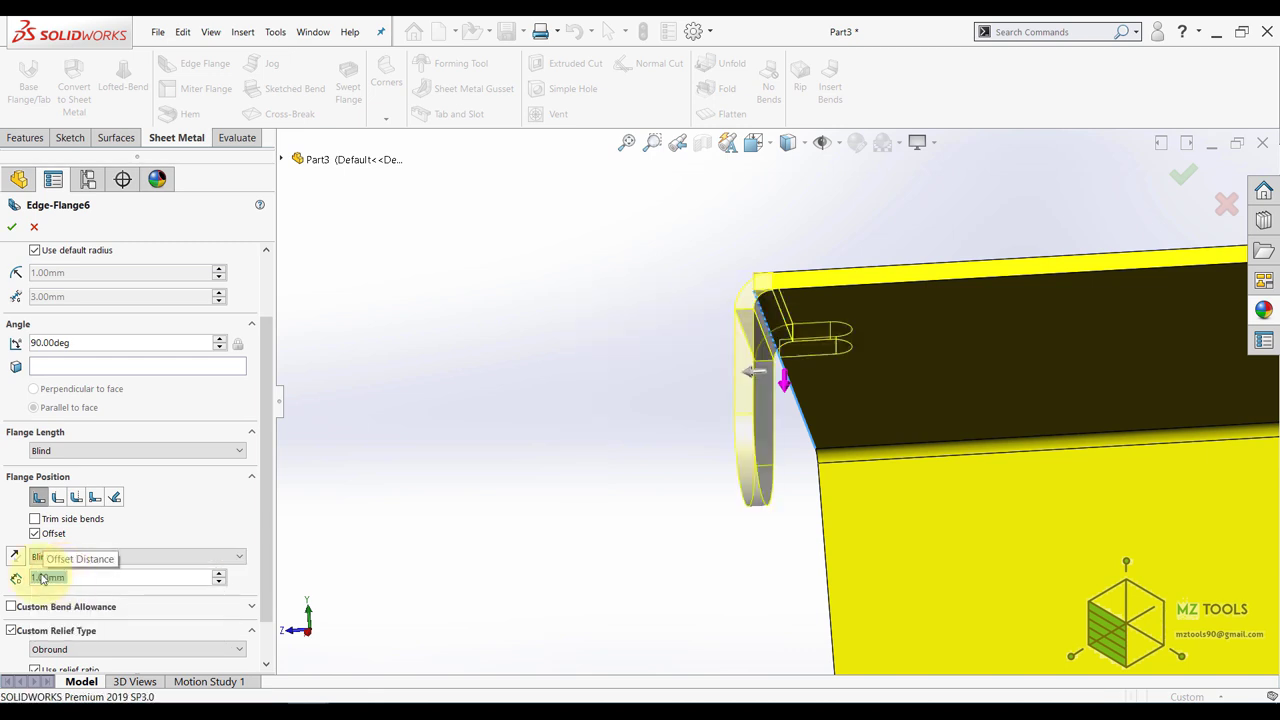
click(14, 558)
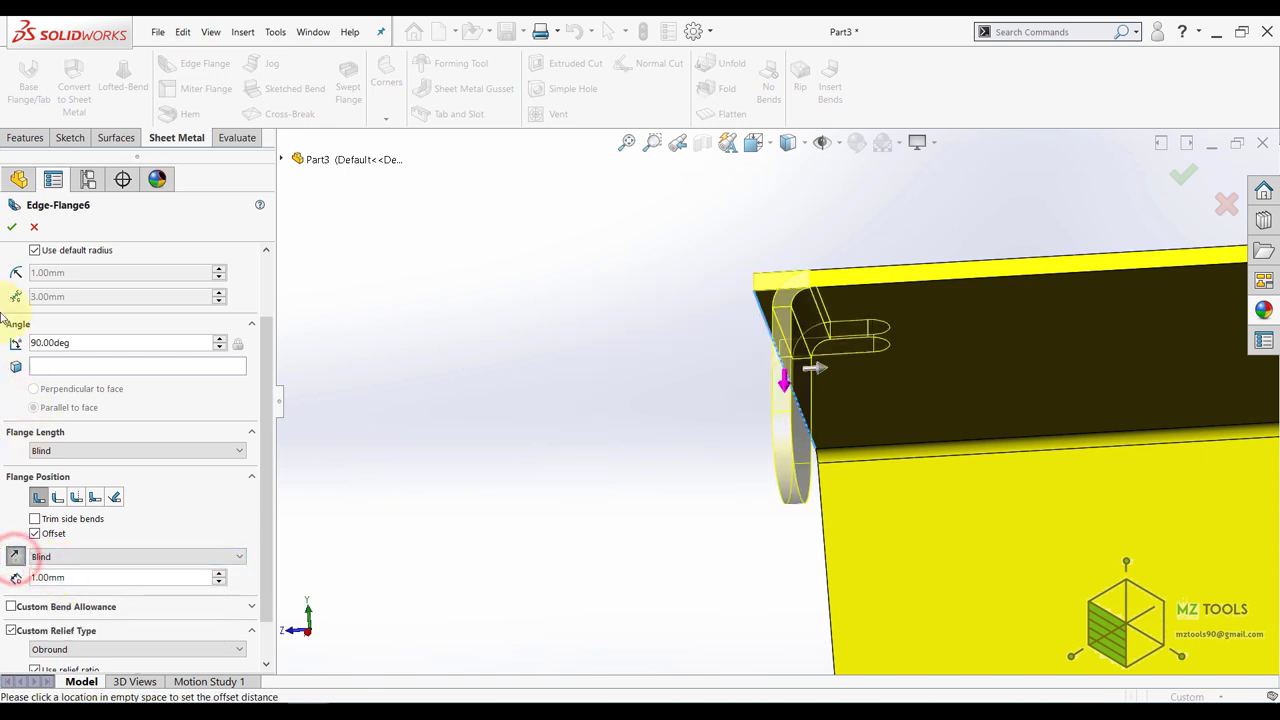
click(17, 225)
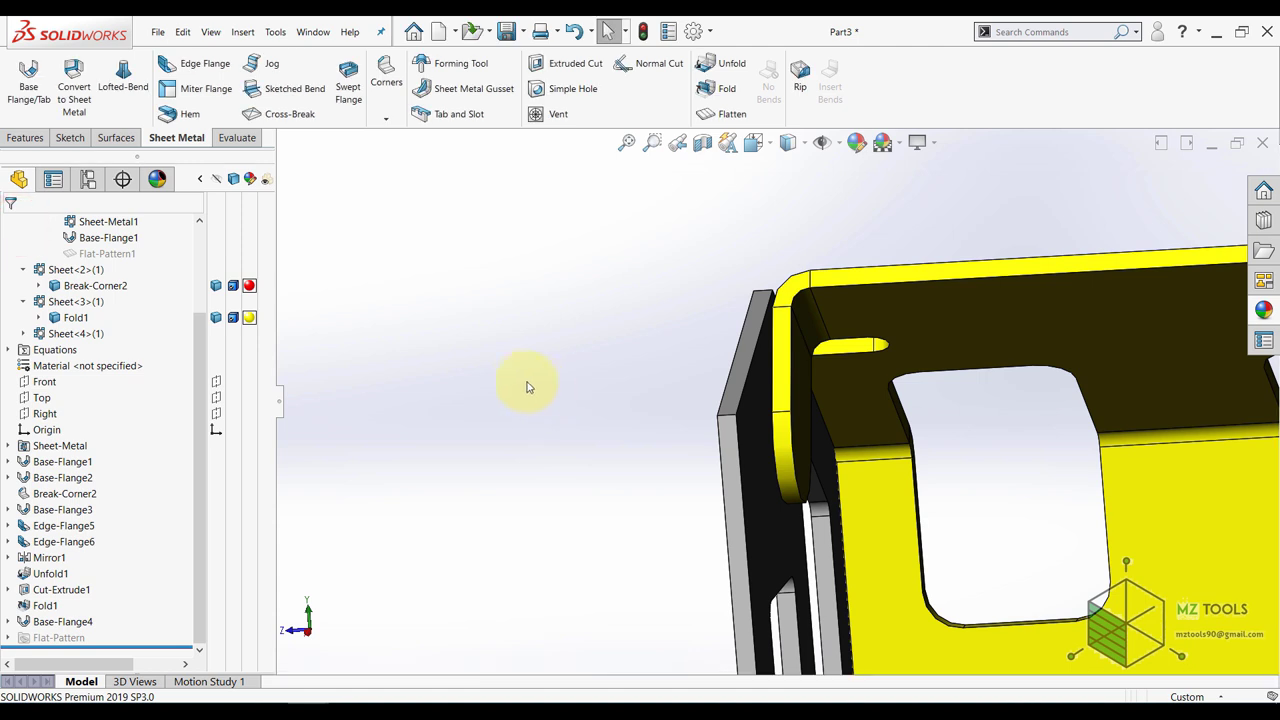
- Start an edge flange on the lower edge of the grey side panel's front section, 12 mm long and directed inward under the body
scroll(576, 356, up, 3)
middle_drag(605, 380, 632, 474)
scroll(745, 340, down, 3)
scroll(719, 371, up, 3)
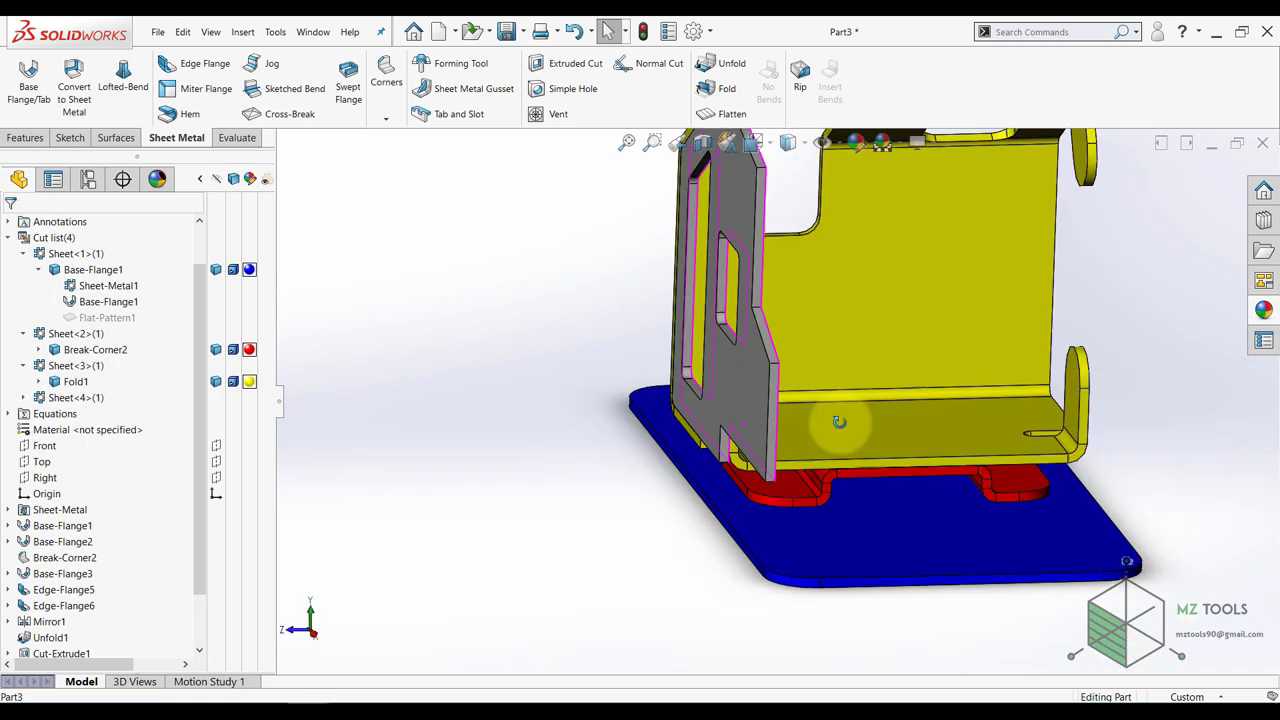
middle_drag(840, 423, 848, 432)
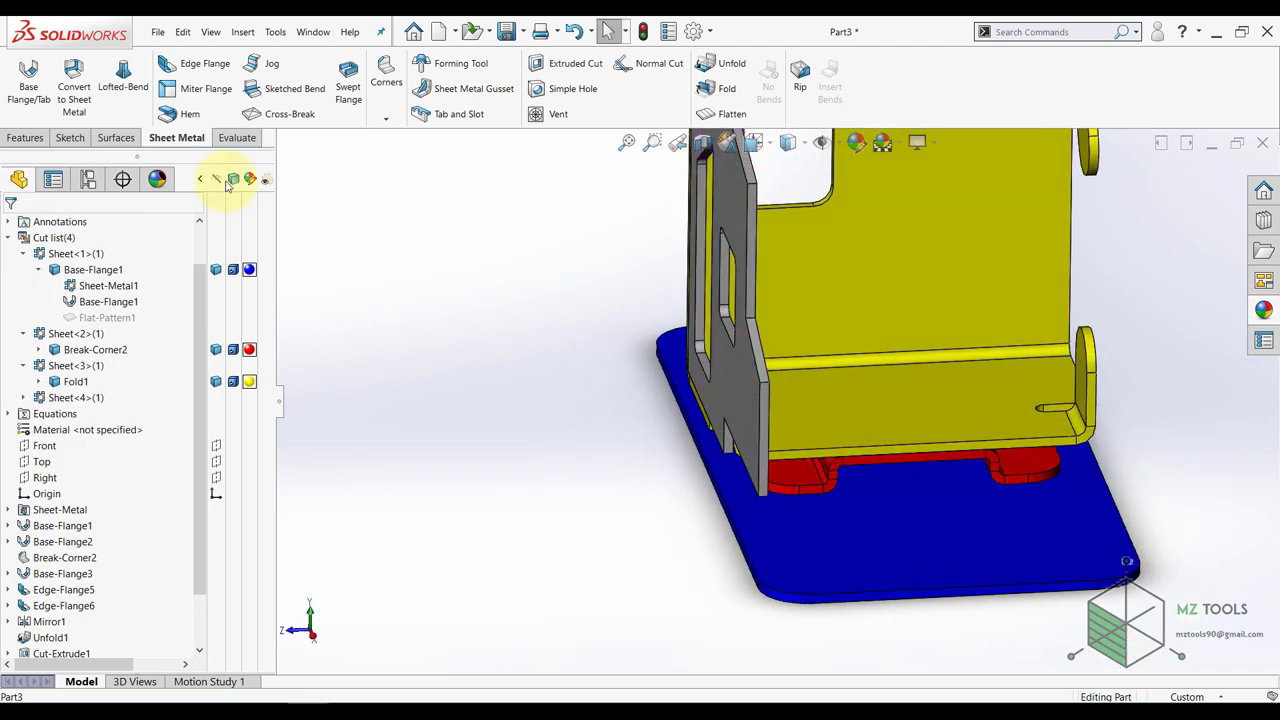
scroll(636, 506, up, 3)
middle_drag(636, 506, 775, 475)
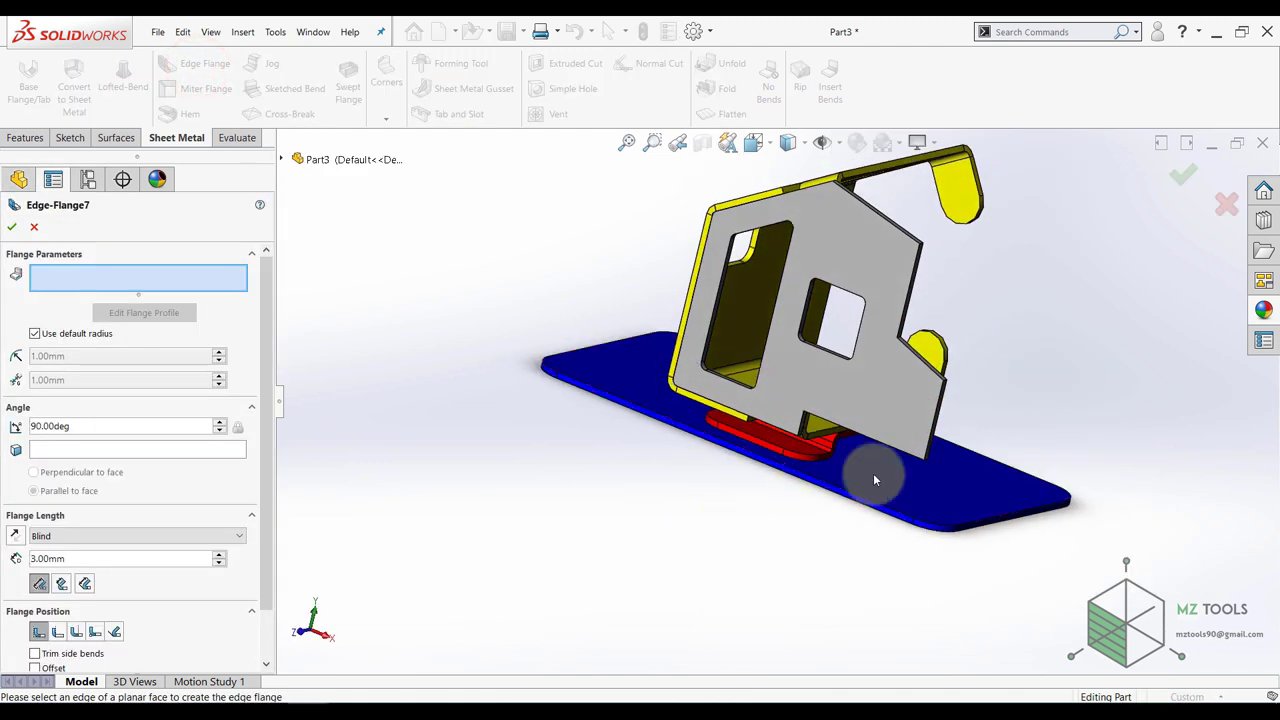
scroll(874, 473, down, 4)
click(910, 428)
middle_drag(871, 443, 794, 457)
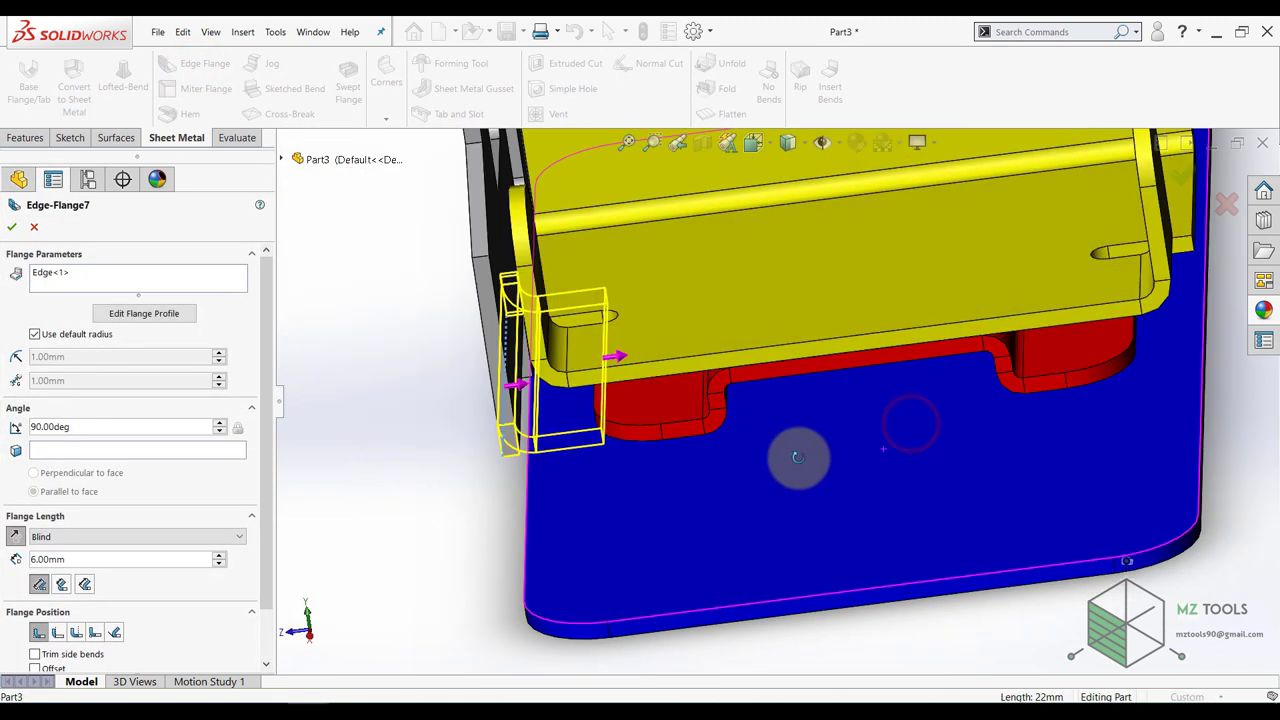
click(732, 405)
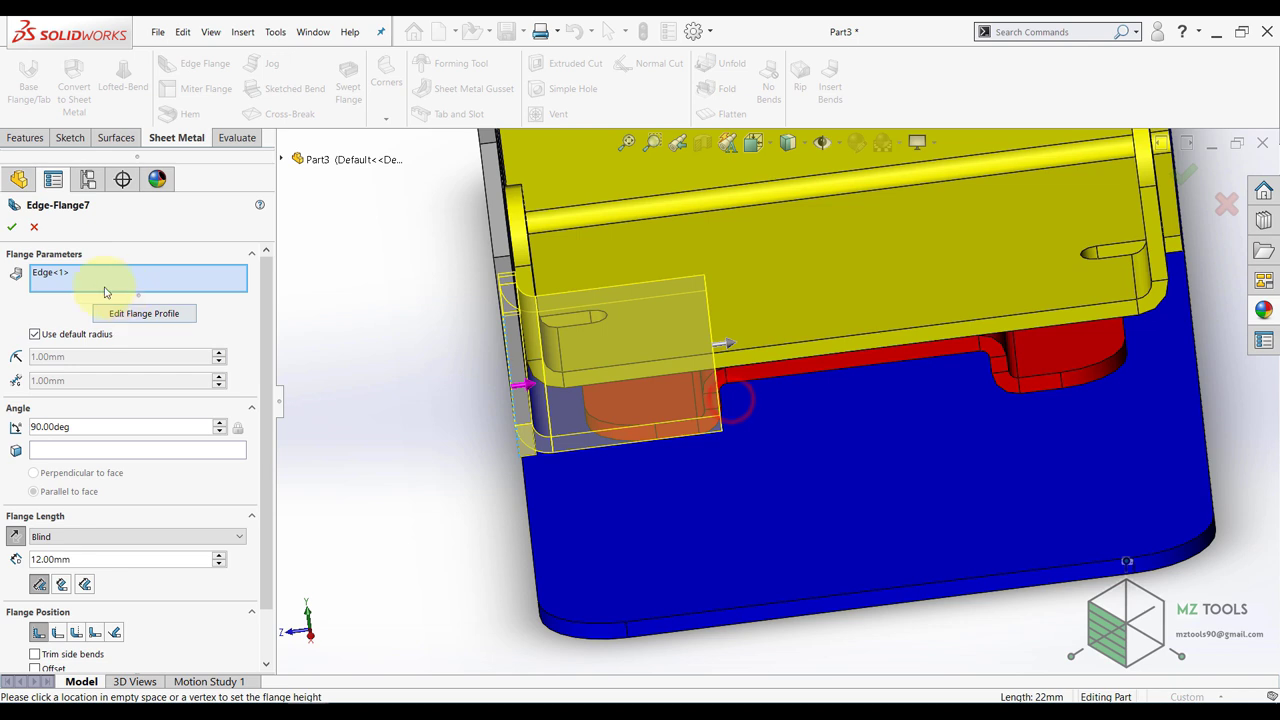
- Open the new flange's profile for editing and pull its rear corner forward, narrowing the profile to about 9.5 mm
click(139, 316)
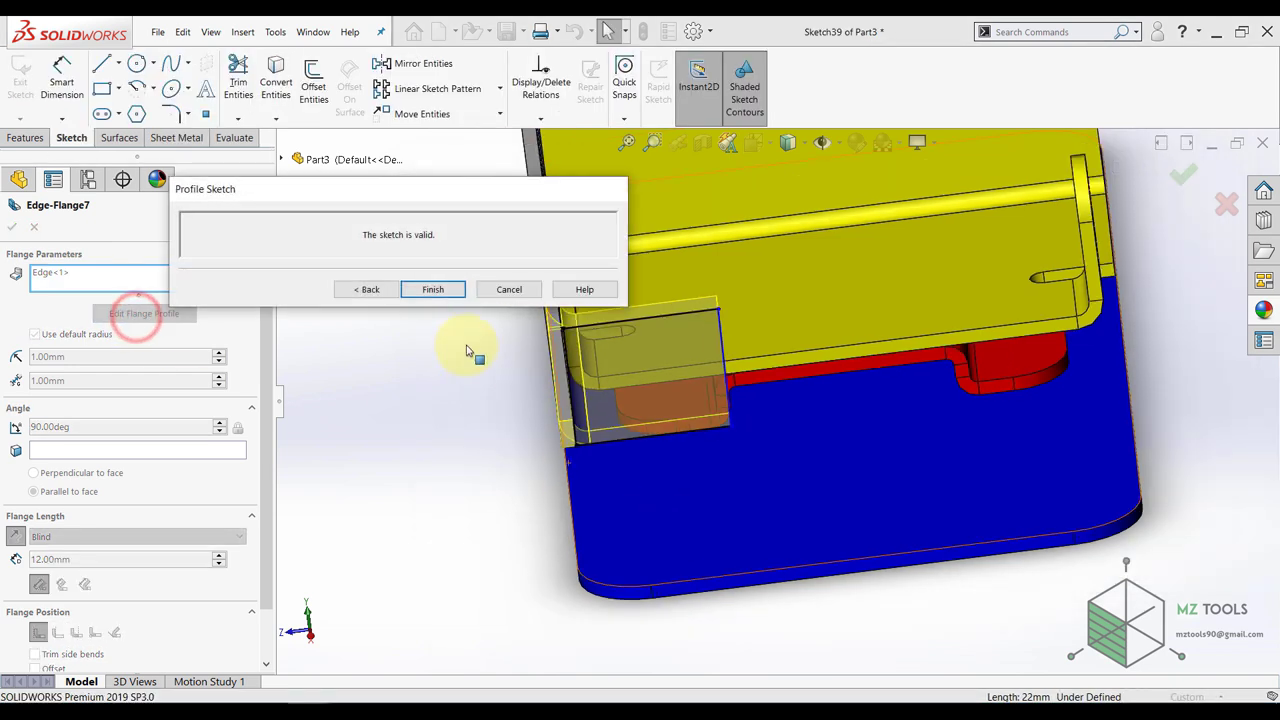
mouse_move(689, 449)
middle_down()
mouse_move(776, 472)
mouse_move(764, 478)
middle_up()
scroll(650, 403, down, 3)
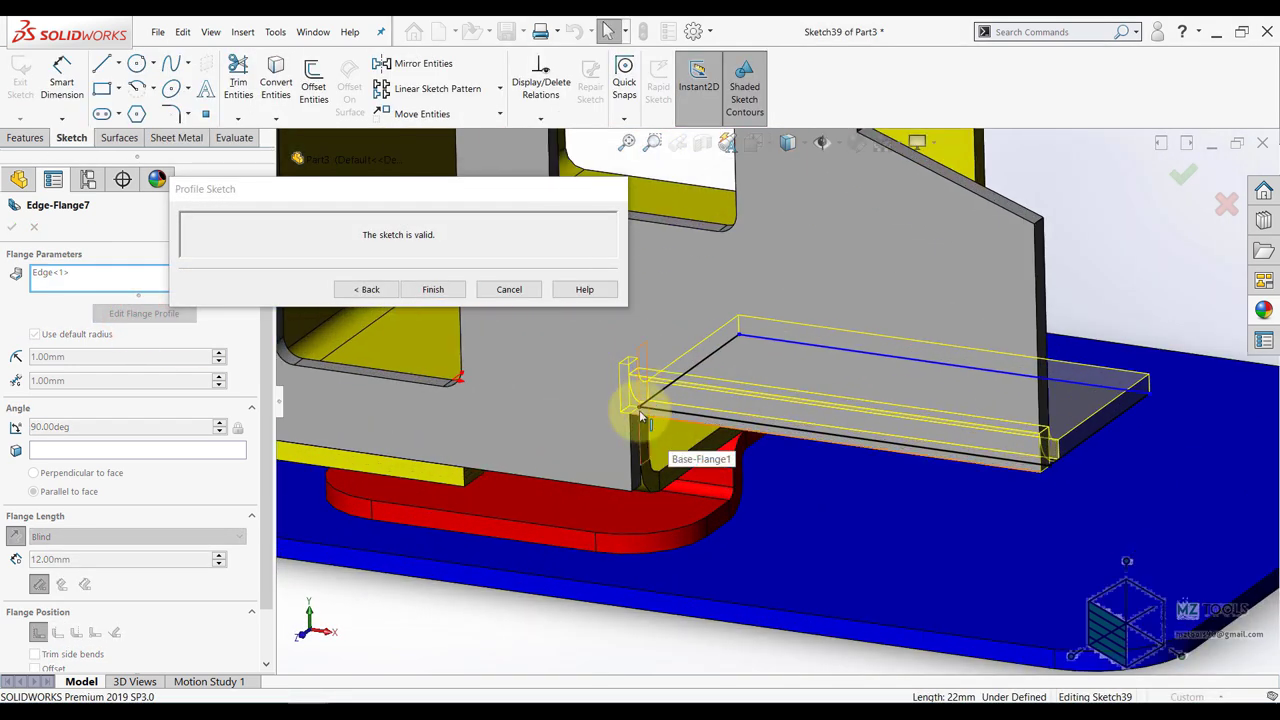
click(639, 410)
key(Escape)
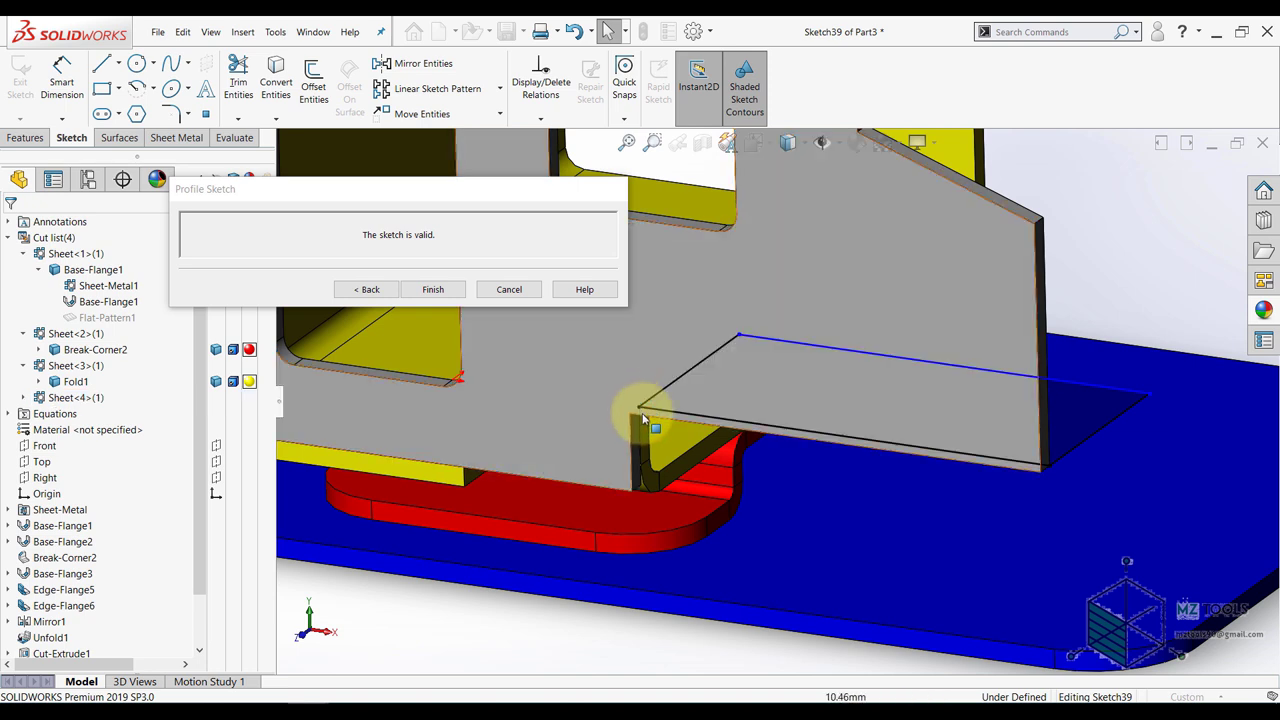
drag(638, 406, 854, 462)
scroll(854, 462, up, 4)
middle_drag(854, 462, 918, 465)
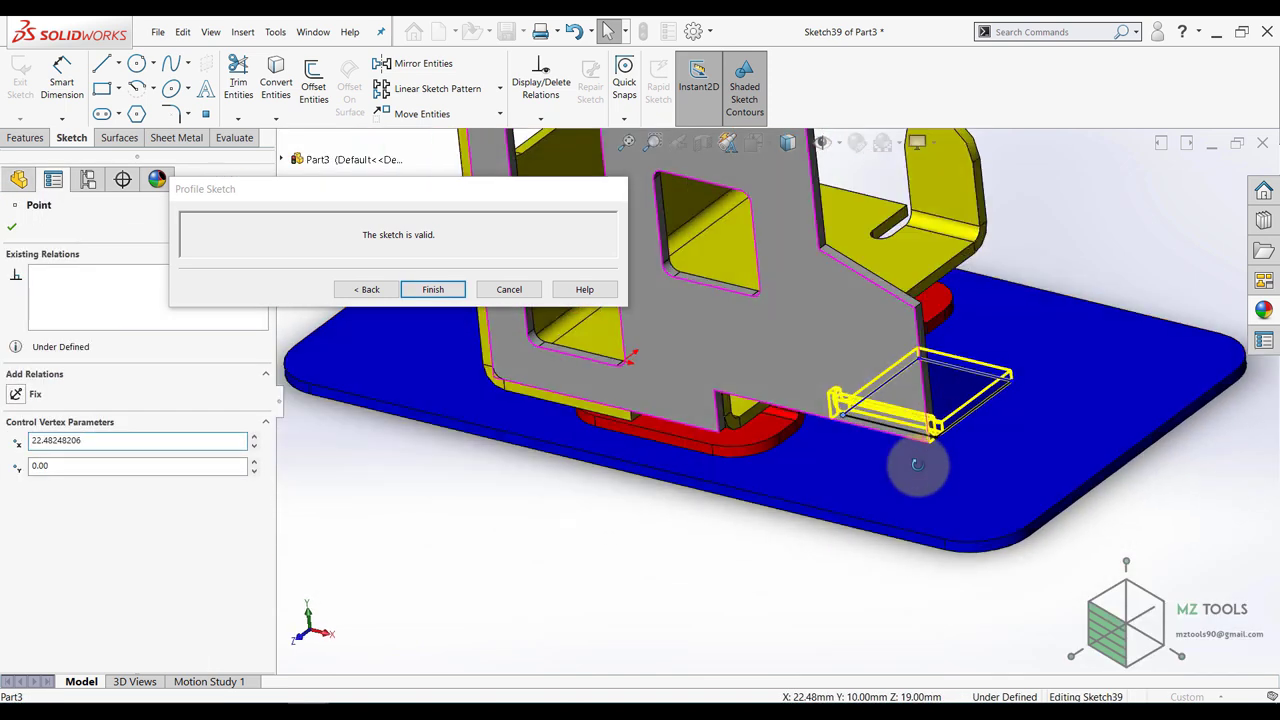
- Make the outer line and the front side line of the flange profile equal in length
click(984, 403)
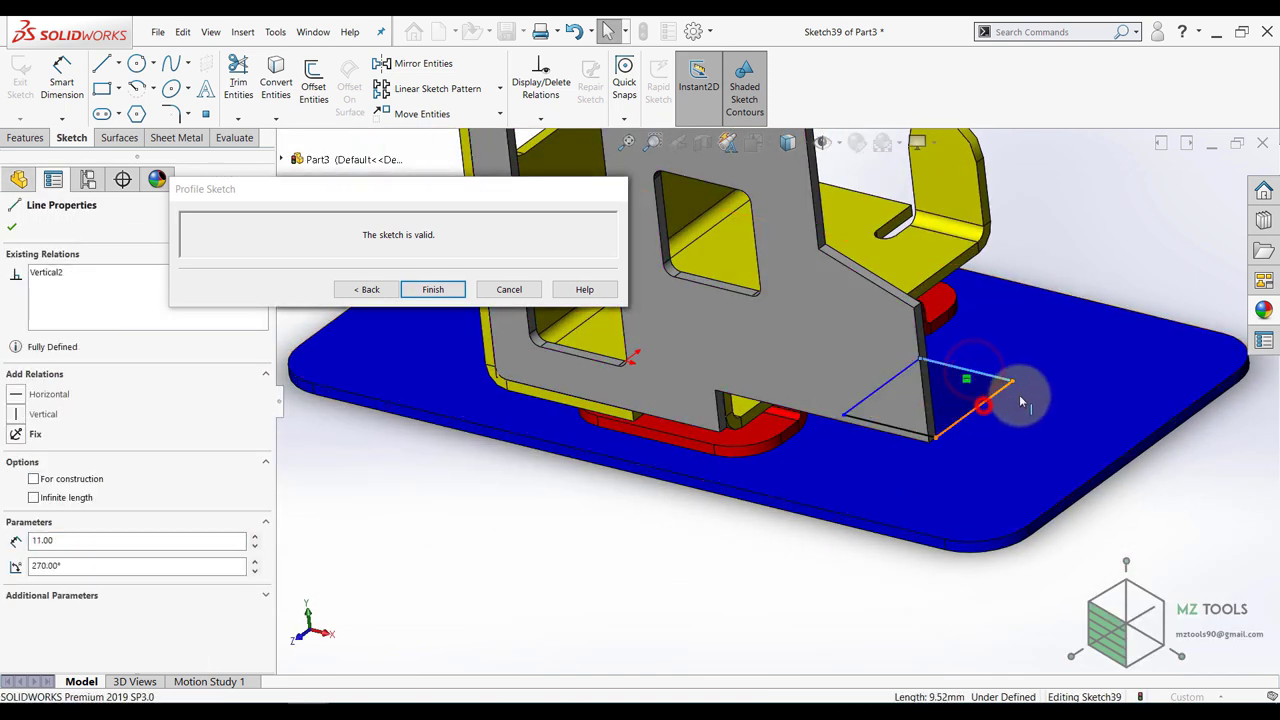
click(1120, 345)
click(654, 566)
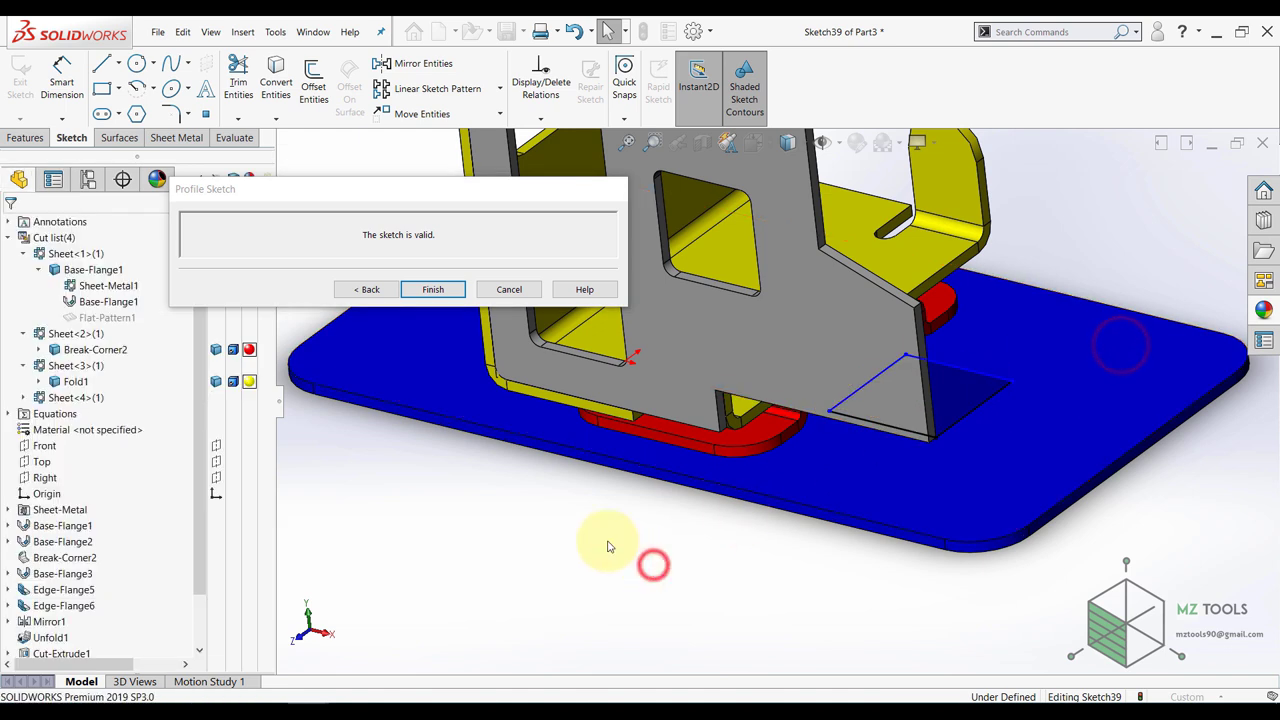
- Dimension the front side line of the flange profile to 7 mm
click(67, 74)
scroll(910, 383, down, 3)
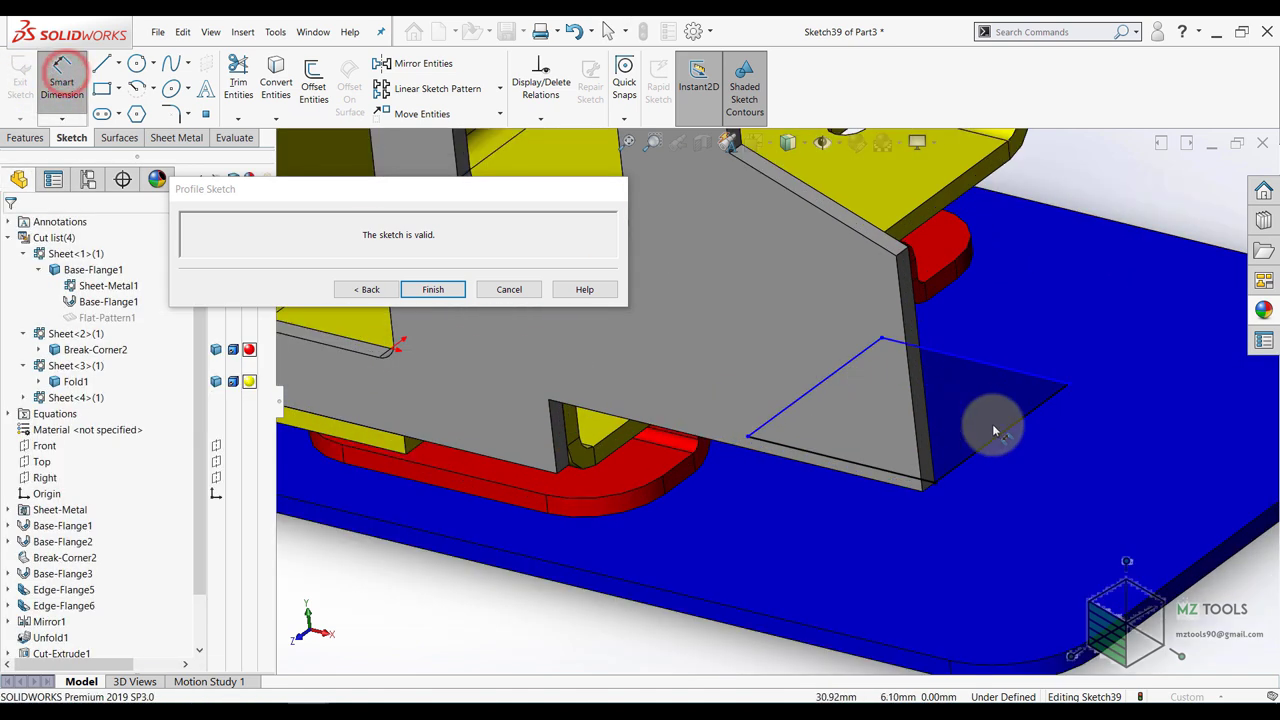
click(1008, 438)
click(1029, 471)
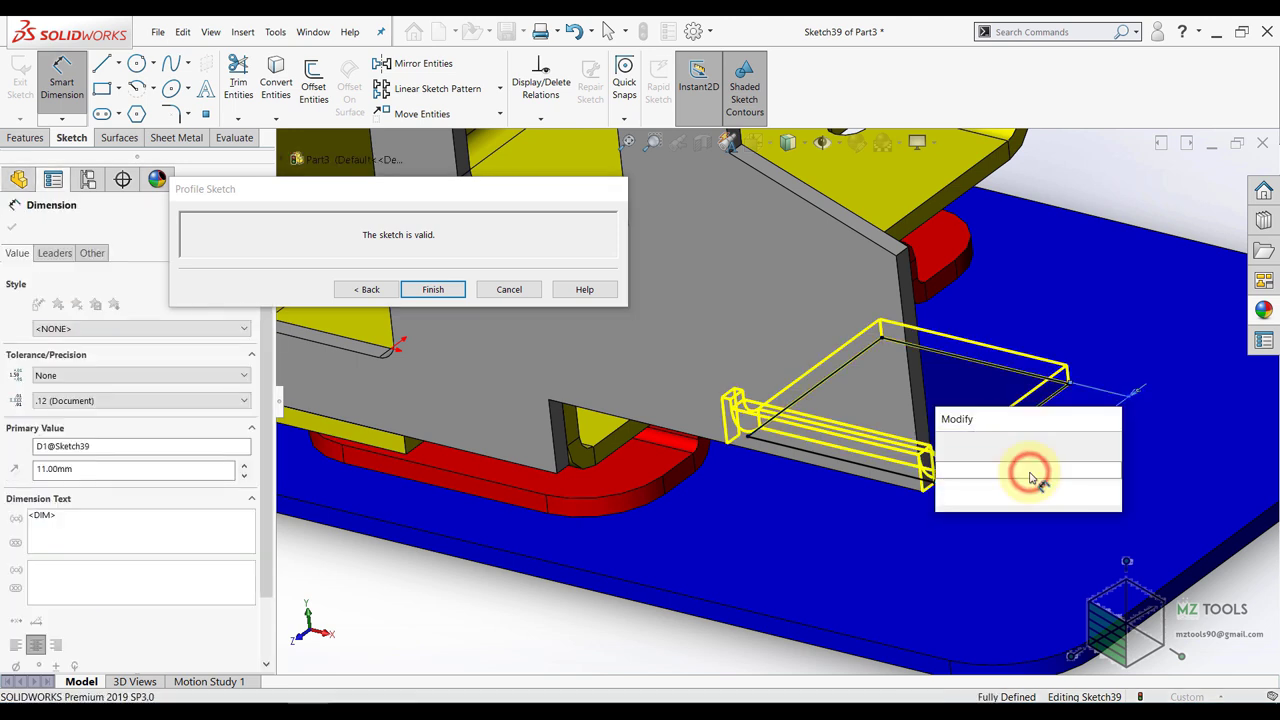
text(7)
key(Return)
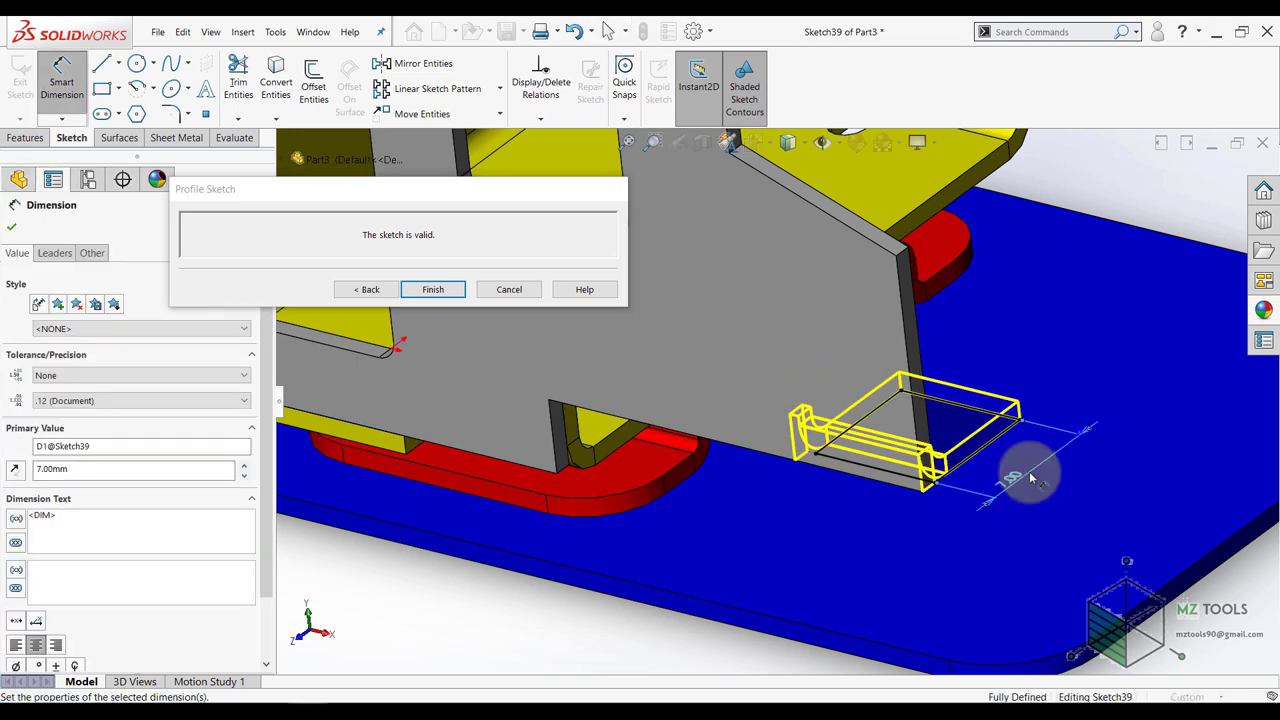
scroll(1029, 474, up, 3)
key(Escape)
- Move the flange profile's front corner back along the bend edge, away from the panel's front end, to about X 29.4 mm
scroll(906, 469, down, 4)
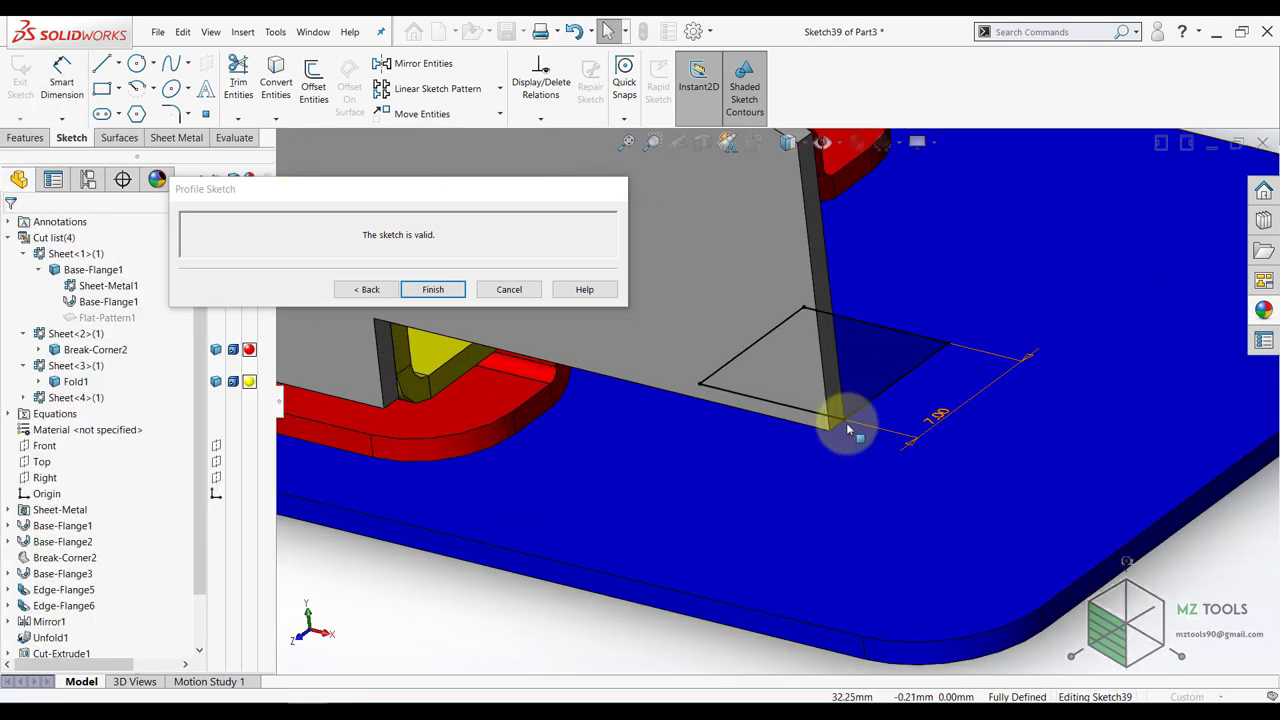
drag(838, 422, 877, 431)
key(Escape)
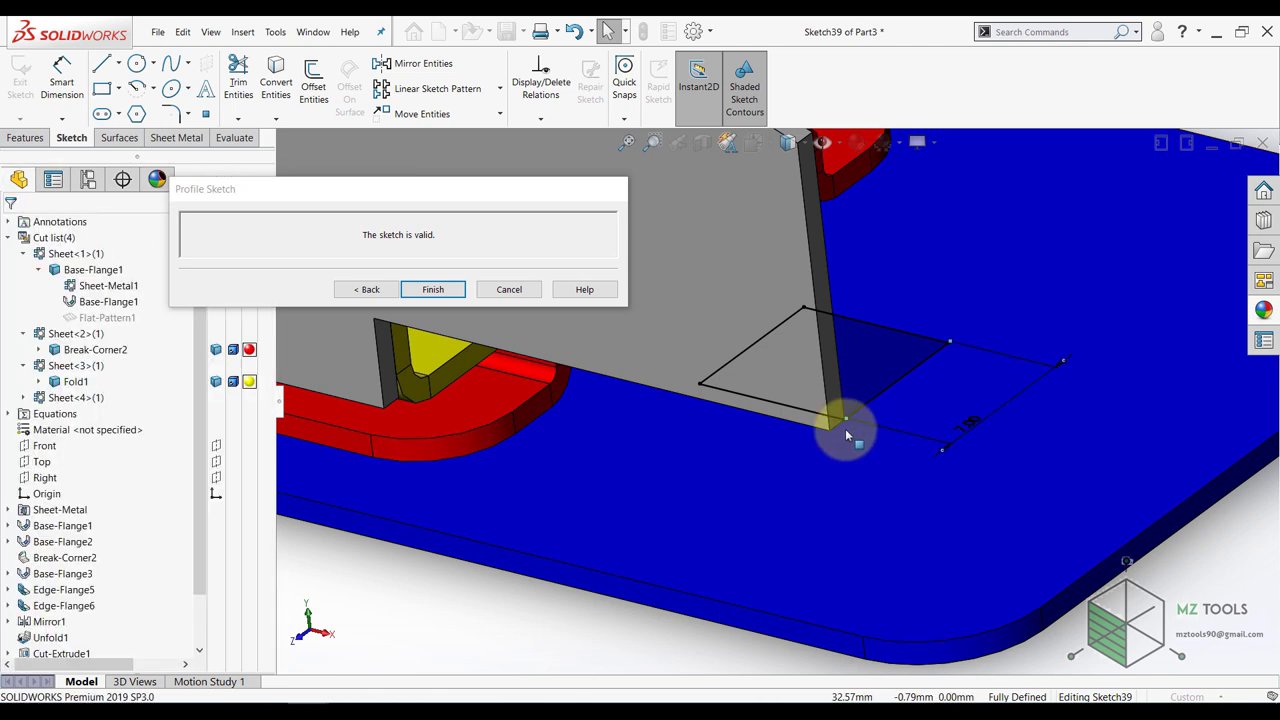
click(846, 420)
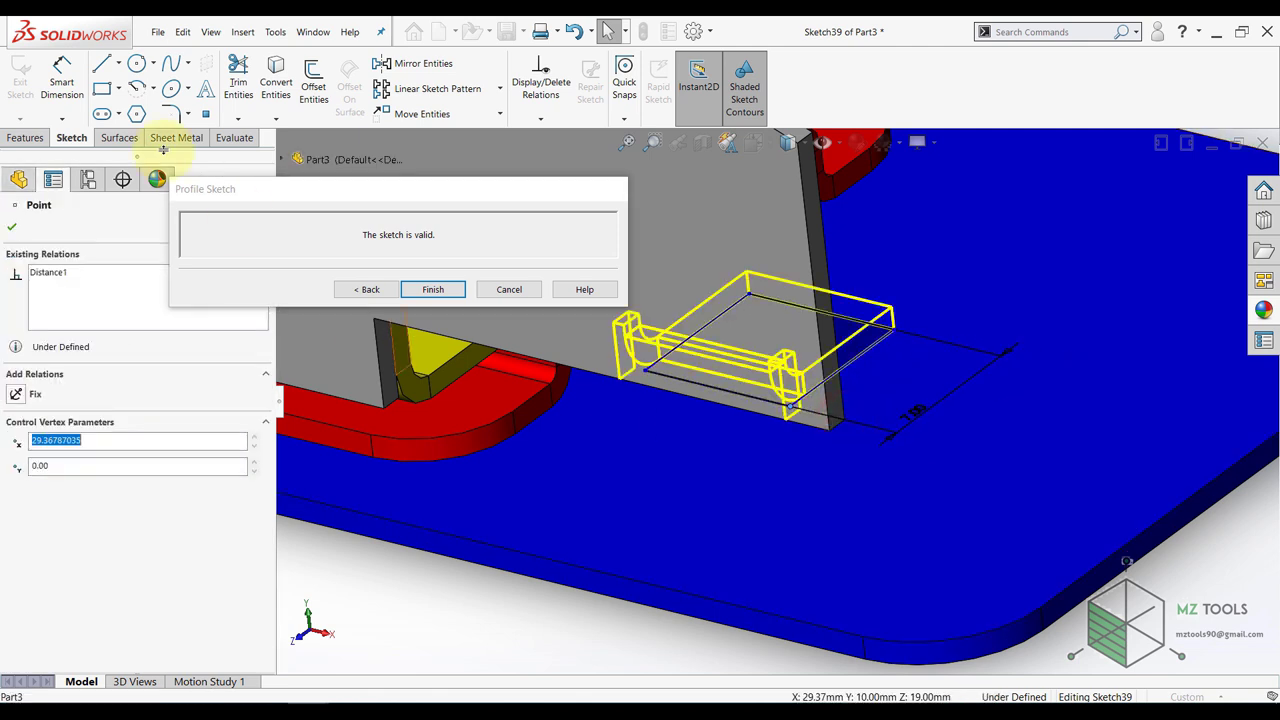
click(62, 73)
scroll(747, 304, down, 3)
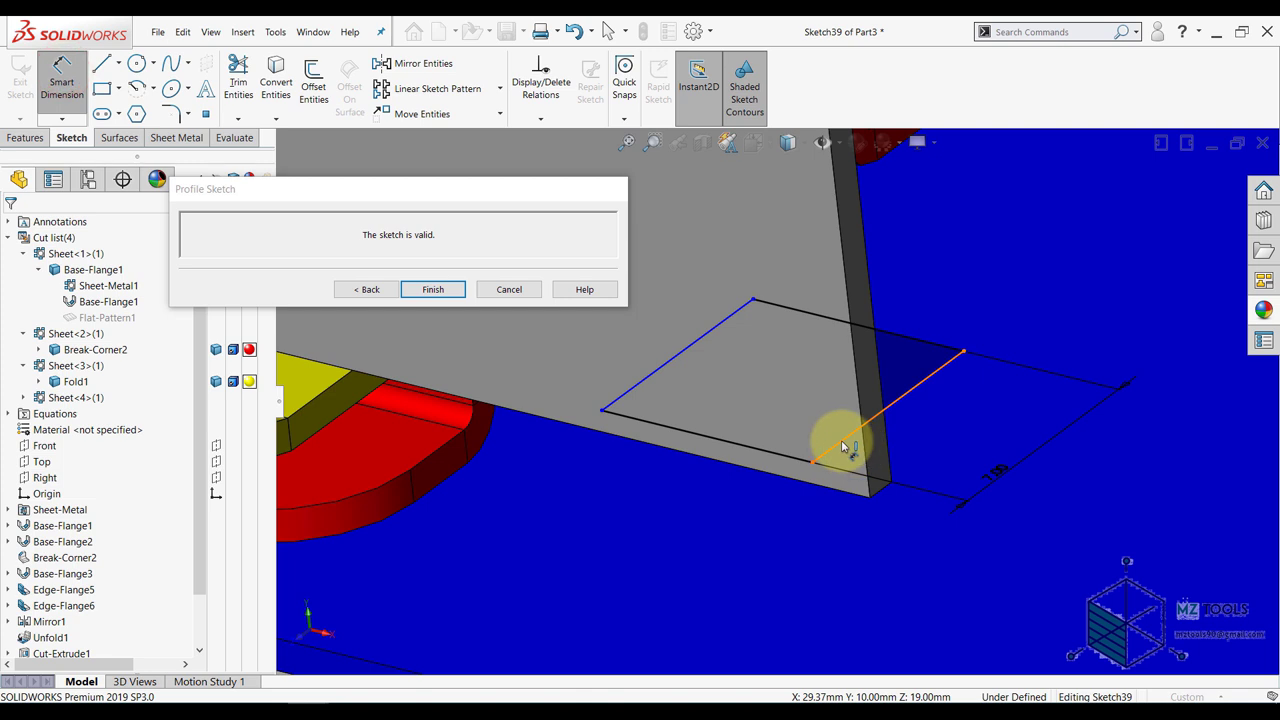
click(841, 442)
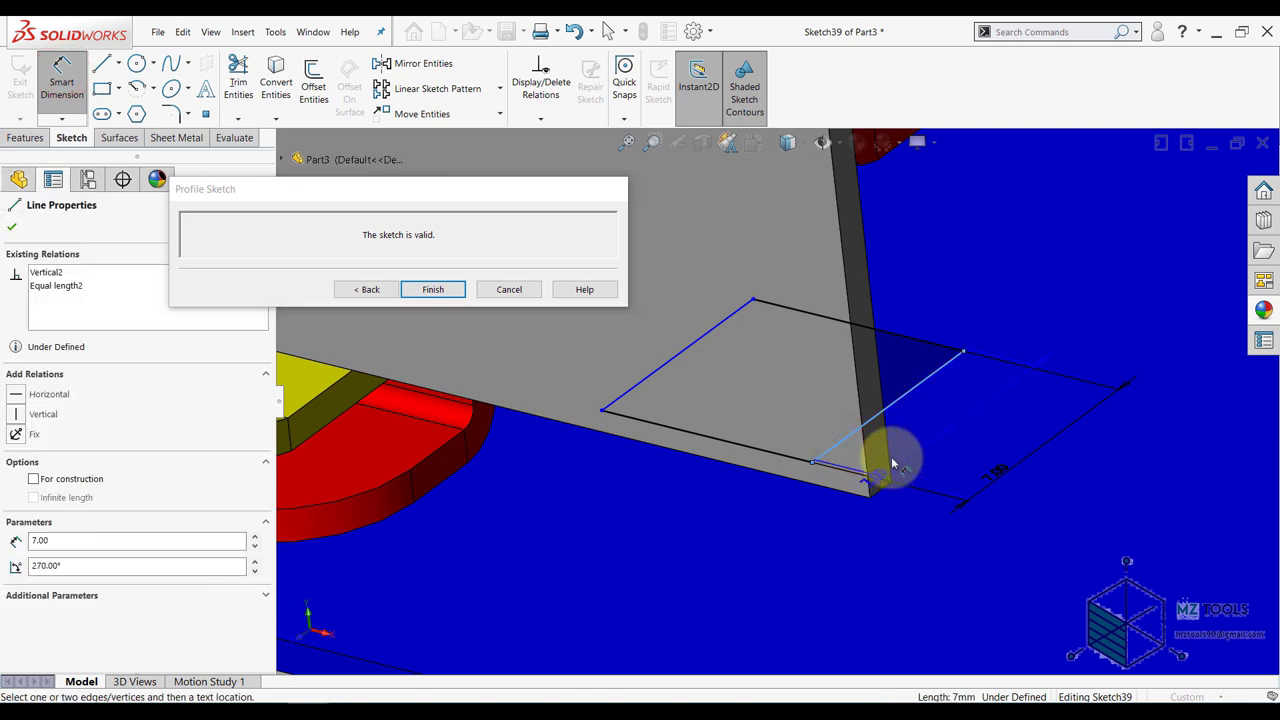
scroll(954, 514, up, 3)
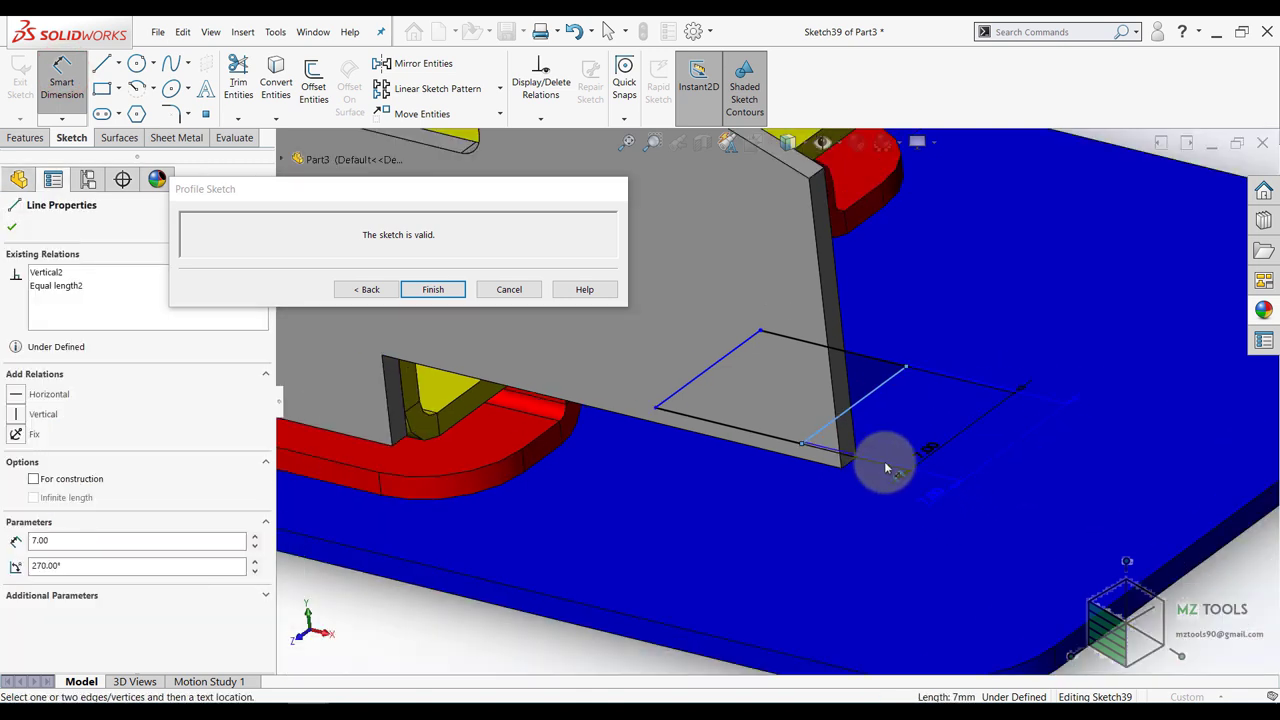
scroll(897, 408, down, 3)
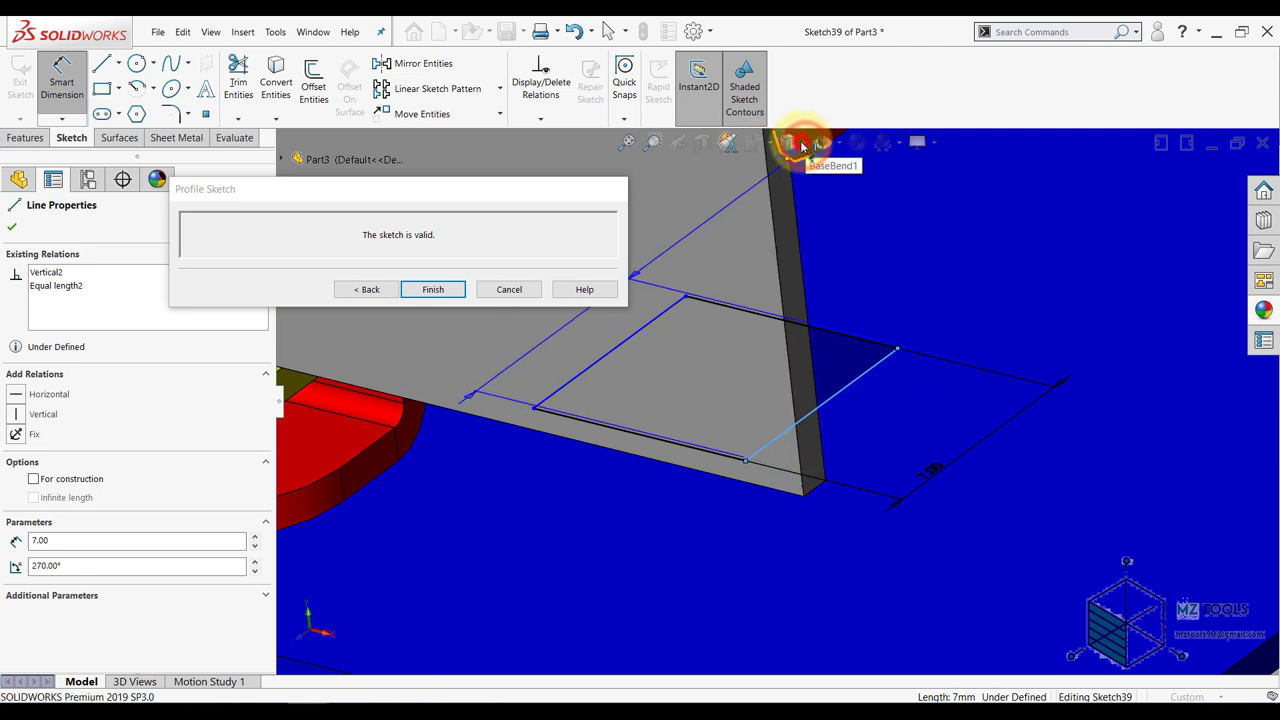
click(62, 82)
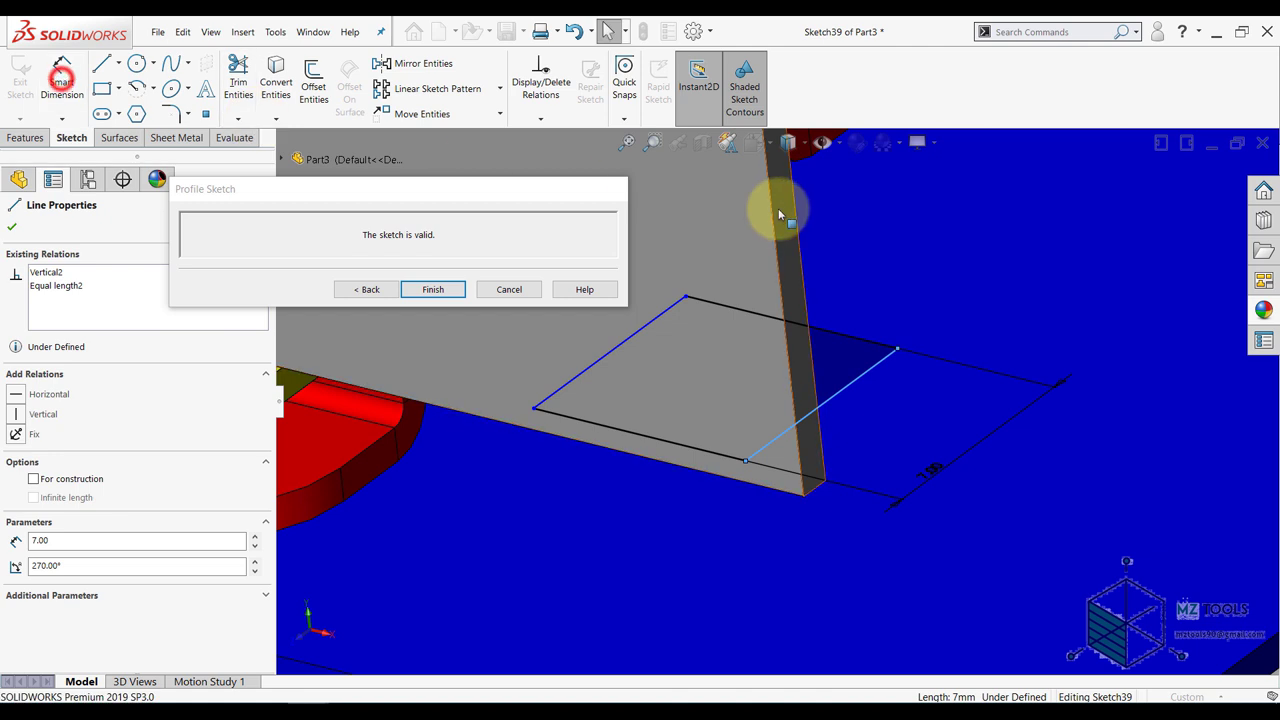
click(808, 148)
click(808, 148)
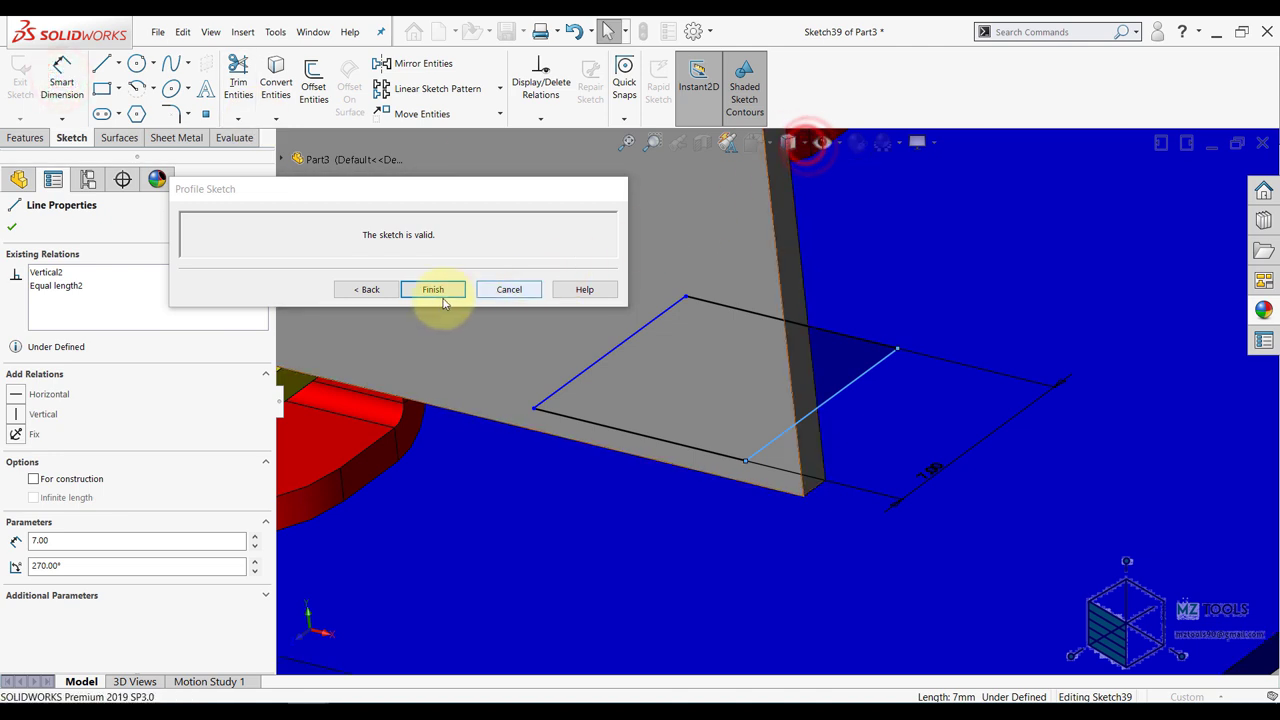
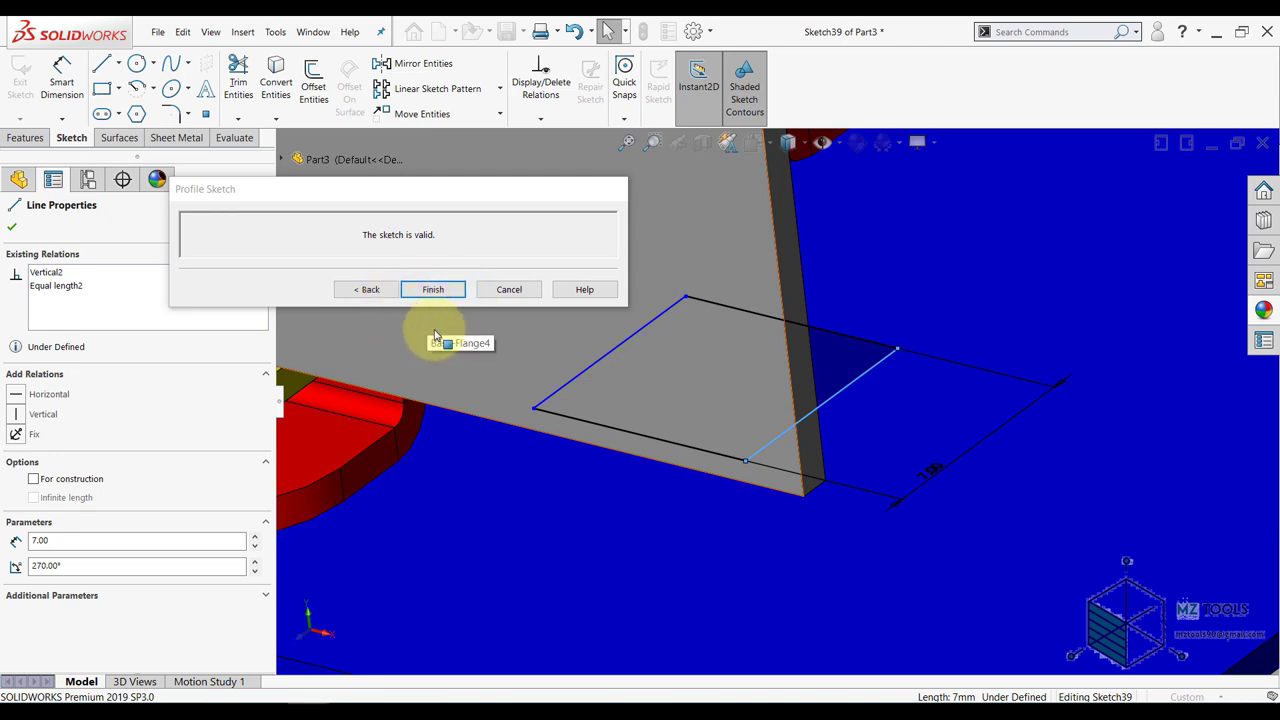
- Finish the lower edge flange with its current profile and set the display style to Hidden Lines Removed
click(432, 289)
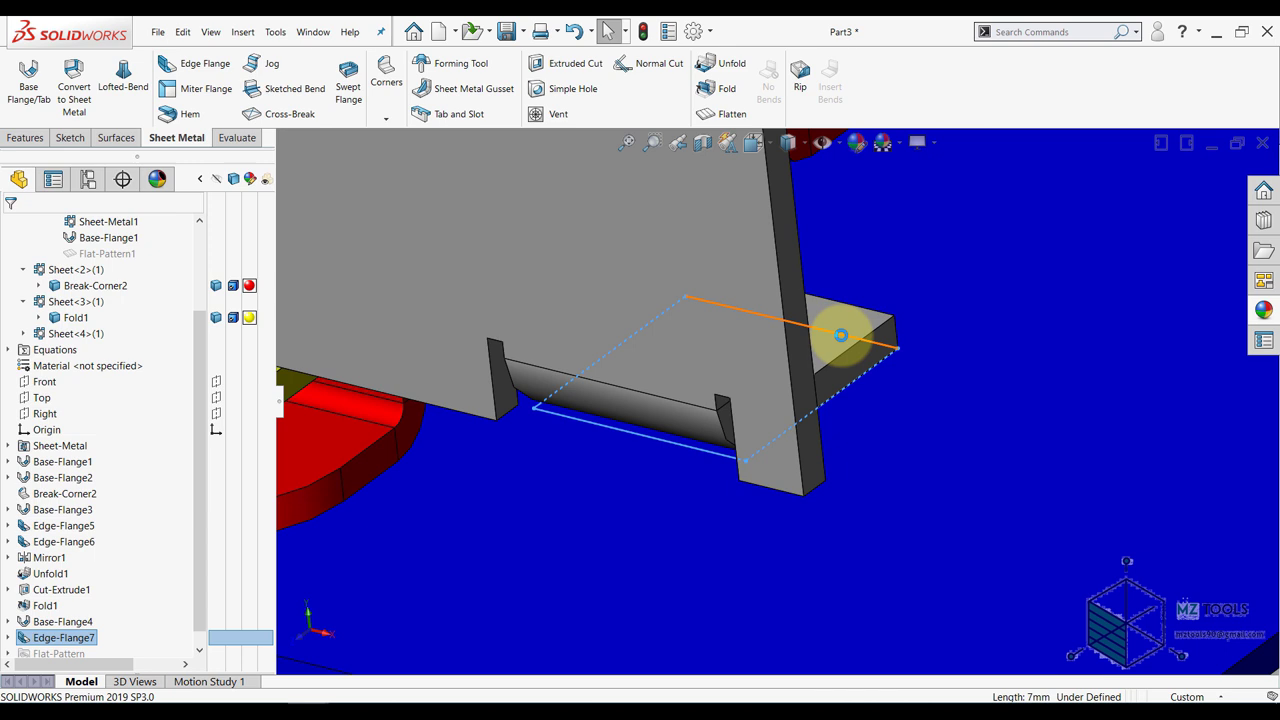
scroll(841, 335, up, 2)
click(788, 146)
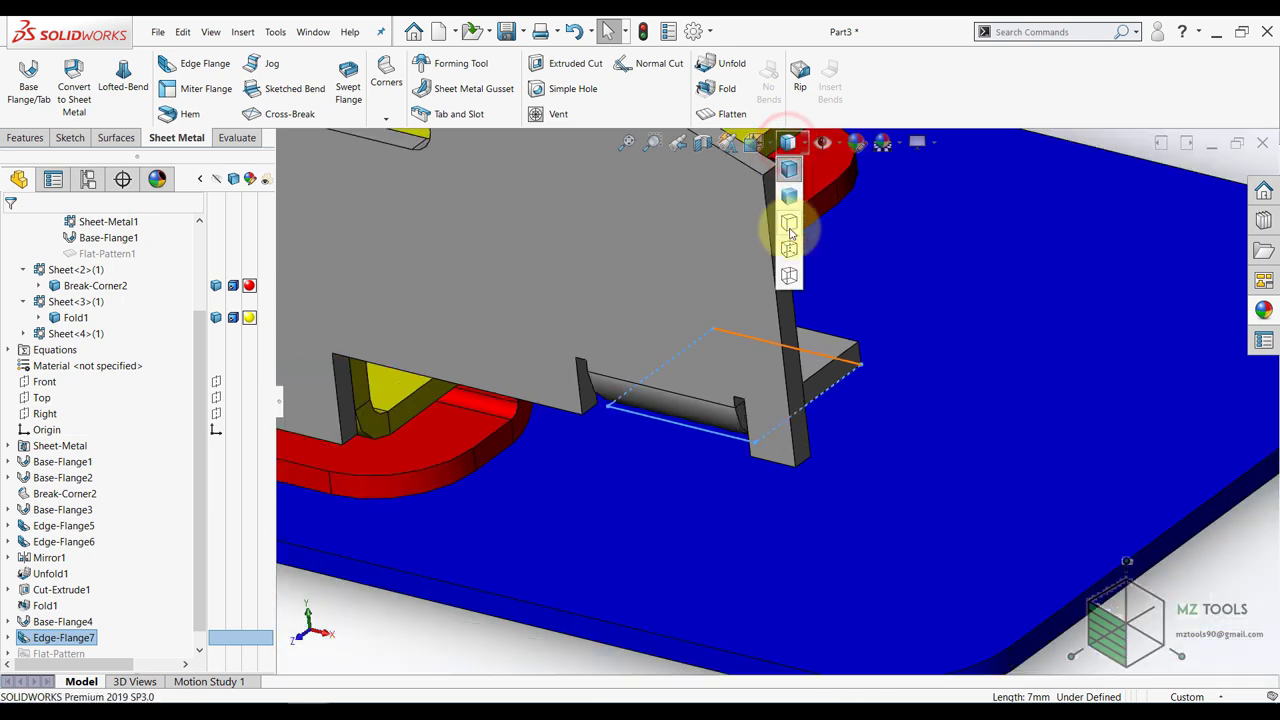
click(789, 224)
scroll(486, 428, up, 1)
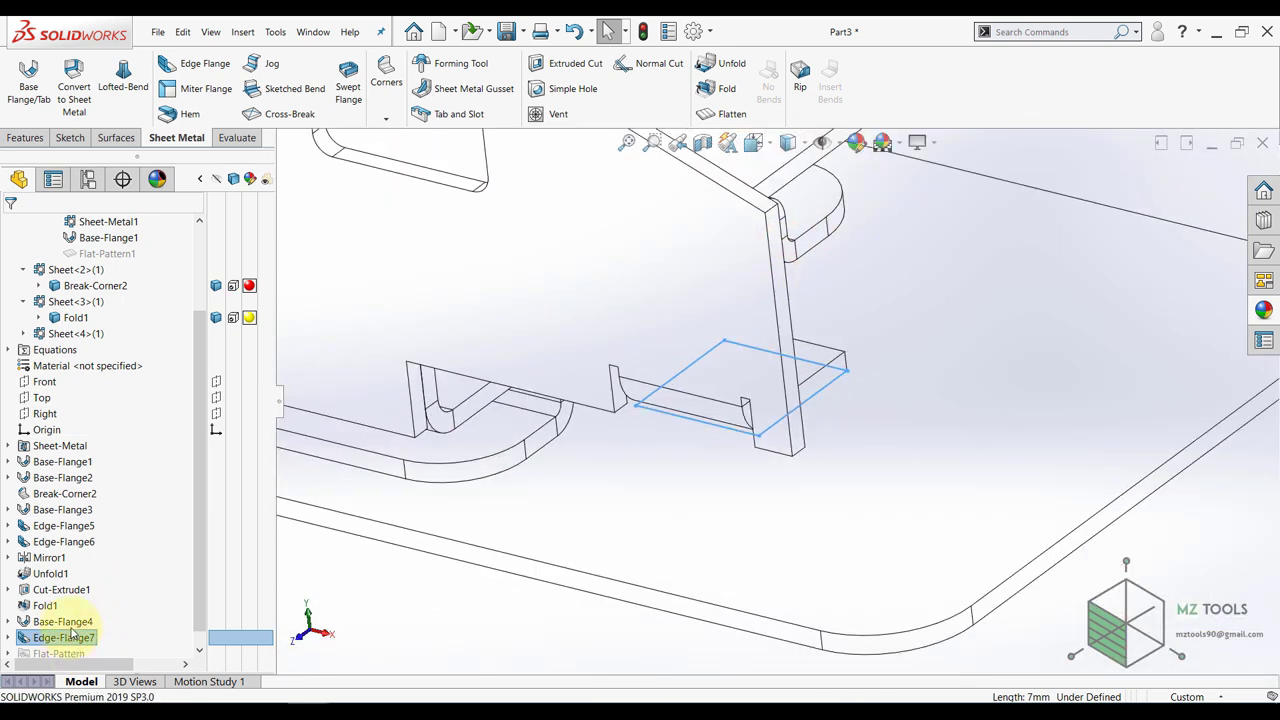
- Reopen the lower flange's profile and dimension its front side line 4 mm from the panel's front lower edge
click(75, 590)
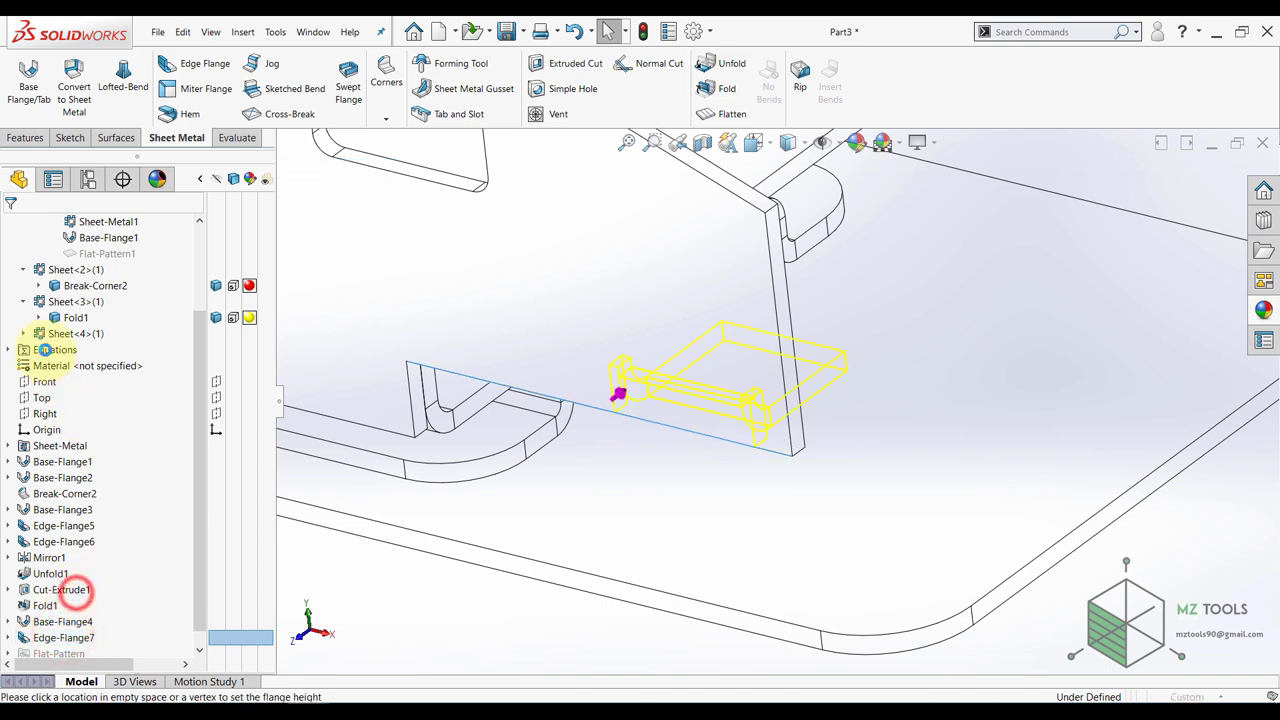
click(123, 314)
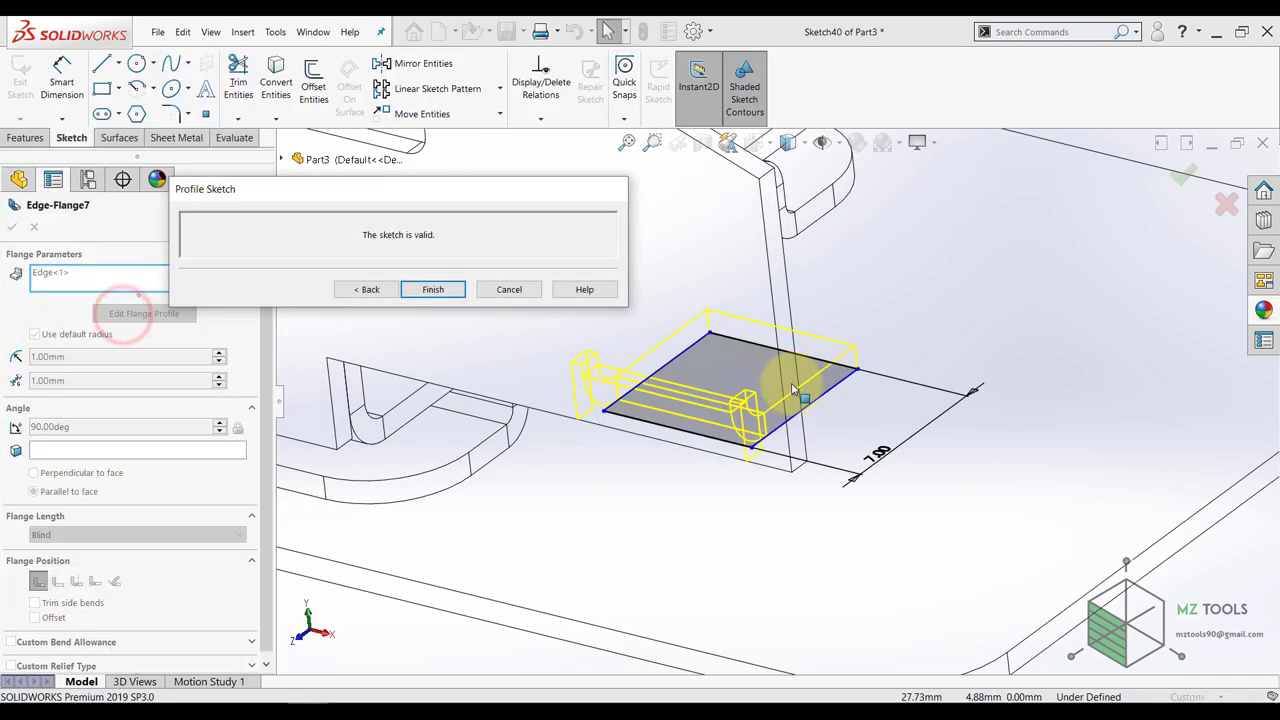
scroll(774, 397, up, 1)
scroll(723, 371, down, 2)
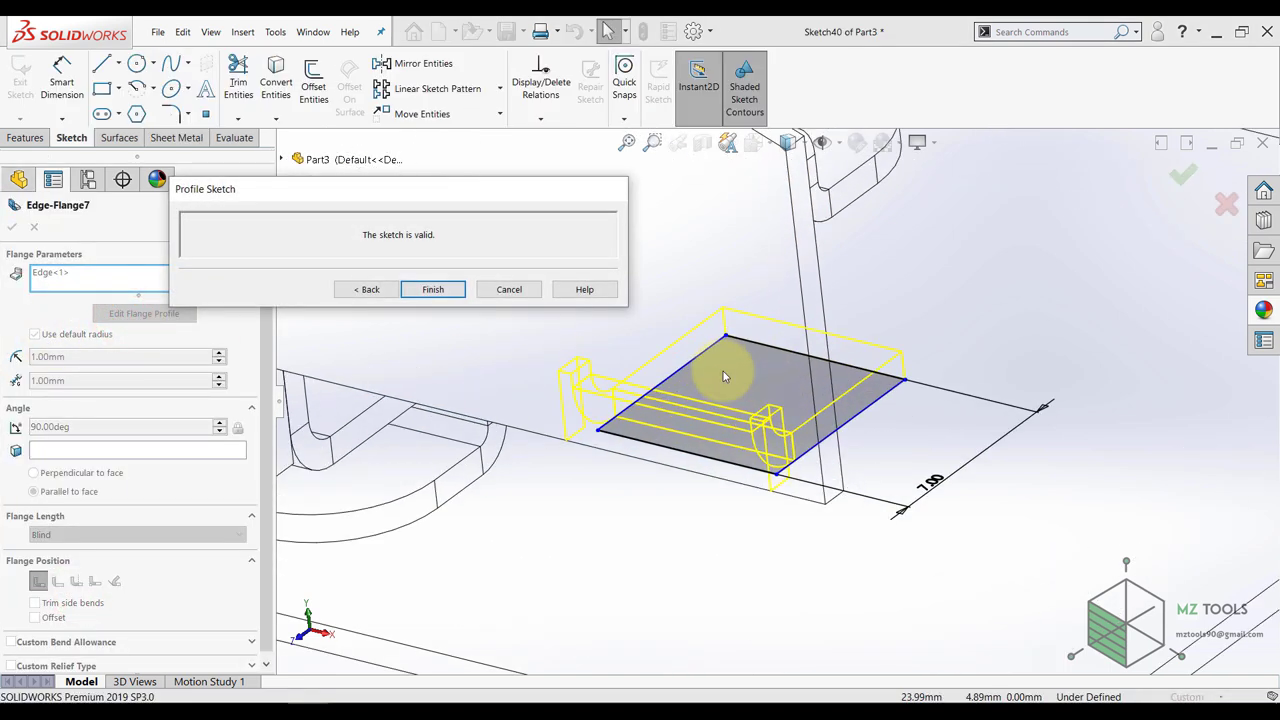
scroll(808, 414, down, 3)
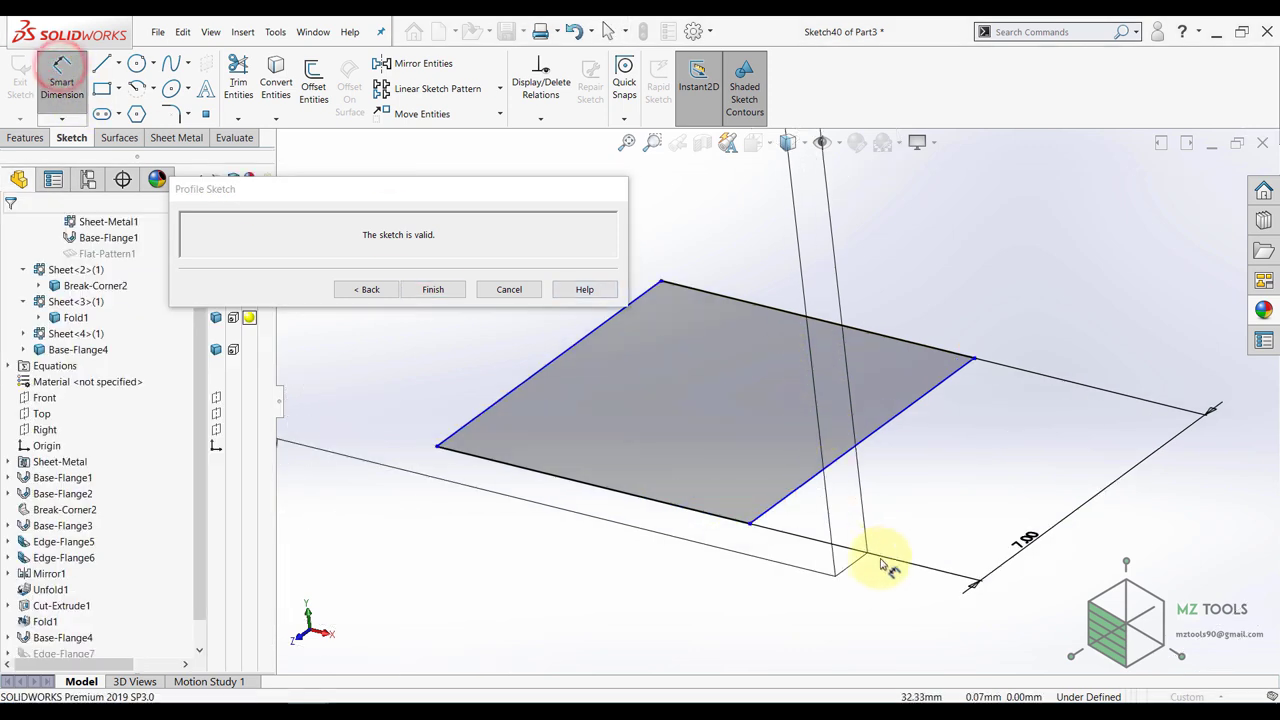
click(851, 561)
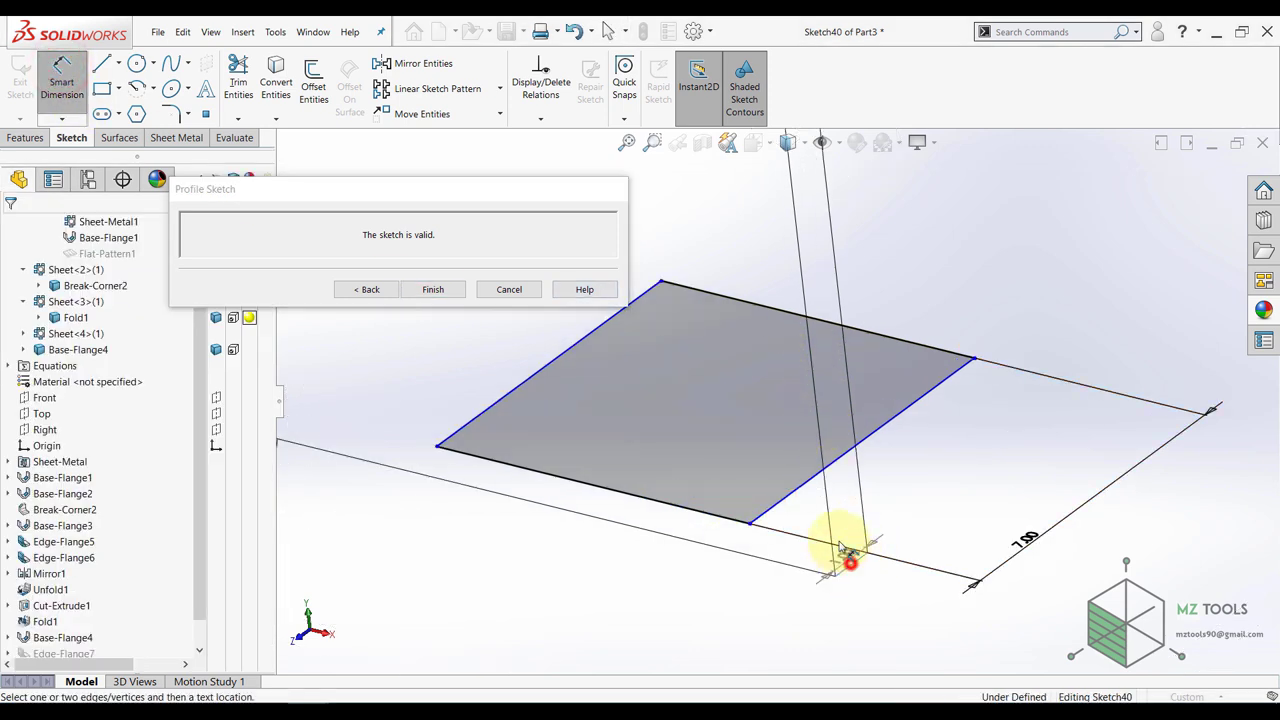
click(799, 484)
click(925, 505)
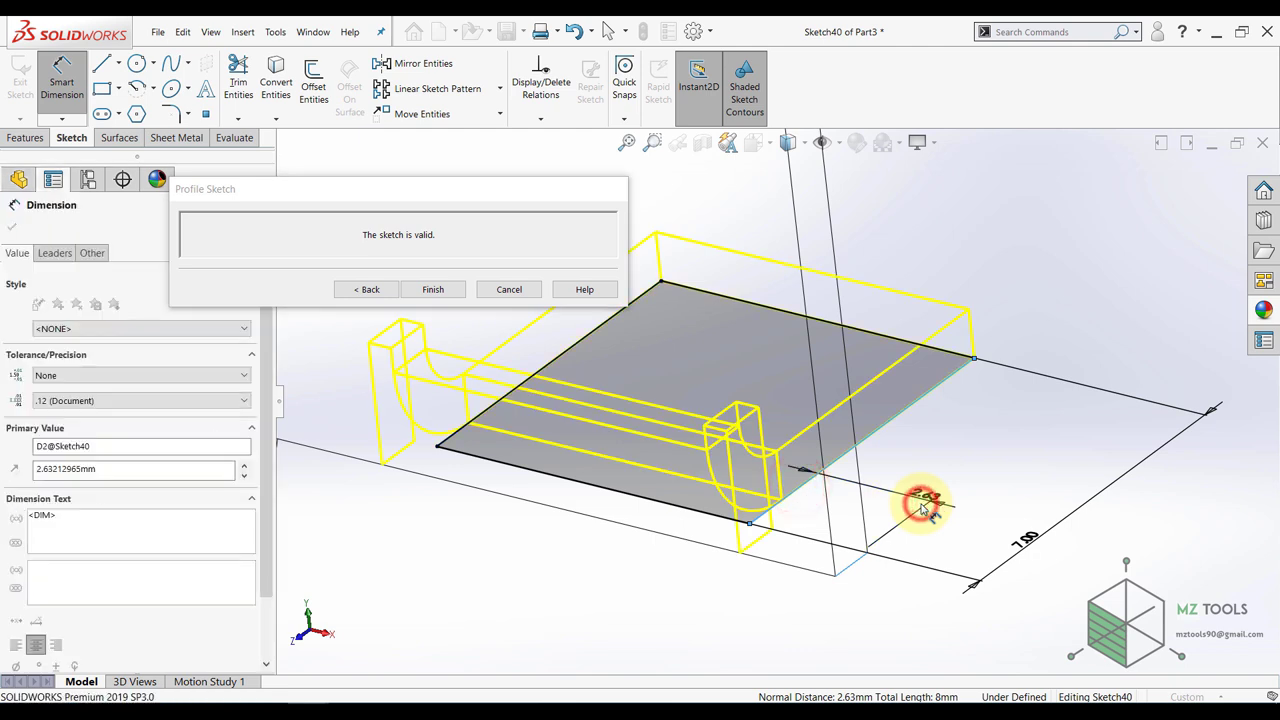
text(4)
key(Return)
scroll(770, 480, up, 5)
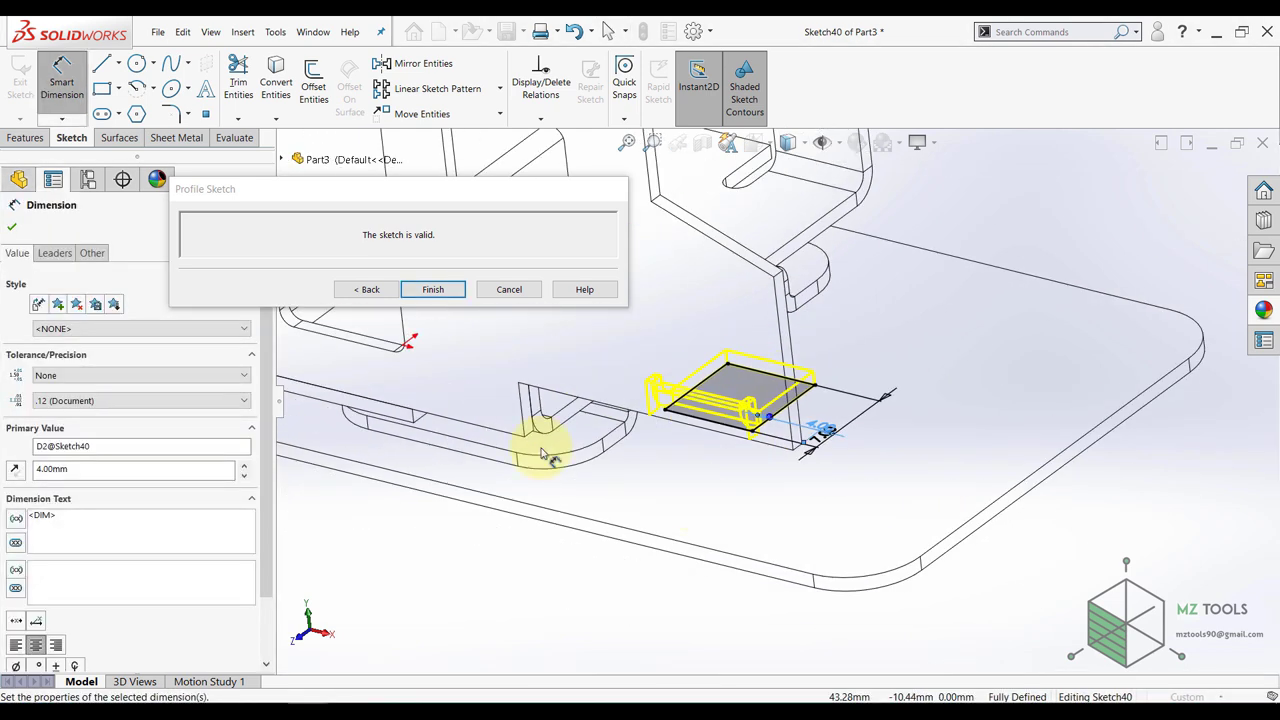
- Sketch a centerpoint arc bulging outward, centred on the midpoint of the profile's outer line and spanning its two ends
click(140, 90)
scroll(829, 414, down, 3)
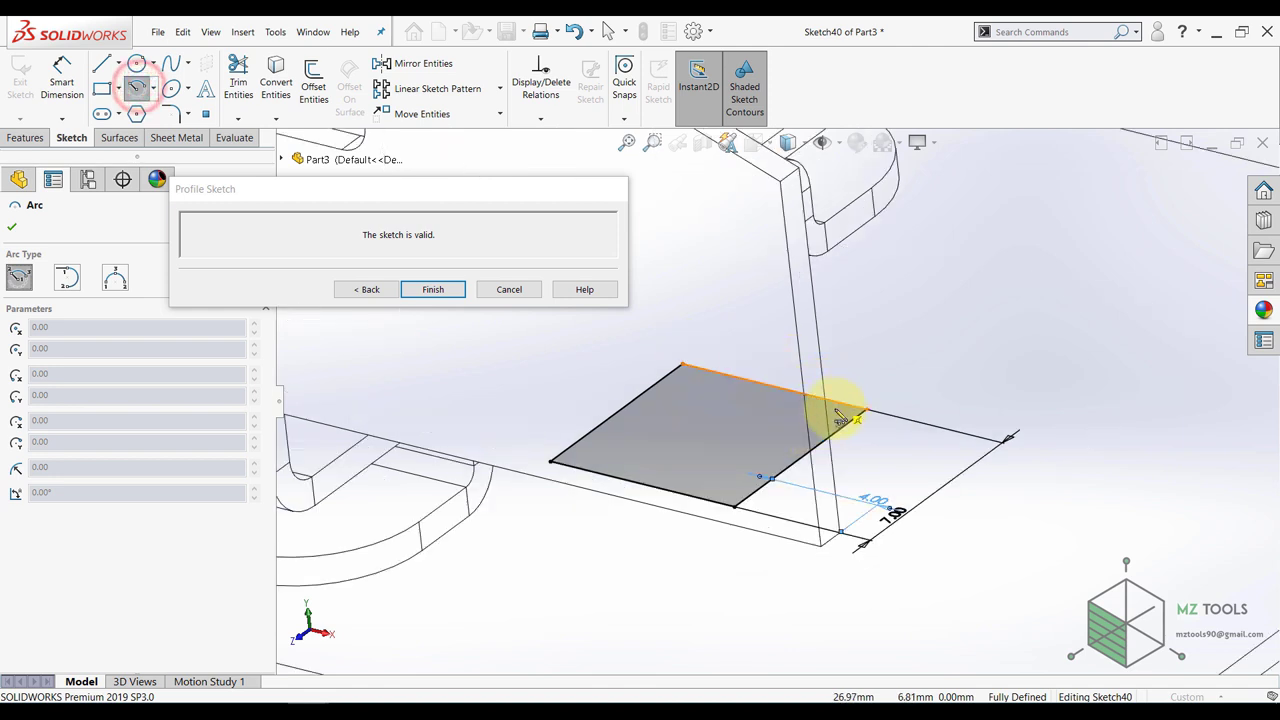
click(772, 385)
click(868, 410)
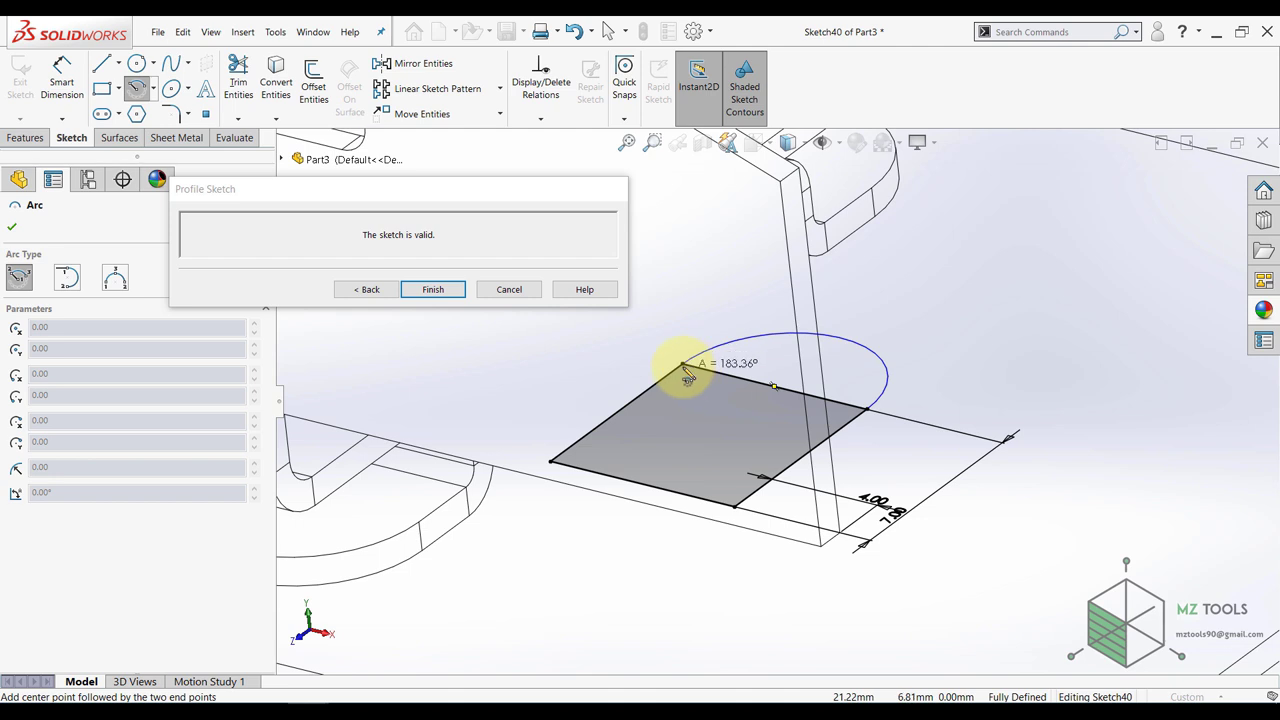
click(682, 365)
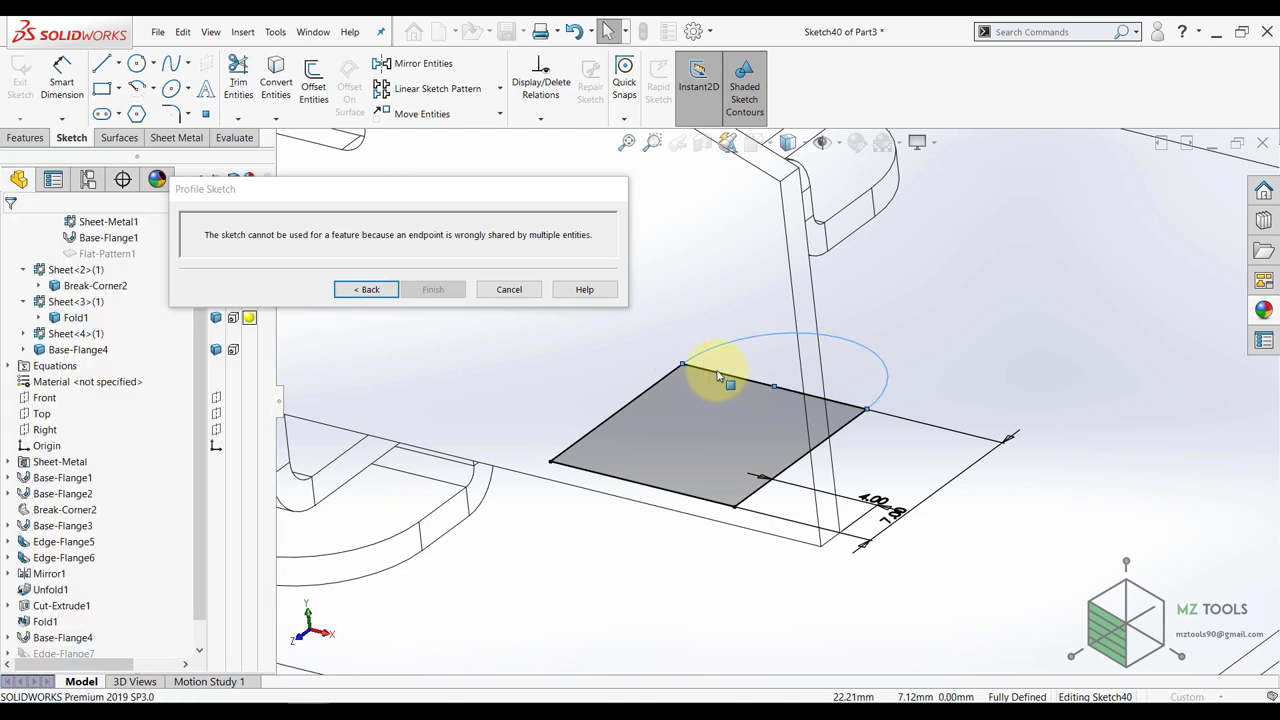
- Convert the profile's straight outer line to construction geometry and merge the arc's endpoints with the side lines' ends
click(716, 375)
click(770, 334)
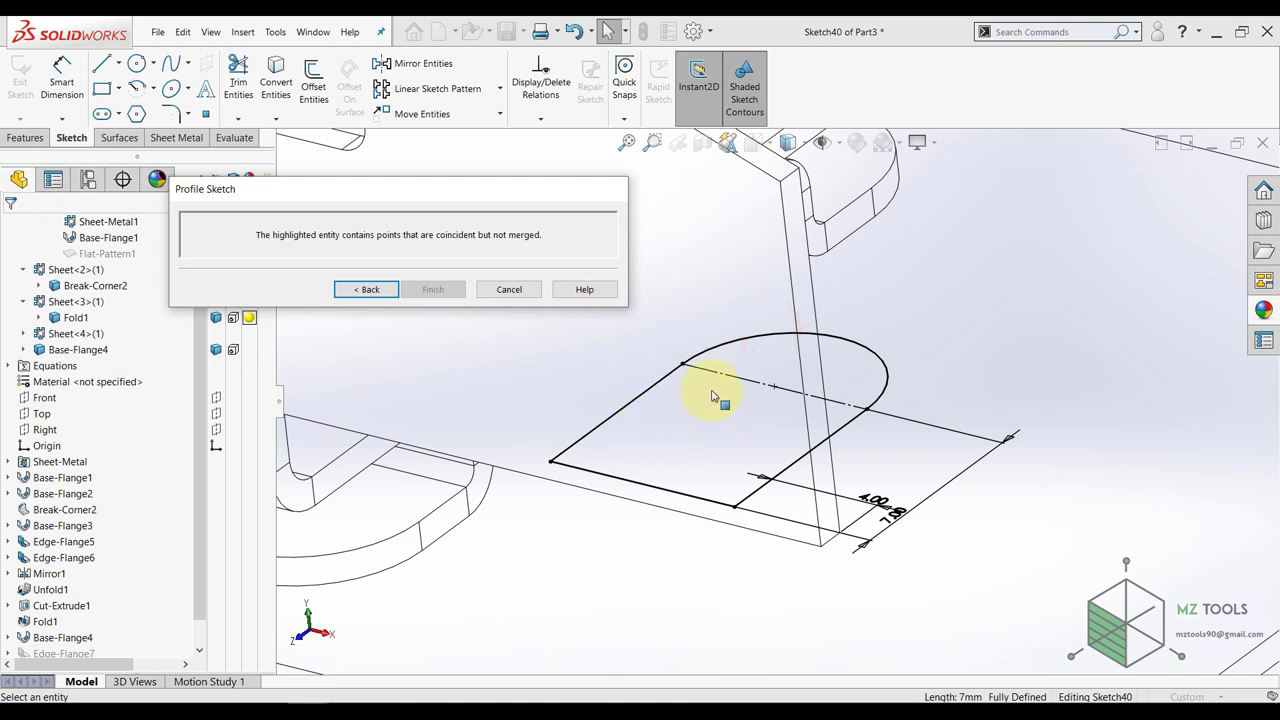
click(683, 366)
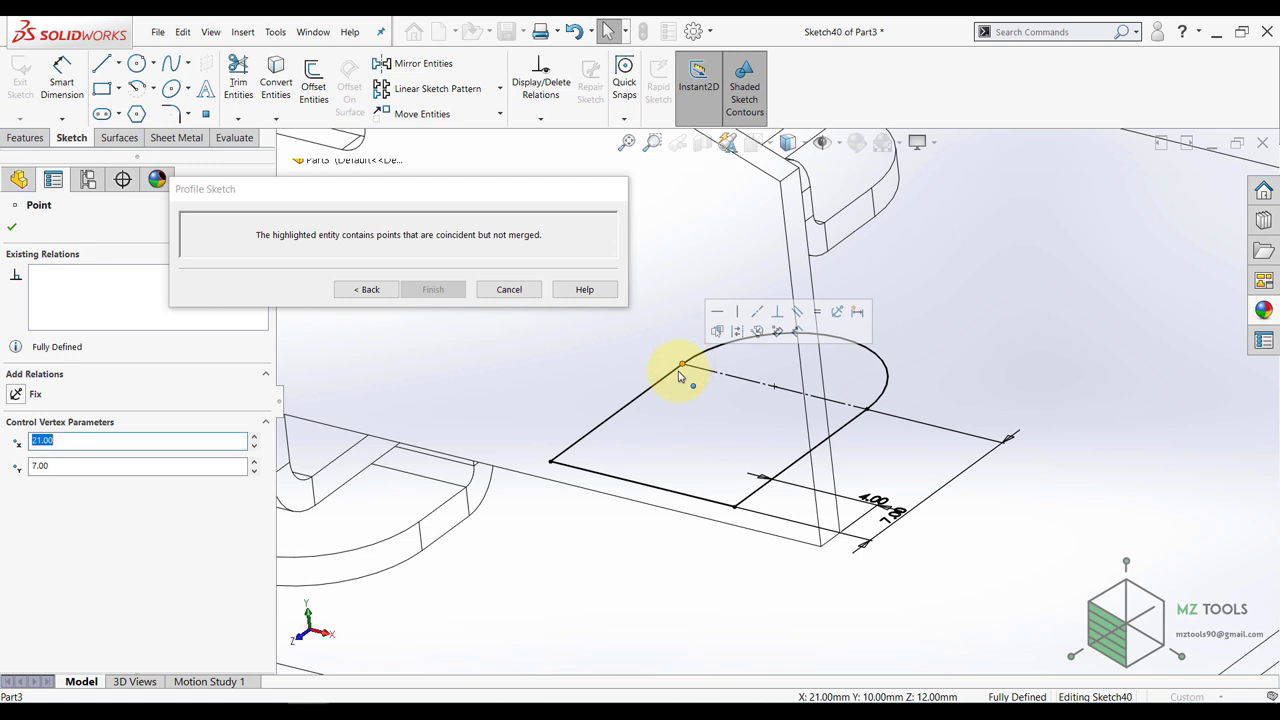
click(869, 411)
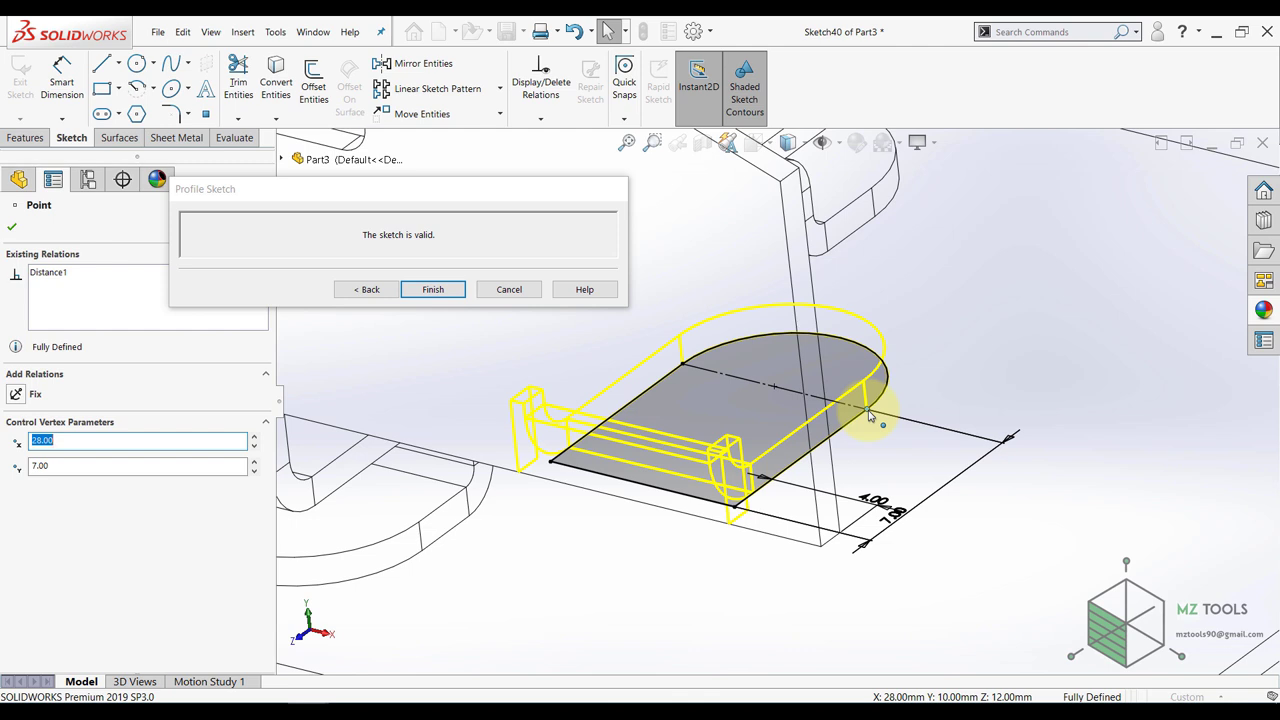
- Return from the rounded profile to the flange settings, set the flange position to Bend Outside, and accept the flange
scroll(800, 412, up, 4)
mouse_move(777, 396)
middle_down()
mouse_move(747, 363)
mouse_move(773, 398)
mouse_move(447, 357)
middle_up()
click(370, 291)
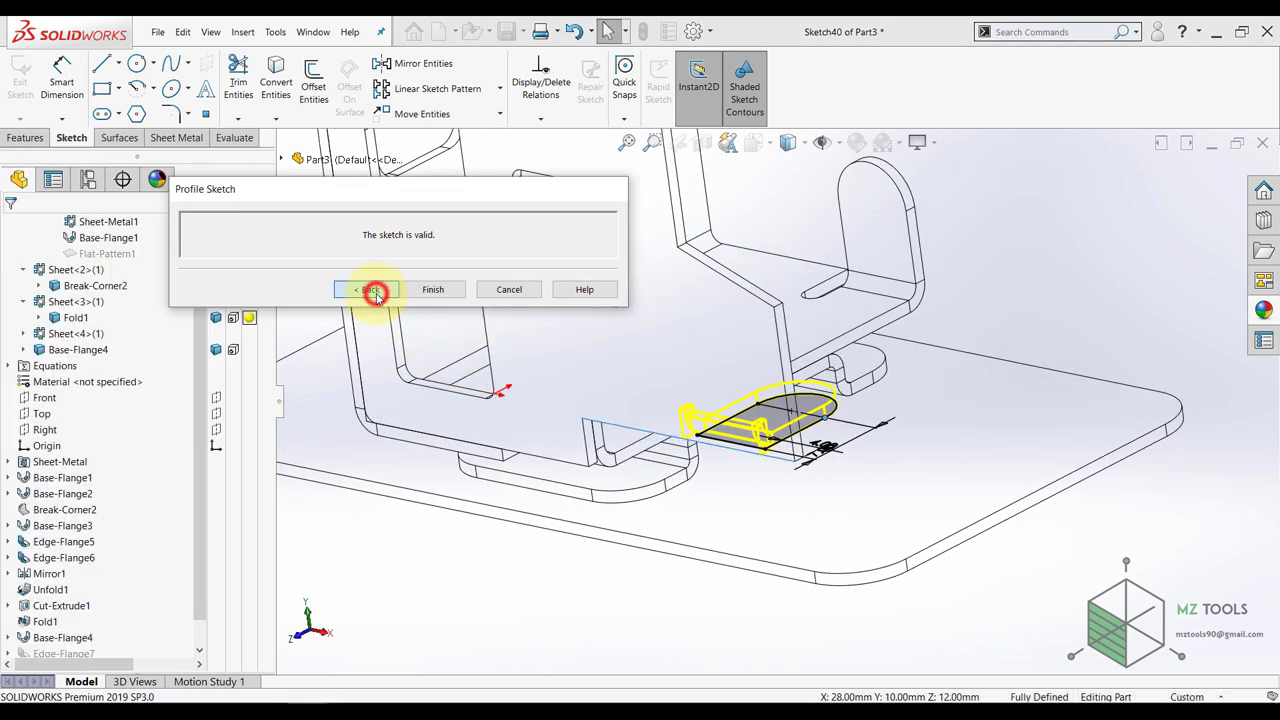
drag(265, 398, 262, 487)
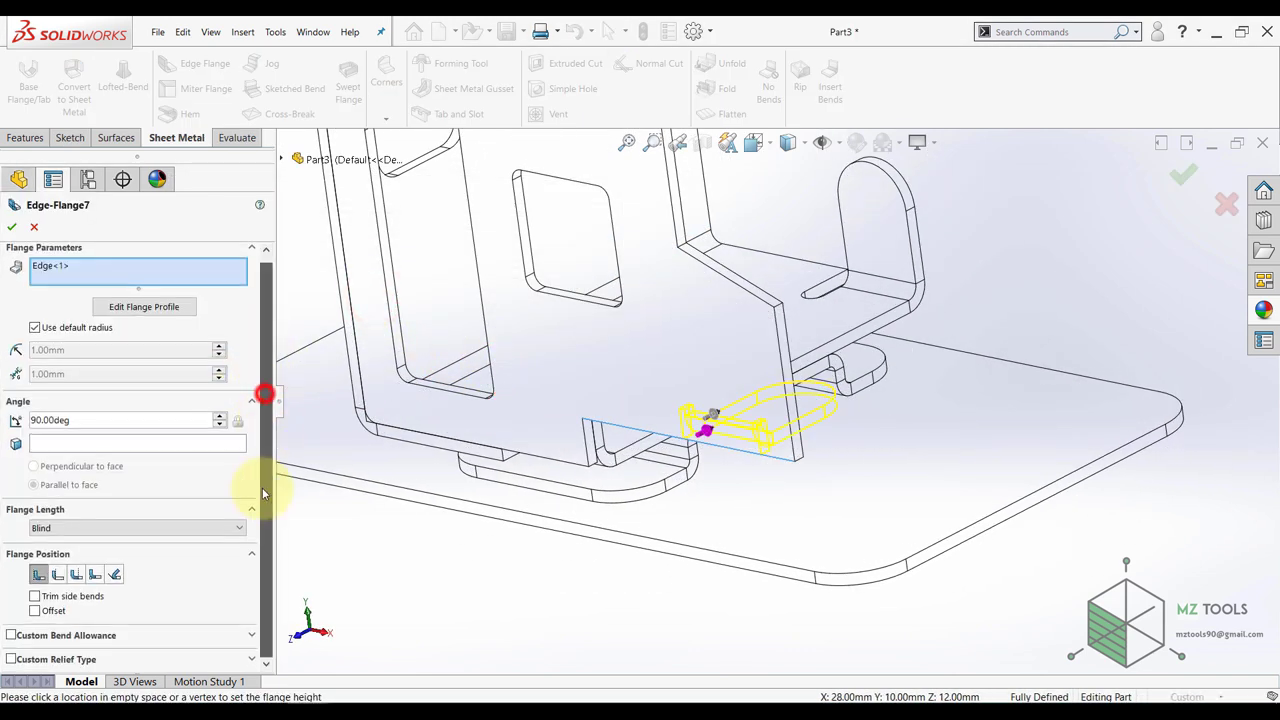
click(79, 577)
middle_drag(806, 456, 780, 388)
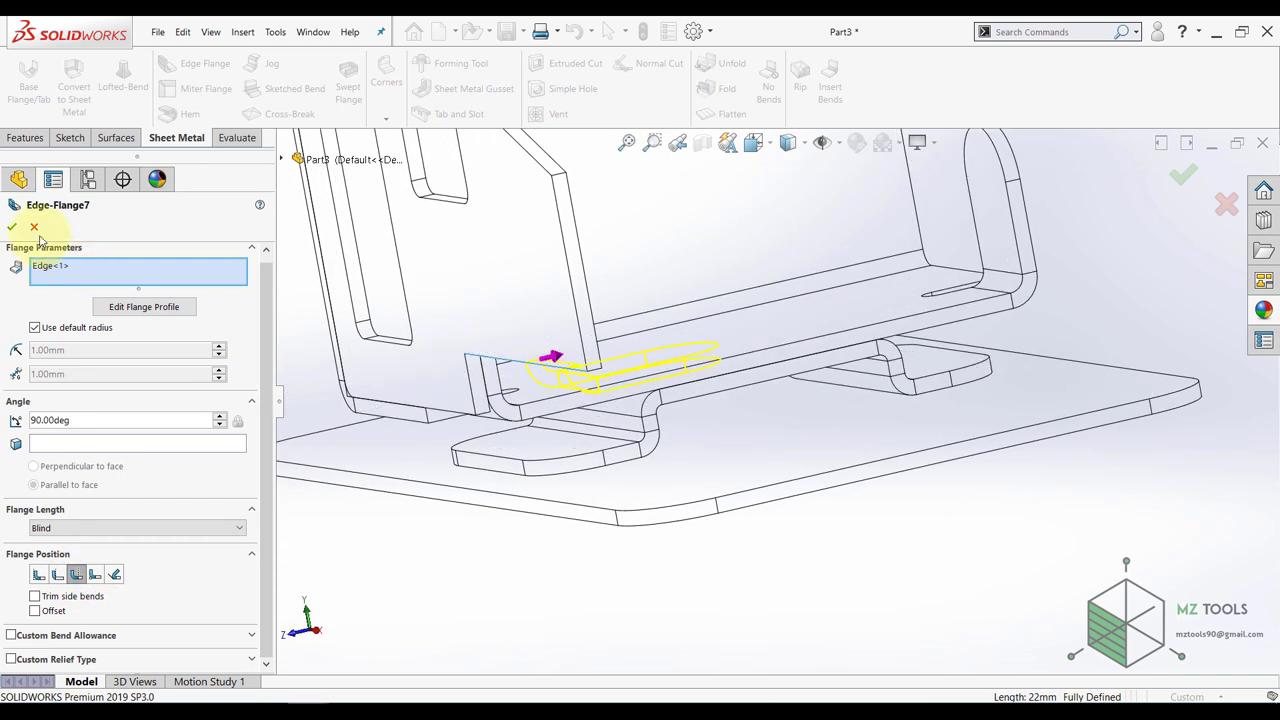
click(12, 229)
- Restore the Shaded With Edges display style and view the whole model from the cab side
scroll(651, 437, up, 3)
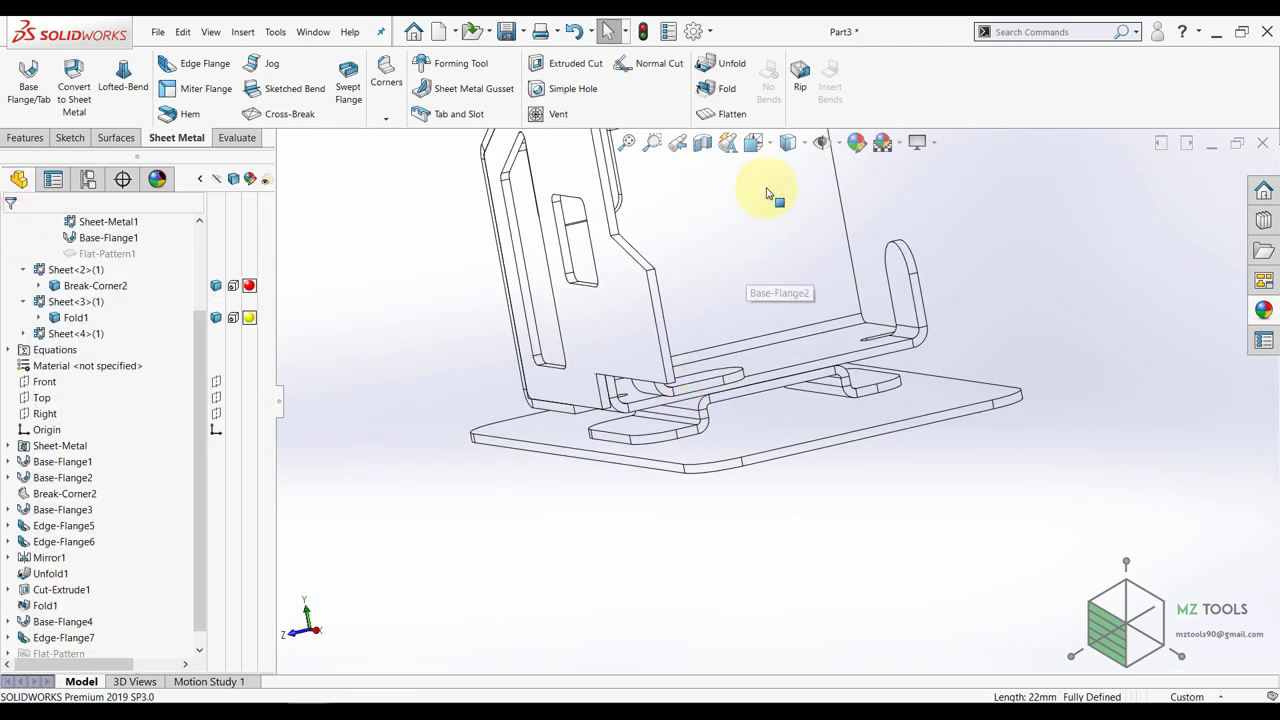
click(788, 142)
click(791, 174)
scroll(745, 382, up, 2)
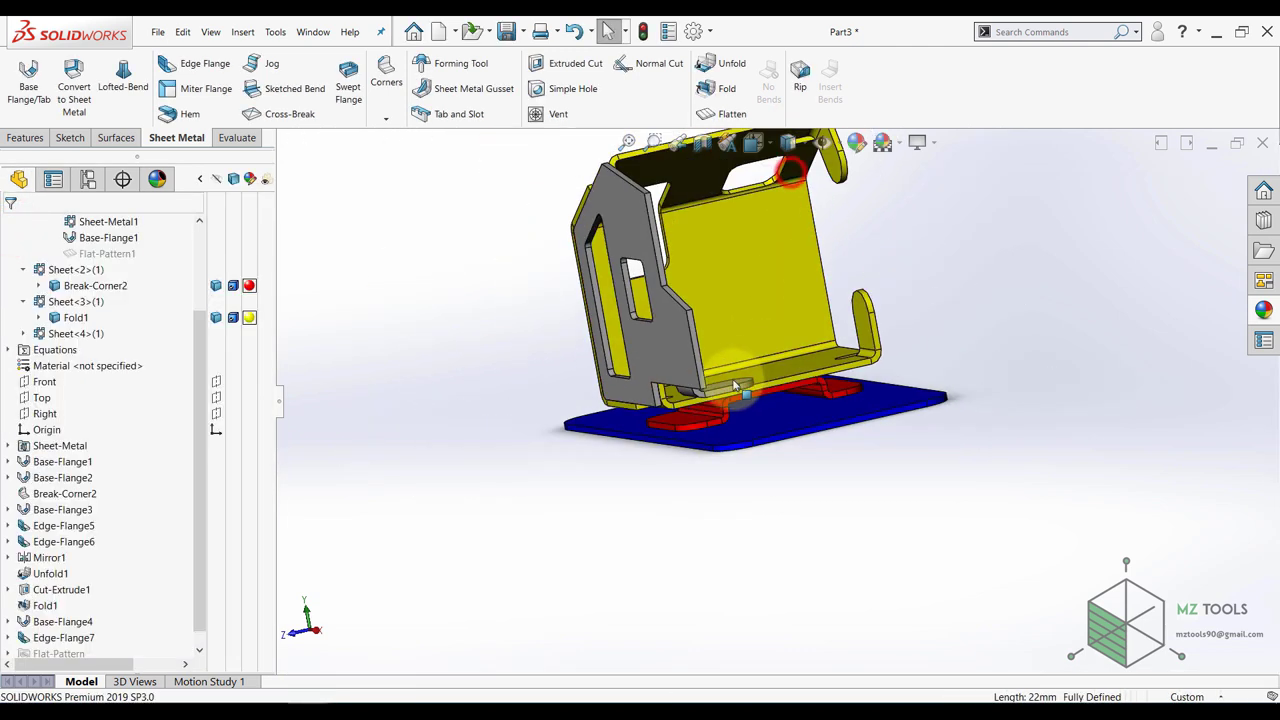
middle_drag(530, 400, 585, 437)
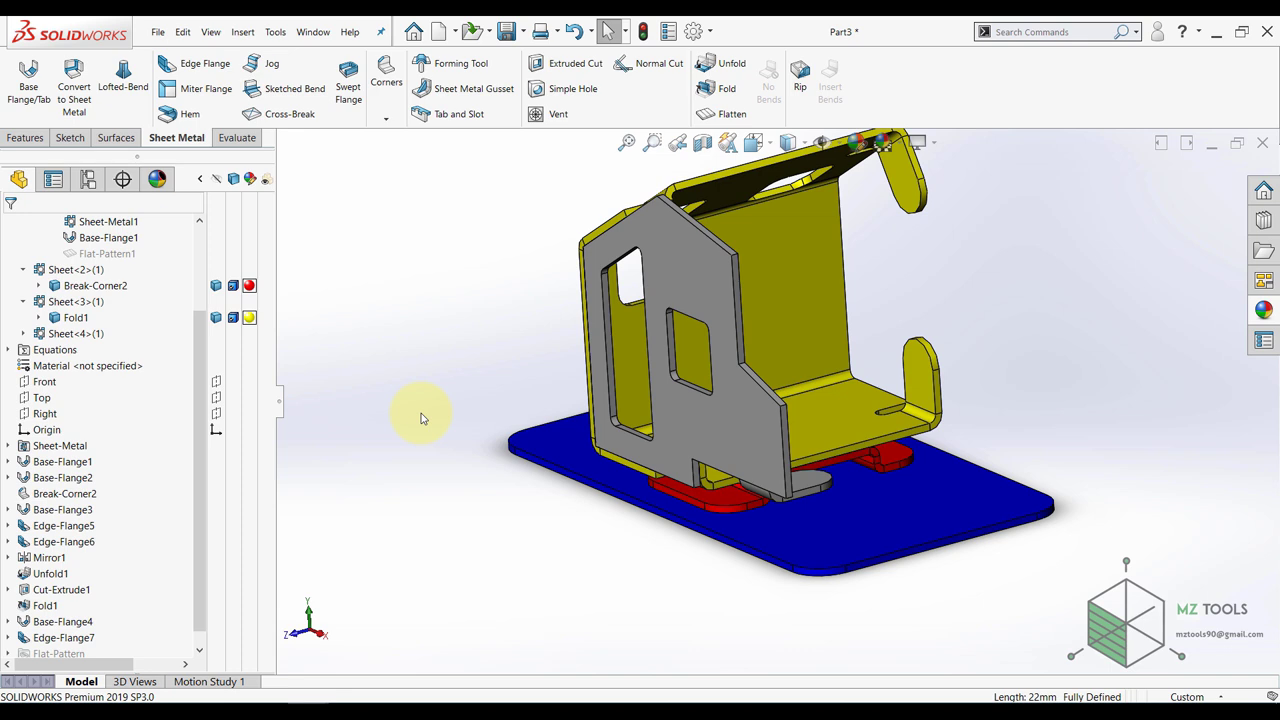
- Apply a magenta colour from the standard palette to the cab side panel body
click(26, 334)
click(248, 350)
click(262, 365)
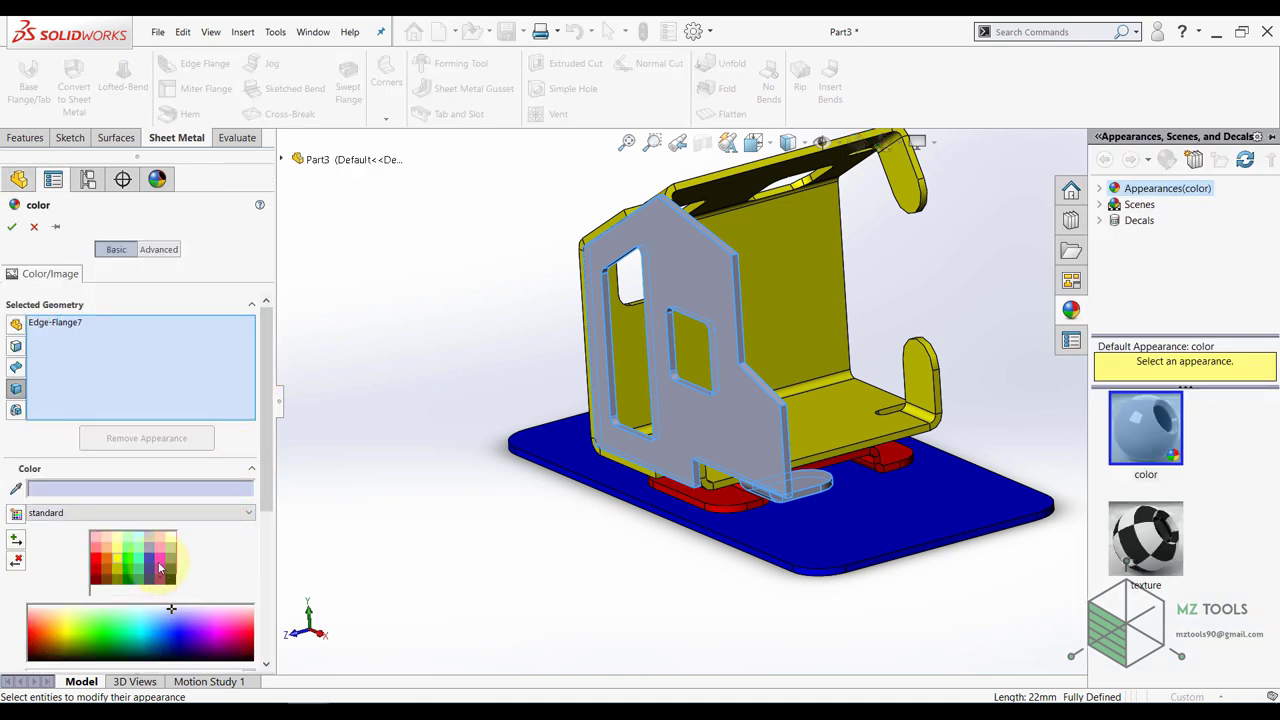
click(159, 566)
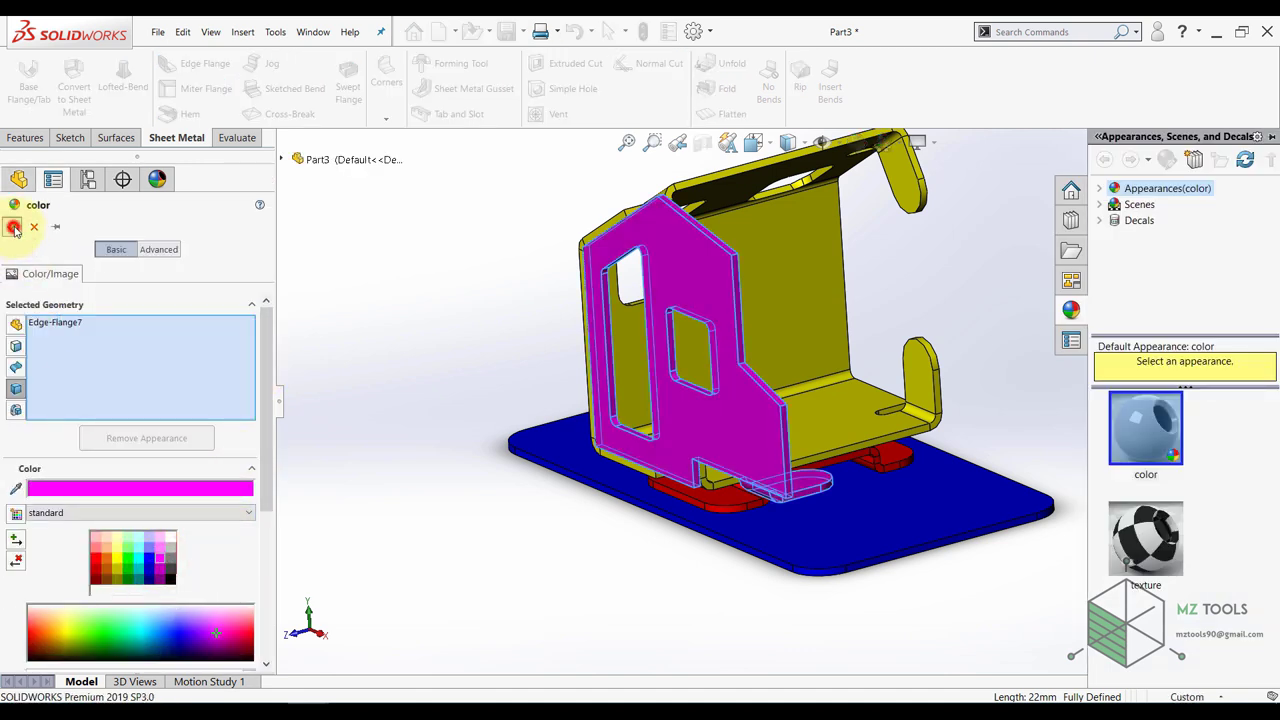
click(14, 228)
click(444, 359)
mouse_move(450, 338)
middle_down()
mouse_move(429, 340)
mouse_move(441, 345)
middle_up()
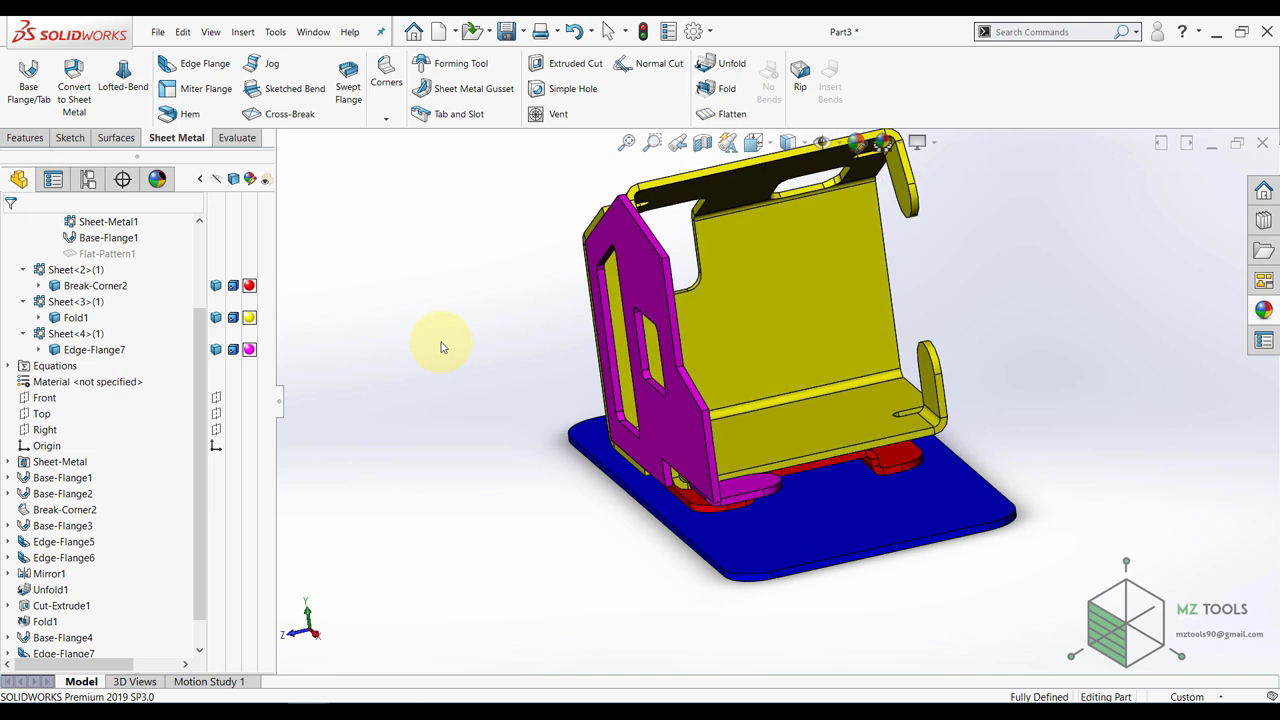
- Mirror the magenta cab side panel as a separate body about the Front plane, leaving Merge solids off
click(29, 141)
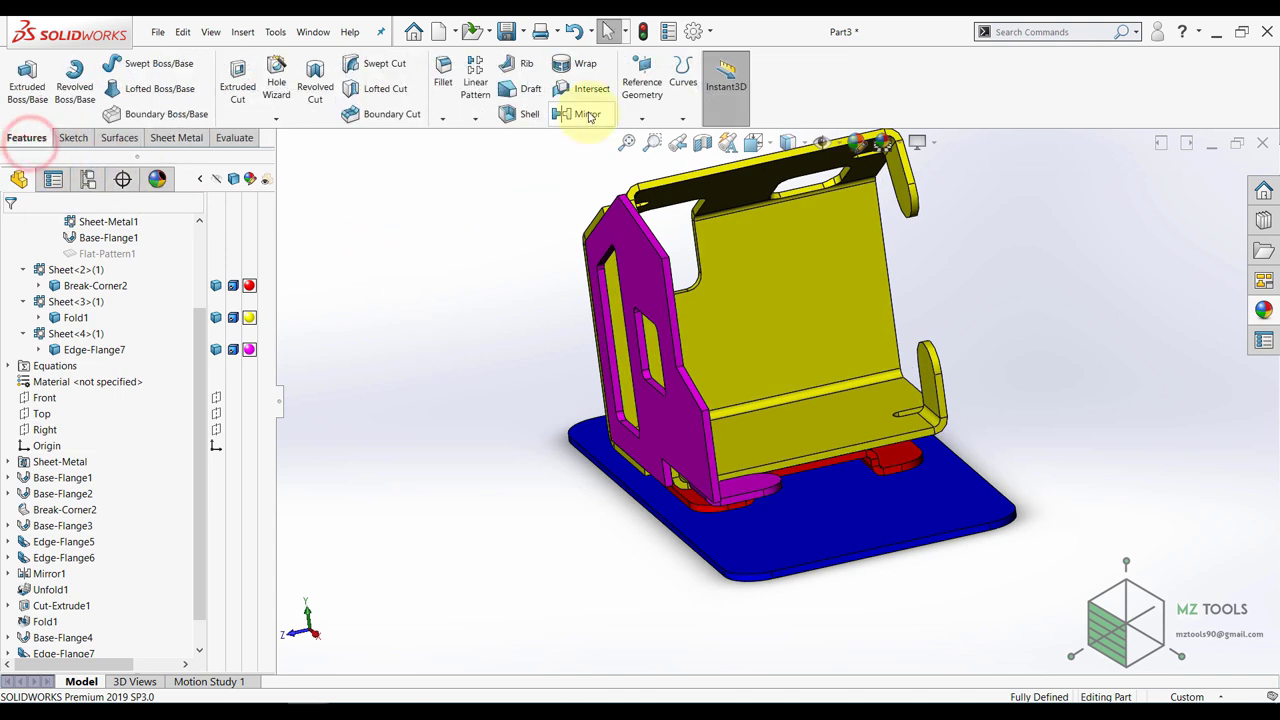
click(588, 112)
scroll(522, 326, up, 5)
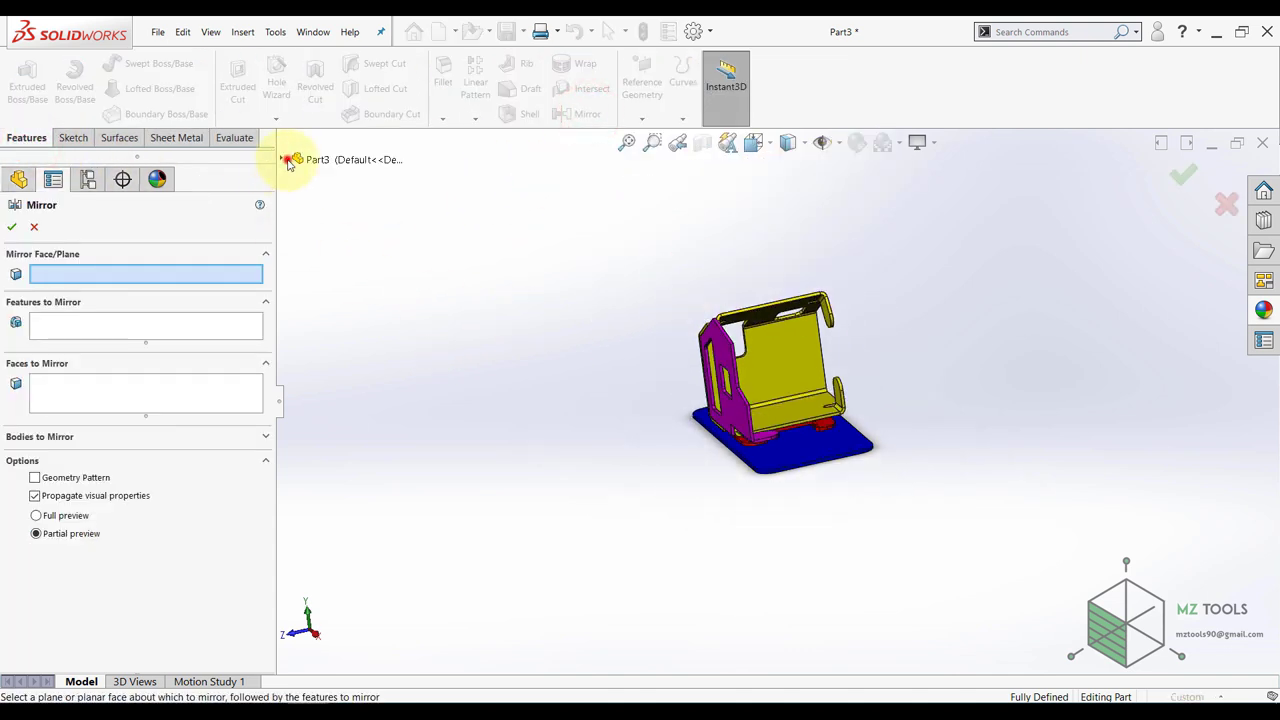
click(286, 160)
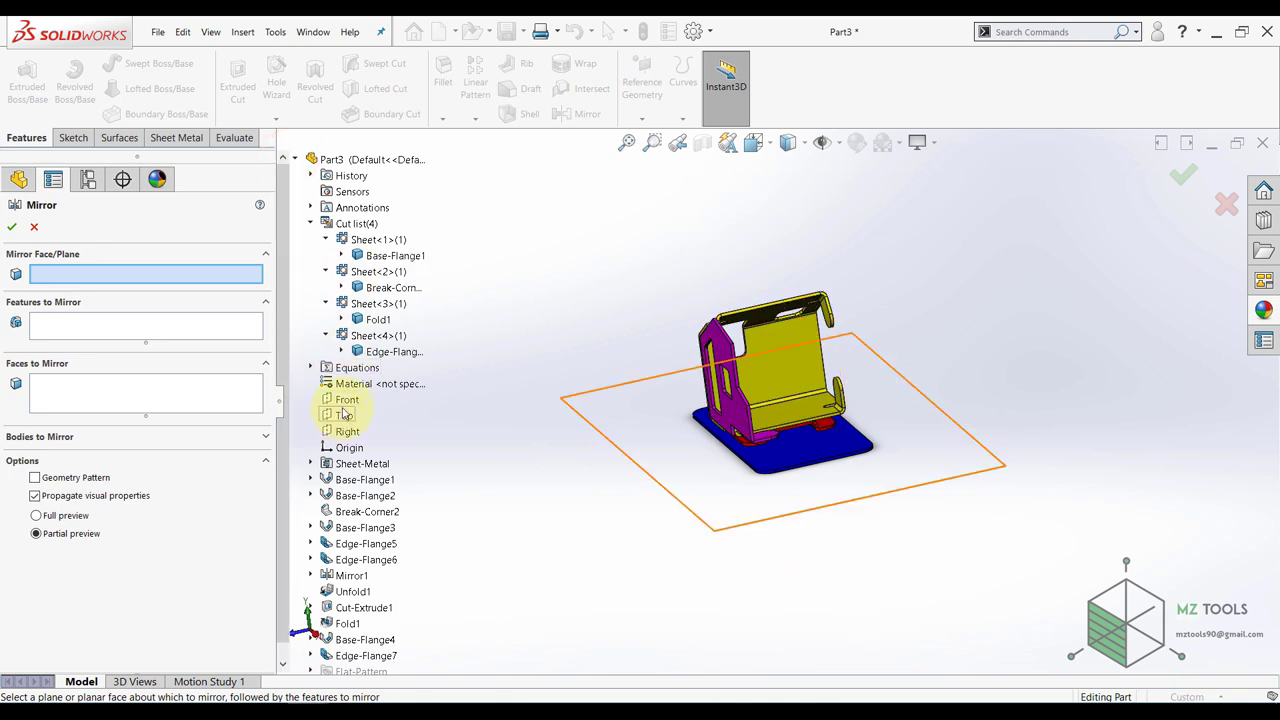
click(345, 400)
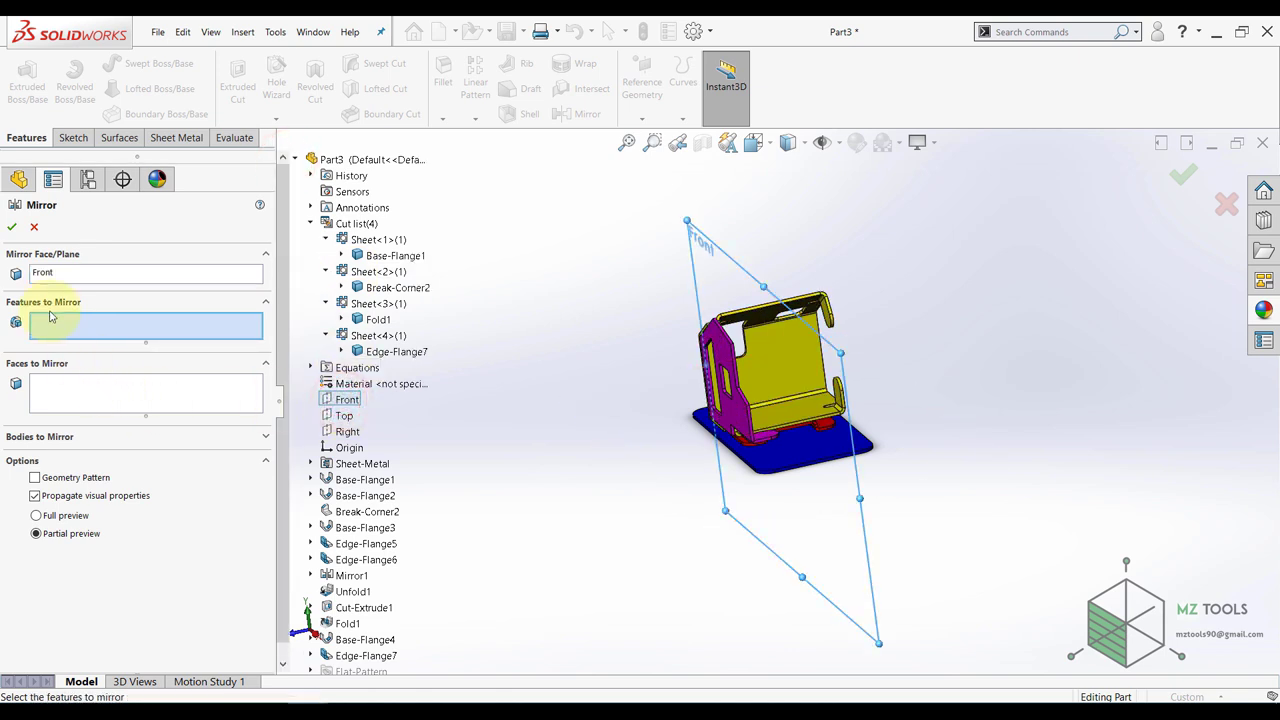
click(48, 437)
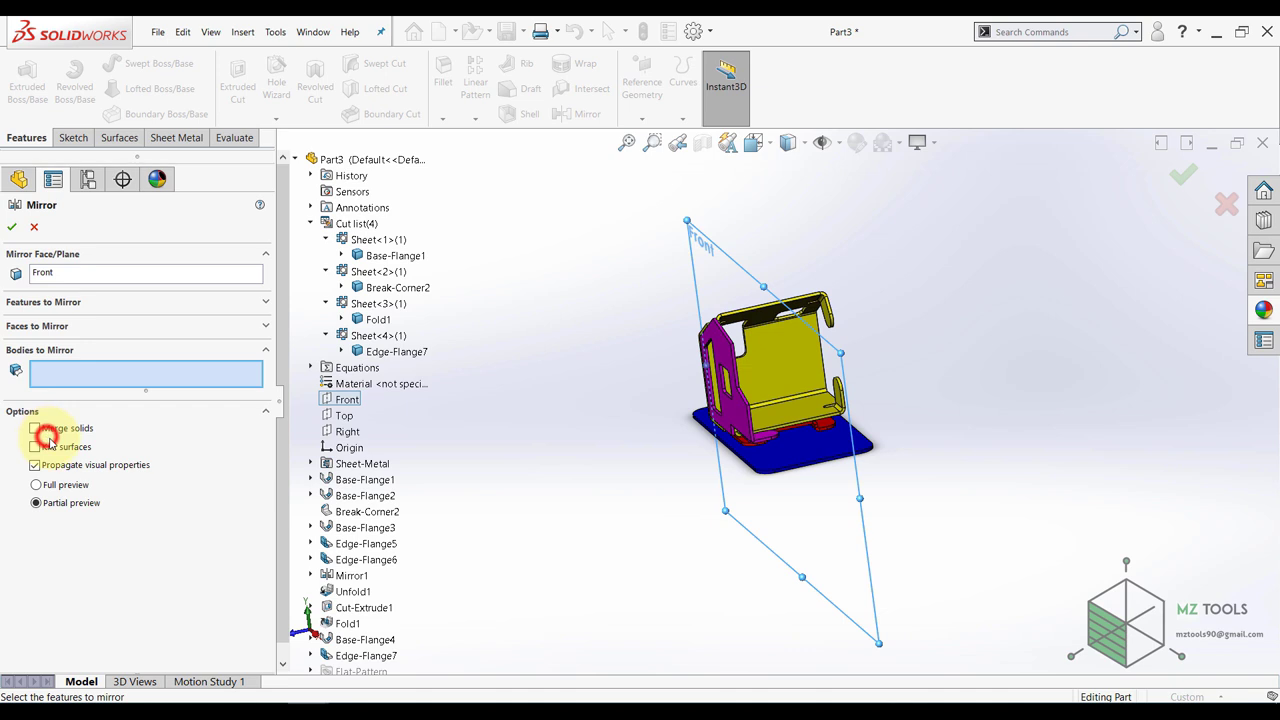
middle_drag(708, 398, 742, 414)
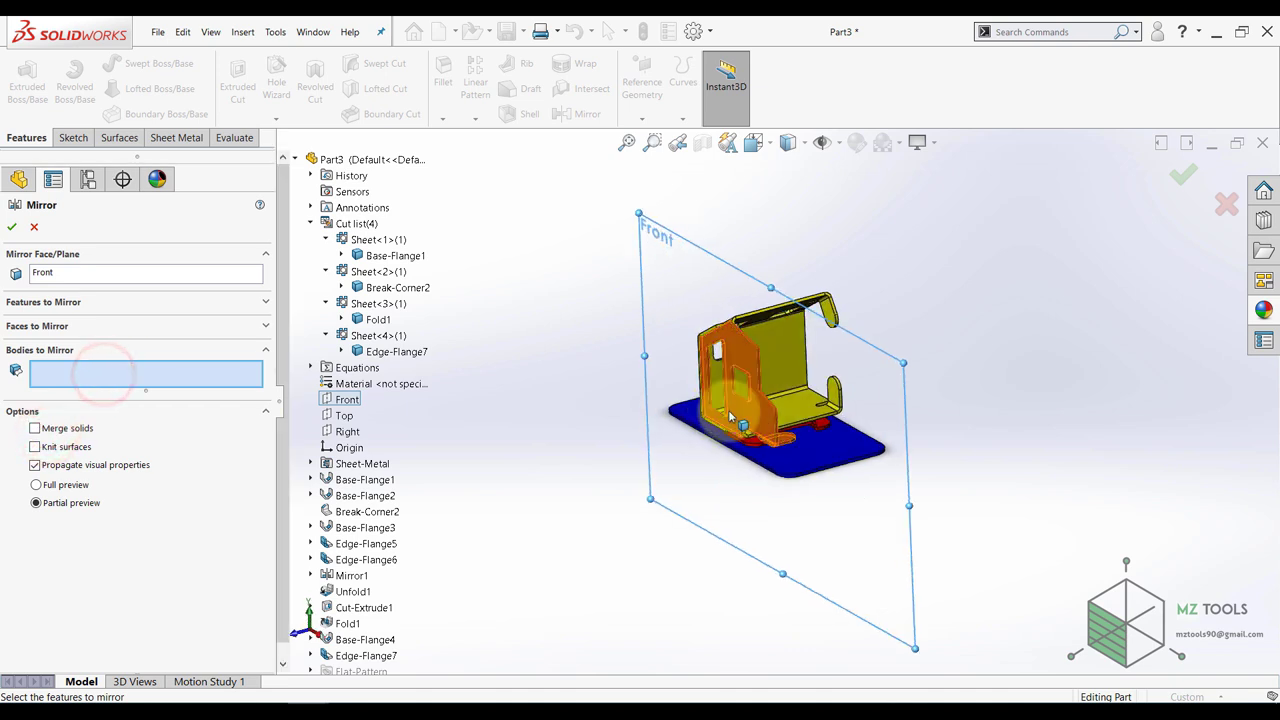
click(744, 416)
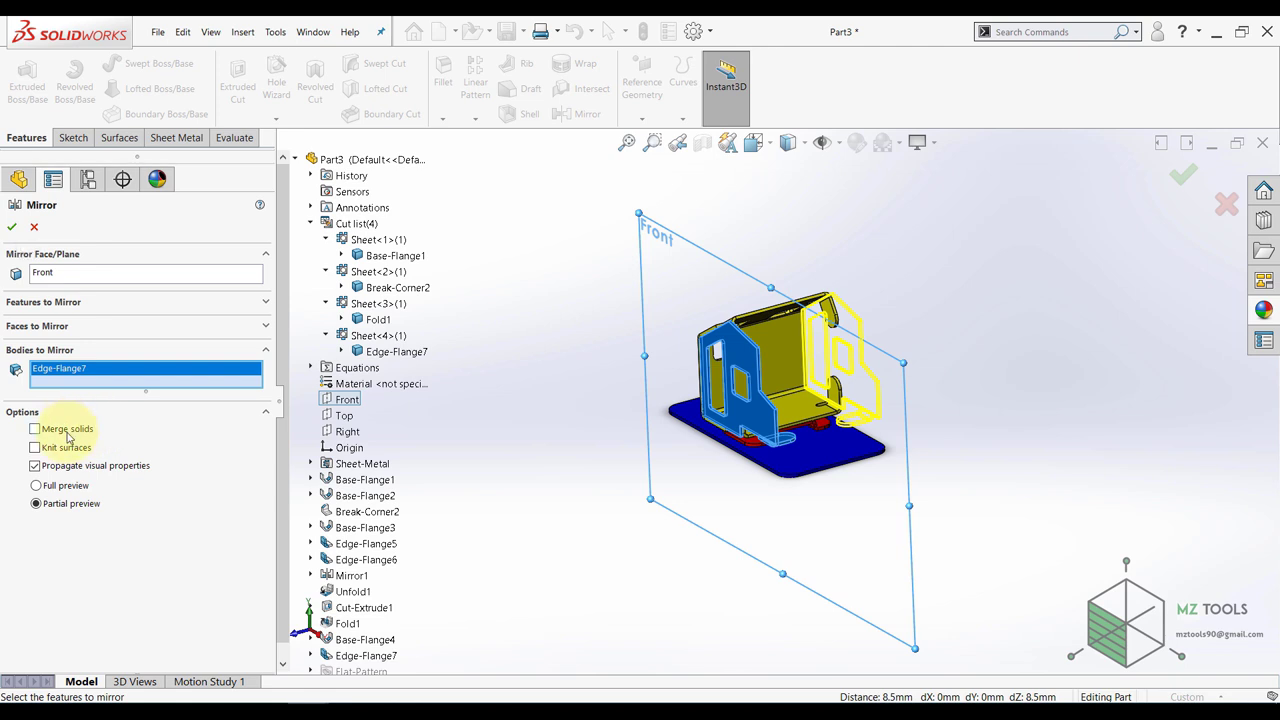
click(8, 228)
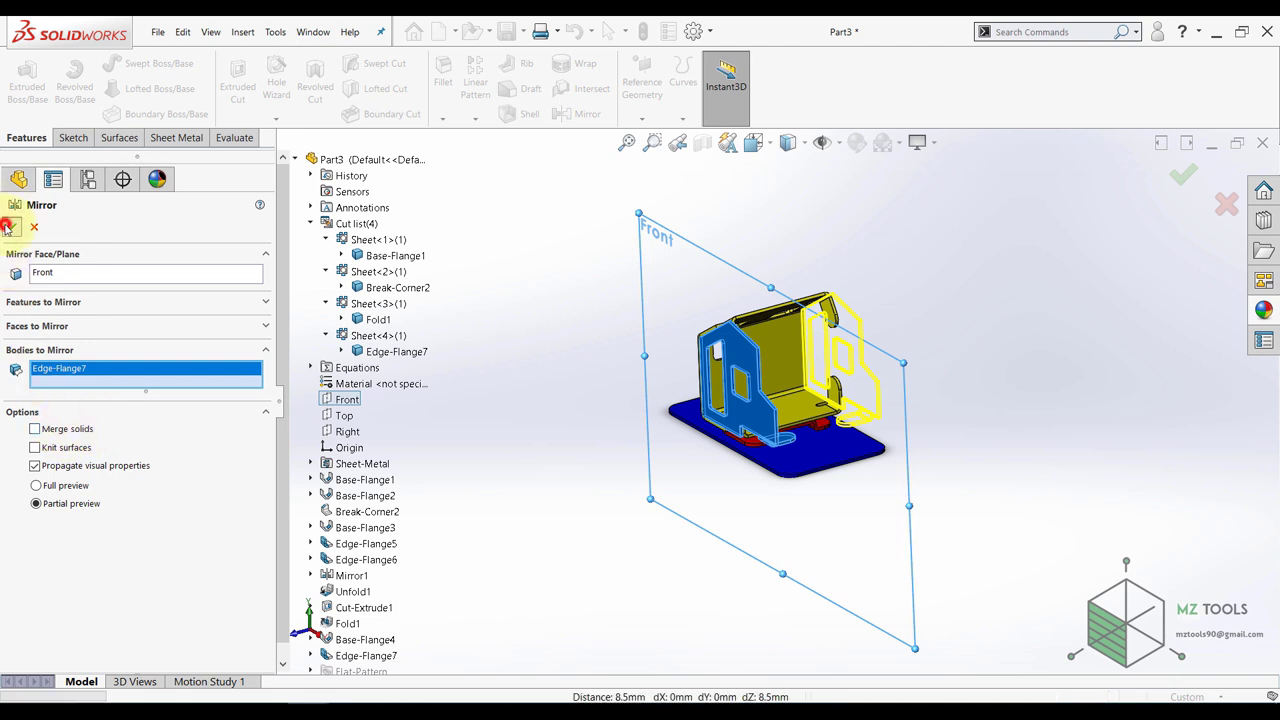
- Copy the cab side panel's magenta appearance and paste it onto the mirrored panel body
middle_drag(492, 370, 859, 500)
scroll(798, 424, up, 4)
scroll(798, 424, down, 5)
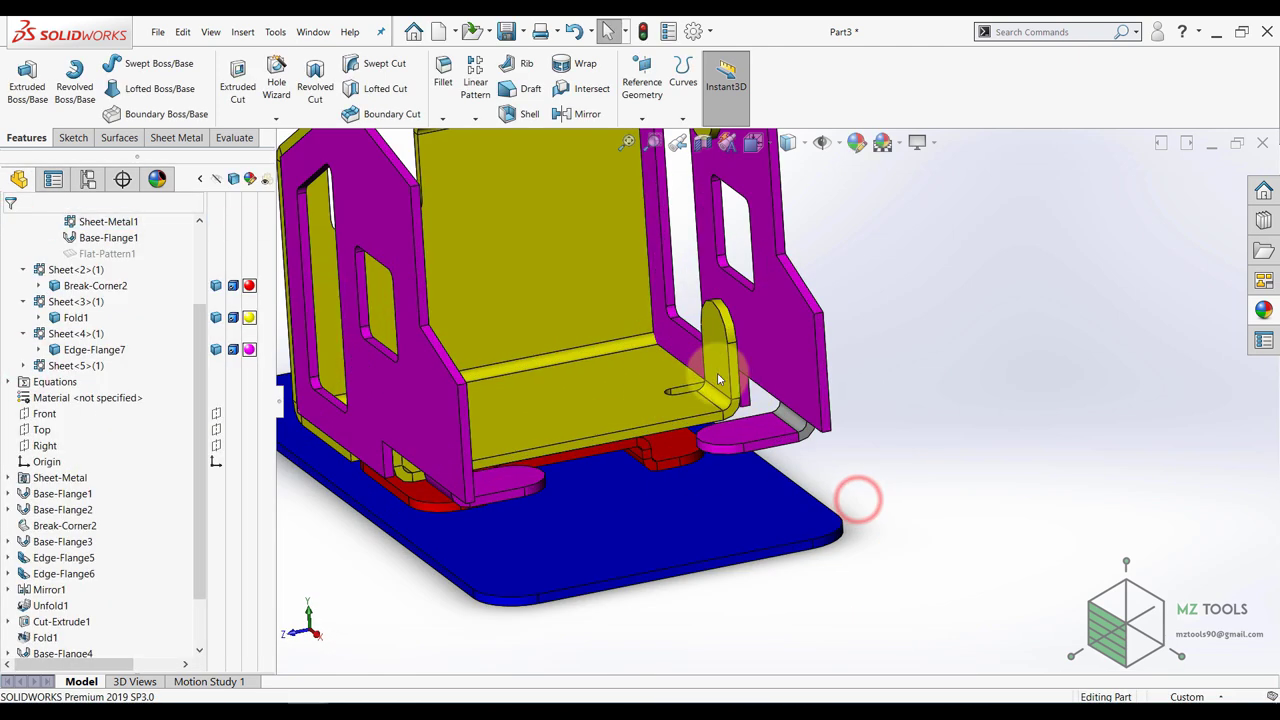
scroll(460, 420, up, 3)
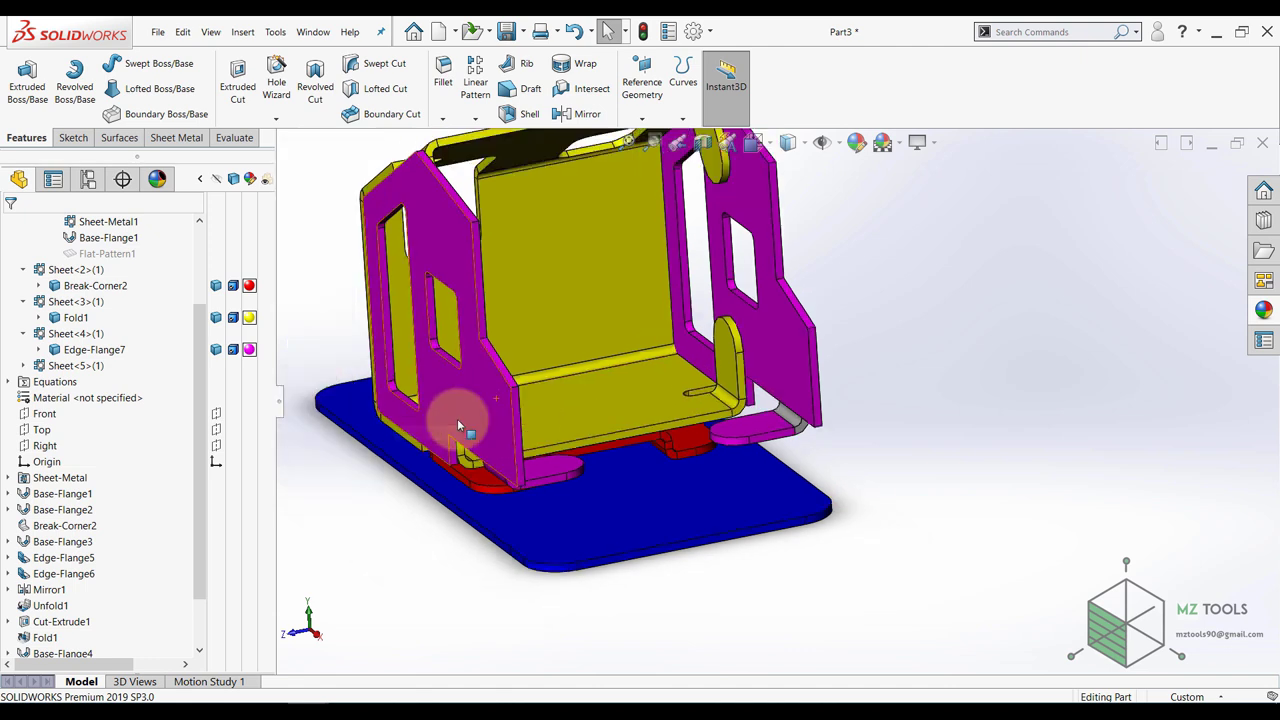
mouse_move(251, 351)
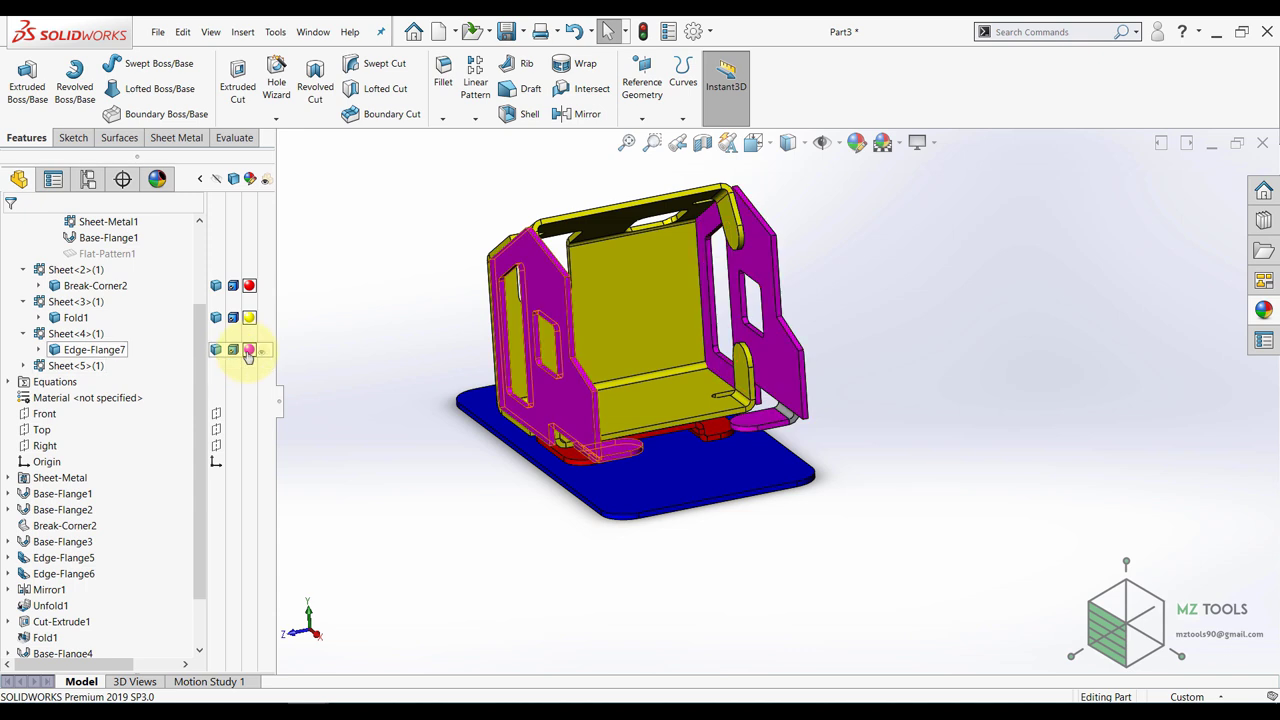
click(23, 366)
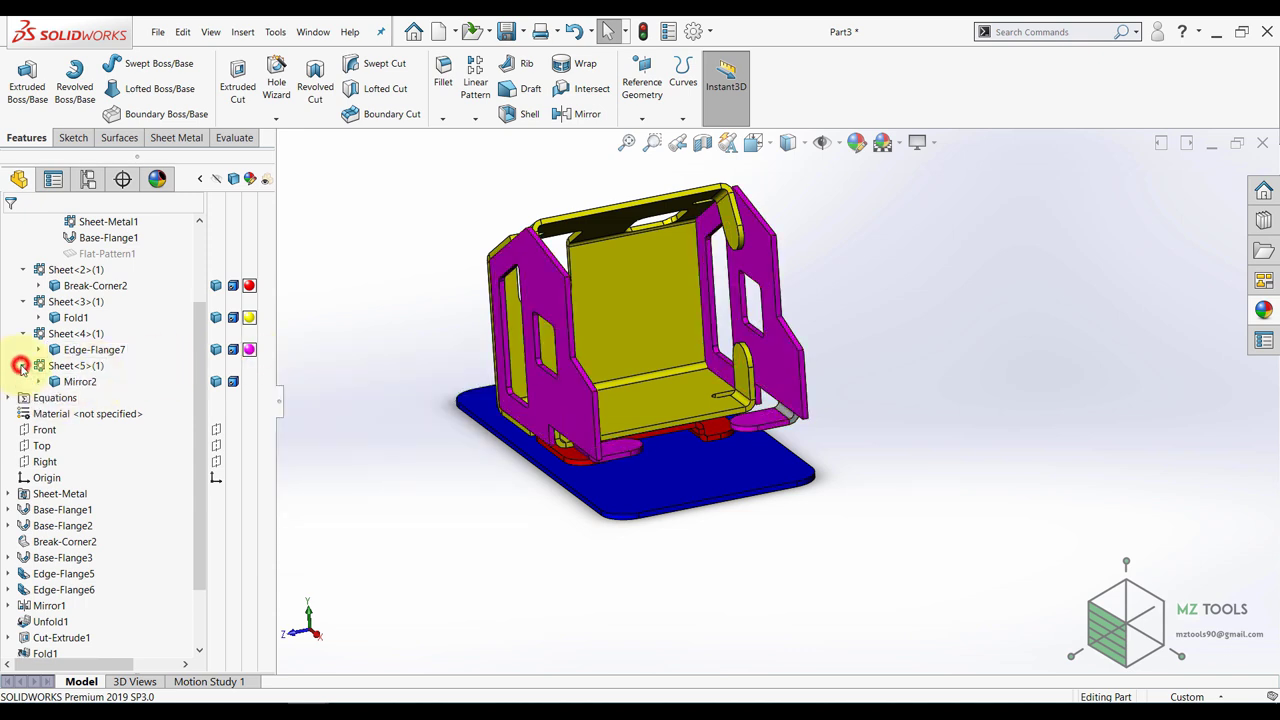
click(245, 382)
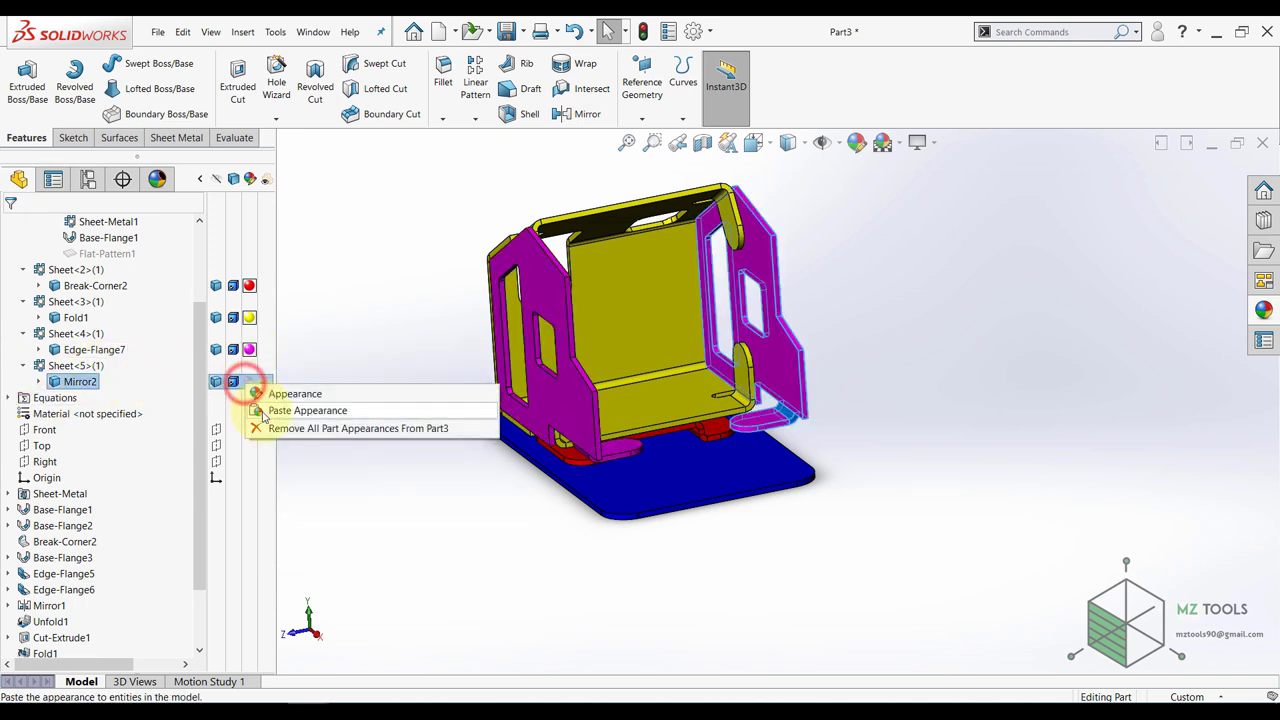
click(300, 410)
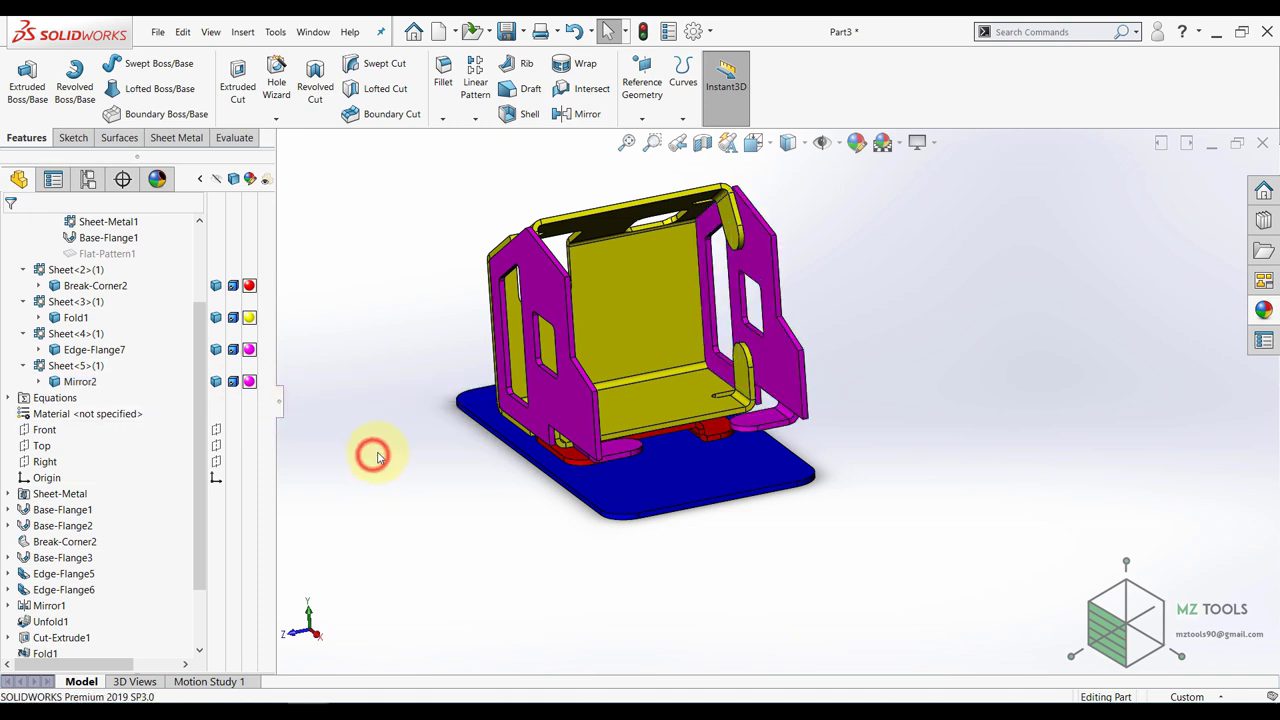
- Sketch a corner rectangle on the side panel's narrow lower front edge face, spanning across to the mirrored panel
middle_drag(378, 457, 443, 463)
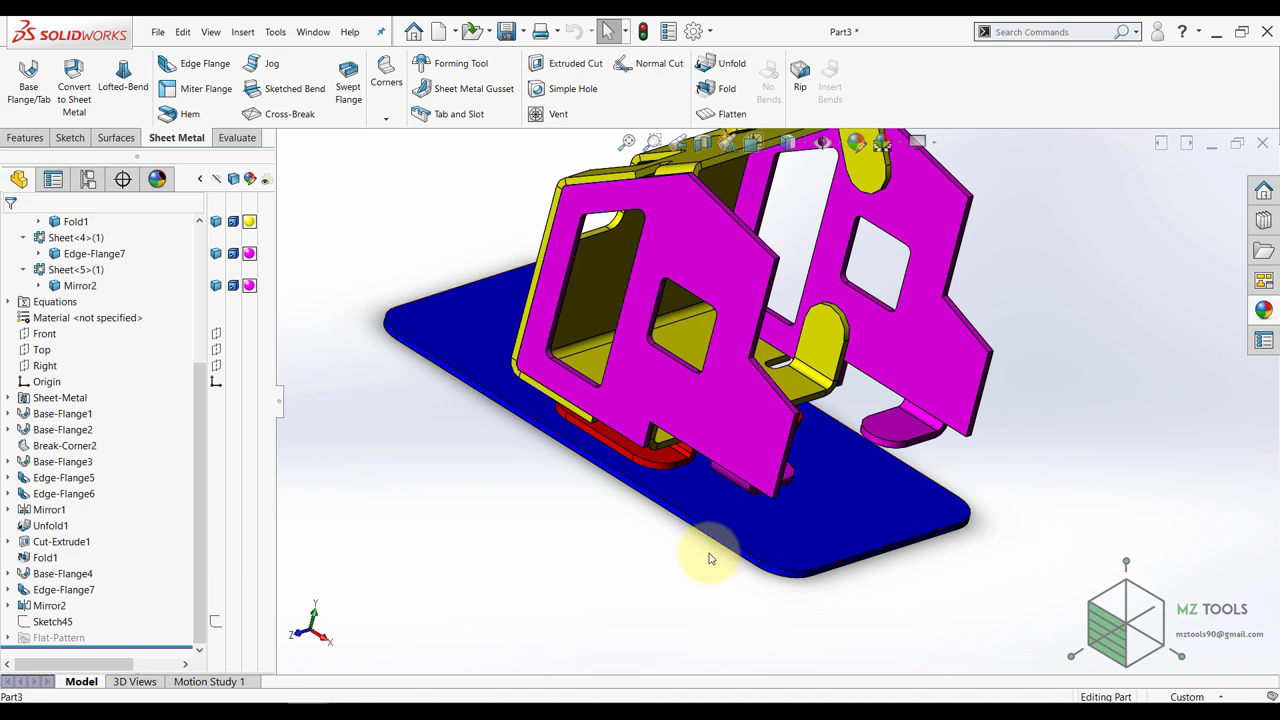
scroll(839, 418, down, 6)
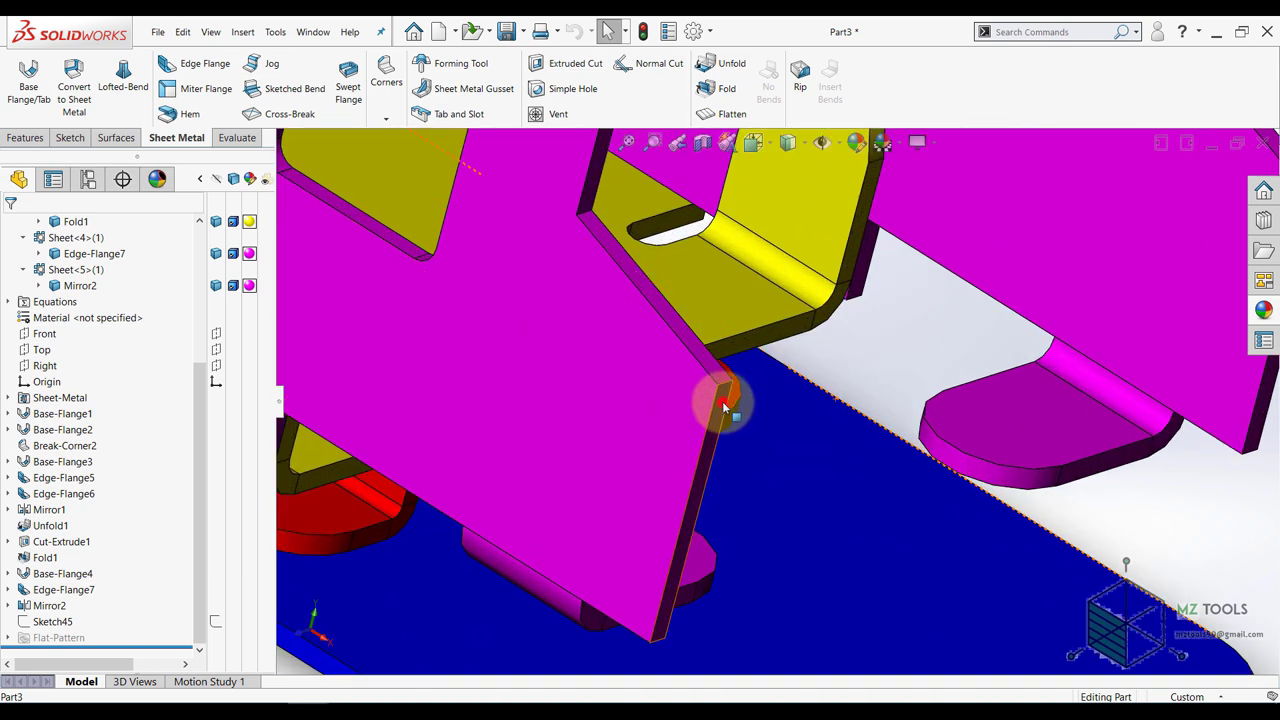
click(728, 402)
click(777, 366)
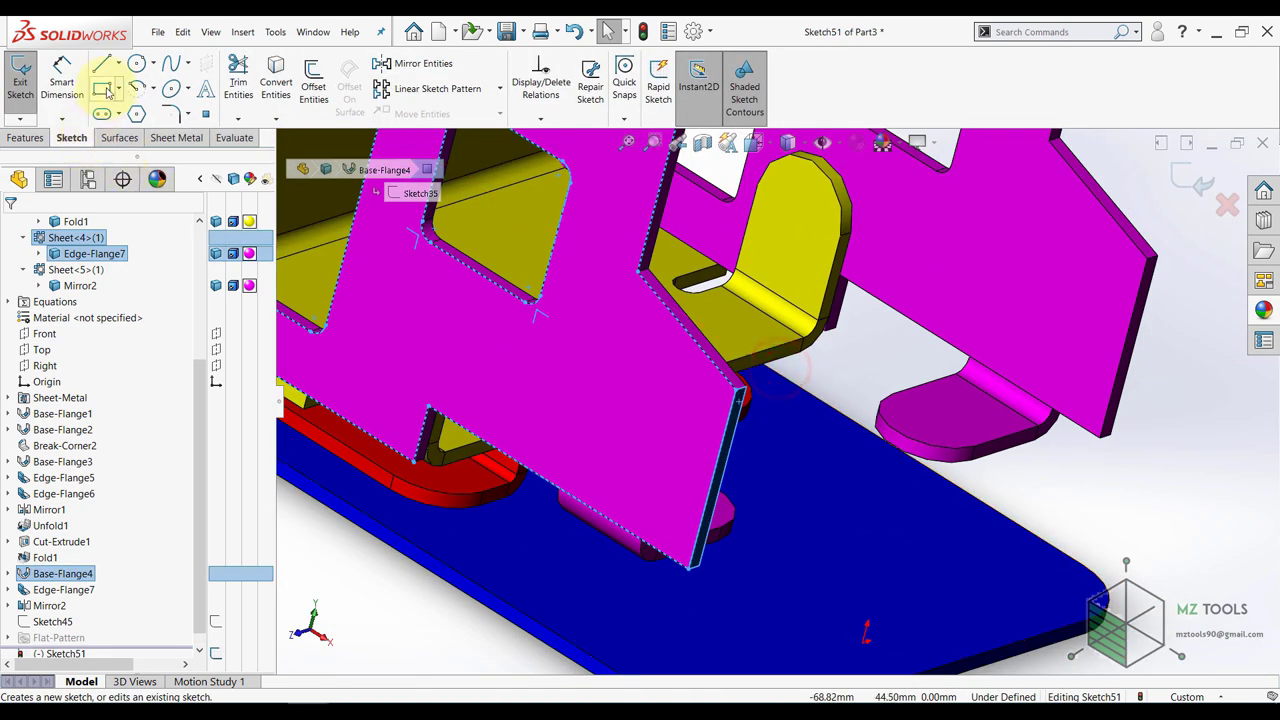
click(101, 90)
scroll(686, 349, down, 5)
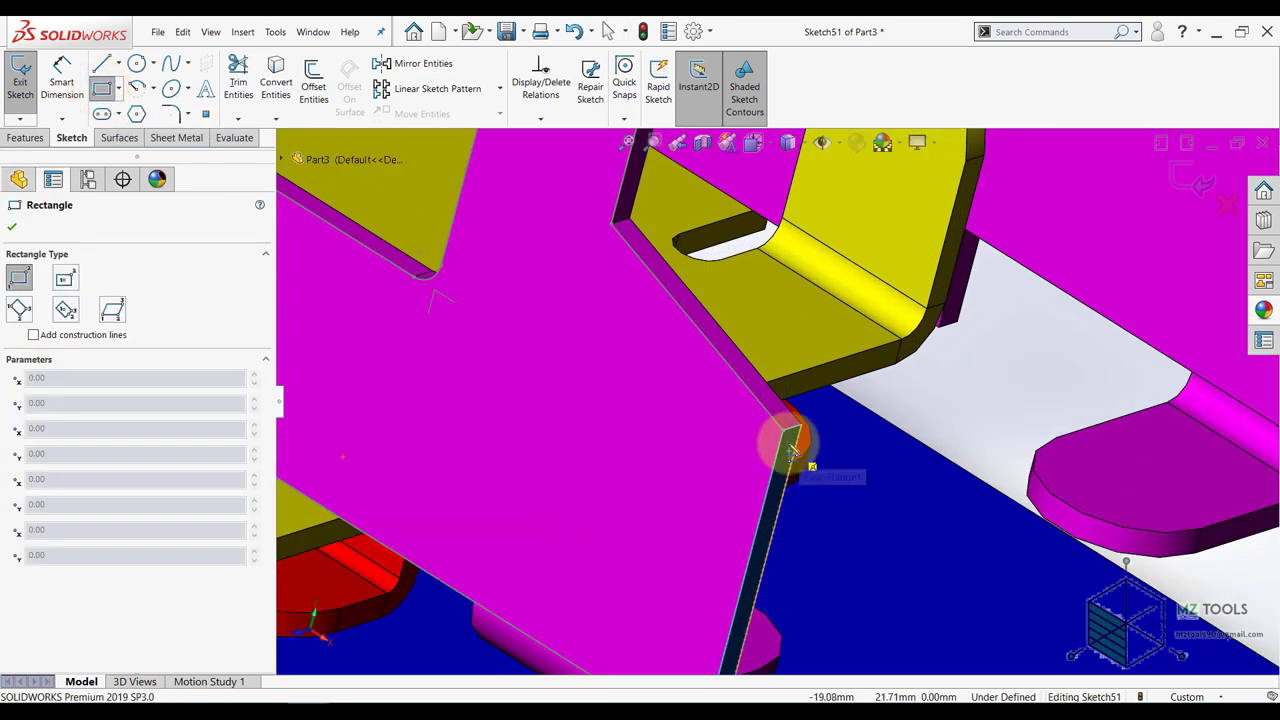
click(783, 434)
scroll(783, 434, up, 6)
scroll(923, 428, down, 6)
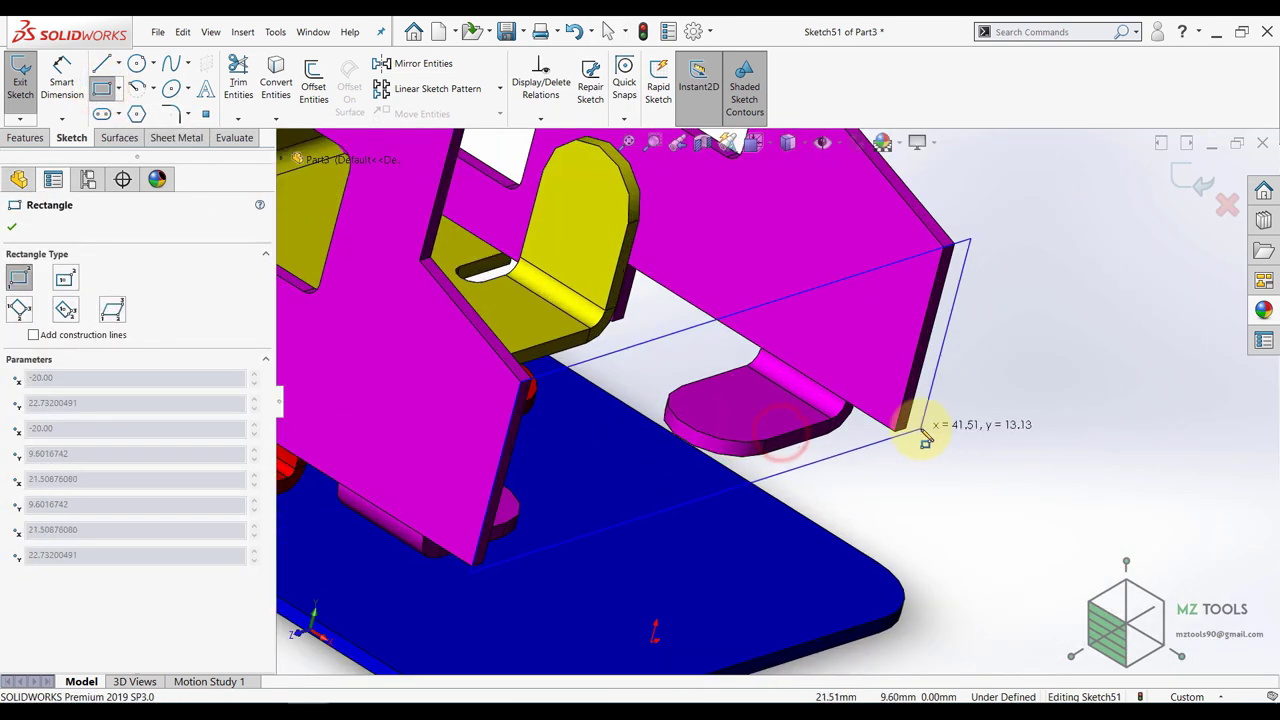
click(868, 428)
key(Escape)
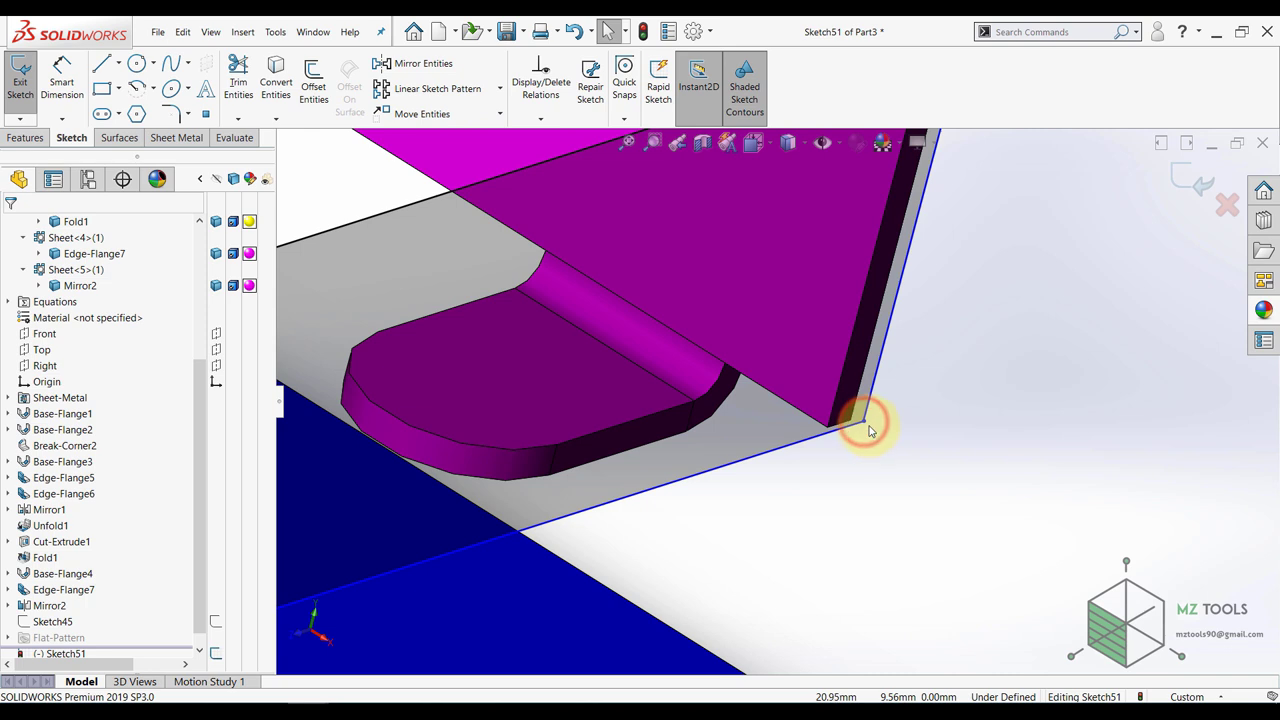
- Make the rectangle's lower corner coincident with the mirrored panel's outer bottom vertex and close the sketch
click(865, 423)
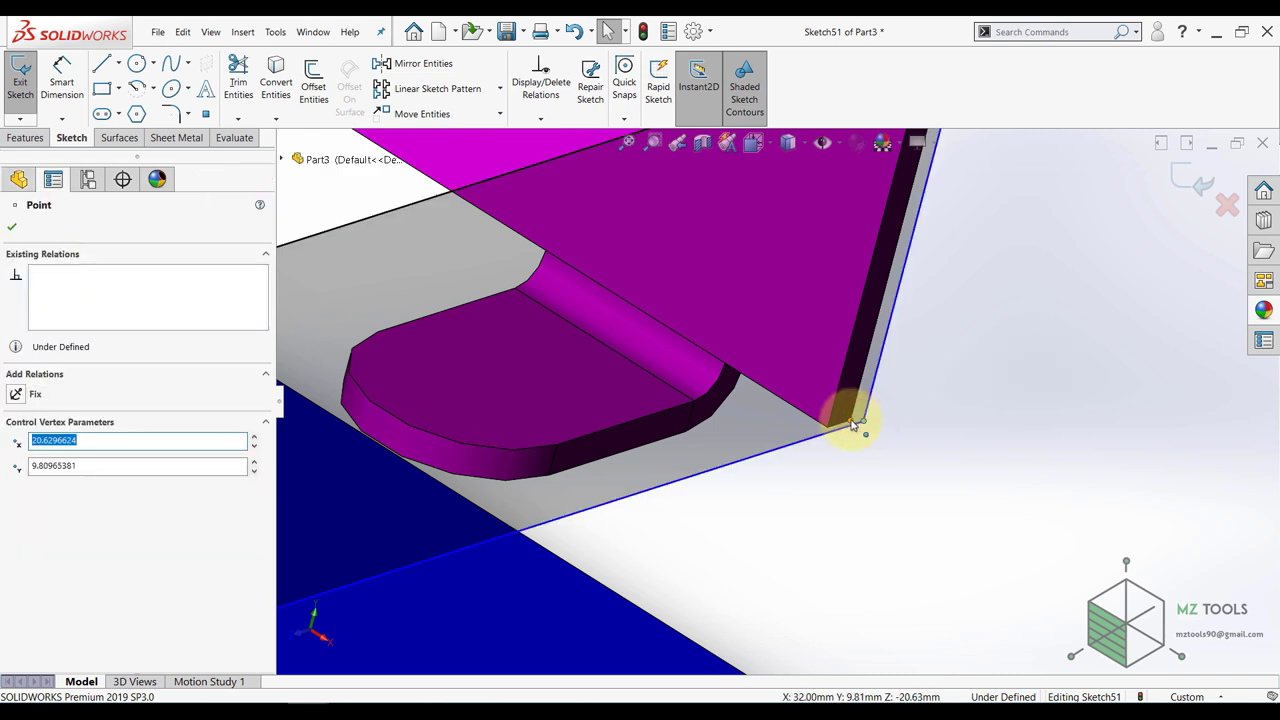
ctrl+click(851, 421)
click(850, 422)
click(927, 362)
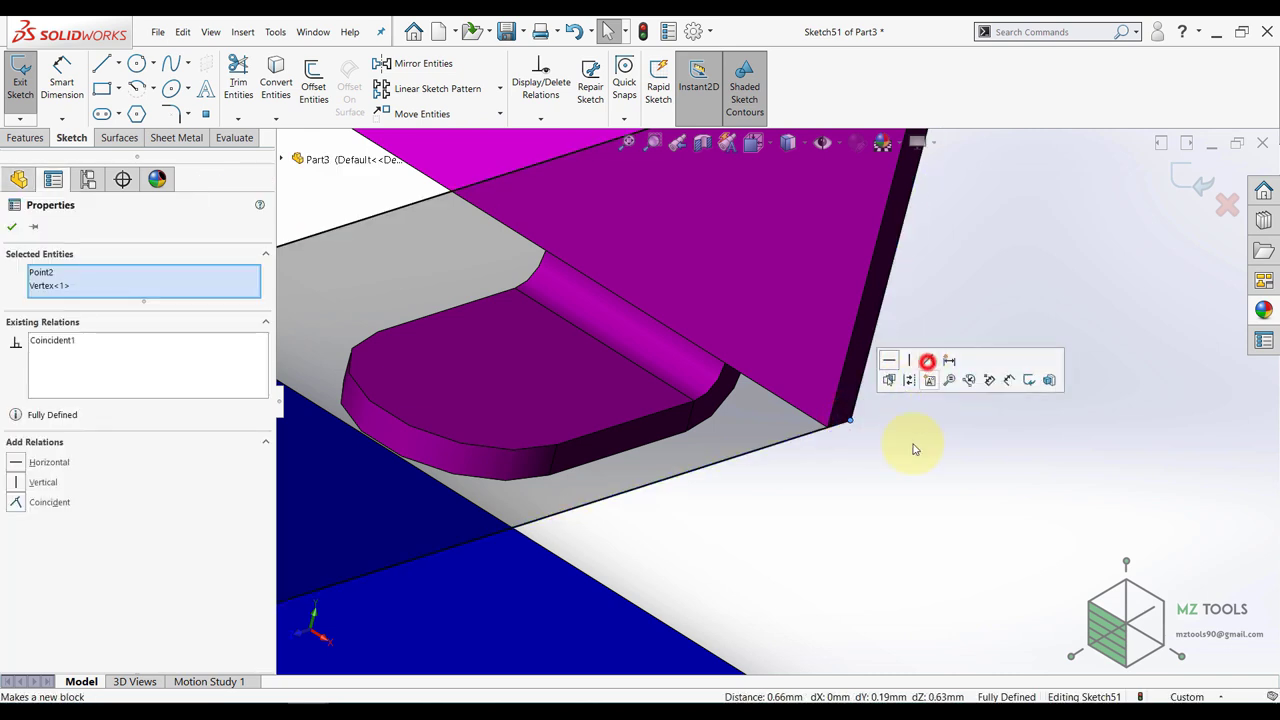
click(920, 481)
scroll(972, 490, up, 5)
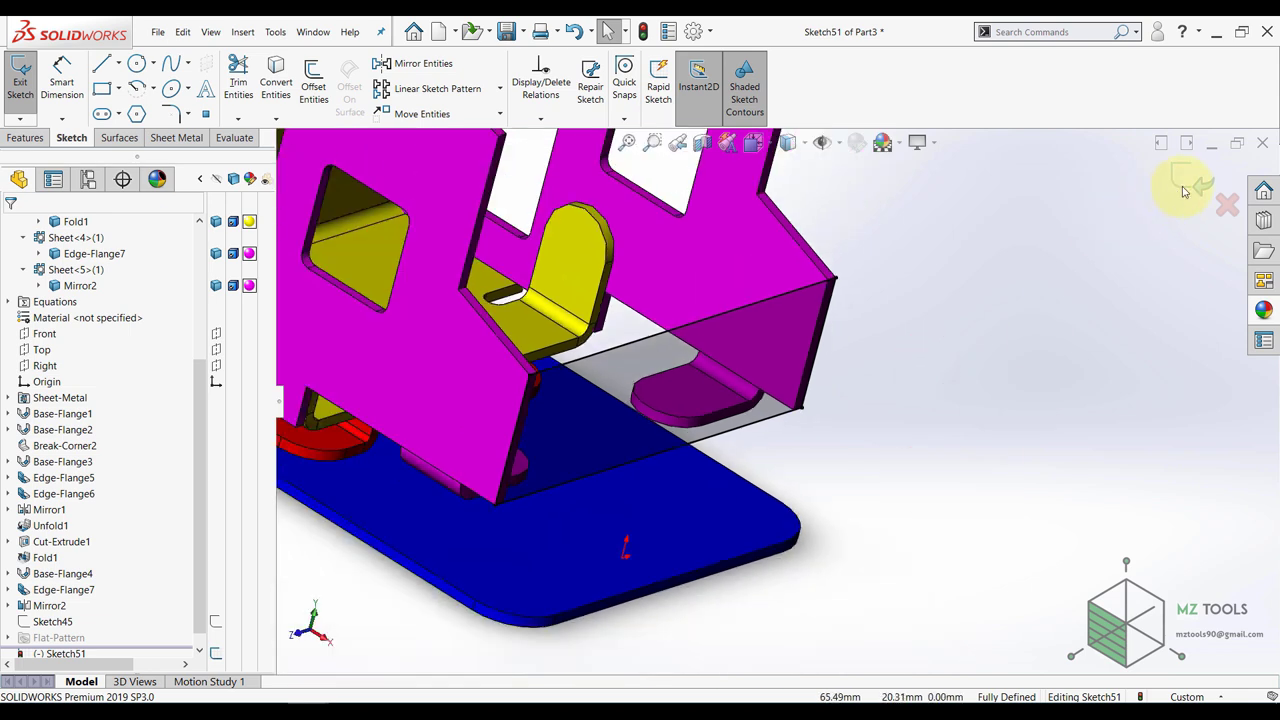
click(1183, 190)
- Create a 1 mm base flange from the rectangle as a separate body, reversing its thickness direction away from the side panels
click(30, 88)
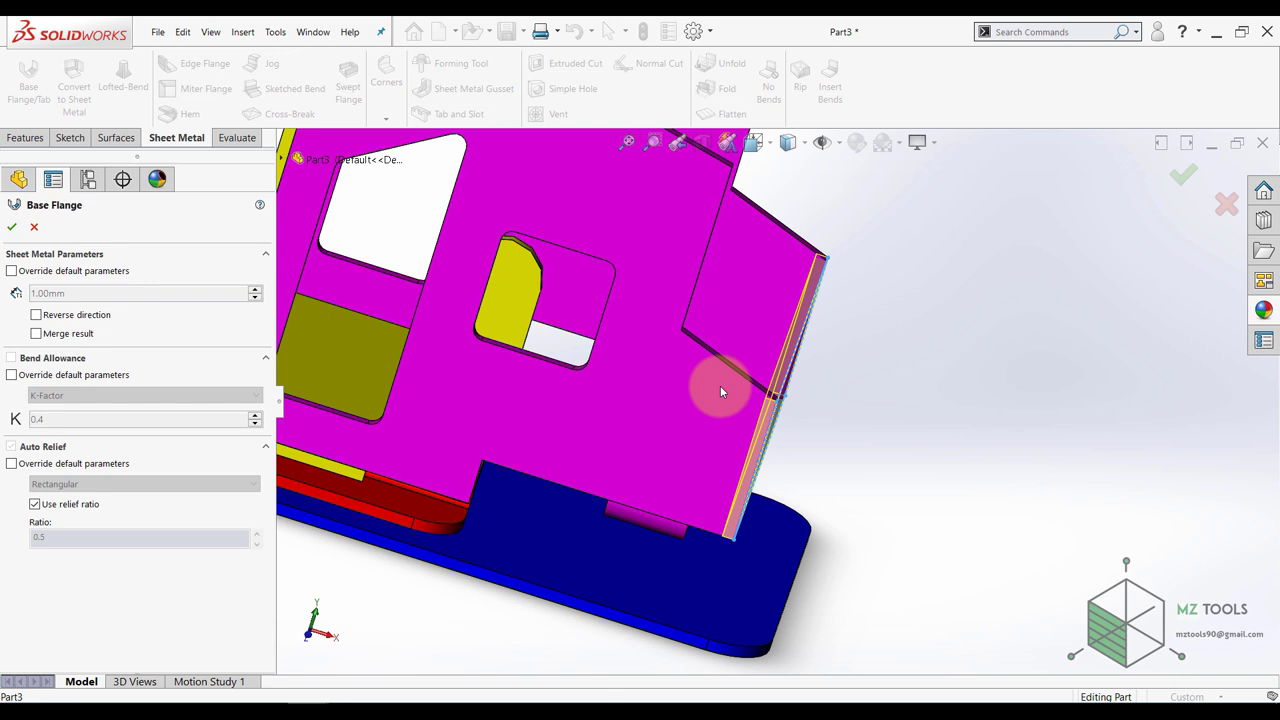
scroll(765, 388, up, 2)
click(786, 400)
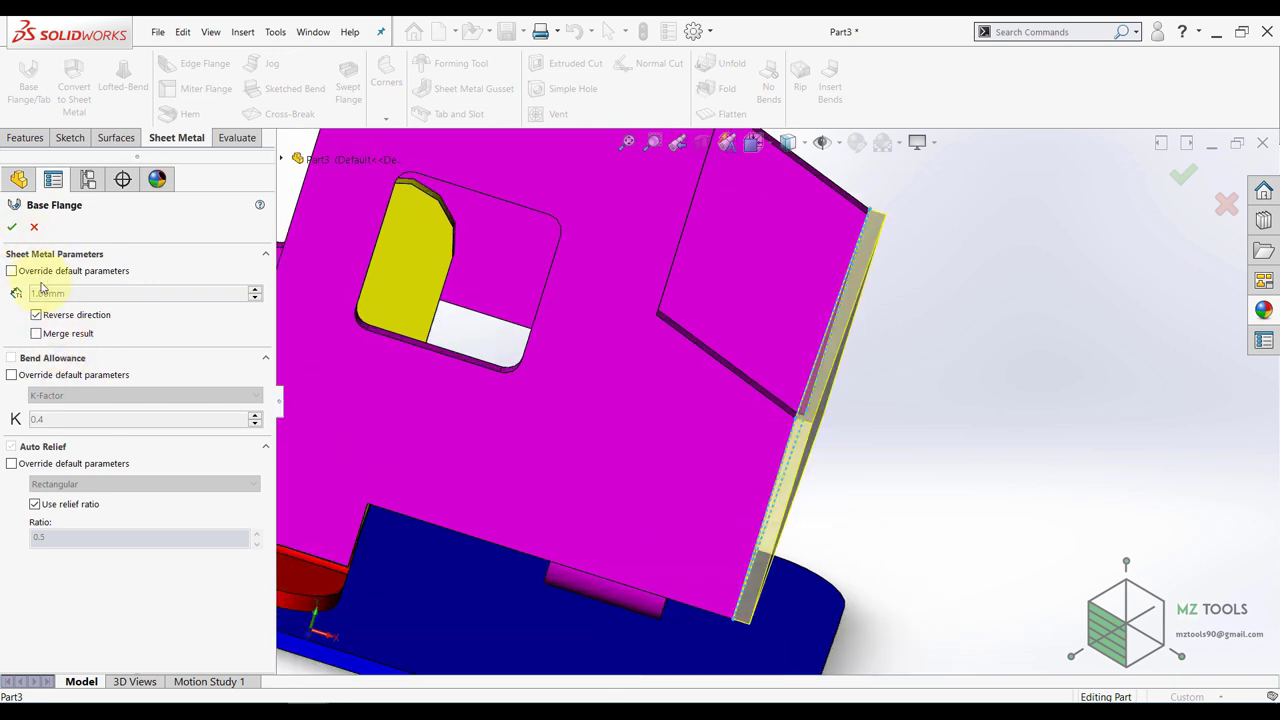
click(11, 228)
- Start an edge flange on the new front plate's lower edge, pointing toward the cab, with a 7 mm length at 90 degrees
middle_drag(849, 414, 796, 400)
scroll(742, 511, down, 3)
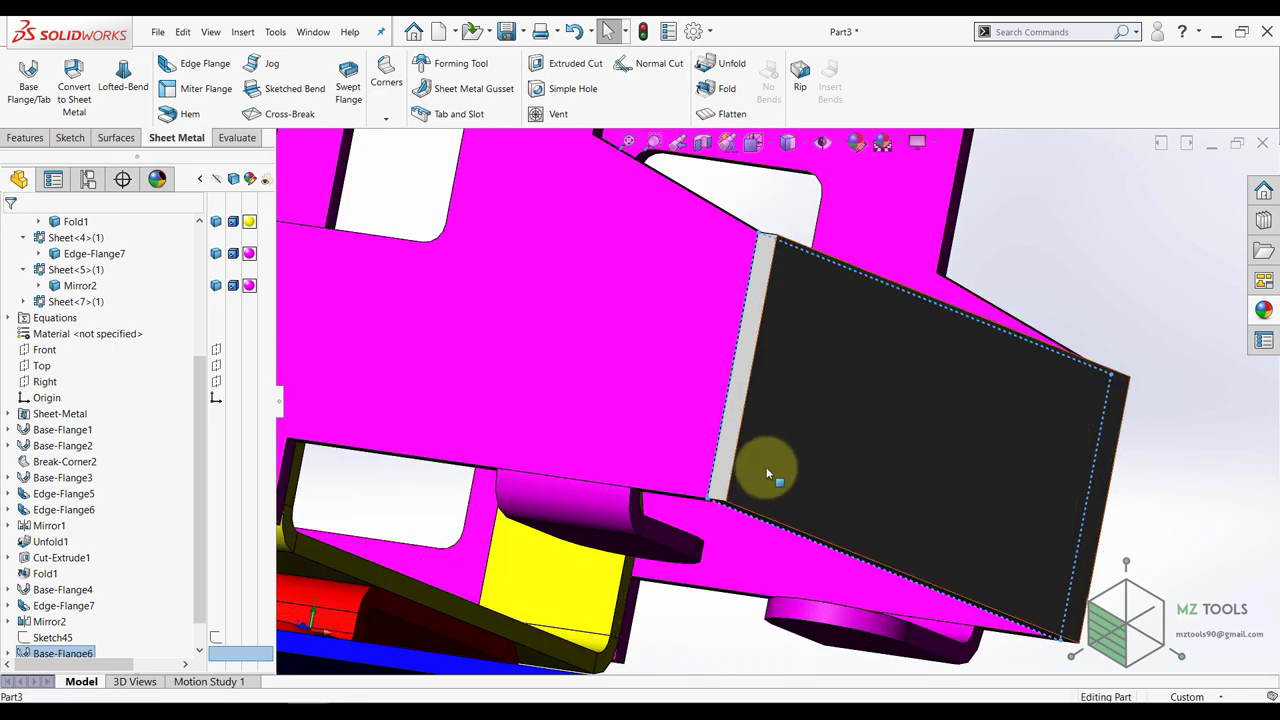
scroll(767, 473, up, 3)
scroll(714, 492, down, 3)
scroll(820, 435, up, 2)
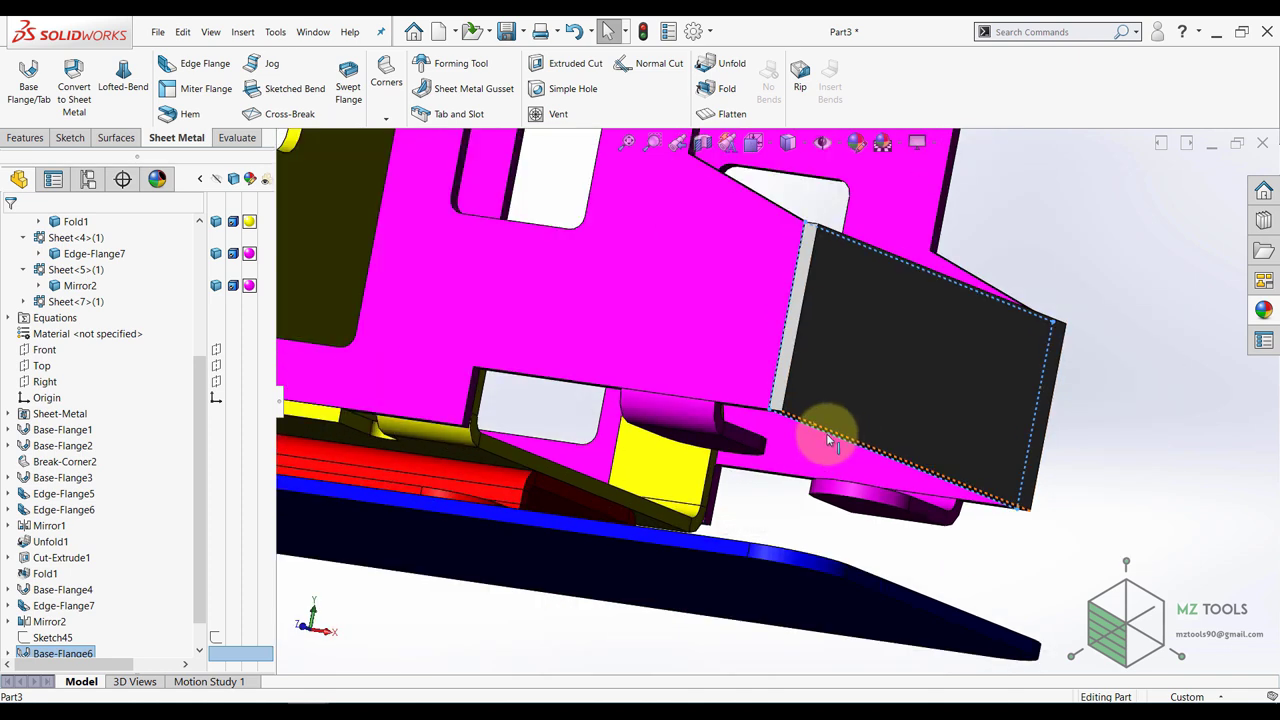
click(197, 63)
middle_drag(814, 491, 813, 382)
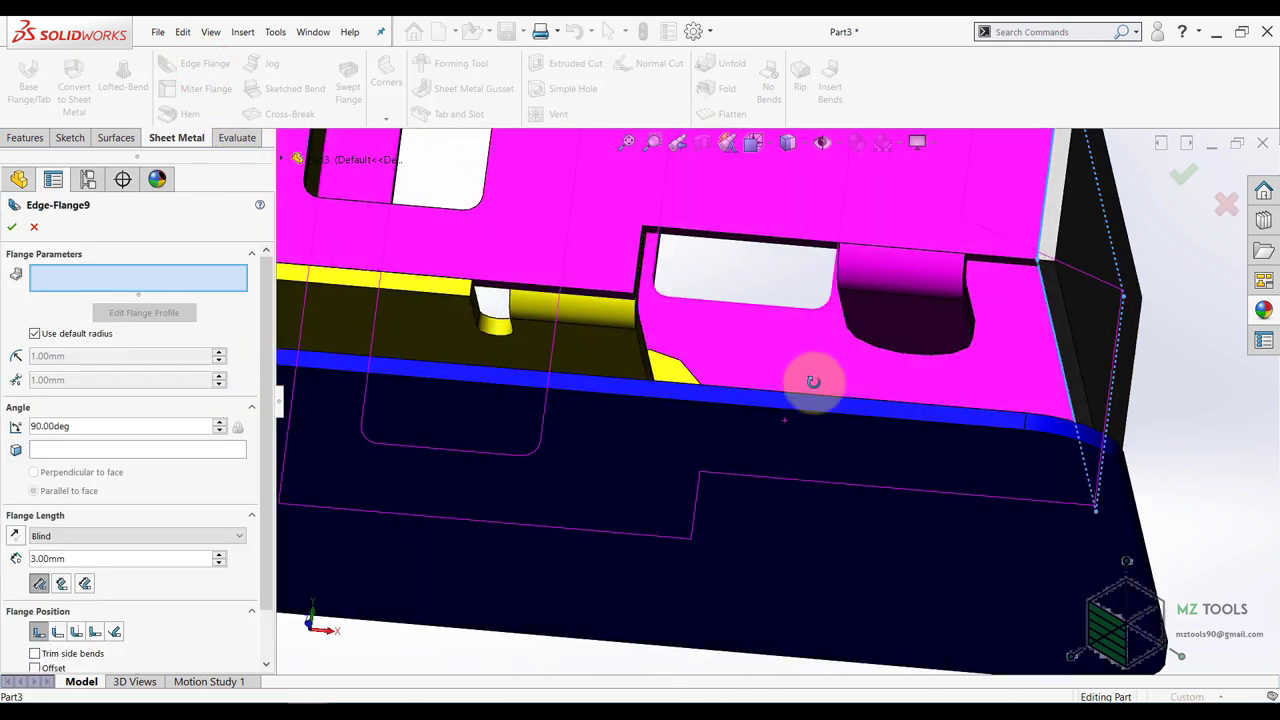
click(1065, 308)
click(931, 320)
scroll(929, 385, up, 6)
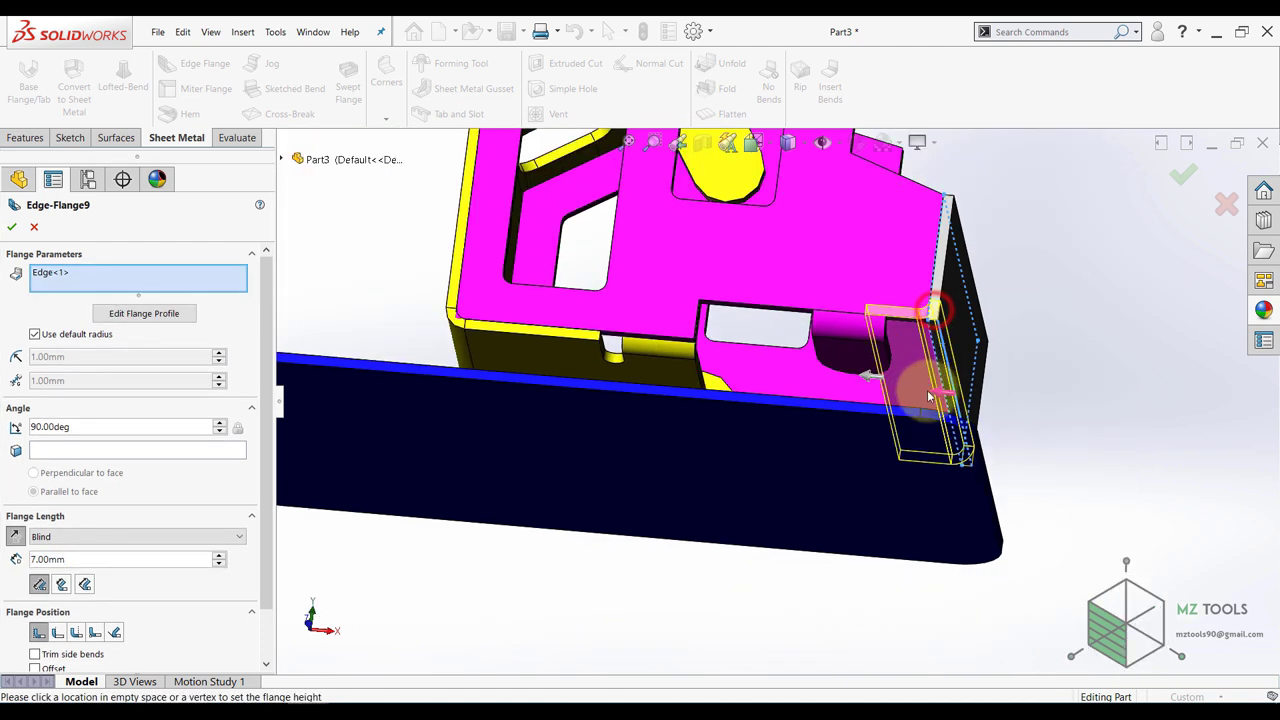
- Edit the edge flange profile, pulling its far end back to near mid-plate and its near end inward from the side panel
middle_drag(926, 356, 886, 615)
scroll(814, 415, down, 4)
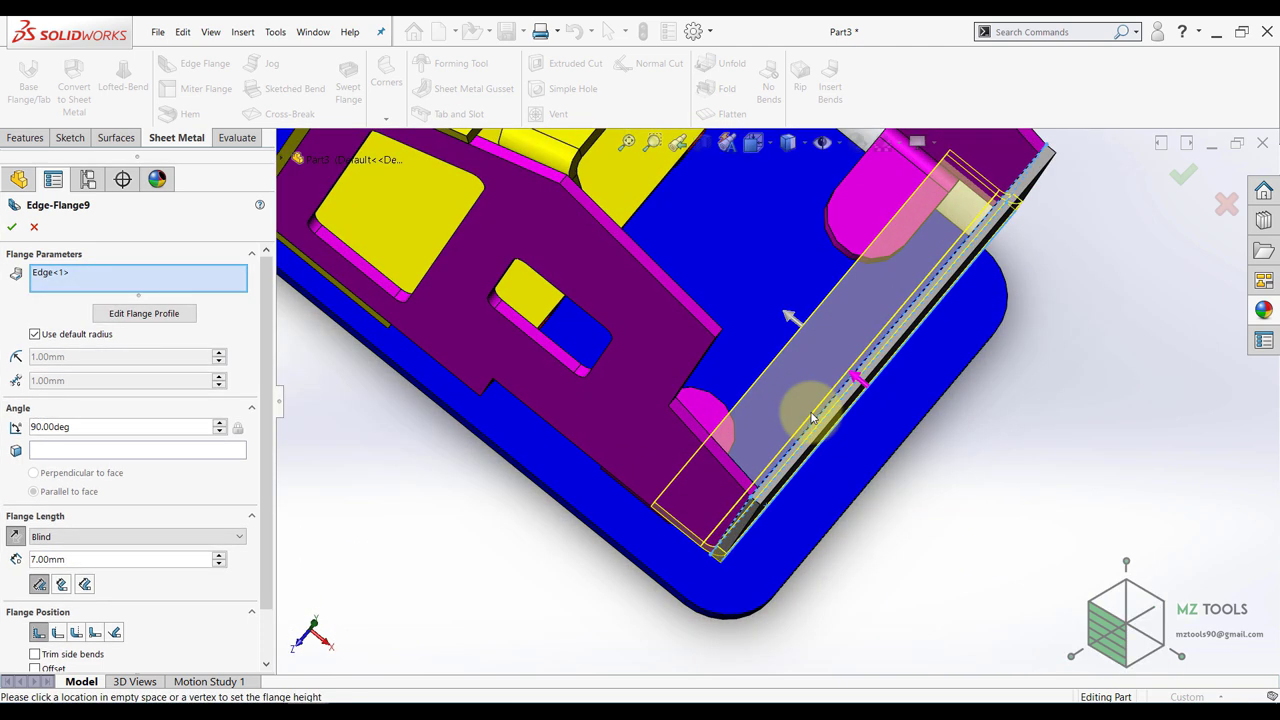
click(152, 316)
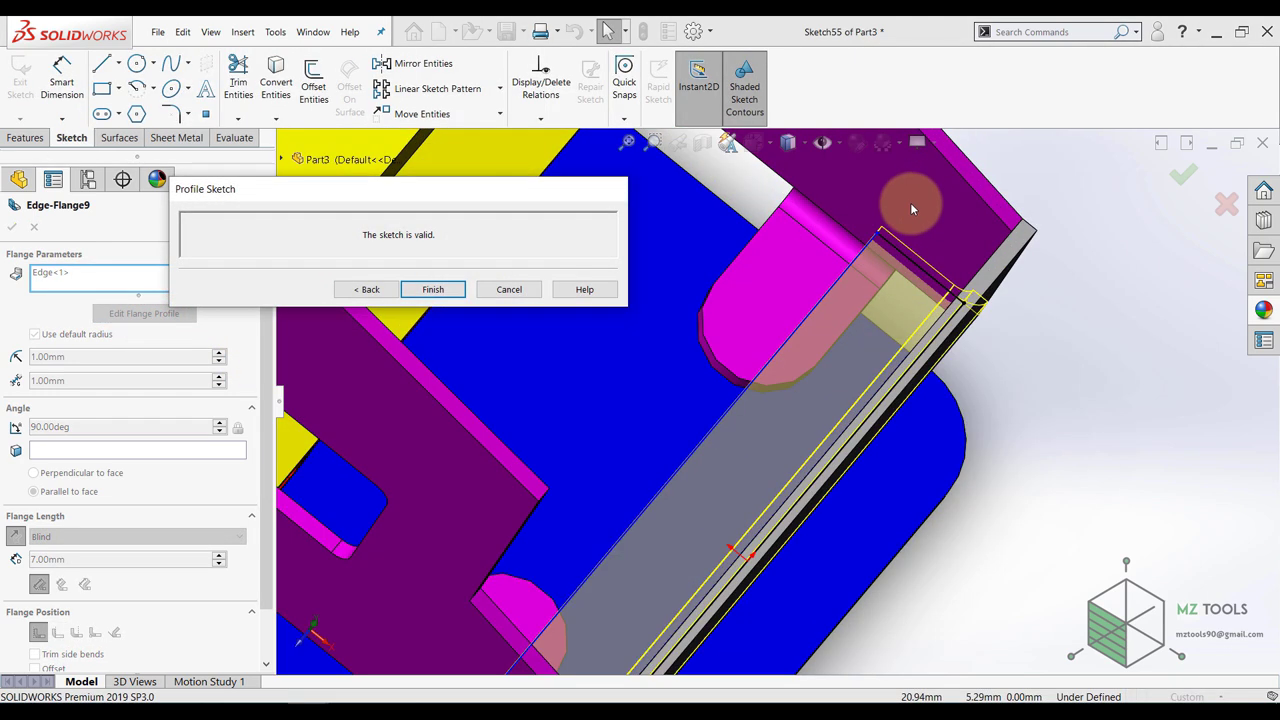
mouse_move(876, 238)
mouse_down()
mouse_move(700, 406)
mouse_move(702, 424)
mouse_up()
drag(968, 304, 700, 544)
scroll(780, 562, up, 3)
middle_drag(782, 564, 729, 627)
scroll(583, 586, down, 4)
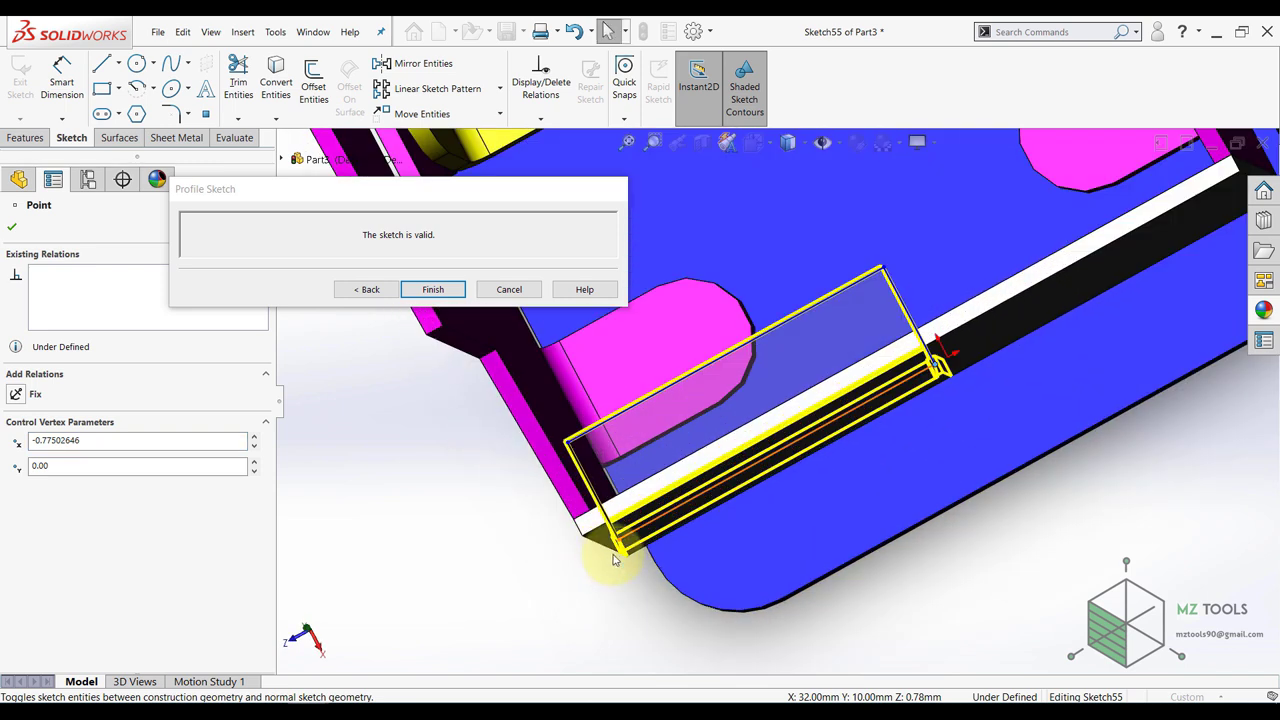
middle_drag(624, 548, 622, 515)
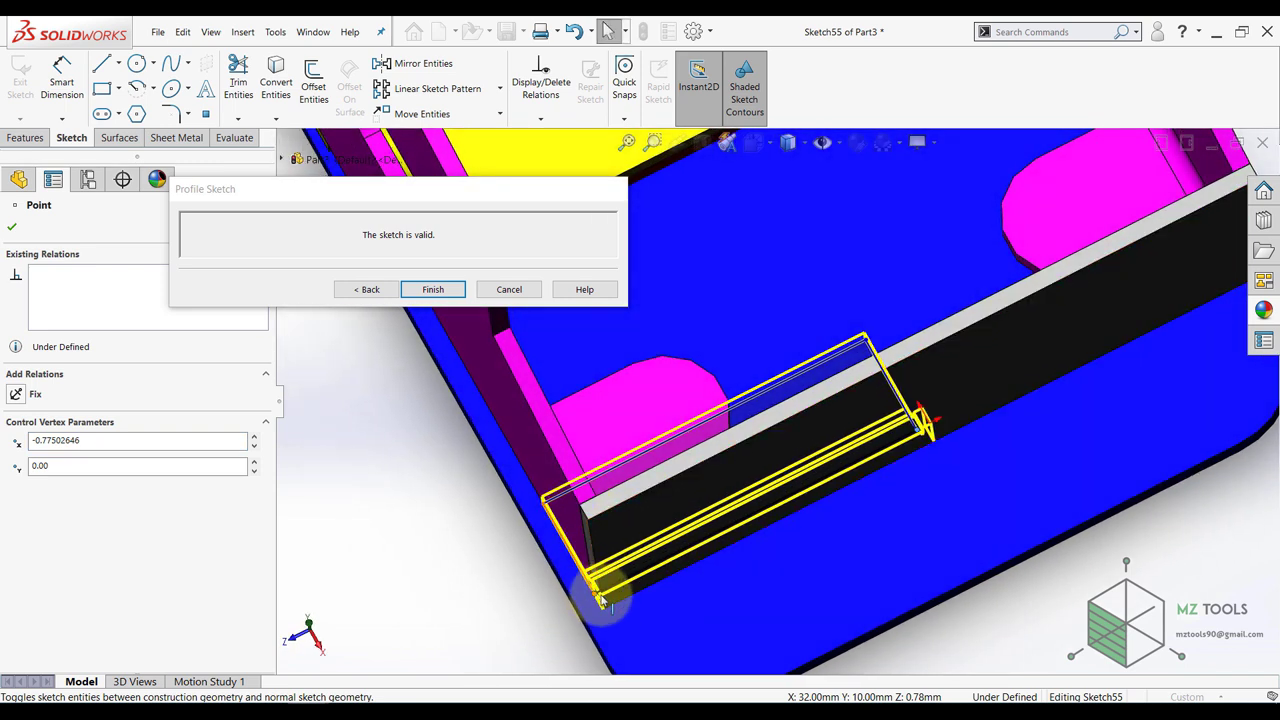
drag(600, 591, 676, 522)
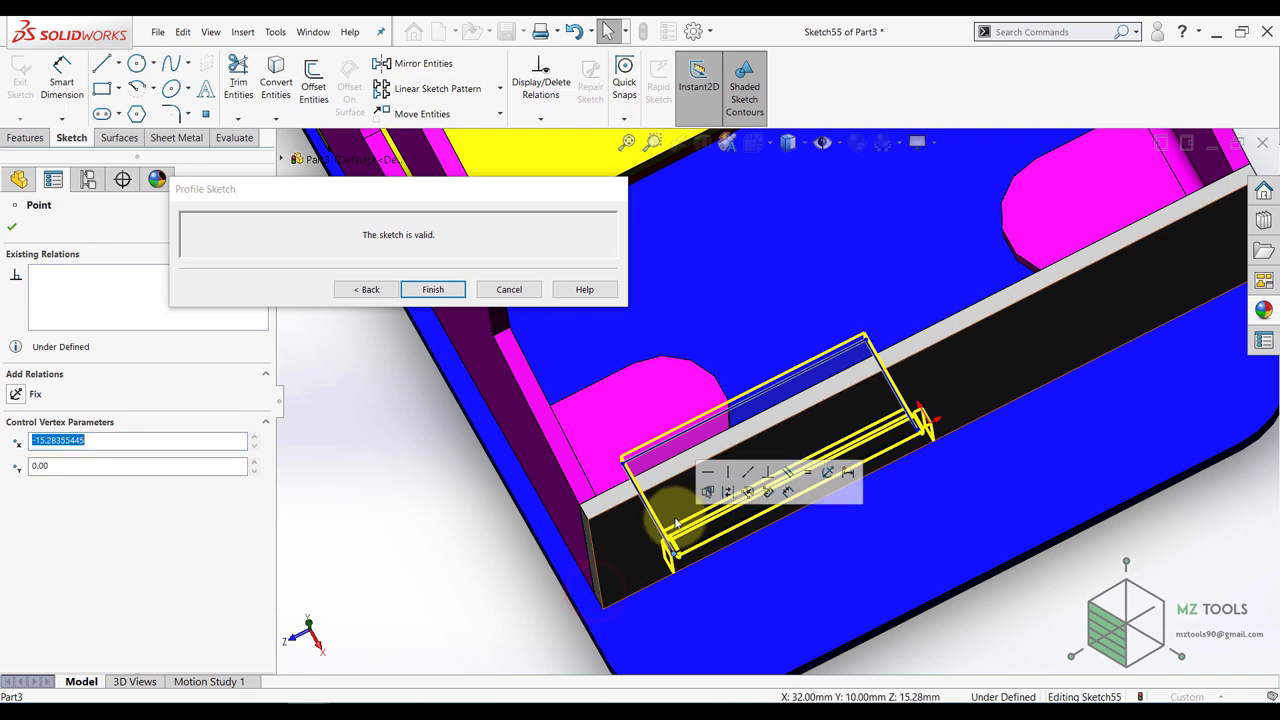
middle_drag(407, 433, 566, 418)
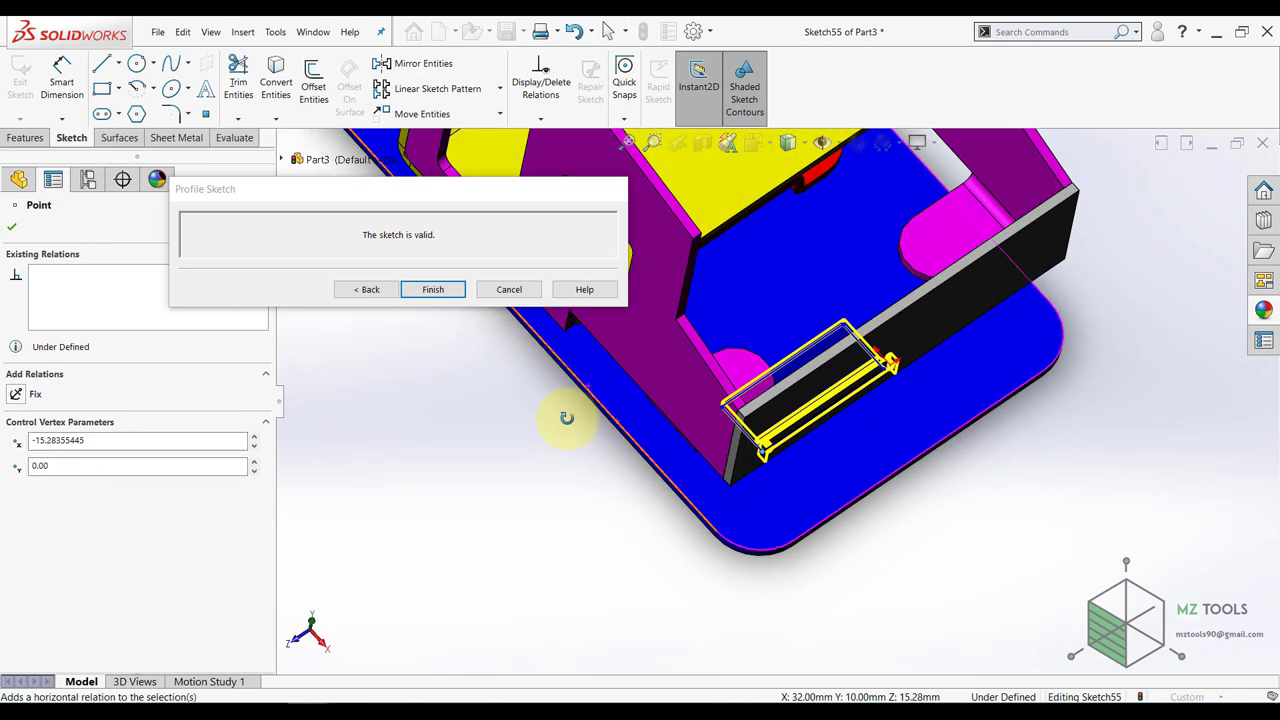
- Finish the edge flange profile to create the flange on the front plate's lower edge
click(431, 290)
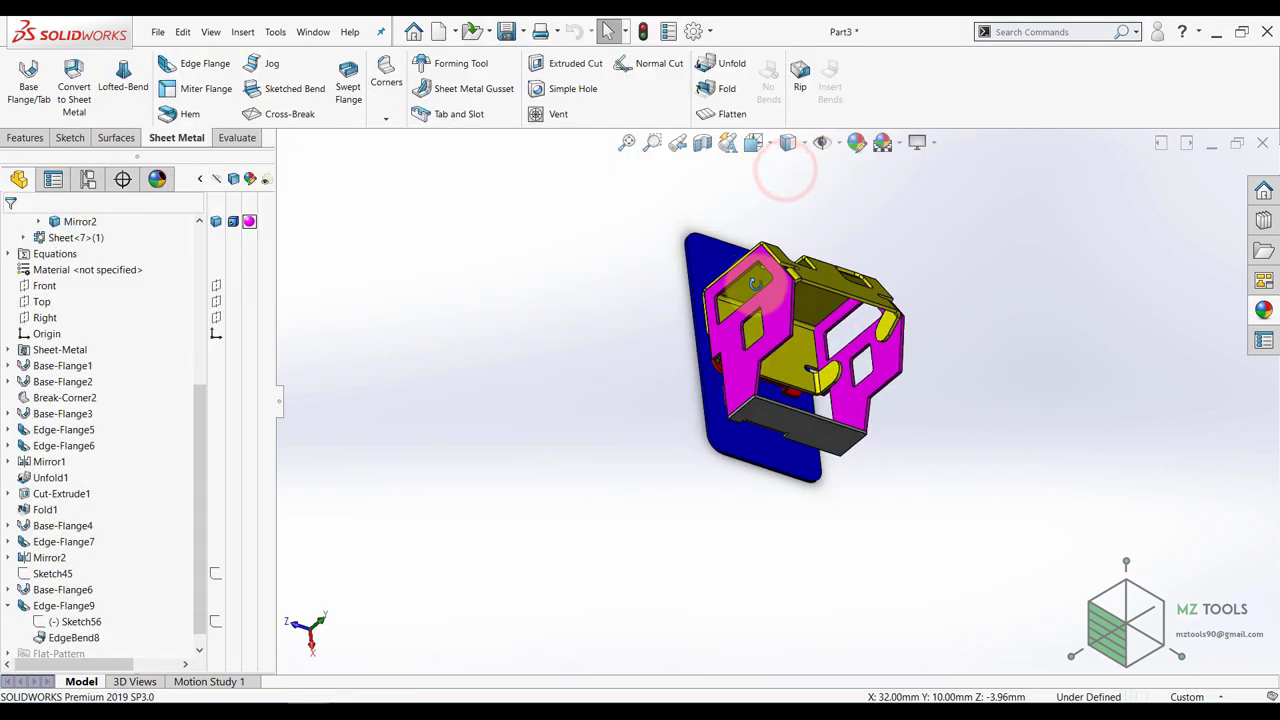
middle_drag(716, 320, 702, 364)
scroll(690, 378, down, 1)
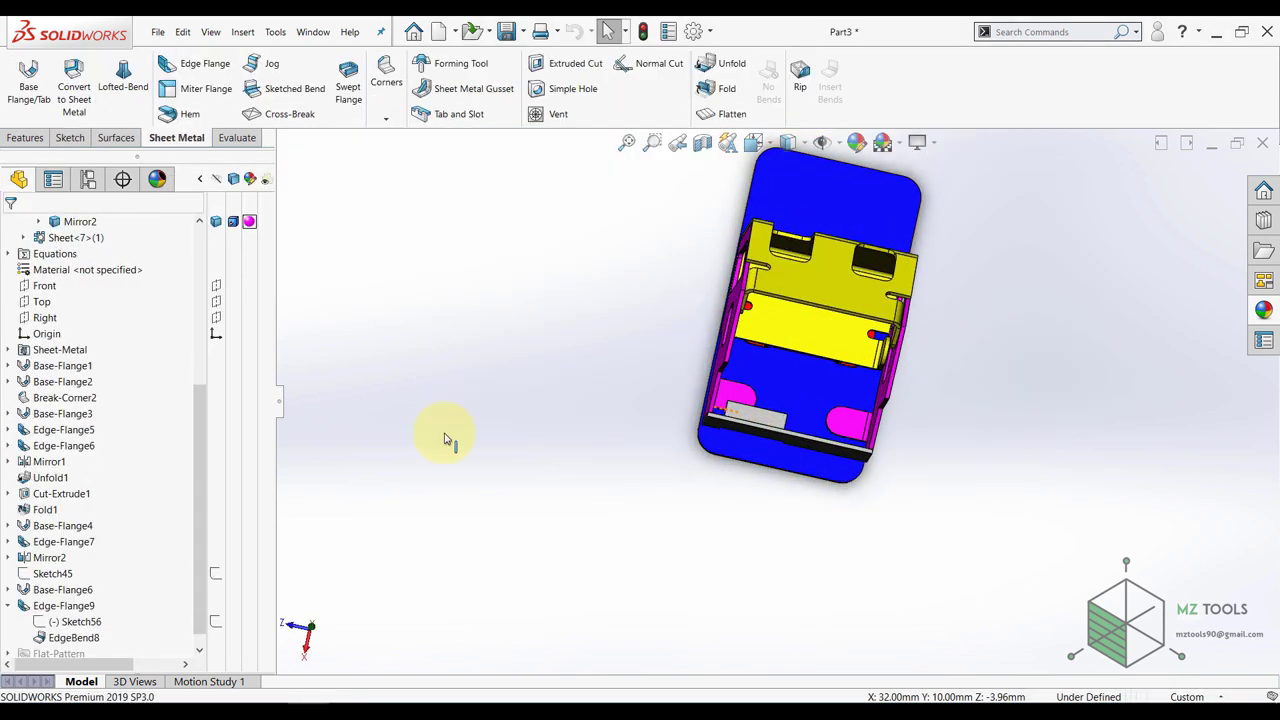
scroll(74, 530, down, 1)
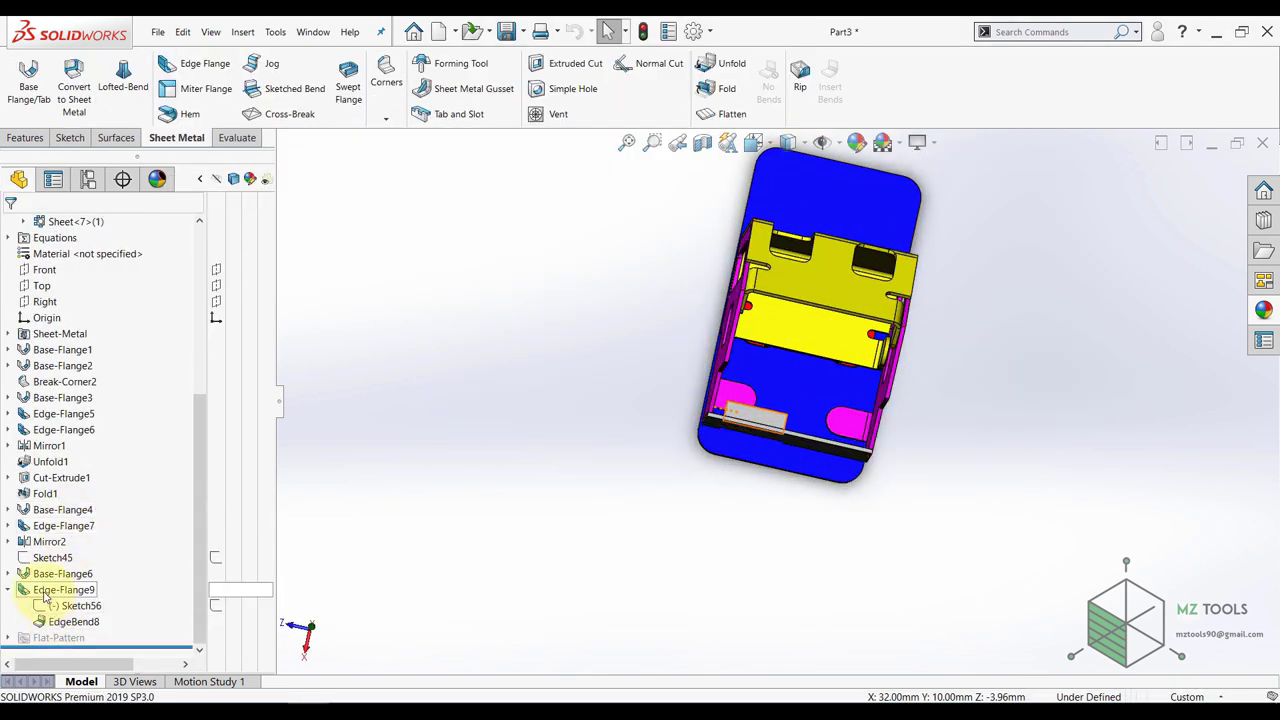
- Reopen the front plate's edge flange profile sketch for editing in a view normal to the flange
click(58, 592)
click(61, 607)
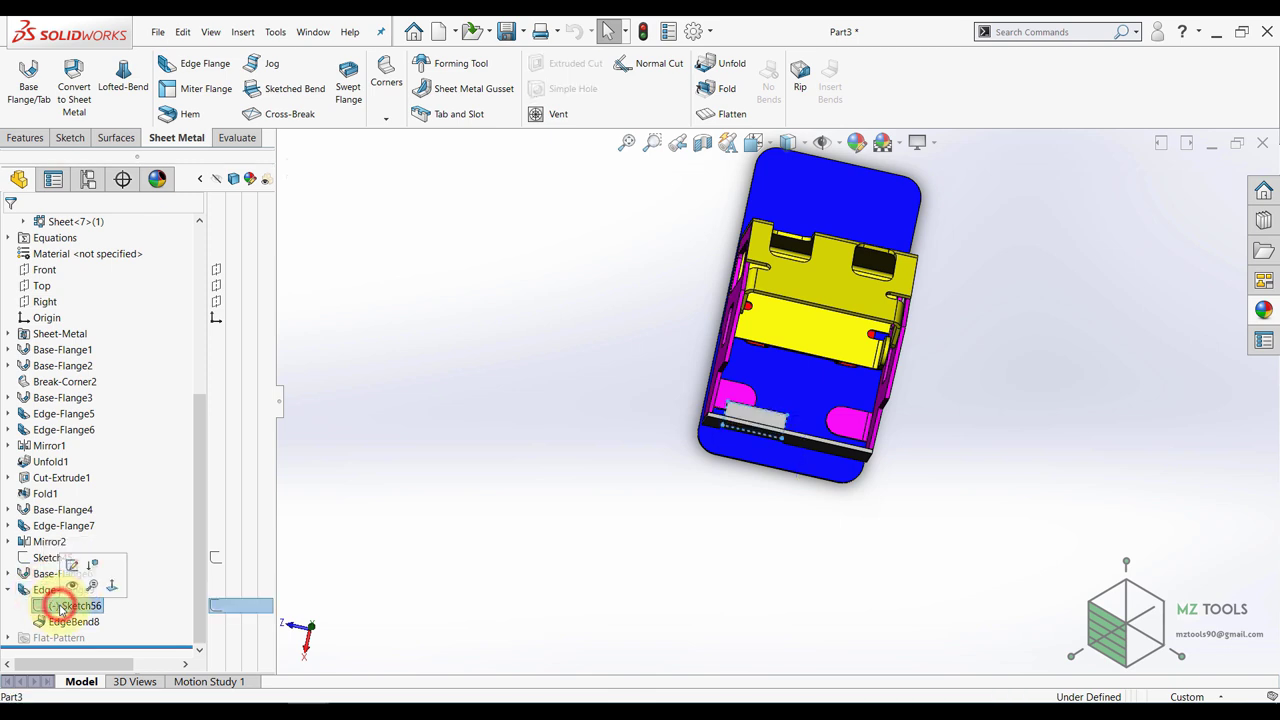
key(space)
click(616, 430)
click(615, 428)
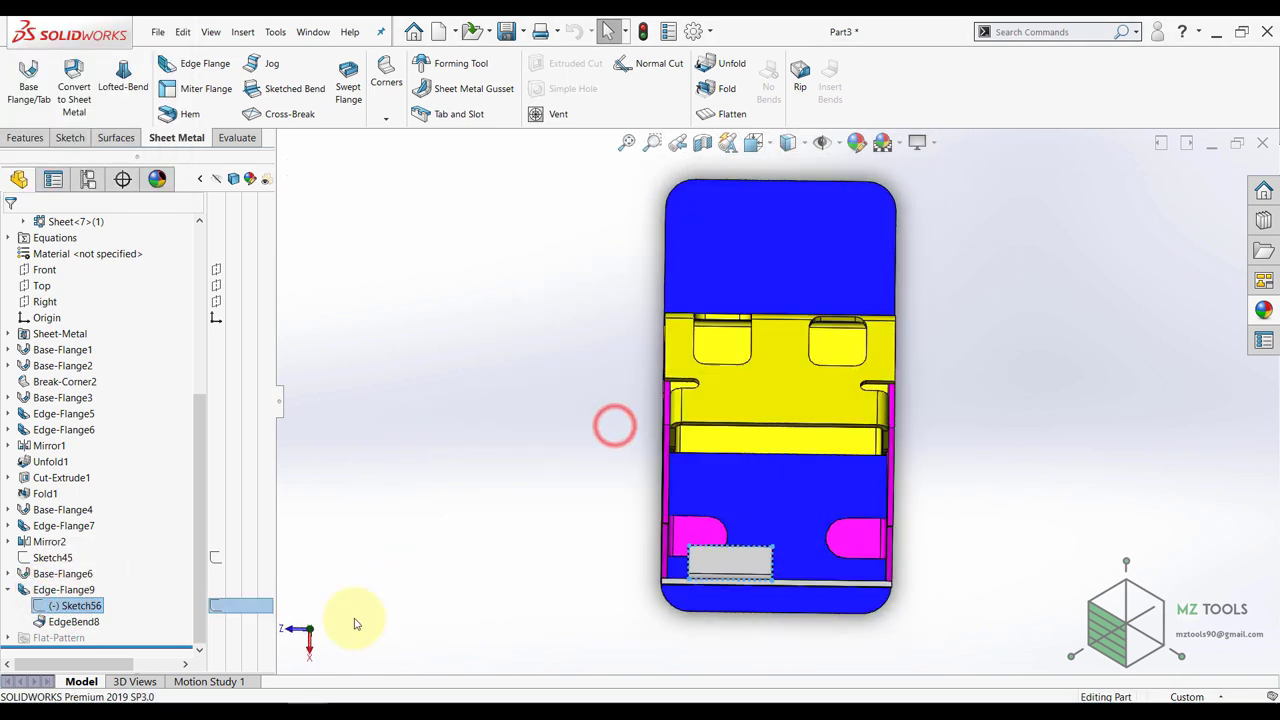
click(45, 591)
click(62, 605)
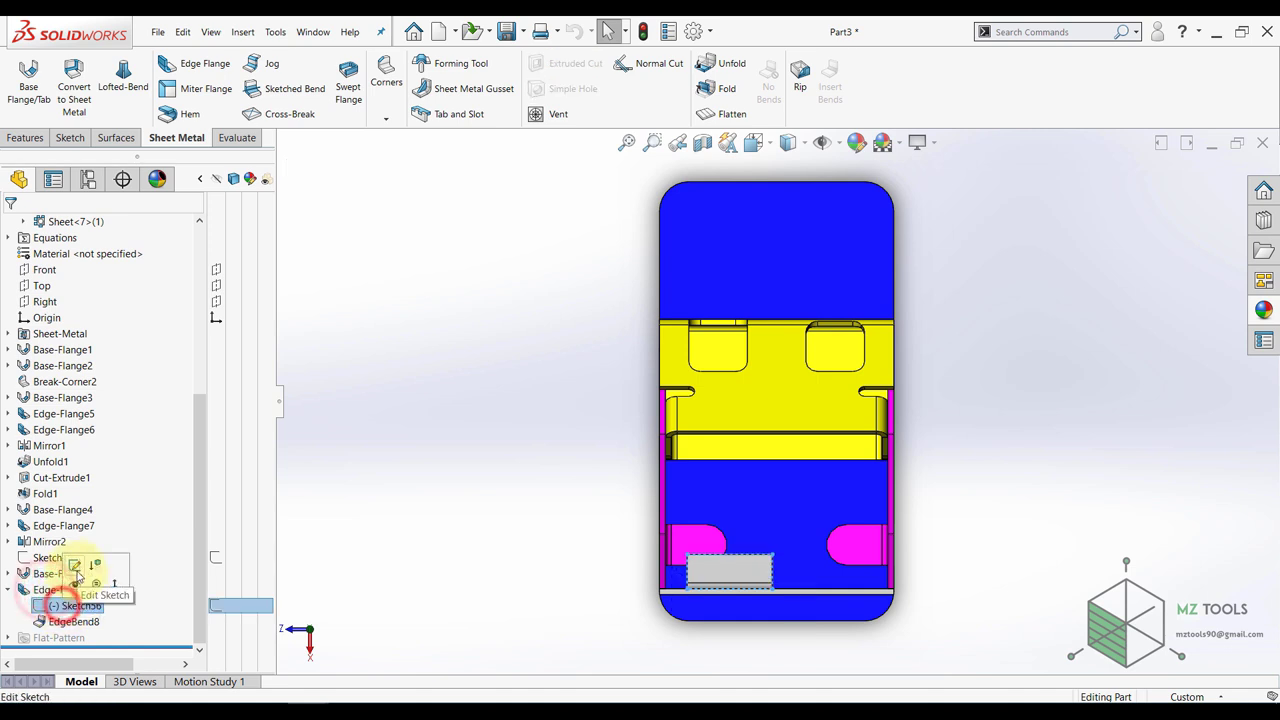
click(72, 567)
scroll(733, 551, down, 4)
scroll(735, 549, up, 3)
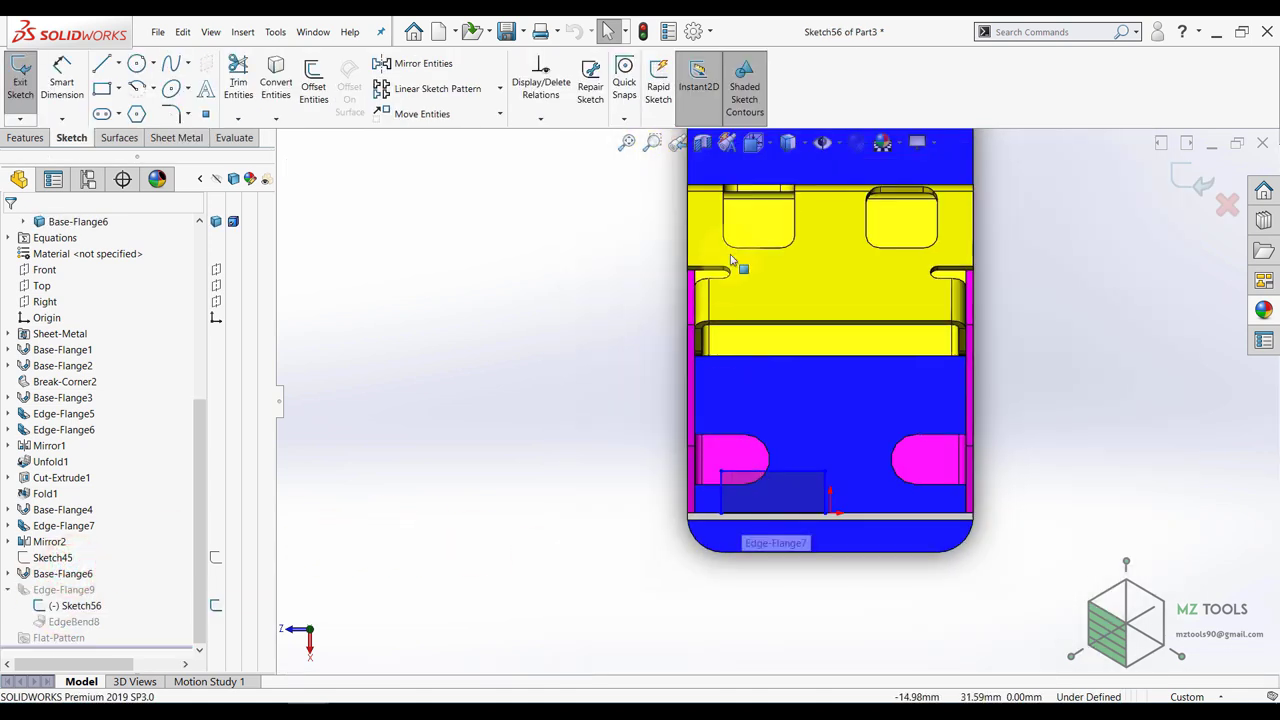
- Show the model with hidden lines removed and resize the profile rectangle to about 8.35 mm wide and 7.38 mm high
click(787, 142)
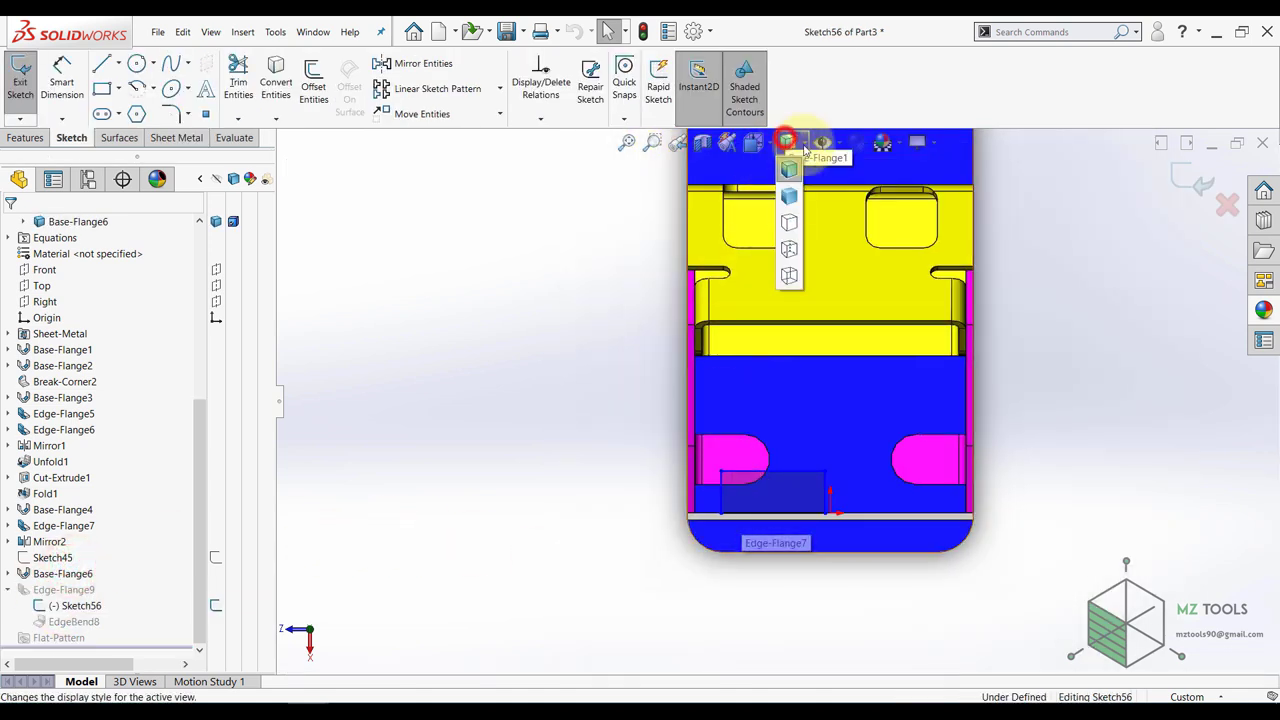
click(789, 222)
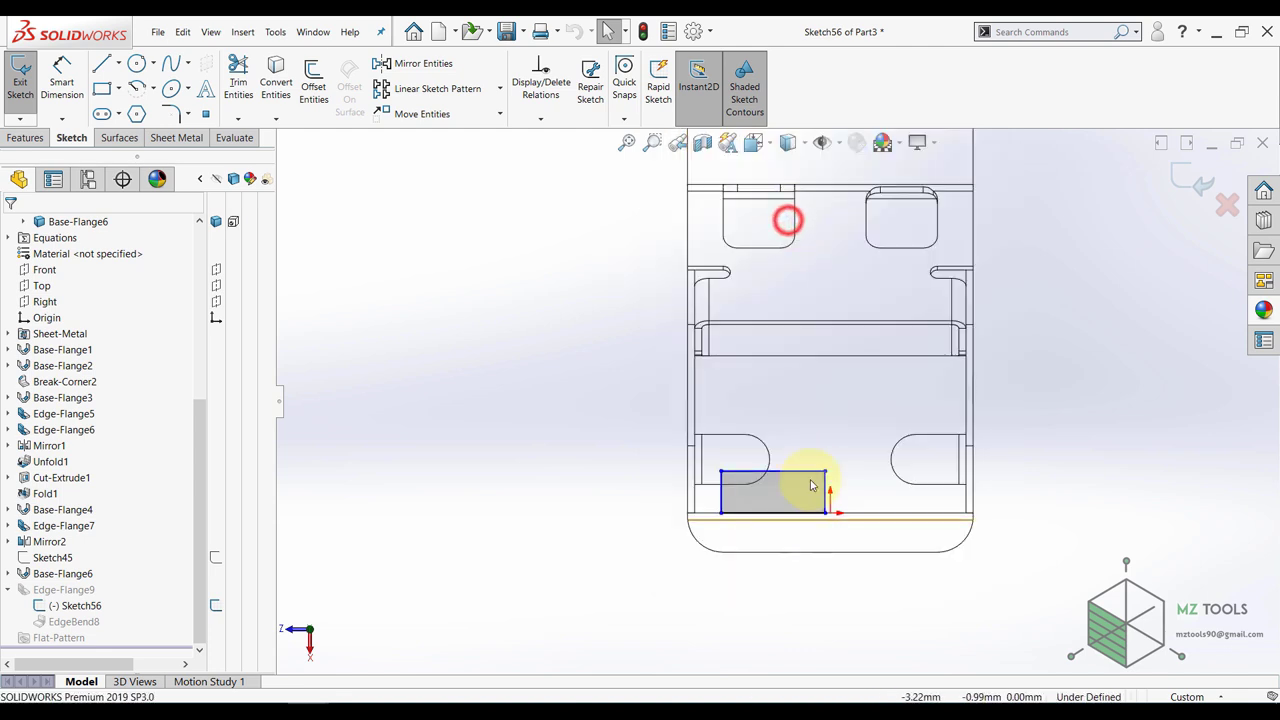
scroll(816, 488, down, 2)
drag(822, 487, 746, 464)
scroll(739, 478, down, 4)
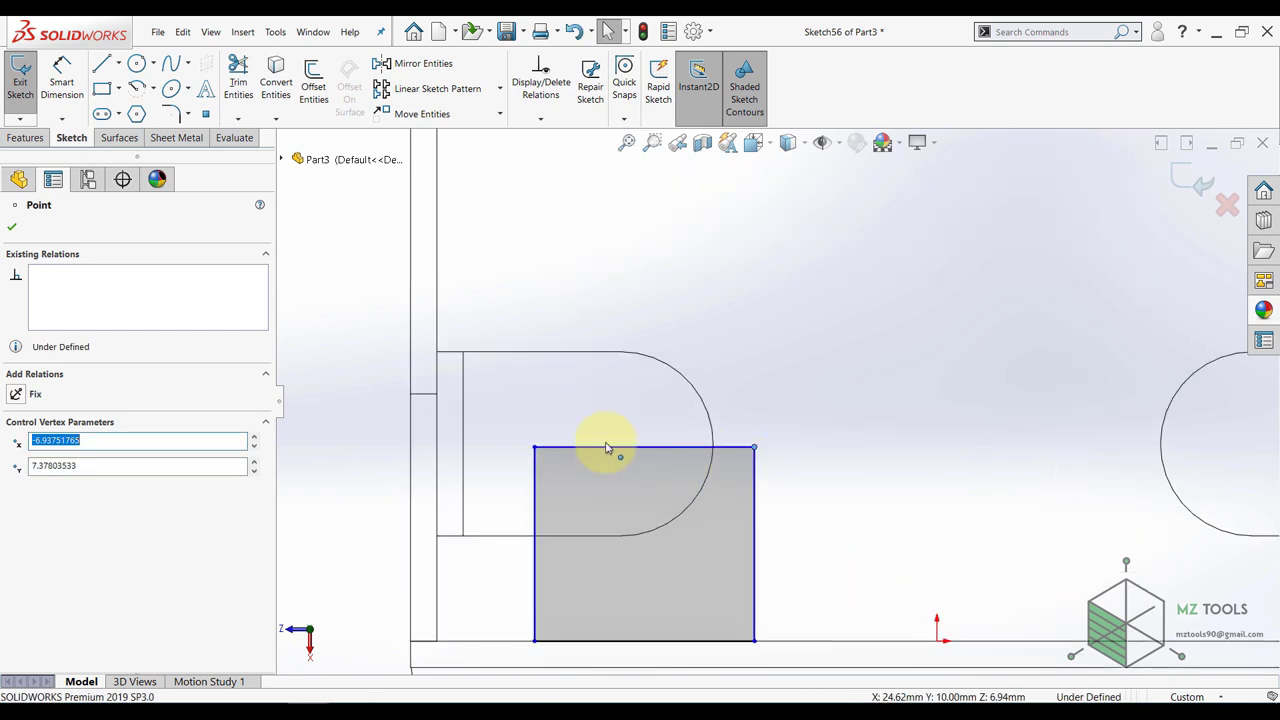
- Cap the rectangle with a semicircular centerpoint arc centred on its top line, and convert that line to construction geometry
click(135, 91)
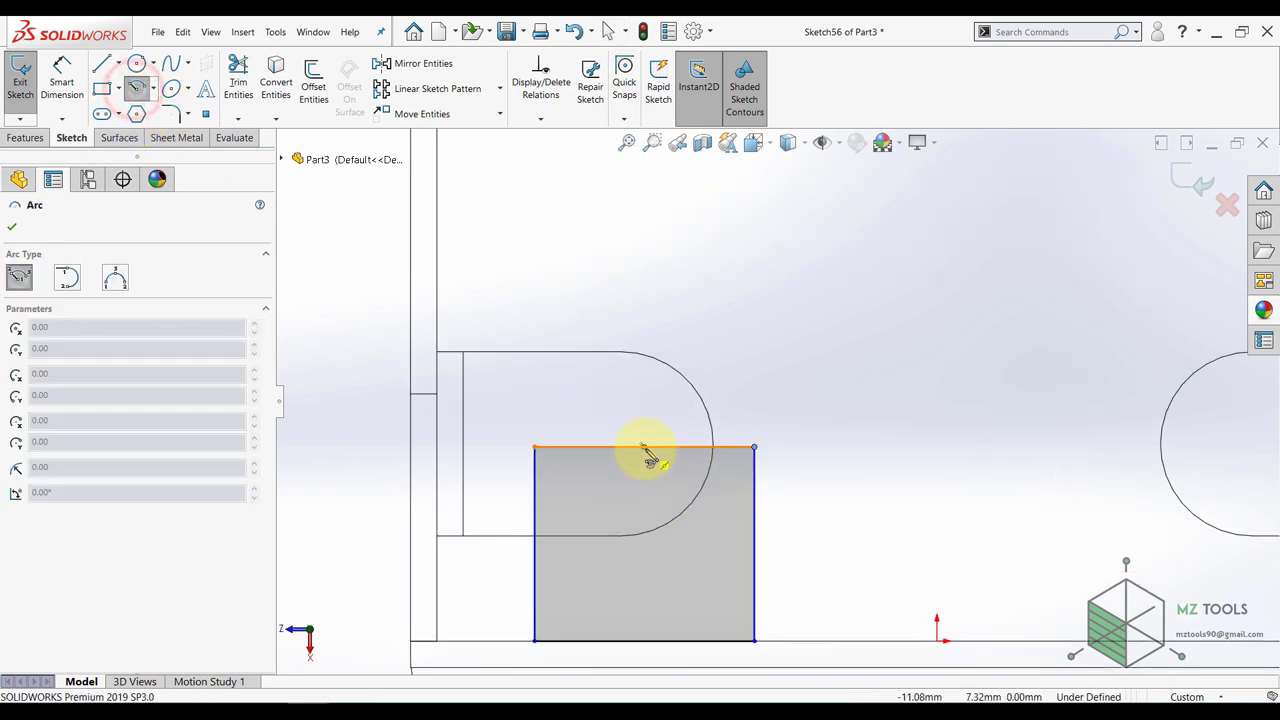
click(644, 447)
click(754, 447)
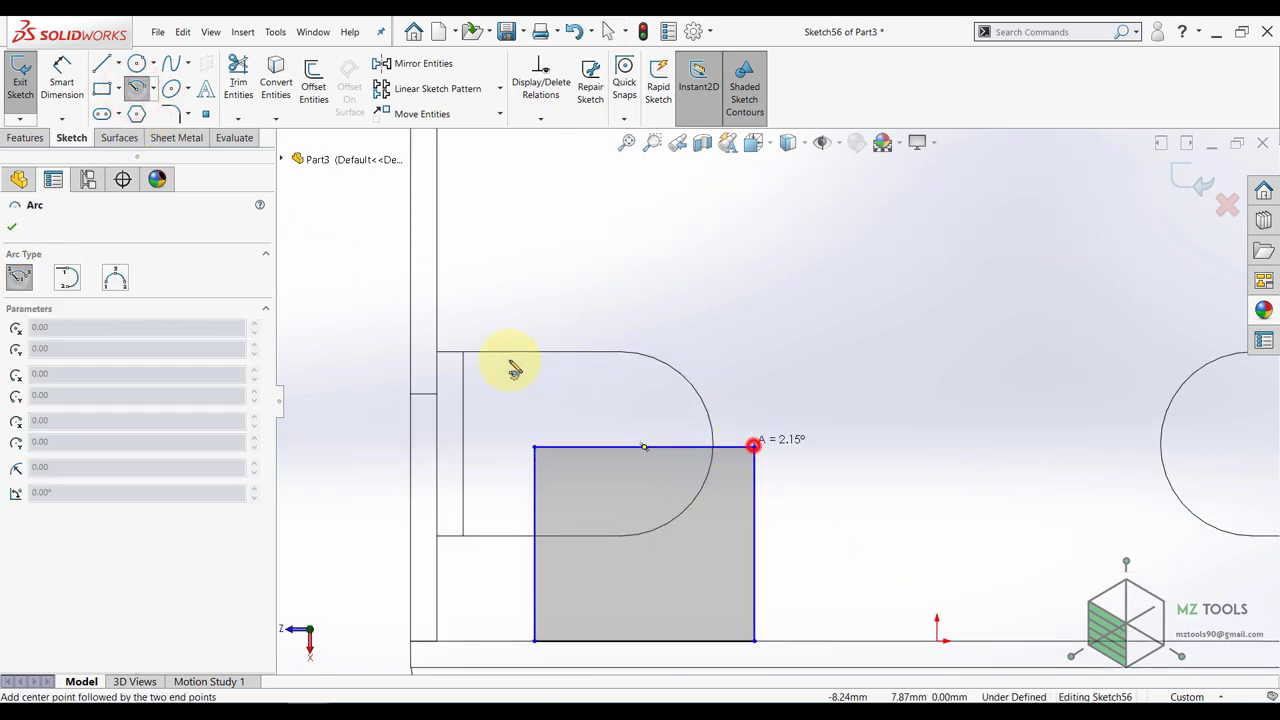
click(534, 447)
key(Escape)
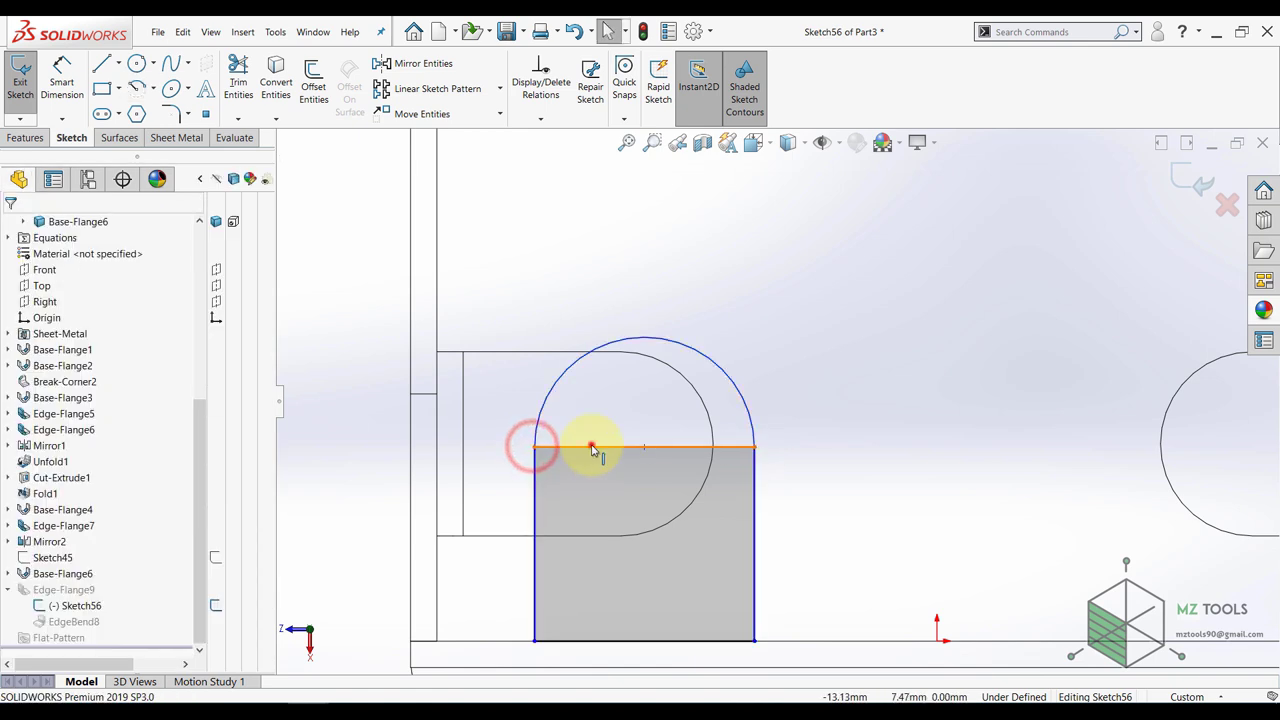
click(591, 447)
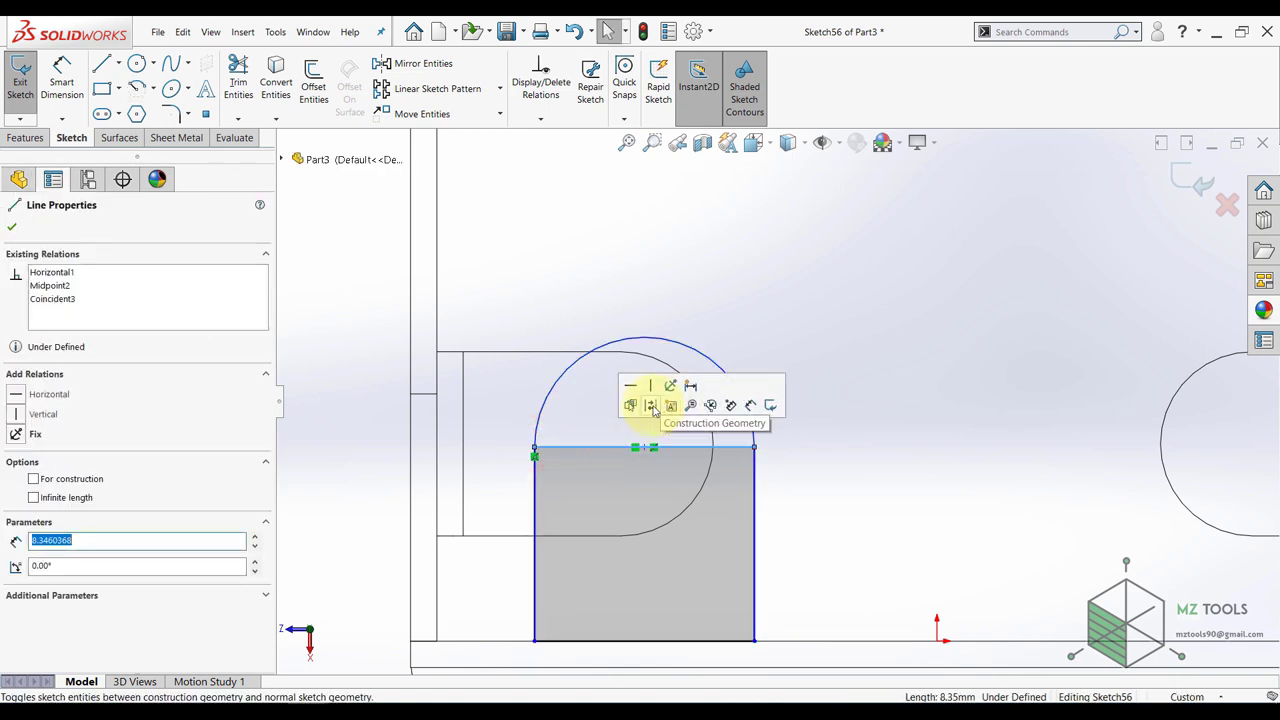
click(651, 406)
click(346, 422)
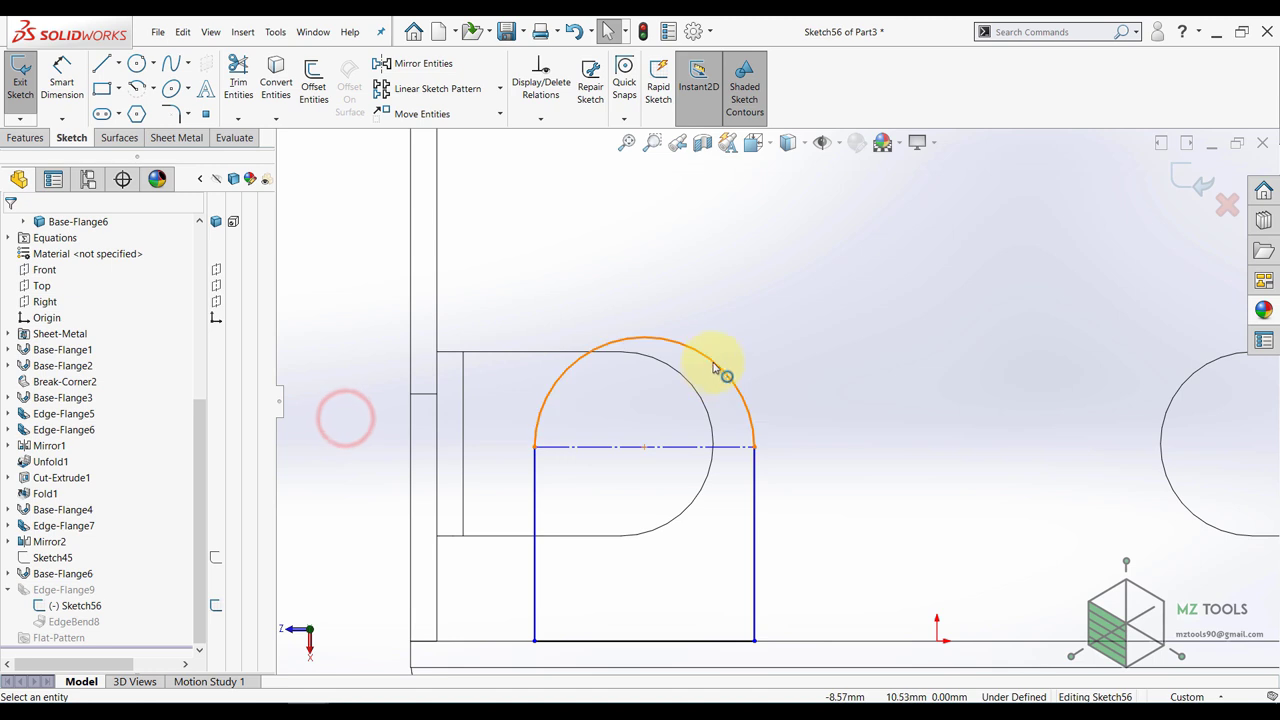
- Make the arc concentric and coradial with the rounded end of the adjacent side panel's flange
click(713, 359)
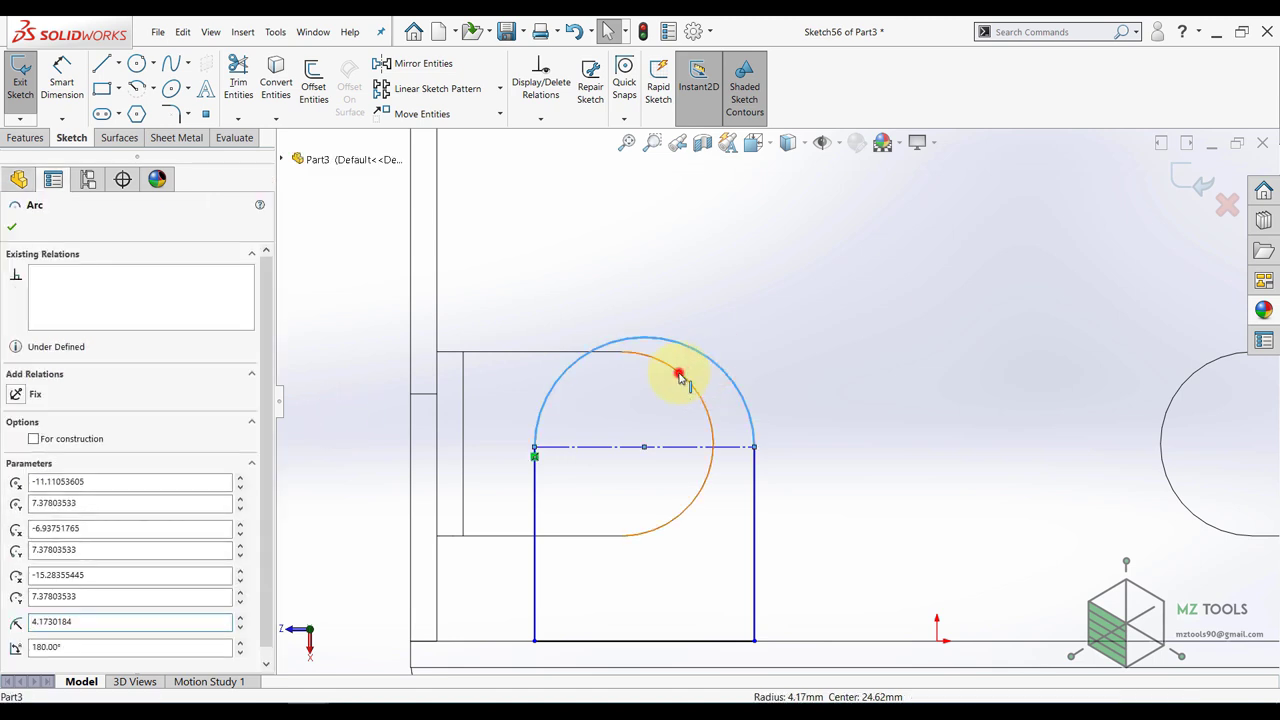
ctrl+click(679, 376)
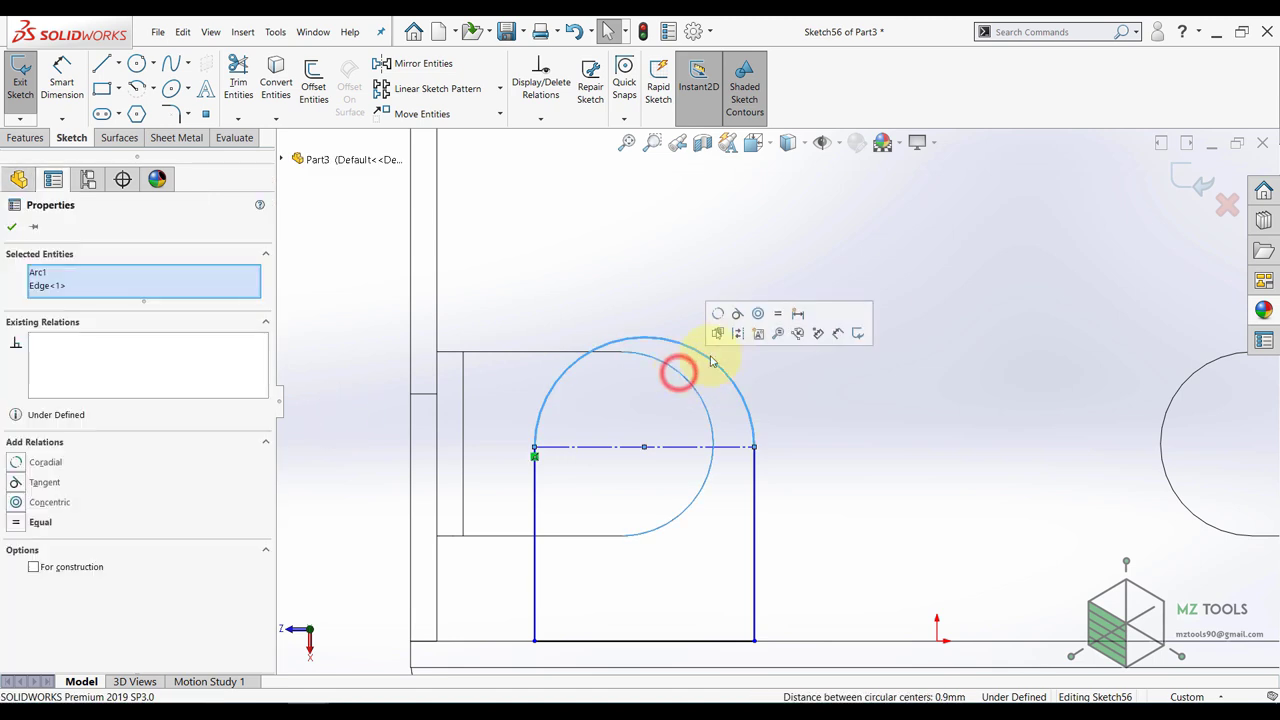
click(756, 315)
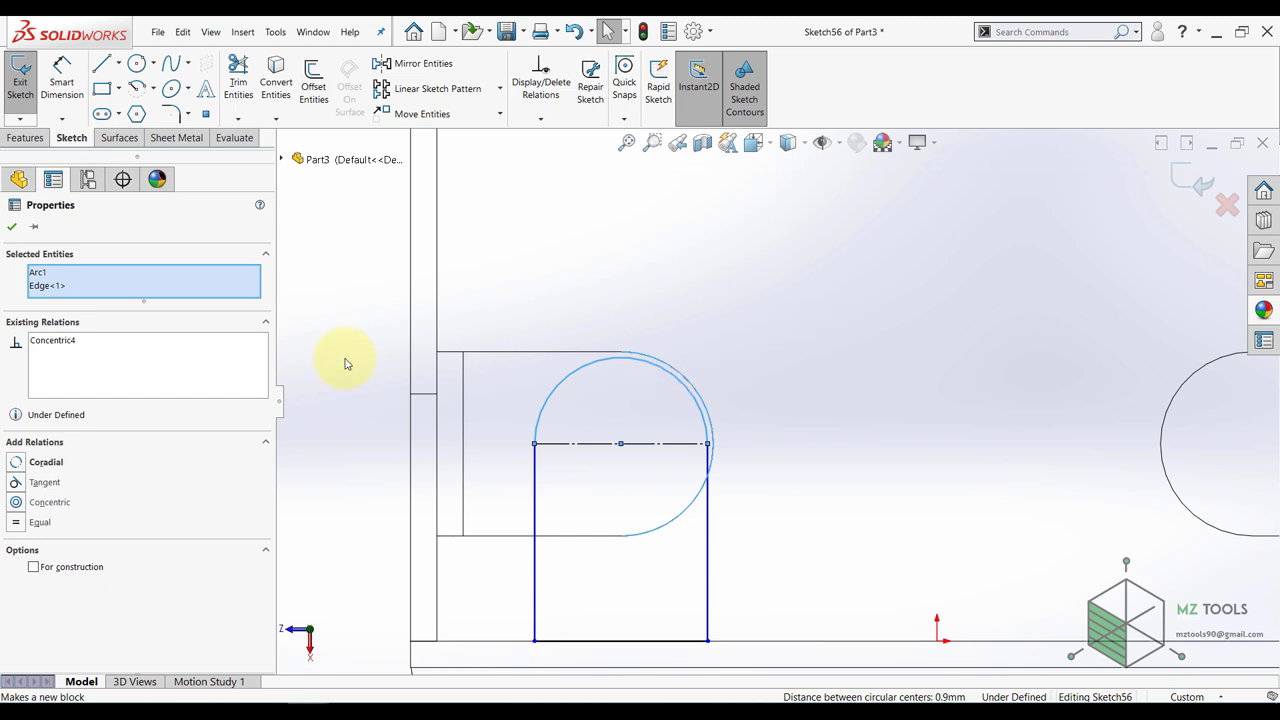
click(14, 229)
click(627, 363)
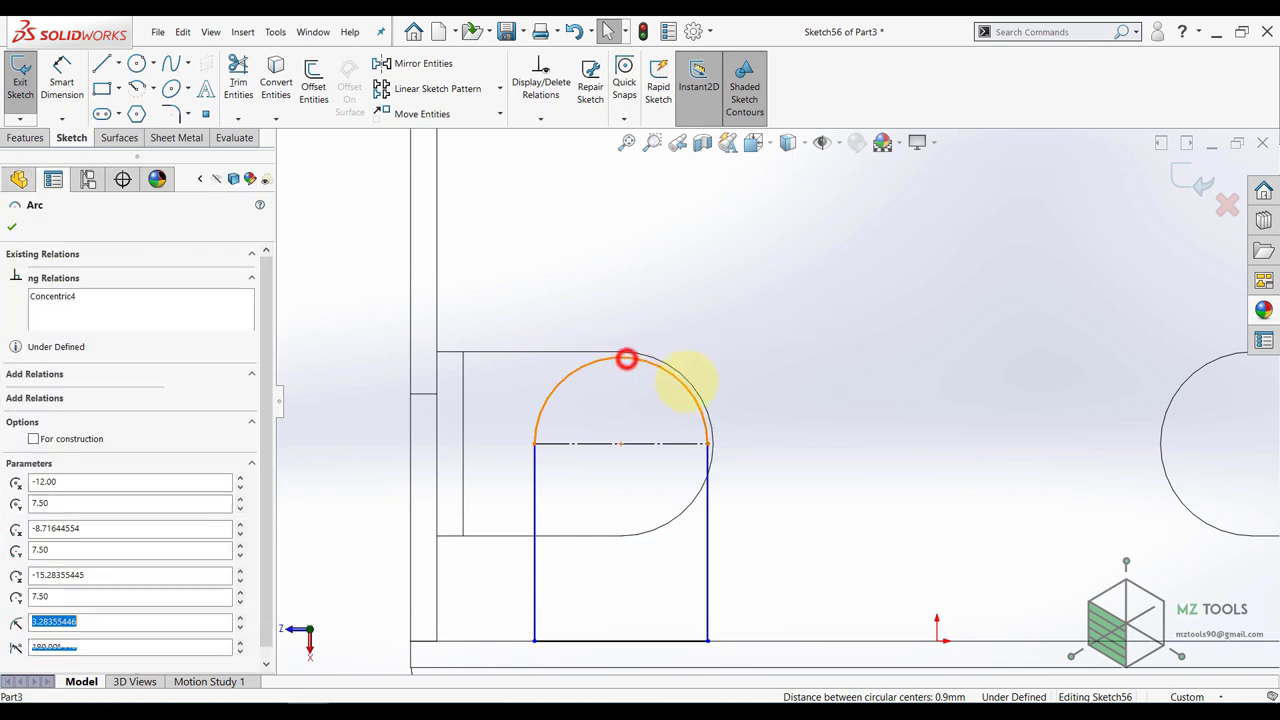
ctrl+click(686, 386)
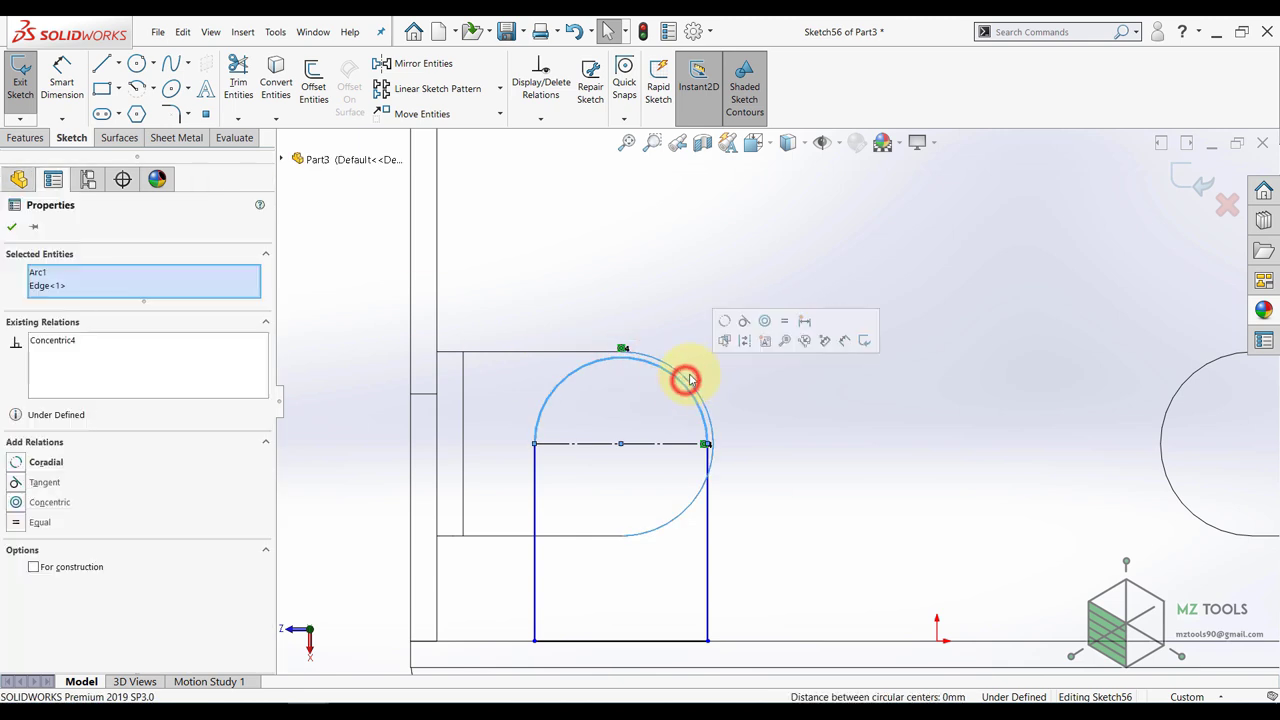
click(722, 322)
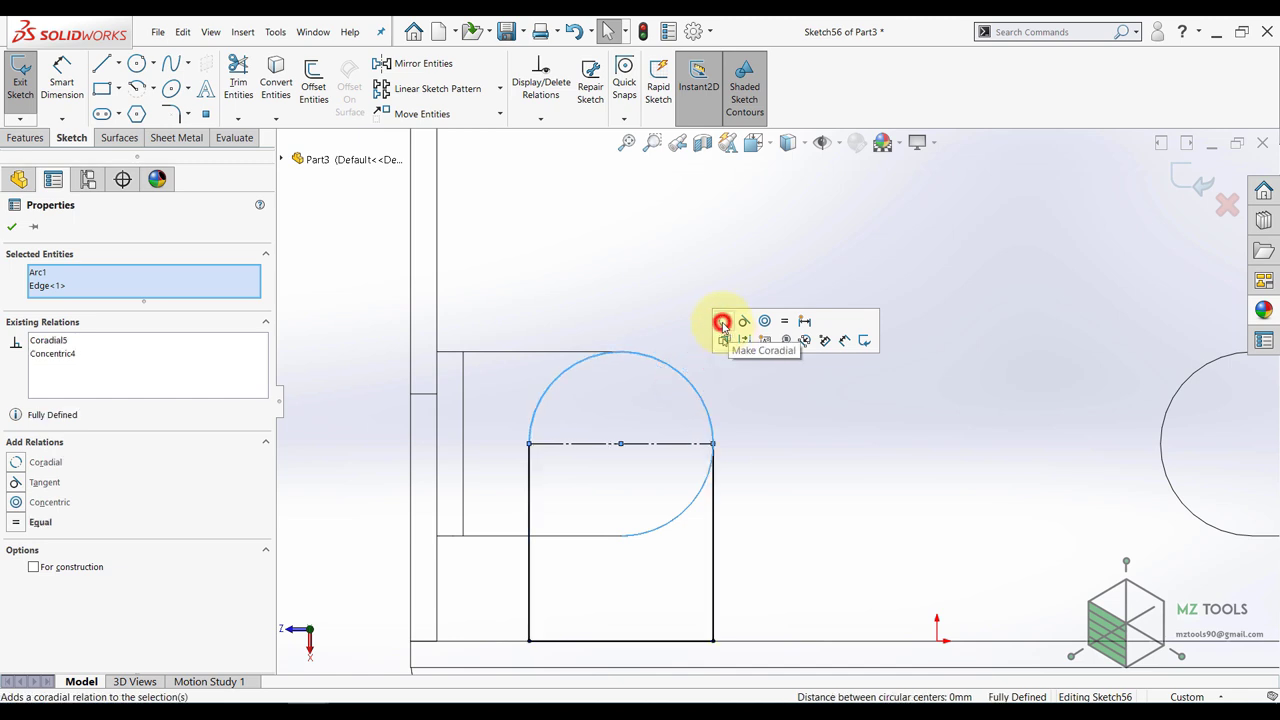
click(357, 360)
- Inspect both arc endpoints where the arc meets the profile's vertical sides
click(528, 444)
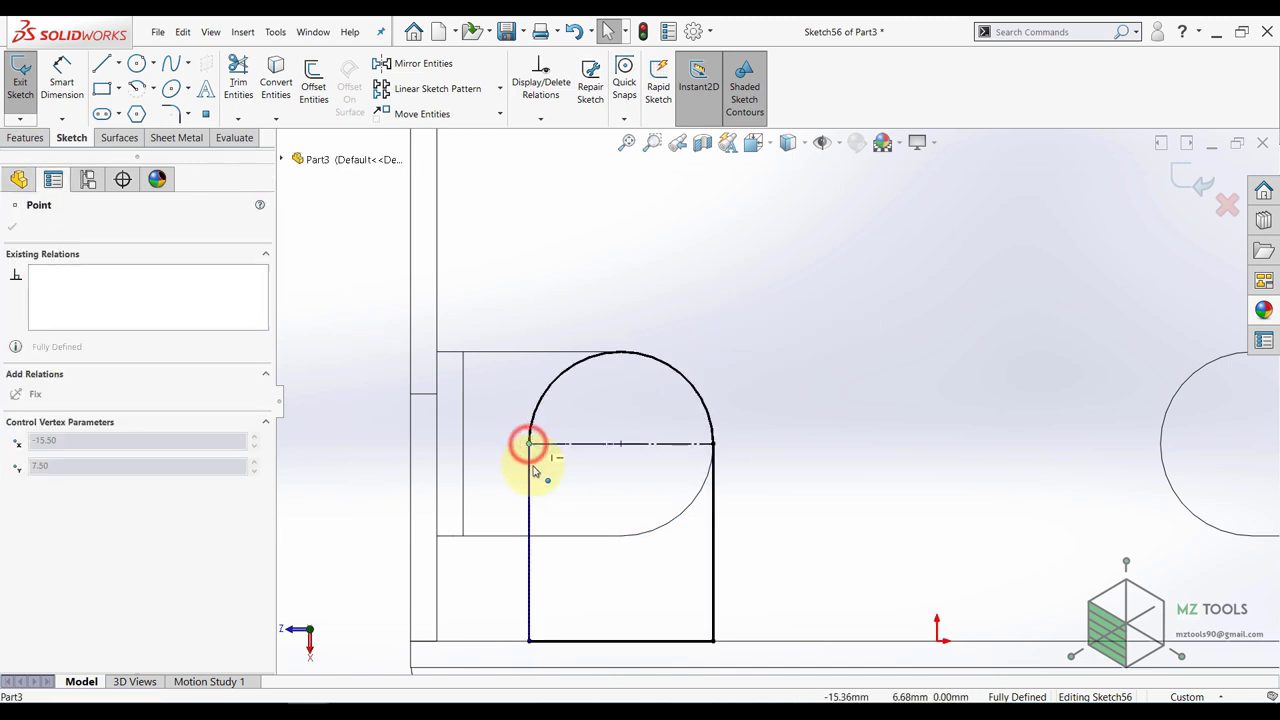
click(714, 445)
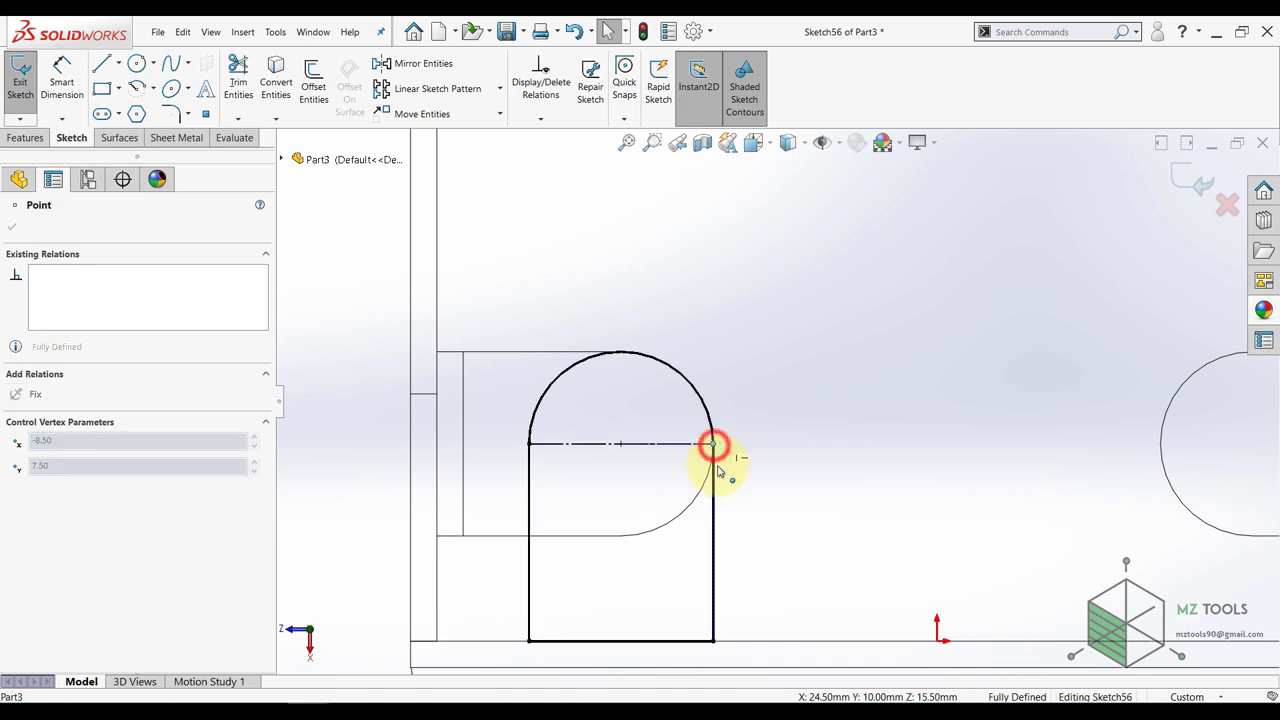
click(391, 441)
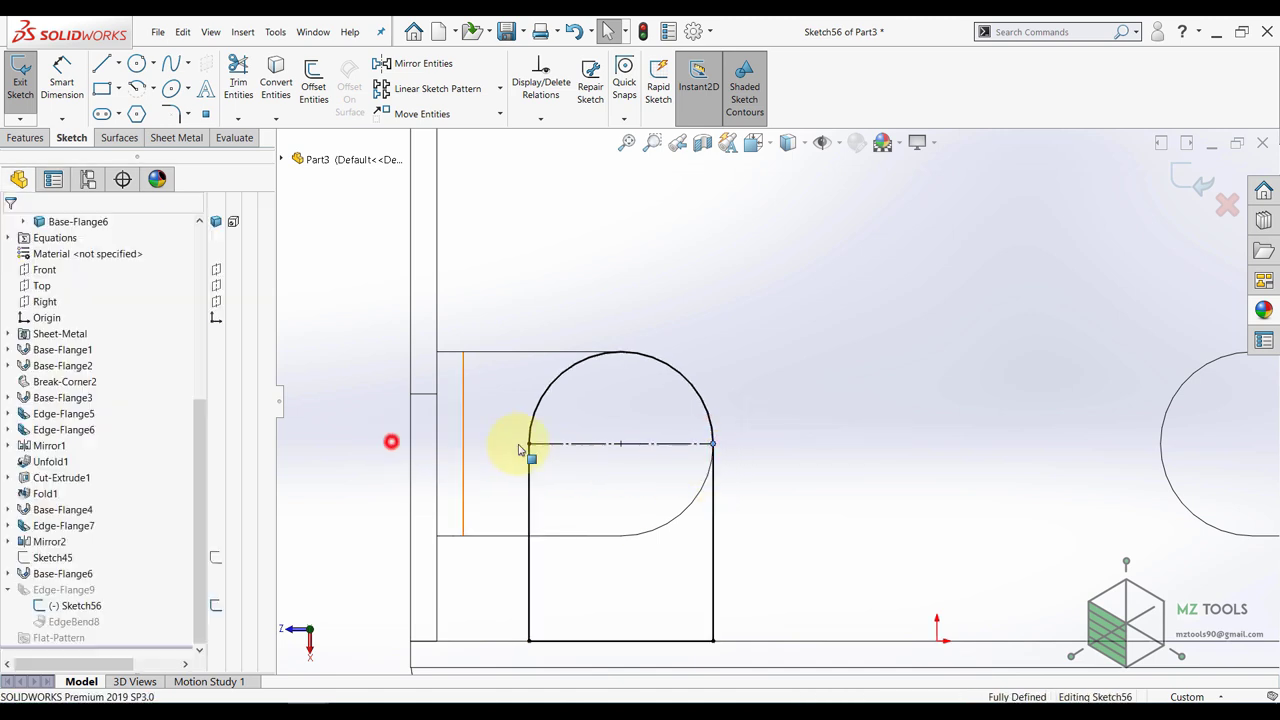
click(529, 443)
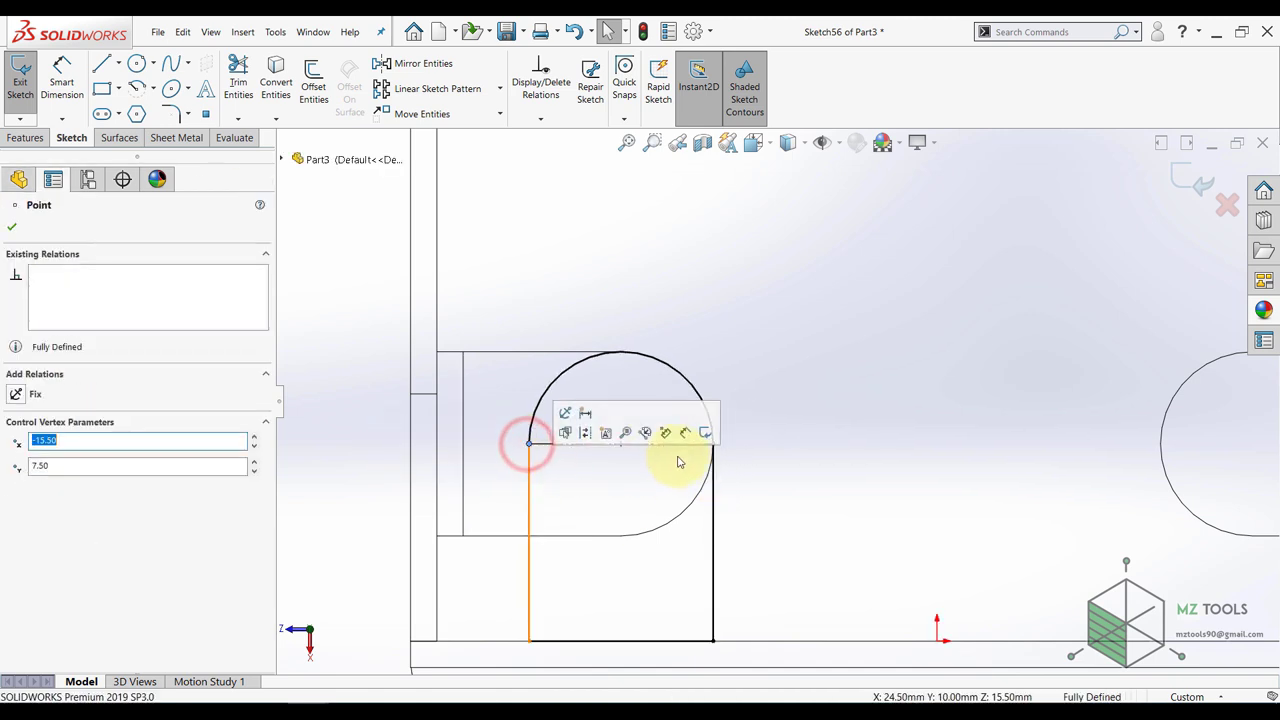
click(316, 415)
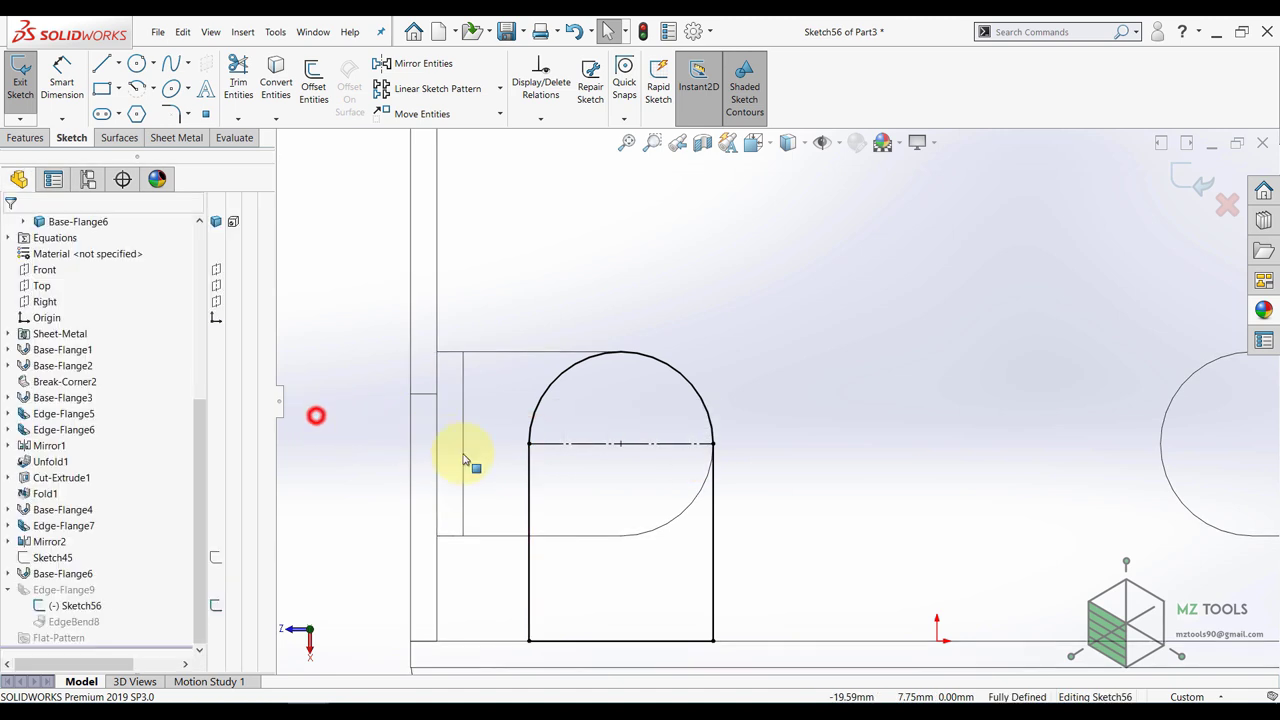
click(529, 446)
scroll(718, 478, up, 1)
scroll(711, 452, down, 4)
scroll(672, 468, up, 2)
scroll(776, 422, down, 1)
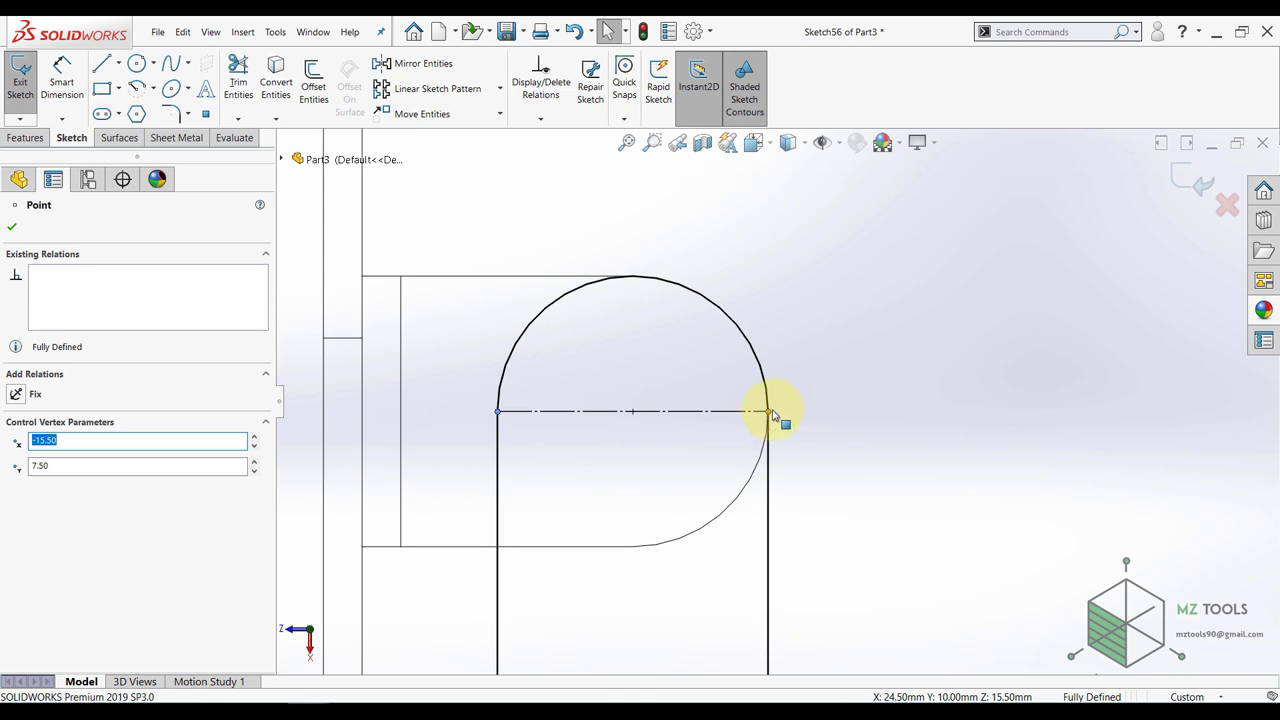
click(770, 410)
scroll(720, 460, up, 3)
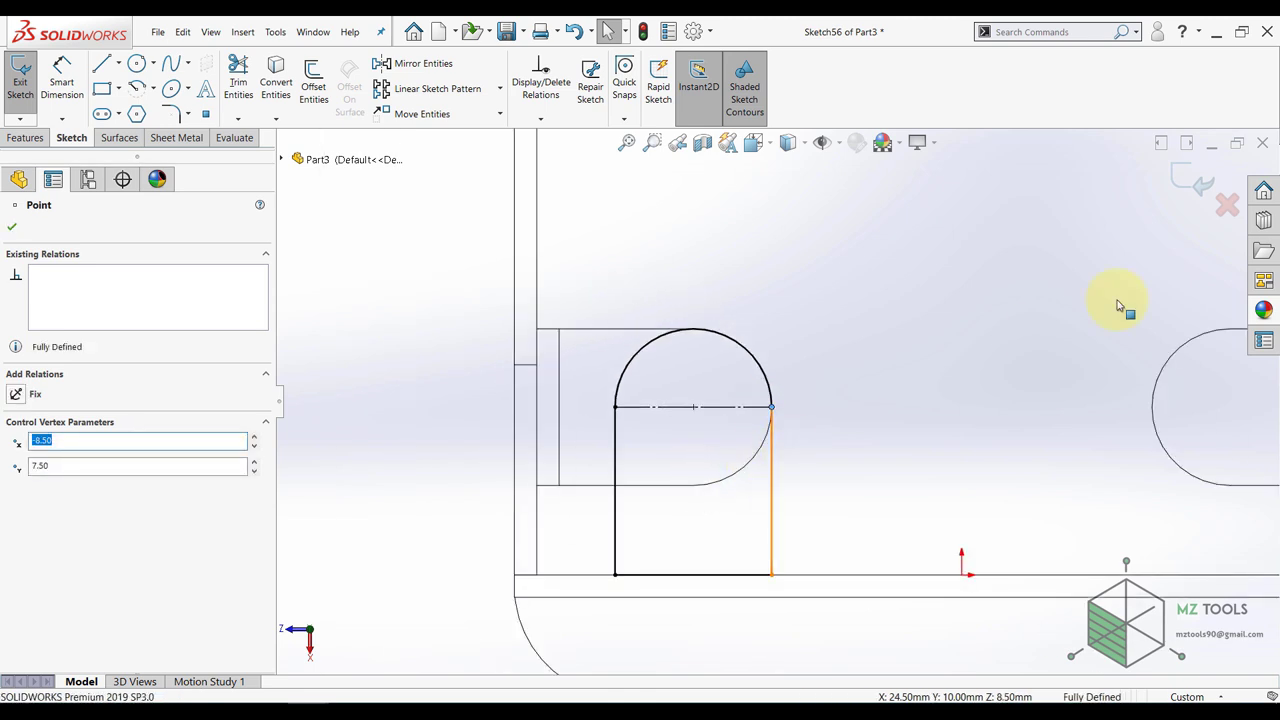
- Exit the profile sketch to rebuild the rounded flange and restore the shaded-with-edges display
click(1187, 176)
scroll(700, 286, up, 4)
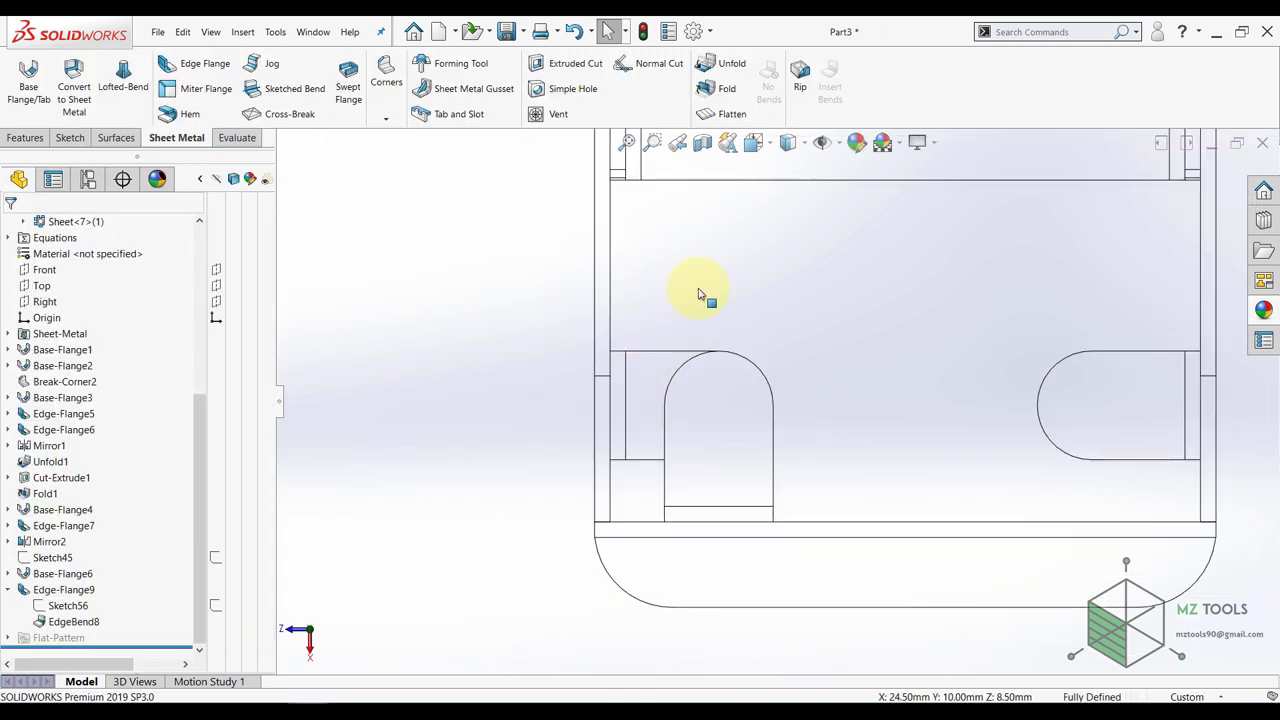
click(787, 145)
click(789, 169)
scroll(778, 405, up, 3)
mouse_move(745, 484)
middle_down()
mouse_move(749, 237)
mouse_move(843, 209)
mouse_move(847, 220)
middle_up()
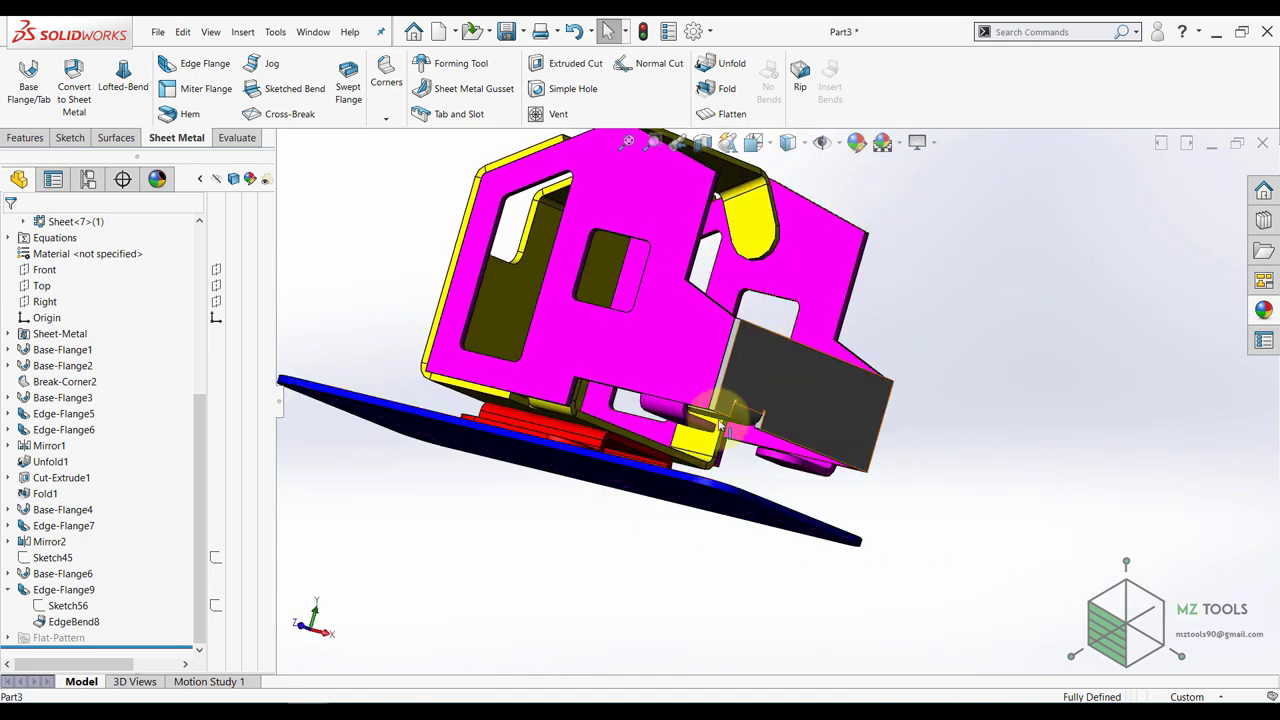
- Open the grey front plate's edge flange for editing and set its flange position to Material Outside
scroll(727, 416, down, 5)
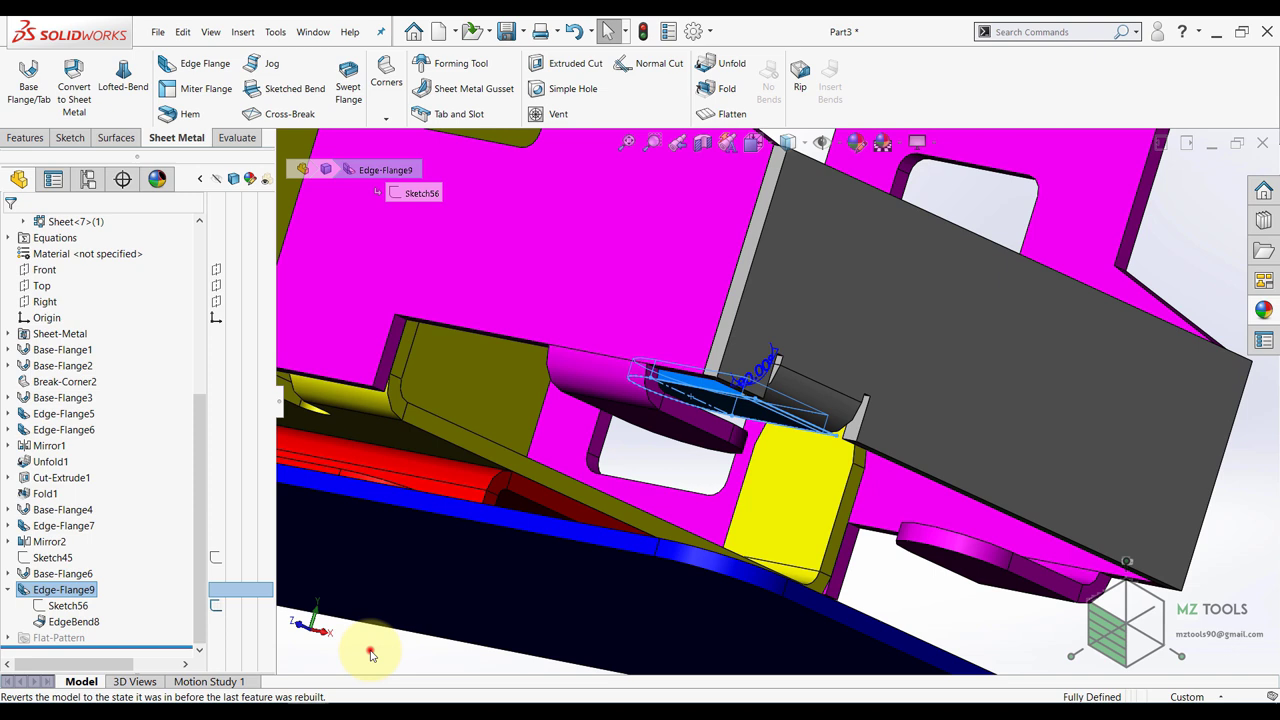
click(370, 655)
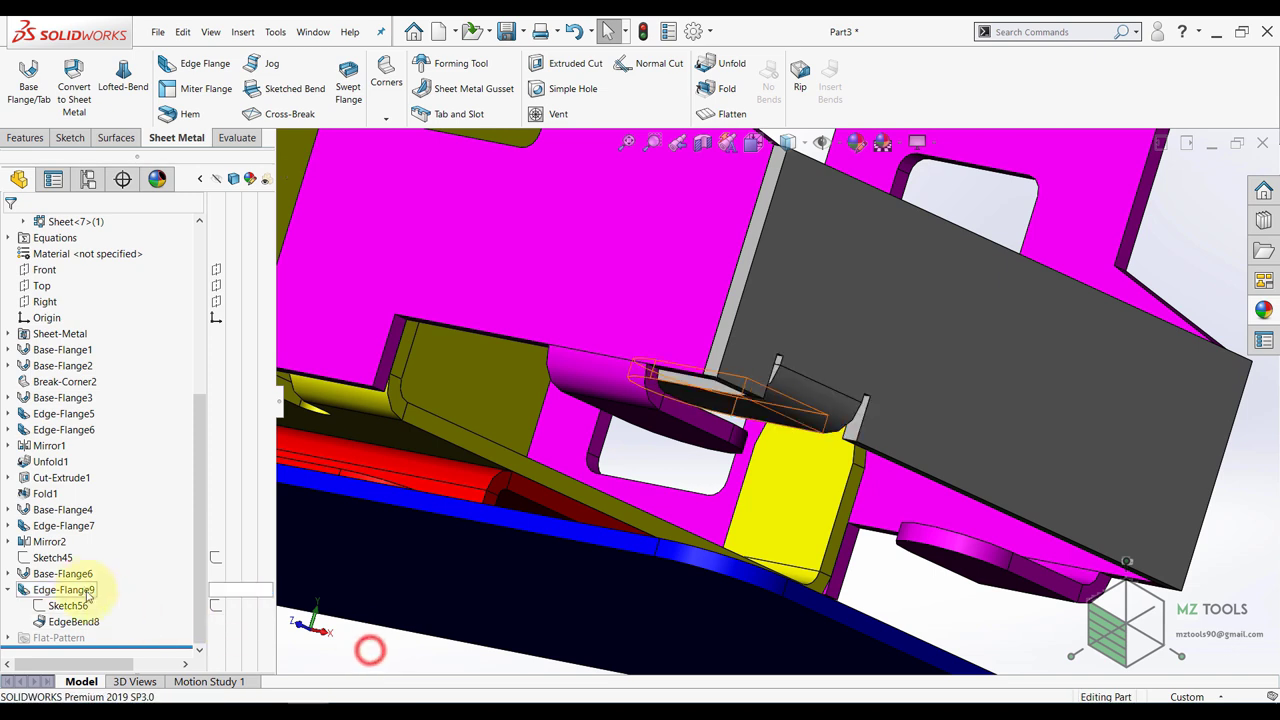
click(78, 590)
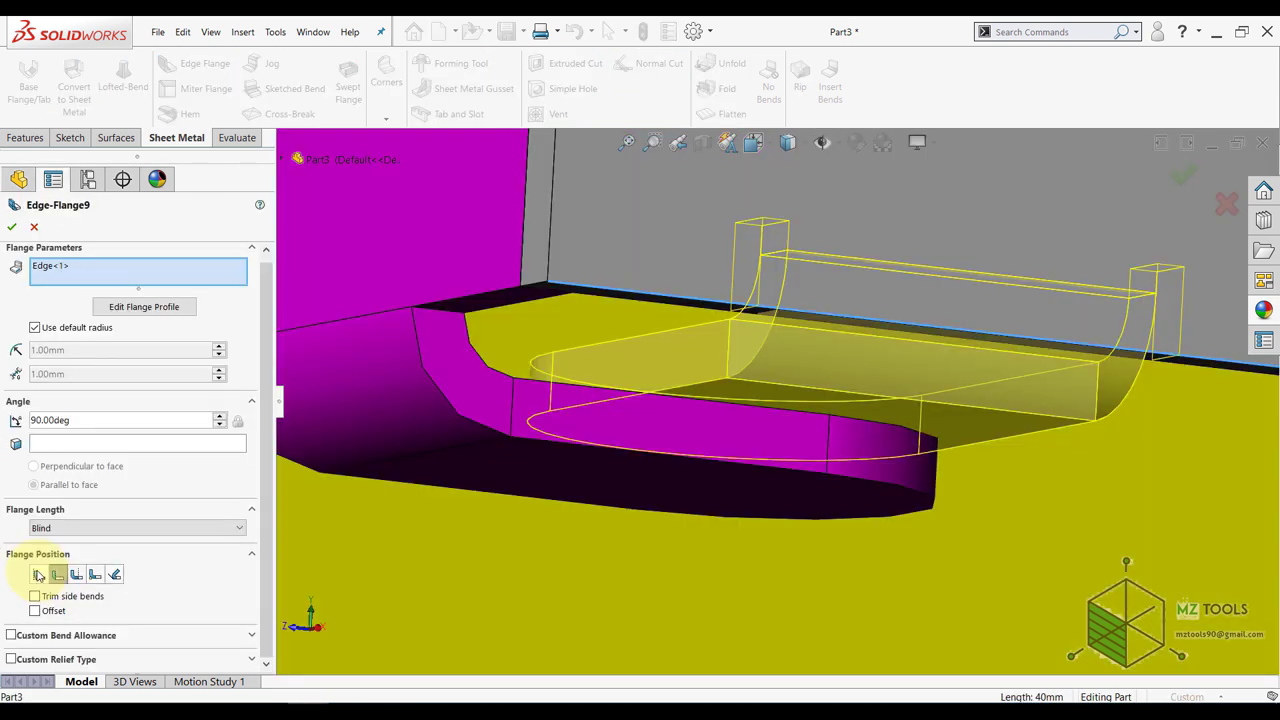
click(38, 572)
scroll(657, 563, up, 5)
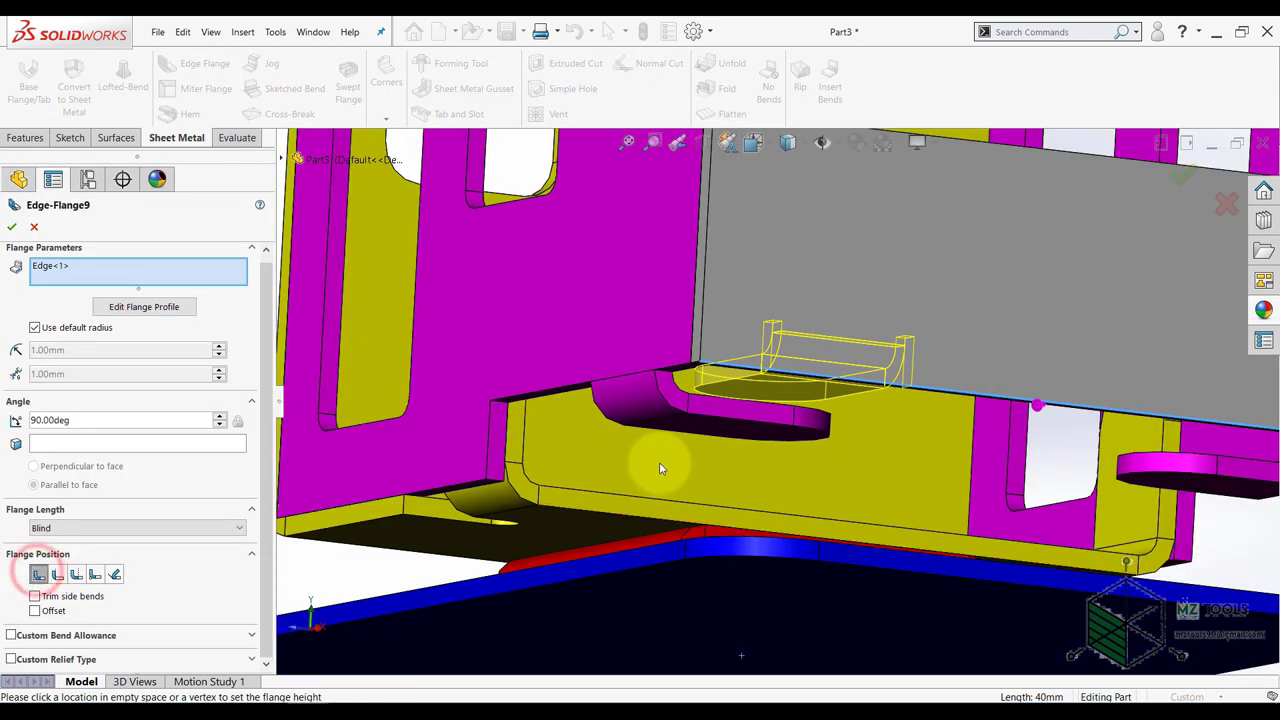
scroll(698, 409, down, 2)
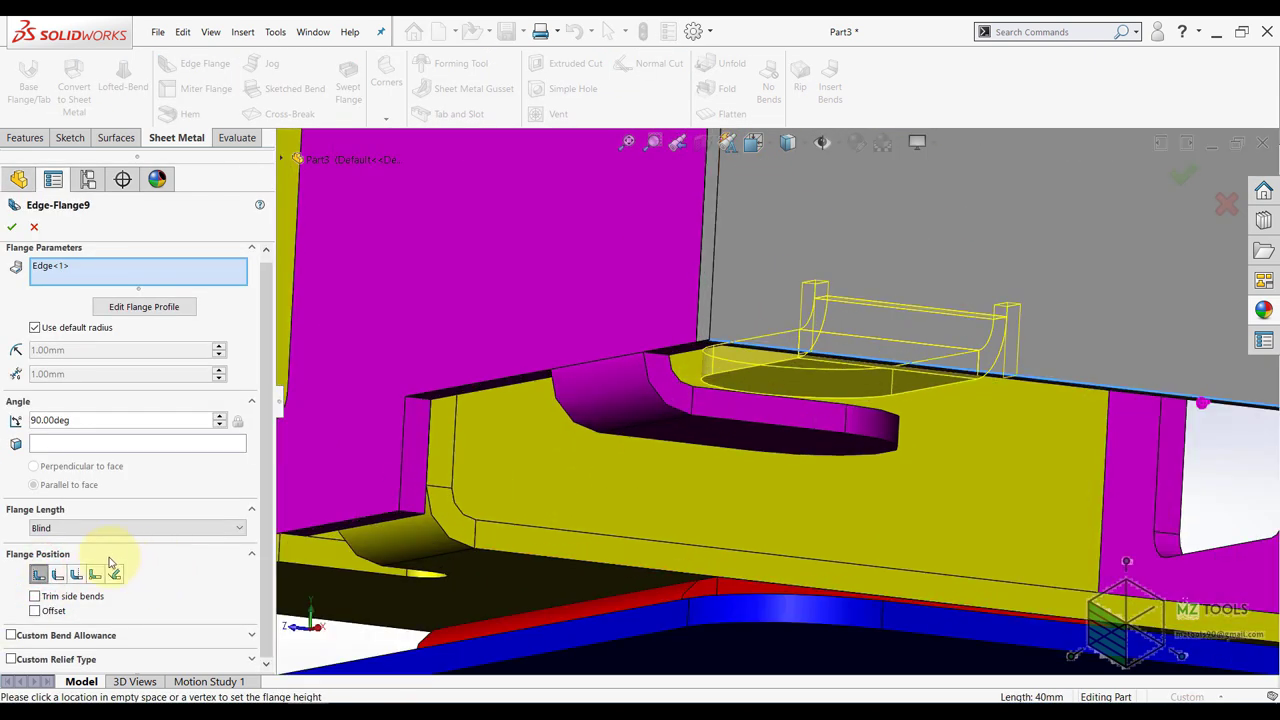
click(56, 575)
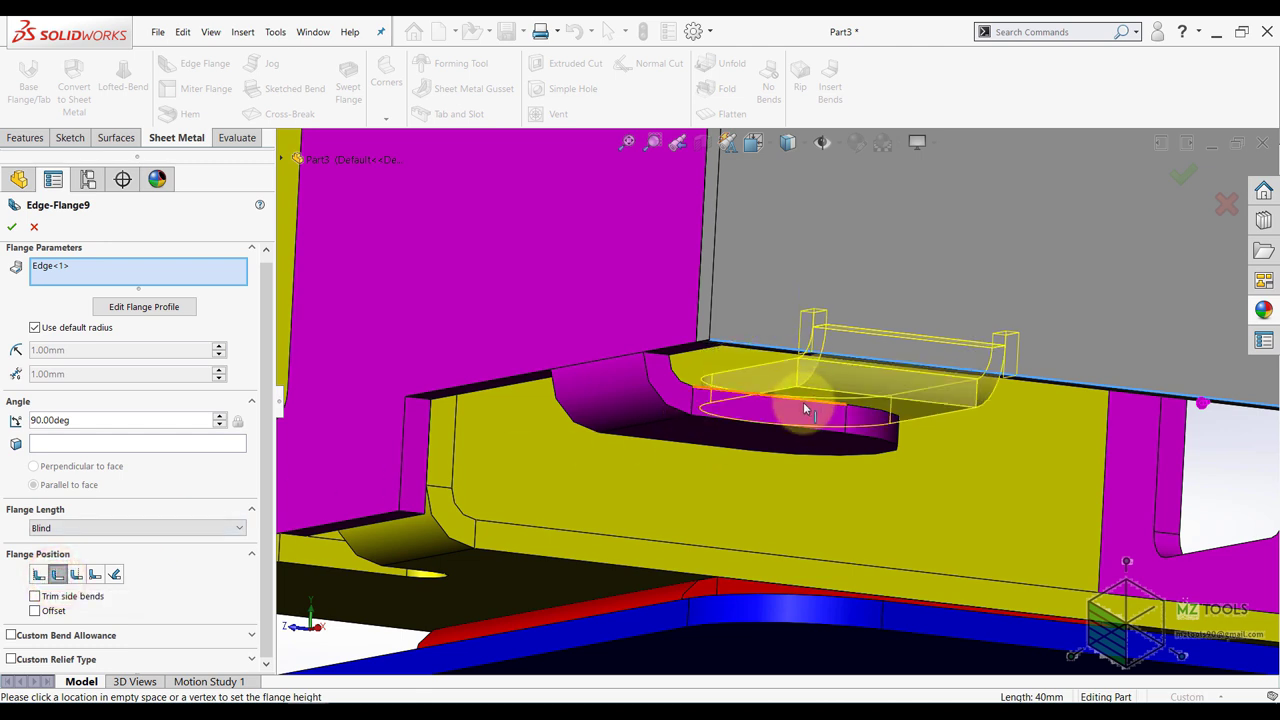
- Give the edge flange a custom obround relief with a relief ratio of 2 and accept the edit
scroll(775, 405, up, 3)
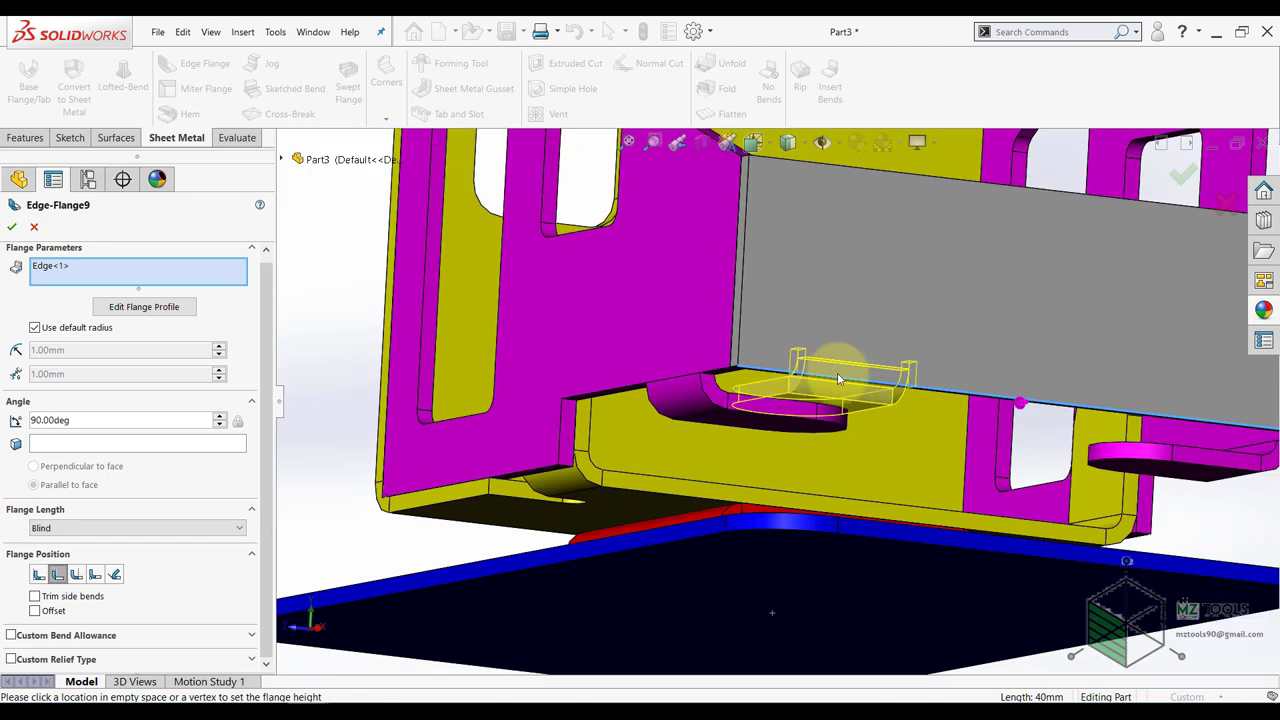
scroll(858, 368, down, 2)
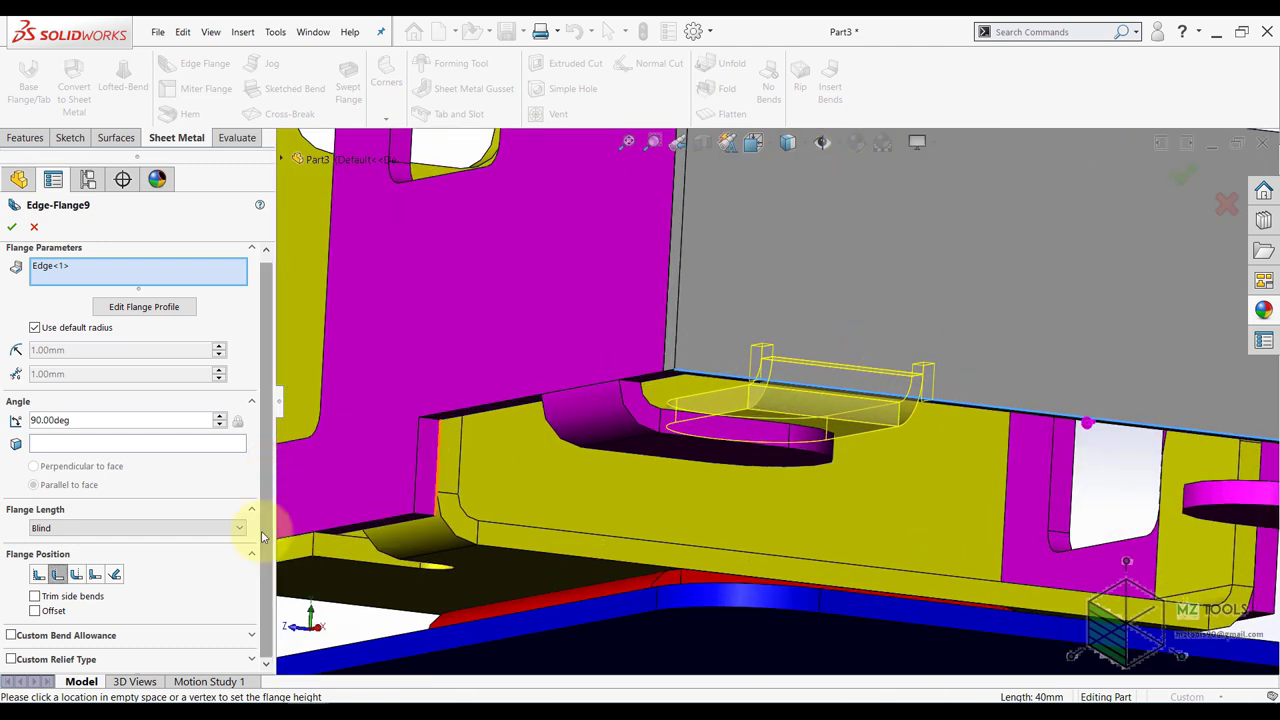
click(9, 660)
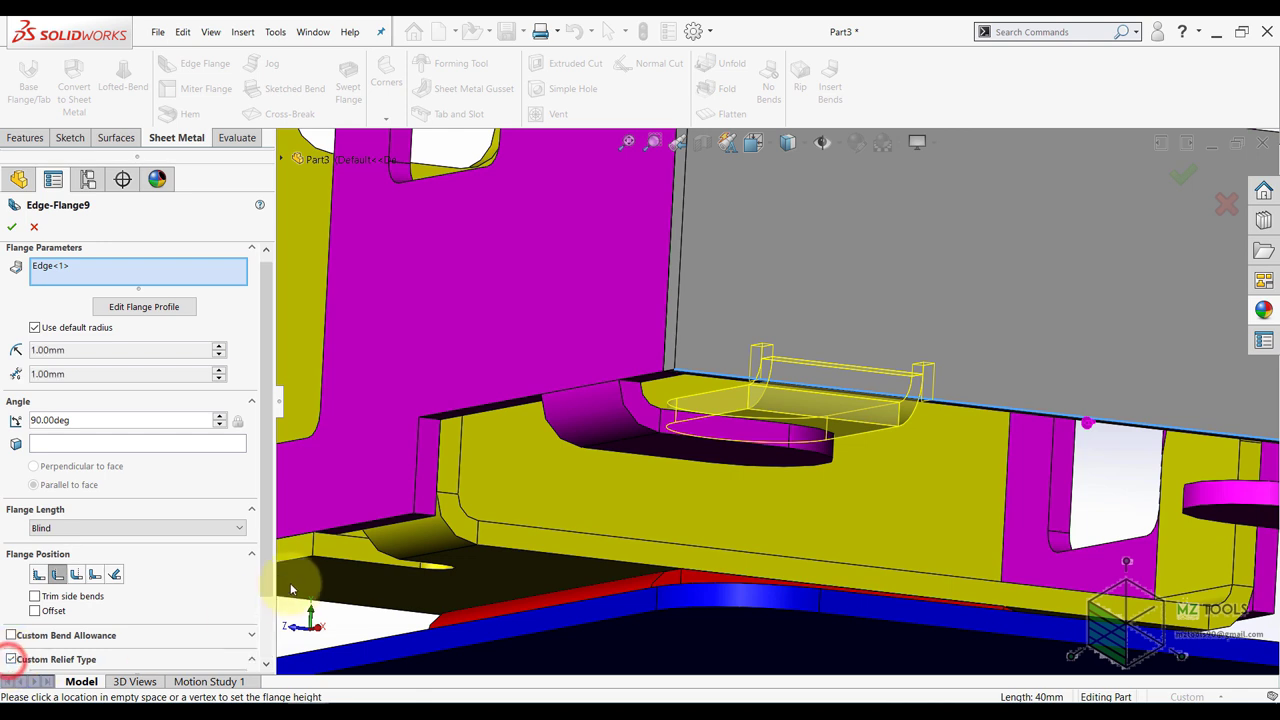
drag(265, 577, 252, 655)
click(66, 599)
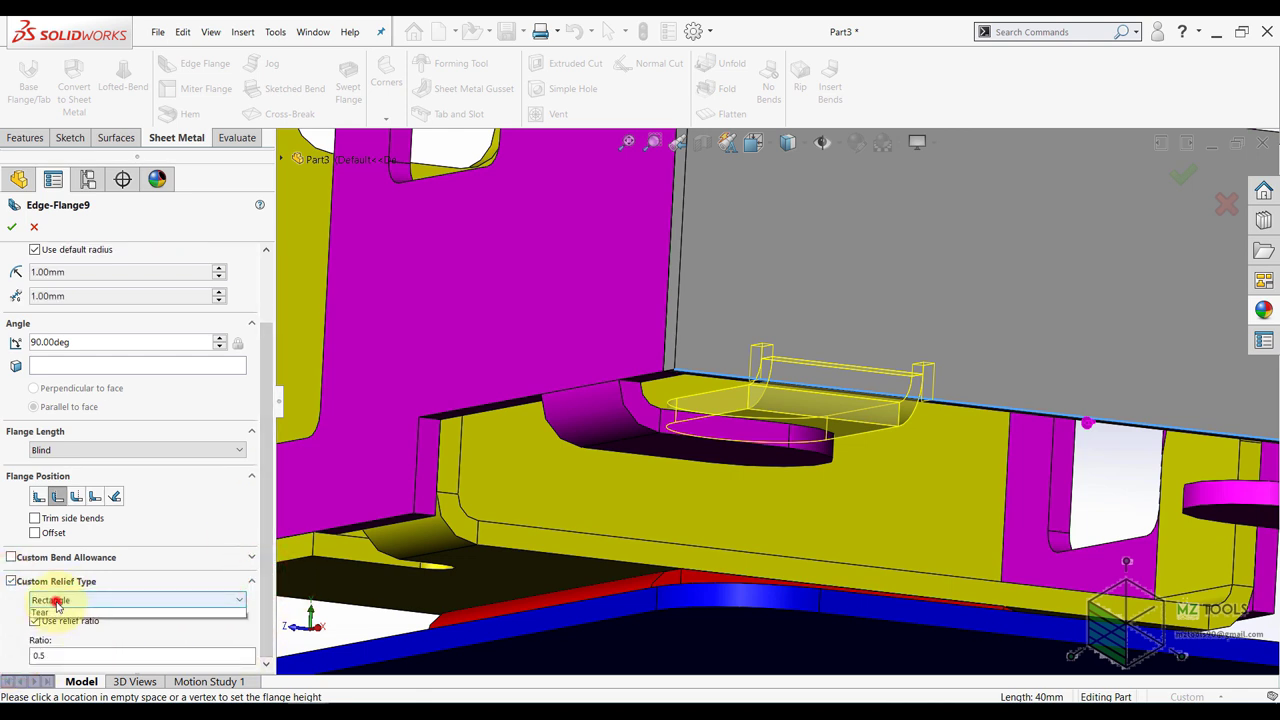
click(64, 615)
double_click(48, 653)
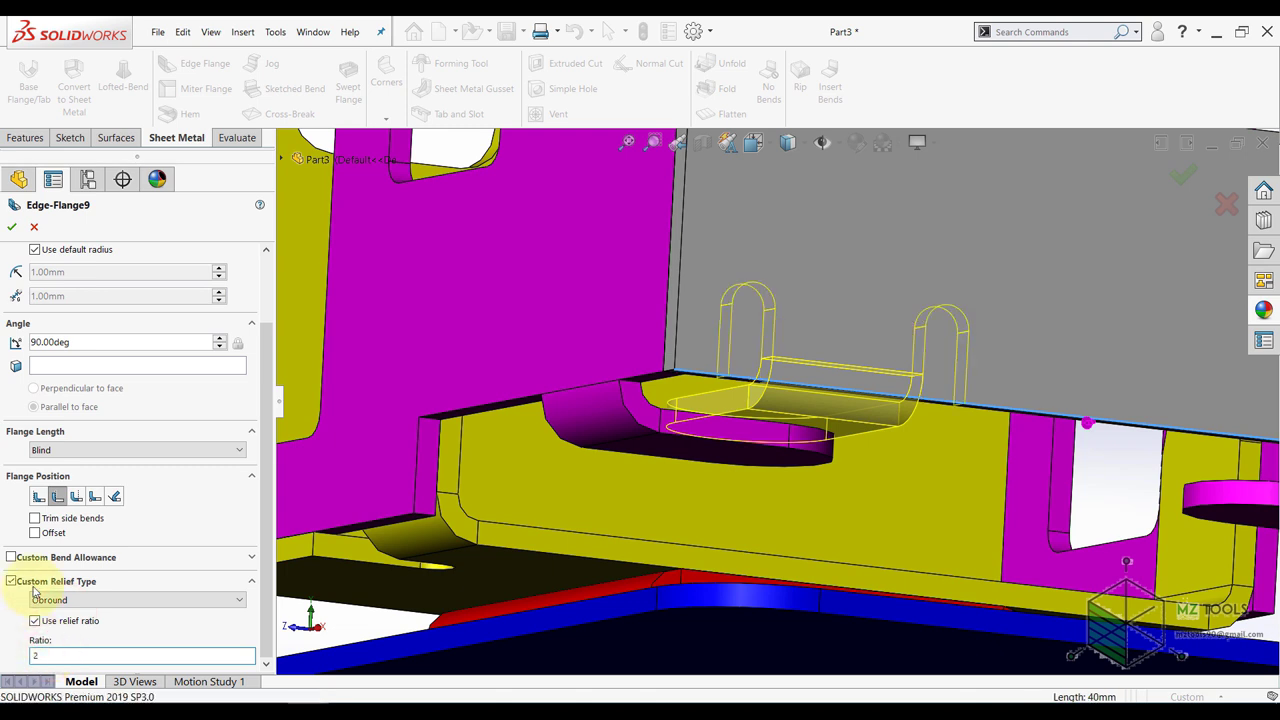
click(14, 230)
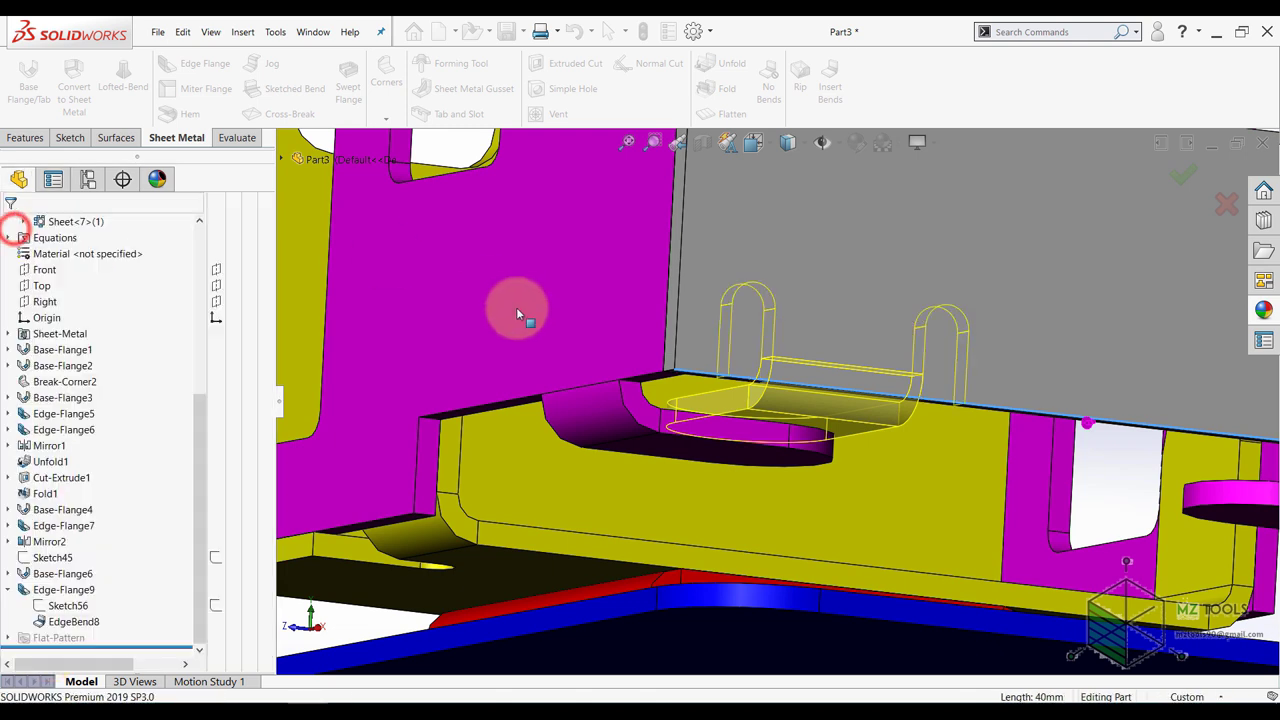
- Mirror the front plate's edge flange feature about the Front plane
scroll(774, 345, up, 5)
middle_drag(706, 348, 668, 554)
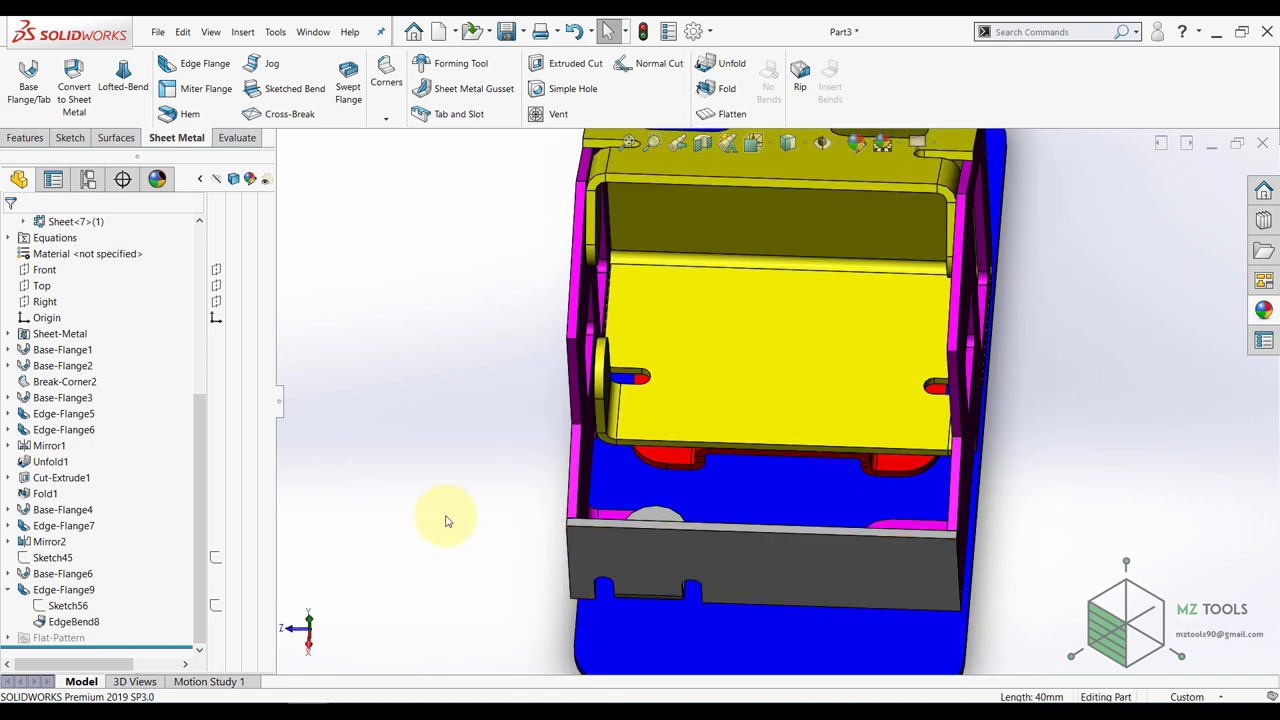
click(35, 141)
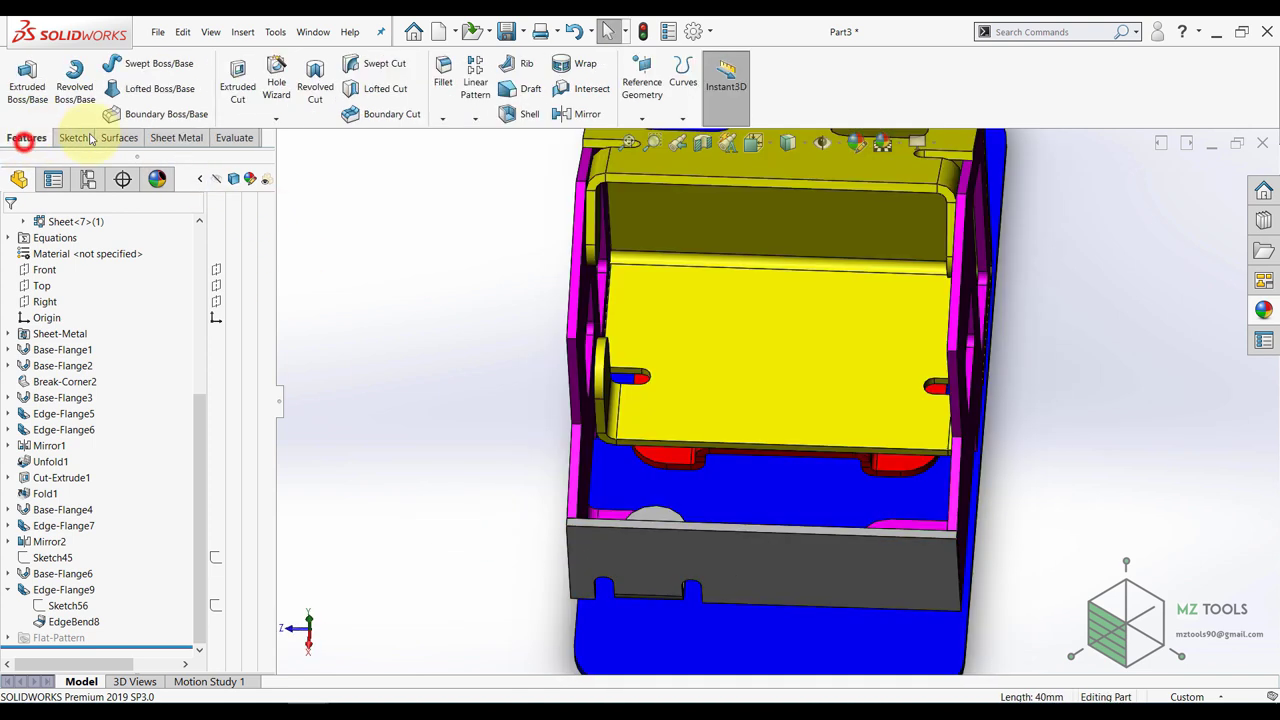
click(576, 113)
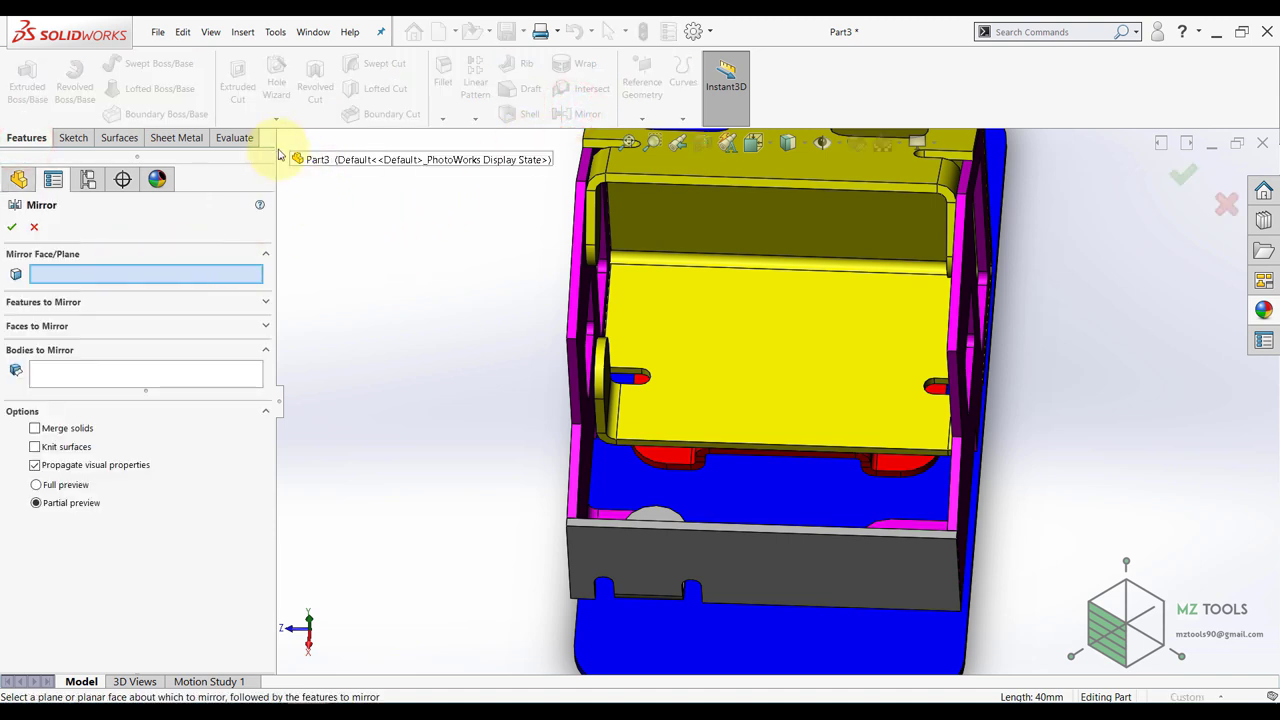
click(284, 160)
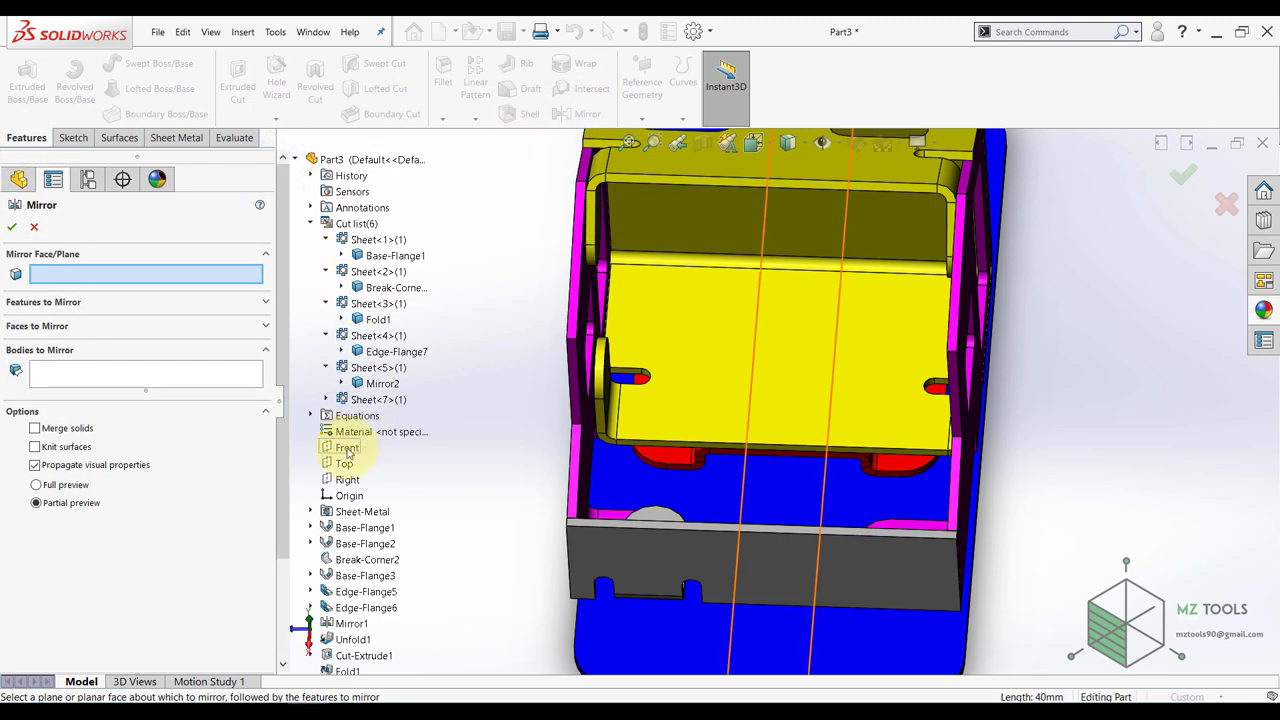
click(347, 448)
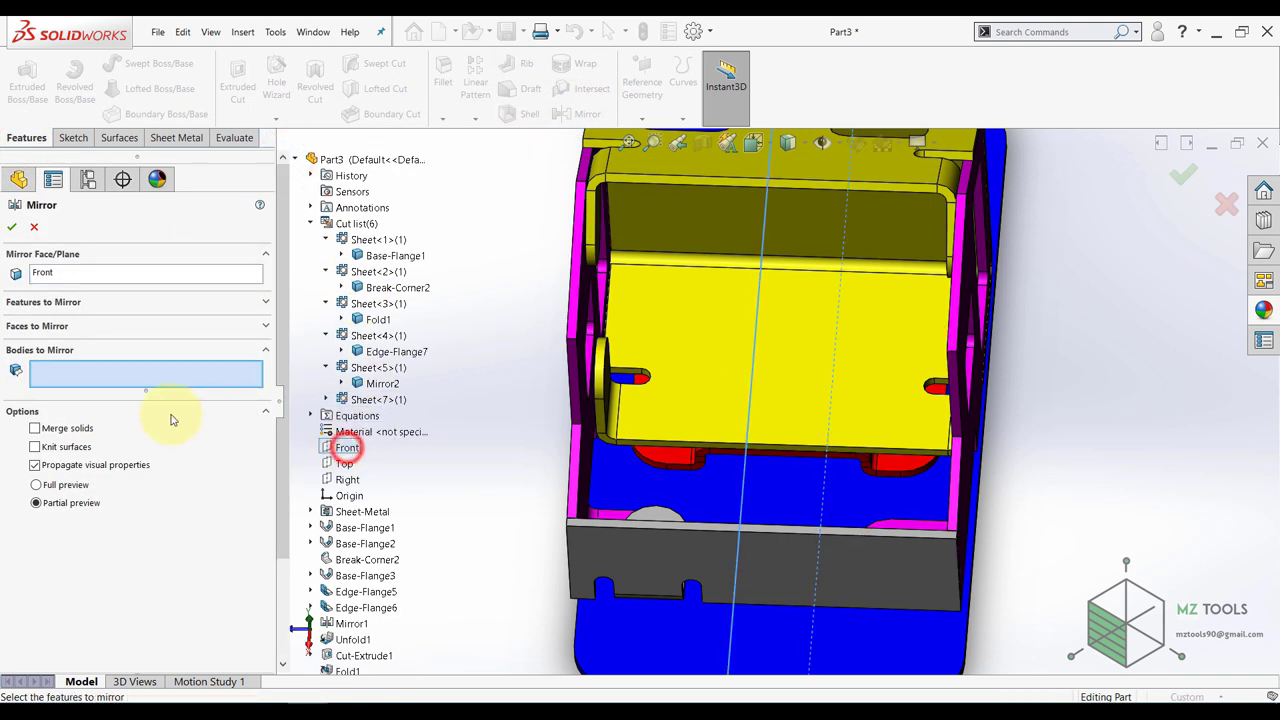
click(58, 303)
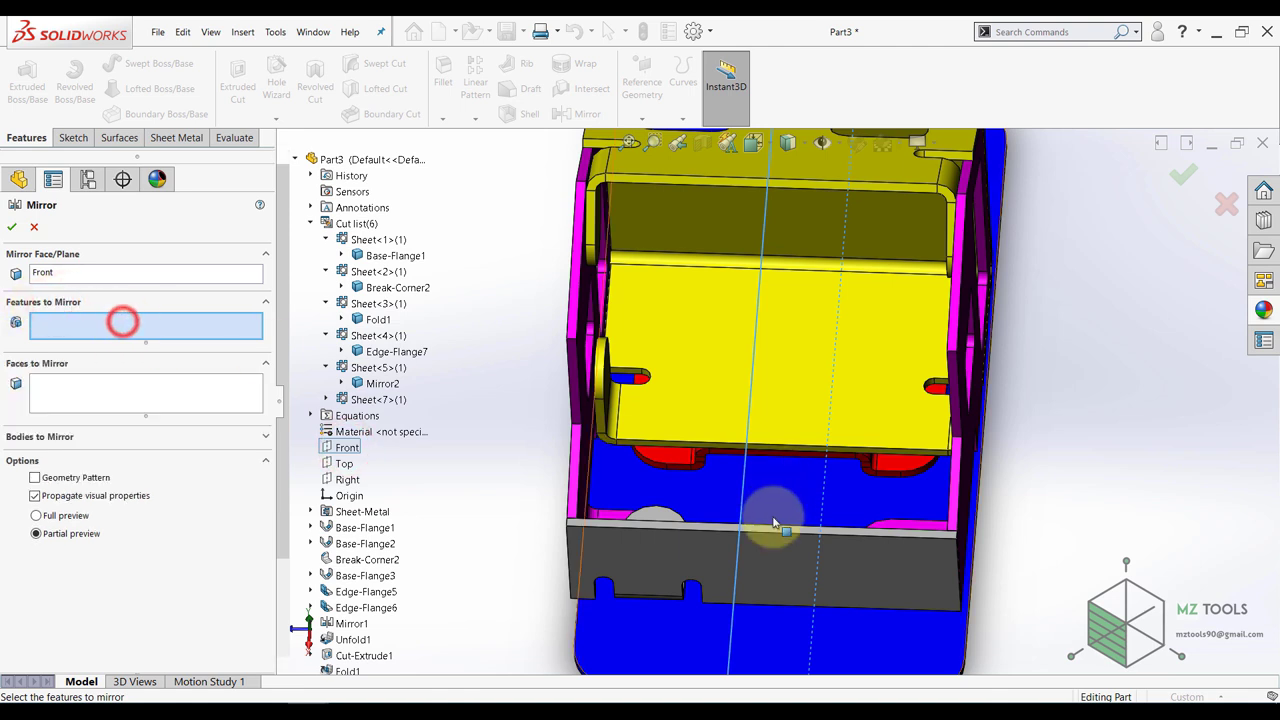
middle_drag(771, 521, 669, 535)
click(649, 557)
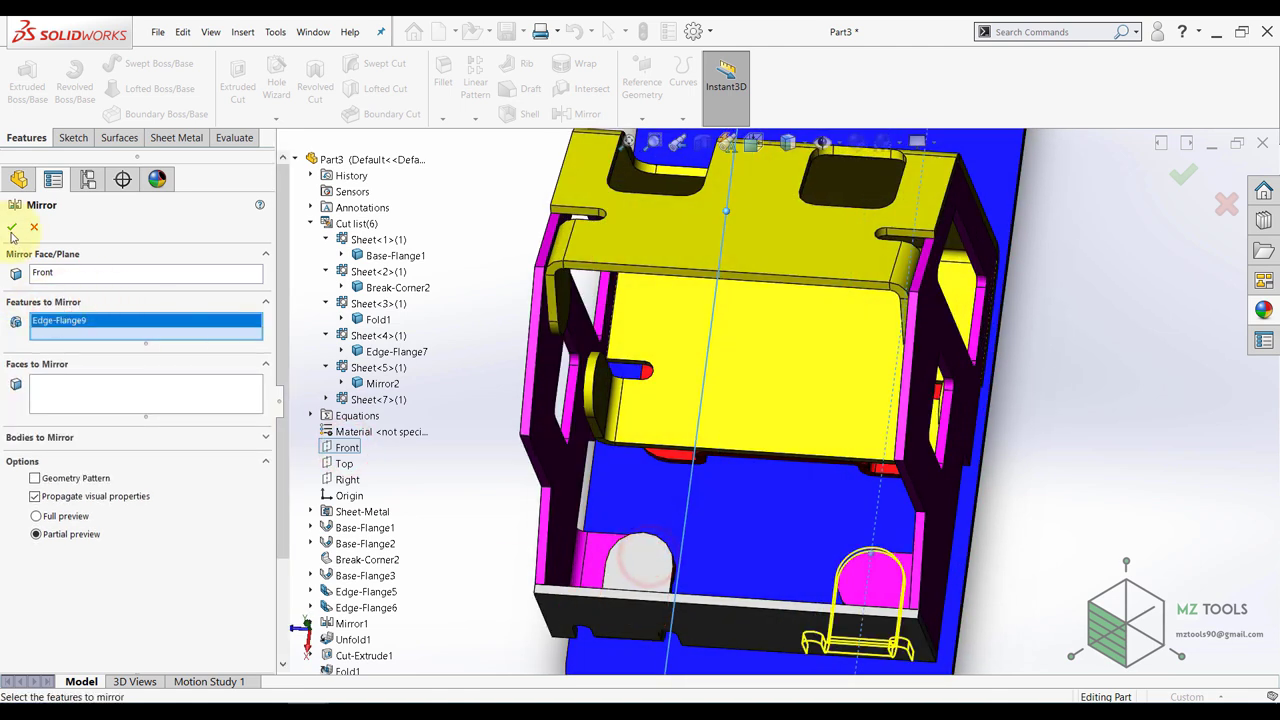
key(Return)
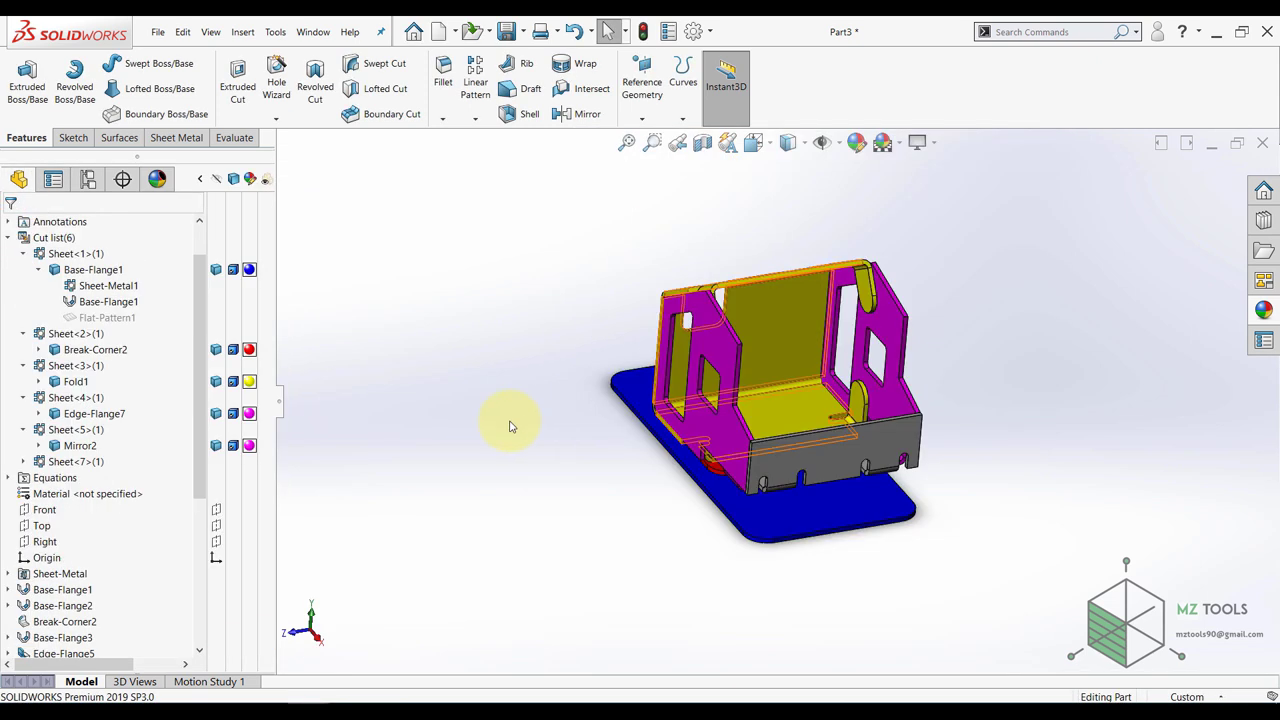
- Apply a black color appearance to the front plate body under Sheet<7> in the cut list
scroll(109, 424, down, 6)
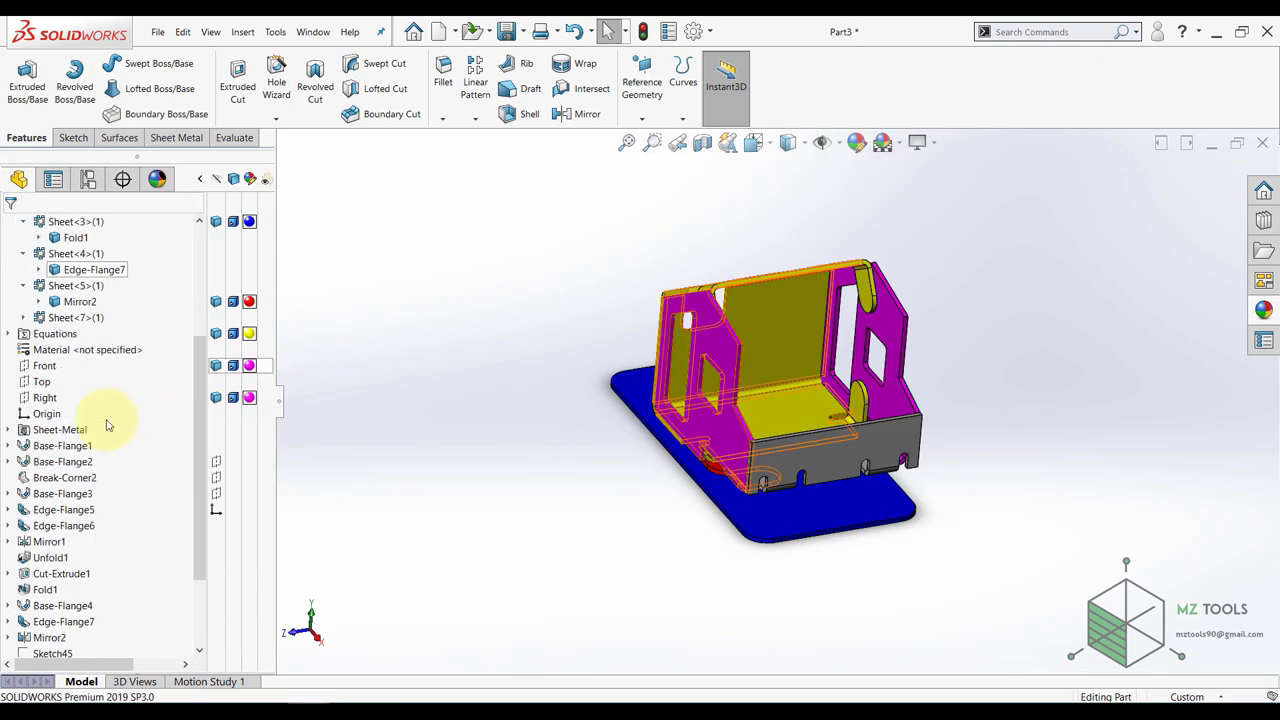
click(515, 533)
scroll(660, 498, down, 2)
scroll(120, 450, up, 4)
click(374, 454)
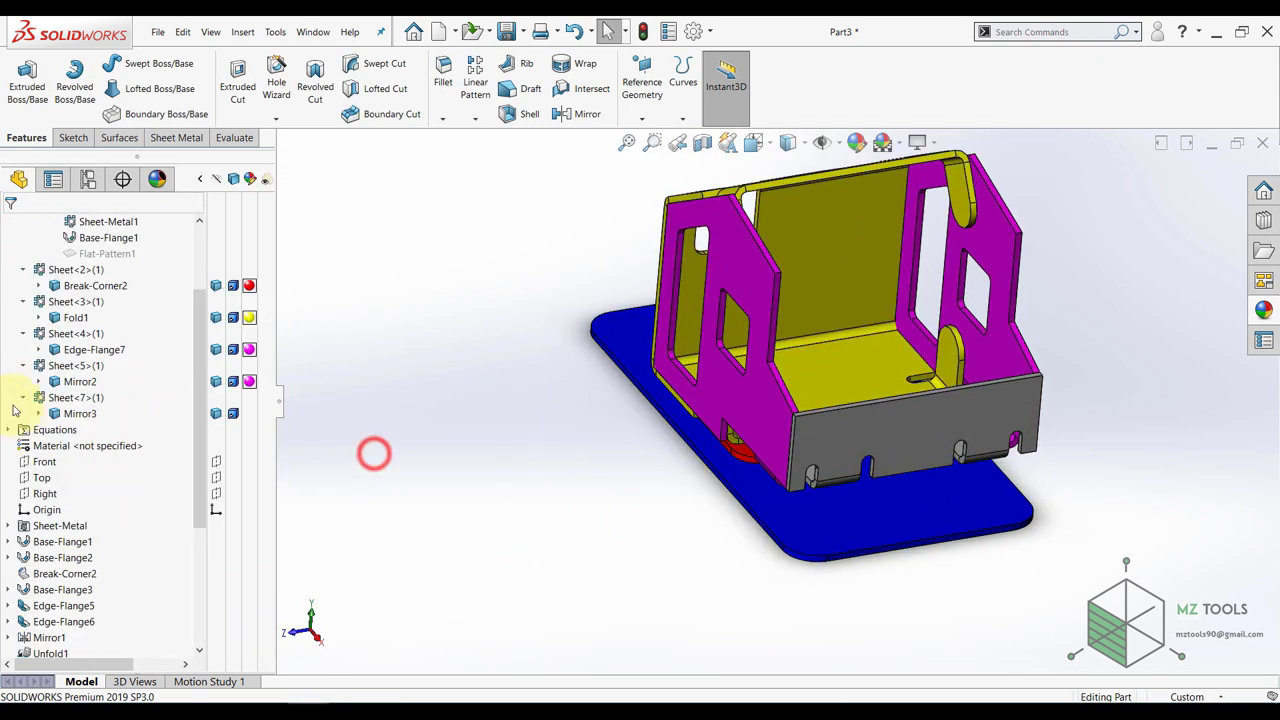
click(25, 399)
click(24, 398)
click(76, 413)
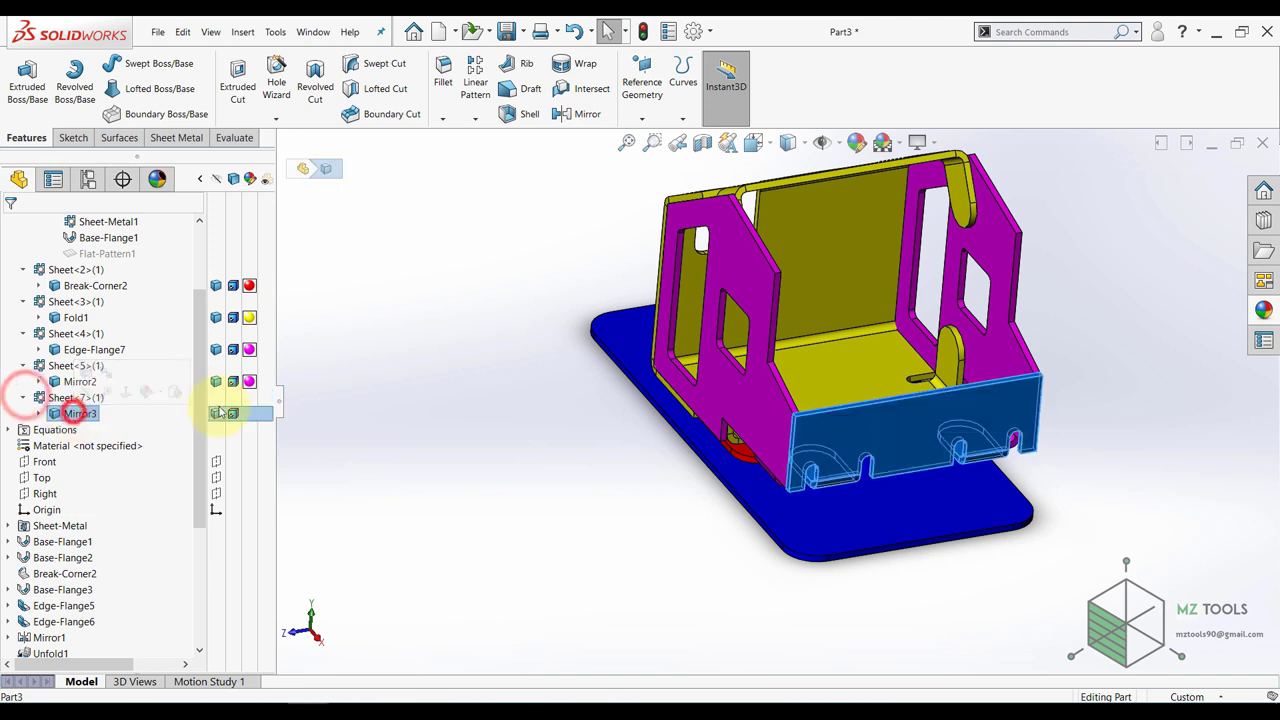
click(250, 418)
click(283, 426)
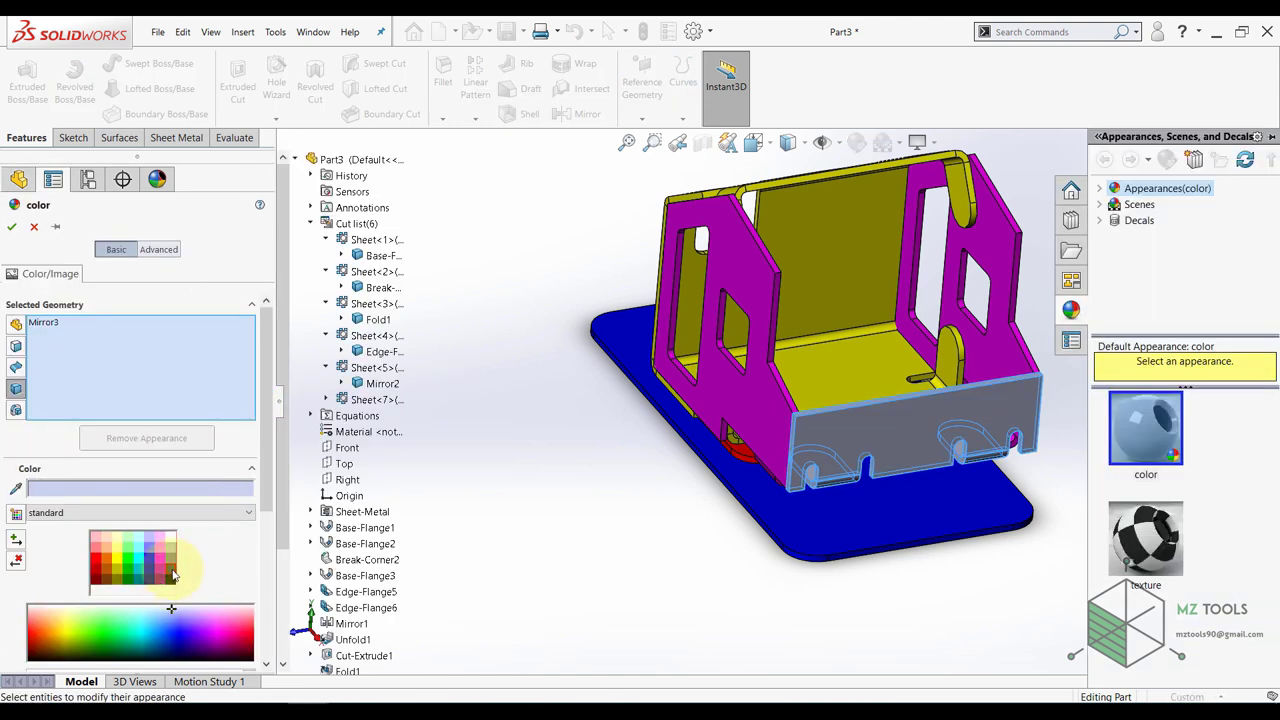
click(172, 575)
click(14, 228)
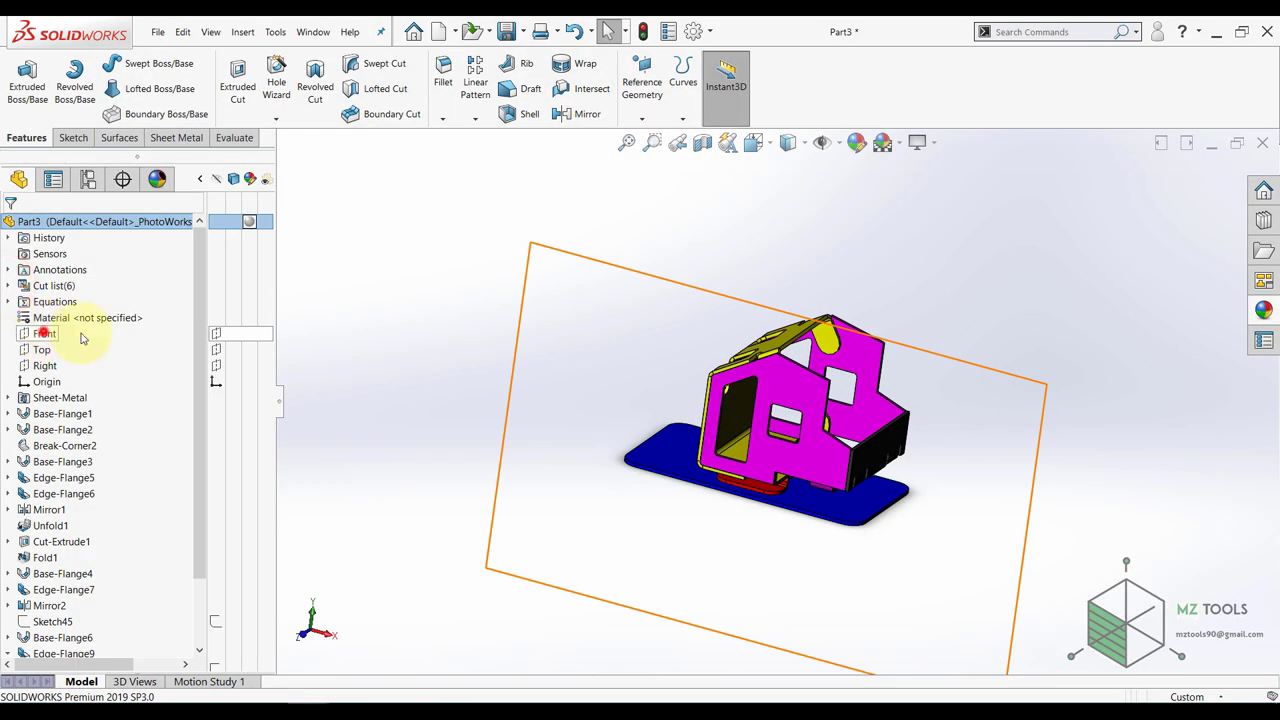
- Create a reference plane offset 10 mm from the Front plane
click(43, 333)
middle_drag(505, 362, 415, 373)
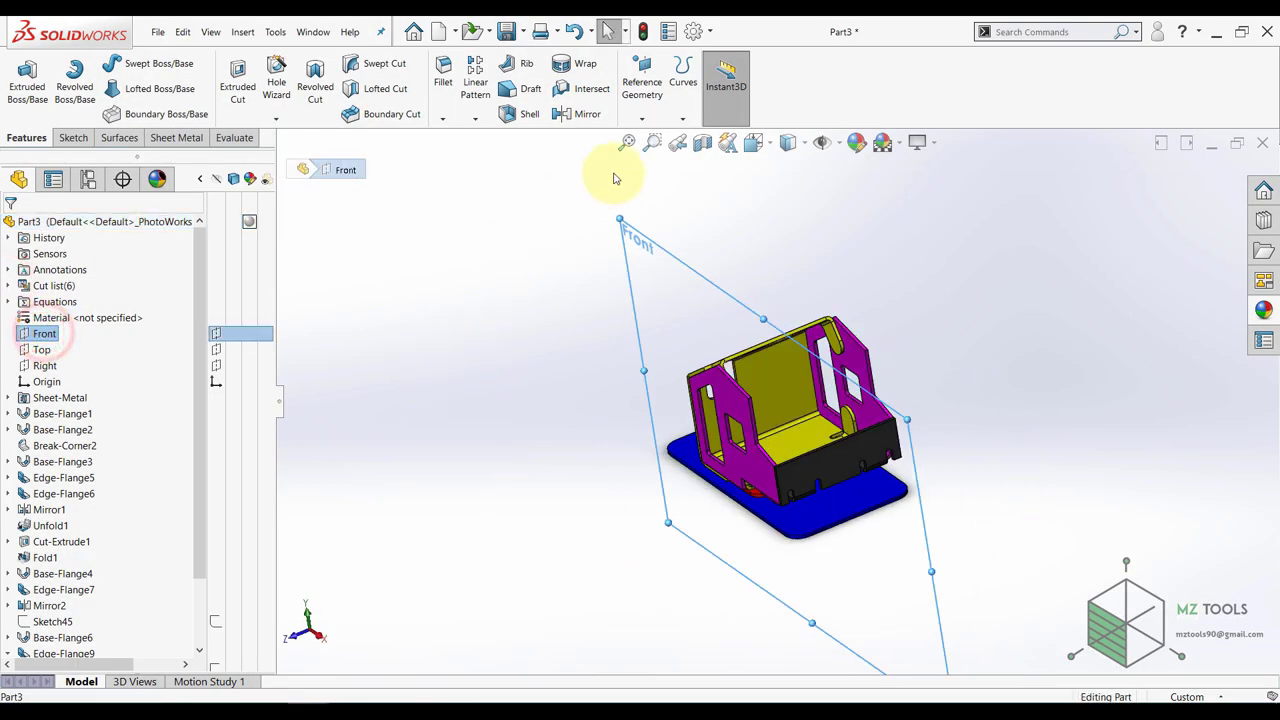
click(640, 122)
click(651, 141)
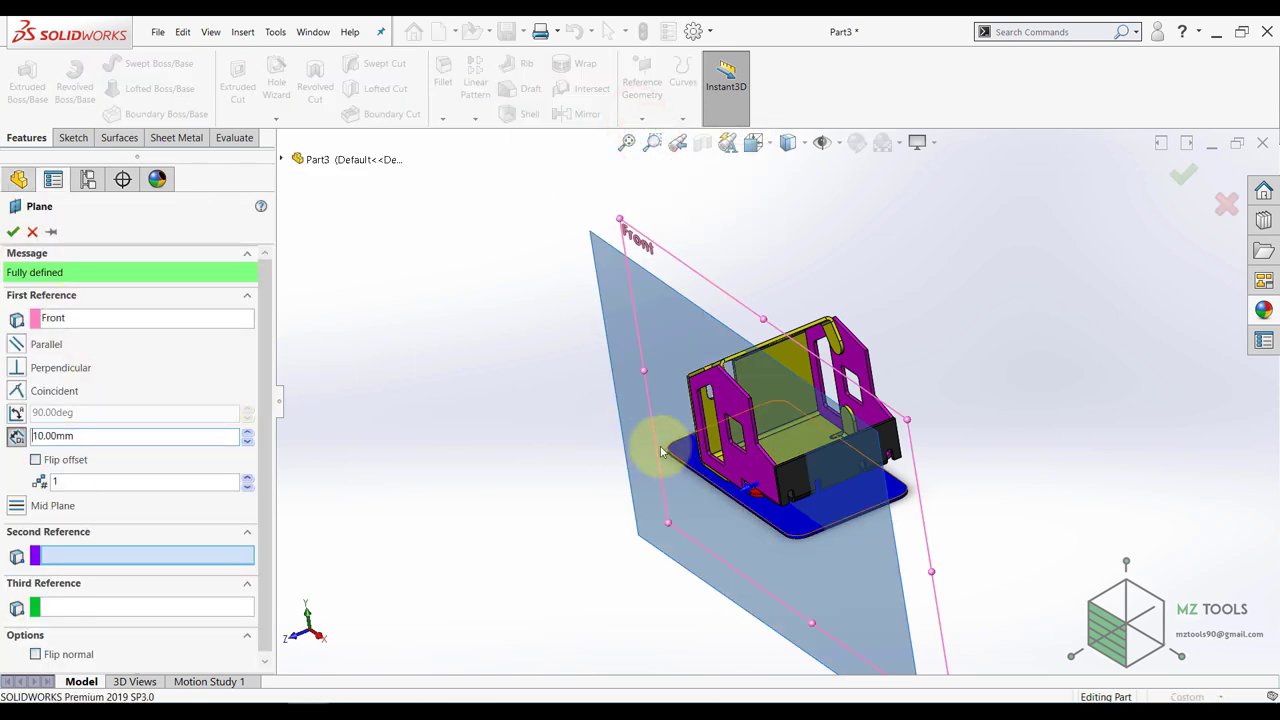
middle_drag(646, 421, 625, 460)
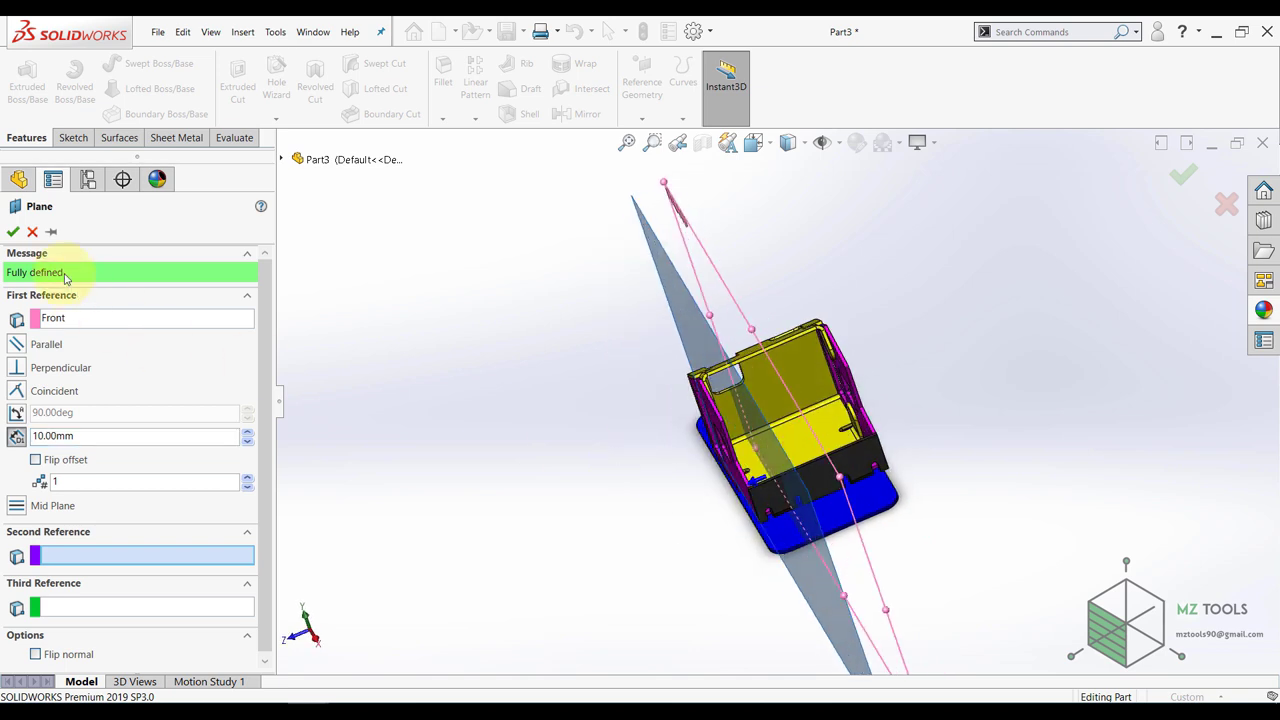
click(14, 236)
click(459, 405)
- On the new offset plane, sketch a horizontal line about 83 mm long below the blue base plate
scroll(65, 595, down, 1)
click(40, 623)
click(49, 603)
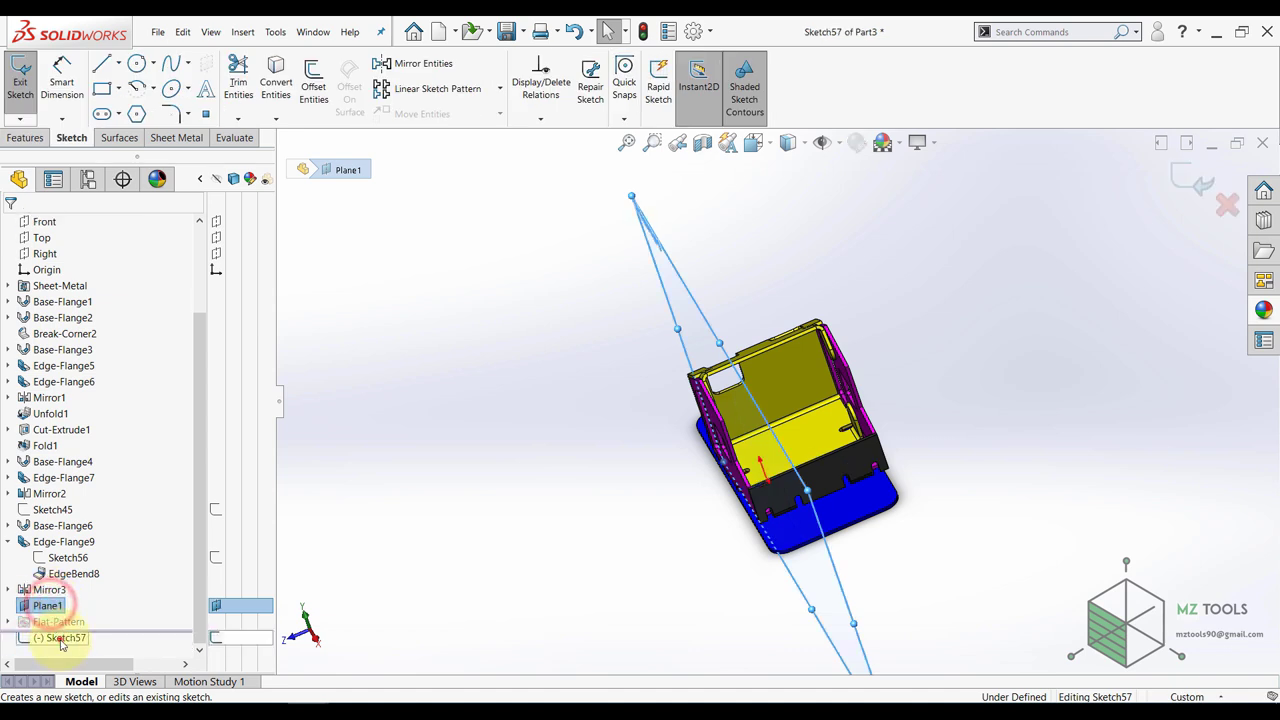
click(60, 640)
click(91, 624)
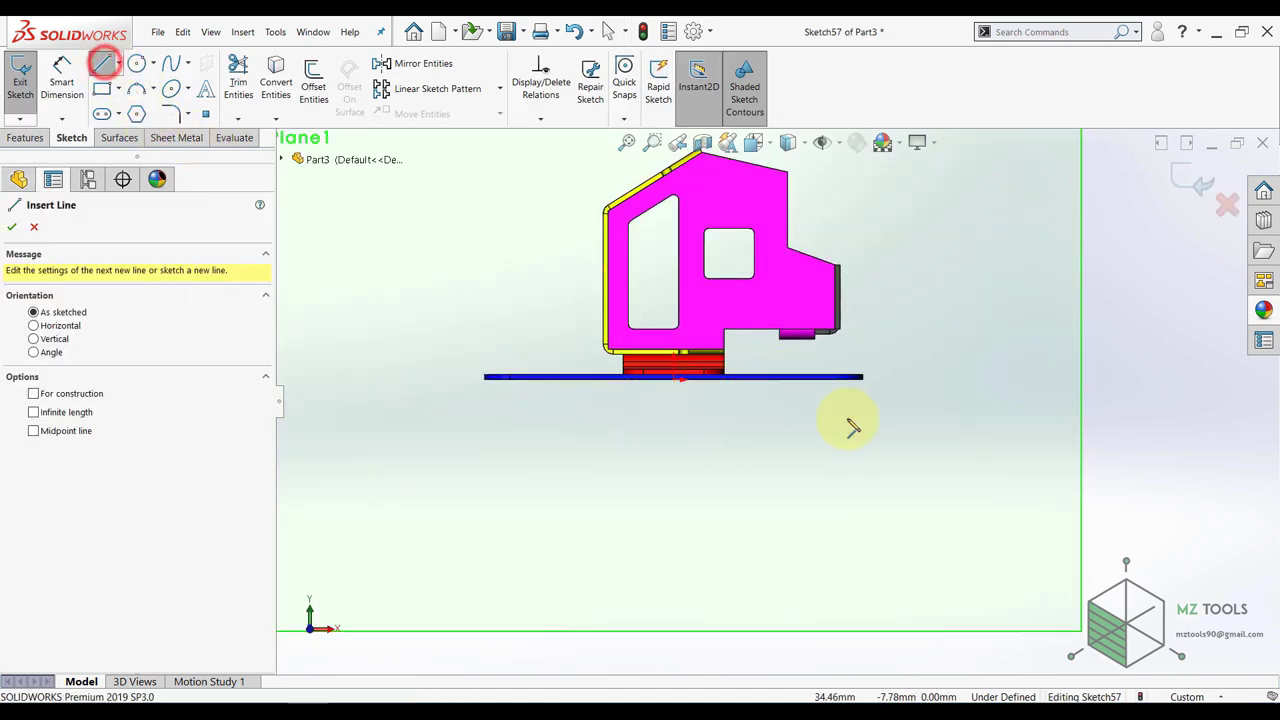
click(865, 416)
click(448, 416)
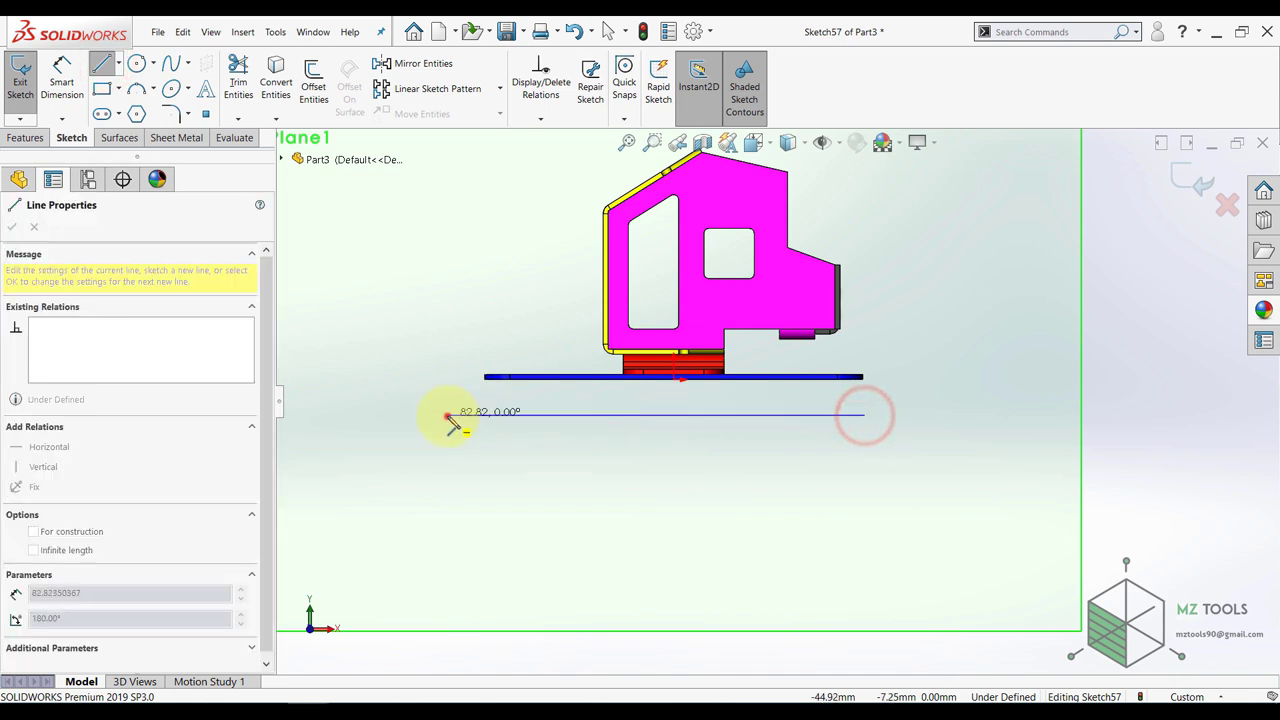
key(Escape)
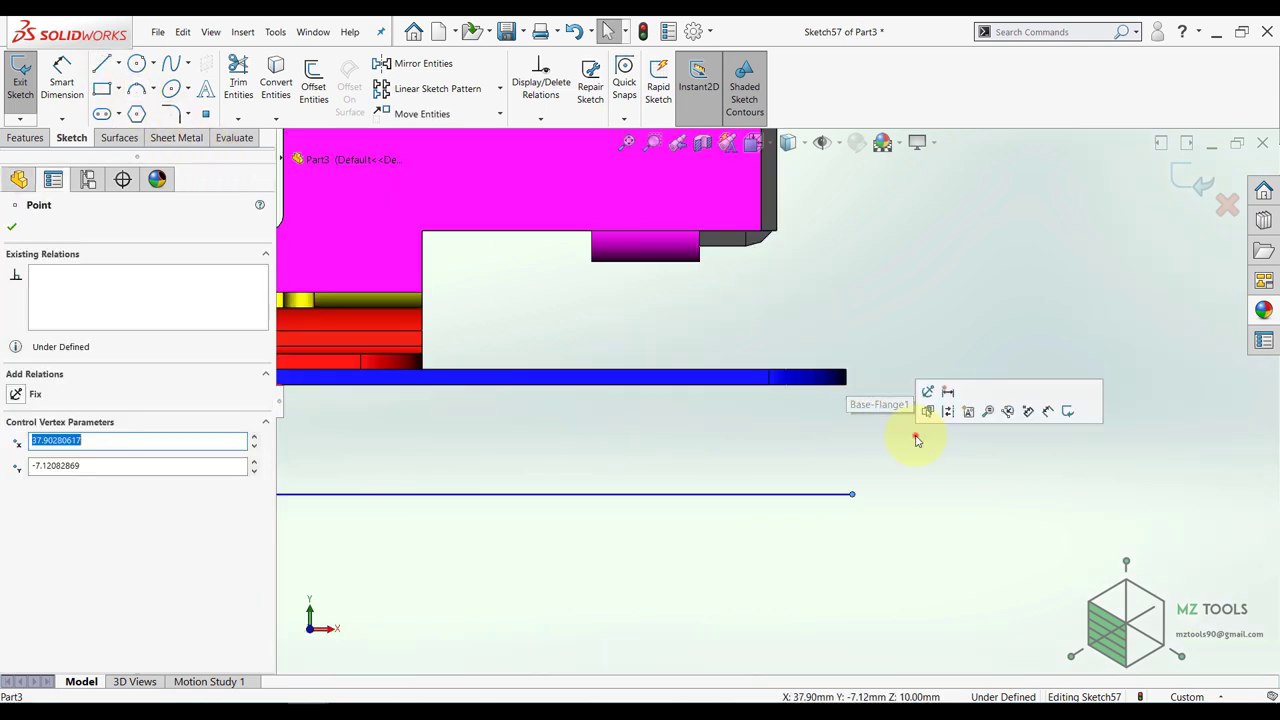
- Make the line's endpoint on the cab's front side coincident with the blue base plate's end edge
click(916, 436)
click(852, 495)
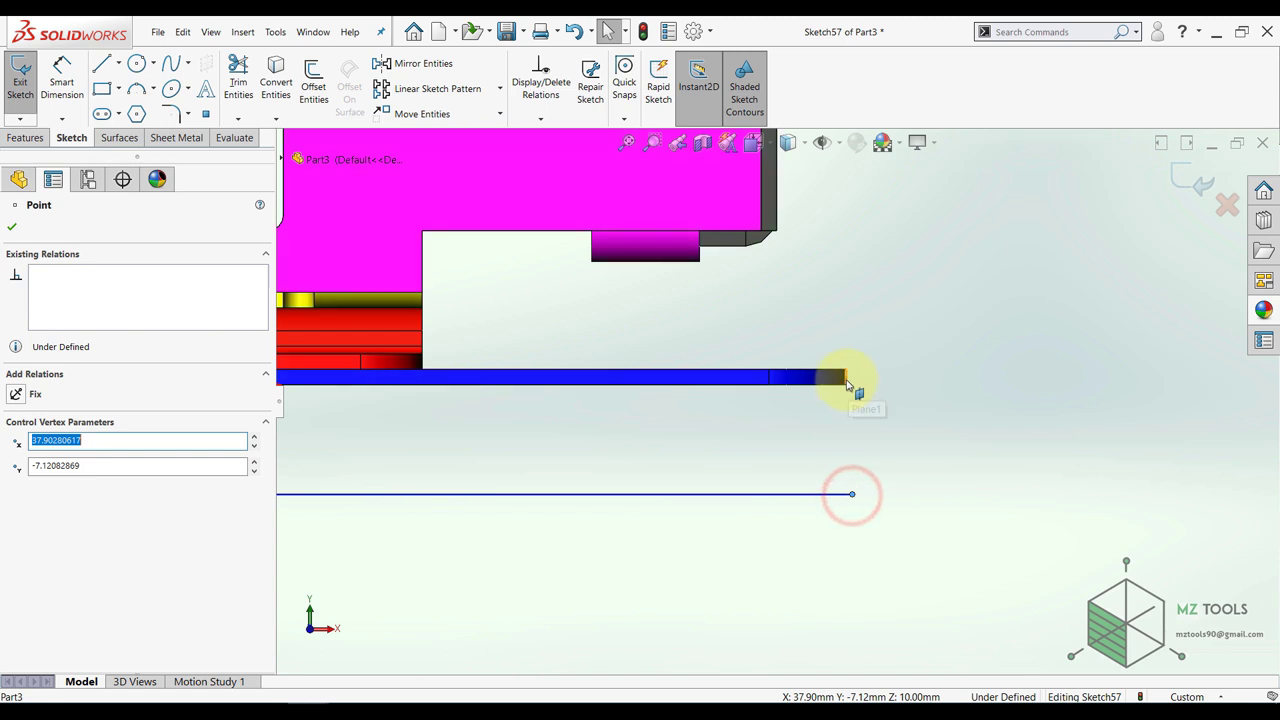
ctrl+click(846, 380)
click(901, 322)
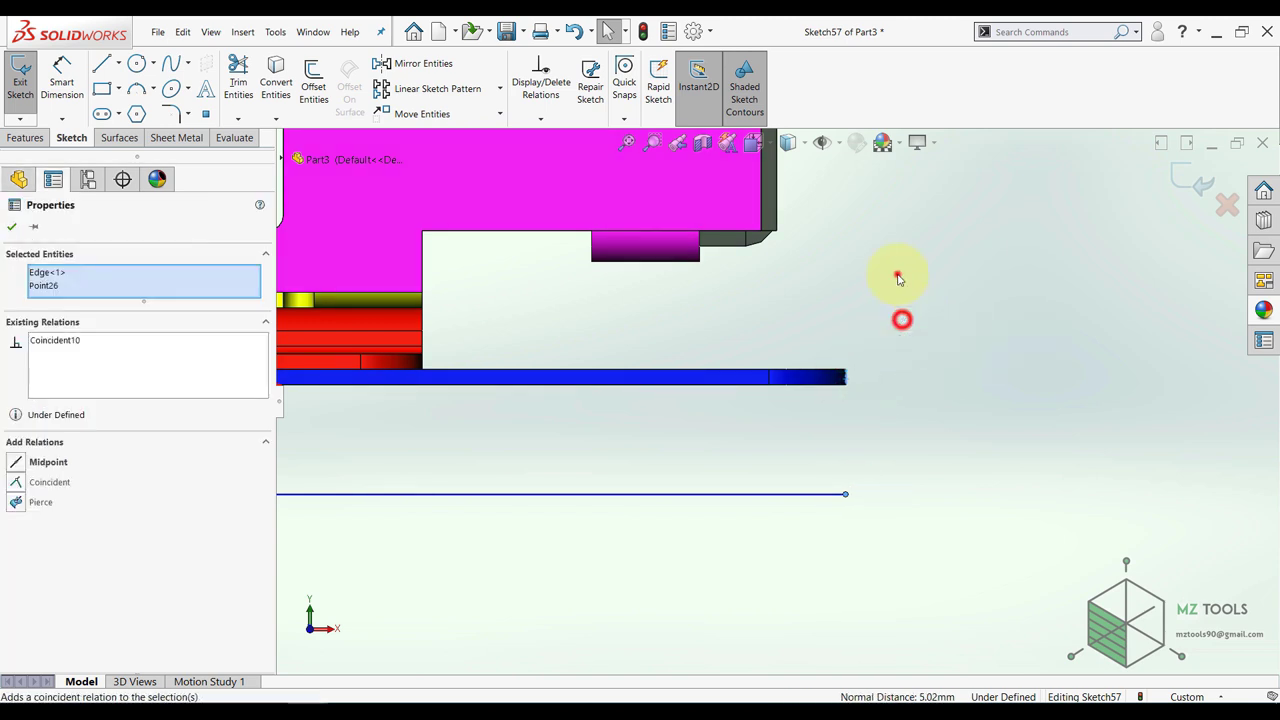
click(898, 277)
- Dimension the horizontal sketch line 6 mm below the underside of the blue base plate
click(798, 455)
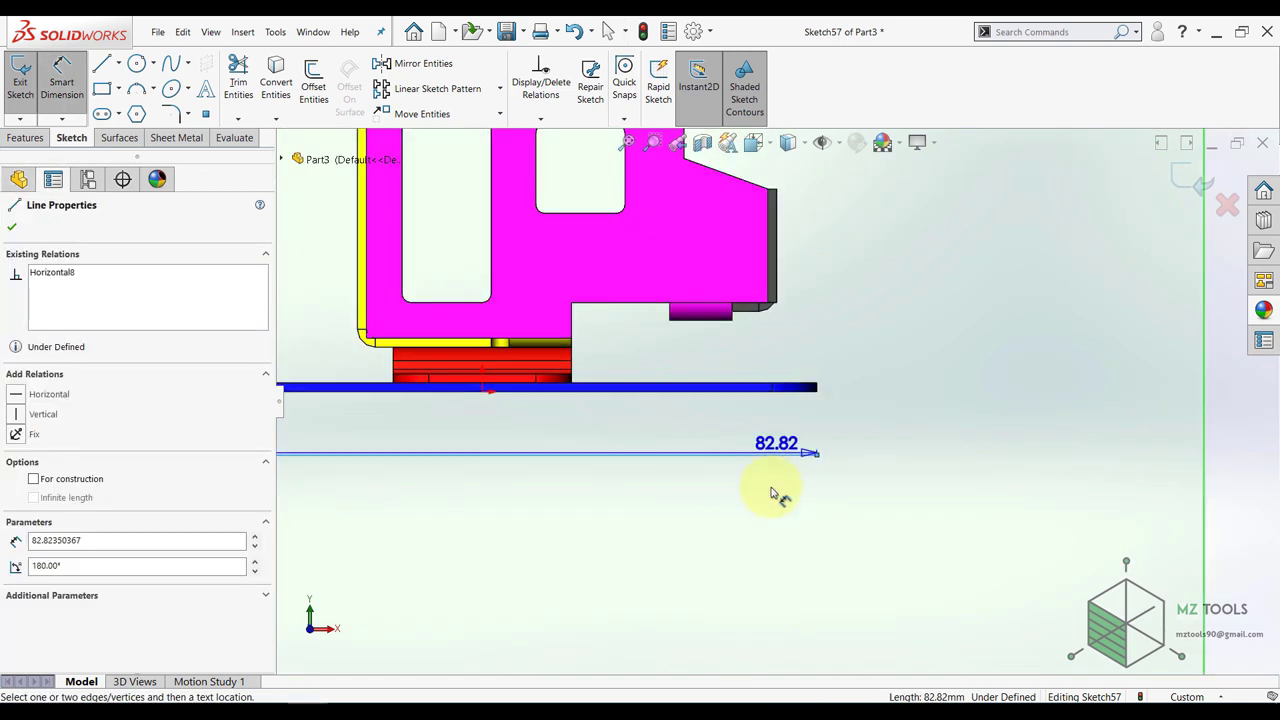
key(Escape)
click(66, 92)
click(798, 455)
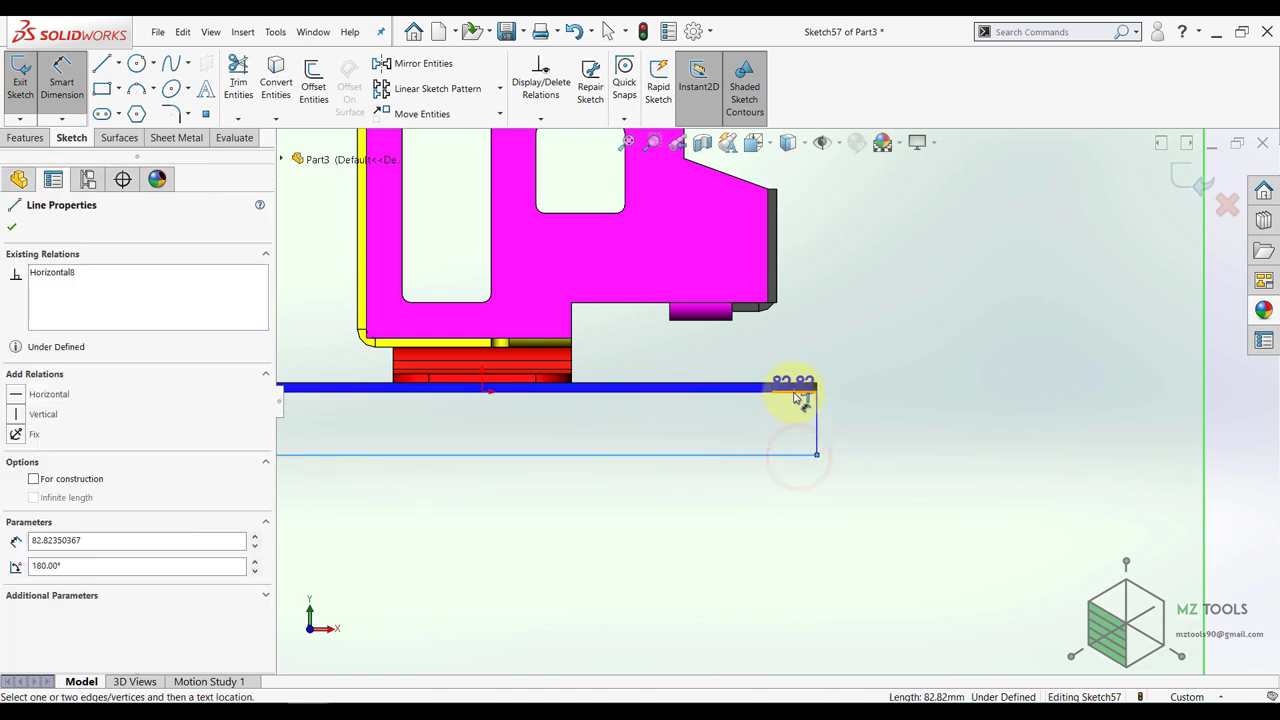
click(798, 390)
click(877, 423)
text(6)
key(Return)
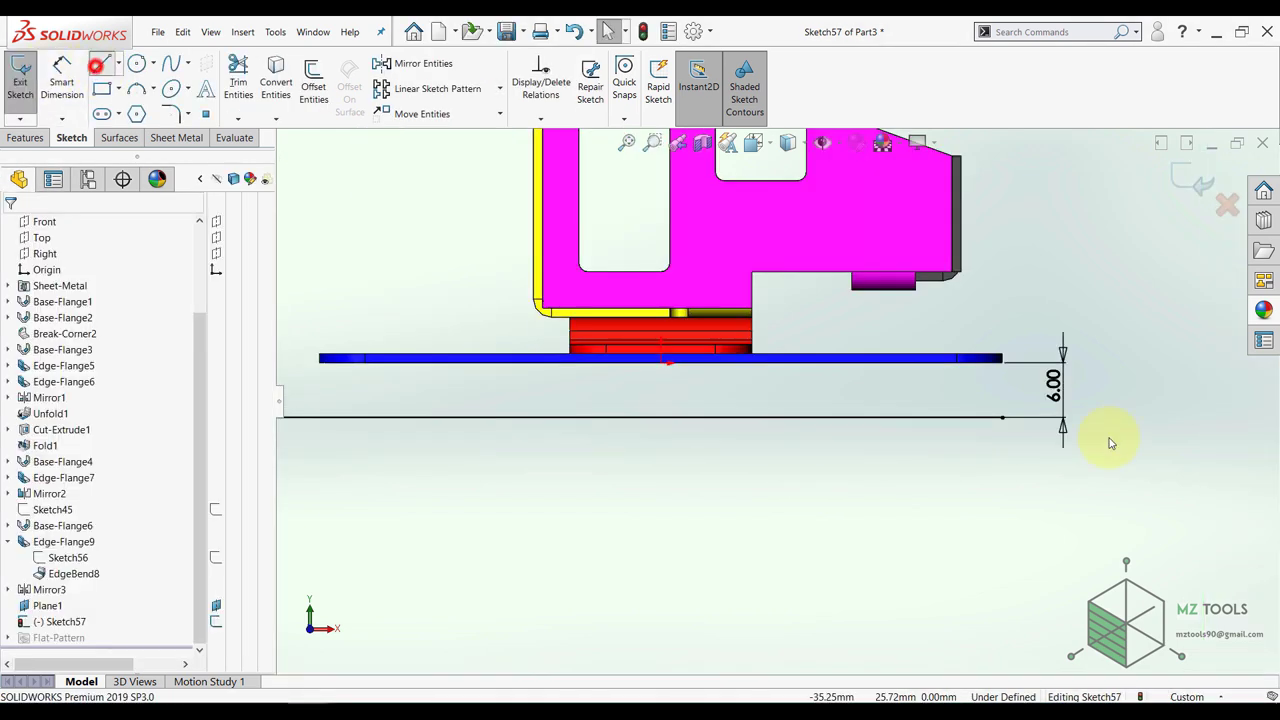
- From the line's front end, sketch a vertical line about 6 mm down, an inward slanted line about 6 mm and a horizontal line about 10 mm
key(l)
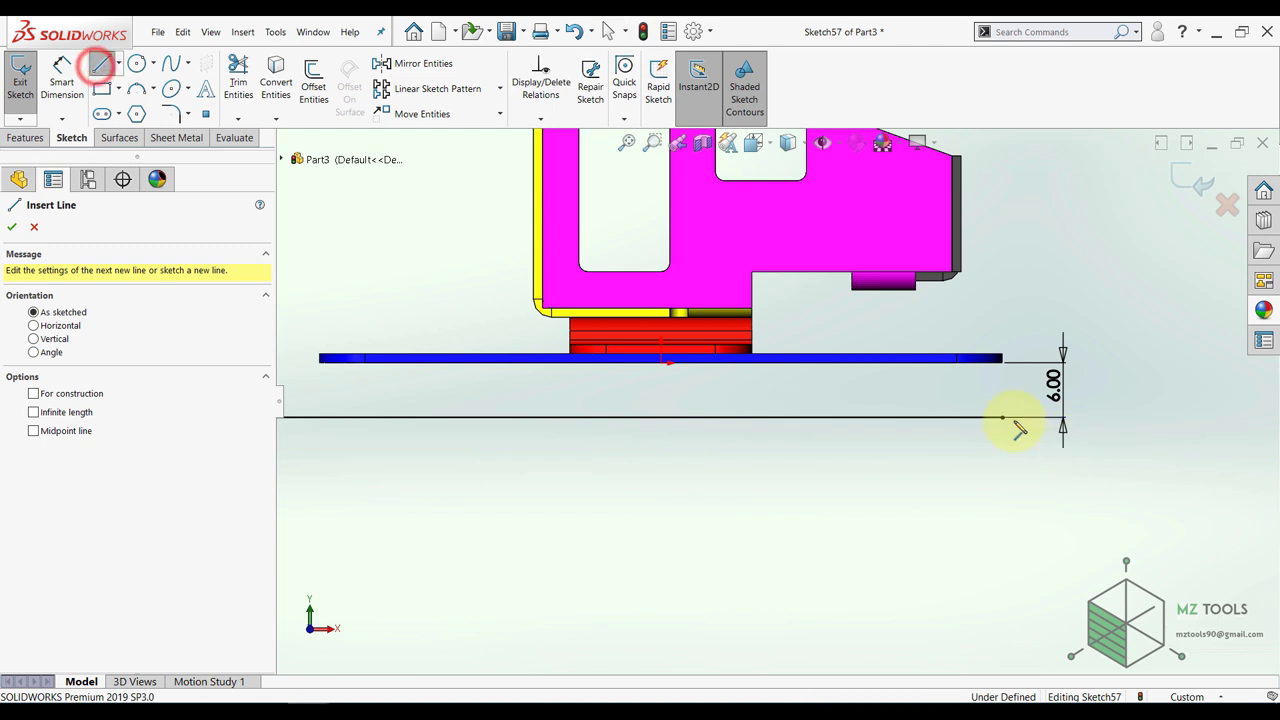
click(1002, 417)
click(1002, 470)
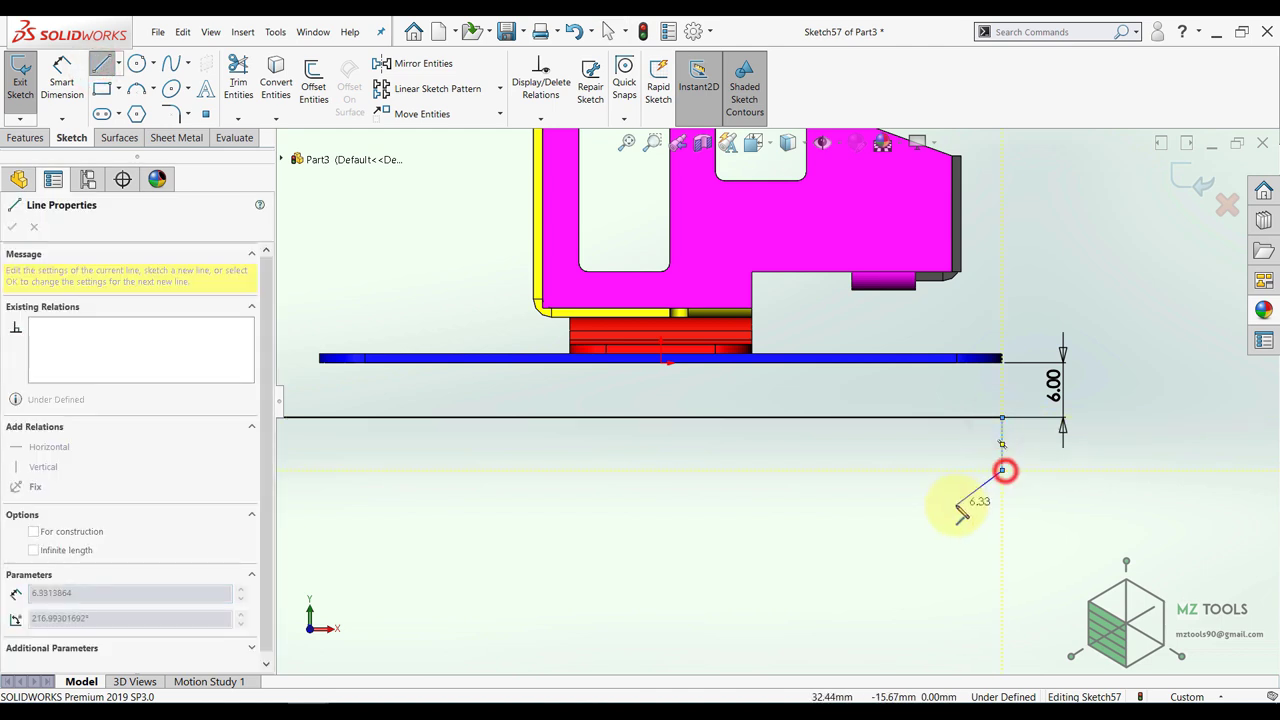
click(956, 505)
click(862, 507)
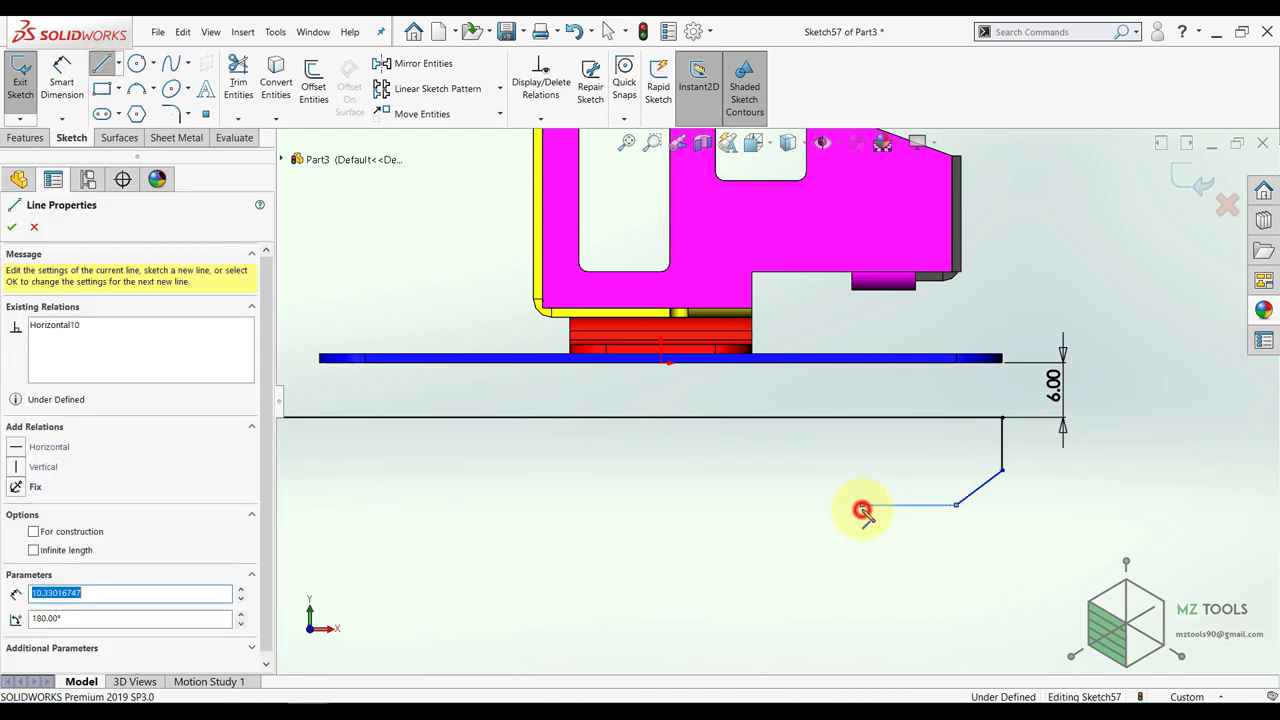
key(Escape)
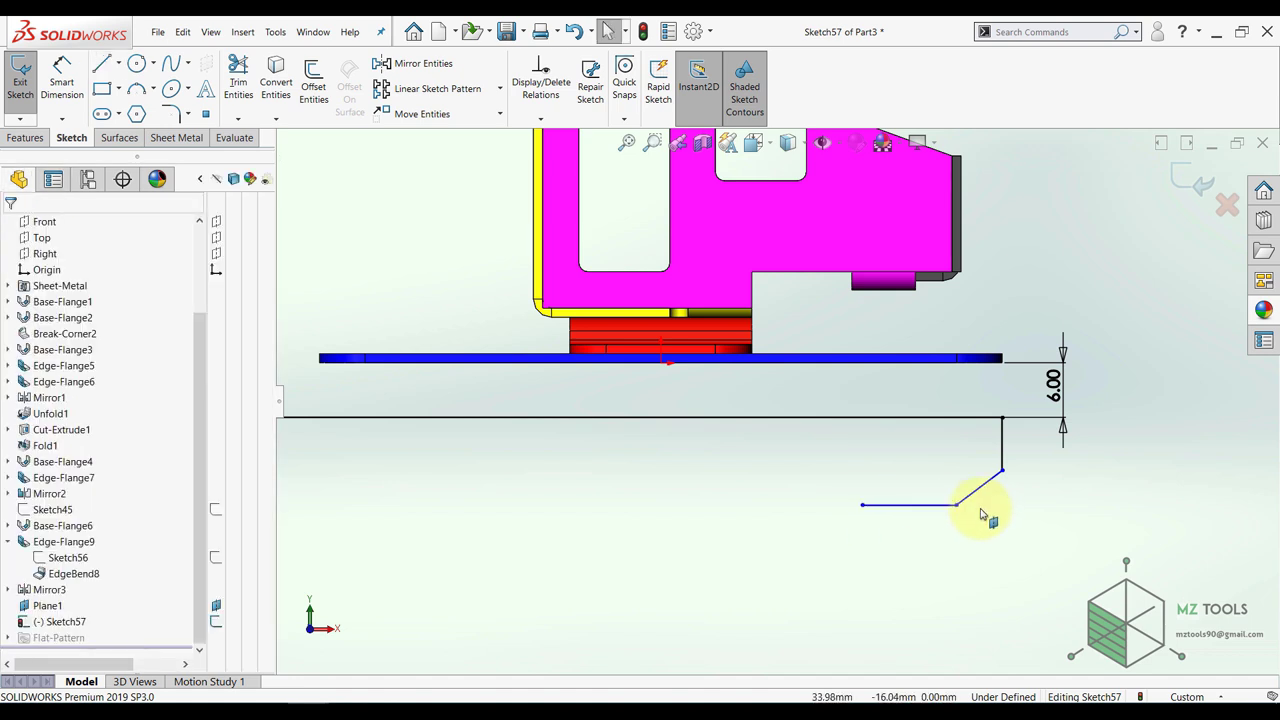
- Set the length of the short vertical line at the profile's front end to 4.5 mm
scroll(979, 480, up, 2)
scroll(974, 460, down, 2)
click(62, 80)
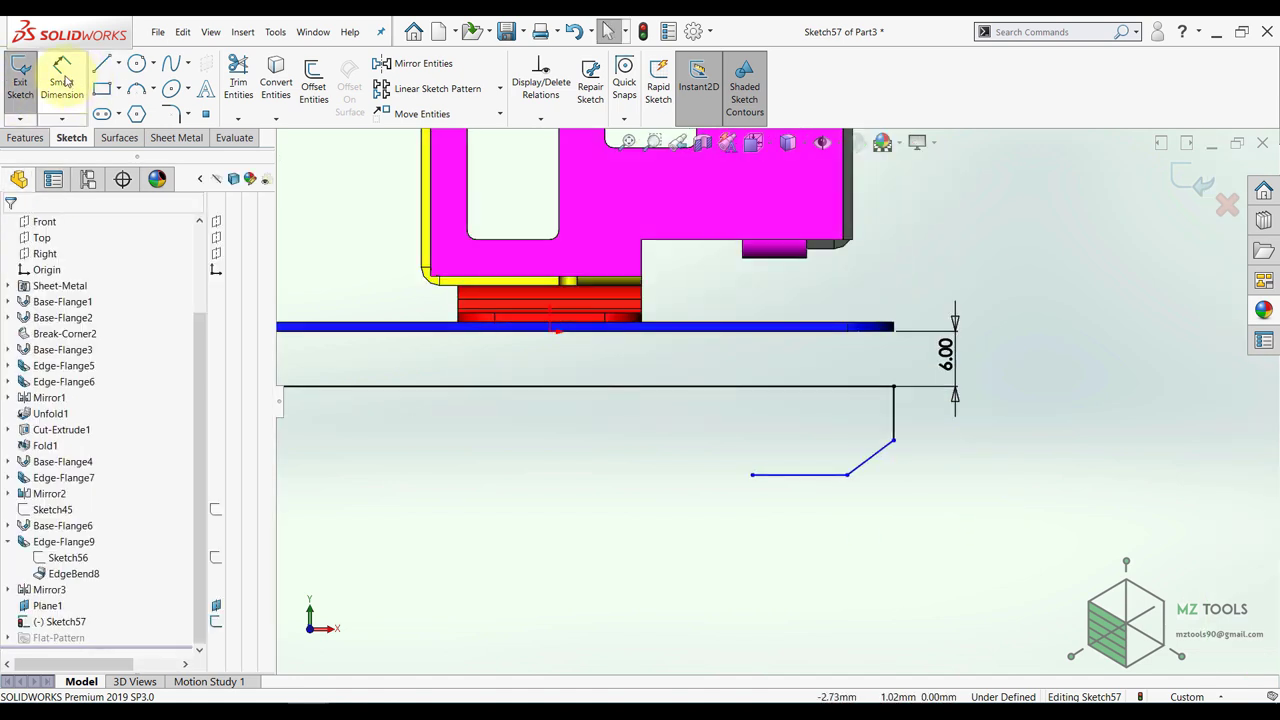
click(897, 412)
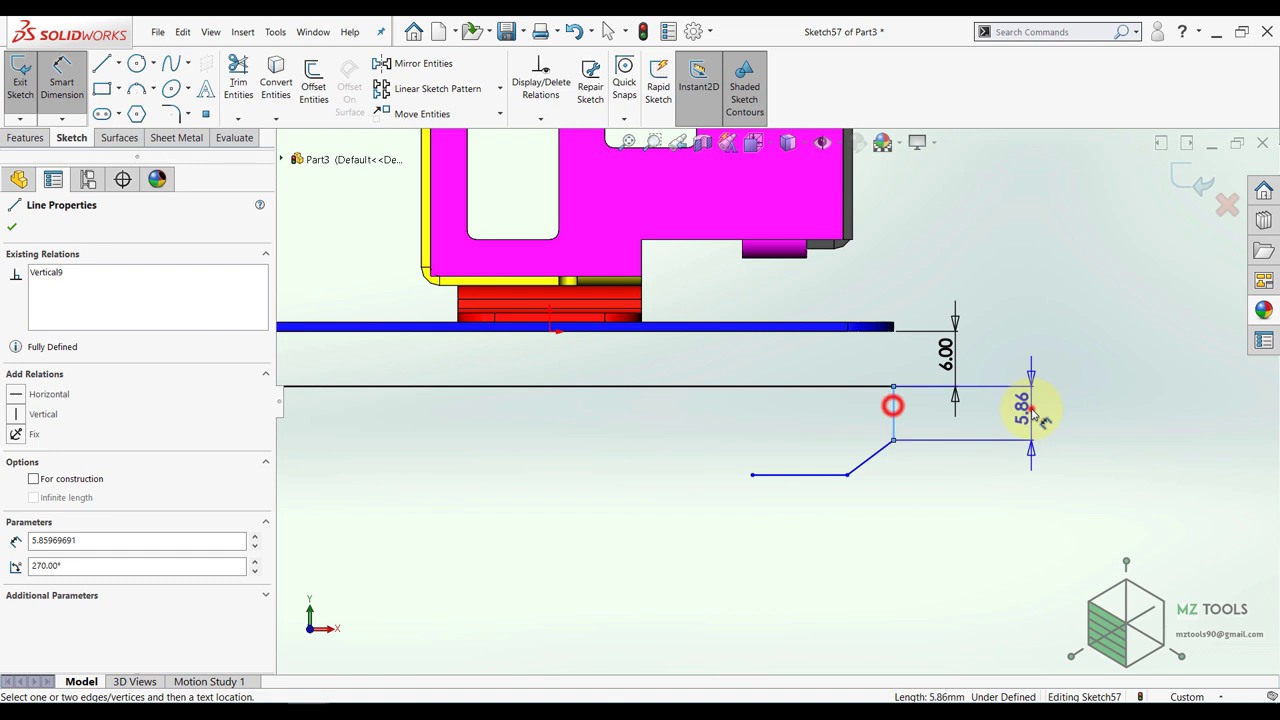
click(1030, 405)
text(4.5)
key(Return)
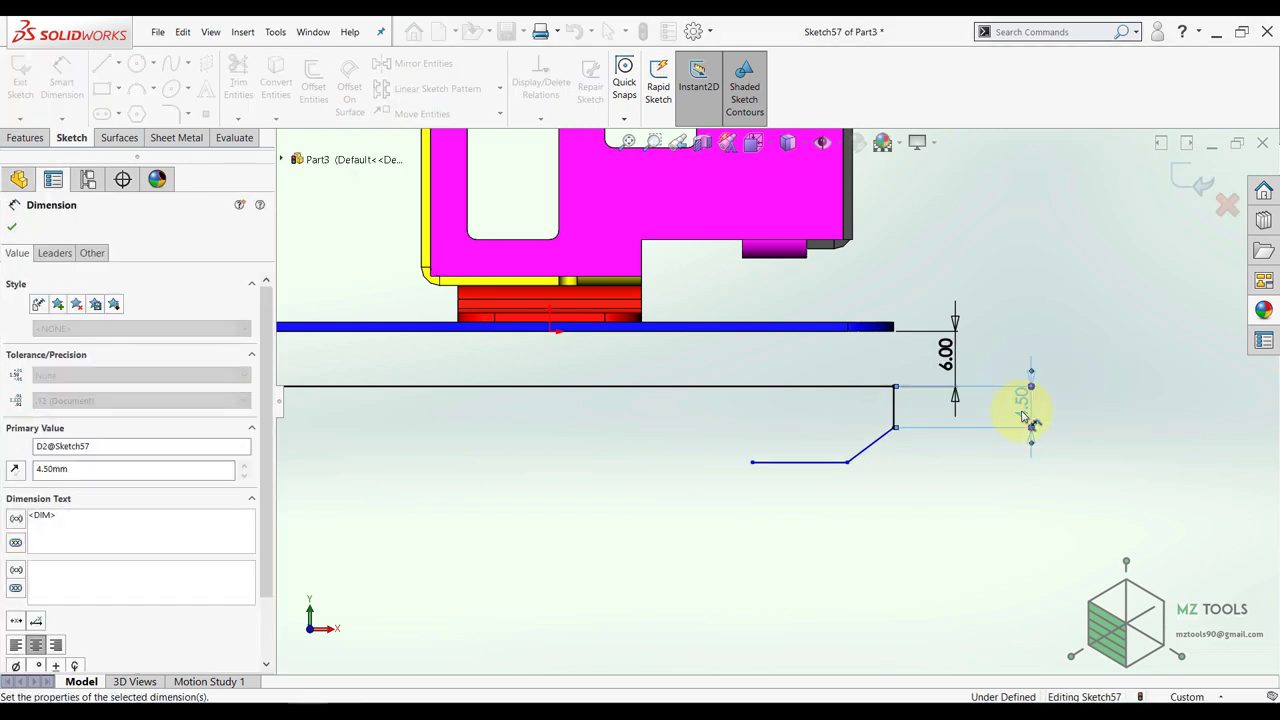
- Set the vertical distance between the long upper line and the short lower horizontal line to 7.5 mm
click(823, 386)
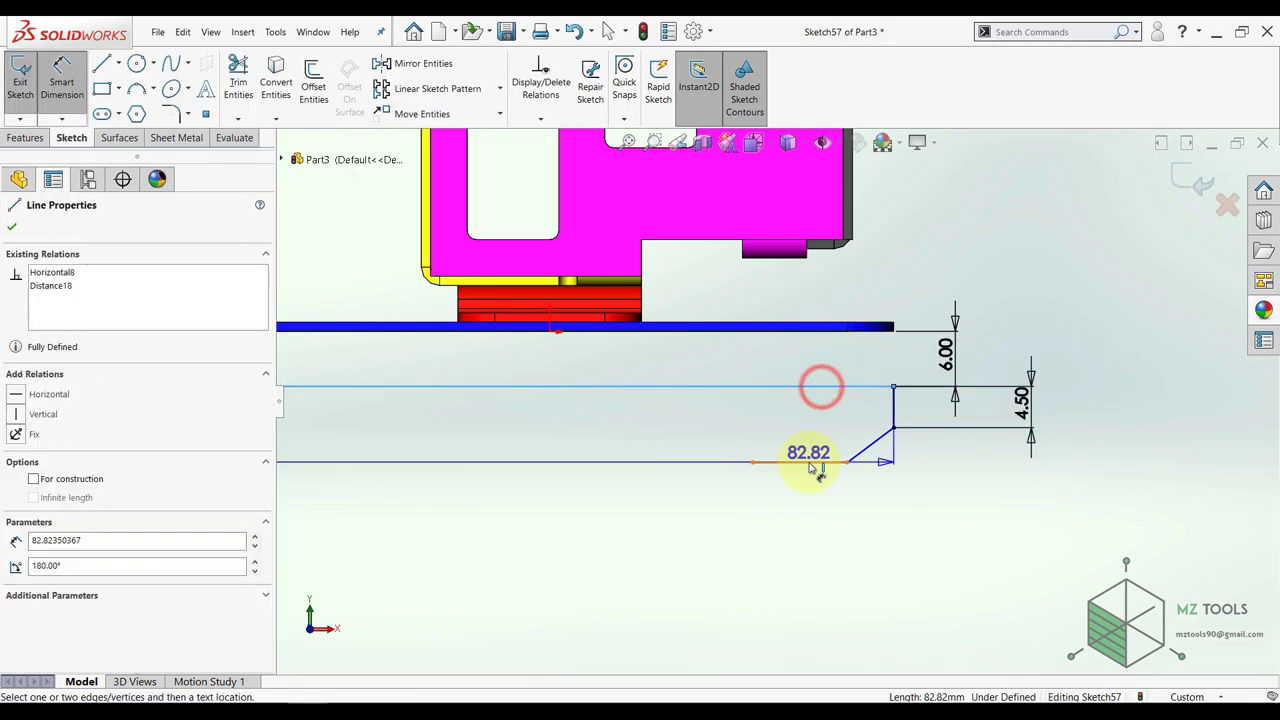
click(809, 462)
click(1088, 478)
text(7.)
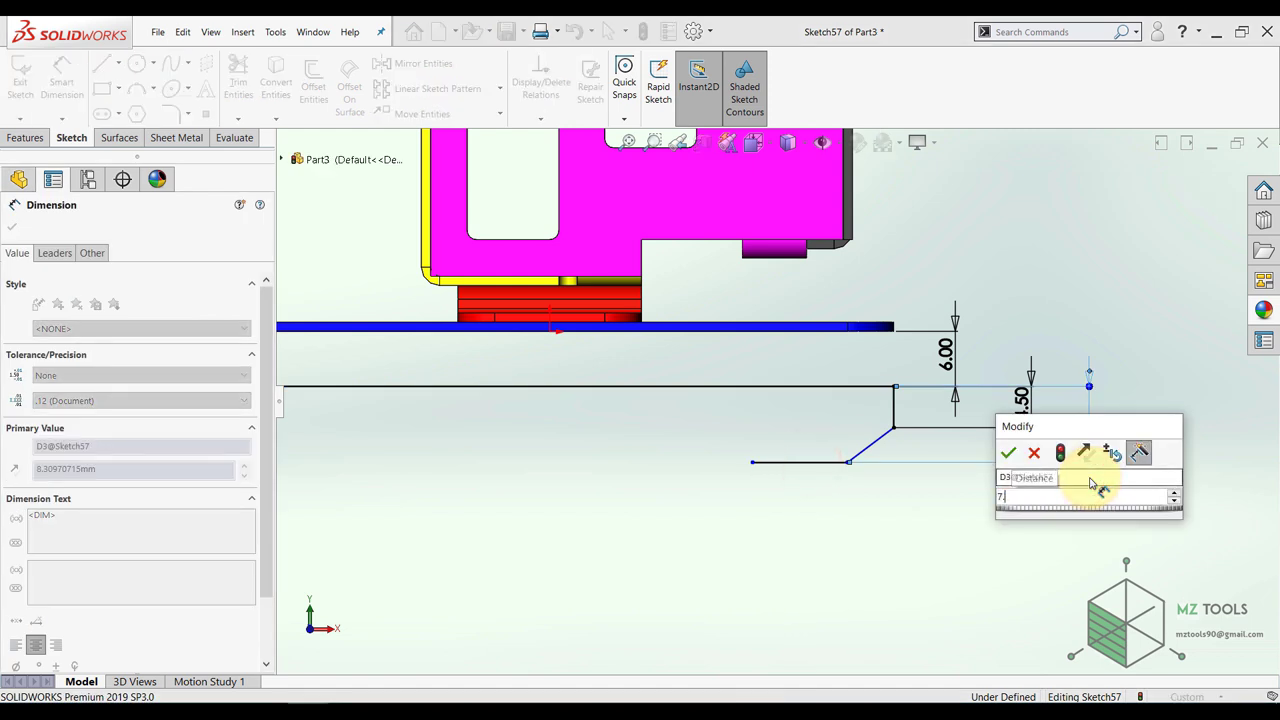
text(5)
key(Return)
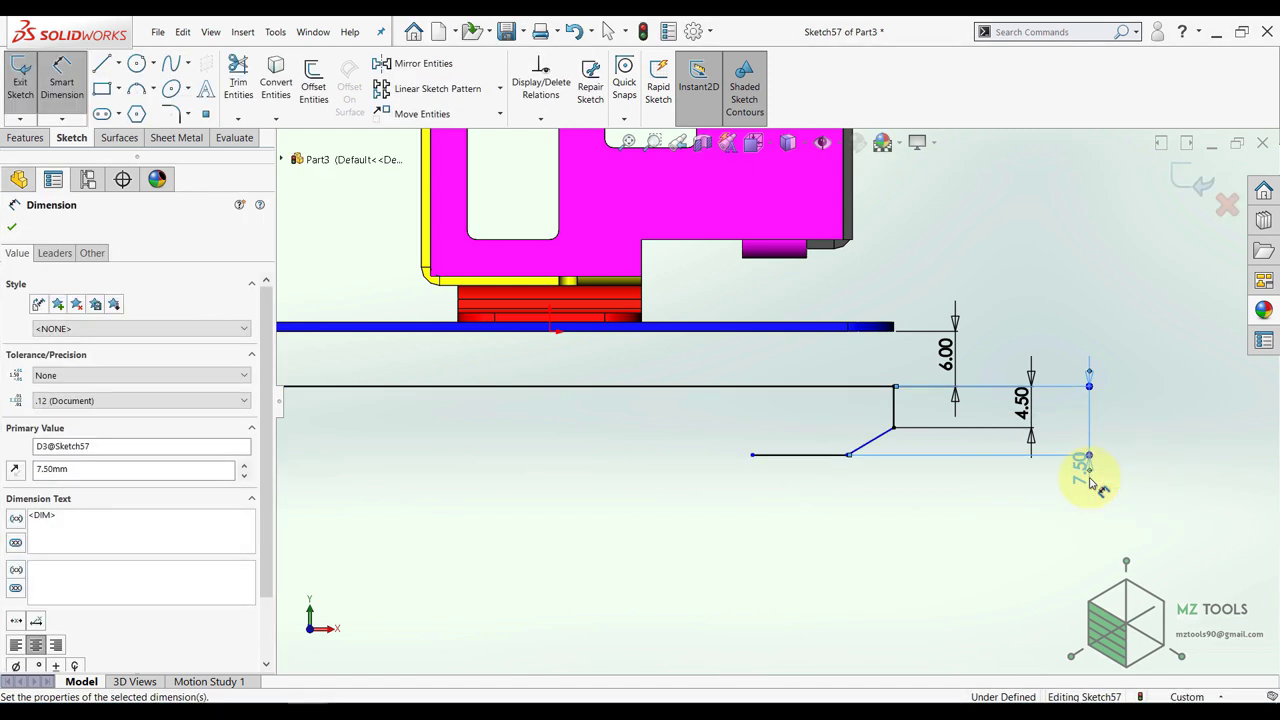
- Set the angle between the slanted line and the short vertical line to 110°
click(867, 442)
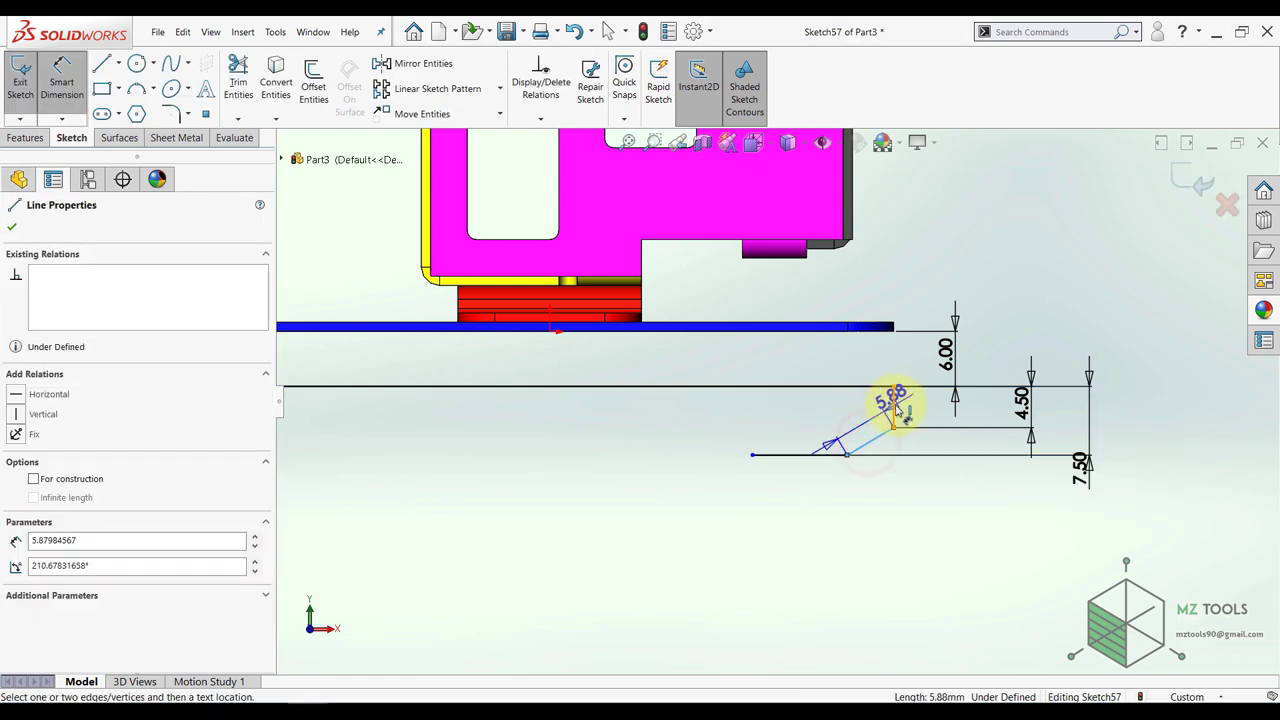
click(893, 418)
click(838, 364)
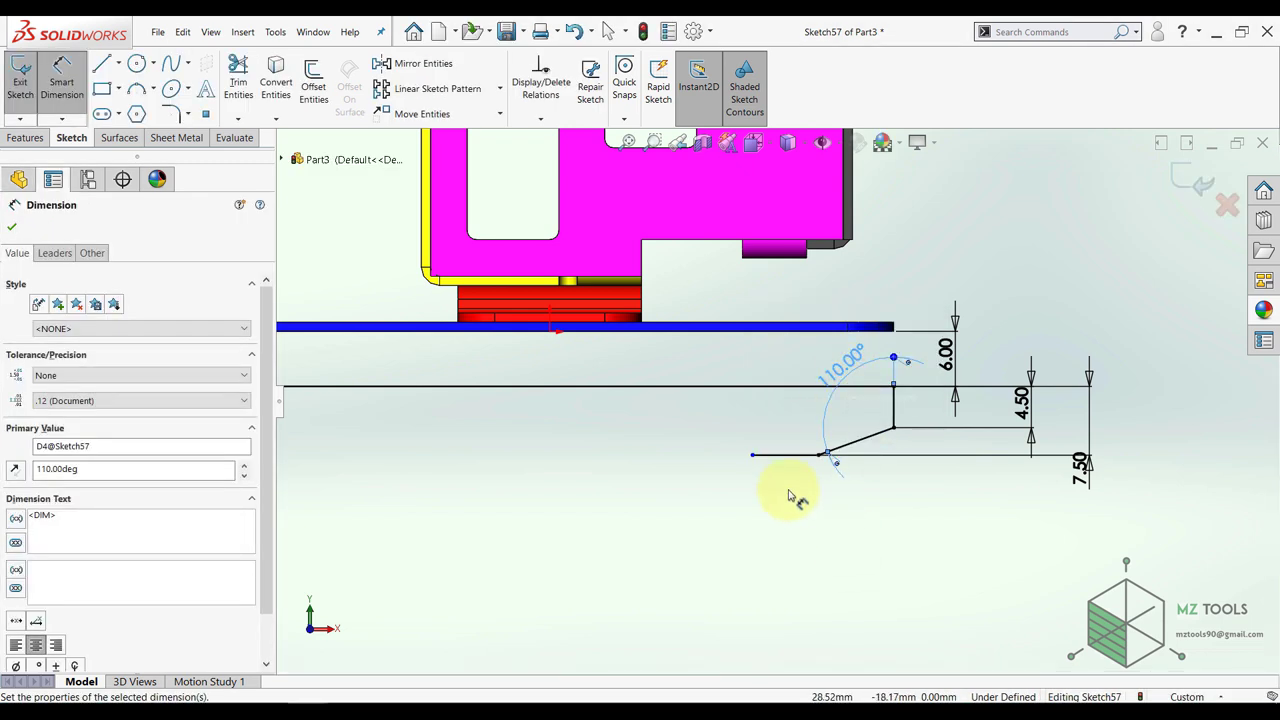
- Set the length of the short lower horizontal line to 5 mm
click(780, 460)
click(931, 539)
text(5)
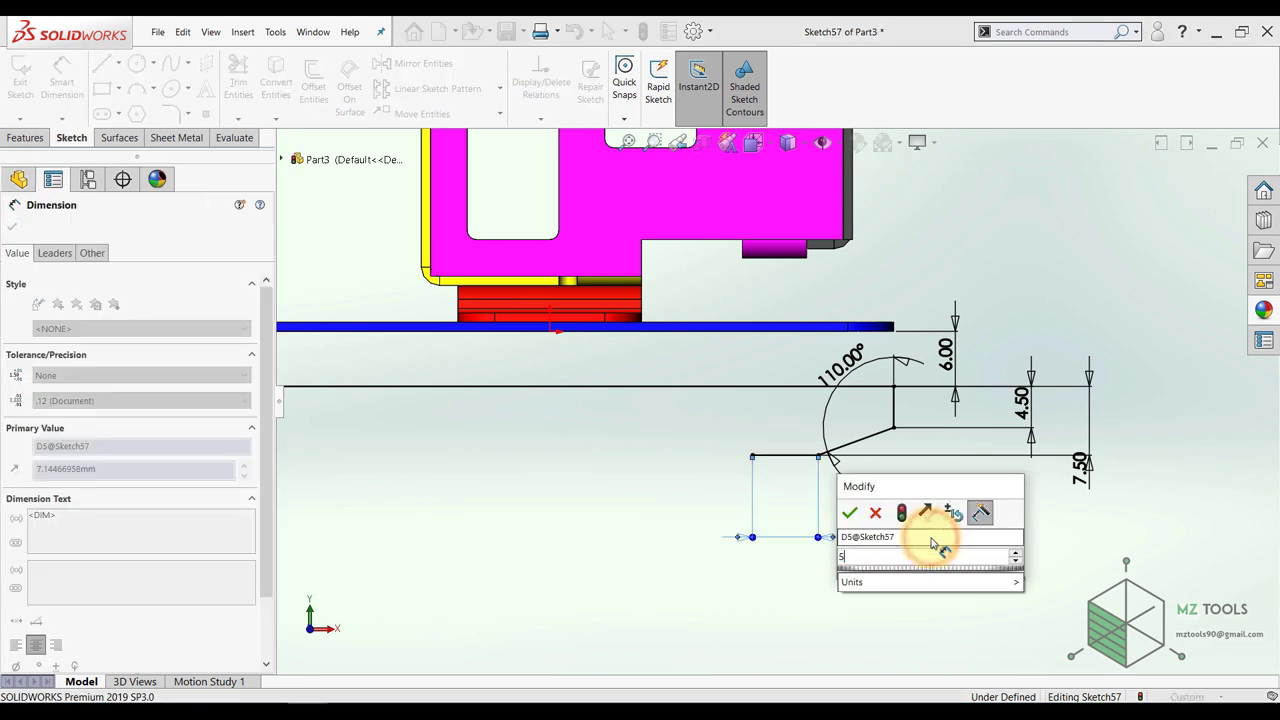
key(Return)
click(692, 495)
- Draw a three-point arc curving down and inward from the free end of the 5 mm horizontal line
scroll(741, 502, up, 3)
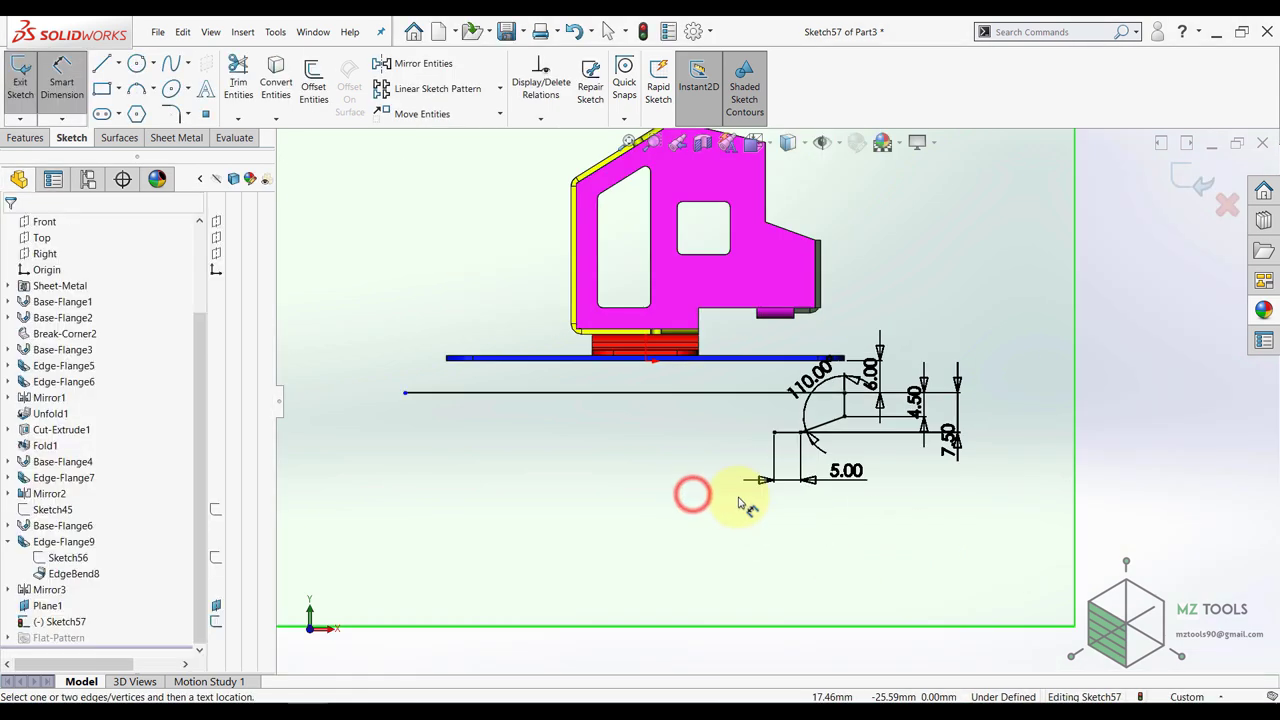
scroll(480, 350, down, 1)
key(Escape)
scroll(914, 460, down, 3)
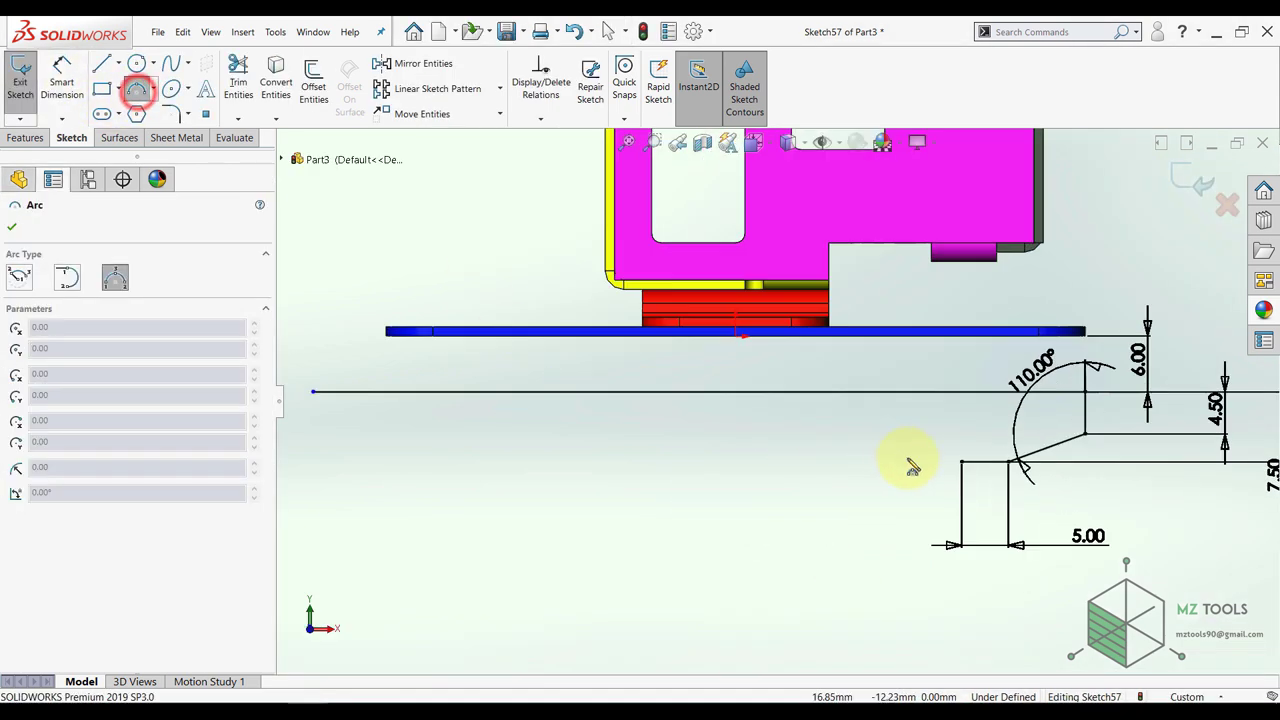
click(969, 462)
click(911, 516)
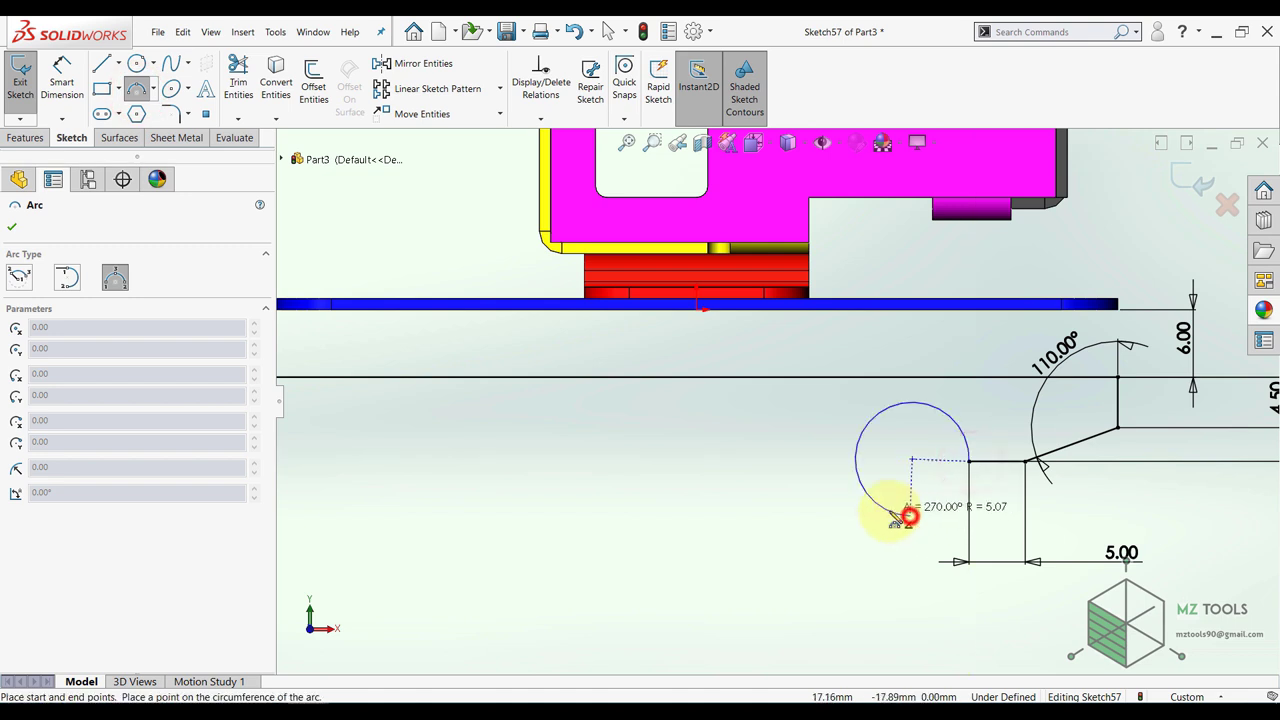
click(948, 520)
key(Escape)
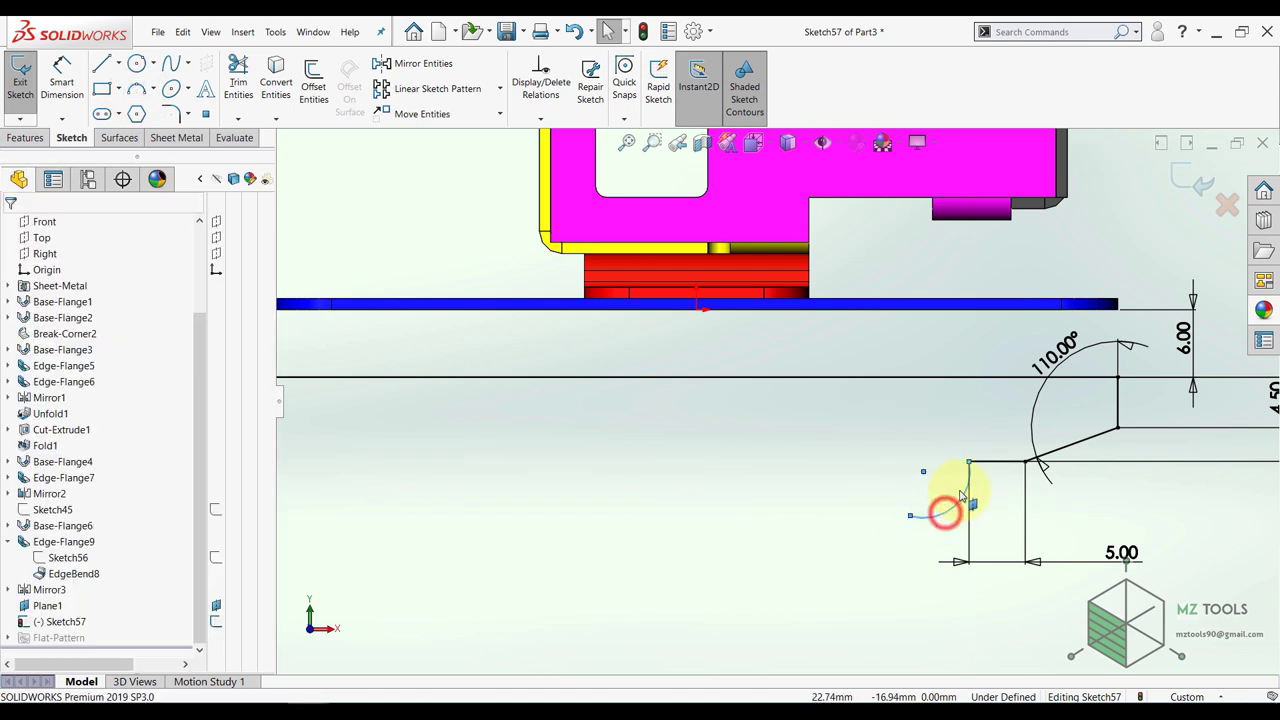
- Align the arc's centre horizontally with its upper endpoint and vertically with its lower endpoint to form a quarter arc
click(924, 474)
ctrl+click(969, 462)
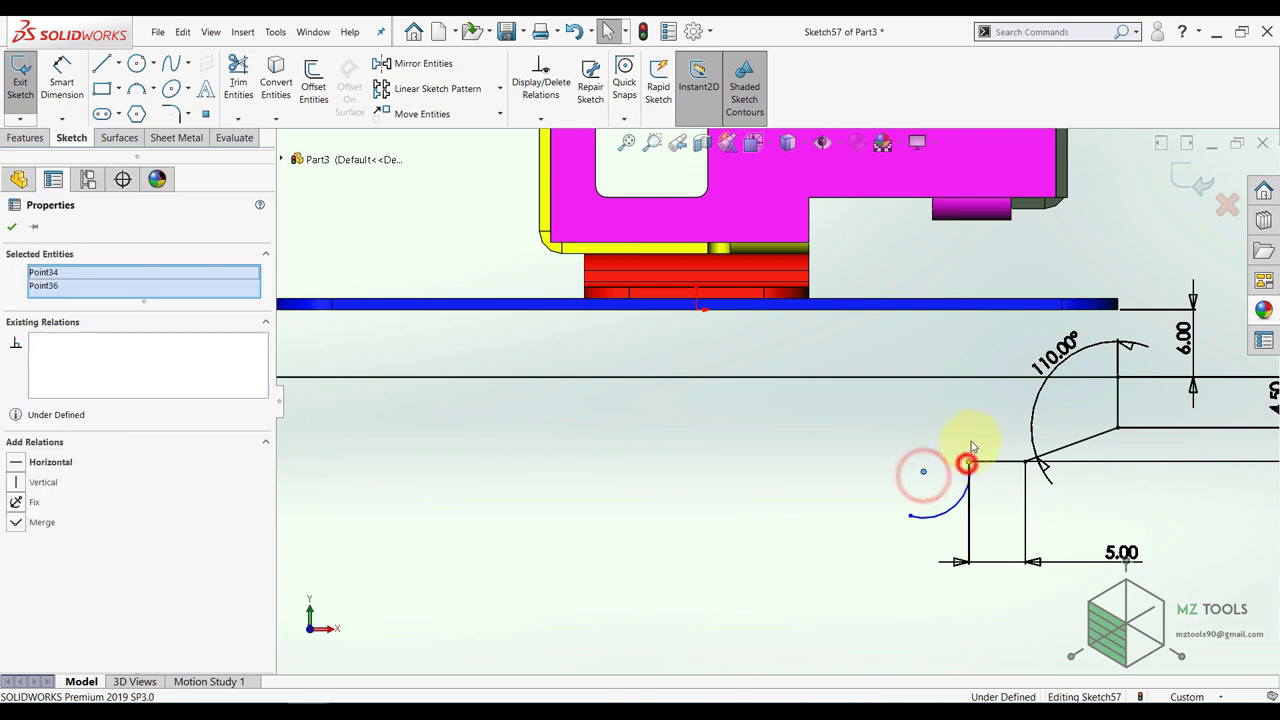
click(1002, 406)
click(930, 416)
click(922, 461)
ctrl+click(909, 507)
click(967, 449)
click(762, 477)
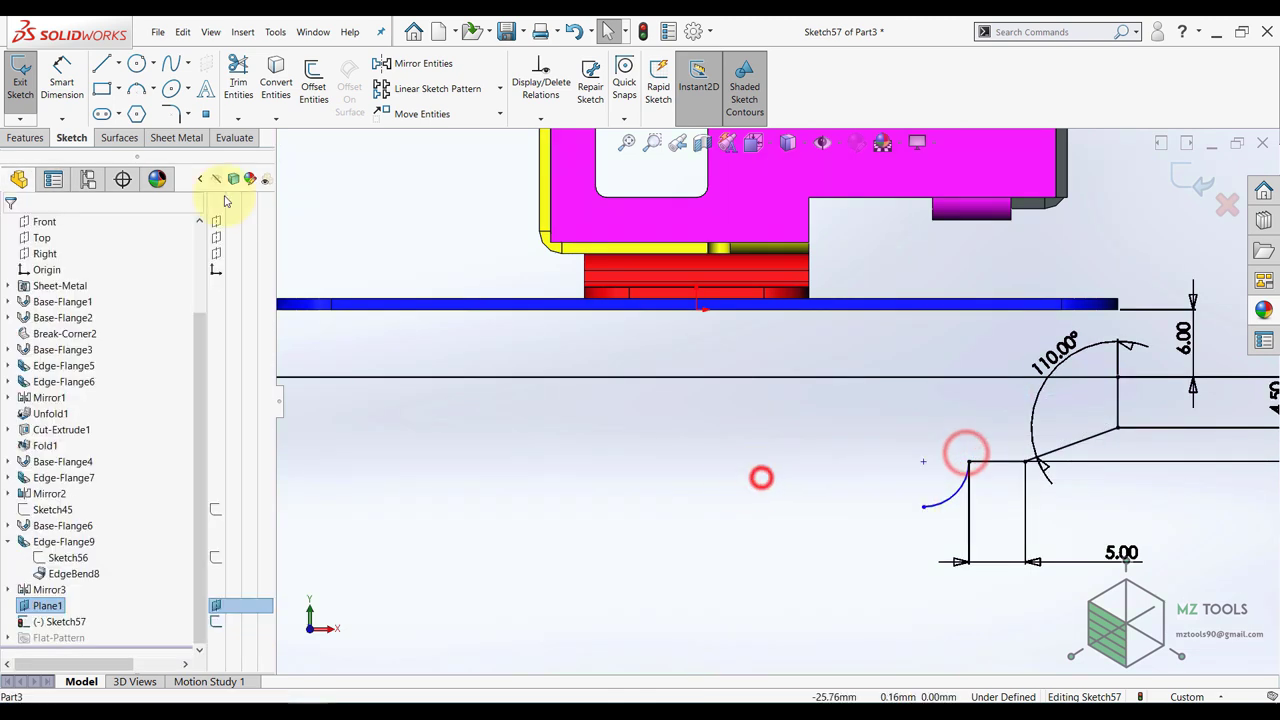
- Set the quarter arc's radius to 5 mm
click(66, 74)
click(948, 505)
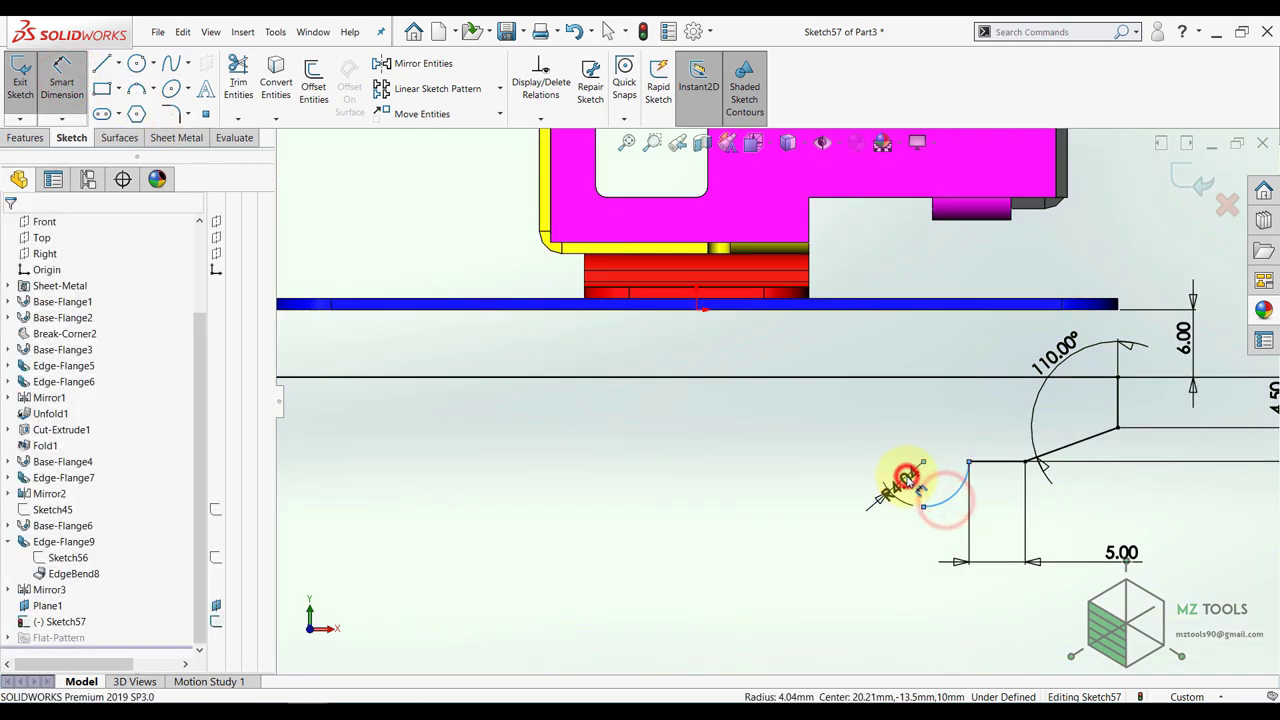
click(905, 478)
text(5)
key(Return)
key(Escape)
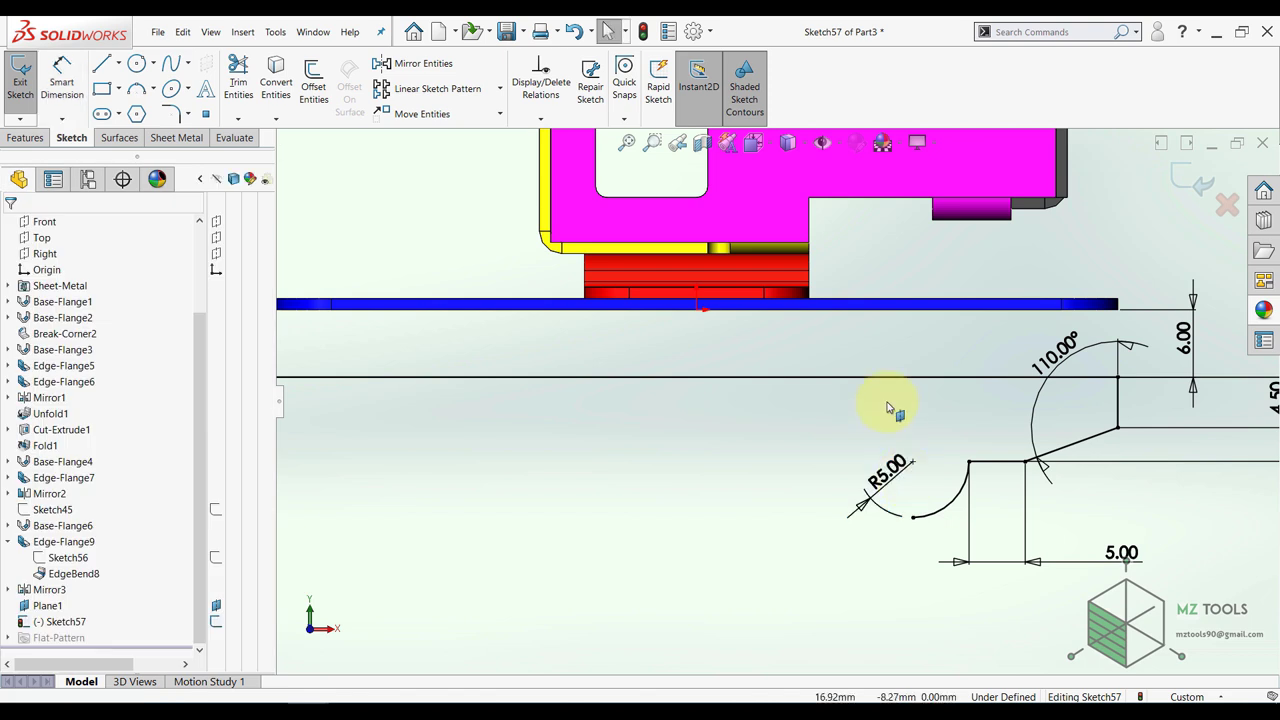
- From the arc's lower end, sketch a horizontal line about 45 mm toward the rear, an upward tangent quarter arc and a short outward horizontal line
scroll(866, 460, up, 3)
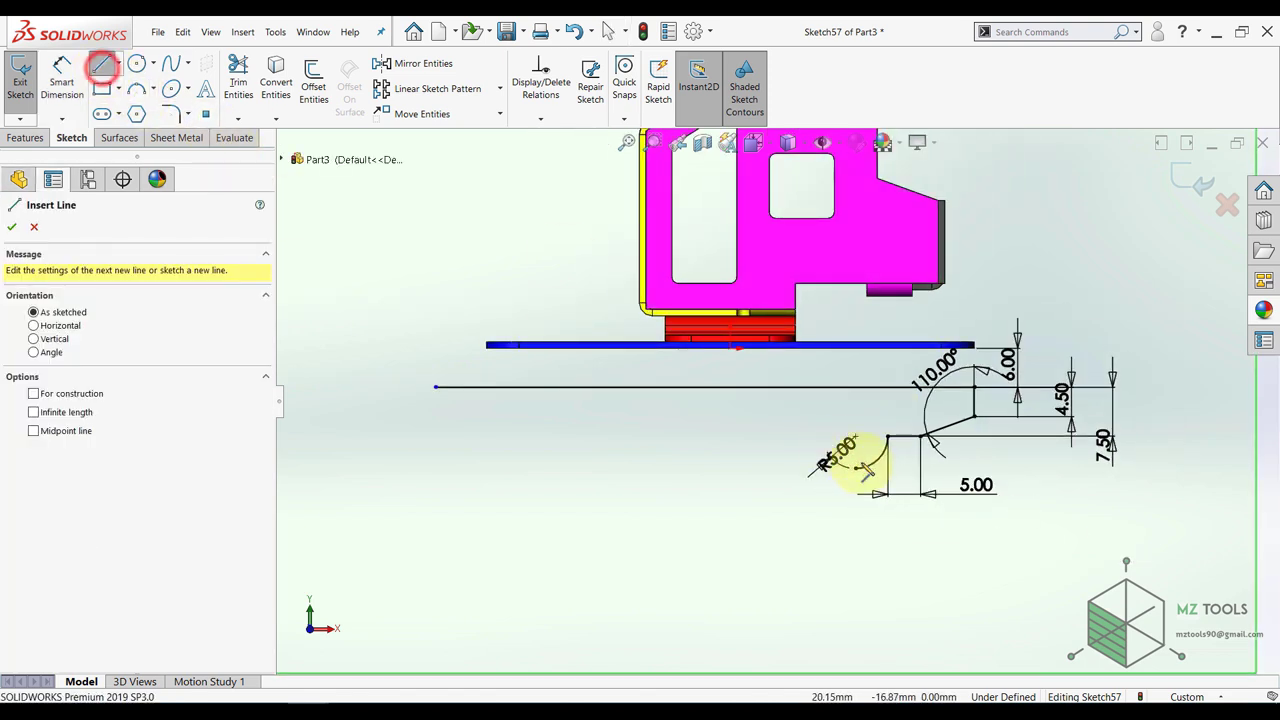
click(855, 470)
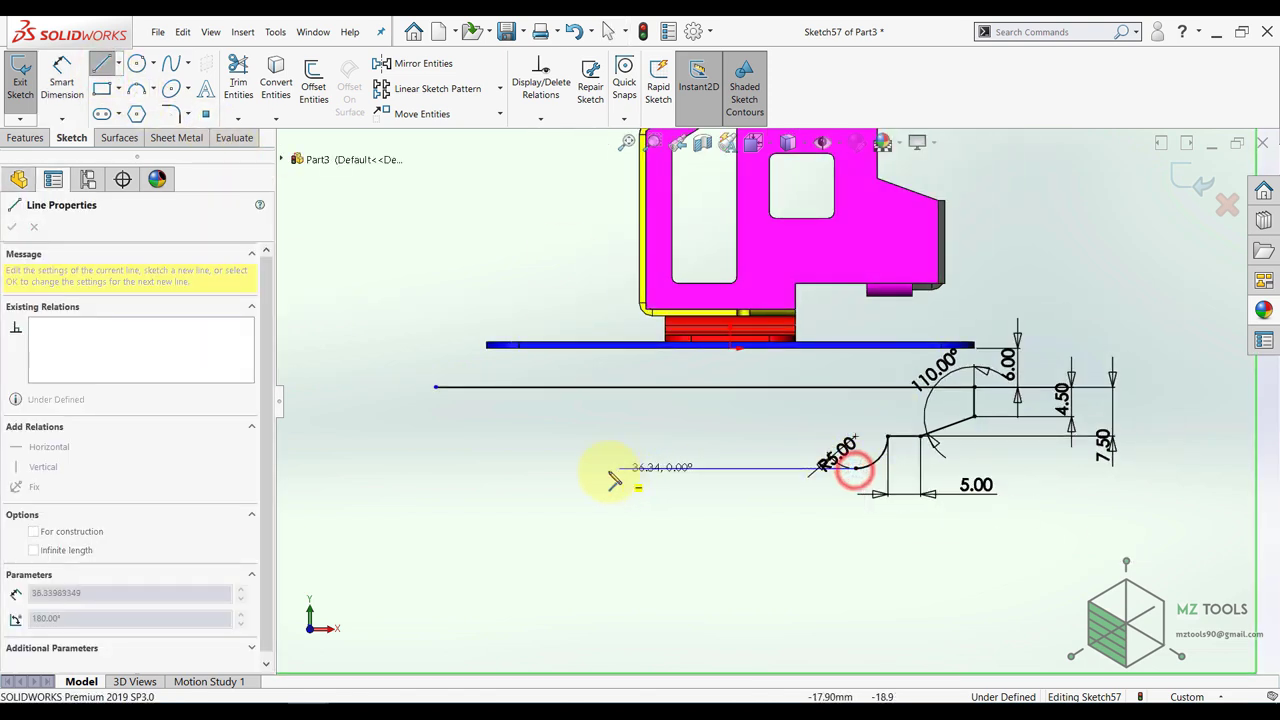
click(564, 469)
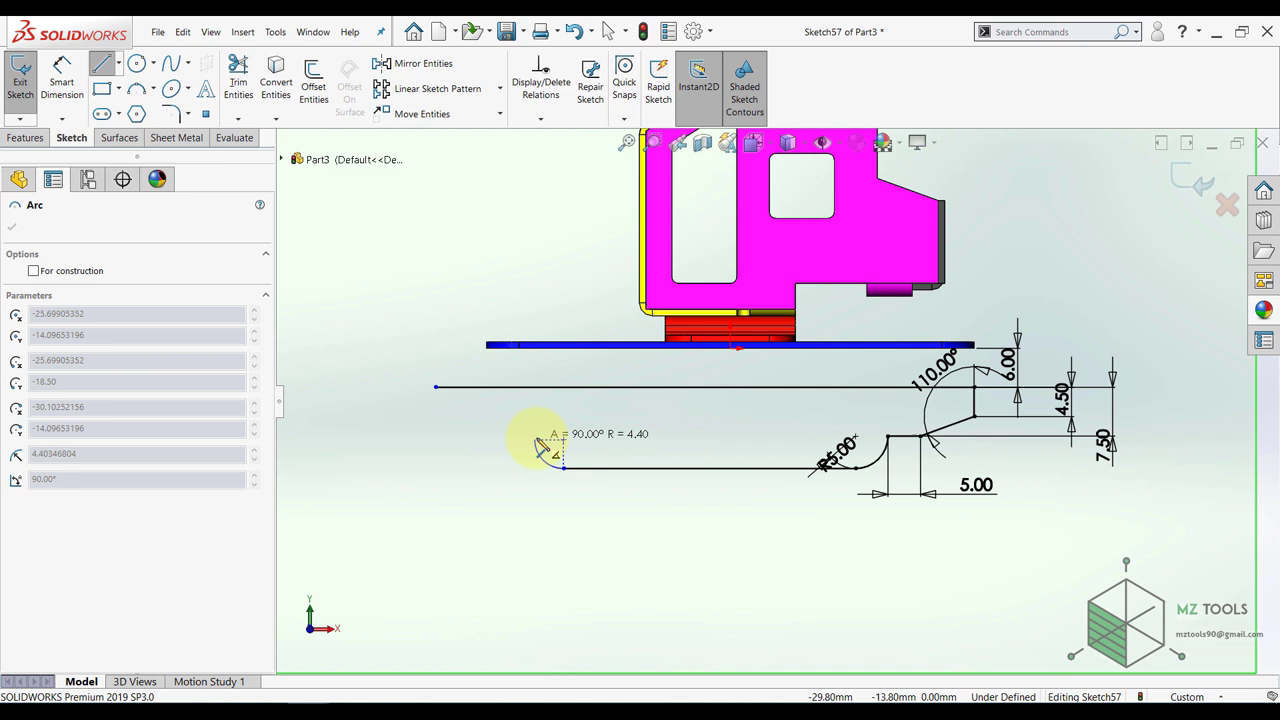
click(535, 438)
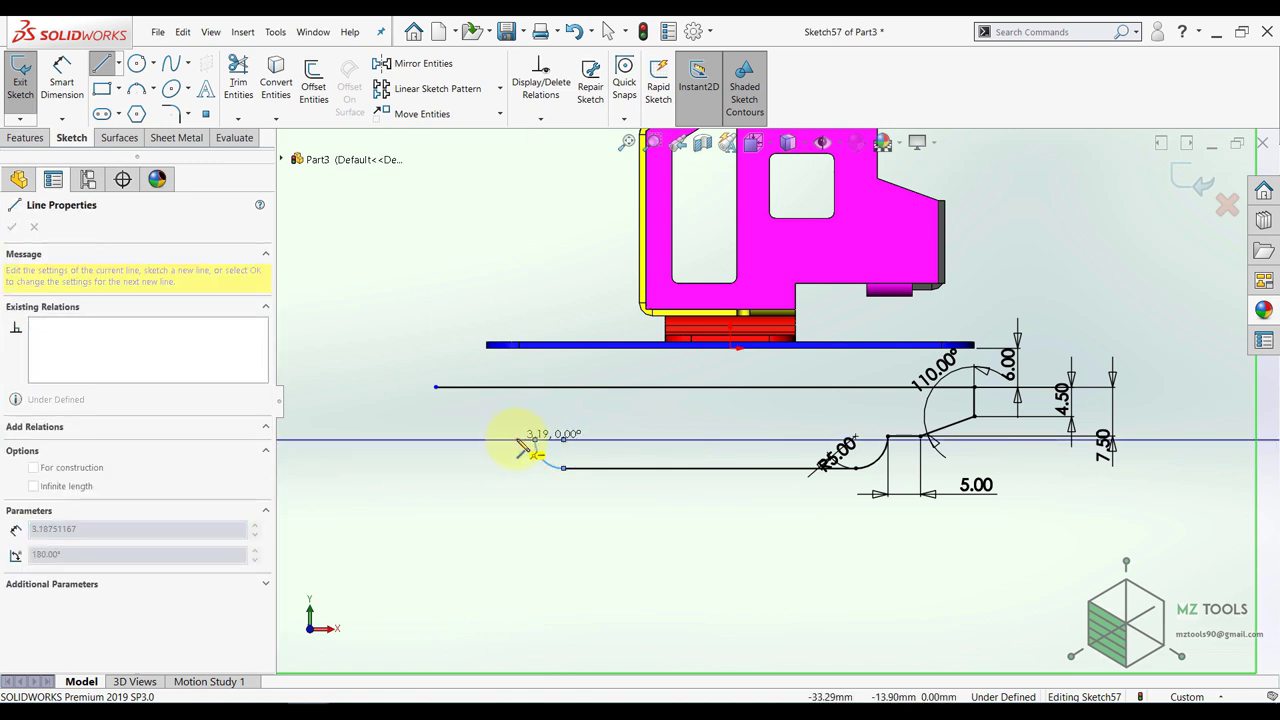
click(482, 440)
key(Escape)
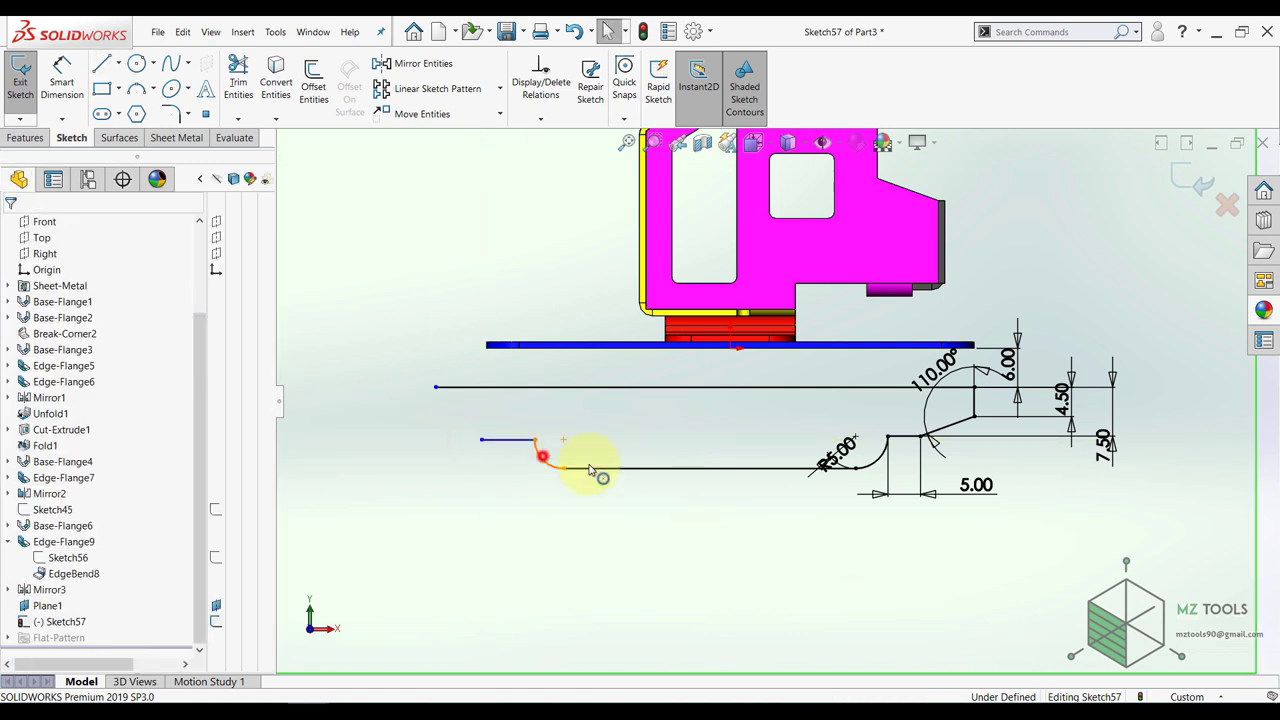
- Make the rear quarter arc equal to the 5 mm radius front arc
click(542, 455)
ctrl+click(878, 458)
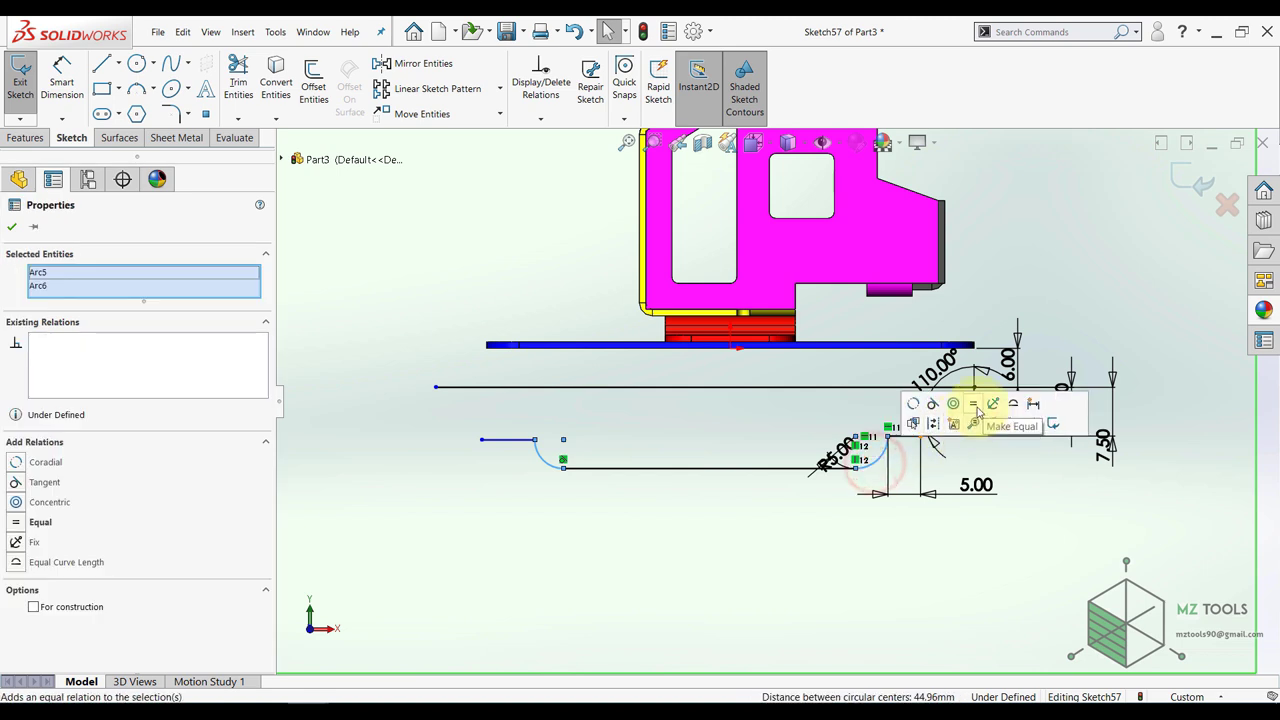
click(973, 404)
click(645, 528)
- Set the horizontal distance between the two arc centres to 54 mm
click(62, 72)
click(561, 436)
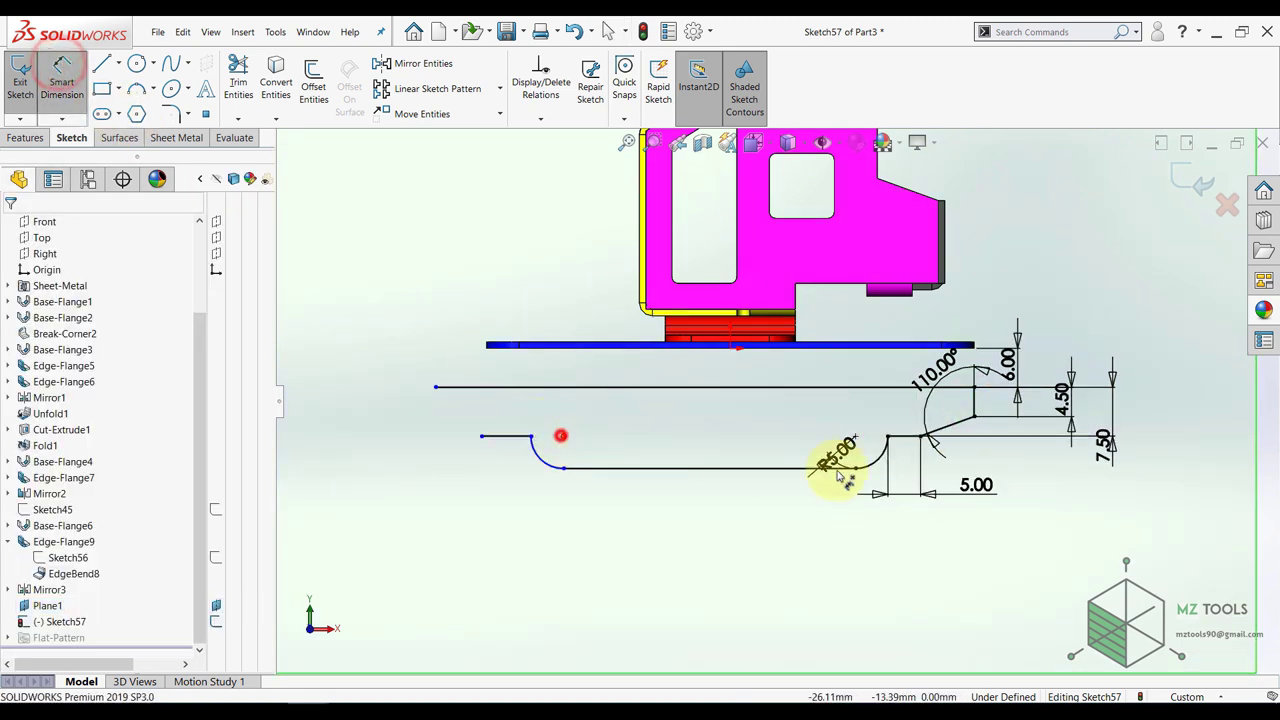
click(856, 438)
click(703, 536)
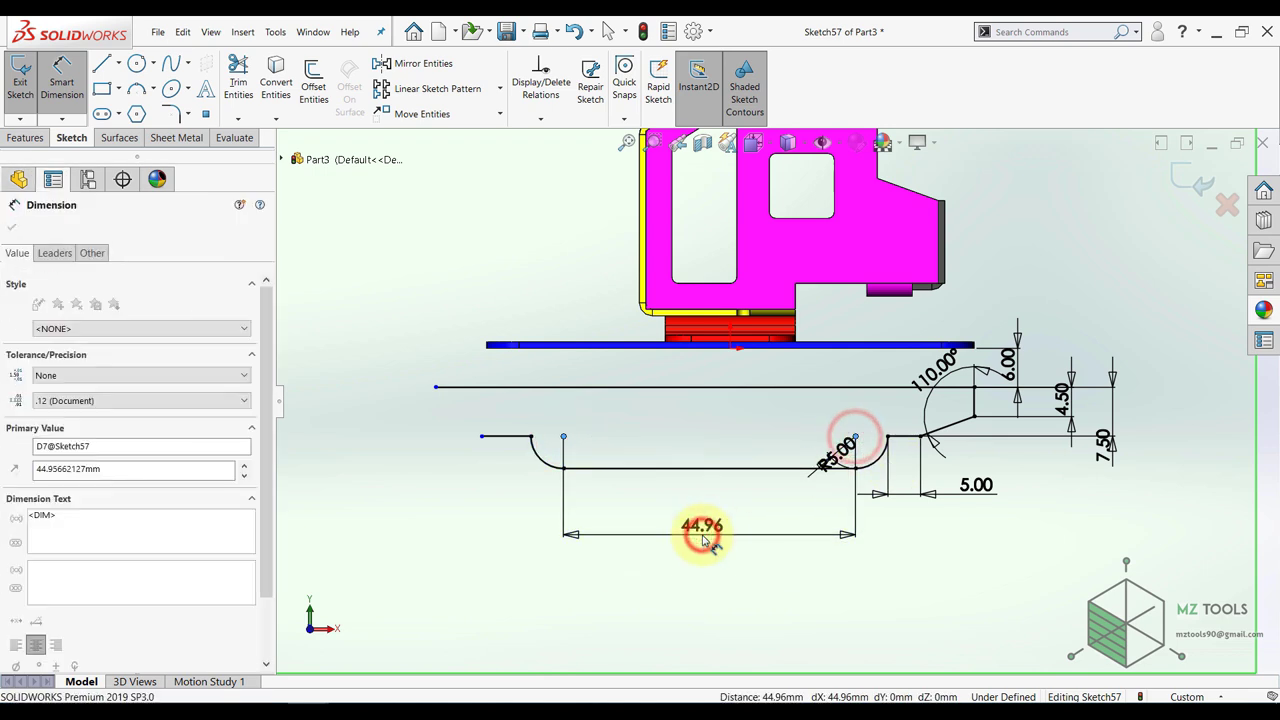
text(50)
key(Return)
key(Escape)
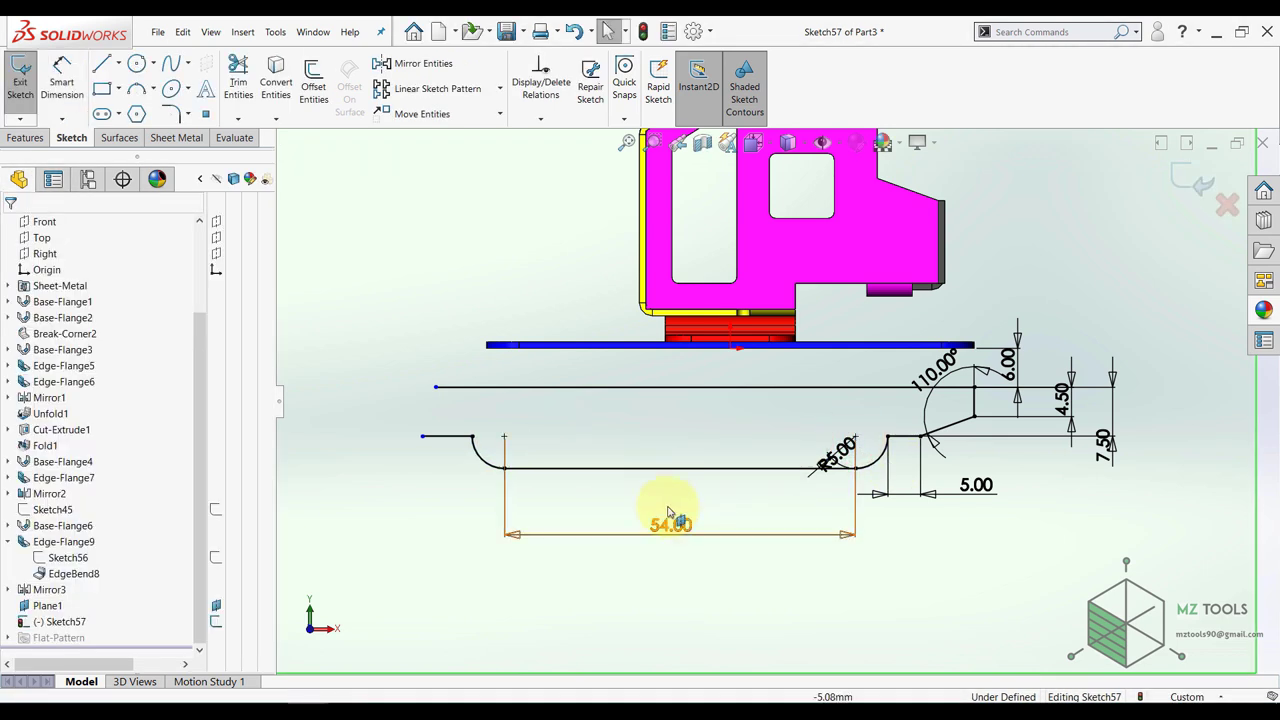
- From the profile's open rear end, sketch an upward sloped line, a rearward horizontal line, a tangent 180° arc of about 4.4 mm radius and a horizontal line about 54 mm long forward
scroll(665, 480, up, 3)
scroll(646, 423, down, 4)
key(l)
click(554, 434)
key(Escape)
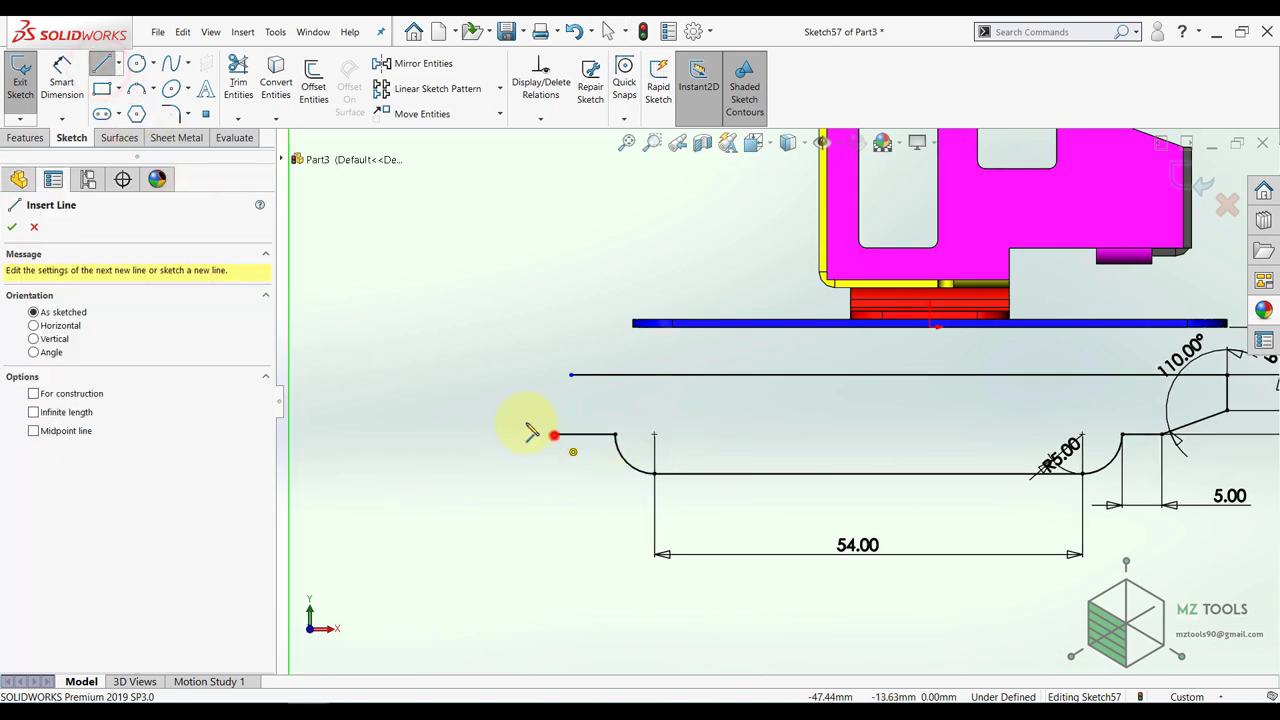
click(486, 400)
click(578, 396)
click(472, 396)
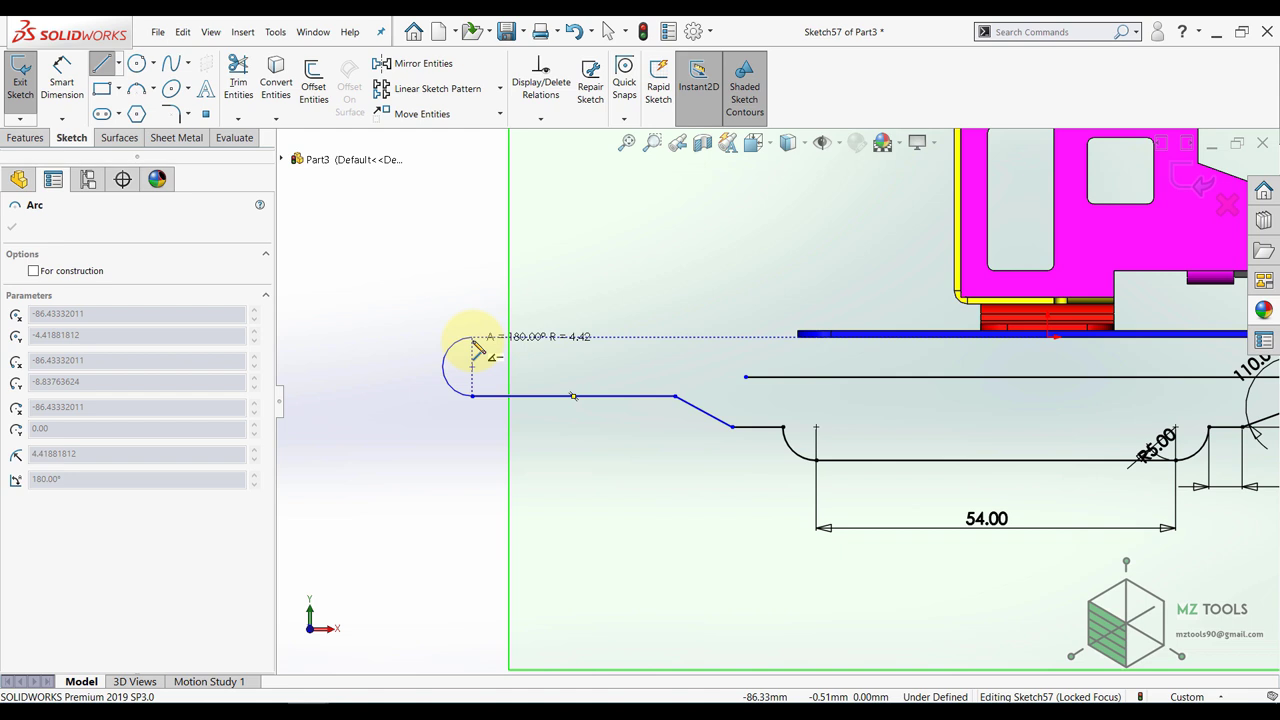
click(473, 337)
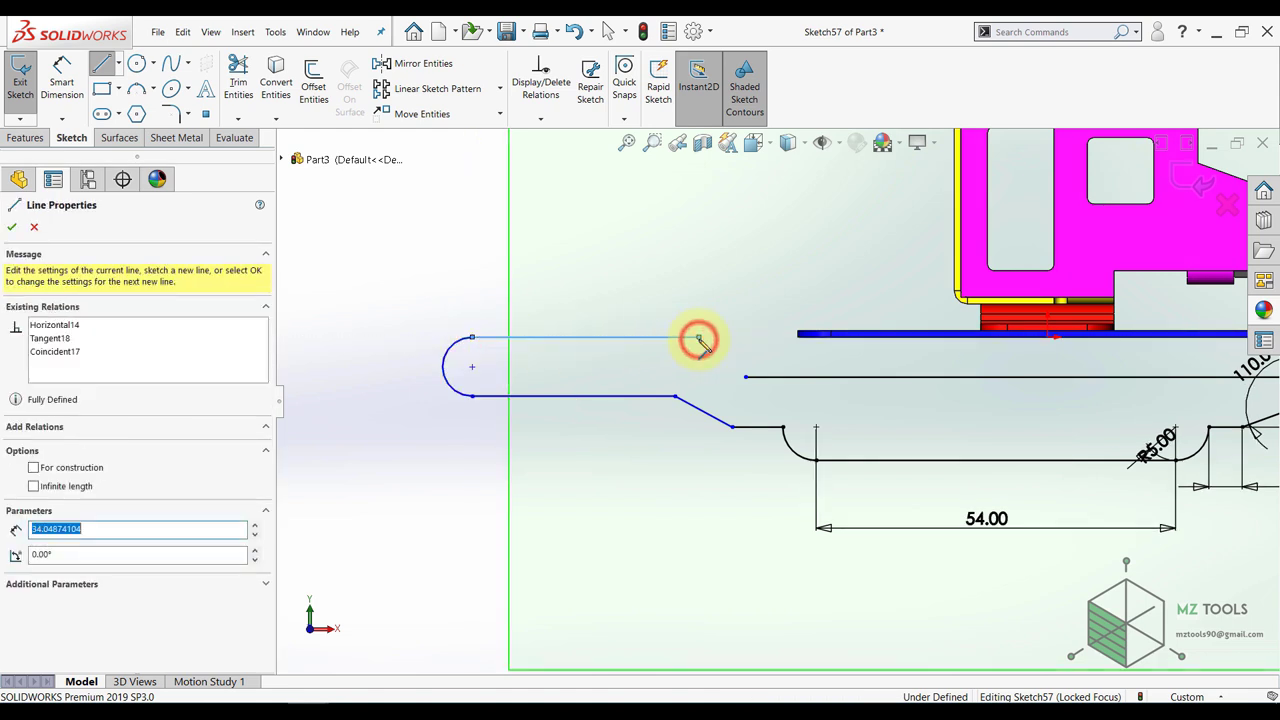
key(Escape)
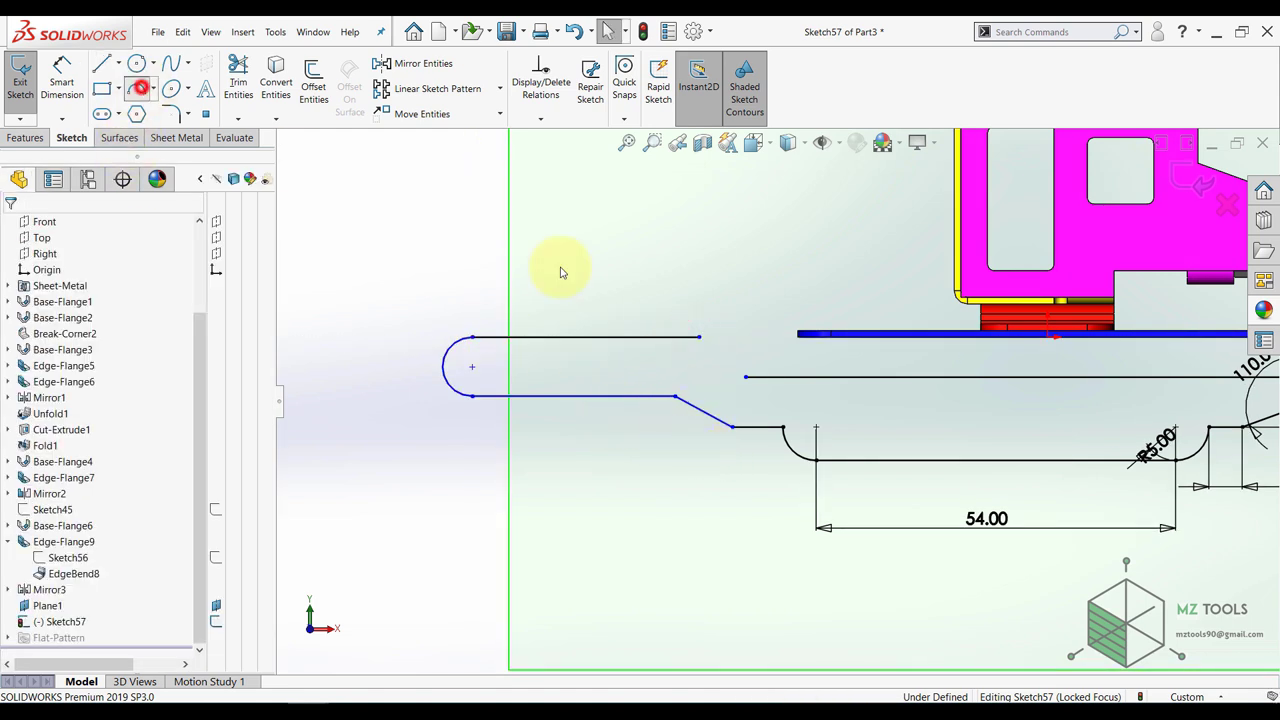
- Close the profile with a 3-point arc of about 4.3 mm radius from the top line's front end and a short line to the long line's rear end
scroll(735, 334, down, 3)
click(662, 342)
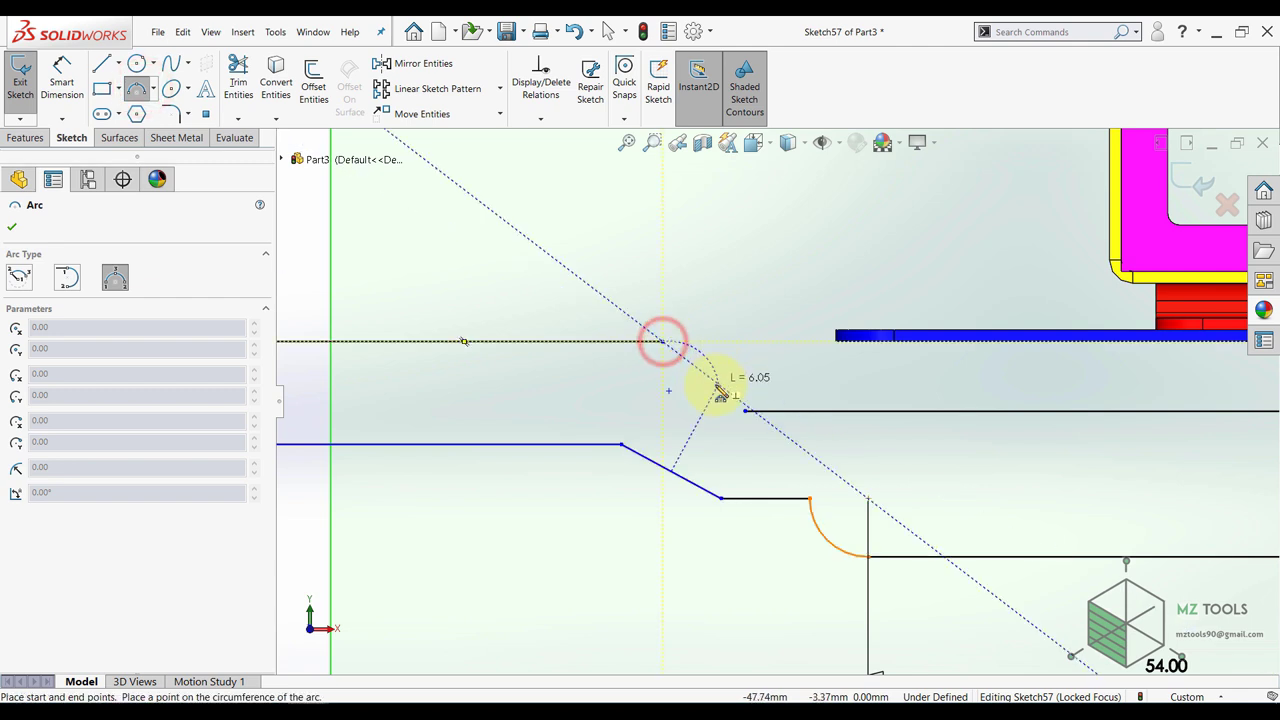
click(716, 385)
click(715, 367)
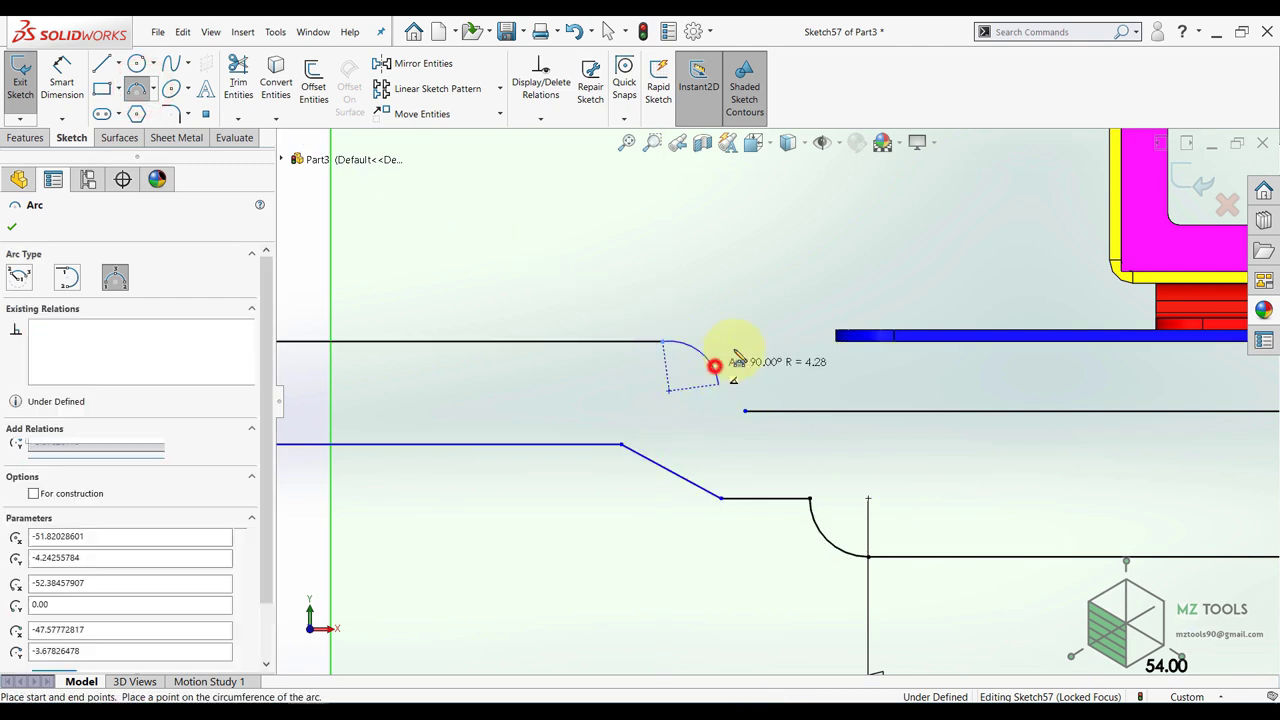
key(Escape)
click(111, 61)
click(718, 384)
click(745, 411)
key(Escape)
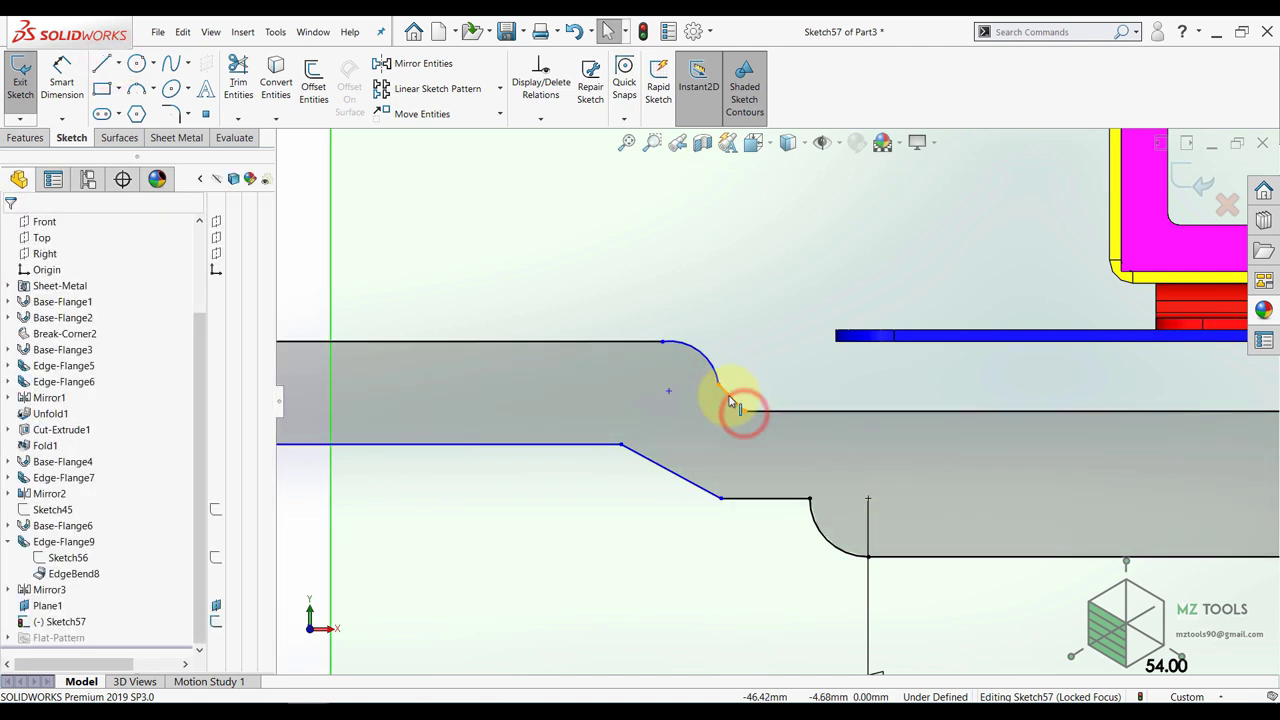
- Make the short closing line between the corner arc and the long upper line vertical
click(728, 394)
key(Escape)
click(727, 393)
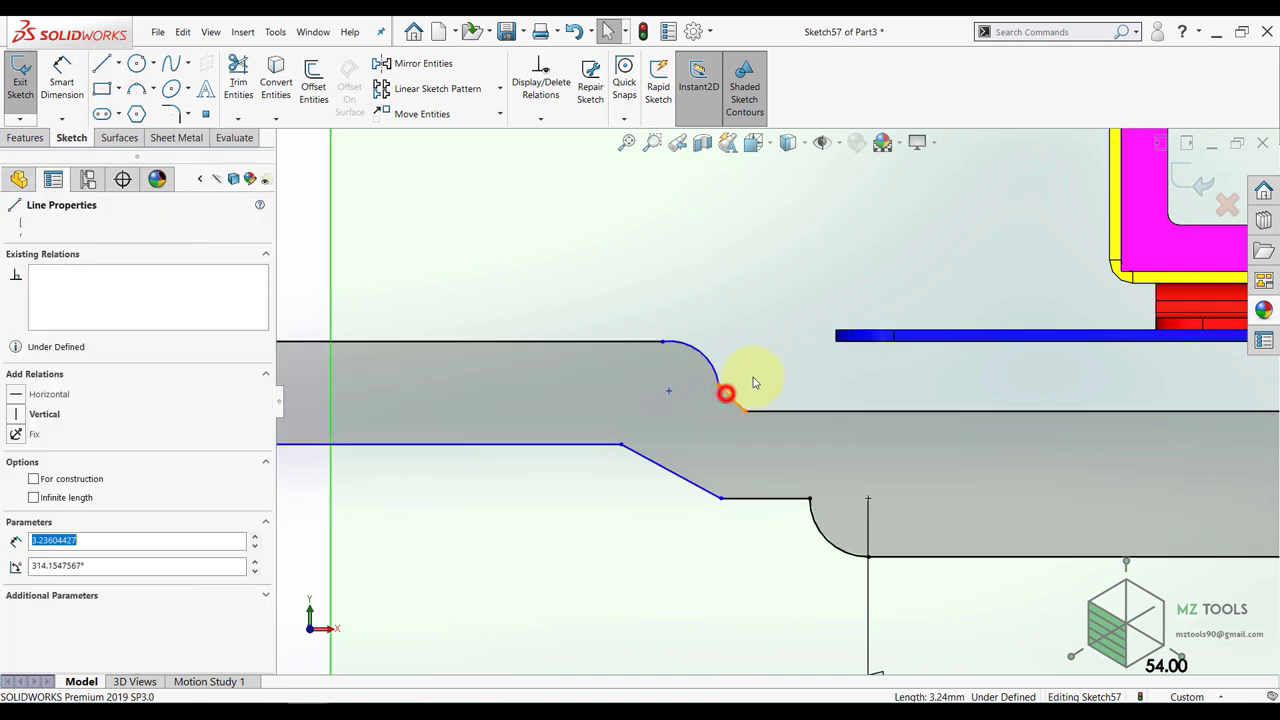
click(783, 337)
click(731, 282)
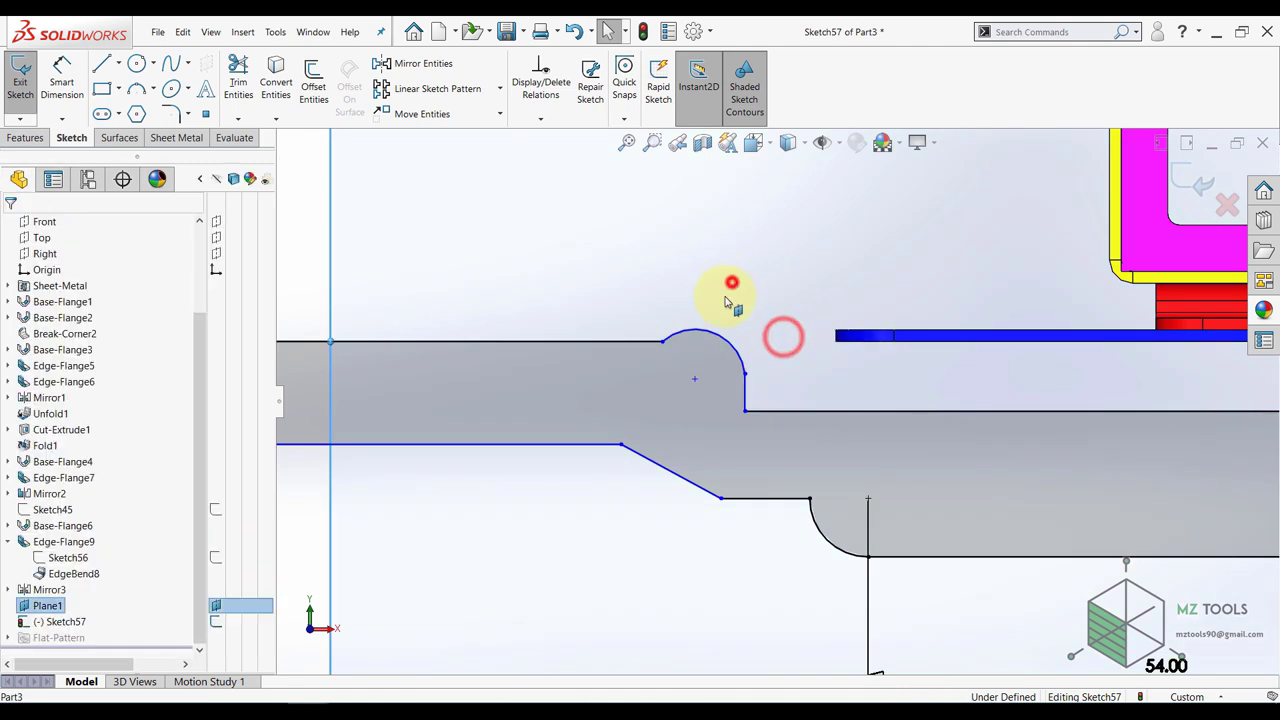
- Make the corner arc tangent to the horizontal top line of the rear extension
click(687, 331)
ctrl+click(635, 343)
click(671, 285)
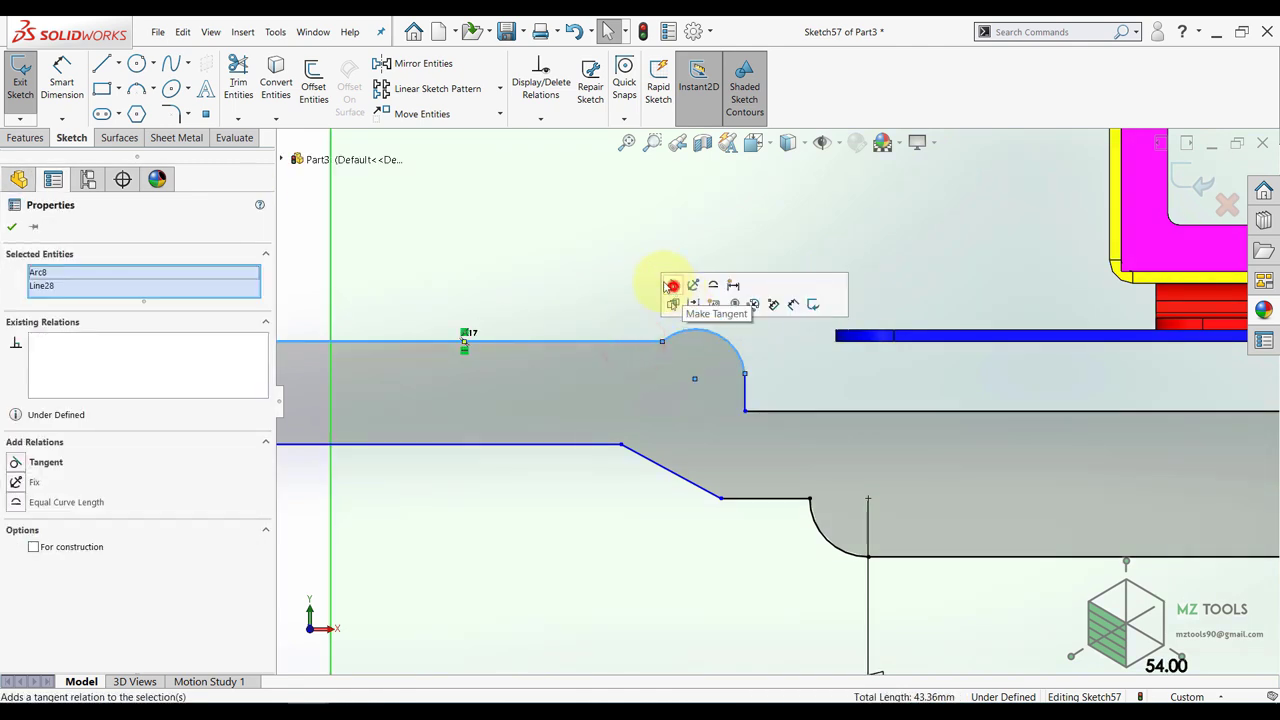
click(626, 258)
scroll(562, 372, up, 3)
scroll(561, 371, down, 3)
click(443, 468)
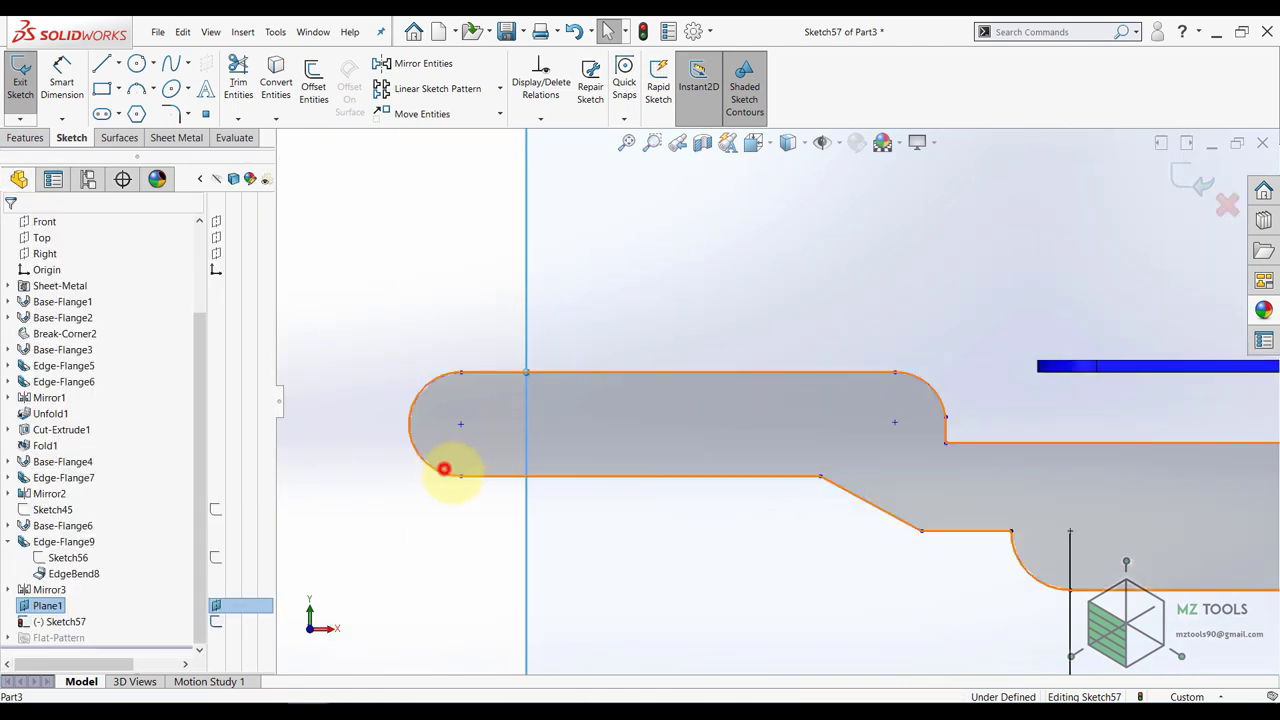
click(455, 510)
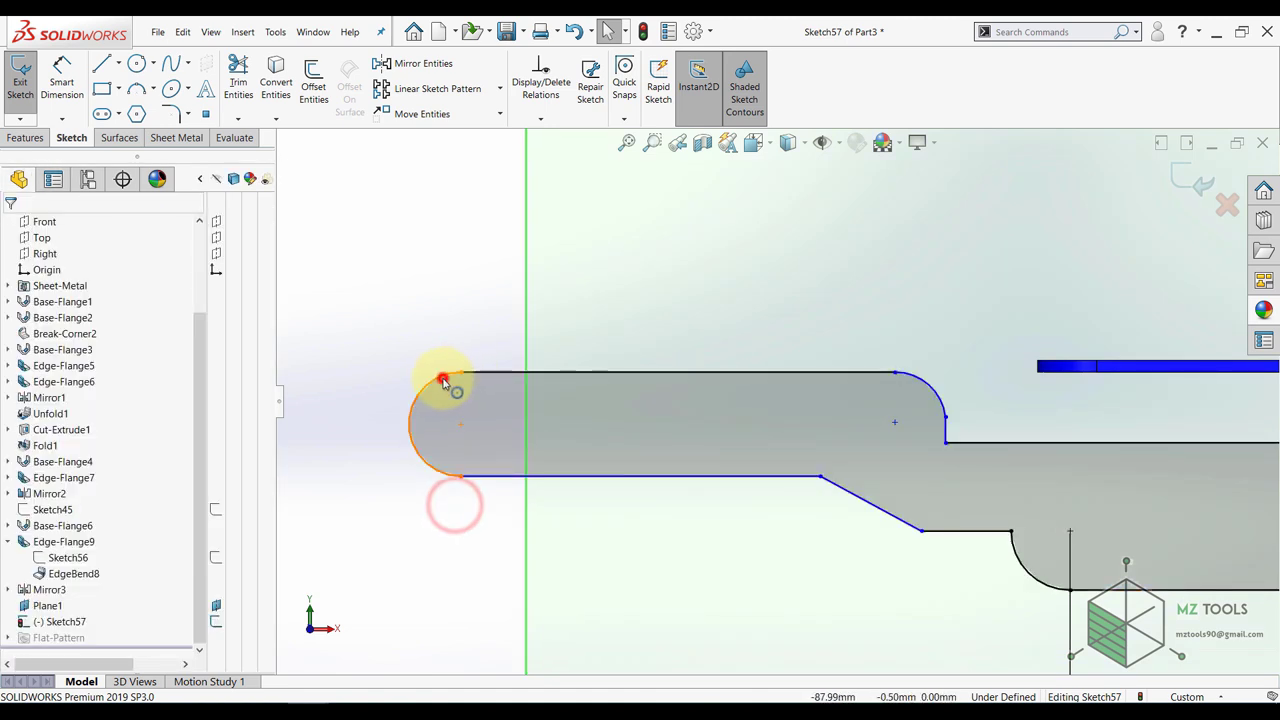
click(441, 380)
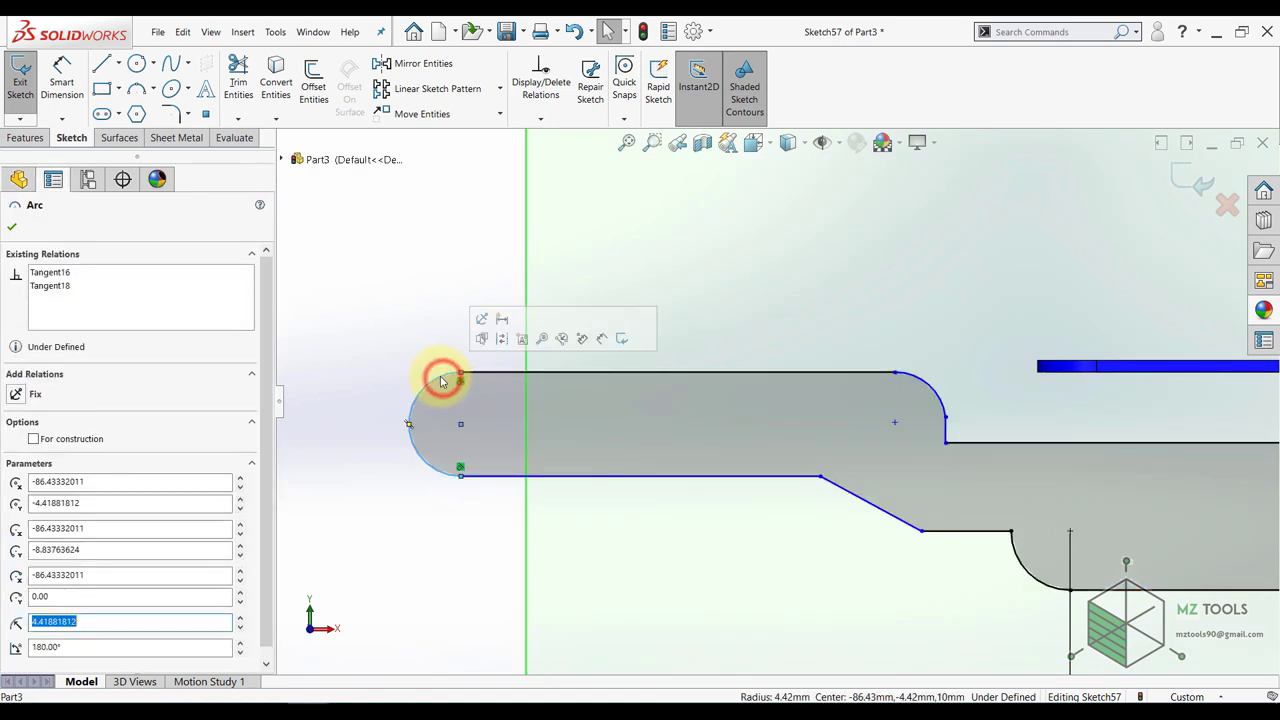
scroll(468, 464, up, 2)
click(457, 447)
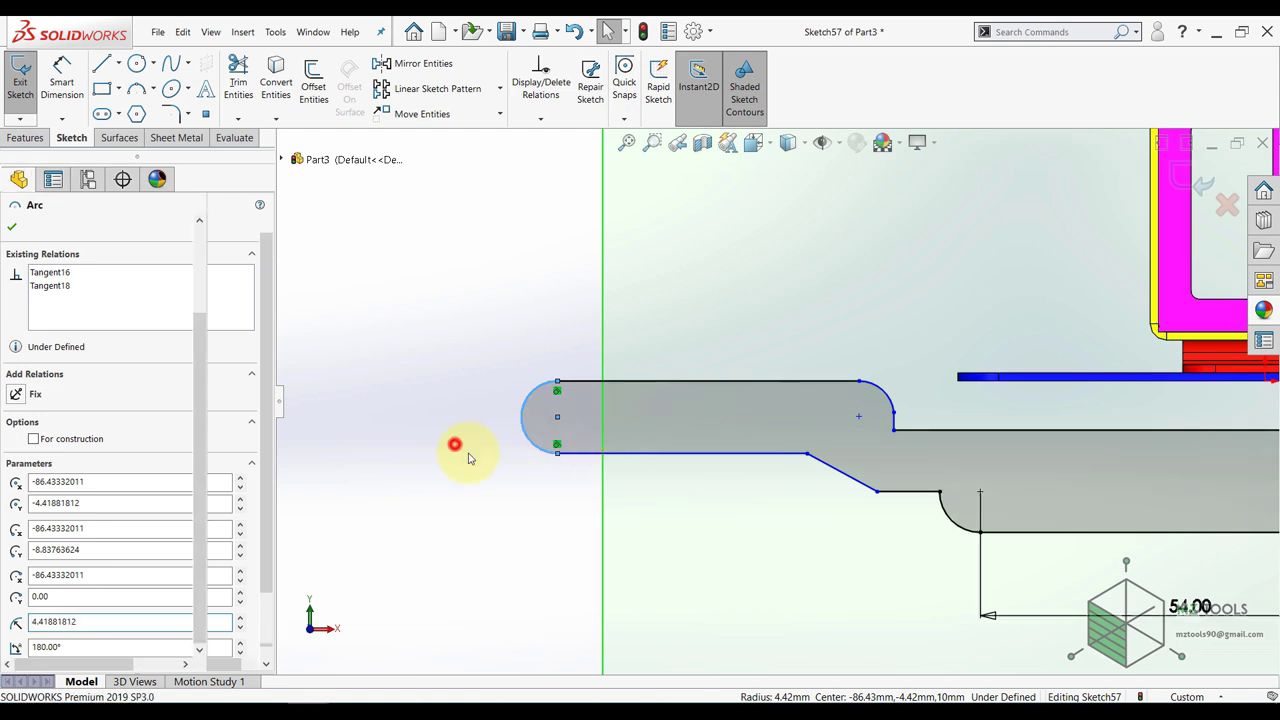
- Set the horizontal distance between the short vertical line and the base plate's rear edge to 5 mm
scroll(462, 450, up, 3)
click(61, 66)
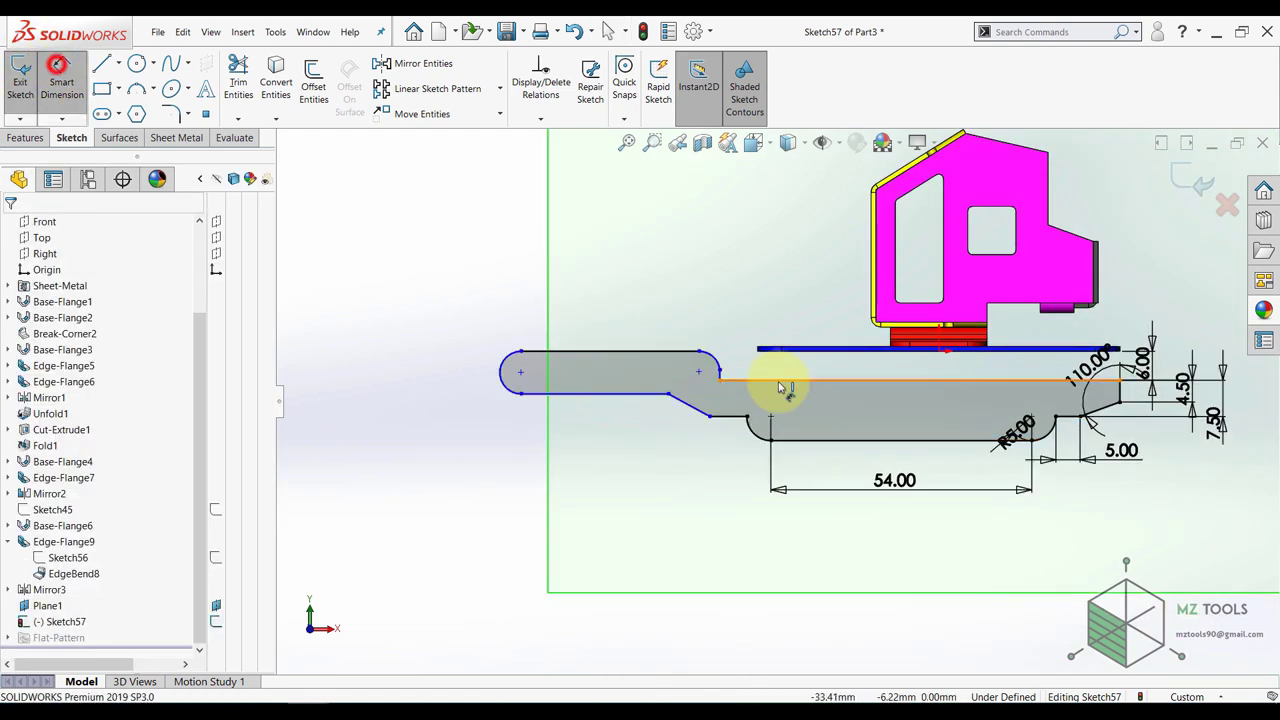
scroll(771, 386, down, 3)
click(655, 376)
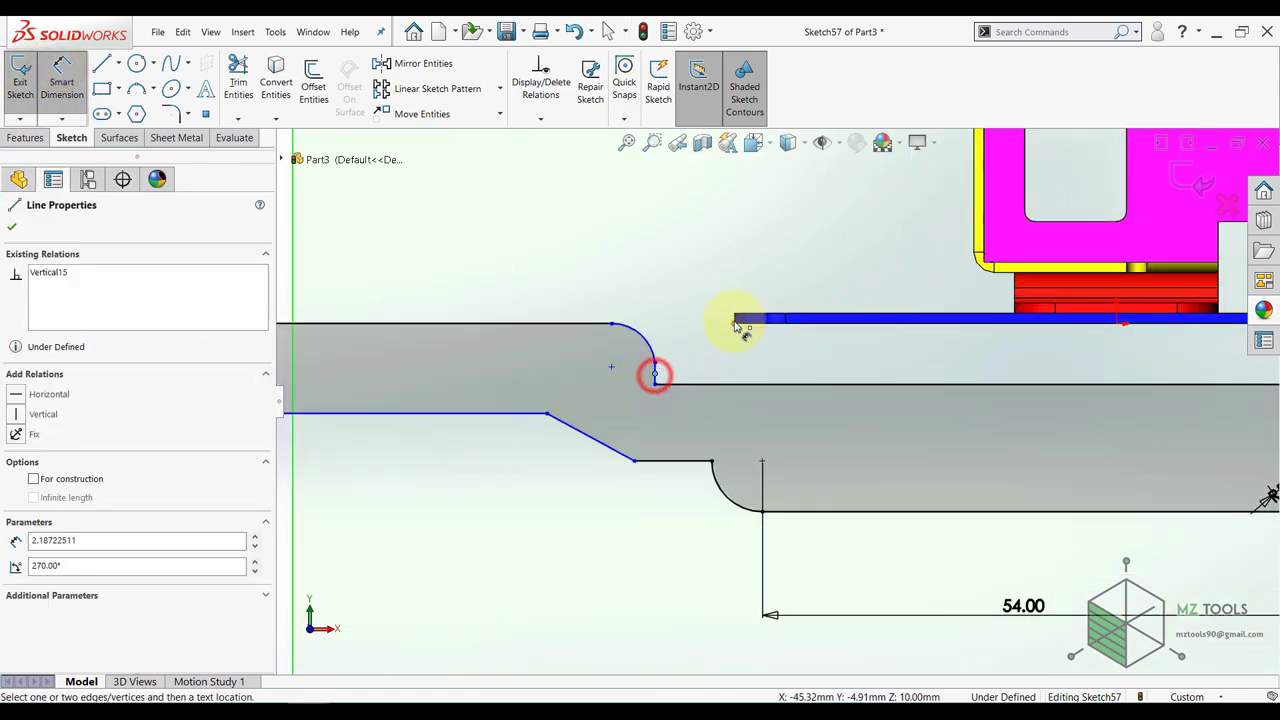
scroll(740, 325, down, 3)
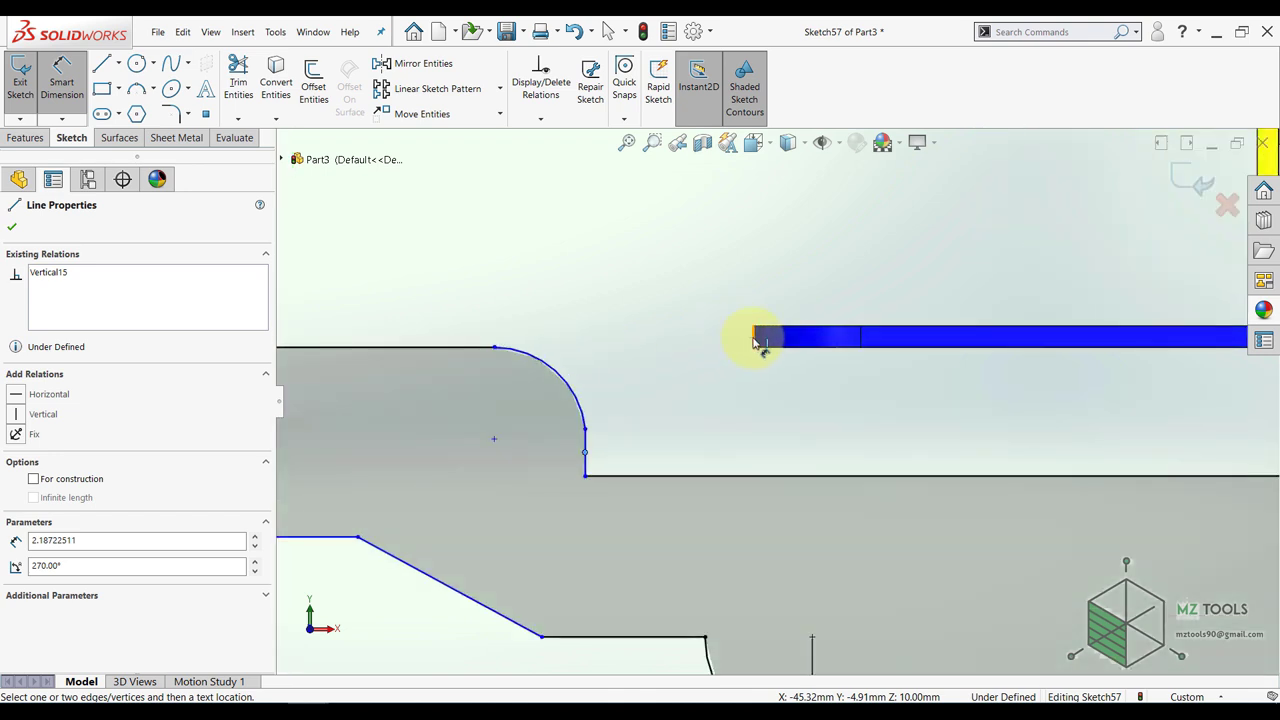
click(756, 342)
click(666, 305)
text(5)
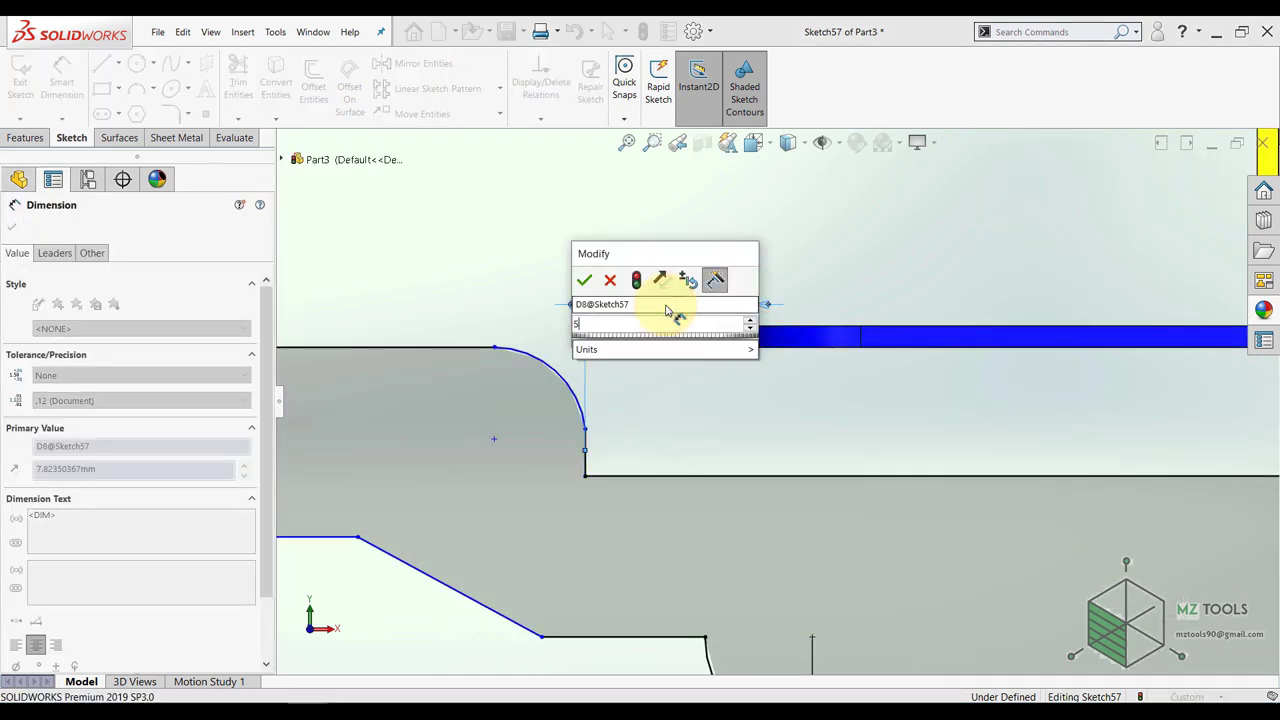
key(Return)
scroll(651, 326, up, 2)
click(626, 318)
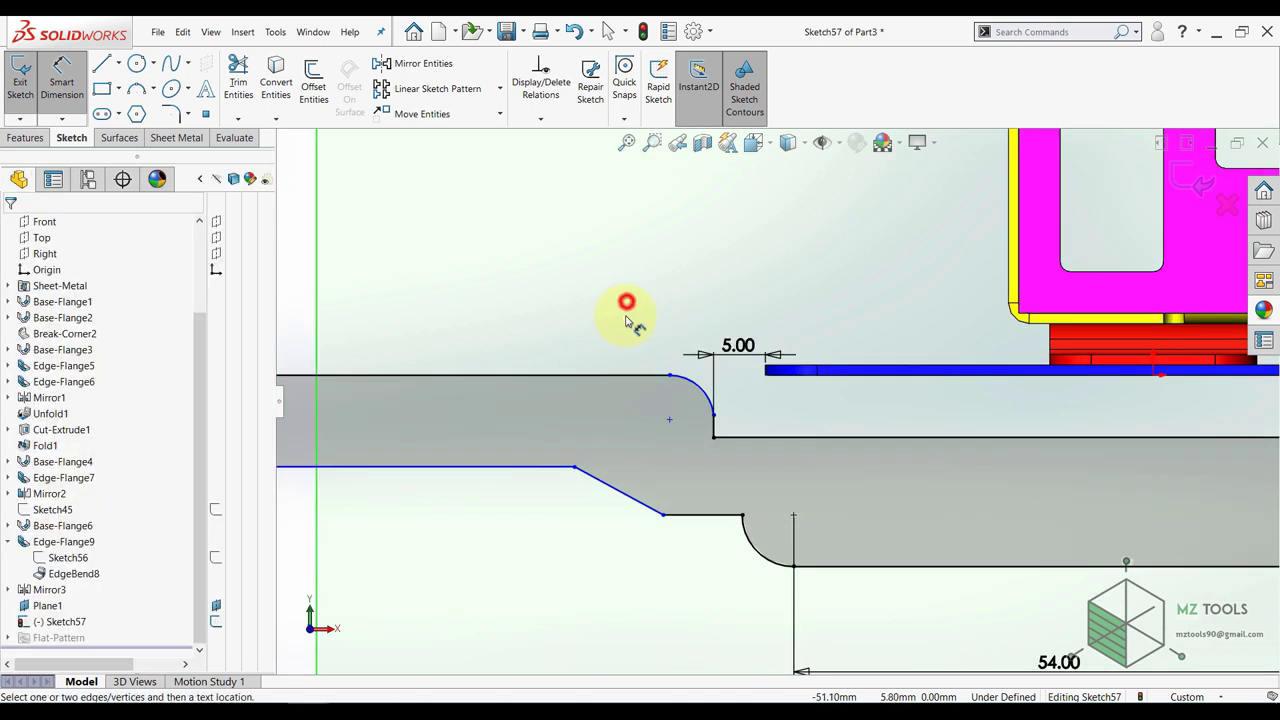
- Set the horizontal distance from the short vertical line to the sloped line's lower endpoint to 8 mm
scroll(641, 594, down, 2)
click(751, 347)
key(Escape)
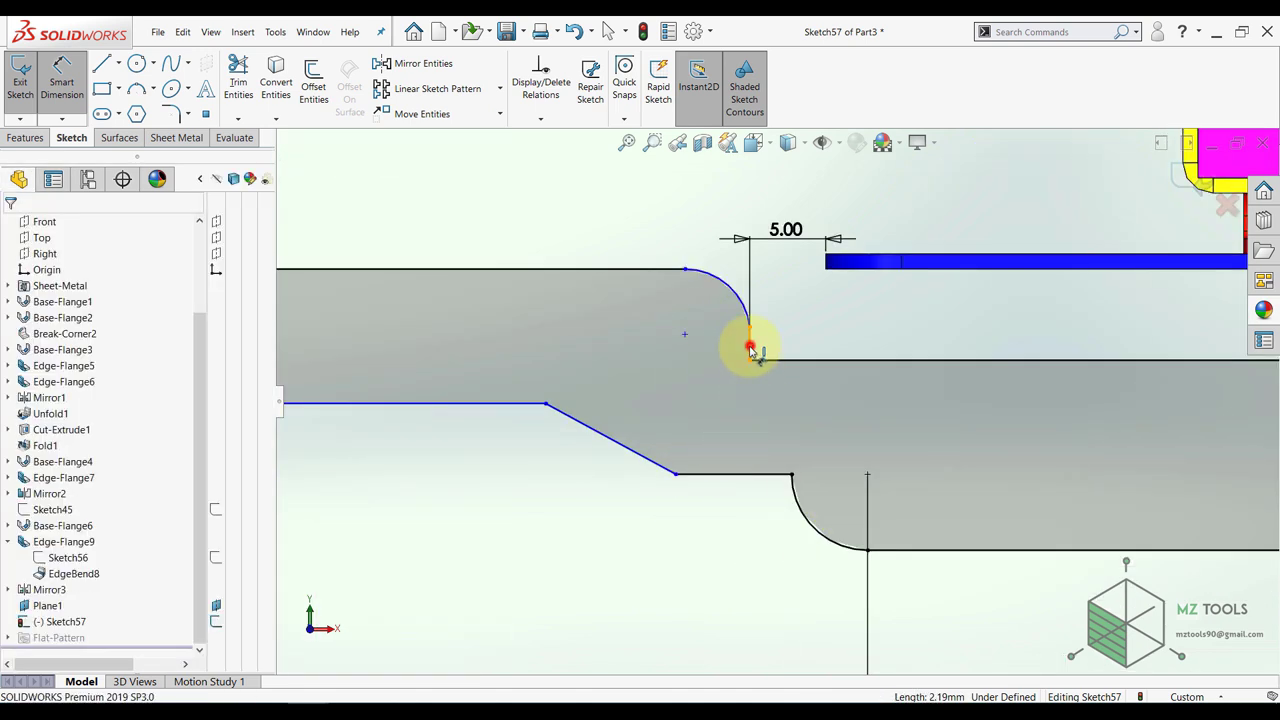
click(750, 345)
click(676, 473)
click(705, 566)
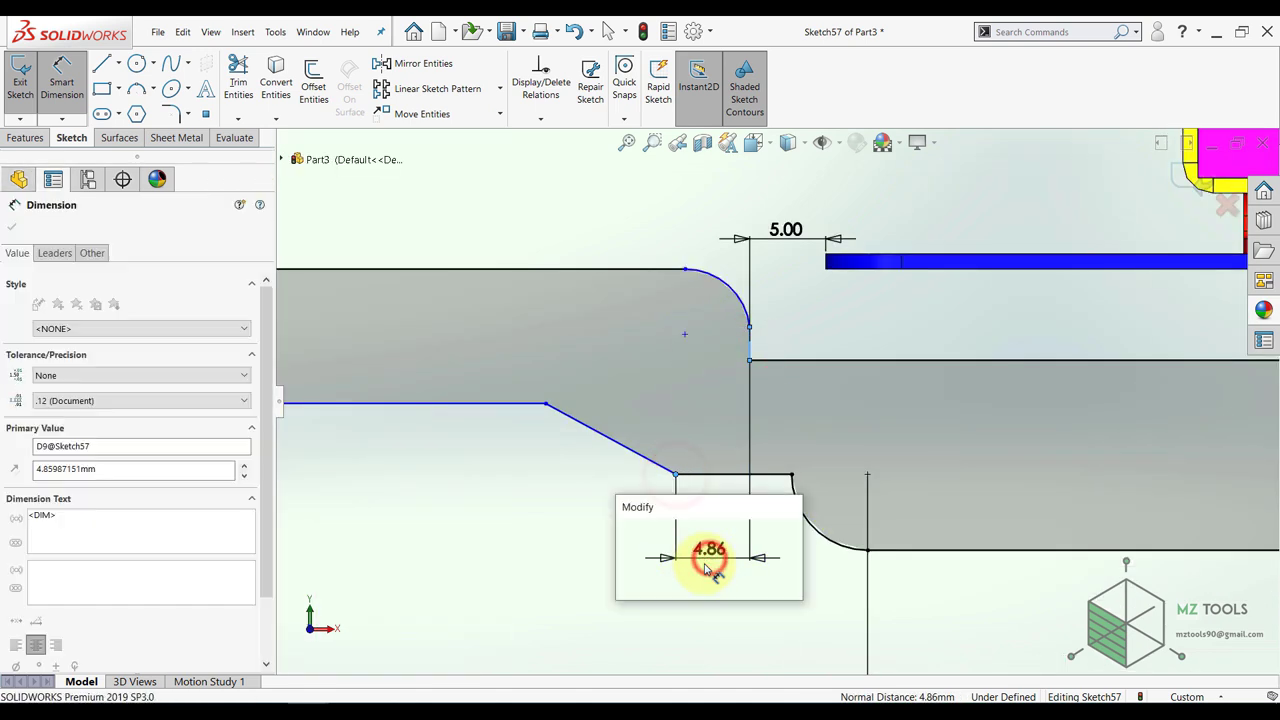
text(8)
key(Return)
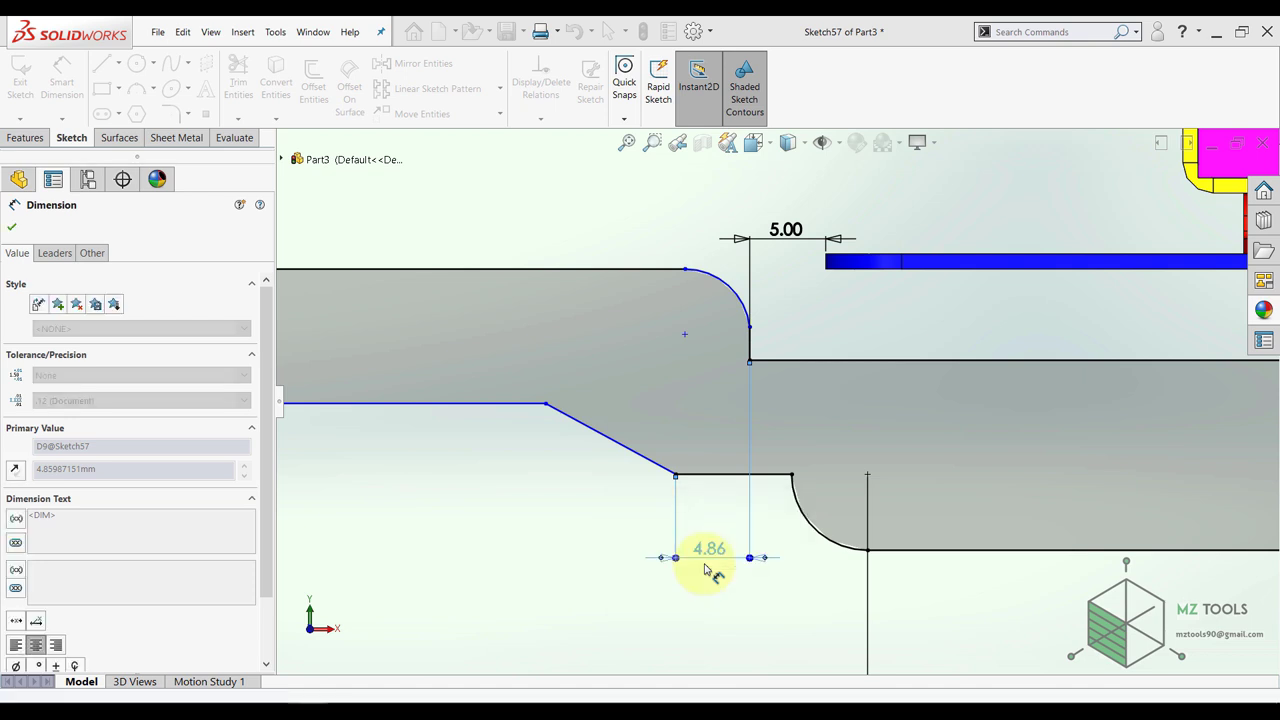
- Set the angle between the rear sloped line and the short horizontal line at its lower end to 120°
click(623, 425)
click(718, 452)
click(709, 420)
text(120)
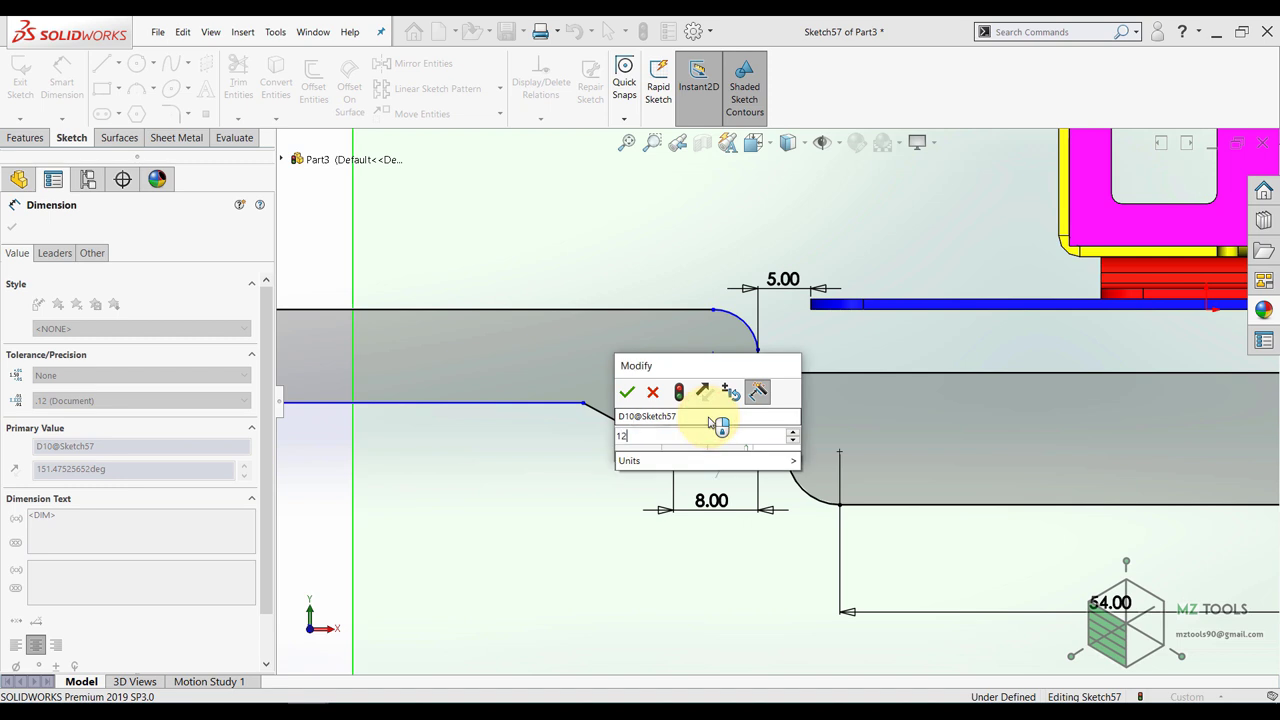
key(Return)
scroll(709, 423, up, 4)
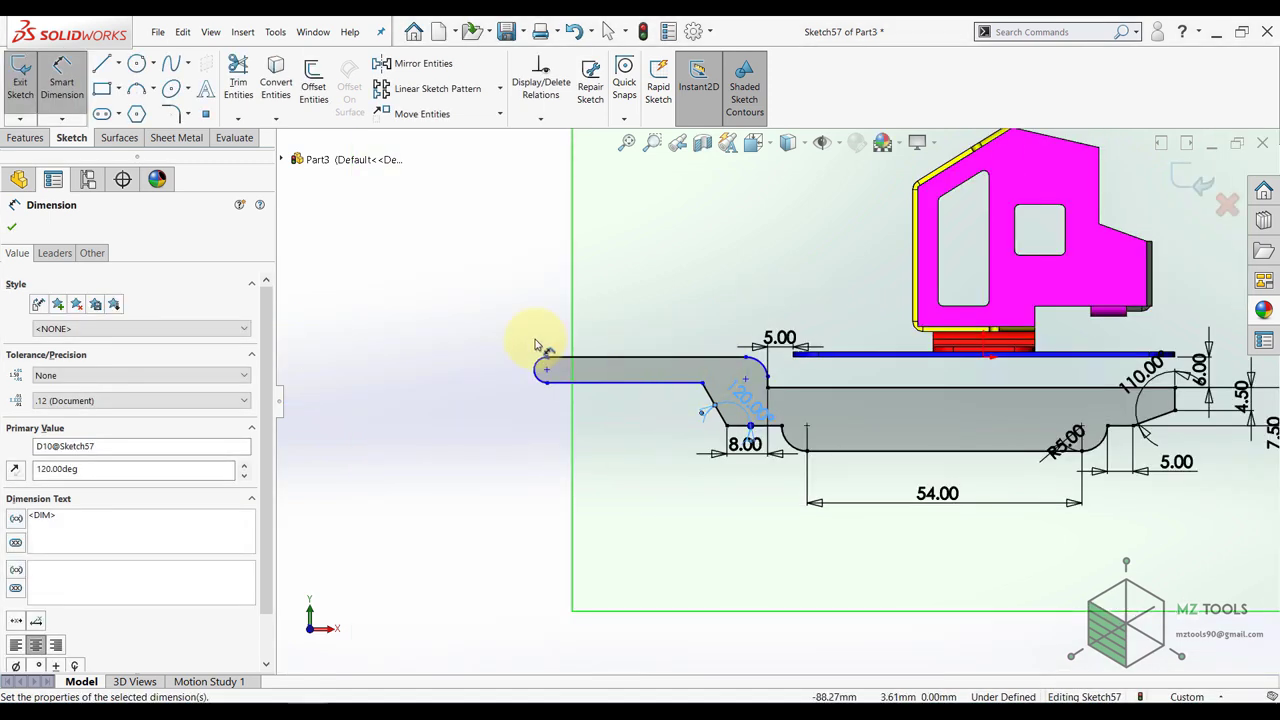
- Set the height between the rear extension's two horizontal lines to 7 mm
click(610, 383)
click(612, 357)
click(432, 314)
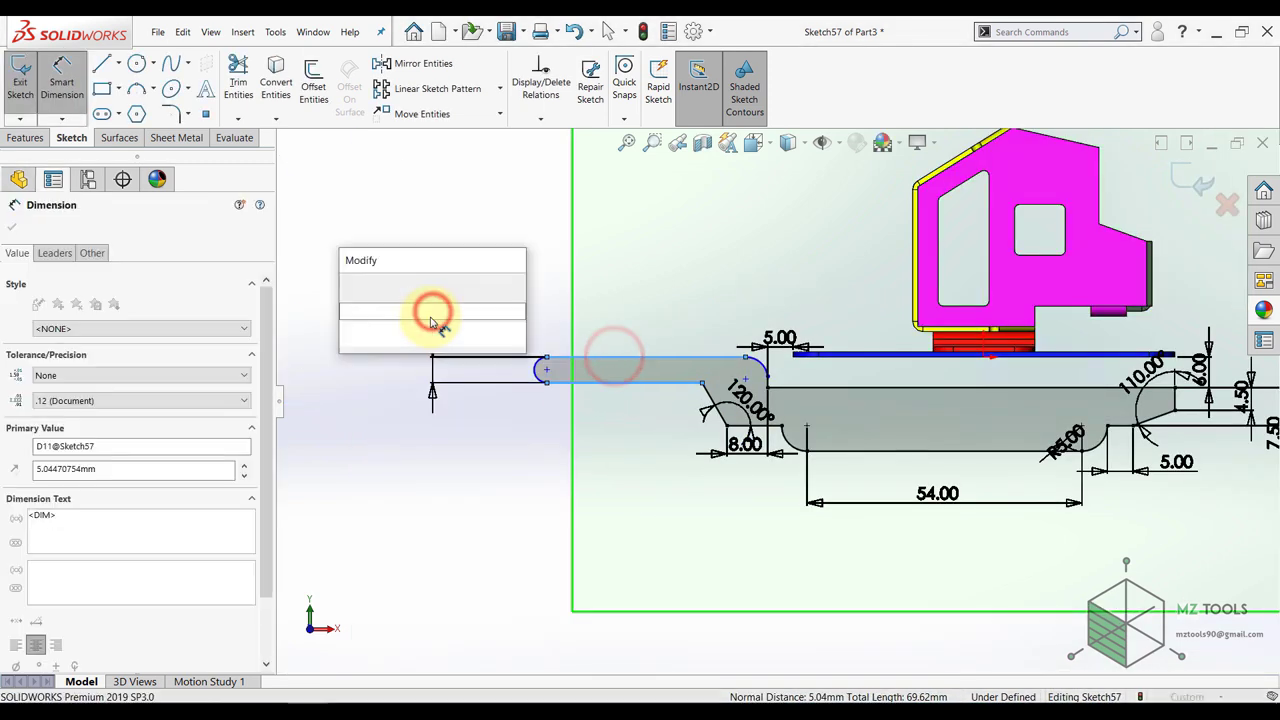
text(7)
key(Return)
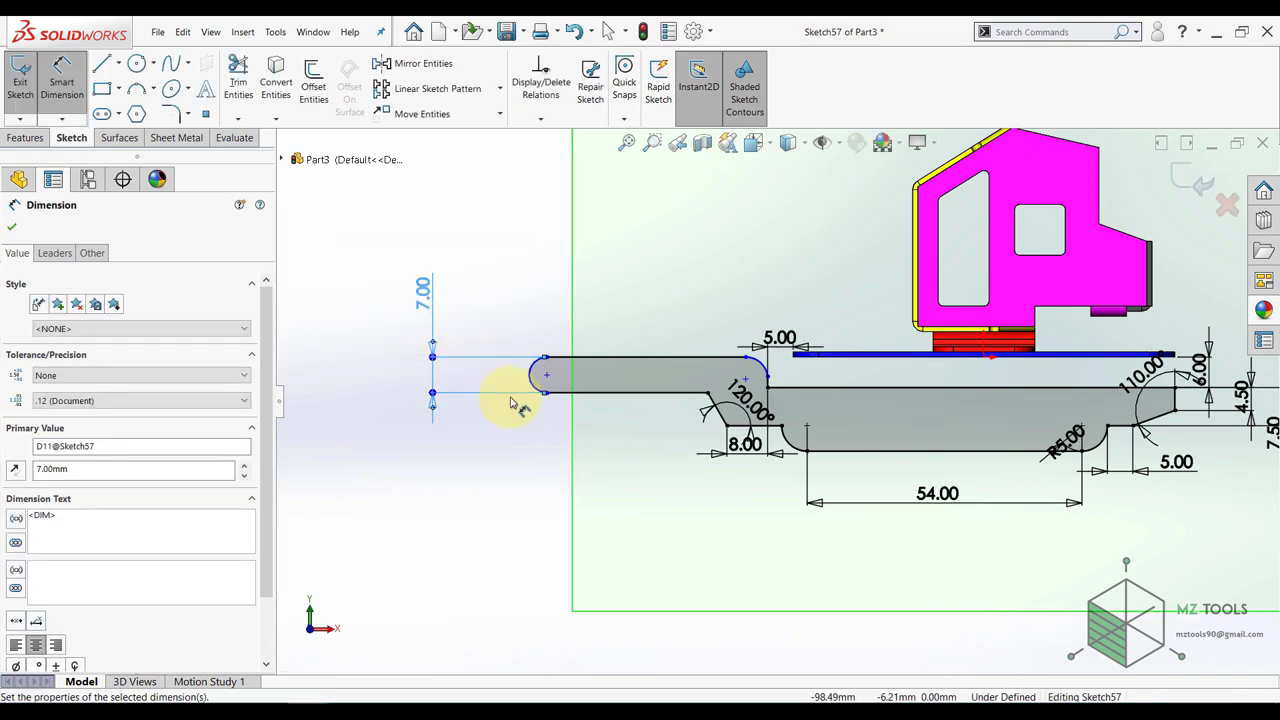
scroll(512, 403, up, 1)
- Set the horizontal distance from the rear end arc's centre to the profile's front vertical line to 110 mm
click(586, 379)
scroll(1097, 400, down, 3)
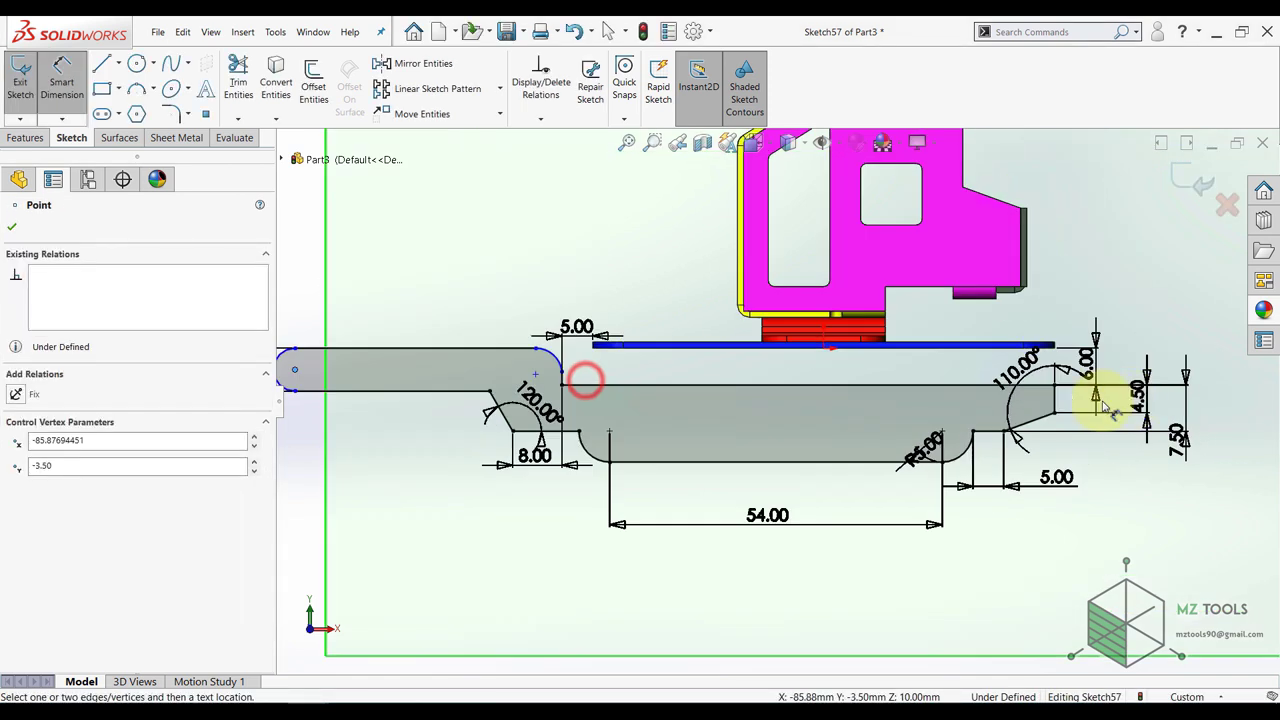
click(1019, 398)
click(699, 618)
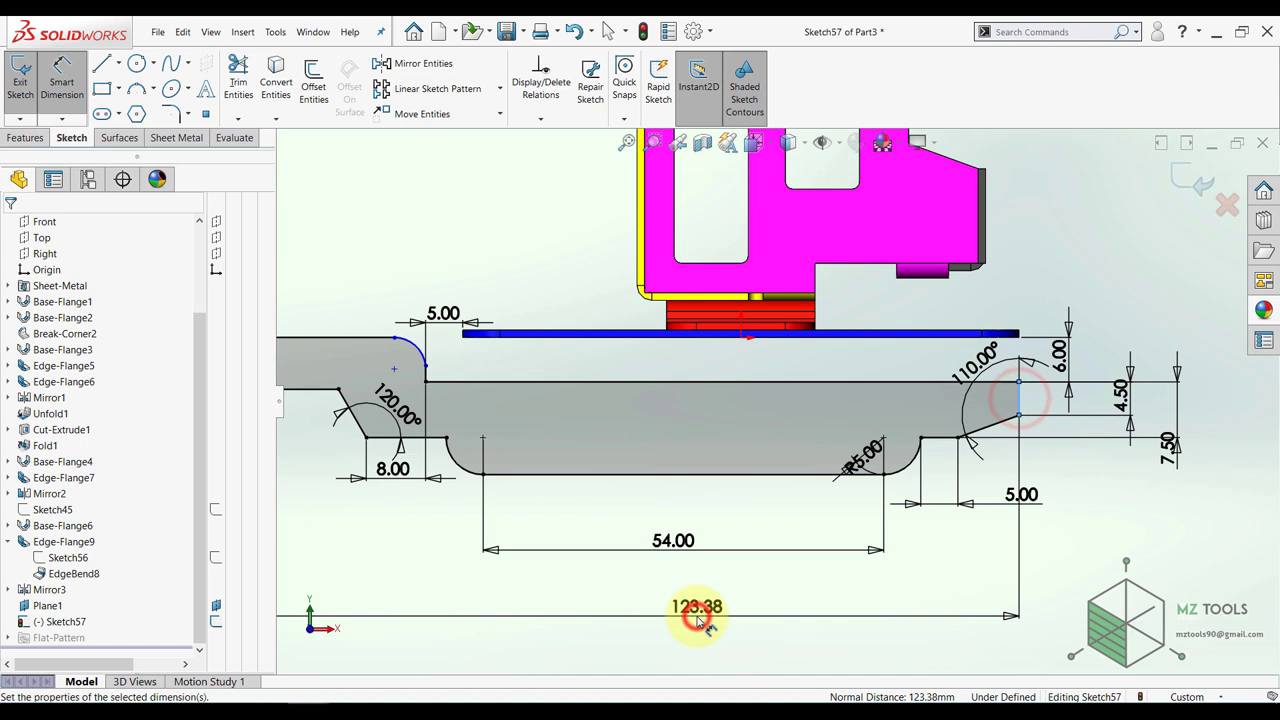
text(110)
key(Return)
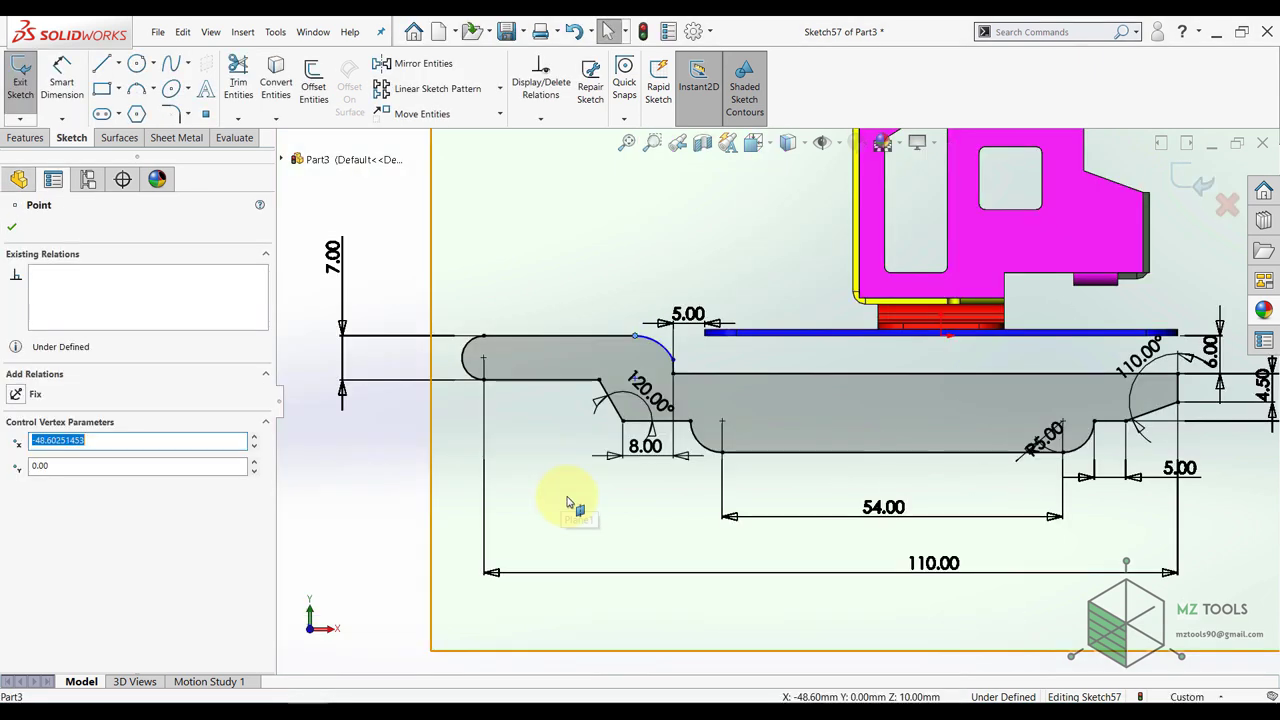
- Undo the last sketch change and move the corner arc's upper endpoint slightly rearward along the top line
key(ctrl+z)
scroll(627, 357, down, 2)
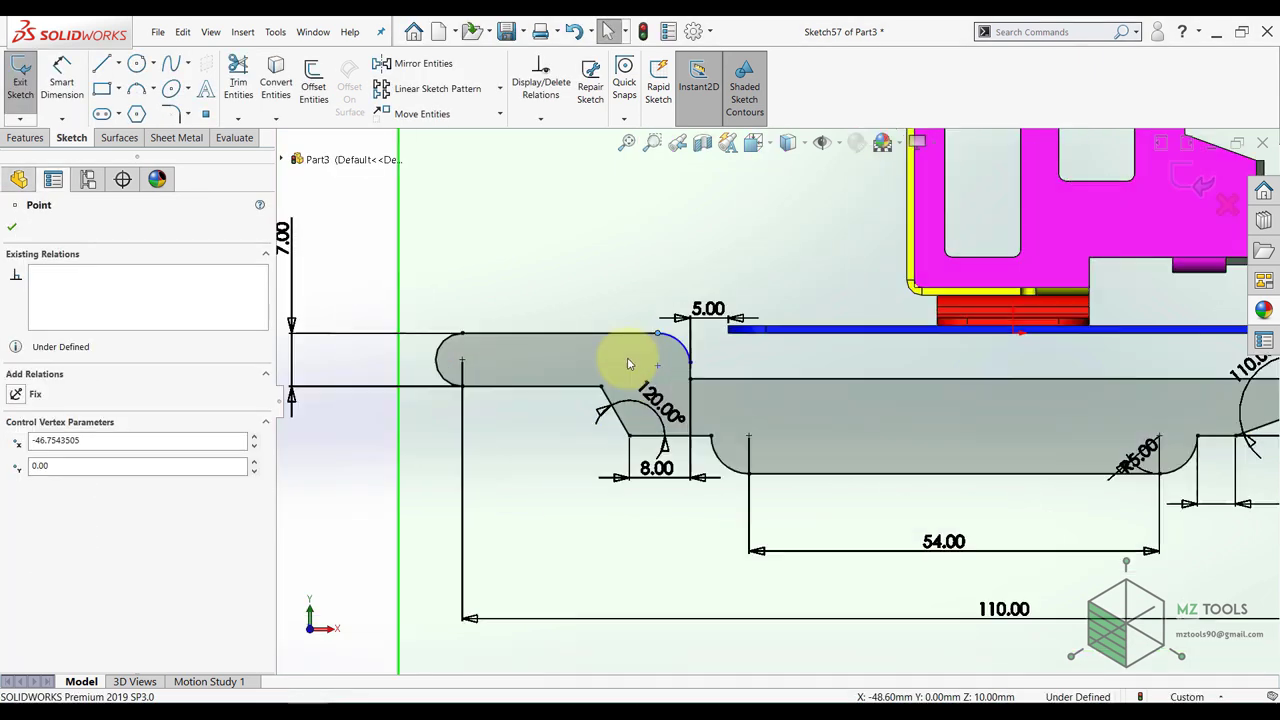
scroll(646, 361, up, 5)
scroll(748, 376, down, 4)
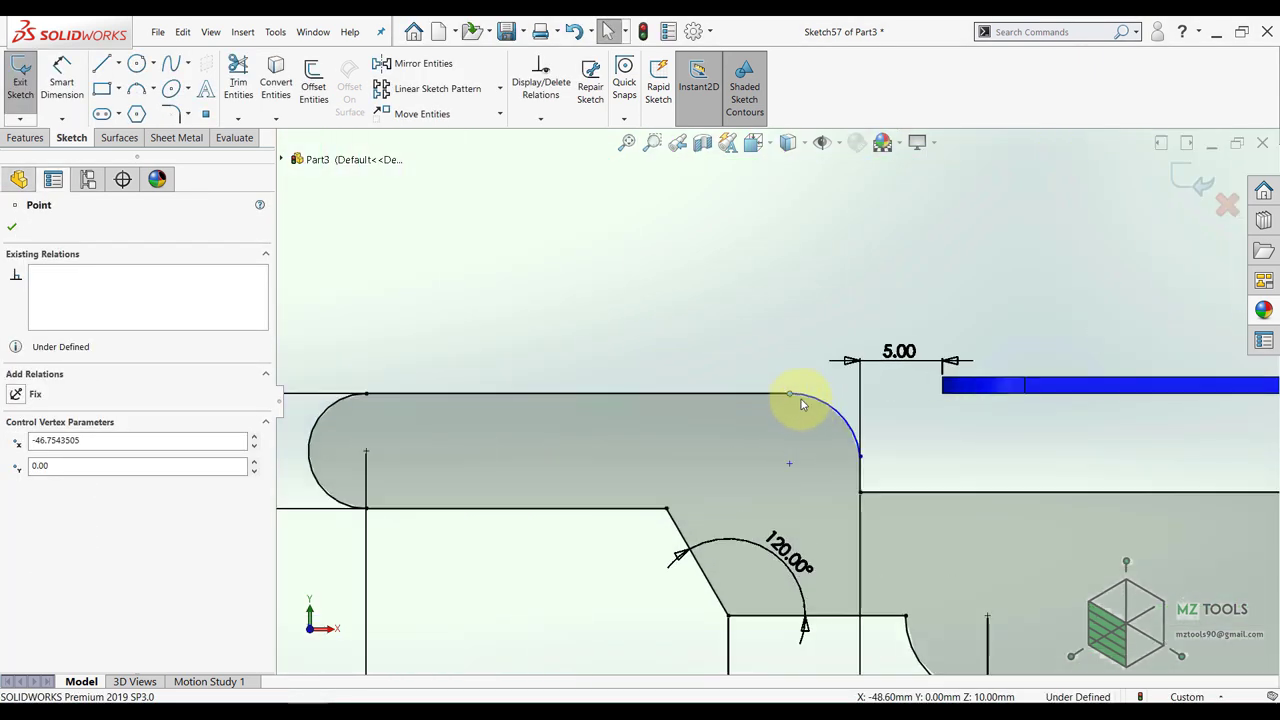
mouse_move(787, 398)
mouse_down()
mouse_move(743, 408)
mouse_move(767, 390)
mouse_up()
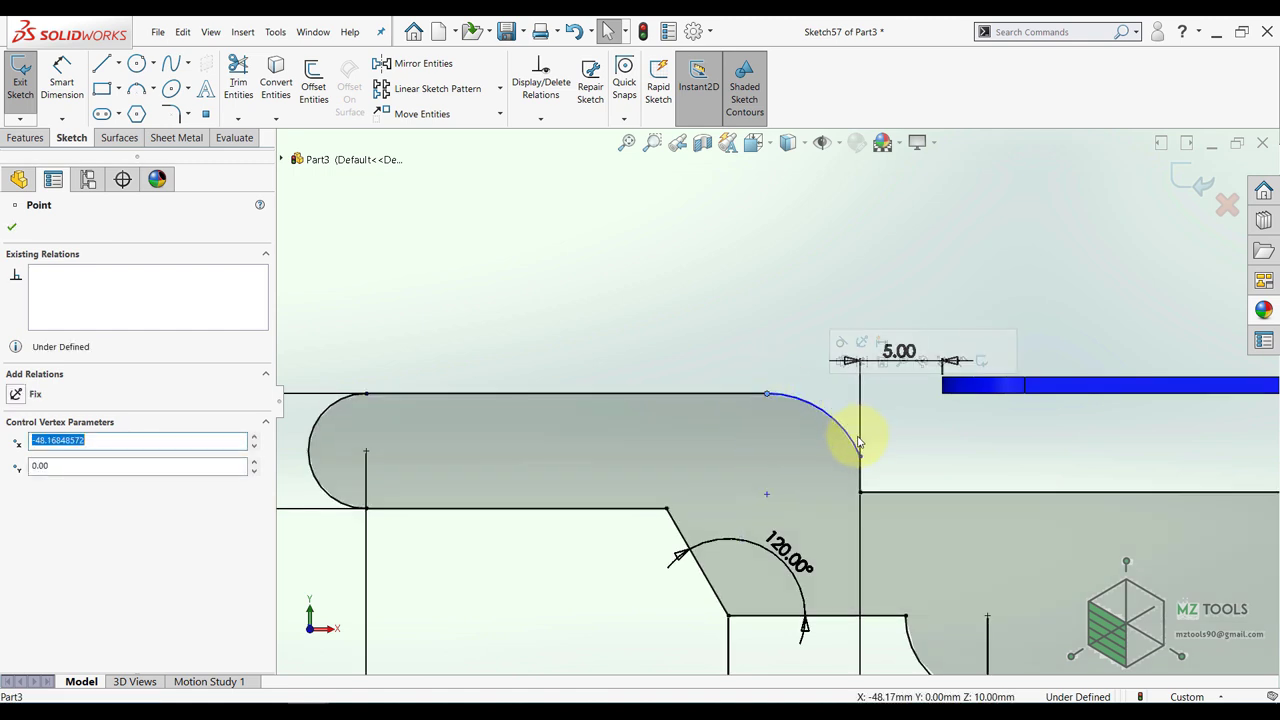
- Make the corner arc tangent to the short vertical line below it
click(890, 452)
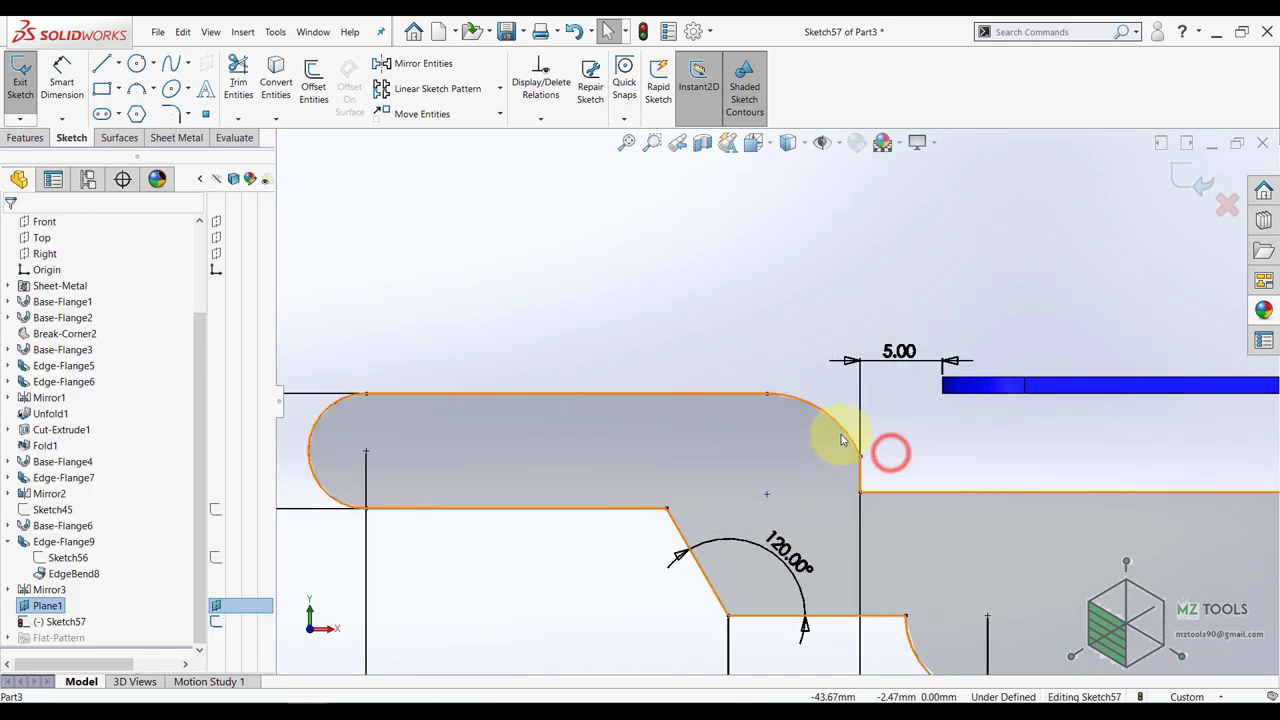
click(841, 427)
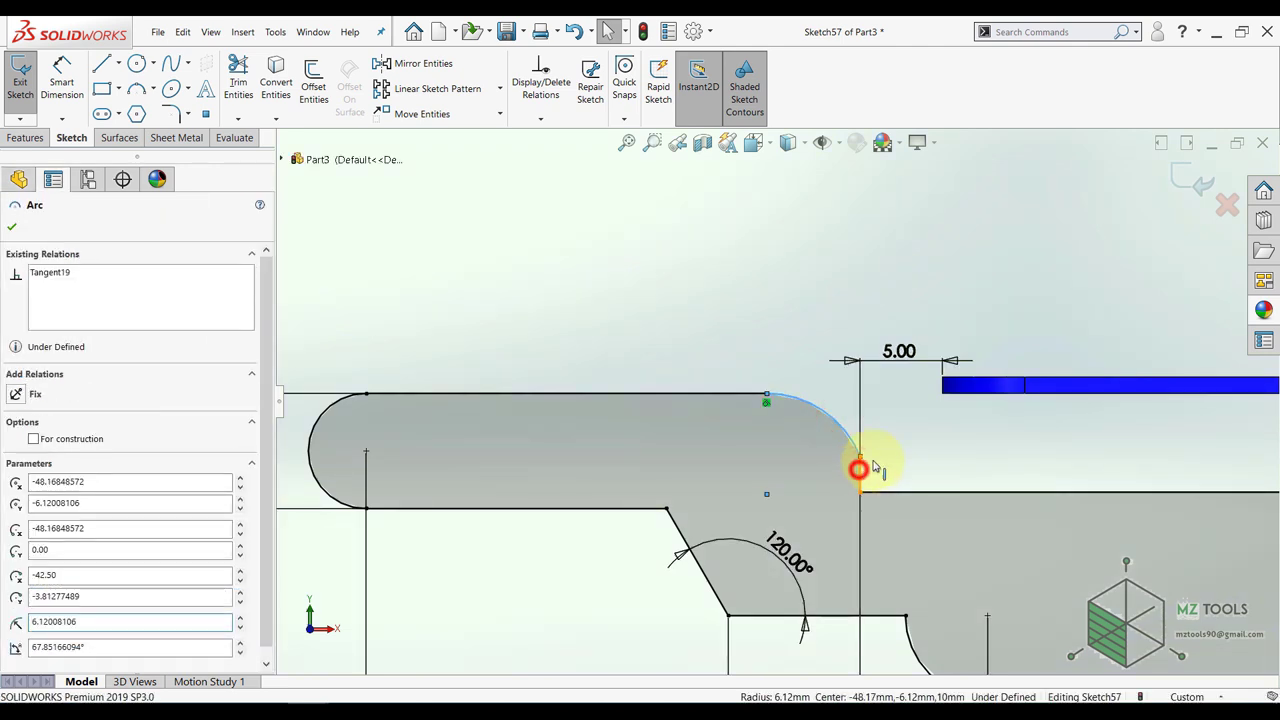
ctrl+click(857, 466)
click(897, 411)
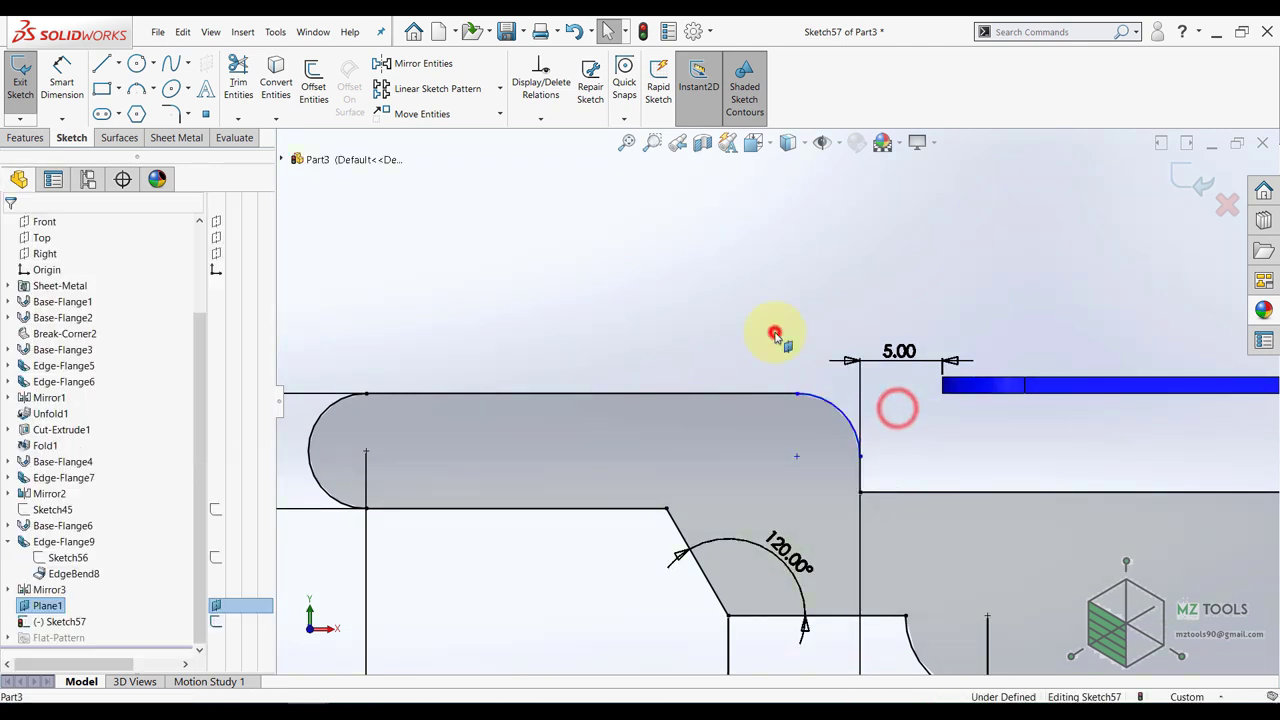
- Make the rear extension's corner arc equal in radius to the profile's lower rear arc and finish the sketch
scroll(708, 353, up, 2)
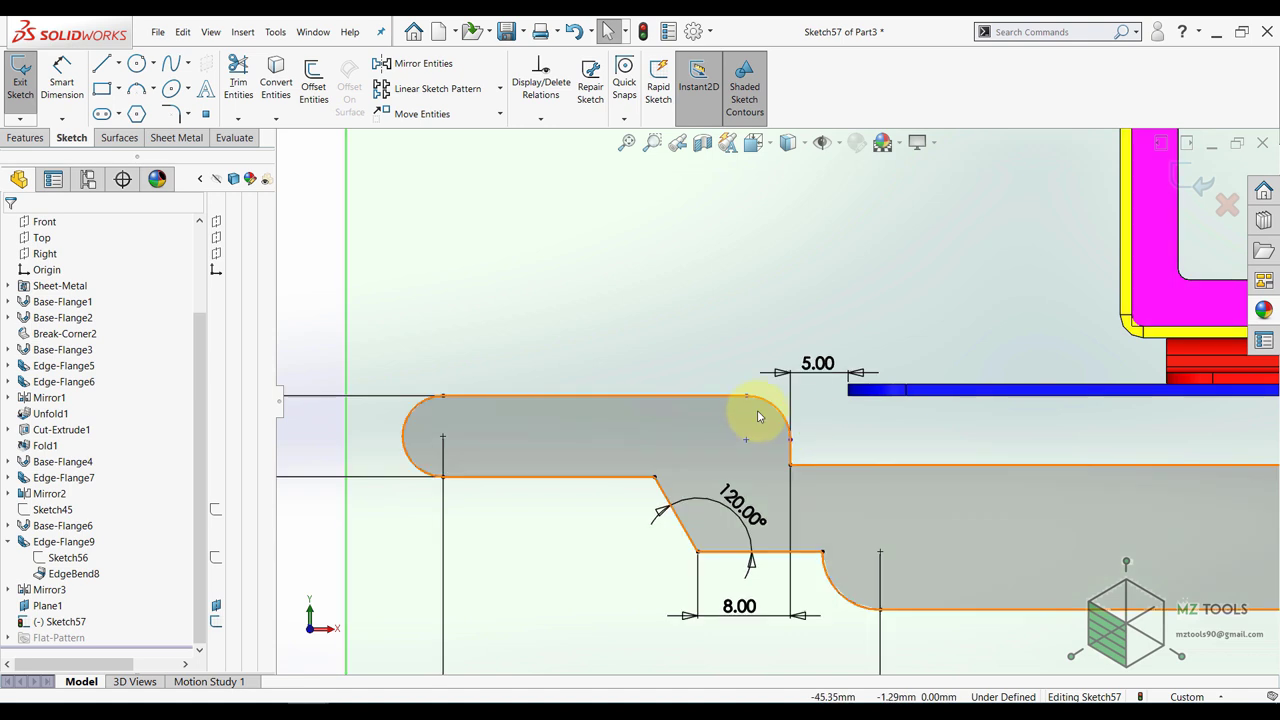
scroll(763, 417, up, 2)
scroll(824, 519, down, 2)
click(795, 545)
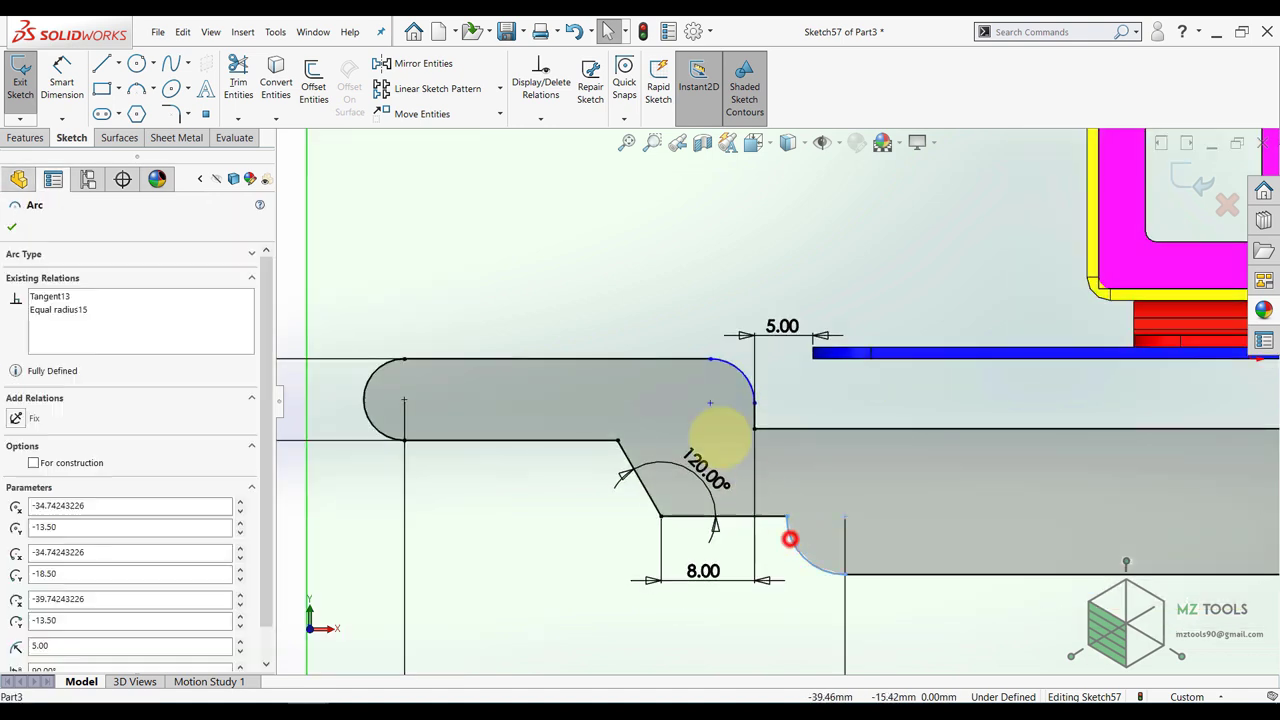
ctrl+click(718, 362)
click(821, 303)
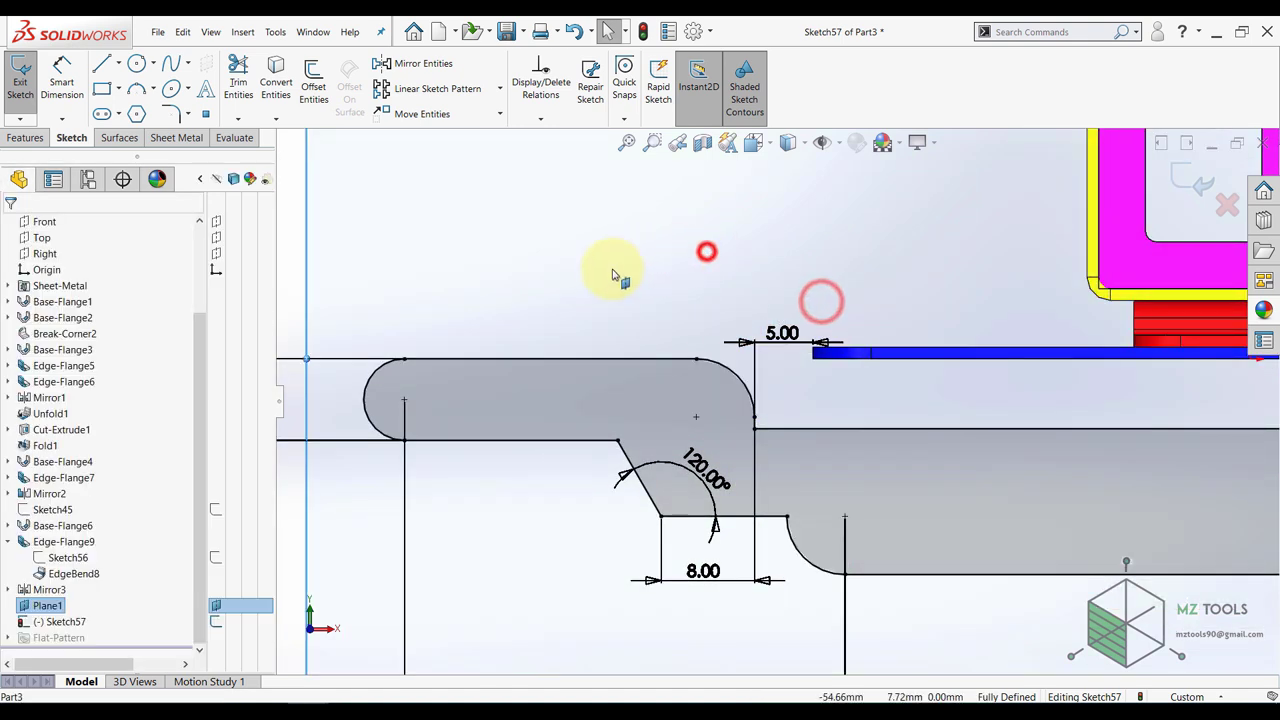
scroll(611, 271, up, 3)
scroll(940, 405, down, 3)
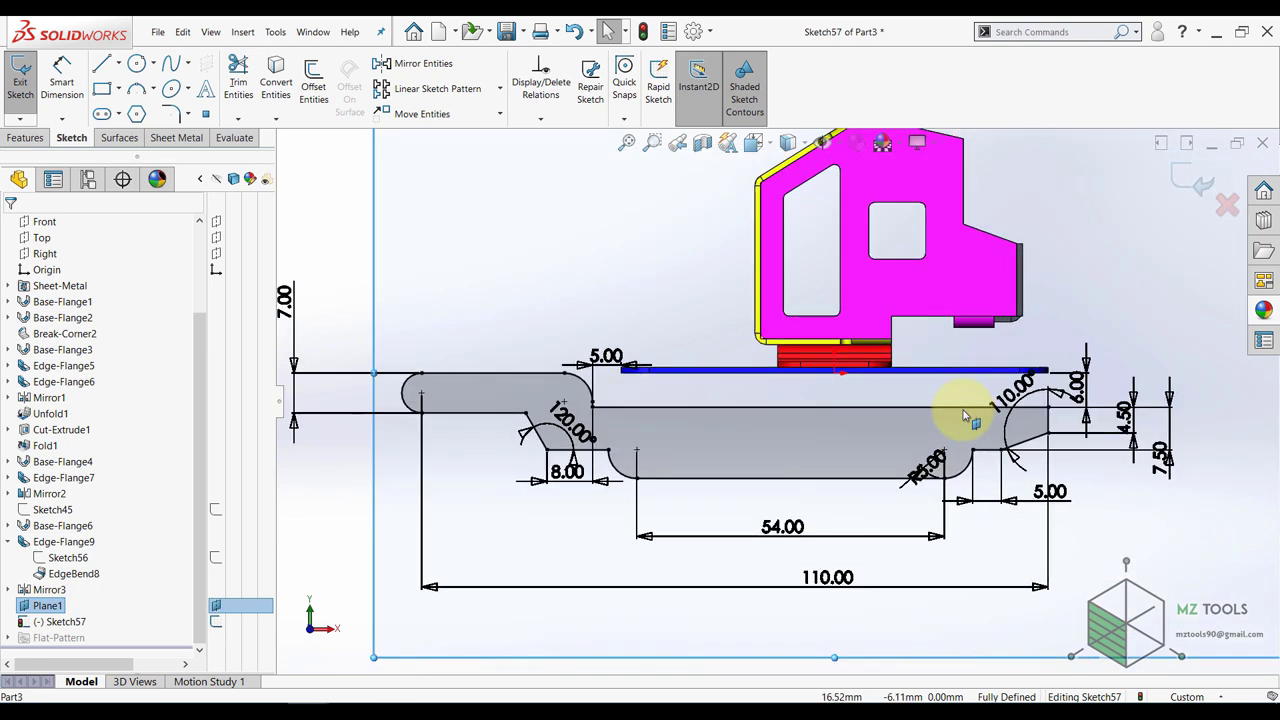
scroll(964, 415, up, 2)
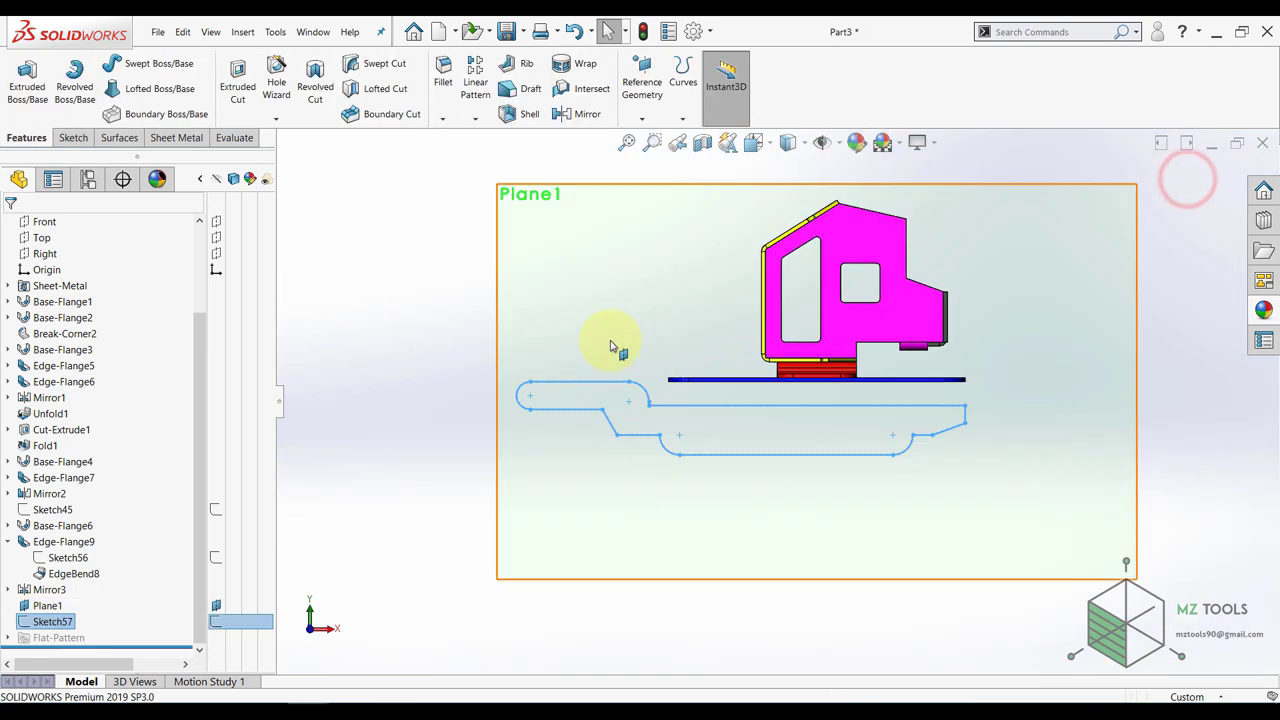
- Create a 1 mm base flange from the track-side profile in the reversed direction, without merging it with the other bodies
middle_drag(614, 346, 571, 371)
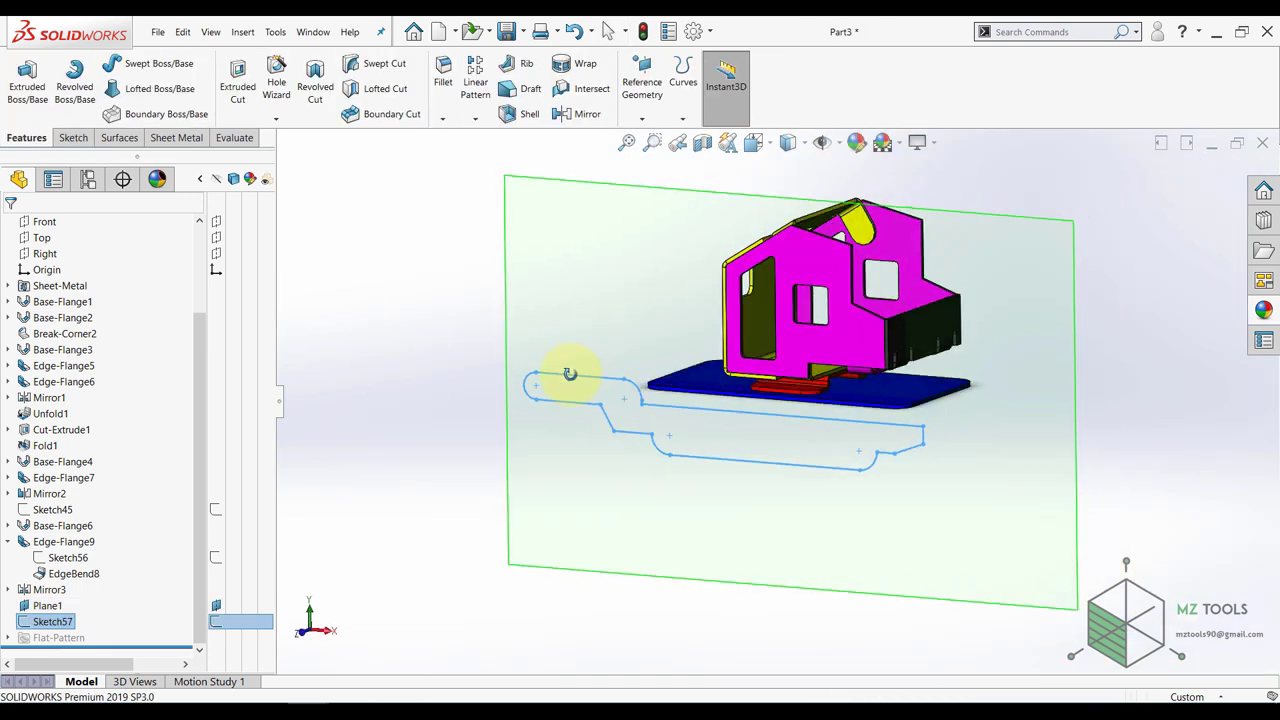
click(152, 138)
click(26, 78)
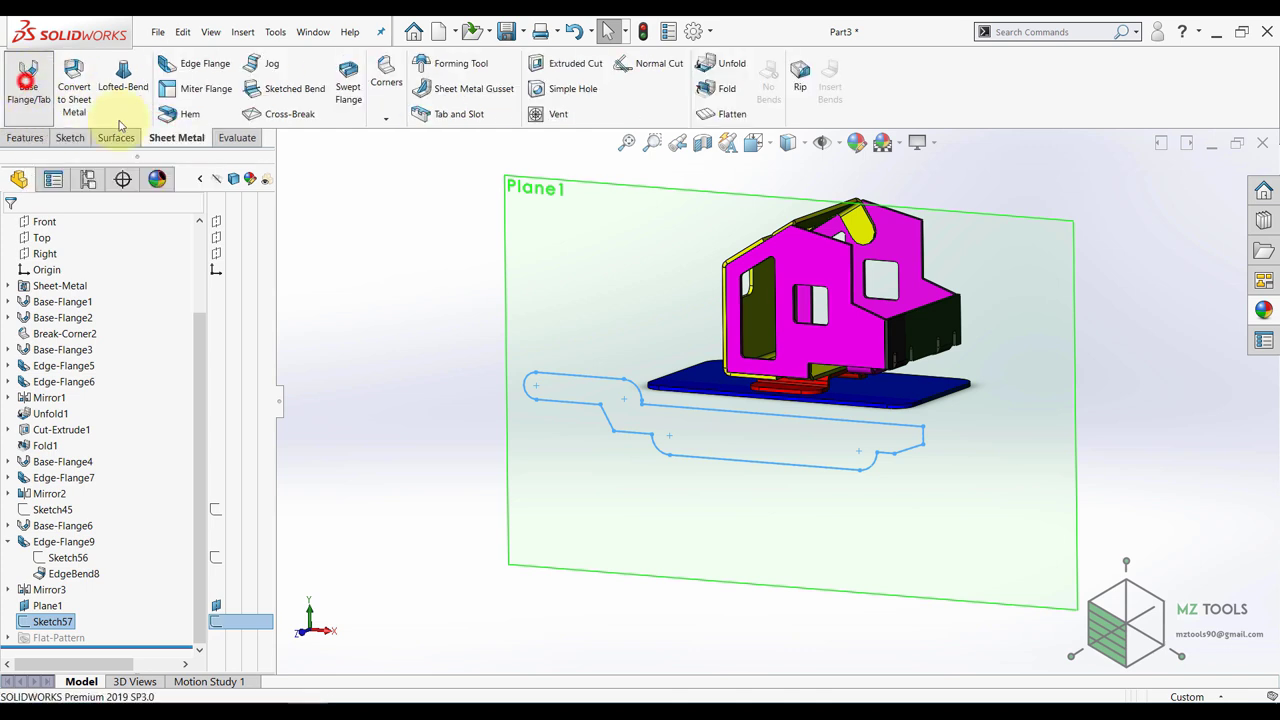
middle_drag(508, 417, 488, 431)
key(space)
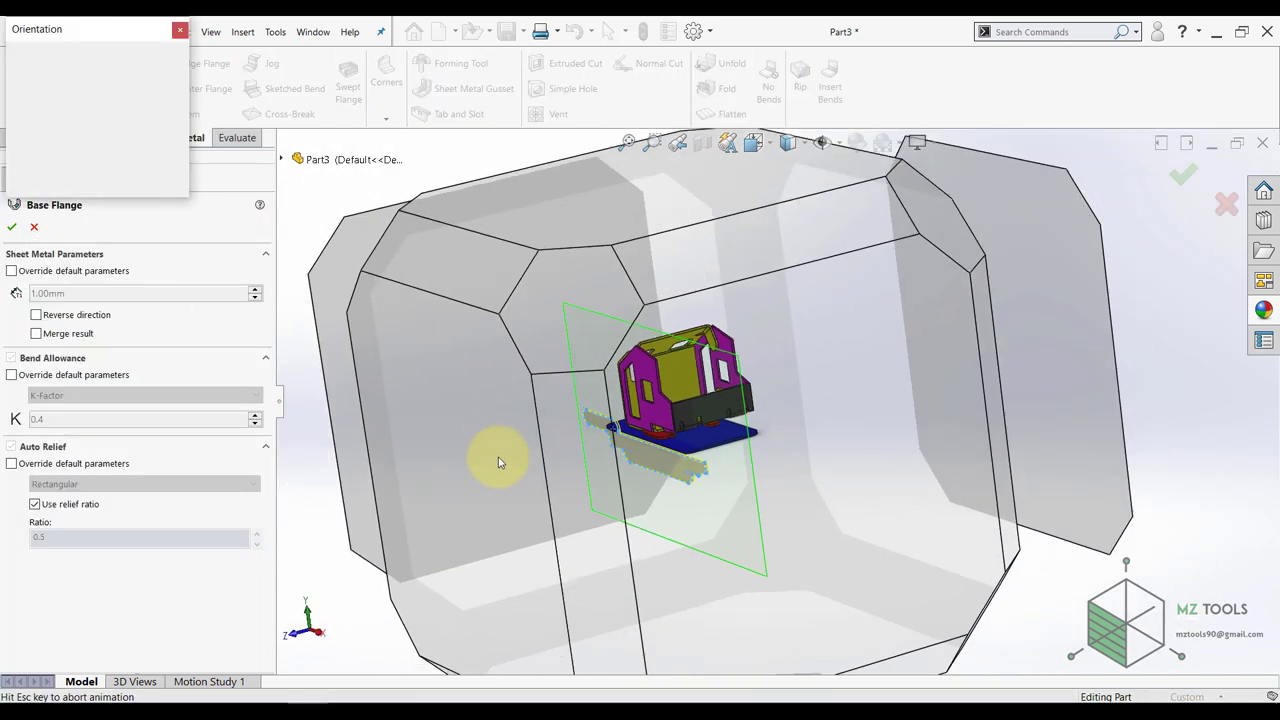
click(647, 486)
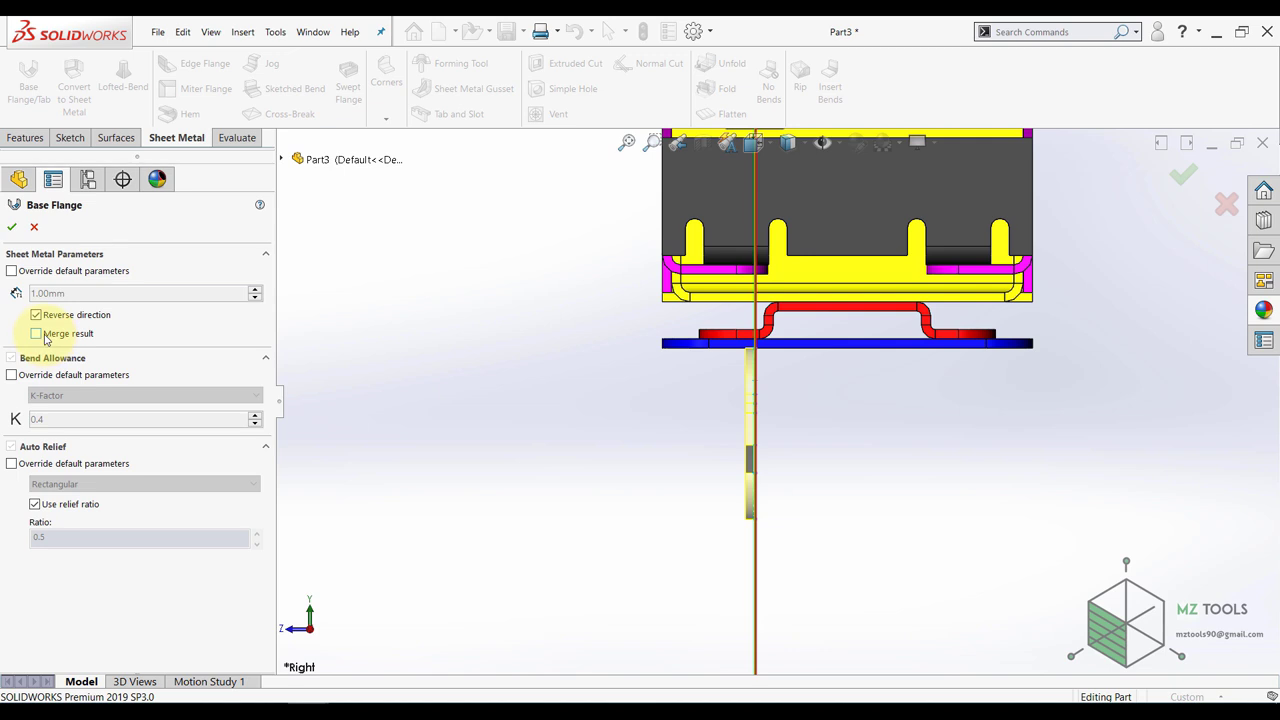
scroll(630, 395, up, 2)
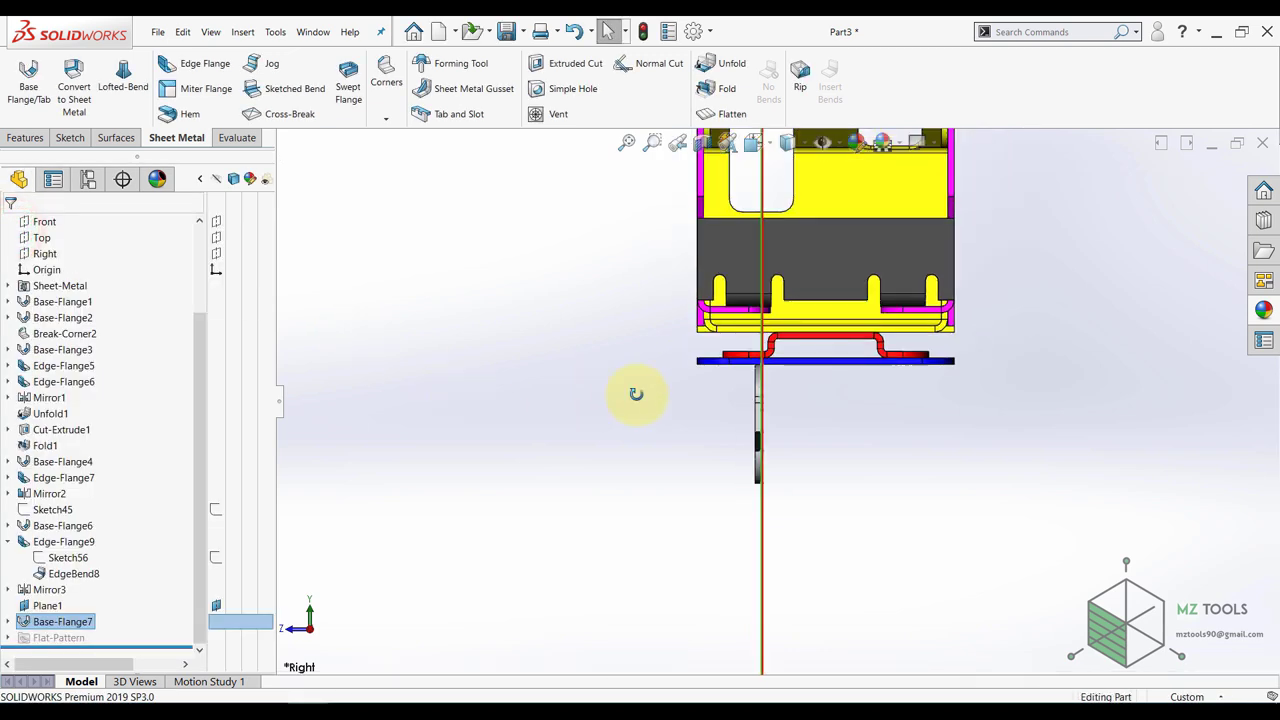
middle_drag(637, 394, 647, 403)
click(607, 476)
- Apply a green colour to the new track-side sheet metal body in the cut list
scroll(608, 478, up, 2)
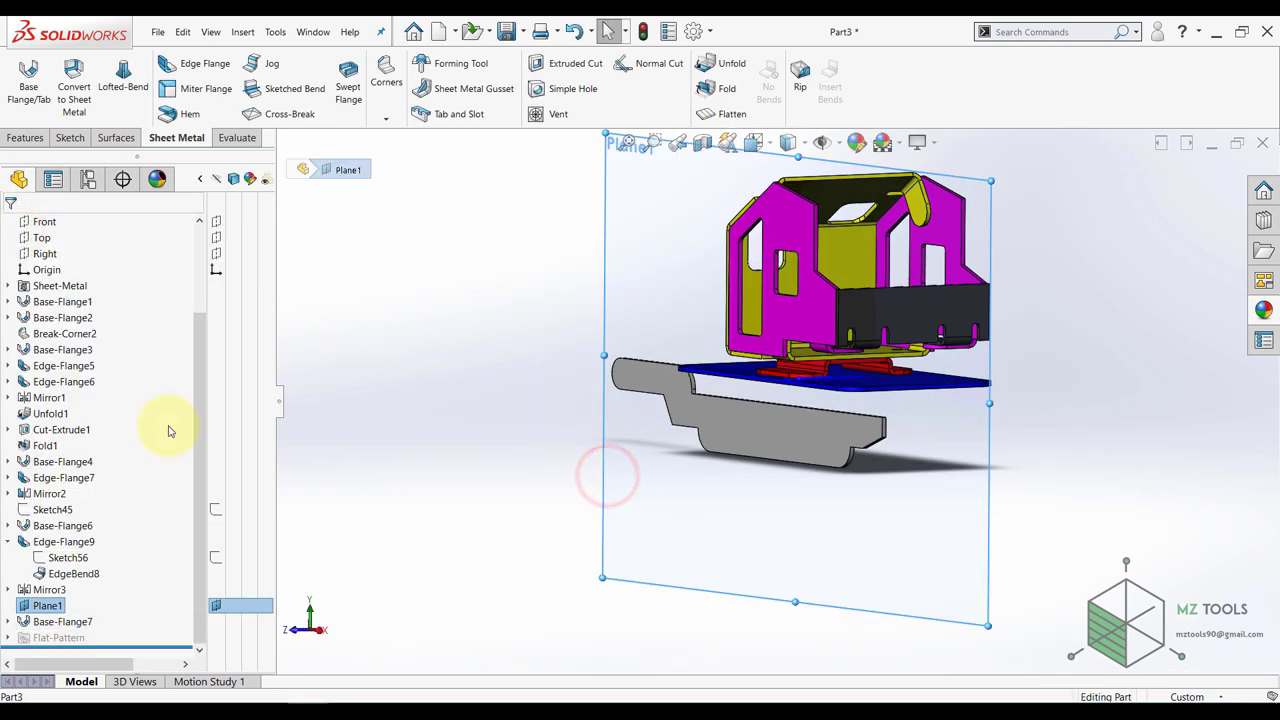
scroll(117, 421, up, 3)
click(8, 287)
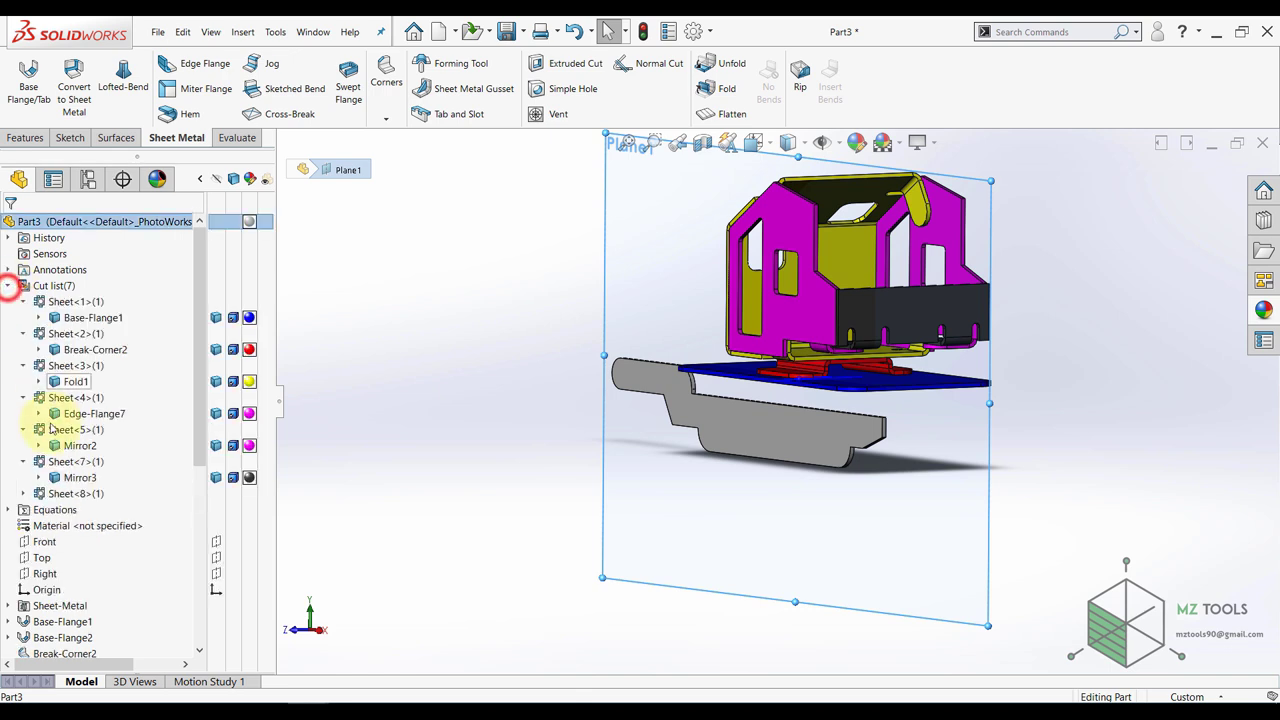
click(23, 494)
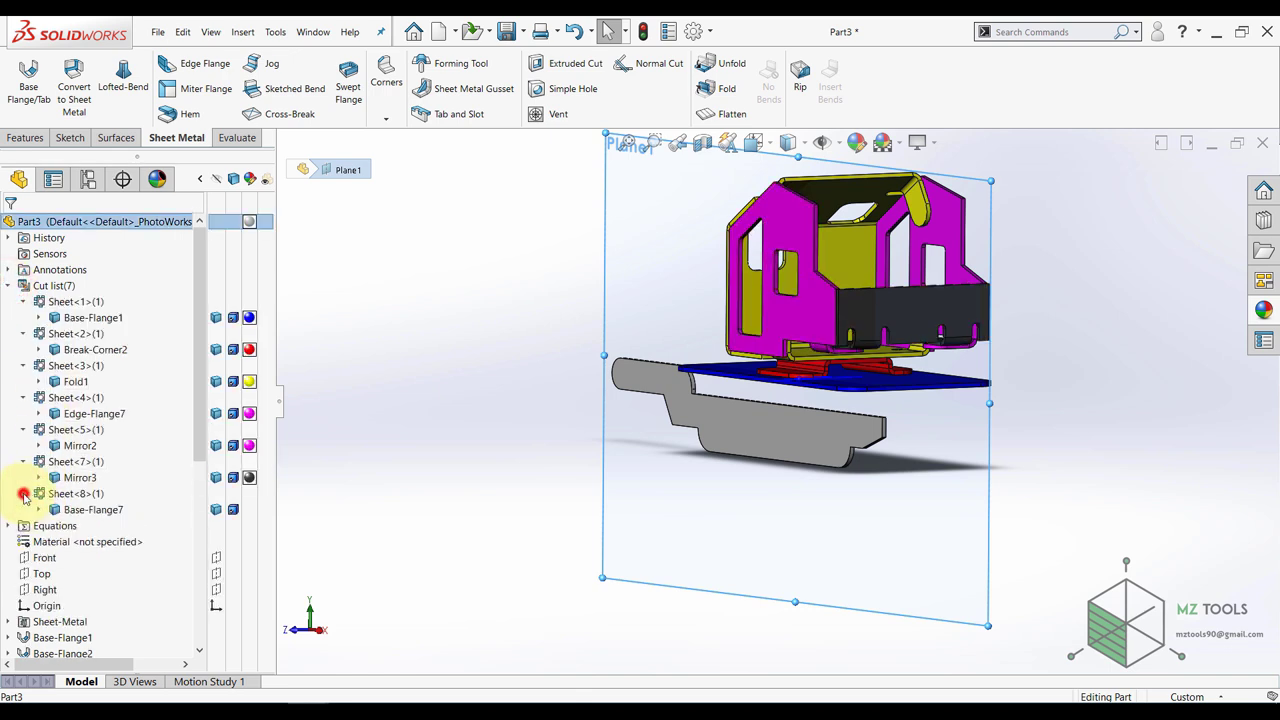
click(252, 510)
click(270, 517)
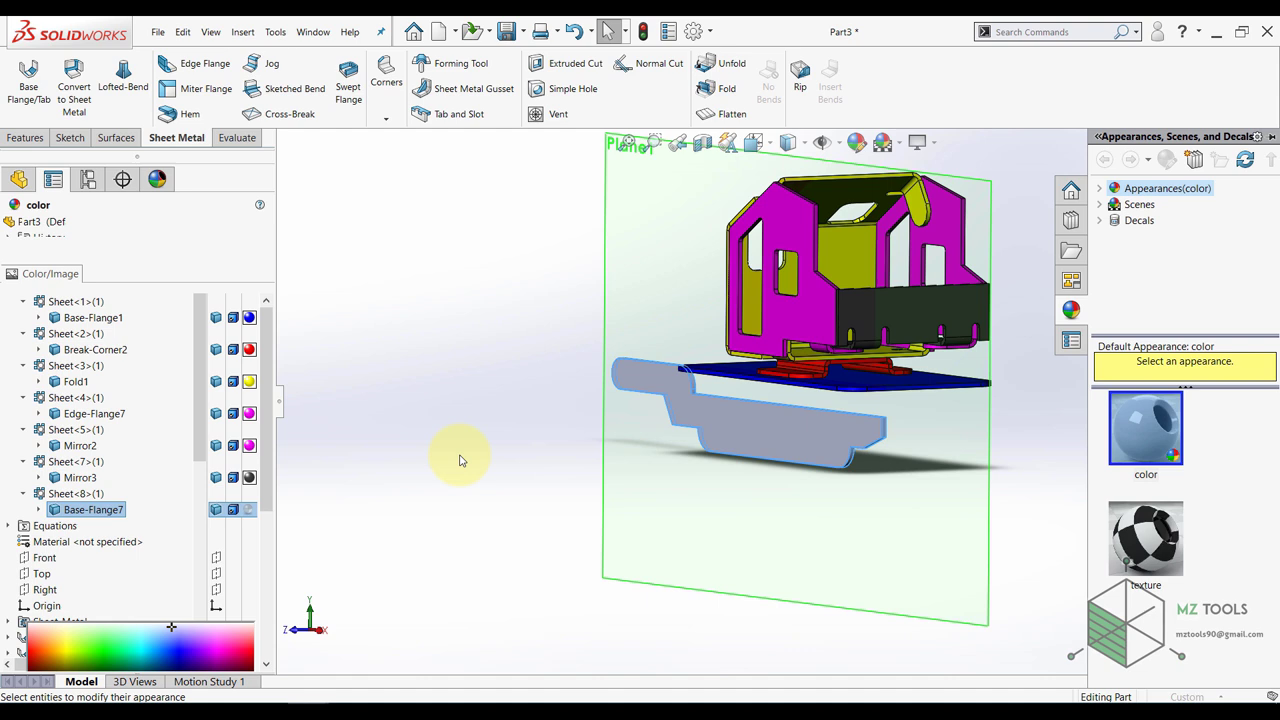
click(125, 557)
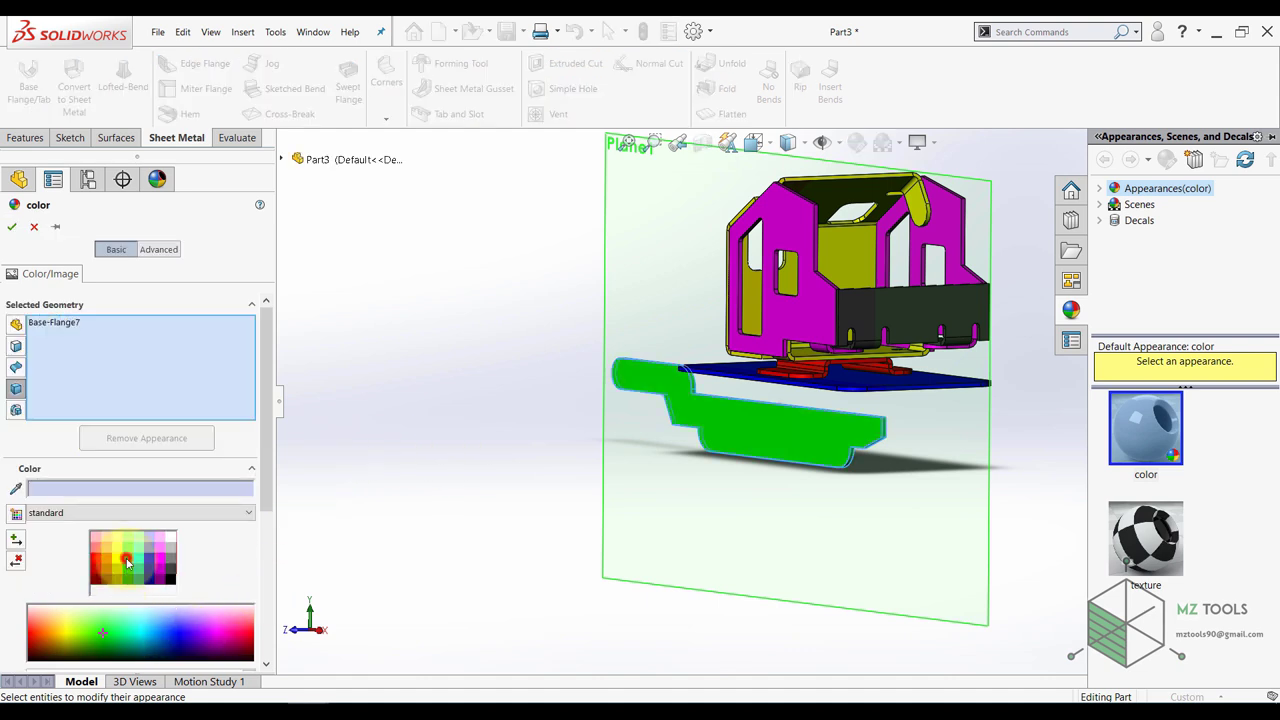
click(12, 228)
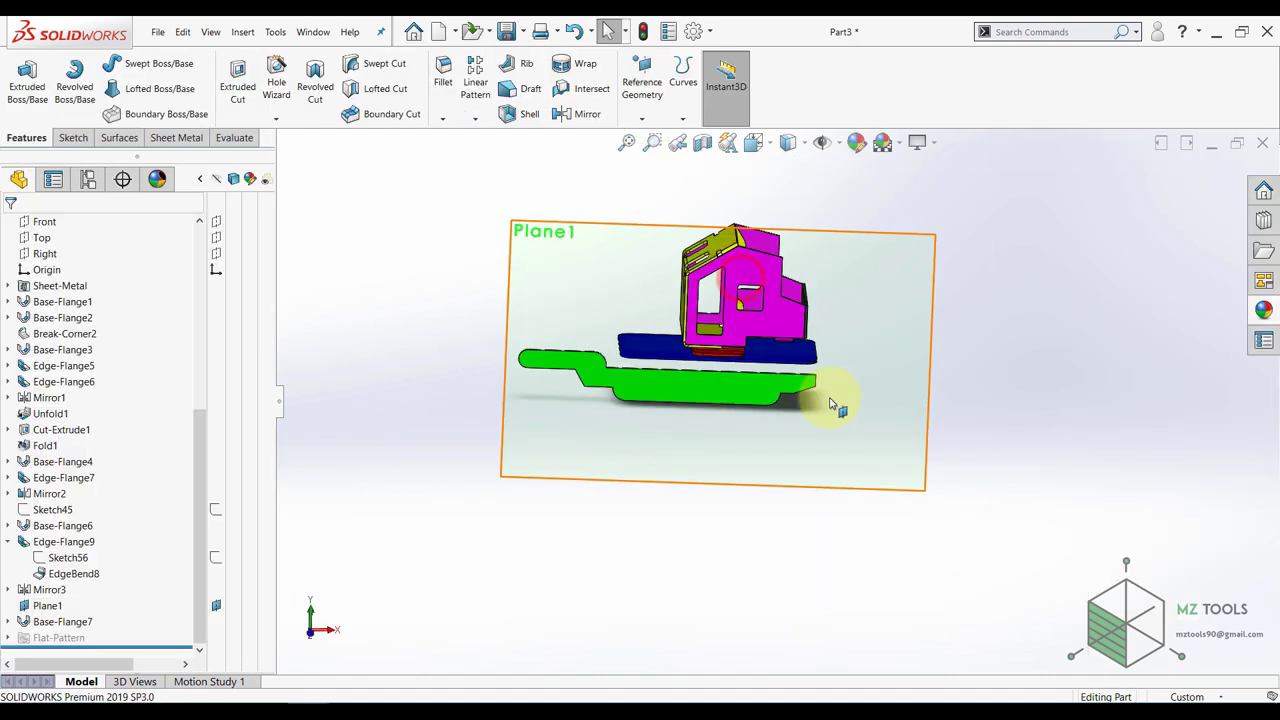
- Add a 90-degree edge flange about 11 mm long, pointing outward from the green side plate's upper edge
middle_drag(834, 403, 814, 408)
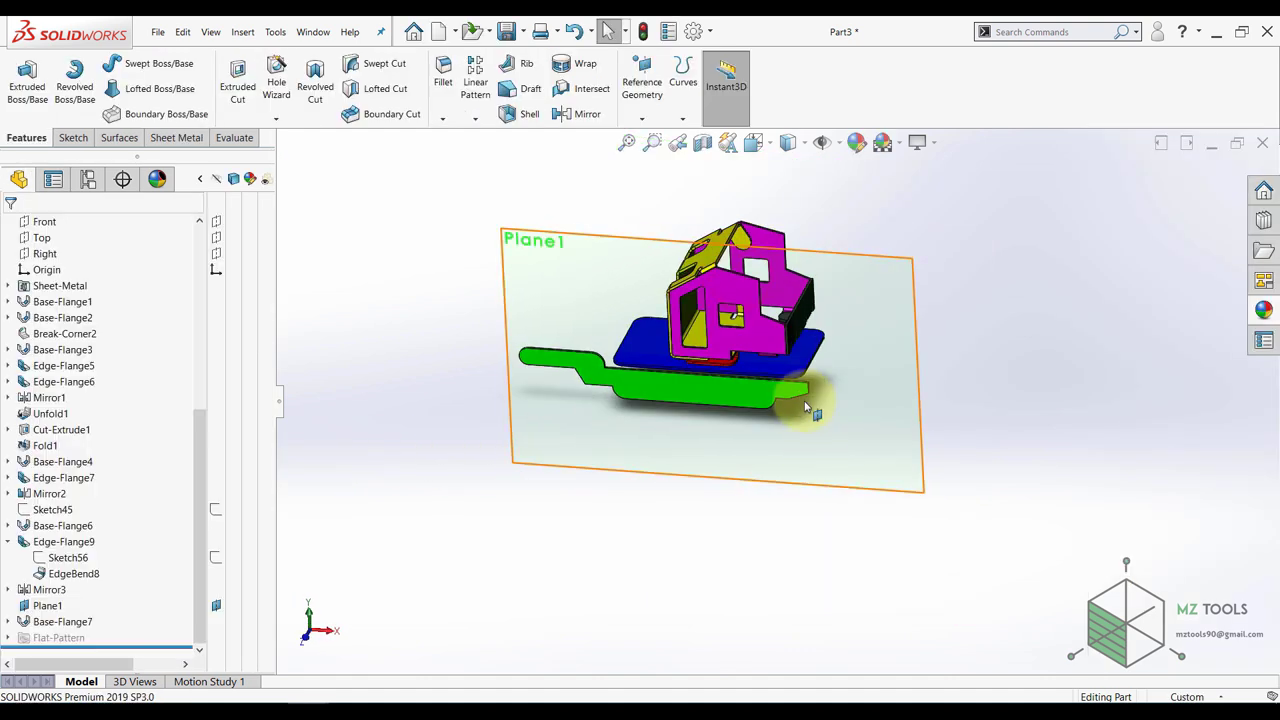
scroll(790, 380, down, 5)
click(206, 72)
key(Escape)
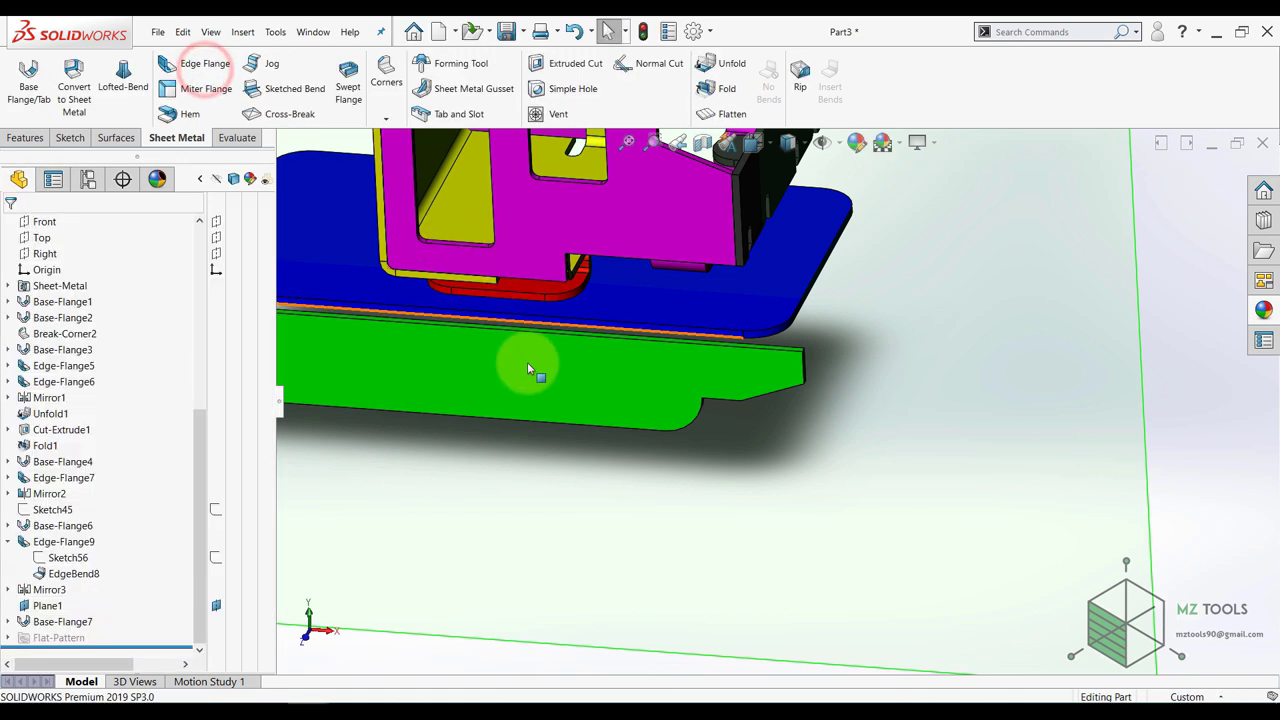
click(183, 68)
scroll(784, 363, down, 4)
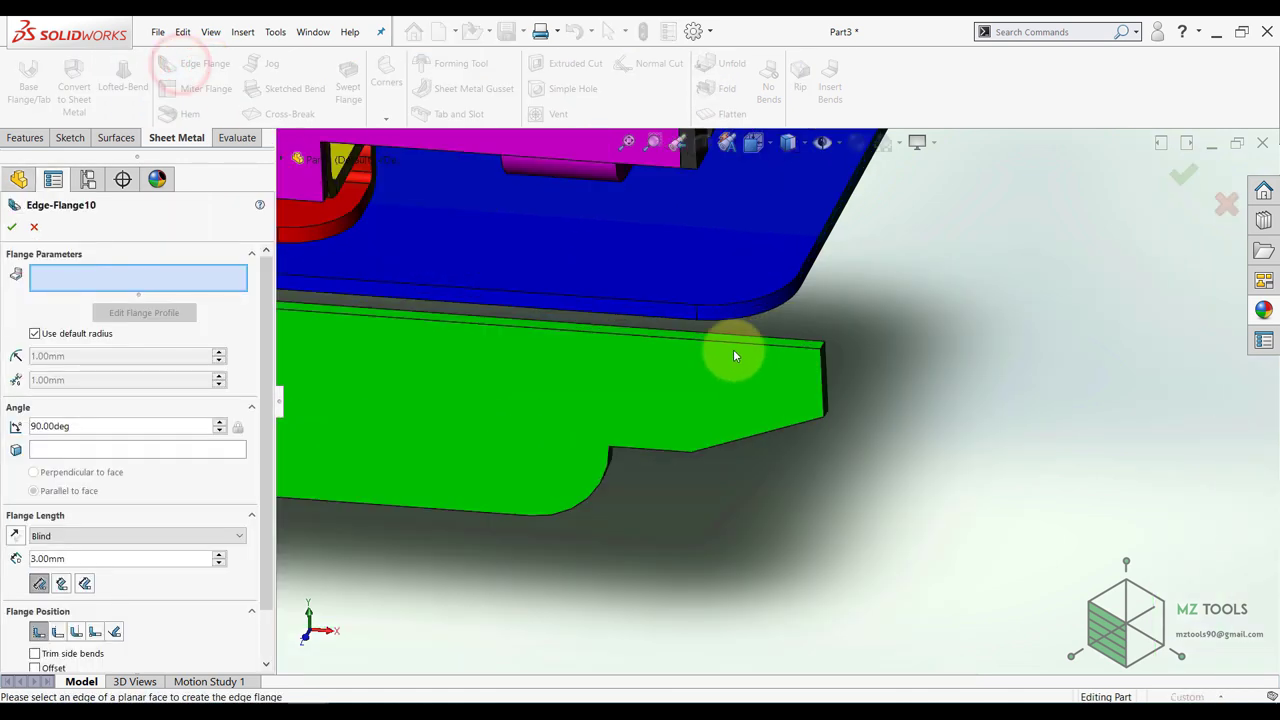
click(734, 341)
click(669, 394)
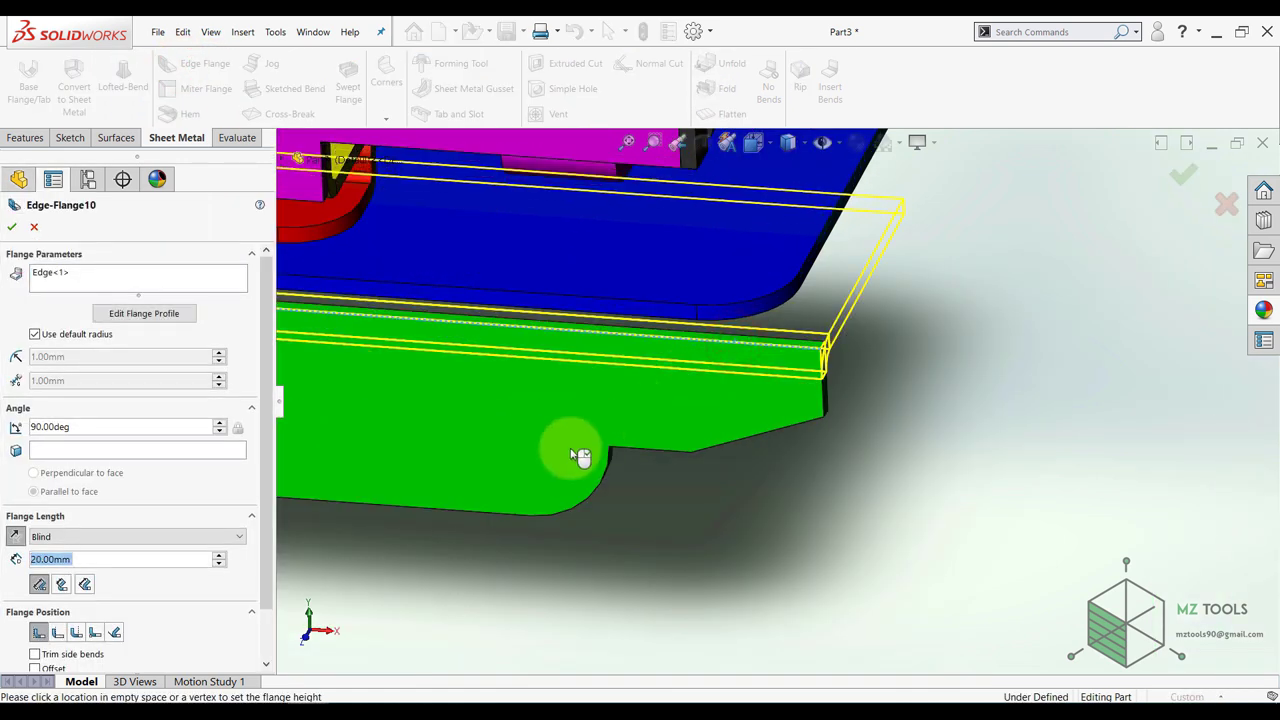
scroll(776, 441, up, 5)
mouse_move(772, 436)
middle_down()
mouse_move(729, 397)
mouse_move(651, 426)
middle_up()
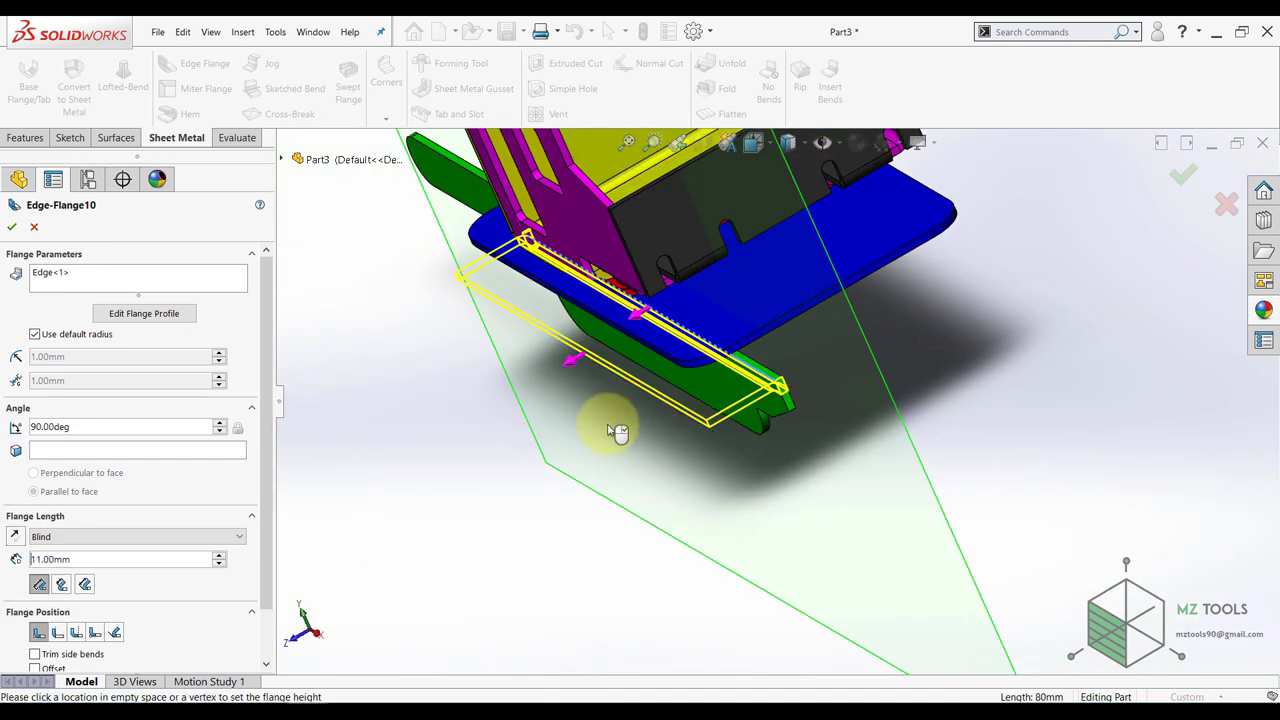
click(607, 425)
click(15, 227)
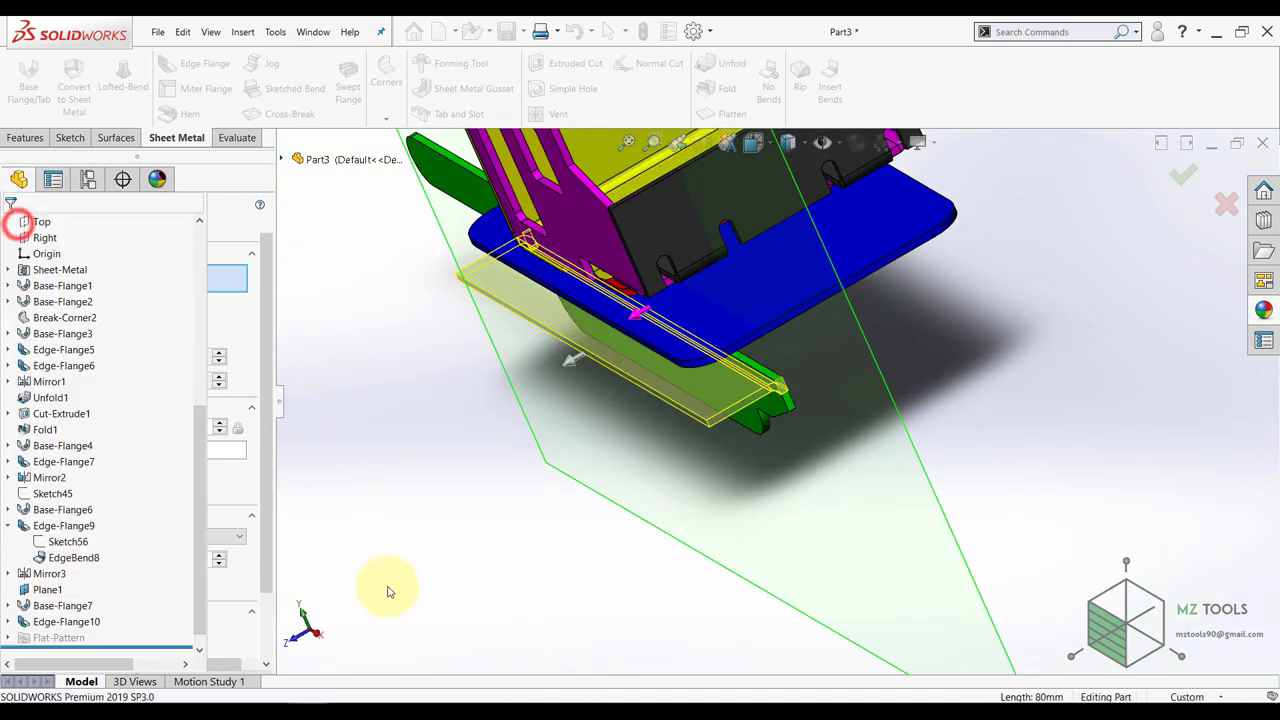
- Open the new edge flange's profile sketch for editing and view it from straight above
scroll(50, 586, down, 1)
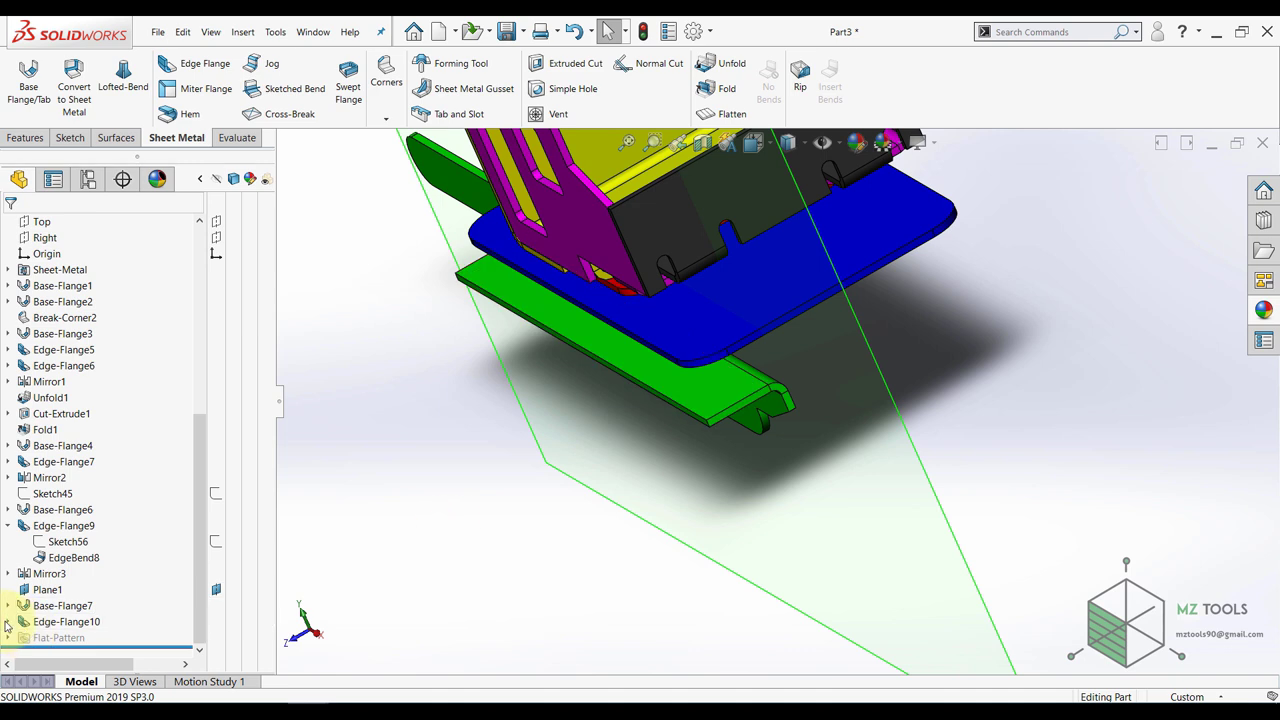
click(7, 622)
click(51, 618)
click(65, 577)
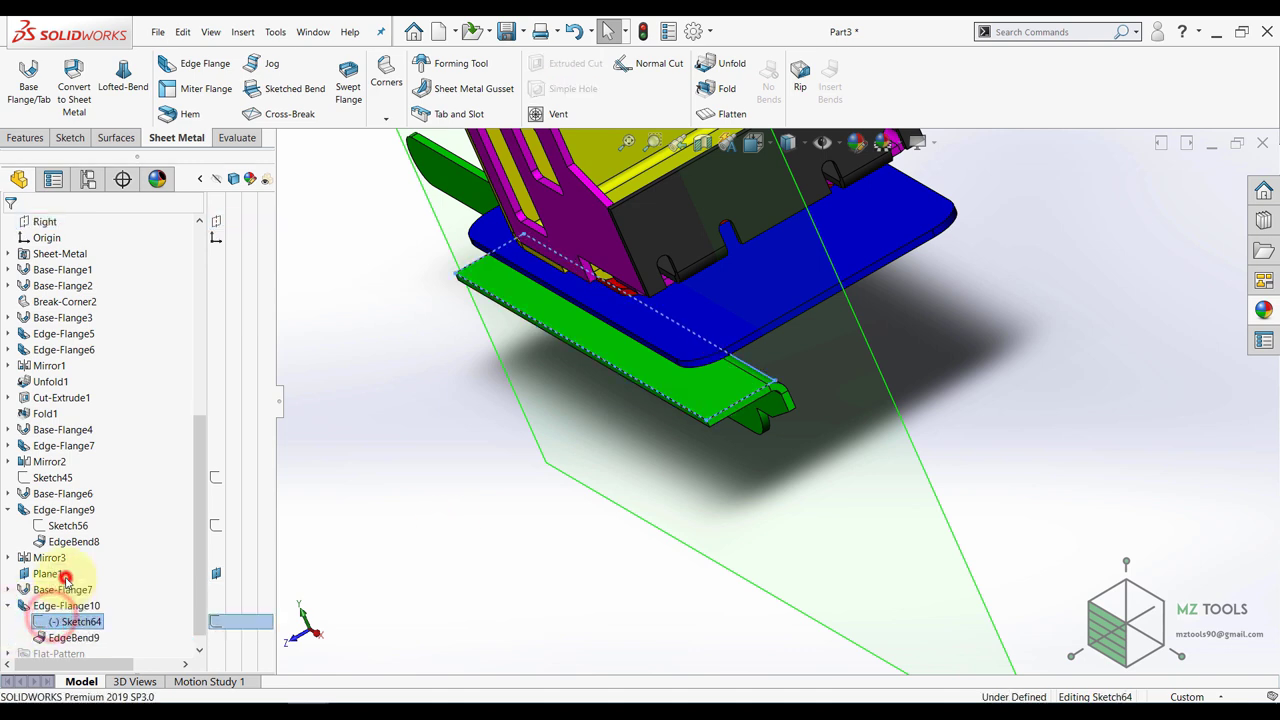
key(space)
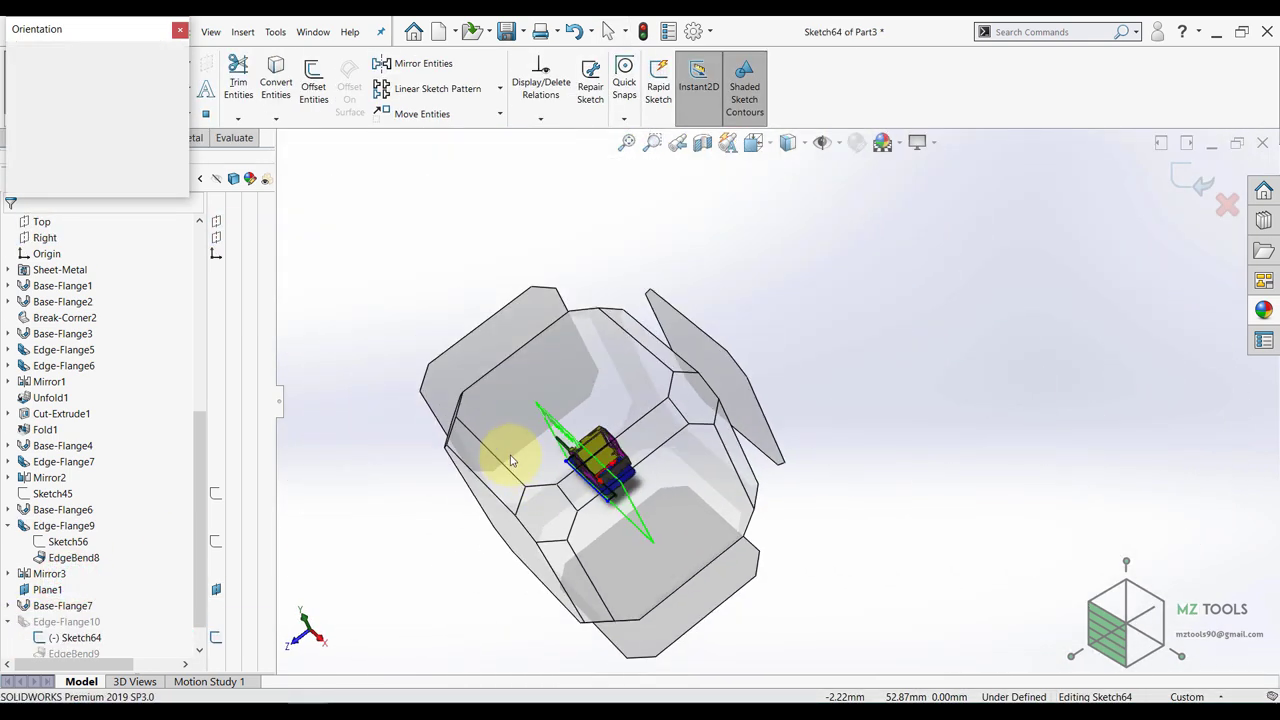
click(517, 437)
scroll(749, 490, down, 5)
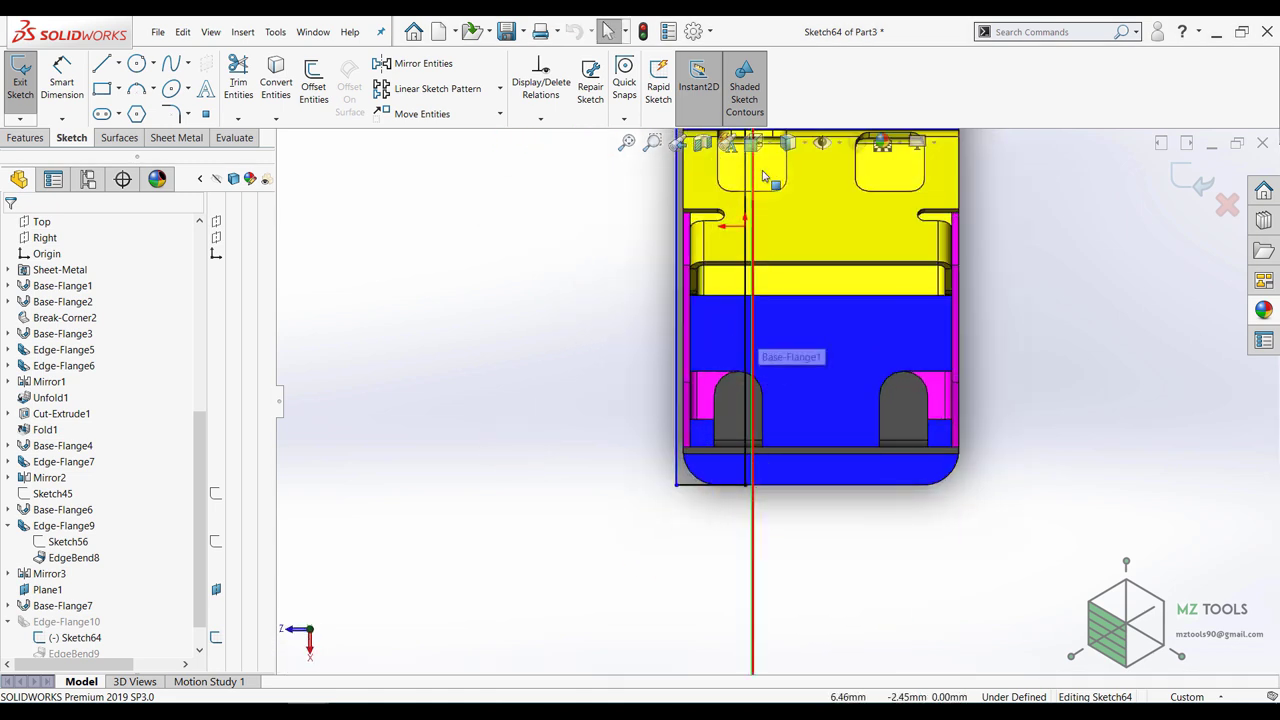
- Switch the model display to hidden lines visible
click(787, 142)
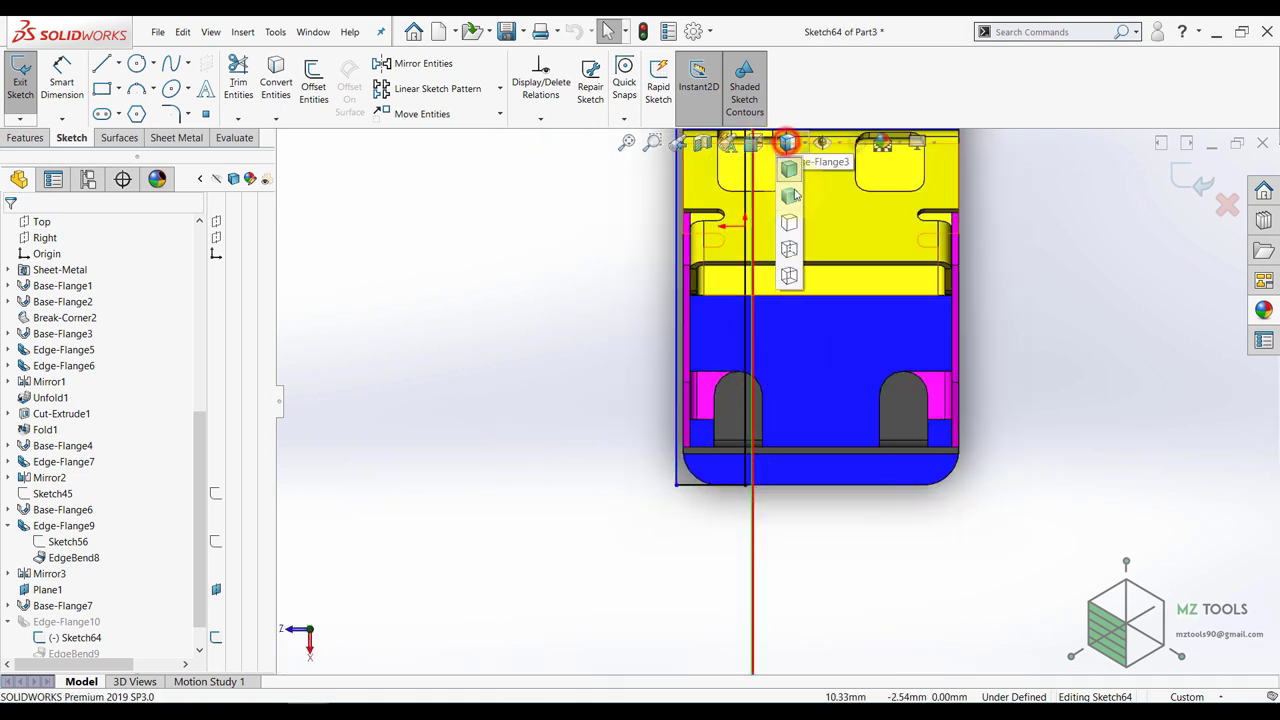
click(790, 252)
scroll(737, 457, down, 5)
scroll(694, 449, up, 7)
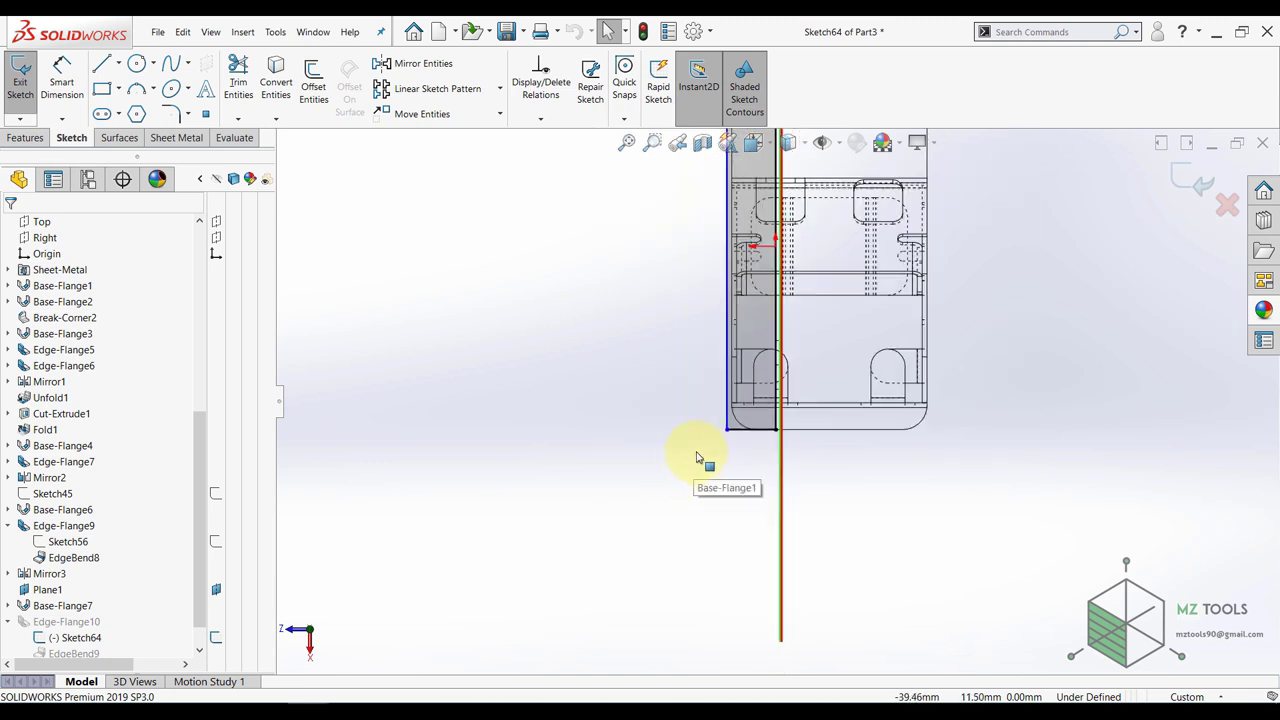
- Shrink the flange's rectangular profile to about 7.8 mm long and 6.1 mm wide at the plate's front end
scroll(765, 222, down, 4)
drag(760, 205, 757, 545)
scroll(762, 596, down, 6)
scroll(753, 532, down, 4)
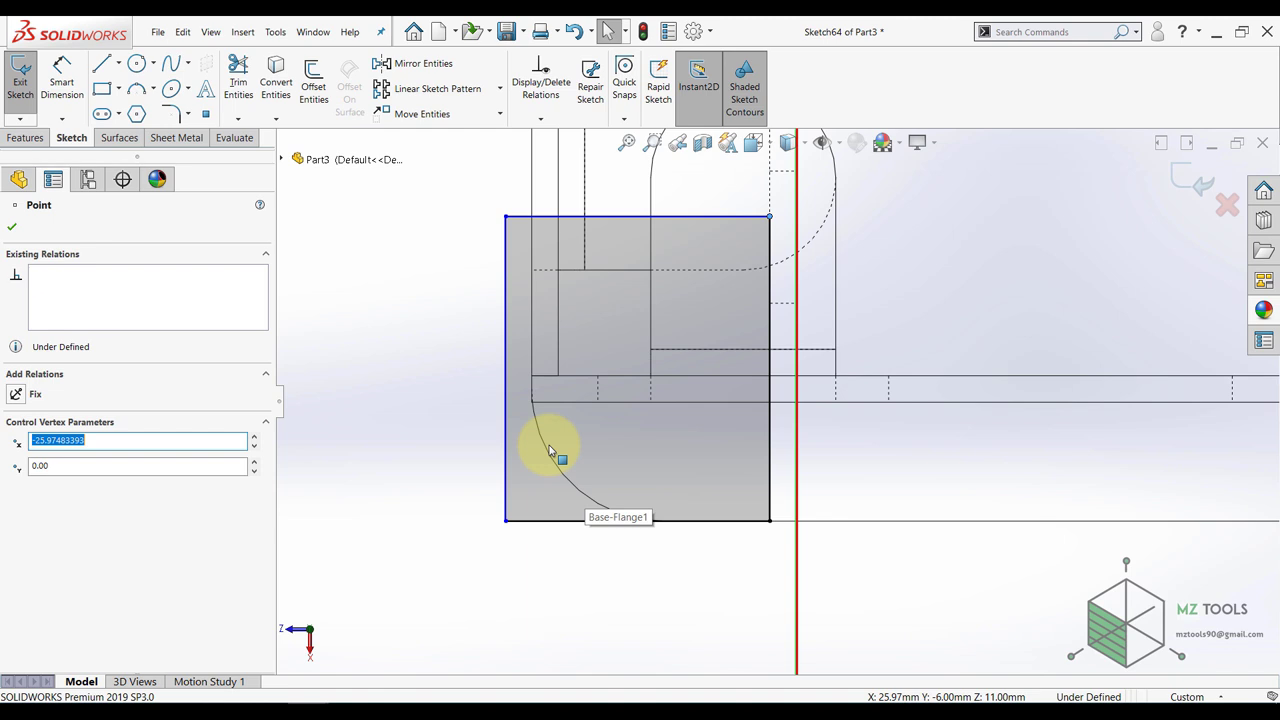
drag(507, 218, 608, 316)
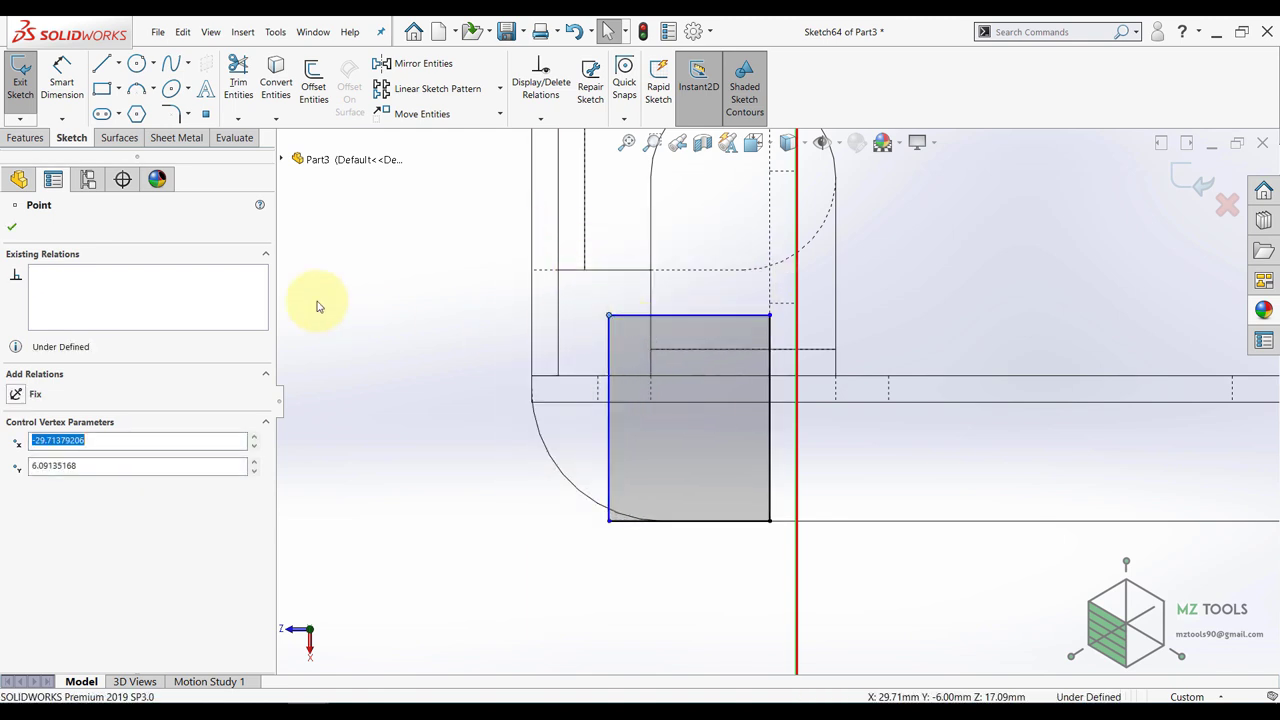
- Draw a centerpoint arc of about 3.9 mm radius as a semicircle on the flange profile's outer line, centred on its midpoint
click(150, 95)
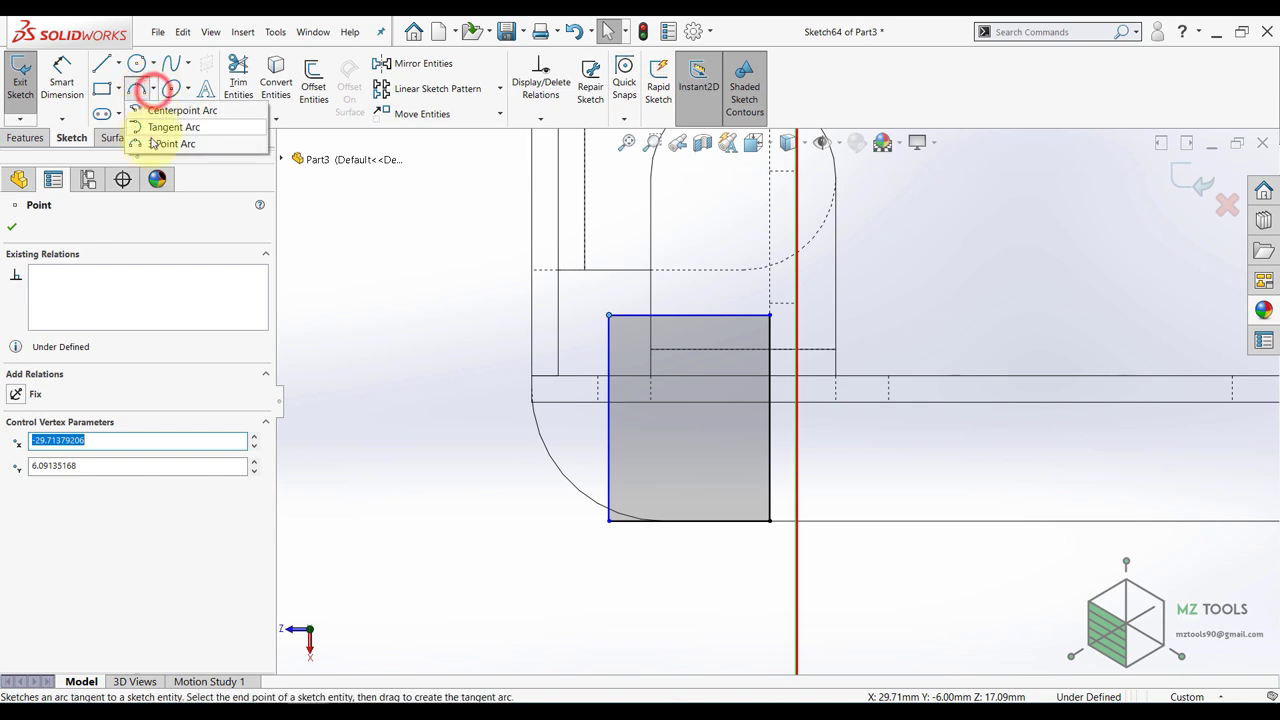
click(164, 111)
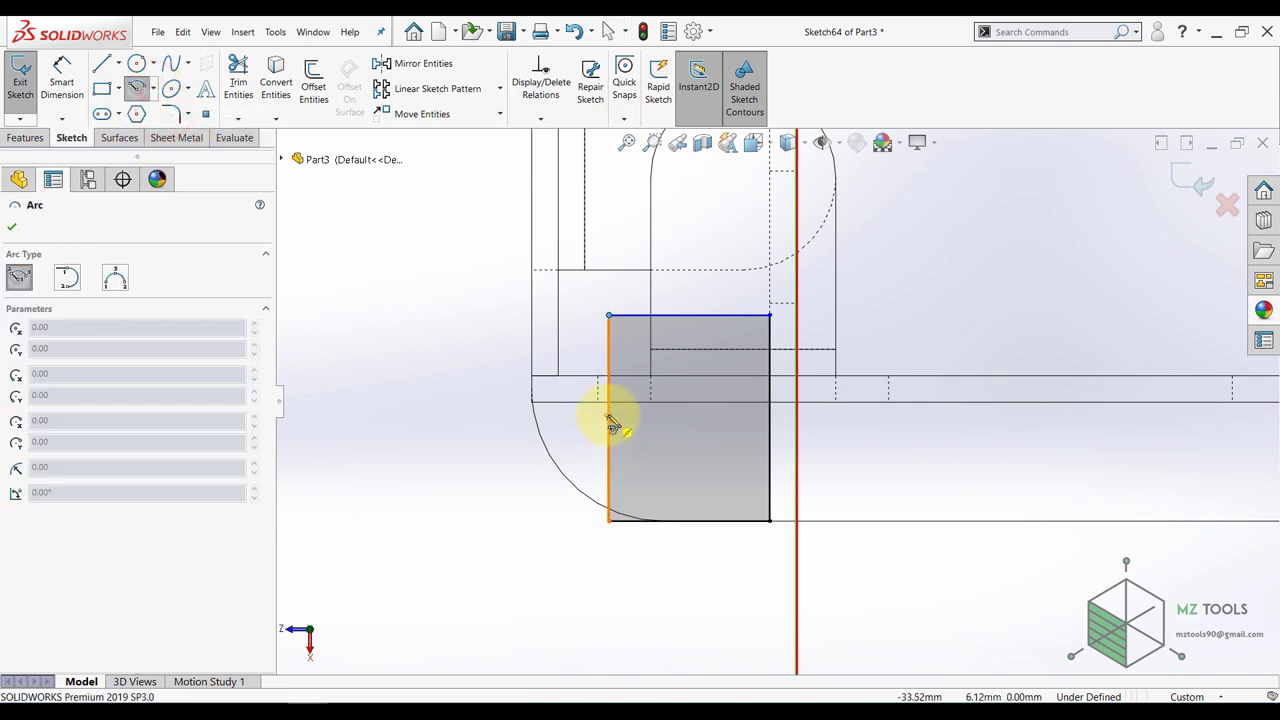
click(609, 412)
click(609, 316)
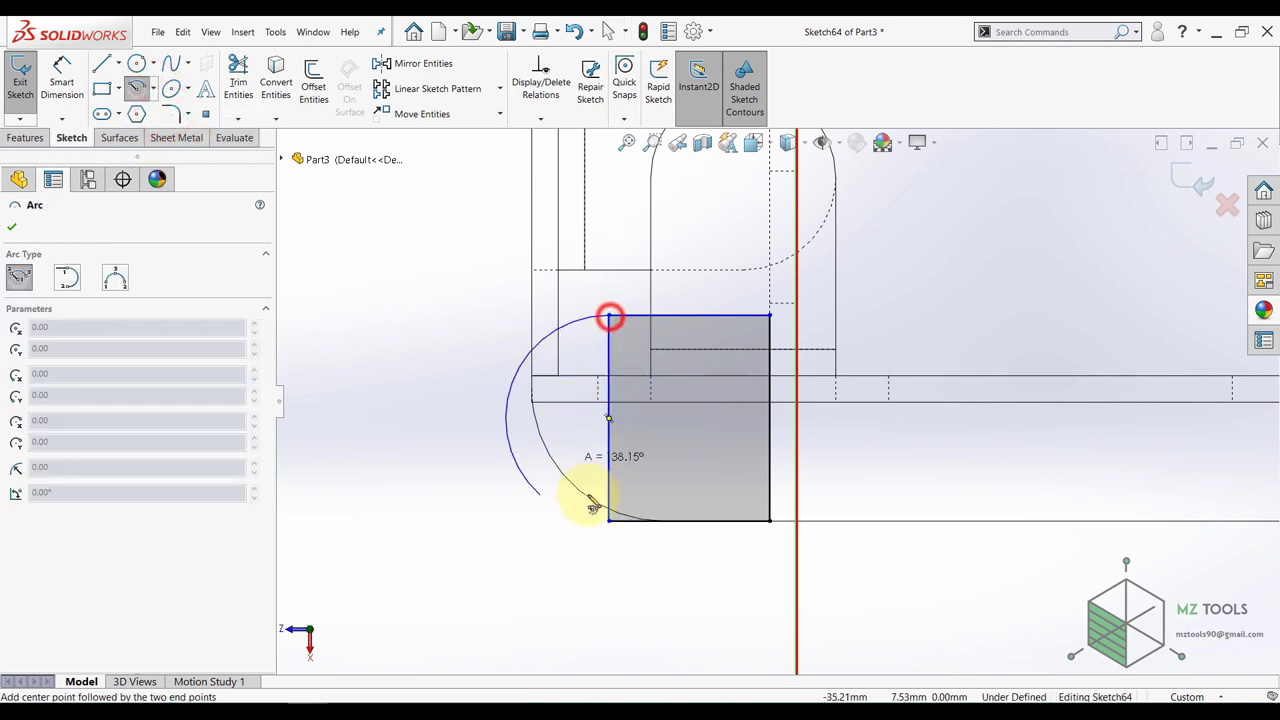
click(609, 520)
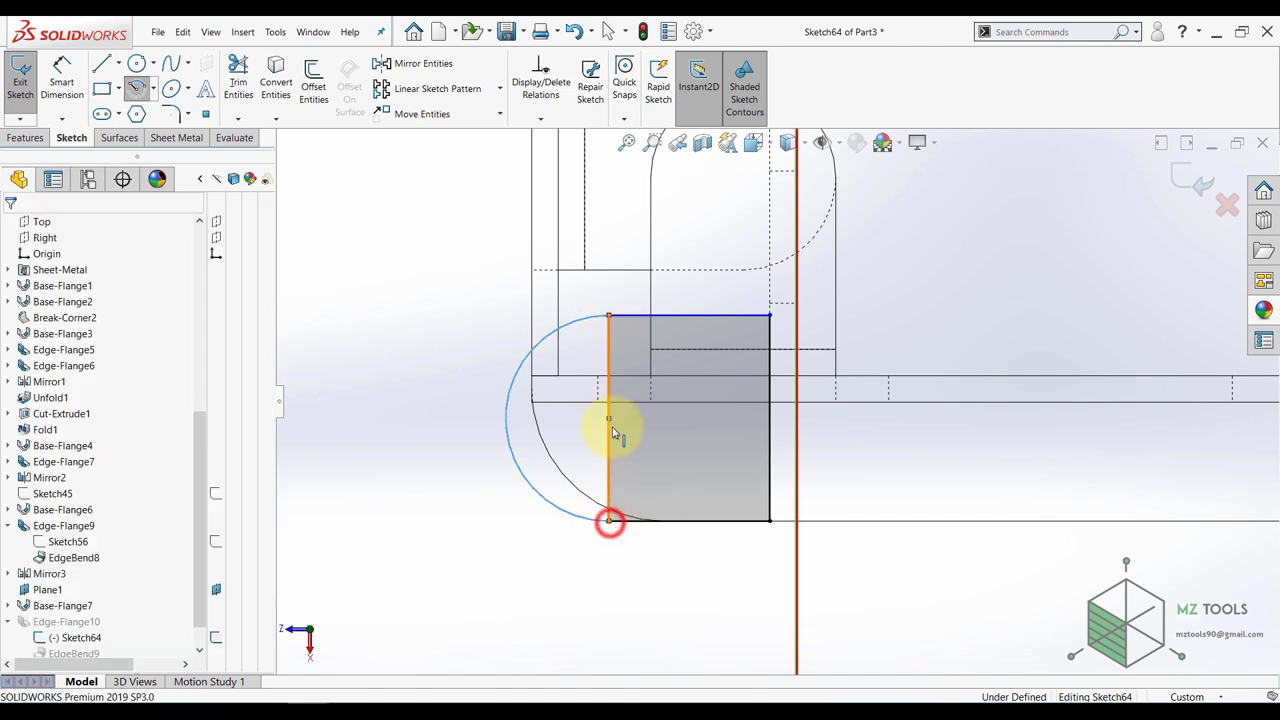
- Convert the flange profile's outer straight line to construction geometry and select the semicircular arc
click(609, 363)
click(664, 325)
click(469, 336)
click(516, 463)
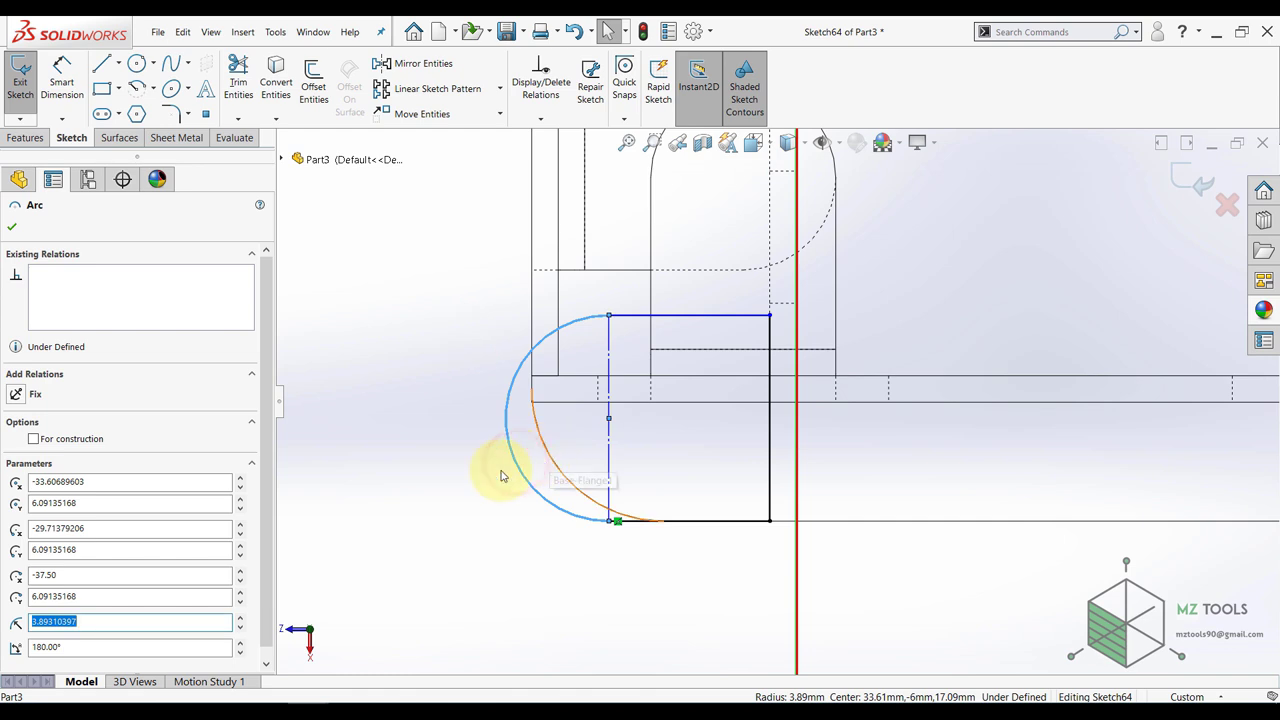
- Make the flange profile's semicircular arc concentric with the blue base plate's rounded corner edge
click(456, 487)
click(522, 470)
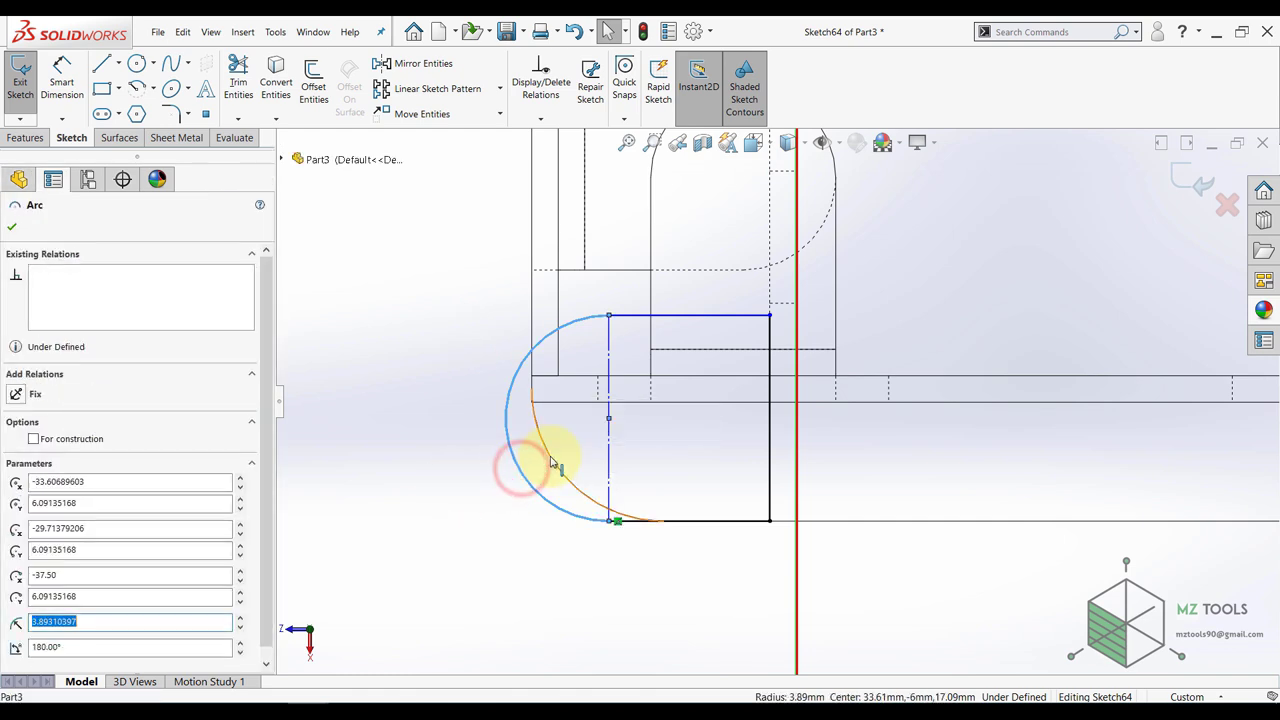
ctrl+click(551, 452)
click(628, 399)
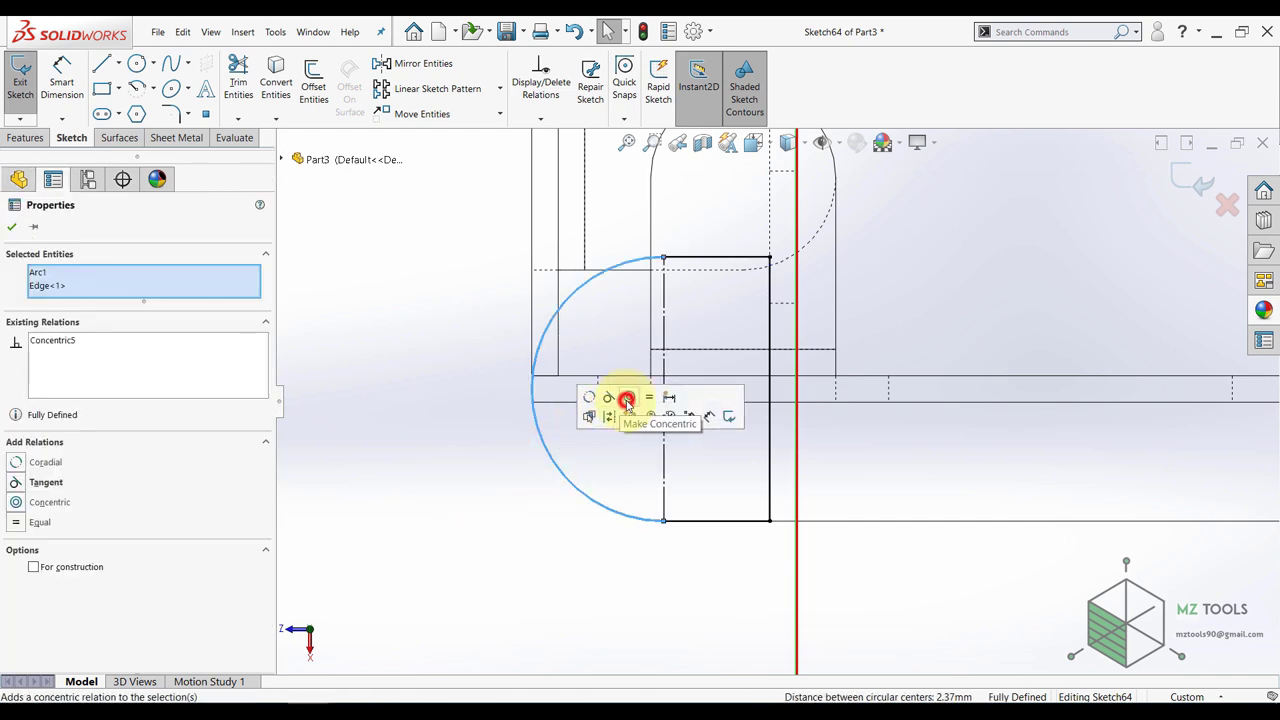
click(435, 412)
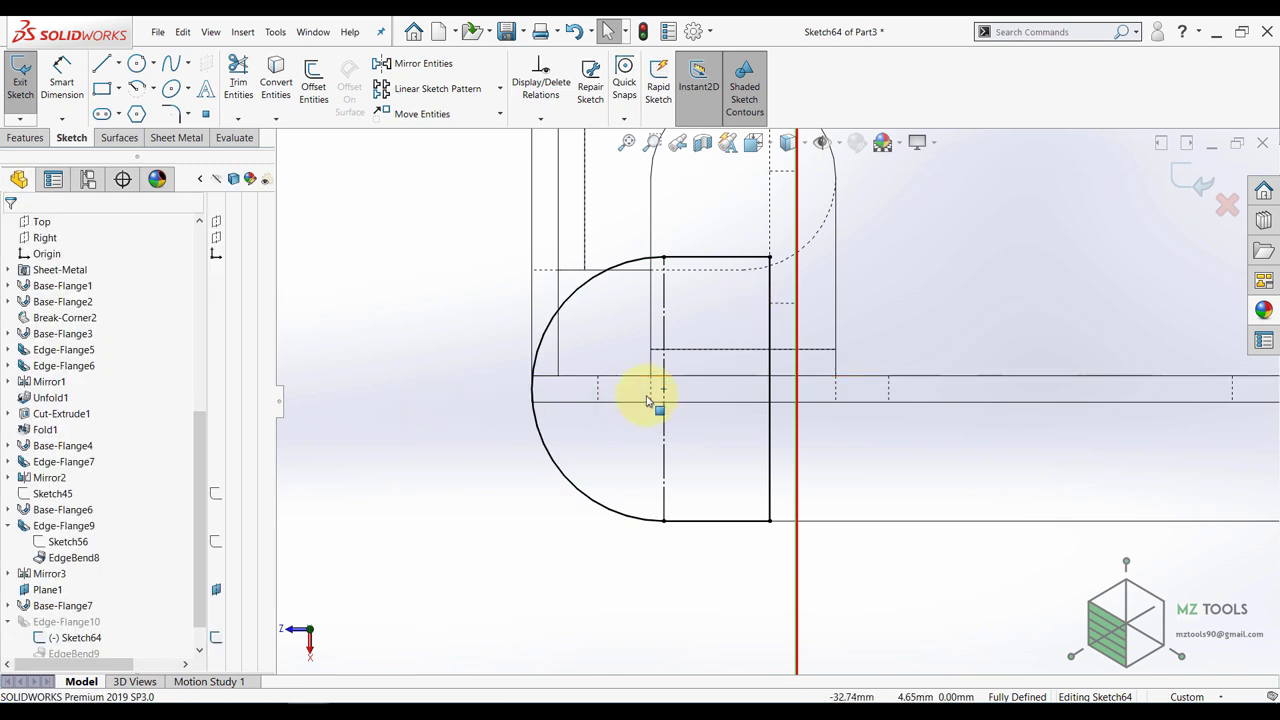
- Check the arc's two endpoints, restore the shaded-with-edges display and finish the edge flange profile sketch
click(668, 262)
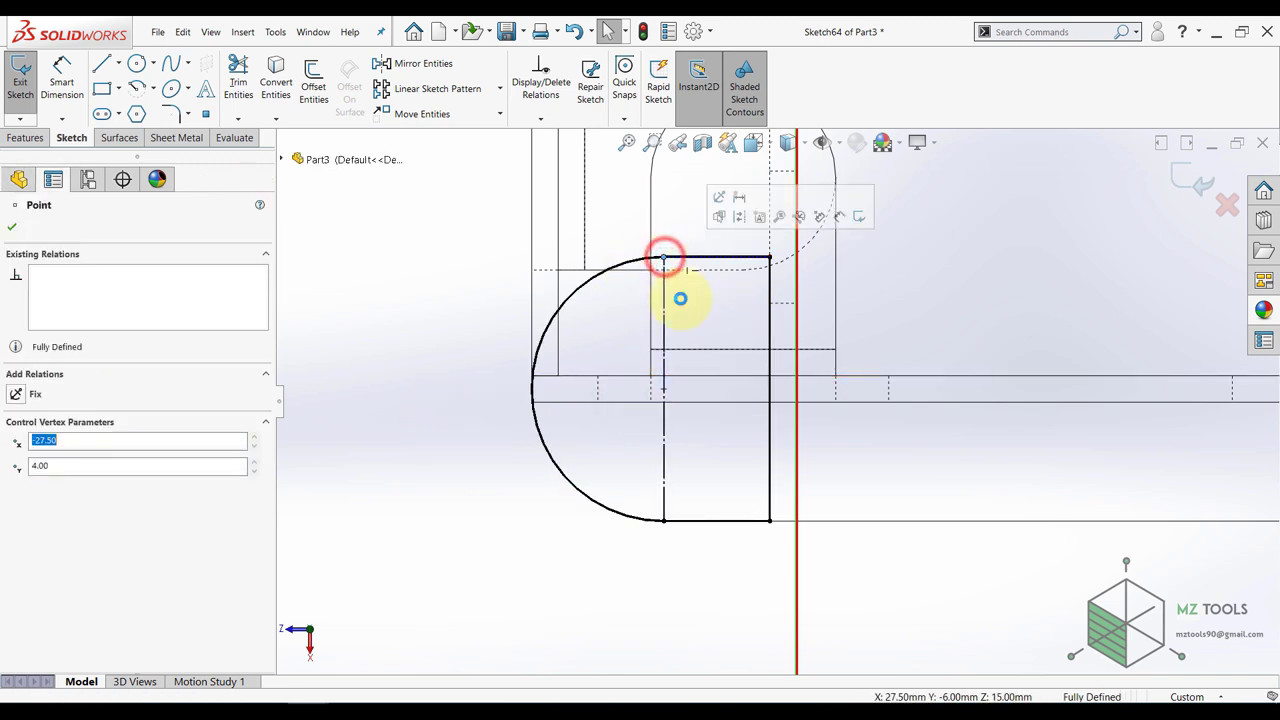
click(670, 524)
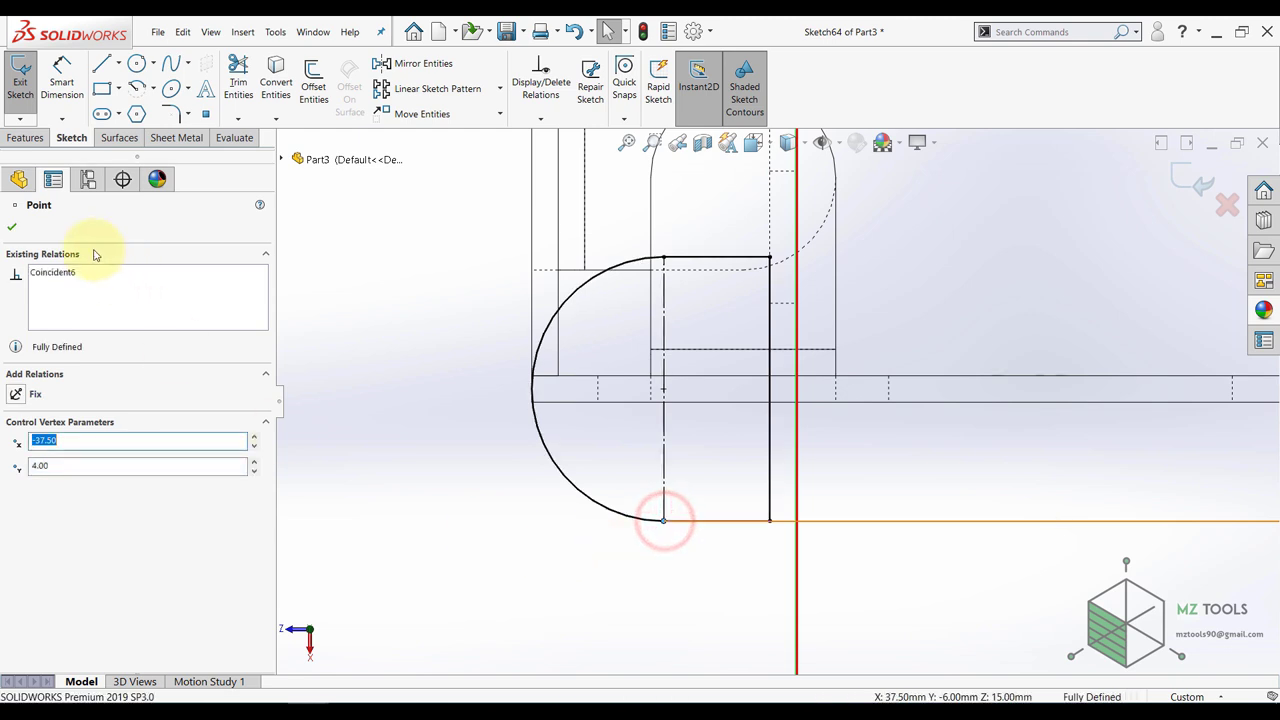
click(14, 228)
scroll(730, 452, up, 7)
middle_drag(845, 446, 885, 318)
click(790, 170)
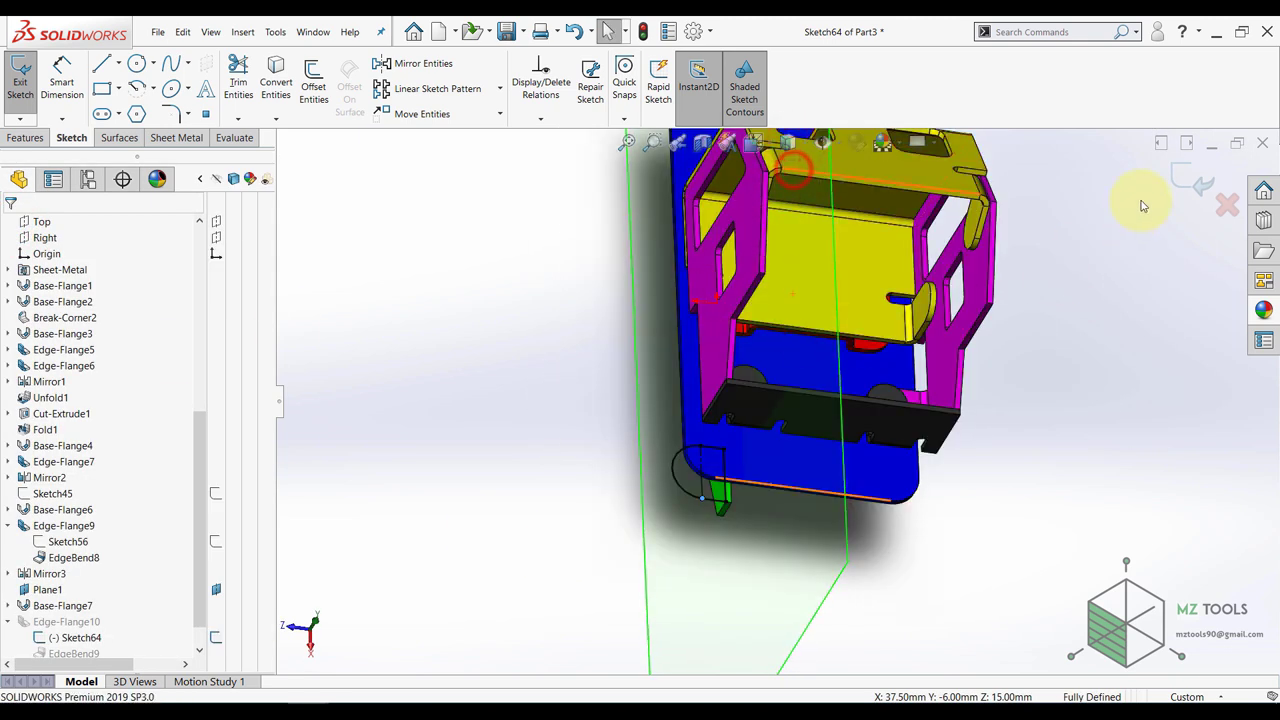
click(1180, 179)
scroll(724, 506, down, 5)
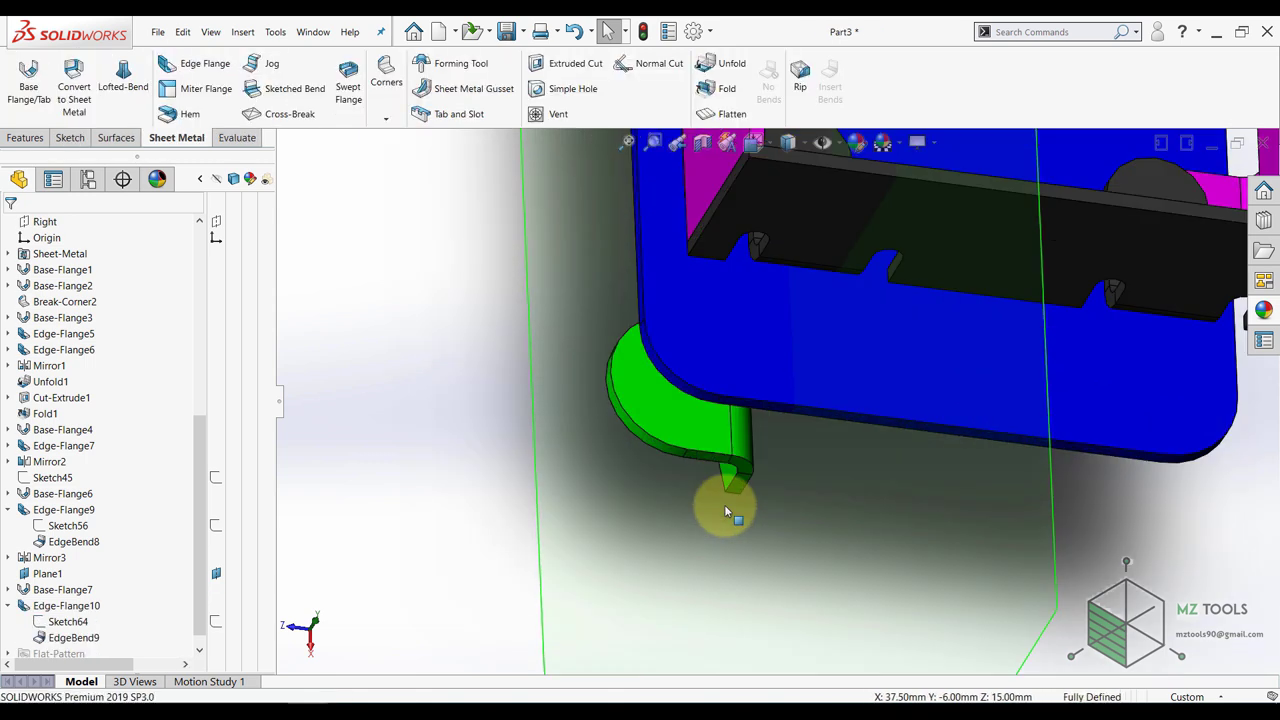
- Edit the green plate's rounded edge flange and set its flange position to Bend from Virtual Sharp
middle_drag(725, 507, 564, 377)
scroll(195, 515, down, 2)
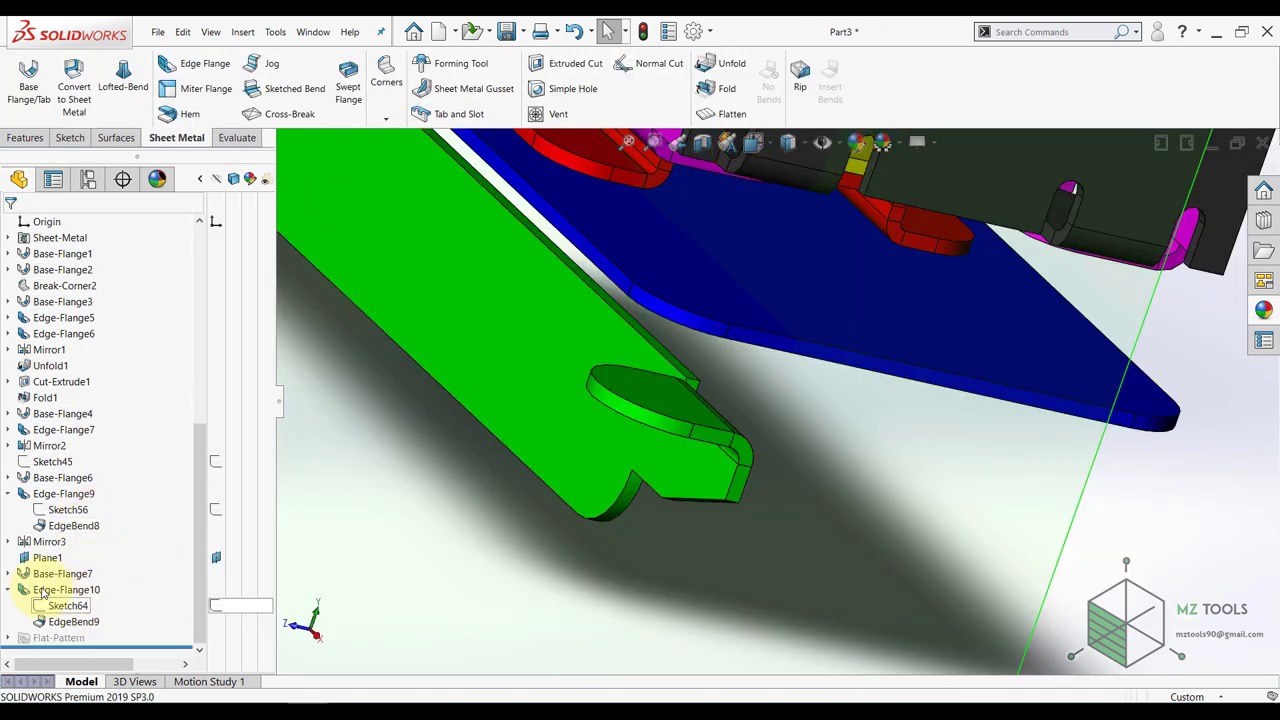
click(45, 589)
click(53, 547)
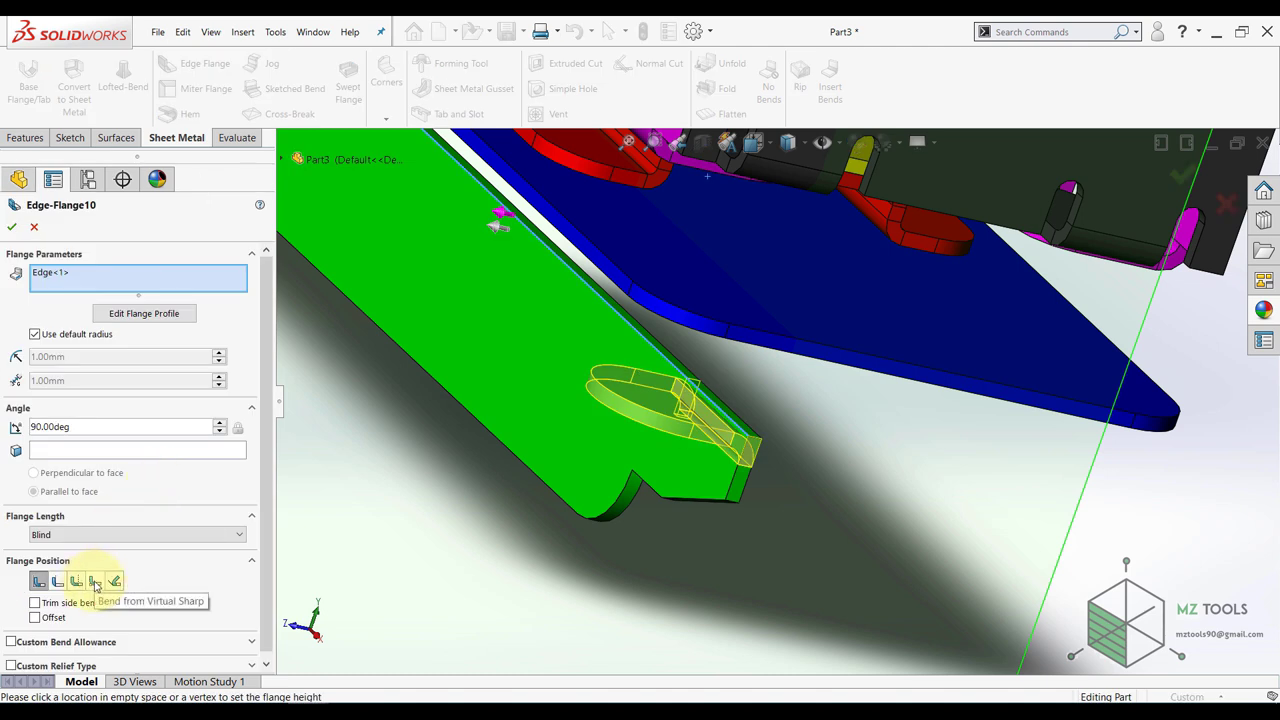
click(95, 583)
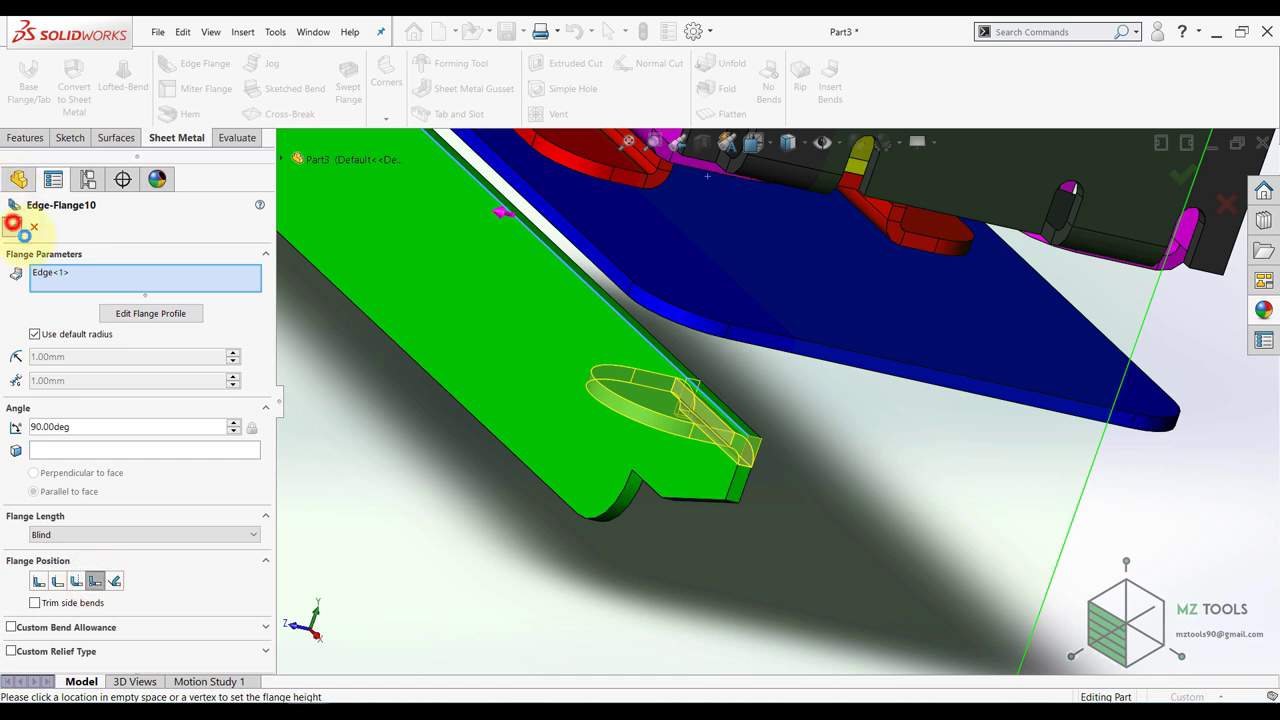
click(12, 225)
scroll(708, 420, up, 3)
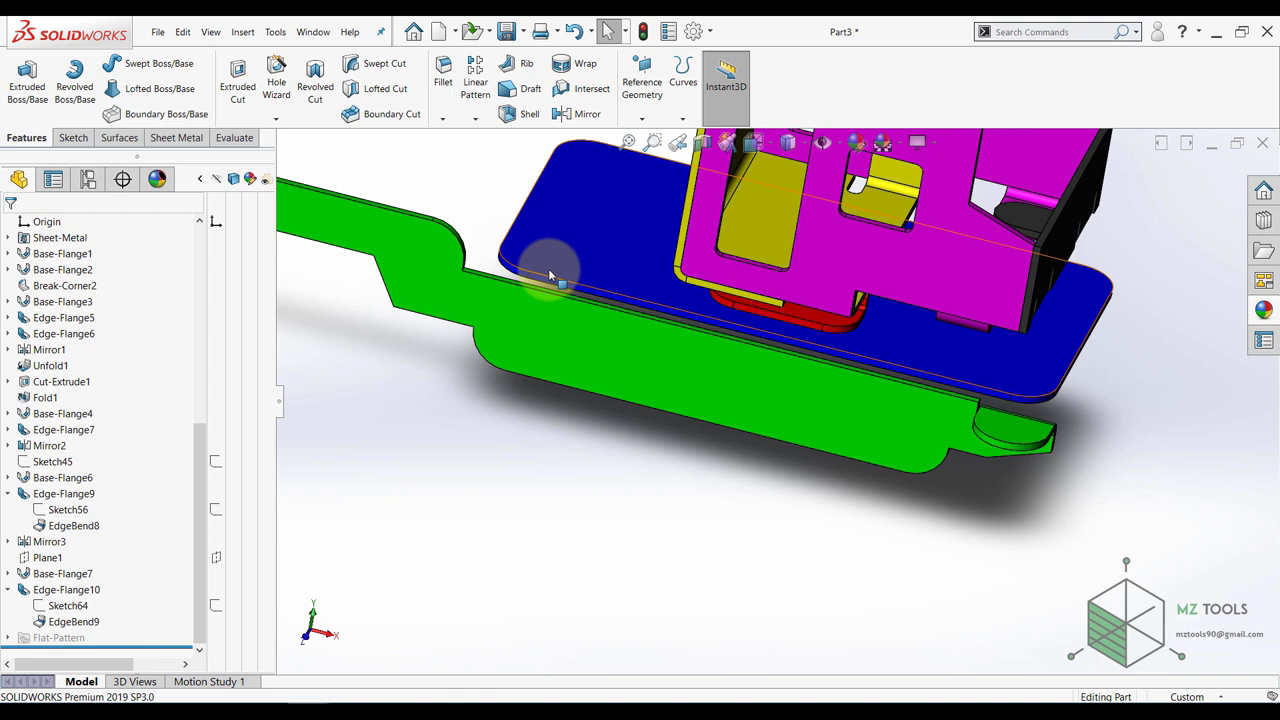
- Sketch a point on the blue plate's top face at the centre of its rounded rear corner beside the green plate, and exit the sketch
middle_drag(555, 230, 554, 268)
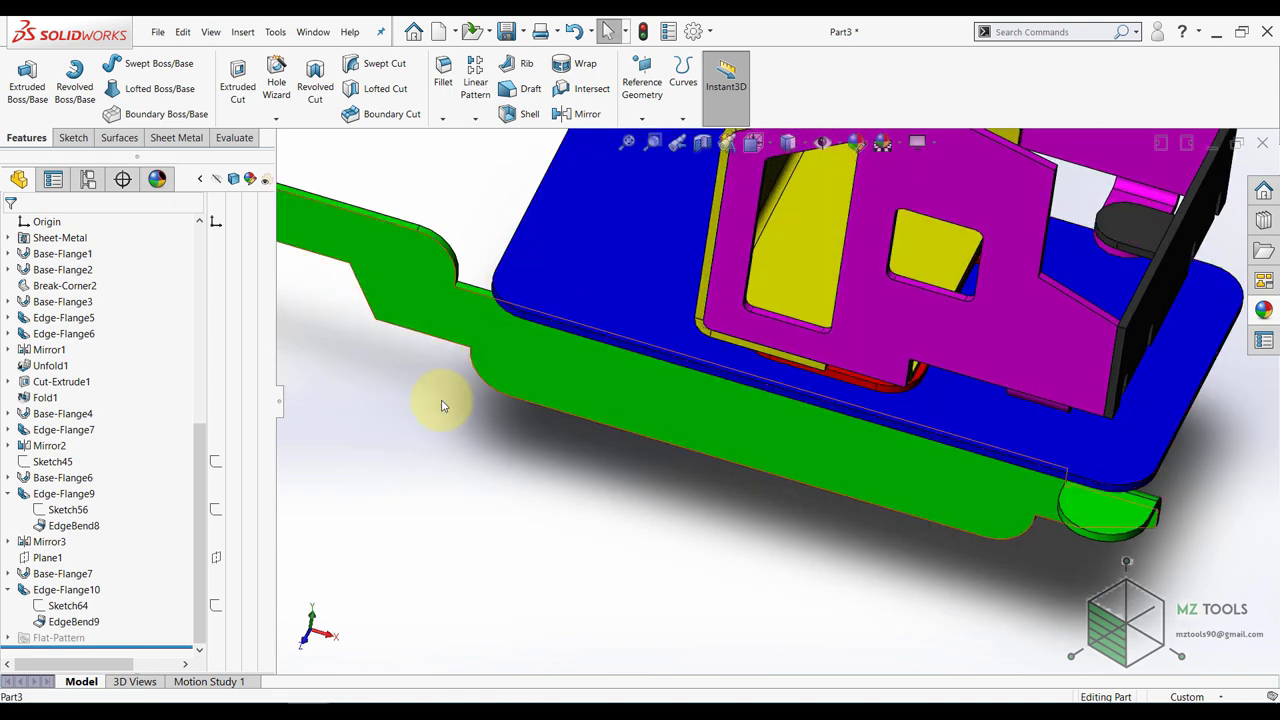
click(522, 282)
click(584, 249)
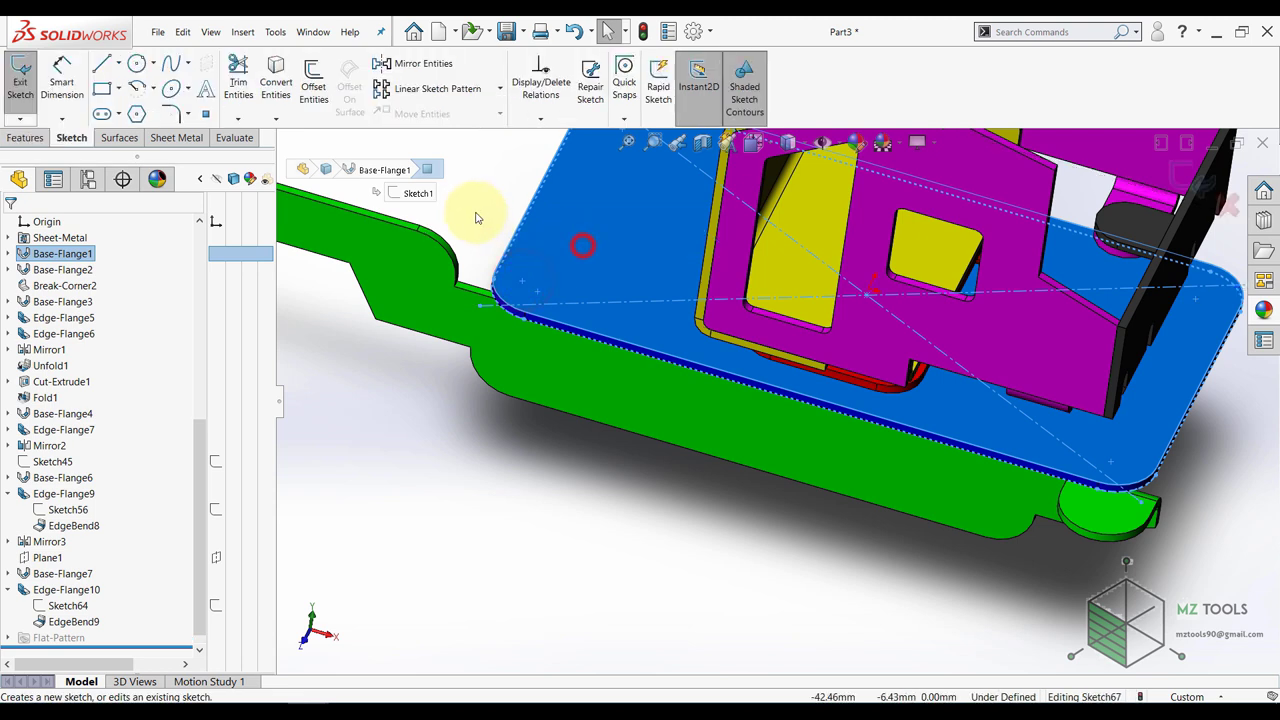
click(476, 212)
click(205, 117)
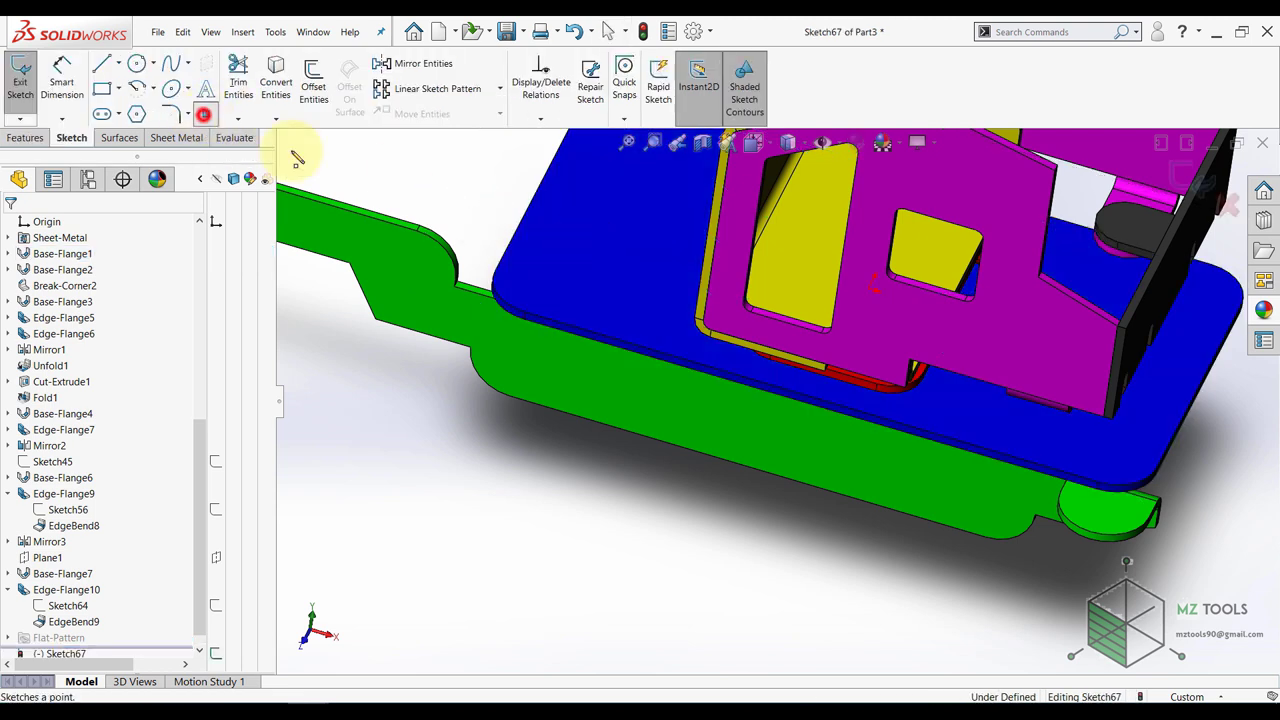
scroll(544, 273, down, 3)
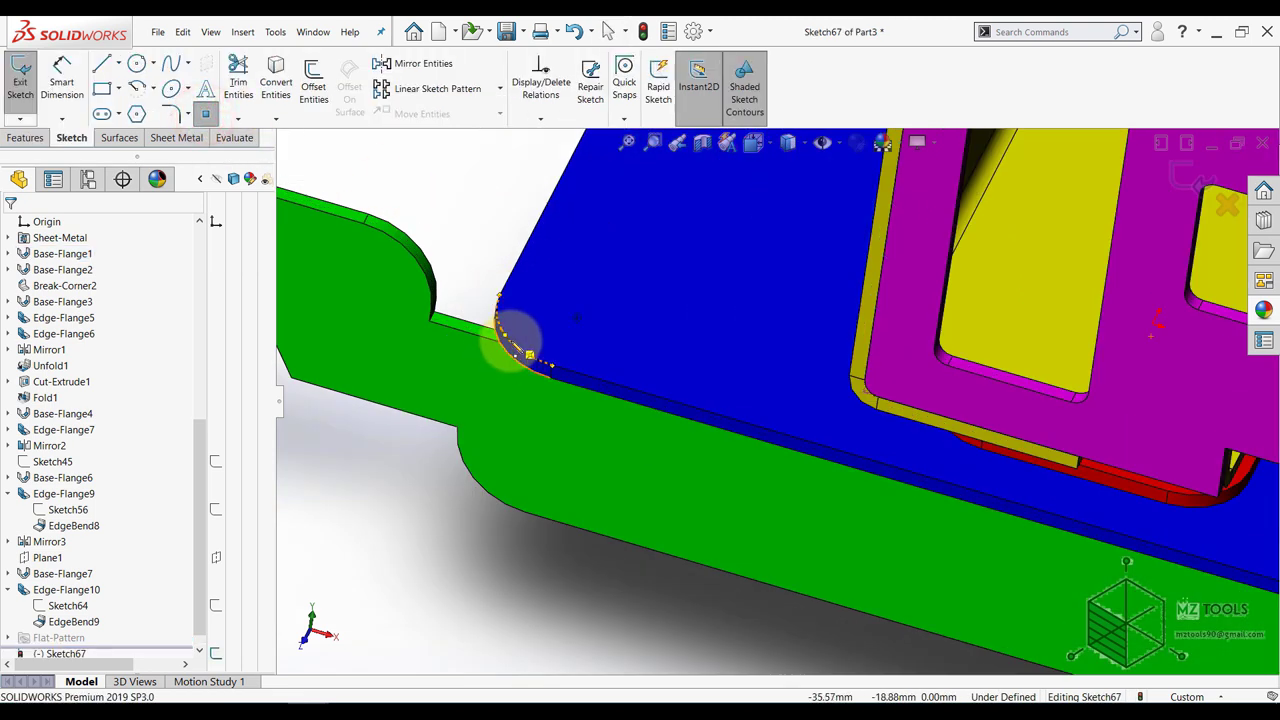
click(577, 318)
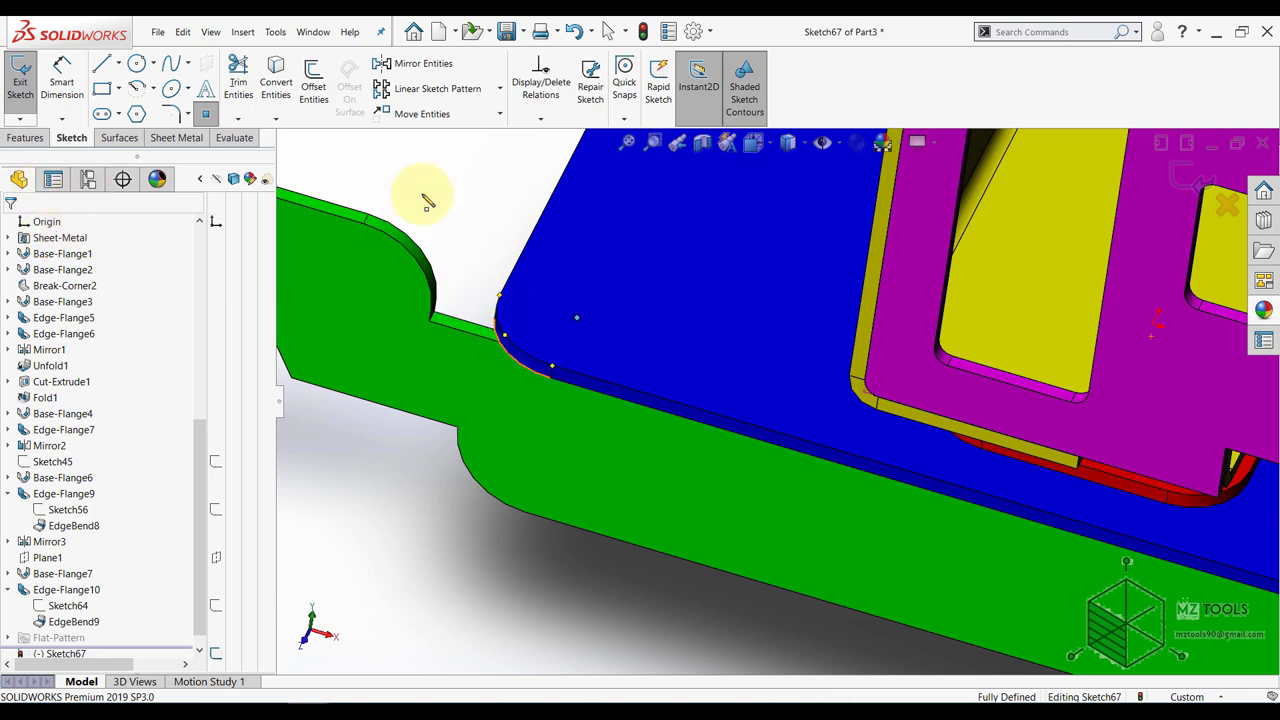
scroll(480, 195, up, 3)
scroll(957, 303, up, 3)
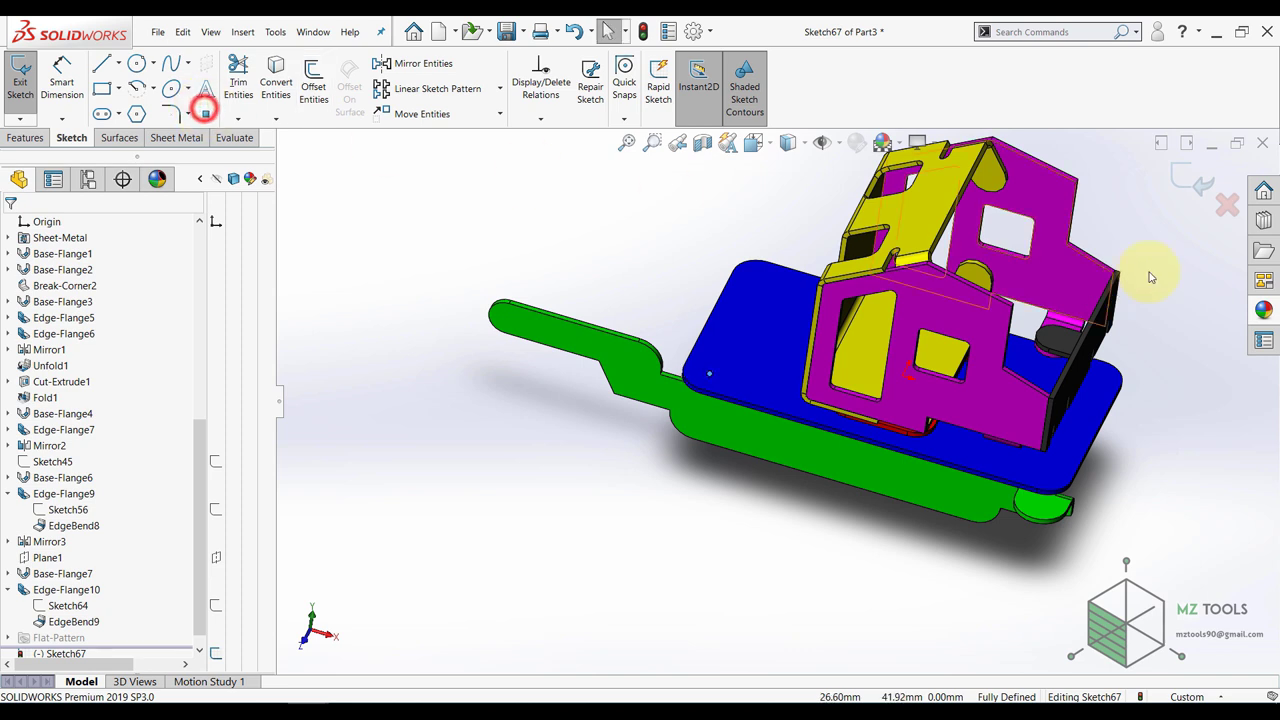
click(1184, 177)
scroll(676, 437, up, 2)
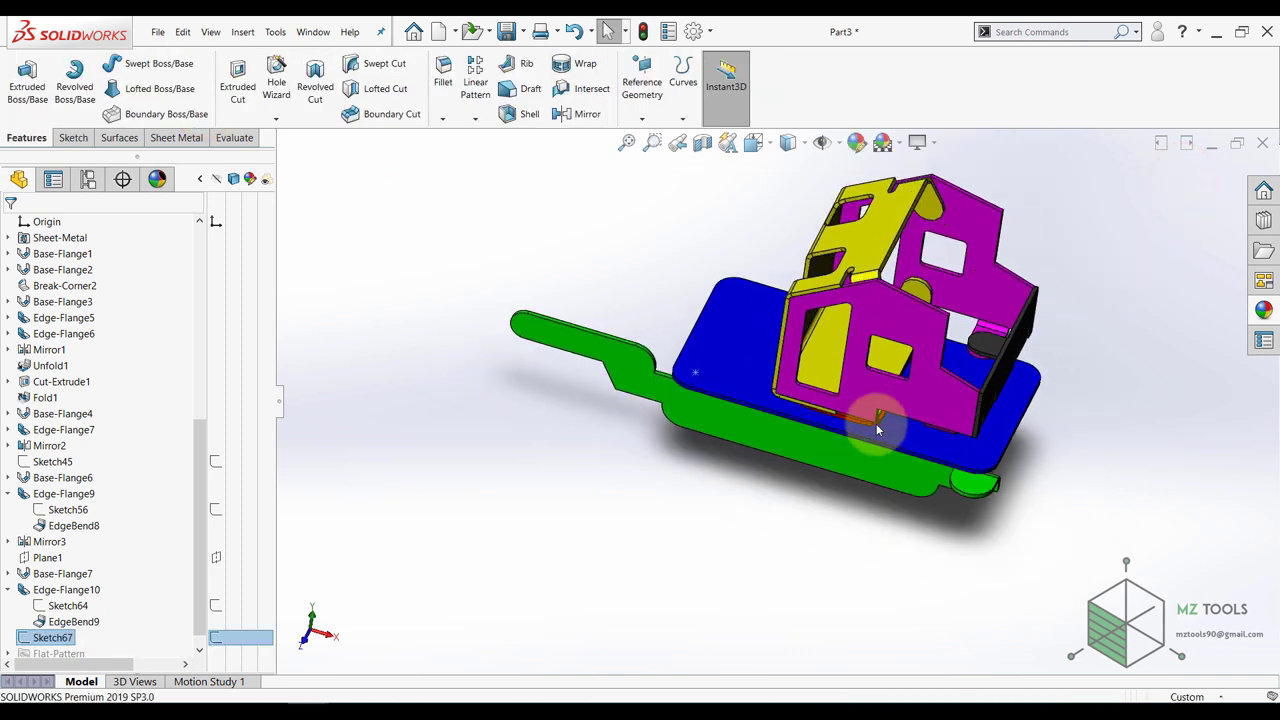
- Start a linear pattern of the rounded edge flange, using the green plate's long upper edge as Direction 1
scroll(877, 428, down, 3)
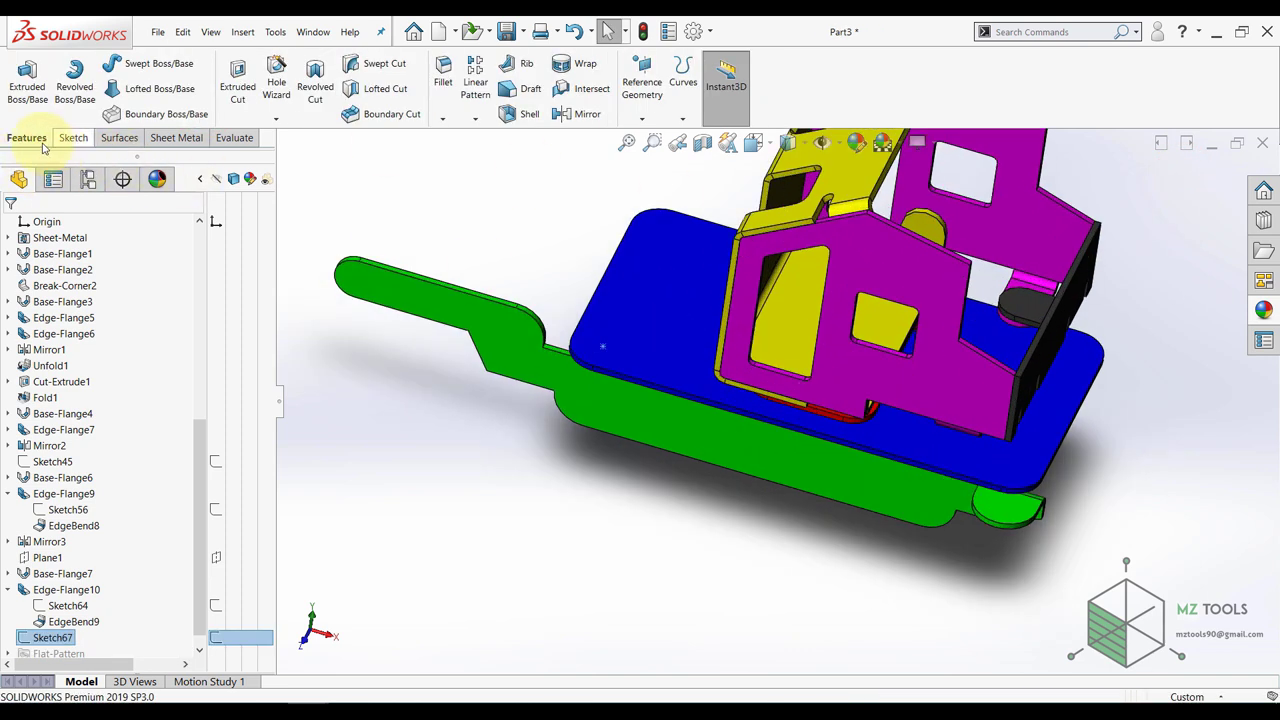
click(475, 75)
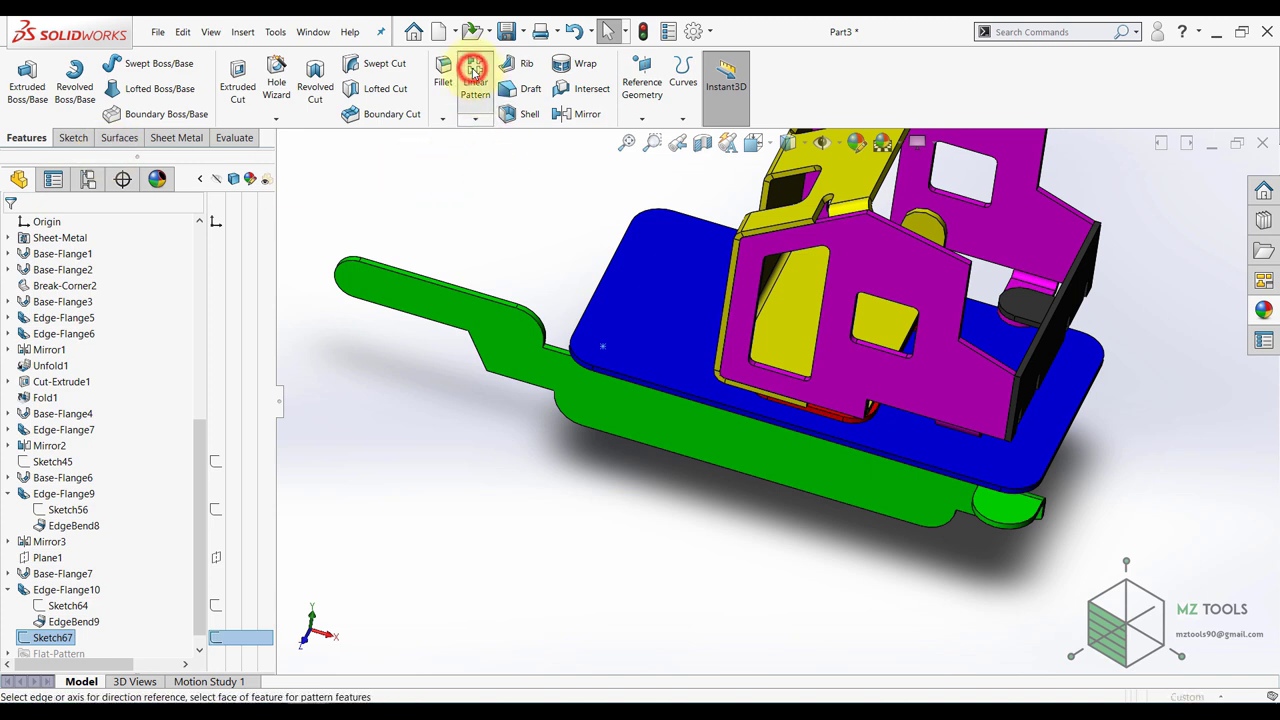
click(563, 358)
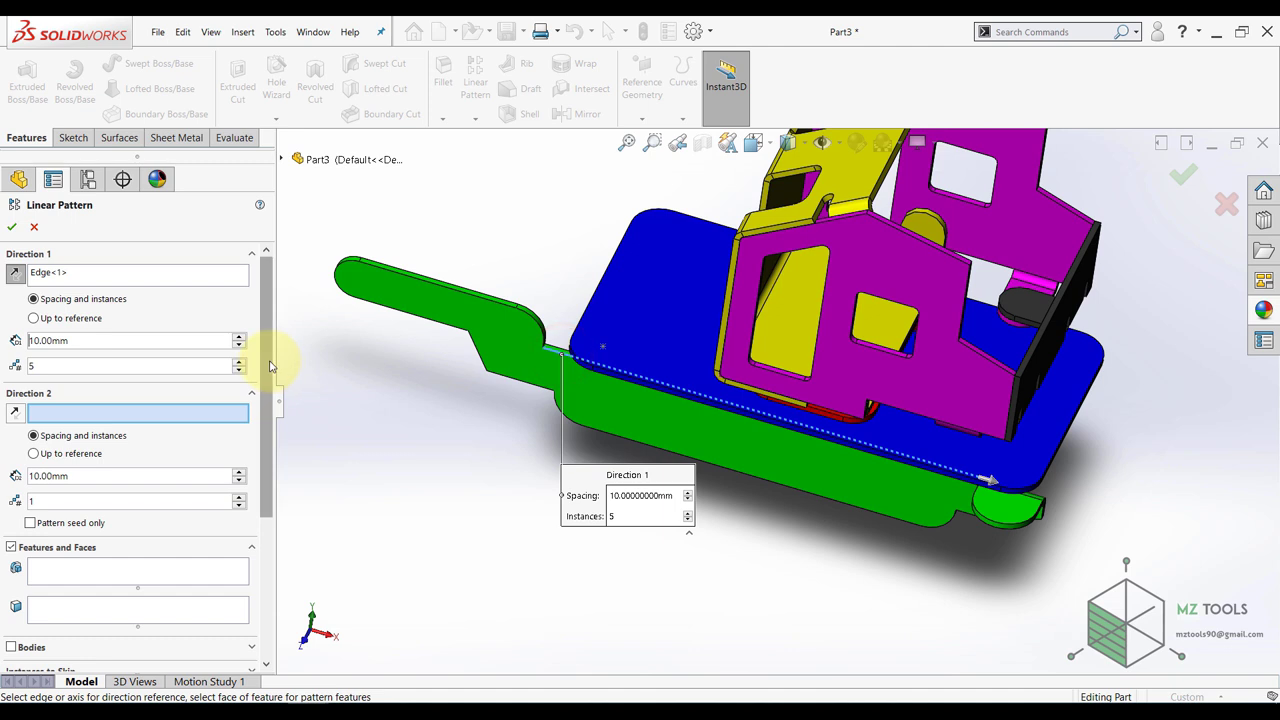
drag(270, 367, 240, 481)
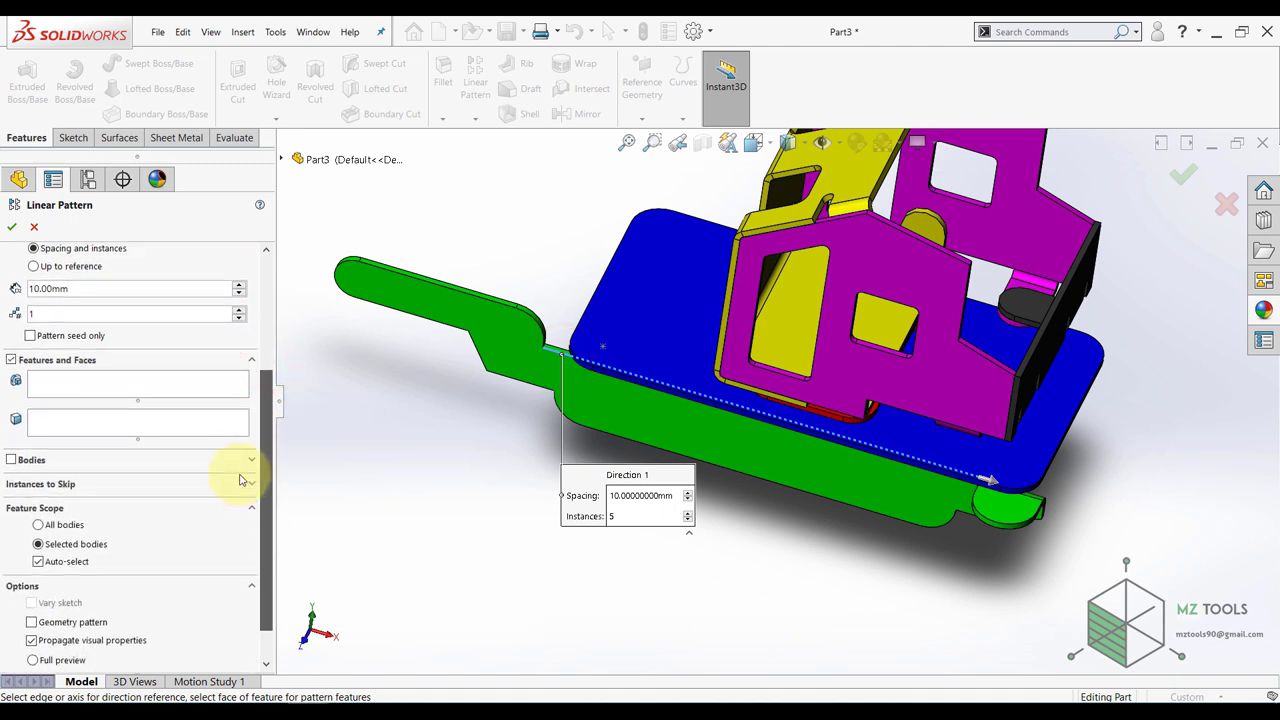
click(54, 376)
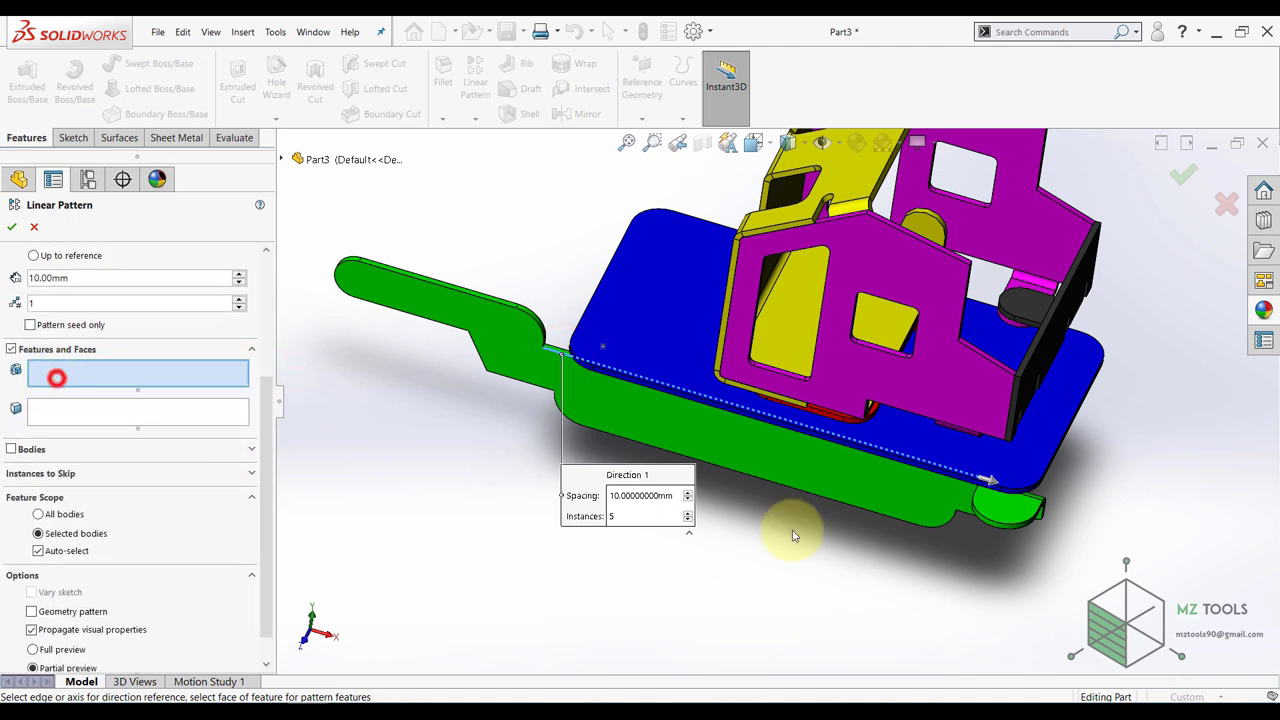
click(1000, 513)
drag(272, 412, 238, 278)
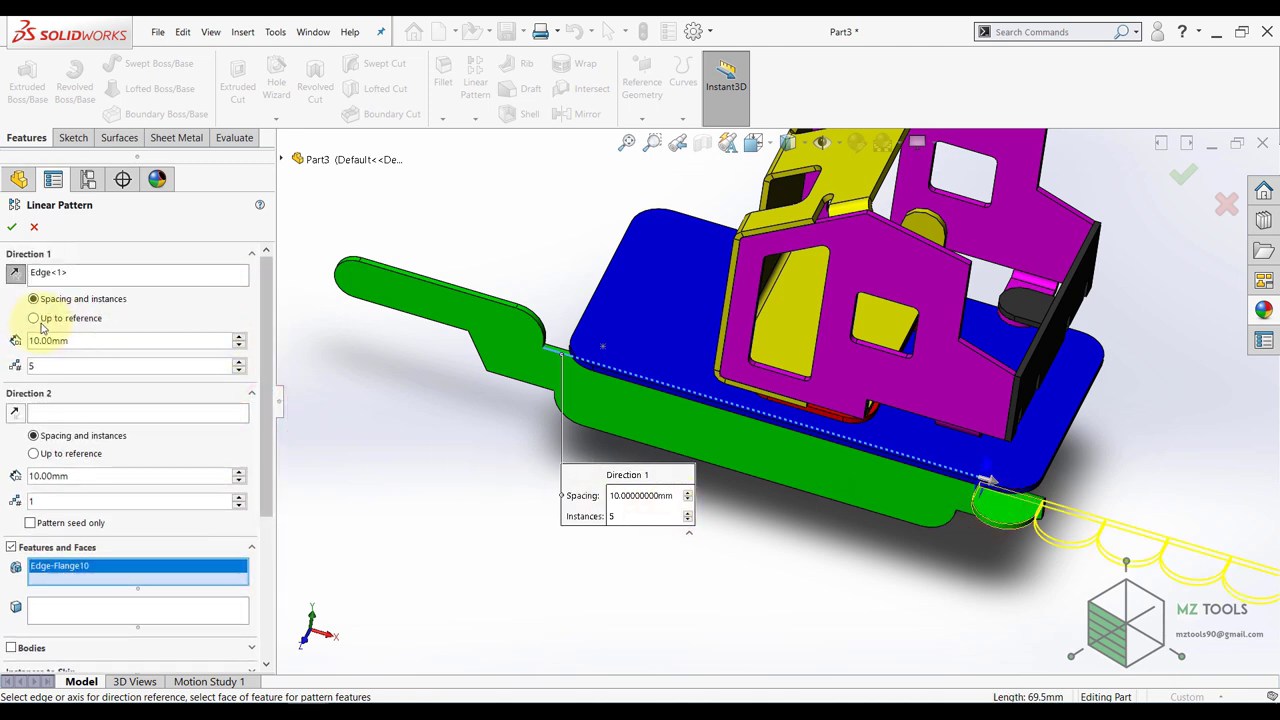
- Set the linear pattern up to the sketched corner point as reference, measured from the centroid with 2 instances, and create it
click(34, 320)
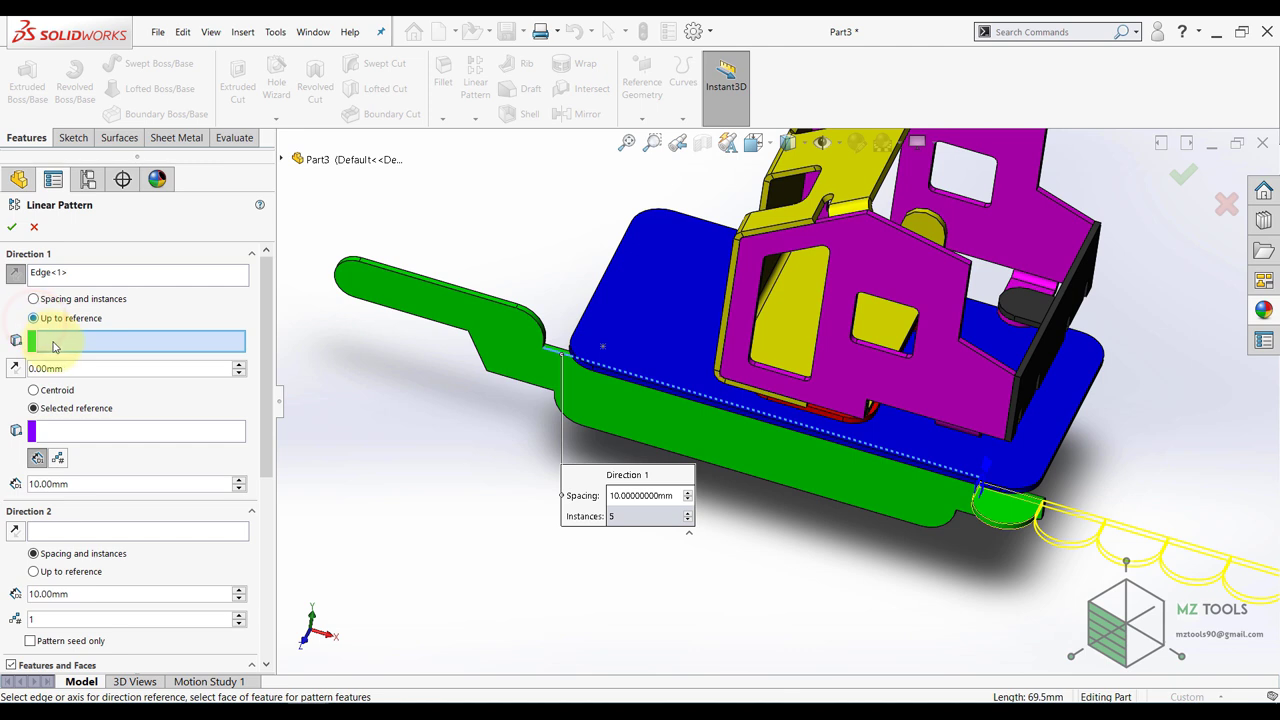
click(602, 347)
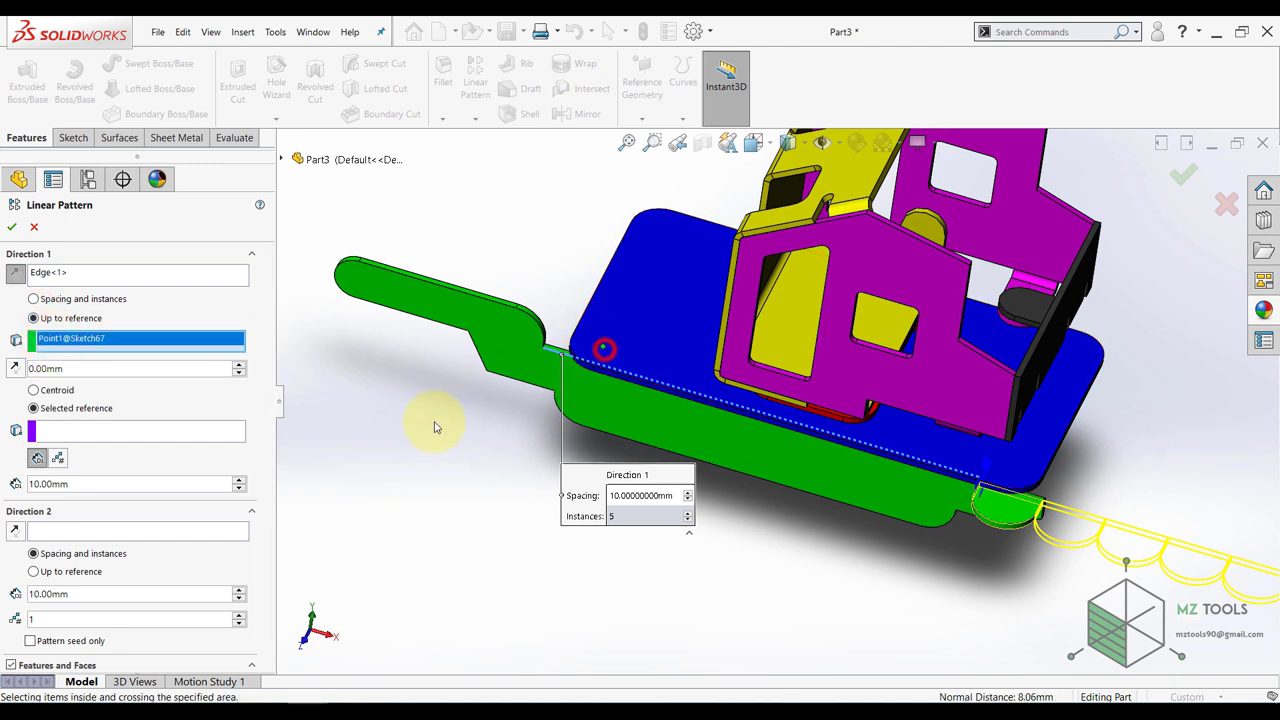
click(34, 391)
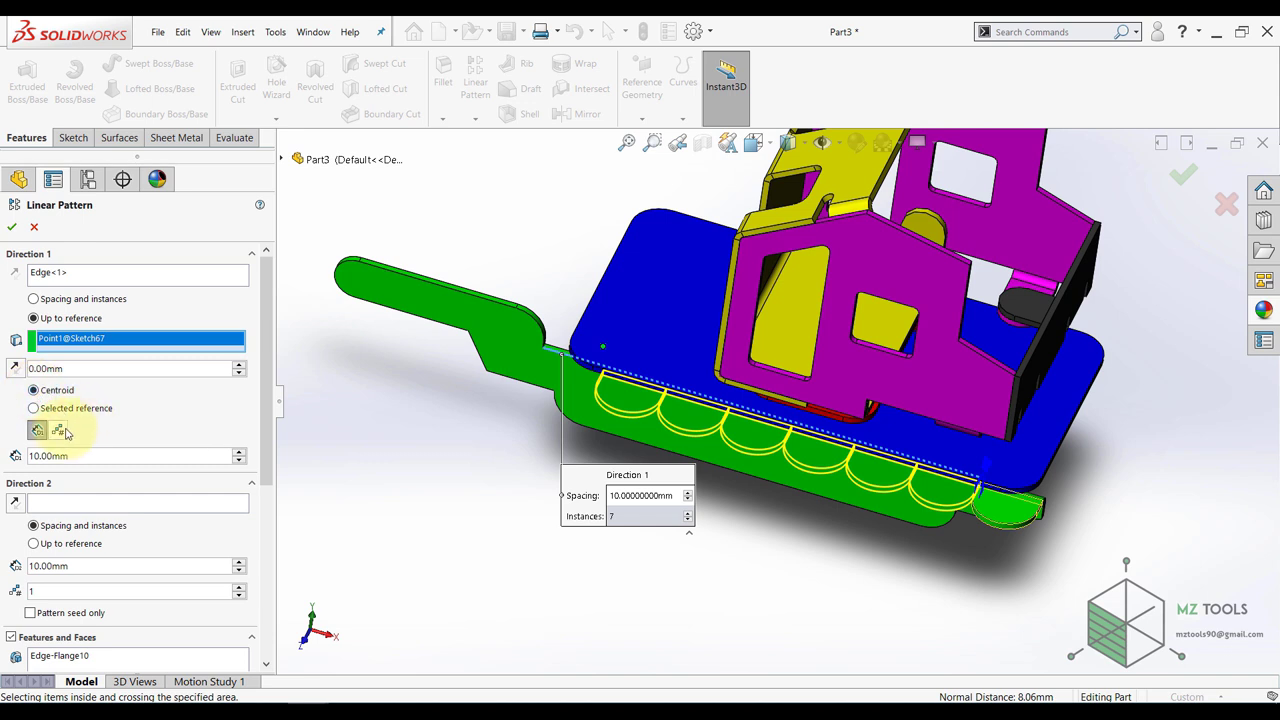
click(58, 431)
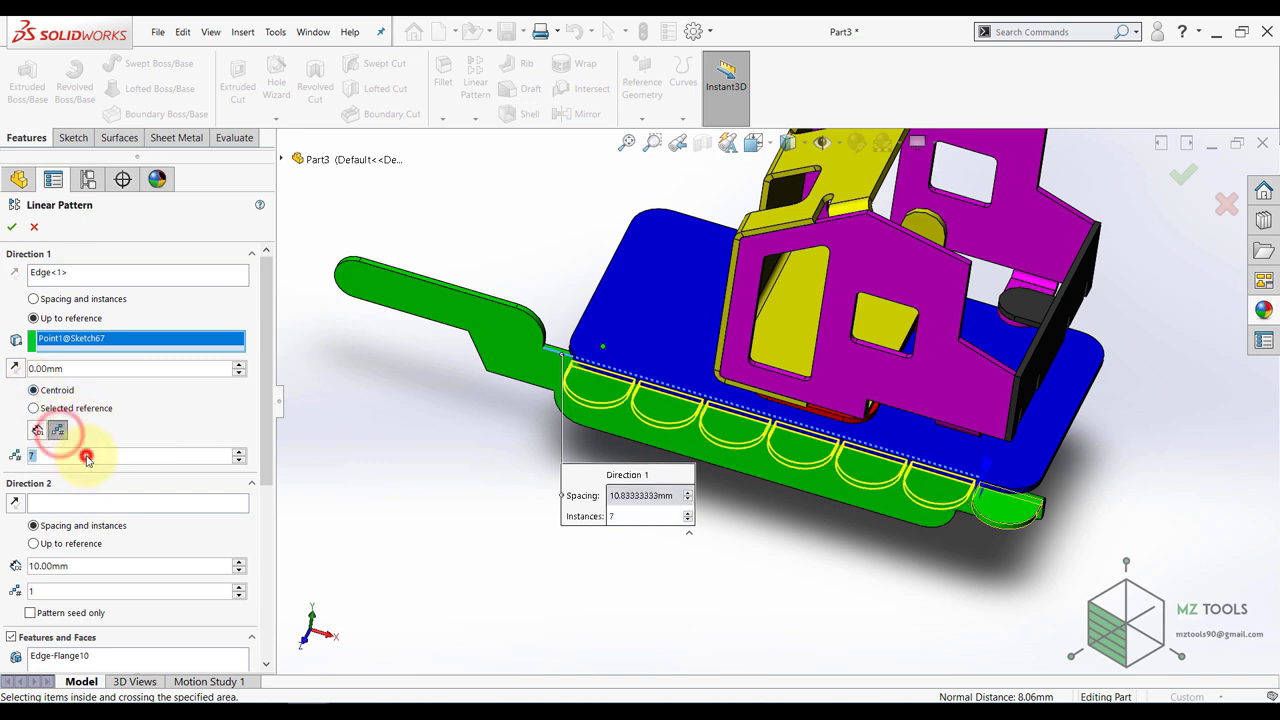
text(2)
key(Return)
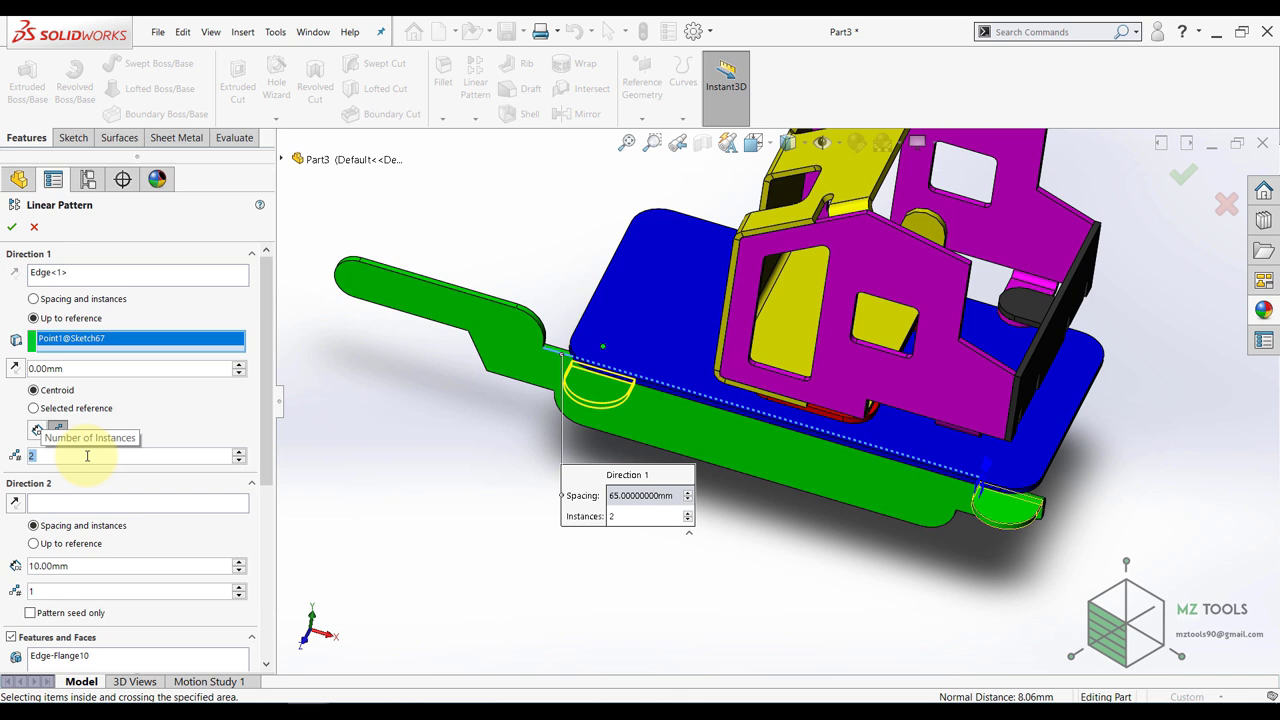
click(12, 230)
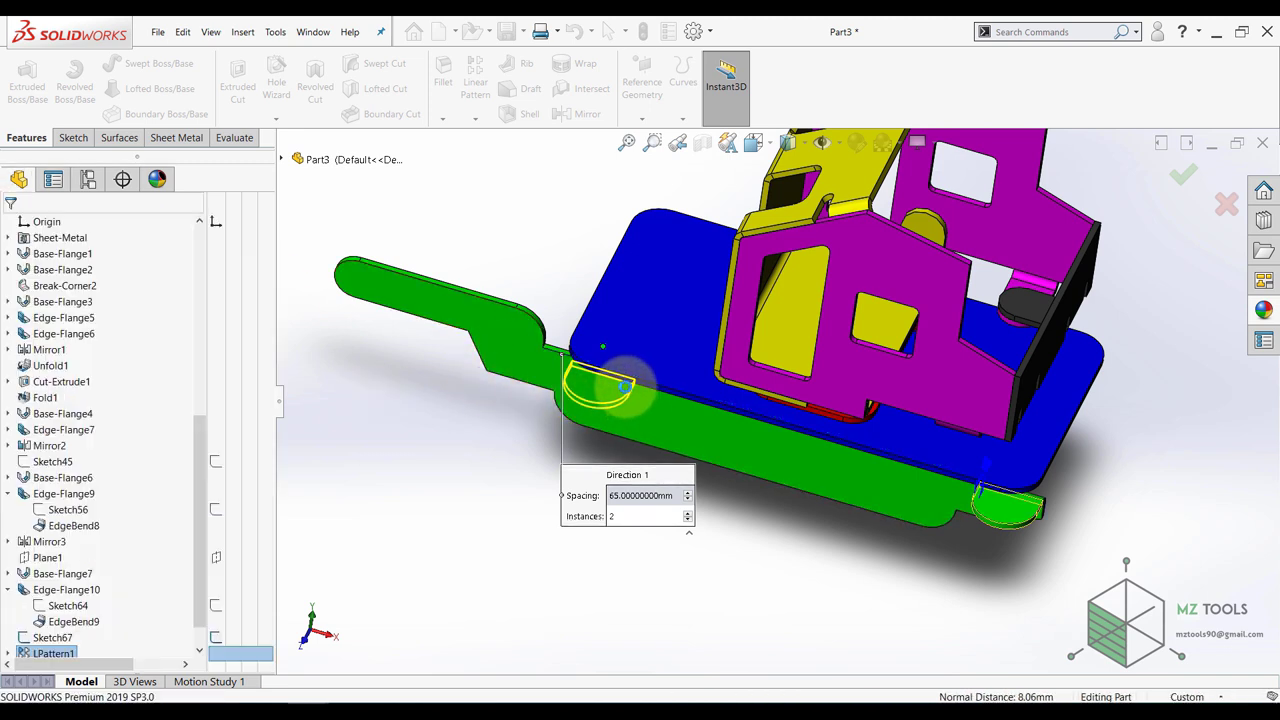
- Examine the patterned tab's alignment with the blue plate's corner from the top with hidden lines visible, then restore the shaded display
scroll(614, 374, down, 5)
middle_drag(612, 367, 655, 503)
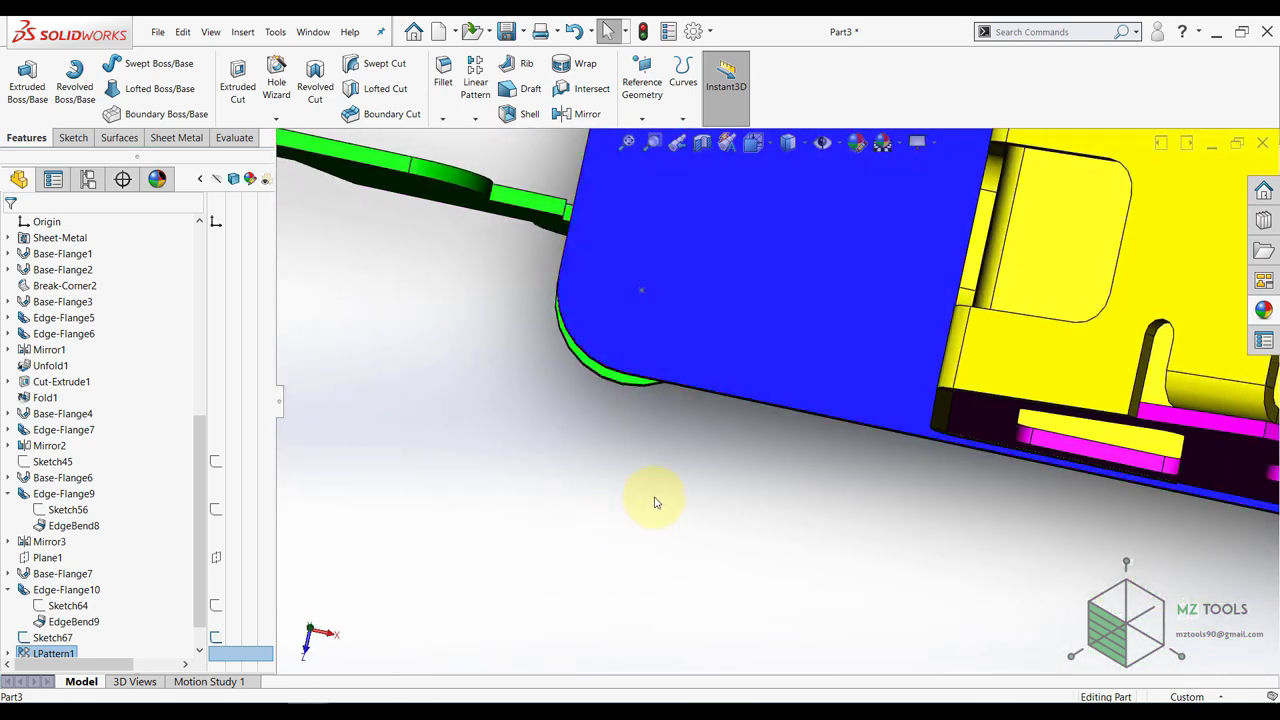
key(space)
click(545, 465)
click(788, 145)
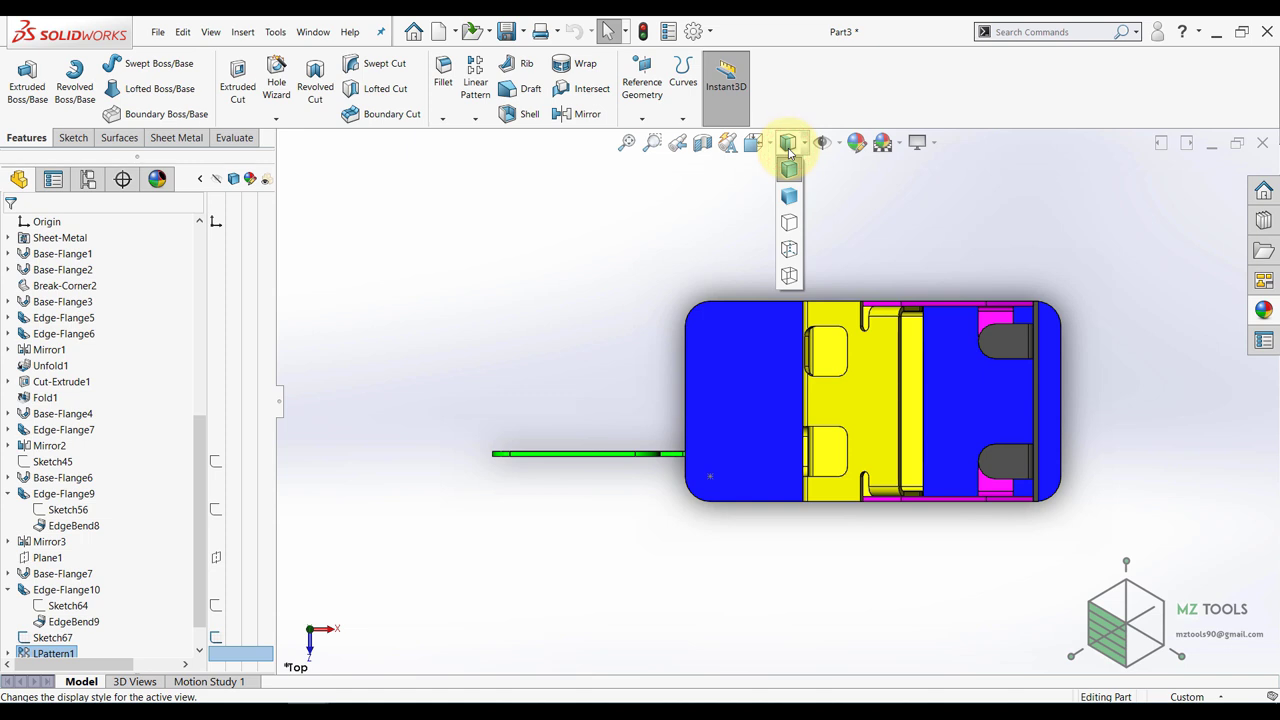
click(789, 250)
scroll(740, 440, down, 5)
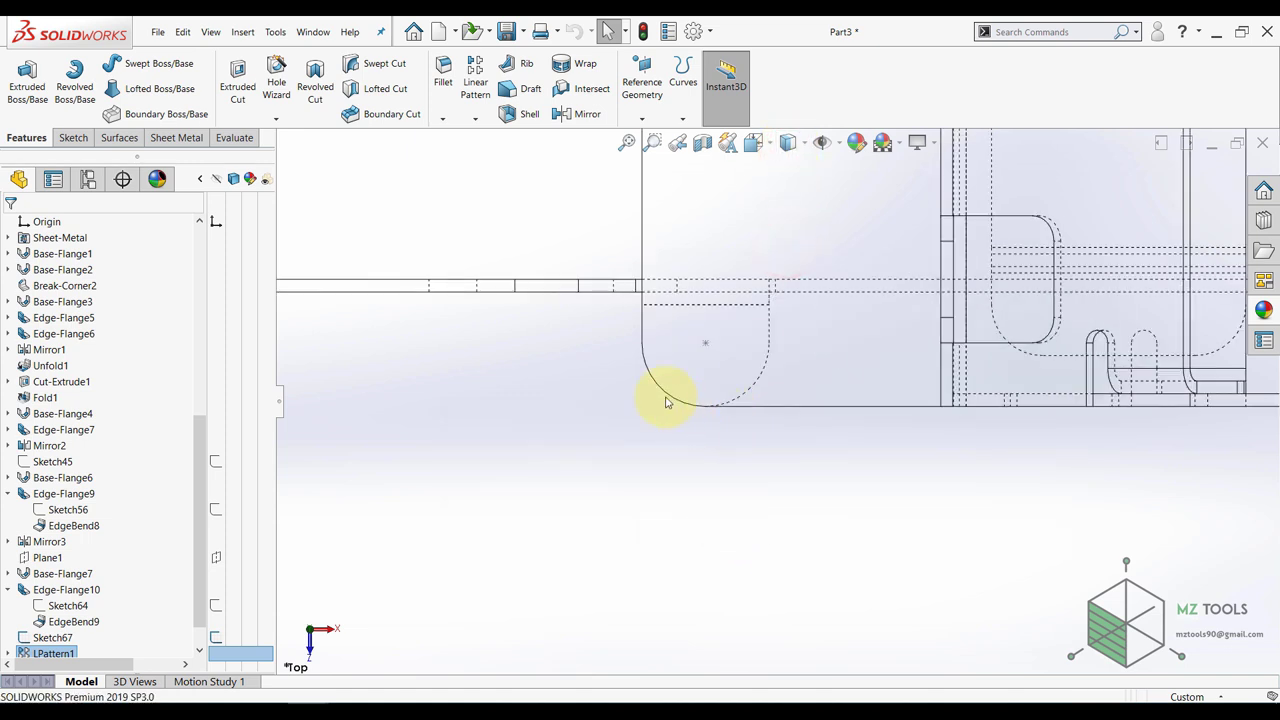
scroll(735, 415, up, 5)
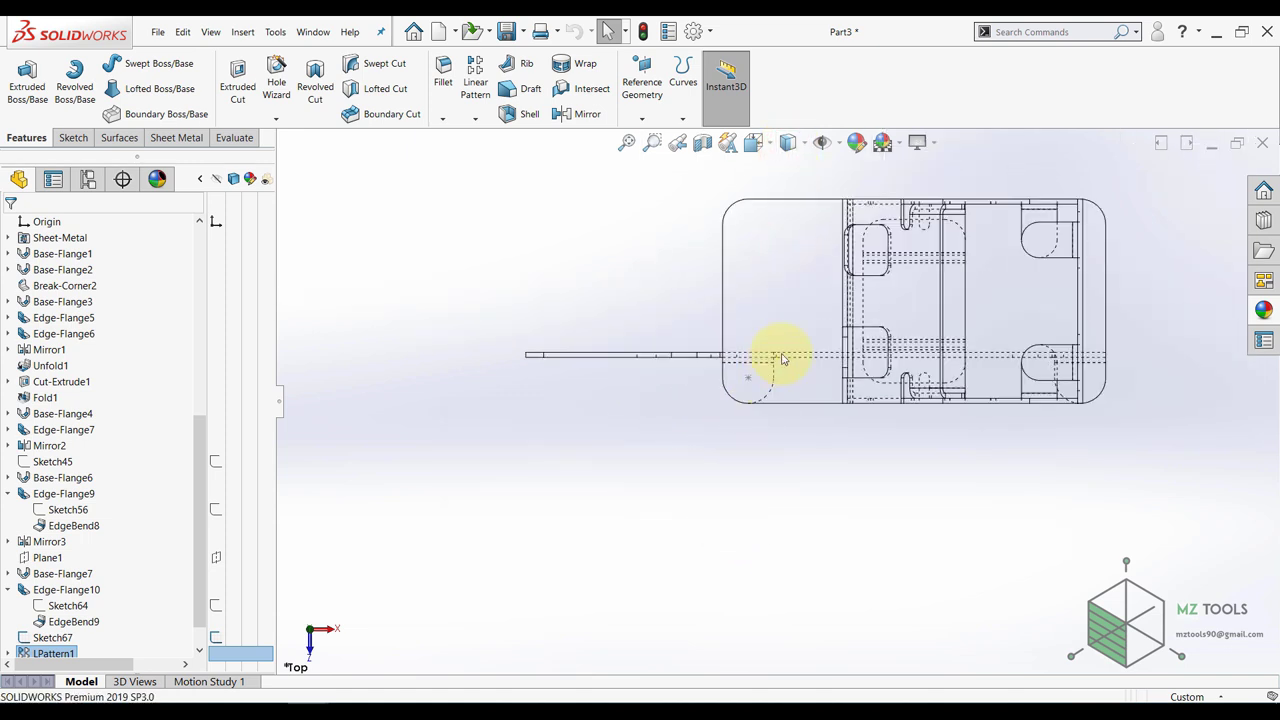
click(792, 170)
mouse_move(655, 300)
middle_down()
mouse_move(611, 139)
mouse_move(622, 100)
middle_up()
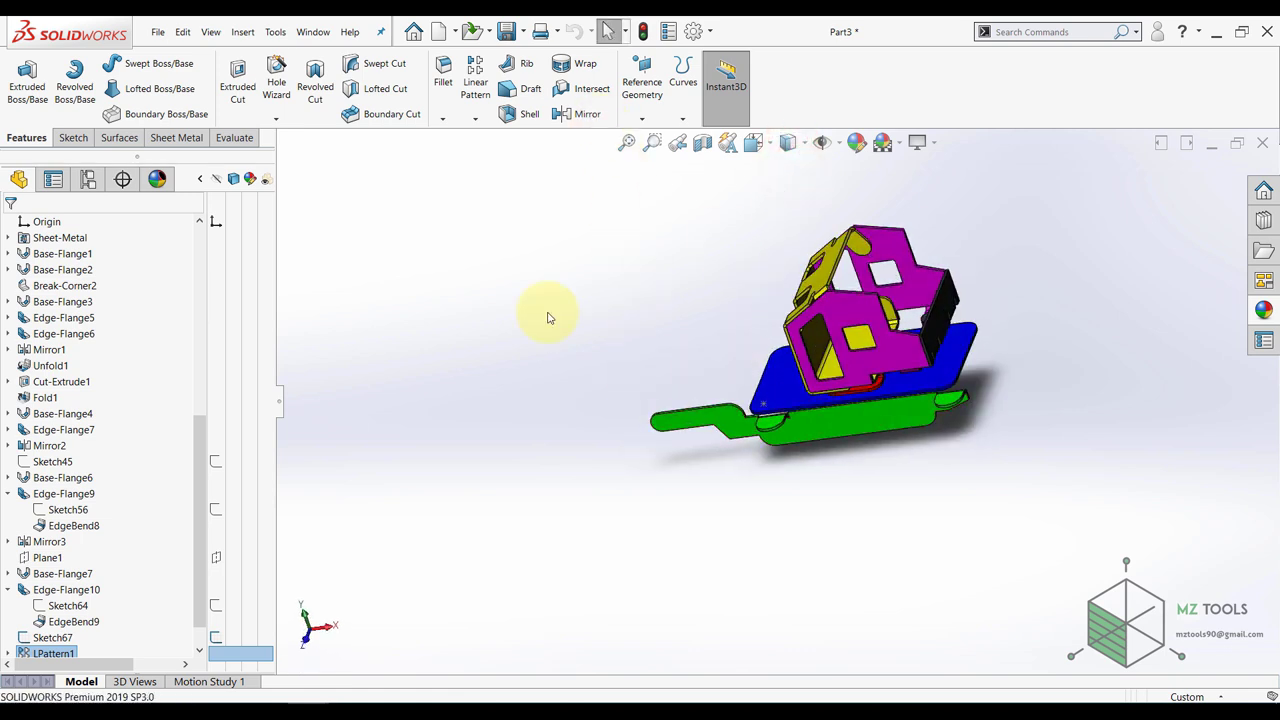
- Mirror the green side plate body with its tabs about the Front plane
click(566, 117)
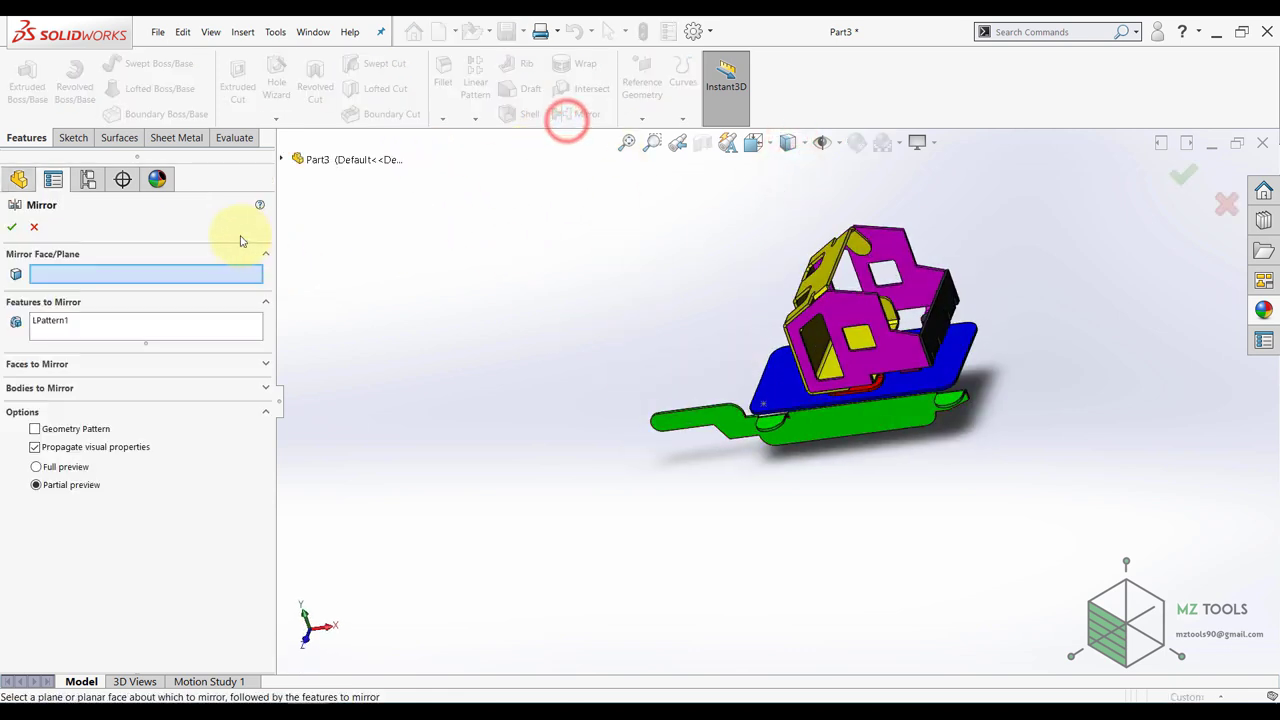
click(282, 159)
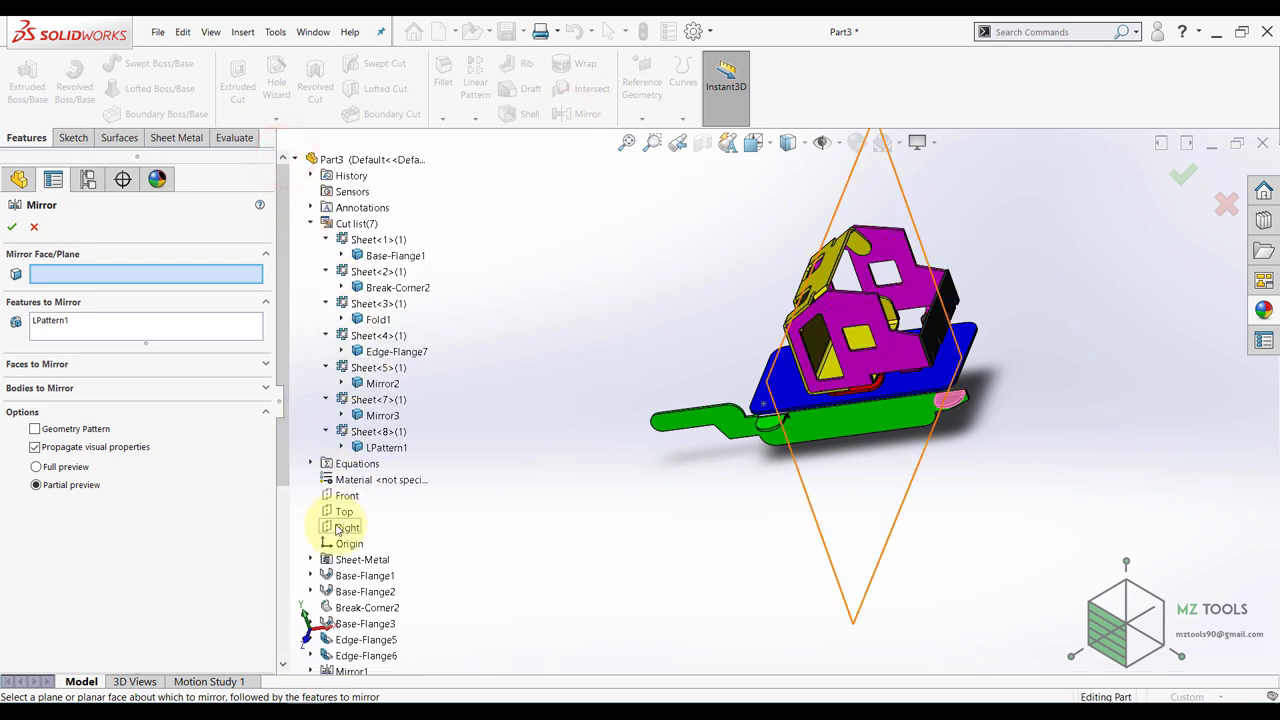
click(345, 496)
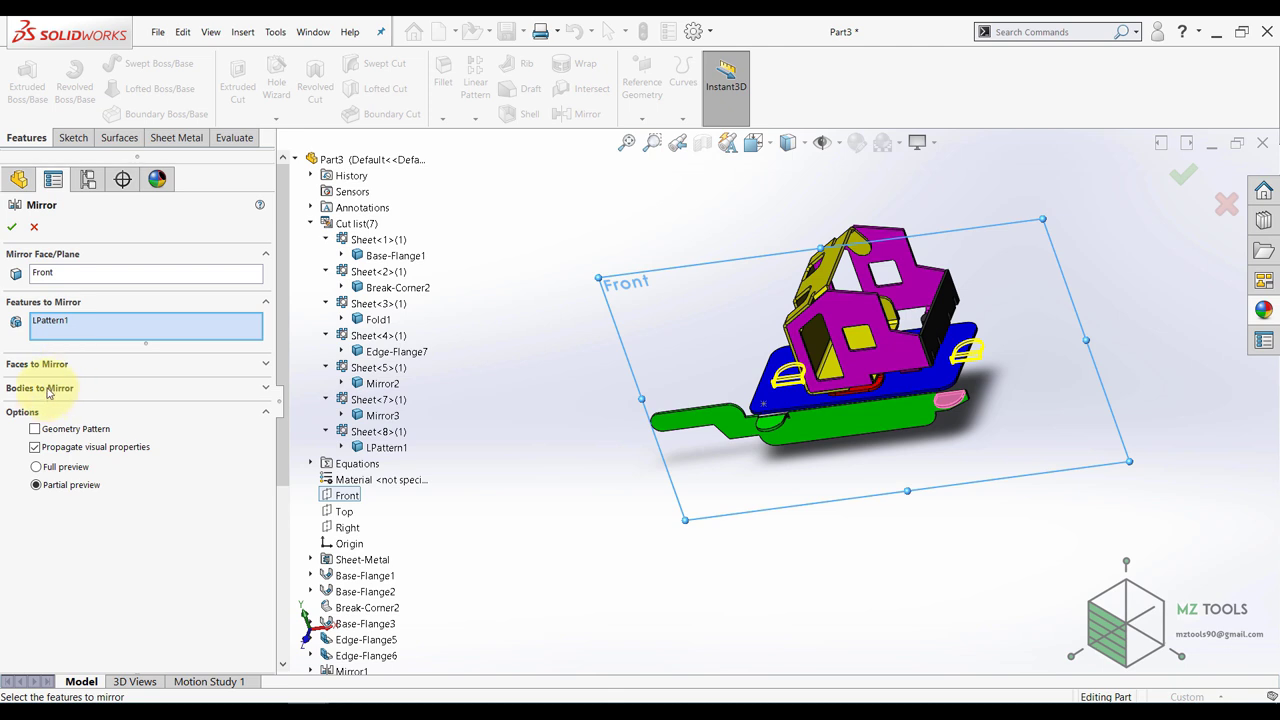
click(40, 388)
click(828, 420)
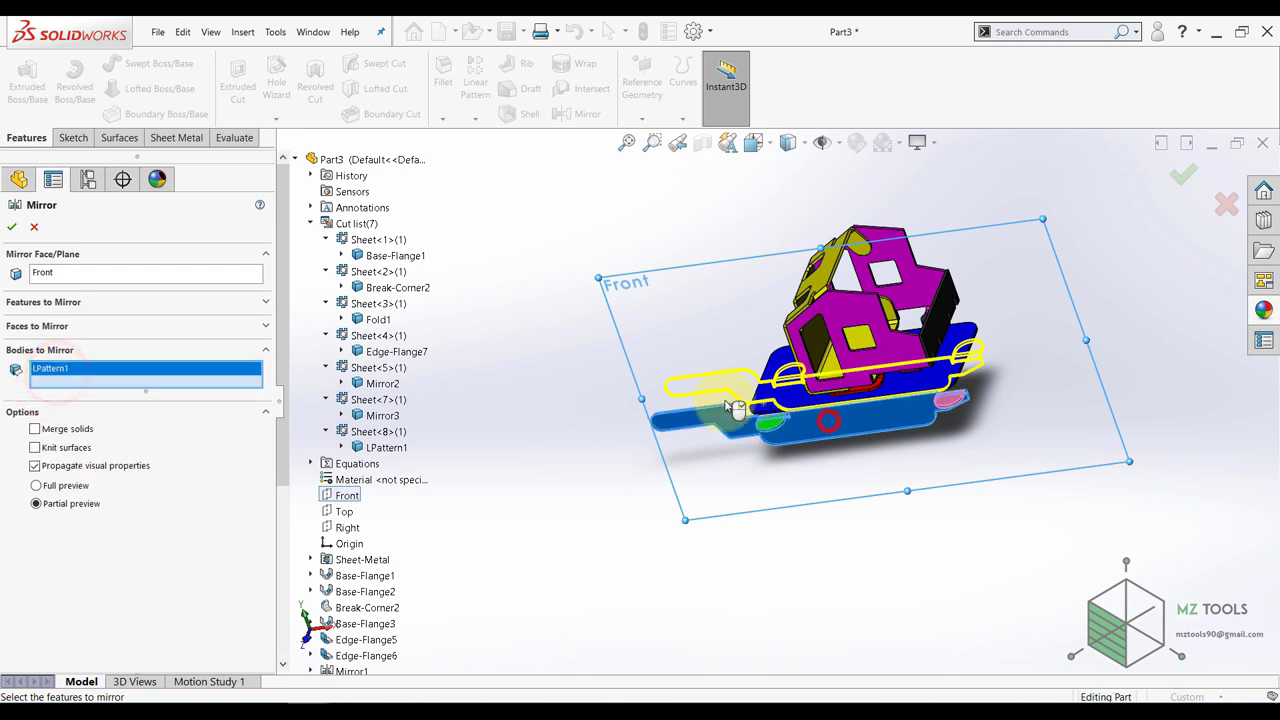
click(12, 228)
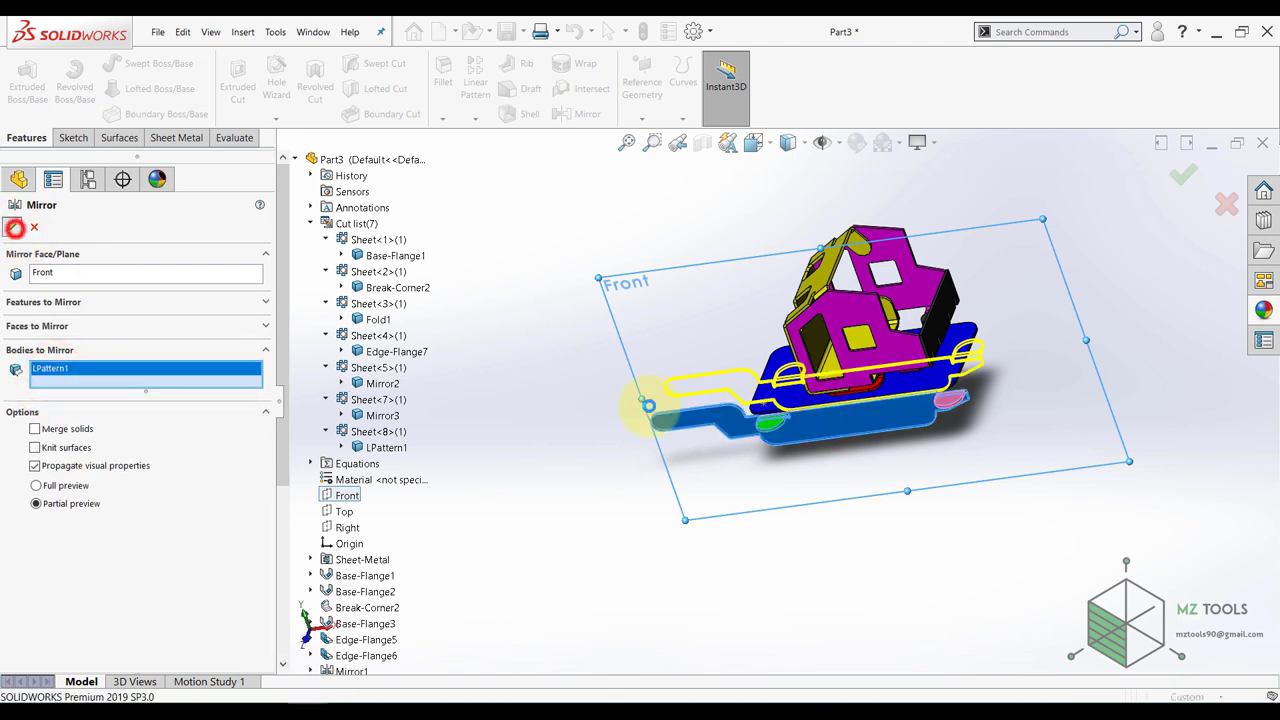
middle_drag(592, 336, 644, 330)
click(552, 373)
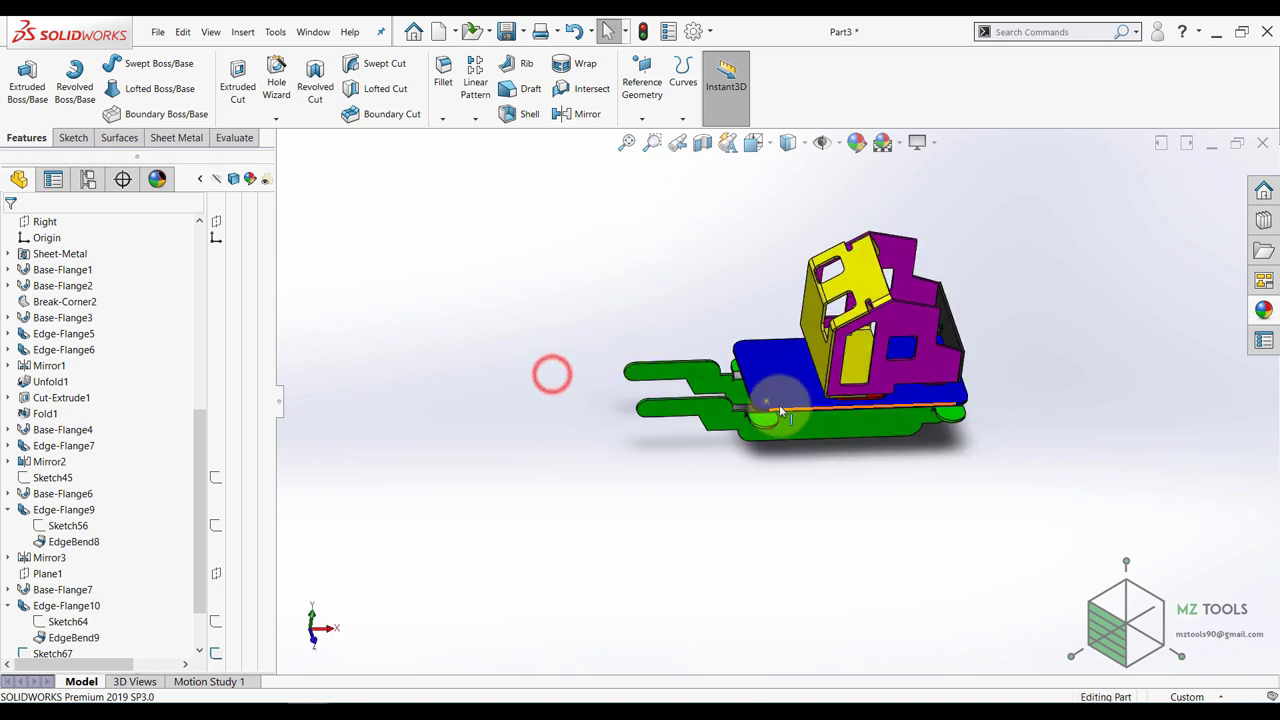
- Hide the sketch holding the reference point at the blue plate's rounded corner
scroll(776, 404, down, 1)
scroll(102, 584, down, 2)
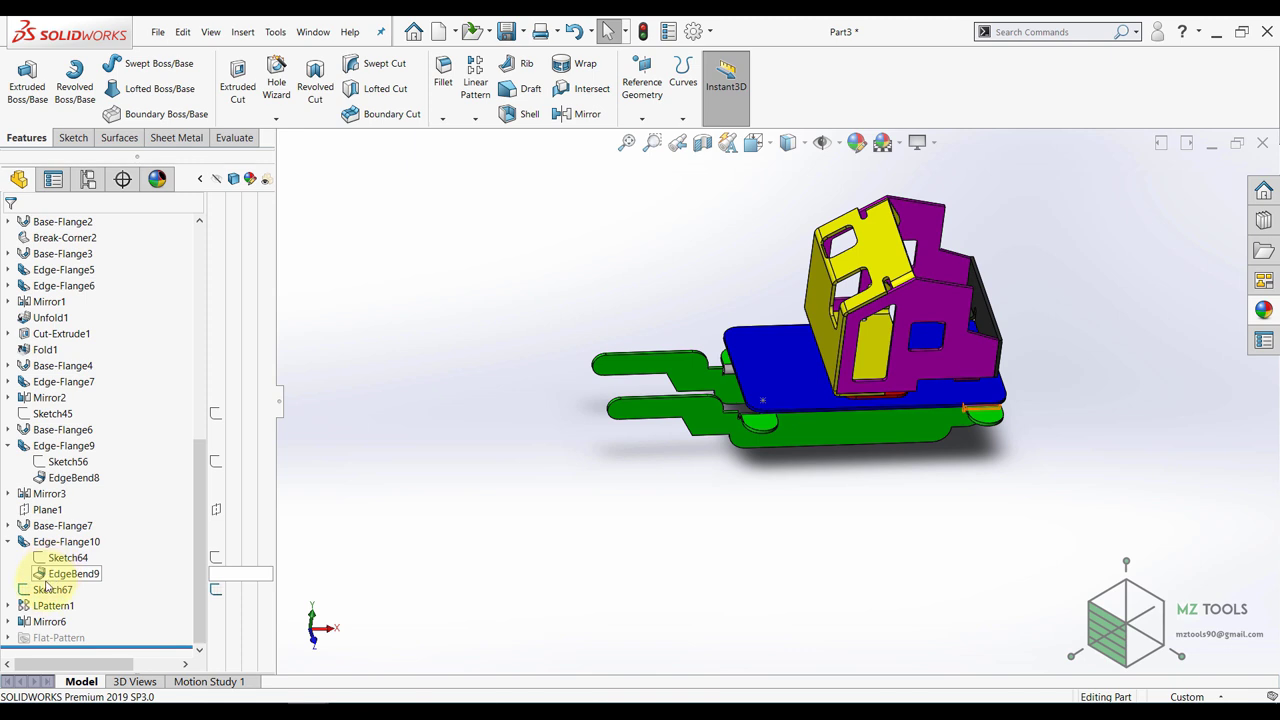
click(43, 591)
click(55, 573)
click(489, 471)
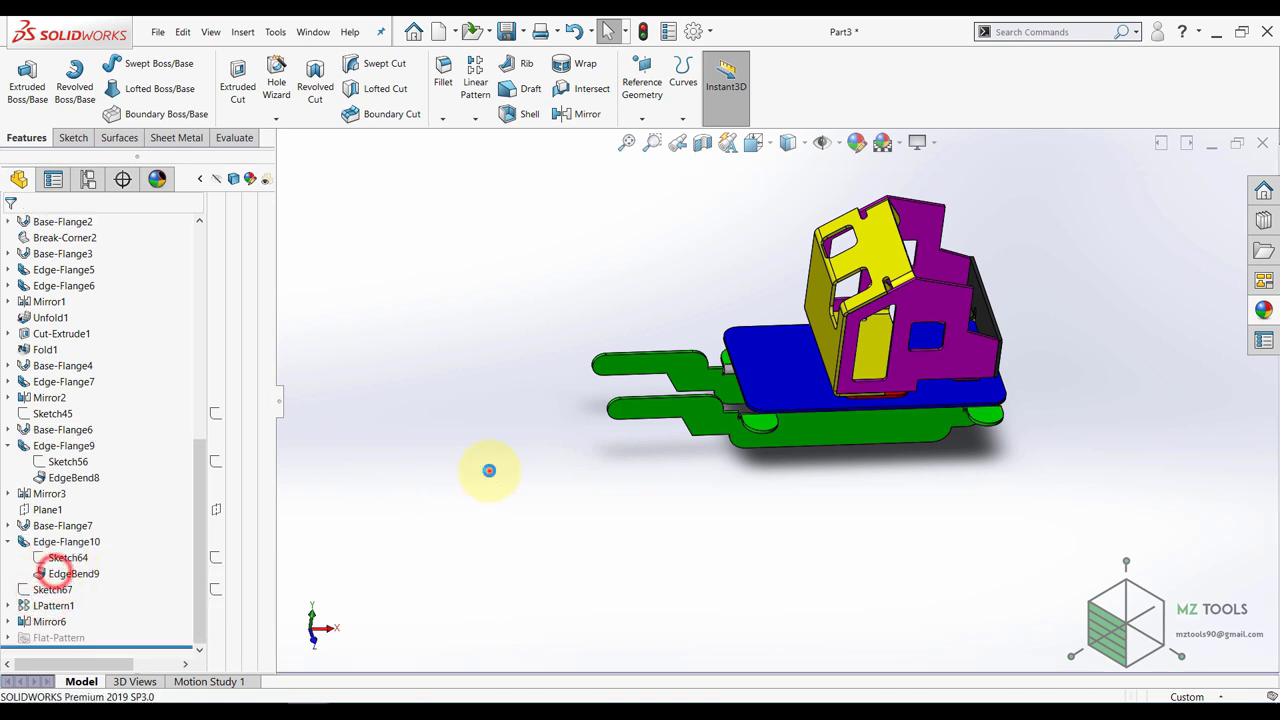
click(489, 470)
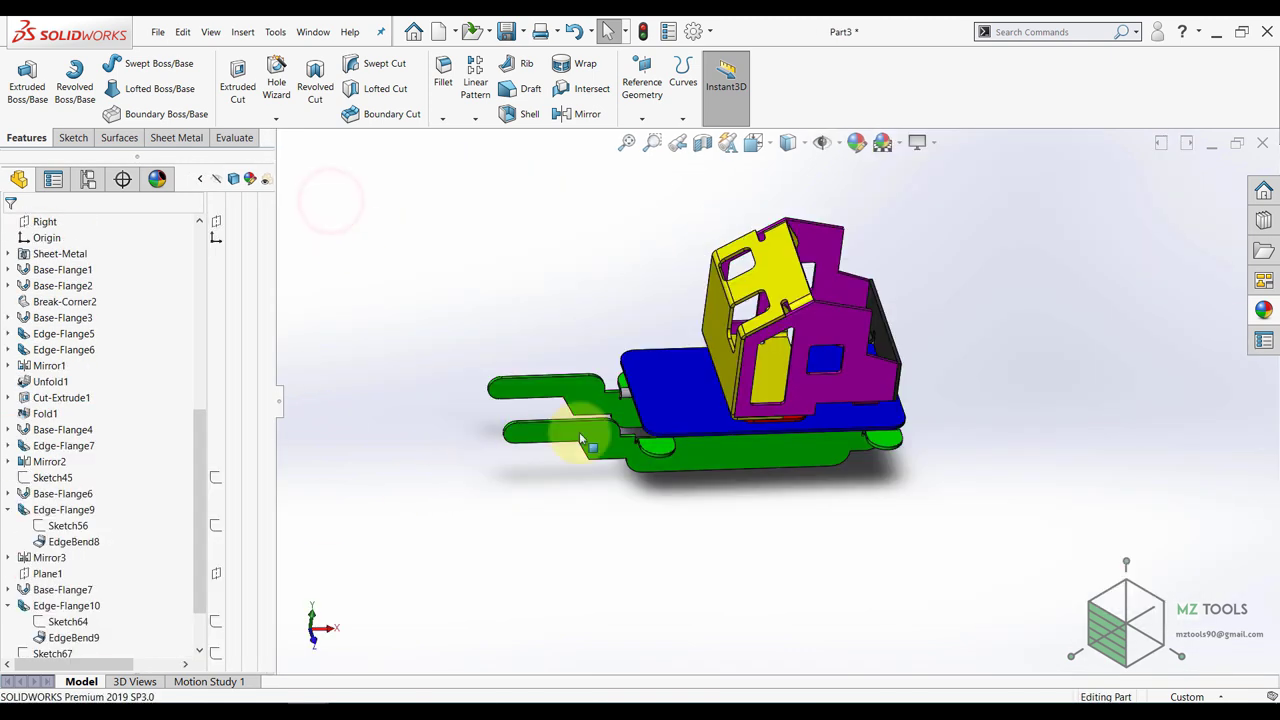
- Start a sketch on the narrow top face of the mirrored green plate's arm and view it normal to the face
scroll(622, 412, down, 2)
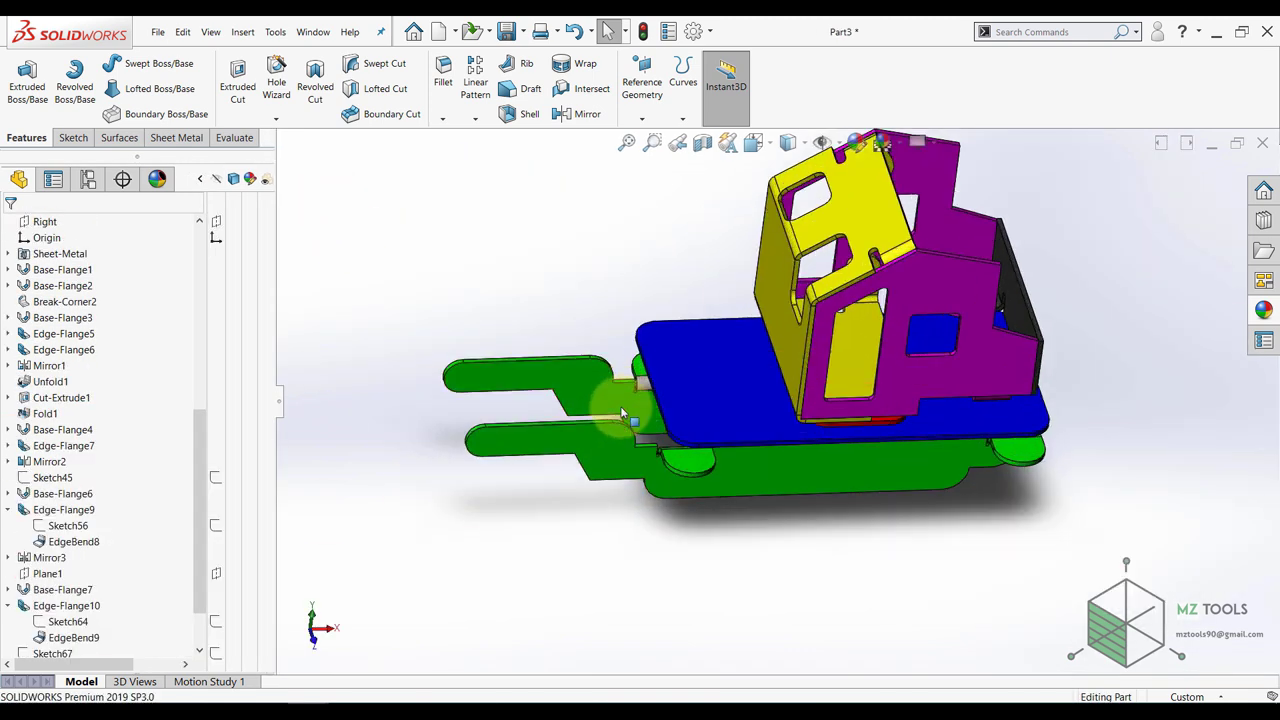
scroll(622, 412, down, 5)
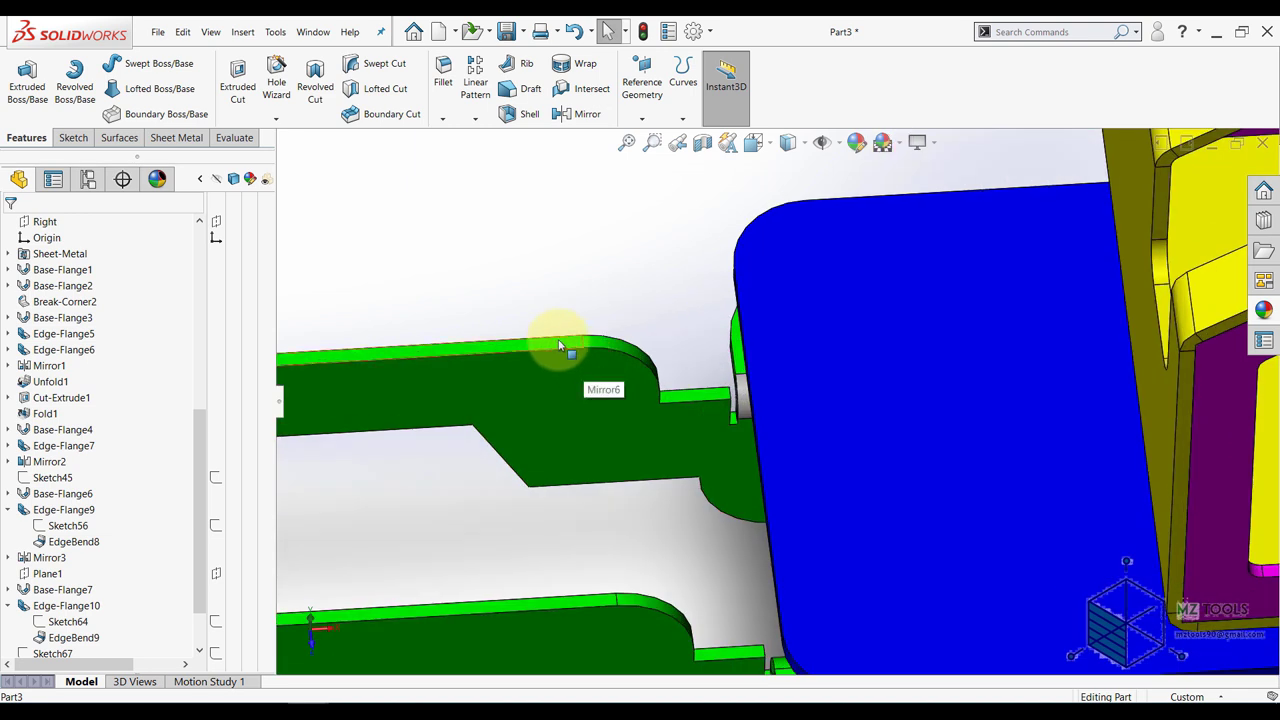
click(559, 343)
click(520, 279)
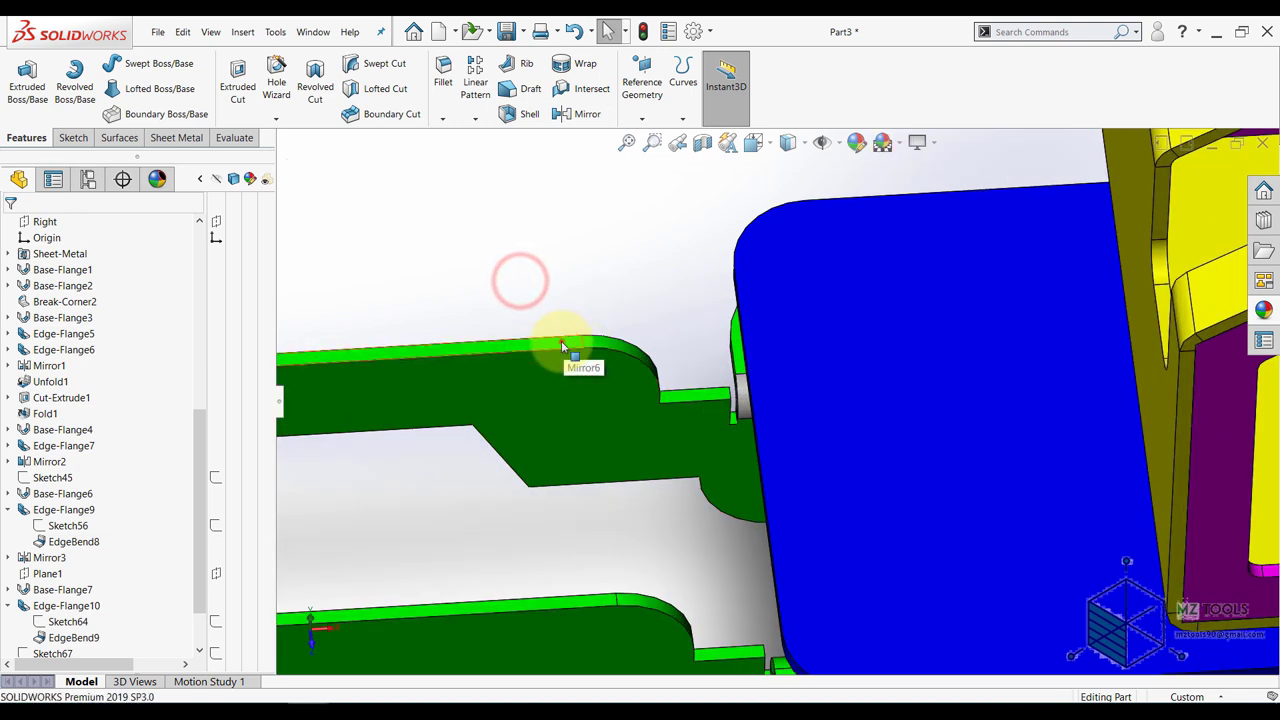
click(561, 343)
click(617, 306)
scroll(479, 414, up, 3)
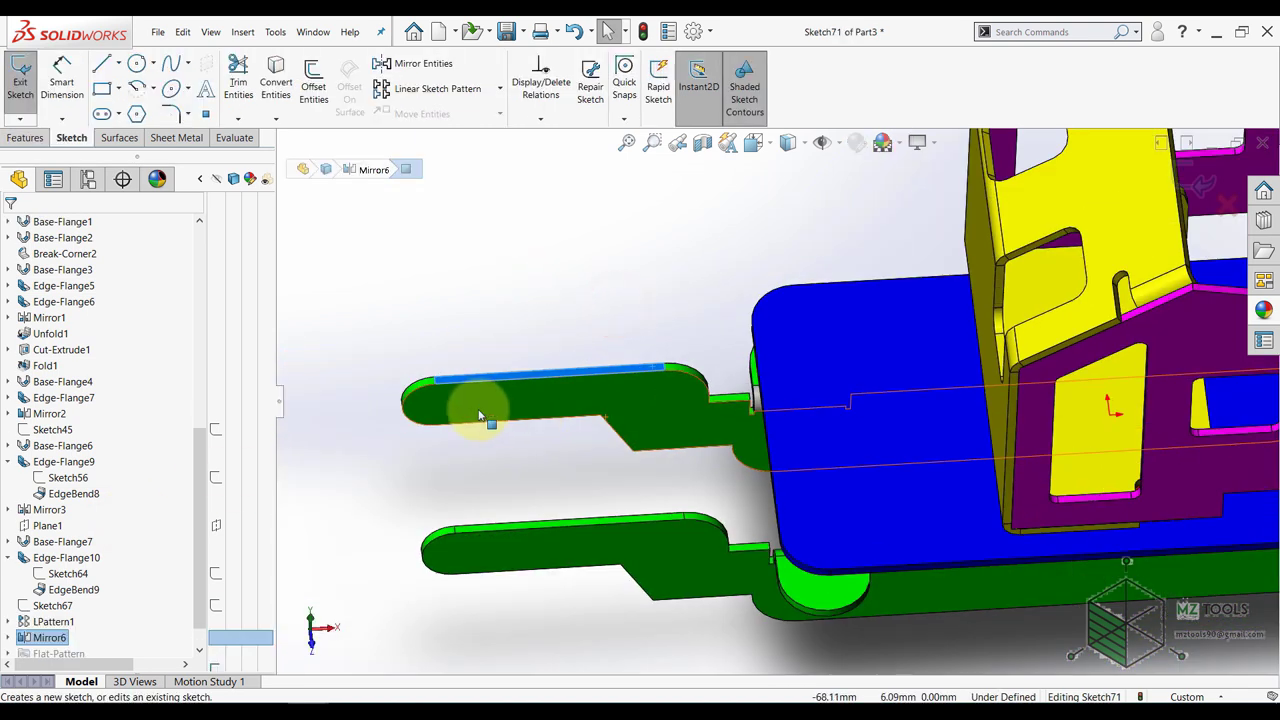
scroll(108, 589, down, 2)
click(40, 638)
click(72, 614)
- Sketch an open U-shaped line profile between the green arms' inner edges, with legs about 12.46 mm long towards the blue plate
click(101, 65)
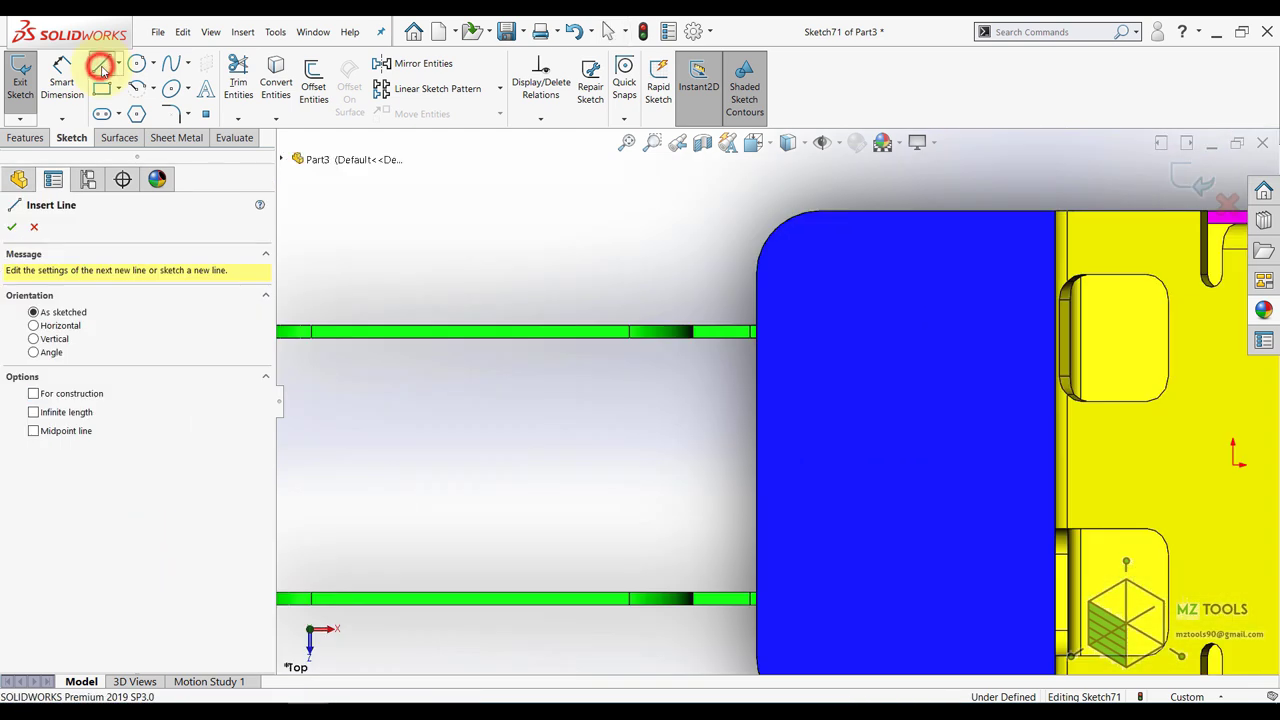
key(Escape)
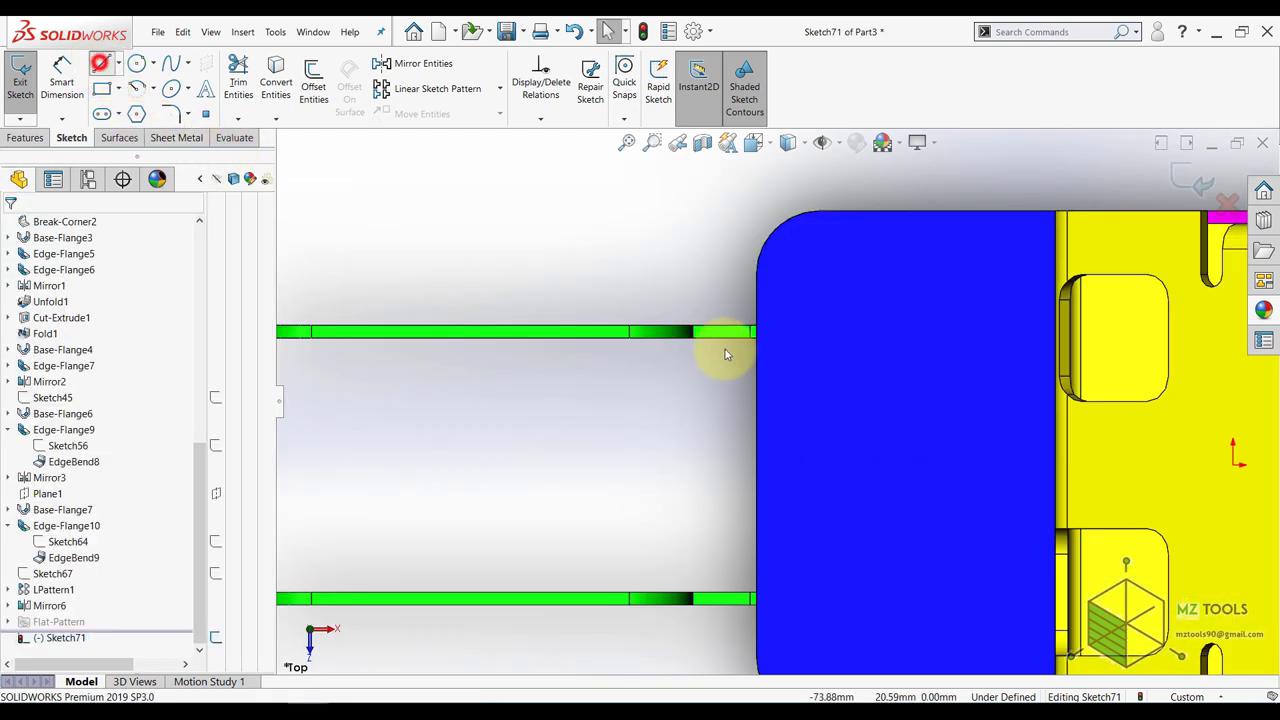
scroll(707, 347, down, 4)
click(678, 341)
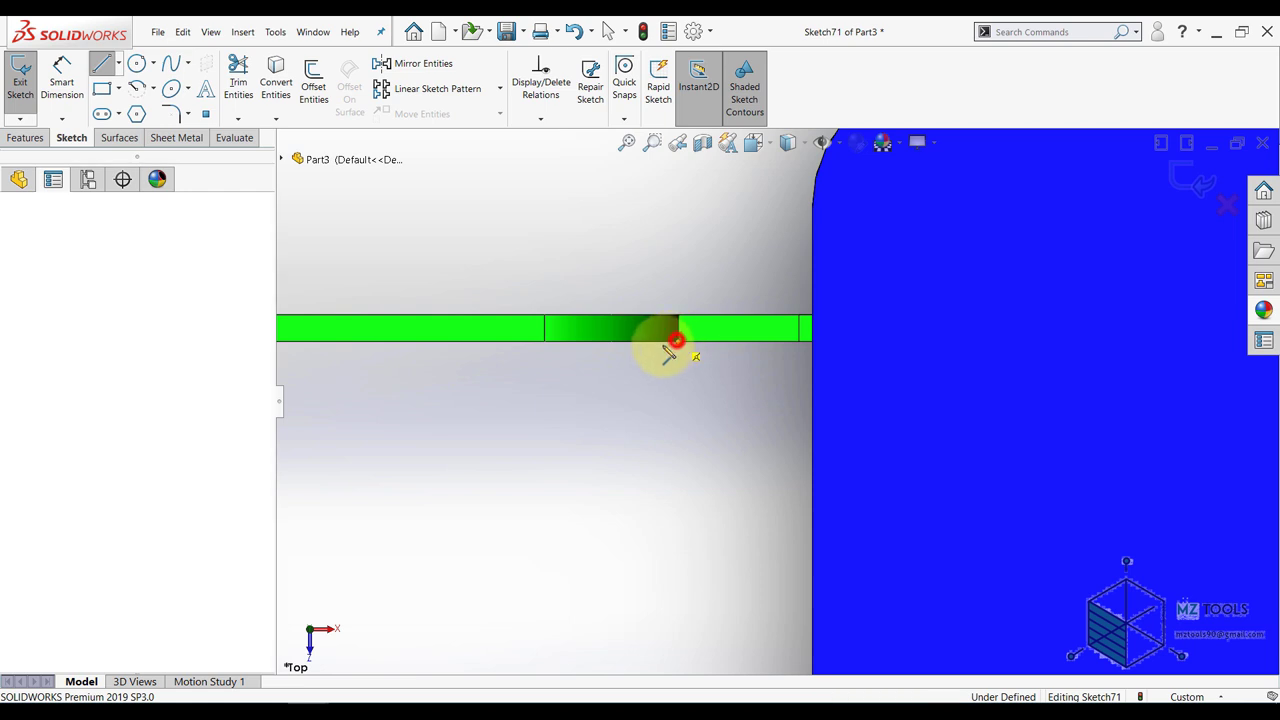
scroll(640, 350, up, 2)
click(477, 358)
scroll(480, 360, up, 2)
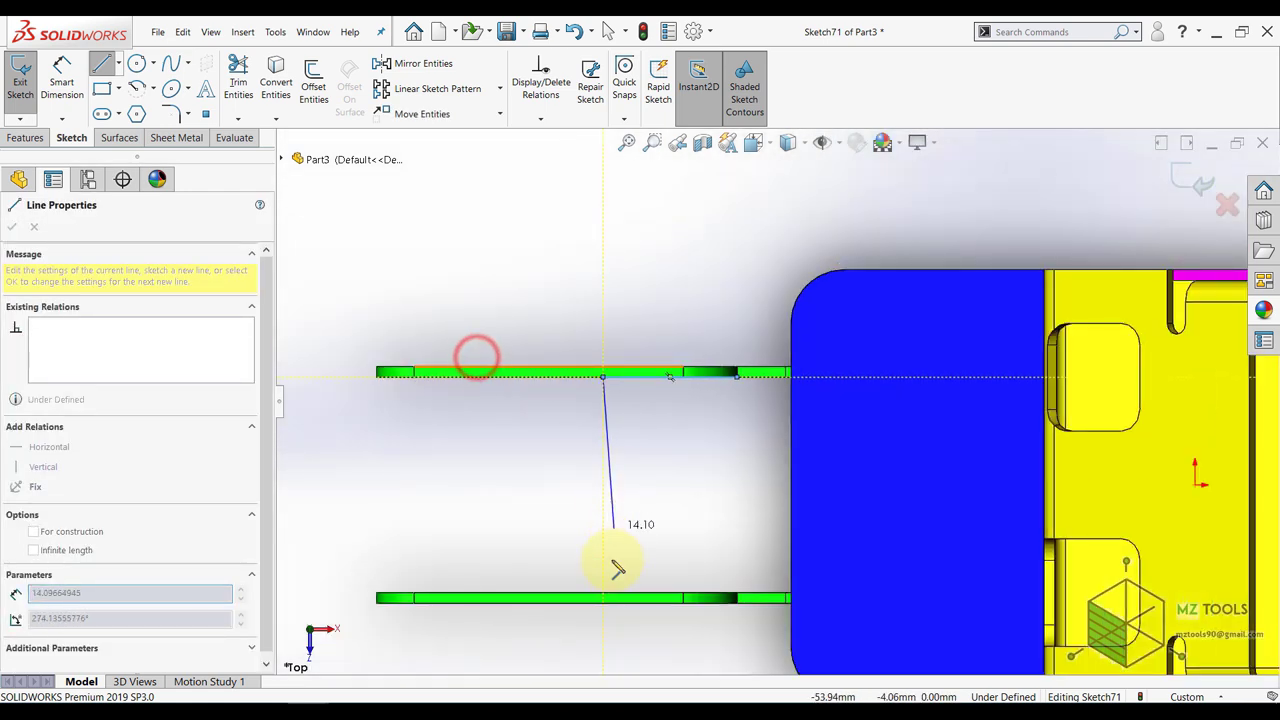
click(604, 598)
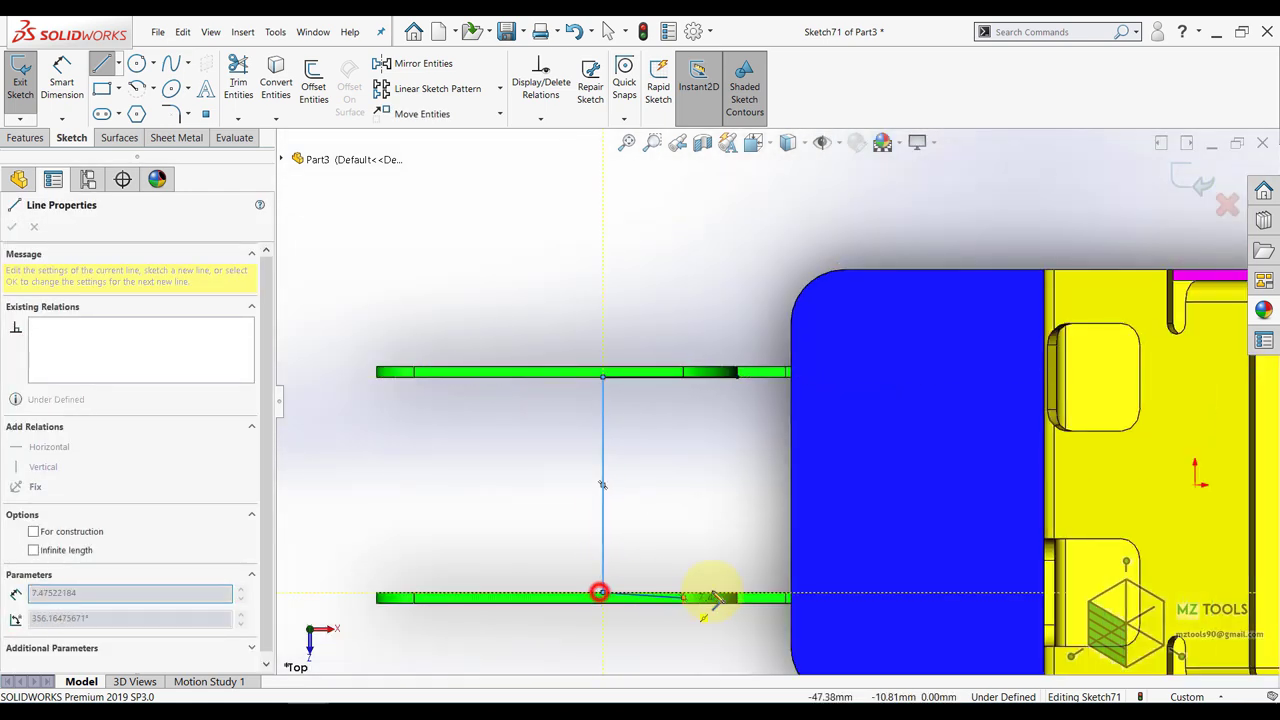
scroll(709, 594, down, 3)
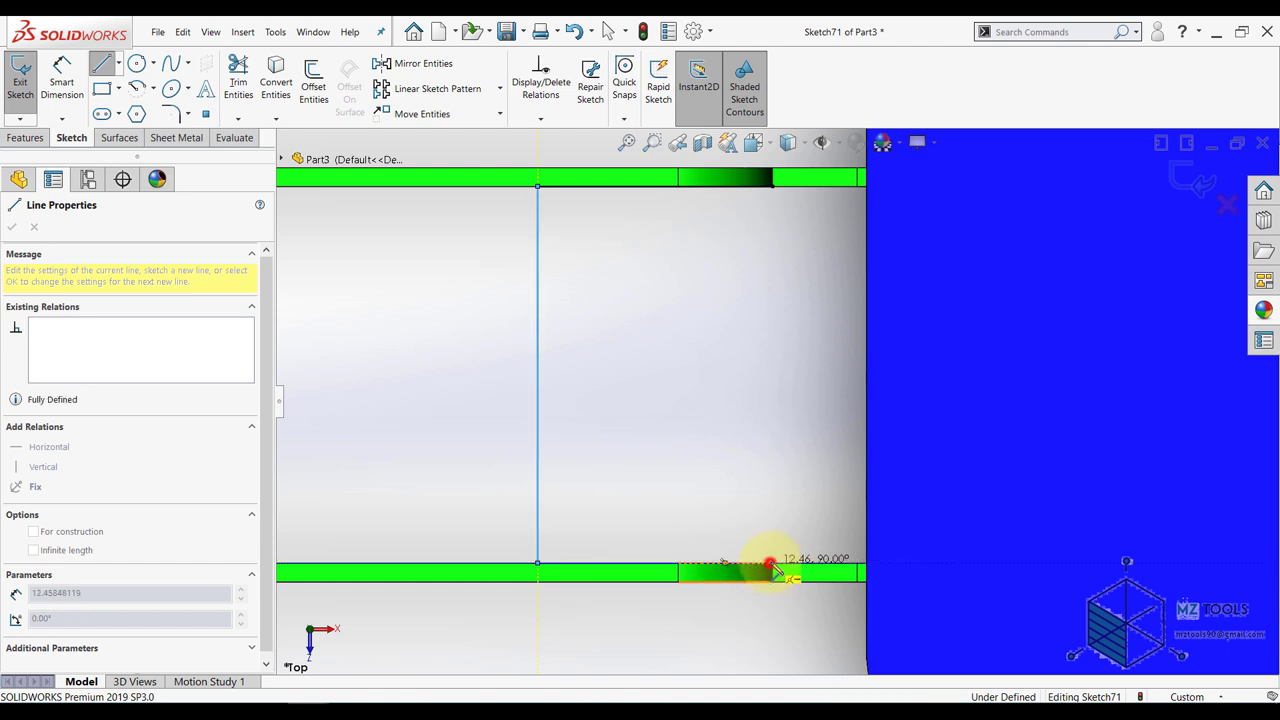
click(770, 563)
key(Escape)
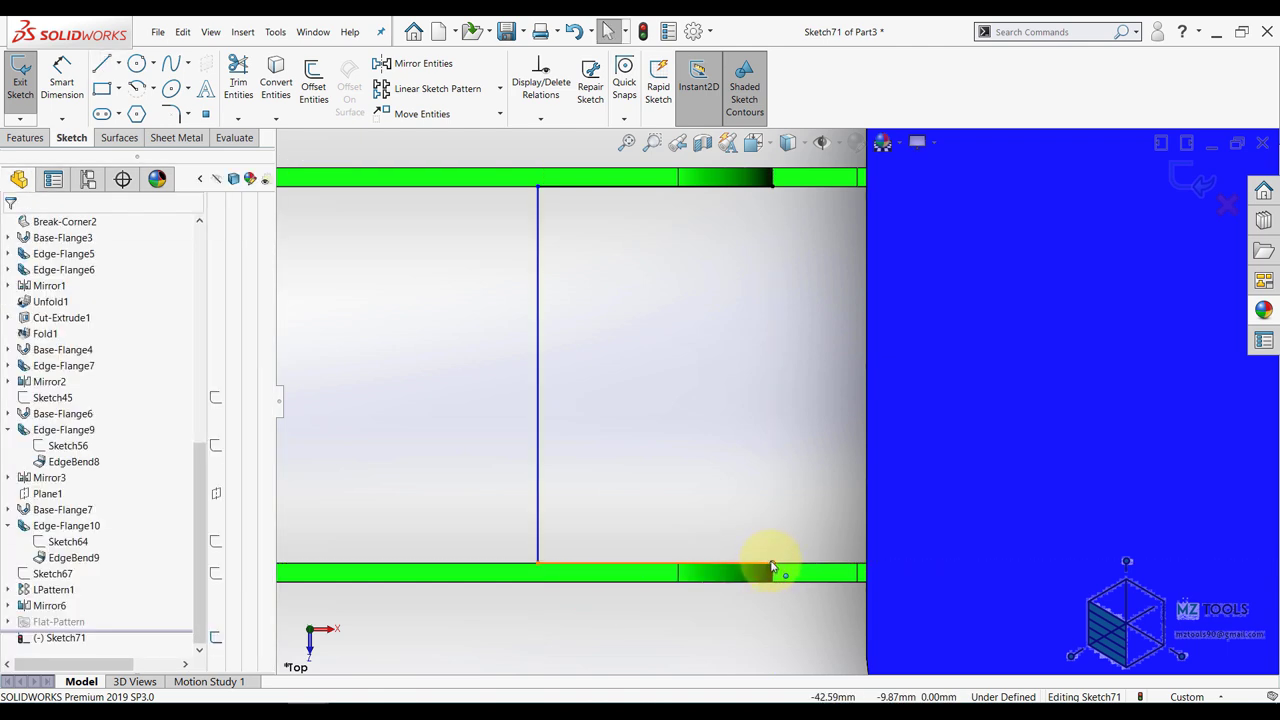
- Align the U profile's two open endpoints with a vertical relation
click(771, 563)
scroll(772, 401, up, 1)
ctrl+click(772, 223)
click(830, 162)
click(706, 380)
- Dimension the U profile's leg along the mirrored arm to 15 mm and exit the sketch
click(62, 75)
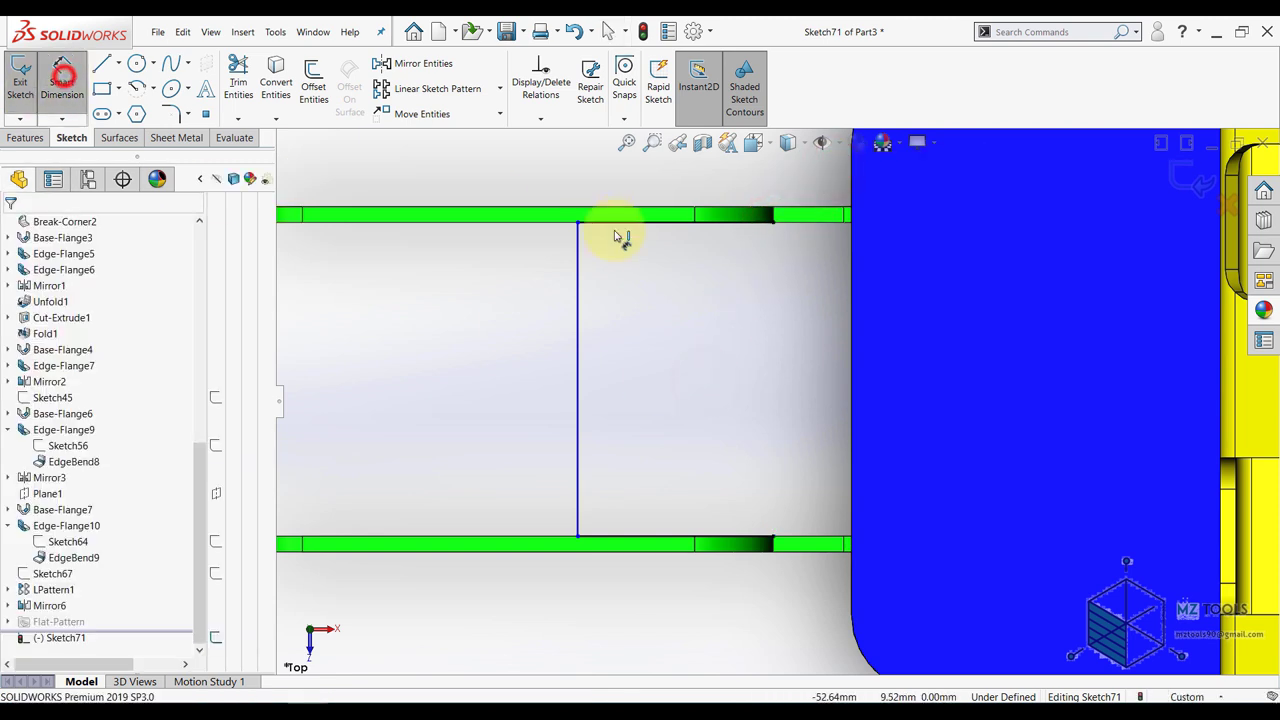
scroll(622, 270, up, 2)
scroll(648, 243, down, 2)
click(720, 255)
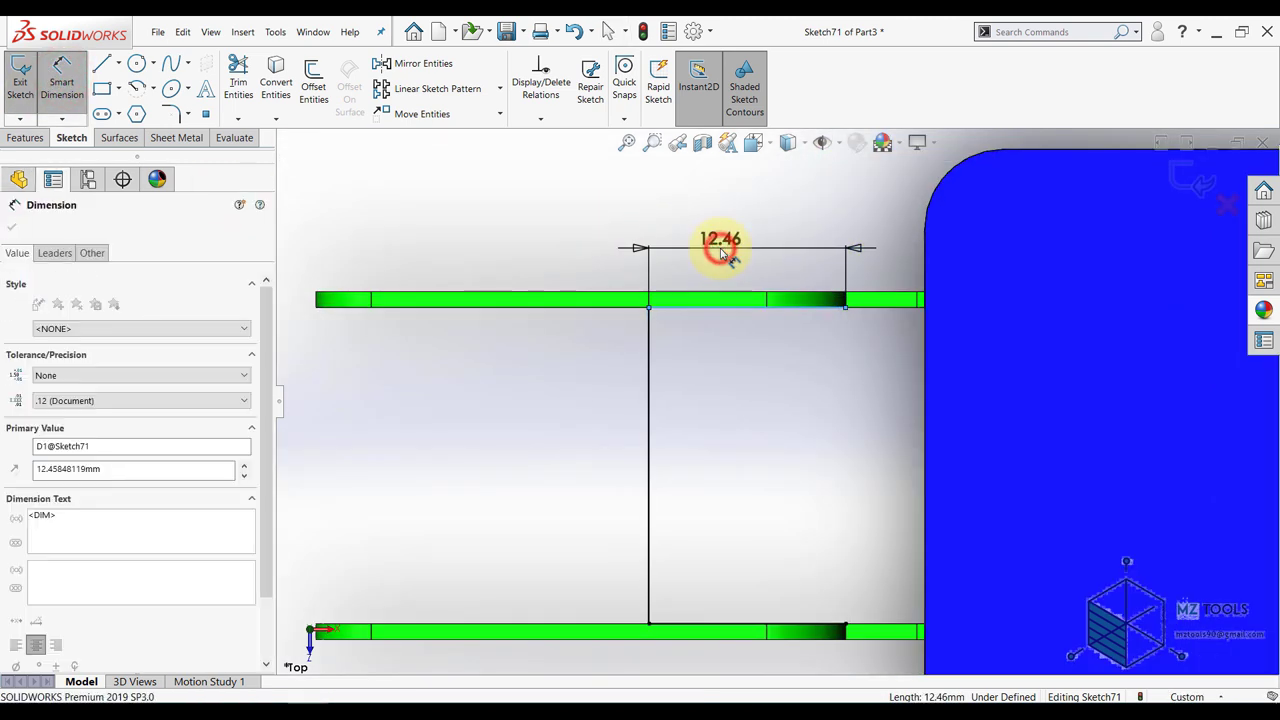
text(15)
key(Return)
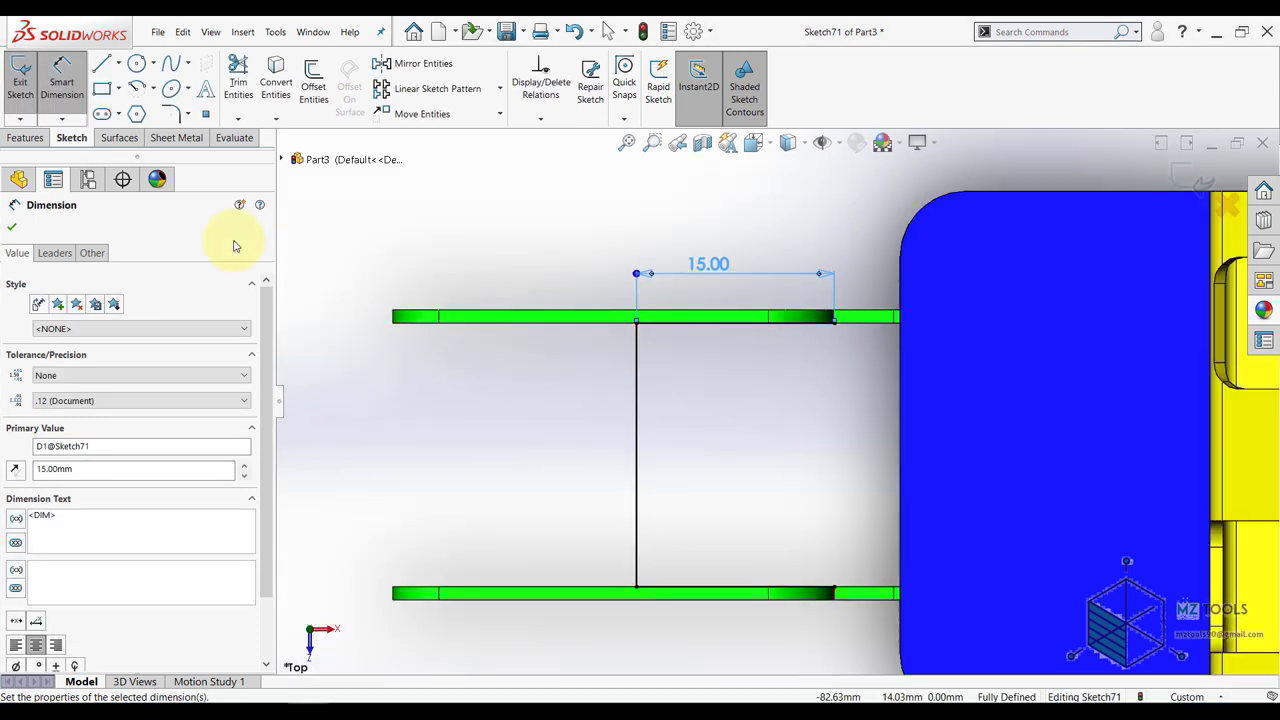
scroll(868, 296, up, 2)
click(1195, 177)
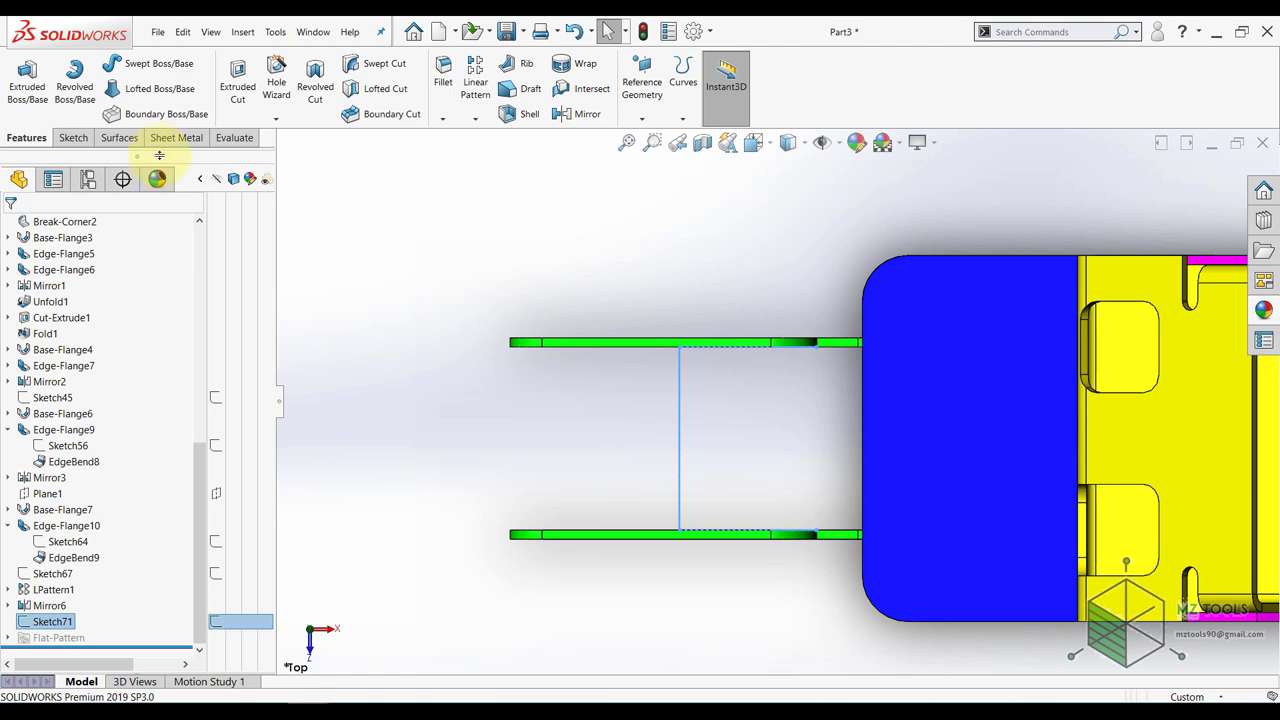
- Start a base flange from the U-shaped sketch, reverse it downward and set its end condition to Up To Surface
click(191, 144)
click(26, 83)
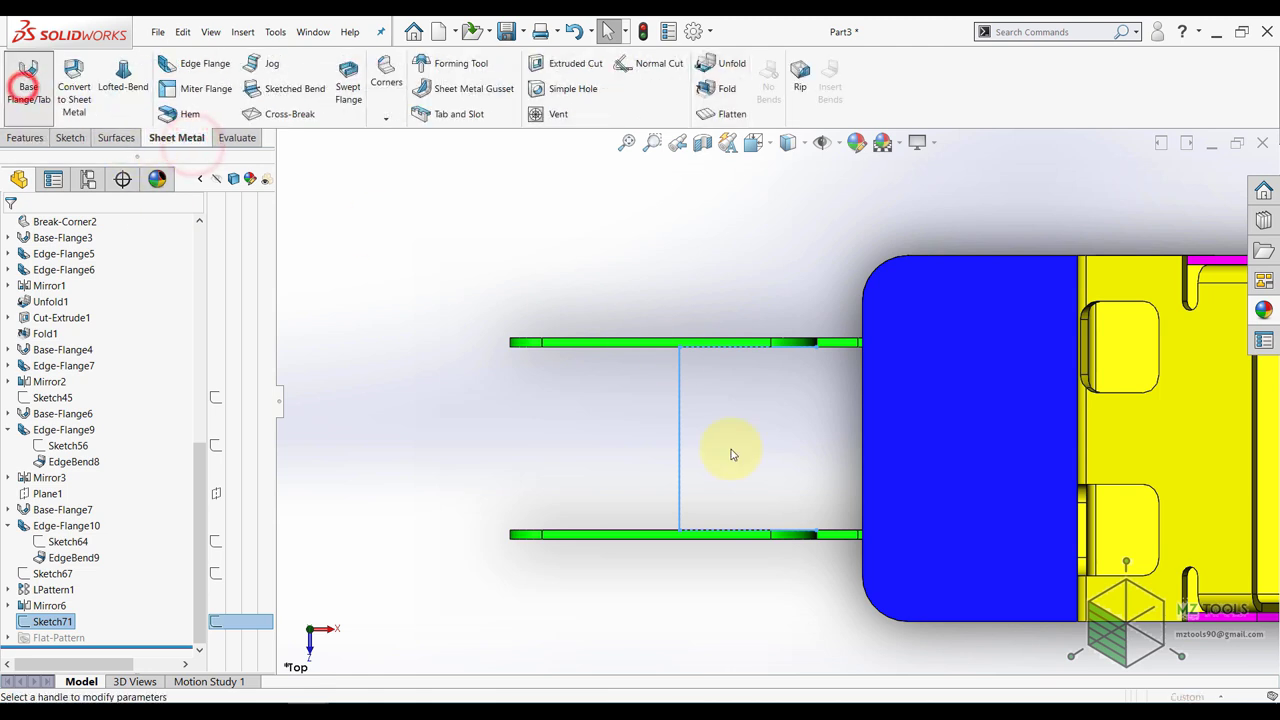
middle_drag(719, 456, 738, 278)
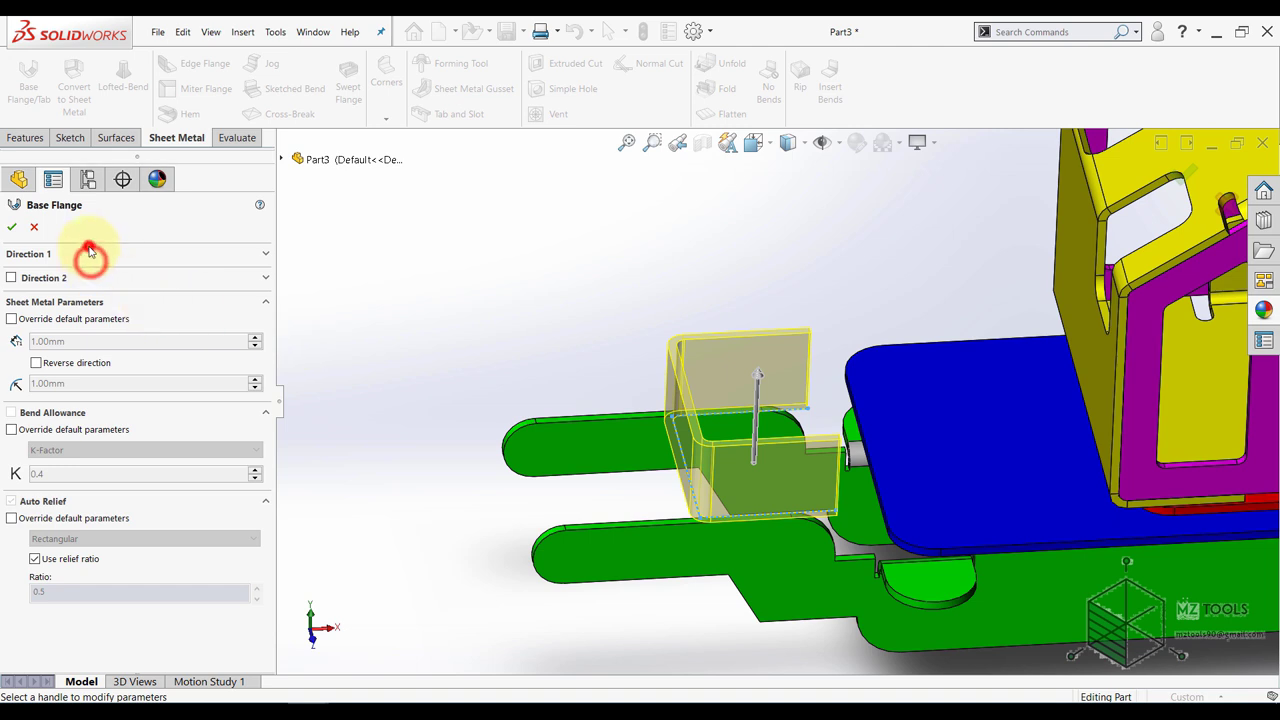
click(40, 253)
click(14, 273)
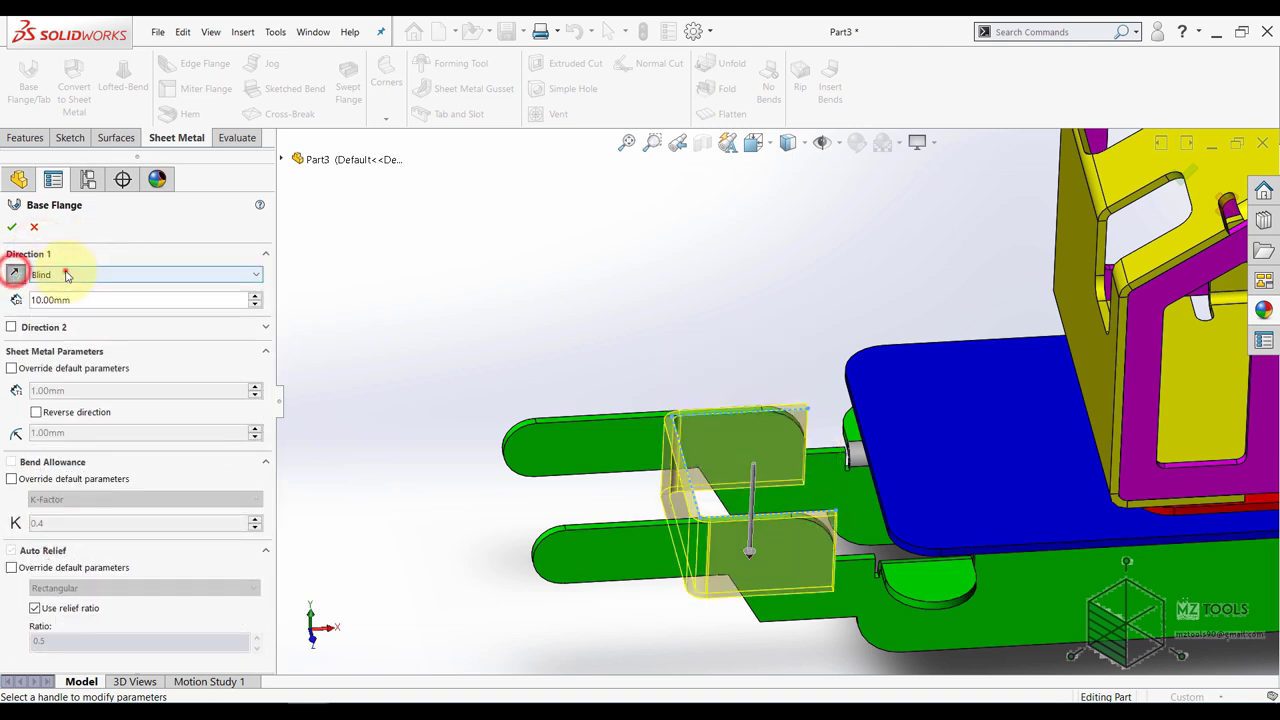
click(63, 274)
click(65, 304)
- Set the narrow underside face of the green arm as the base flange's end surface
middle_drag(690, 468, 718, 354)
scroll(751, 431, down, 5)
middle_drag(785, 434, 802, 307)
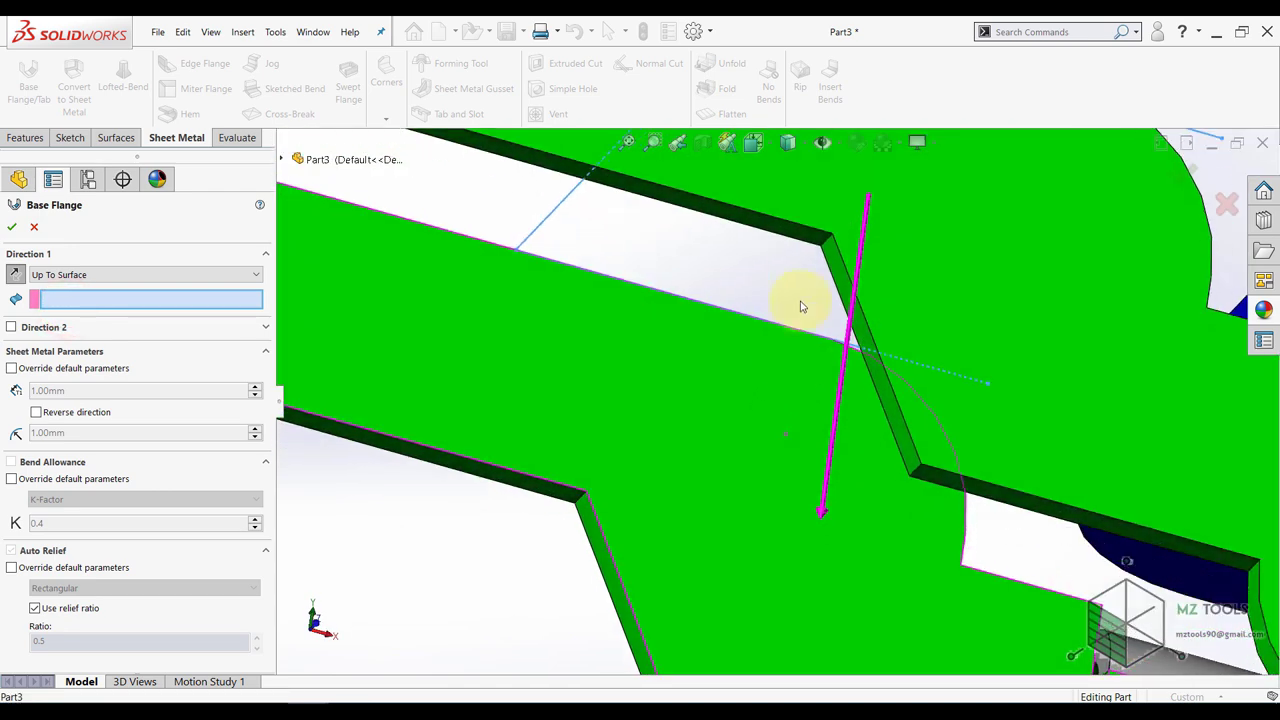
click(806, 239)
scroll(692, 460, up, 5)
middle_drag(743, 358, 695, 553)
scroll(695, 552, up, 2)
scroll(902, 291, down, 5)
middle_drag(698, 328, 691, 457)
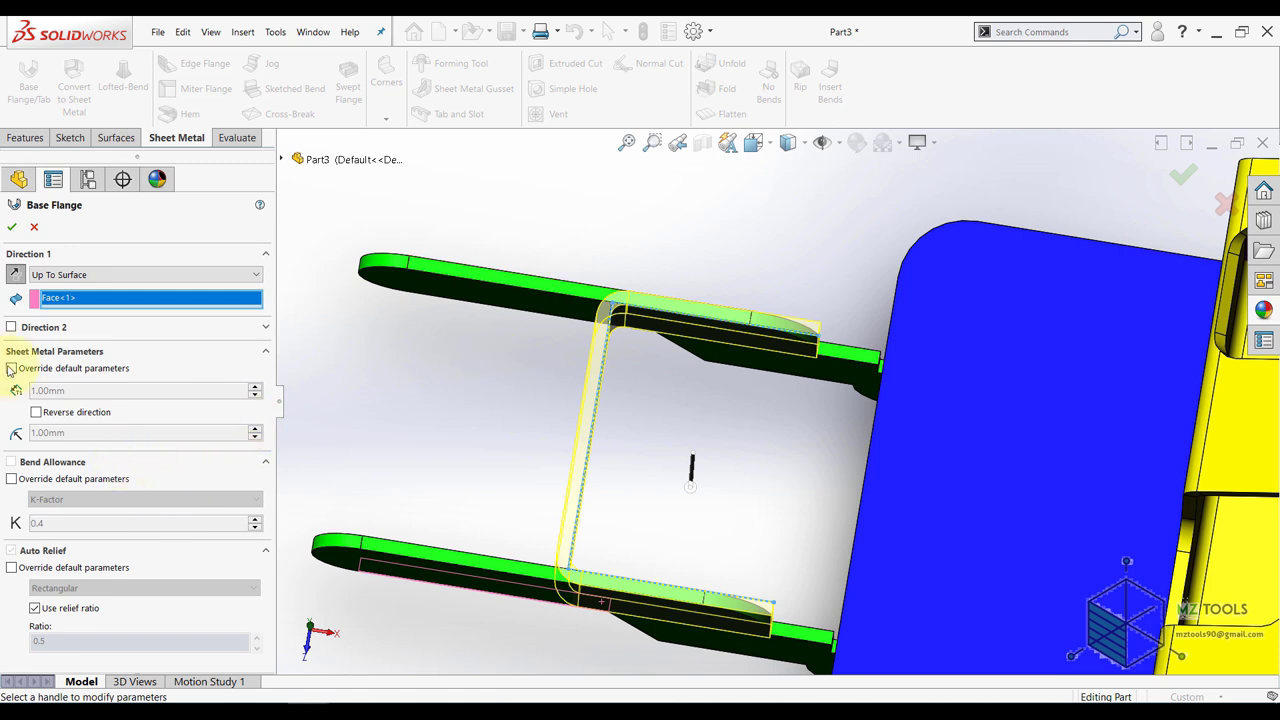
- Reverse the base flange's thickness to the inside of the U profile and create the bracket
click(37, 413)
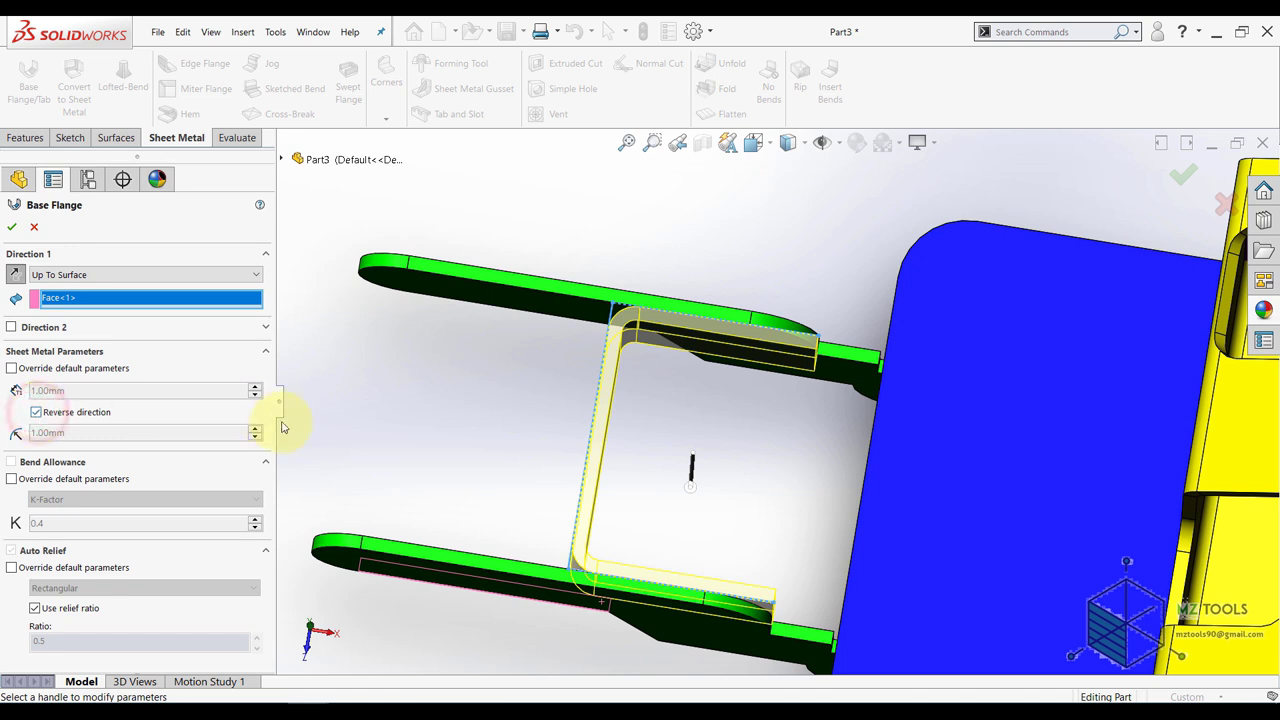
click(12, 228)
scroll(811, 252, down, 1)
middle_drag(797, 306, 765, 223)
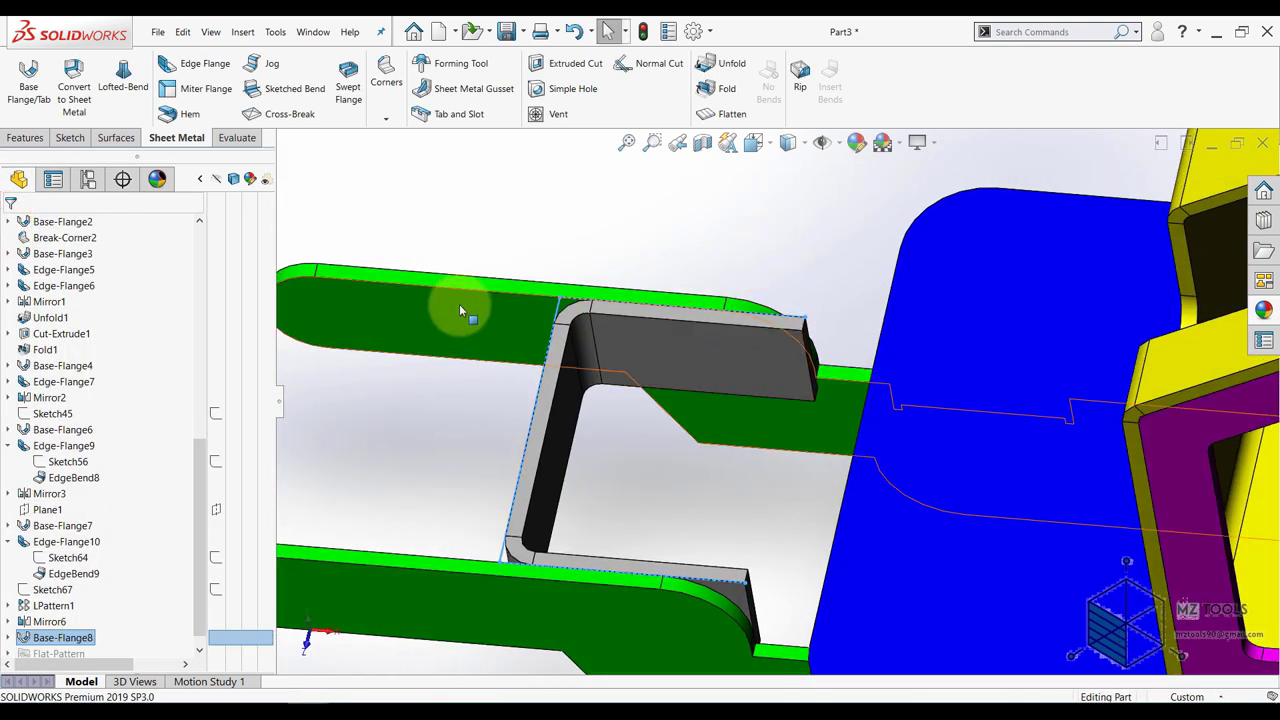
- Measure the end edge of the new U bracket's leg beside the mirrored arm, then return to the sheet metal tools
click(233, 137)
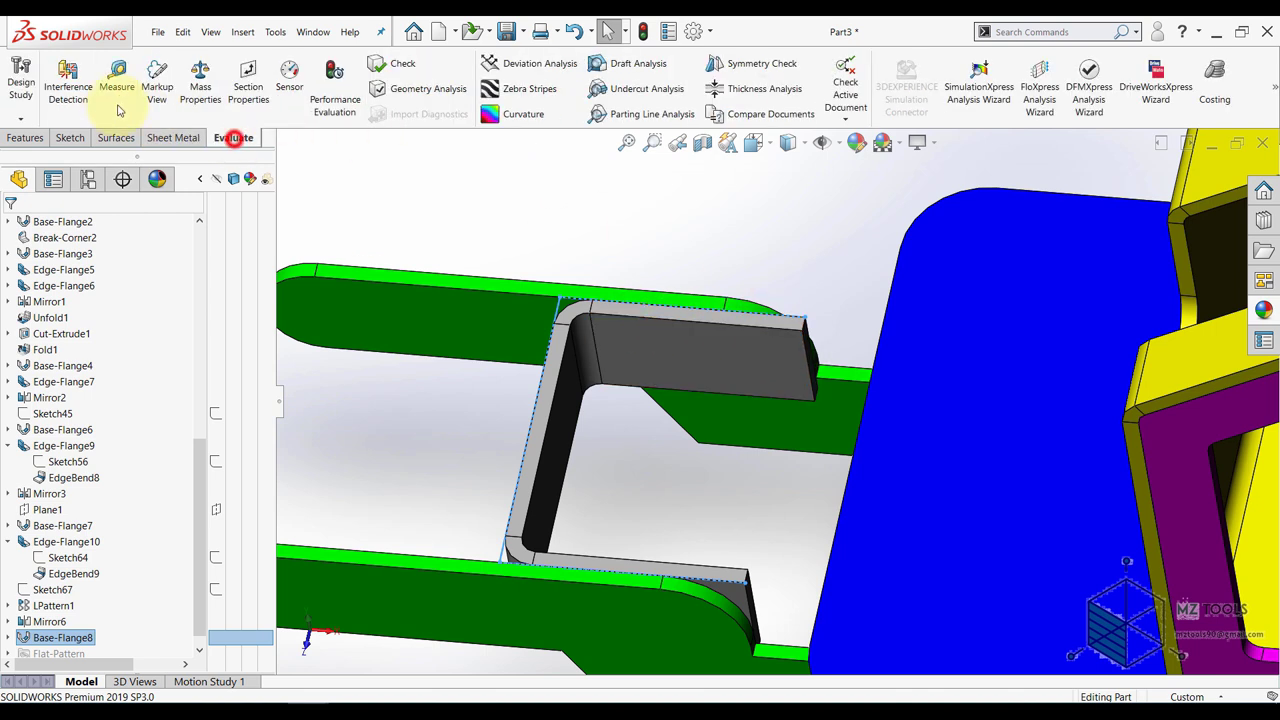
click(117, 78)
click(806, 345)
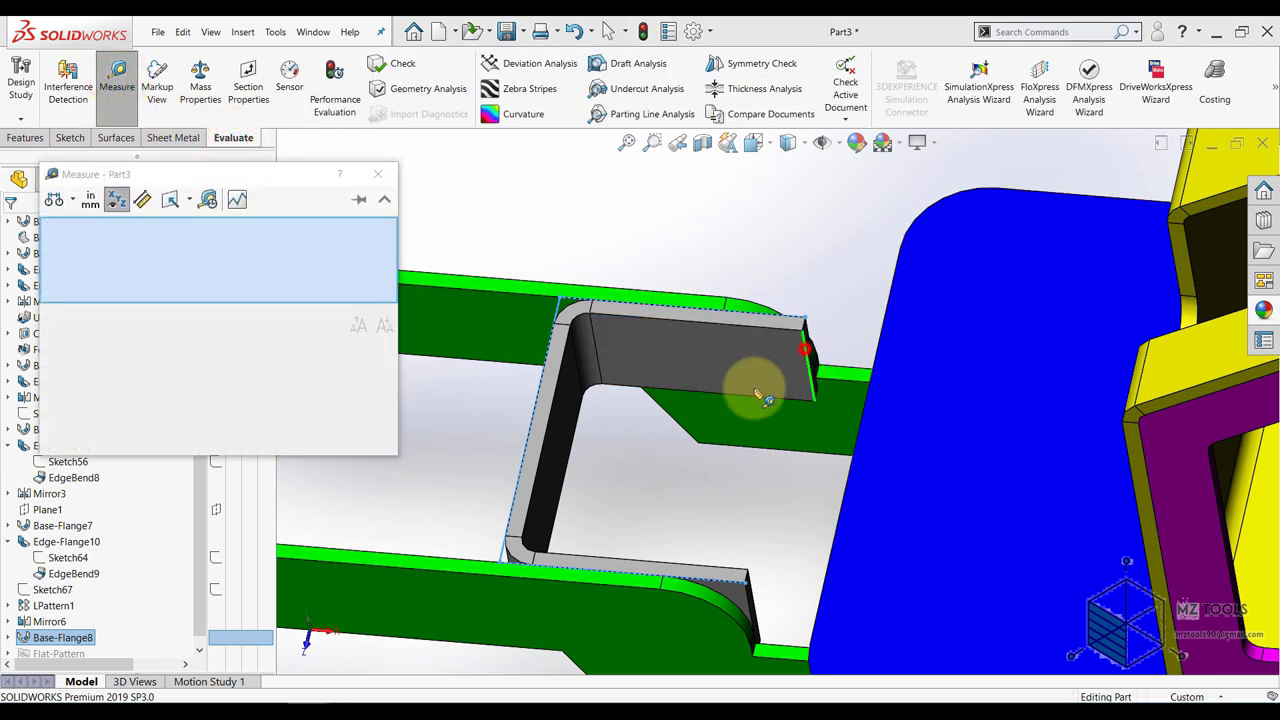
key(Escape)
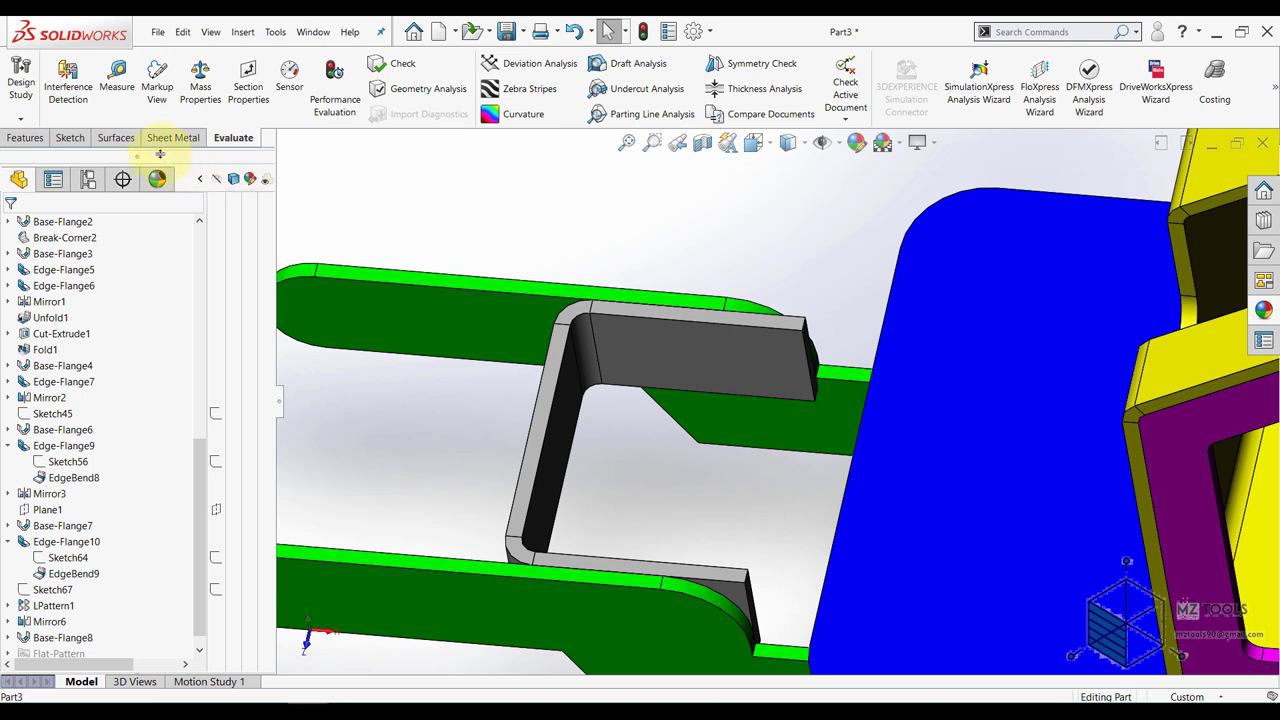
click(170, 138)
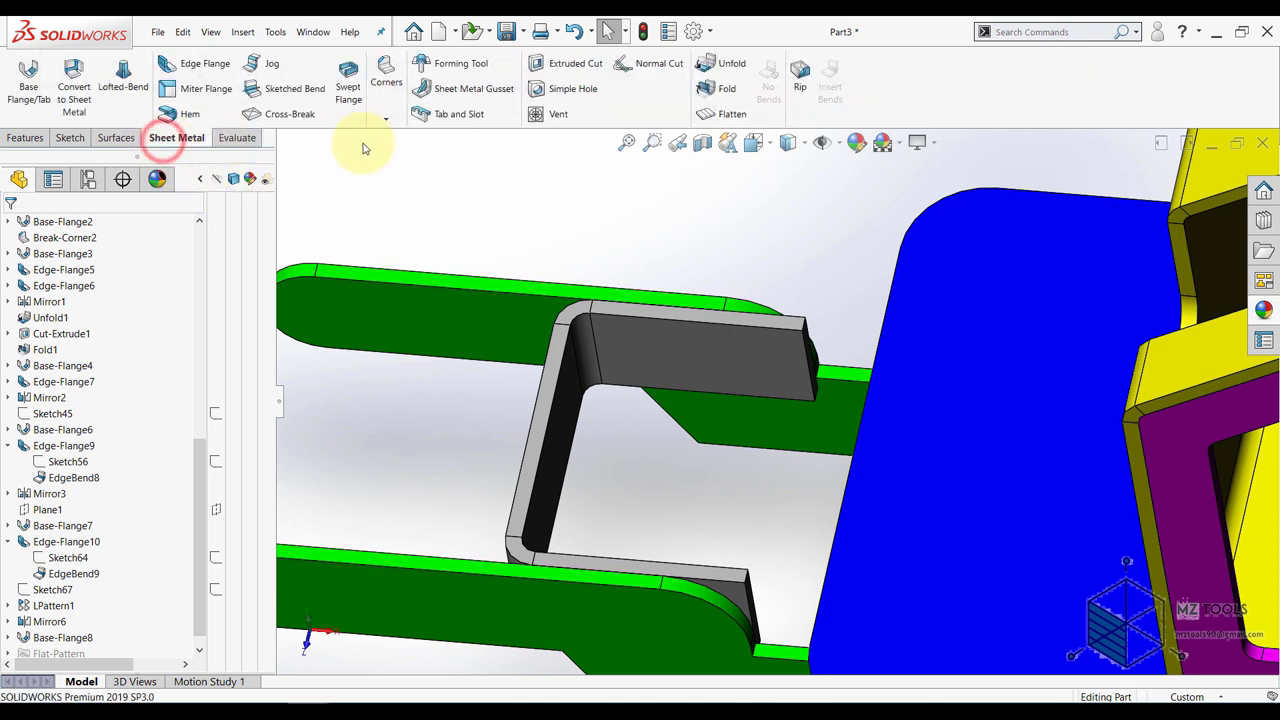
- Start a rounded Break Corner of 3.50 mm and select the two end corner edges of the bracket's far leg
click(385, 121)
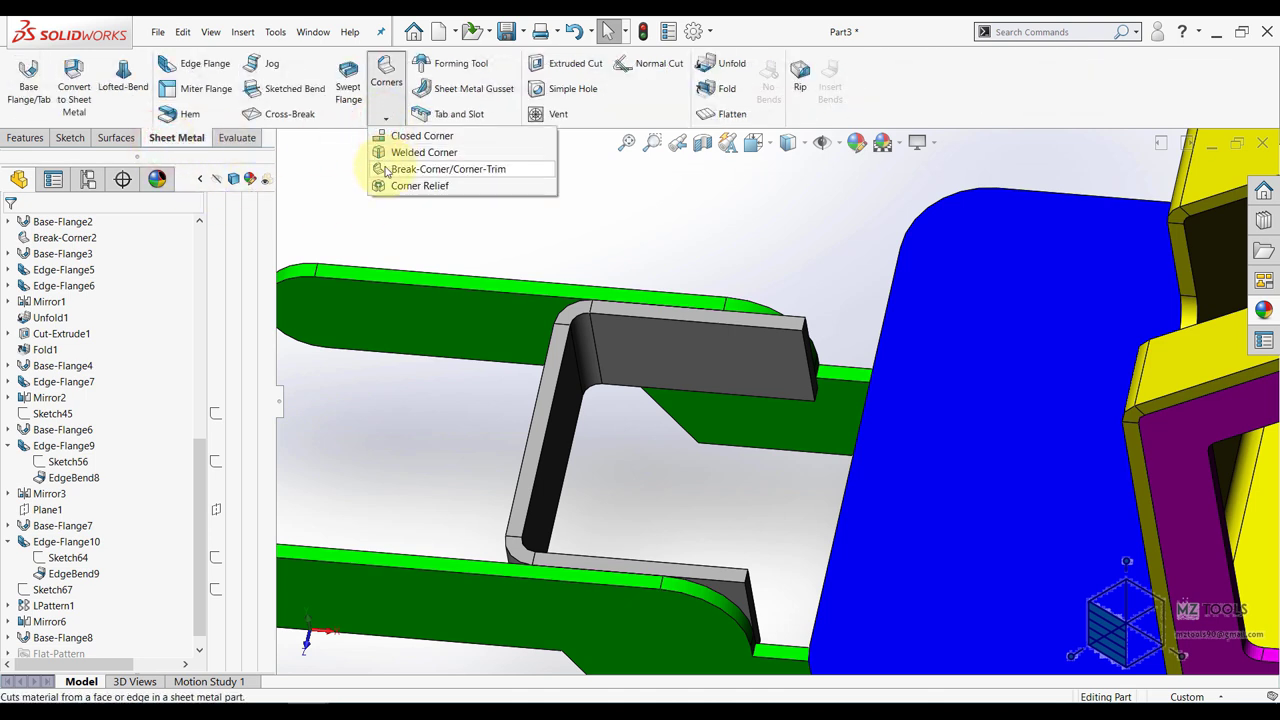
click(386, 169)
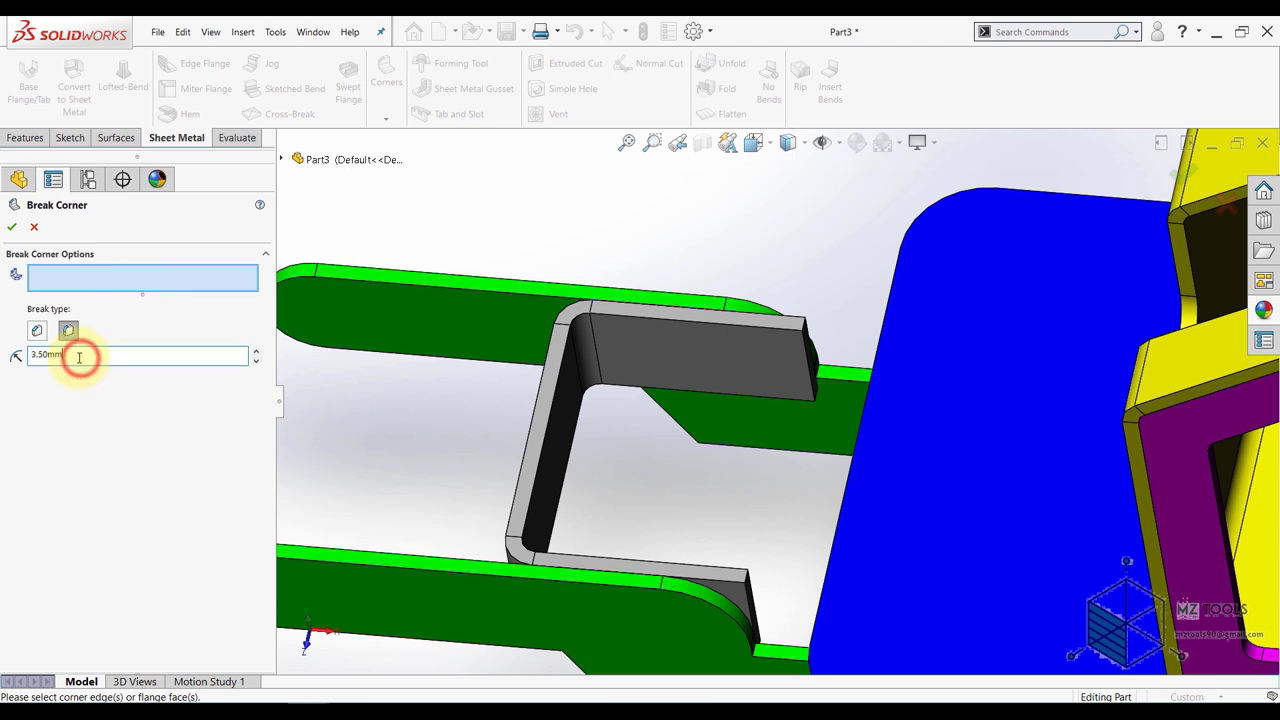
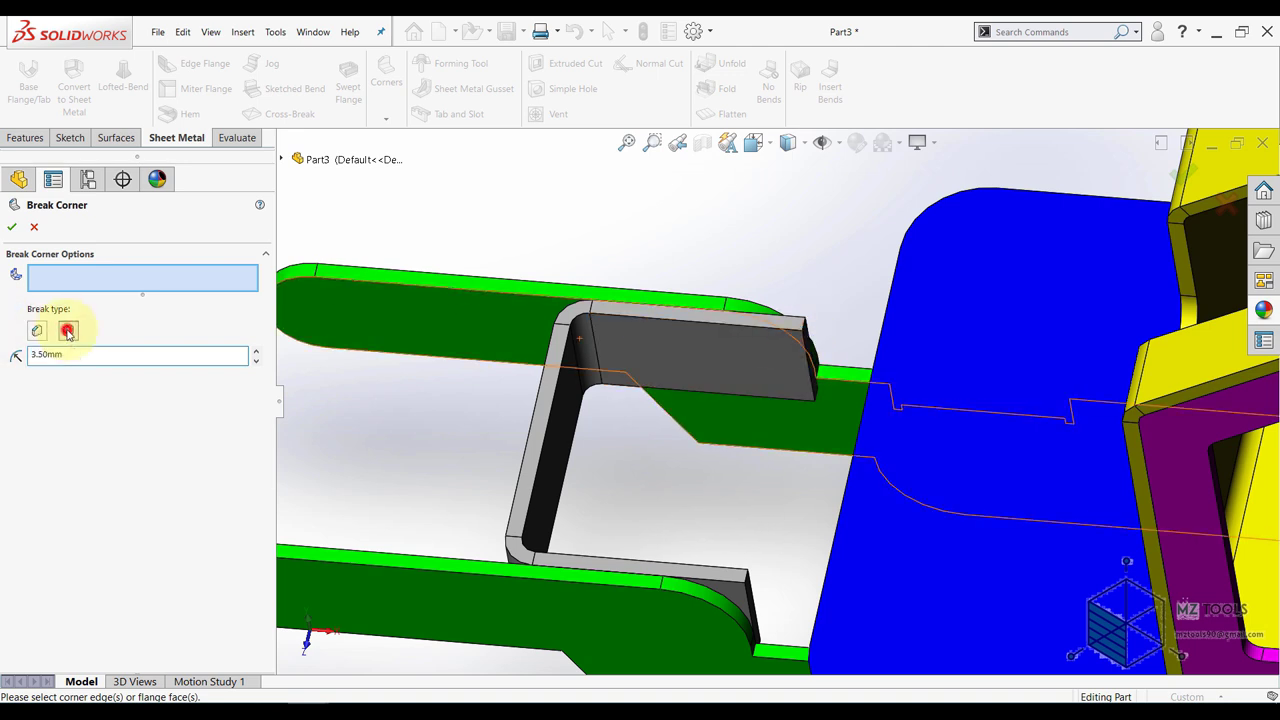
scroll(722, 292, down, 2)
click(848, 345)
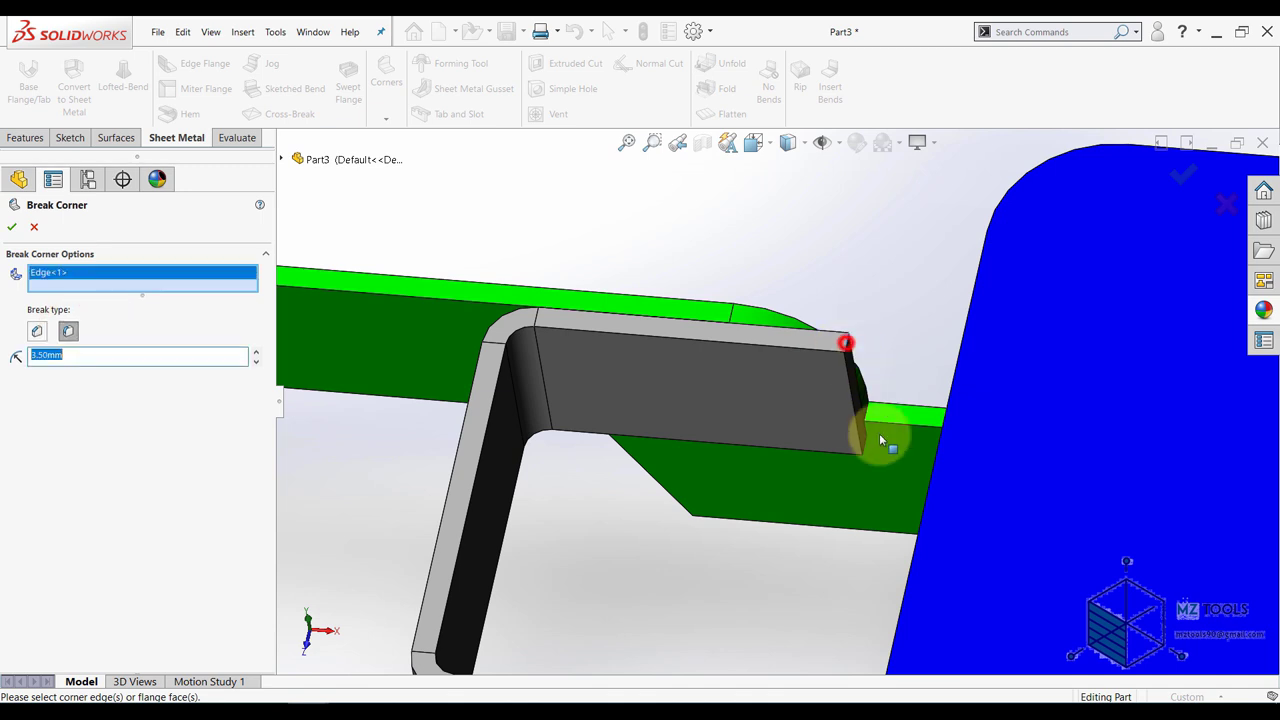
click(865, 444)
scroll(867, 402, up, 4)
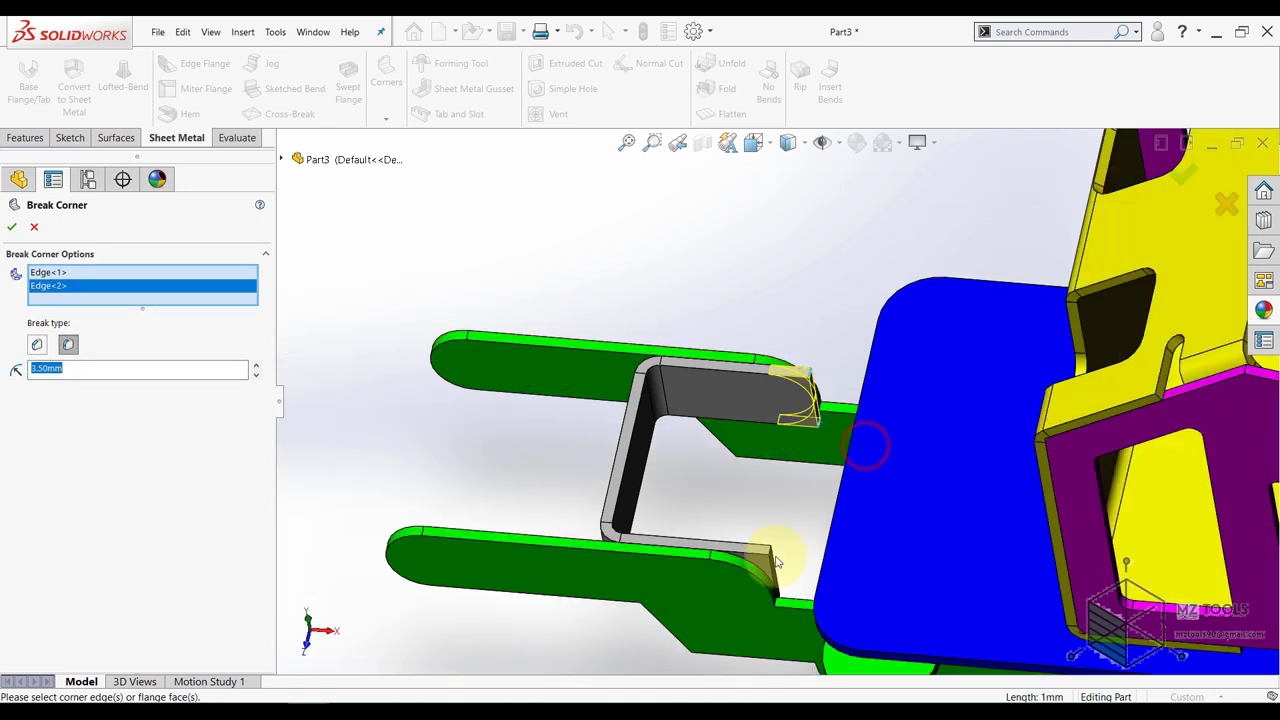
- Add the two end corner edges of the bracket's near leg and create the 3.50 mm corner break
scroll(771, 558, down, 4)
click(762, 485)
middle_drag(803, 551, 795, 583)
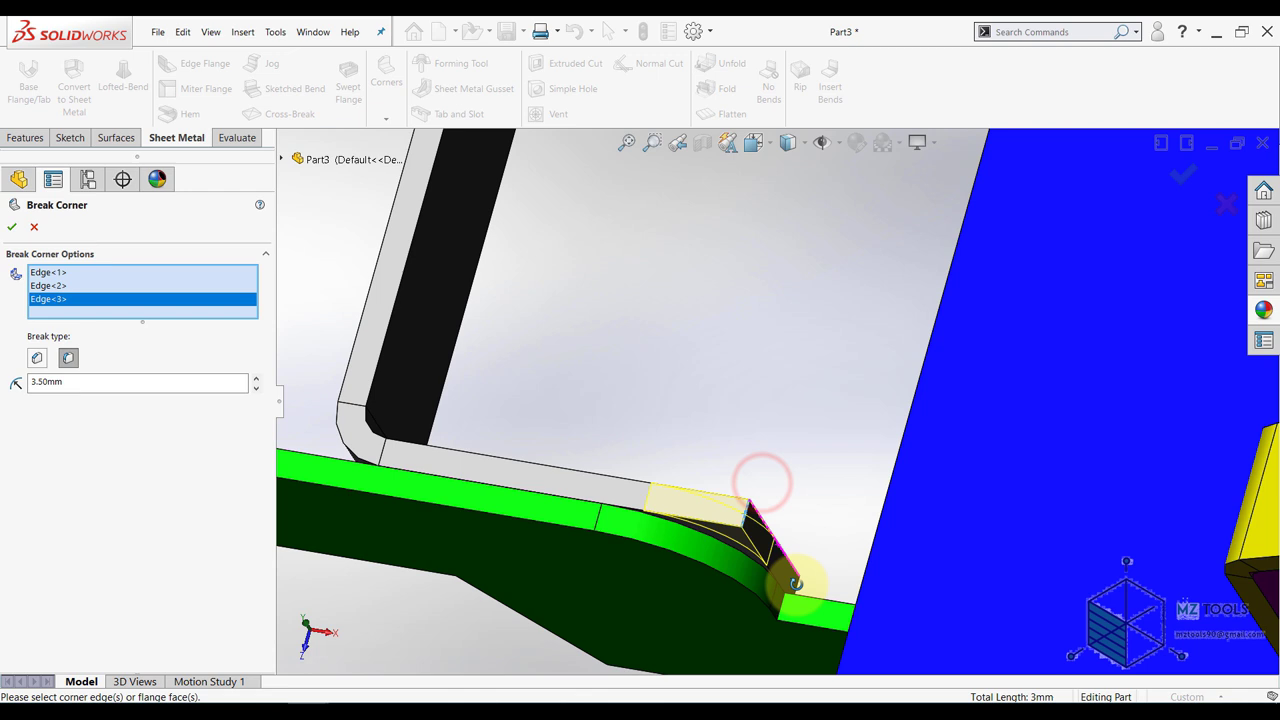
click(798, 590)
scroll(798, 585, down, 2)
click(8, 226)
- Open a new sketch on the Front plane and view it straight on
middle_drag(660, 371, 690, 350)
scroll(754, 344, down, 5)
scroll(80, 383, up, 10)
scroll(95, 395, down, 5)
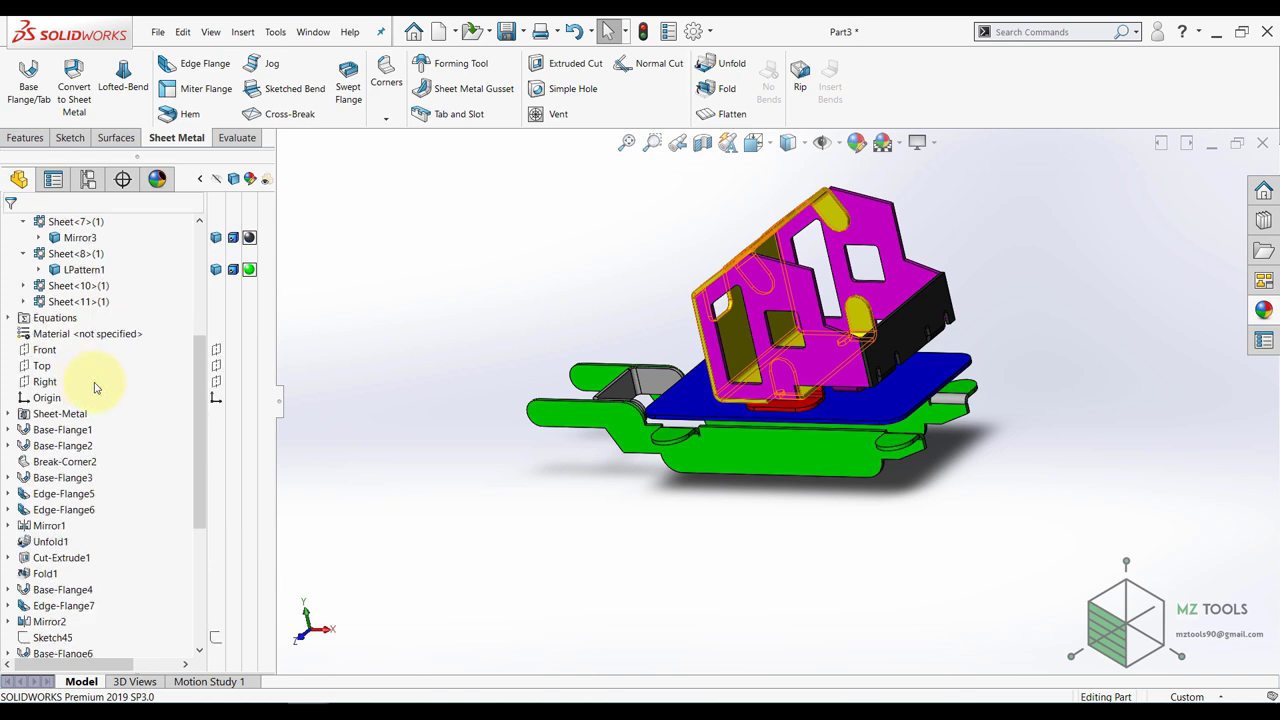
click(34, 349)
click(44, 322)
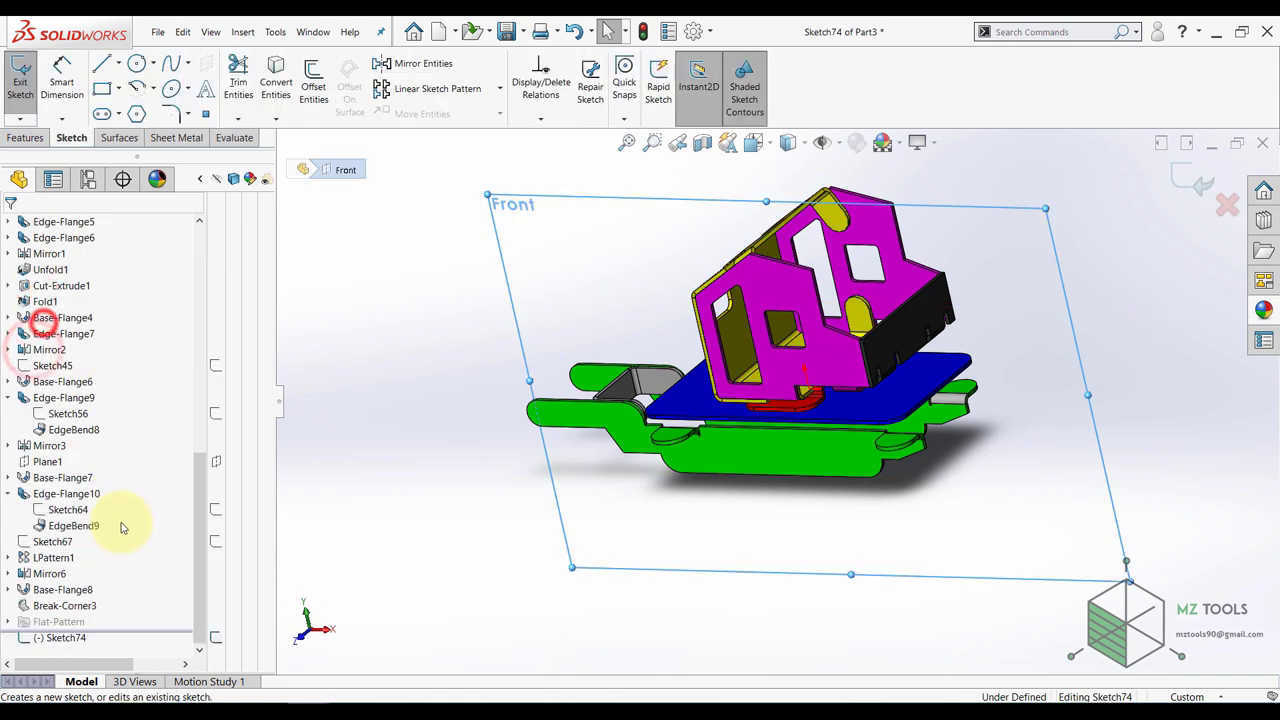
click(64, 638)
click(95, 615)
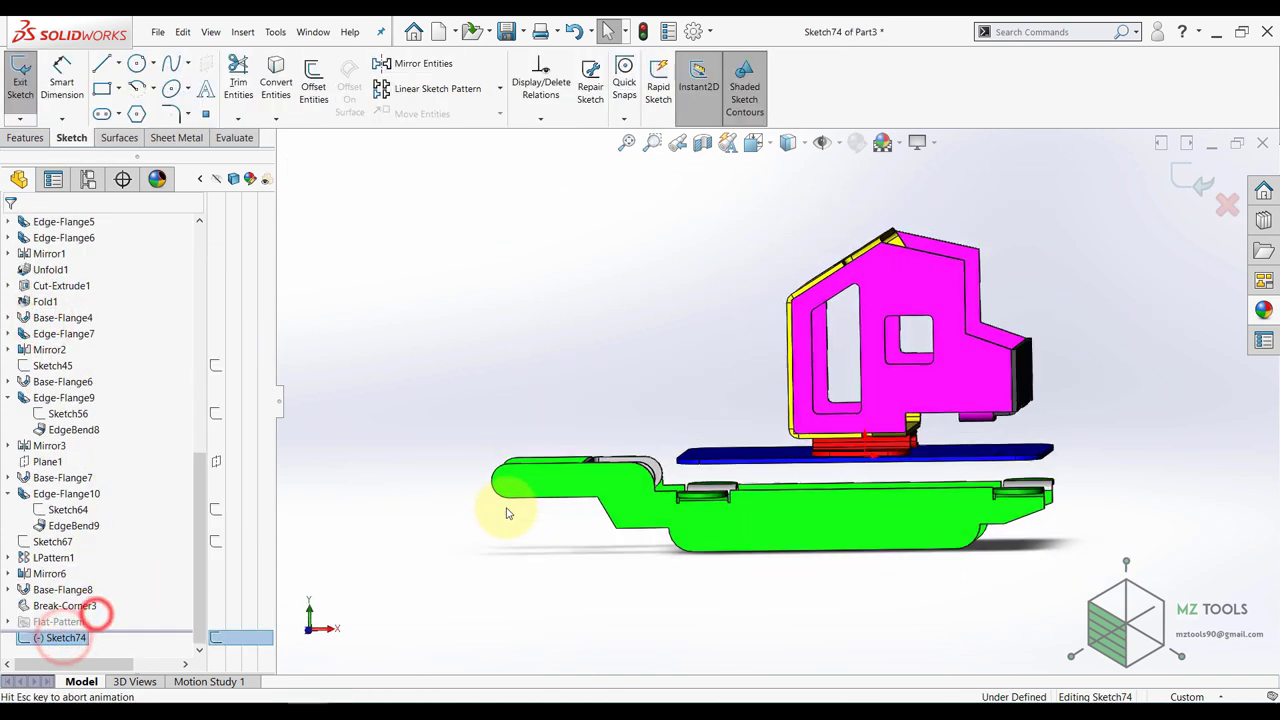
- Sketch two circles, about 1.5 mm and 2.33 mm in radius, centered on the green side plate's two lower rounded corners
click(138, 63)
scroll(1014, 523, down, 5)
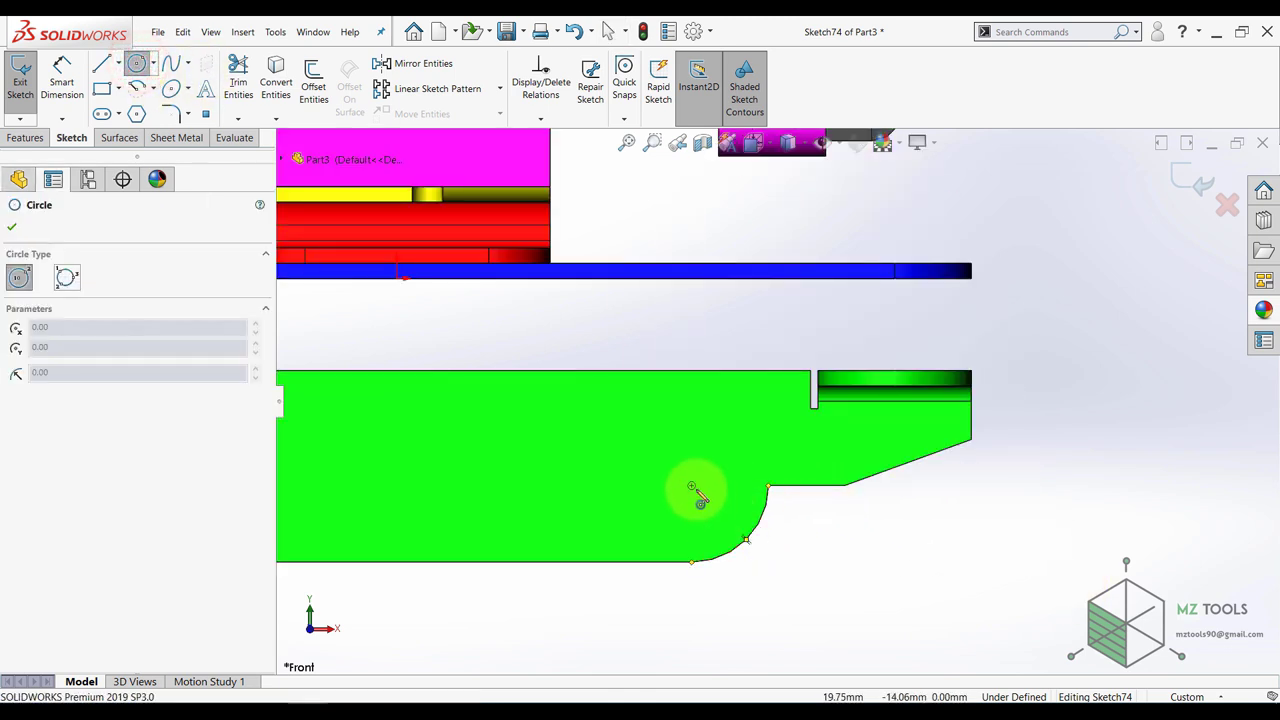
click(692, 487)
click(697, 508)
scroll(680, 516, up, 5)
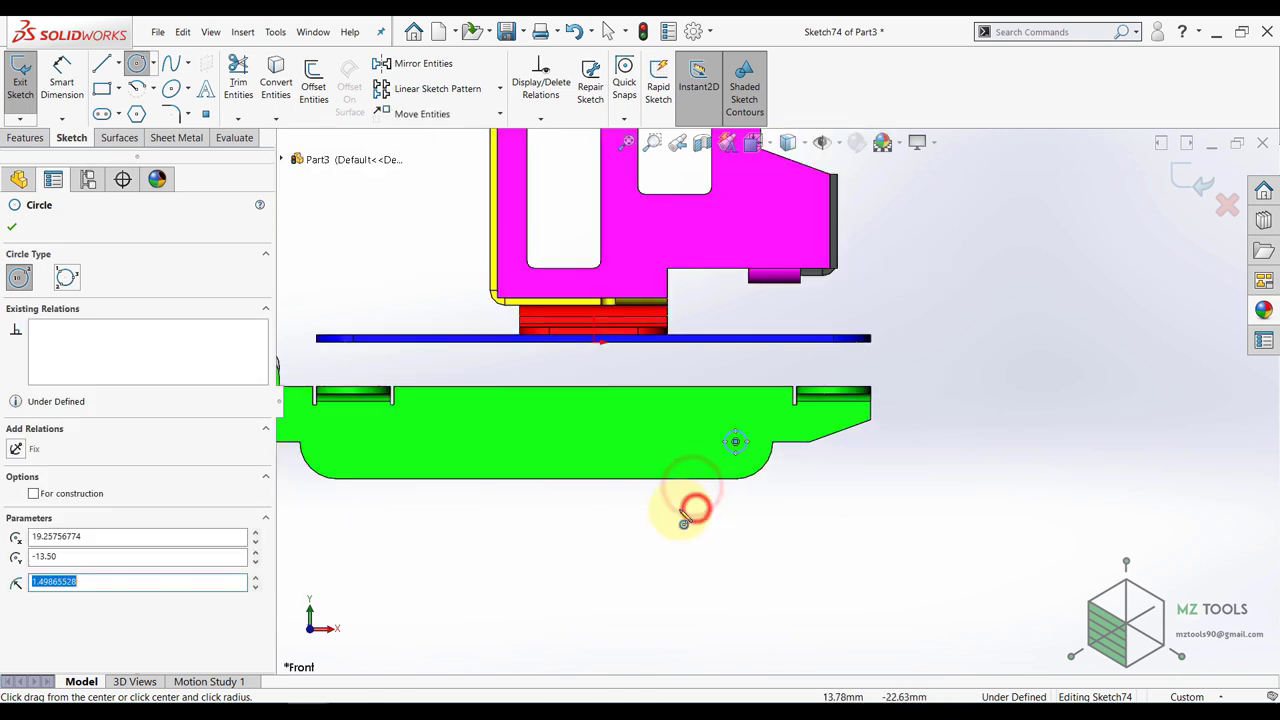
scroll(490, 452, down, 3)
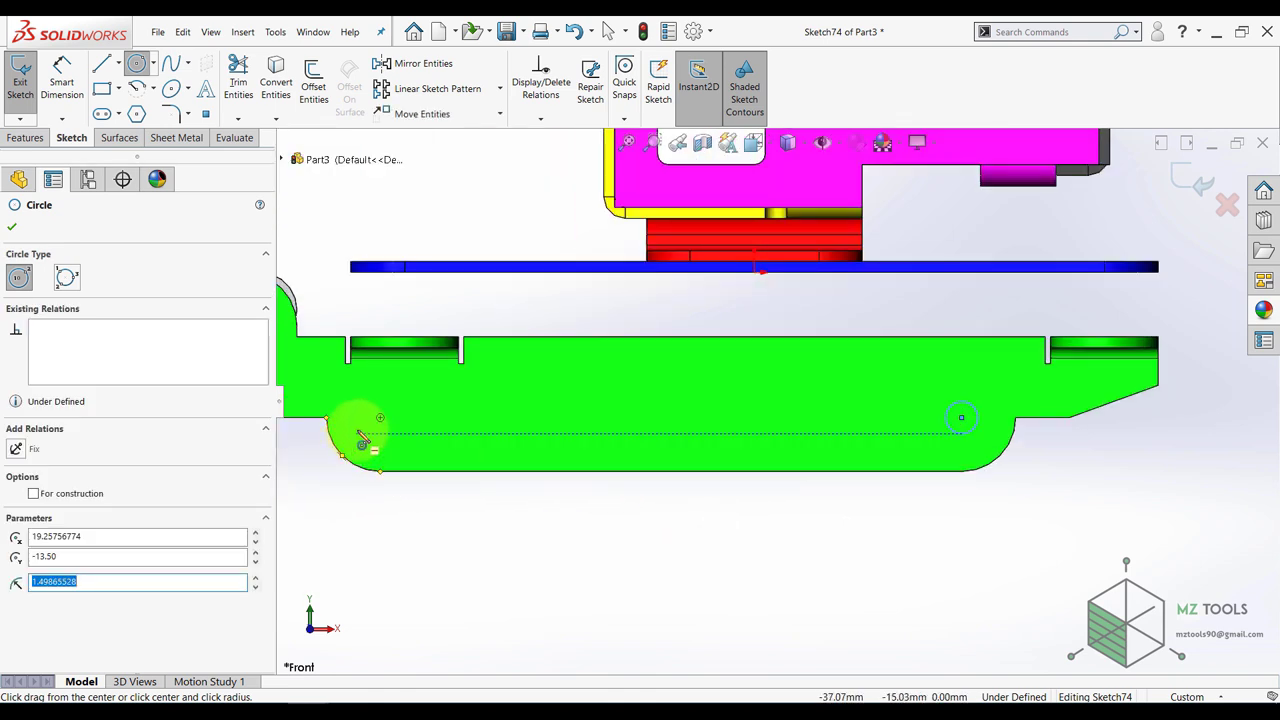
click(378, 418)
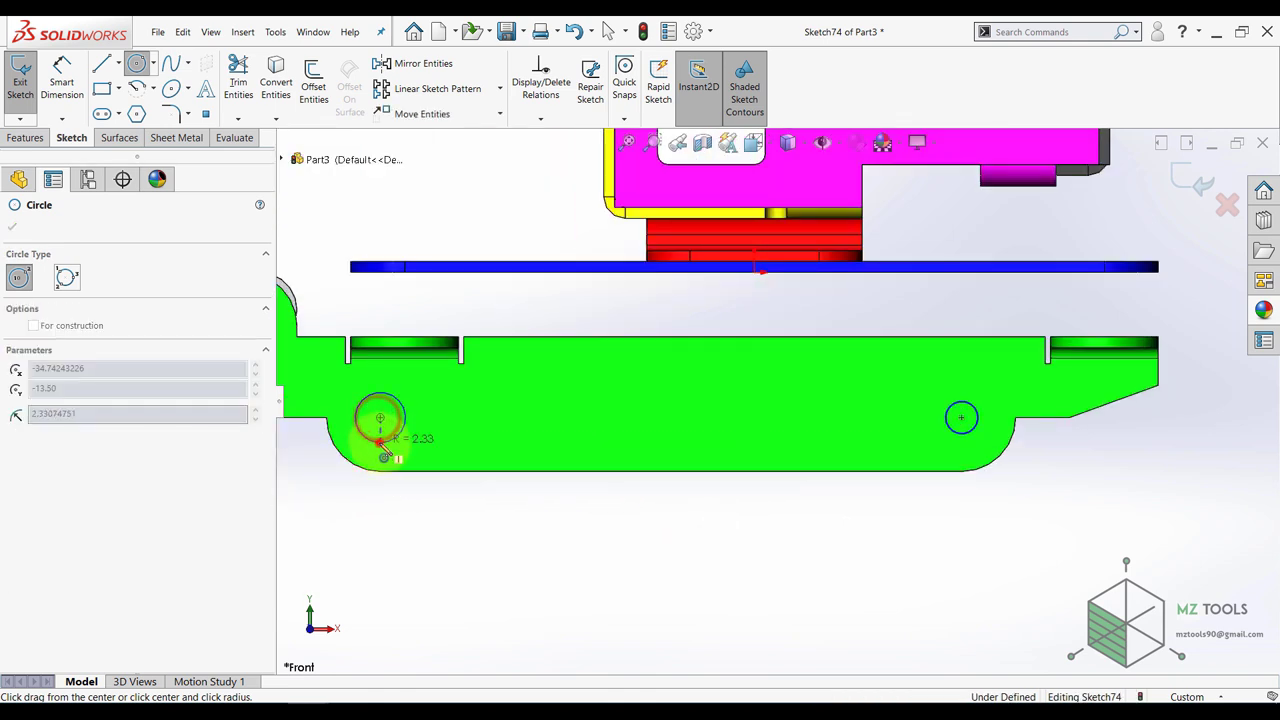
click(380, 443)
key(Escape)
- Join the two circle centers with a horizontal construction line made of two end-to-end segments
click(119, 66)
click(113, 101)
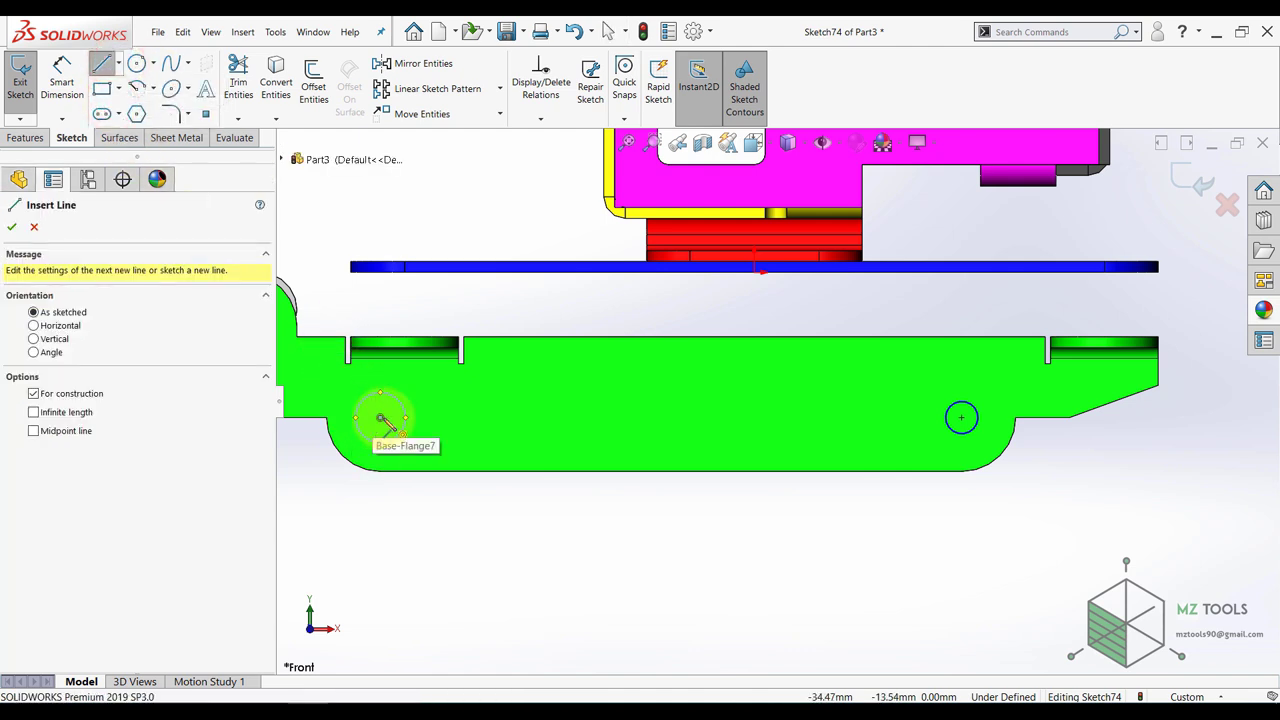
click(380, 418)
click(724, 420)
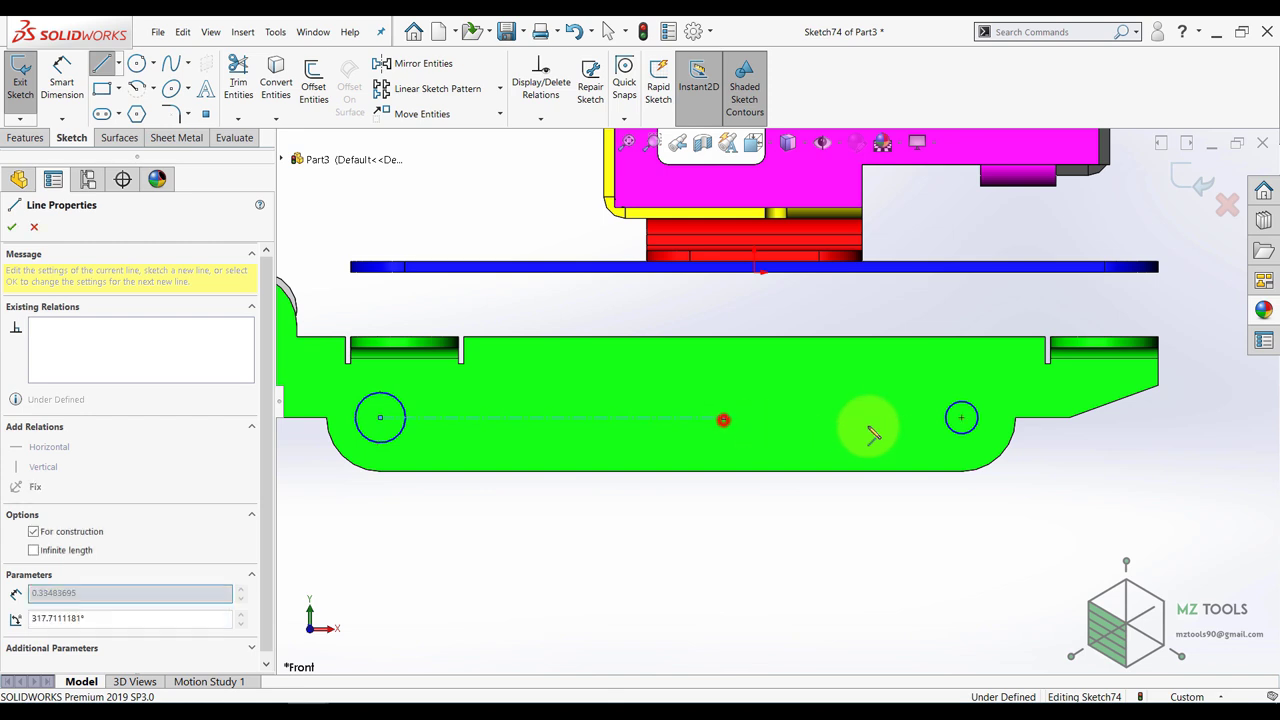
click(962, 418)
key(Escape)
- Make the two construction line segments equal in length
click(816, 419)
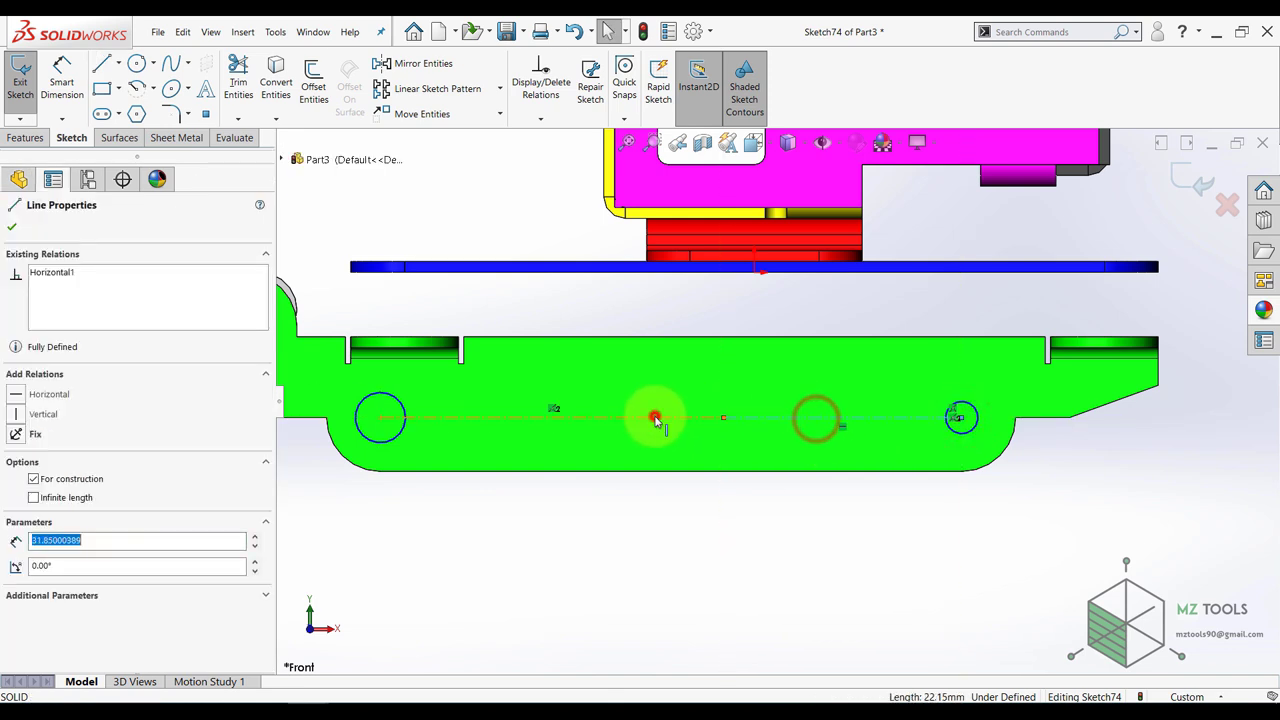
ctrl+click(655, 418)
click(800, 362)
click(641, 511)
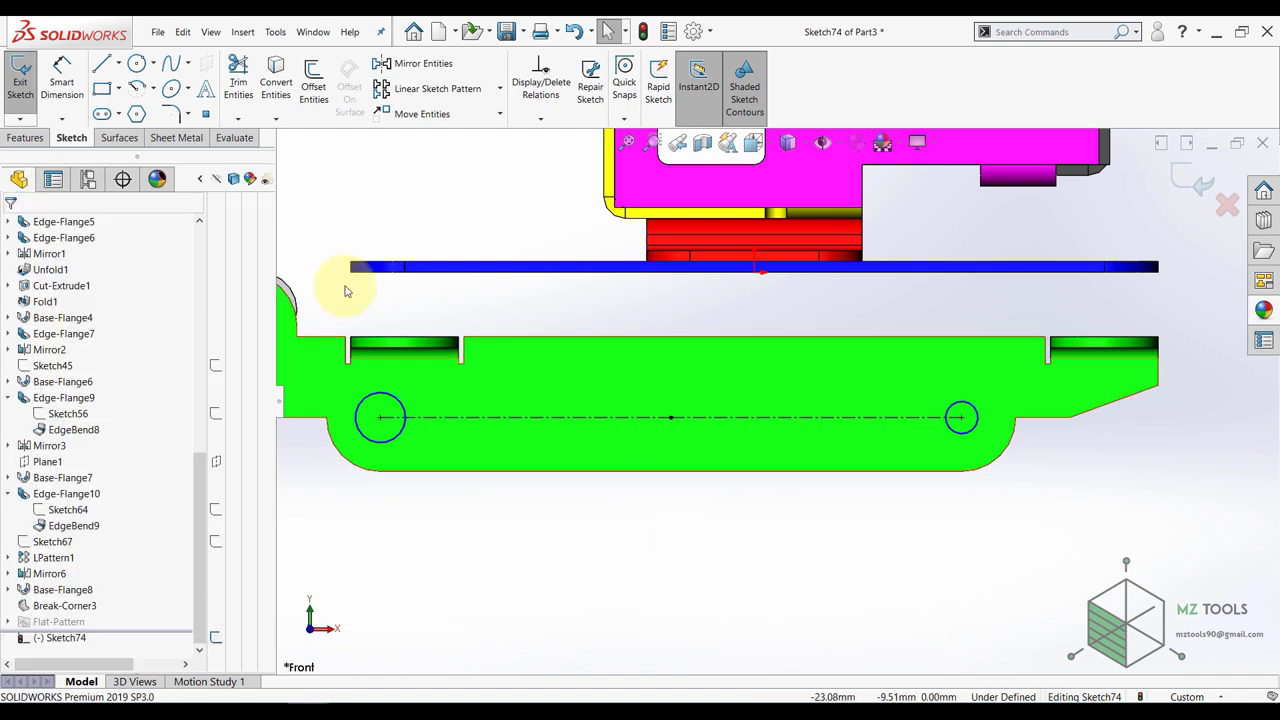
- Sketch a third circle centered on the shared point of the two construction segments
click(137, 63)
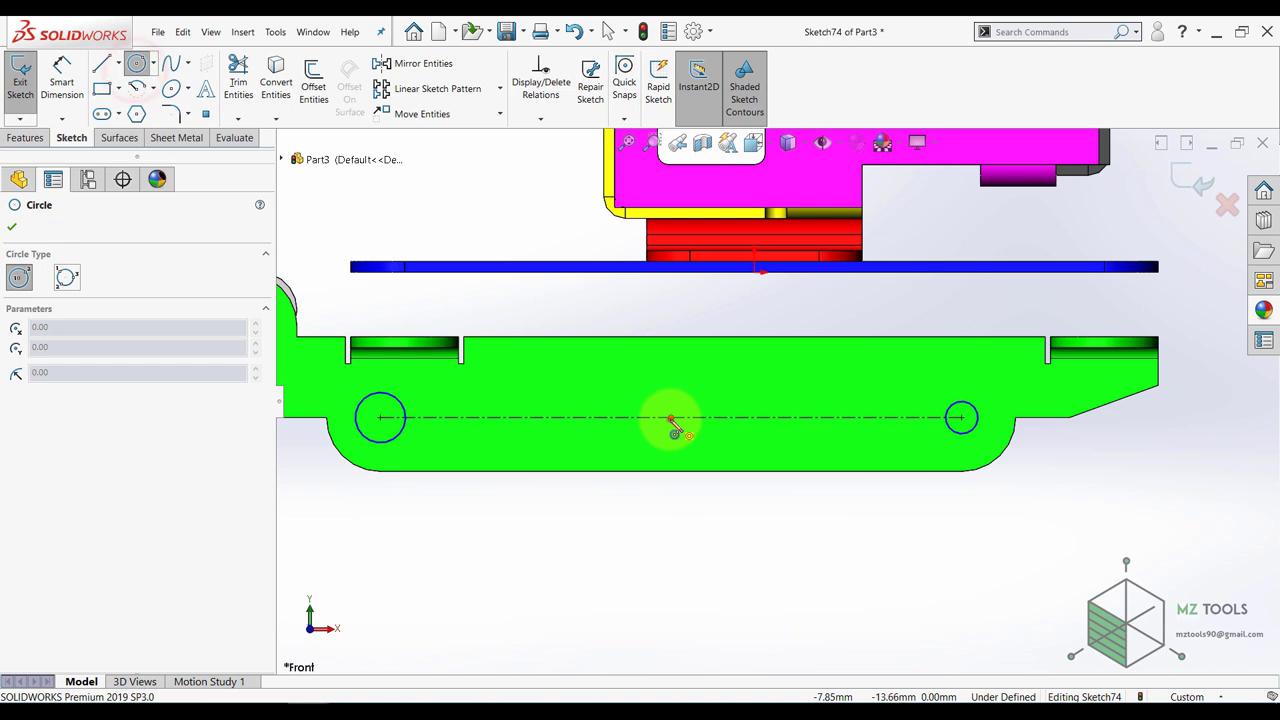
click(671, 418)
click(671, 442)
key(Escape)
- Make all three circles on the green side plate equal in size
click(391, 393)
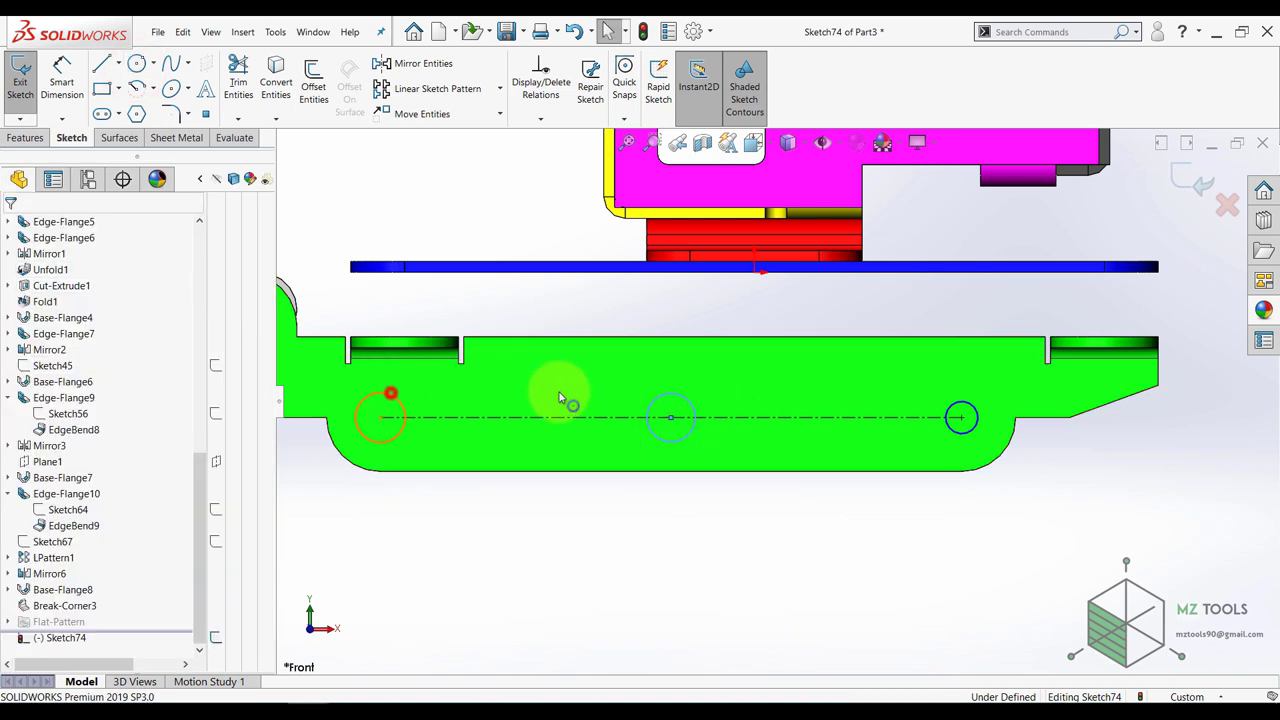
click(662, 395)
ctrl+click(958, 406)
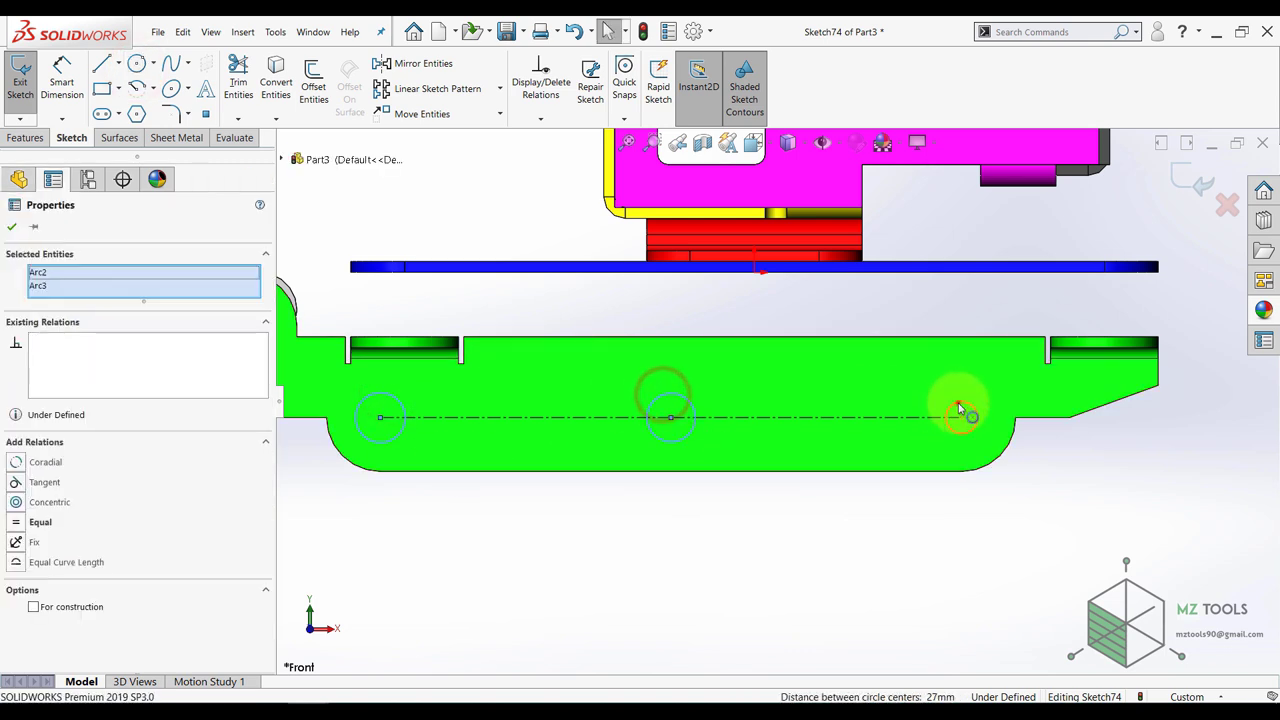
ctrl+click(958, 406)
click(1033, 345)
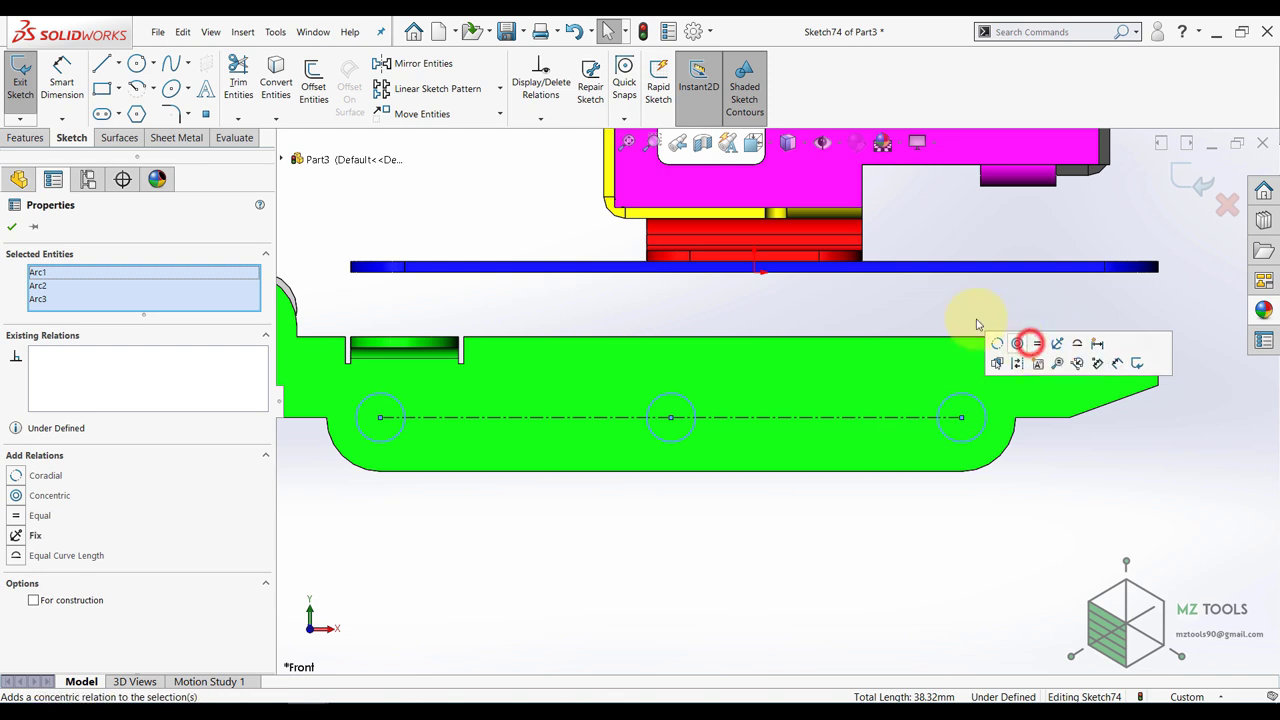
click(935, 308)
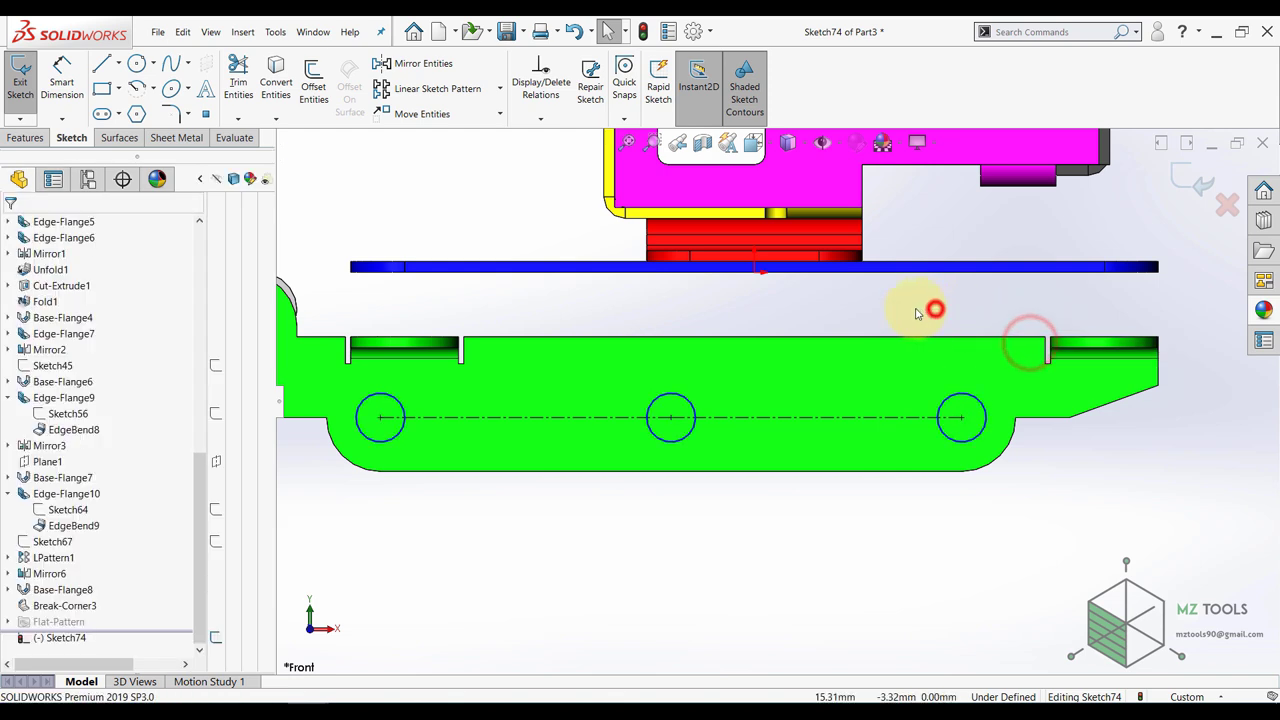
- Dimension the circle at the arm end of the side plate to a 3 mm diameter and exit the sketch
click(397, 437)
click(362, 527)
text(3)
key(Return)
key(Escape)
scroll(760, 420, up, 3)
middle_drag(900, 415, 765, 475)
click(1182, 180)
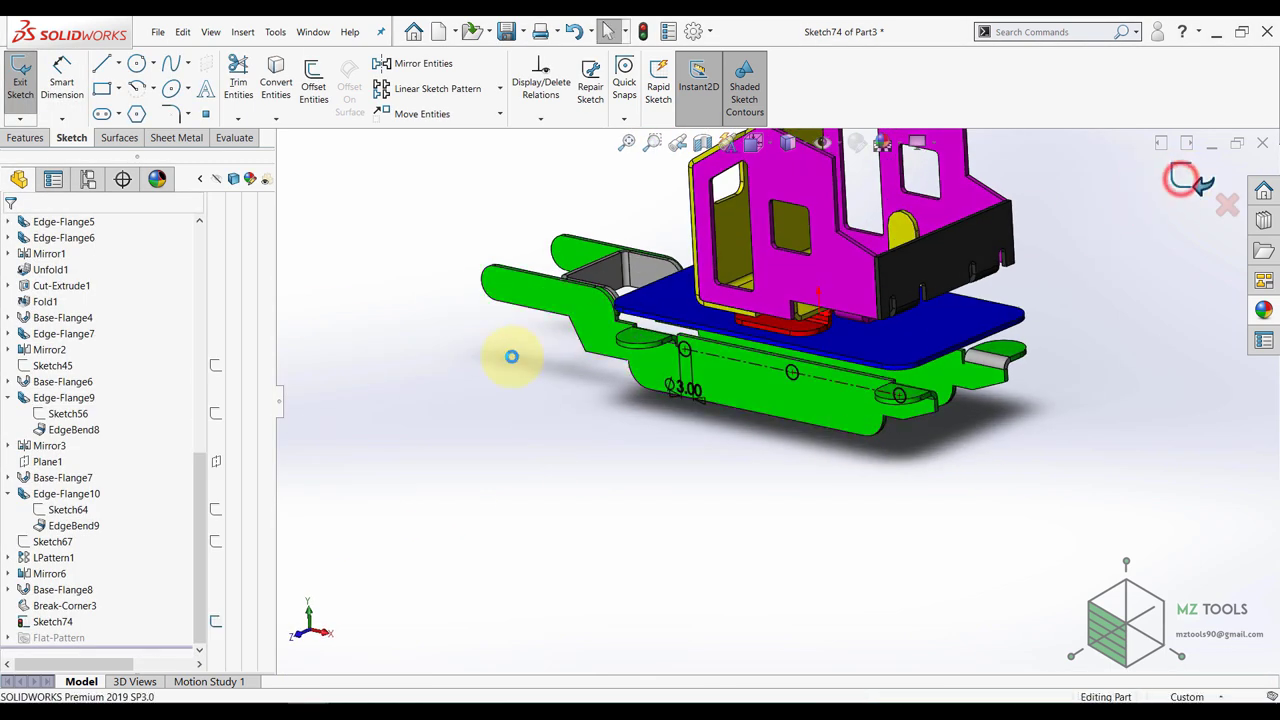
- Extrude the three circles 45 mm from the mid plane, unlinked from the sheet thickness and not merged with other bodies
click(33, 136)
click(27, 75)
click(95, 319)
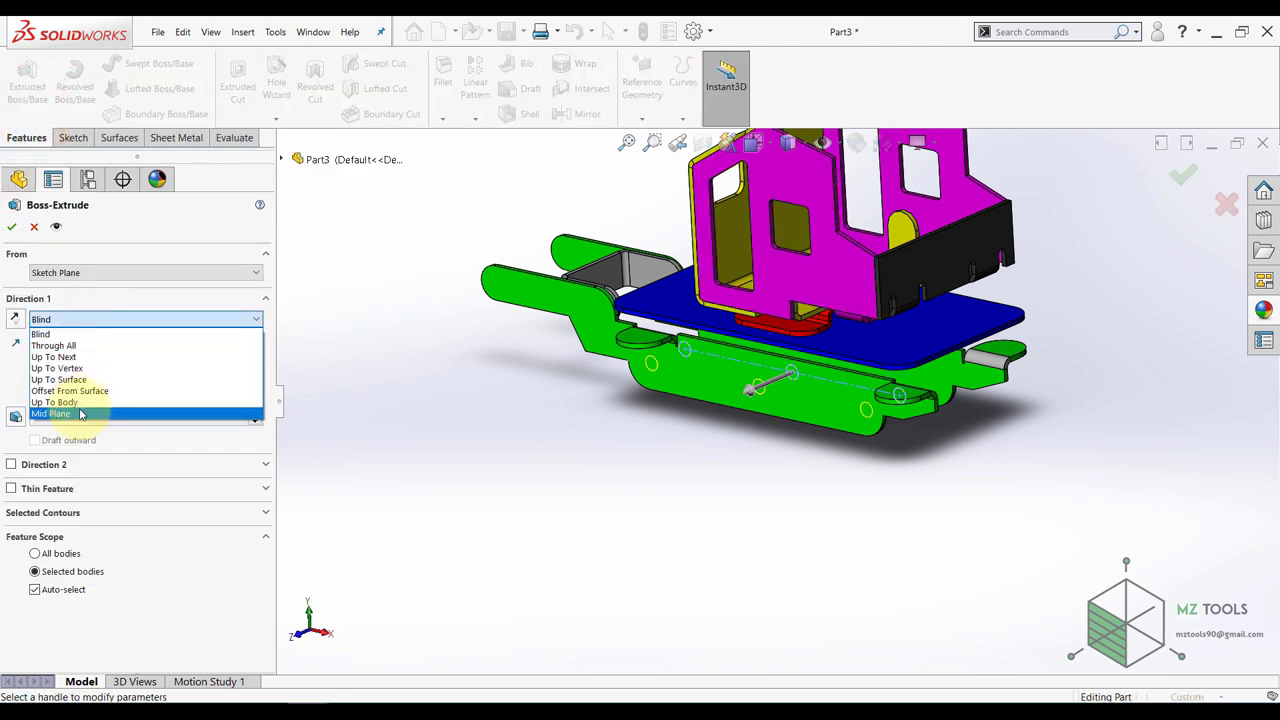
click(81, 414)
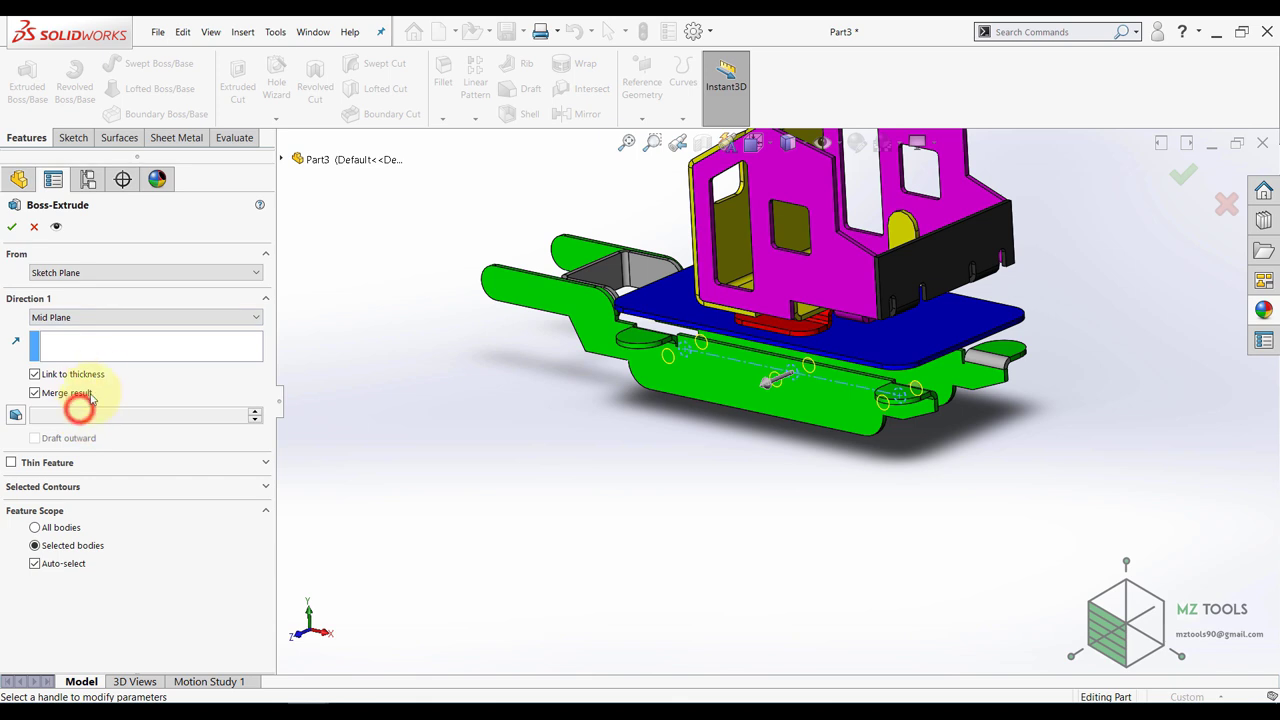
click(34, 375)
click(35, 419)
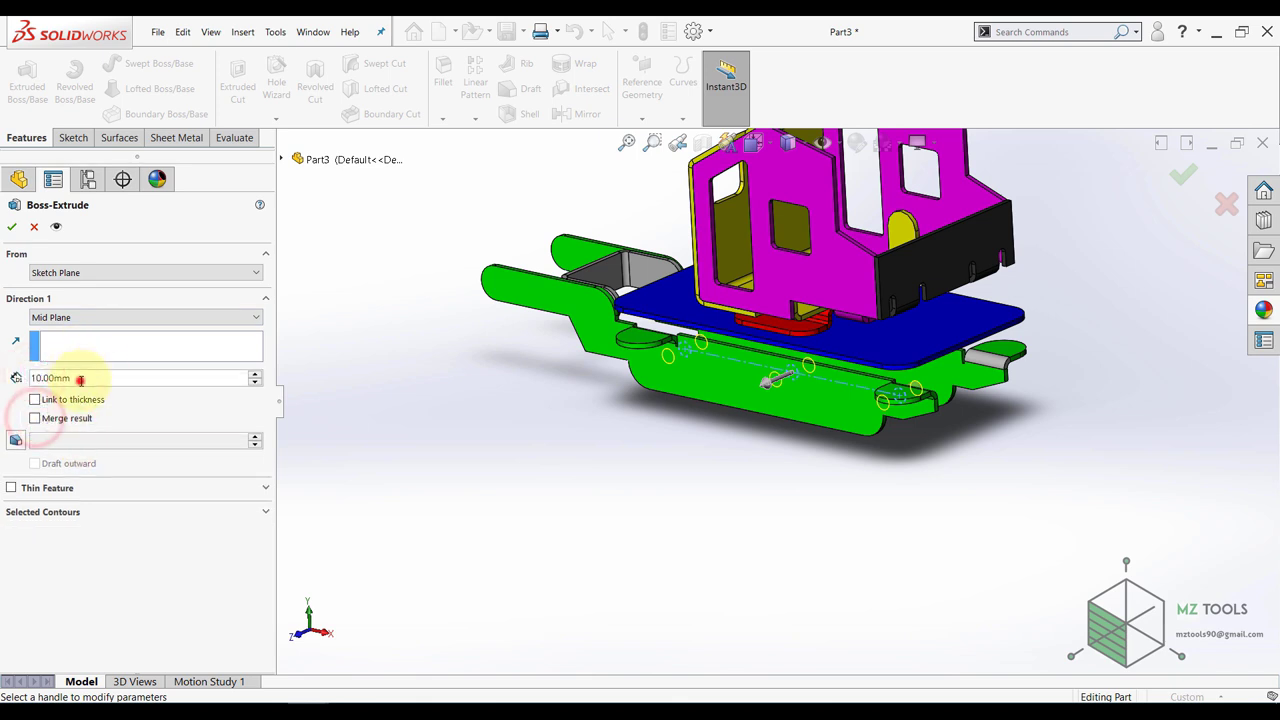
text(45)
key(Return)
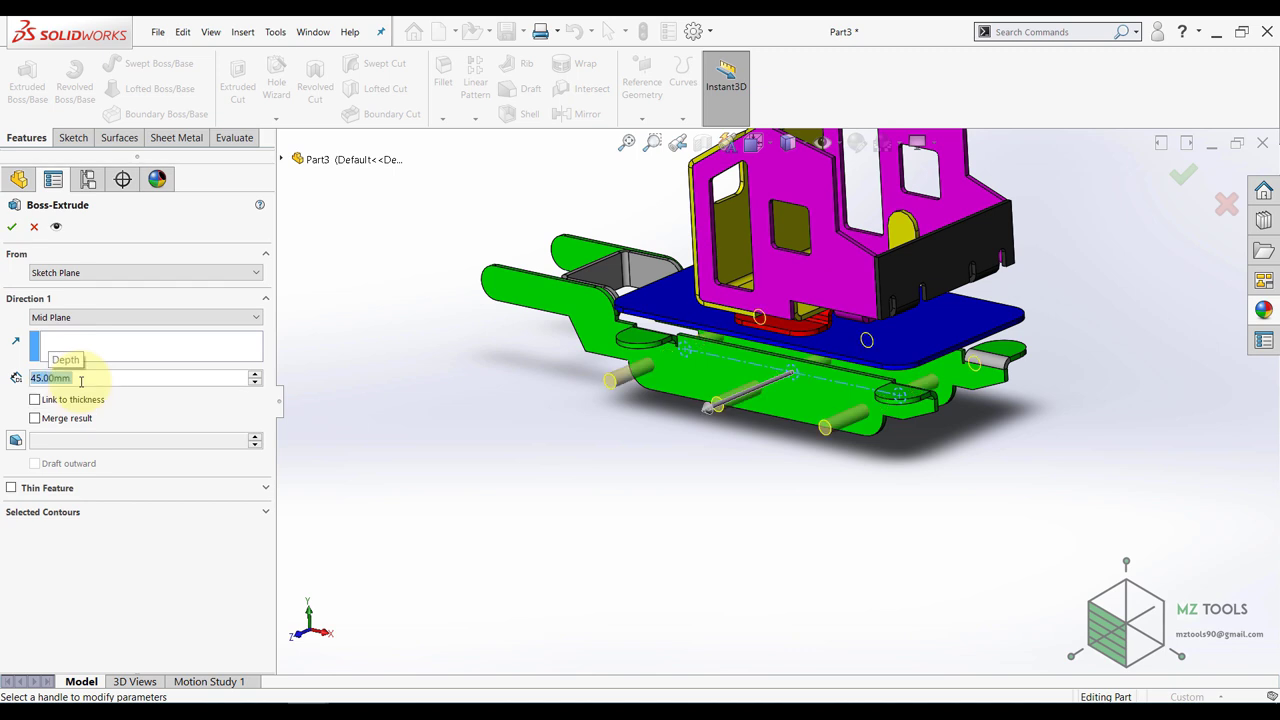
click(12, 228)
click(549, 460)
scroll(549, 460, up, 1)
middle_drag(634, 398, 600, 407)
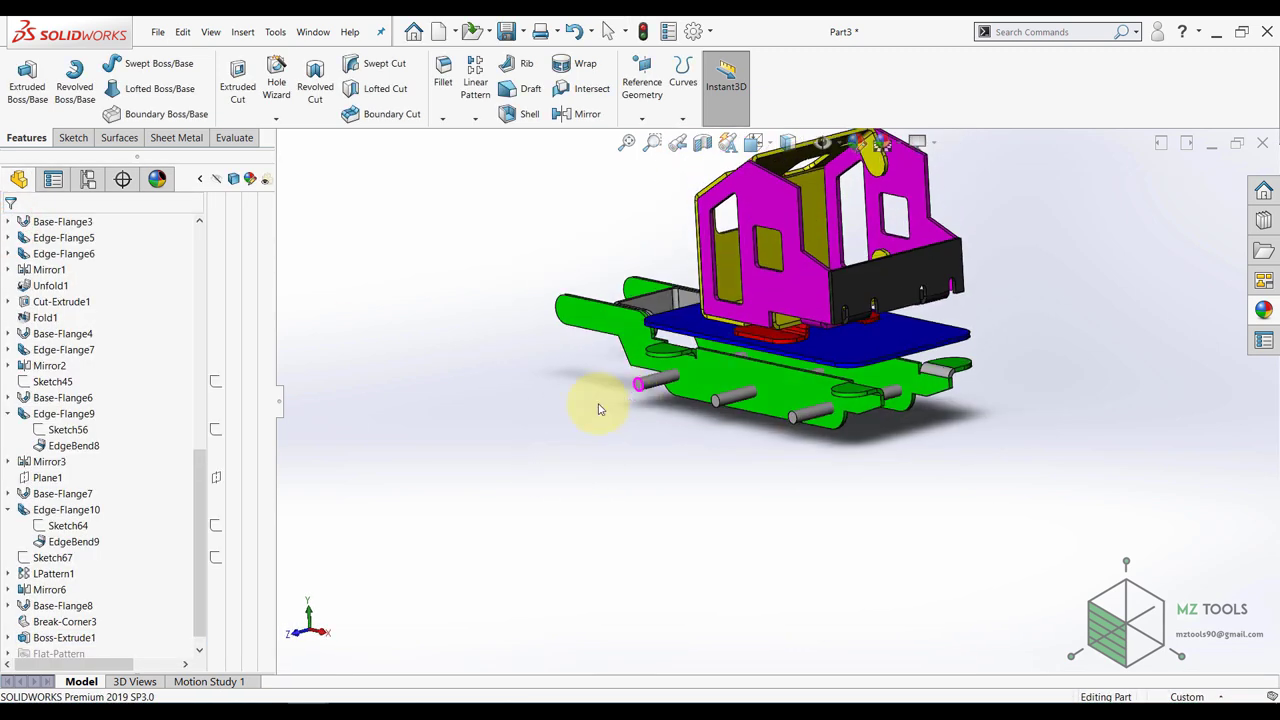
- Apply the standard red color to the three extruded rod bodies in the cut list
scroll(43, 413, up, 10)
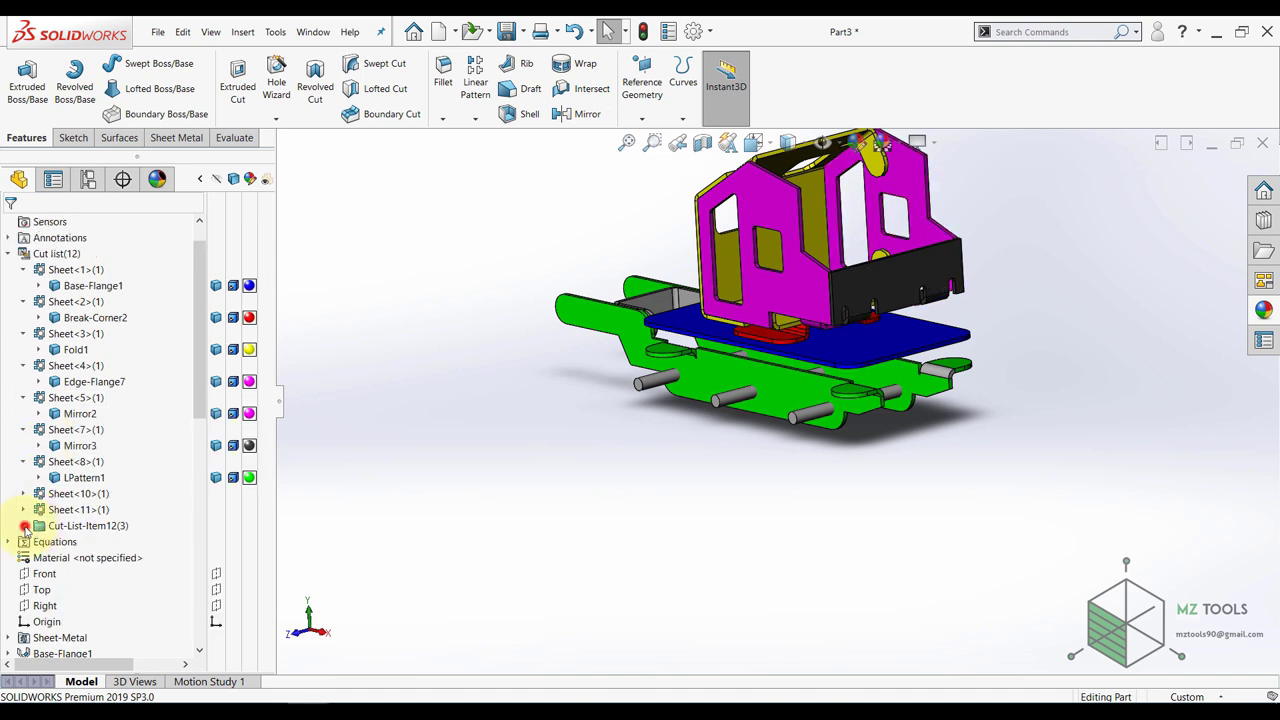
click(25, 526)
click(75, 446)
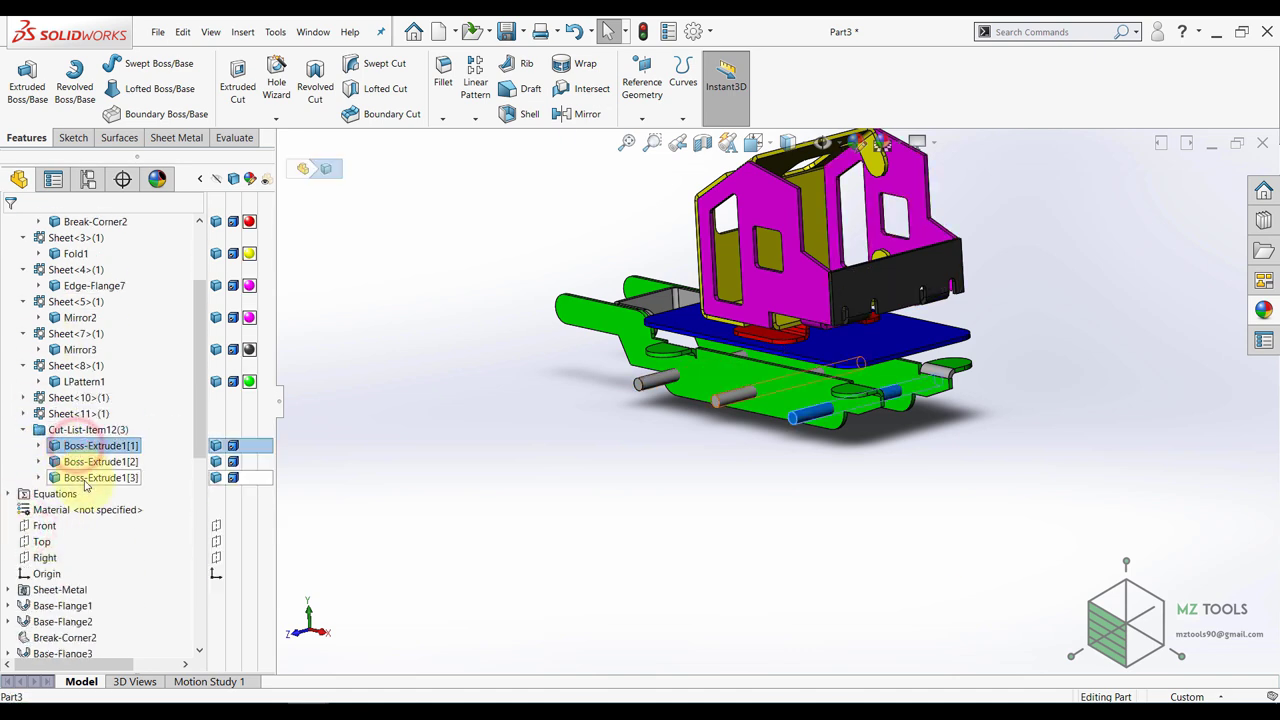
shift+click(86, 474)
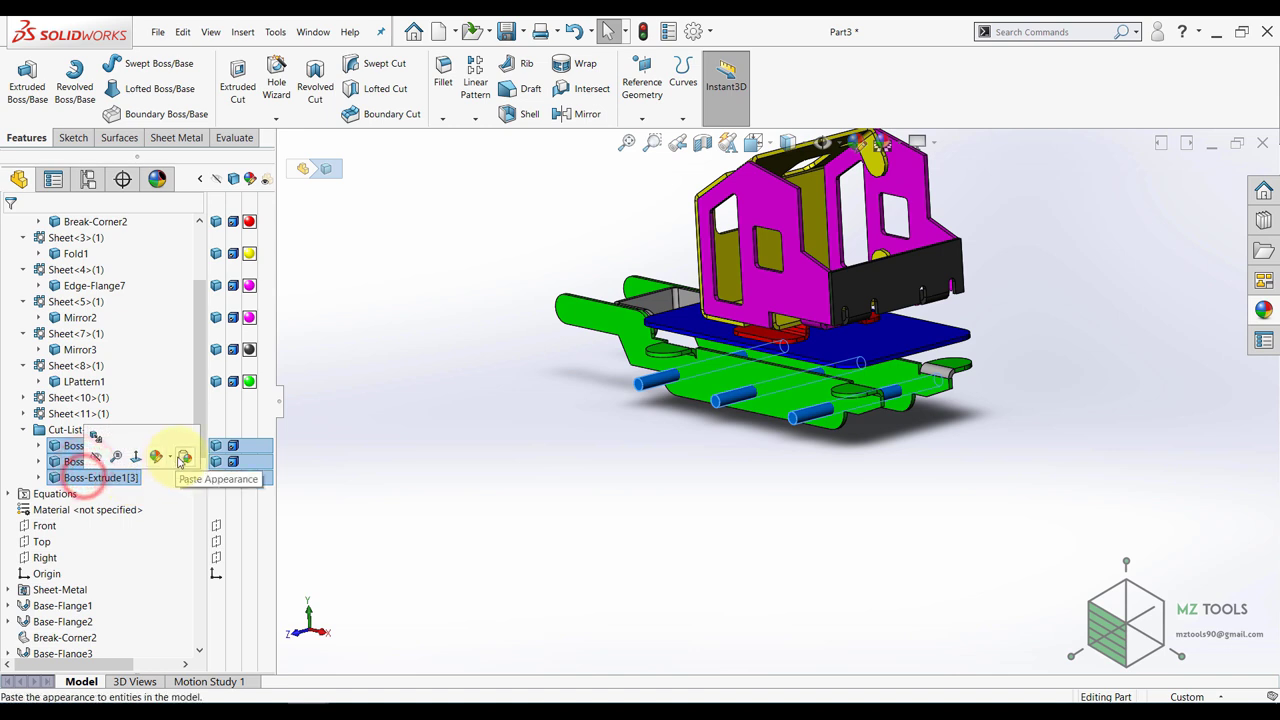
click(151, 460)
click(164, 489)
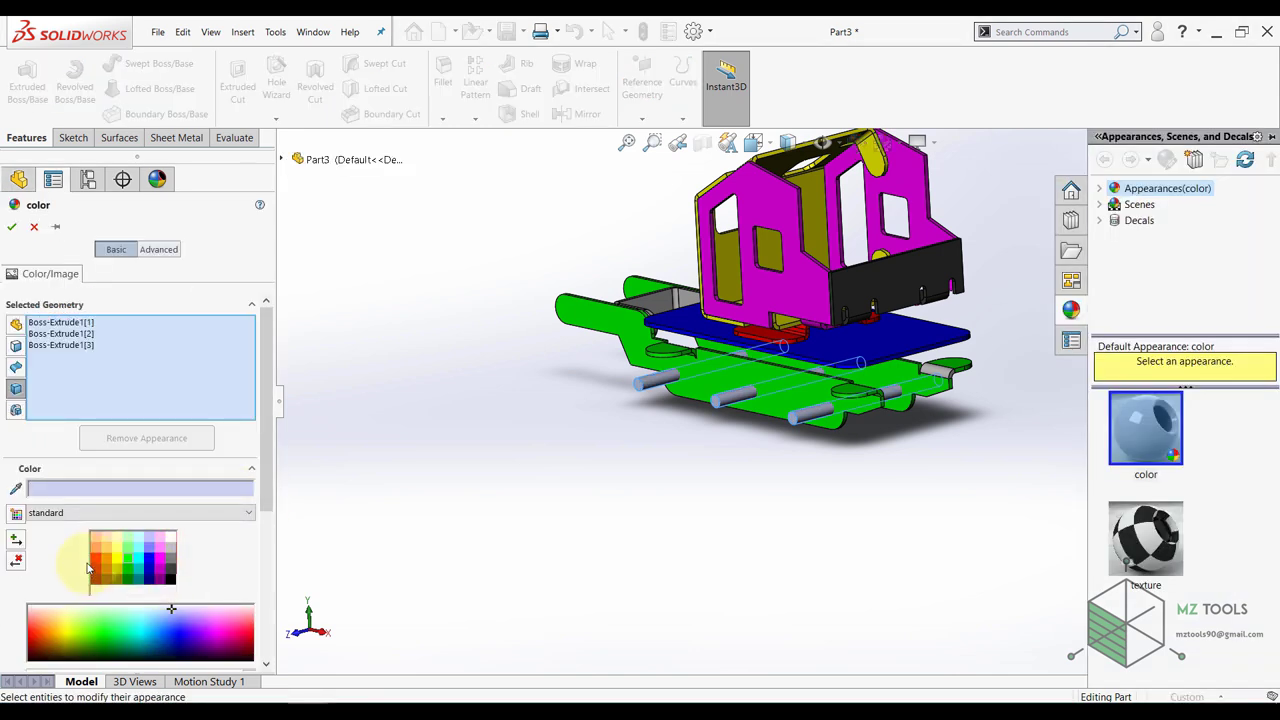
click(96, 561)
click(13, 228)
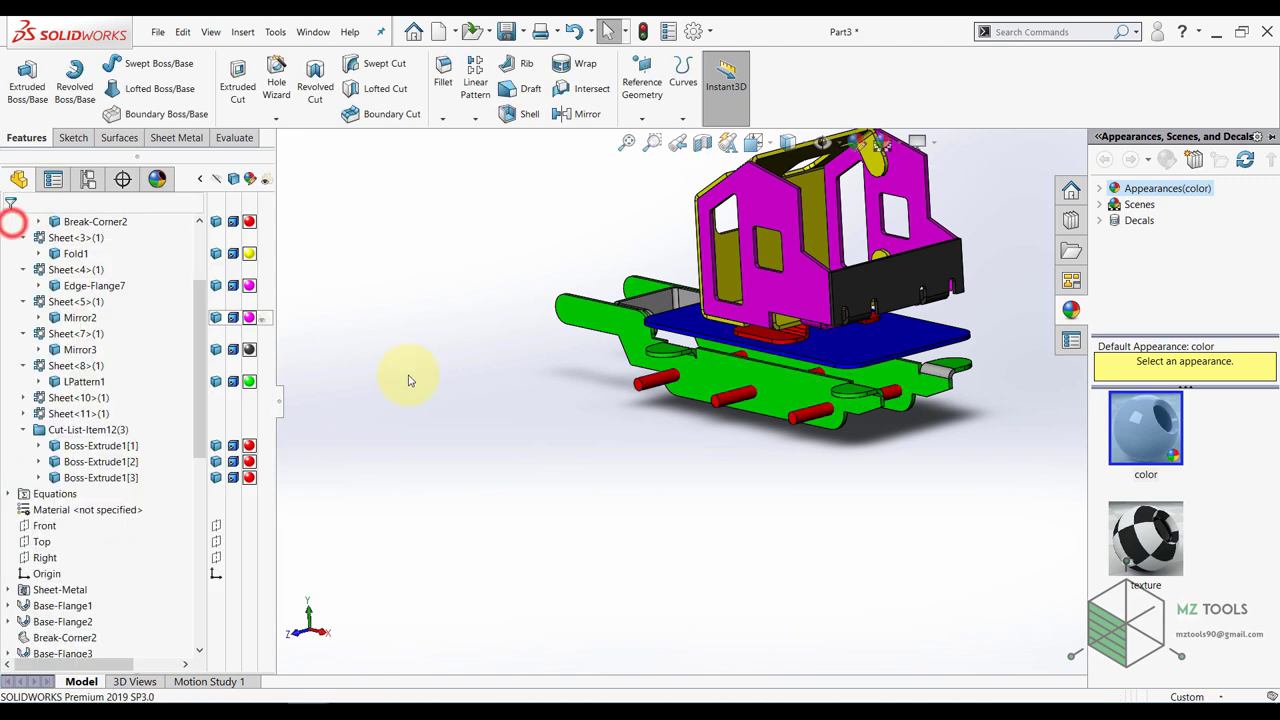
- Start a new sketch on the end face of the red rod farthest from the bracket arms
scroll(793, 412, down, 9)
click(797, 443)
click(717, 522)
scroll(789, 472, up, 2)
click(793, 440)
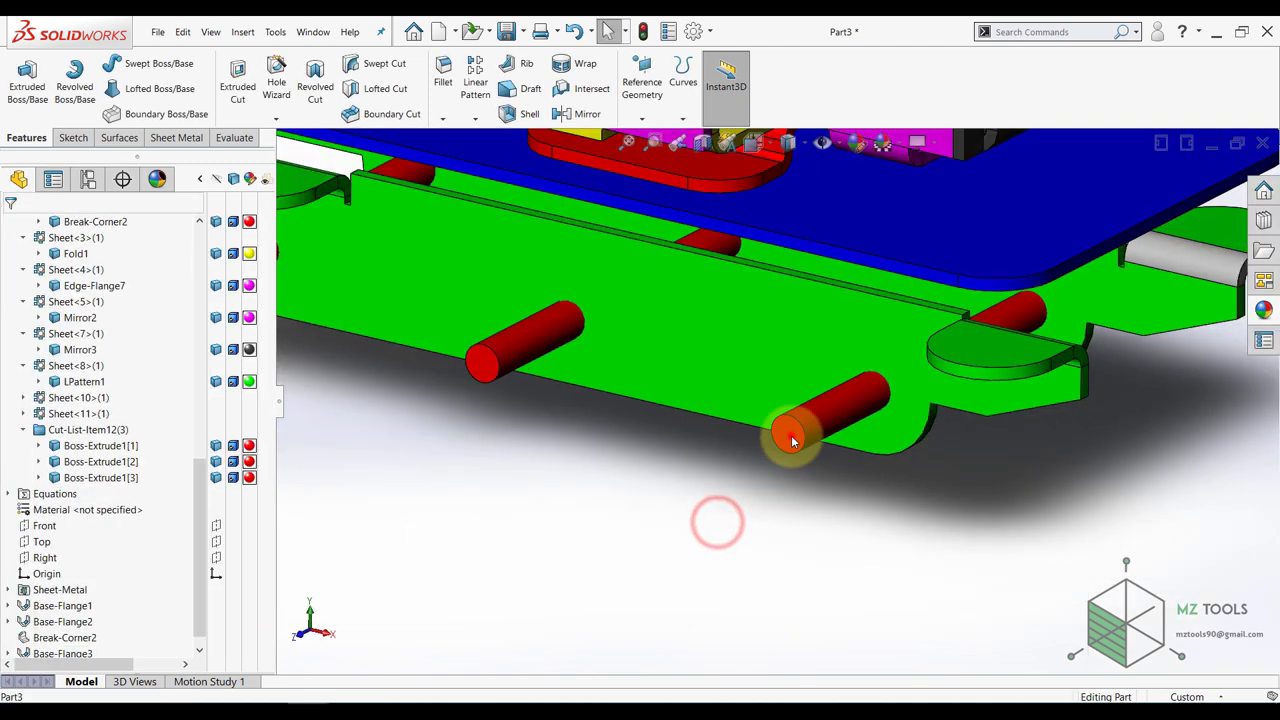
click(850, 402)
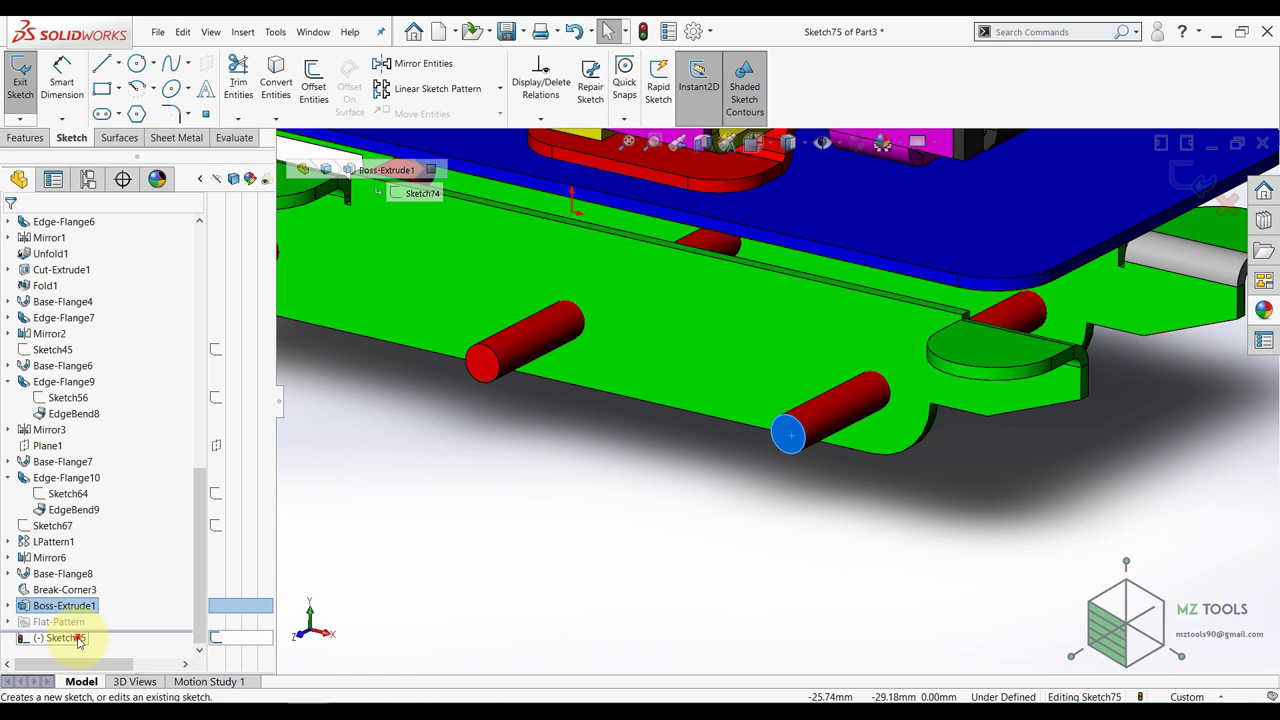
- Convert the circular edge of the red rod's end face into the new sketch
click(78, 639)
click(106, 620)
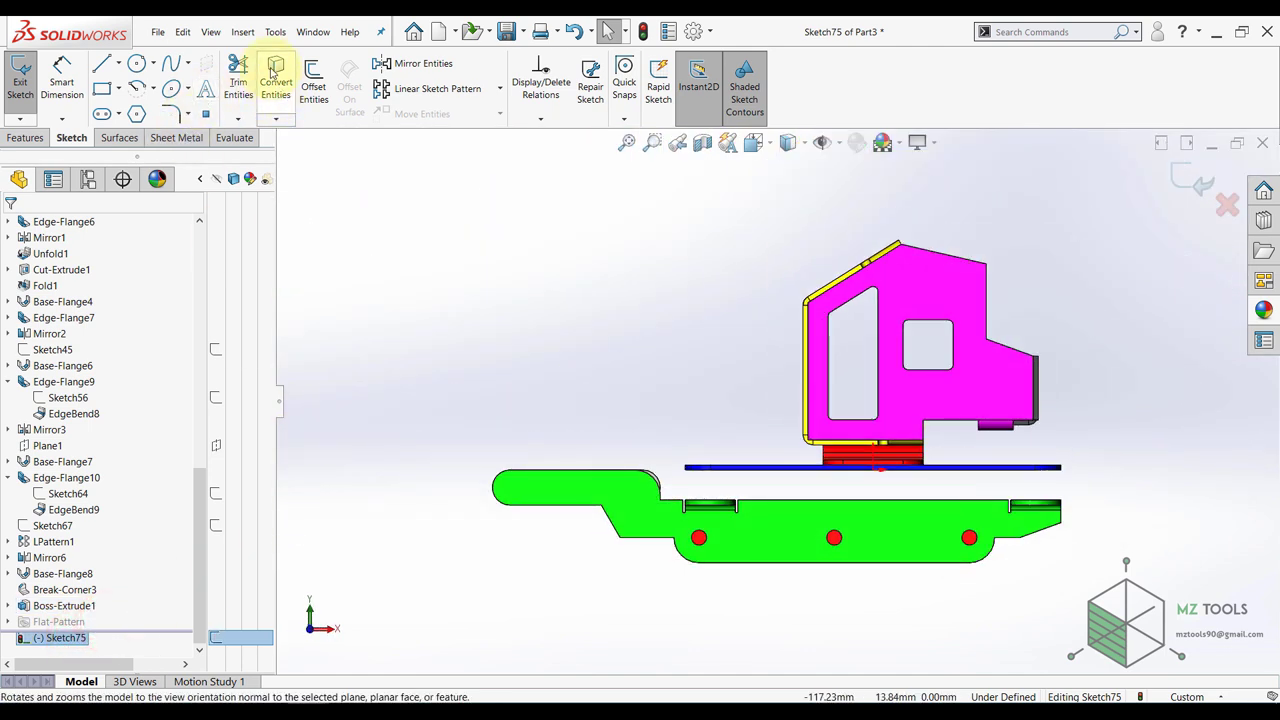
click(272, 72)
scroll(950, 540, down, 3)
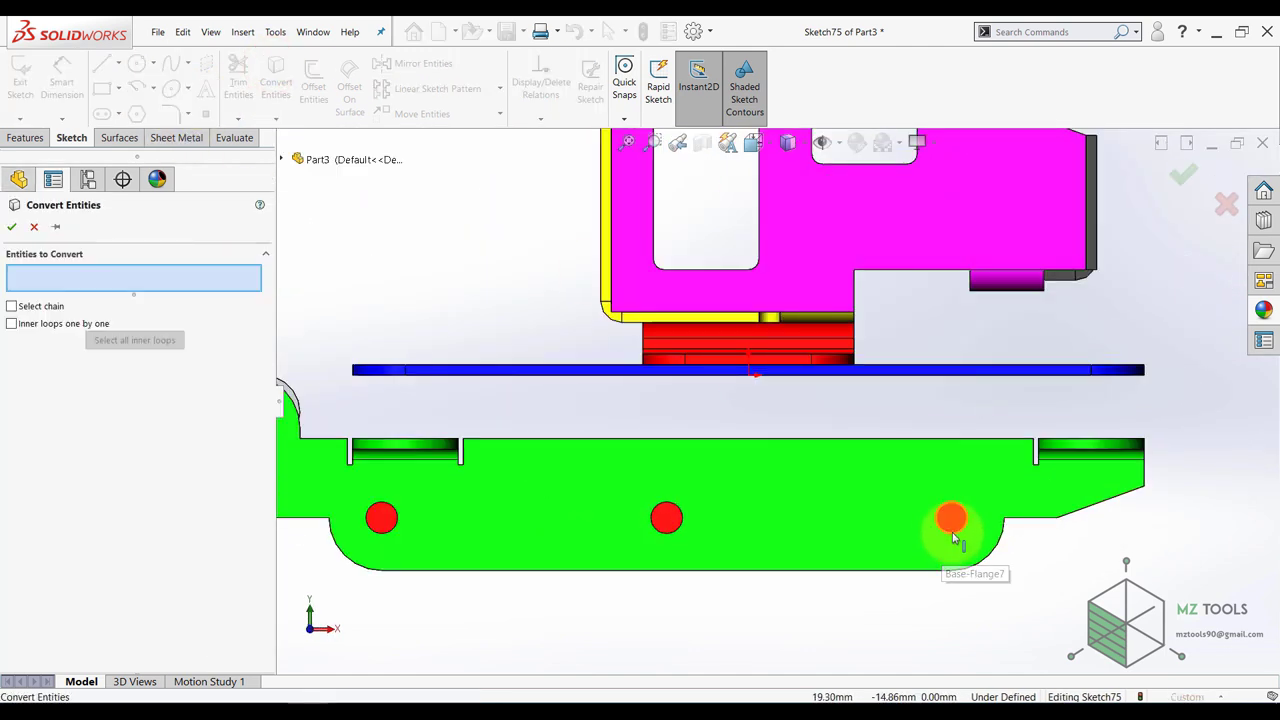
click(953, 538)
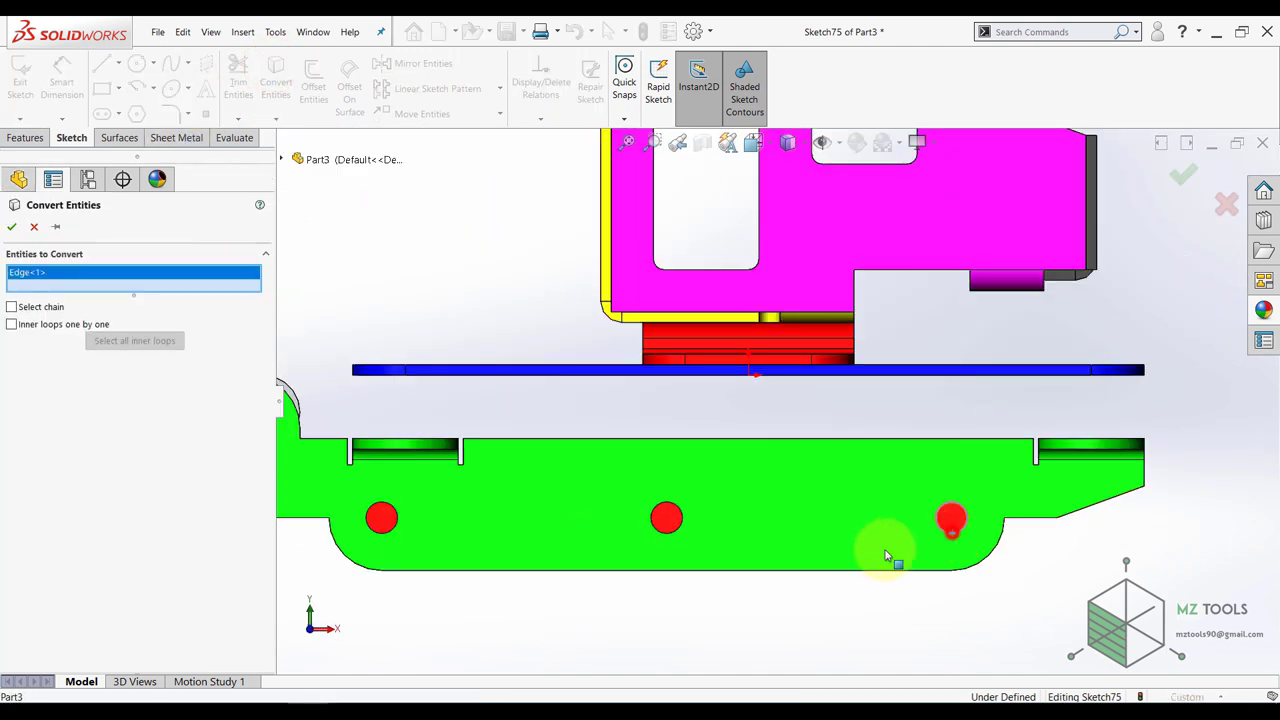
click(13, 227)
- Sketch a circle about 14 mm in diameter concentric with the rod's end face
click(138, 63)
scroll(940, 466, down, 2)
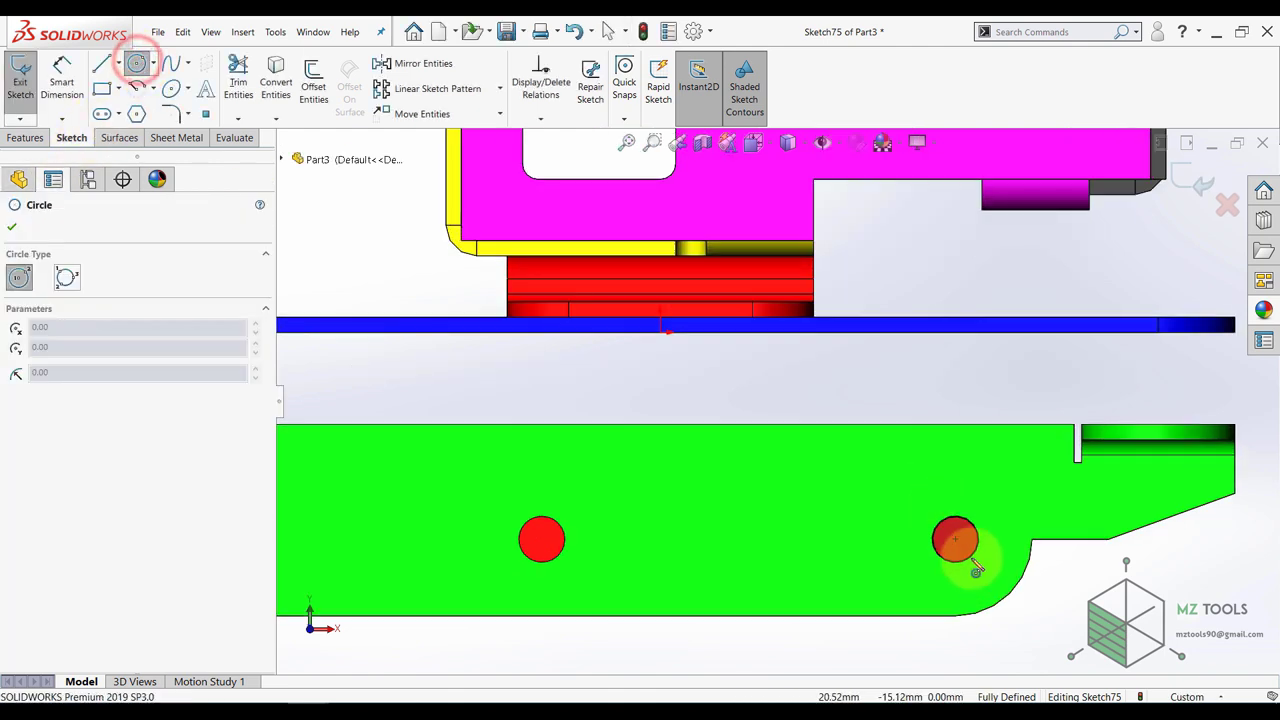
click(956, 540)
click(961, 432)
key(Escape)
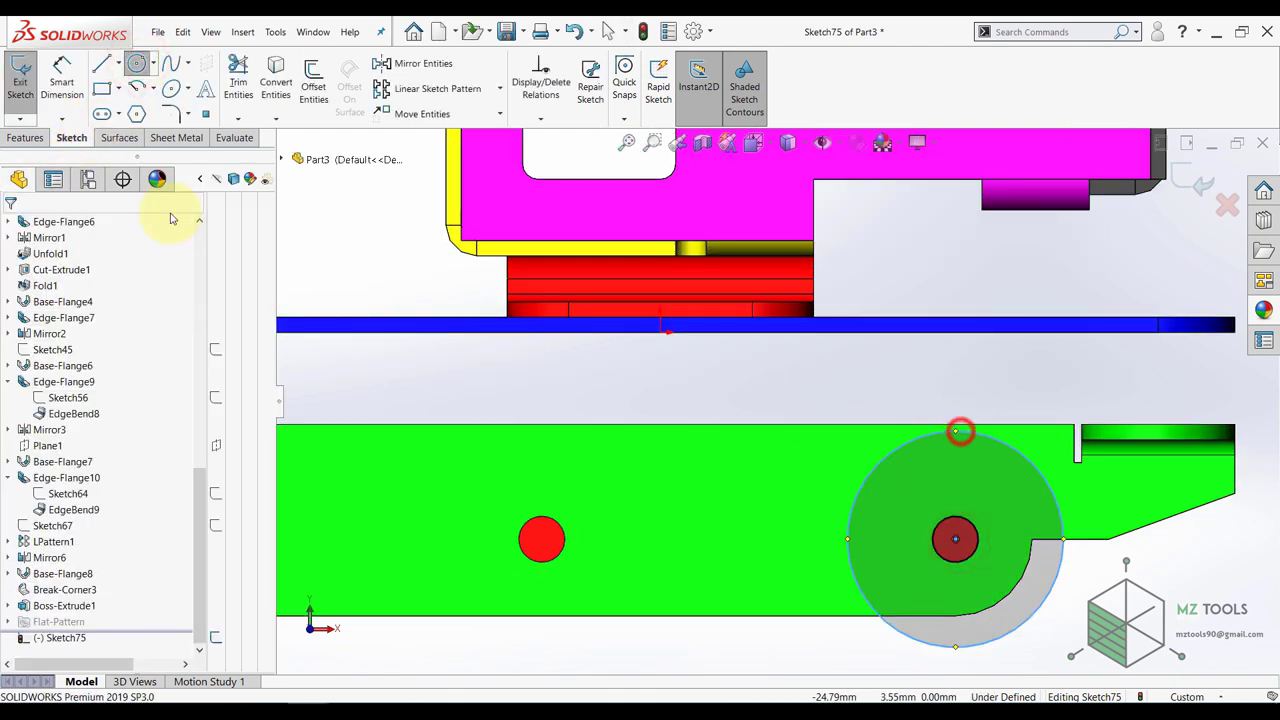
- Dimension the wheel circle to an 18 mm diameter and exit the sketch
click(73, 79)
scroll(980, 500, up, 2)
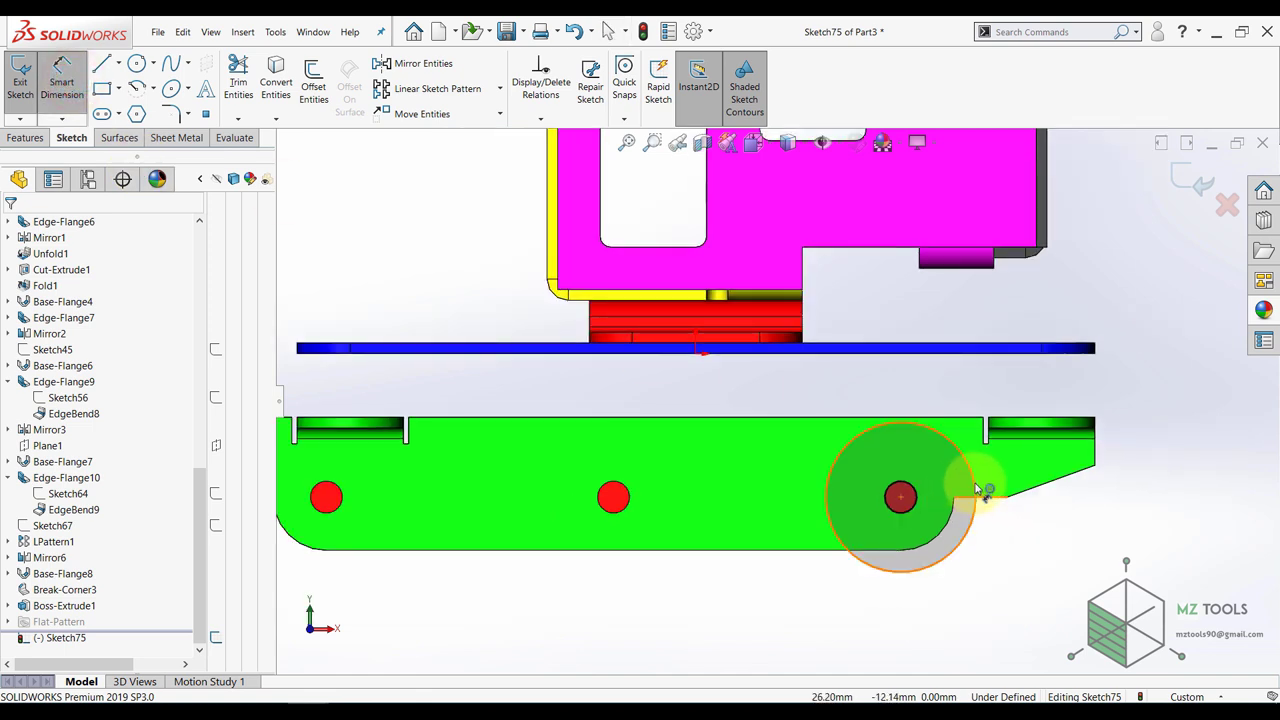
click(977, 490)
click(1032, 514)
text(1)
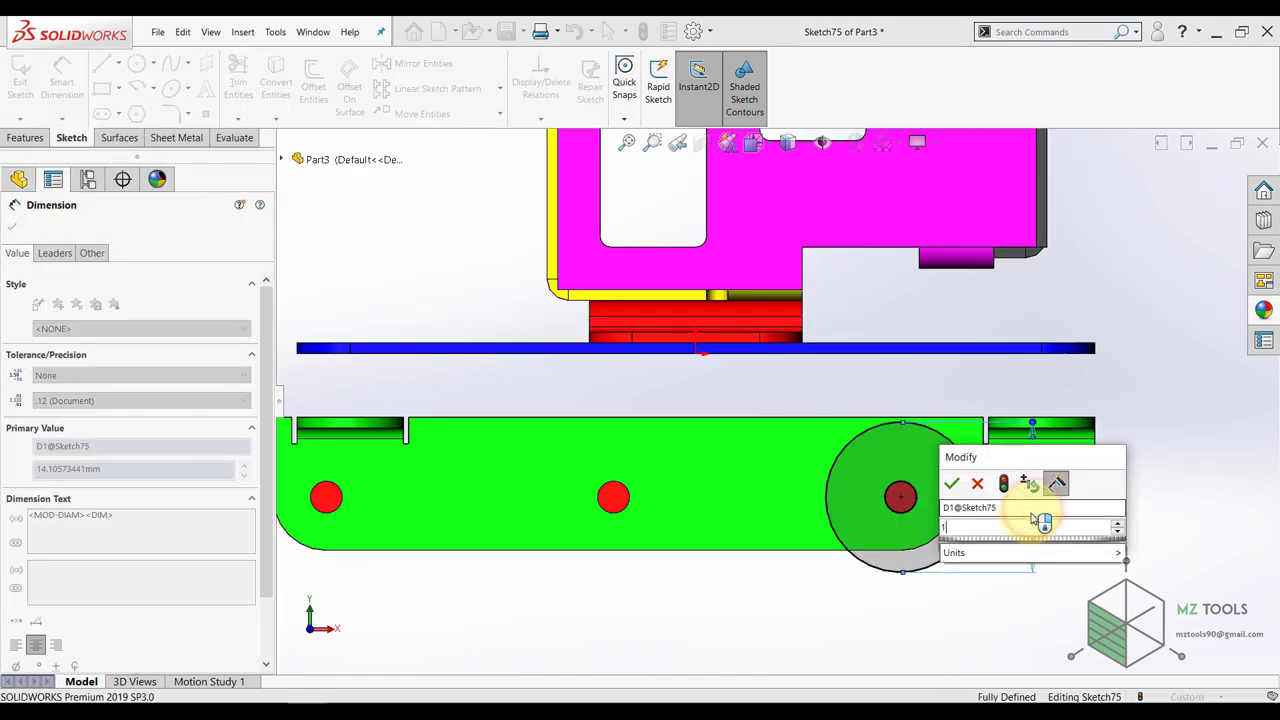
text(8.00mm)
key(Return)
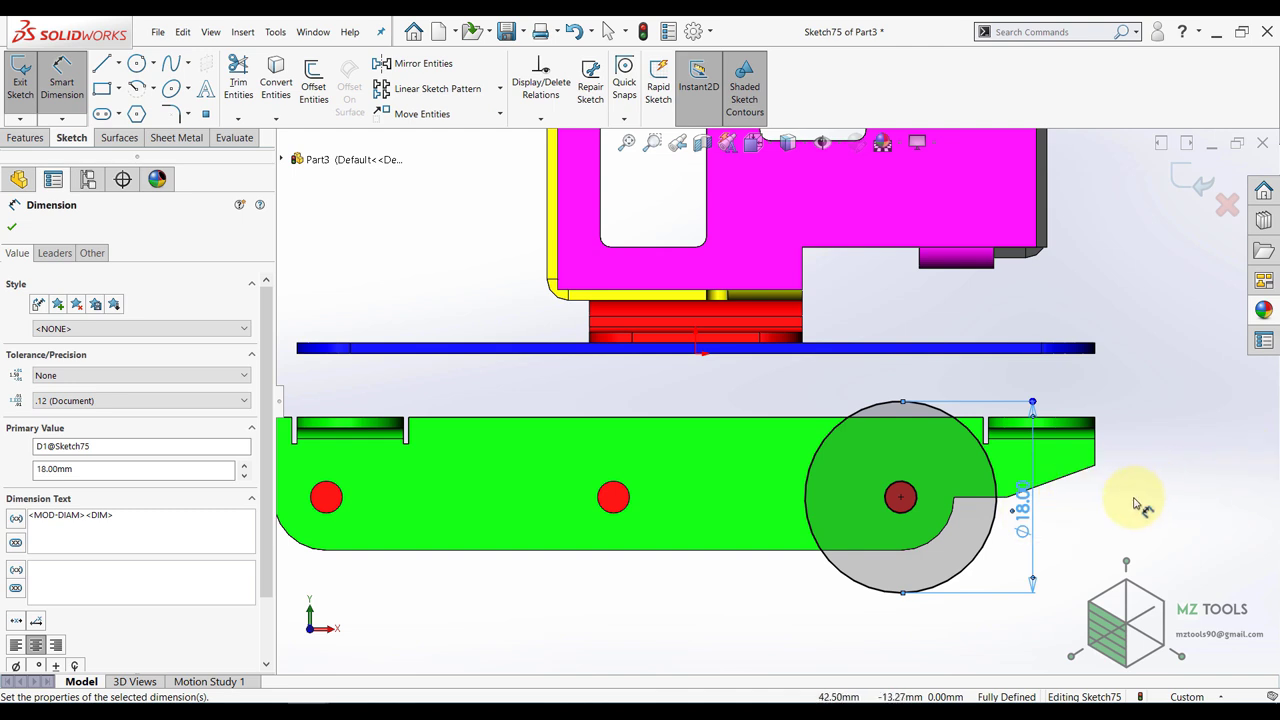
key(Escape)
click(1202, 177)
- Create a base flange disc from the wheel sketch, 1 mm thick inward from the rod end and not merged with other bodies
scroll(829, 473, up, 1)
middle_drag(830, 478, 756, 532)
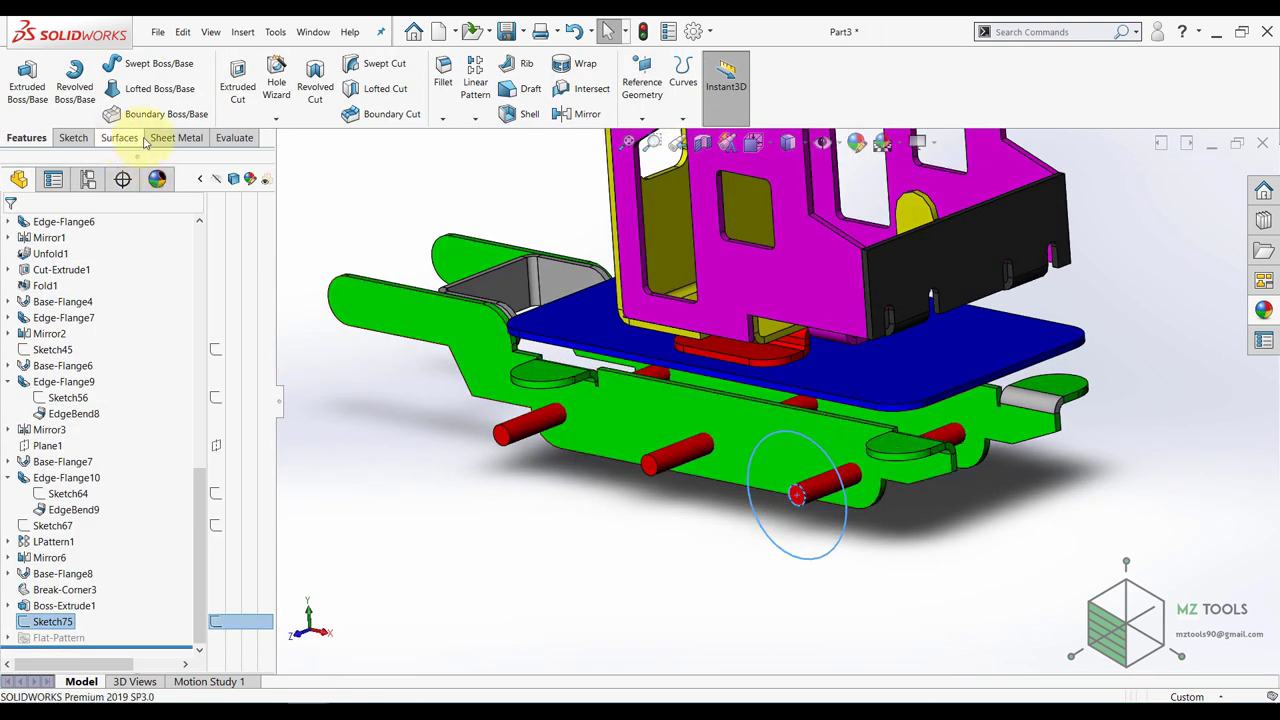
click(152, 140)
click(18, 85)
scroll(838, 532, down, 3)
middle_drag(748, 421, 711, 463)
scroll(850, 460, down, 4)
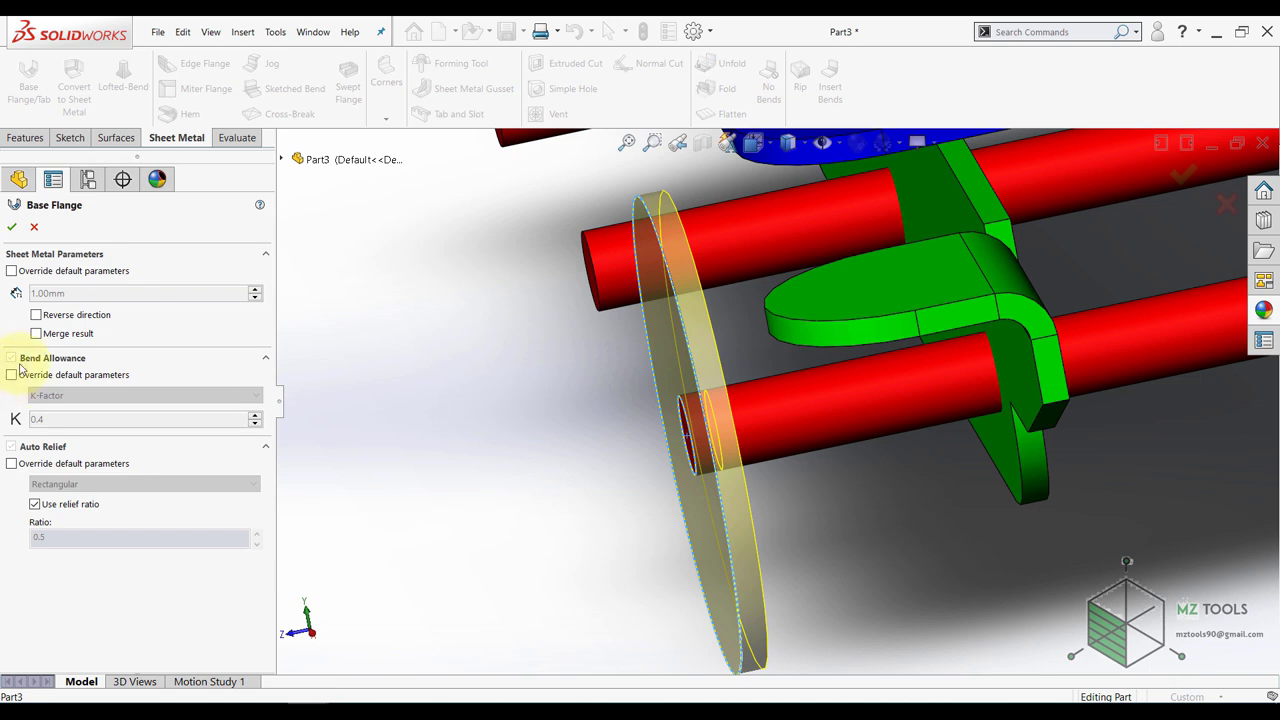
click(37, 316)
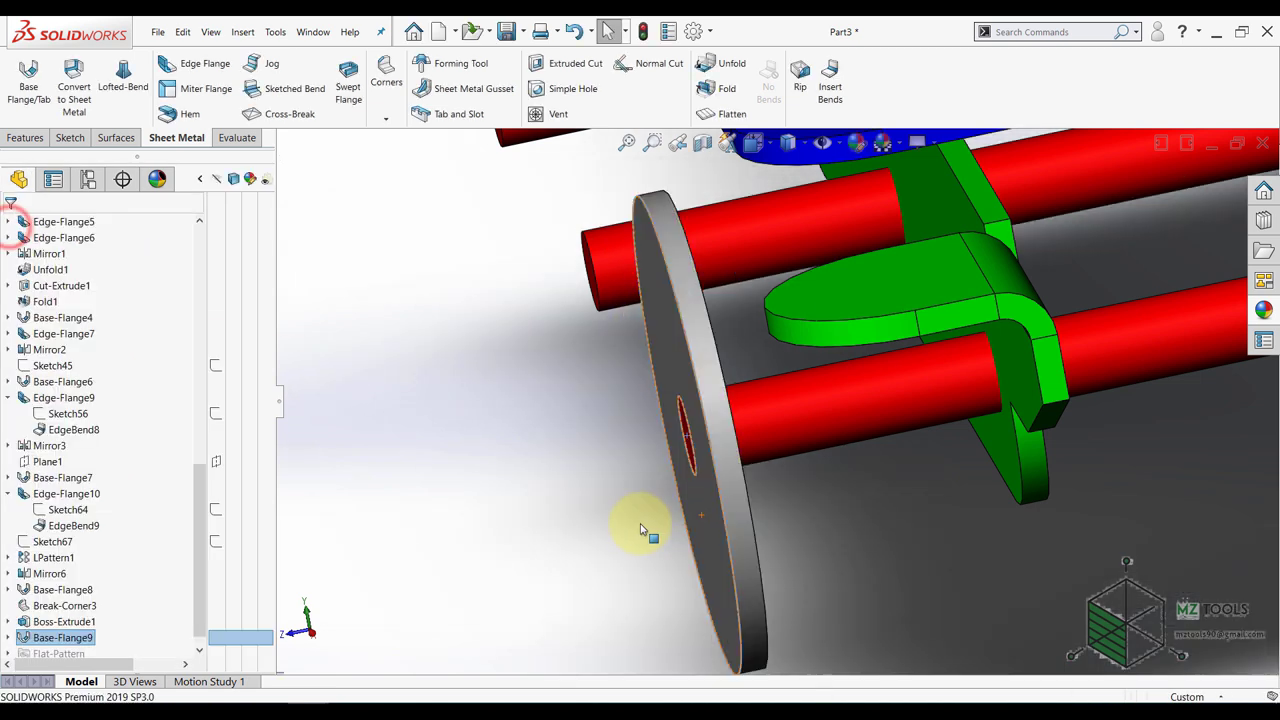
- Start a new sketch on the wheel disc's inner face, on the side toward the vehicle
scroll(660, 512, up, 4)
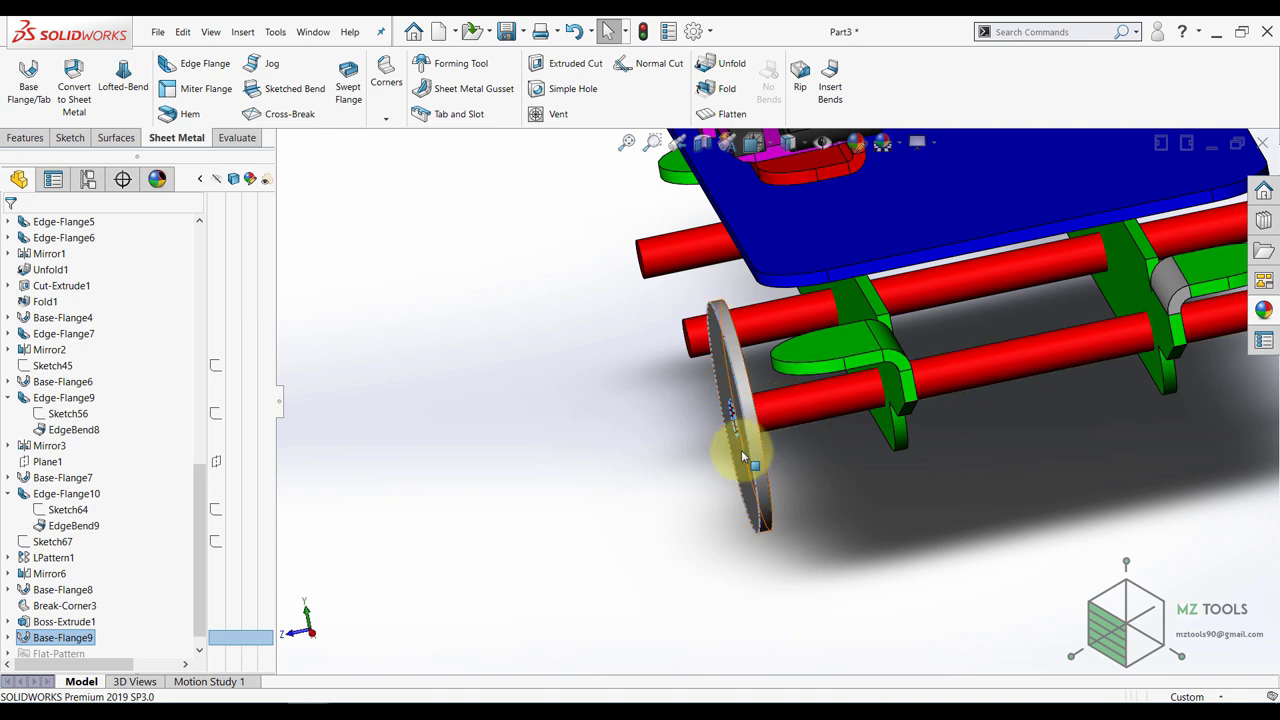
scroll(728, 451, up, 1)
click(661, 469)
scroll(742, 459, up, 1)
middle_drag(742, 459, 700, 466)
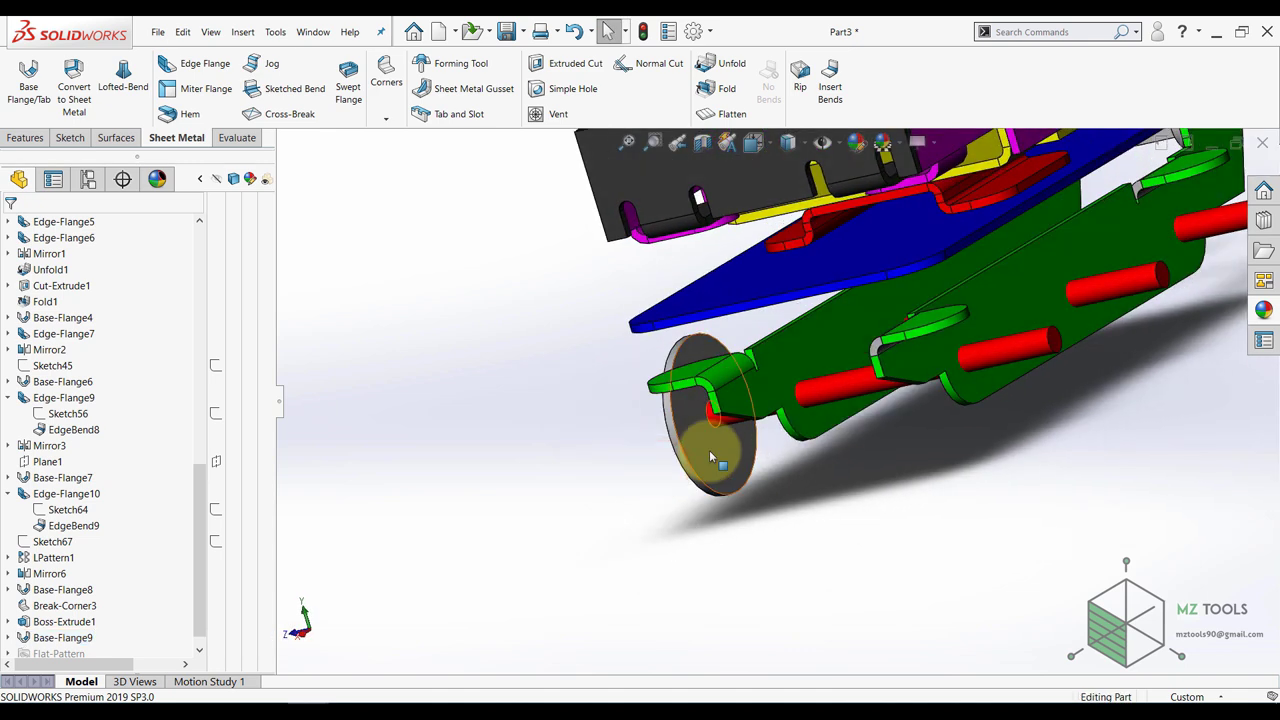
click(709, 450)
click(769, 412)
- Orient the view normal to the sketch plane and convert the disc's outer circular edge into the sketch
scroll(122, 561, down, 1)
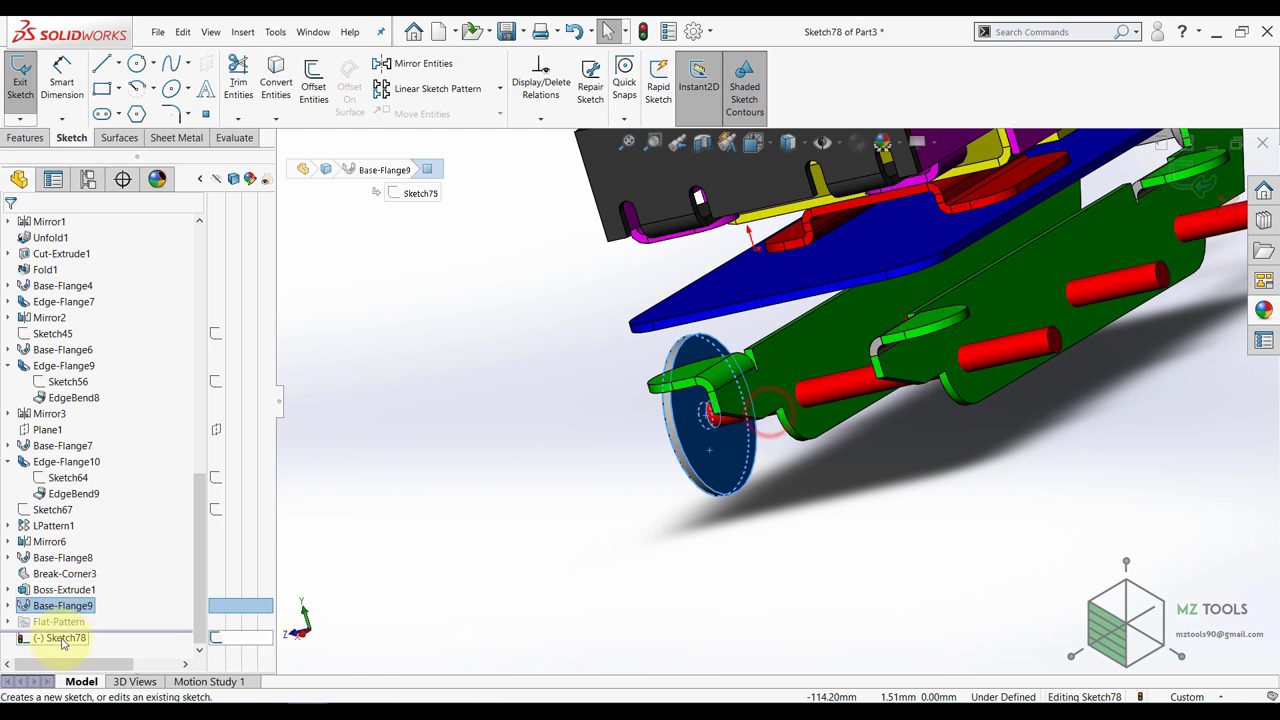
click(58, 638)
click(92, 615)
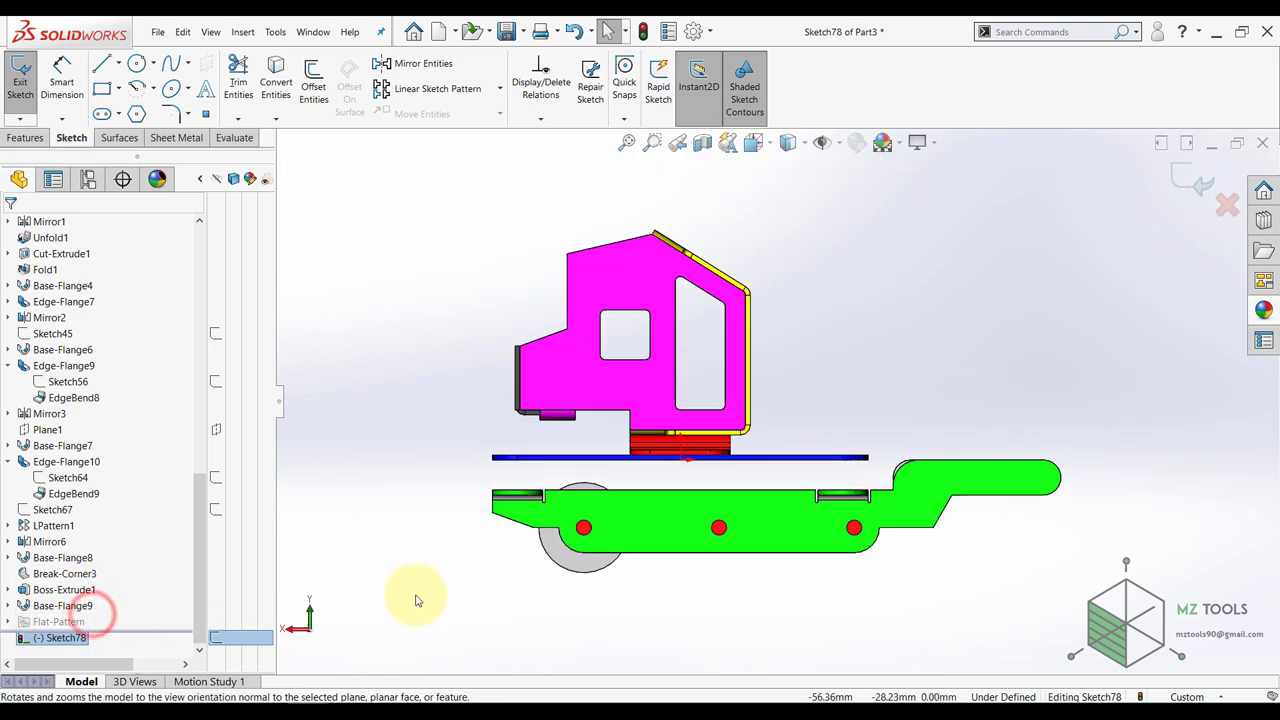
click(423, 594)
click(36, 639)
click(66, 622)
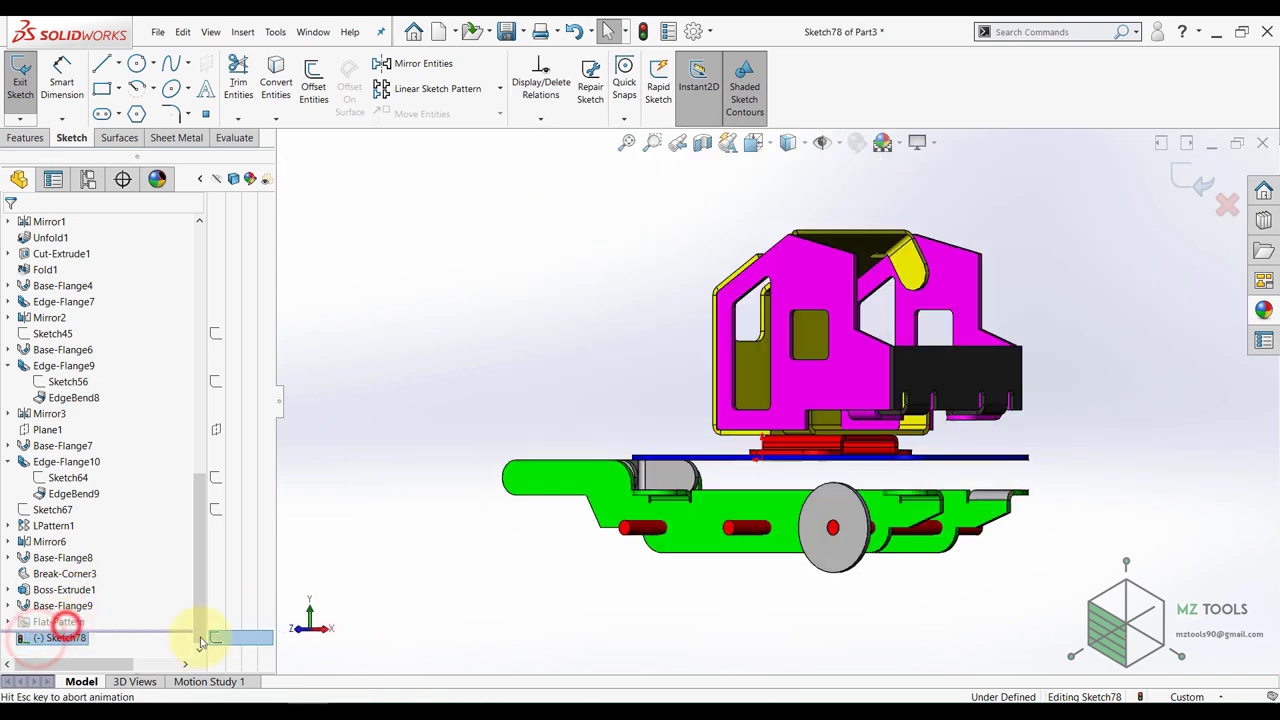
click(289, 88)
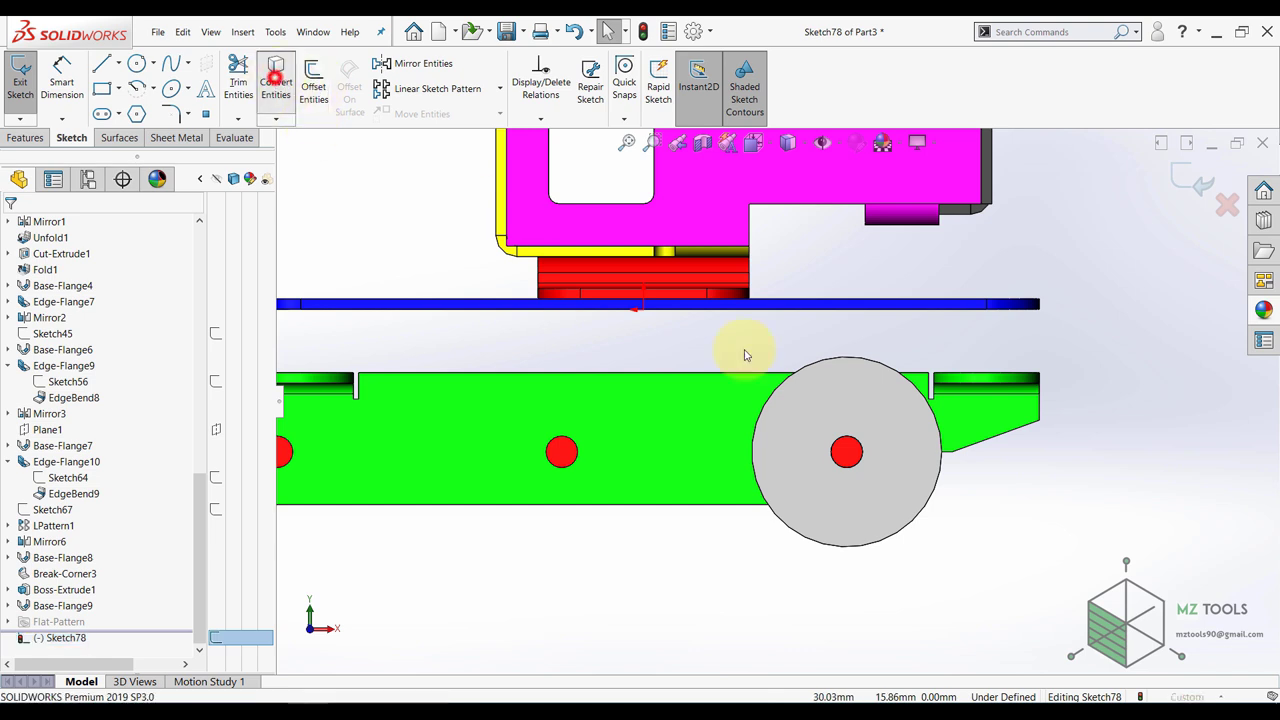
click(862, 360)
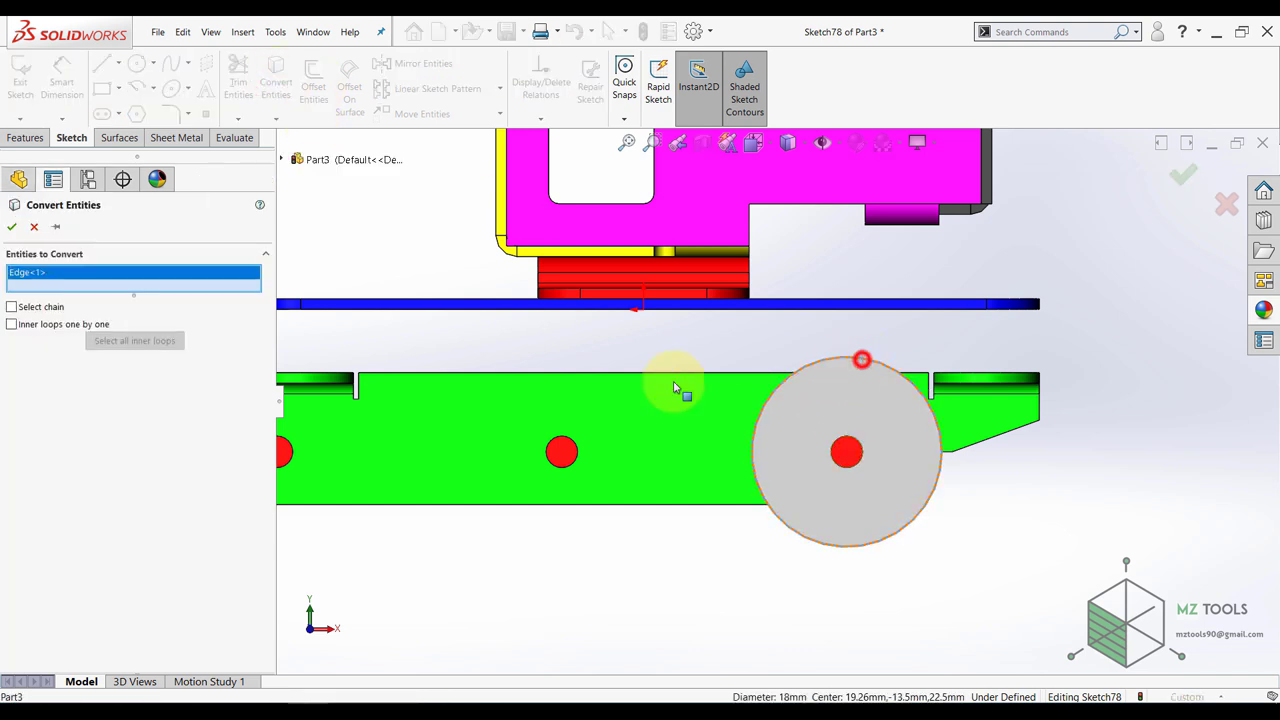
click(12, 226)
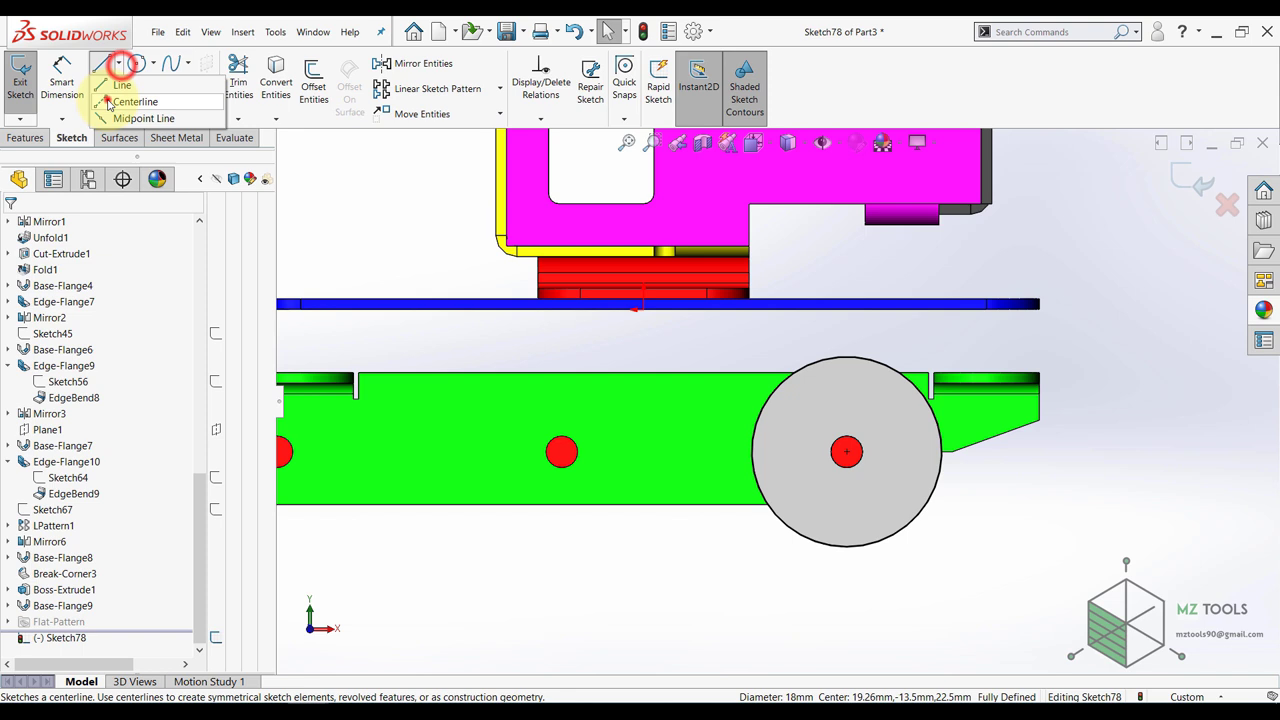
- Draw a horizontal centerline about 16 mm long from the wheel center outward past the disc's rim
click(107, 102)
scroll(890, 393, down, 2)
click(825, 479)
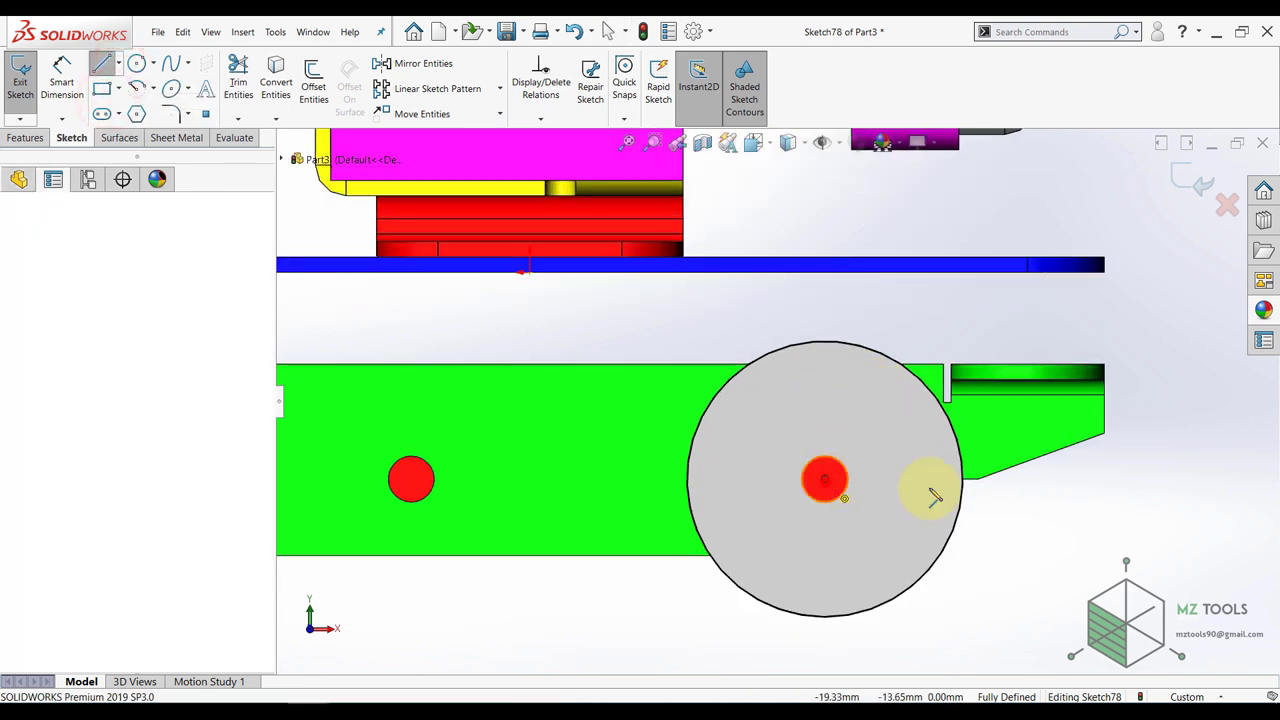
click(1074, 477)
key(Escape)
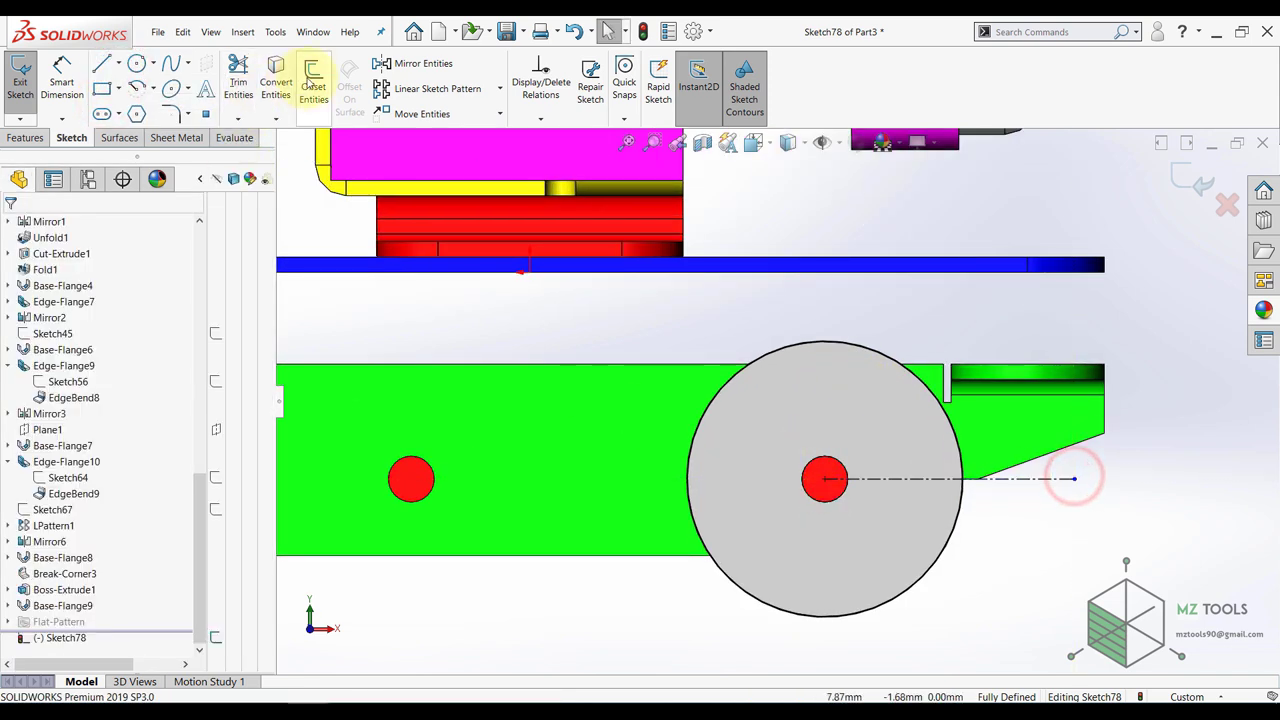
- Offset the horizontal centerline upward by 0.20 mm
click(308, 77)
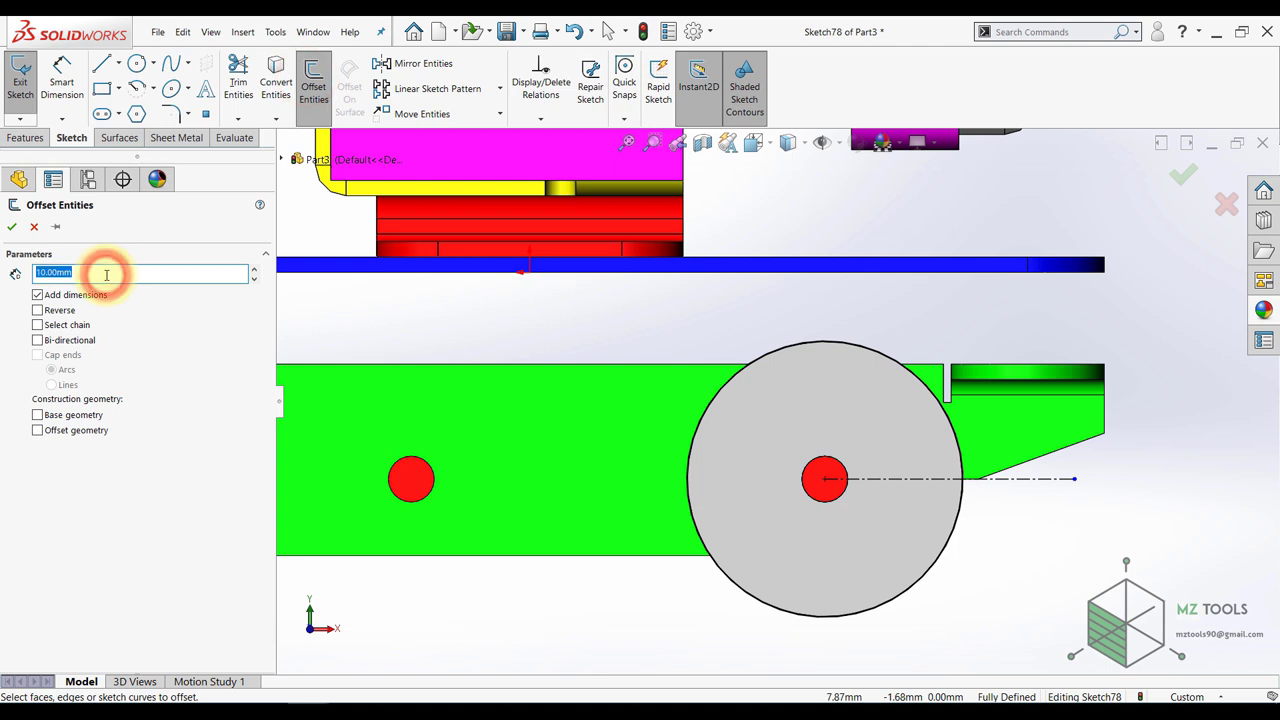
click(1024, 480)
click(12, 226)
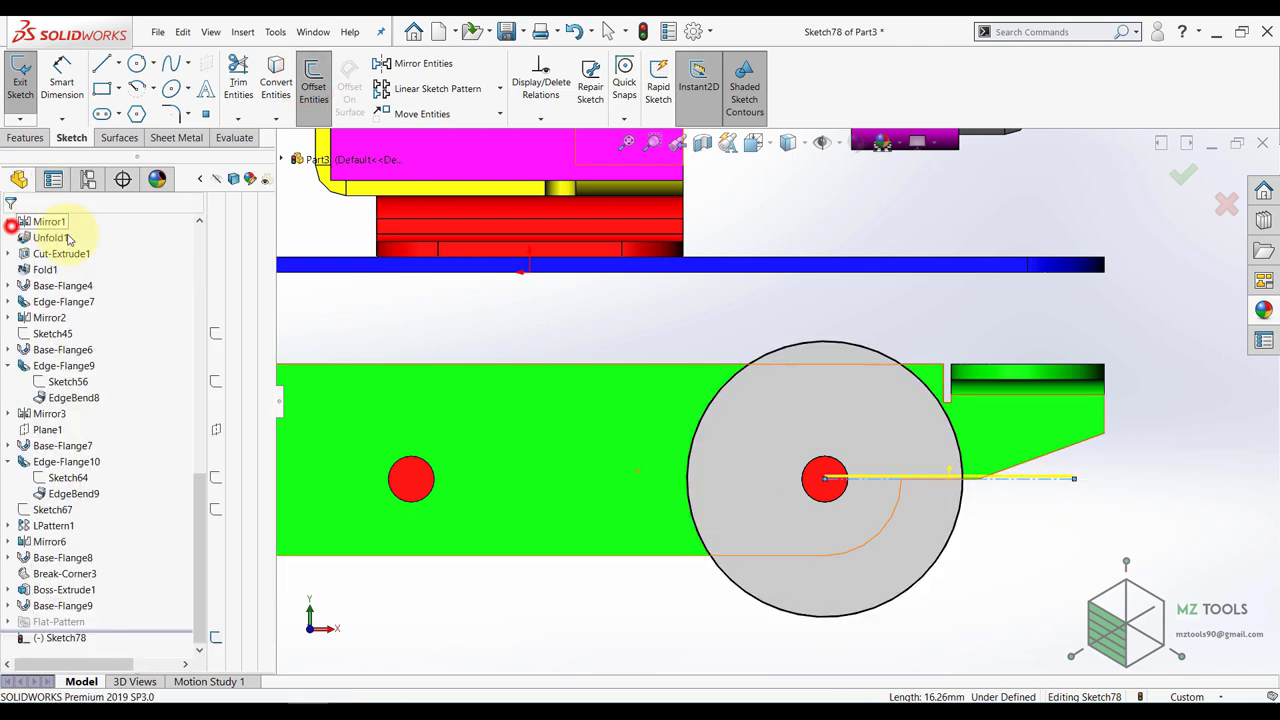
- Trim away the short arc of the wheel circle between the centerline and its offset line
click(238, 80)
scroll(870, 480, down, 5)
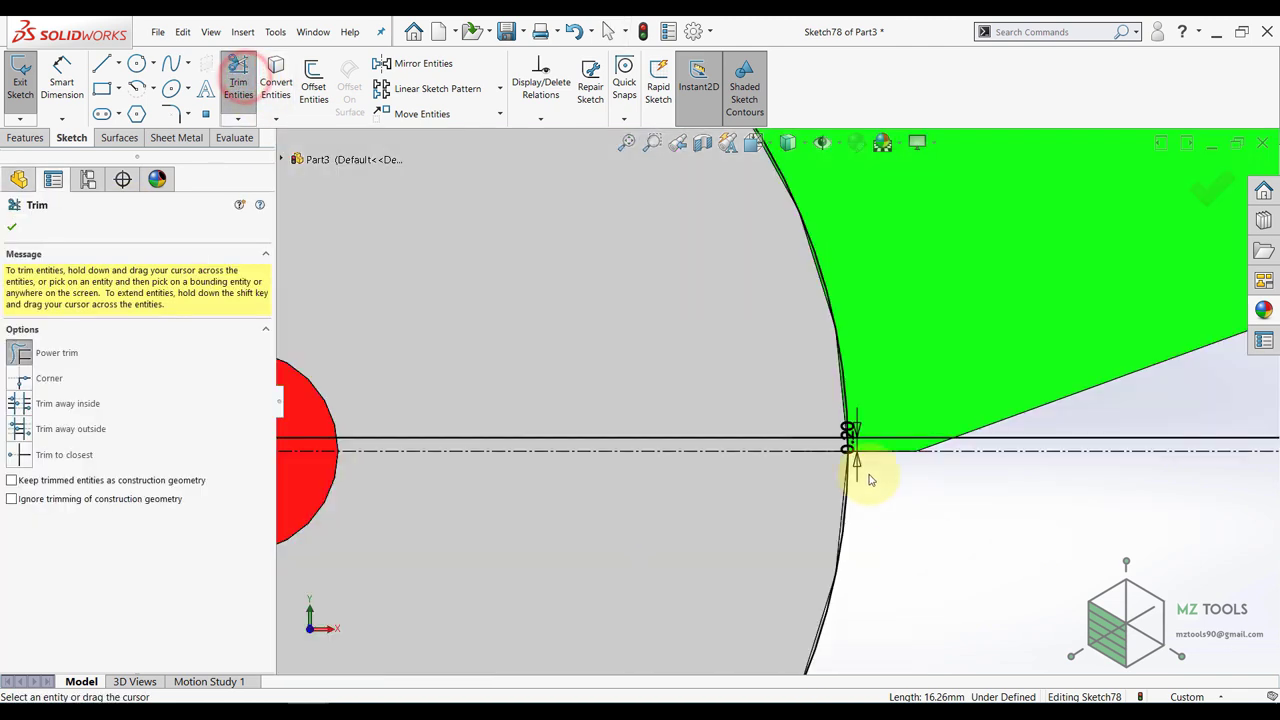
scroll(868, 478, down, 6)
drag(737, 394, 791, 401)
scroll(785, 474, up, 3)
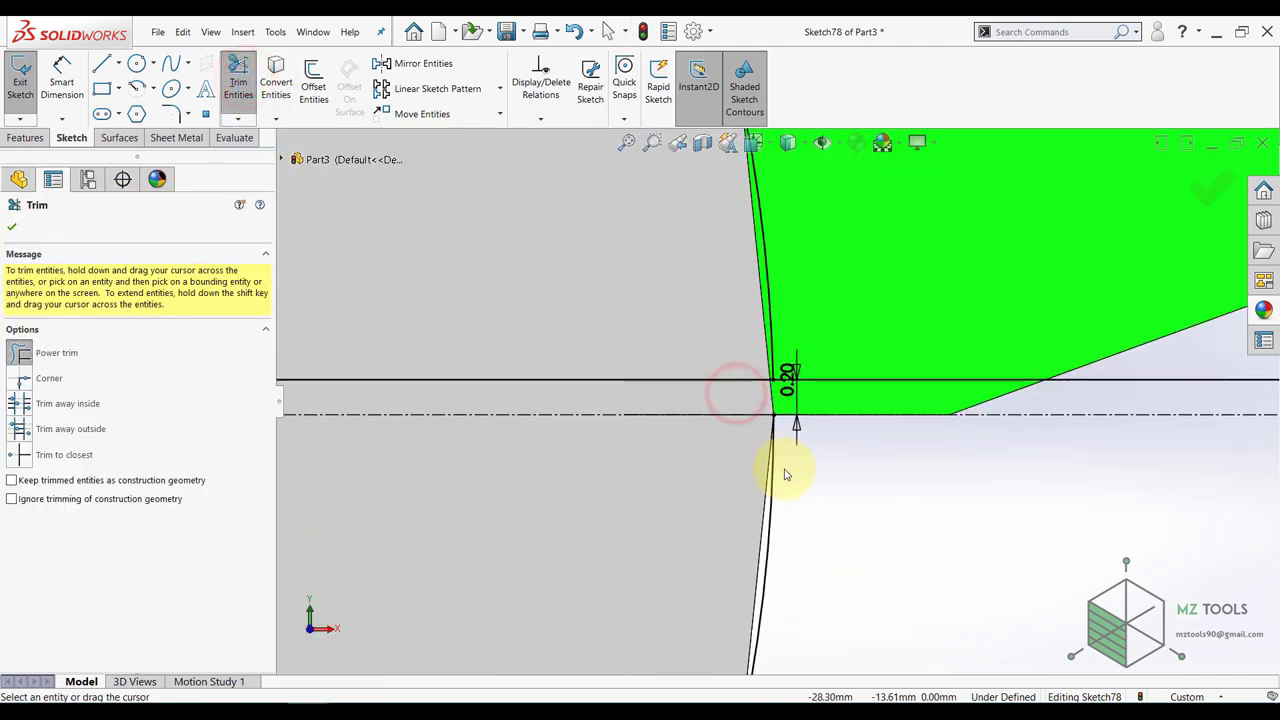
key(Escape)
- Convert the offset line to construction geometry and exit the rim sketch
click(863, 380)
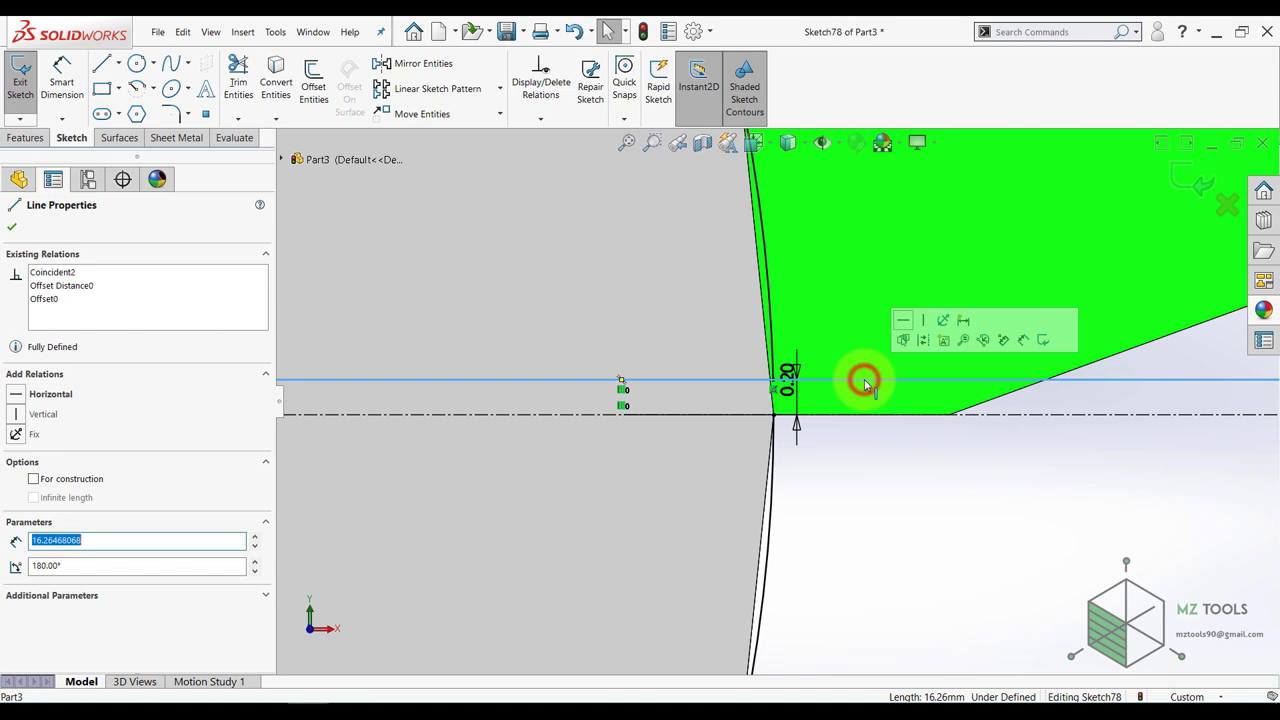
click(922, 342)
click(893, 529)
scroll(893, 529, up, 7)
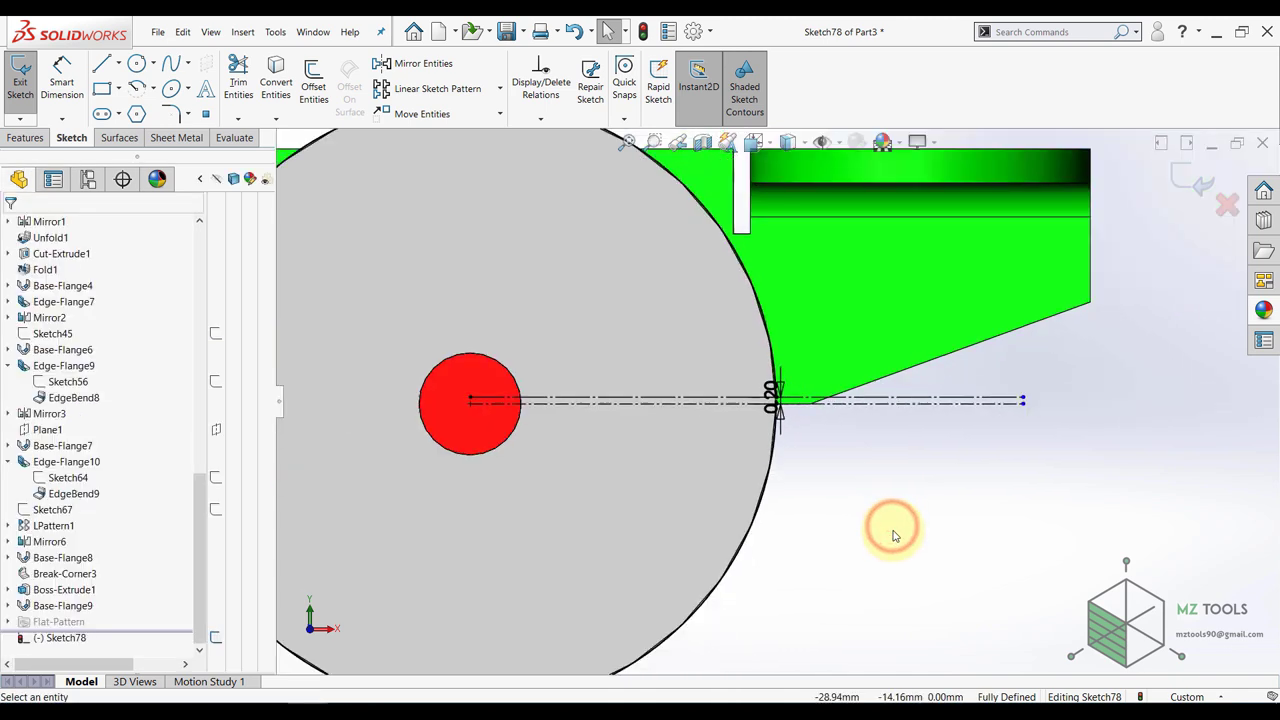
scroll(895, 536, up, 3)
click(1180, 188)
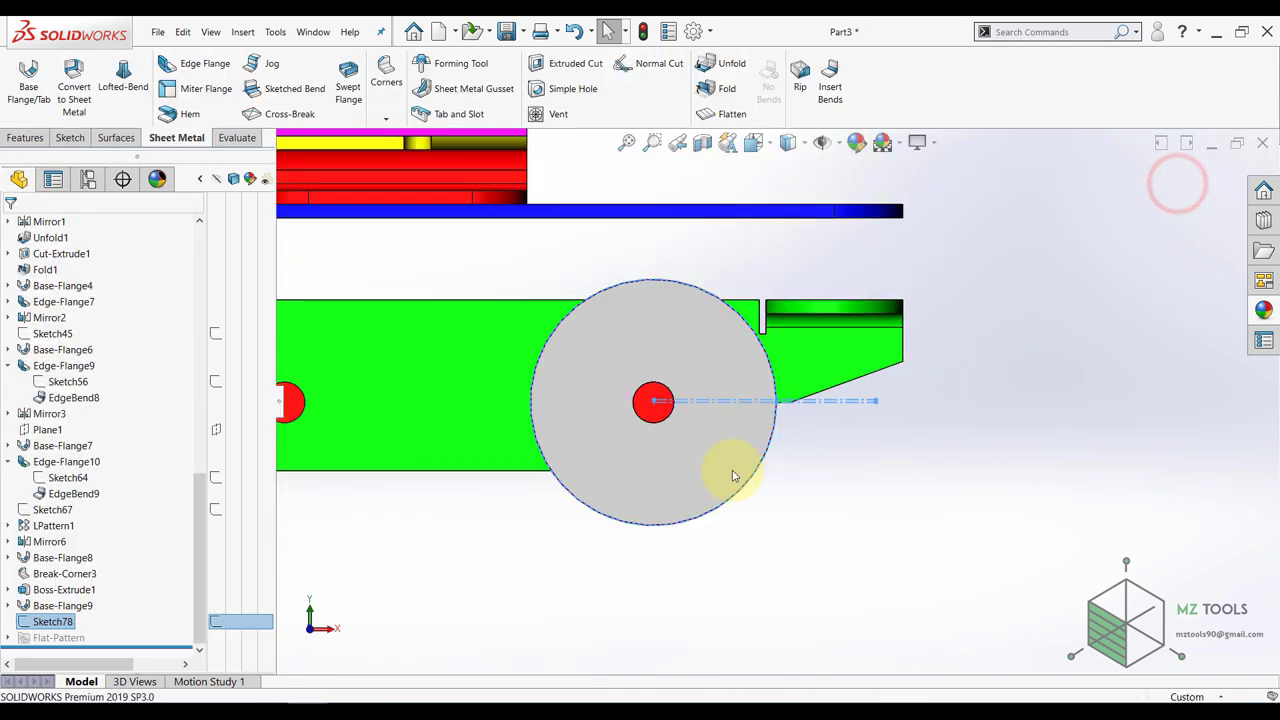
- Set up a base flange from the open circle with reversed thickness direction and a blind depth of 3 mm
click(22, 87)
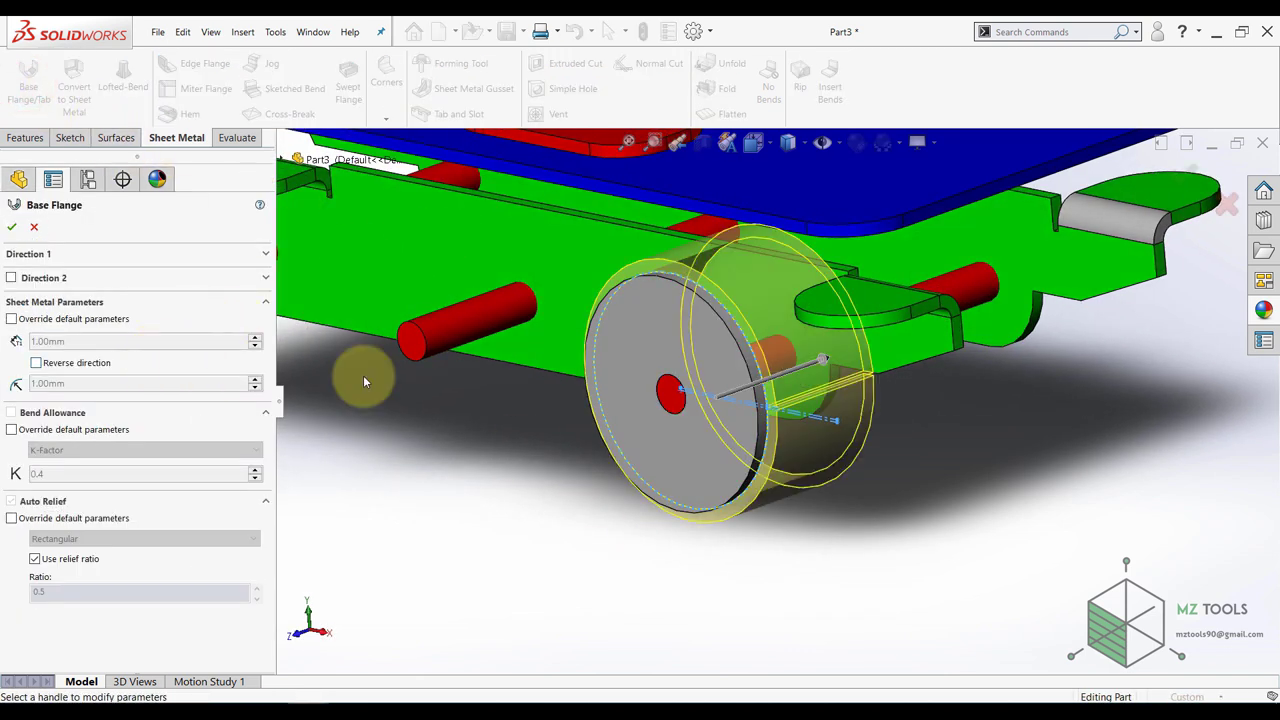
middle_drag(678, 432, 660, 391)
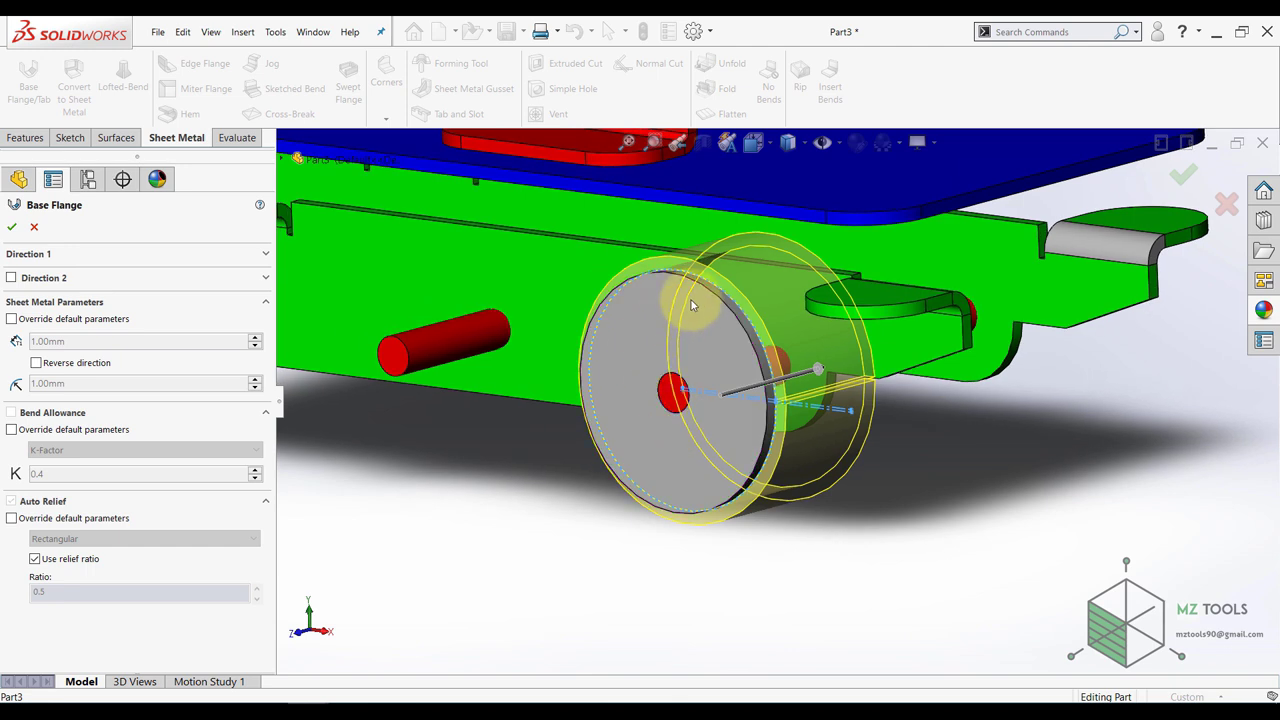
click(36, 364)
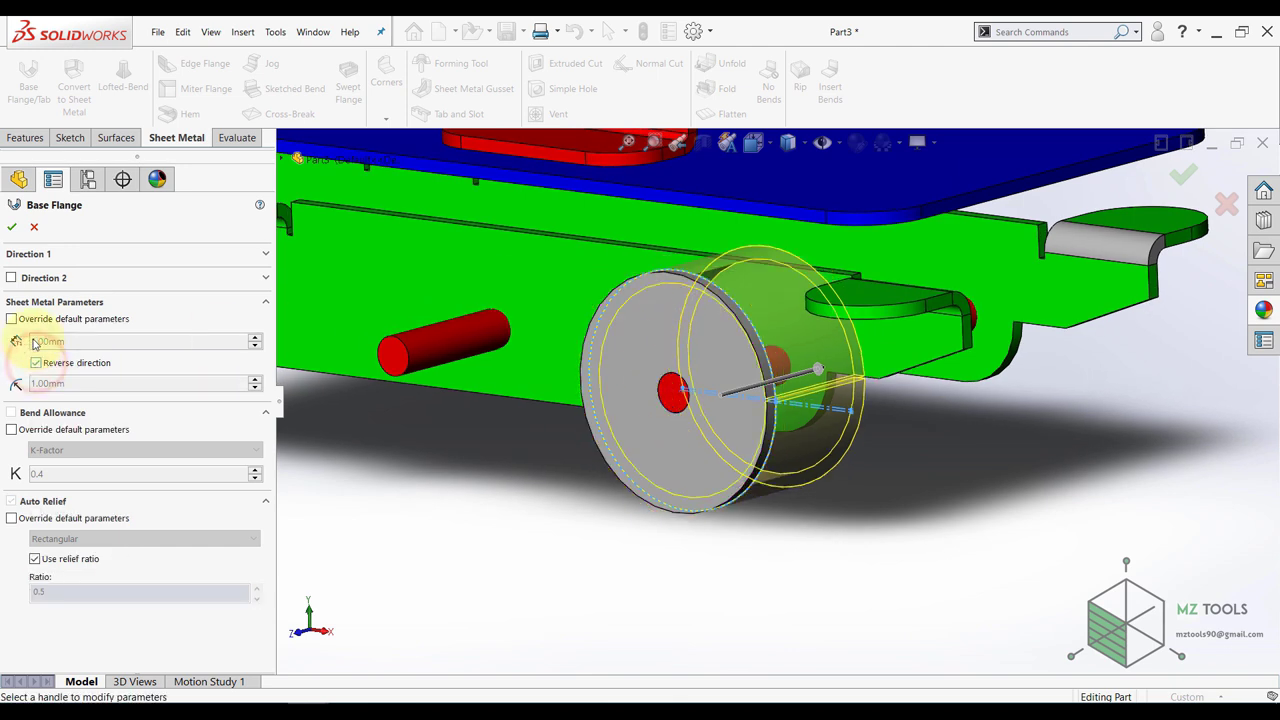
click(51, 253)
double_click(94, 304)
text(3)
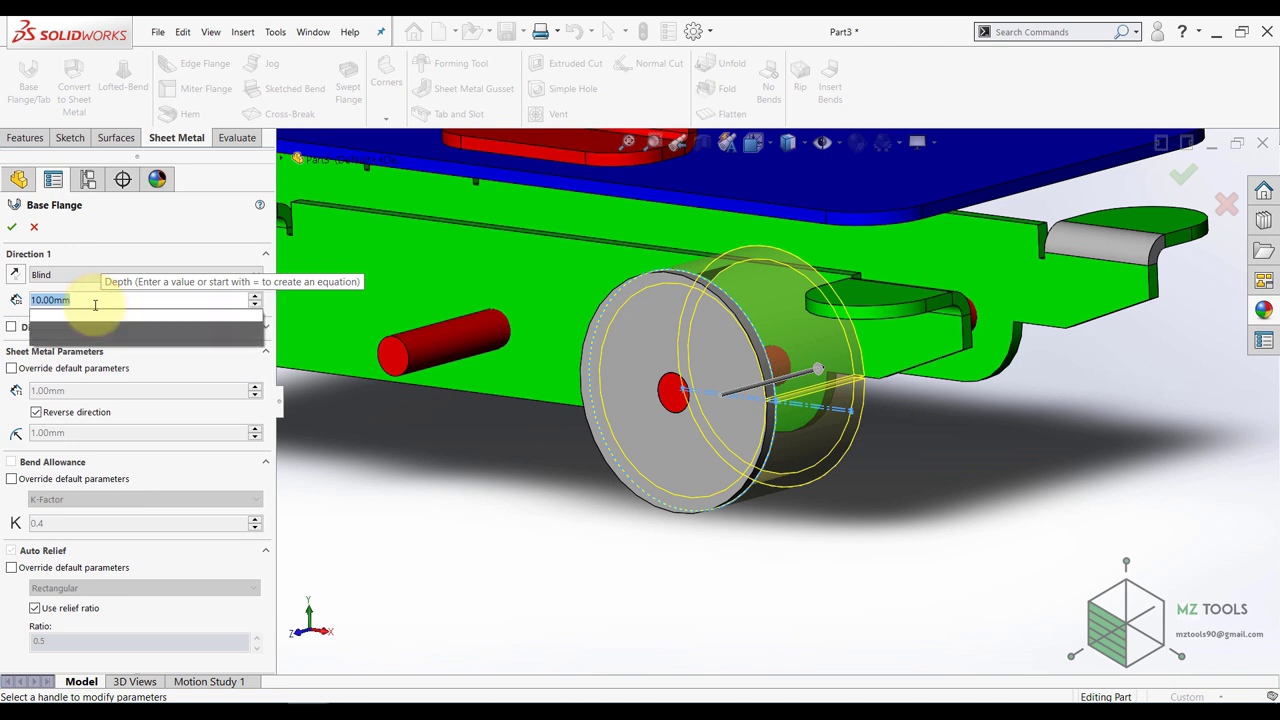
key(Return)
- Check the rim's base flange preview against the chassis from the side and accept the flange
middle_drag(942, 491, 760, 470)
key(space)
click(525, 436)
scroll(726, 563, down, 3)
scroll(722, 561, down, 1)
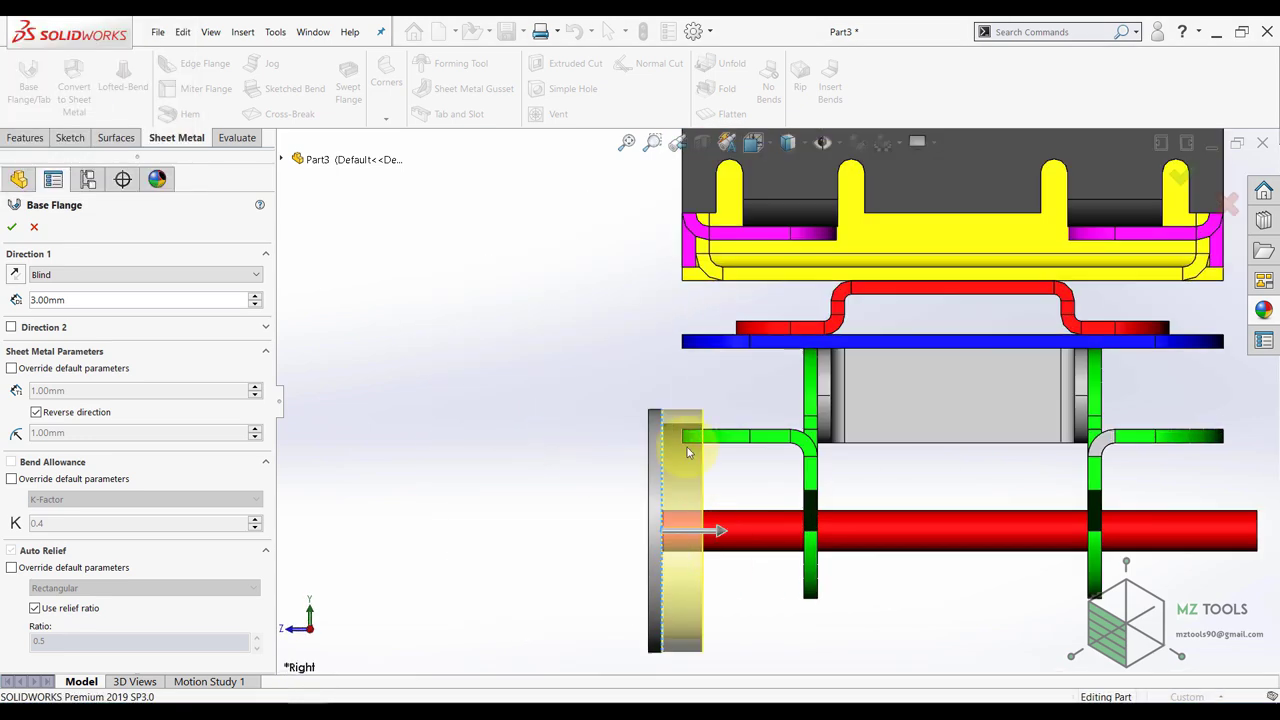
middle_drag(698, 435, 728, 442)
scroll(561, 386, down, 3)
mouse_move(566, 394)
middle_down()
mouse_move(714, 569)
mouse_move(660, 446)
mouse_move(642, 444)
mouse_move(656, 512)
middle_up()
scroll(700, 500, up, 4)
scroll(944, 494, down, 3)
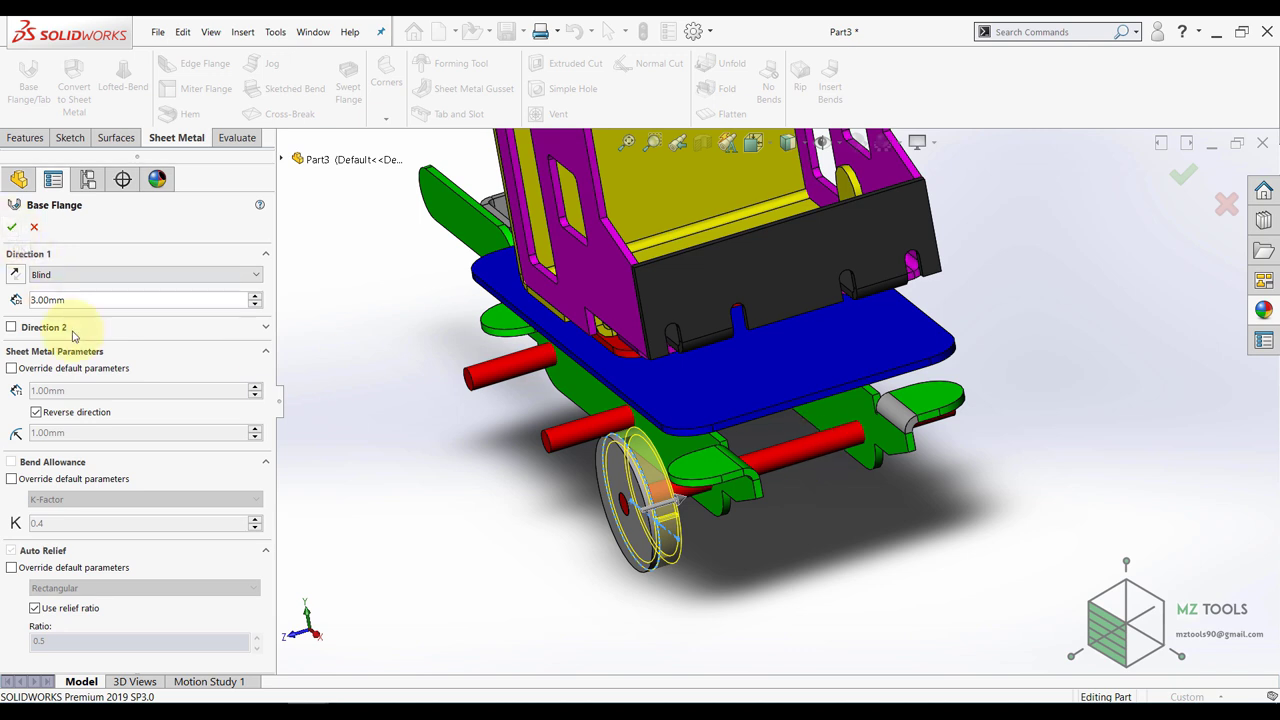
scroll(640, 482, down, 2)
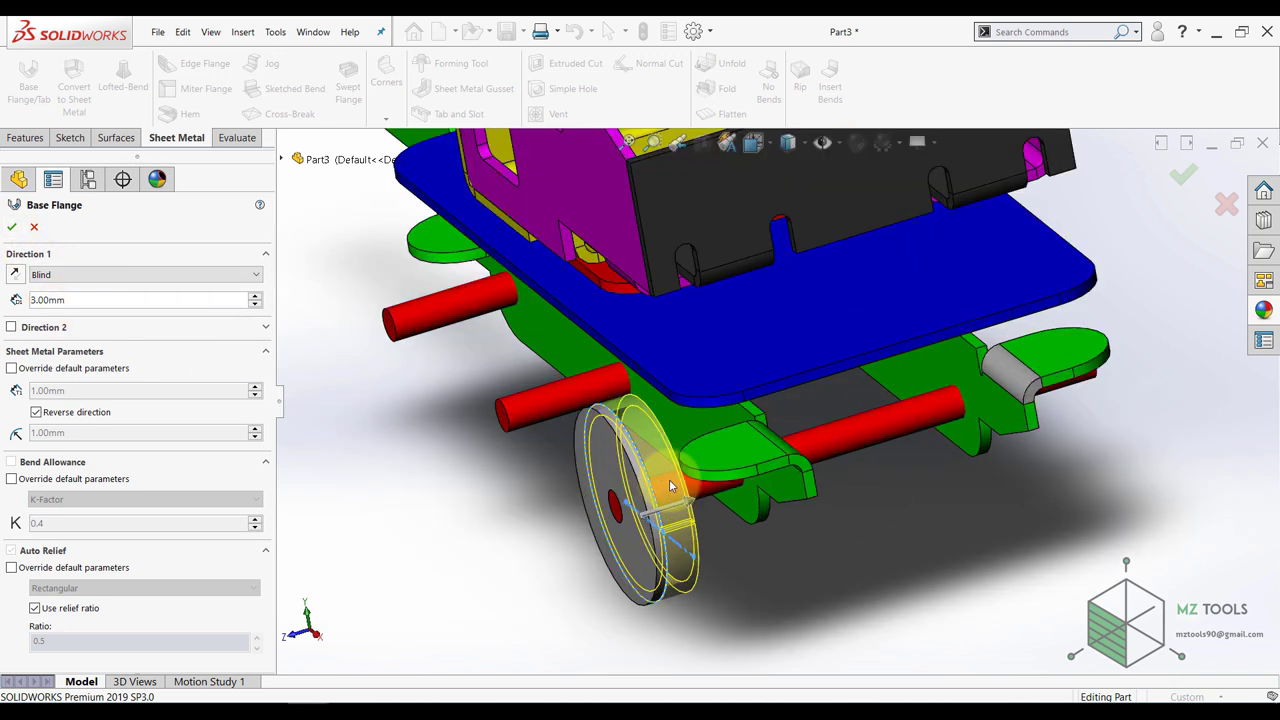
click(12, 229)
click(426, 435)
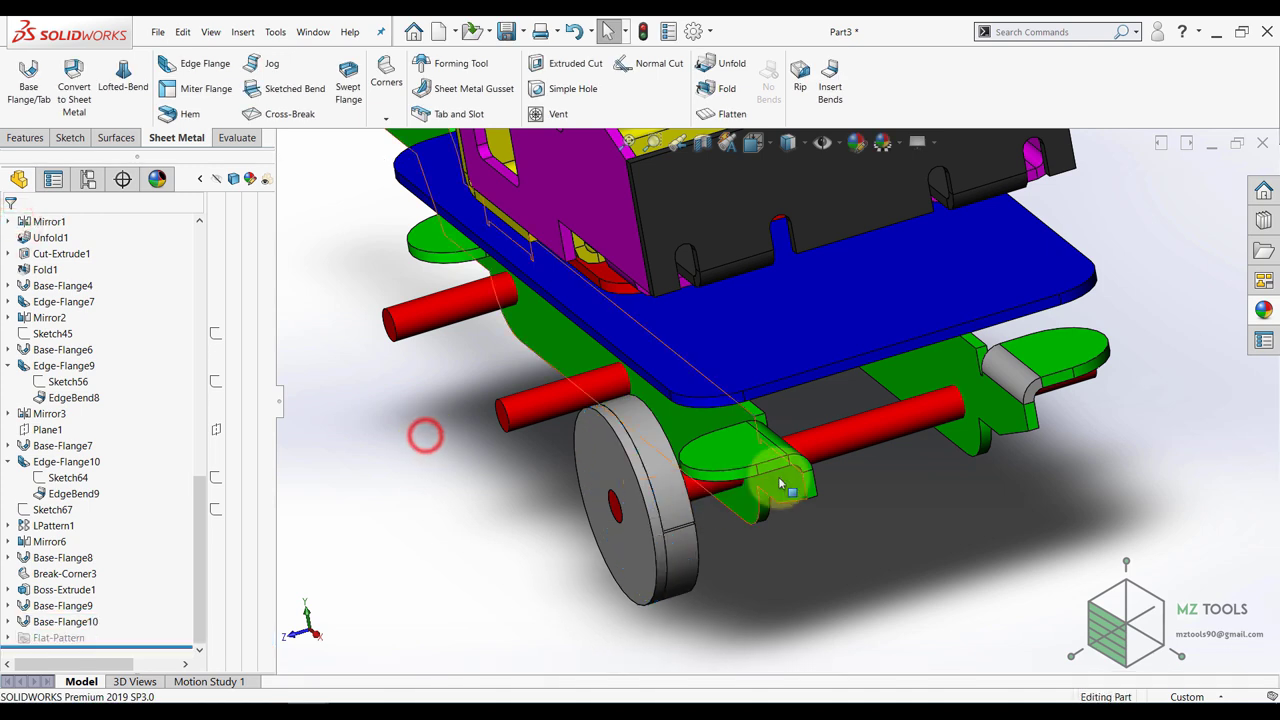
- Edit the red axle rods' extrusion and set its mid-plane depth to 48 mm
click(835, 439)
click(830, 440)
click(56, 574)
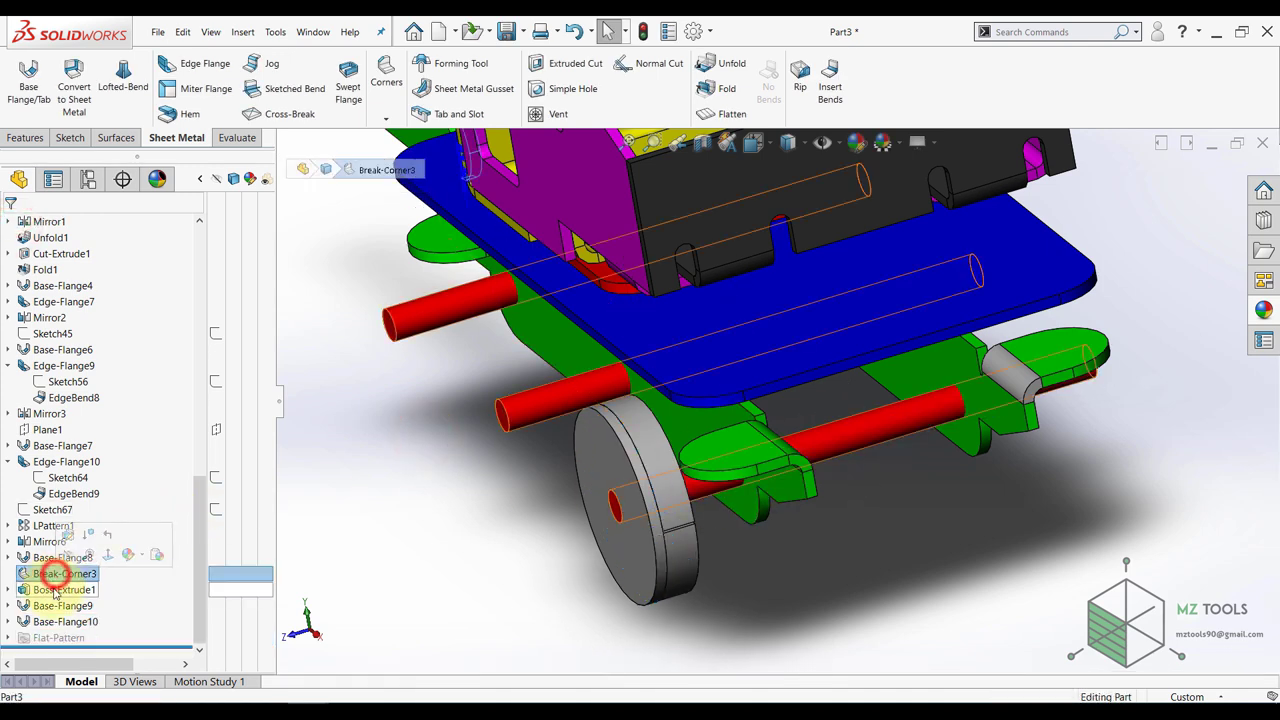
click(54, 589)
click(66, 554)
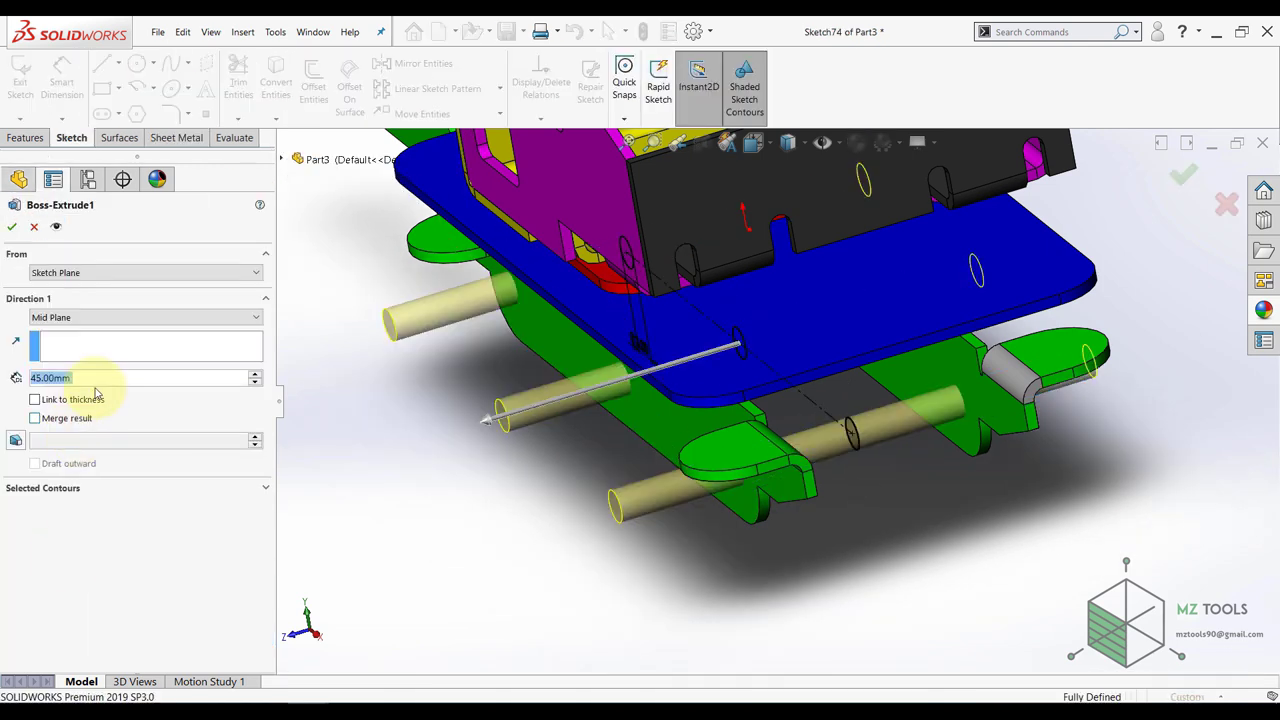
text(48)
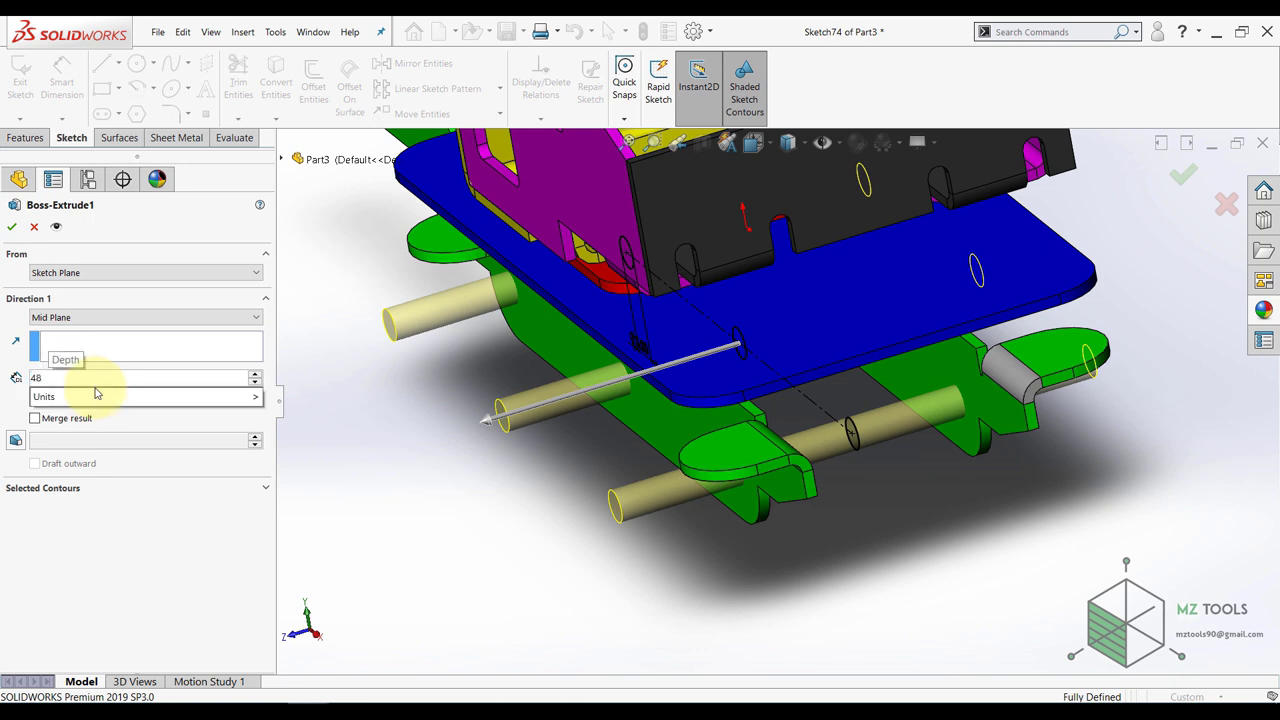
key(Return)
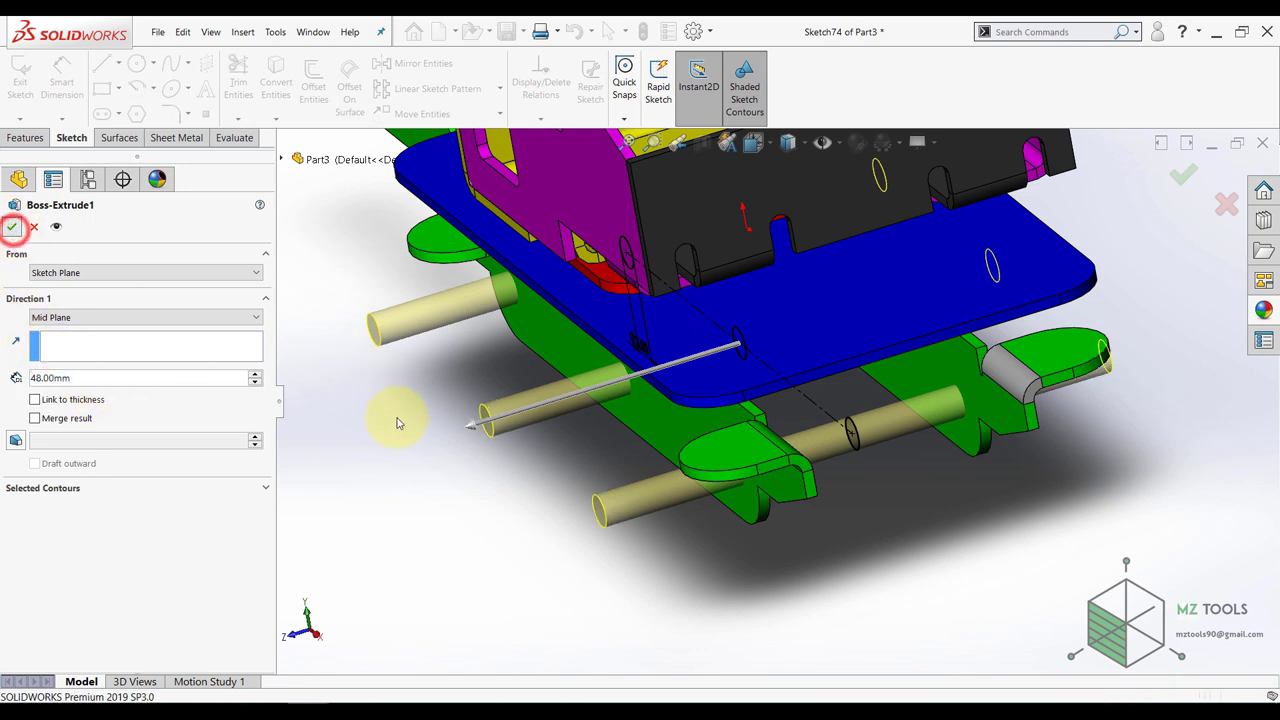
- Lengthen the axle rods' mid-plane extrusion further so the wheel stands clear of the green side tab in the right view
middle_drag(540, 437, 555, 417)
key(space)
click(659, 464)
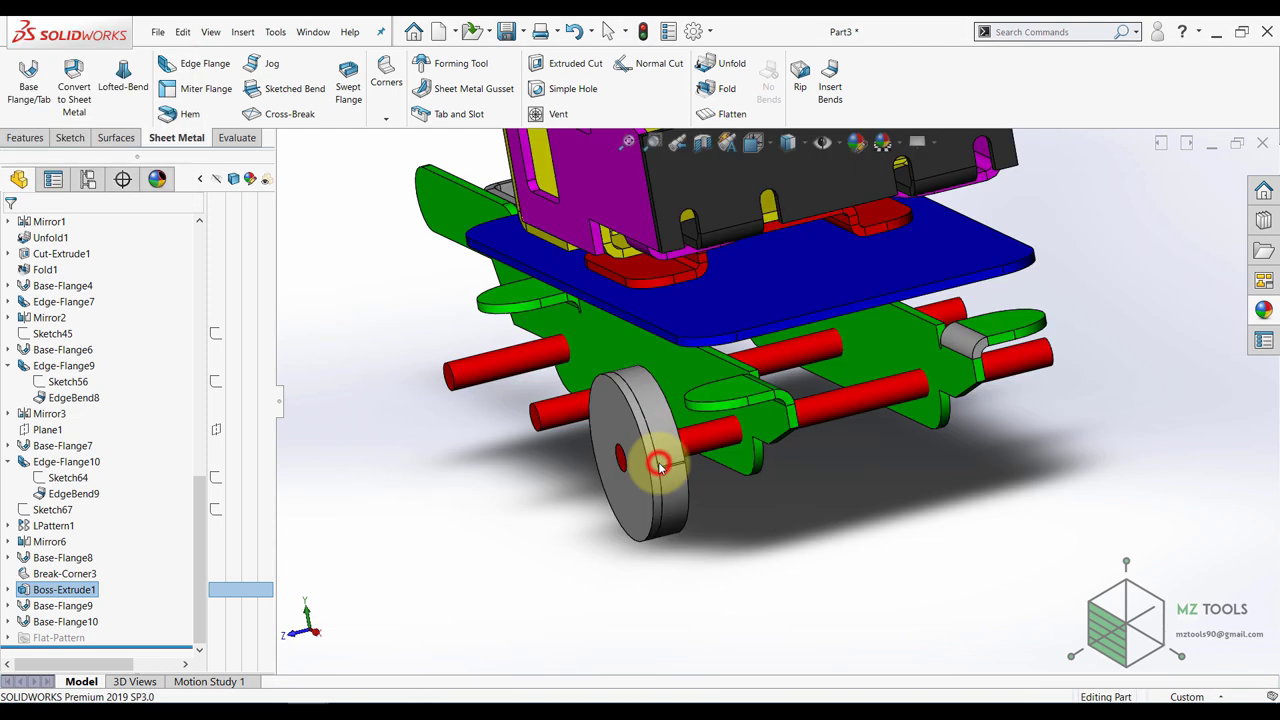
scroll(678, 529, down, 5)
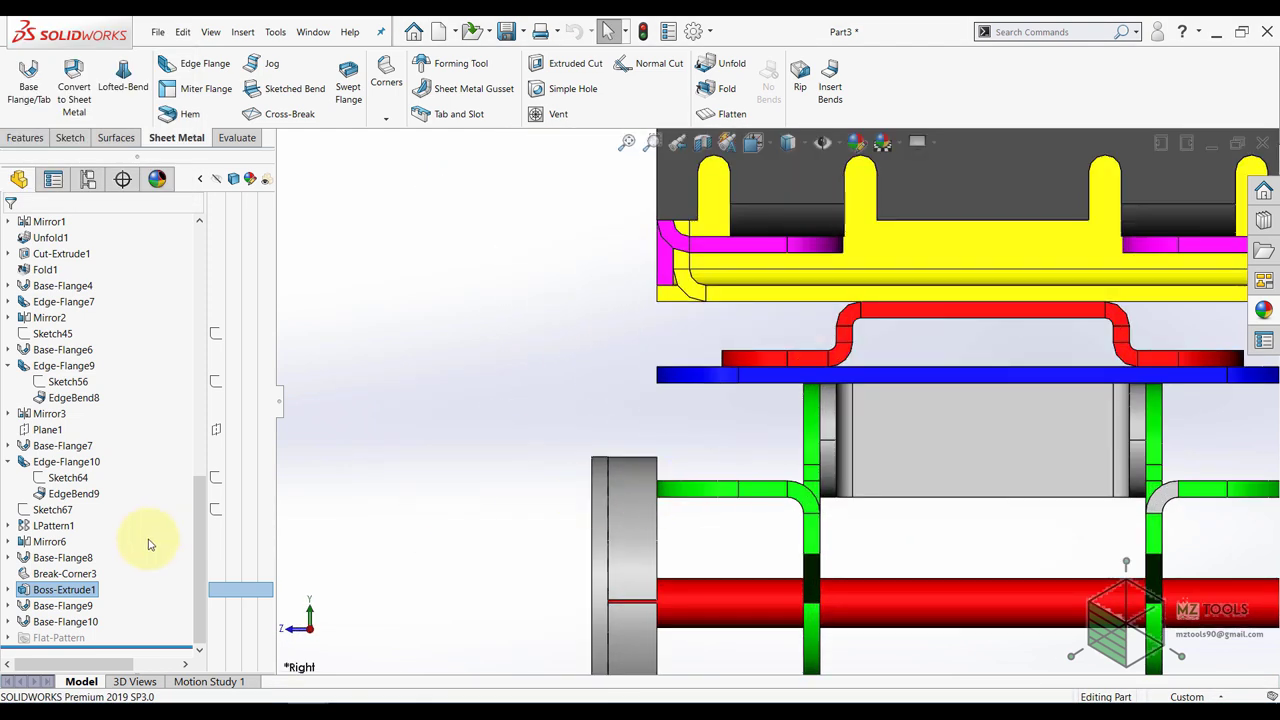
scroll(386, 531, up, 3)
click(52, 589)
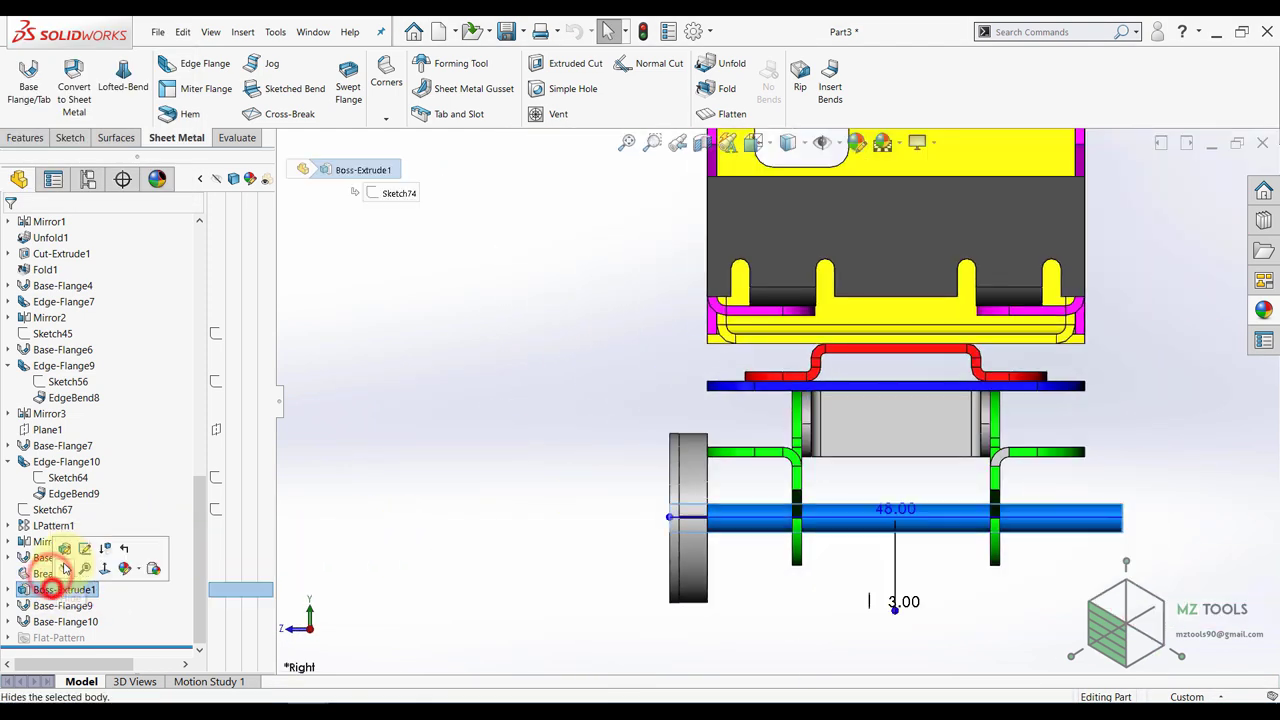
click(64, 548)
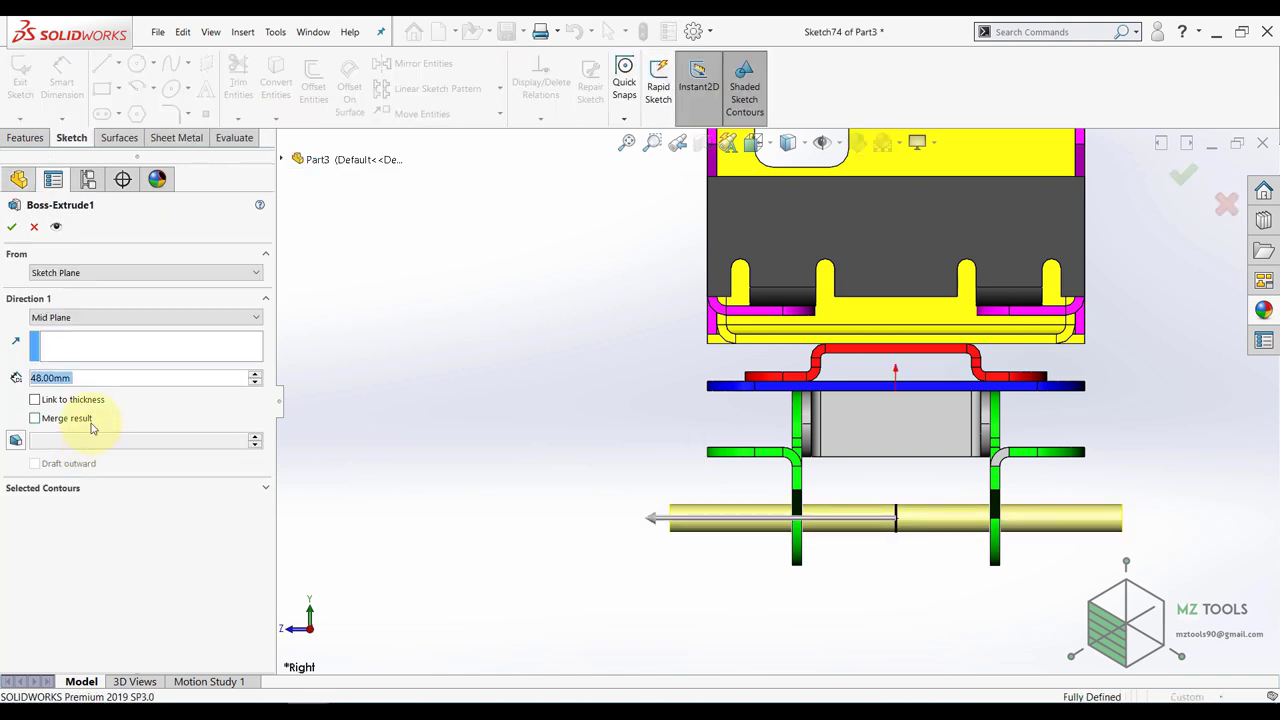
click(12, 226)
click(471, 378)
scroll(733, 465, down, 3)
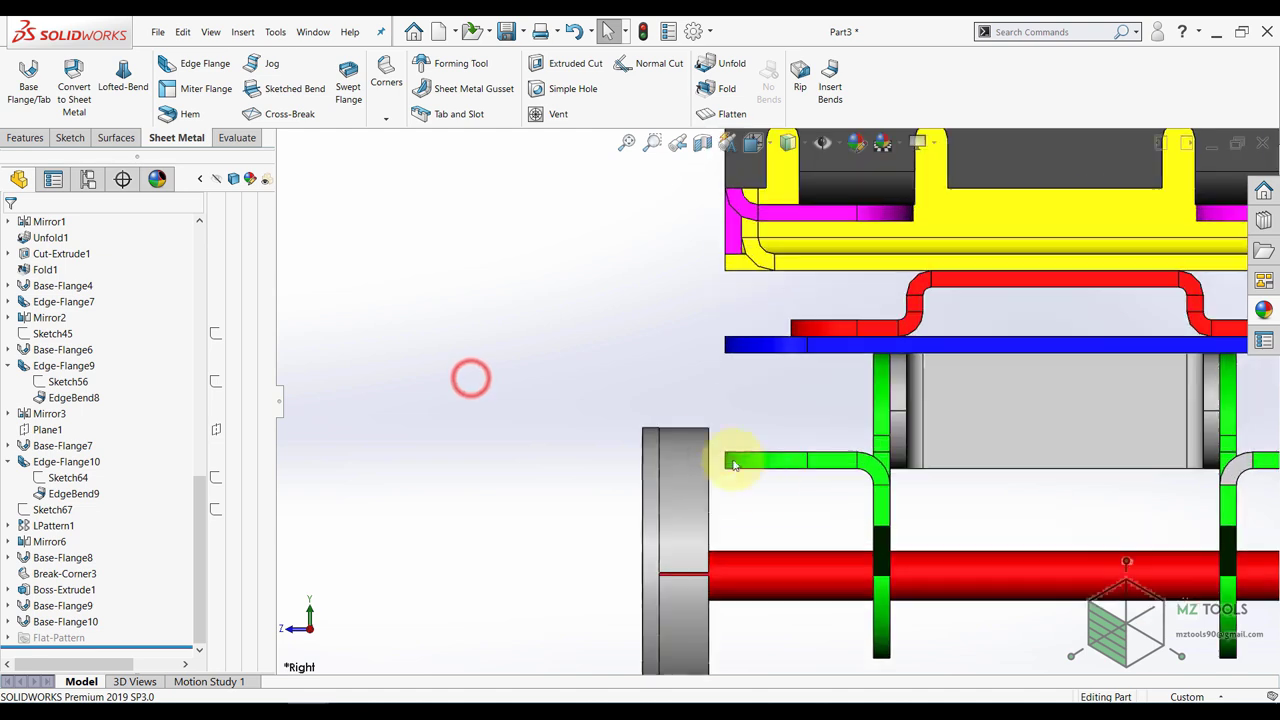
scroll(765, 488, down, 2)
scroll(733, 467, down, 3)
scroll(732, 464, up, 5)
- Start a Tab and Slot feature for the rim joint and set the tab height type to Blind
middle_drag(722, 416, 745, 427)
scroll(745, 428, up, 2)
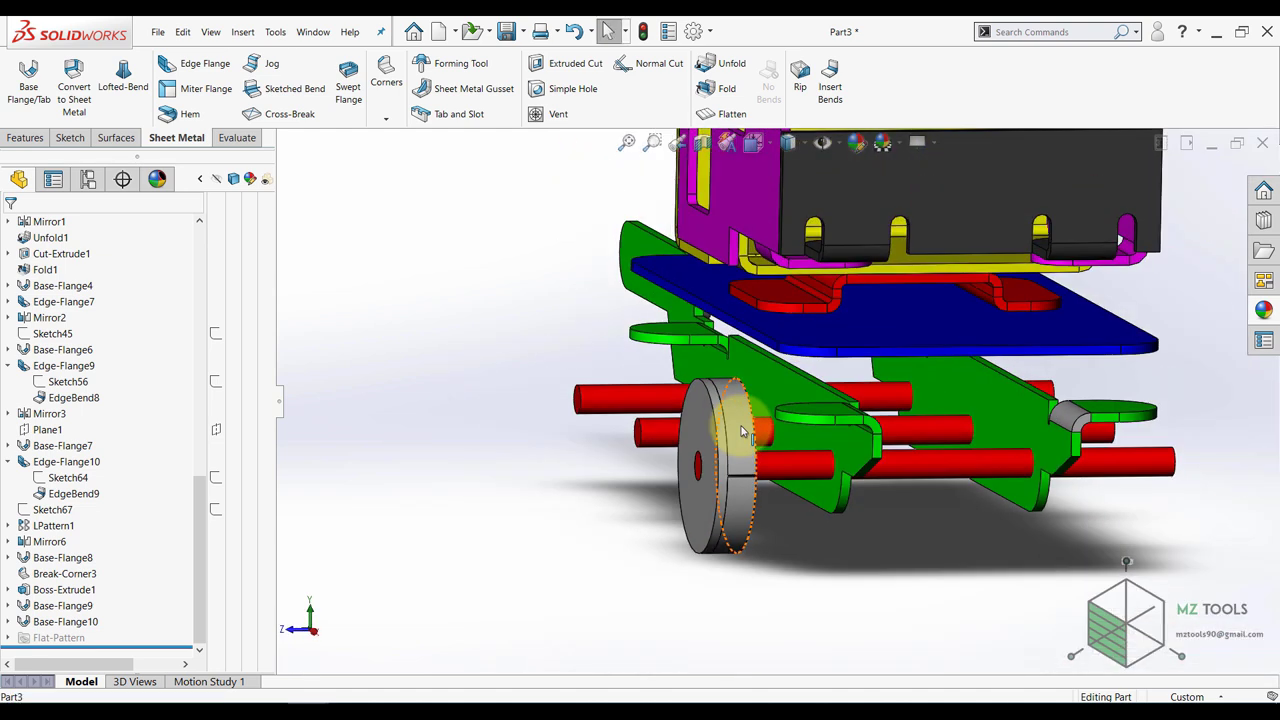
scroll(745, 430, down, 2)
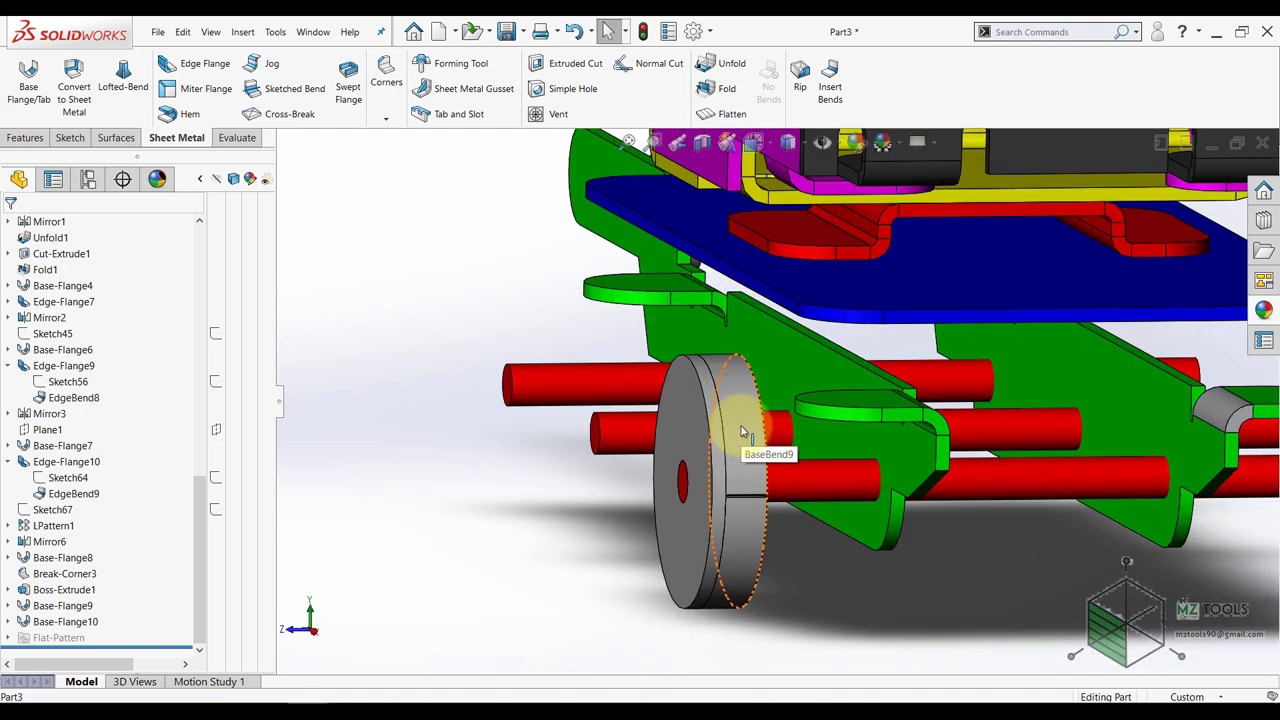
click(437, 116)
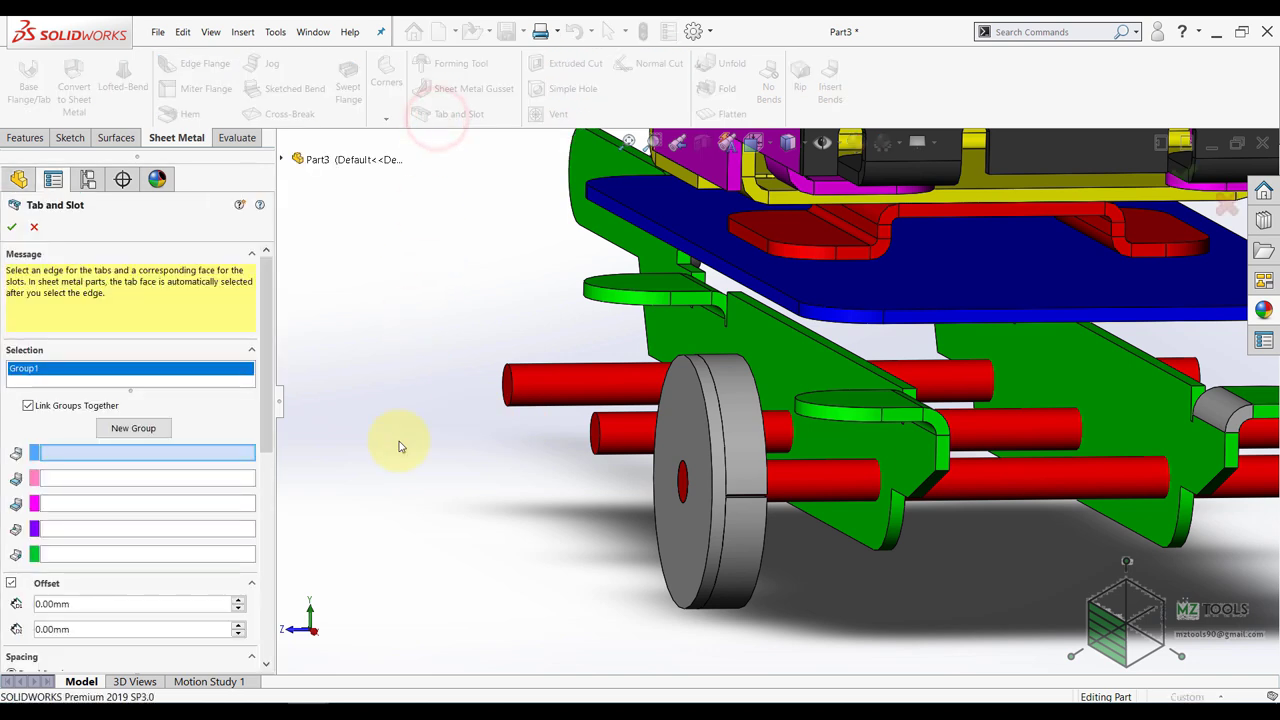
scroll(723, 500, down, 2)
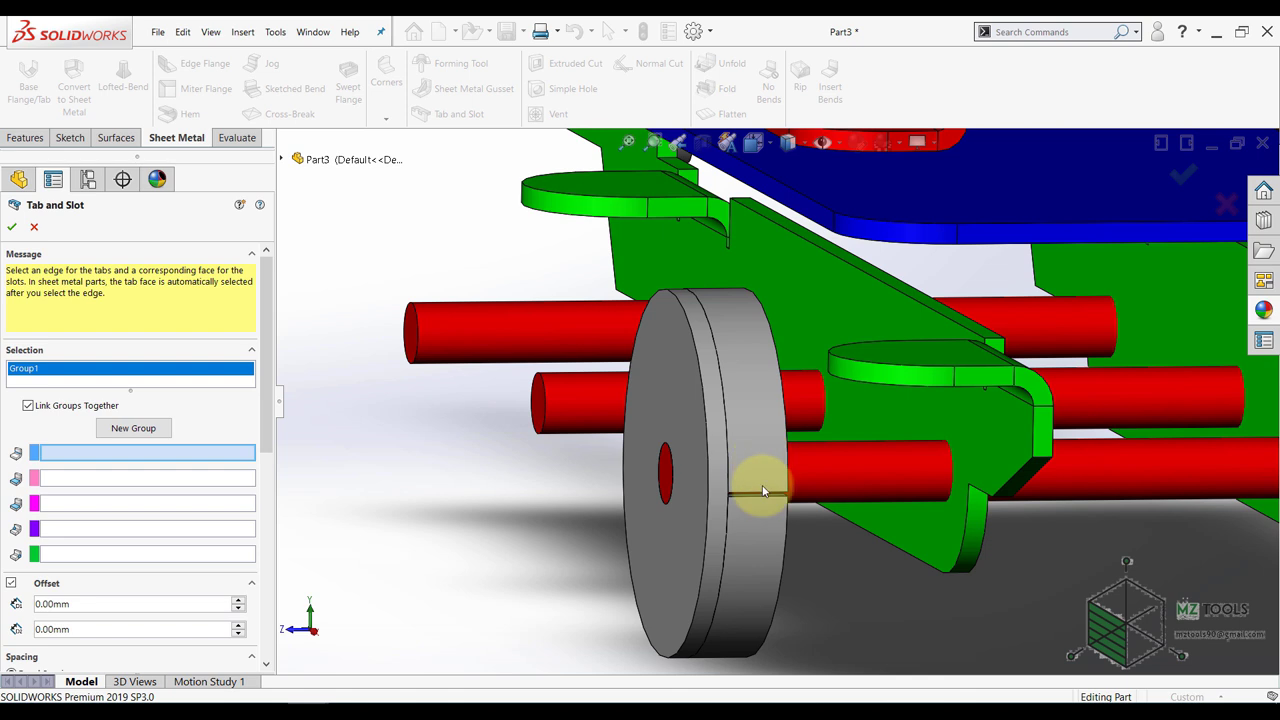
click(267, 428)
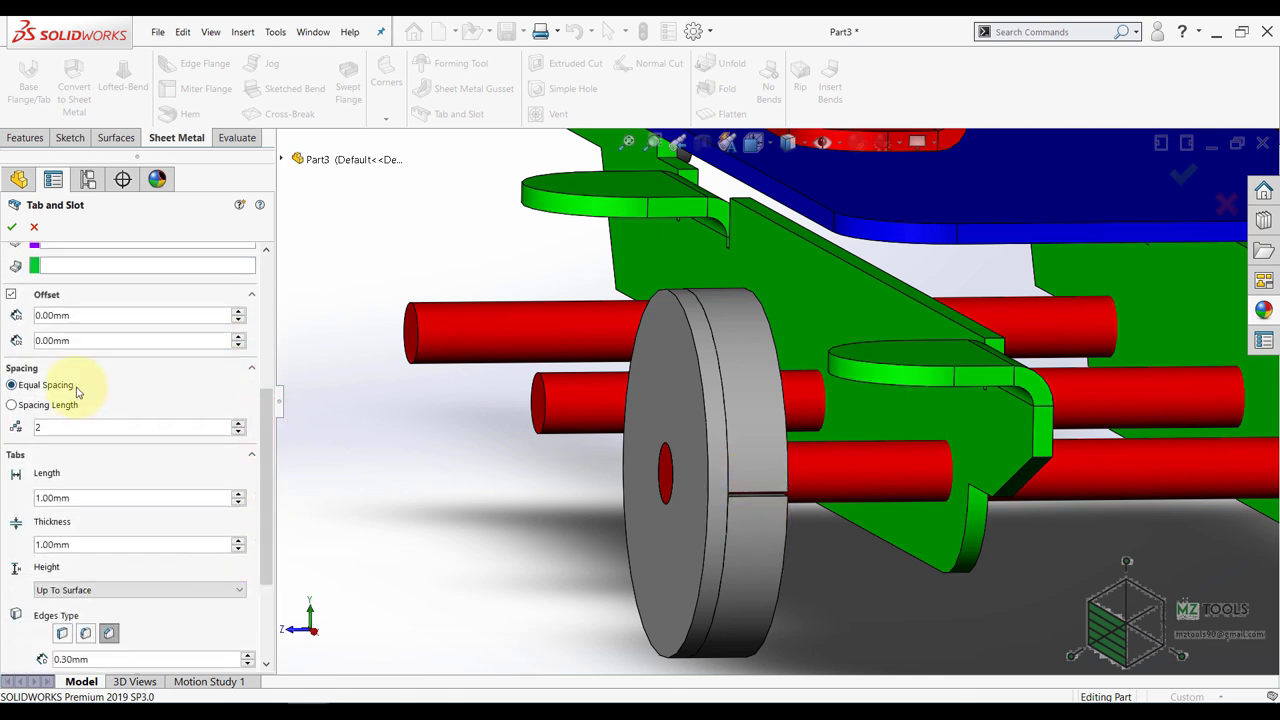
click(110, 589)
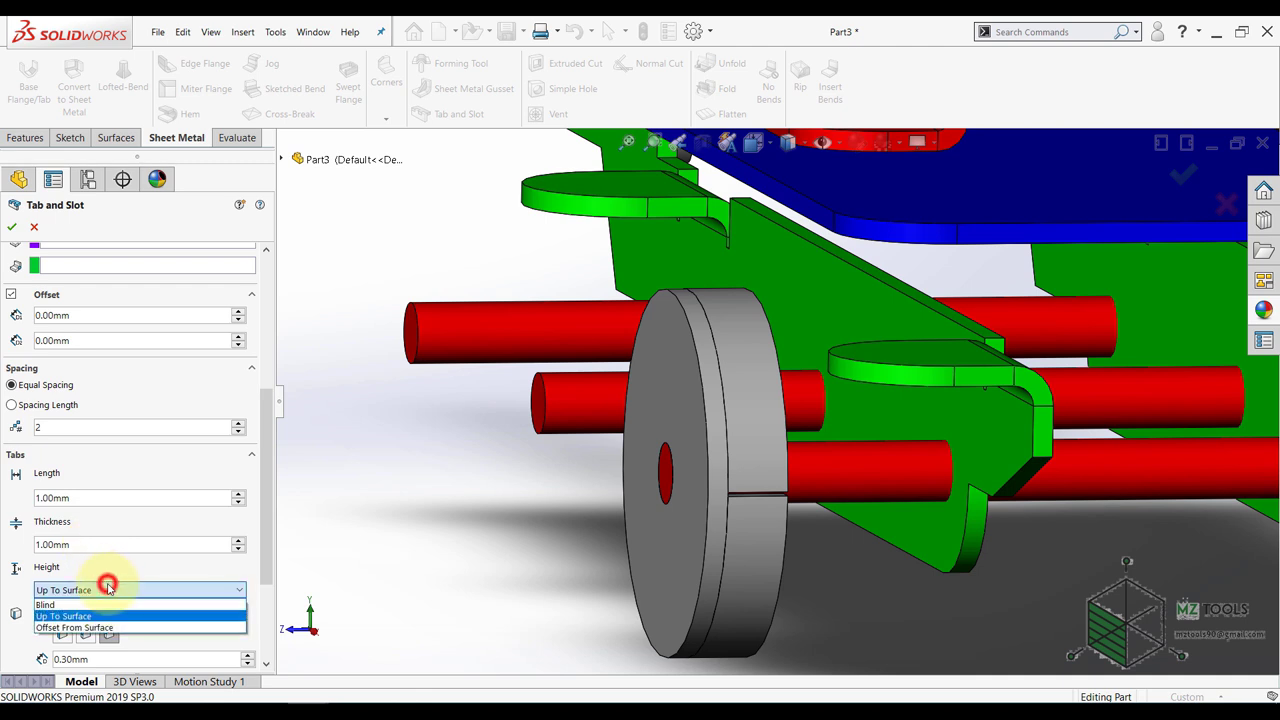
click(93, 606)
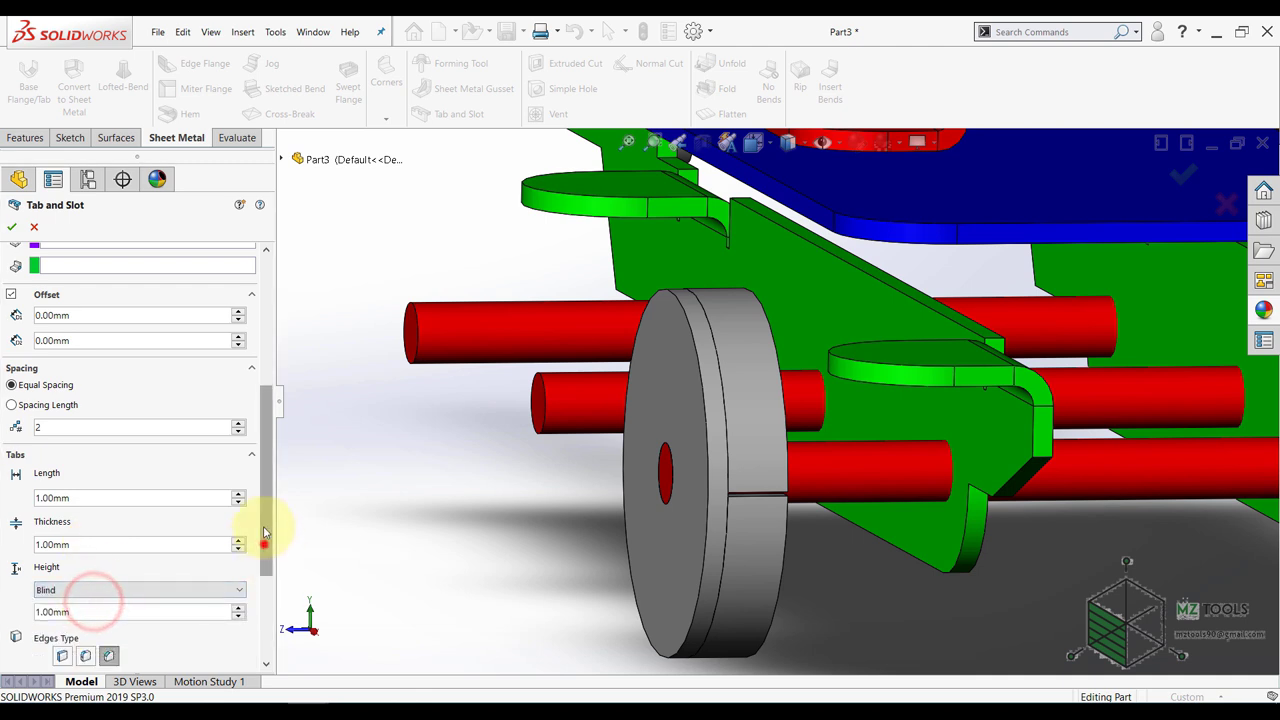
drag(264, 541, 261, 403)
- Select the rim gap's upper edge for the tabs and the opposite face of the gap for the slots
scroll(825, 464, down, 10)
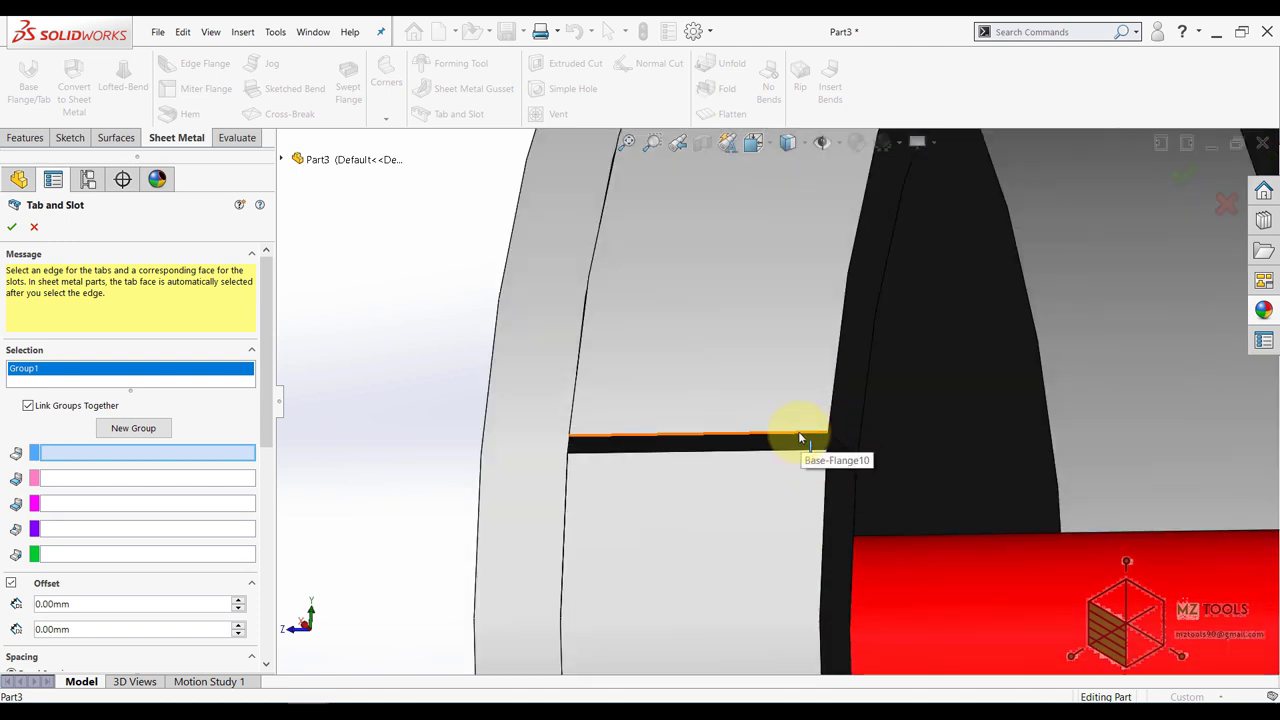
click(799, 433)
scroll(832, 485, up, 3)
middle_drag(720, 508, 776, 477)
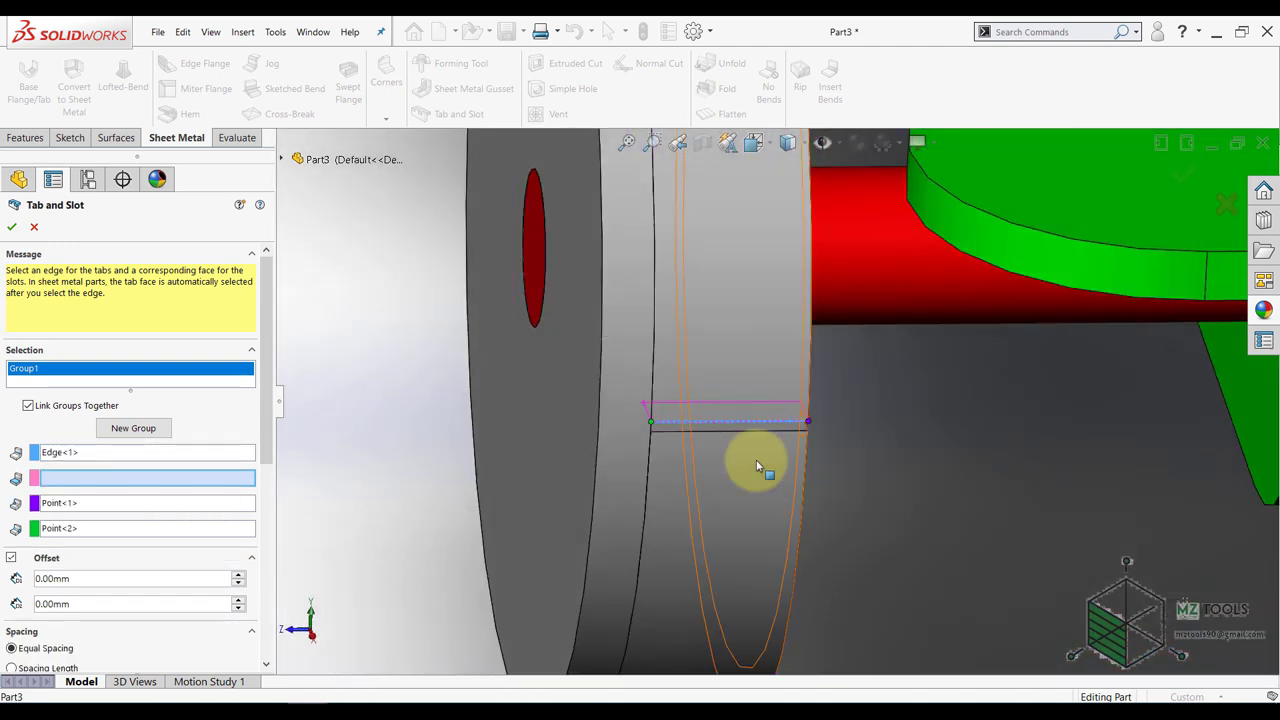
scroll(757, 466, down, 5)
click(737, 443)
scroll(691, 486, up, 3)
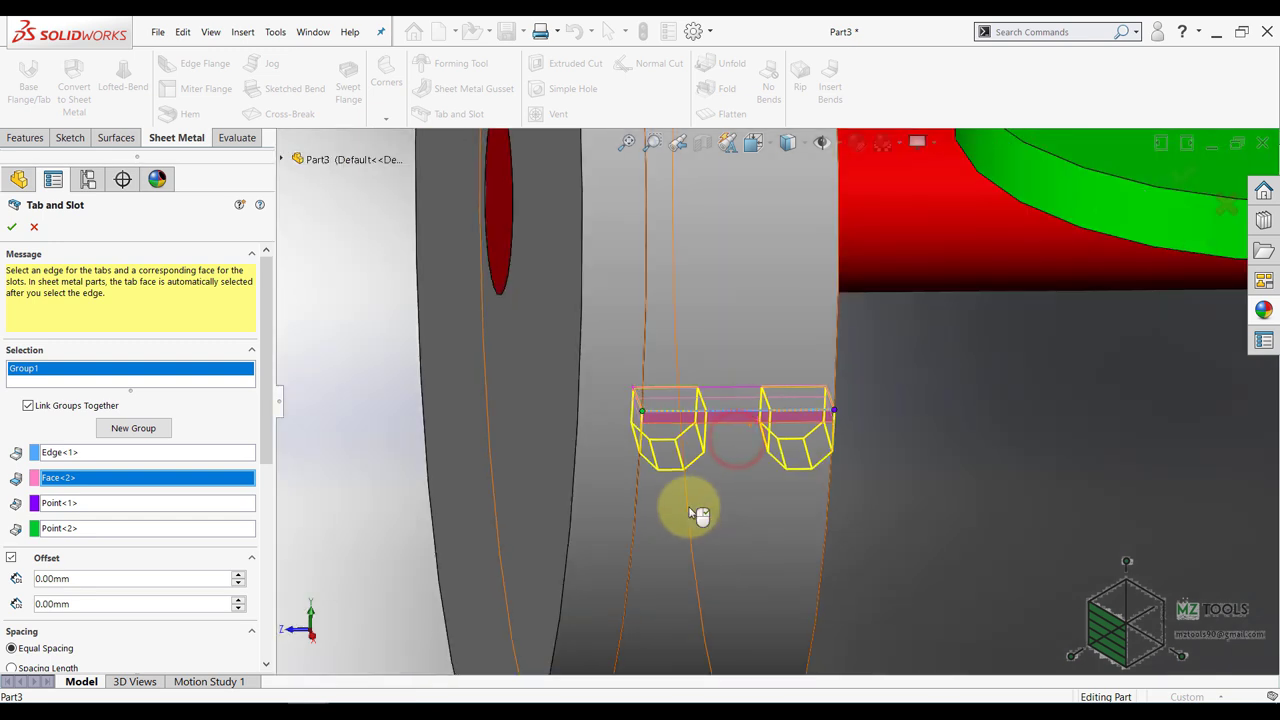
scroll(268, 507, down, 1)
- Use the chamfer edge type with 0.30 mm for the tabs and complete the rim's tab and slot
drag(268, 507, 267, 555)
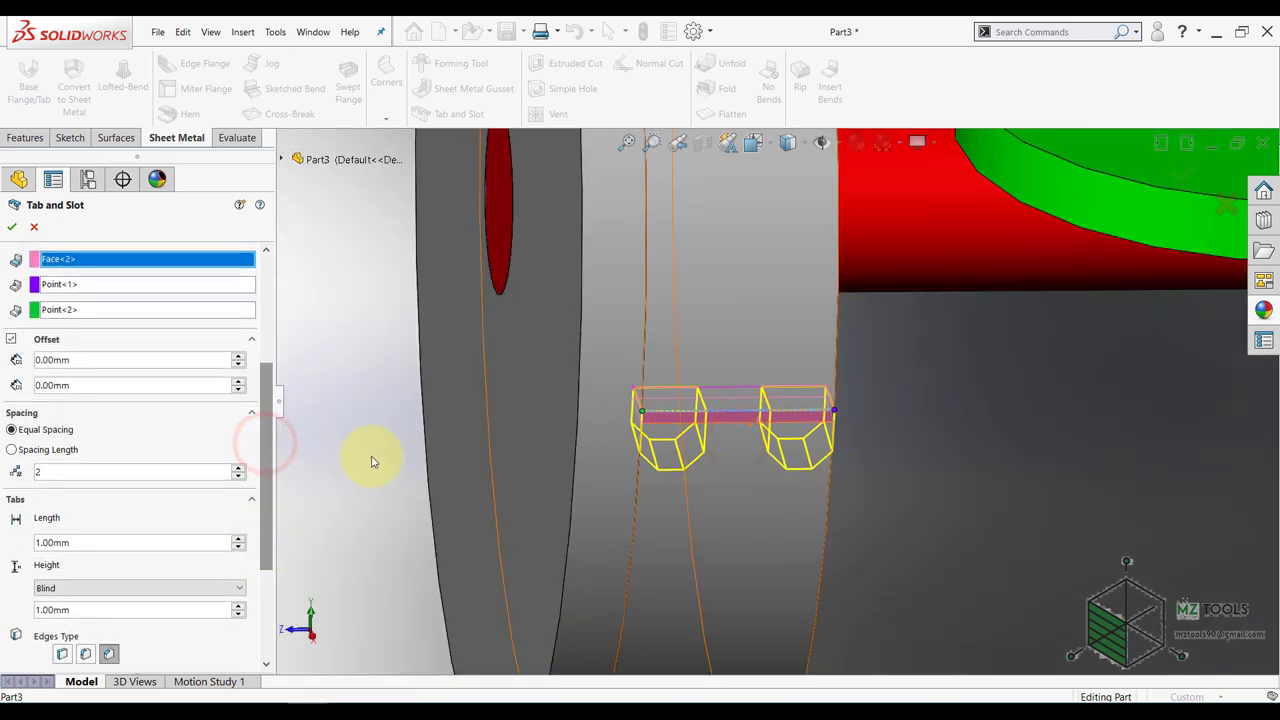
scroll(725, 436, up, 4)
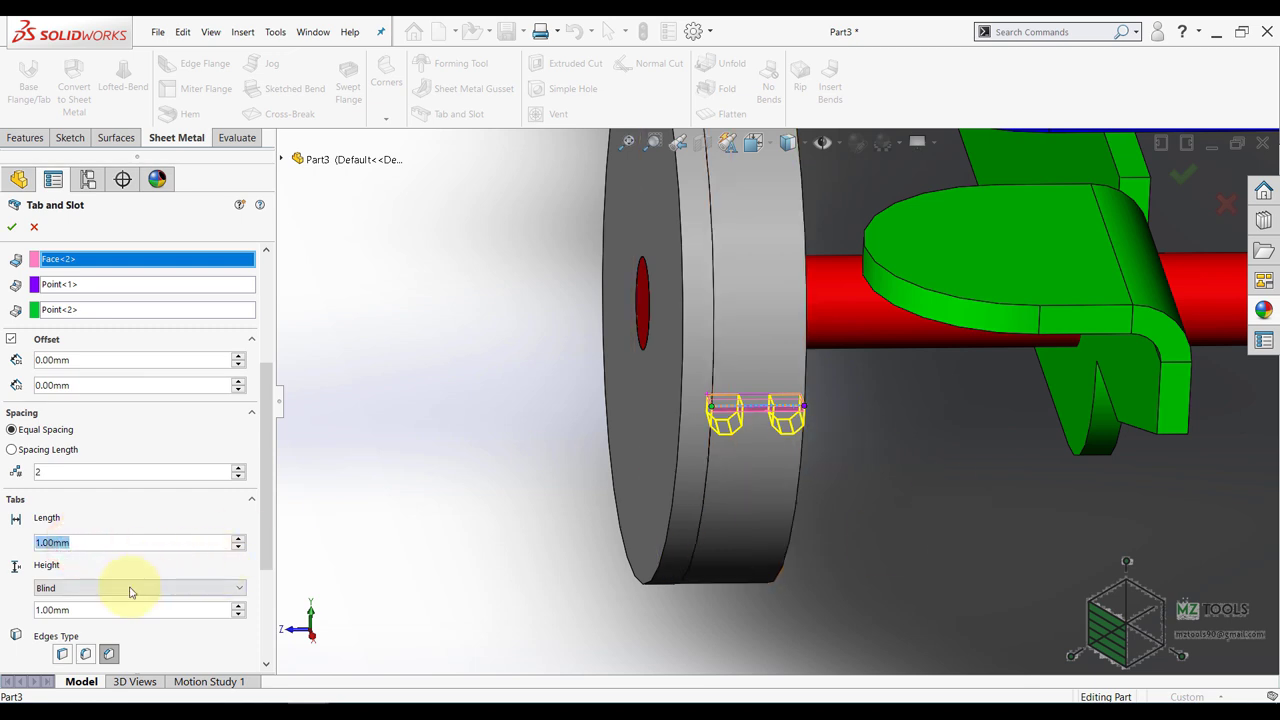
drag(267, 549, 266, 597)
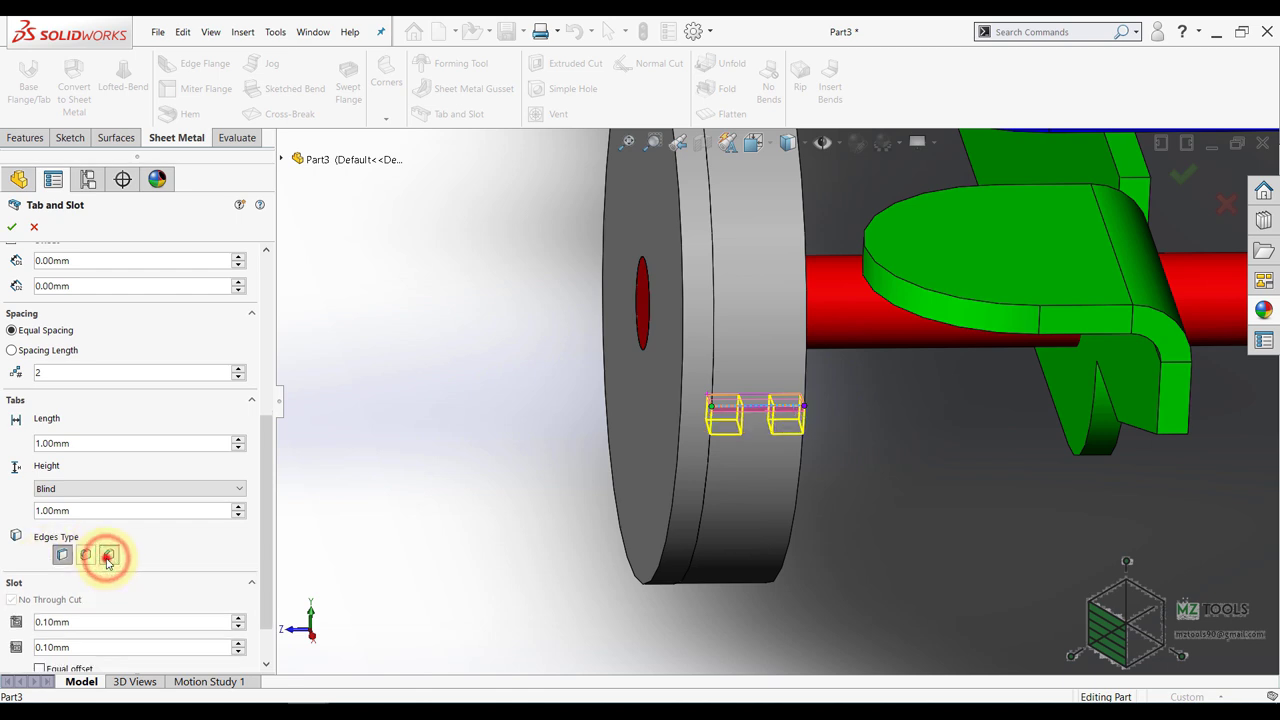
click(108, 557)
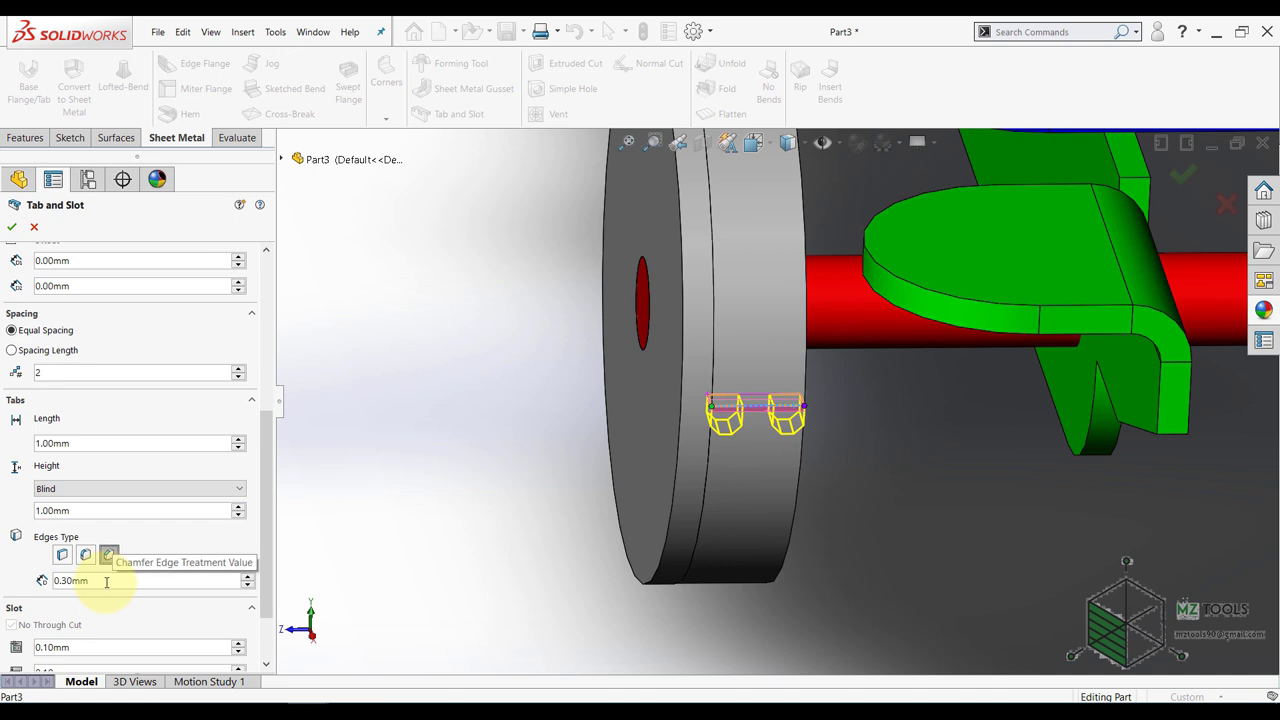
click(21, 231)
scroll(760, 410, down, 3)
- Start a new sketch on the open ring-shaped end face of the wheel rim
mouse_move(780, 405)
middle_down()
mouse_move(769, 354)
mouse_move(787, 391)
middle_up()
middle_drag(619, 402, 584, 395)
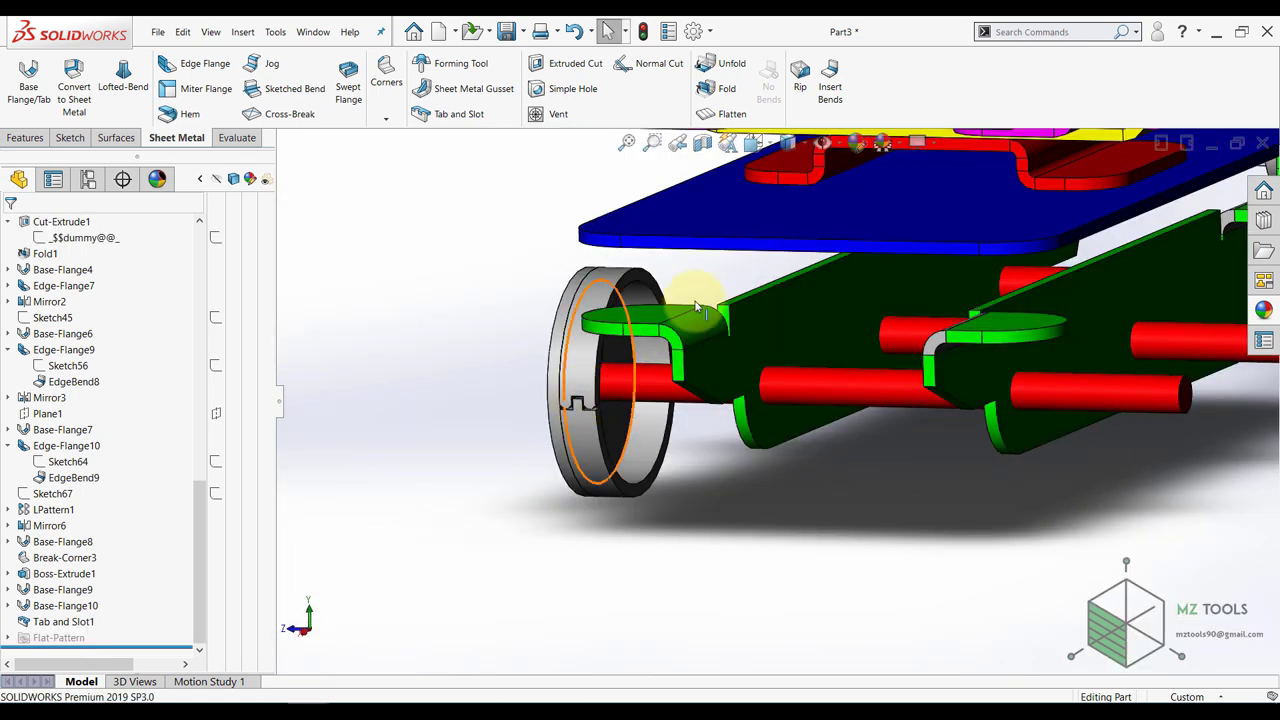
scroll(697, 307, down, 3)
click(628, 282)
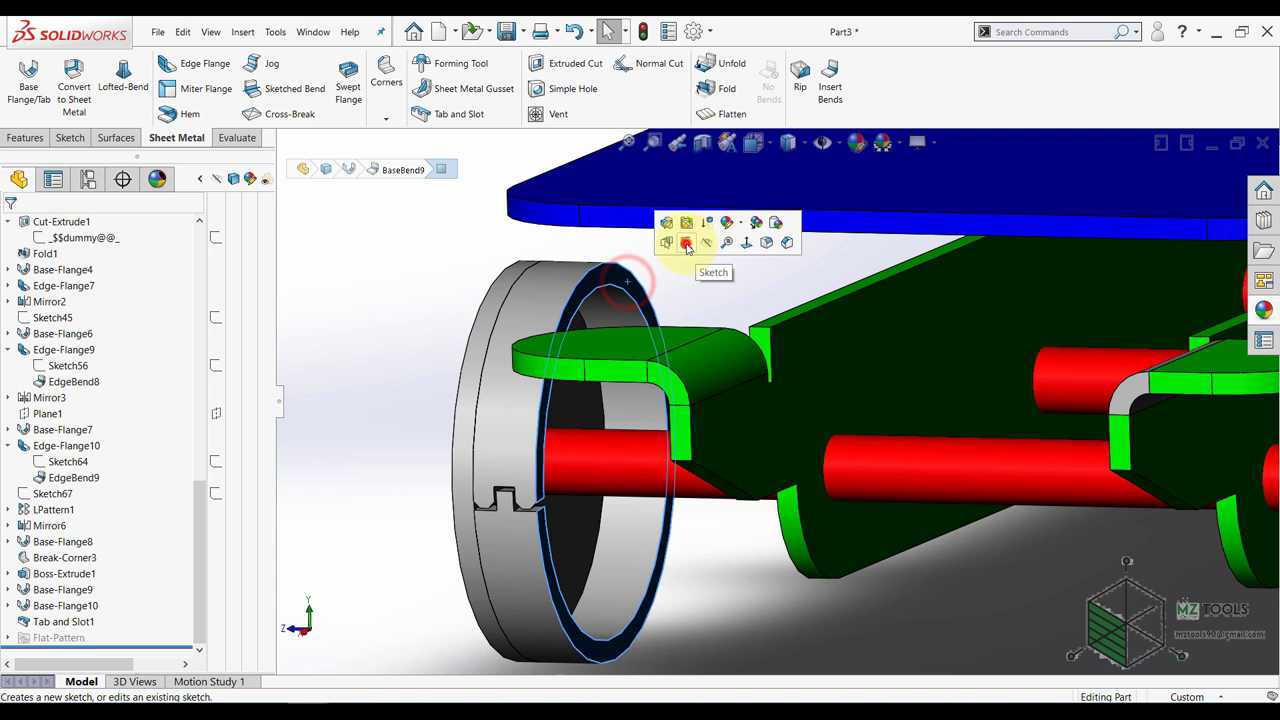
click(686, 243)
click(434, 271)
- Convert the outer circular edge of the wheel disc into the sketch and exit the sketch
click(278, 78)
middle_drag(439, 263, 571, 354)
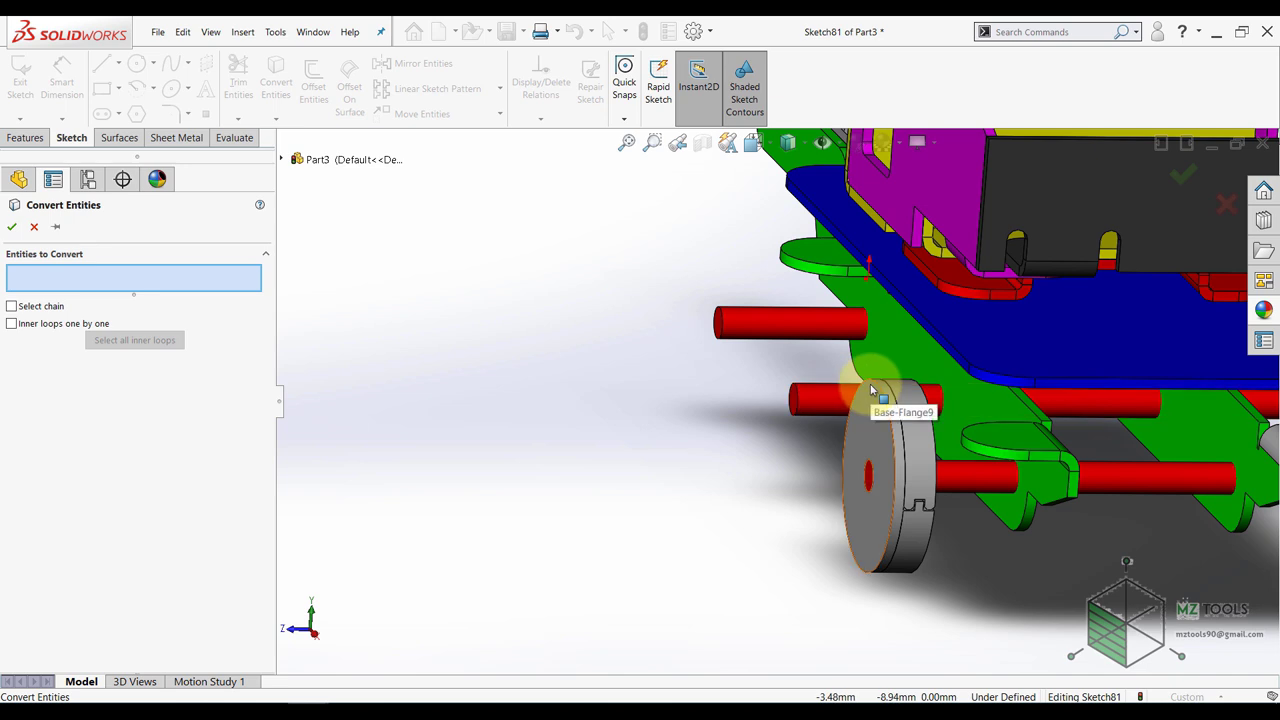
middle_drag(694, 409, 514, 380)
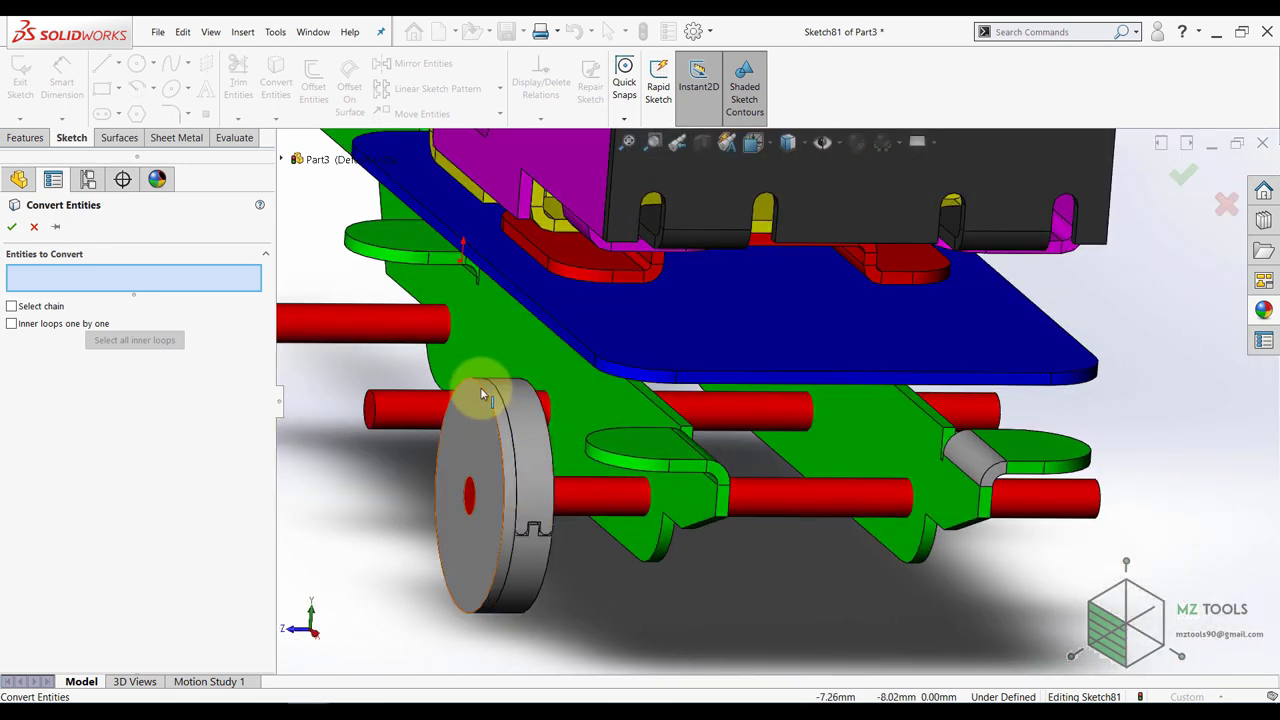
click(481, 387)
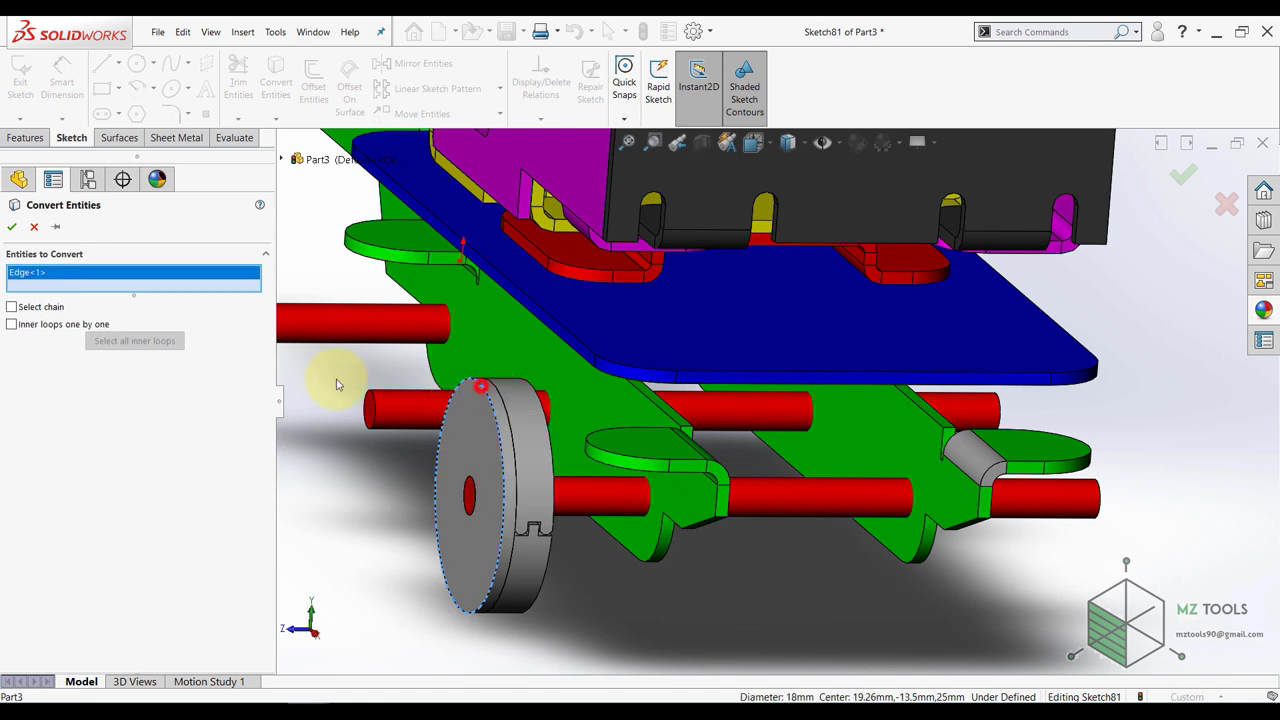
click(18, 227)
scroll(608, 325, up, 3)
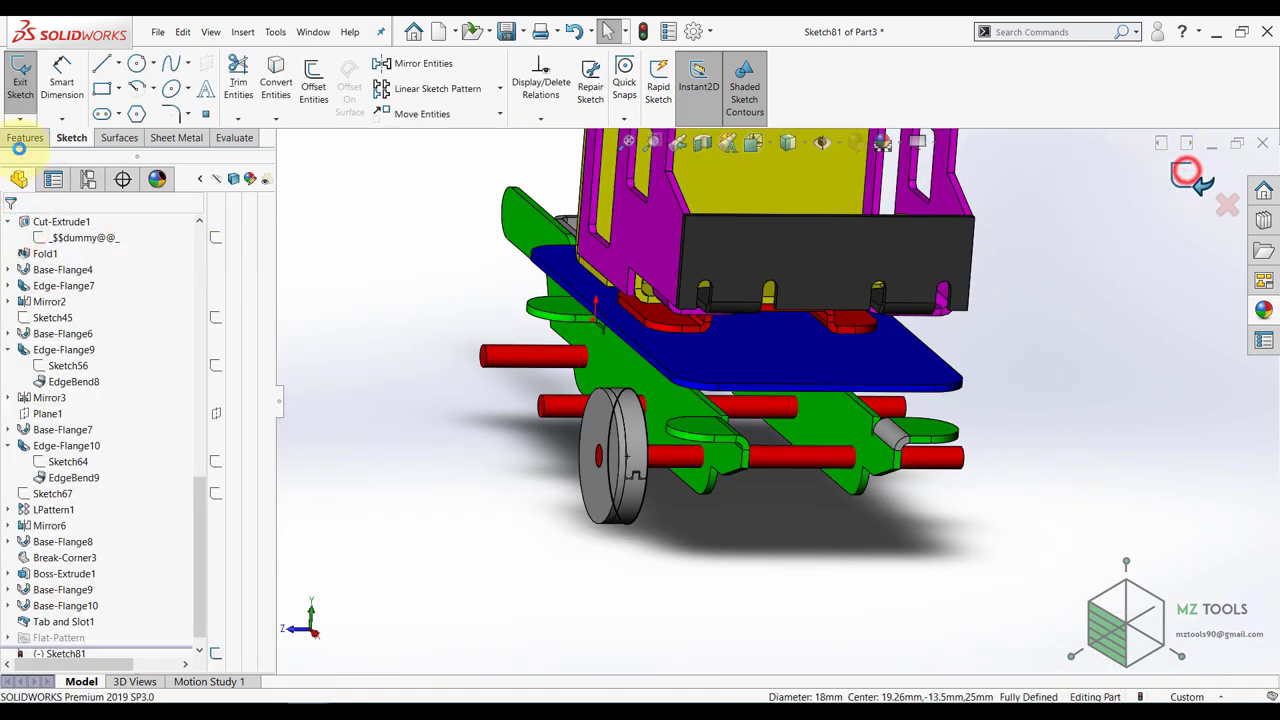
click(1188, 175)
- Create a 1 mm base flange from the converted circle on the rim's end face, reversing its direction away from the rim
click(30, 75)
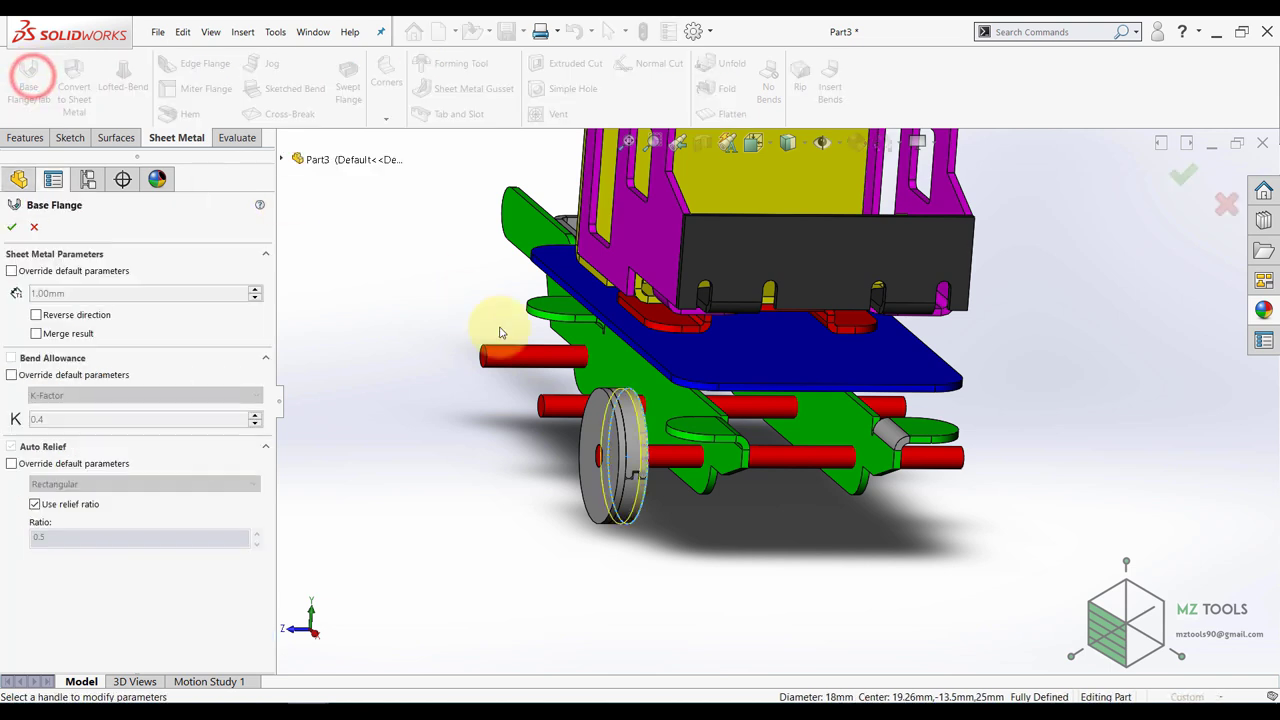
scroll(630, 420, down, 5)
scroll(630, 428, down, 3)
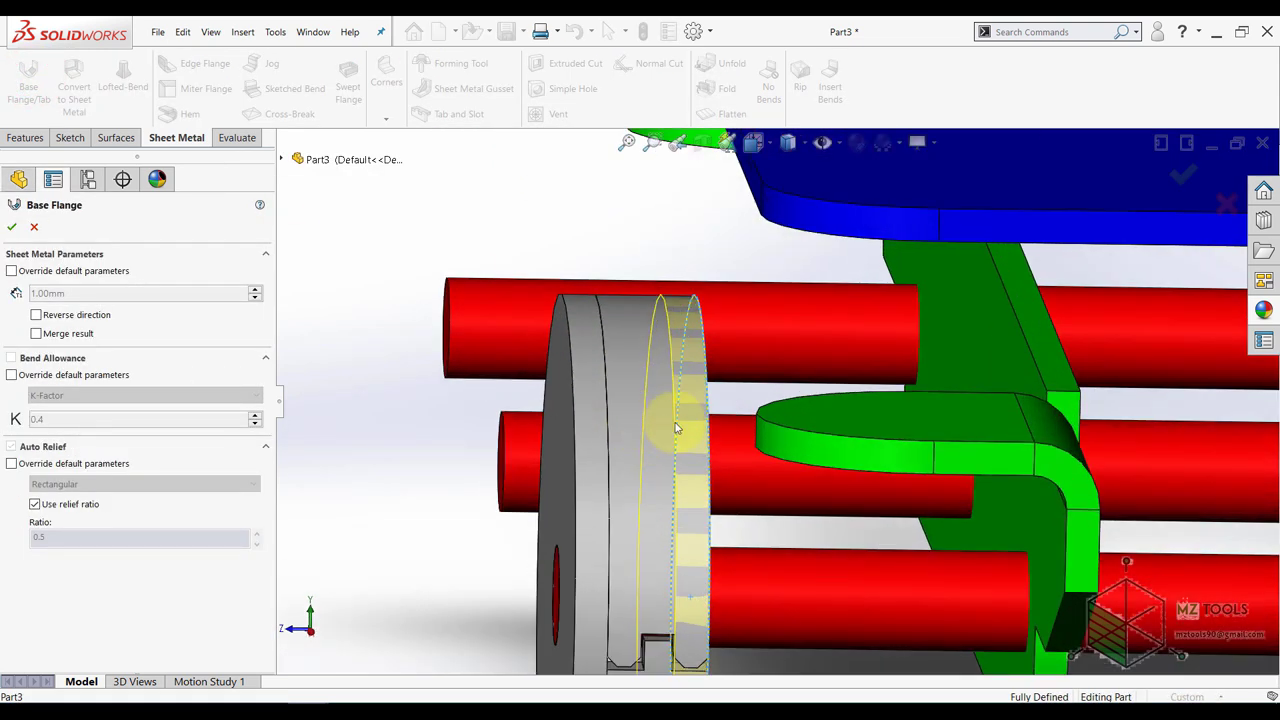
scroll(700, 425, up, 1)
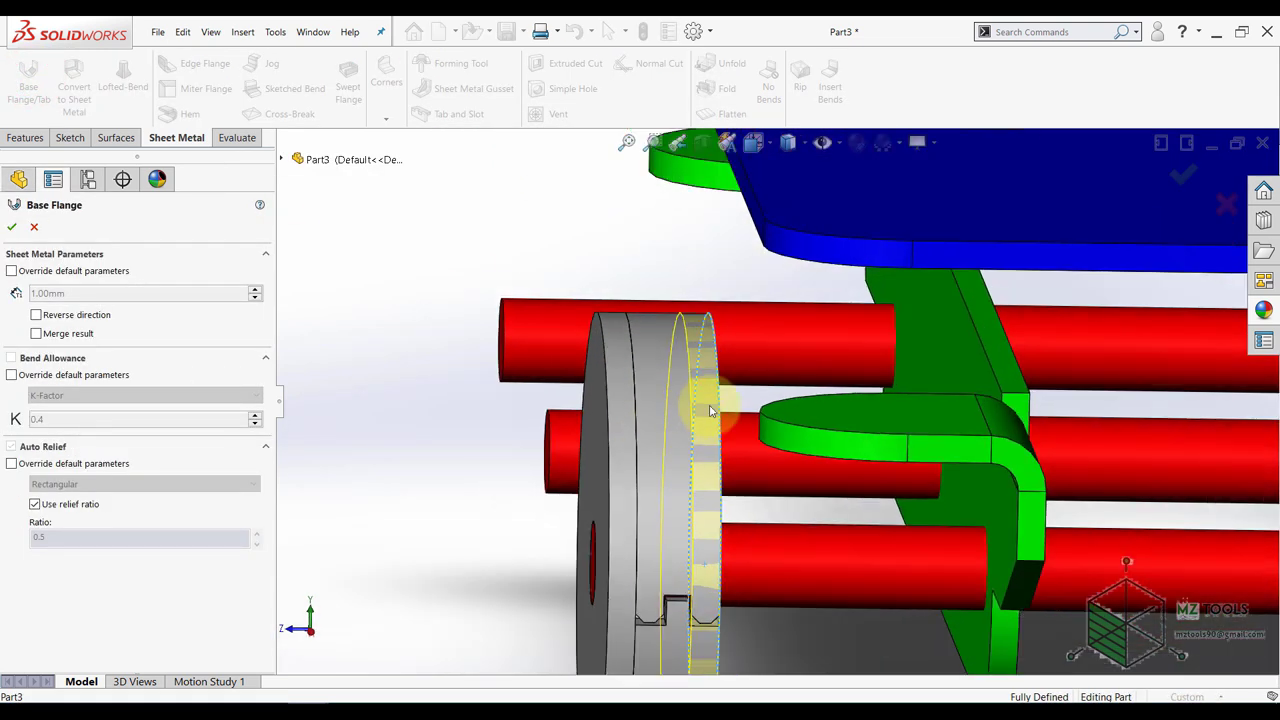
click(37, 316)
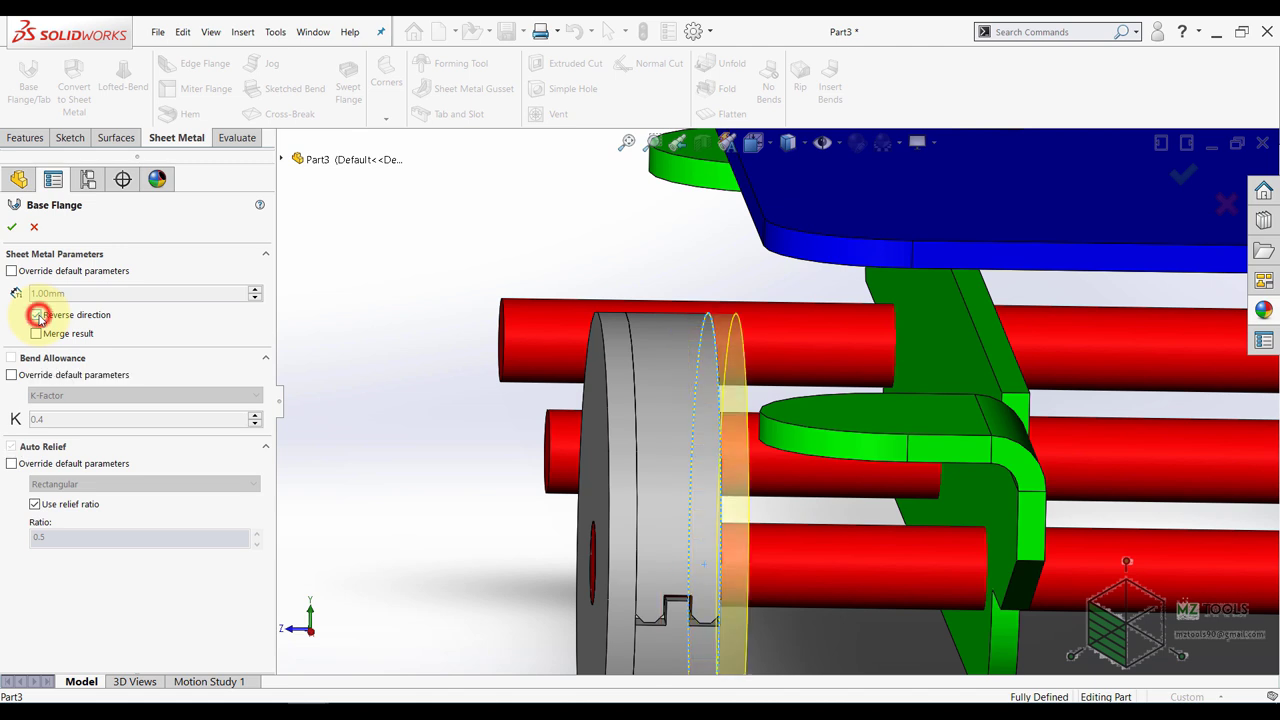
click(11, 227)
scroll(460, 394, up, 4)
click(486, 398)
scroll(515, 410, up, 2)
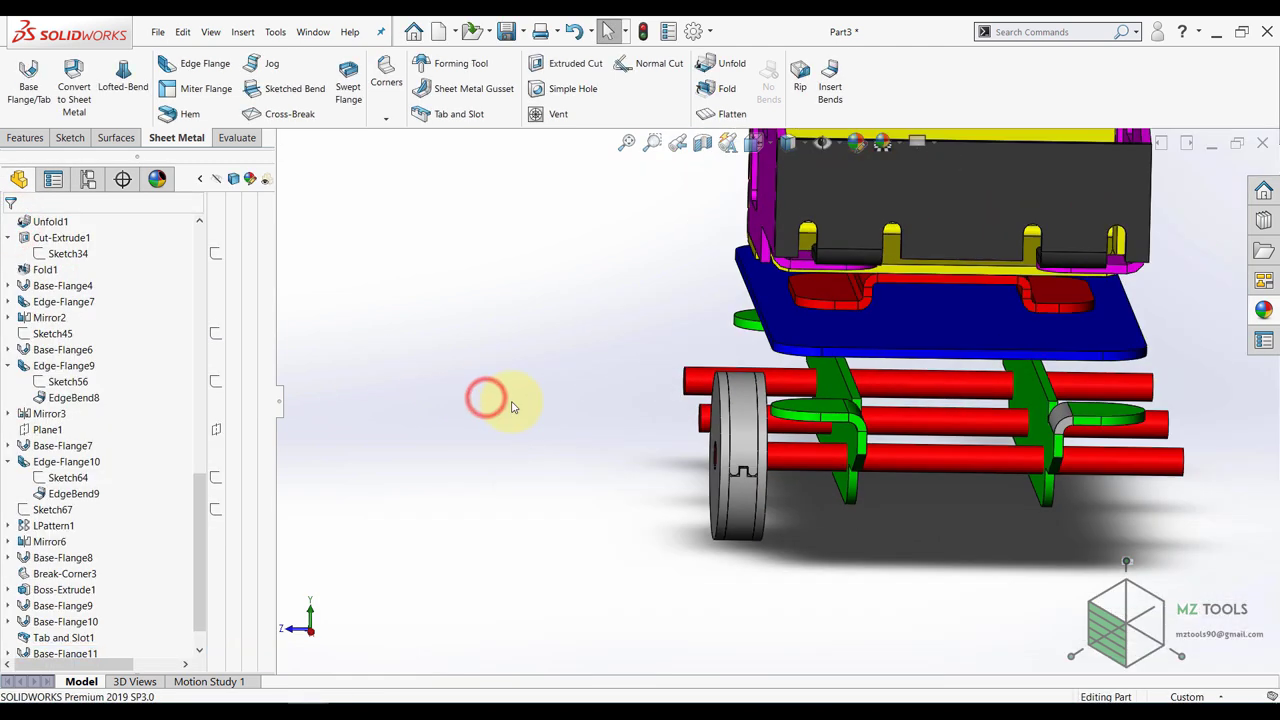
- Edit the outer wheel disc's base flange and set its overridden thickness to 0.50 mm
key(space)
click(563, 431)
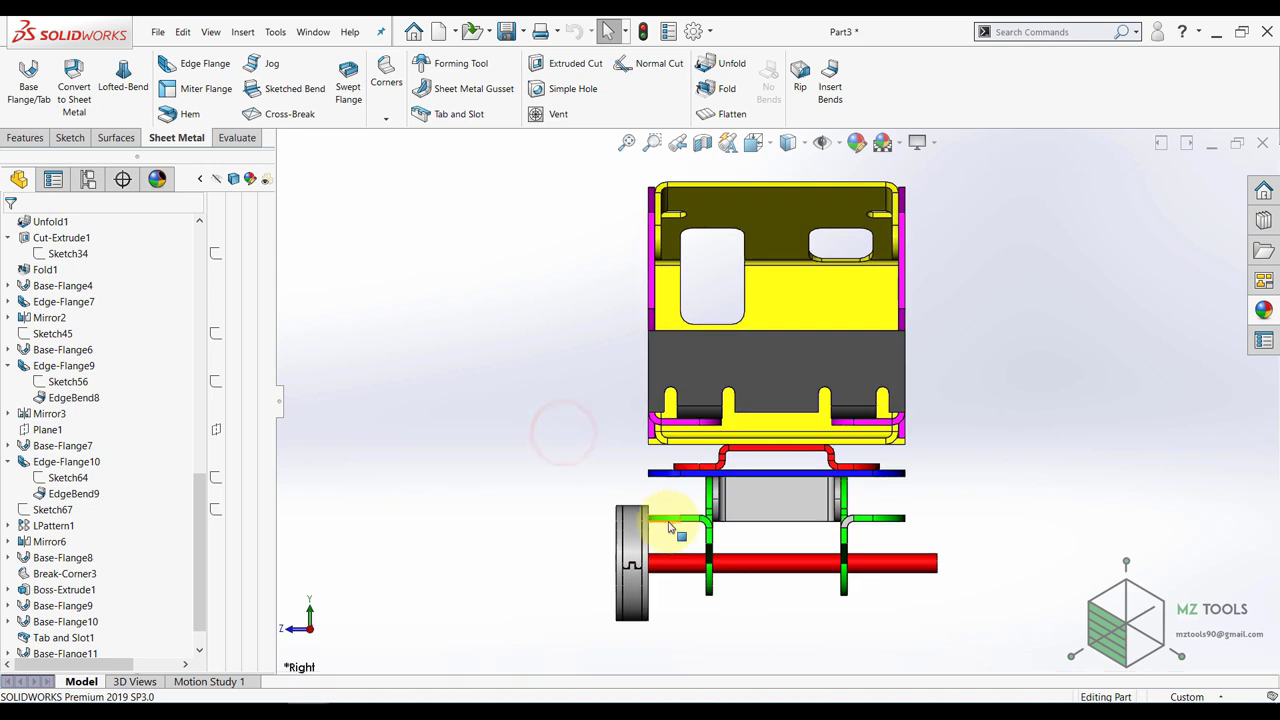
click(44, 608)
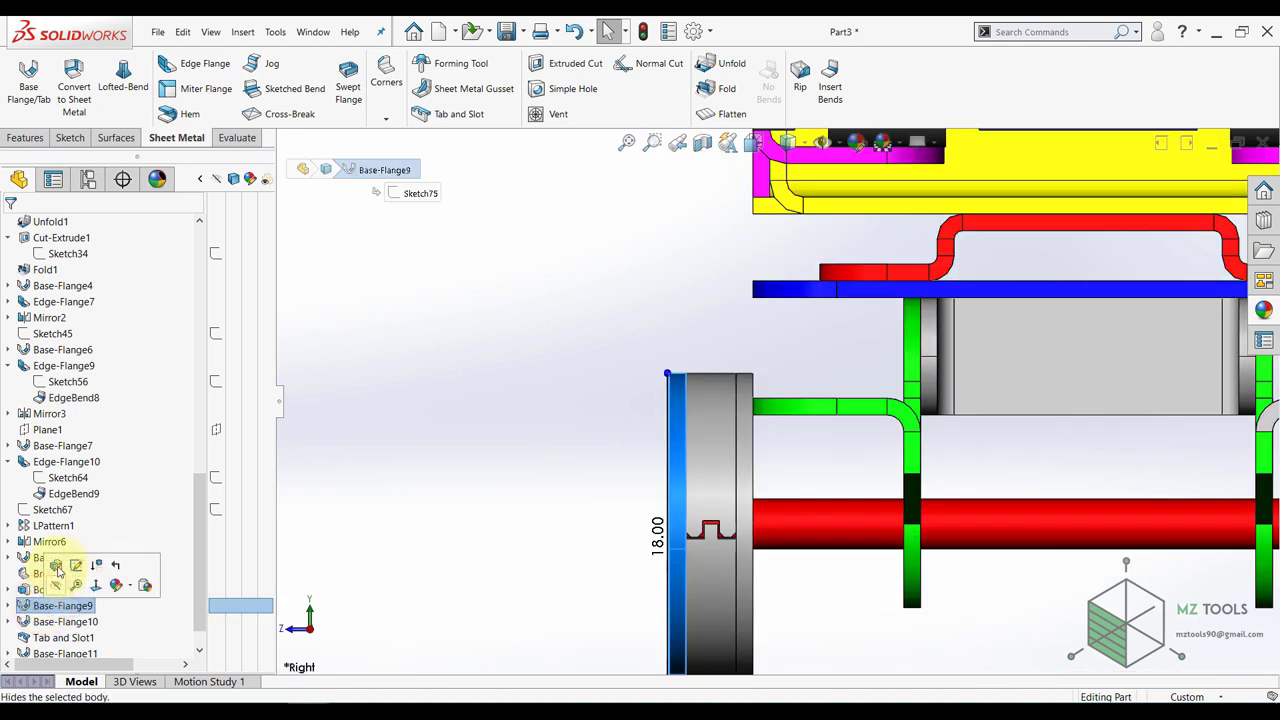
click(57, 567)
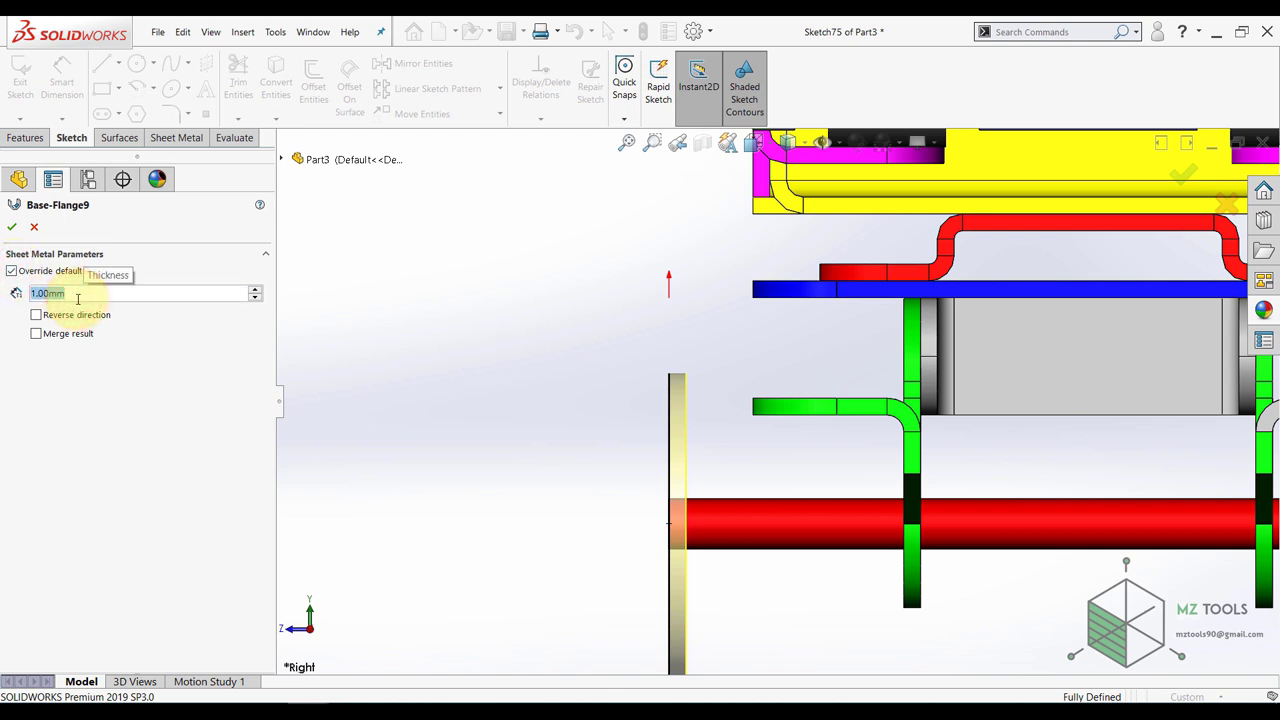
key(Return)
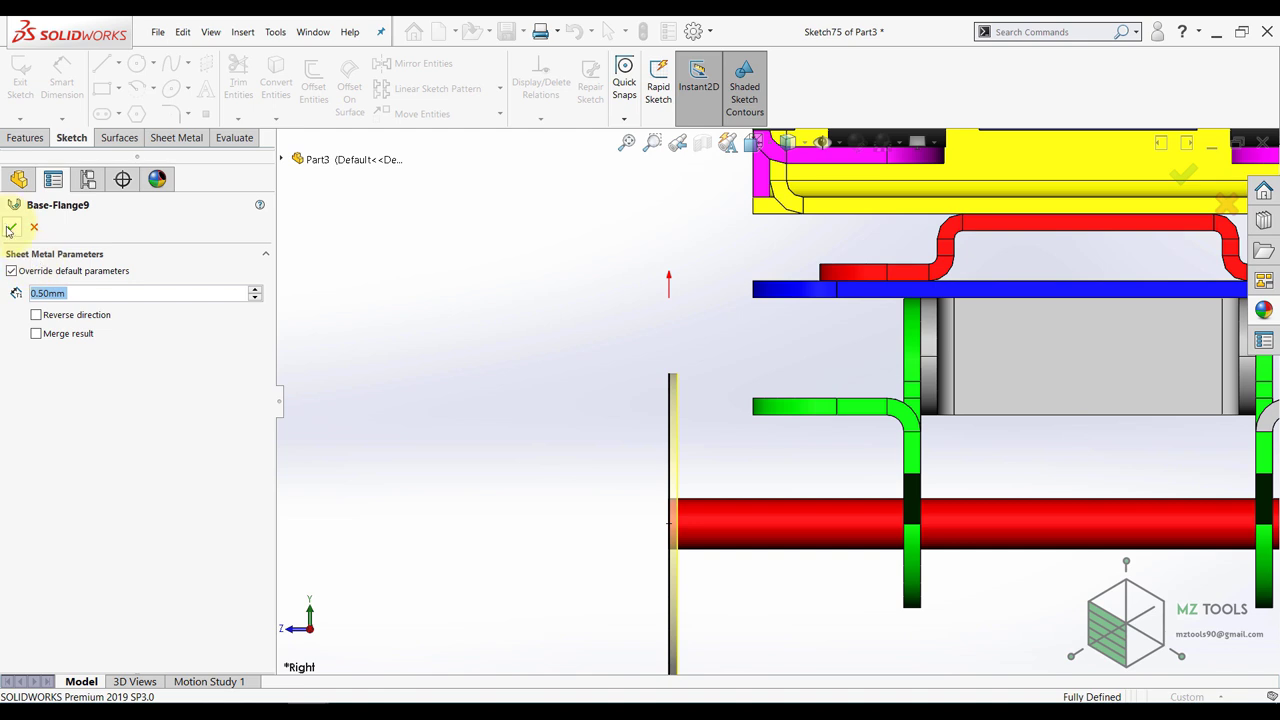
click(12, 229)
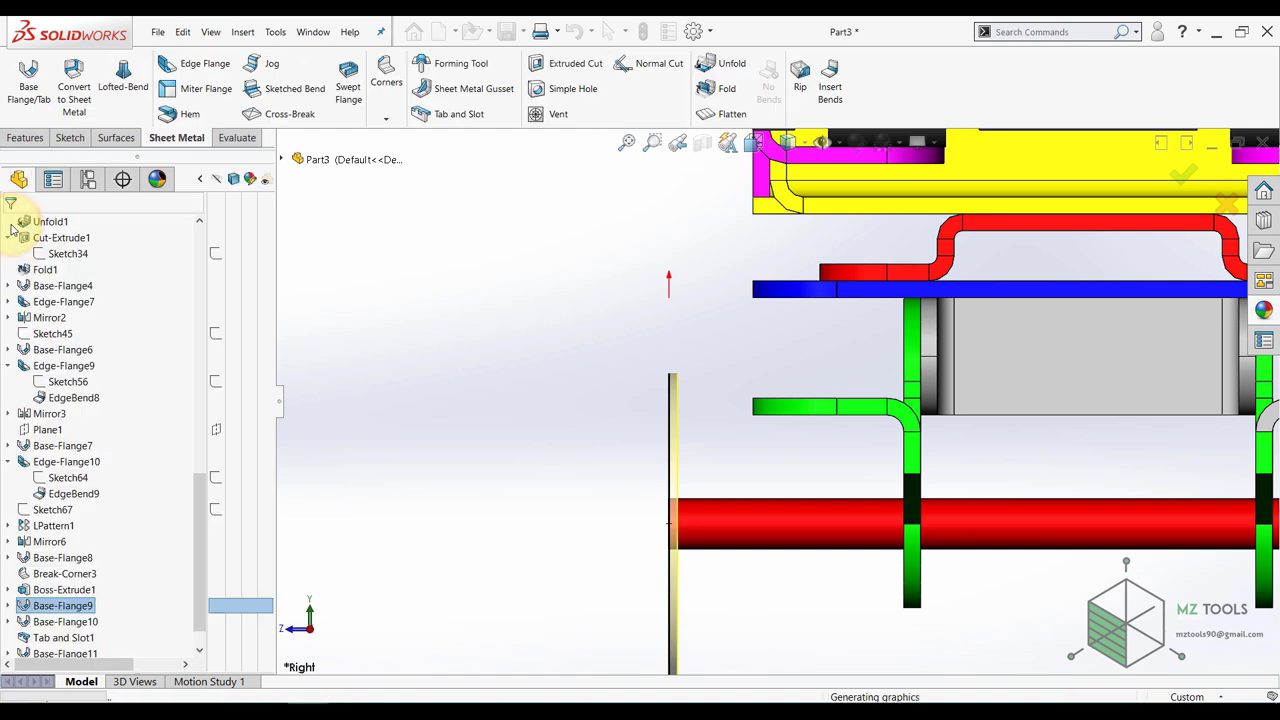
- Edit the base flange of the inner wheel disc beside the chassis and reduce its overridden thickness
click(734, 439)
click(508, 418)
click(732, 442)
click(57, 623)
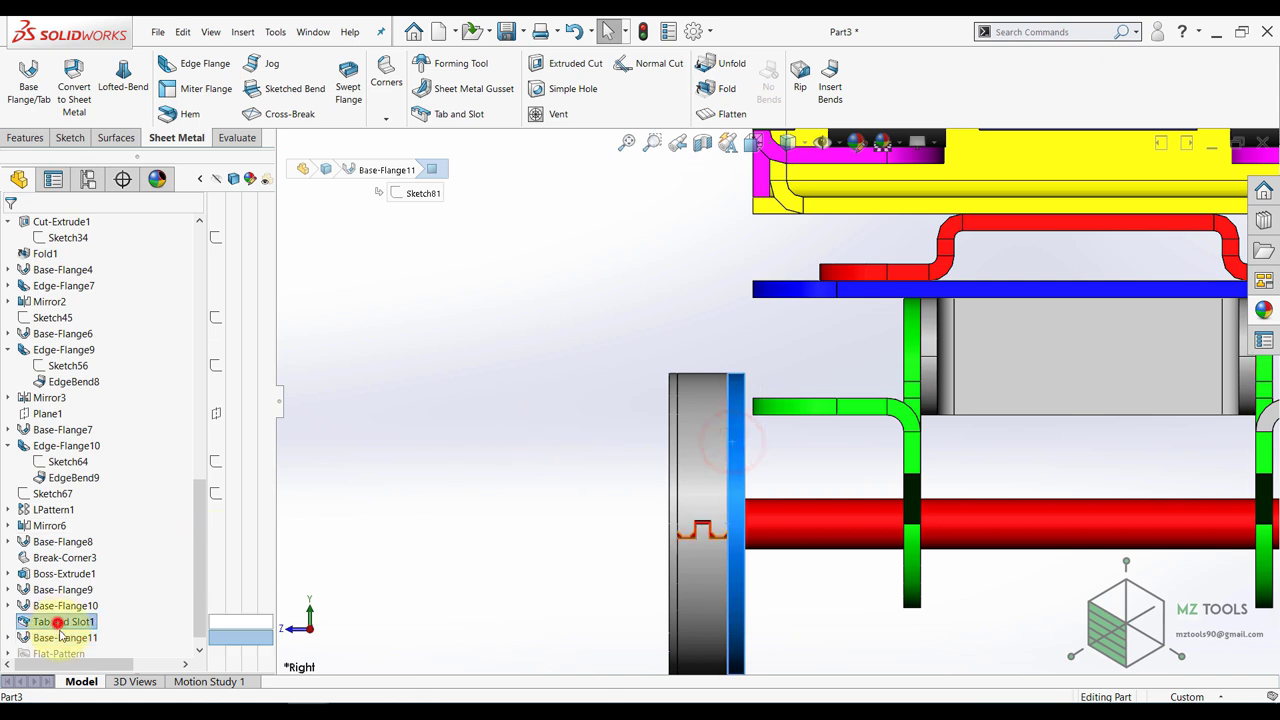
click(57, 637)
click(72, 595)
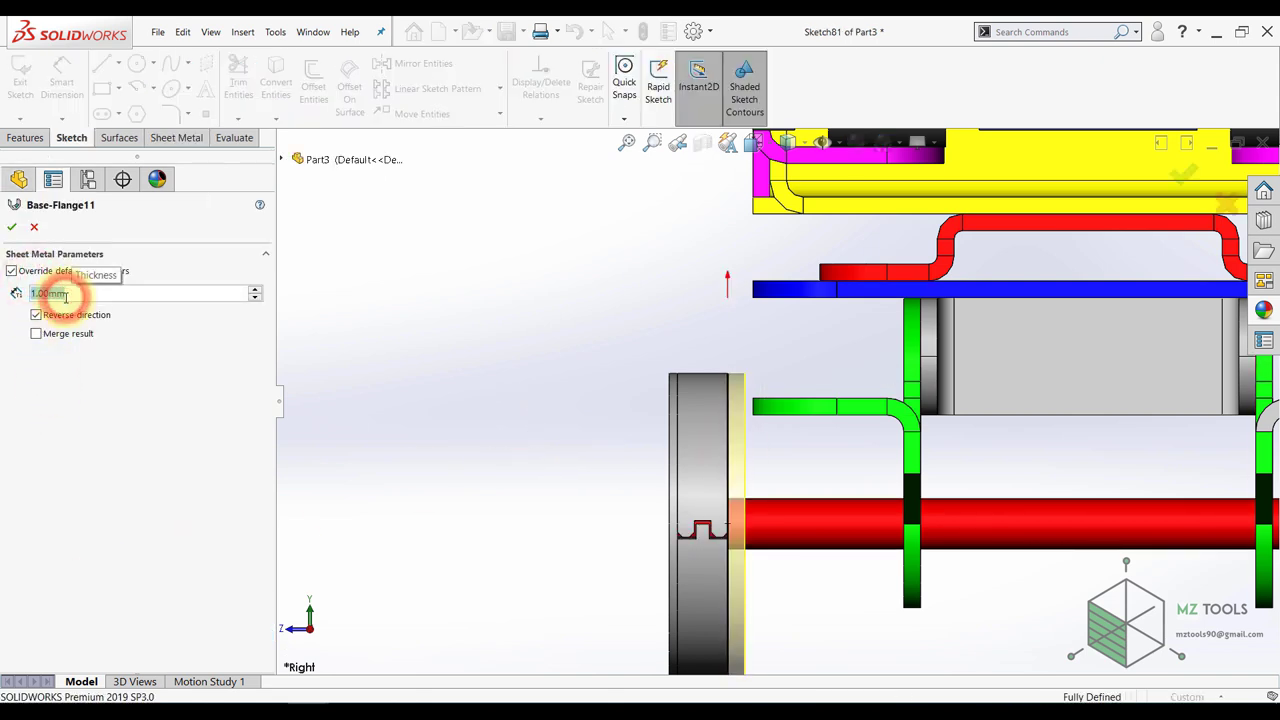
click(10, 225)
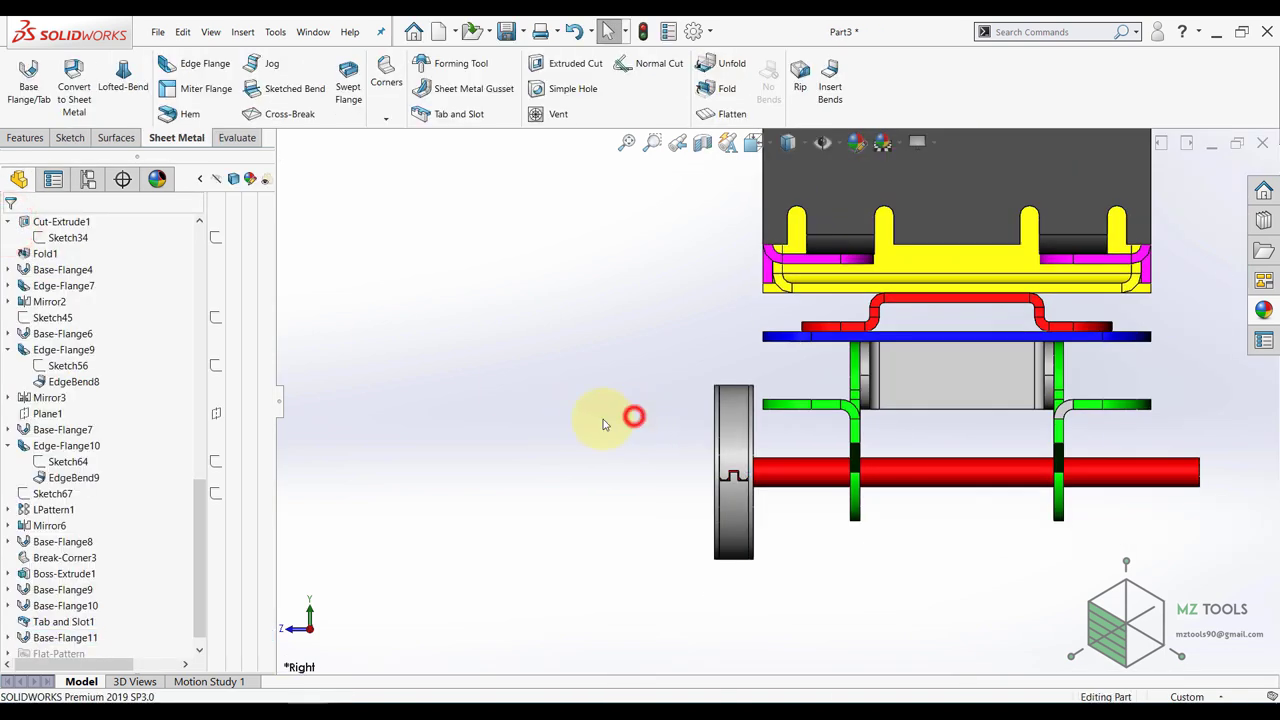
- Apply a yellow appearance to the outer wheel disc body from the cut list
scroll(606, 420, up, 3)
middle_drag(660, 403, 677, 486)
scroll(898, 458, down, 2)
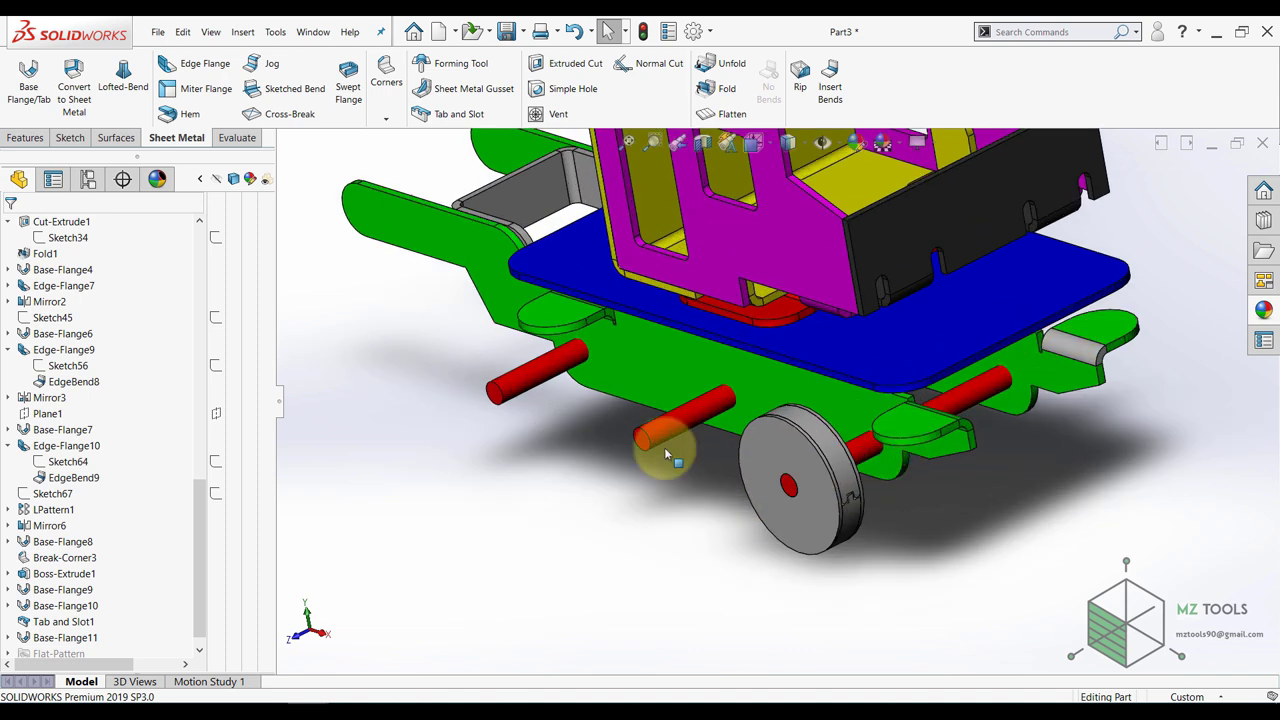
click(664, 453)
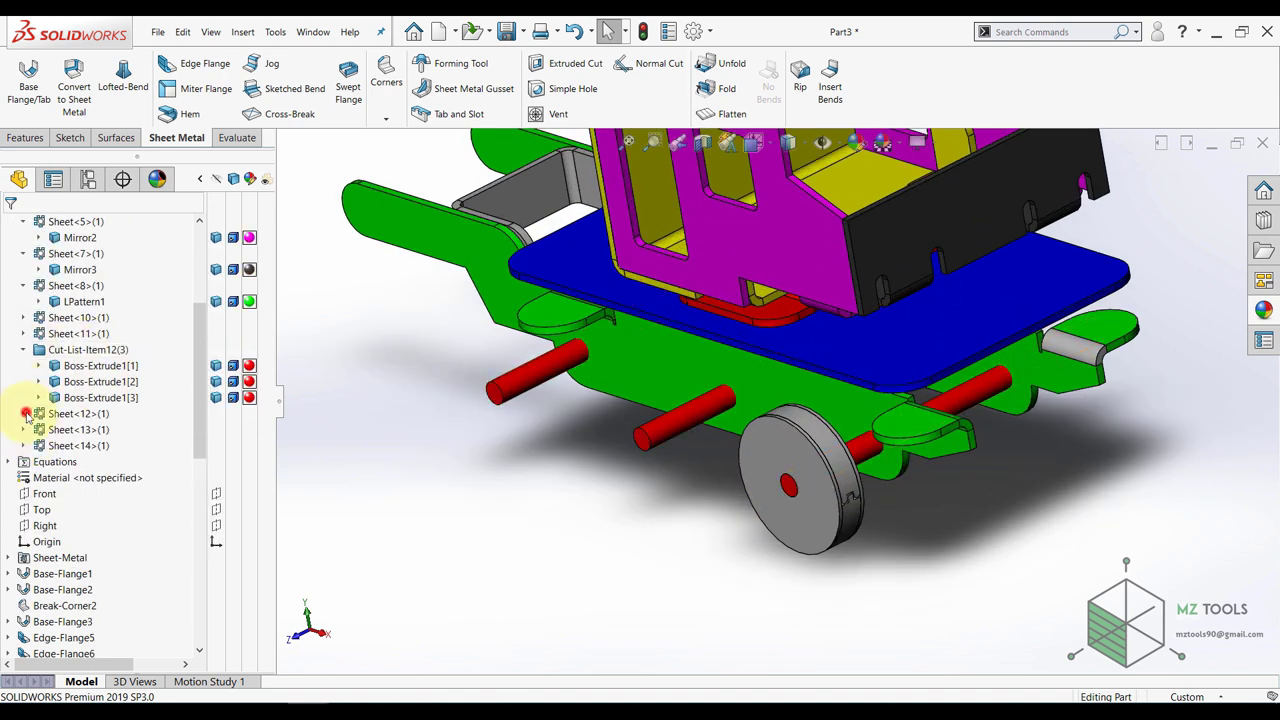
click(26, 414)
click(75, 430)
scroll(564, 522, up, 3)
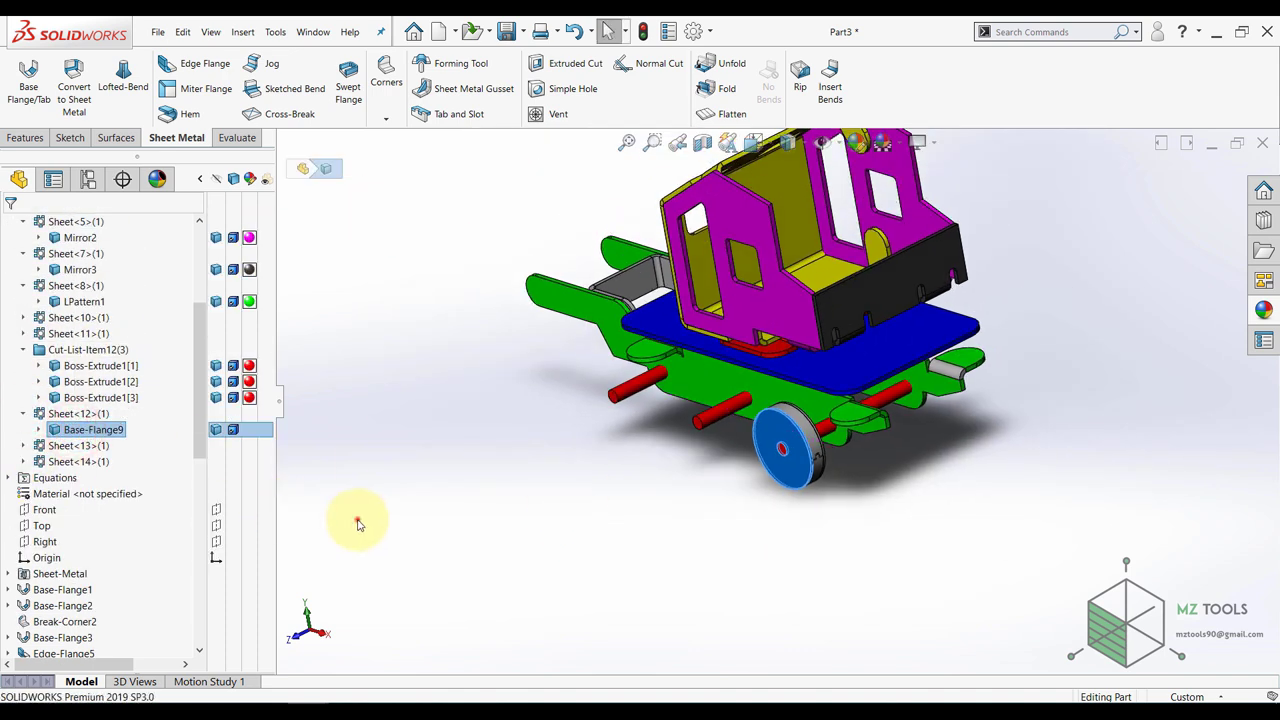
click(249, 429)
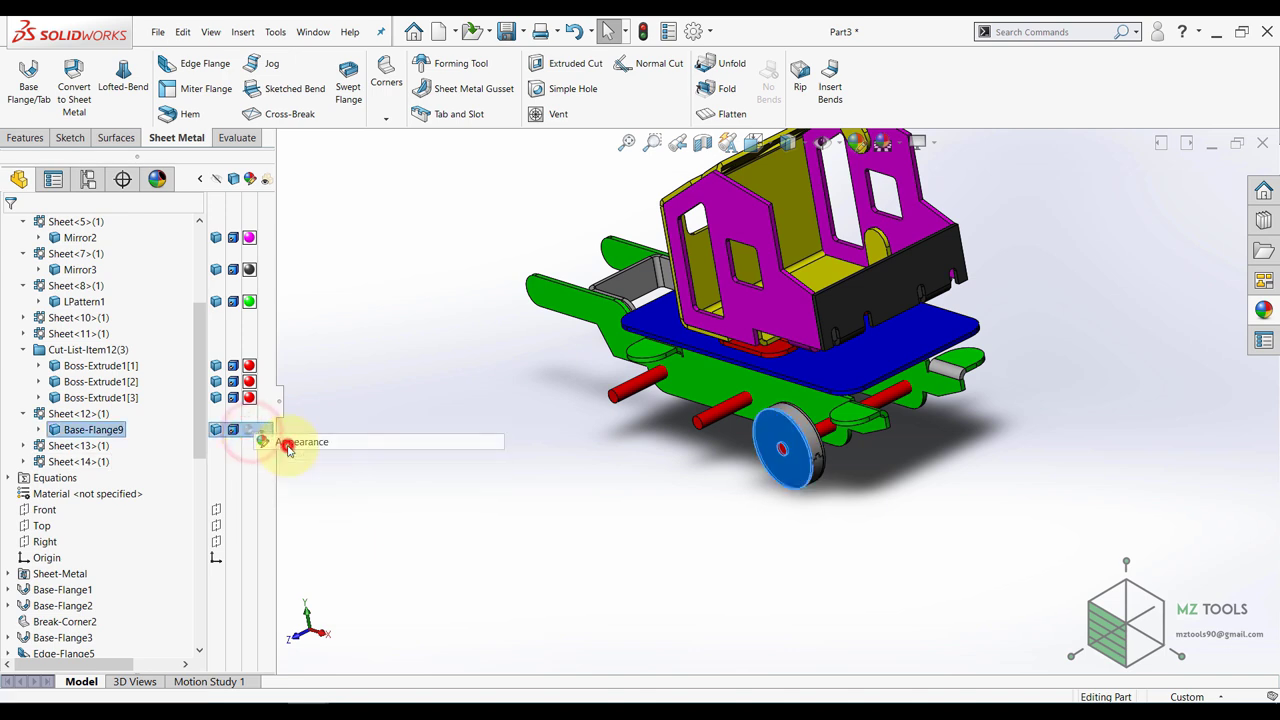
click(287, 442)
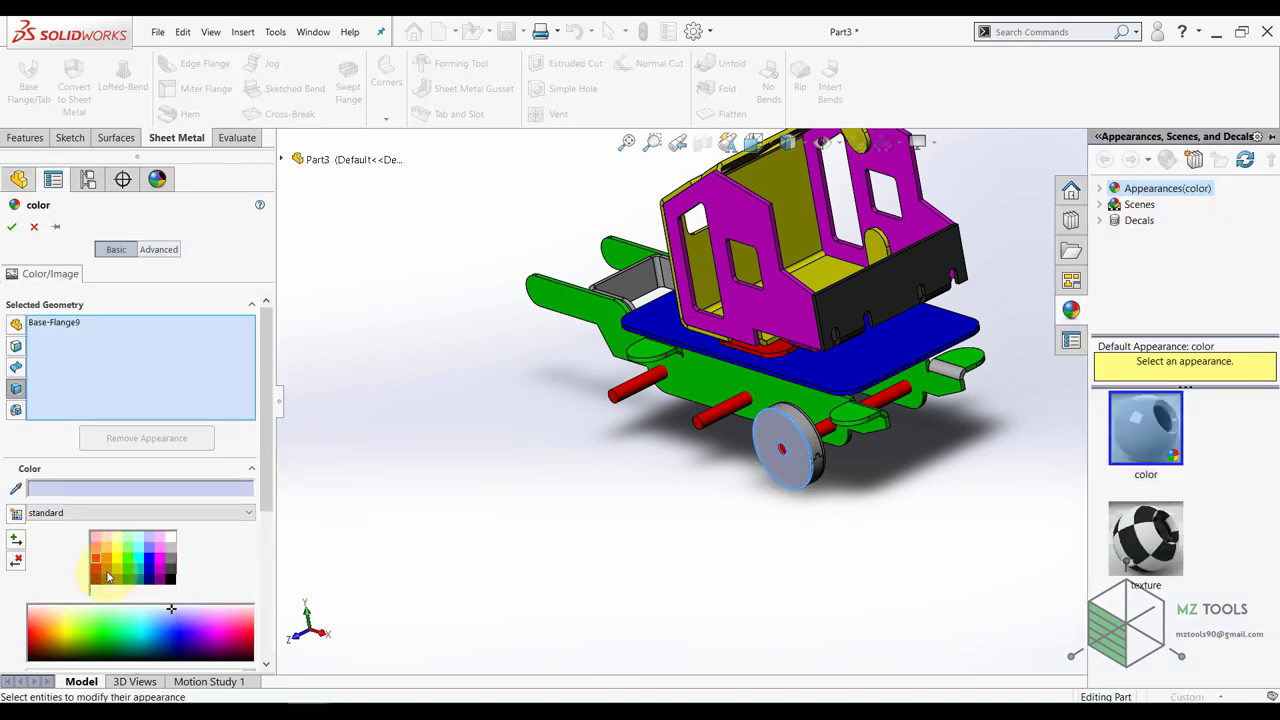
click(116, 553)
click(12, 228)
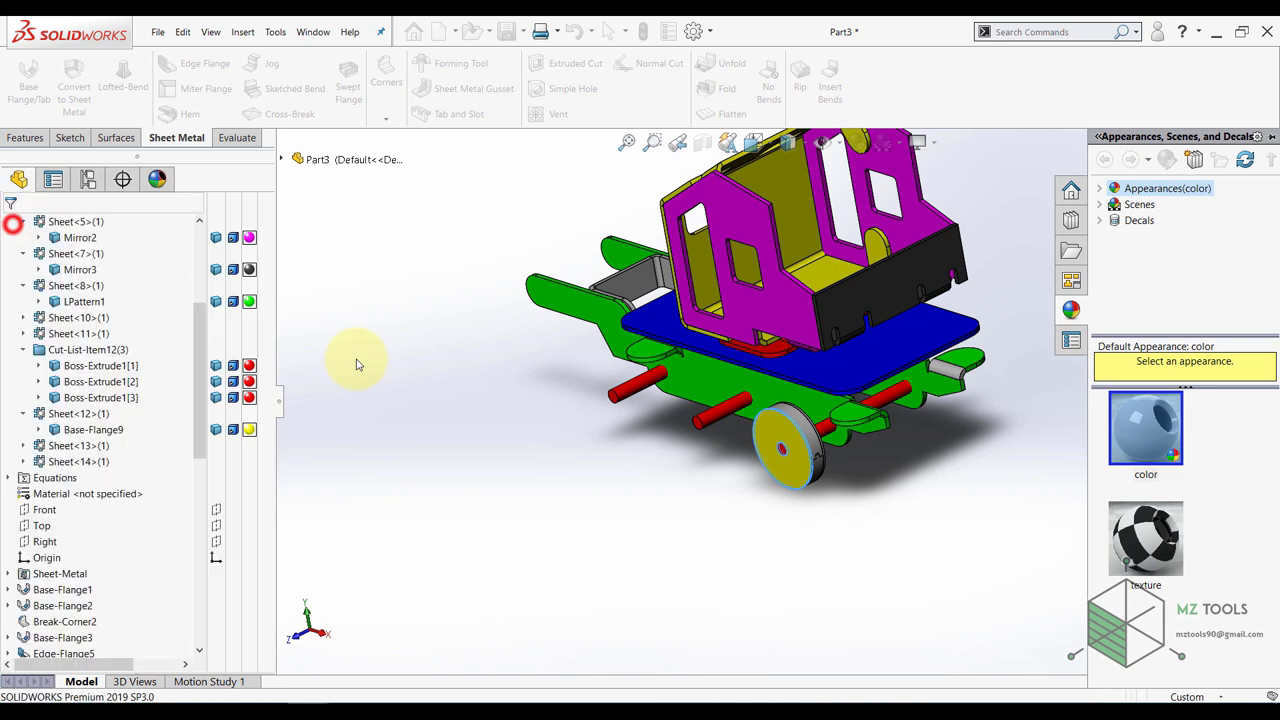
- Apply a dark blue appearance to the tab-and-slot wheel rim body
click(24, 446)
click(250, 462)
click(268, 471)
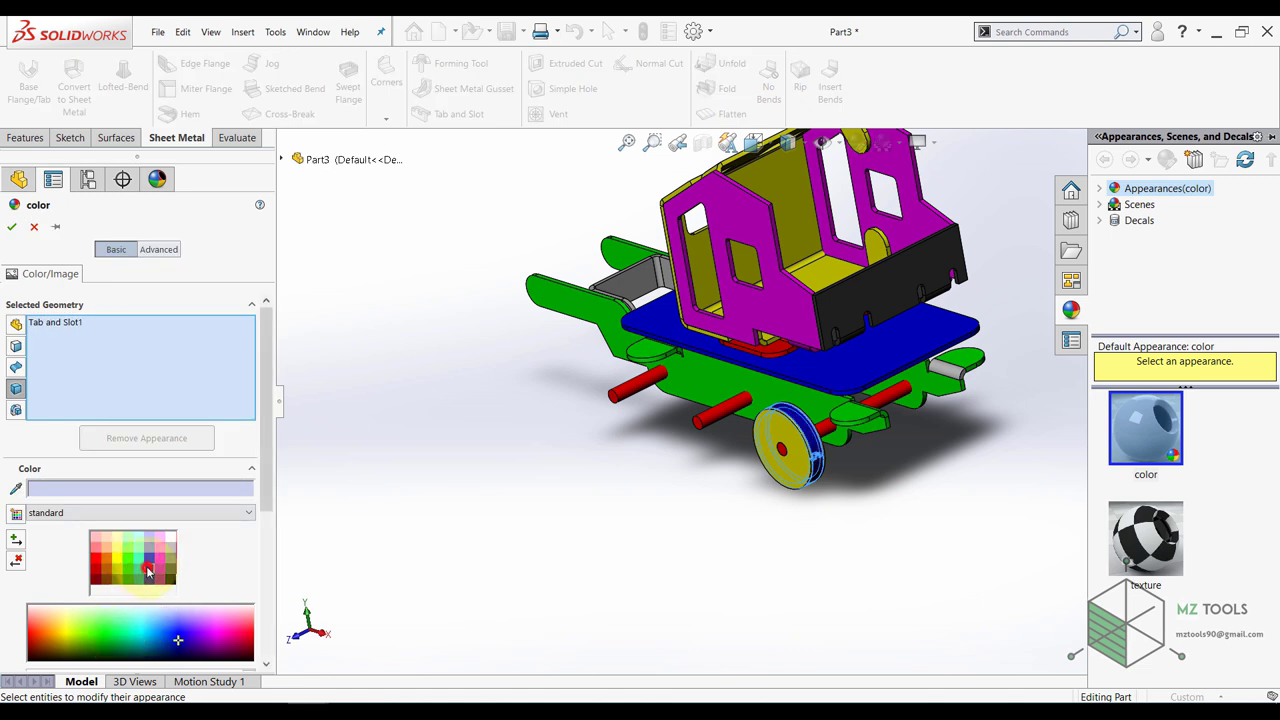
click(148, 566)
click(10, 228)
click(627, 455)
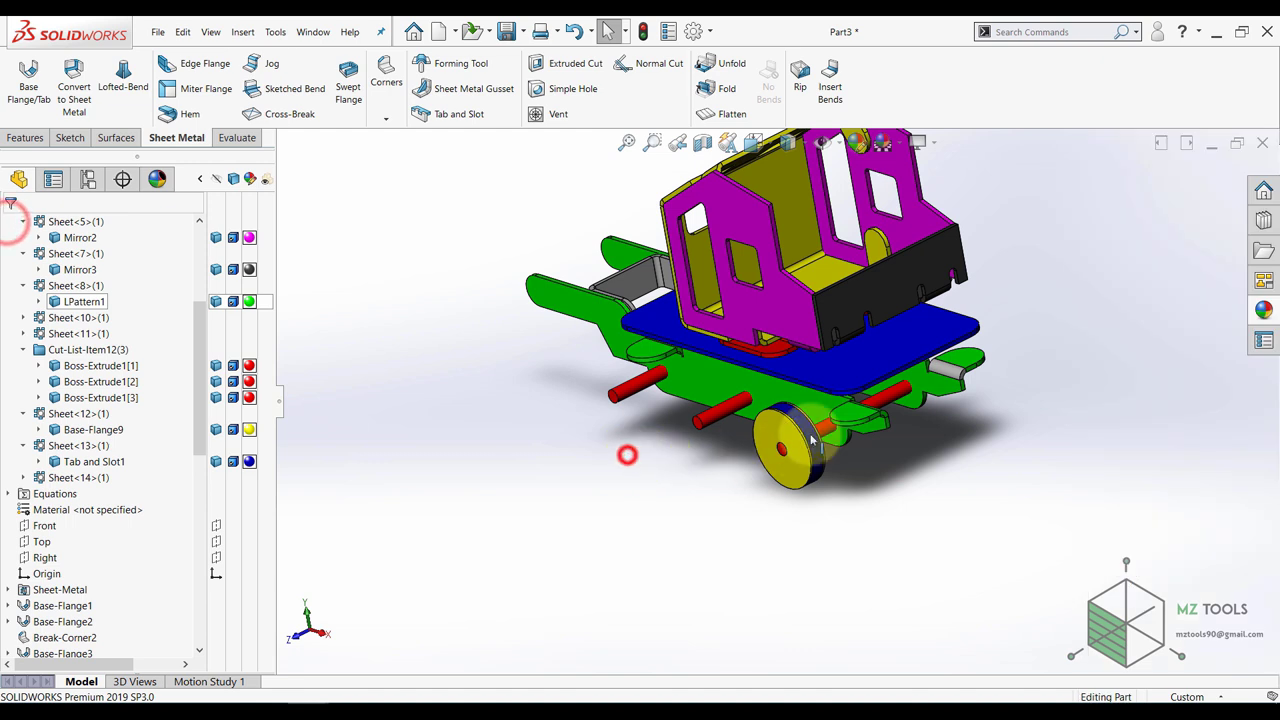
- Copy the outer wheel disc's yellow appearance and paste it onto the inner wheel disc body
scroll(756, 422, down, 6)
scroll(789, 410, down, 3)
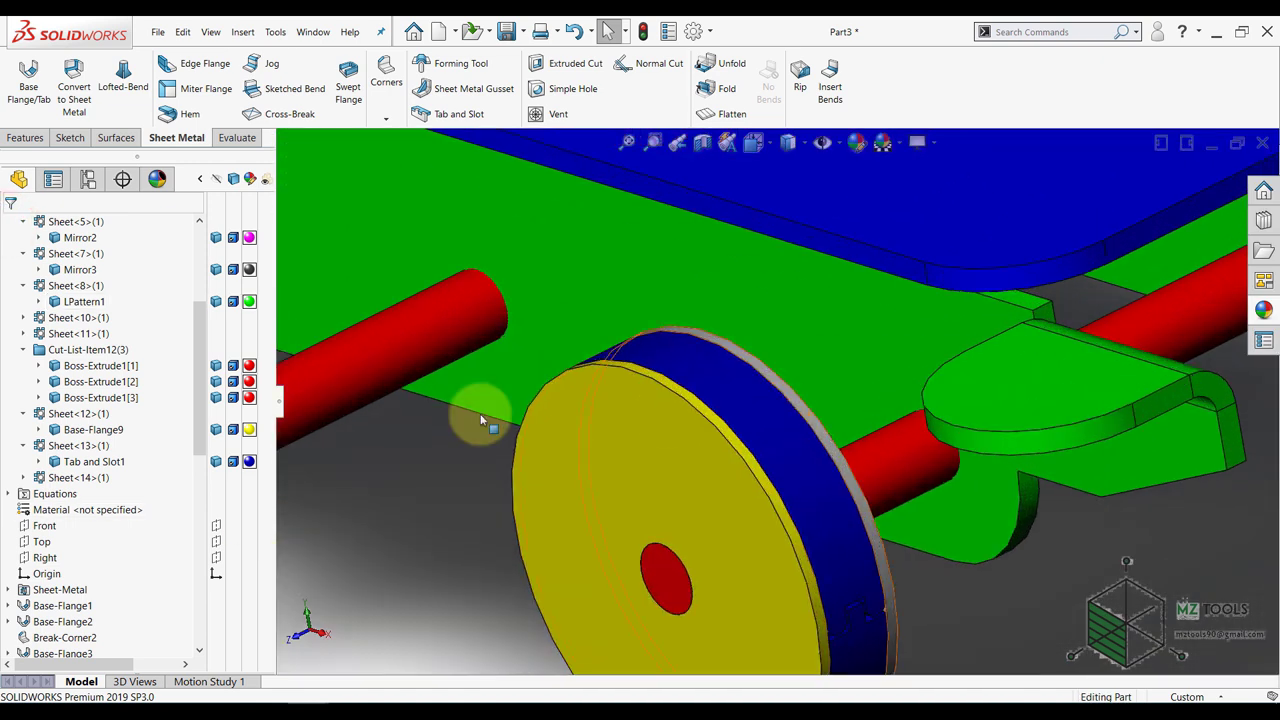
scroll(255, 483, up, 4)
scroll(177, 480, down, 3)
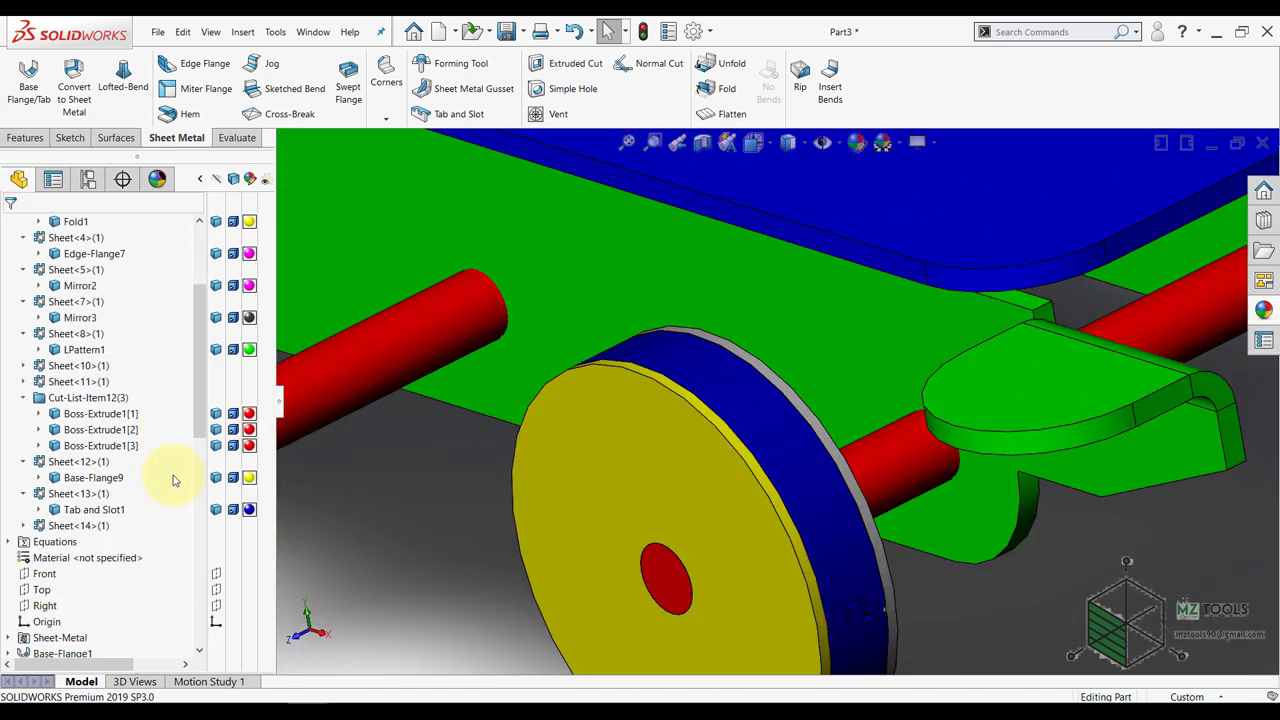
click(25, 526)
scroll(684, 430, up, 6)
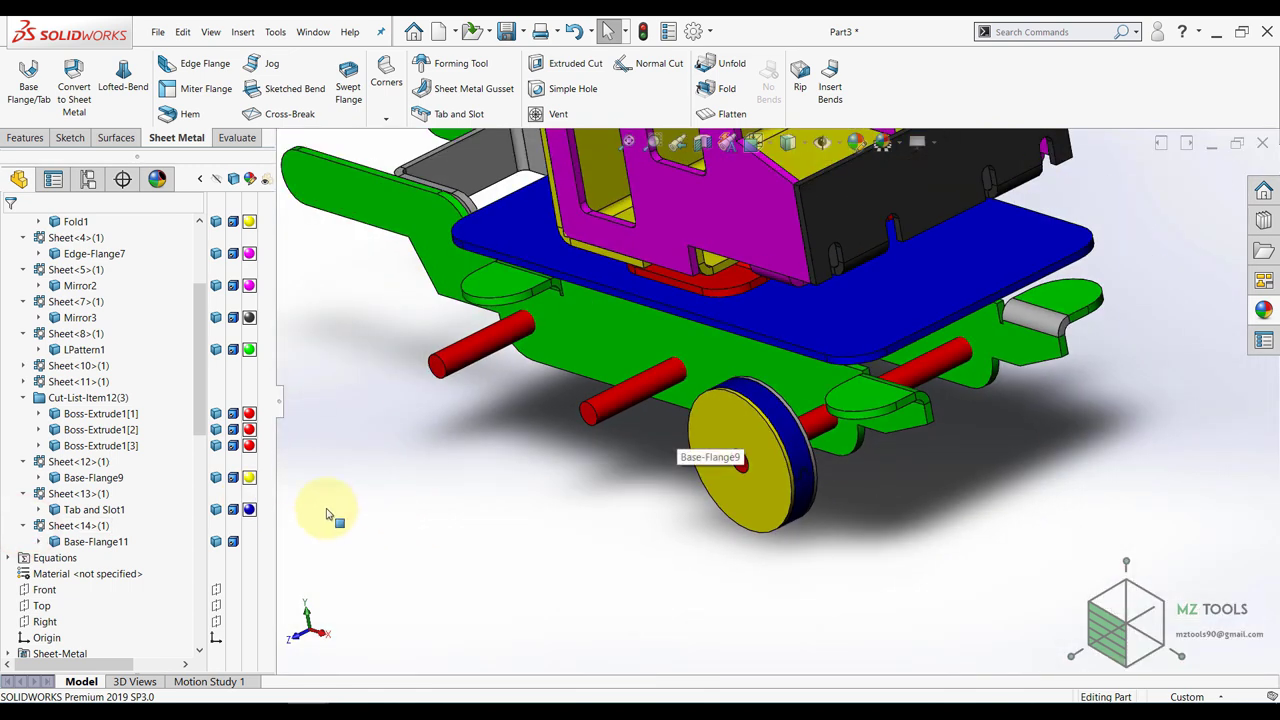
right_click(253, 481)
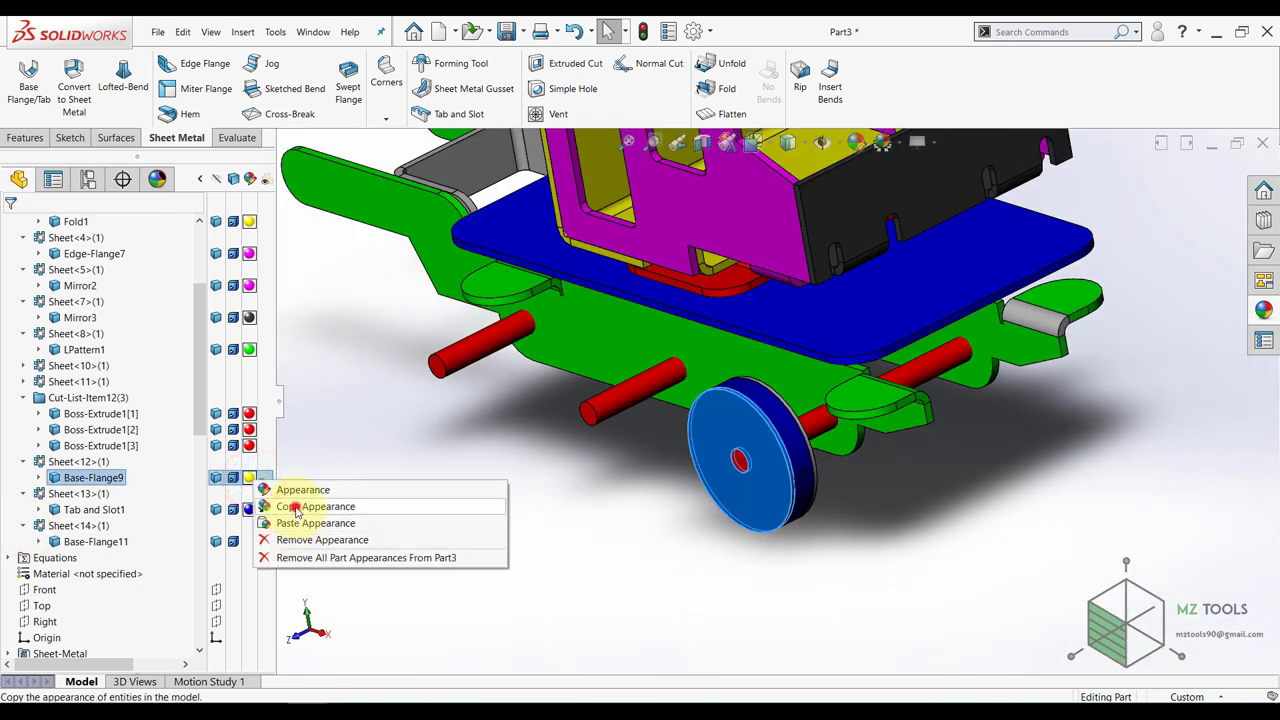
click(296, 507)
right_click(250, 546)
click(262, 563)
- Start a linear pattern along the green chassis plate's long upper edge, using spacing and instances with 27 mm spacing
middle_drag(473, 487, 563, 466)
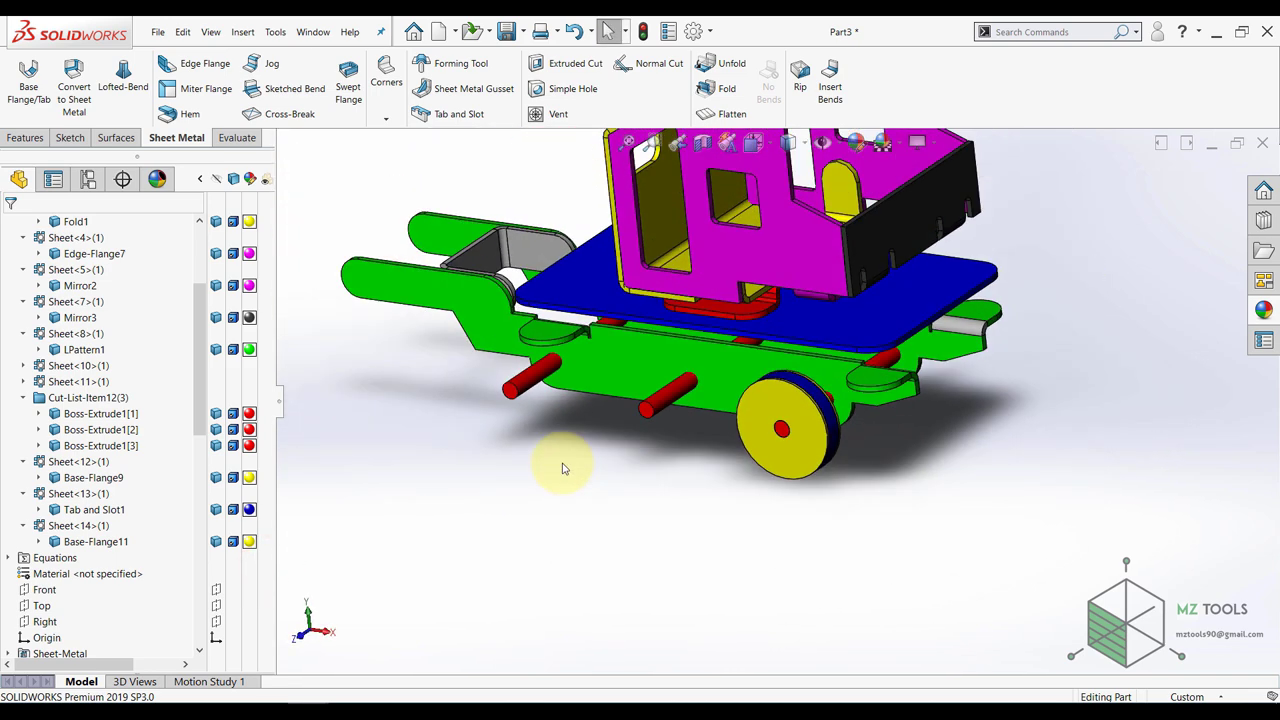
scroll(787, 390, down, 2)
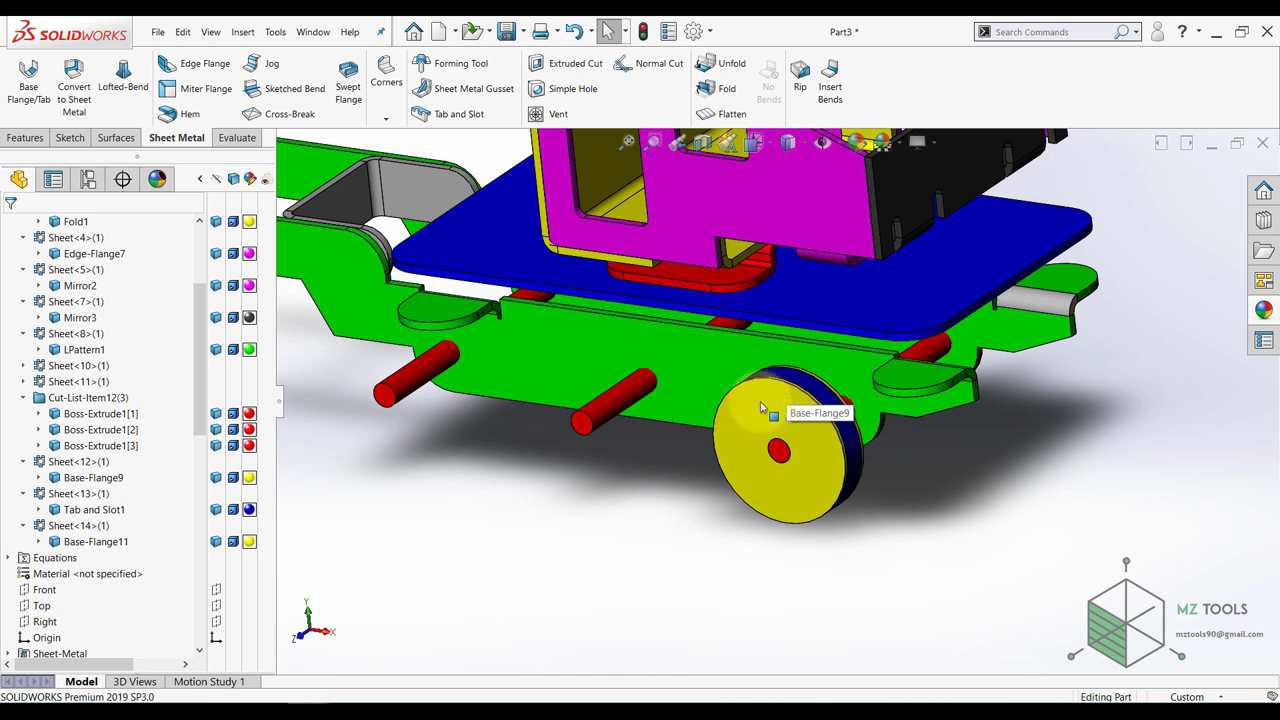
scroll(761, 407, up, 2)
scroll(80, 284, up, 4)
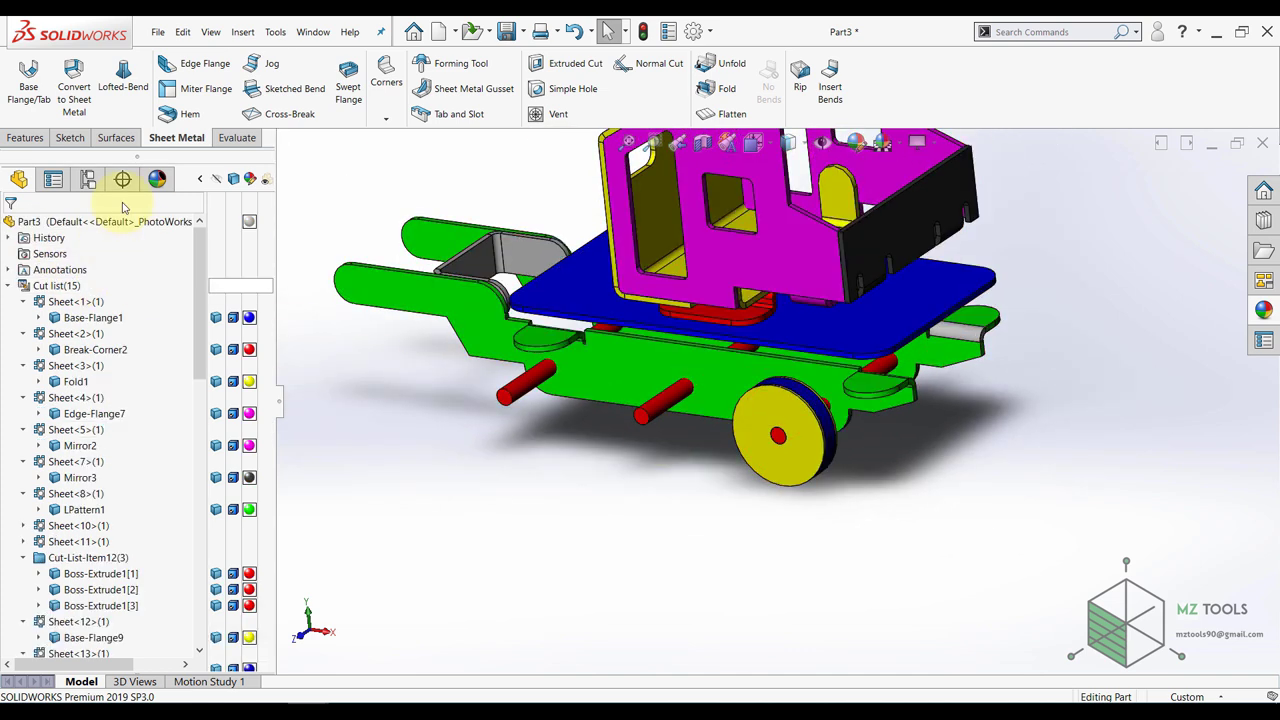
click(35, 140)
click(476, 75)
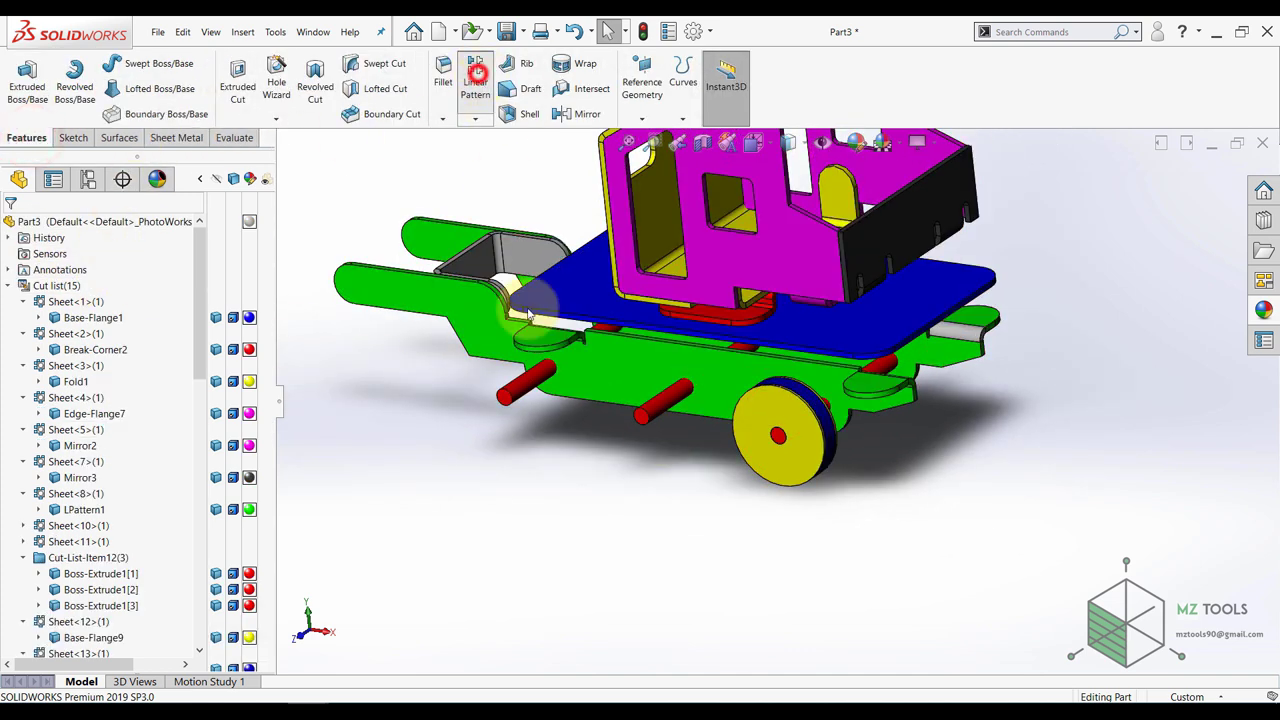
click(644, 343)
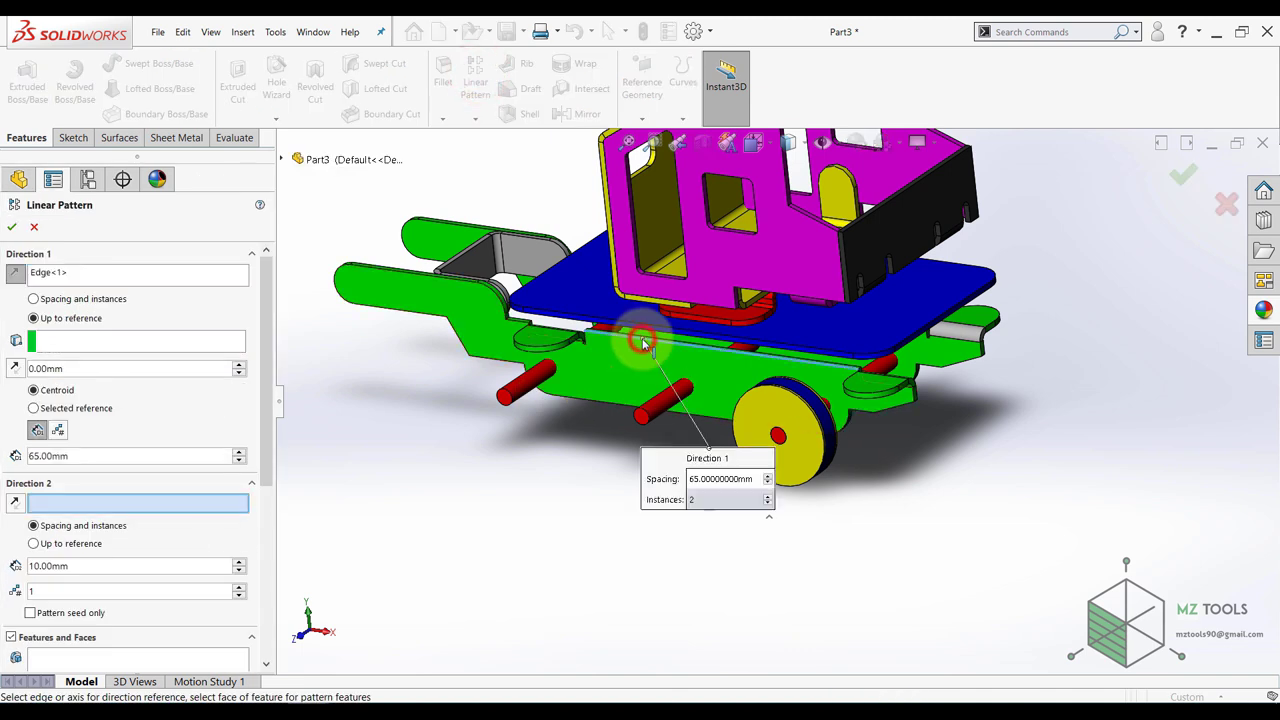
click(35, 299)
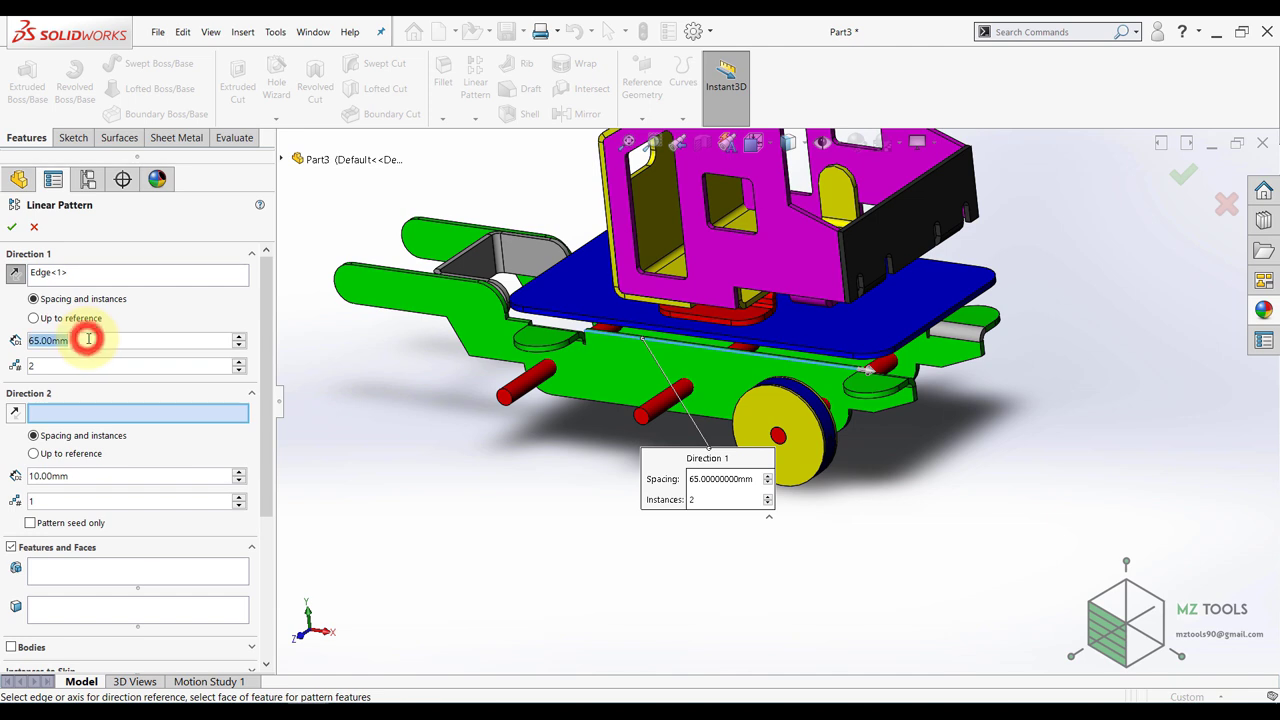
text(27)
key(Return)
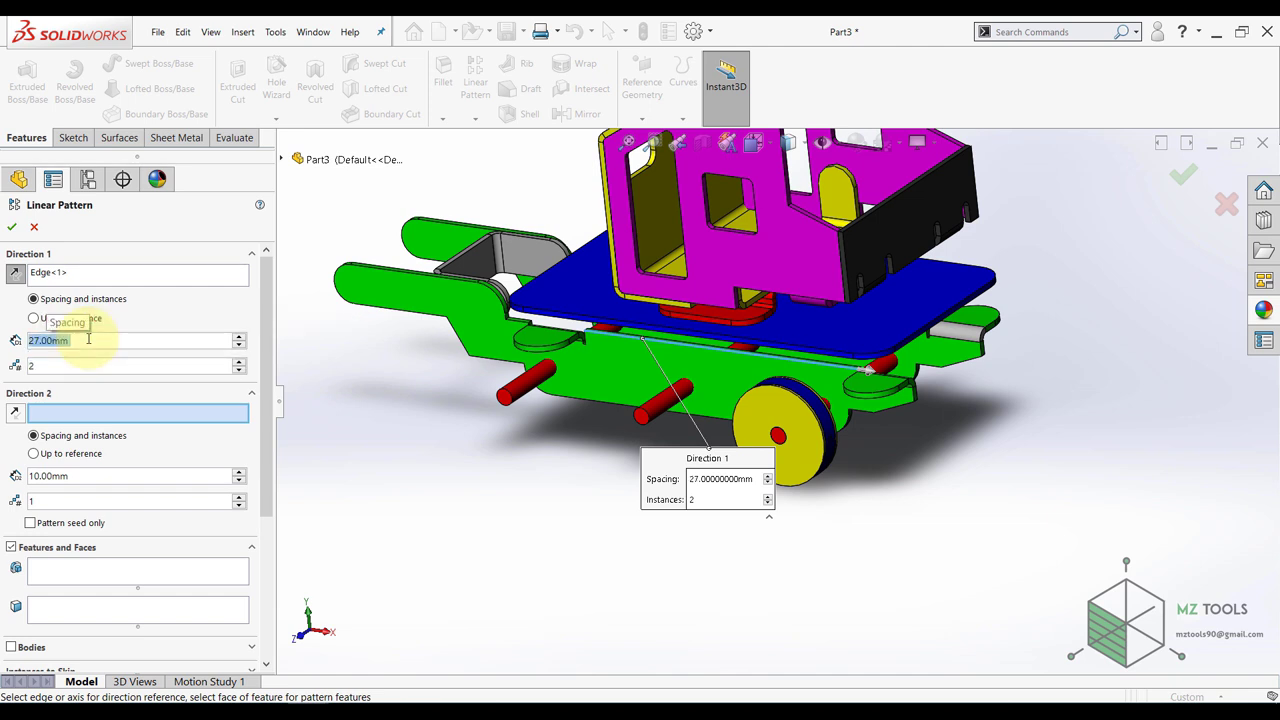
- Limit the linear pattern to bodies and select the wheel's outer disc, tab-and-slot rim and inner disc
drag(267, 395, 245, 535)
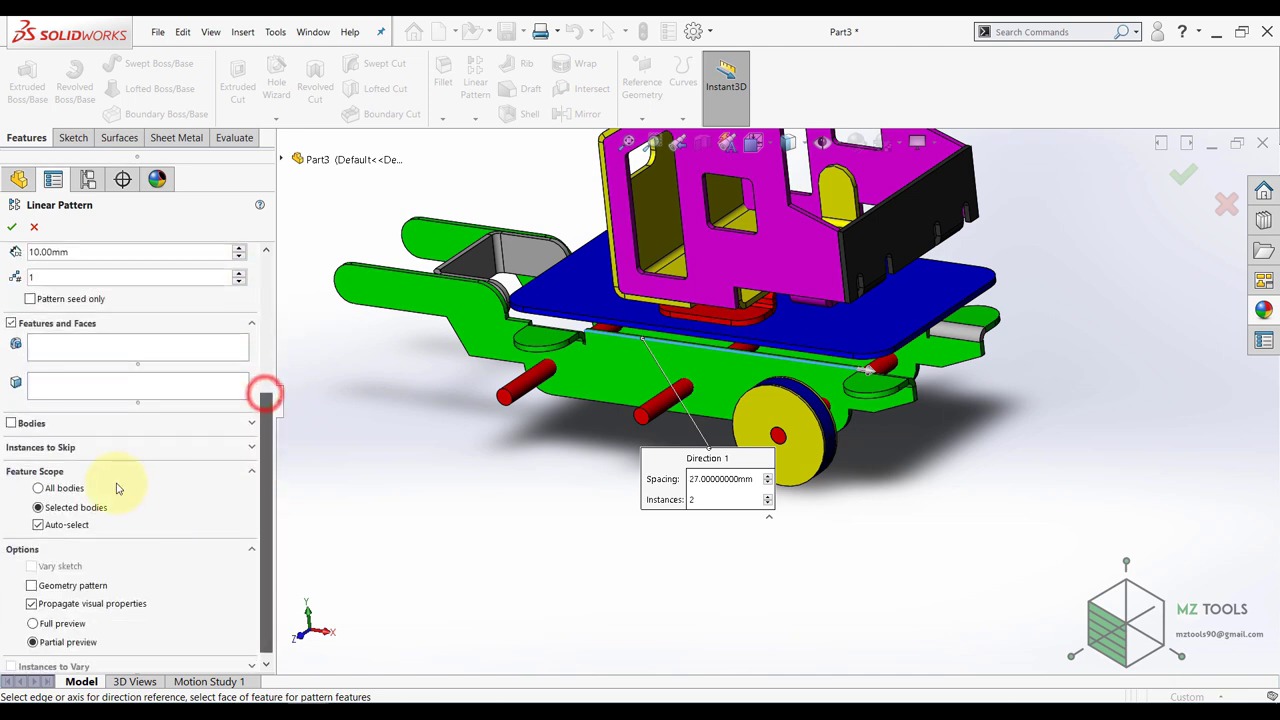
click(12, 424)
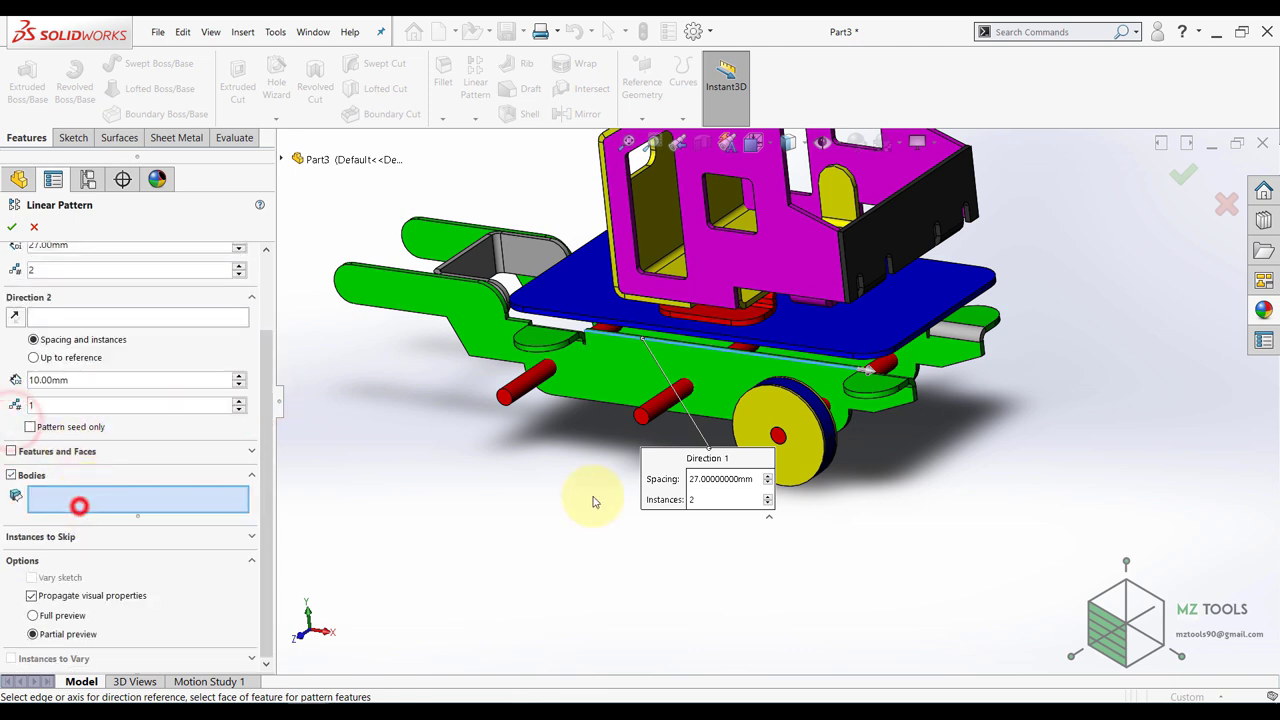
click(779, 412)
scroll(810, 405, down, 2)
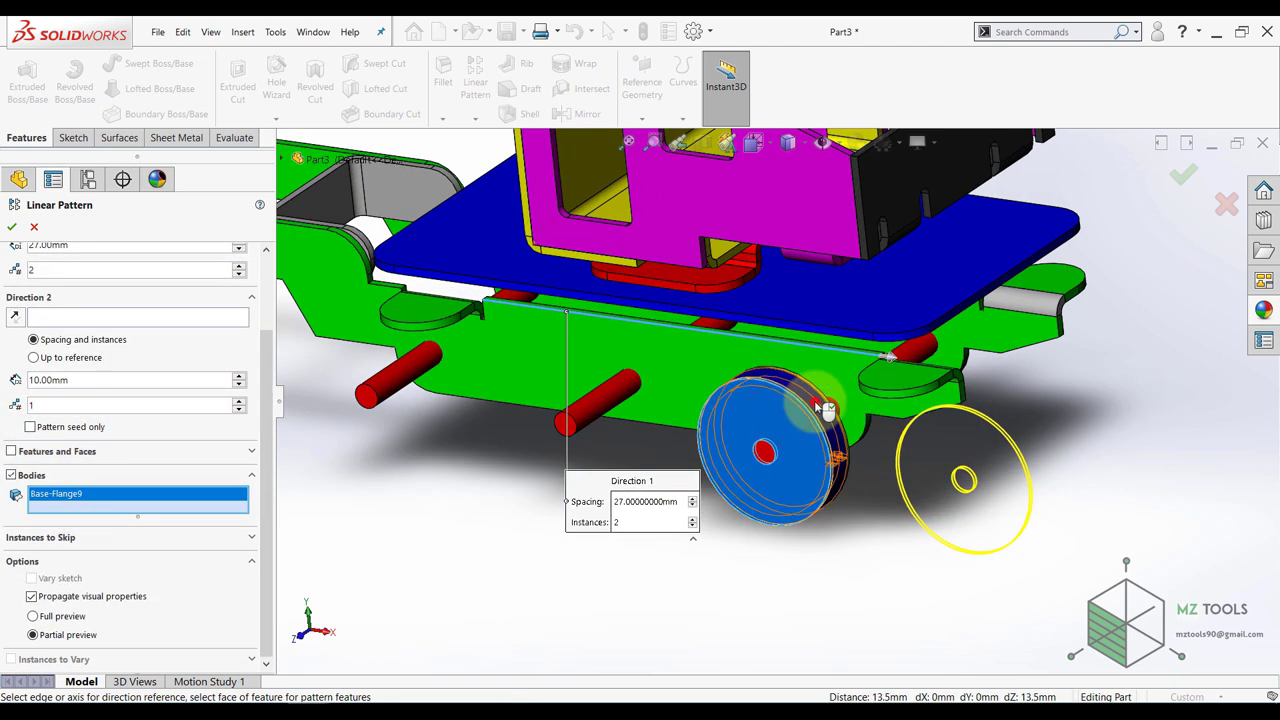
click(818, 407)
scroll(818, 406, down, 3)
middle_drag(818, 406, 713, 433)
click(868, 469)
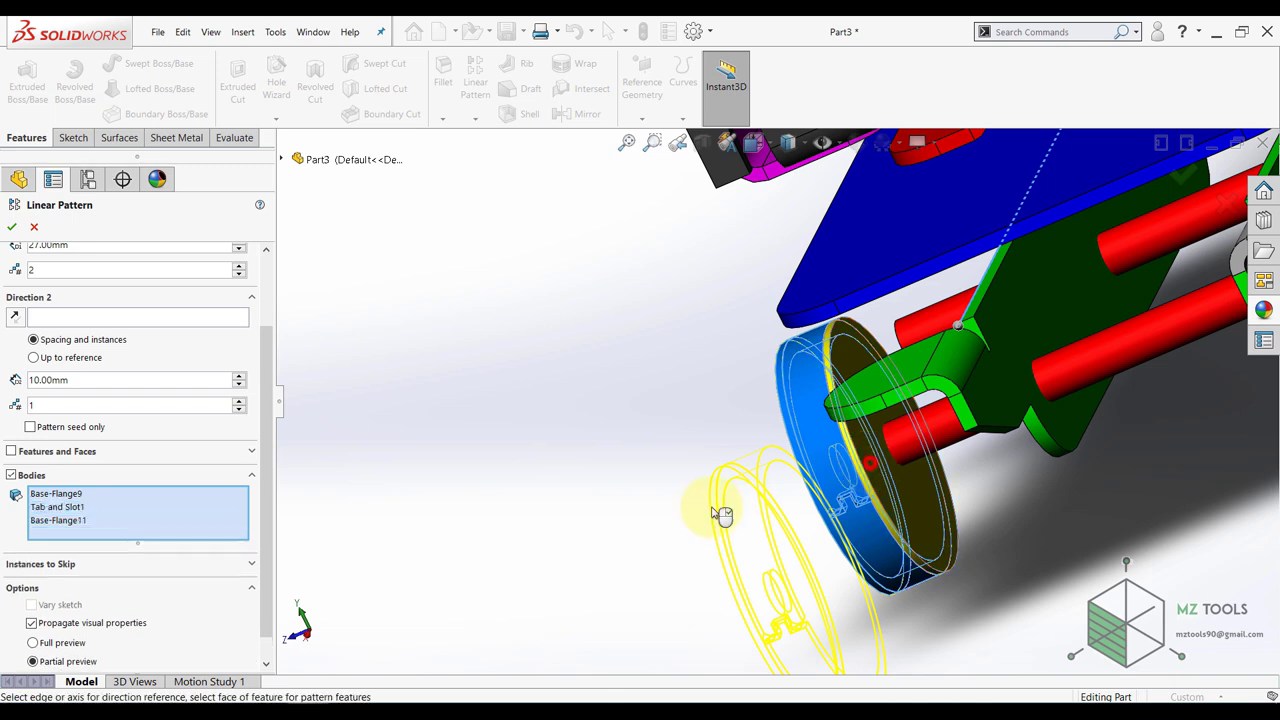
- Reverse the pattern direction toward the other two axle rods, set 3 instances and complete the wheel pattern
scroll(710, 513, up, 3)
middle_drag(694, 509, 777, 462)
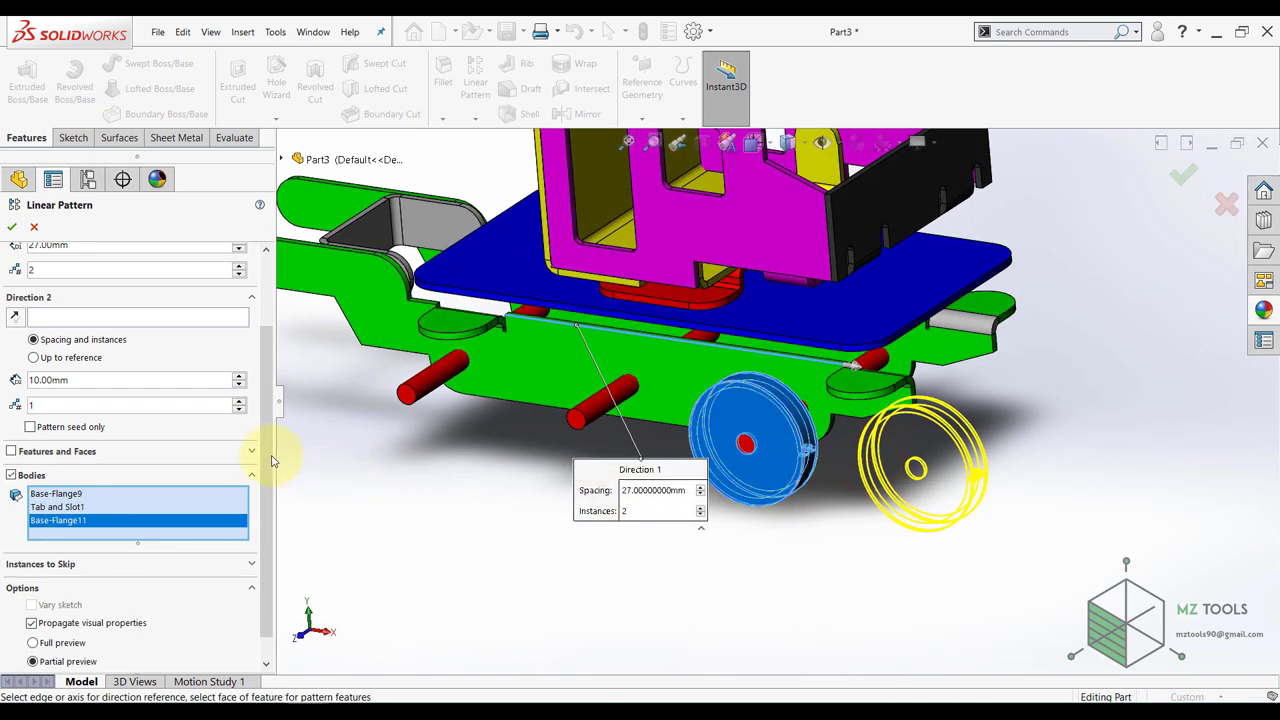
drag(267, 455, 270, 349)
click(15, 280)
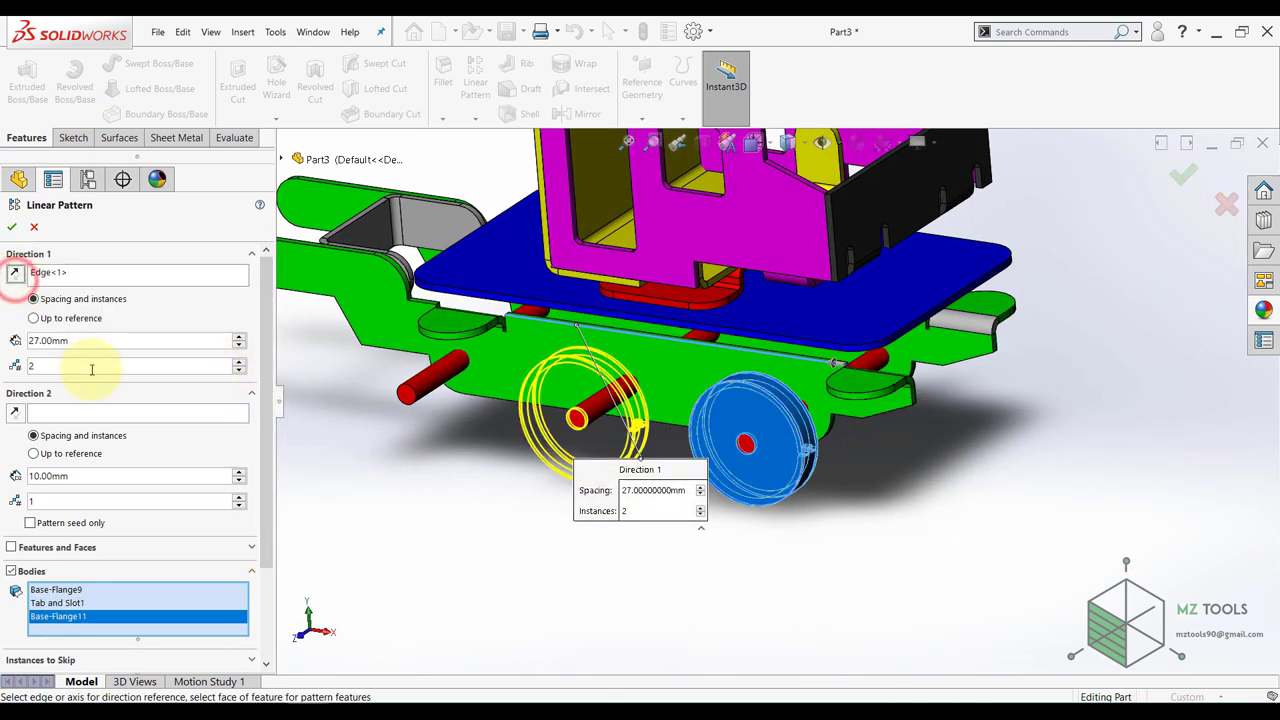
click(238, 364)
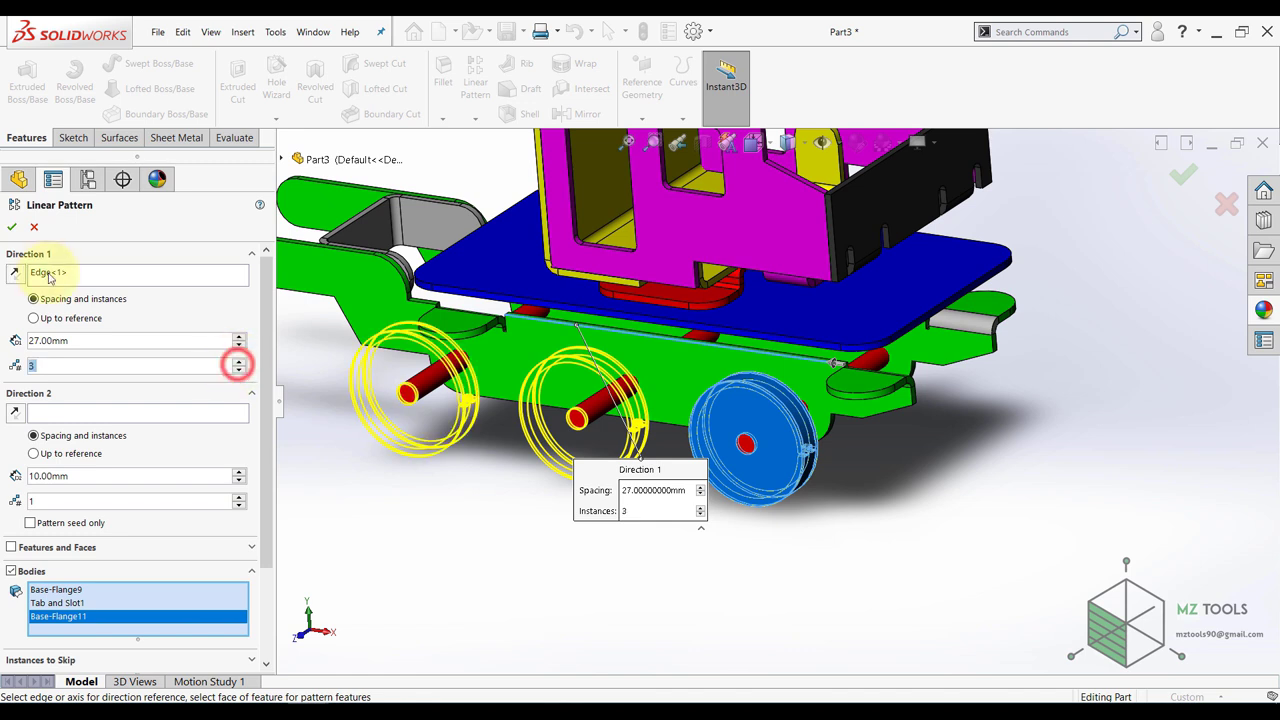
click(12, 228)
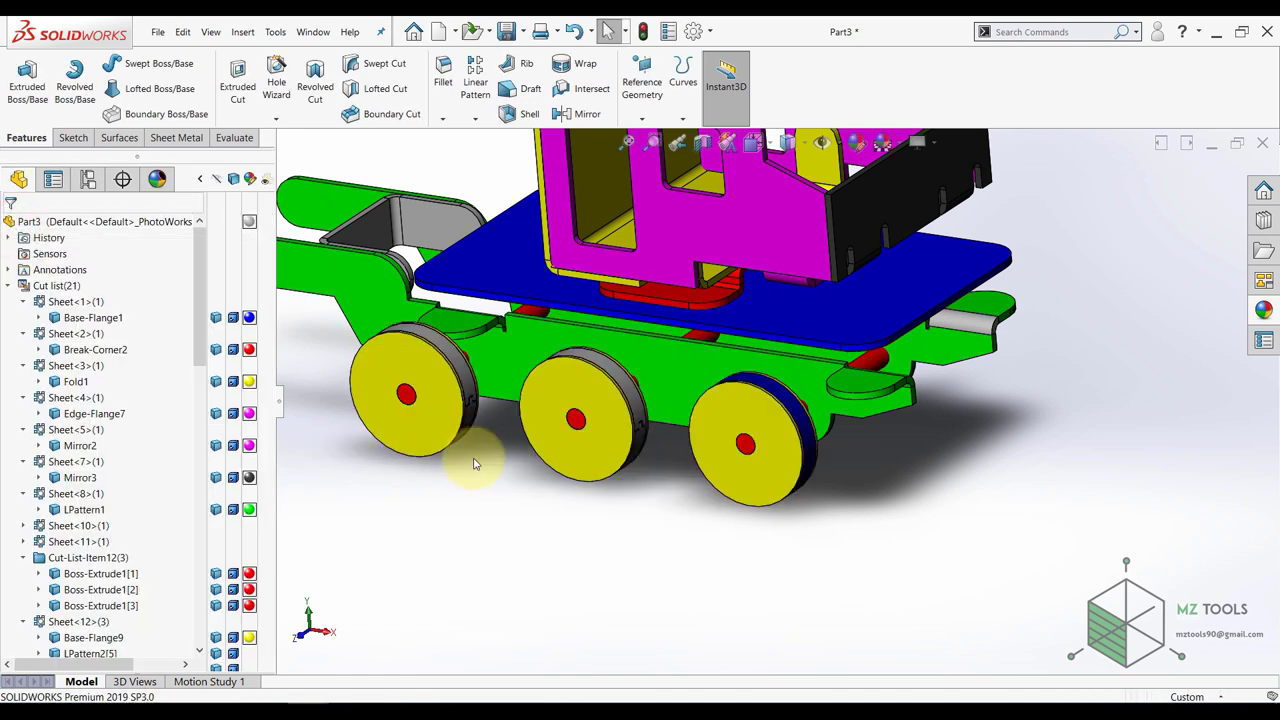
- Copy the dark blue appearance and paste it onto the two patterned wheel rim bodies LPattern2[3] and LPattern2[4]
scroll(660, 422, down, 2)
scroll(706, 506, up, 3)
middle_drag(706, 506, 662, 454)
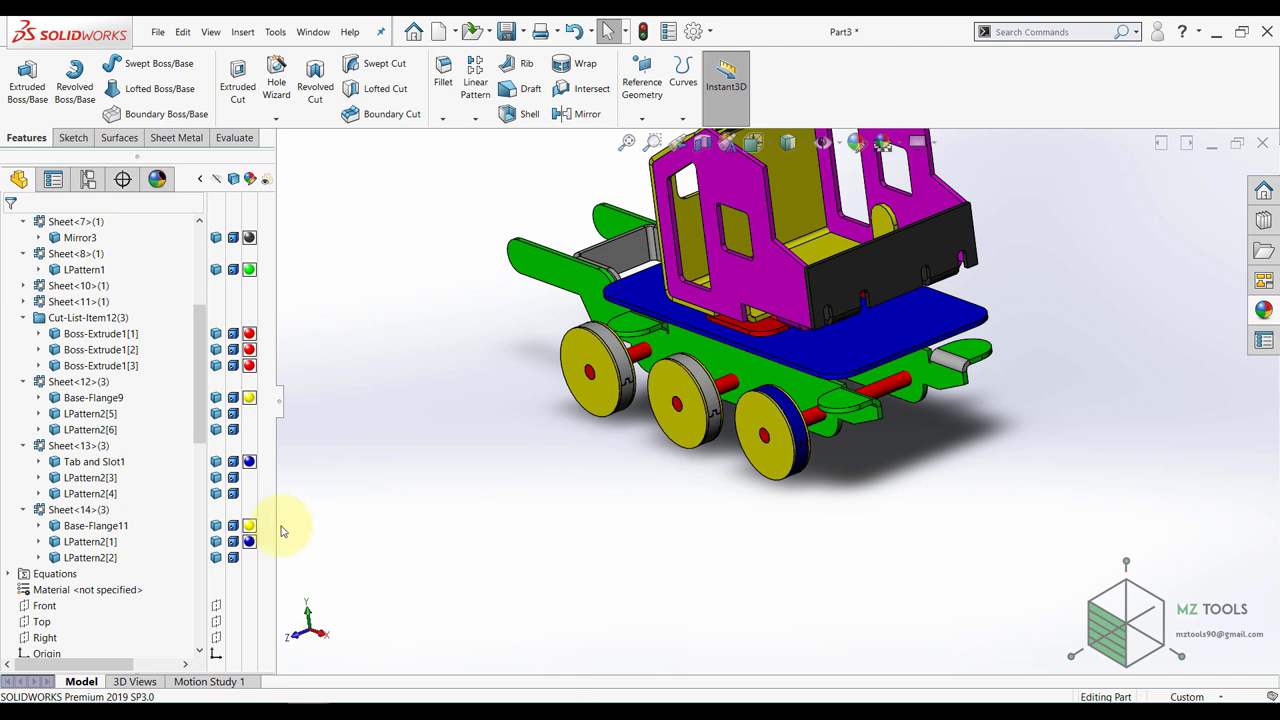
right_click(249, 541)
click(266, 572)
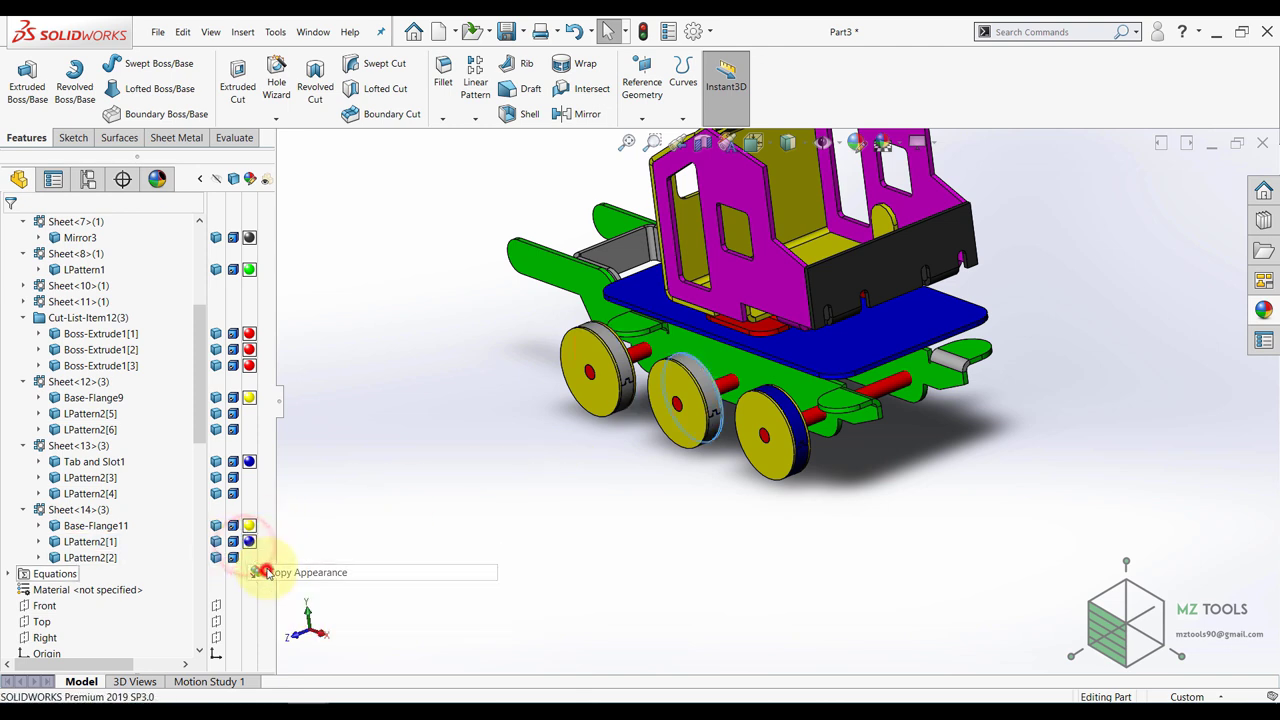
click(88, 492)
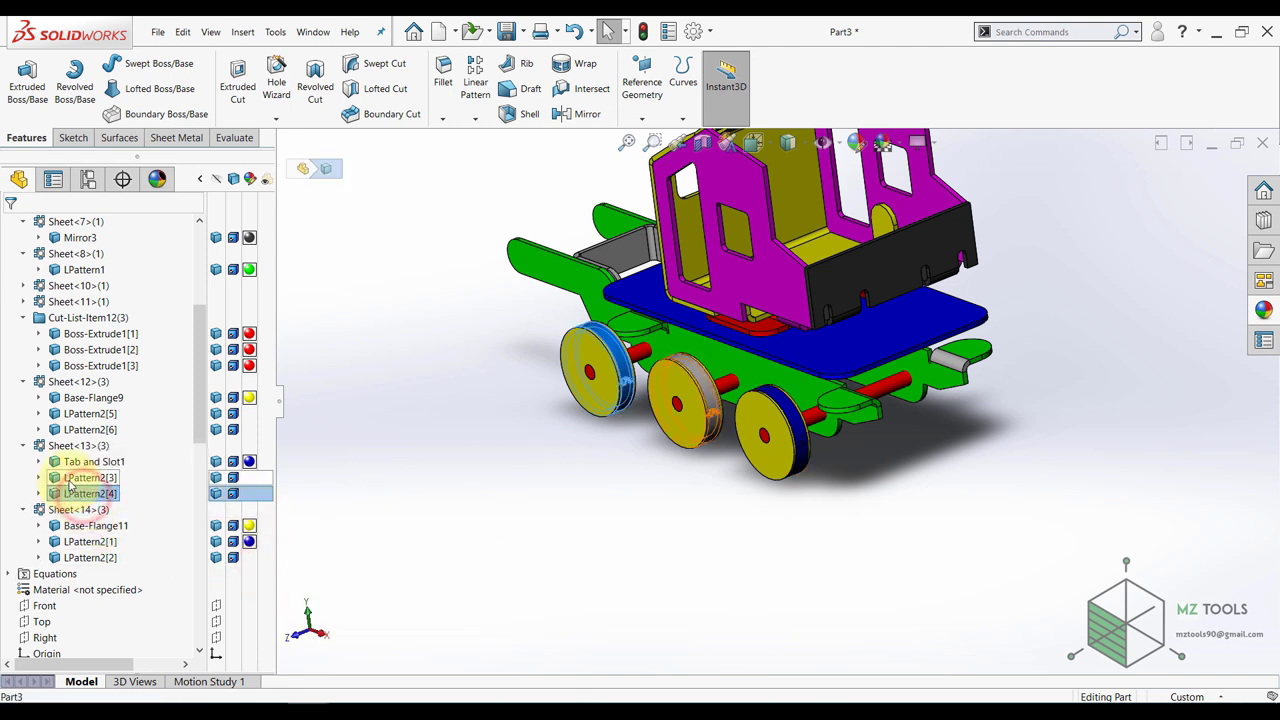
click(172, 458)
click(560, 438)
- Start mirroring bodies about the Front plane and select the three yellow outer wheel discs
scroll(760, 393, down, 4)
middle_drag(715, 390, 763, 470)
scroll(769, 487, up, 5)
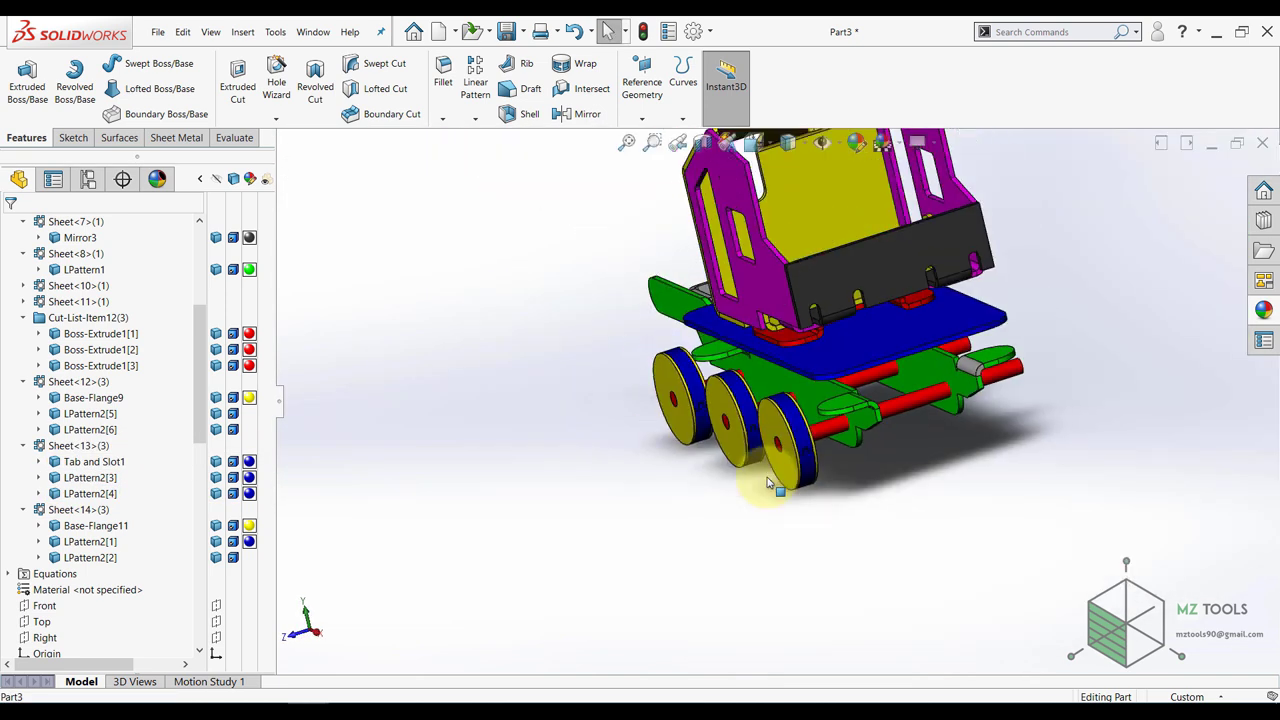
click(583, 115)
click(285, 159)
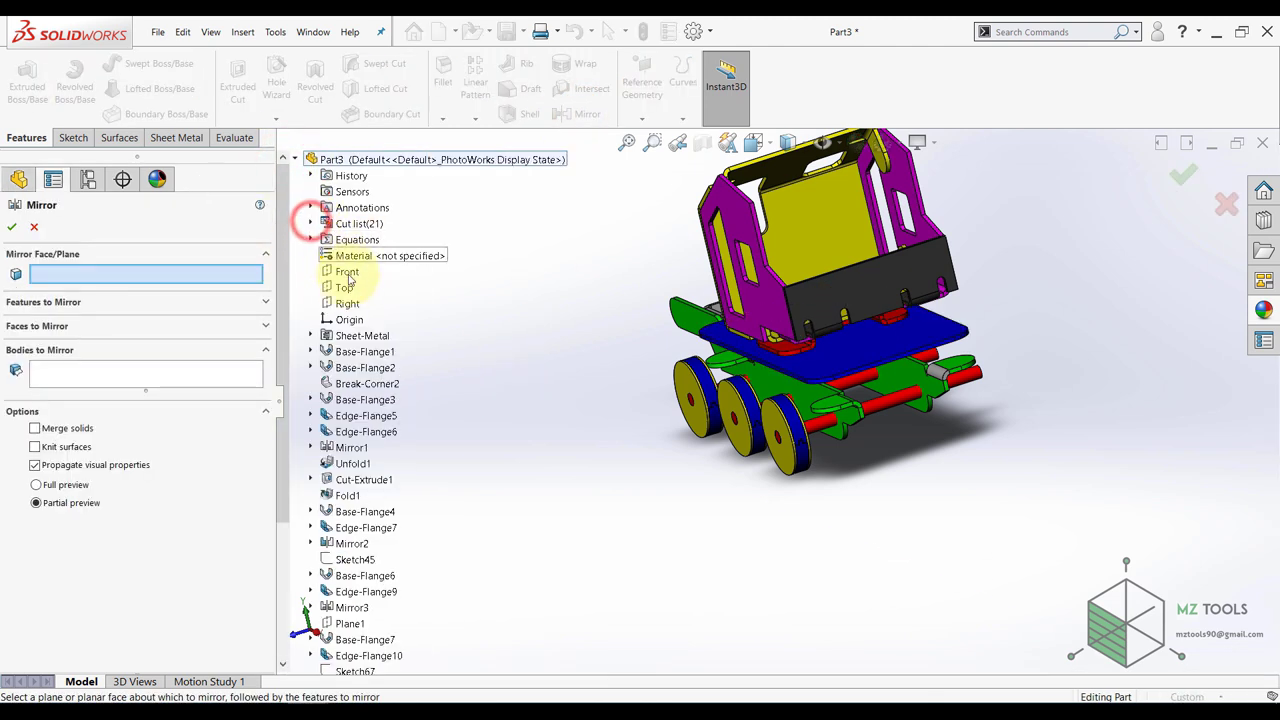
click(345, 271)
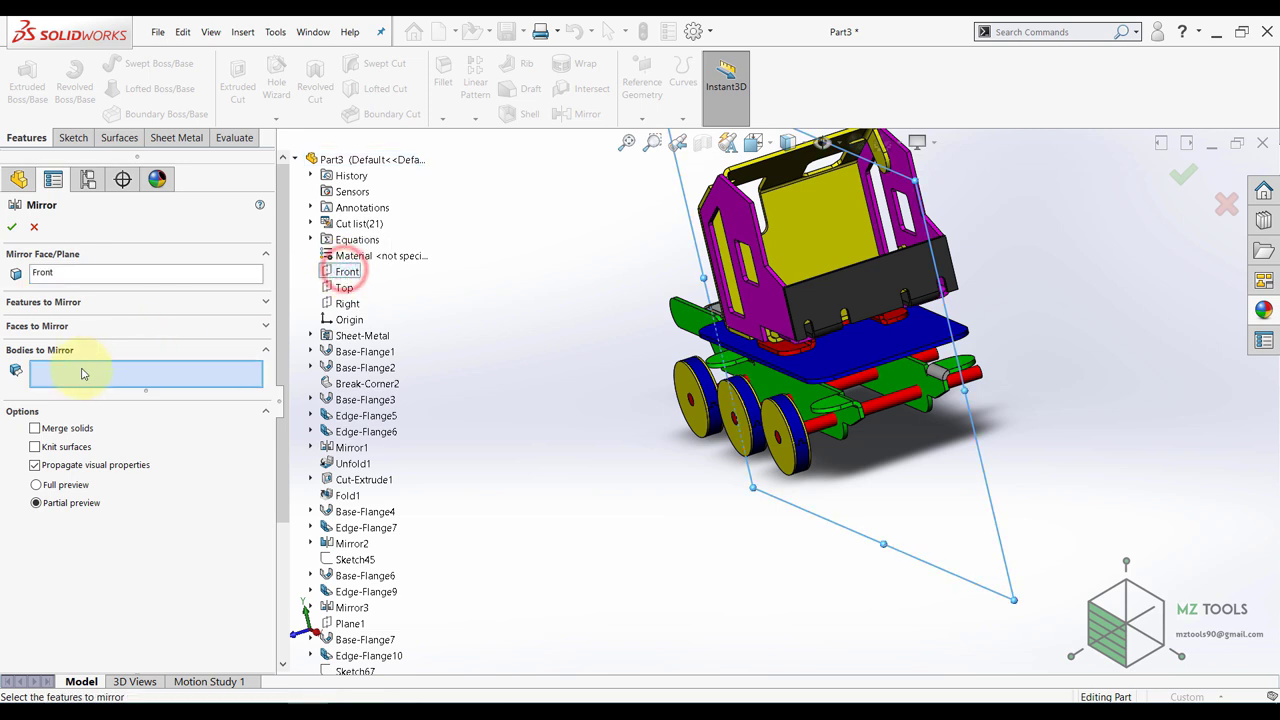
scroll(727, 437, down, 4)
click(817, 396)
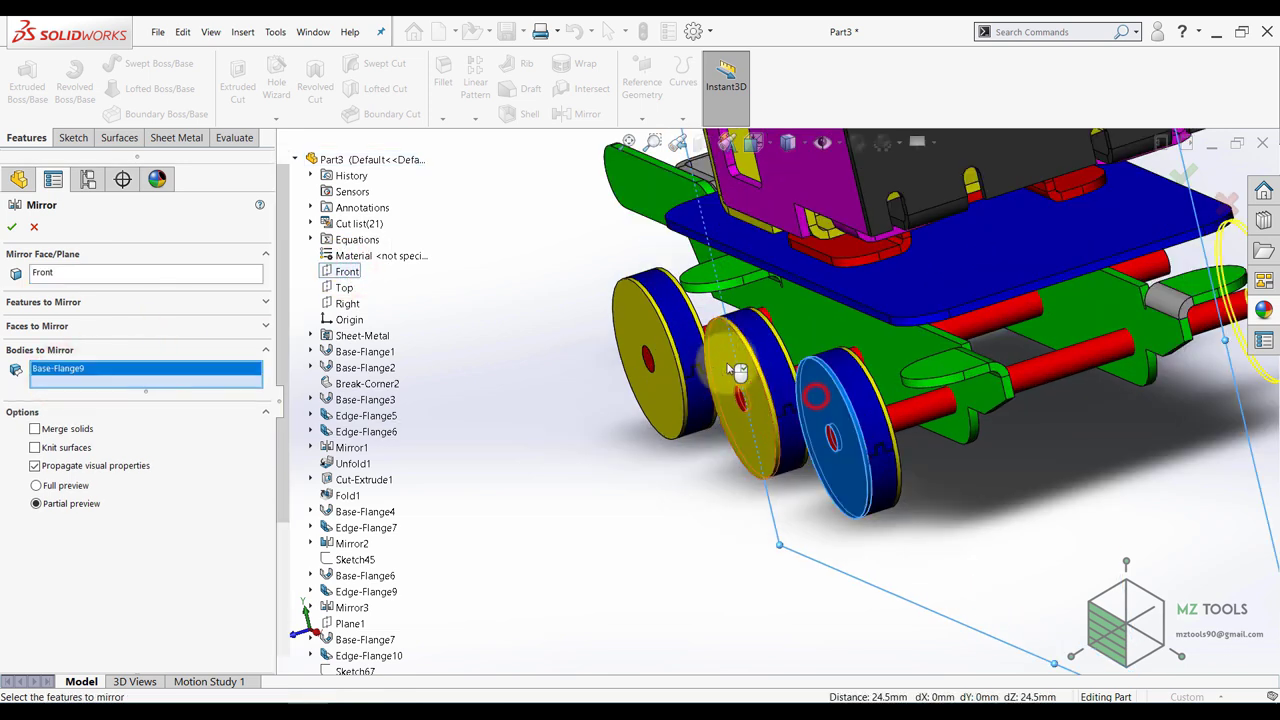
click(727, 363)
click(645, 329)
- Add the three blue rims and three inner discs to the bodies to mirror, and complete the mirror
click(675, 306)
click(764, 352)
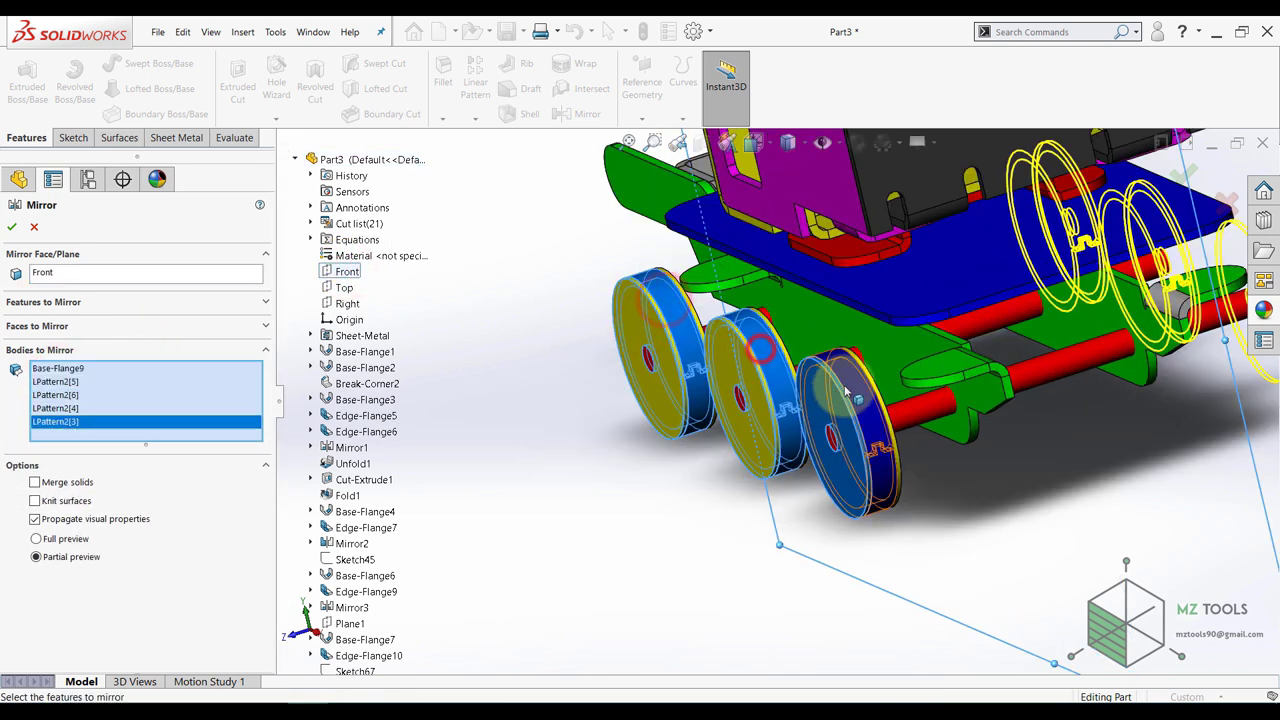
click(845, 383)
middle_drag(845, 383, 908, 385)
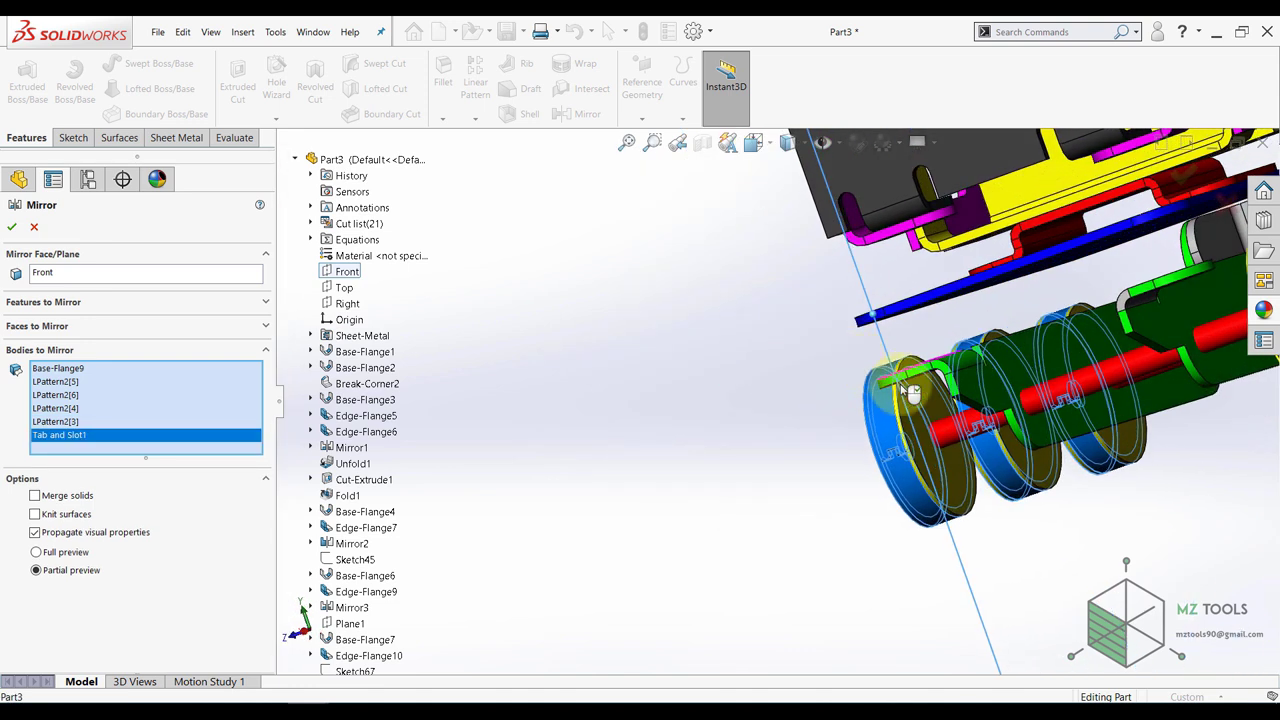
click(955, 472)
click(1025, 458)
click(1135, 446)
scroll(1135, 446, up, 4)
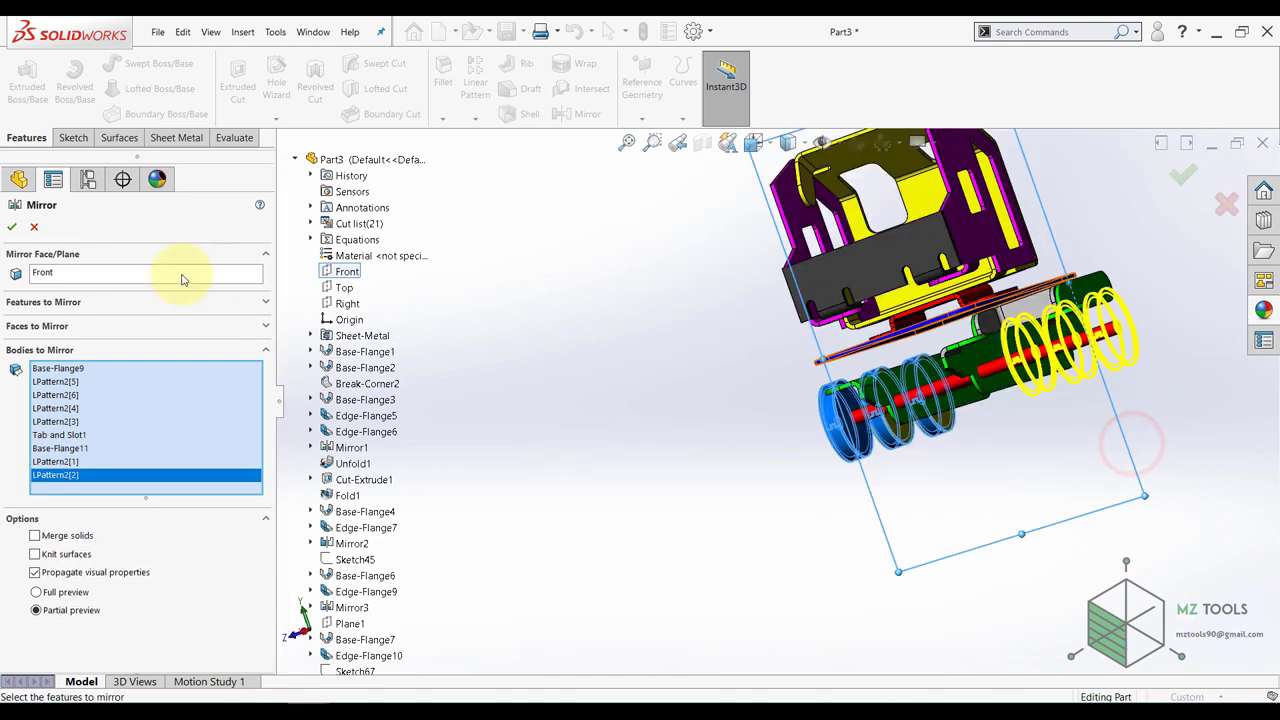
click(10, 229)
- Examine the mirrored wheels and their cut list entries to identify which bodies are the uncolored rims
middle_drag(571, 383, 571, 463)
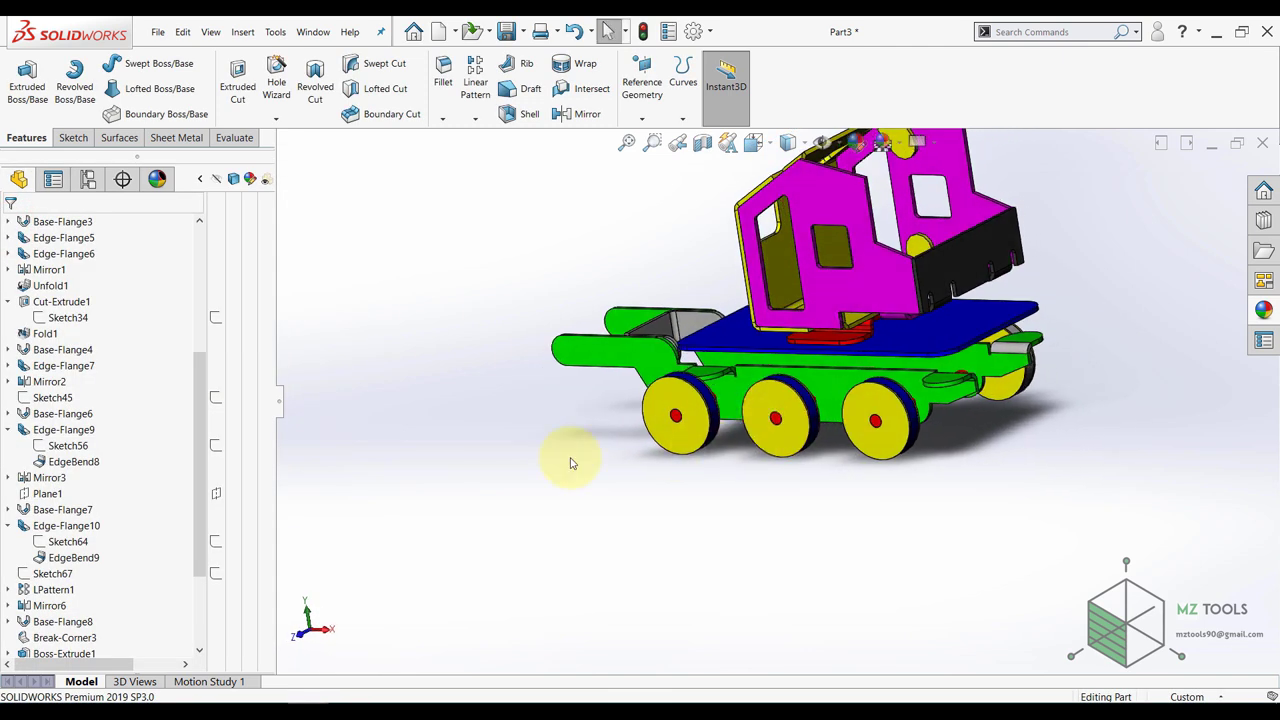
scroll(571, 463, up, 2)
scroll(151, 463, up, 5)
scroll(49, 431, down, 2)
scroll(20, 418, down, 4)
scroll(30, 380, up, 6)
click(10, 285)
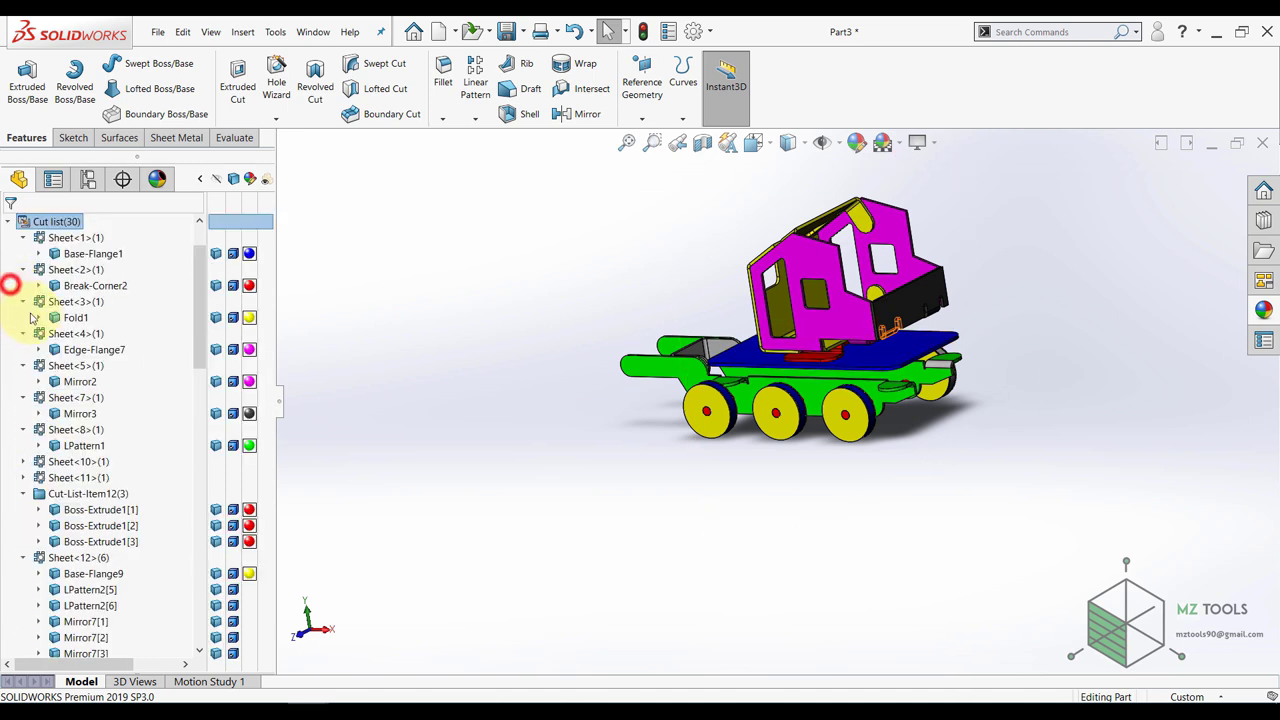
scroll(60, 340, down, 12)
click(76, 303)
middle_drag(726, 512, 620, 563)
scroll(787, 432, down, 3)
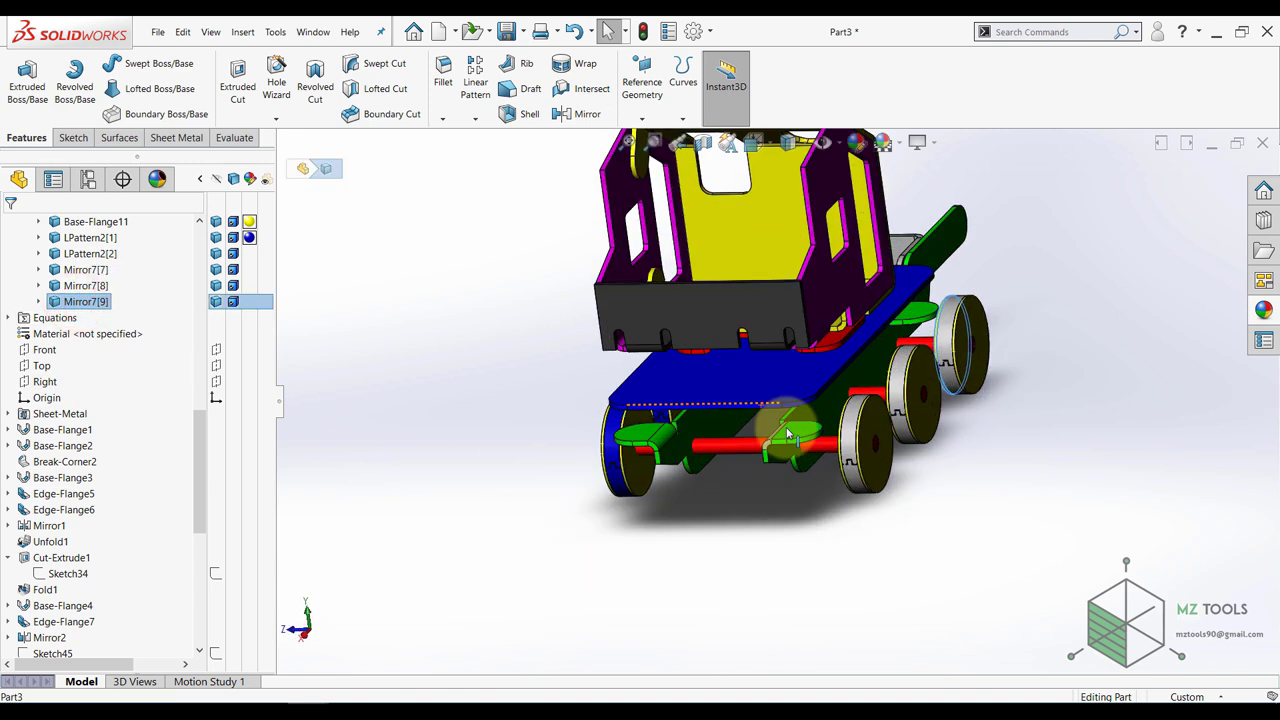
click(860, 428)
scroll(228, 433, up, 3)
scroll(157, 445, up, 5)
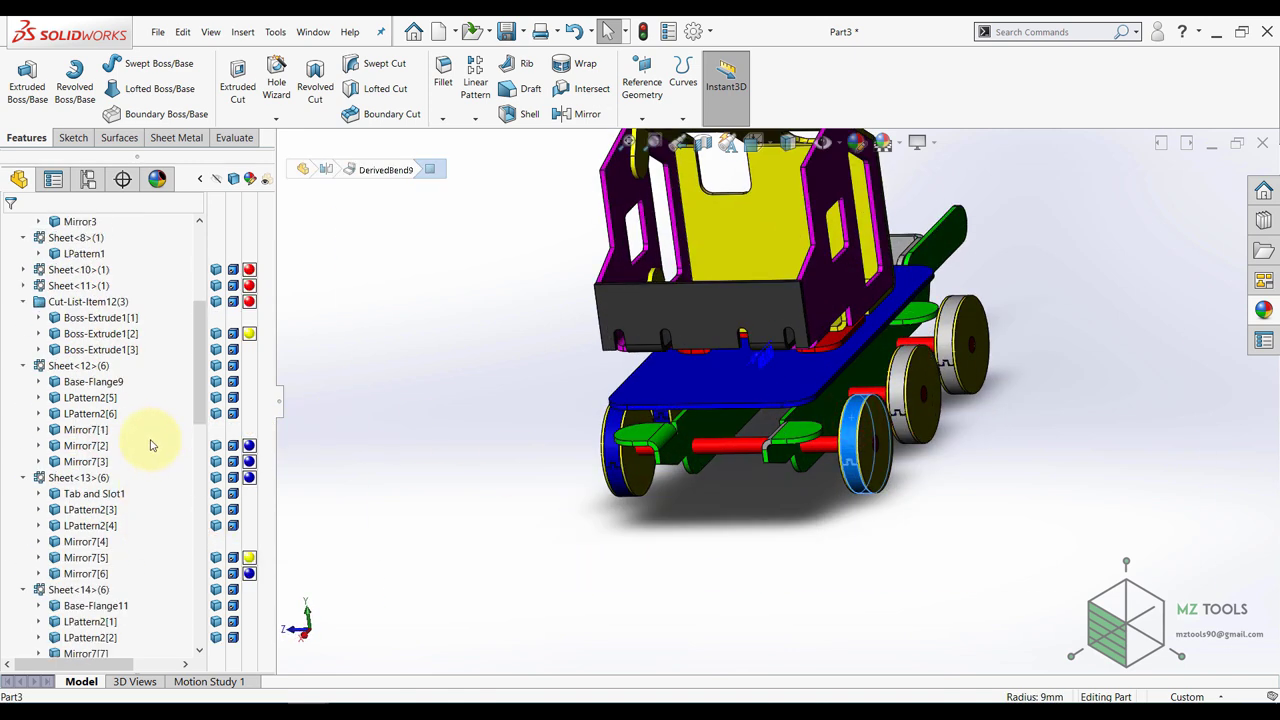
scroll(149, 443, down, 6)
click(86, 397)
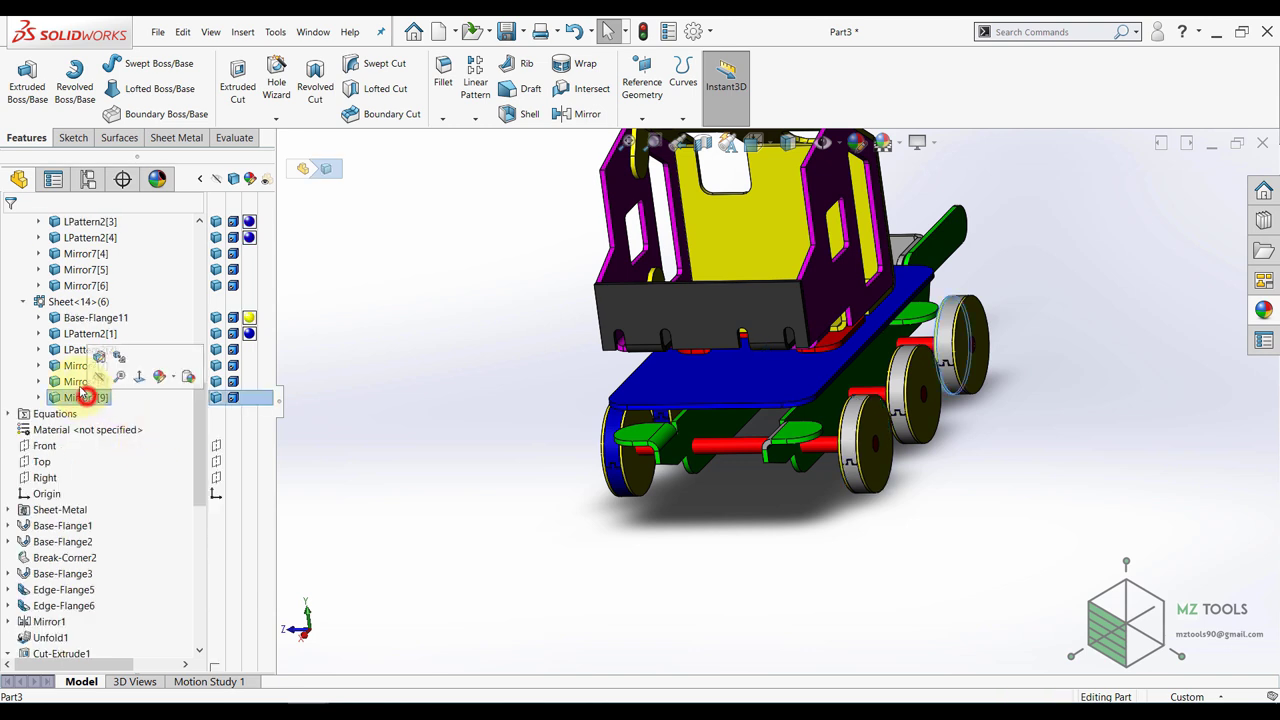
click(70, 362)
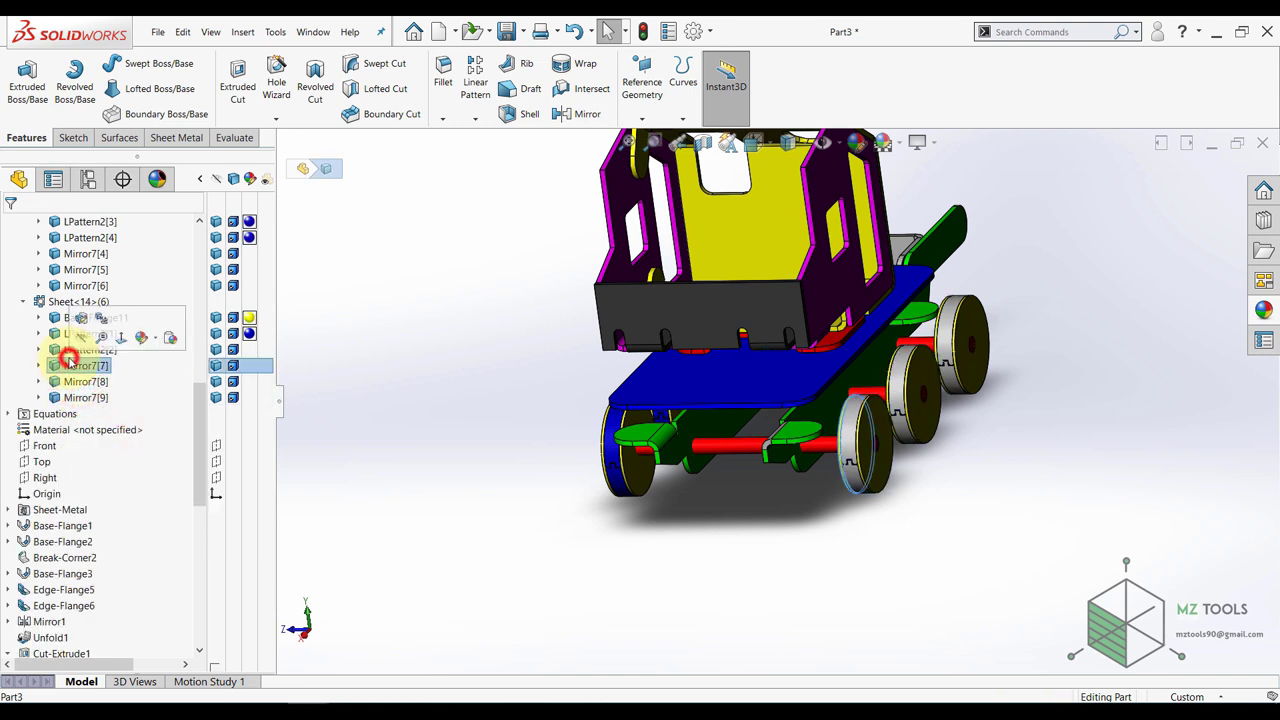
click(62, 348)
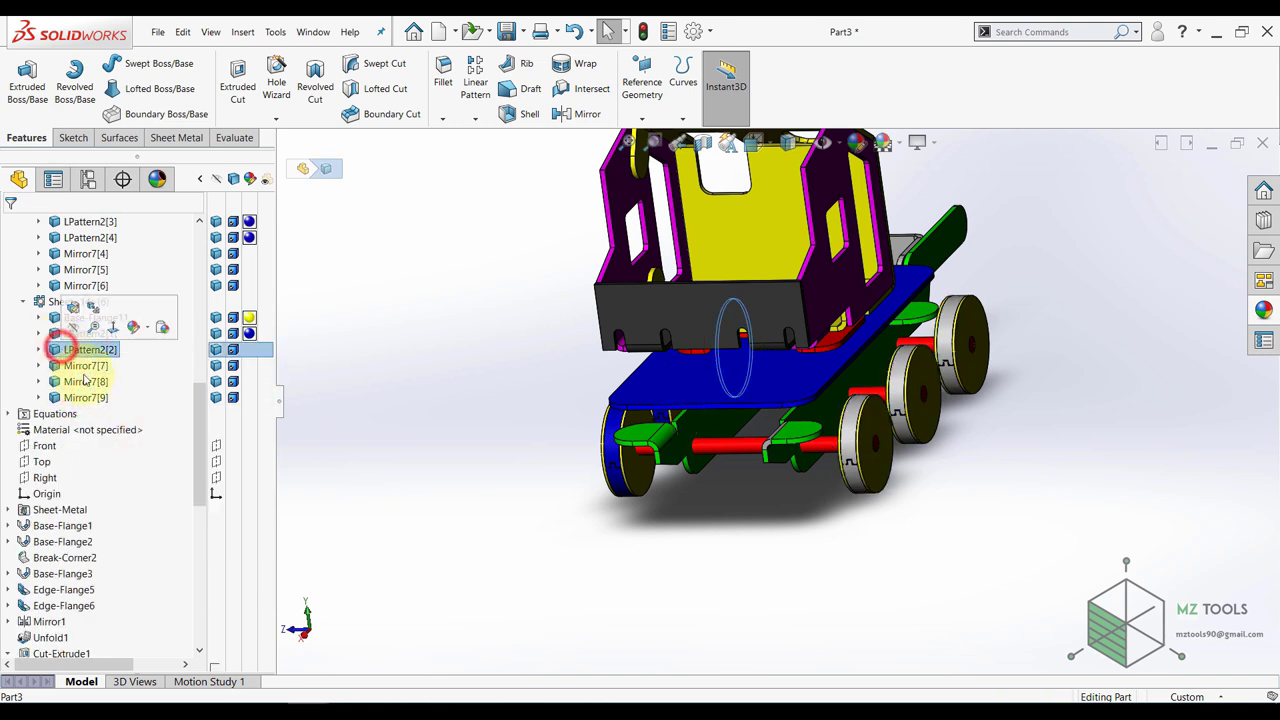
- Paste the copied dark blue appearance onto the three mirrored rim bodies Mirror7[4], Mirror7[5] and Mirror7[6]
click(63, 287)
ctrl+click(60, 270)
ctrl+click(58, 254)
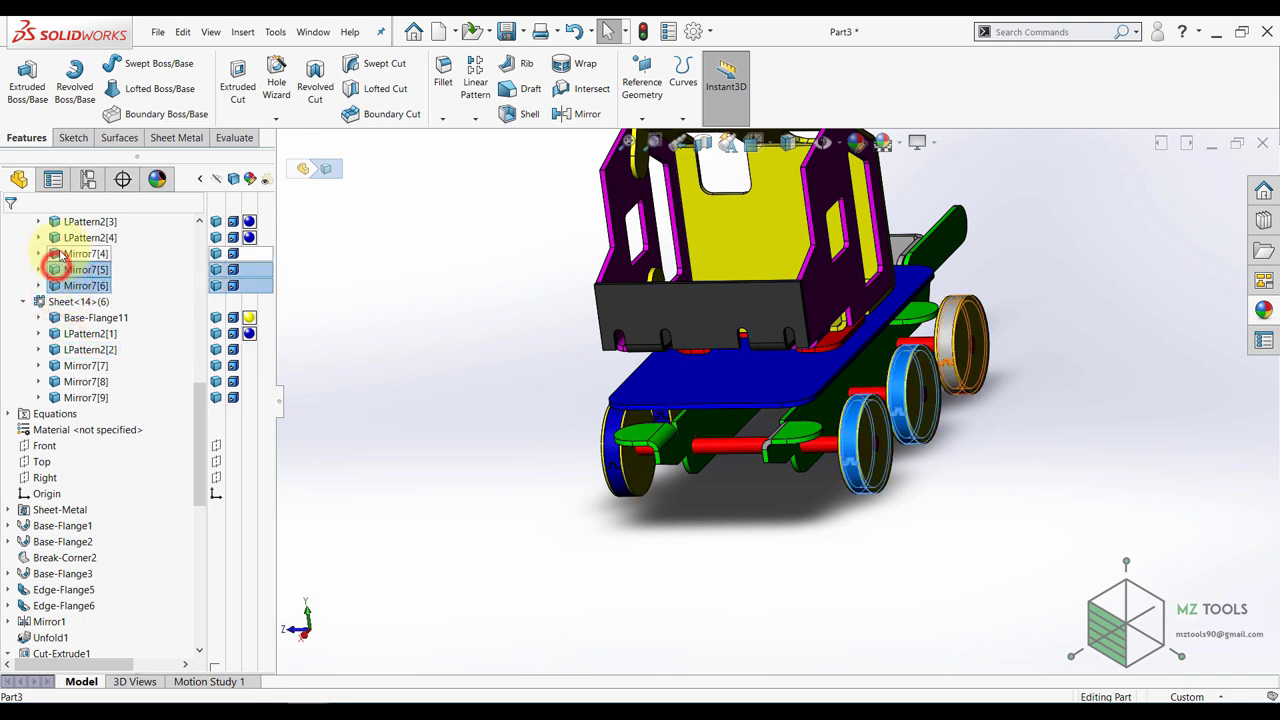
click(160, 229)
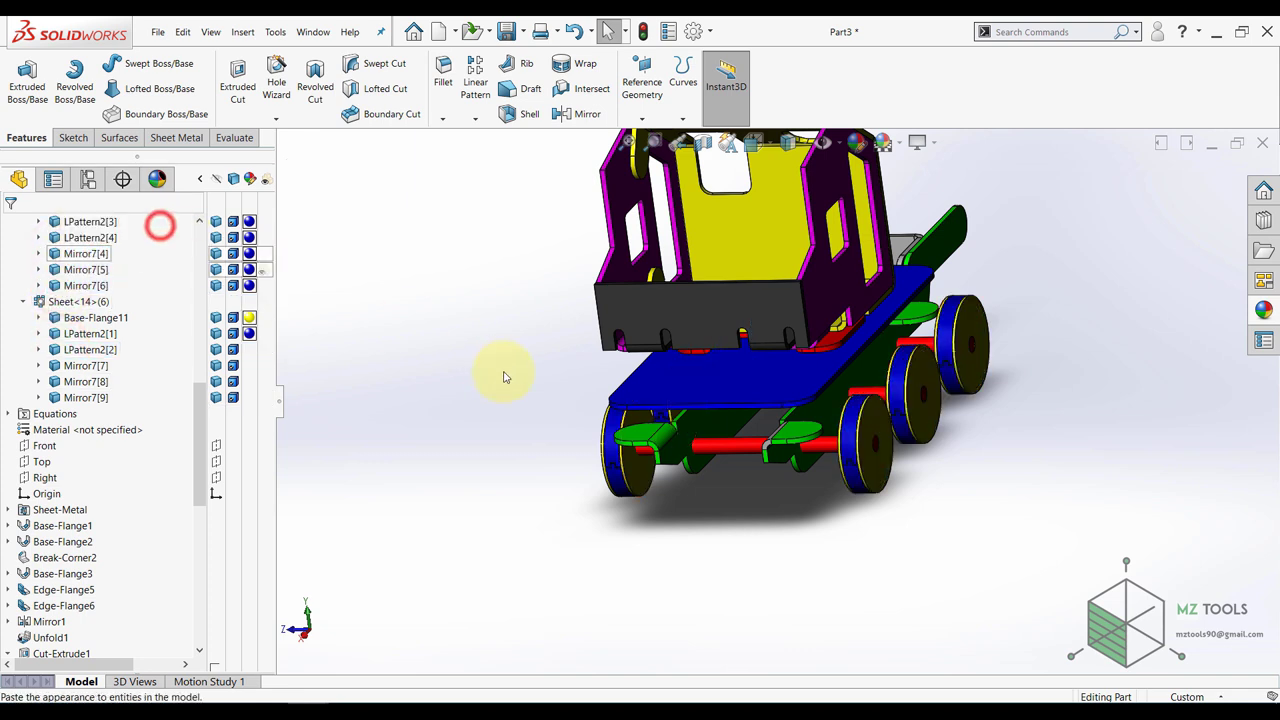
- Create a reference plane offset 18 mm above the blue platform's upper face
scroll(722, 406, up, 1)
middle_drag(608, 409, 640, 406)
click(35, 228)
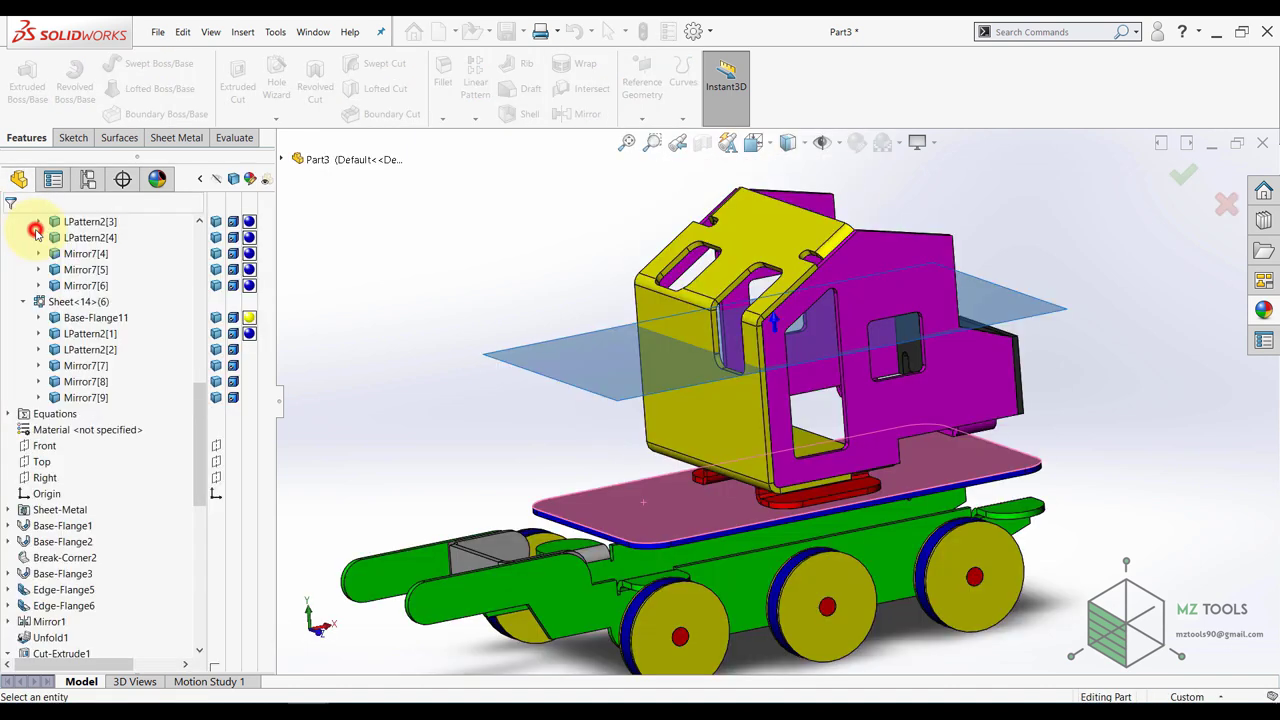
click(423, 290)
click(642, 78)
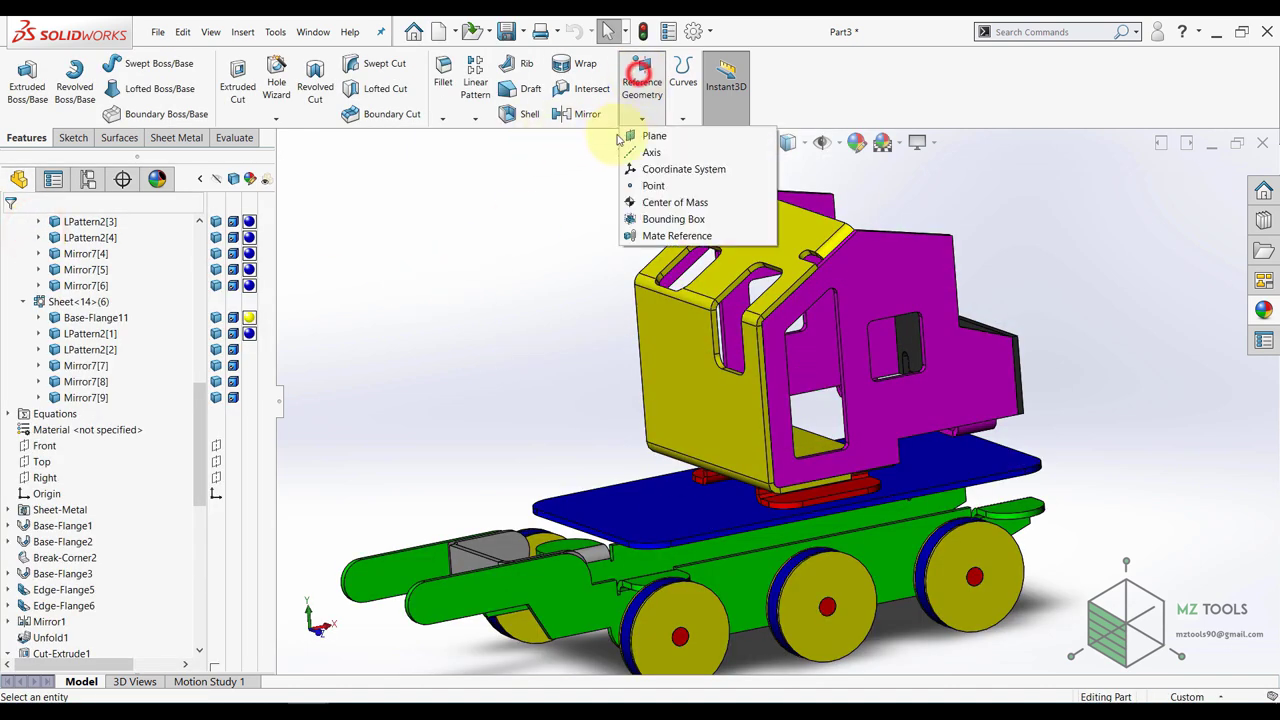
click(637, 137)
click(565, 492)
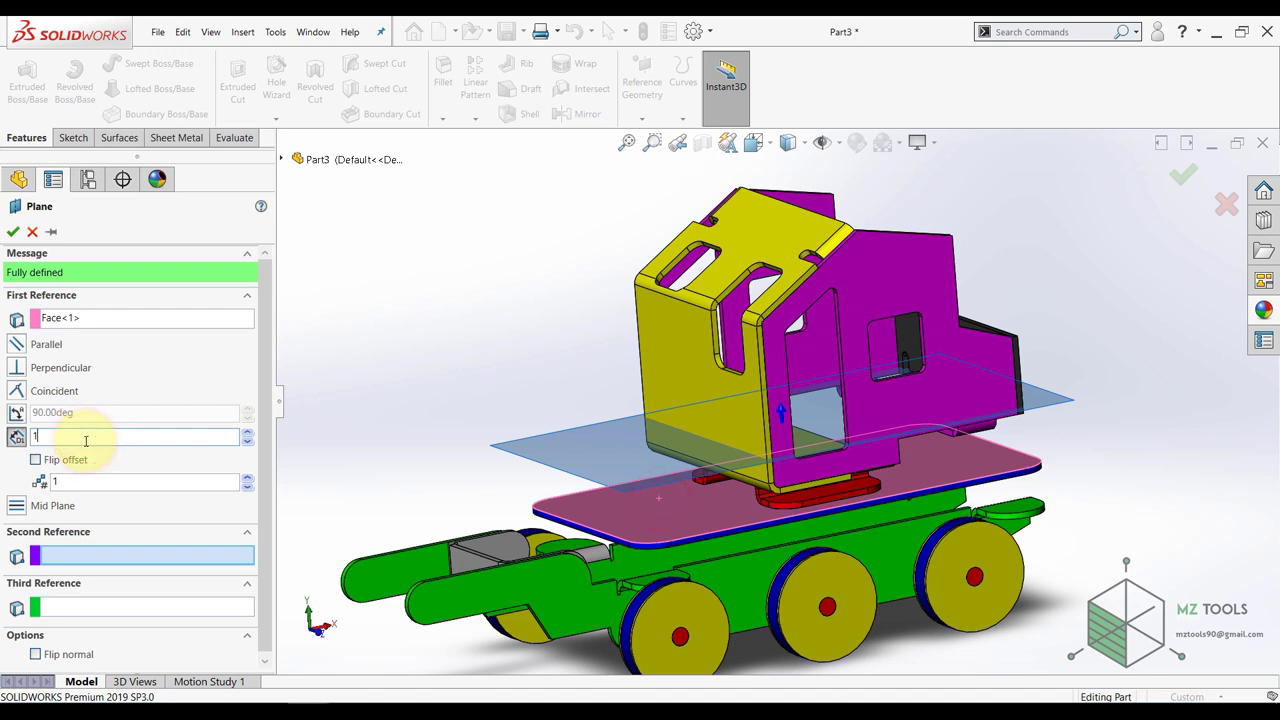
key(Return)
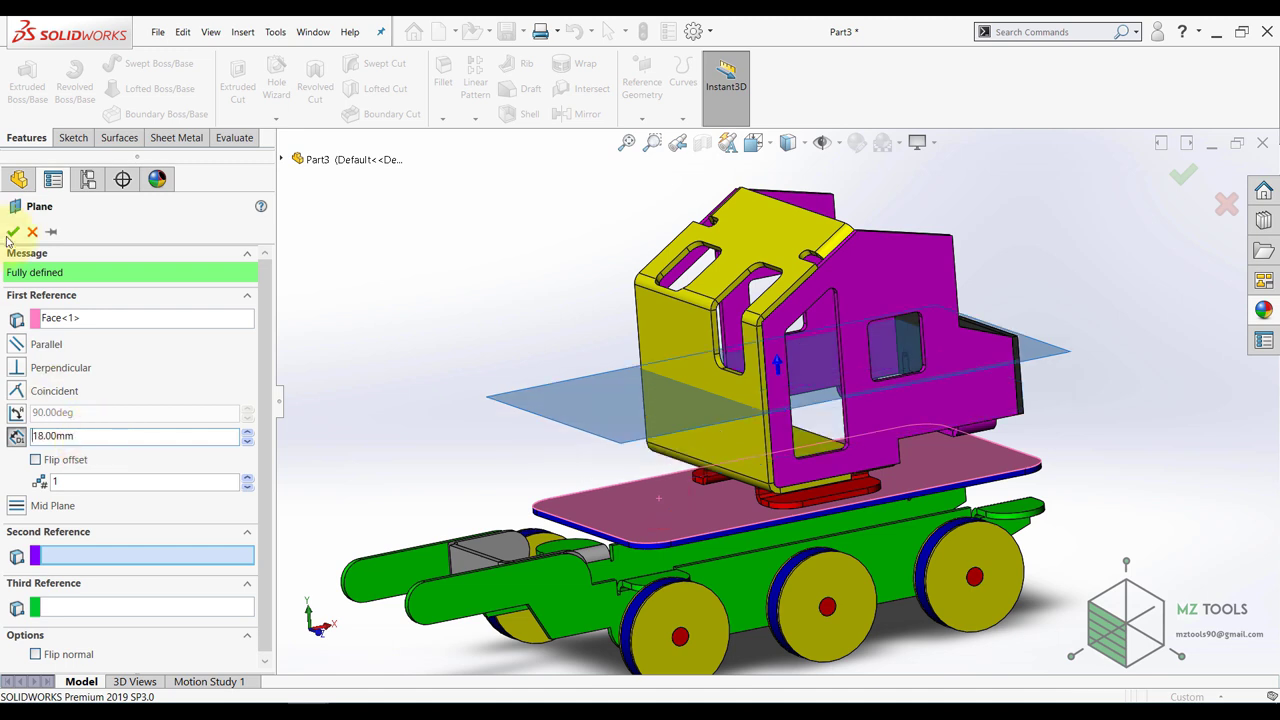
click(11, 233)
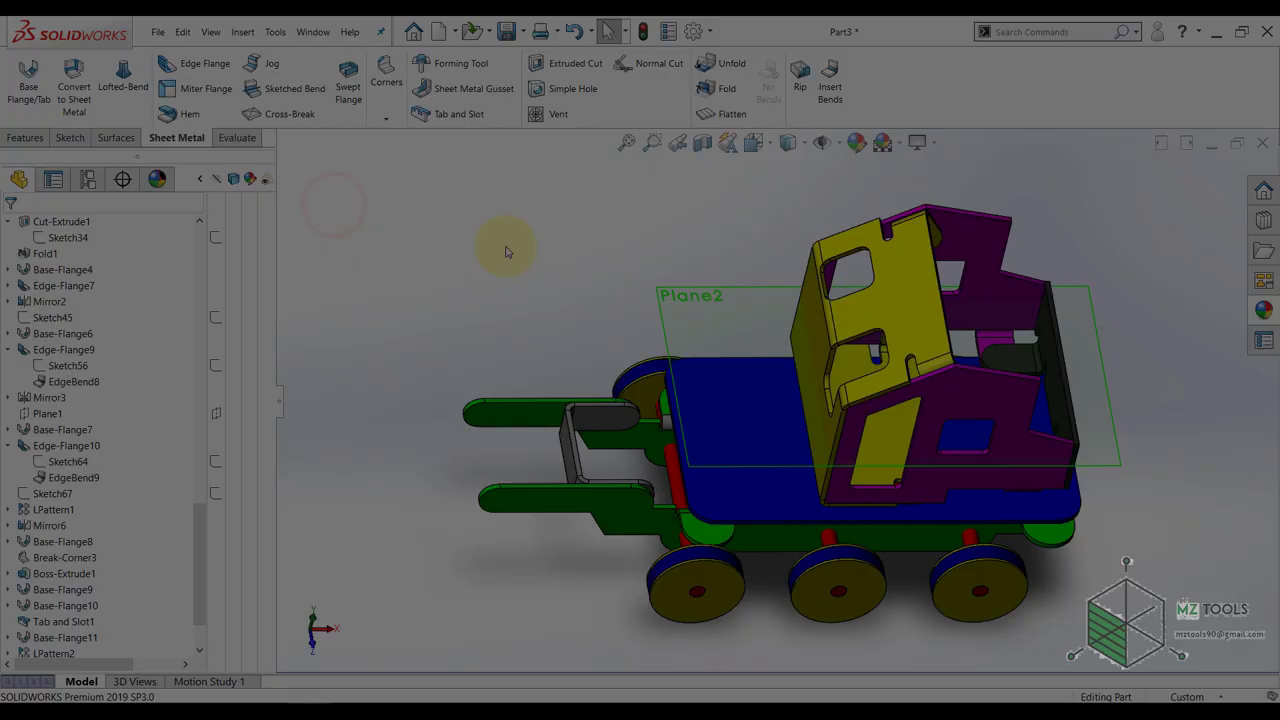
- Start a sketch on the new offset plane above the blue platform and orient the view normal to it
click(504, 254)
click(728, 355)
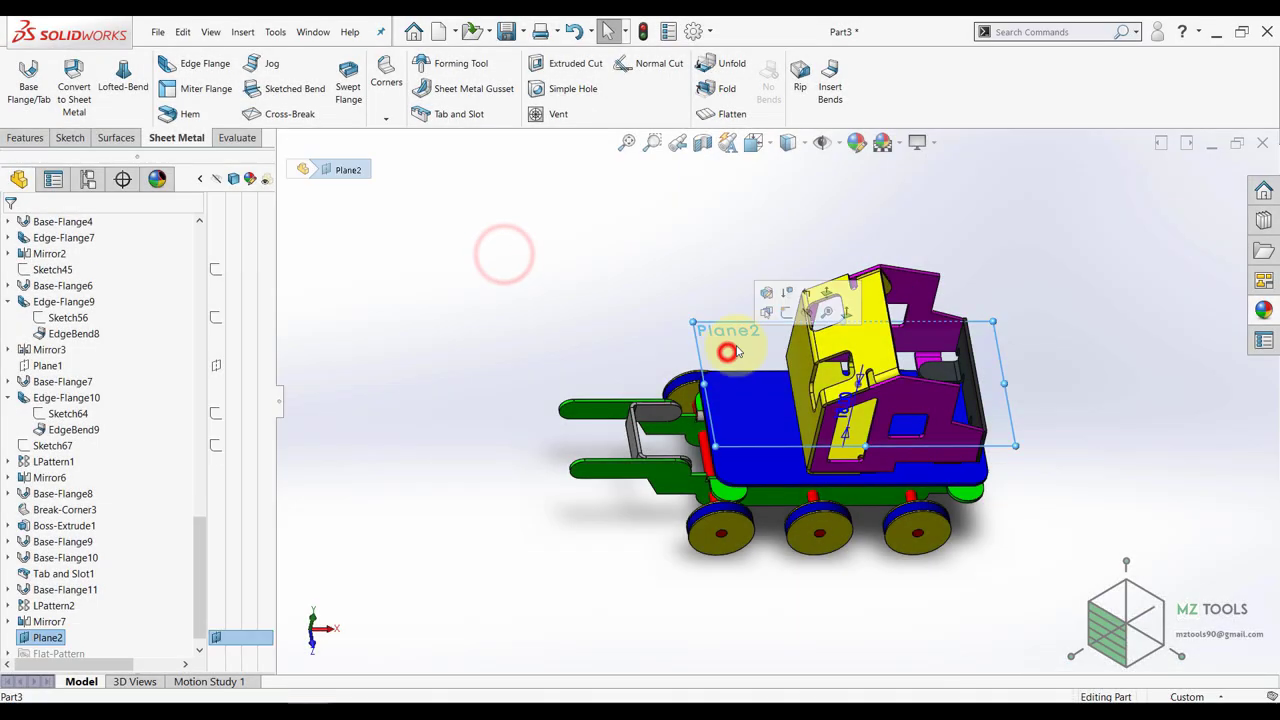
click(783, 312)
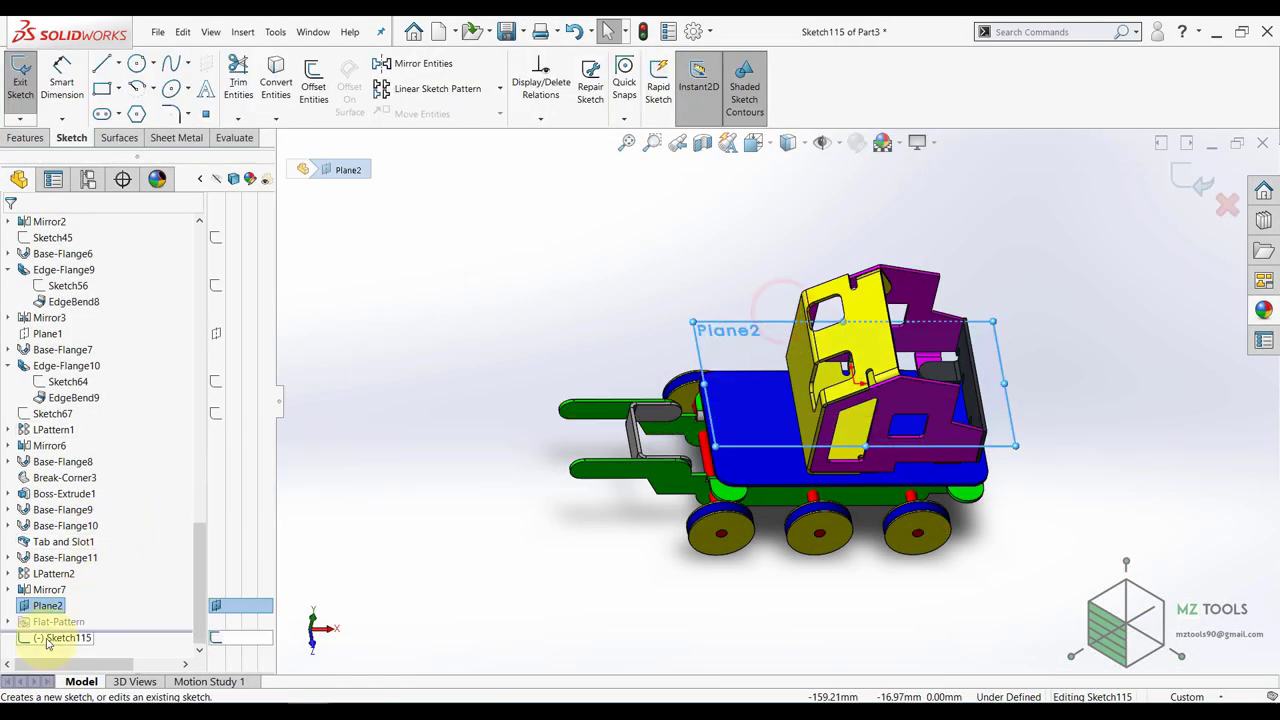
click(47, 638)
click(81, 617)
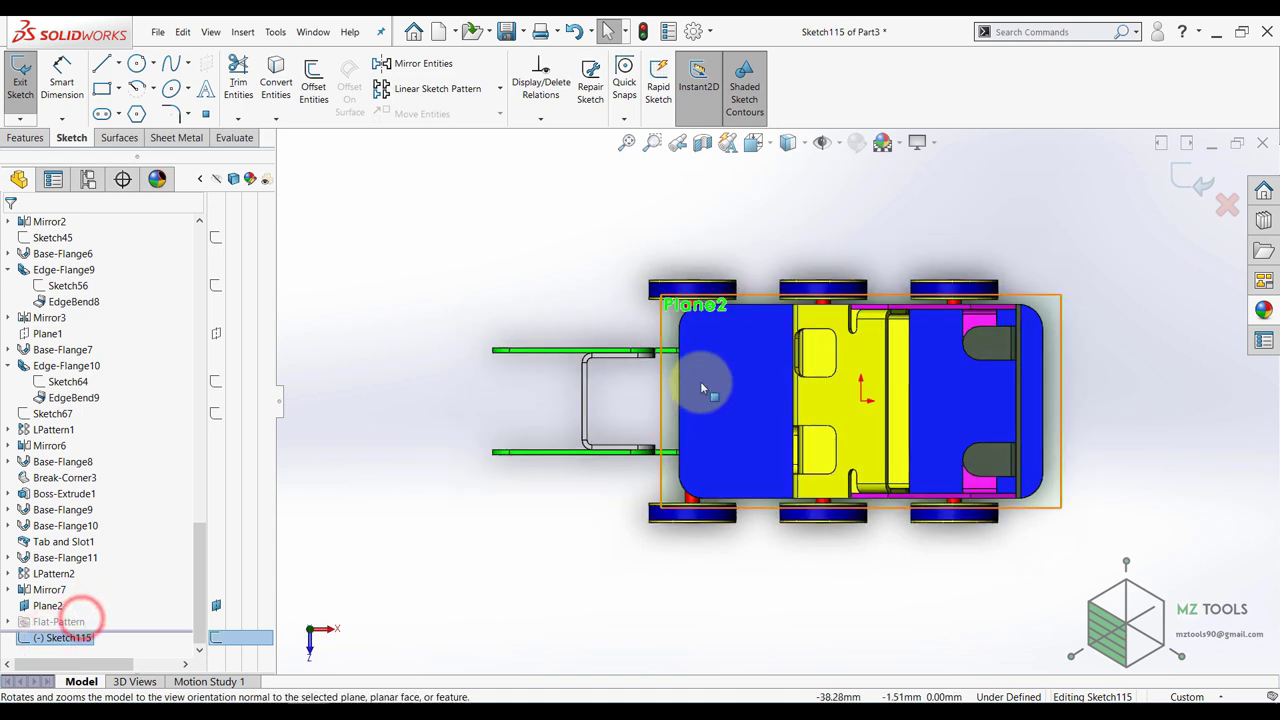
- Change the model's display style to hidden lines removed for sketching on the offset plane
scroll(828, 331, down, 4)
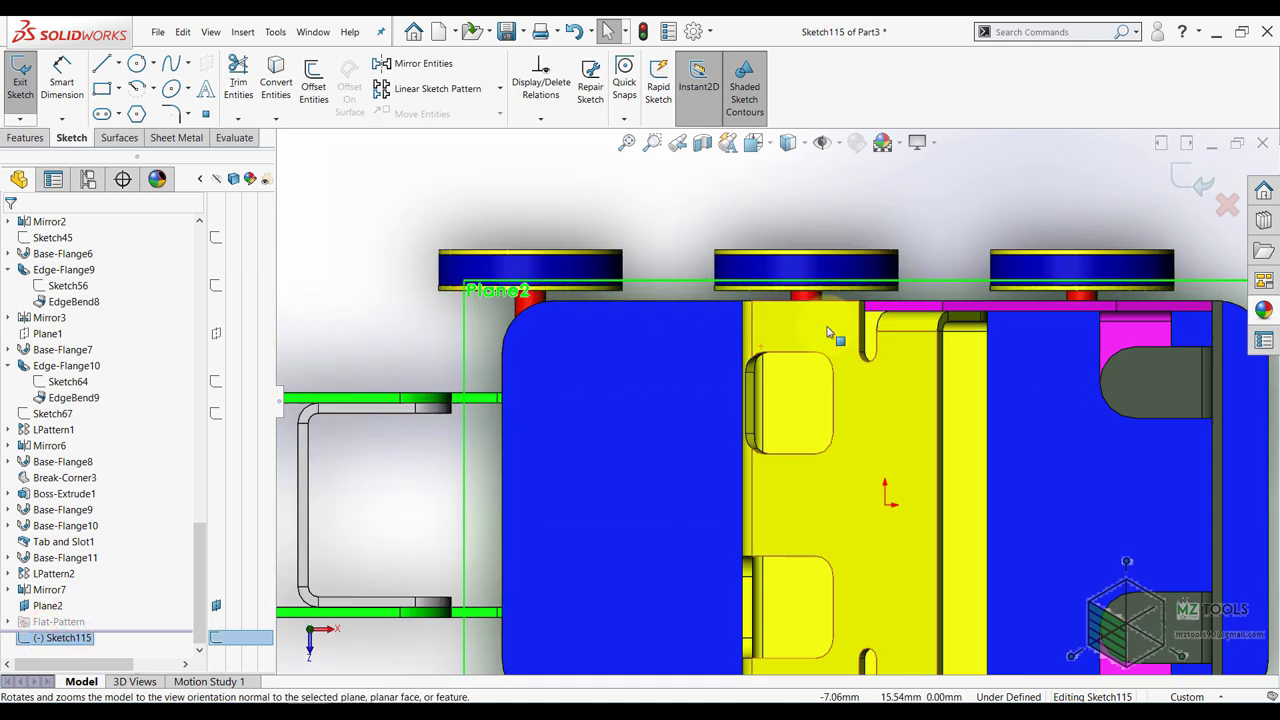
click(103, 63)
scroll(725, 370, up, 3)
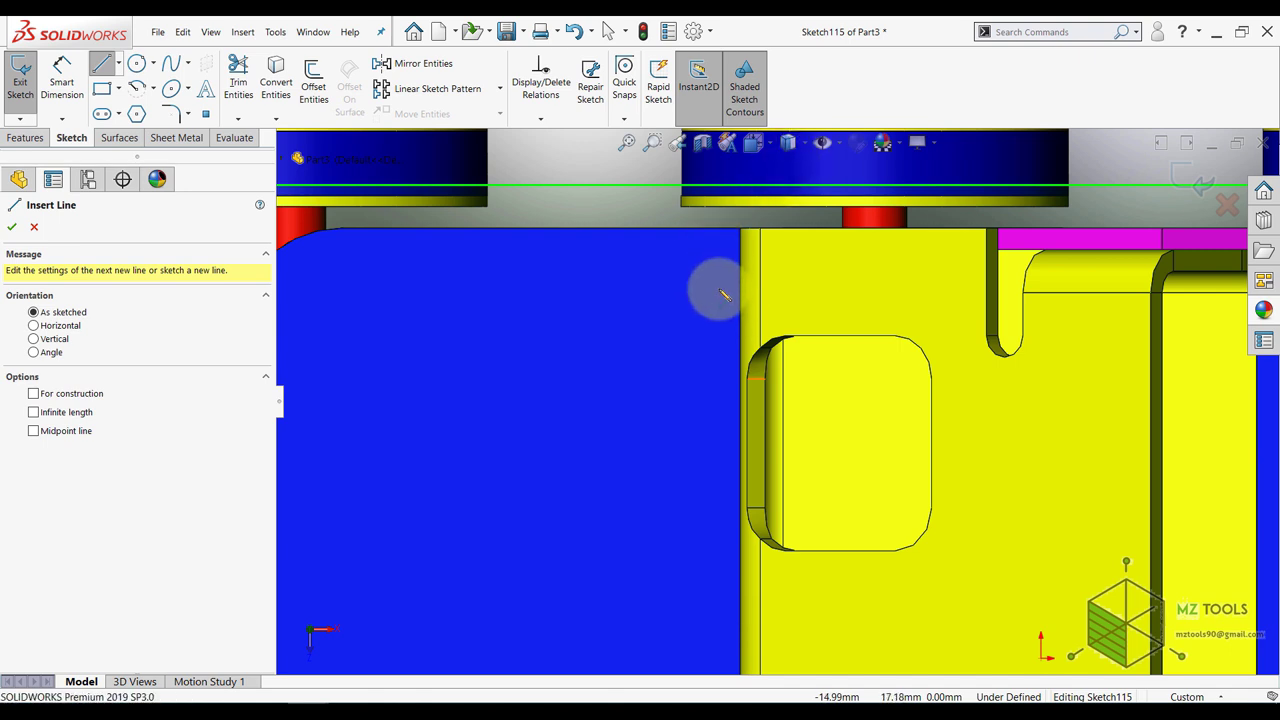
click(805, 143)
click(791, 218)
- Convert the narrow bend face beside the blue rear platform into sketch entities and make them all construction geometry
click(277, 72)
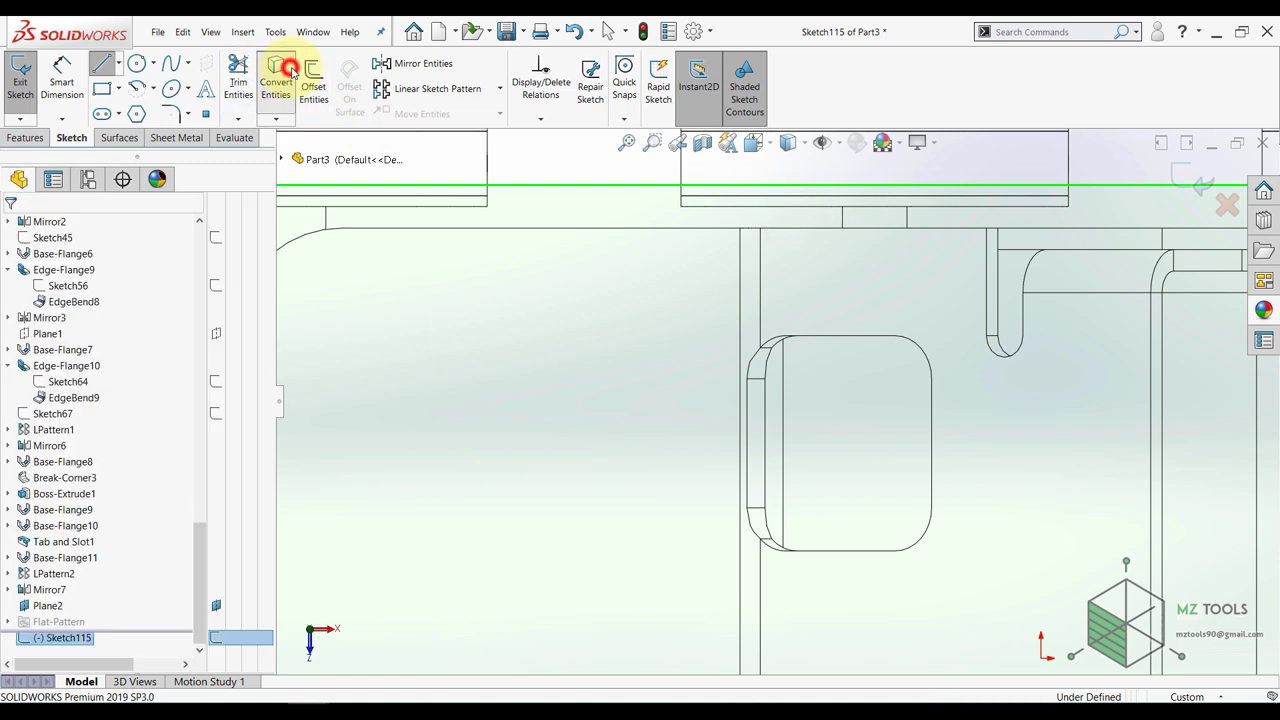
click(748, 282)
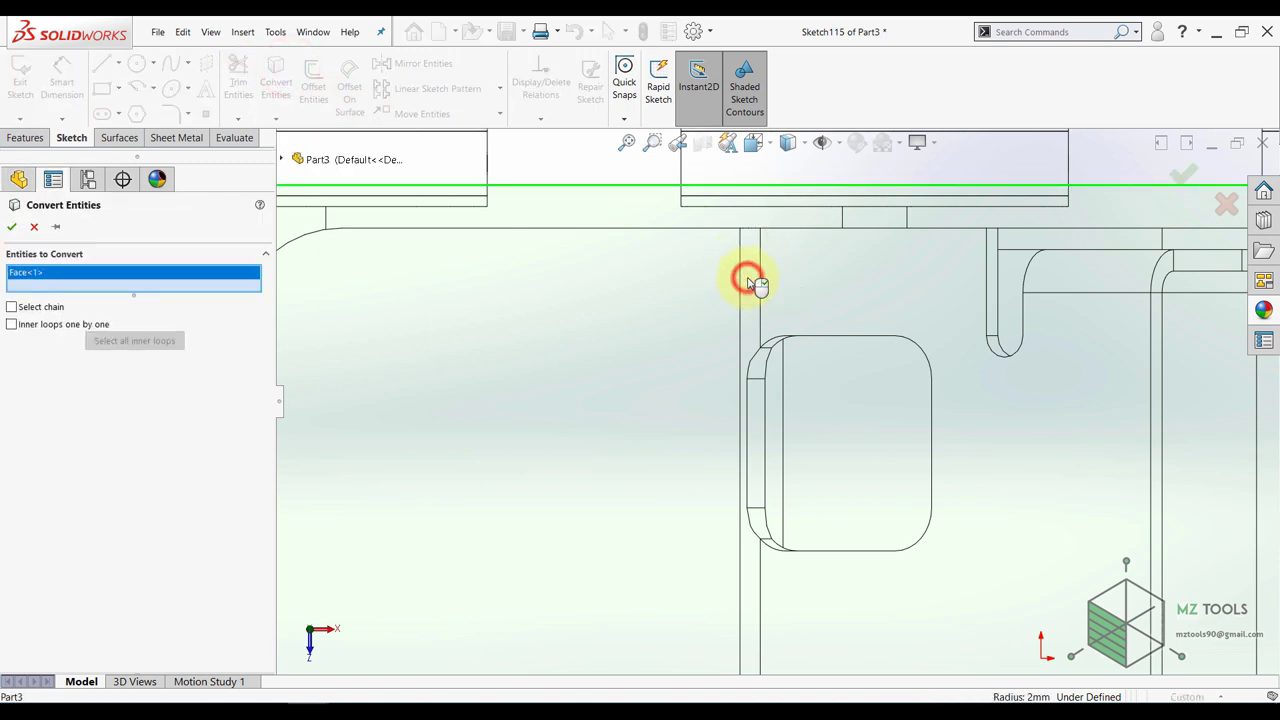
click(9, 231)
scroll(670, 345, up, 5)
drag(822, 313, 706, 589)
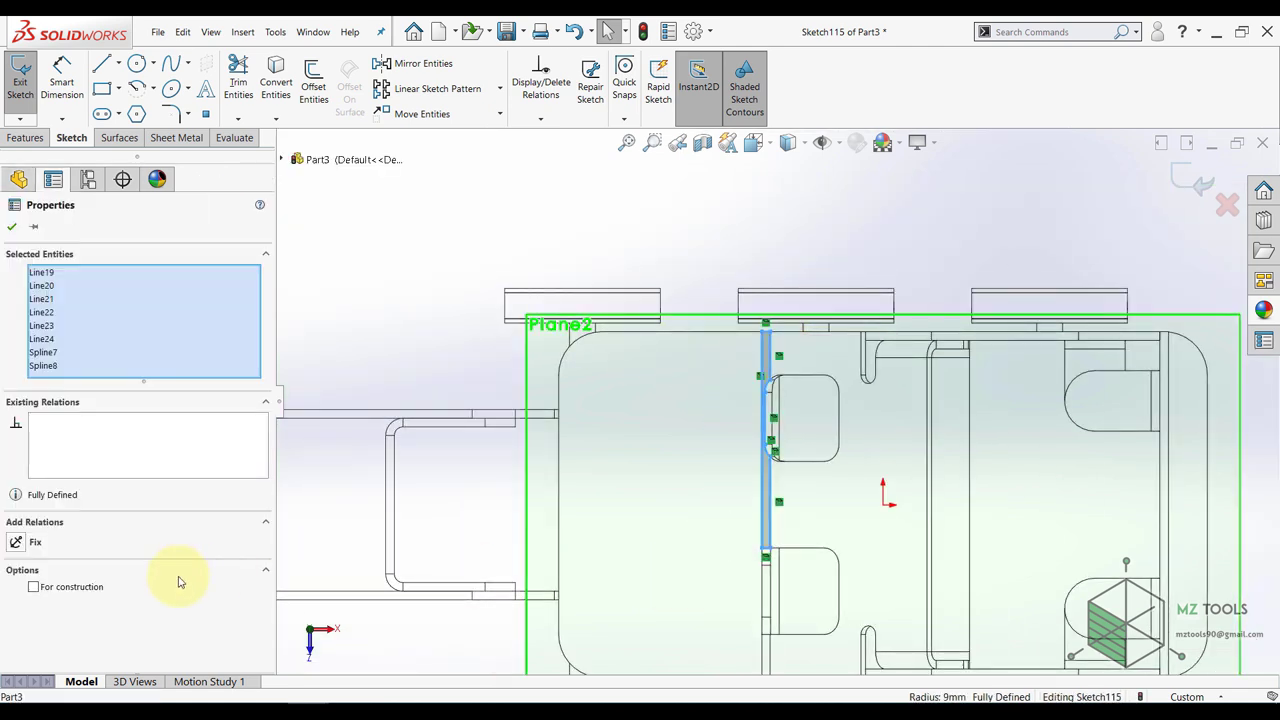
click(34, 589)
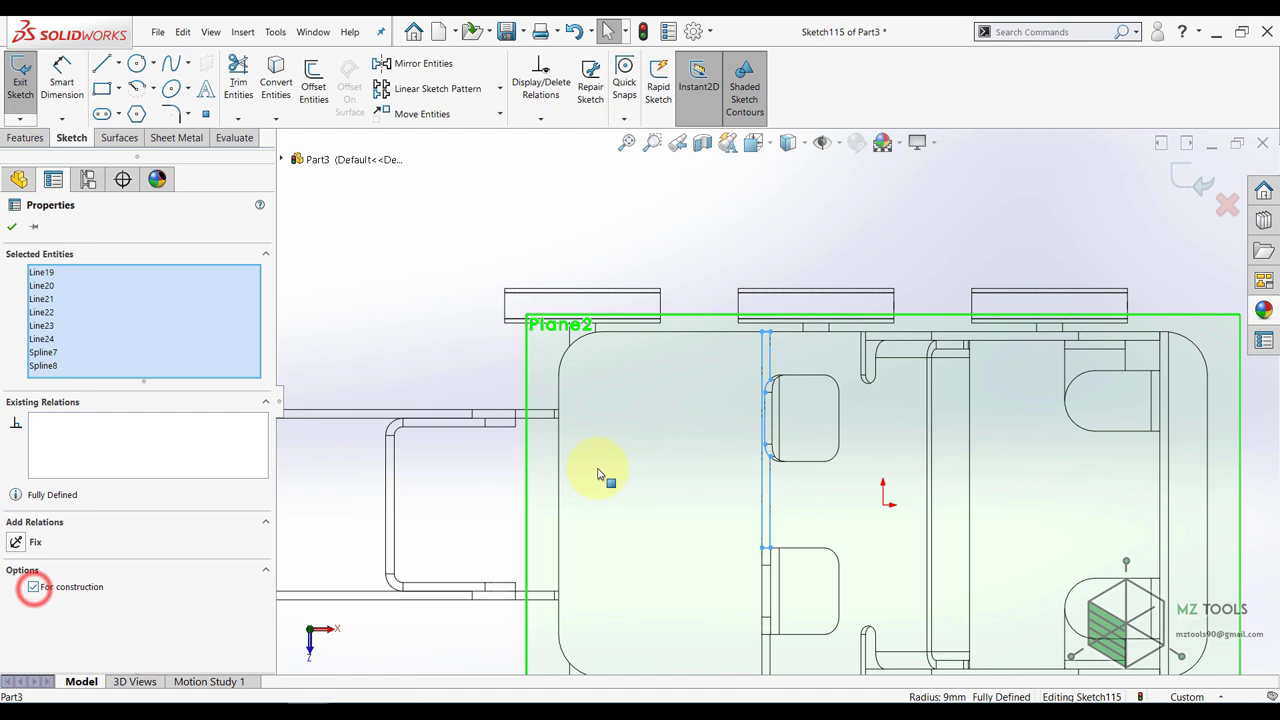
click(12, 228)
- Draw a horizontal centerline about 6.7 mm long outward from the midpoint of the upper seat cutout's edge
scroll(792, 399, down, 3)
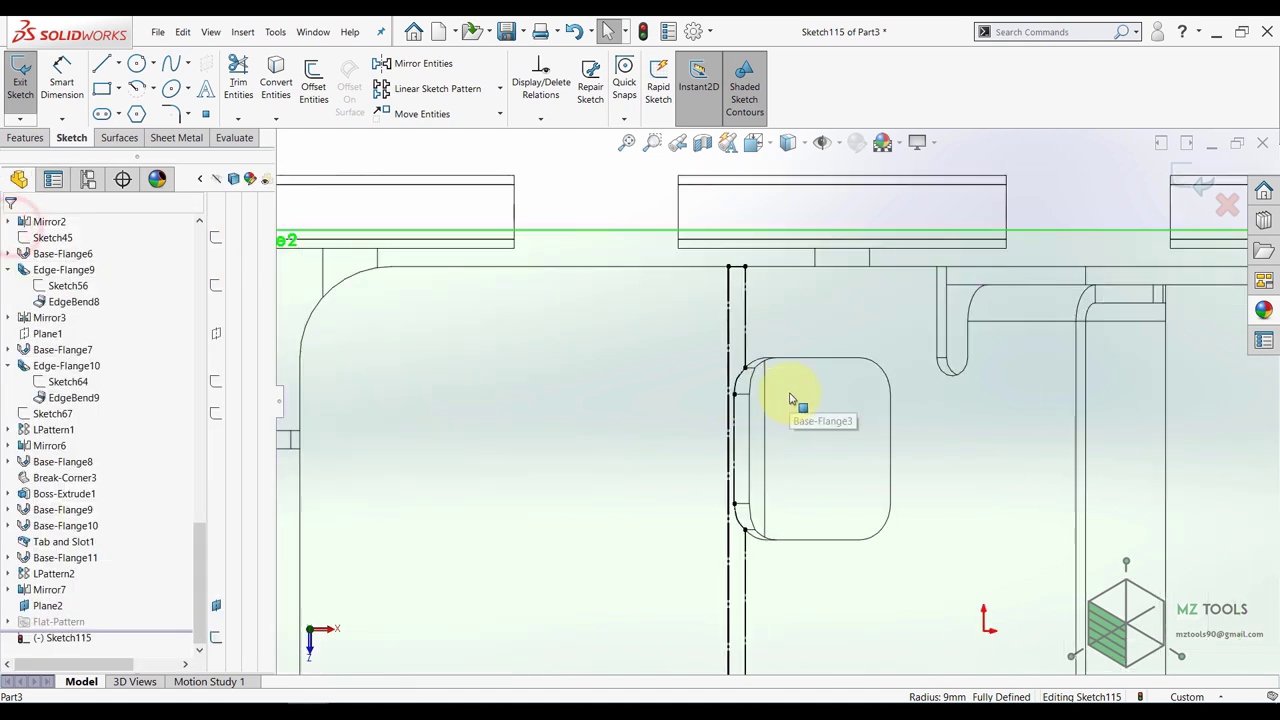
click(118, 64)
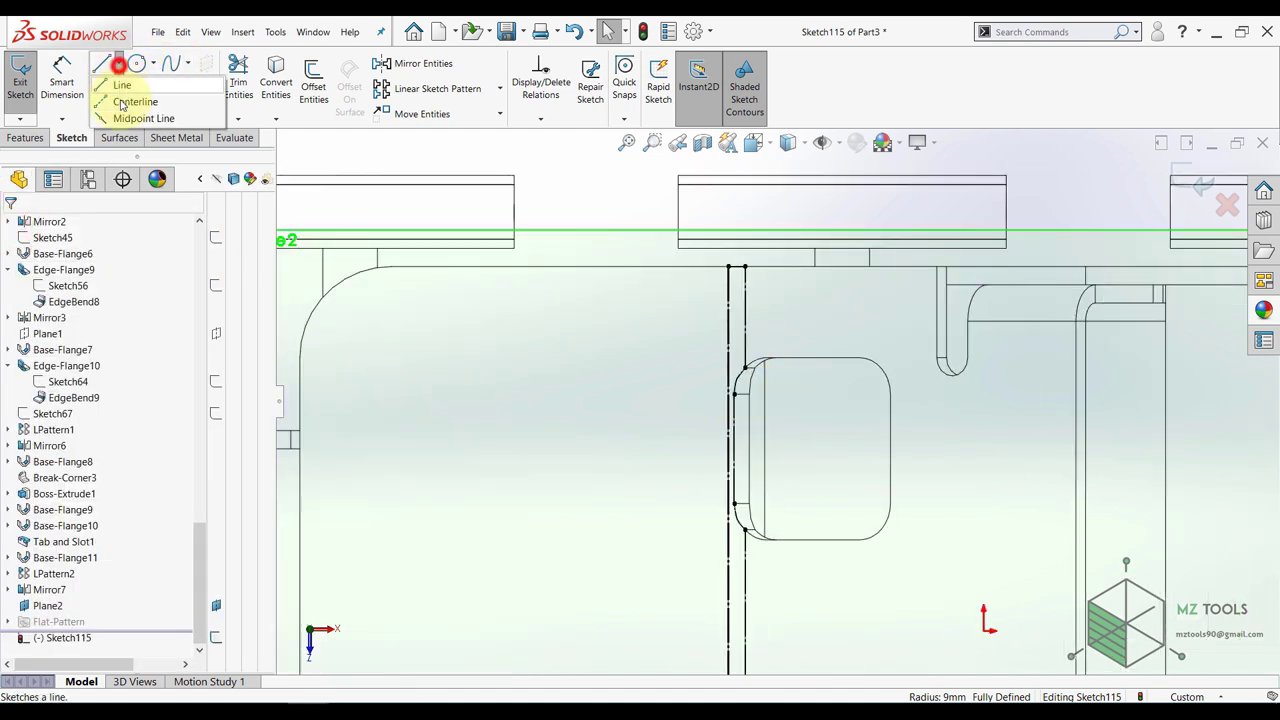
click(121, 97)
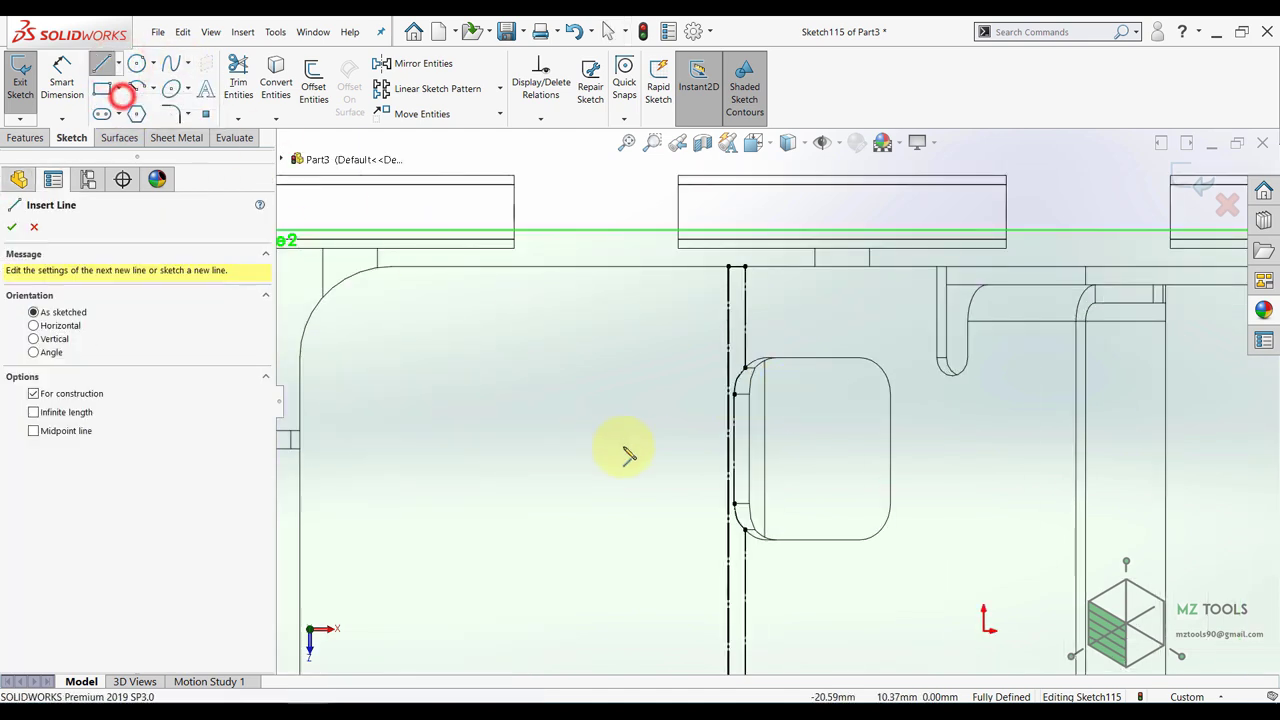
click(749, 449)
click(627, 449)
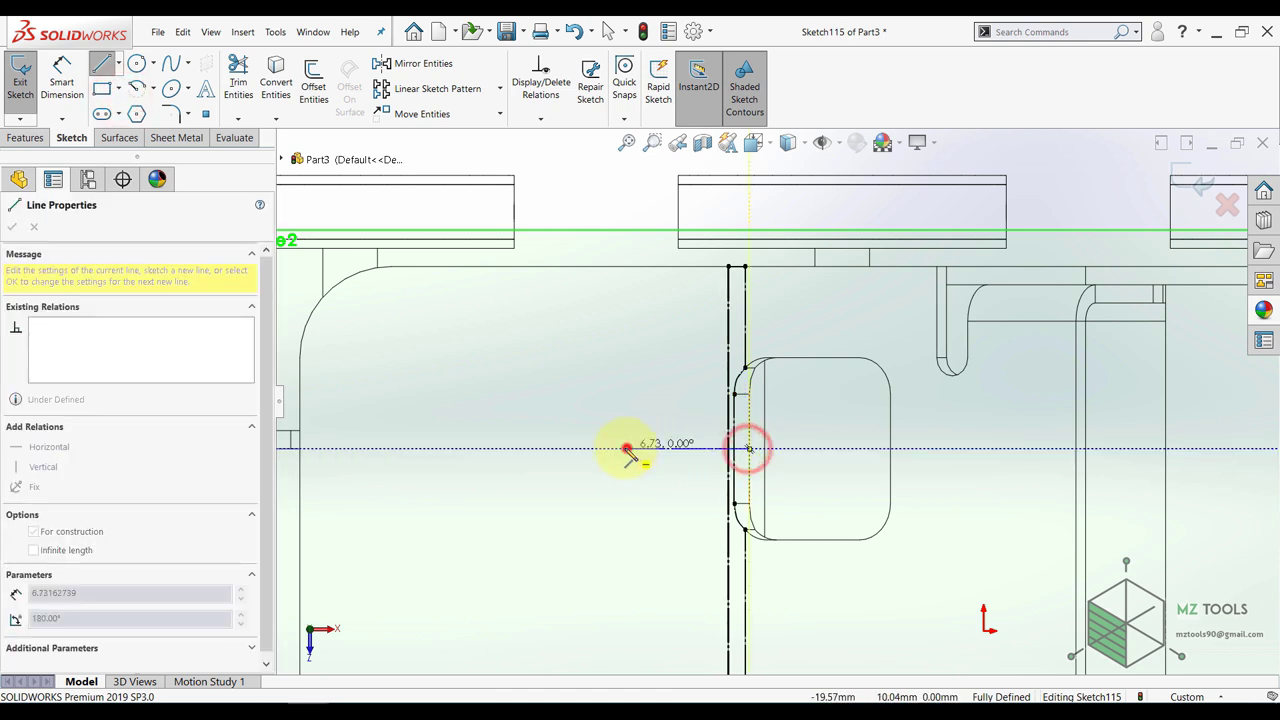
key(Escape)
- Sketch an open three-sided profile along the converted edge, about 11 mm tall with horizontal legs about 5 and 6 mm long
click(103, 63)
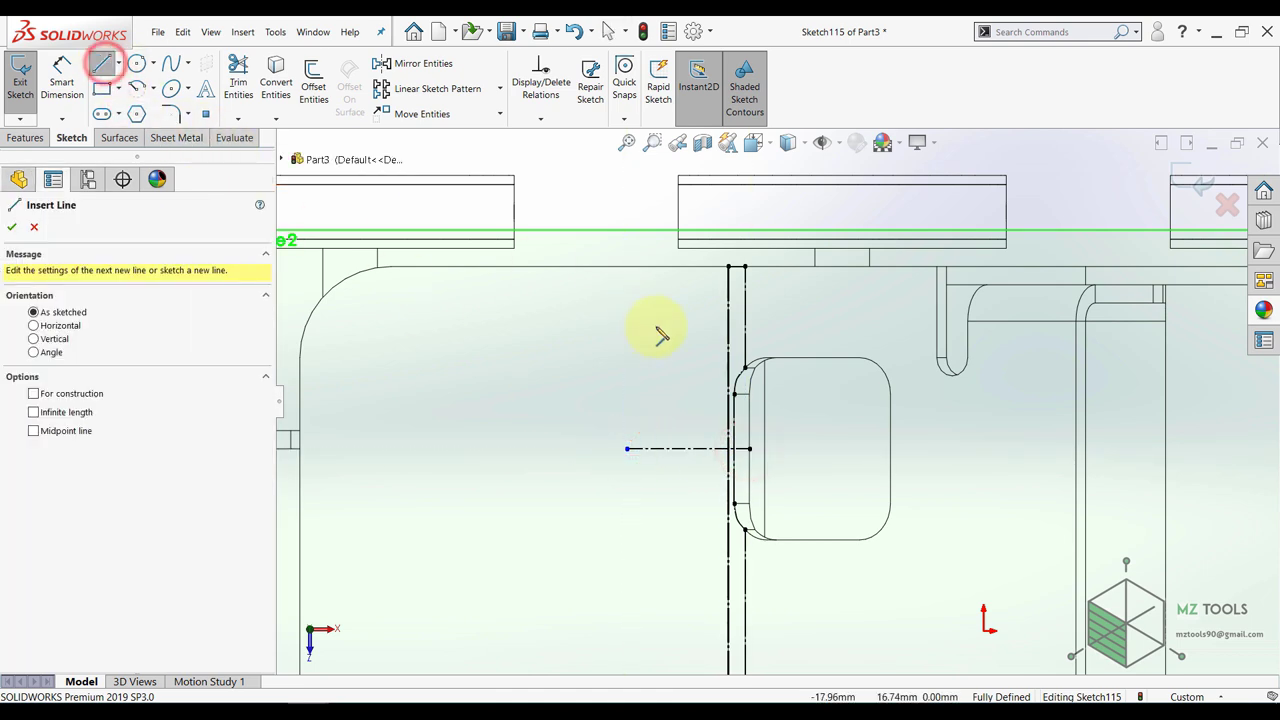
click(634, 331)
double_click(728, 331)
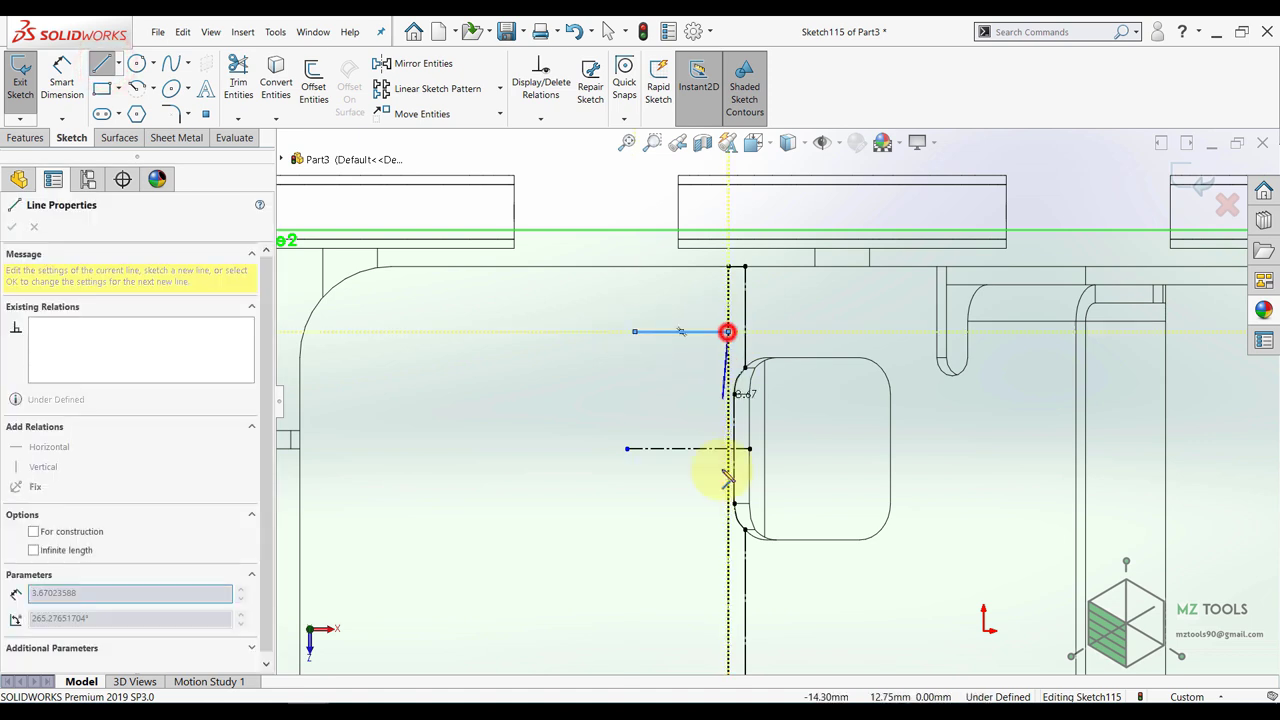
click(729, 537)
double_click(621, 536)
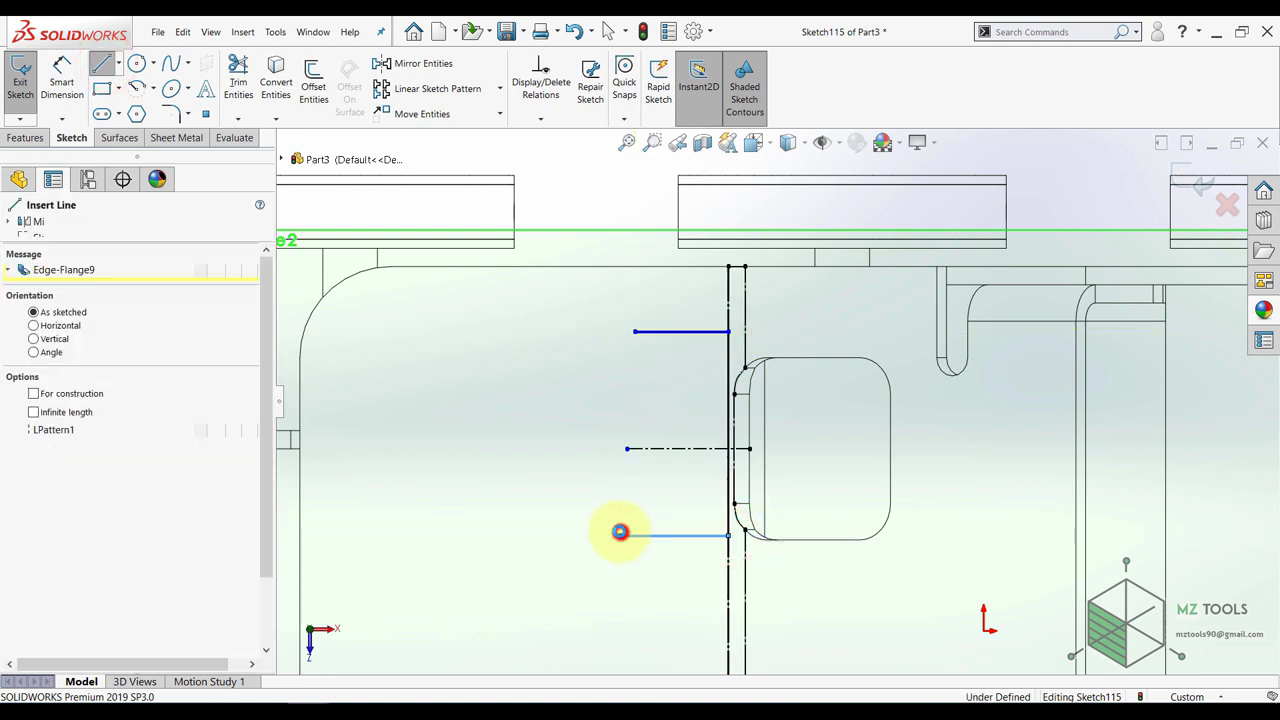
key(Escape)
- Dimension the distance between the profile's two horizontal legs as 15 mm
click(60, 75)
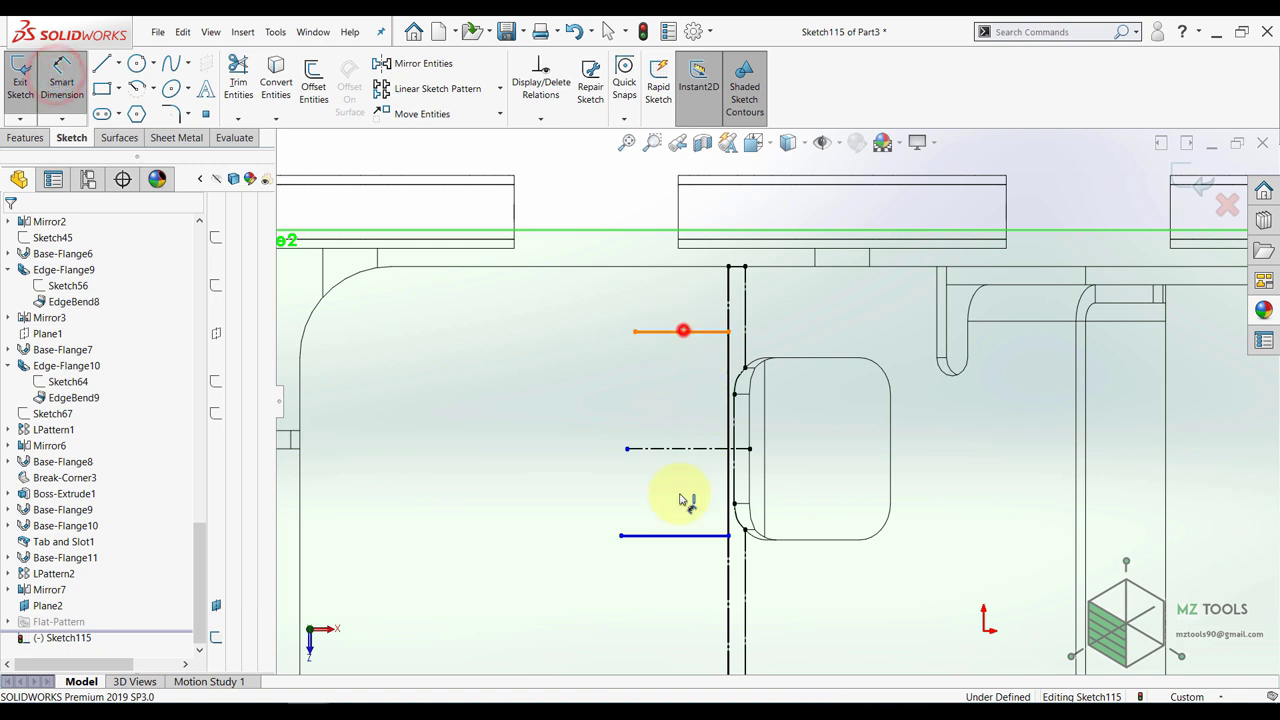
click(683, 331)
click(666, 535)
click(511, 423)
text(1)
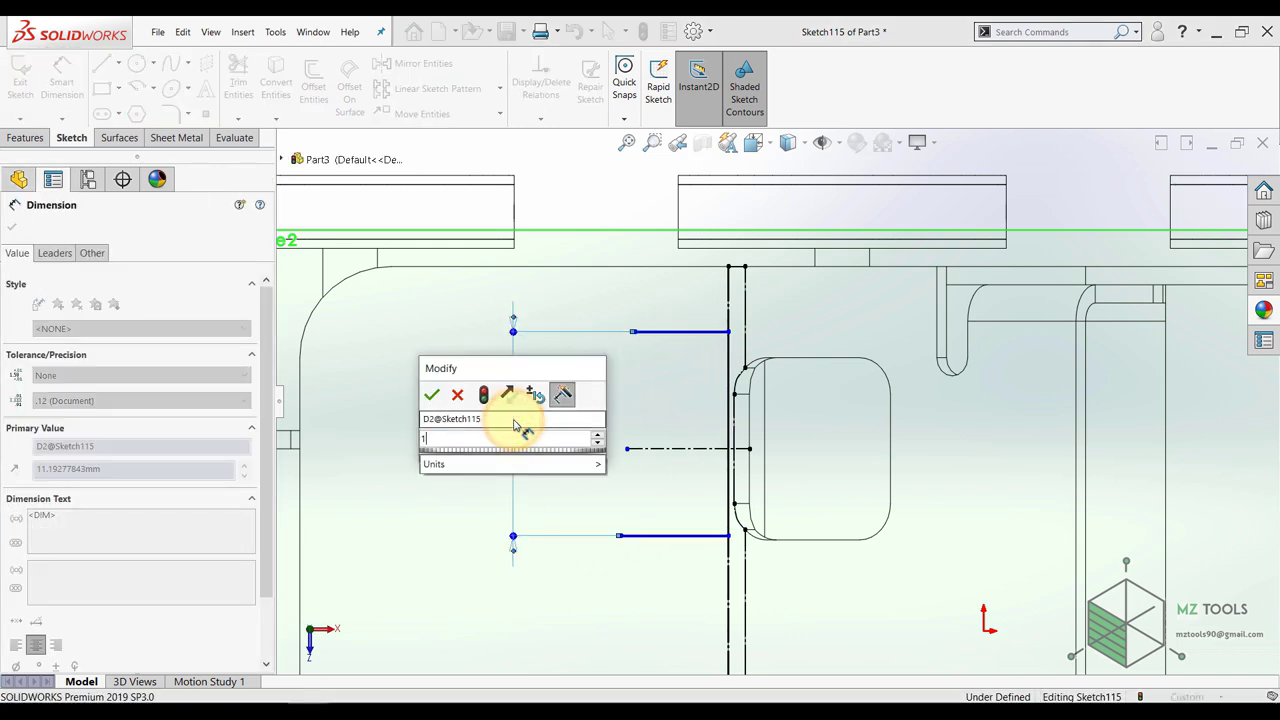
text(5)
key(Return)
key(Escape)
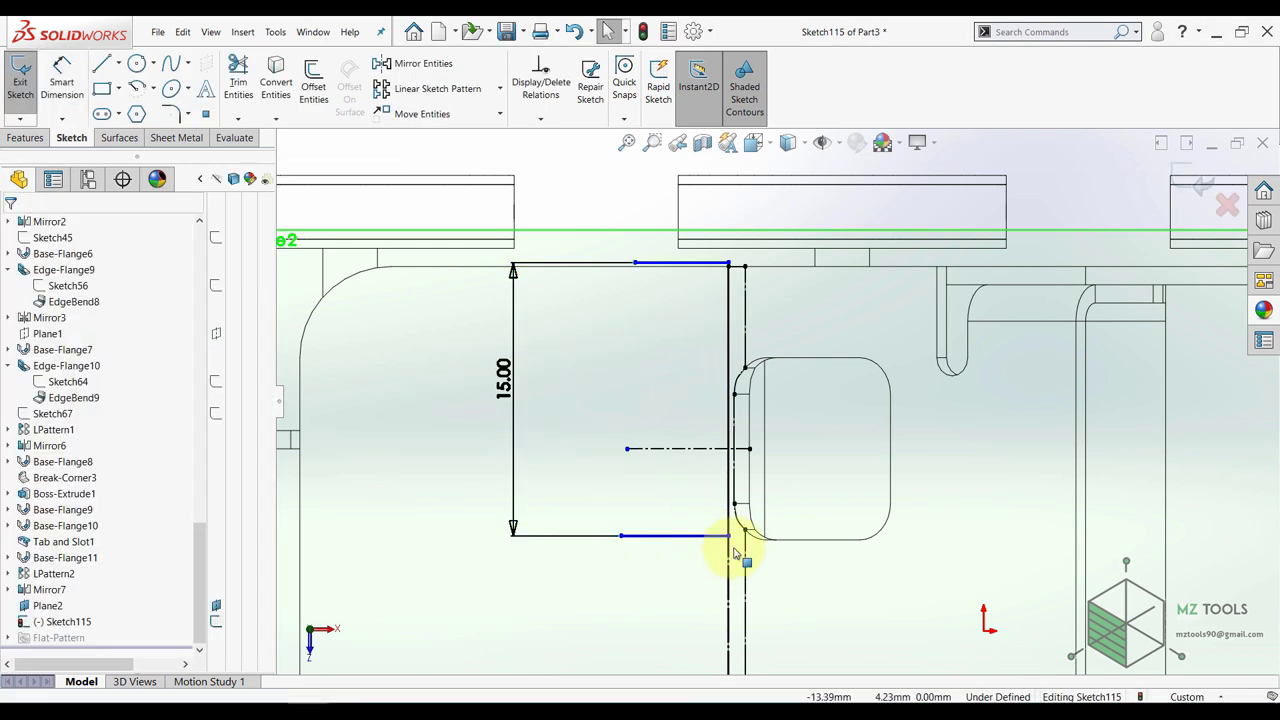
- Shift the profile down along the converted edge and dimension its upper horizontal leg to 10 mm
drag(727, 538, 728, 584)
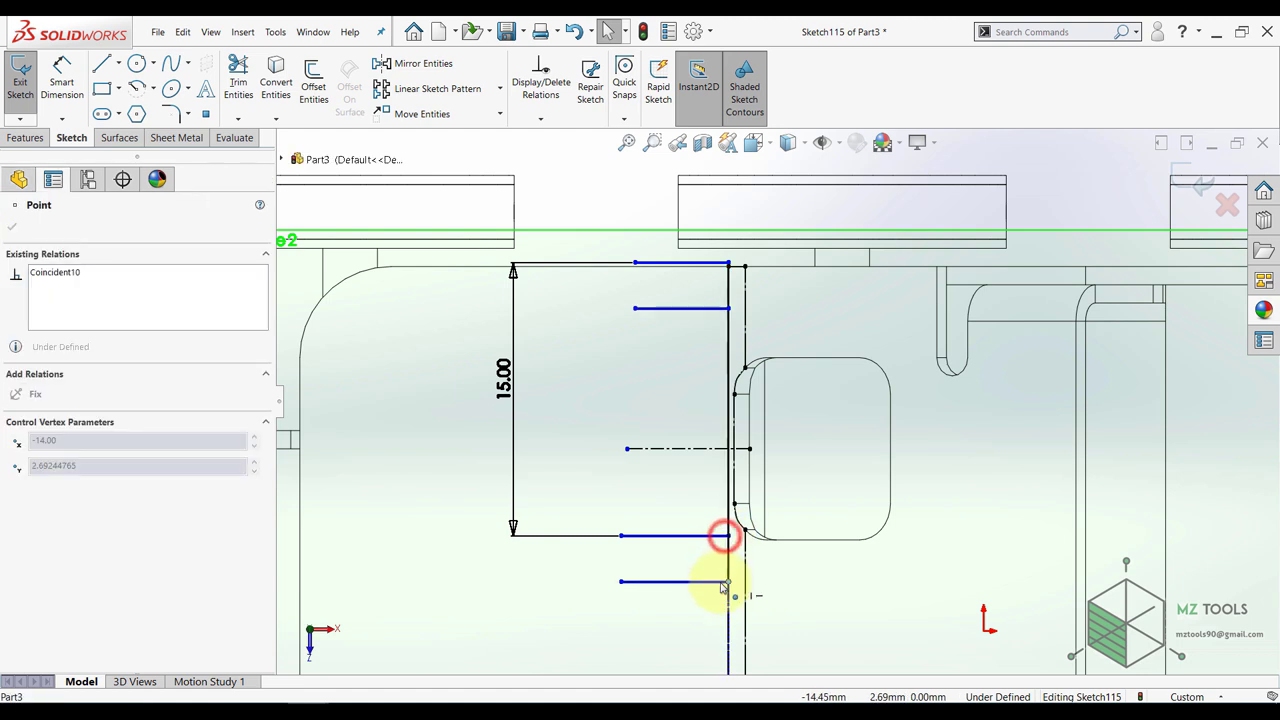
click(62, 75)
click(660, 310)
click(660, 298)
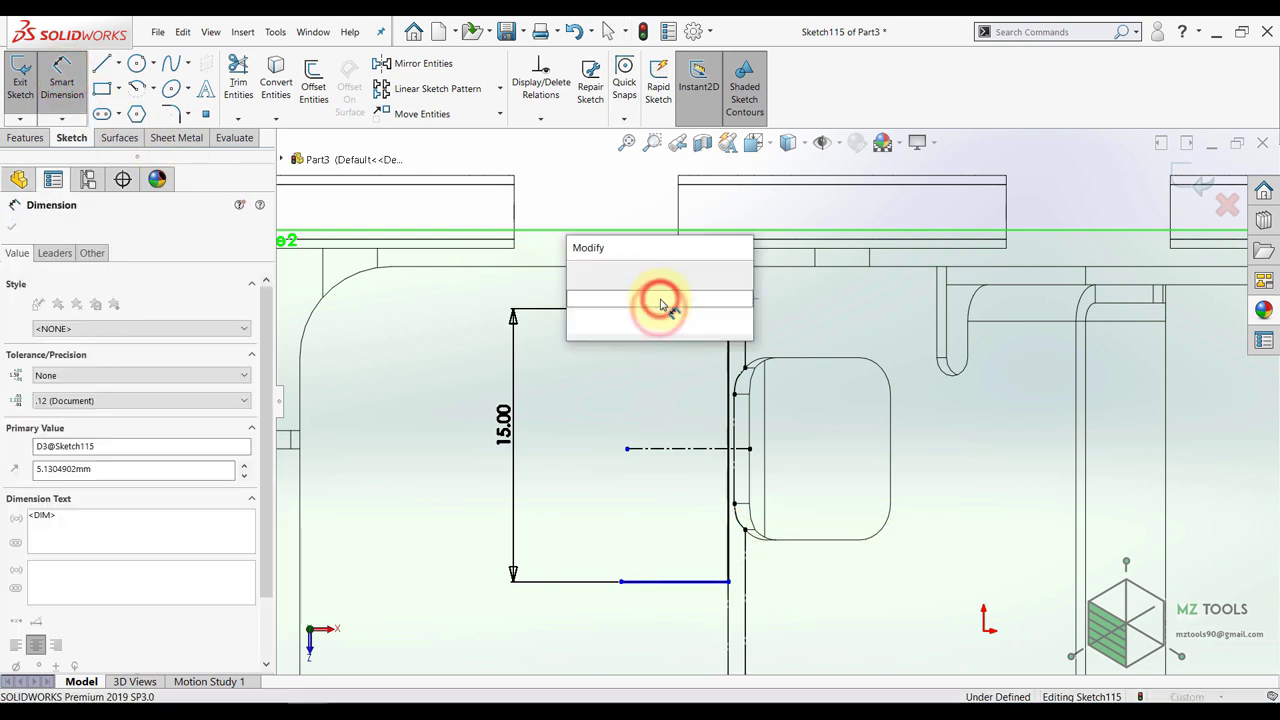
text(10)
key(Return)
key(Escape)
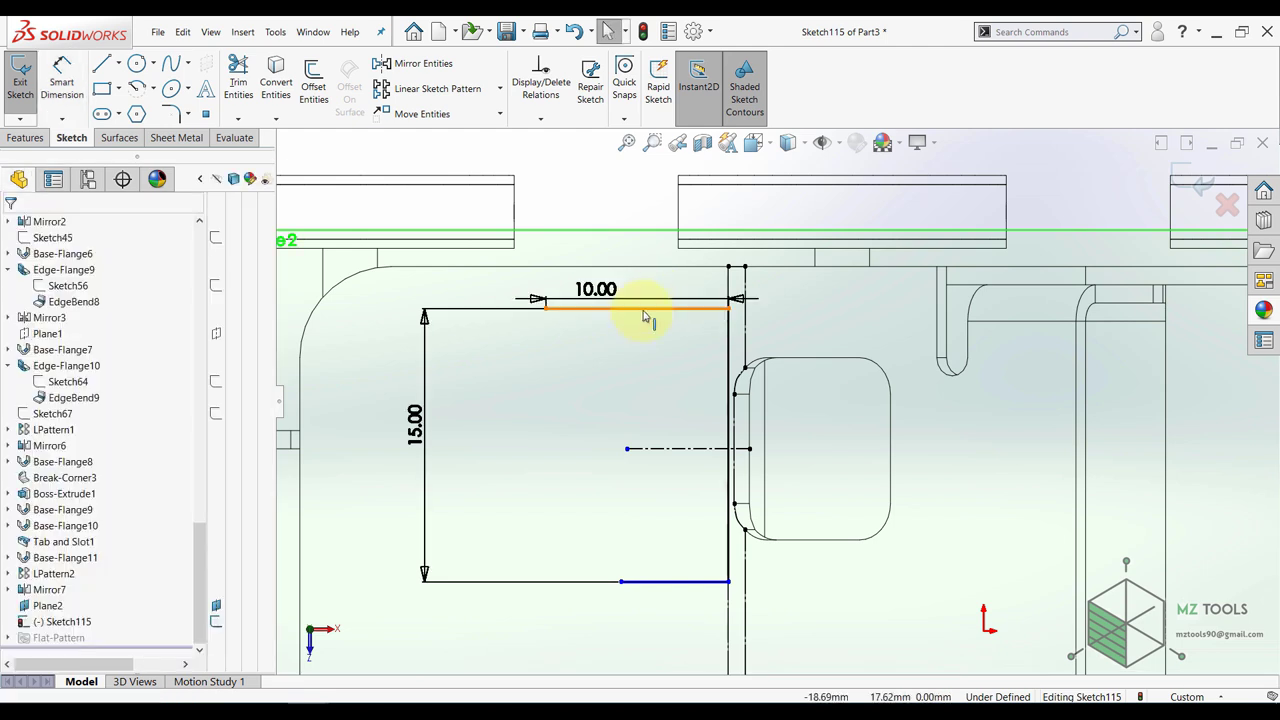
- Apply an Equal relation between the profile's upper and lower horizontal legs
click(642, 311)
ctrl+click(680, 590)
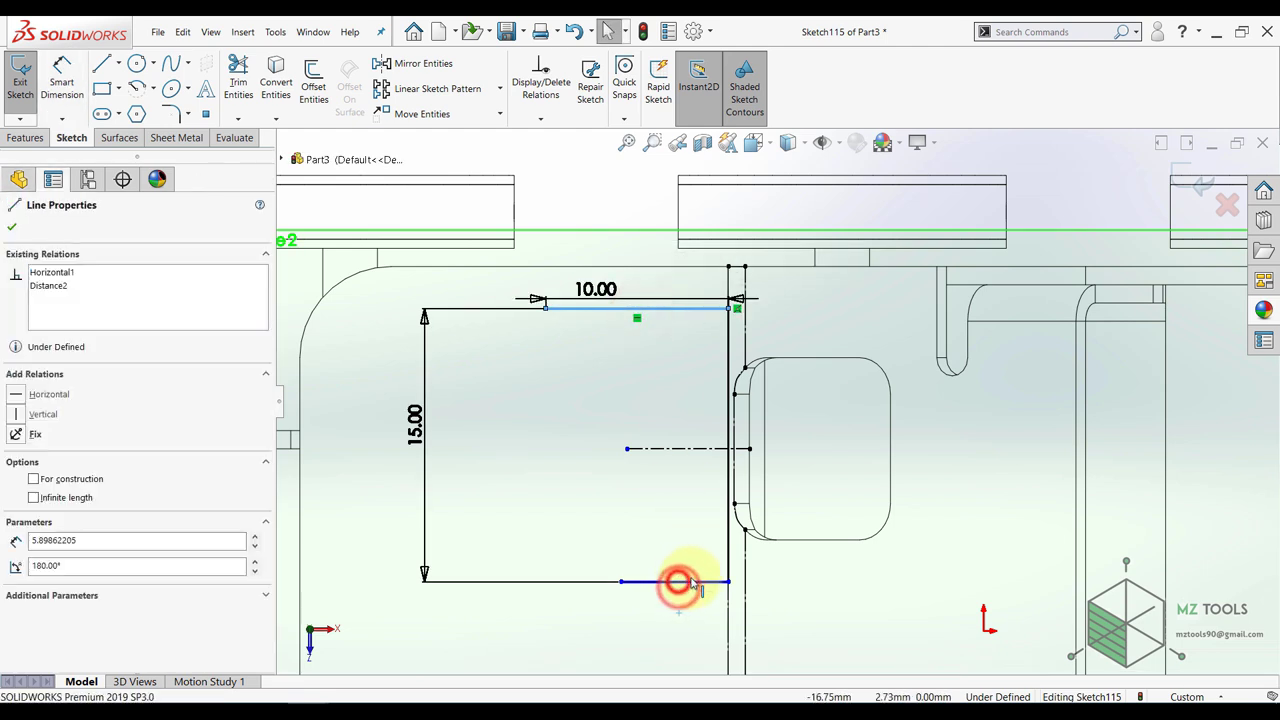
click(776, 522)
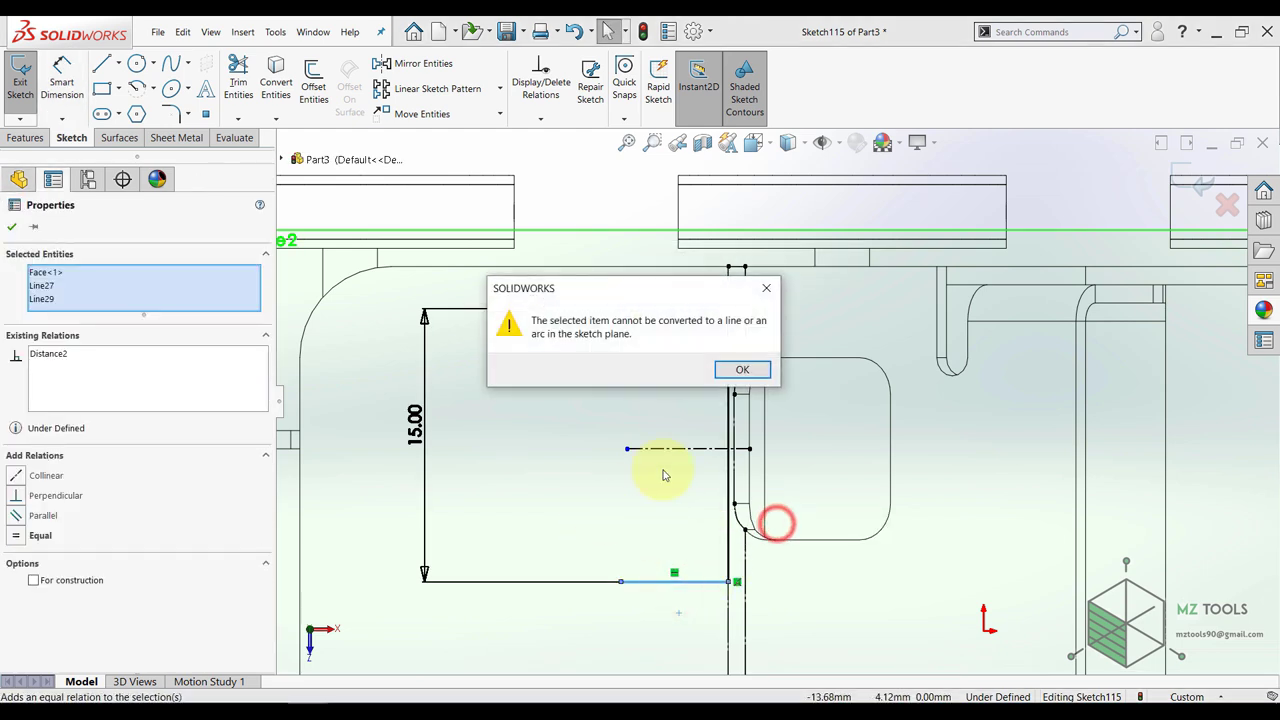
click(745, 372)
click(637, 526)
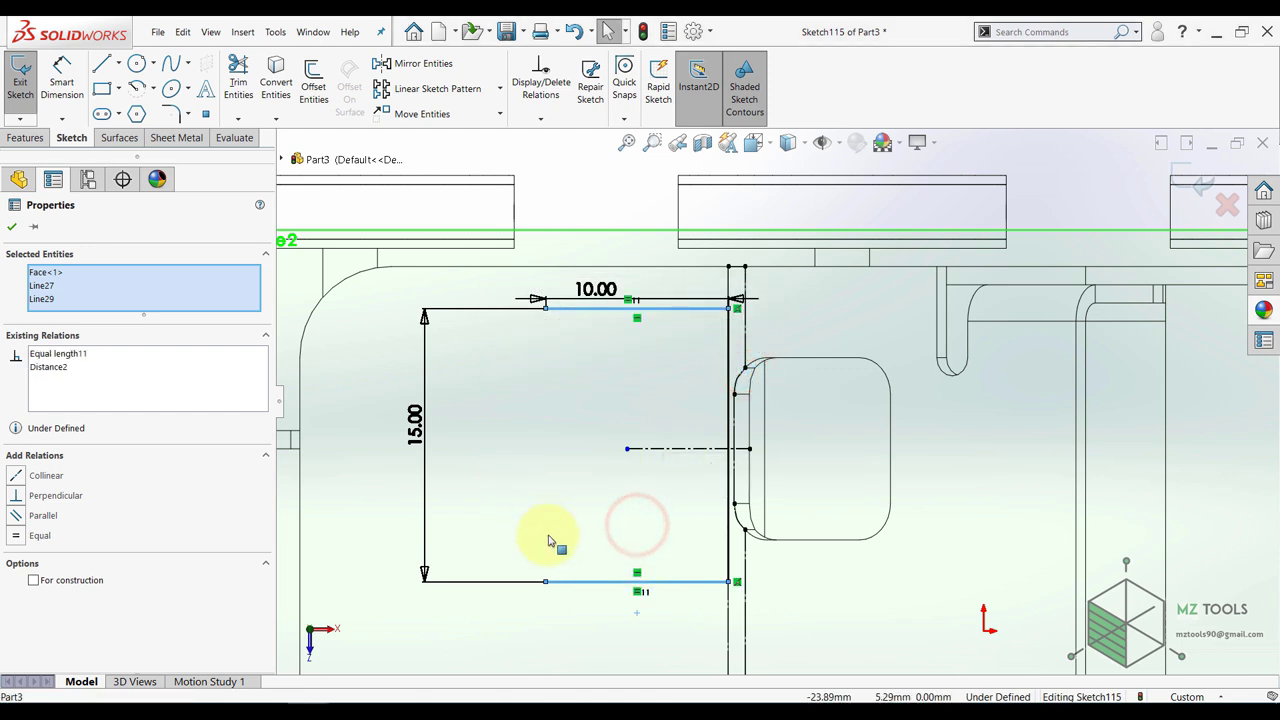
- Make the two 10 mm horizontal lines of the U-shaped profile symmetric about the horizontal centerline
click(574, 582)
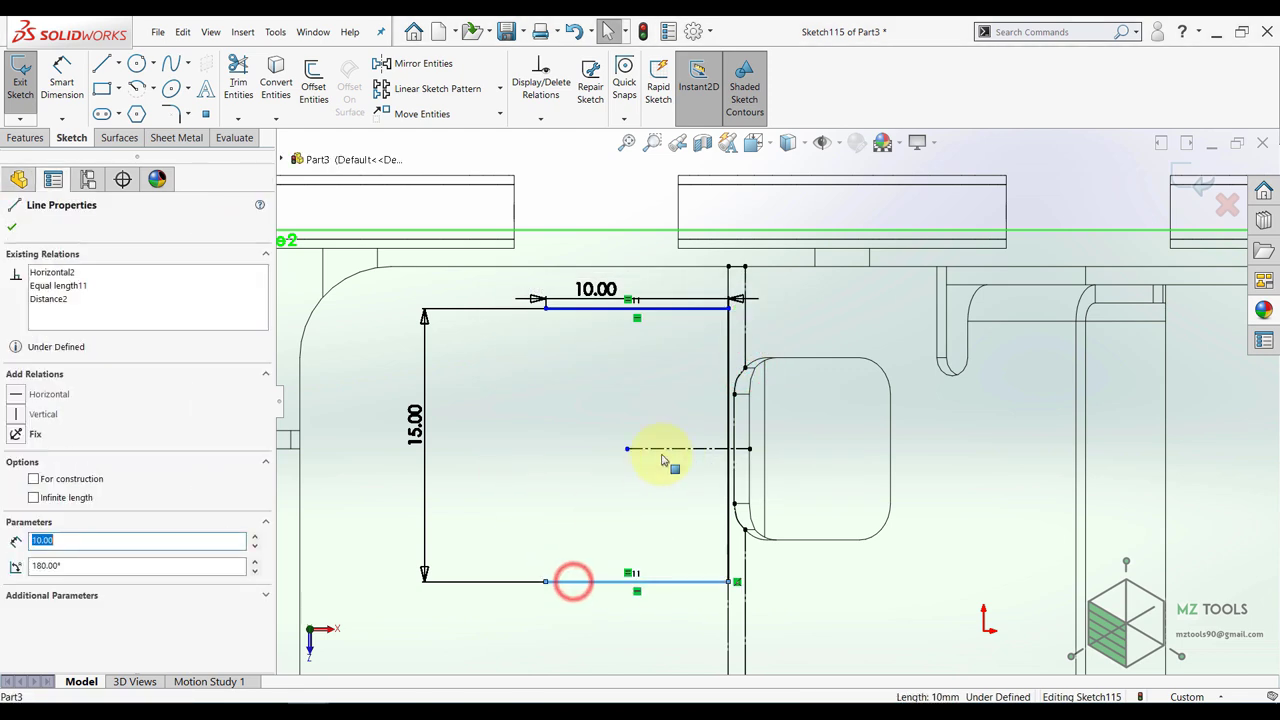
ctrl+click(669, 305)
click(666, 449)
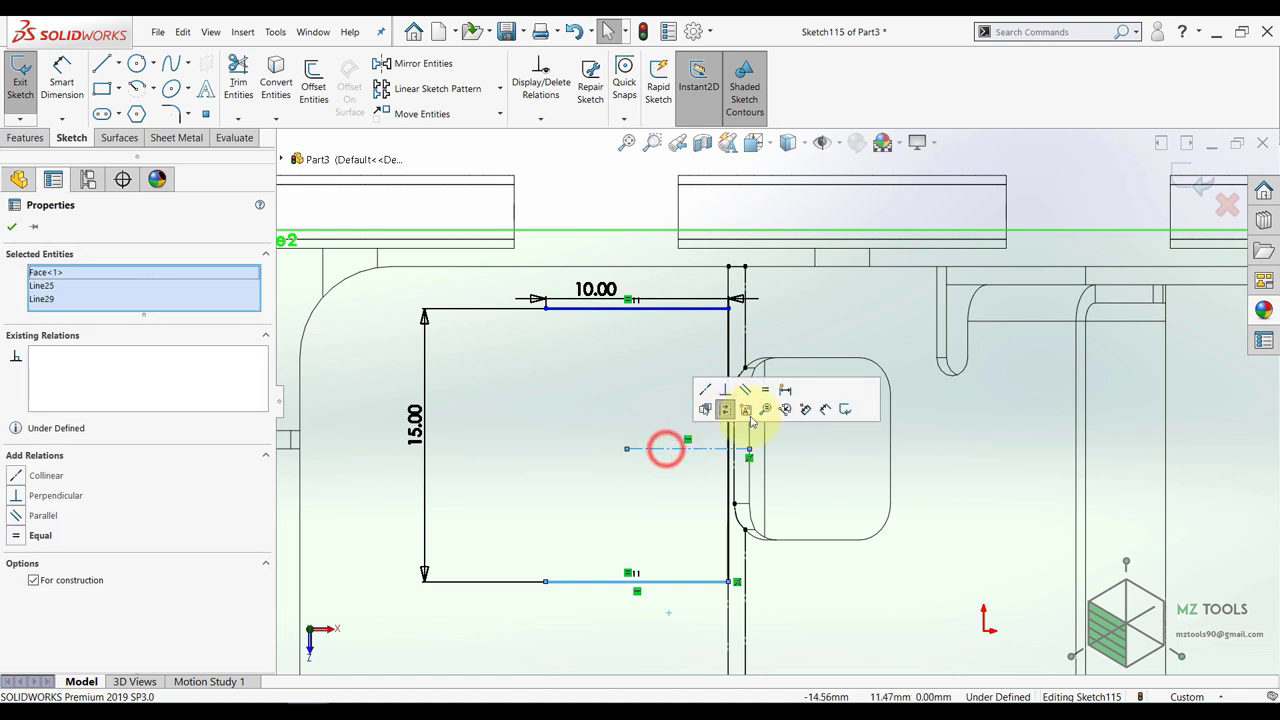
click(648, 309)
ctrl+click(658, 448)
ctrl+click(683, 583)
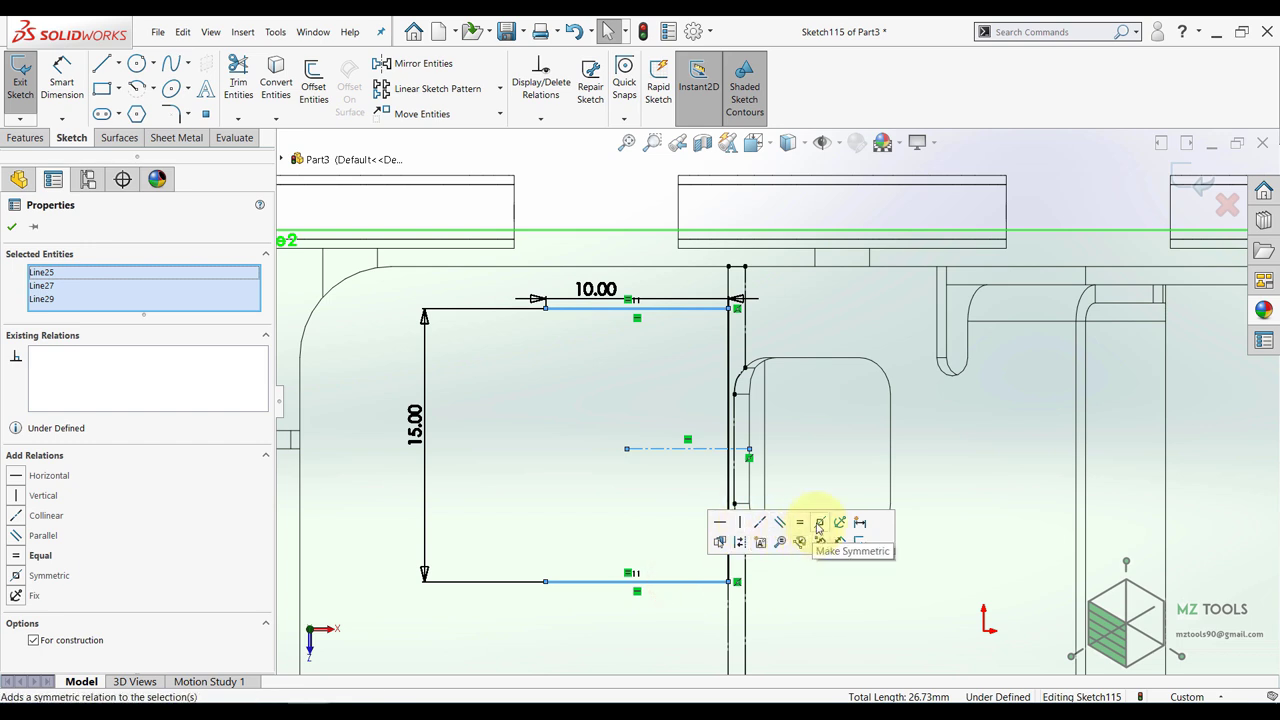
click(818, 529)
click(592, 472)
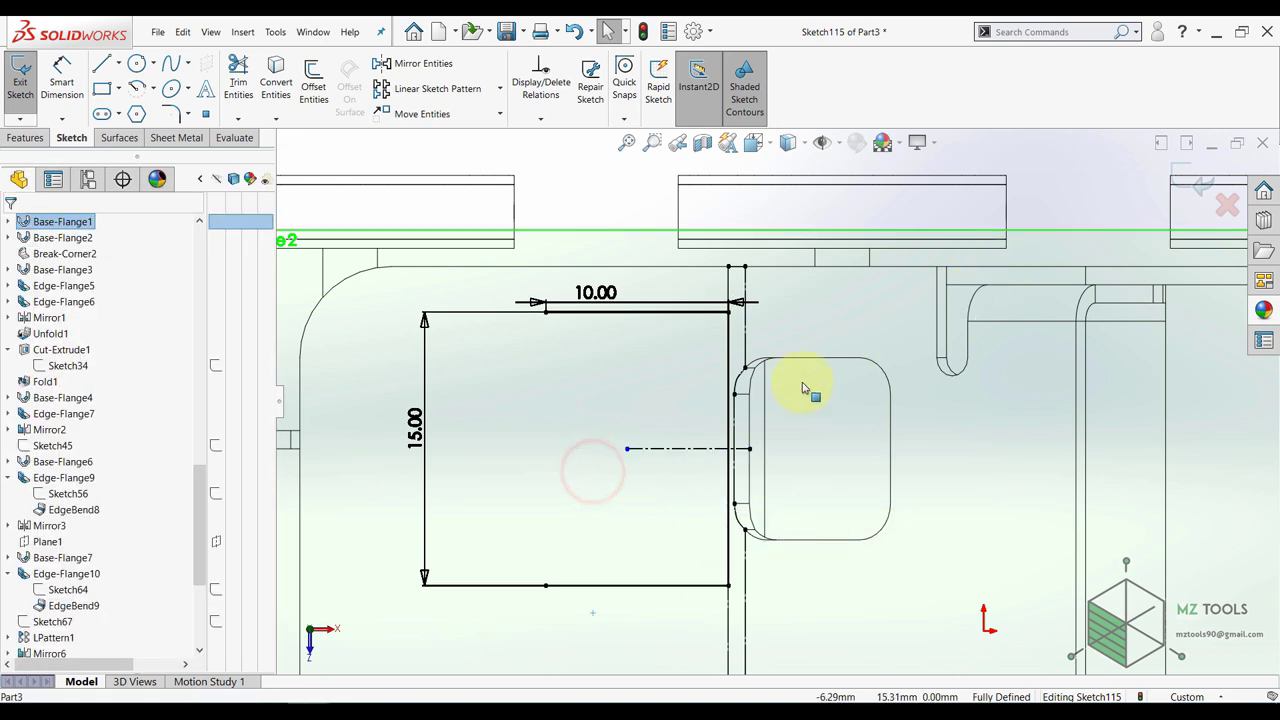
- Close the U-profile sketch and display the model shaded with edges
scroll(1003, 293, up, 2)
click(1186, 183)
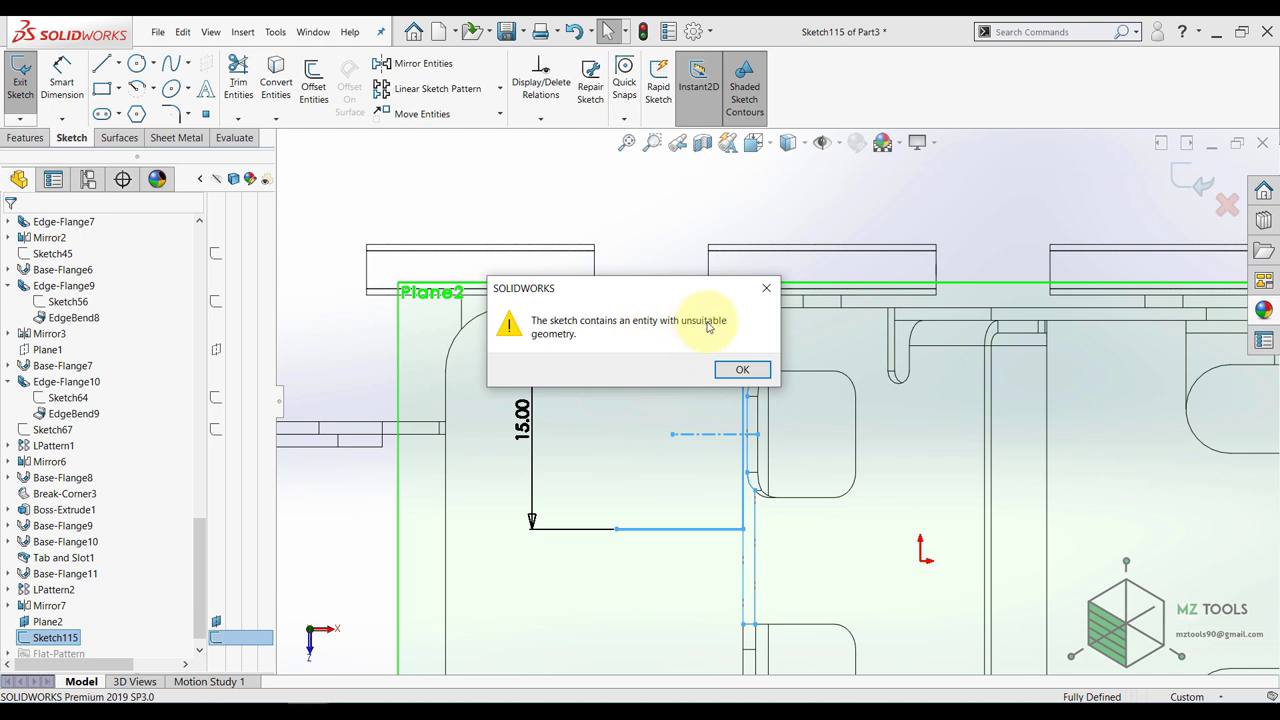
click(743, 371)
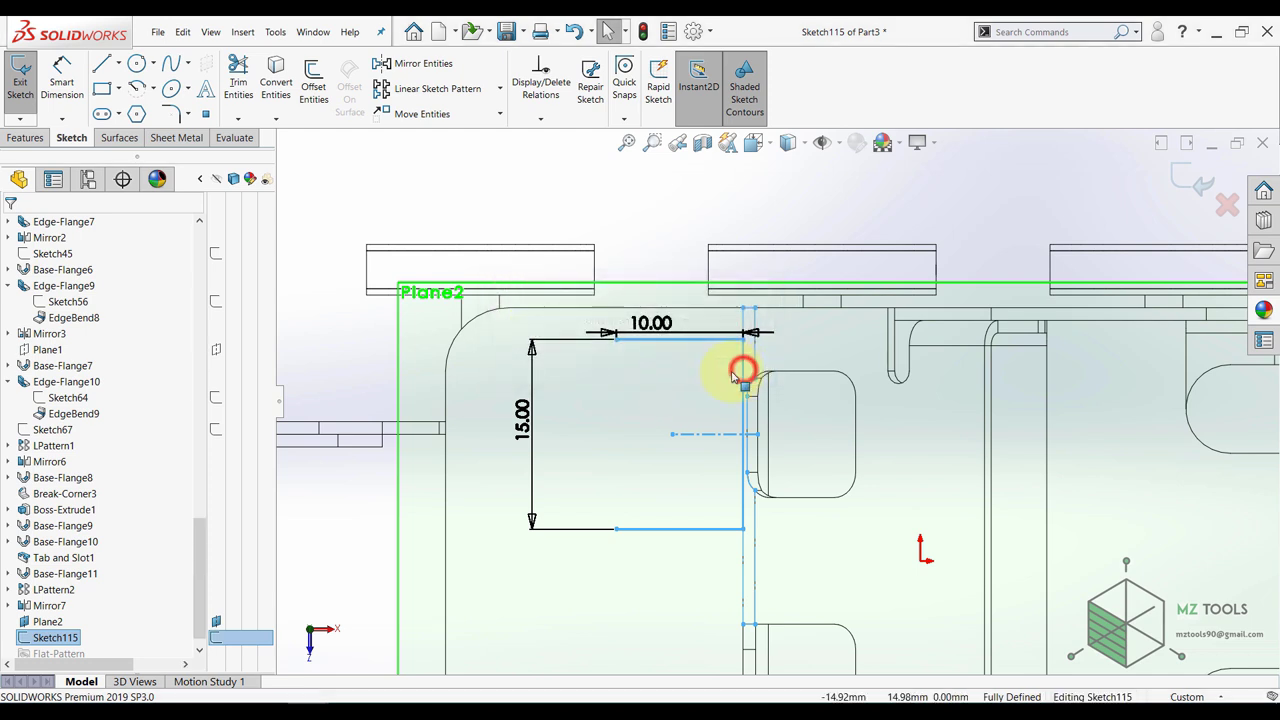
scroll(771, 329, up, 2)
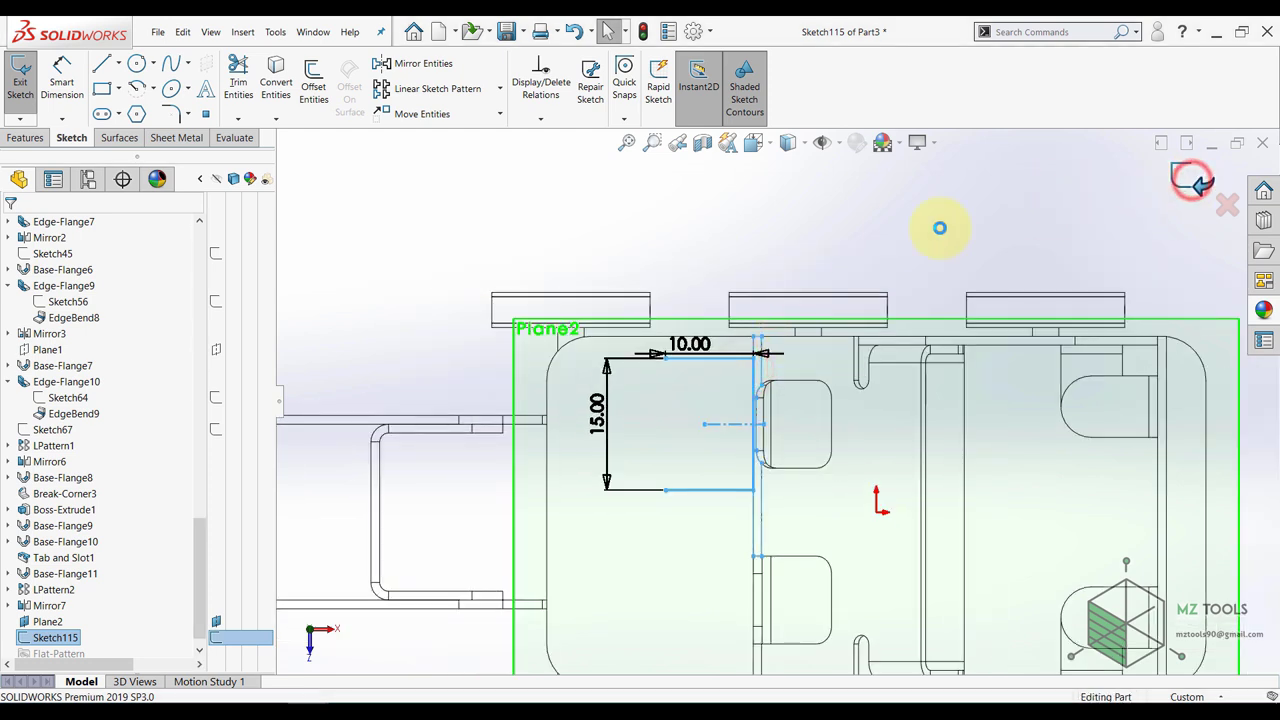
click(661, 237)
scroll(708, 351, up, 2)
mouse_move(708, 351)
middle_down()
mouse_move(680, 253)
mouse_move(698, 271)
middle_up()
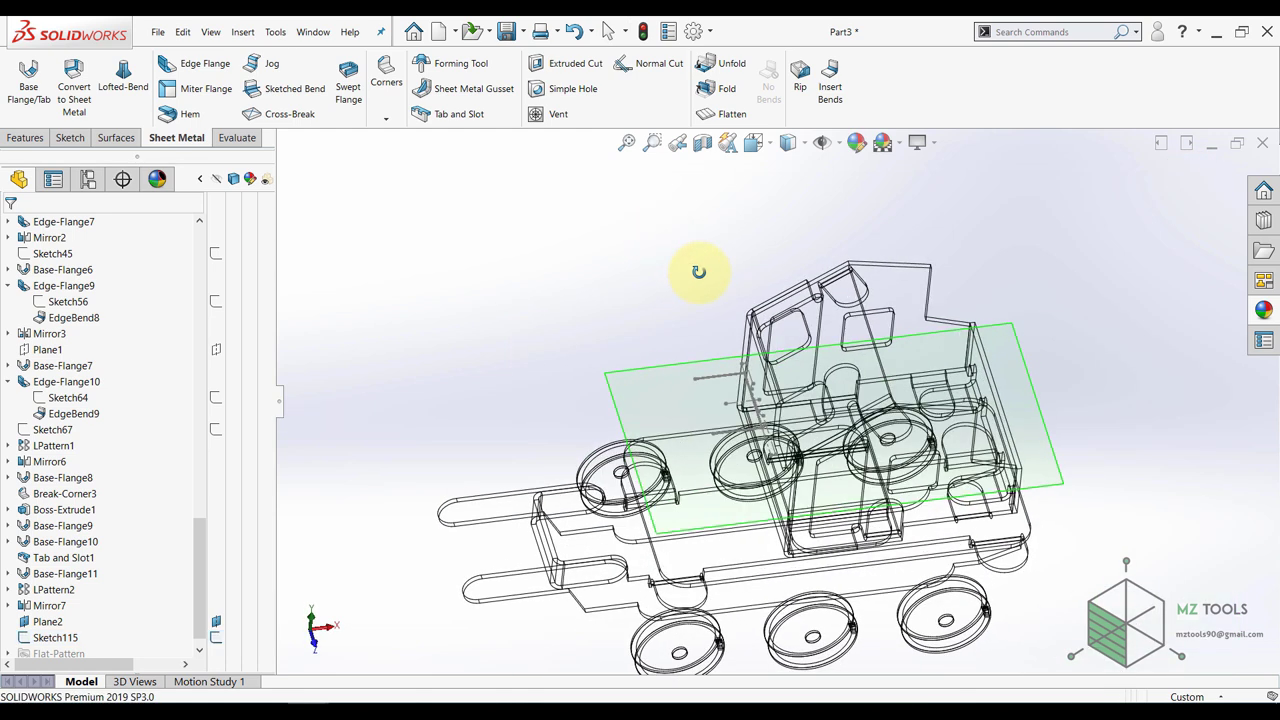
click(786, 142)
click(785, 164)
click(677, 235)
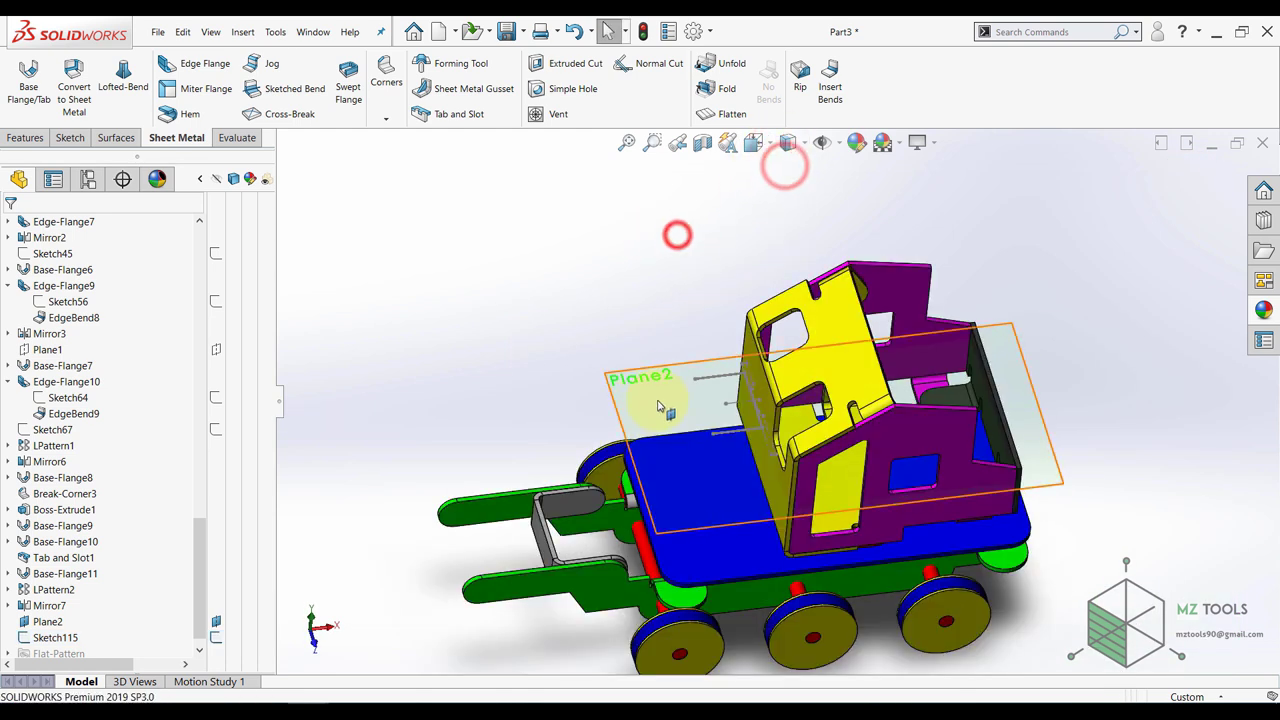
- Start a new sketch on Plane2
click(657, 398)
click(578, 261)
click(656, 398)
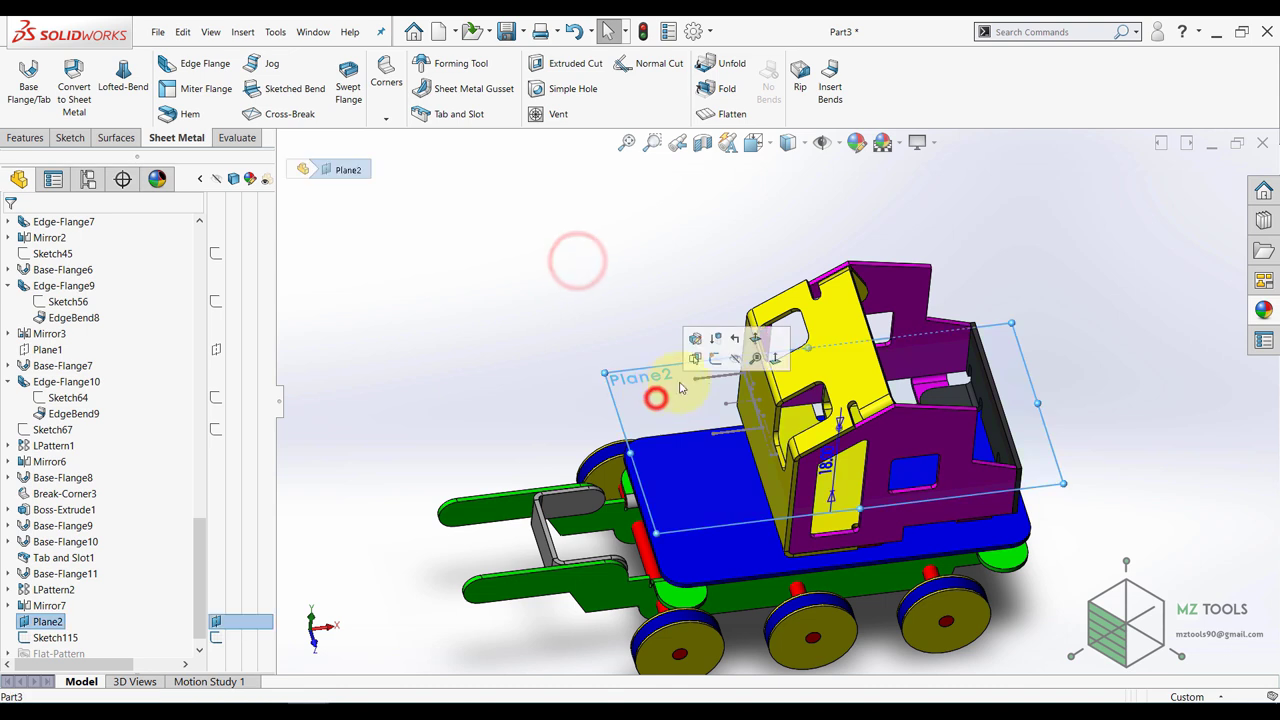
click(715, 364)
click(594, 293)
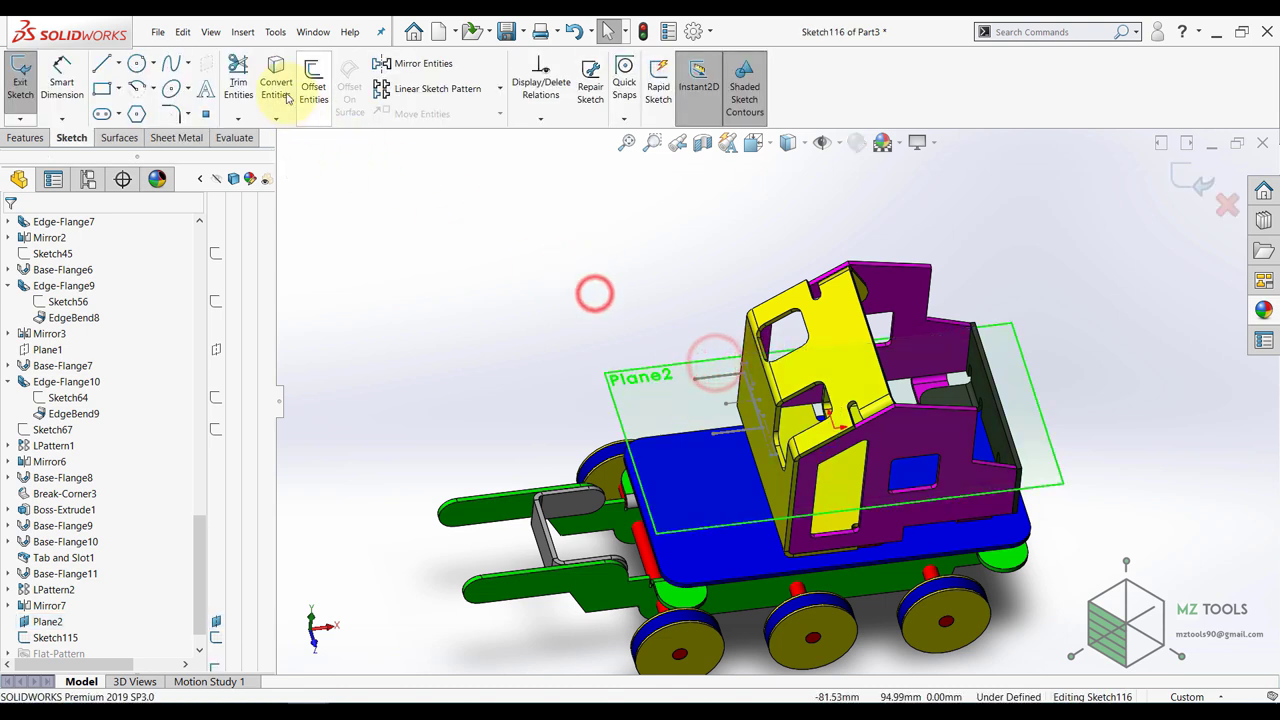
- Convert the three solid lines of the U-shaped profile from Sketch115 into the new sketch and close it
click(277, 74)
scroll(716, 398, down, 5)
click(669, 421)
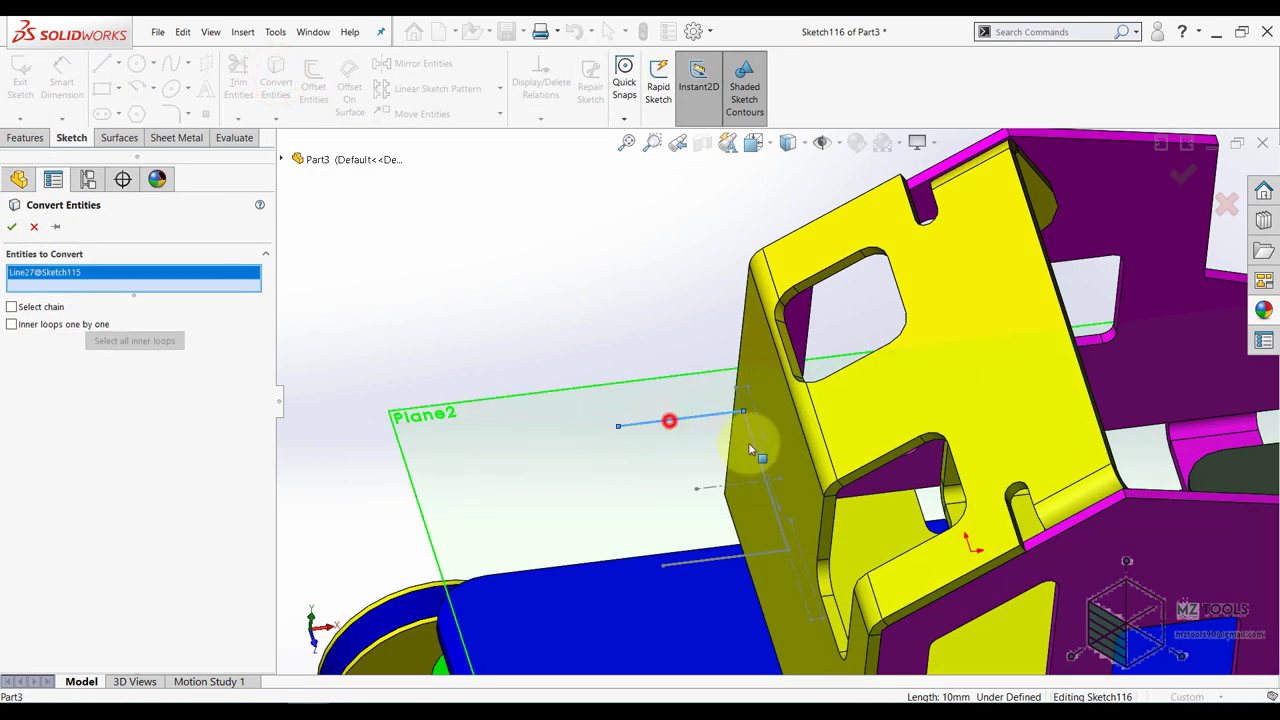
click(754, 438)
click(732, 556)
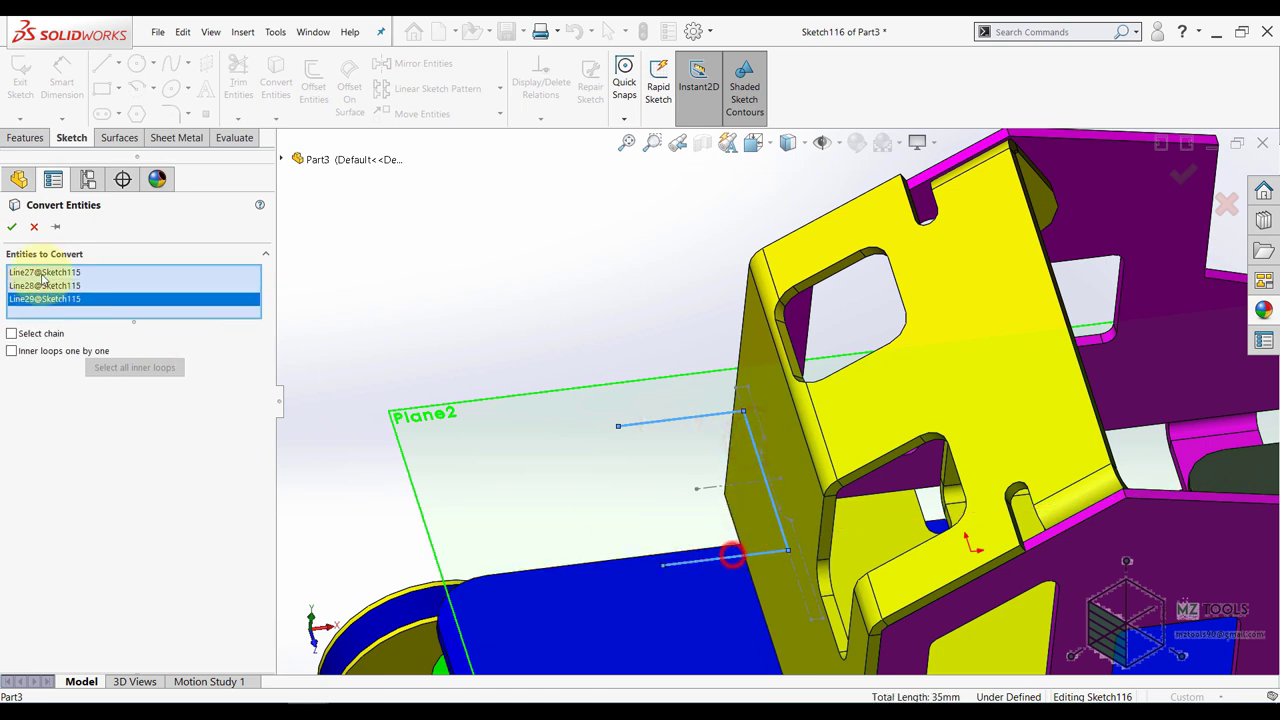
click(7, 229)
scroll(1057, 262, up, 6)
click(1186, 179)
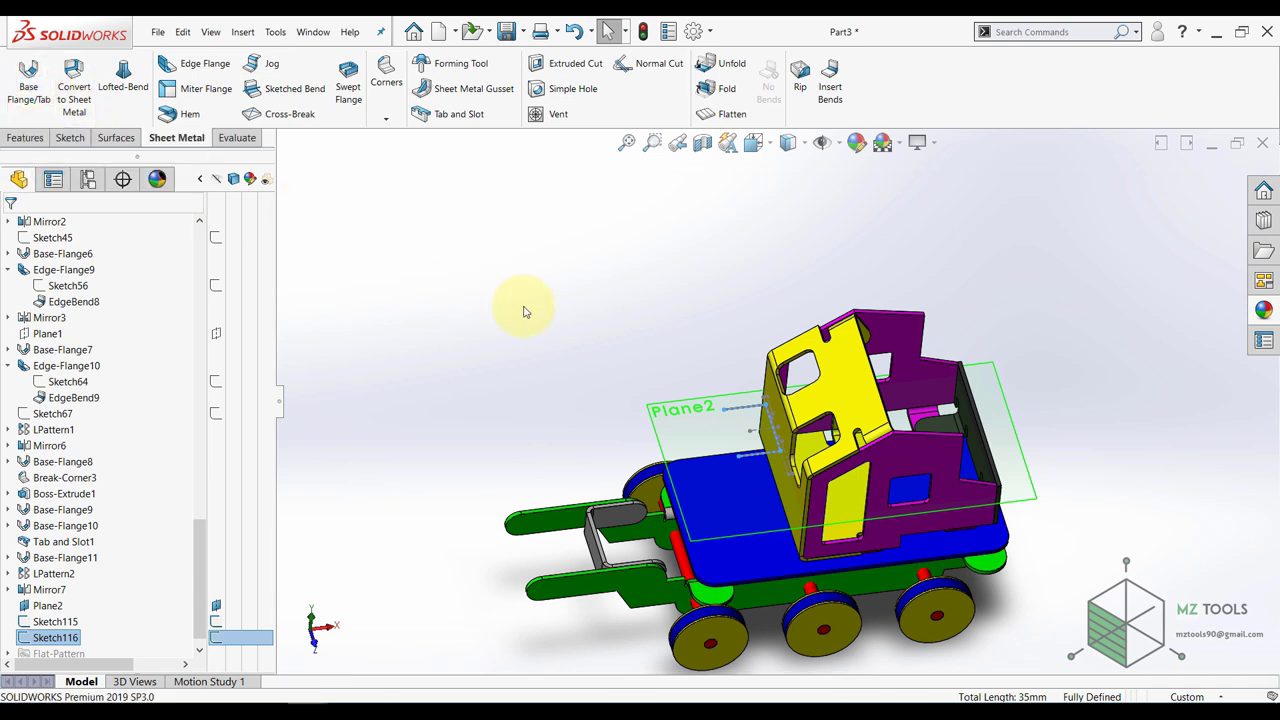
- Set up a Base Flange from the converted U profile with a Mid Plane depth of 7 mm
click(24, 84)
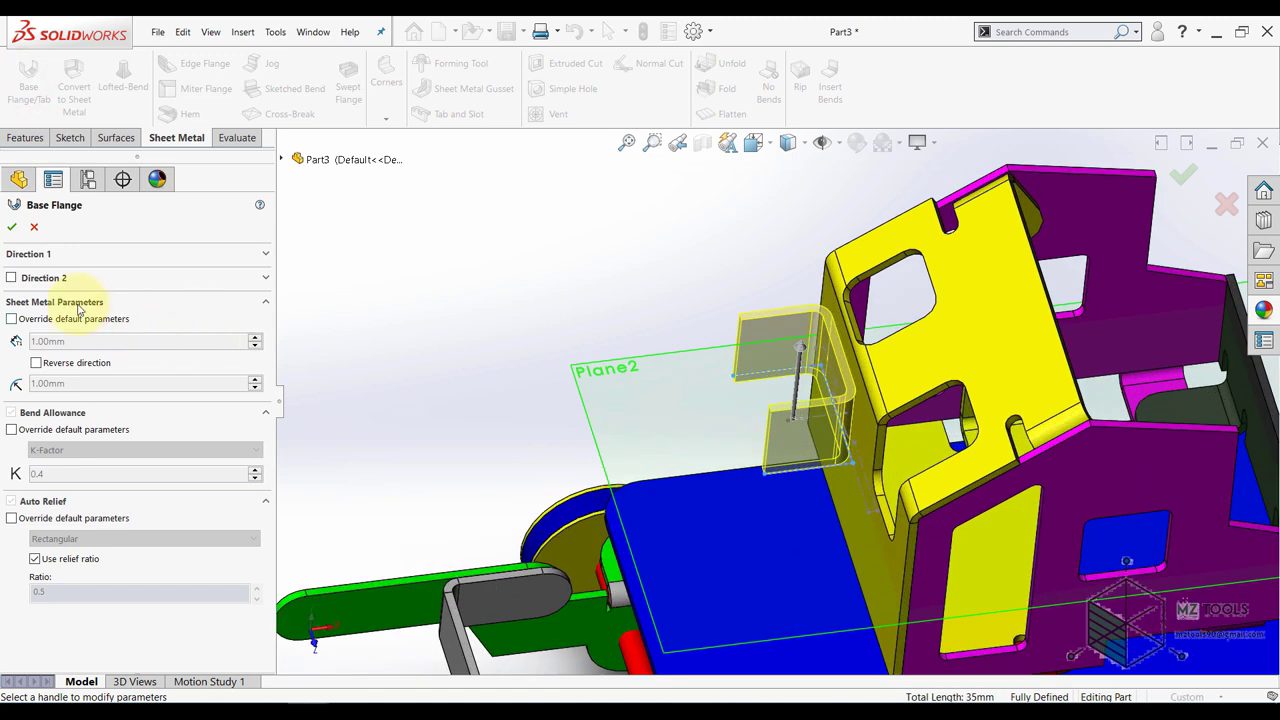
click(31, 258)
click(114, 275)
click(95, 333)
click(110, 297)
text(7)
key(Return)
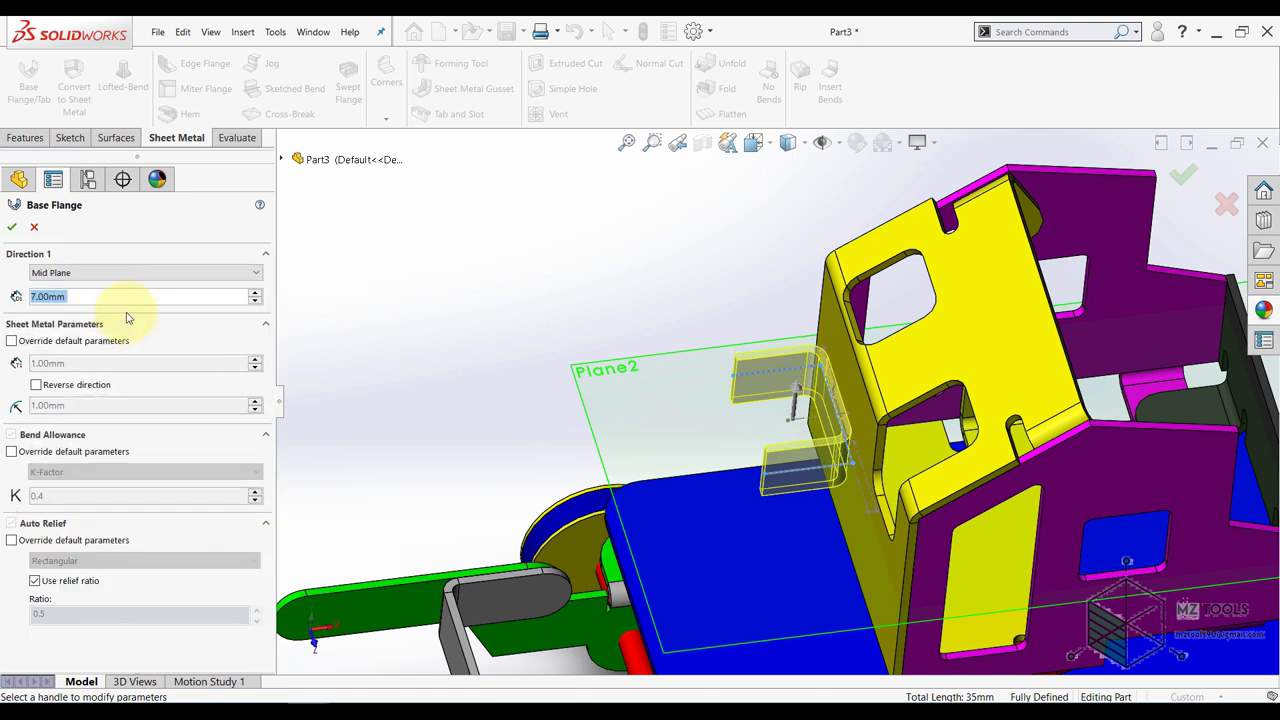
- Try reversing the thickness direction, leave it unreversed, and create the U-shaped base flange
middle_drag(748, 441, 749, 504)
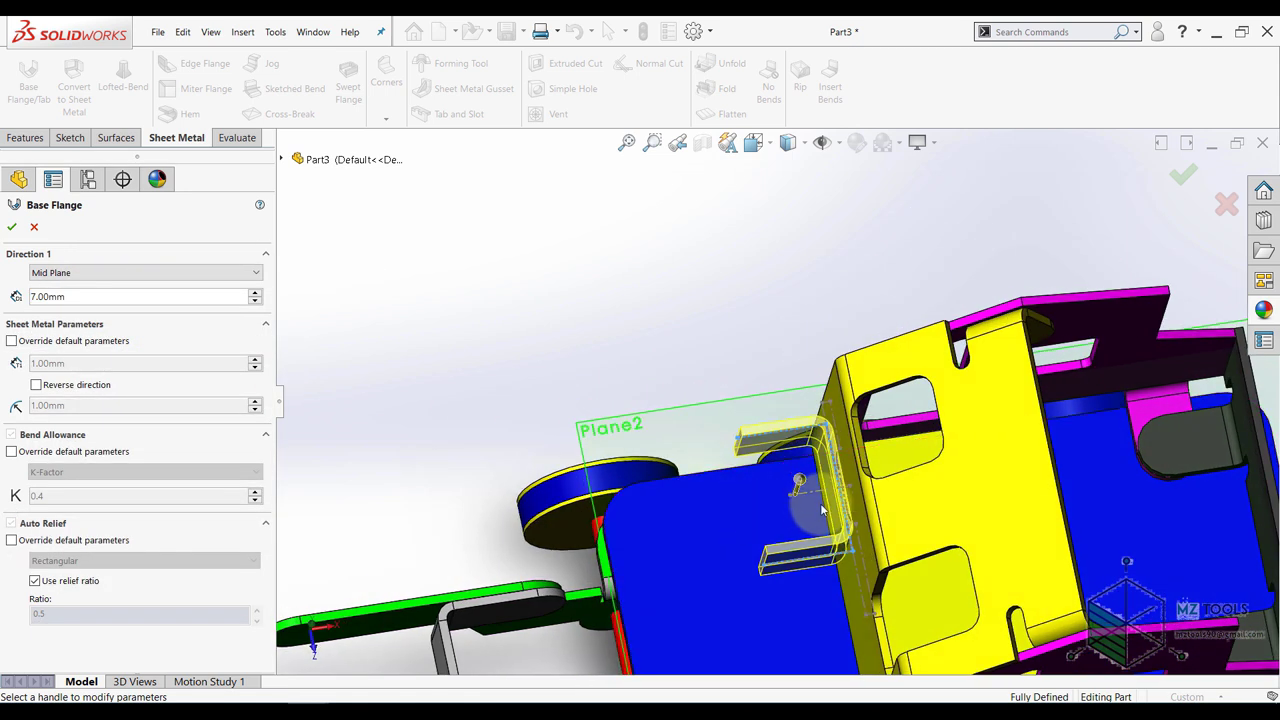
scroll(814, 506, down, 4)
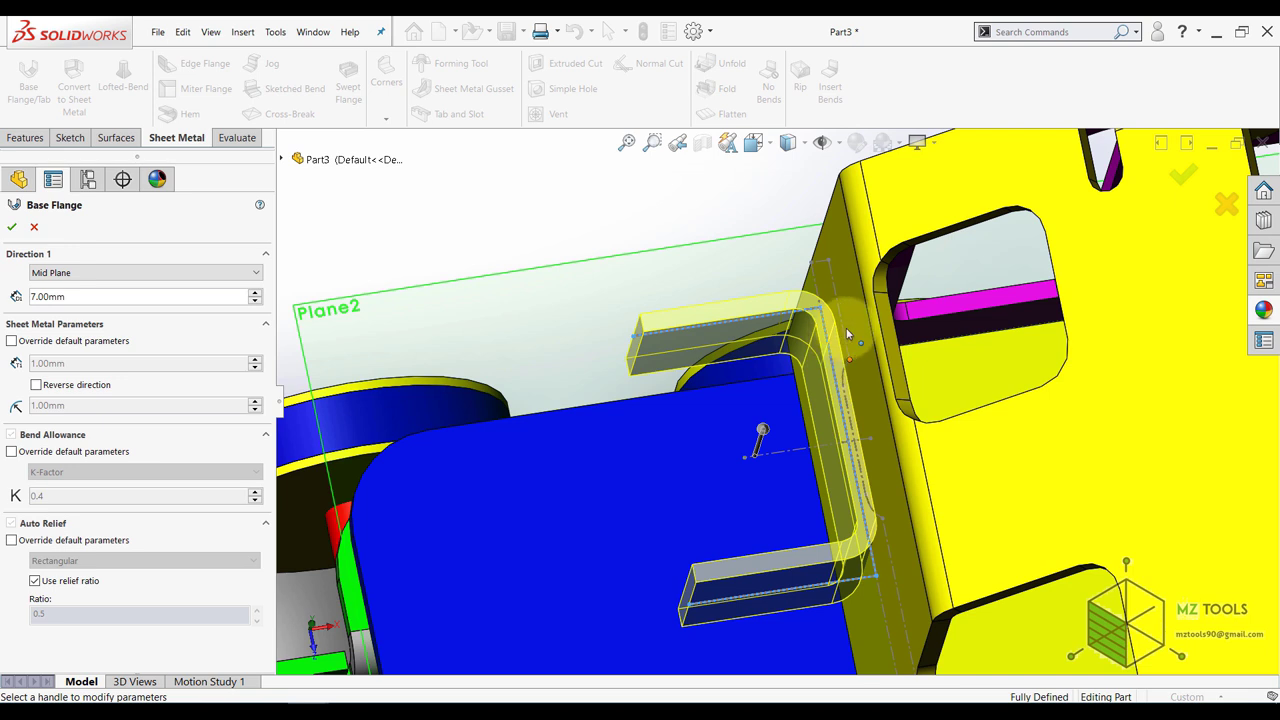
click(36, 389)
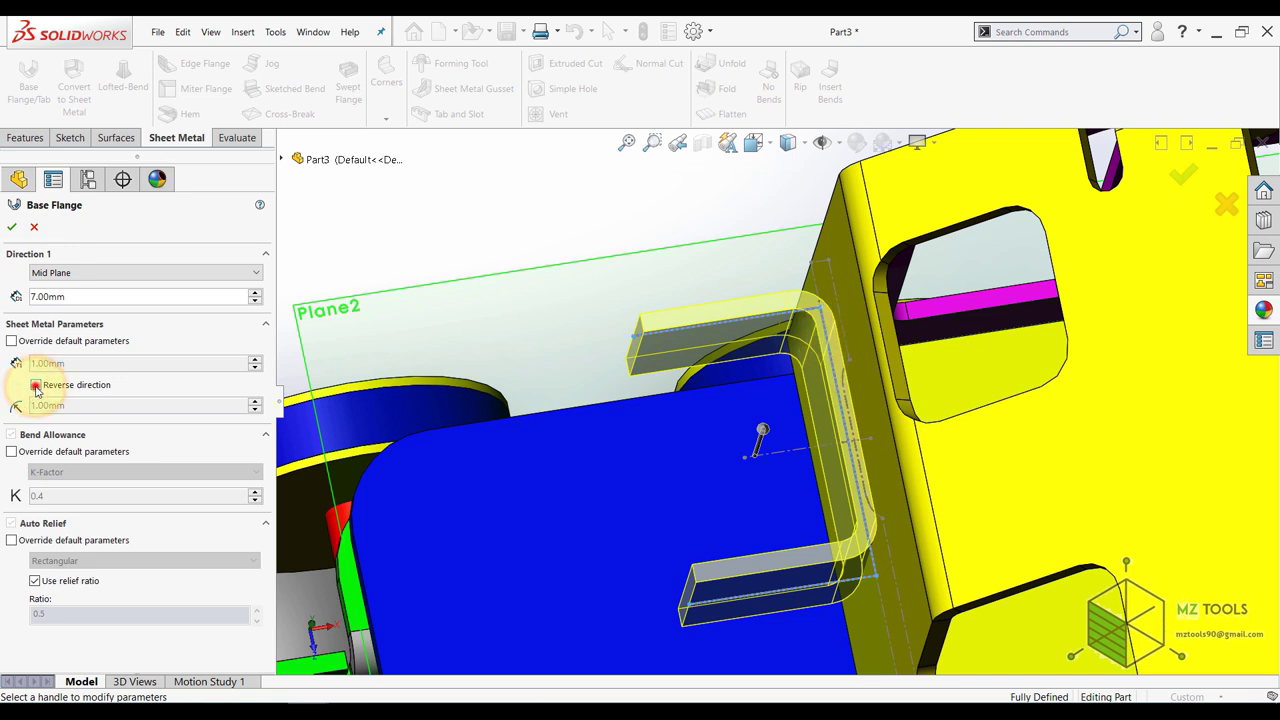
click(36, 388)
click(36, 387)
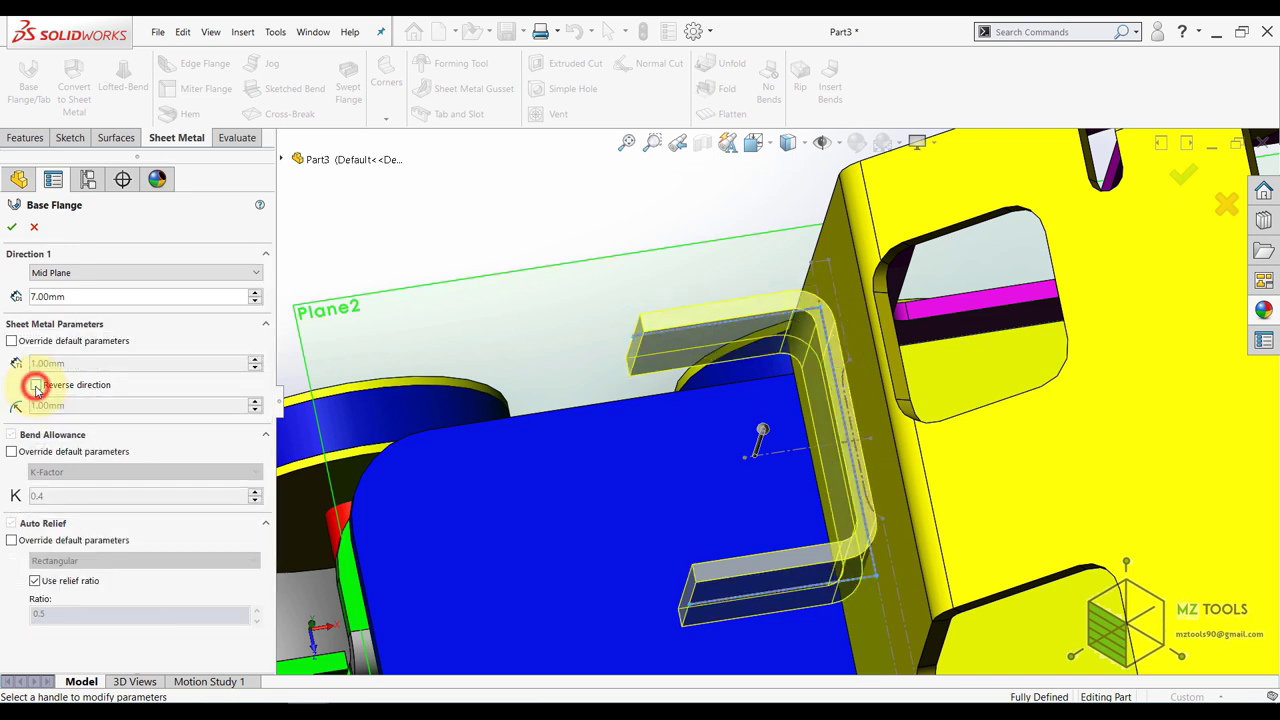
click(13, 227)
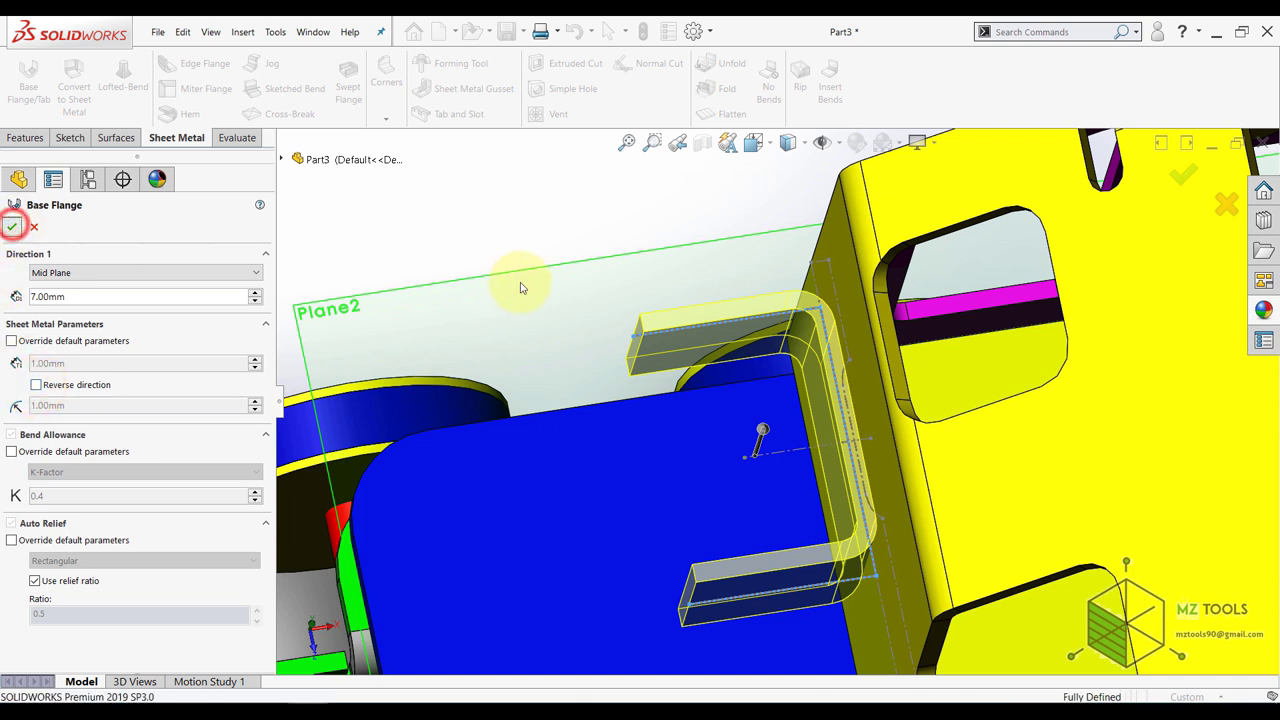
click(492, 230)
- Round the four end corners of the U bracket's two arms with a 3.5 mm Break Corner
click(385, 119)
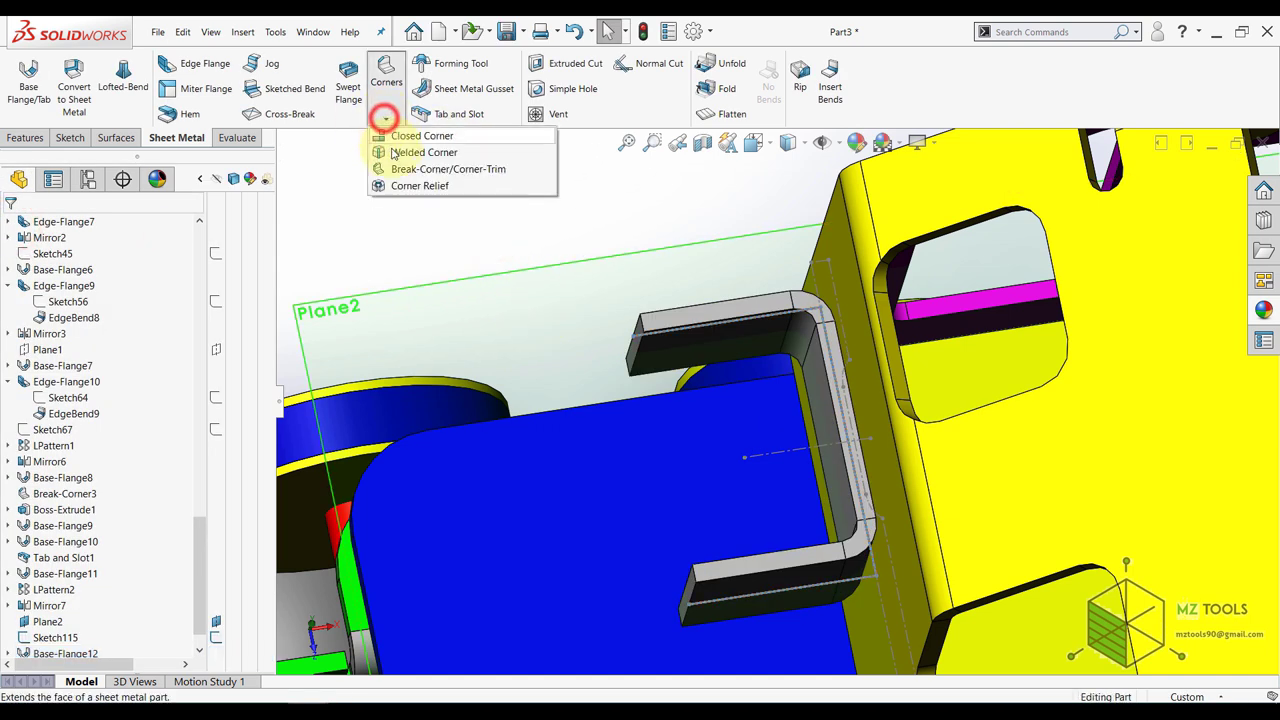
click(400, 170)
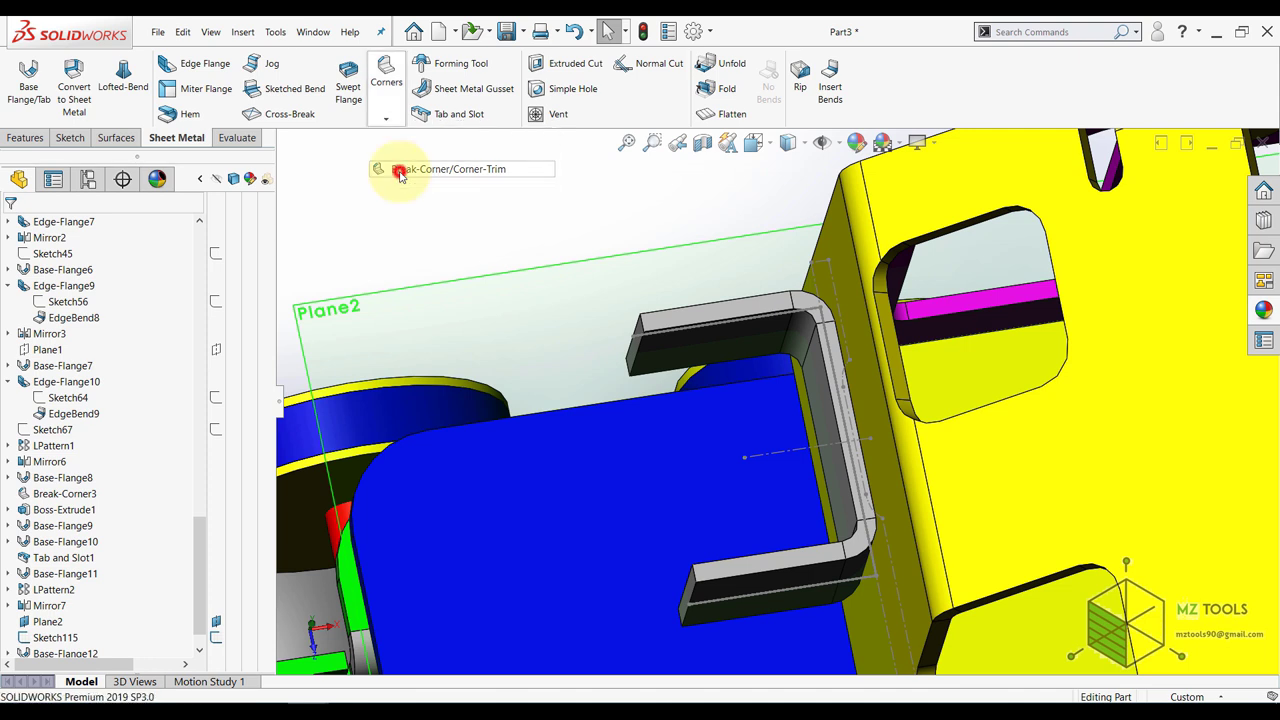
middle_drag(463, 390, 677, 323)
click(678, 318)
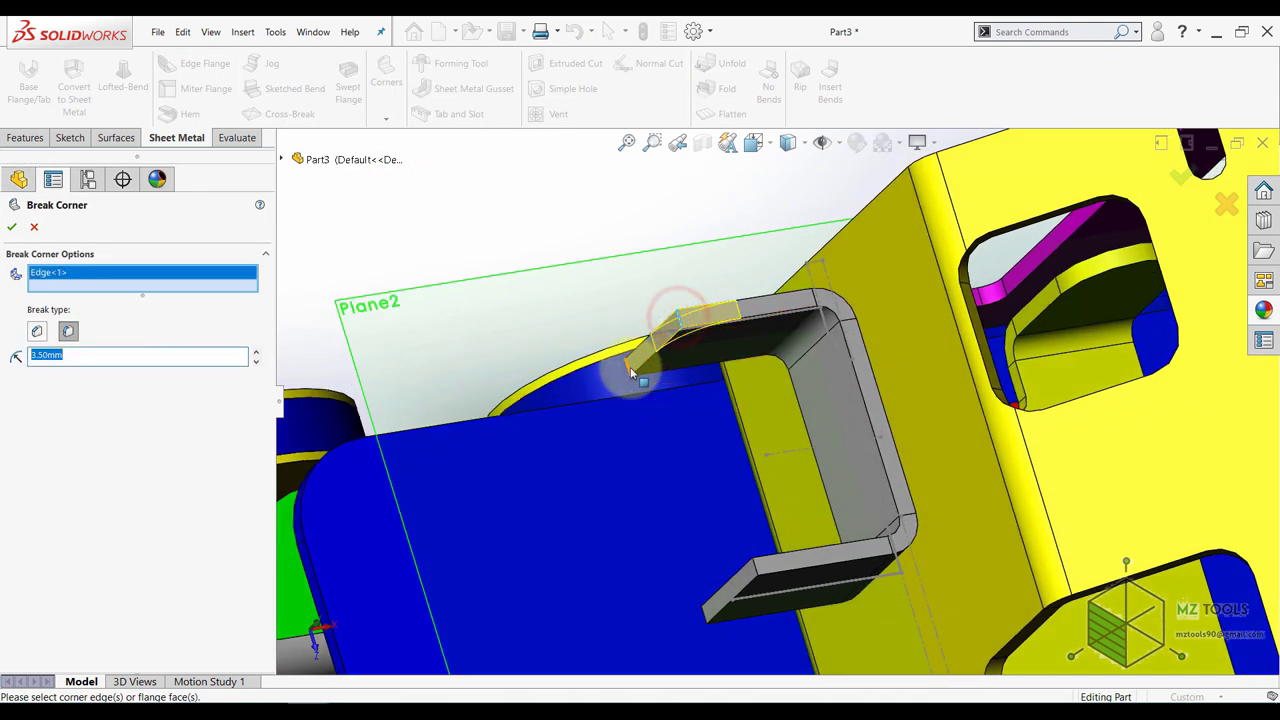
click(631, 368)
click(757, 573)
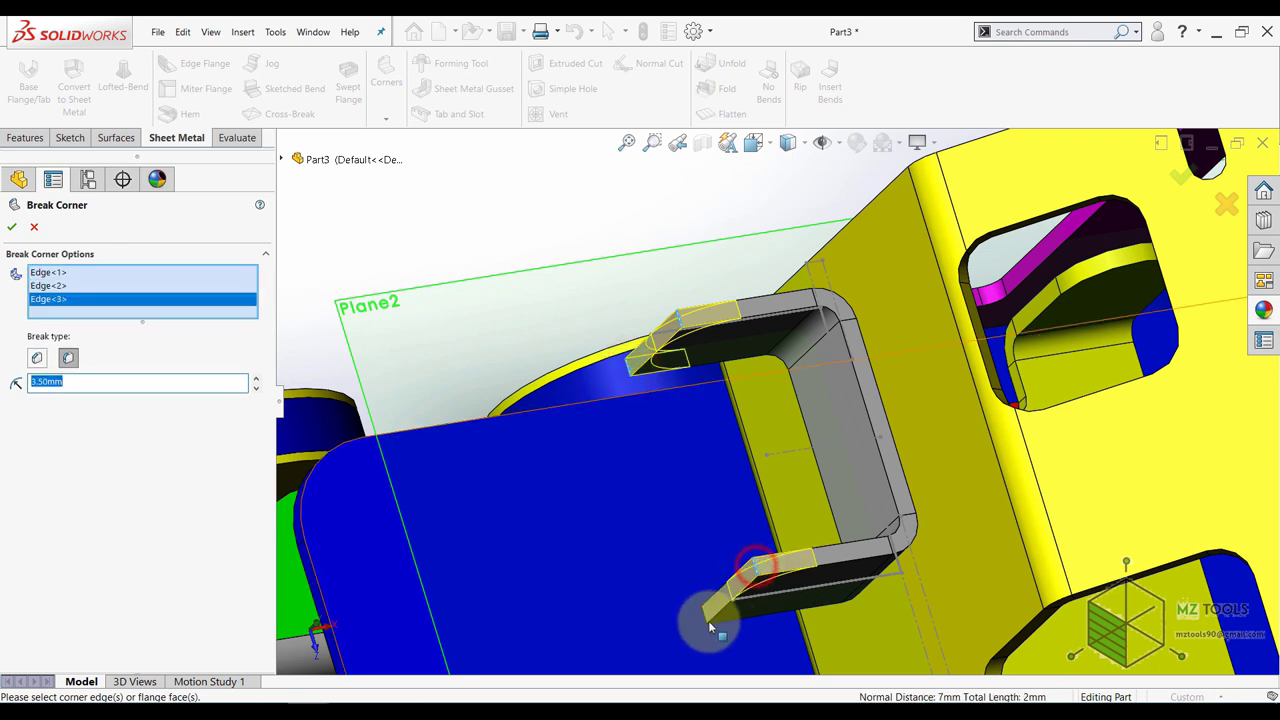
click(703, 615)
click(14, 228)
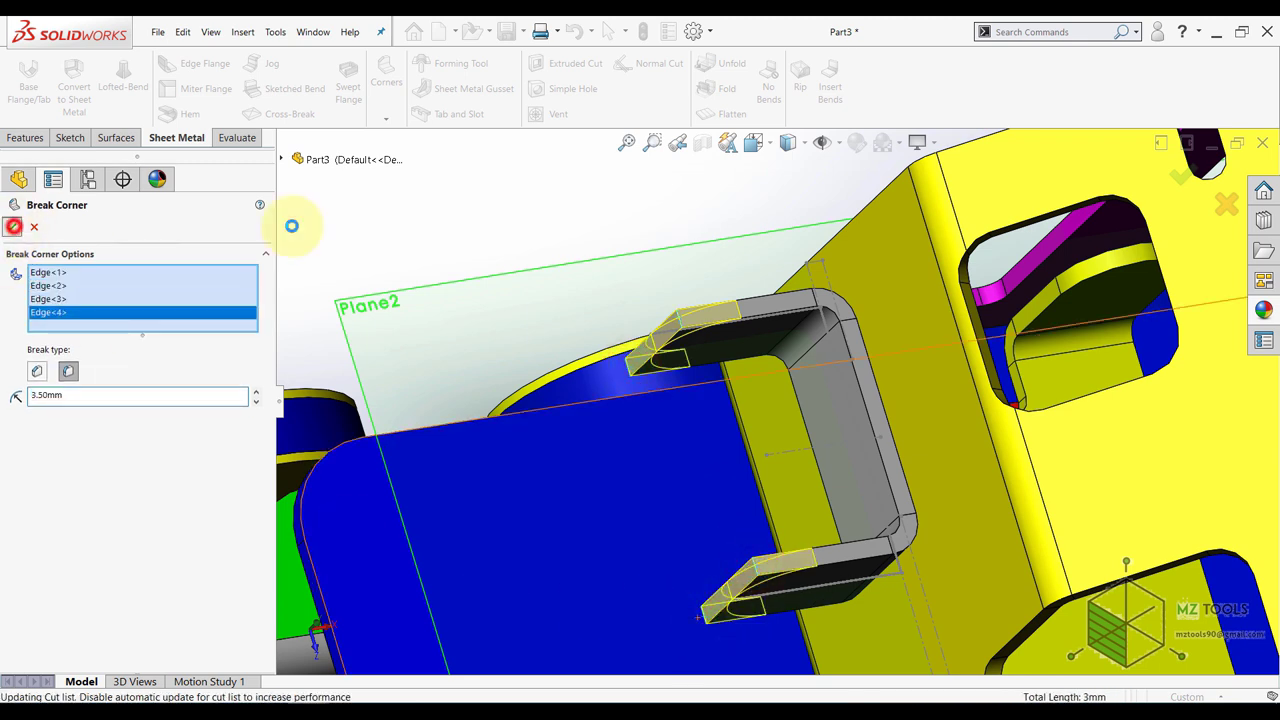
- Hide Plane2 in the model view
middle_drag(414, 221, 744, 215)
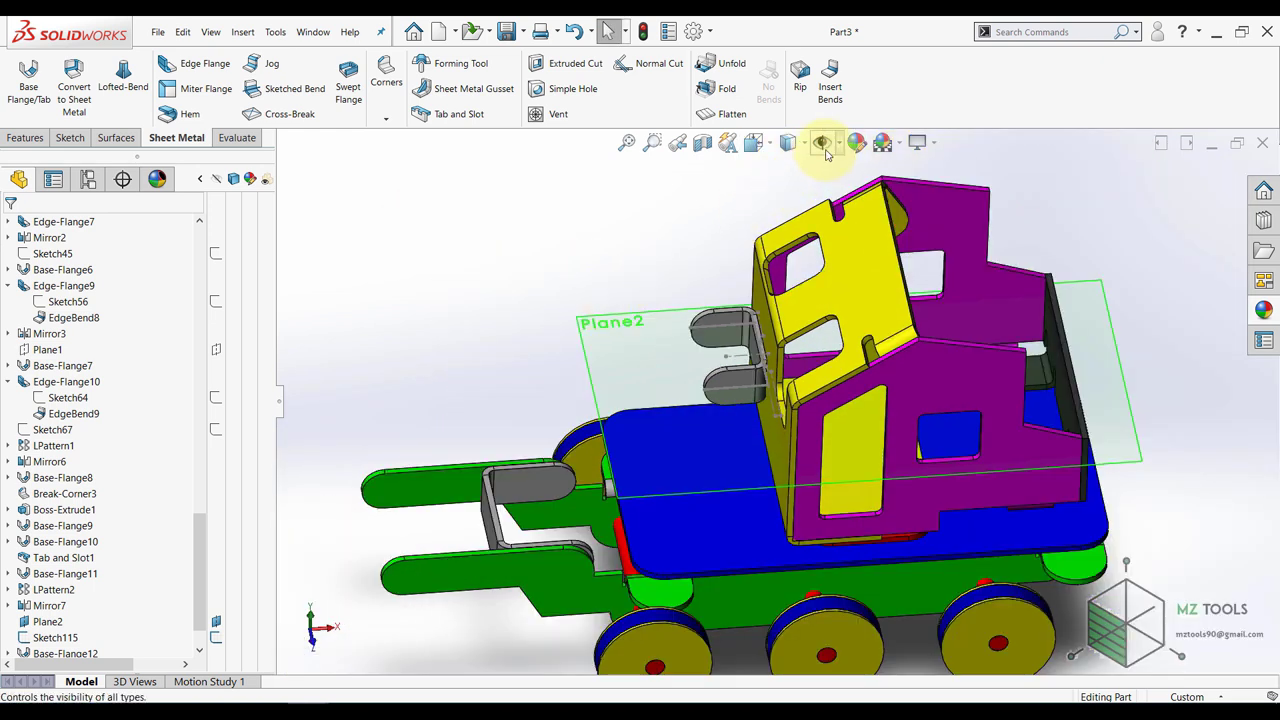
click(651, 233)
click(626, 358)
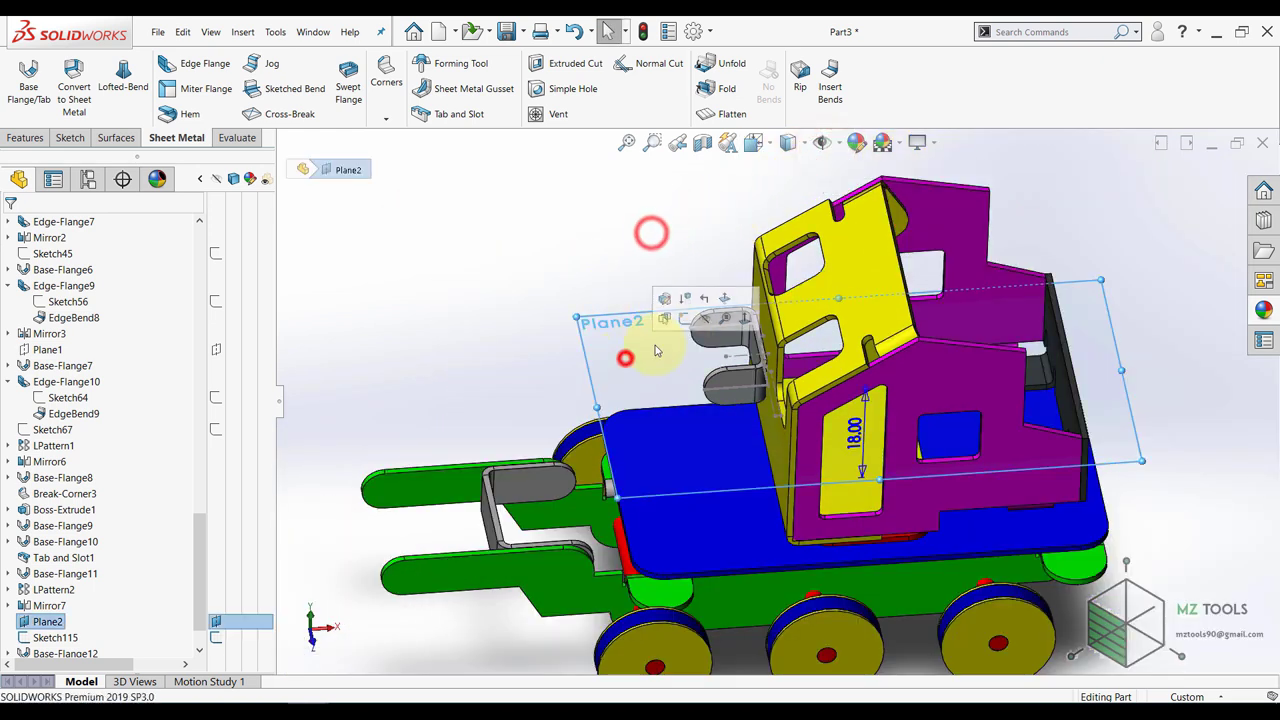
click(710, 318)
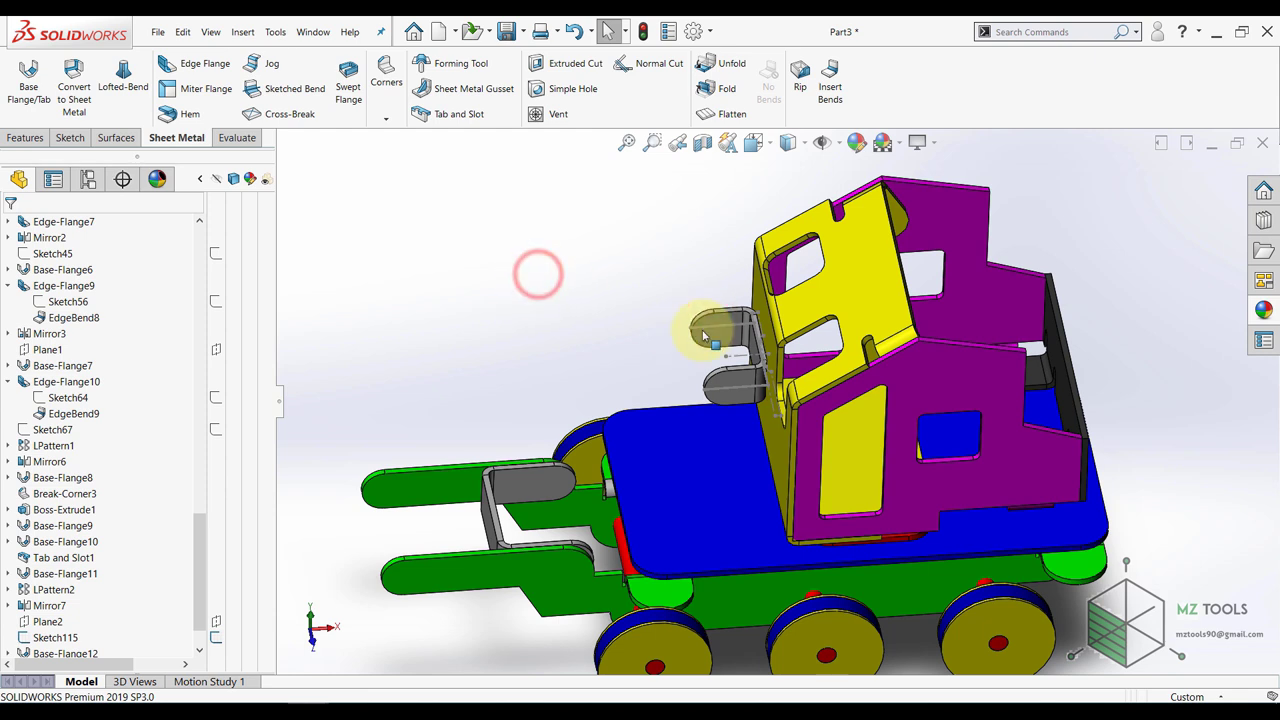
- Start a sketch on the flat face of the U bracket's rear arm and view it face-on
scroll(700, 350, down, 3)
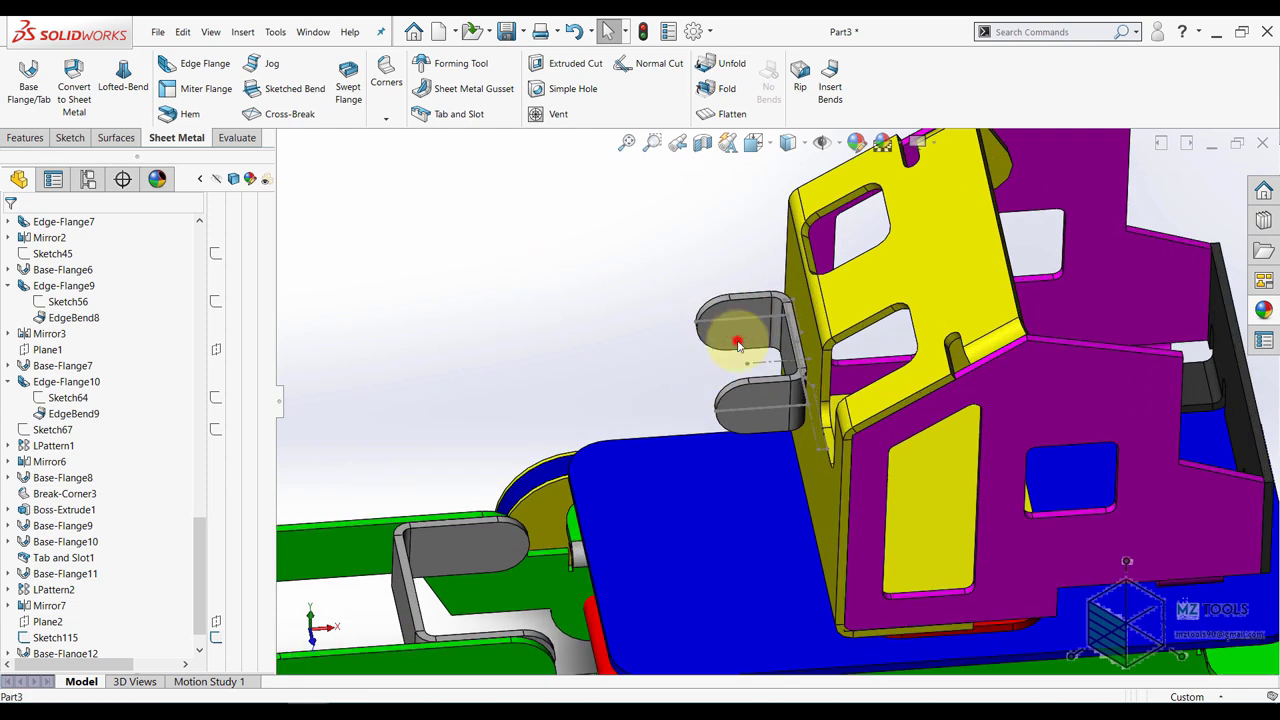
click(738, 343)
click(797, 302)
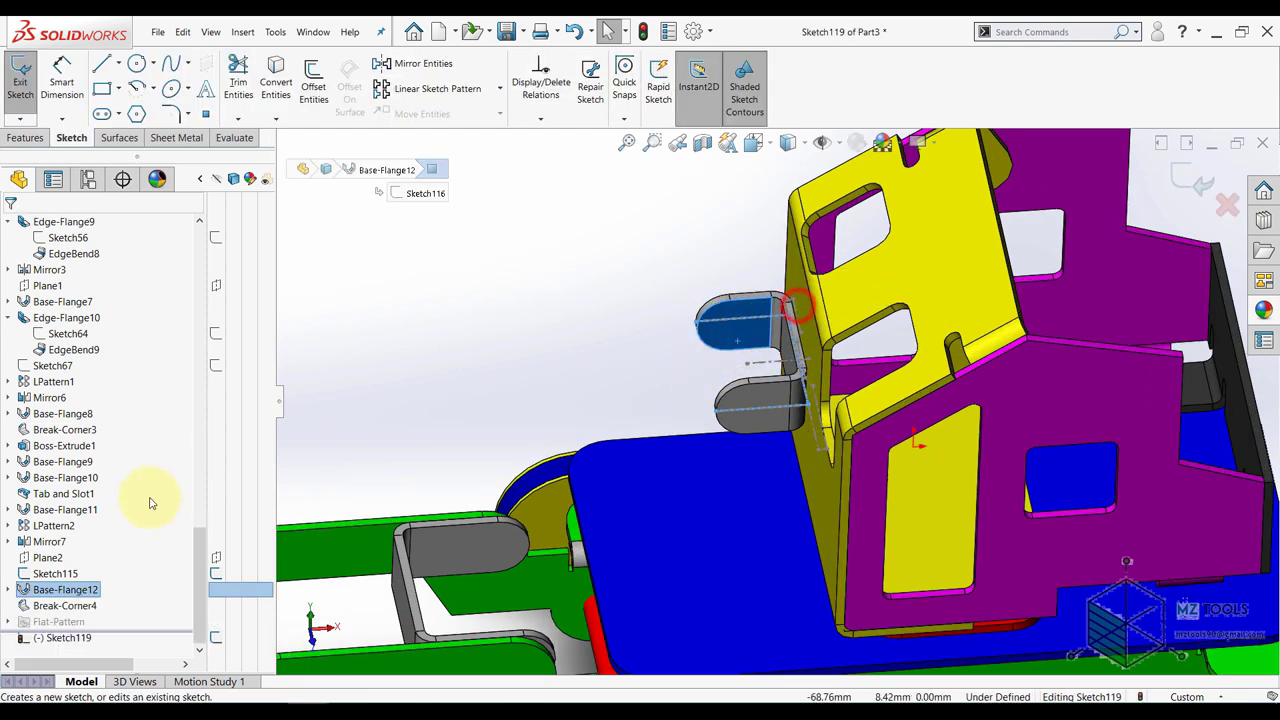
click(77, 635)
click(115, 614)
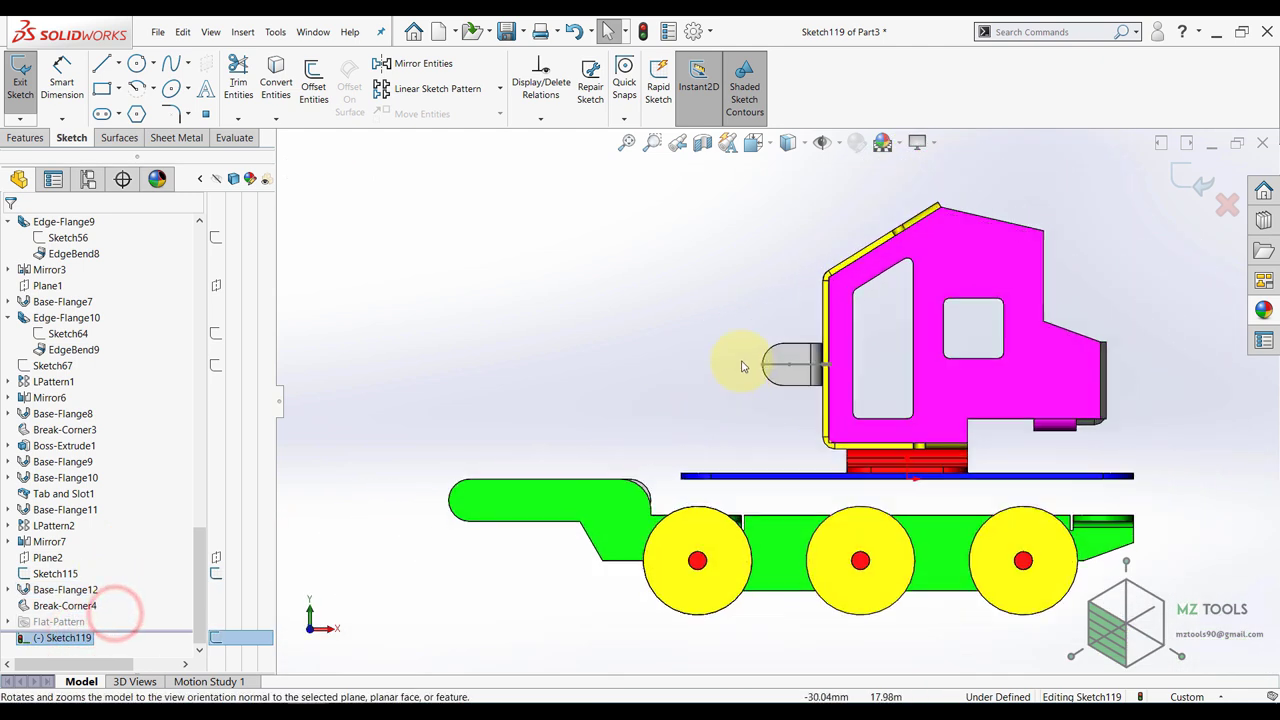
- Sketch a sloping line about 104 mm long from the centre of the U bracket's rounded end outward over the chassis front
click(173, 140)
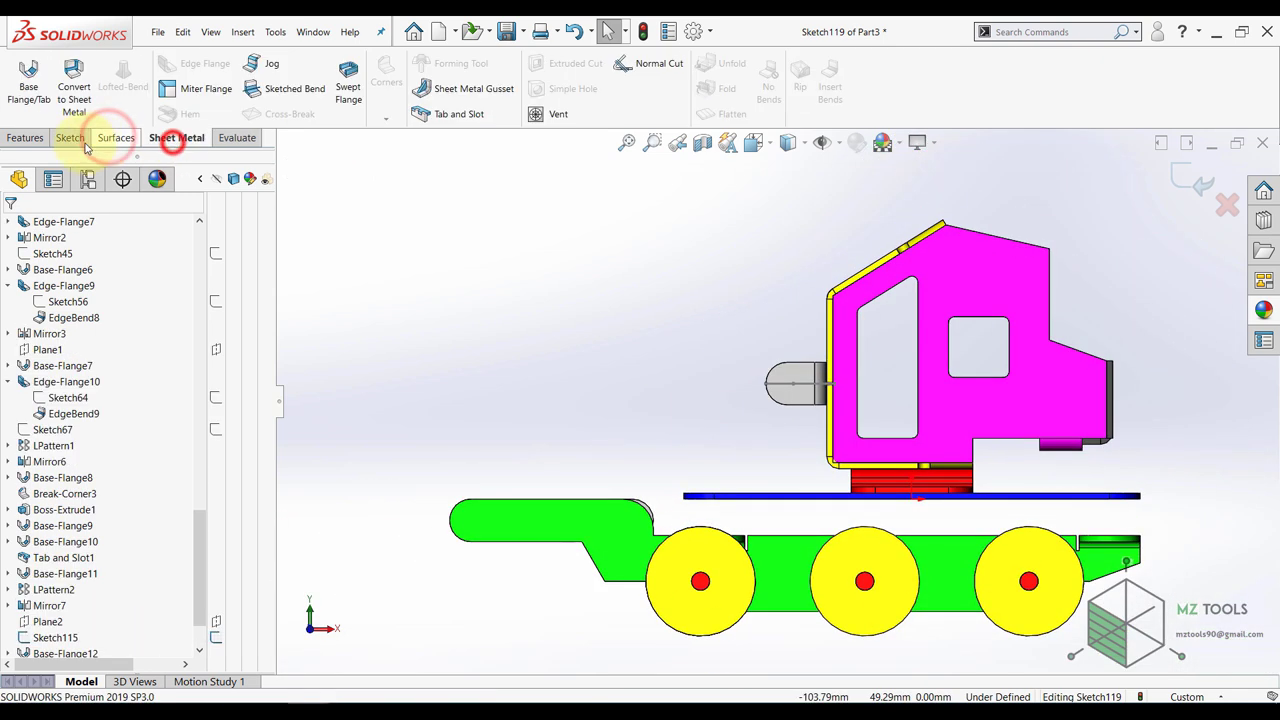
click(74, 139)
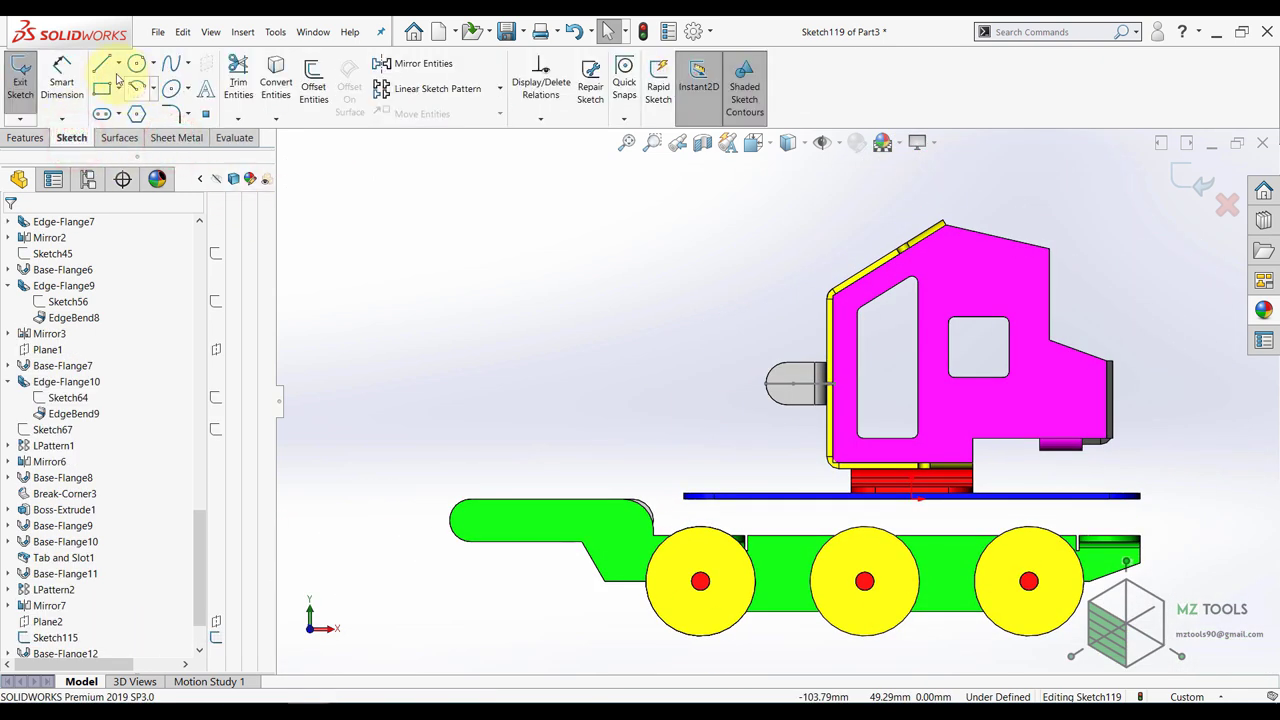
scroll(768, 360, down, 3)
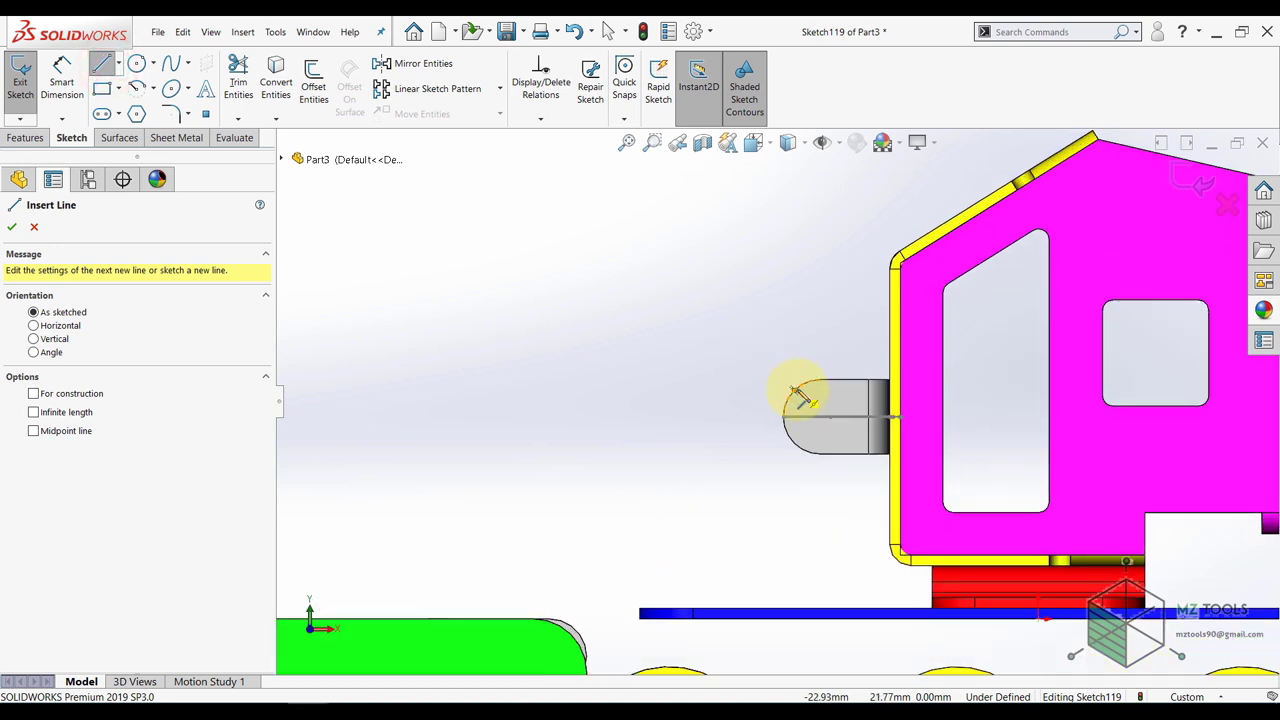
click(820, 417)
scroll(740, 419, up, 7)
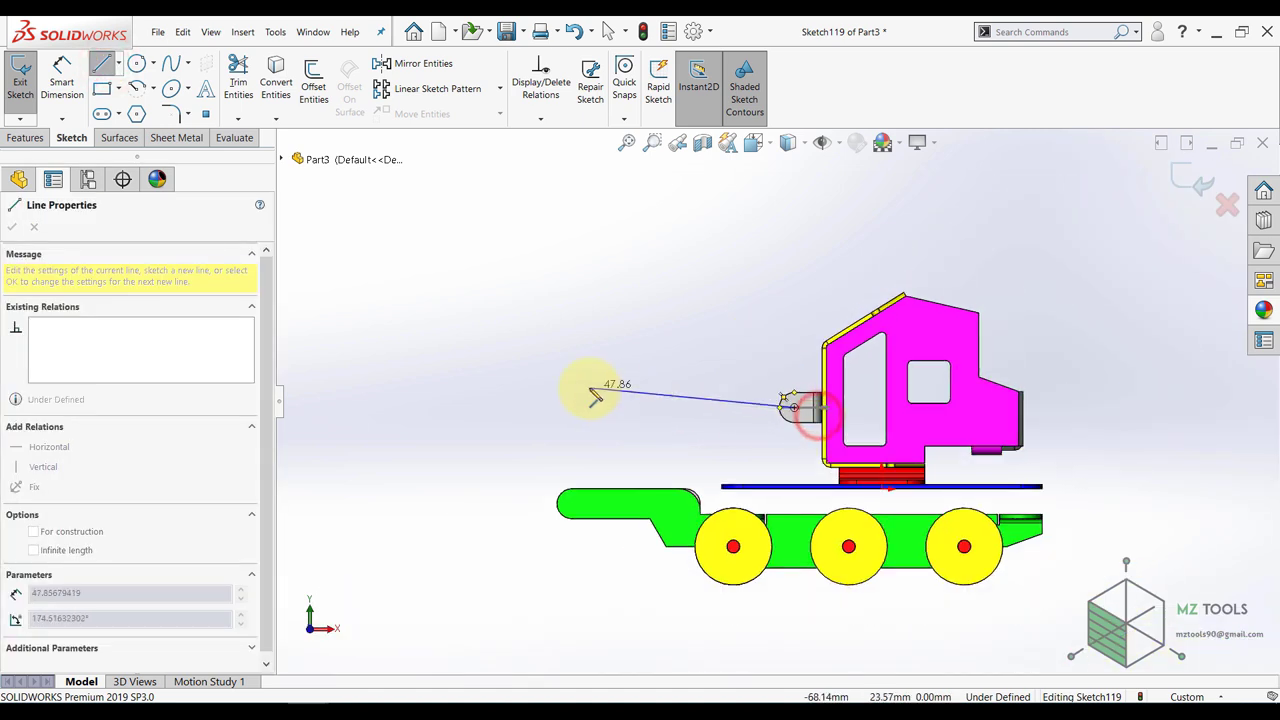
click(535, 350)
key(Escape)
- Dimension the sloping line's length to 100 mm
click(76, 71)
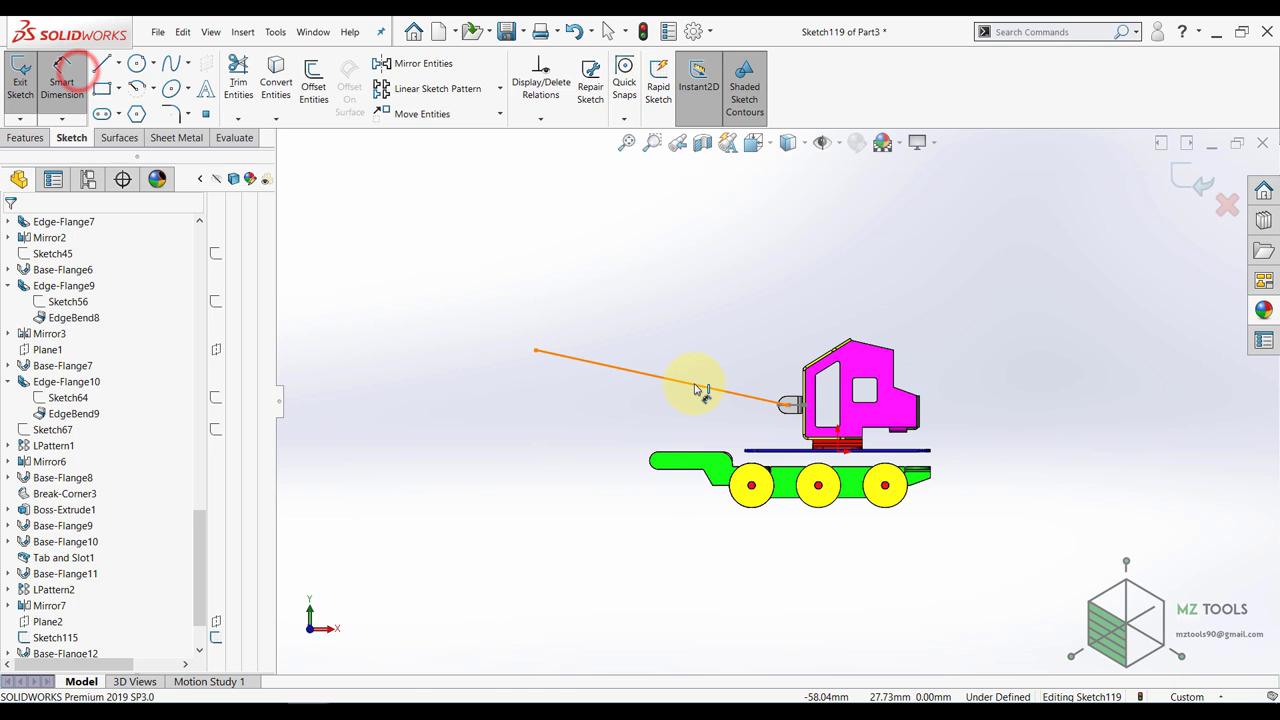
click(698, 390)
click(660, 400)
text(1)
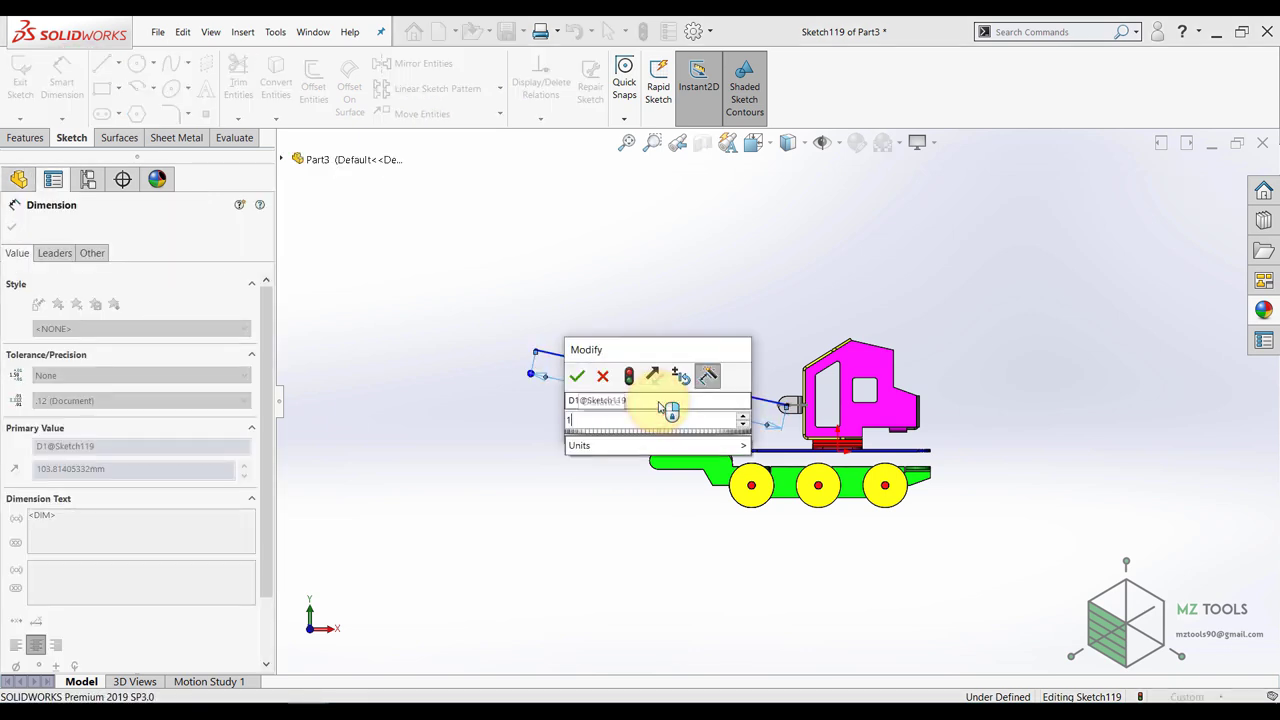
text(00)
key(Return)
key(Escape)
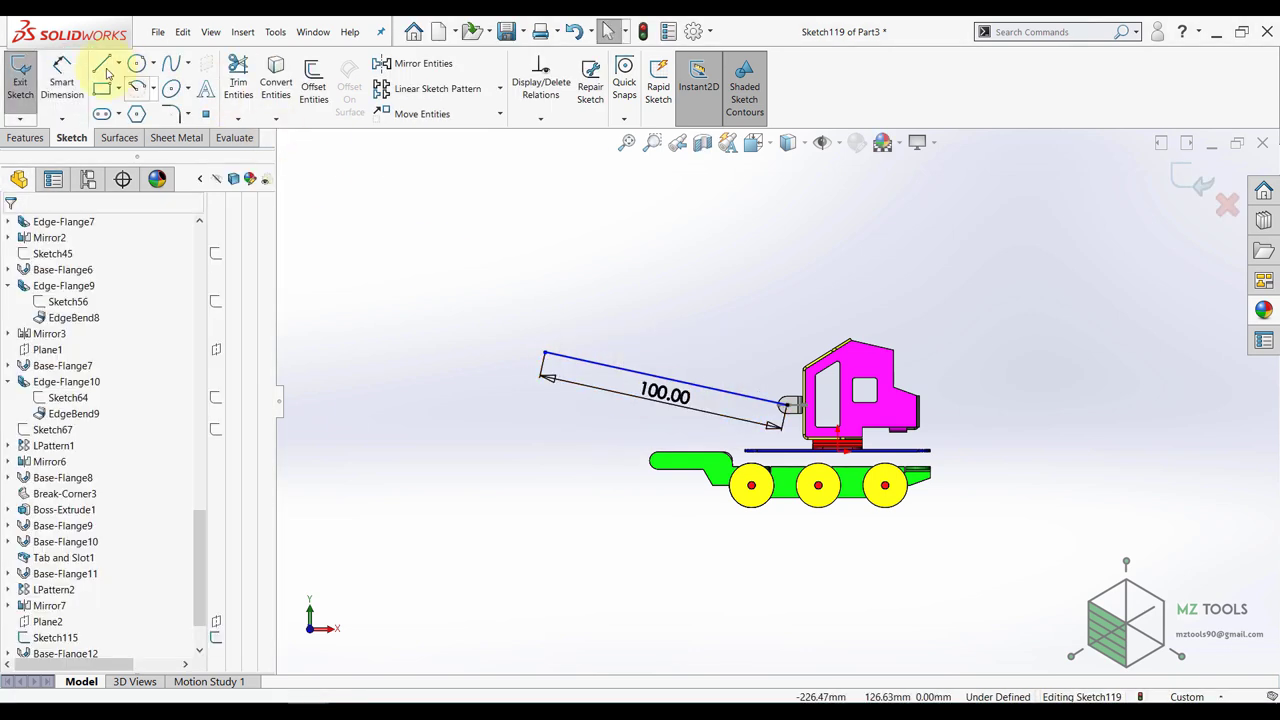
- Set a 15° angle between the sloping line and the horizontal top edge of the green chassis's front arm
click(62, 70)
click(585, 360)
scroll(667, 415, down, 2)
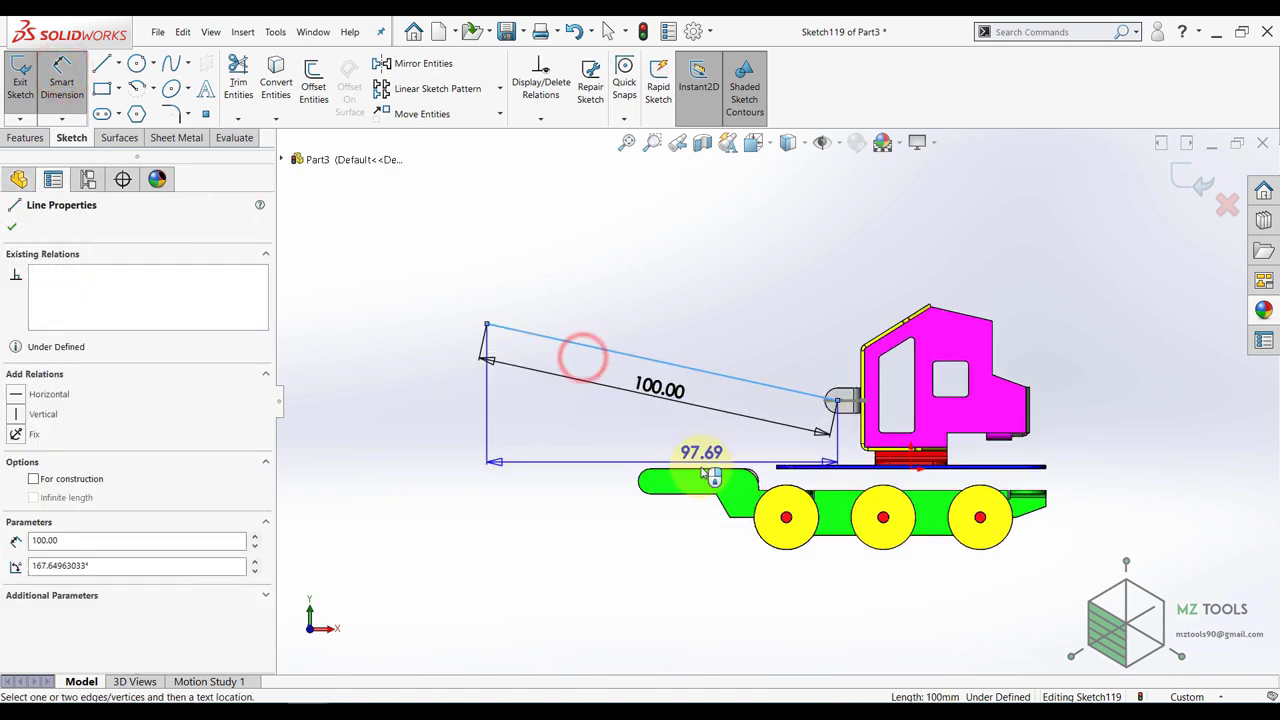
click(700, 467)
click(562, 437)
text(15)
key(Return)
key(Escape)
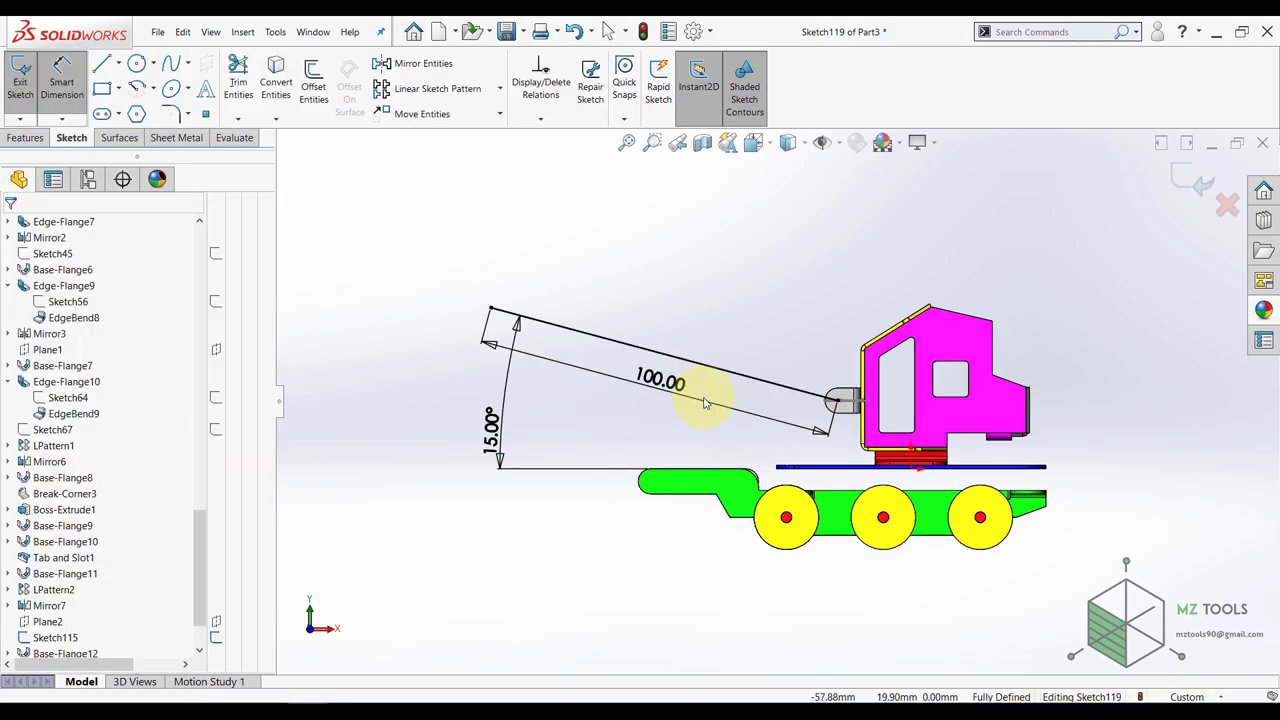
- Draw a circle about 10.8 mm in diameter centred on the sloping line's outer end
click(137, 63)
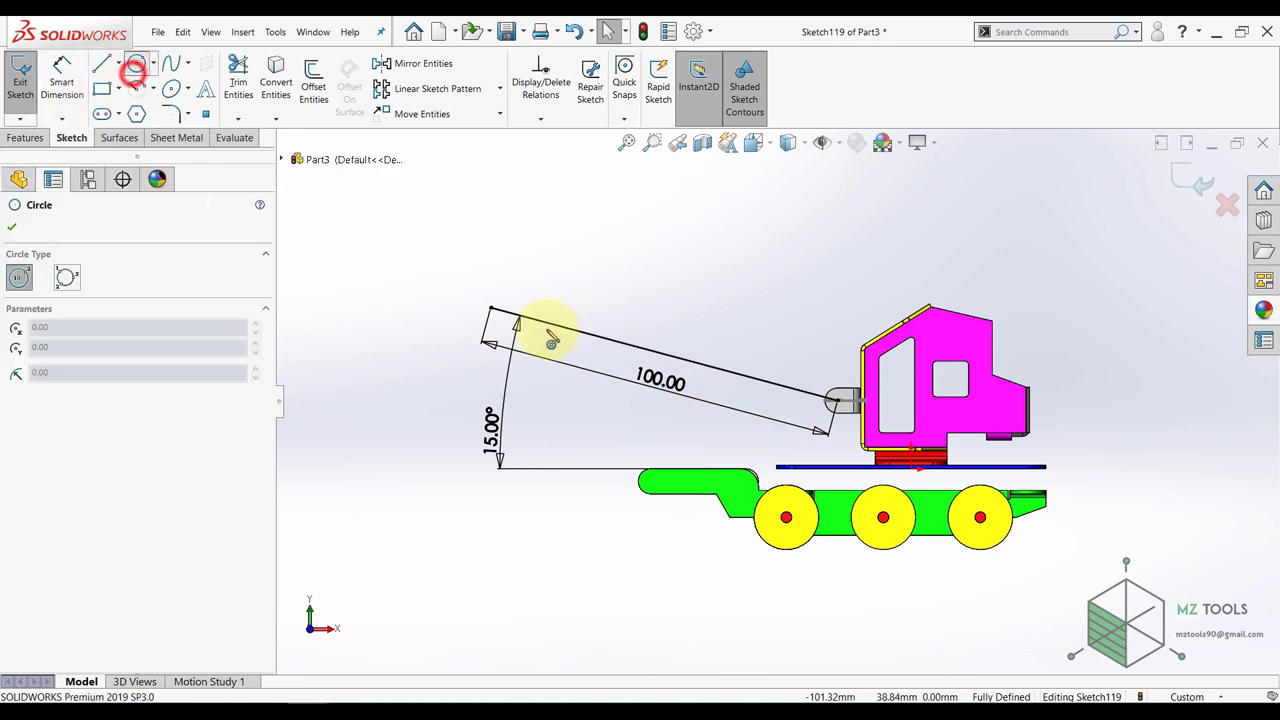
scroll(497, 302, down, 3)
click(492, 305)
key(Escape)
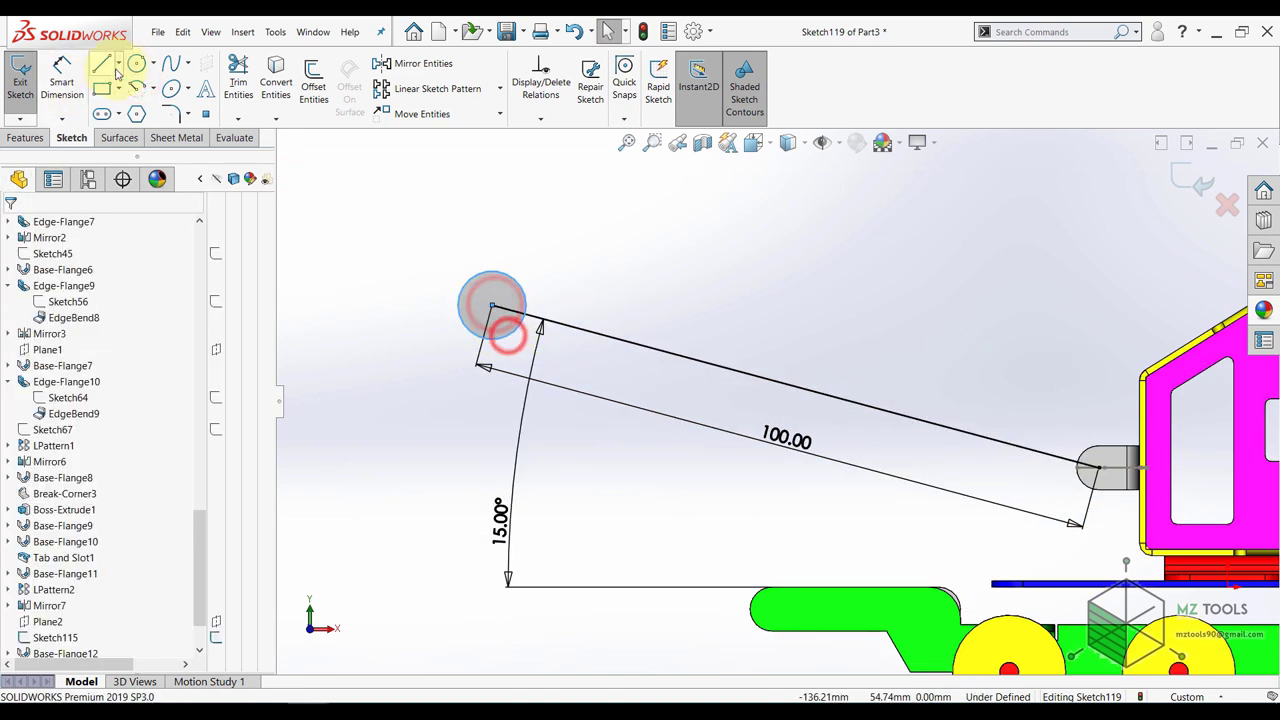
- Draw a second circle centred on the sloping line's bracket end, slightly larger than the bracket's rounded tip
scroll(1088, 467, up, 2)
scroll(1000, 448, down, 7)
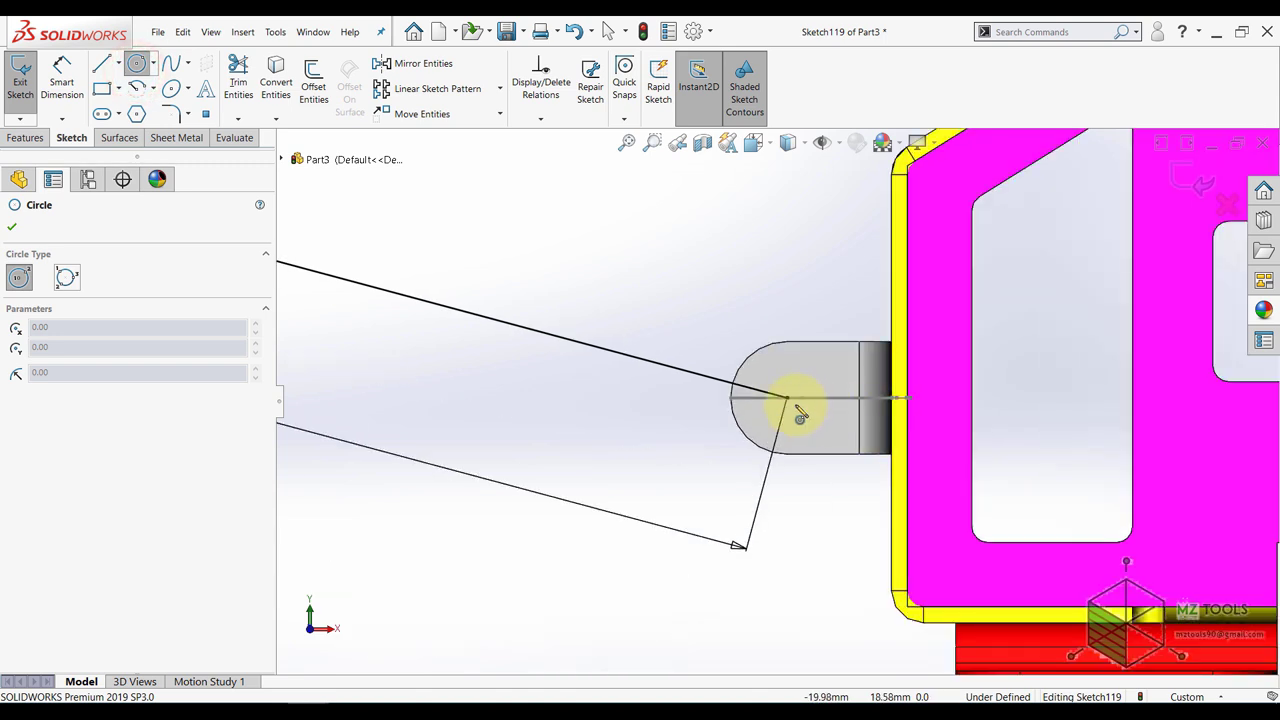
click(787, 399)
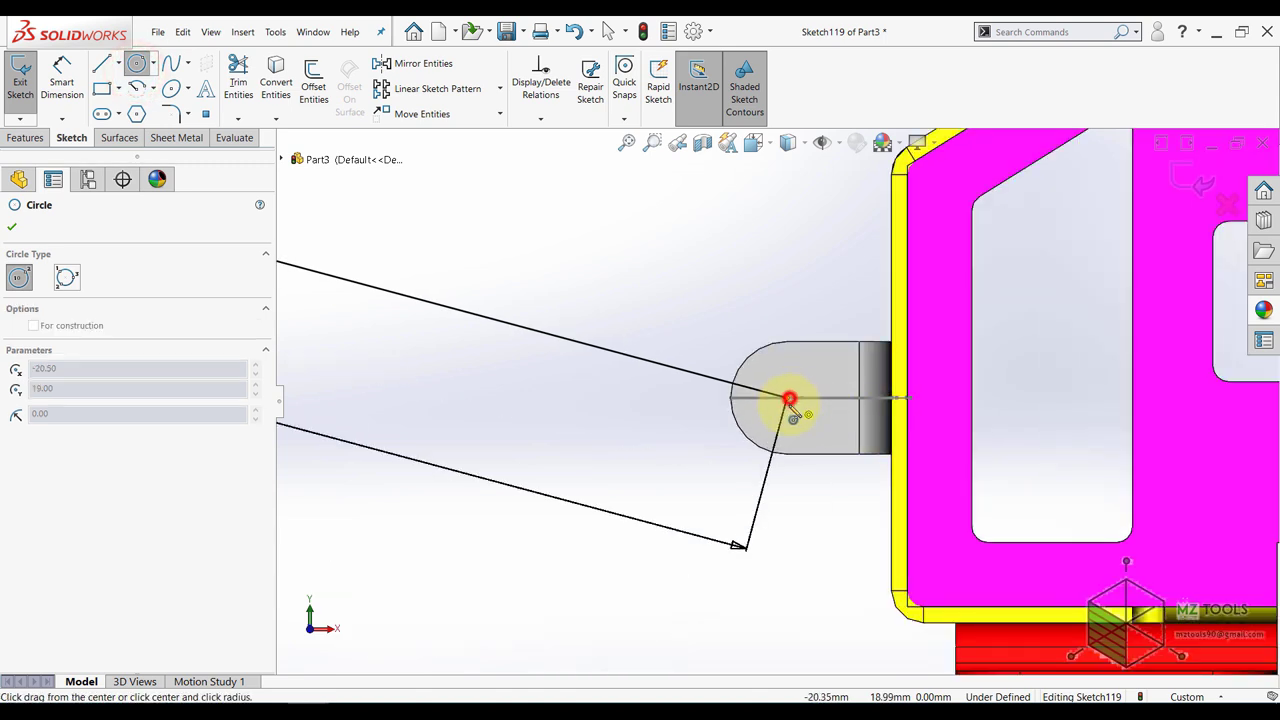
click(786, 465)
key(Escape)
scroll(645, 300, up, 2)
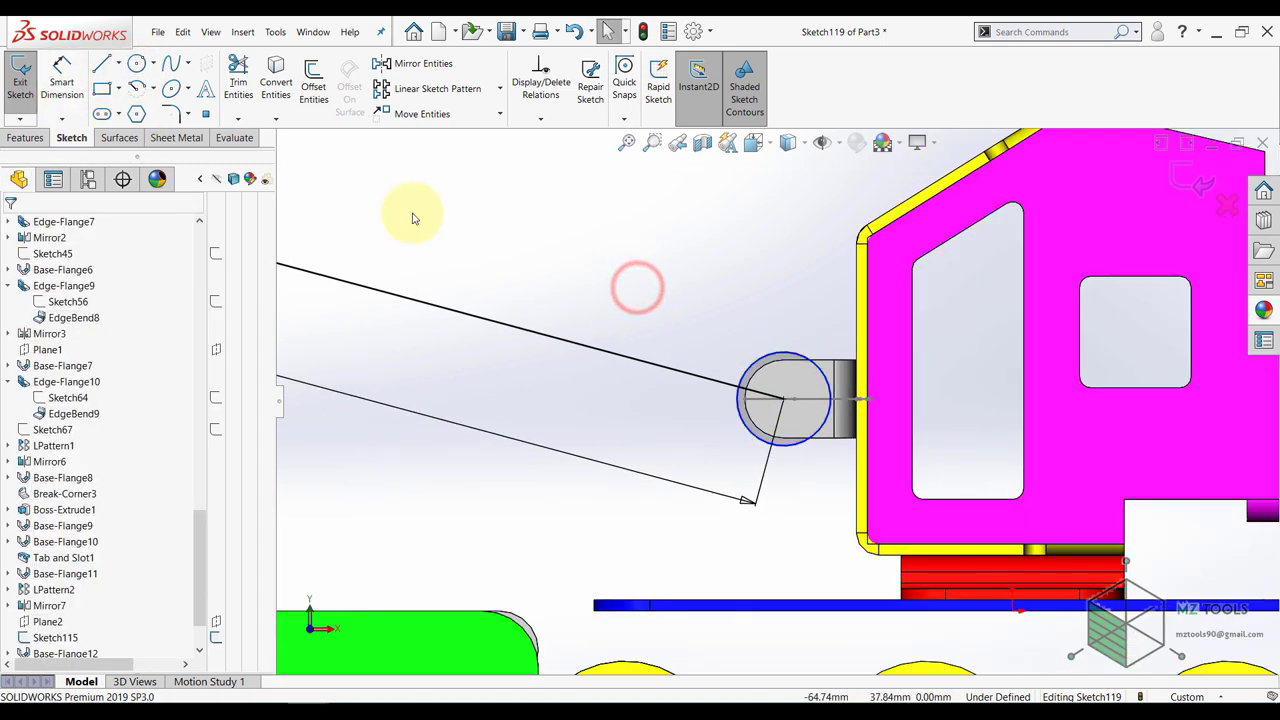
- Apply an Equal relation between the circles at the two ends of the sloping line
scroll(426, 262, up, 5)
click(363, 265)
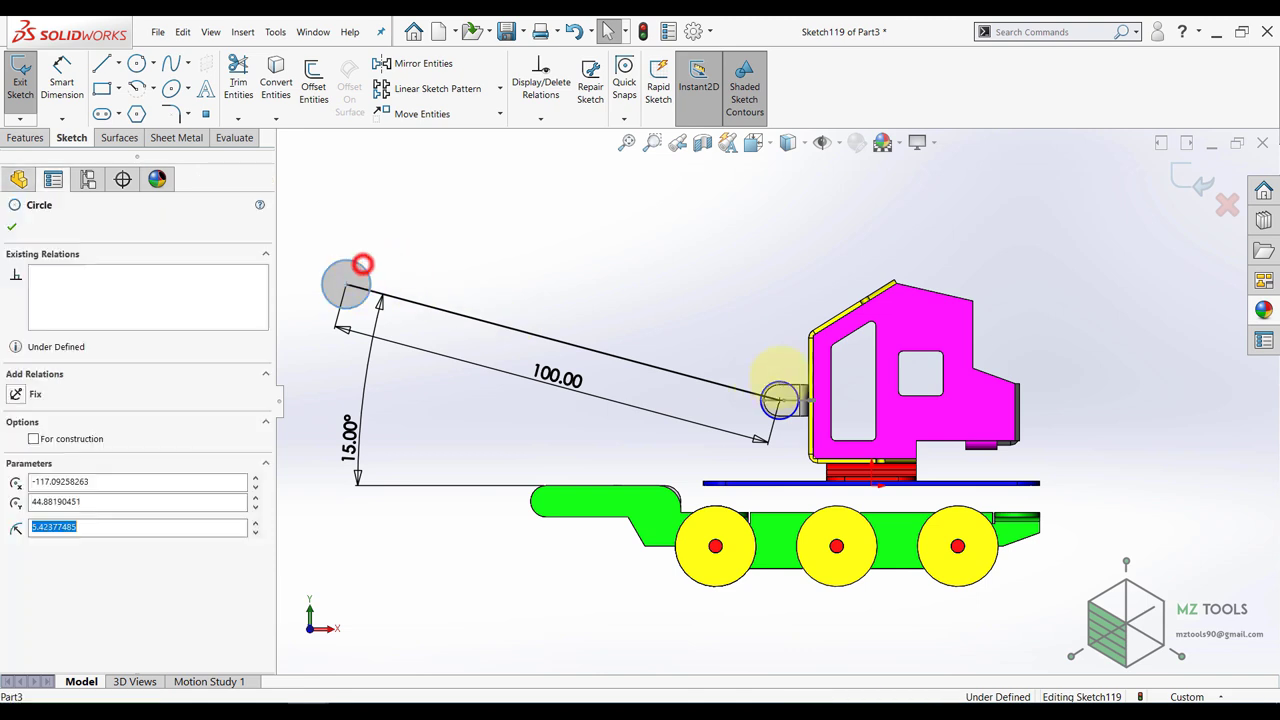
ctrl+click(780, 380)
click(880, 323)
click(687, 271)
click(688, 272)
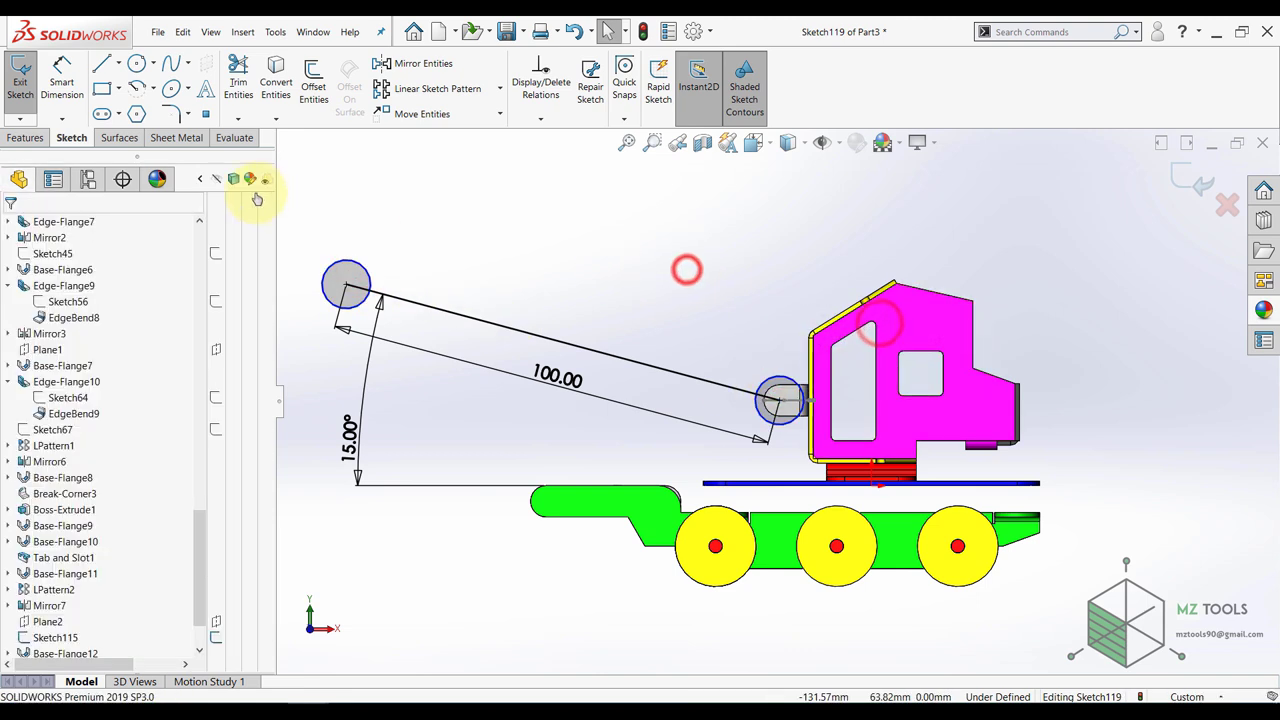
- Dimension the outer circle's diameter to 8 mm
click(60, 78)
click(318, 264)
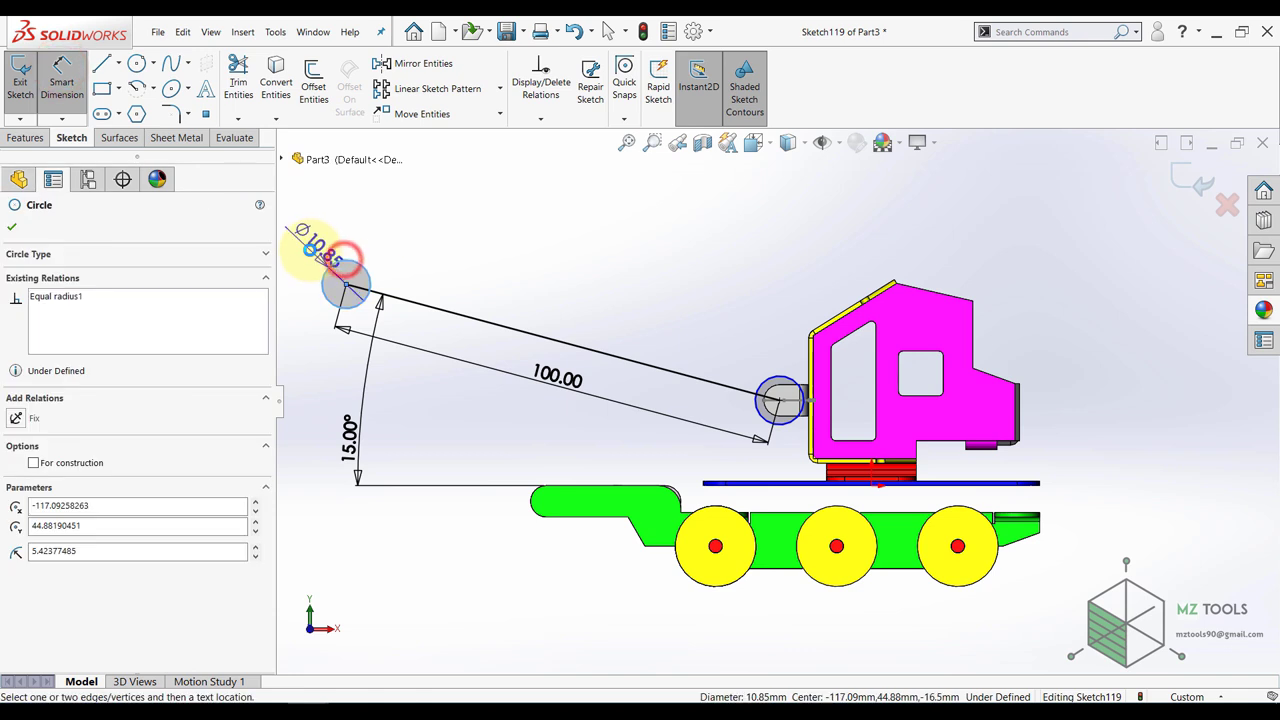
click(288, 325)
text(8475497mm)
key(Return)
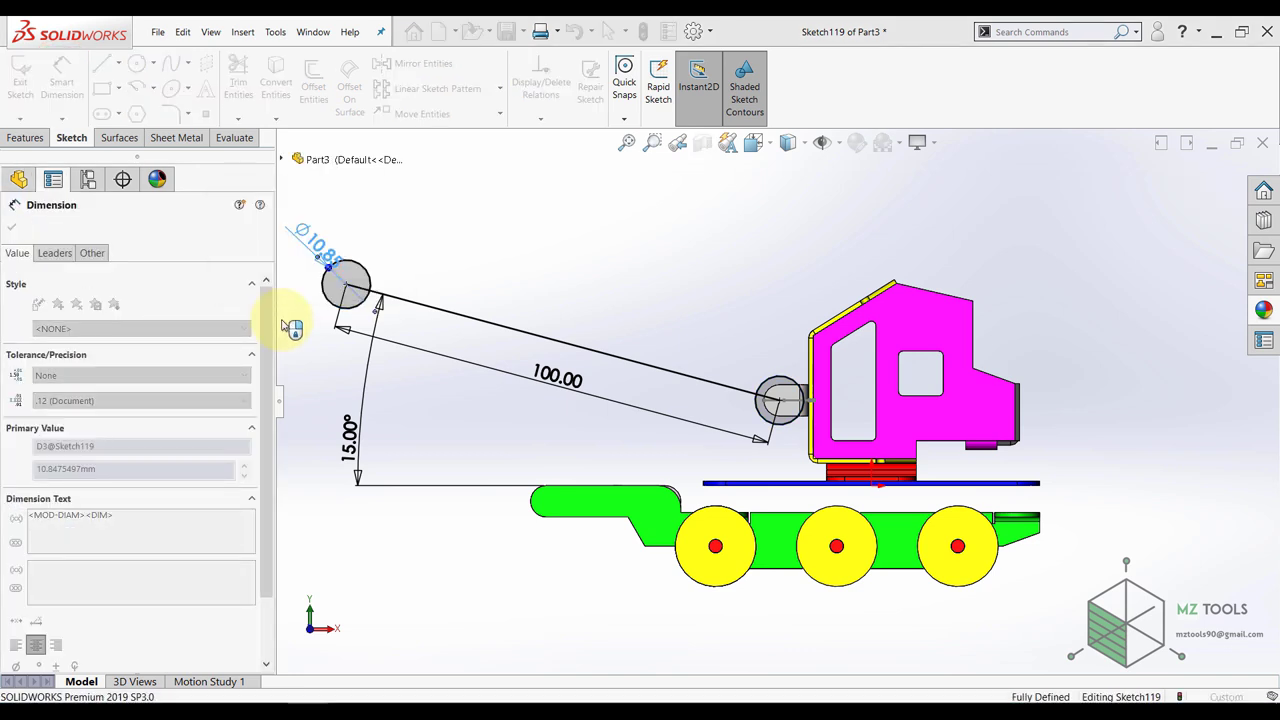
click(282, 320)
- Draw a line tangent to the undersides of both circles, parallel to the 100 mm line
click(102, 64)
scroll(308, 253, down, 4)
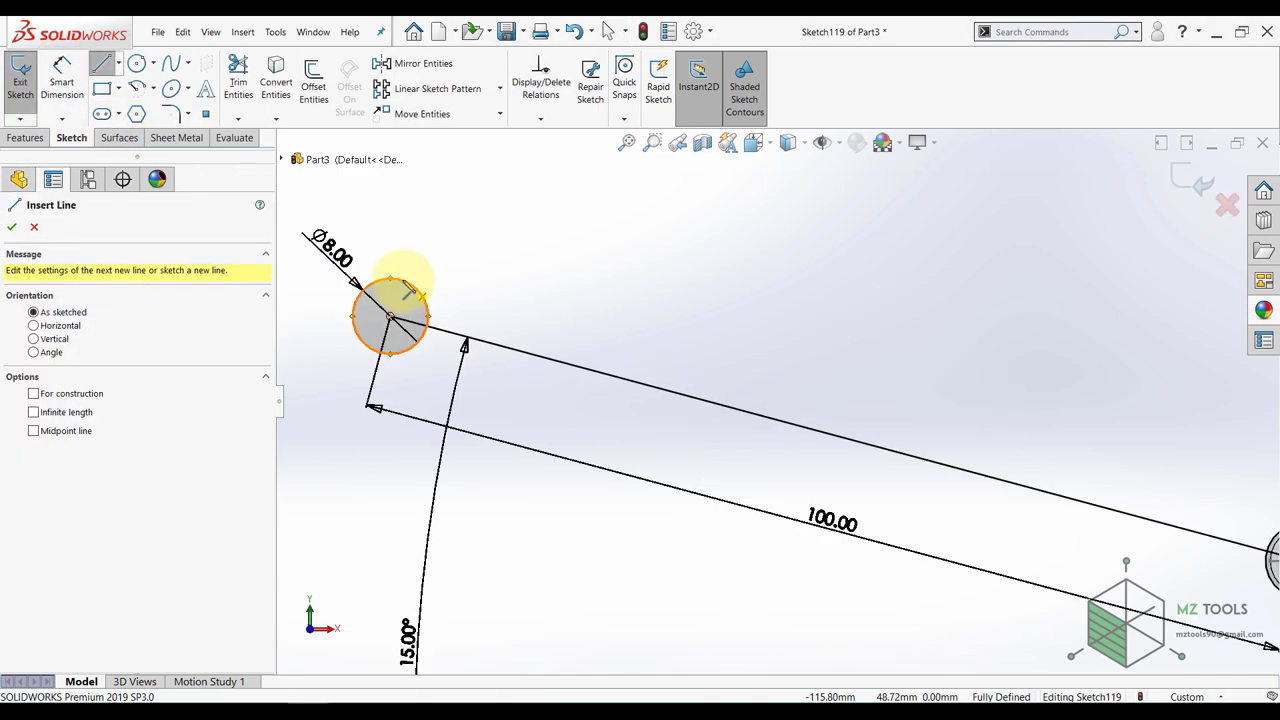
key(Escape)
click(104, 64)
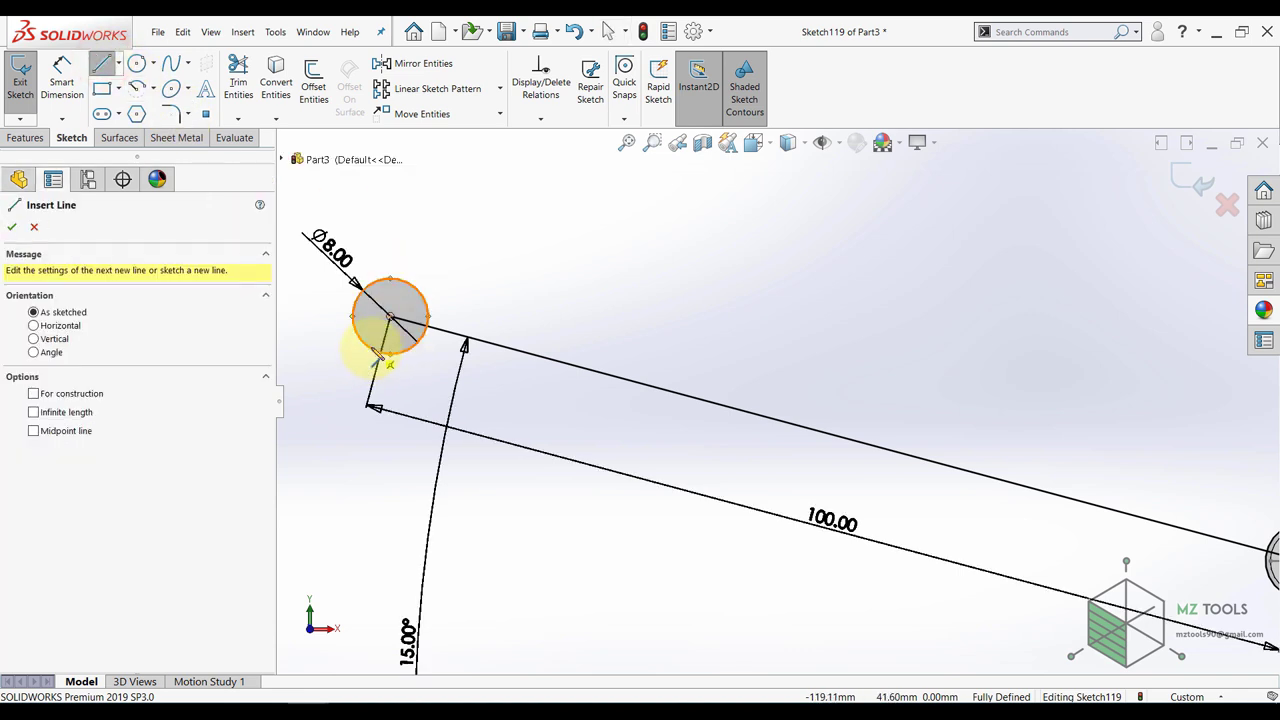
click(372, 348)
scroll(850, 438, up, 3)
scroll(1078, 510, down, 5)
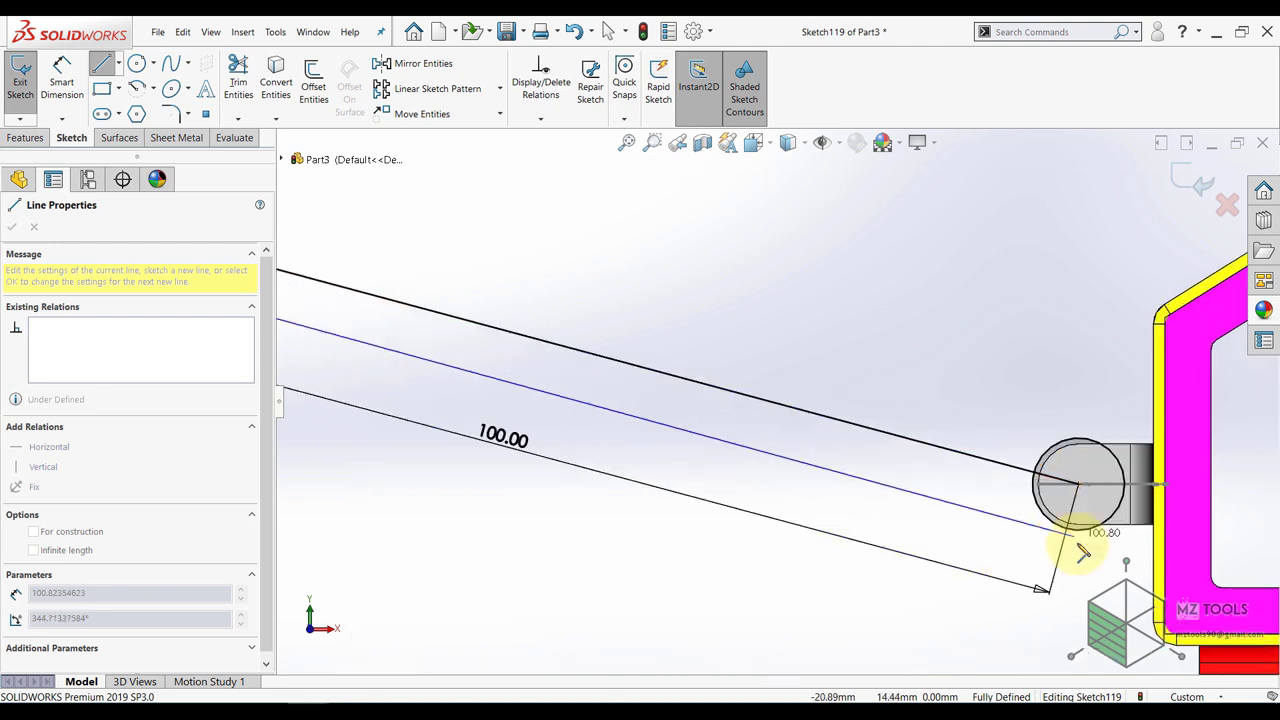
click(1073, 523)
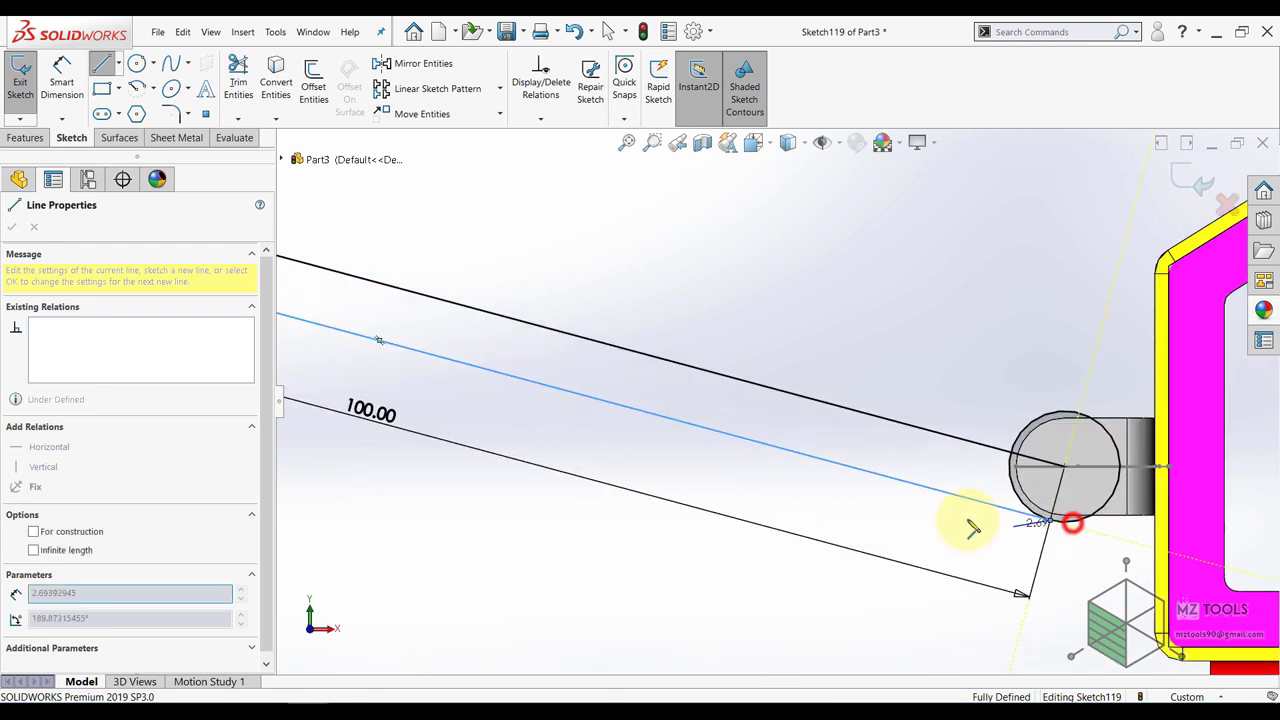
key(Escape)
scroll(577, 453, up, 7)
scroll(545, 340, down, 3)
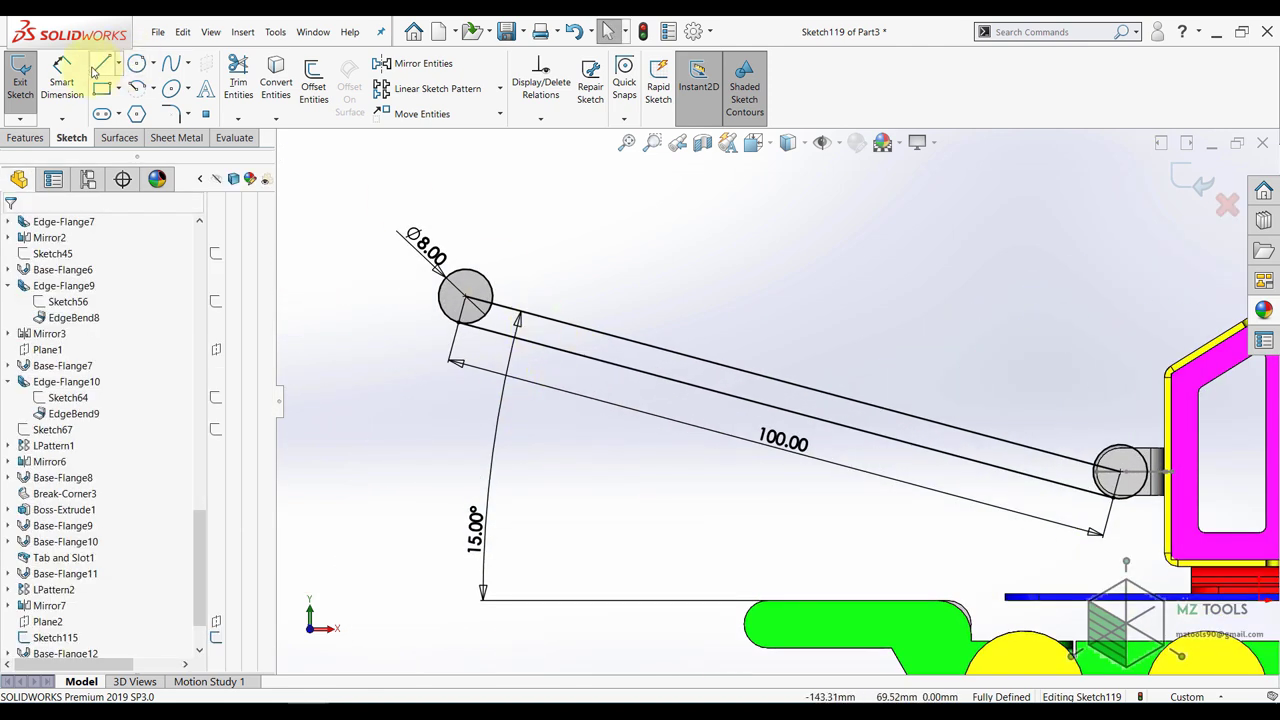
- Draw three connected lines over the upper side of the boom, starting tangent to the outer circle and ending tangent to the bracket circle
scroll(560, 250, up, 3)
click(371, 306)
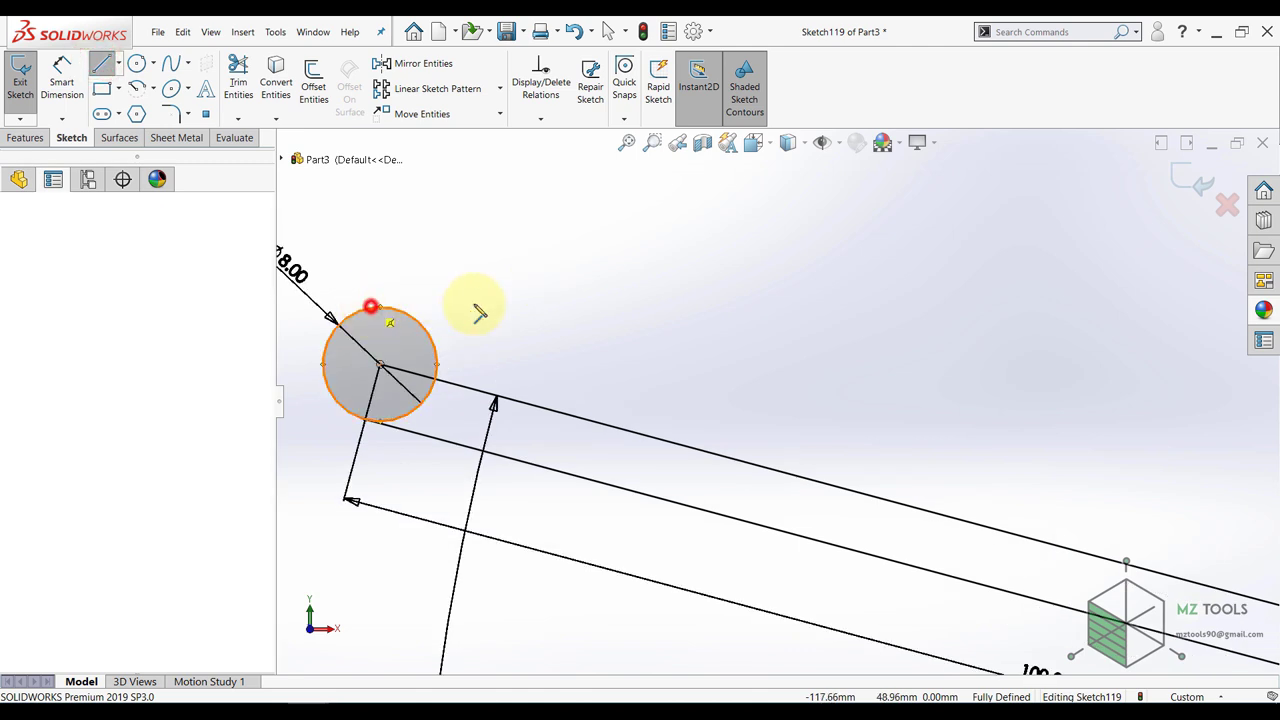
click(699, 330)
scroll(700, 330, up, 6)
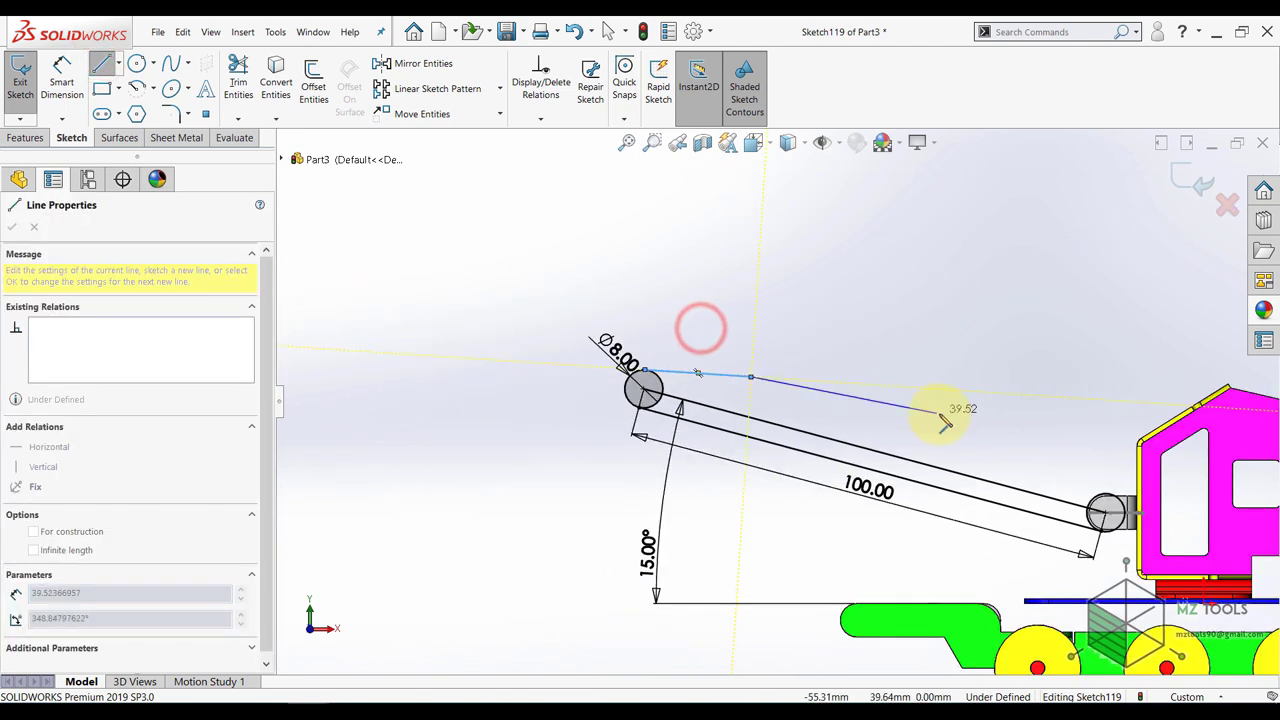
click(1056, 473)
scroll(1055, 478, up, 5)
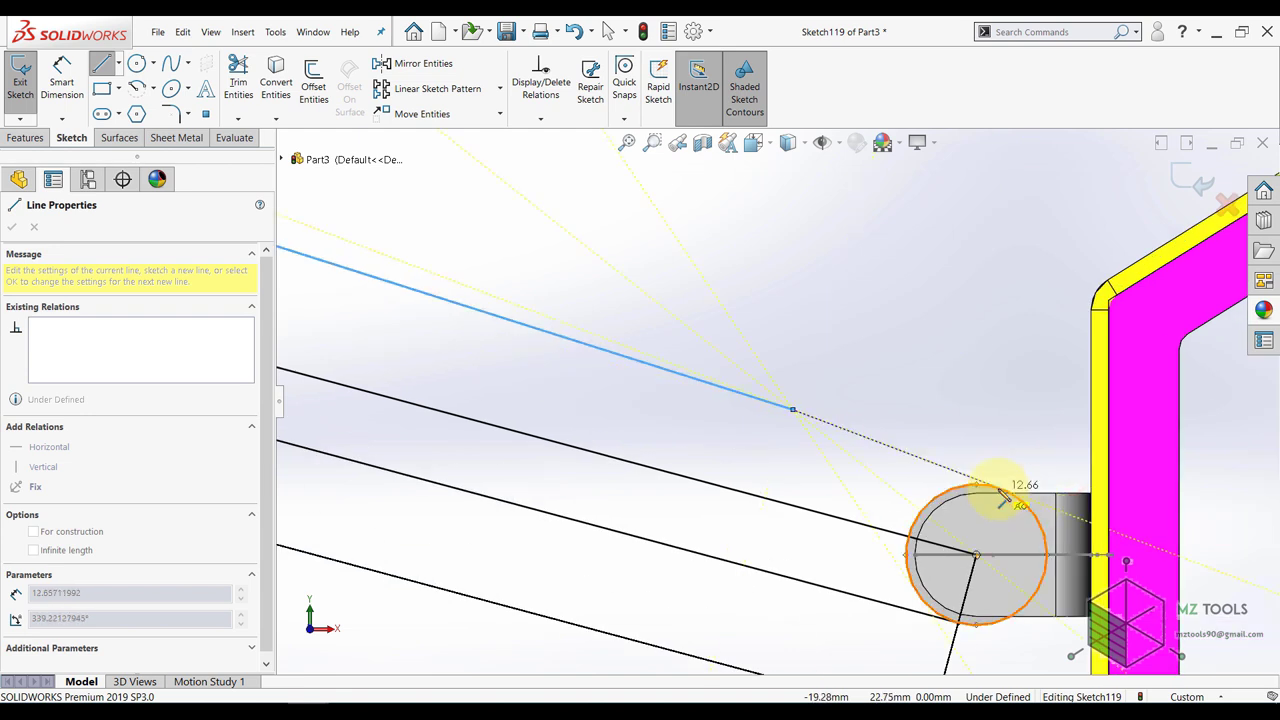
click(998, 489)
key(Escape)
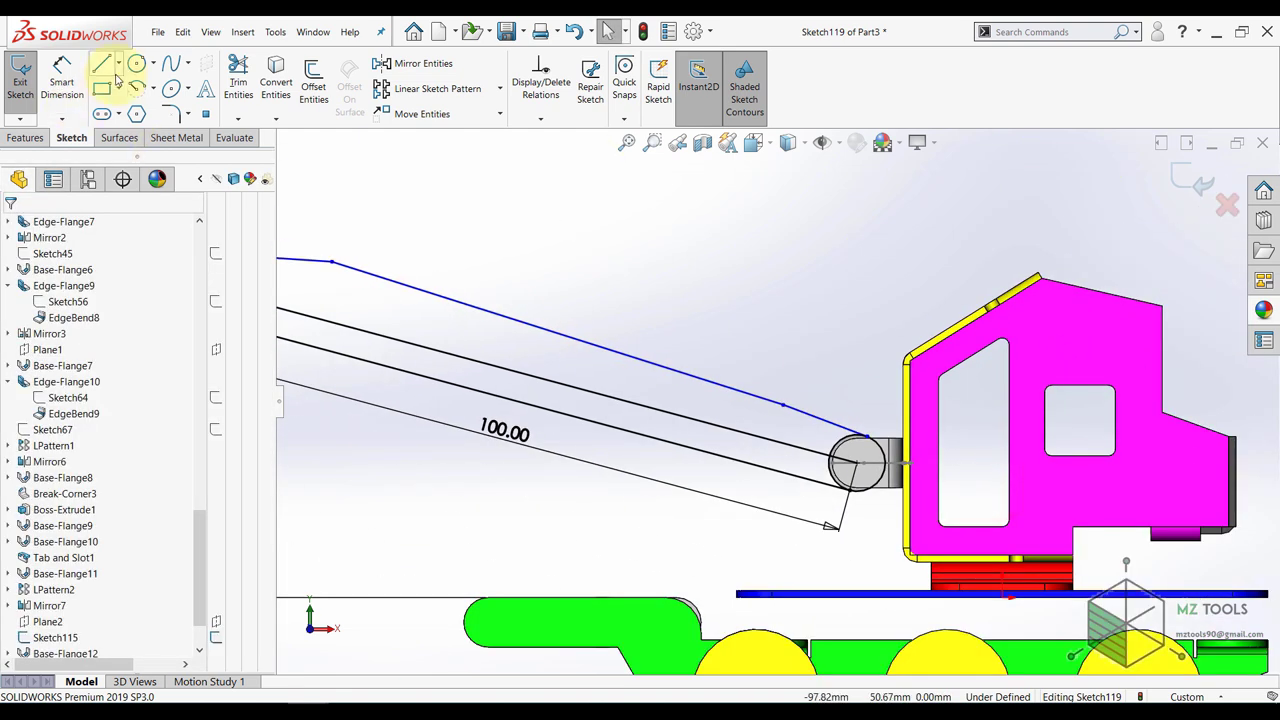
- Draw a centerline about 16 mm long from the midpoint of the 100 mm line, perpendicular to it and crossing the upper outline
click(118, 63)
click(115, 103)
scroll(546, 364, up, 1)
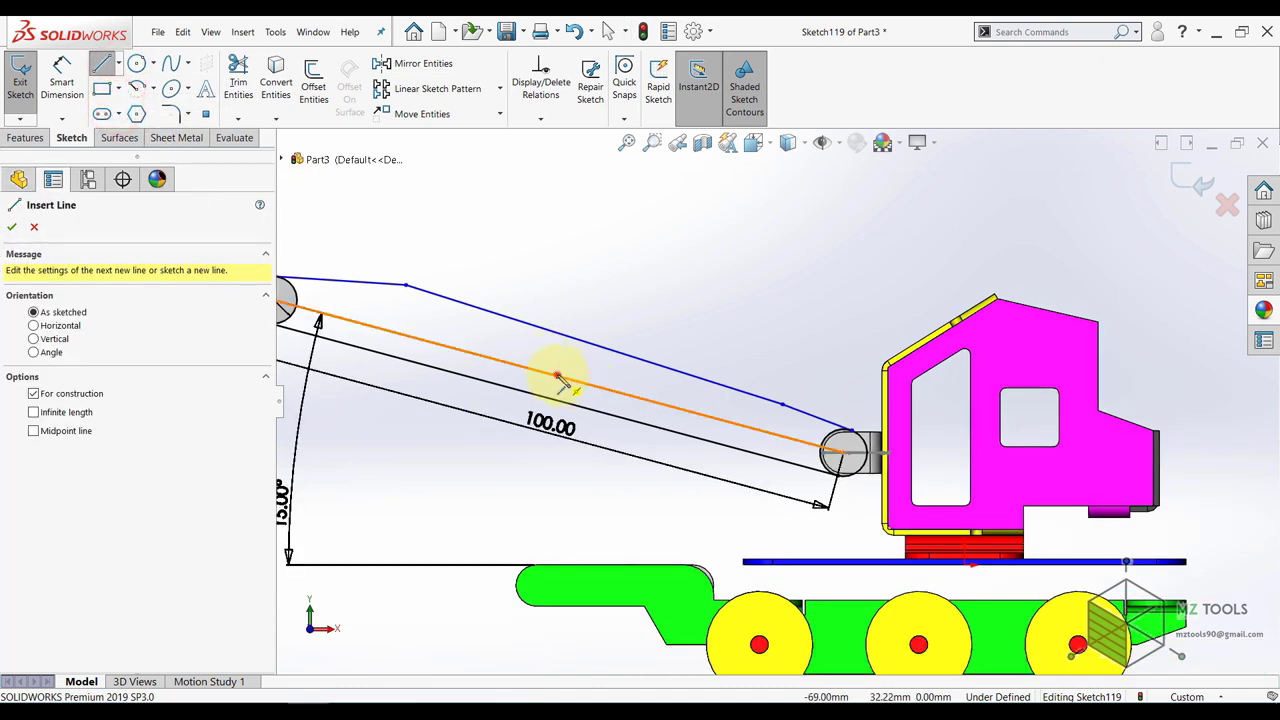
click(557, 376)
double_click(585, 287)
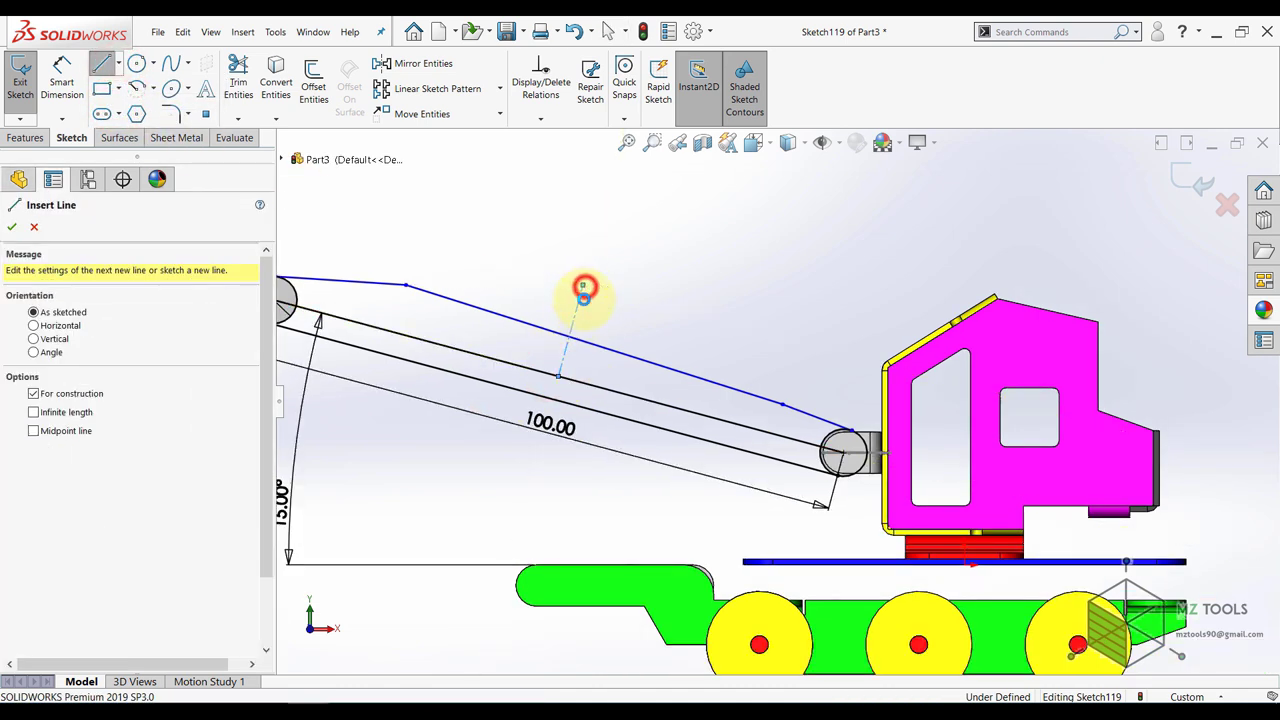
key(Escape)
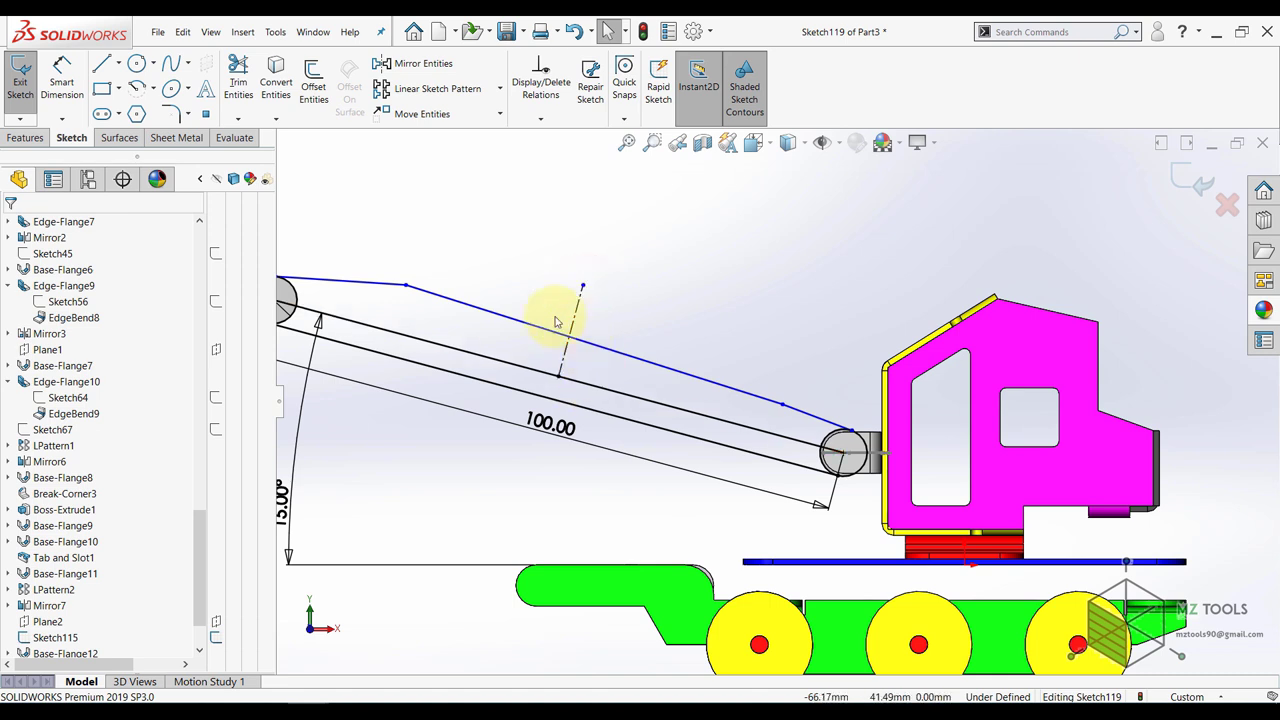
- Make the two short end lines of the upper outline symmetric about the perpendicular centerline
click(386, 287)
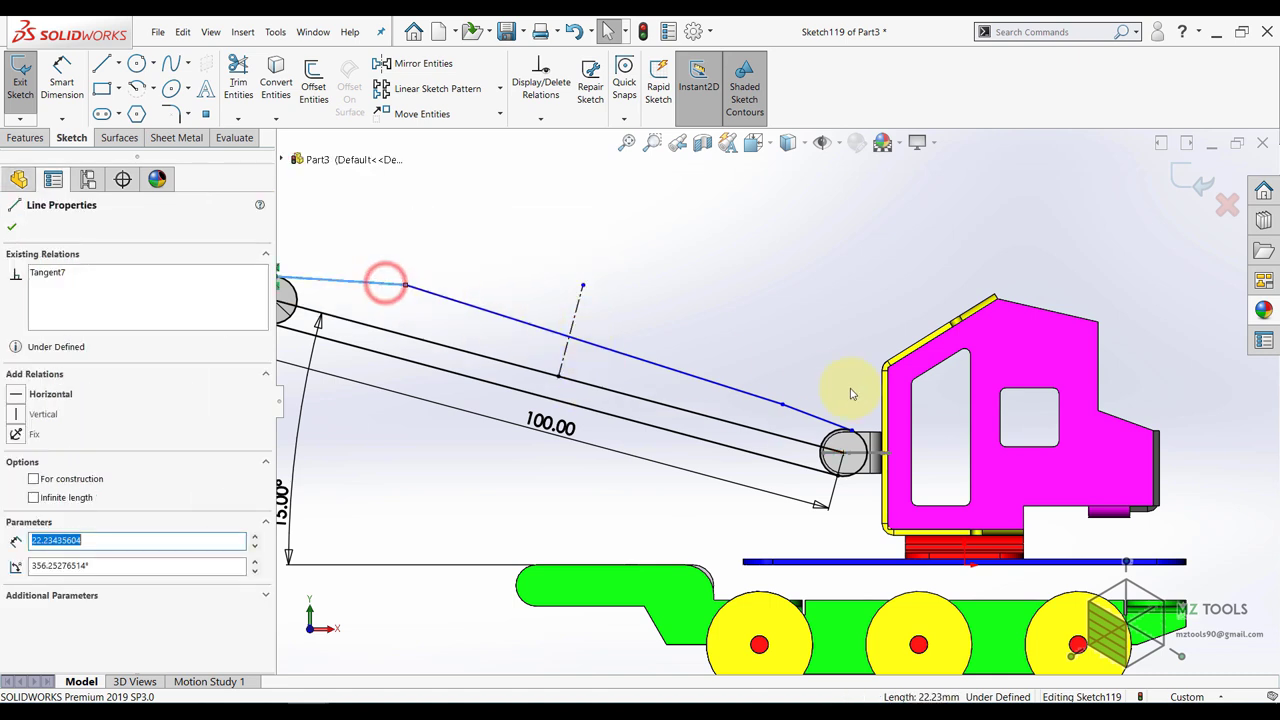
ctrl+click(810, 420)
ctrl+click(576, 310)
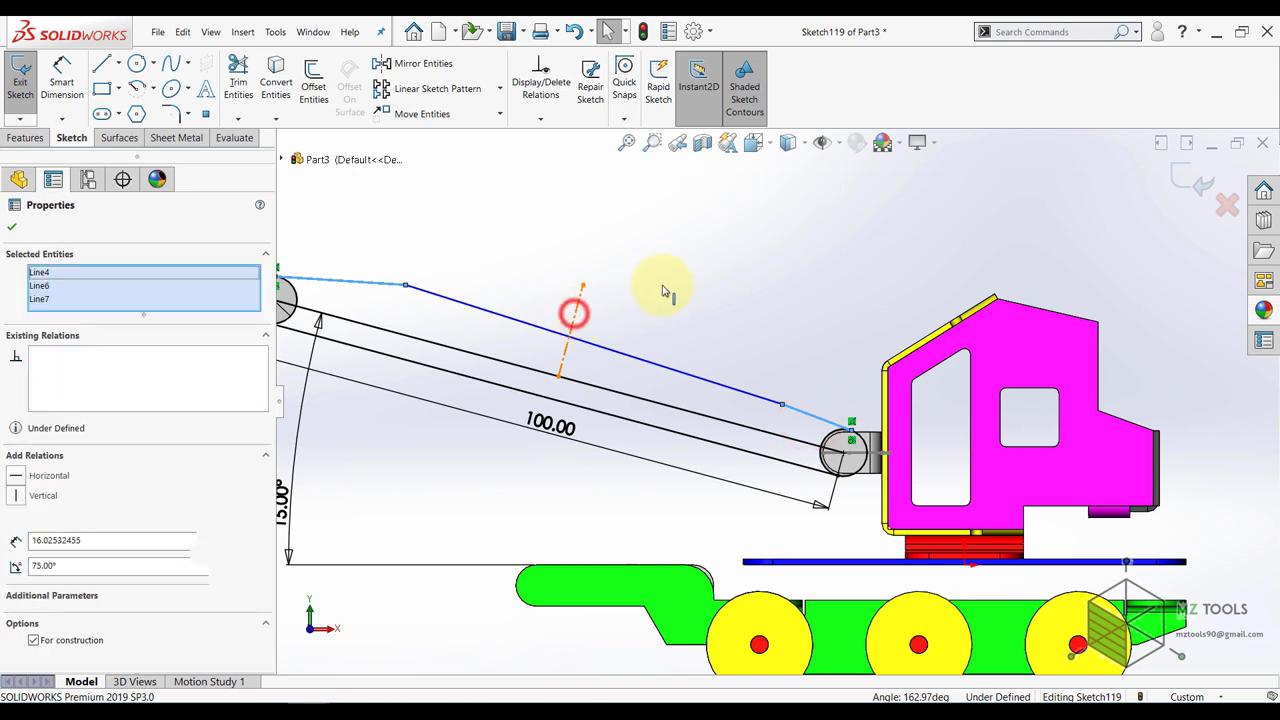
click(712, 256)
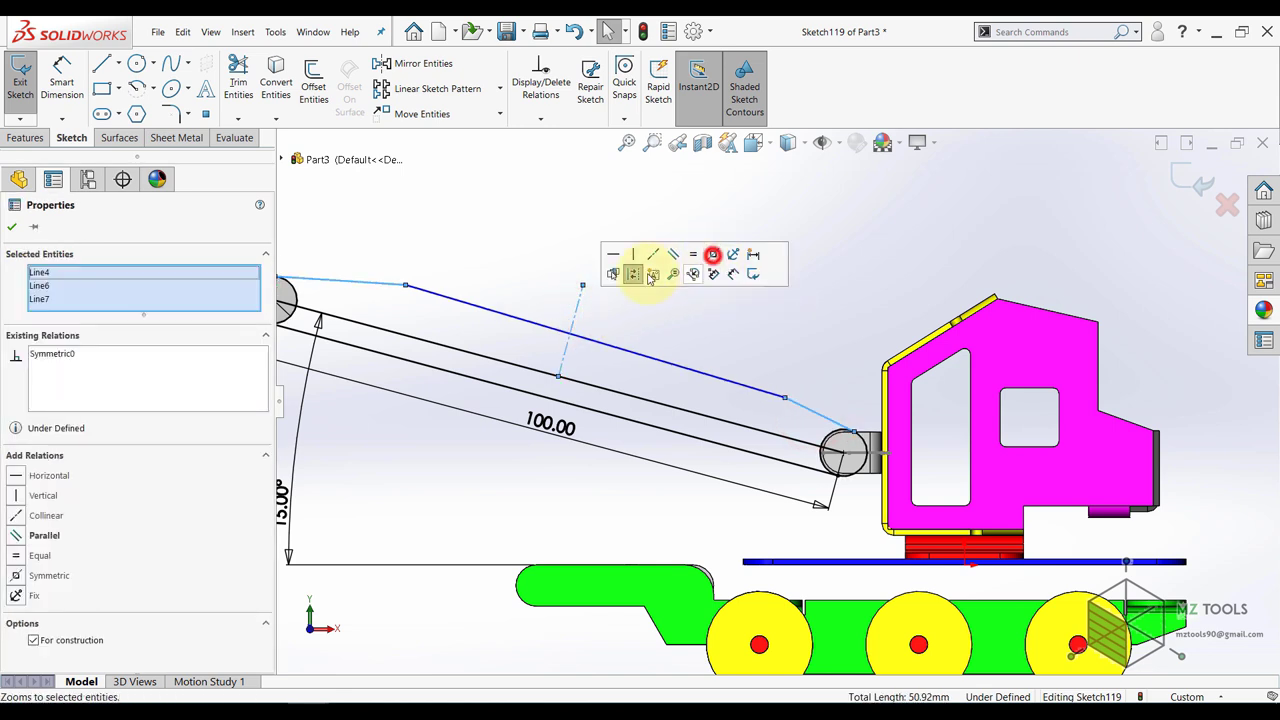
click(527, 223)
- Make the two corner points of the boom's upper outline symmetric about the perpendicular centerline
scroll(562, 260, up, 1)
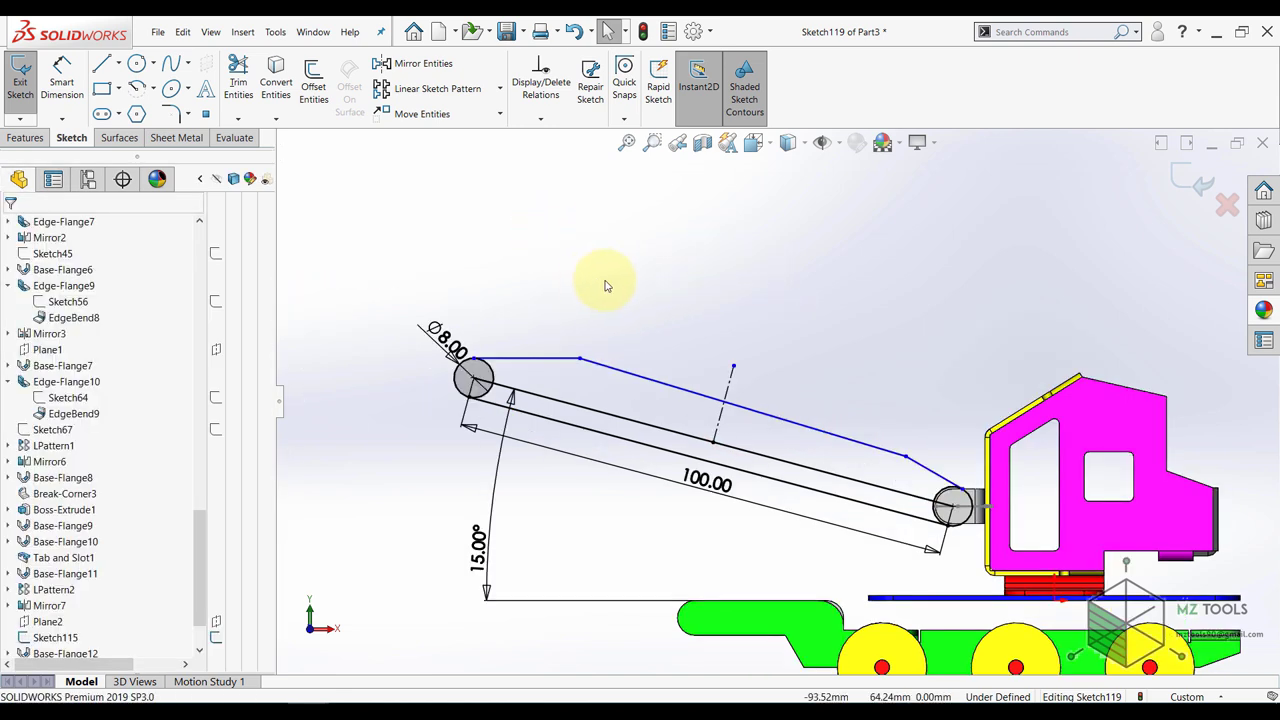
click(580, 360)
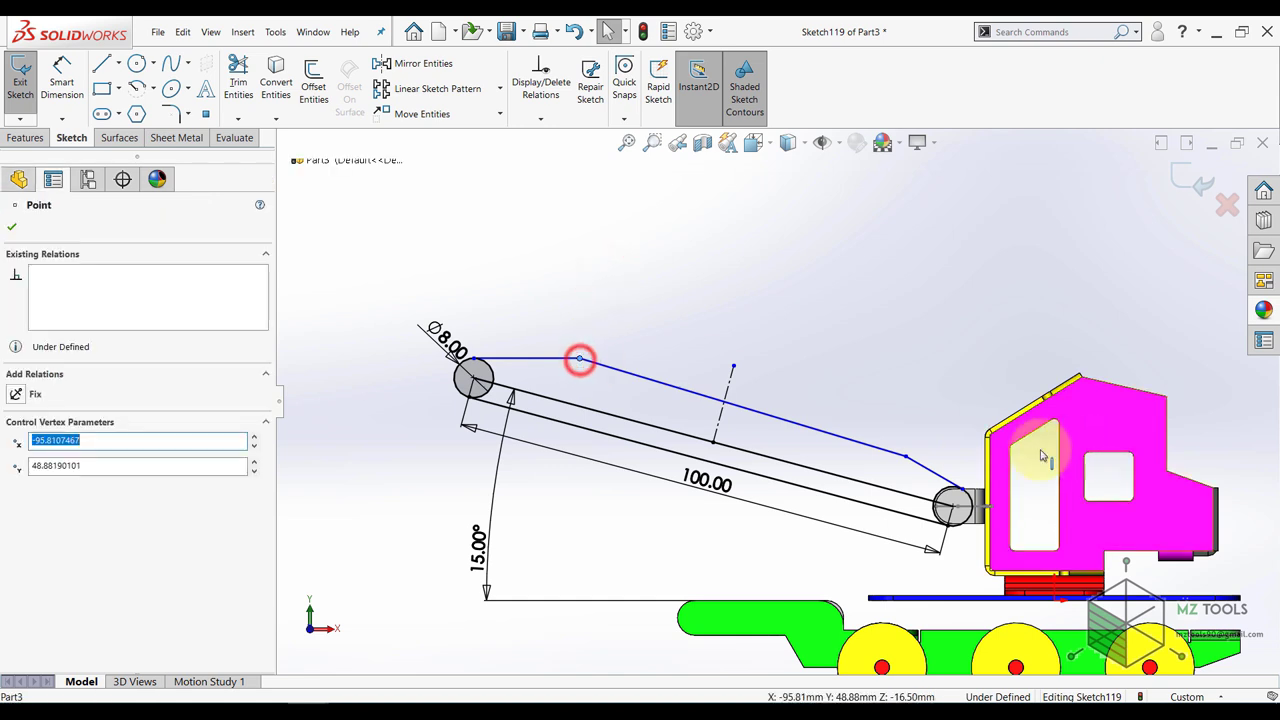
ctrl+click(907, 458)
ctrl+click(727, 389)
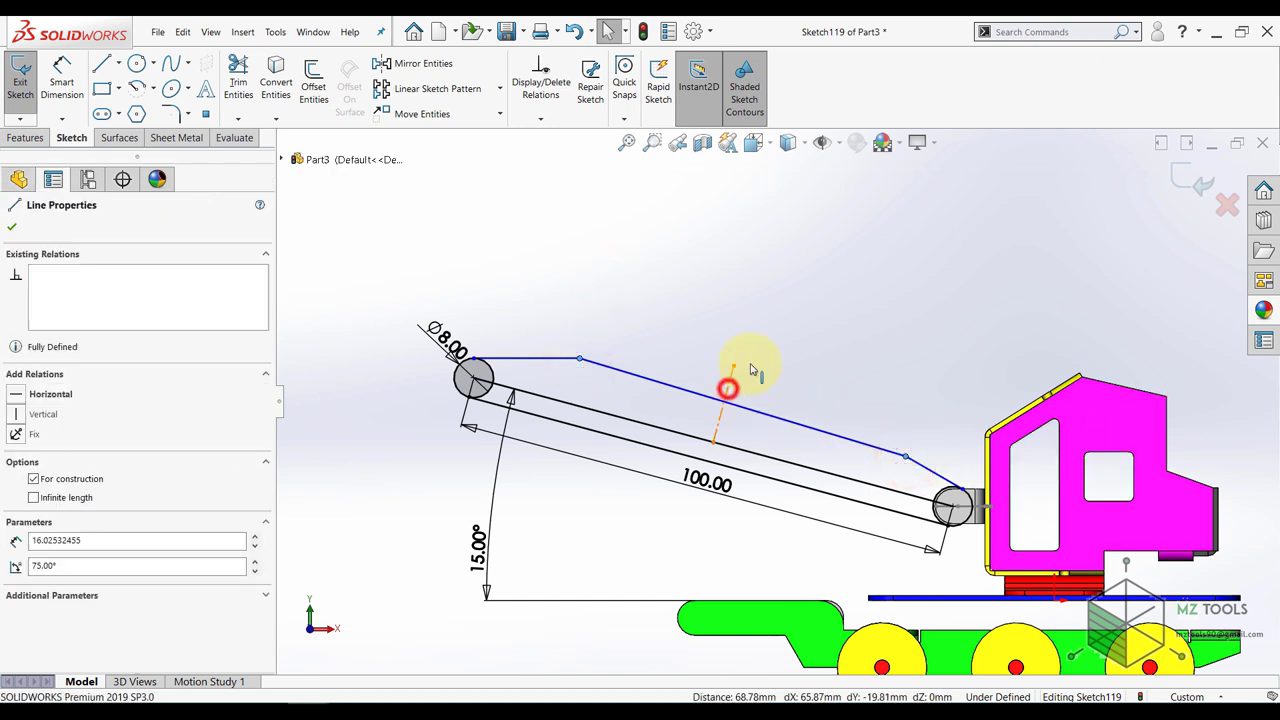
click(766, 330)
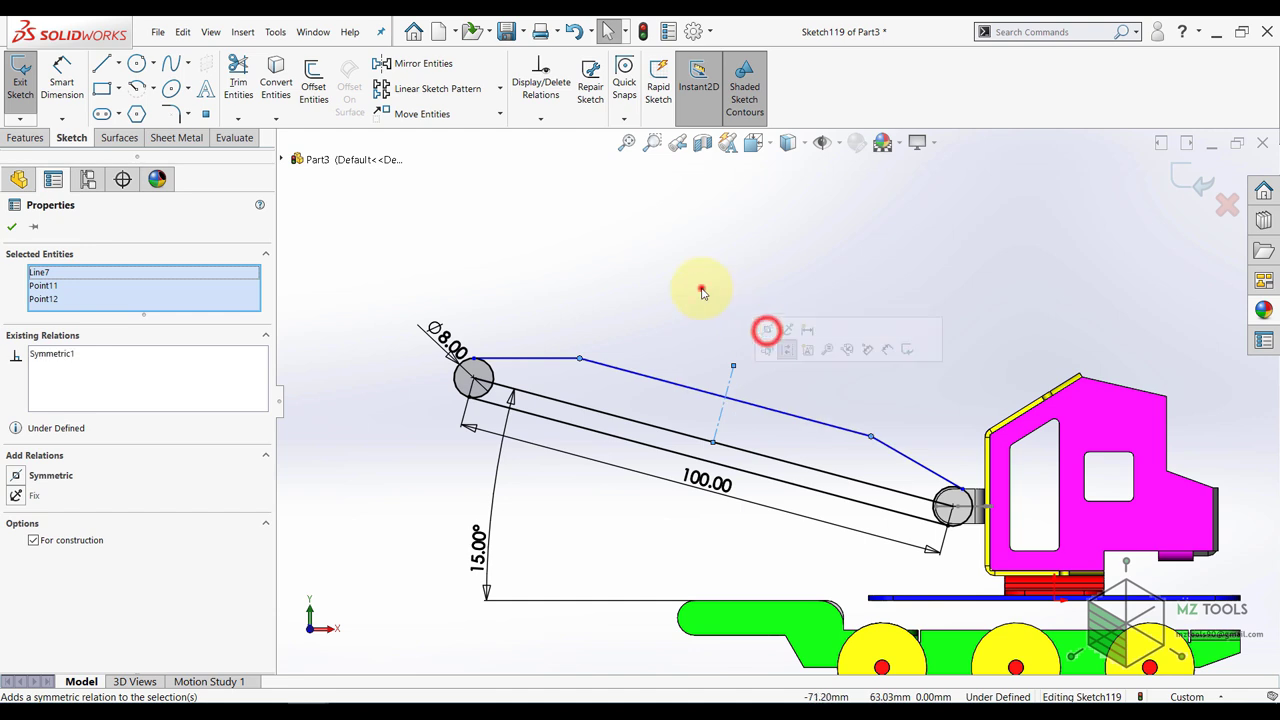
click(701, 289)
- Dimension the distance between the 100 mm line and the long upper boom line as 10 mm
scroll(640, 370, down, 1)
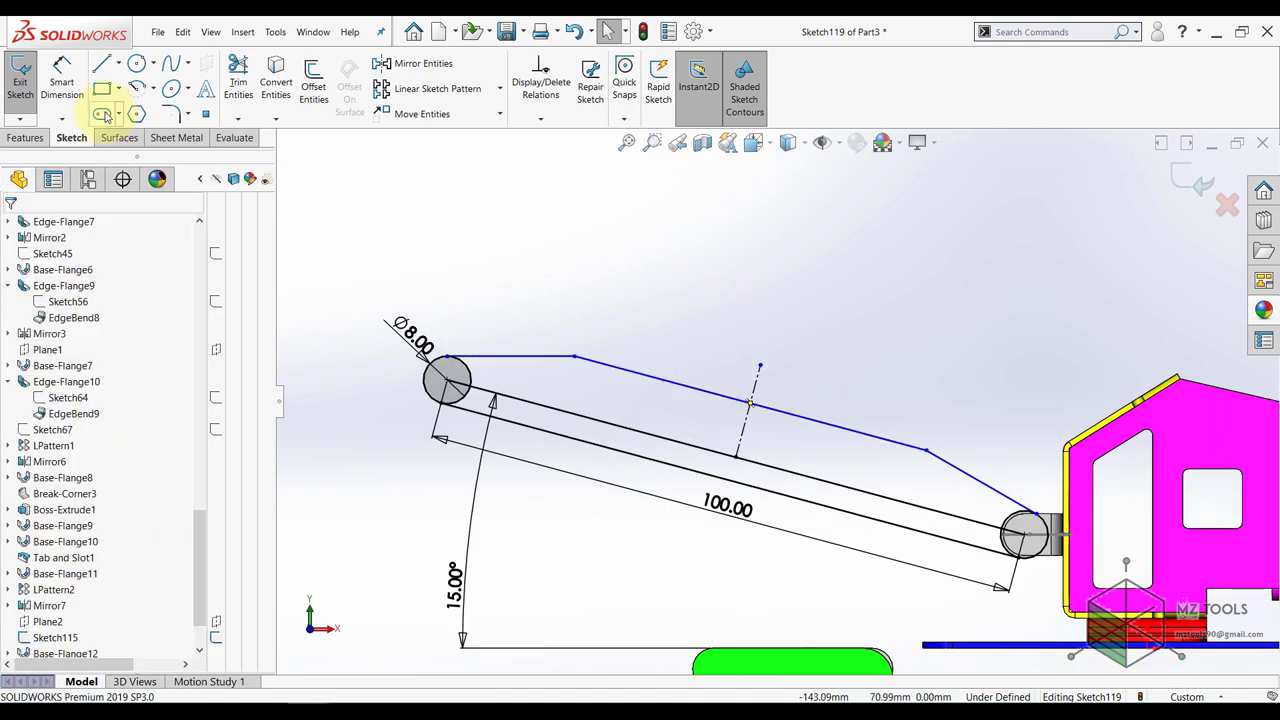
click(61, 75)
click(629, 426)
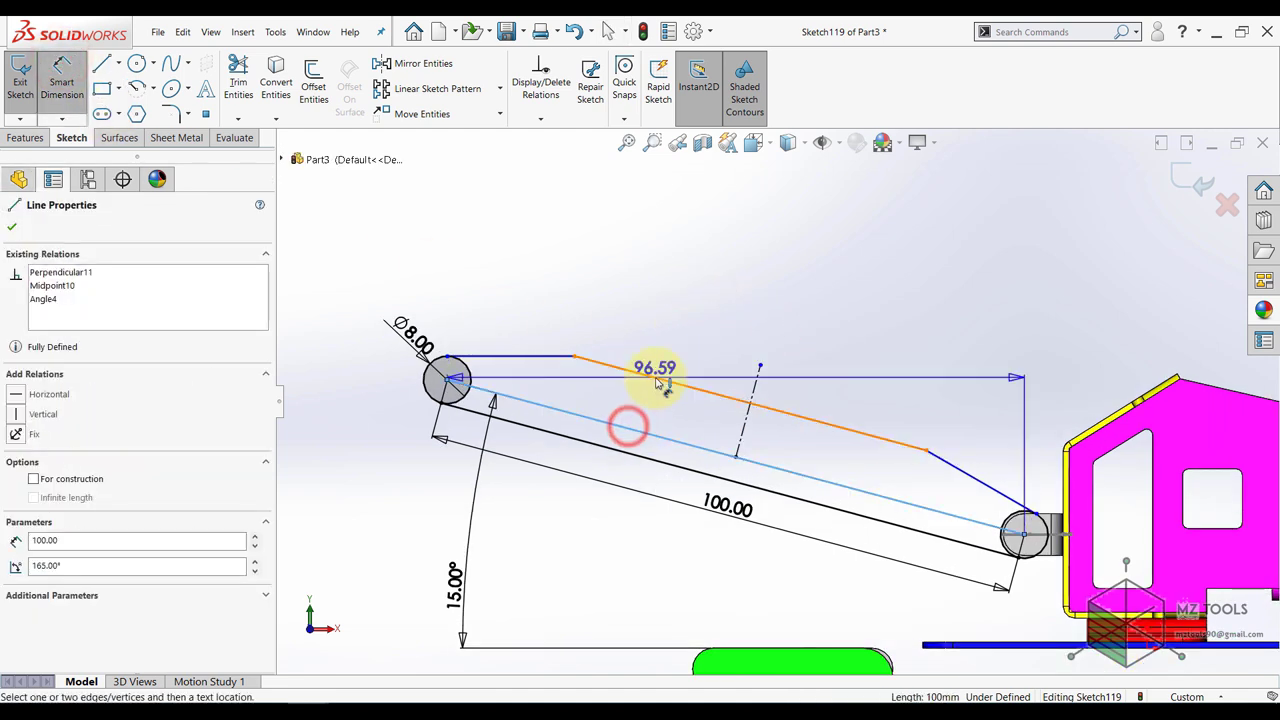
click(655, 378)
click(649, 411)
text(10)
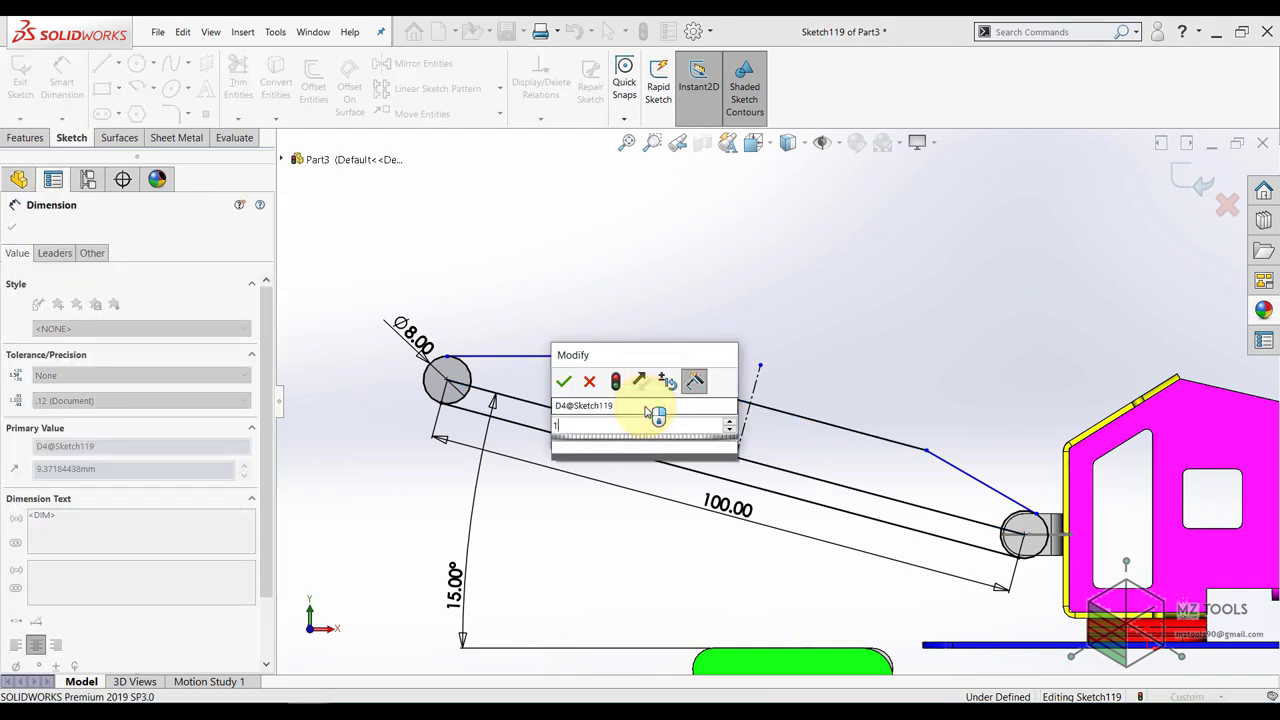
key(Return)
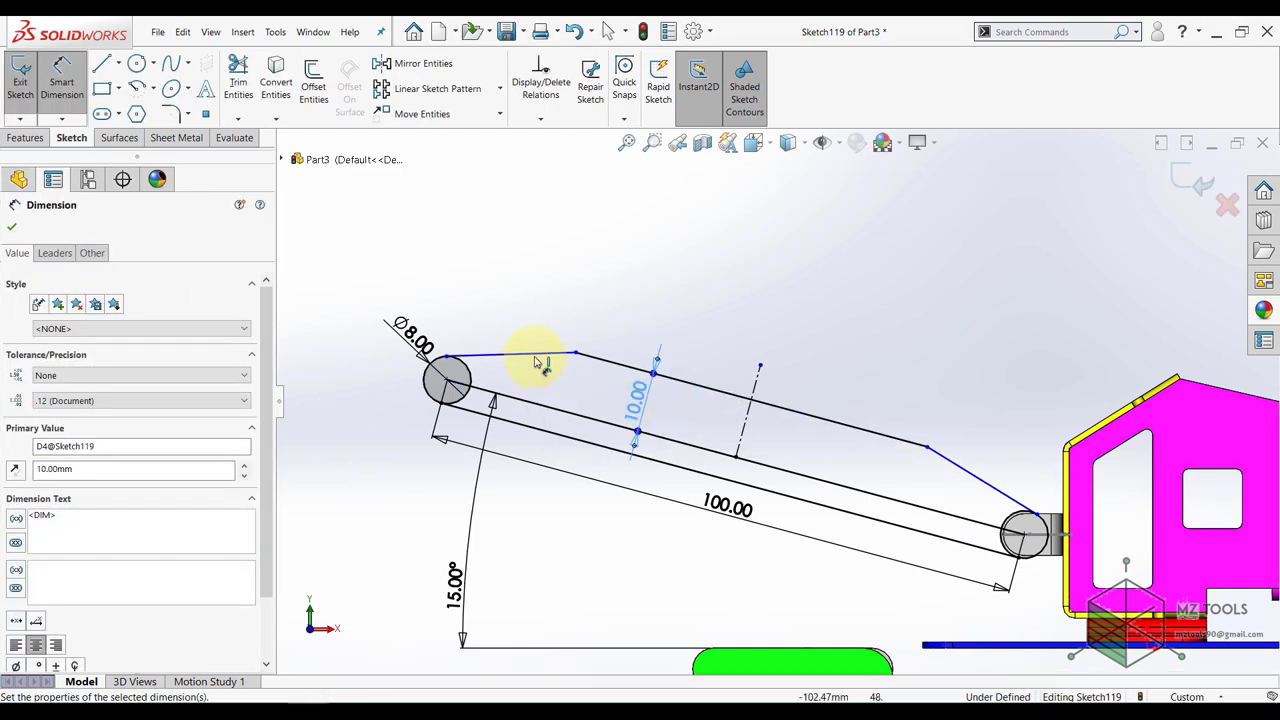
- Dimension the horizontal length of the upper outline's outer end line as 20 mm
click(535, 356)
click(518, 345)
text(20)
key(Return)
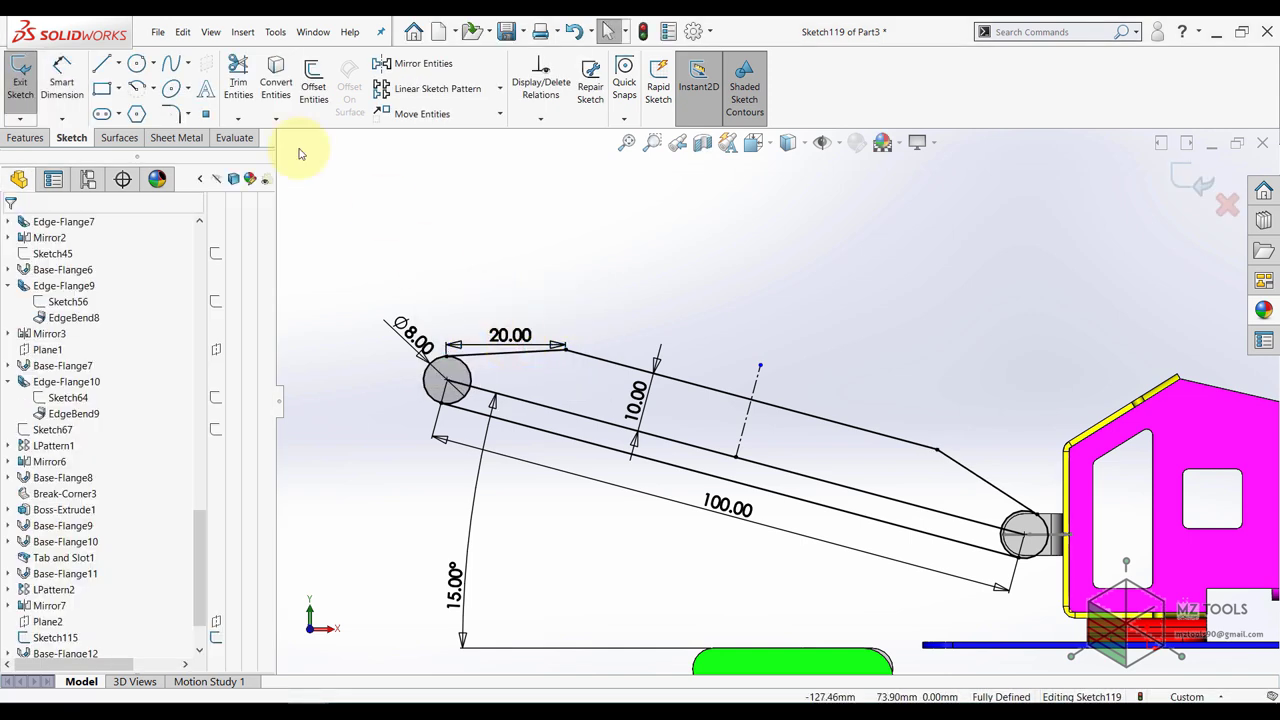
- Trim away the inner arcs of the two end circles to leave a single closed boom outline
click(247, 94)
scroll(515, 382, down, 4)
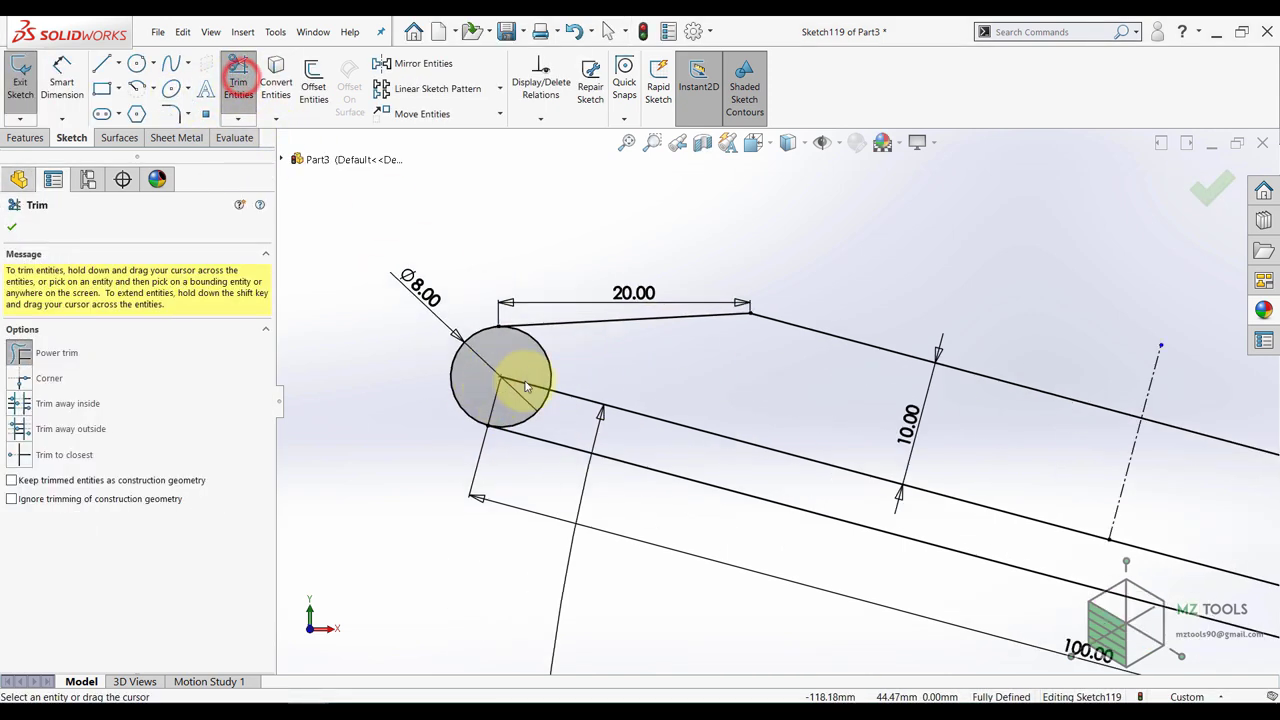
drag(577, 365, 544, 360)
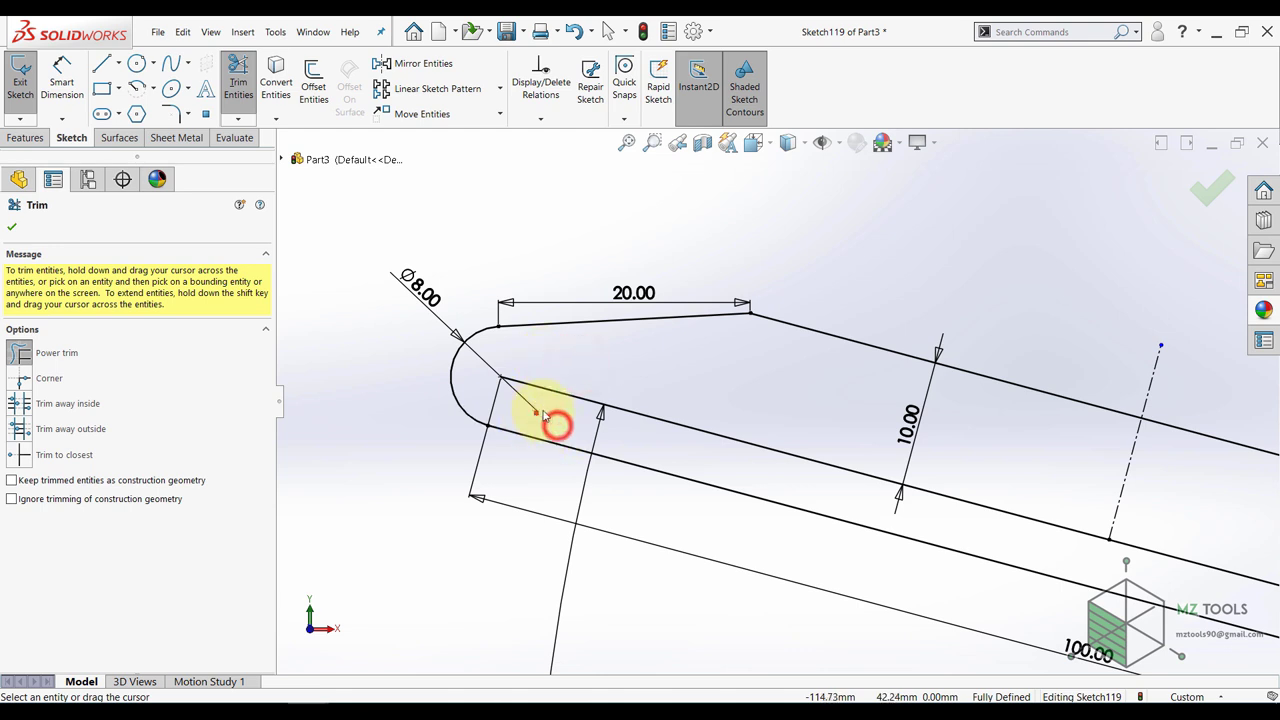
scroll(800, 440, up, 7)
scroll(920, 450, down, 8)
drag(965, 407, 966, 410)
key(Escape)
- Convert the 100 mm line between the two circle centers to construction geometry
scroll(714, 376, up, 3)
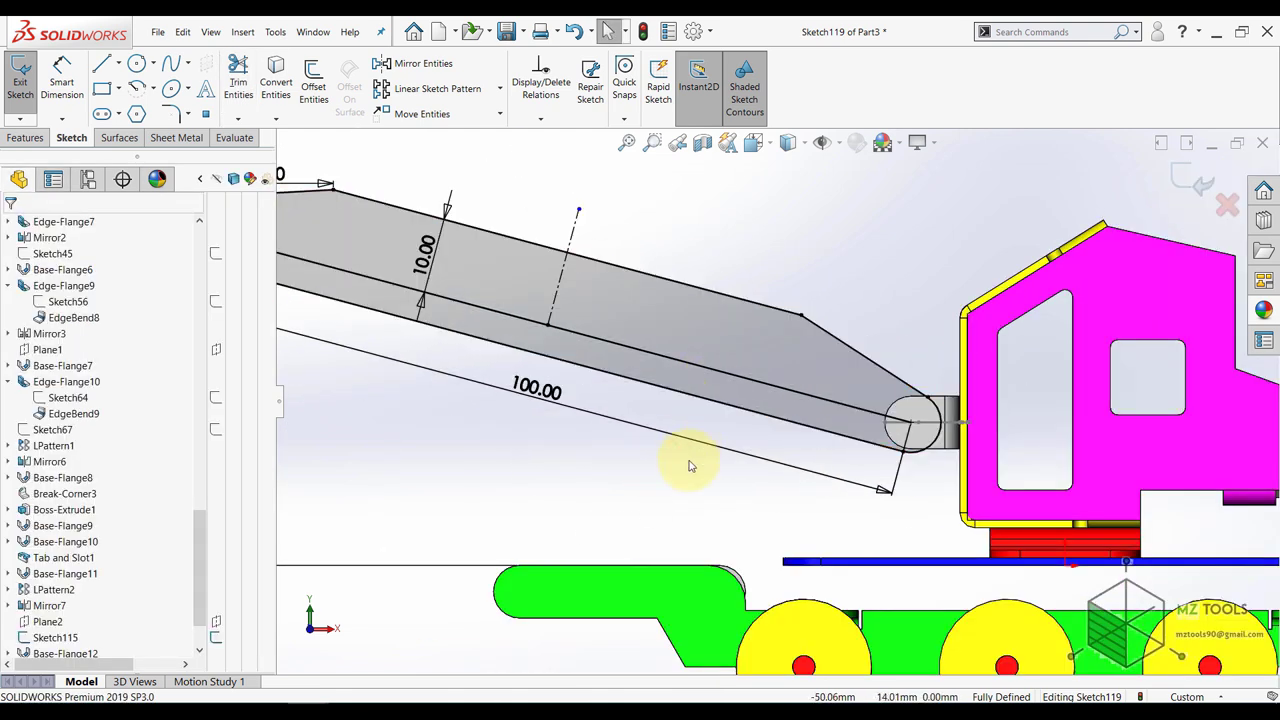
click(709, 372)
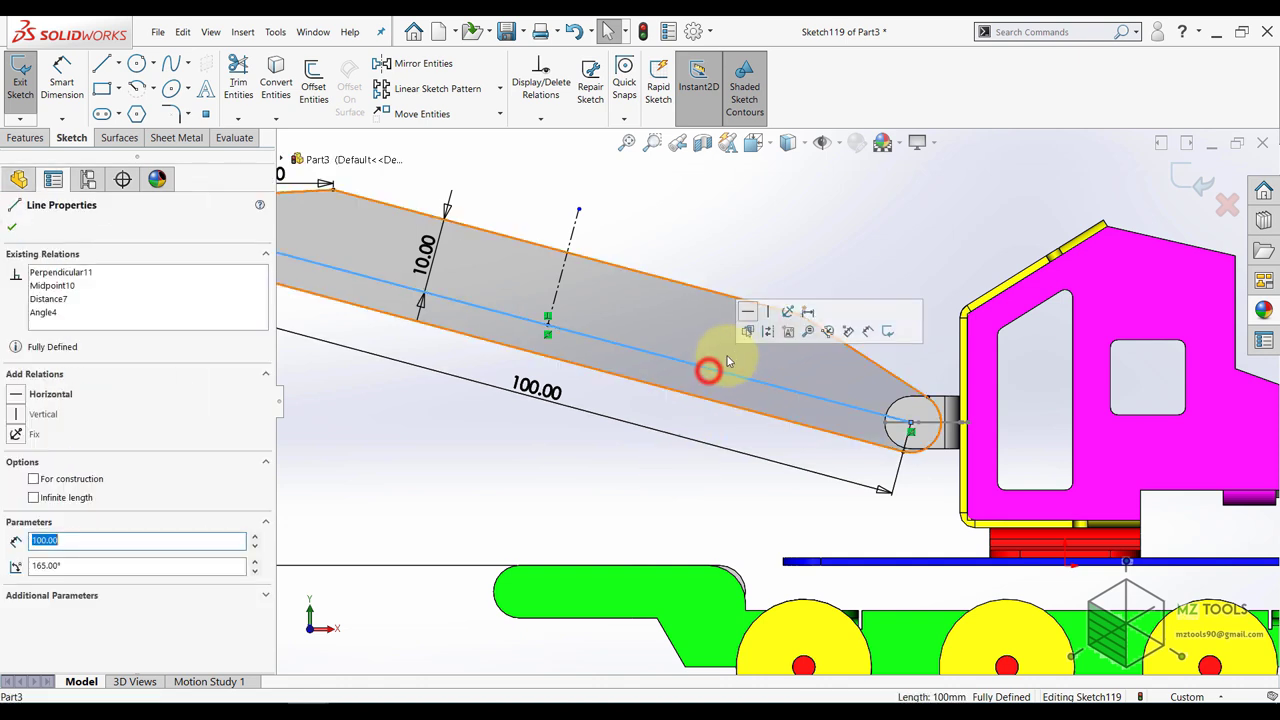
click(767, 336)
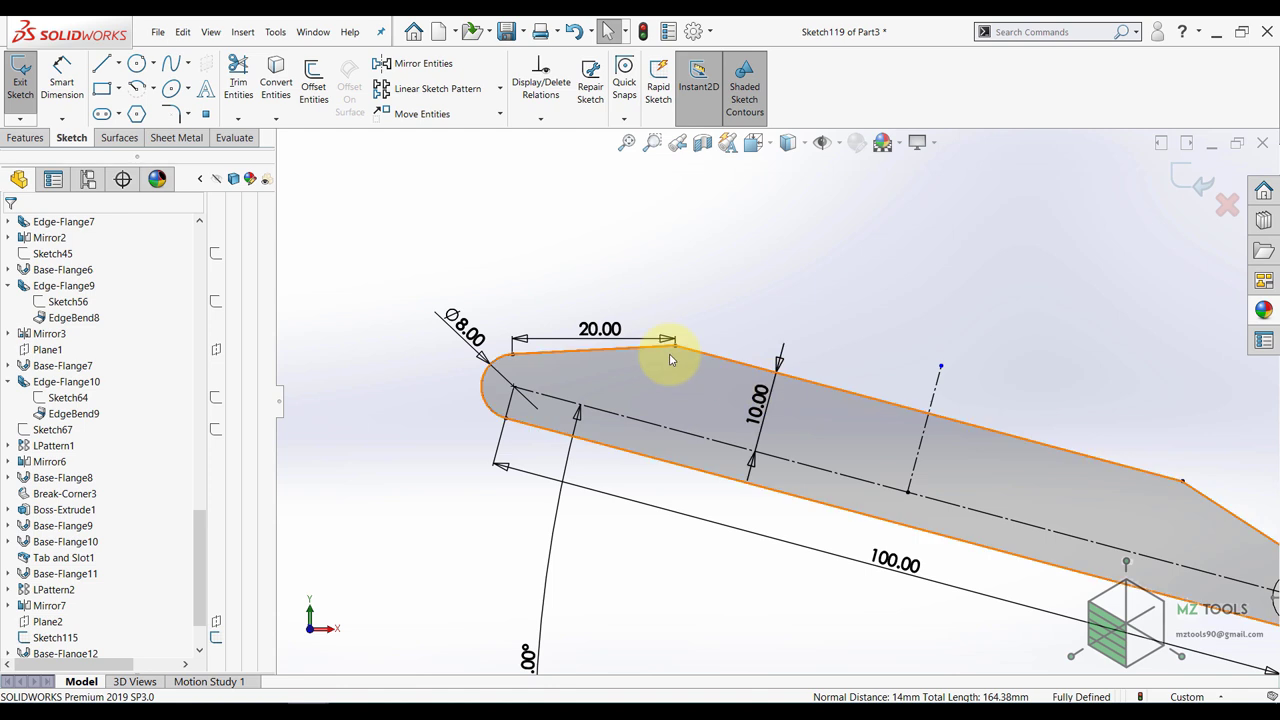
- Offset the boom's underside line 7 mm inward and convert the offset line to construction geometry
click(312, 84)
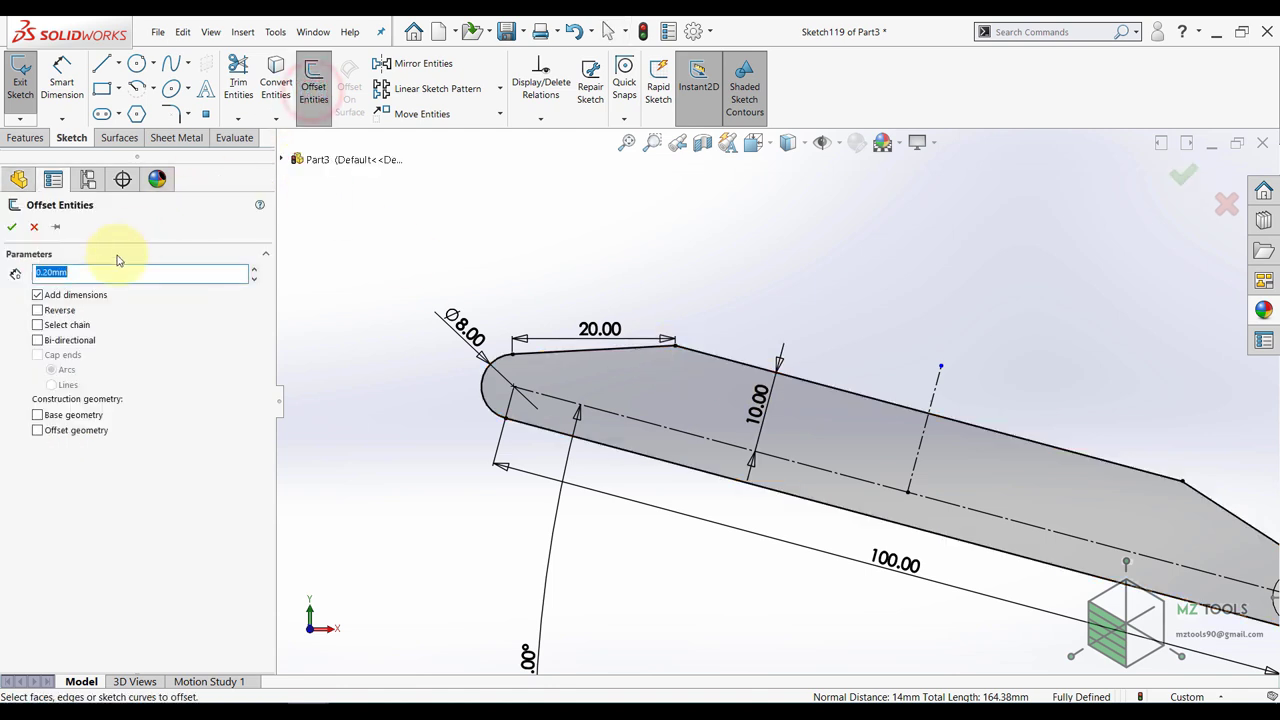
key(Return)
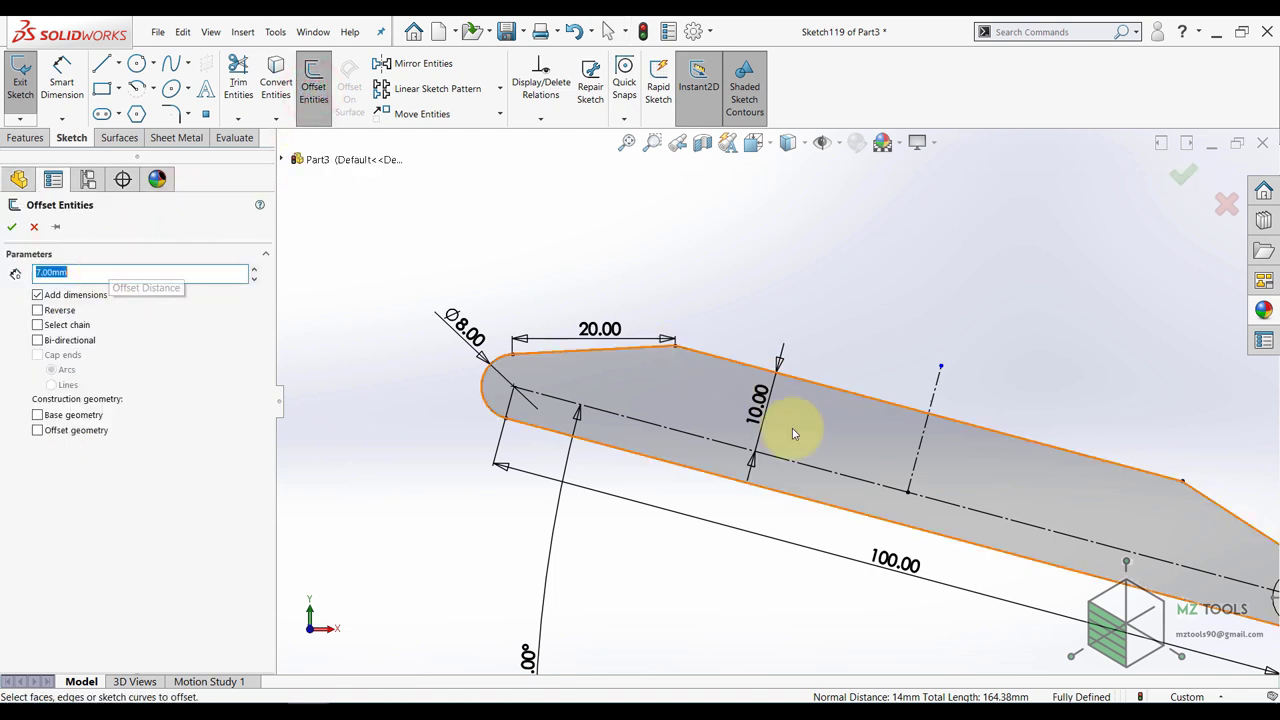
click(773, 494)
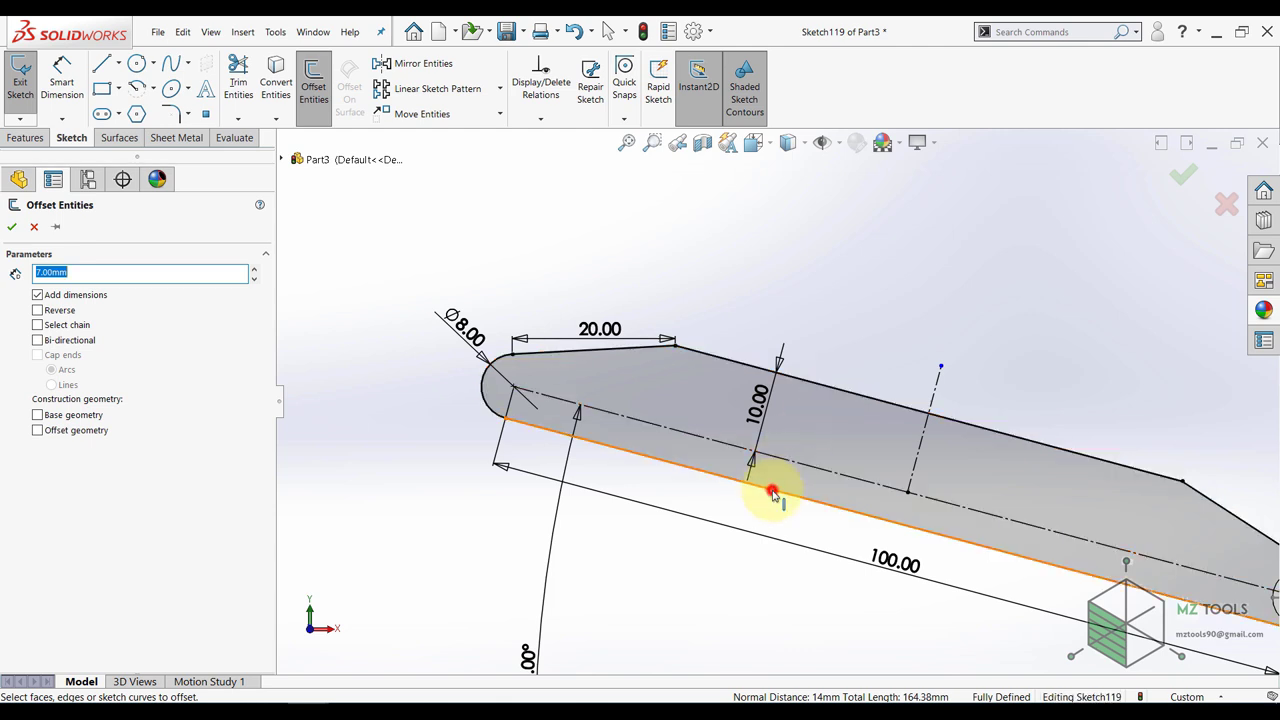
click(38, 311)
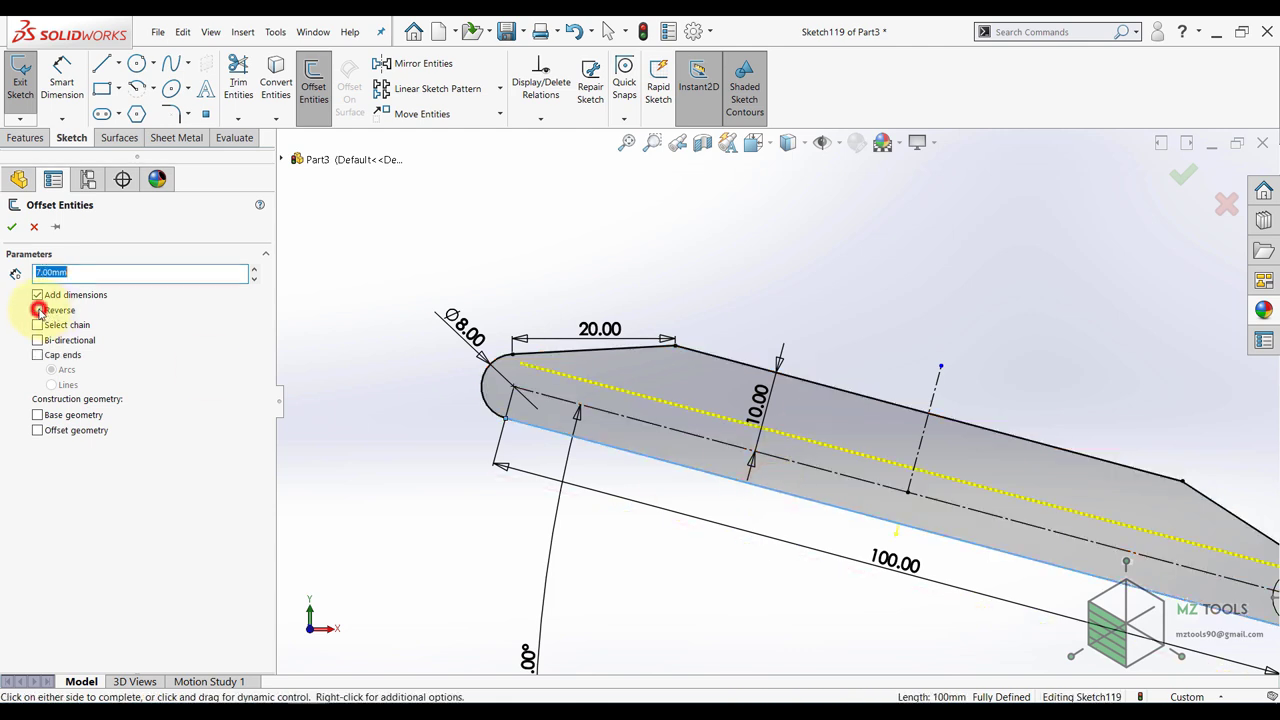
click(13, 229)
click(617, 385)
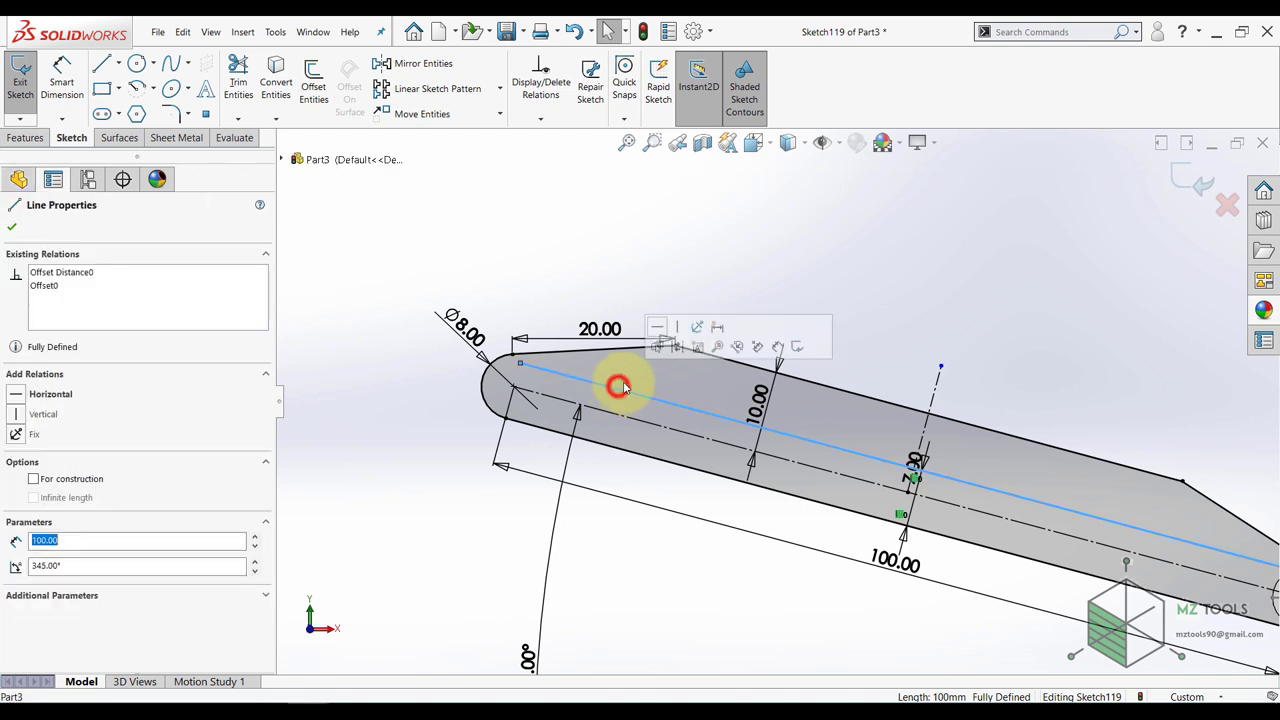
click(679, 345)
click(482, 270)
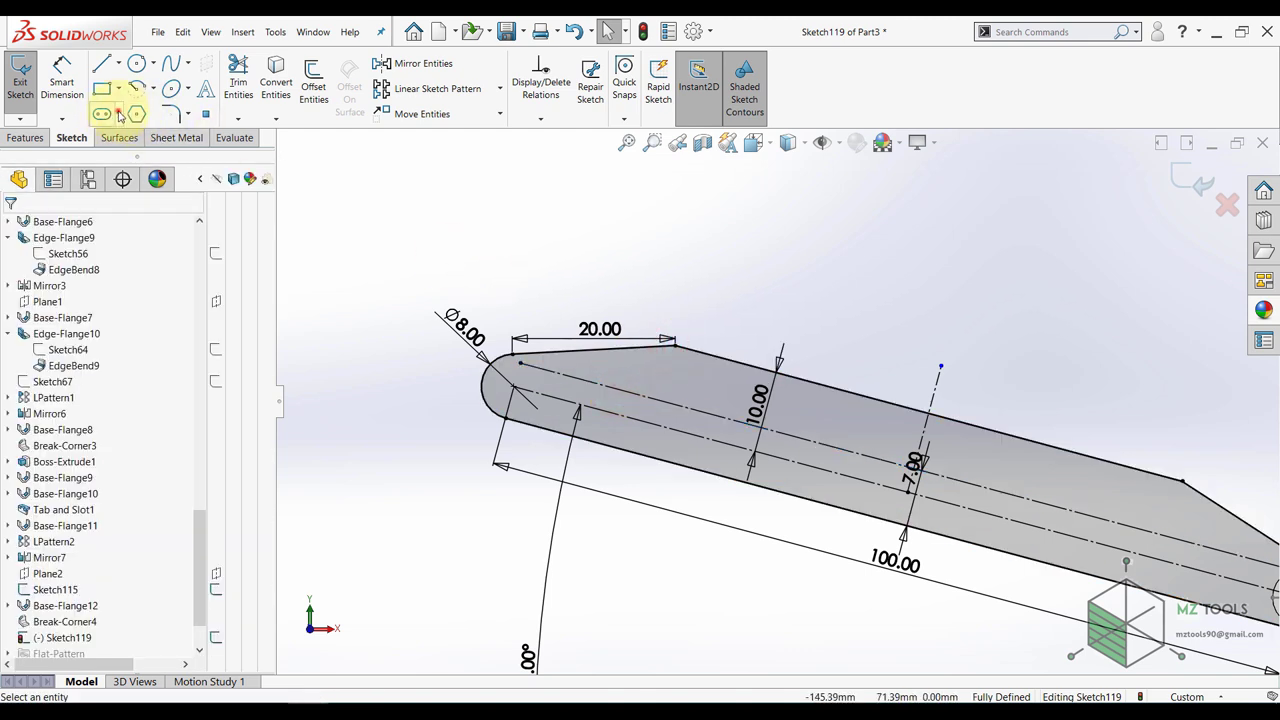
- Sketch an inclined centerpoint straight slot about 10.5 mm long between centers and 2.5 mm wide, centered on the offset construction line near the outer end
click(118, 113)
click(118, 160)
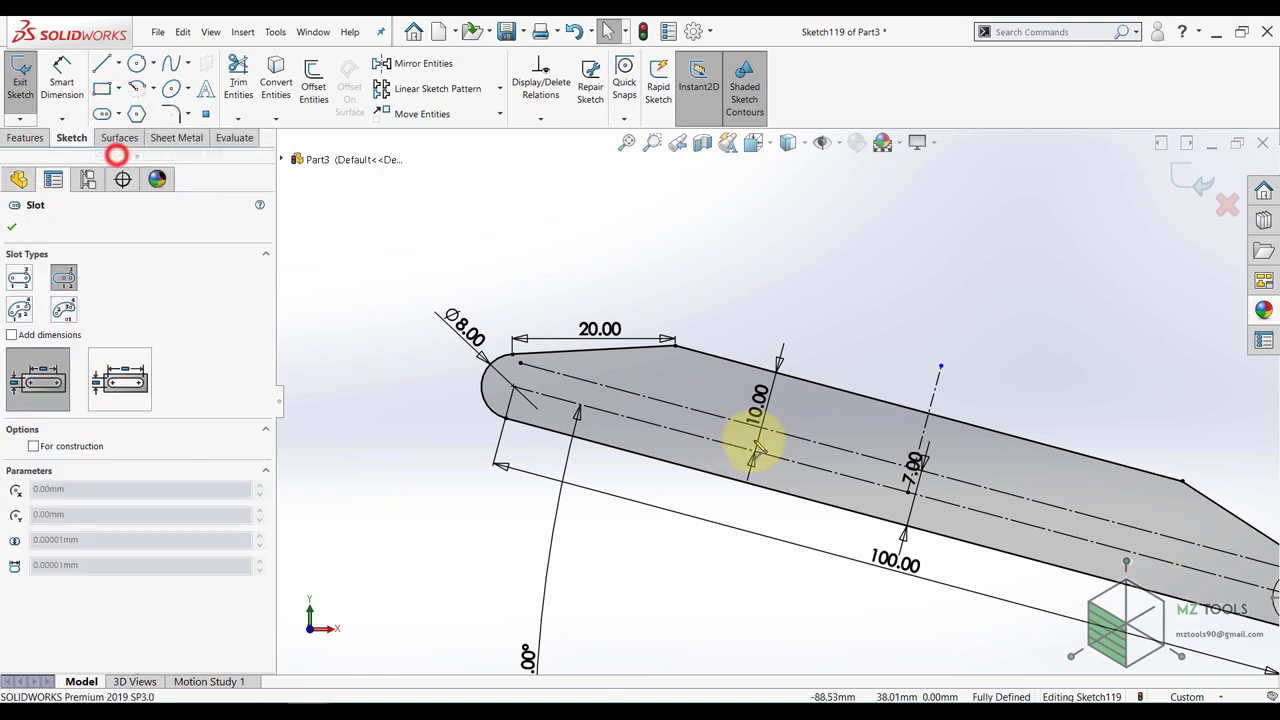
scroll(757, 443, down, 3)
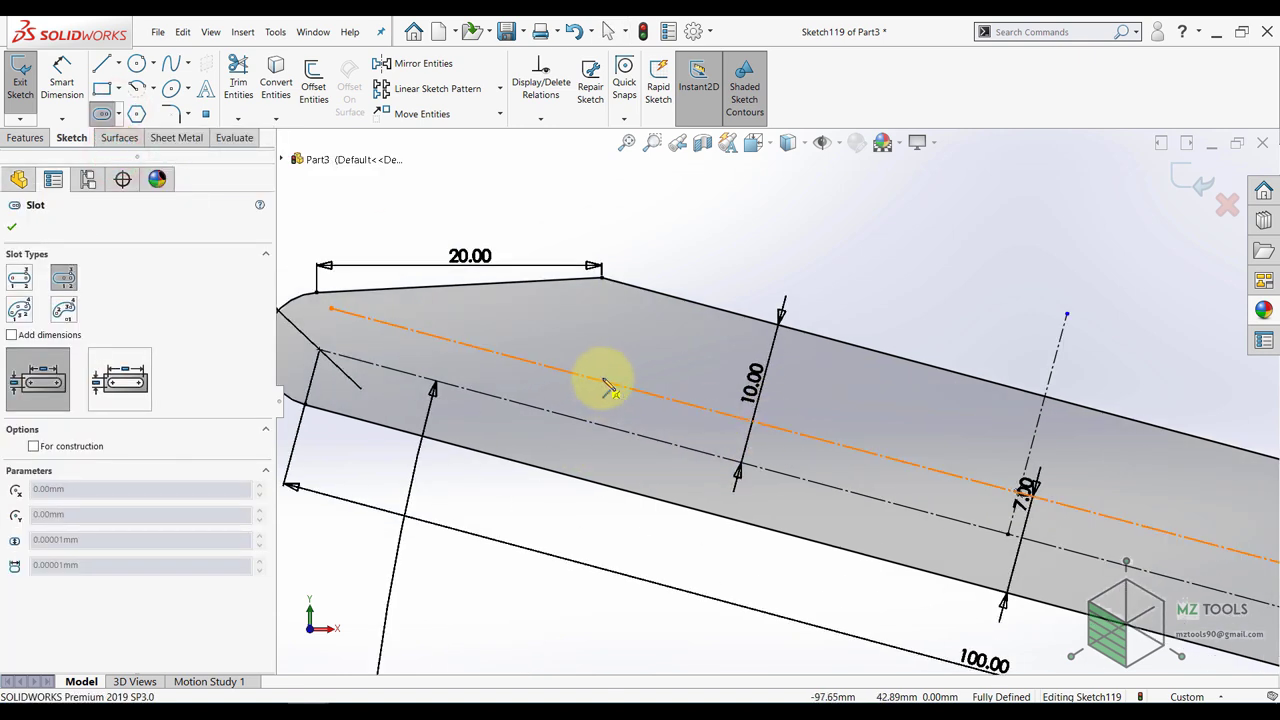
click(620, 382)
click(670, 332)
click(674, 353)
key(Escape)
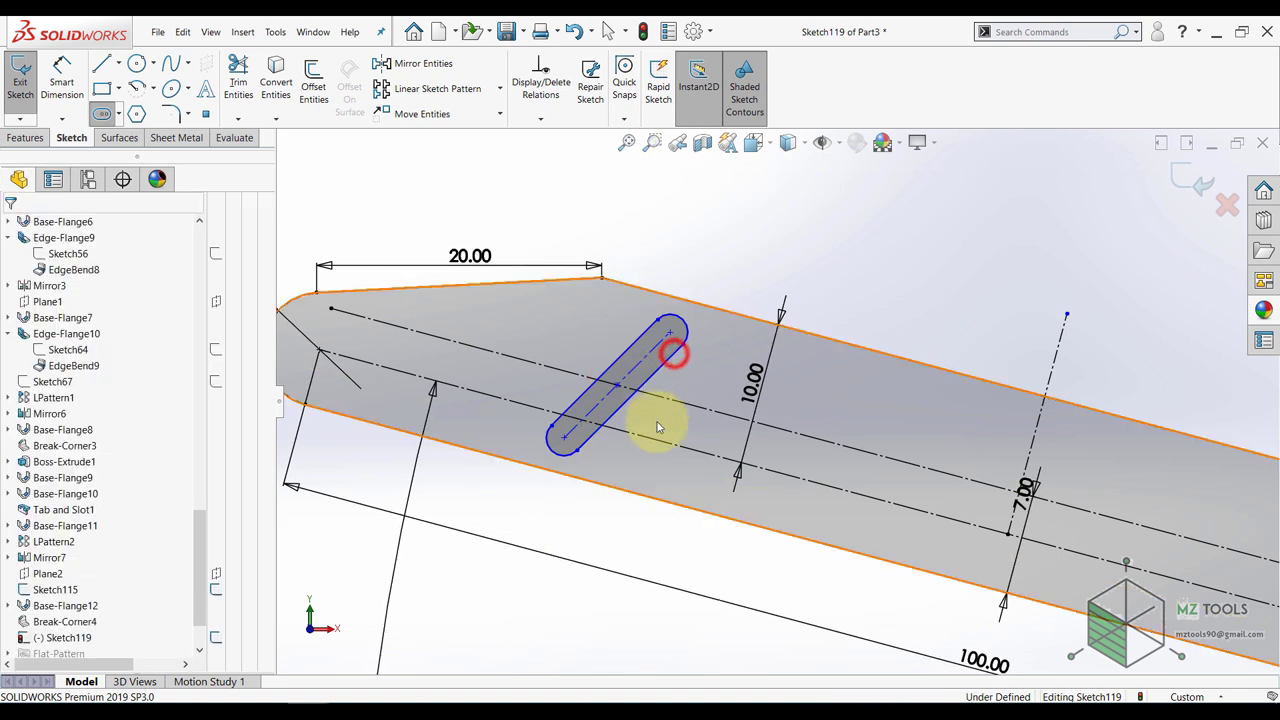
- Dimension the angle between the slot's centerline and the offset construction line as 60°
click(62, 68)
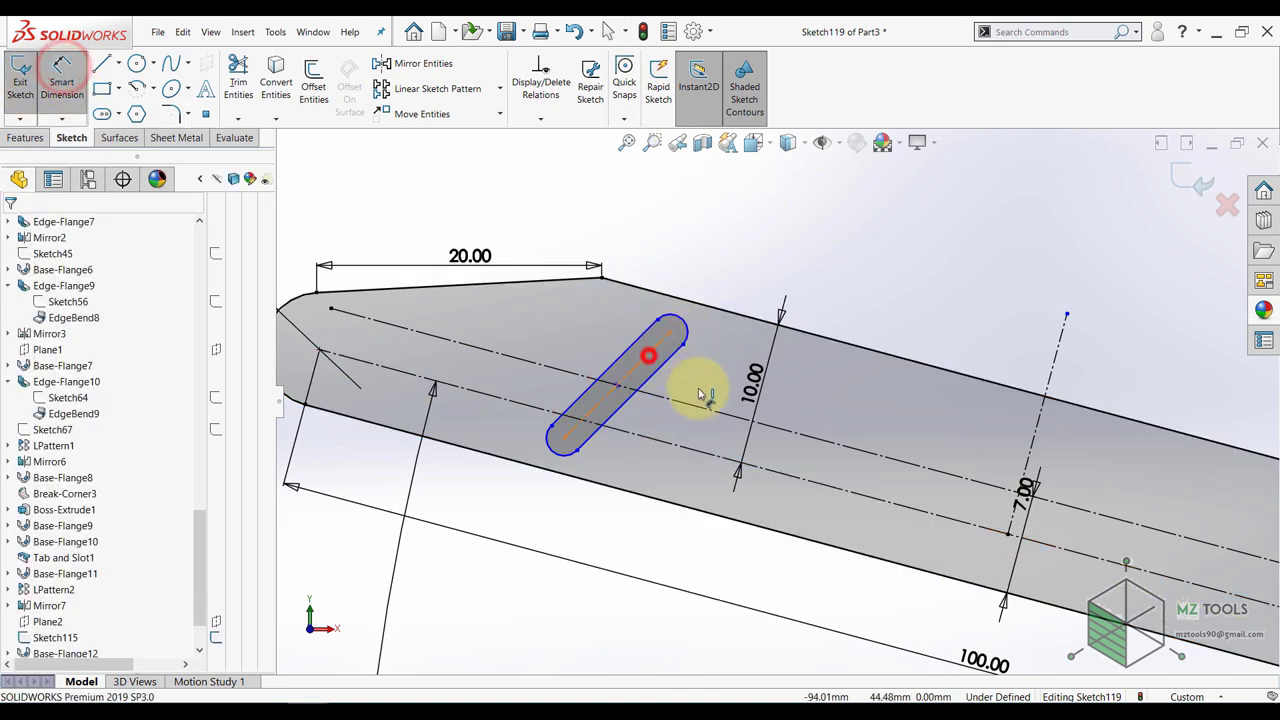
click(648, 356)
click(693, 403)
click(705, 383)
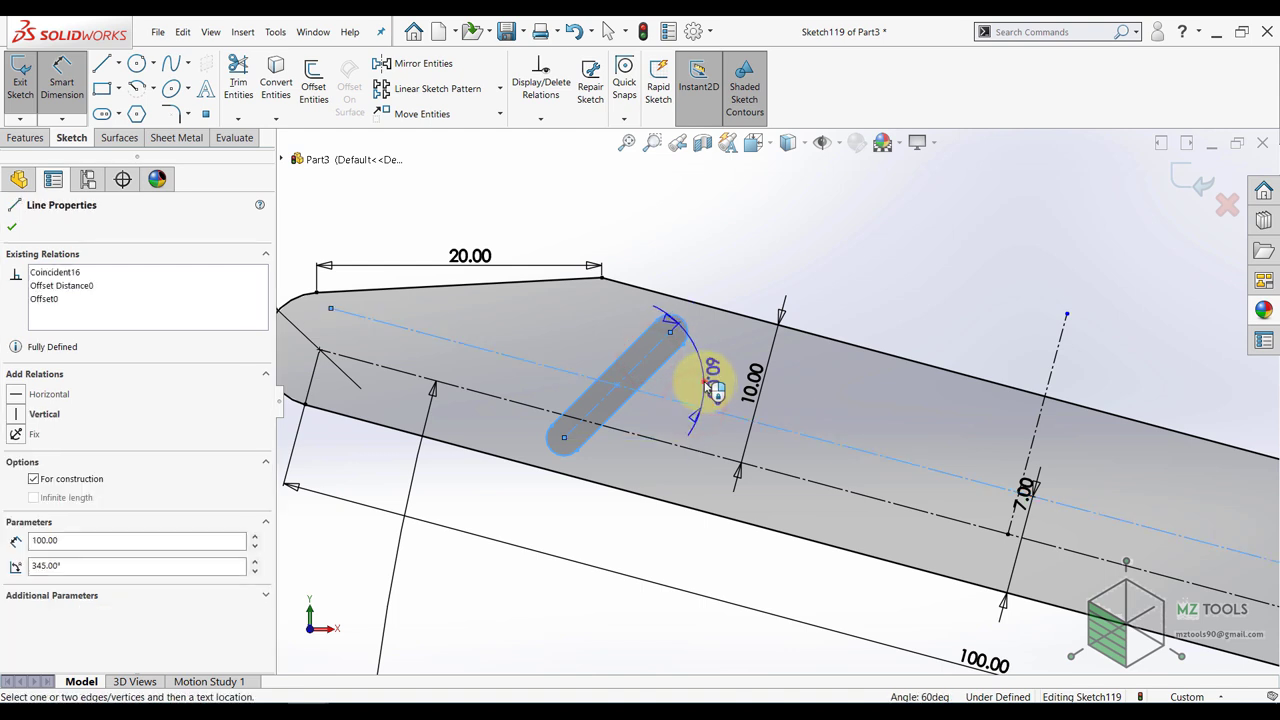
click(708, 386)
text(60)
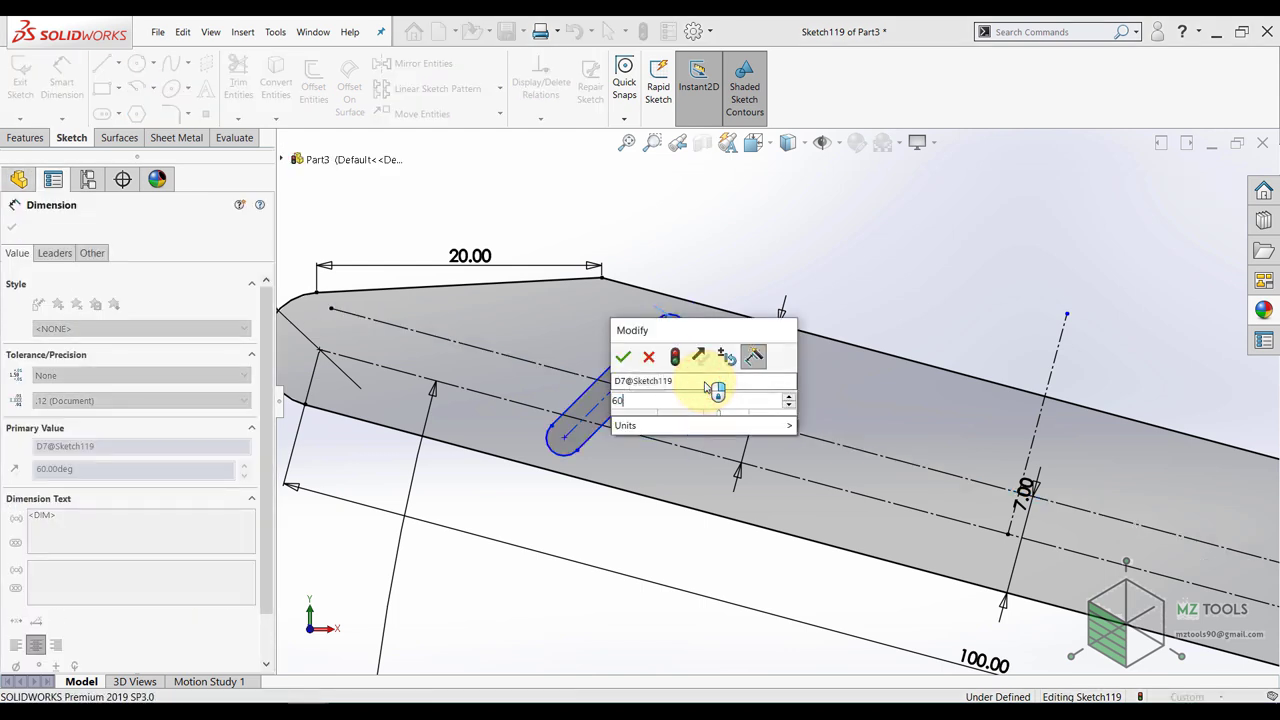
key(Return)
- Set the slot's center-to-center length to 6 mm and its end radius to 2 mm
click(643, 356)
scroll(647, 357, down, 3)
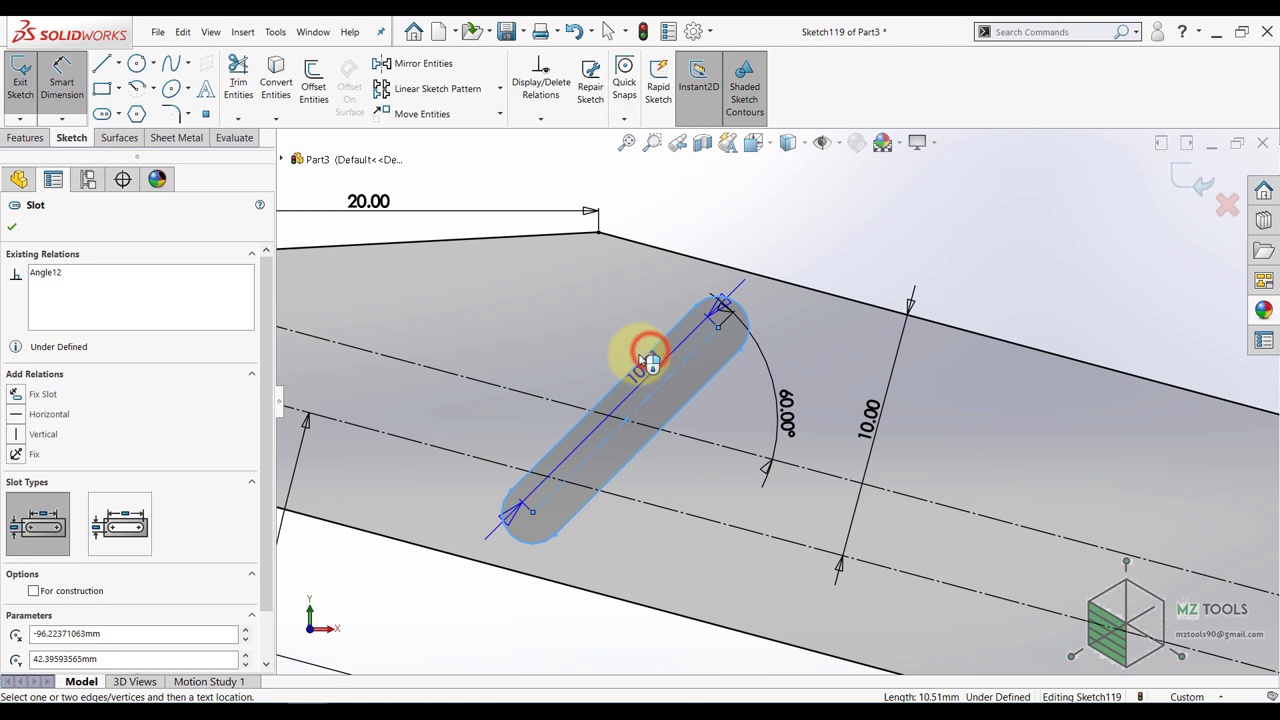
click(617, 369)
text(6)
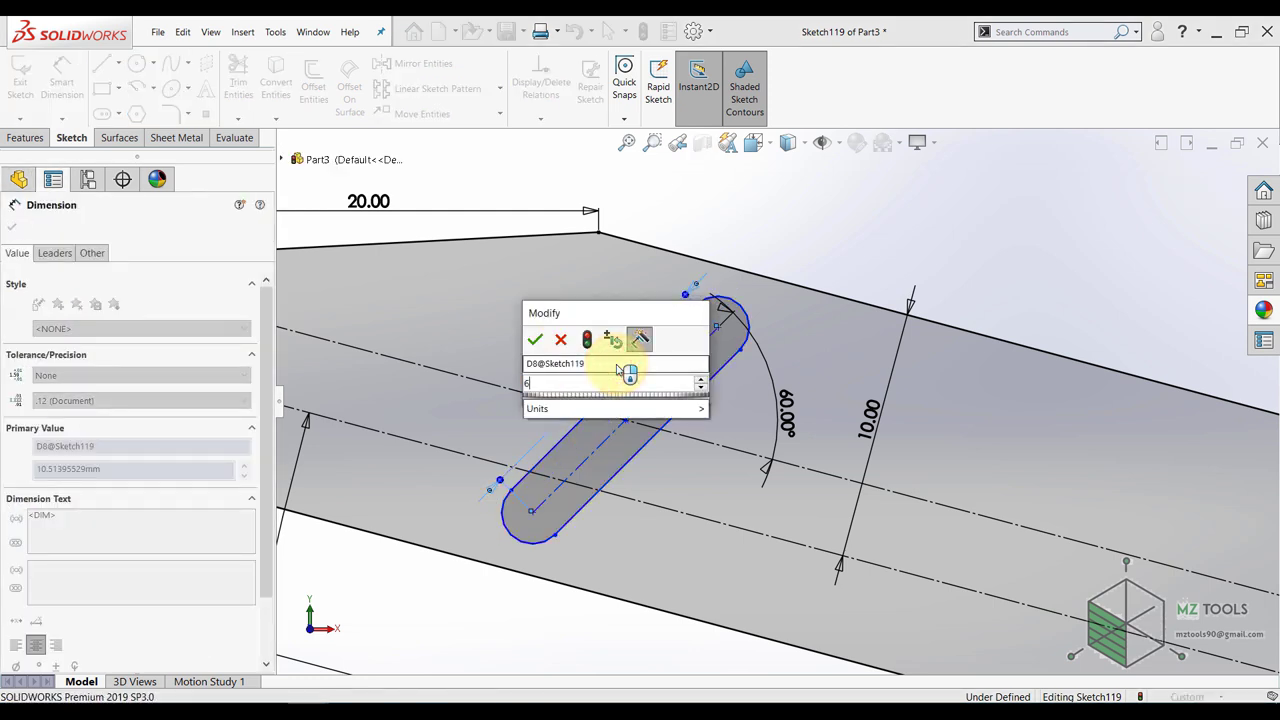
key(Return)
click(676, 346)
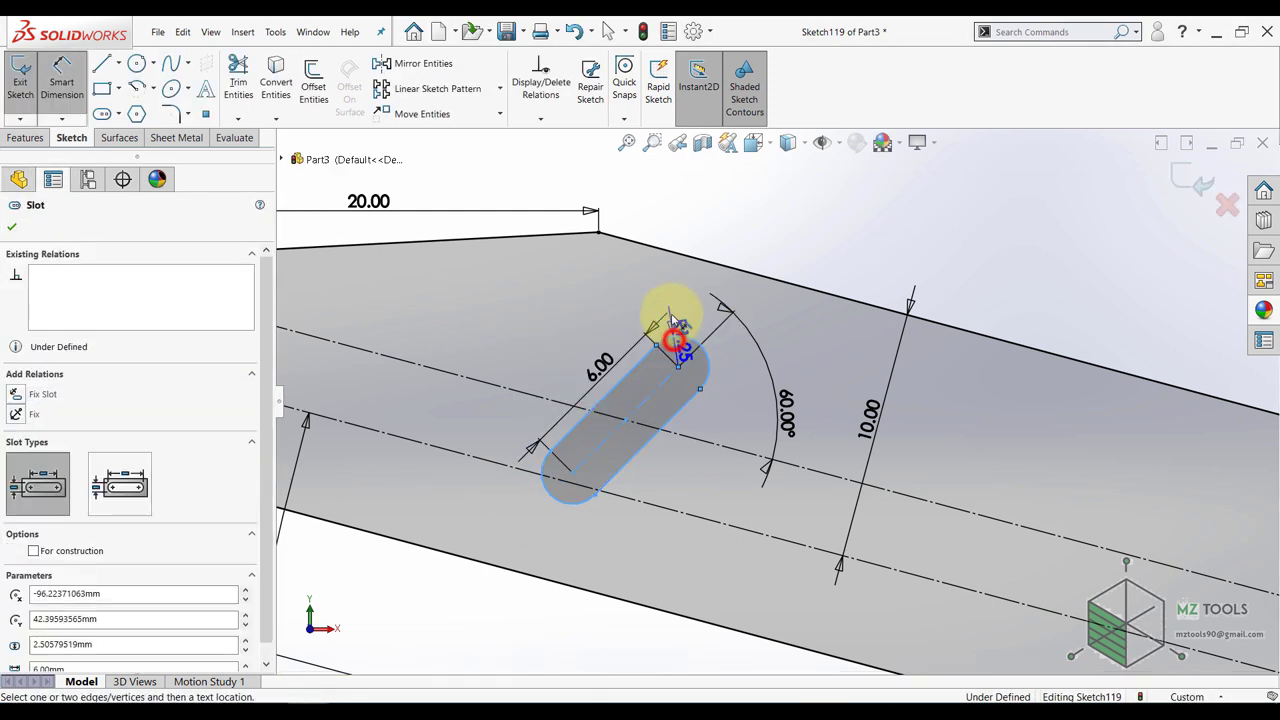
click(676, 308)
text(2)
key(Return)
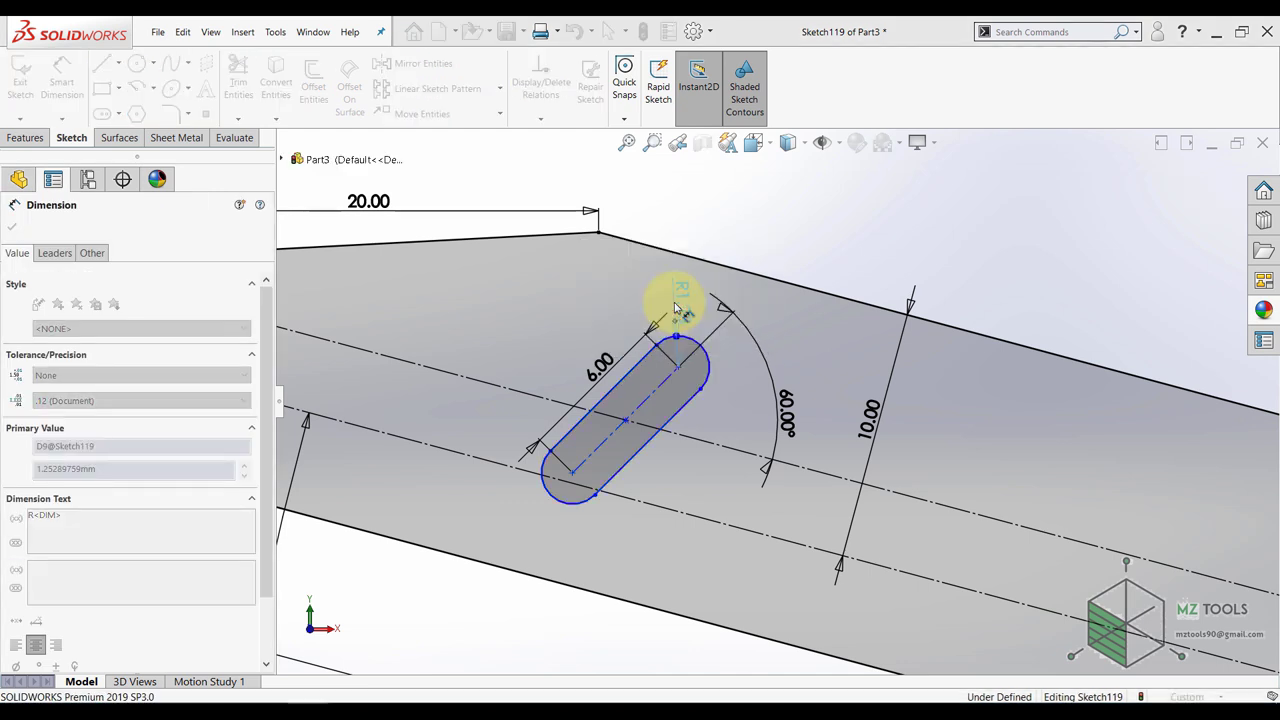
key(Escape)
scroll(596, 331, up, 1)
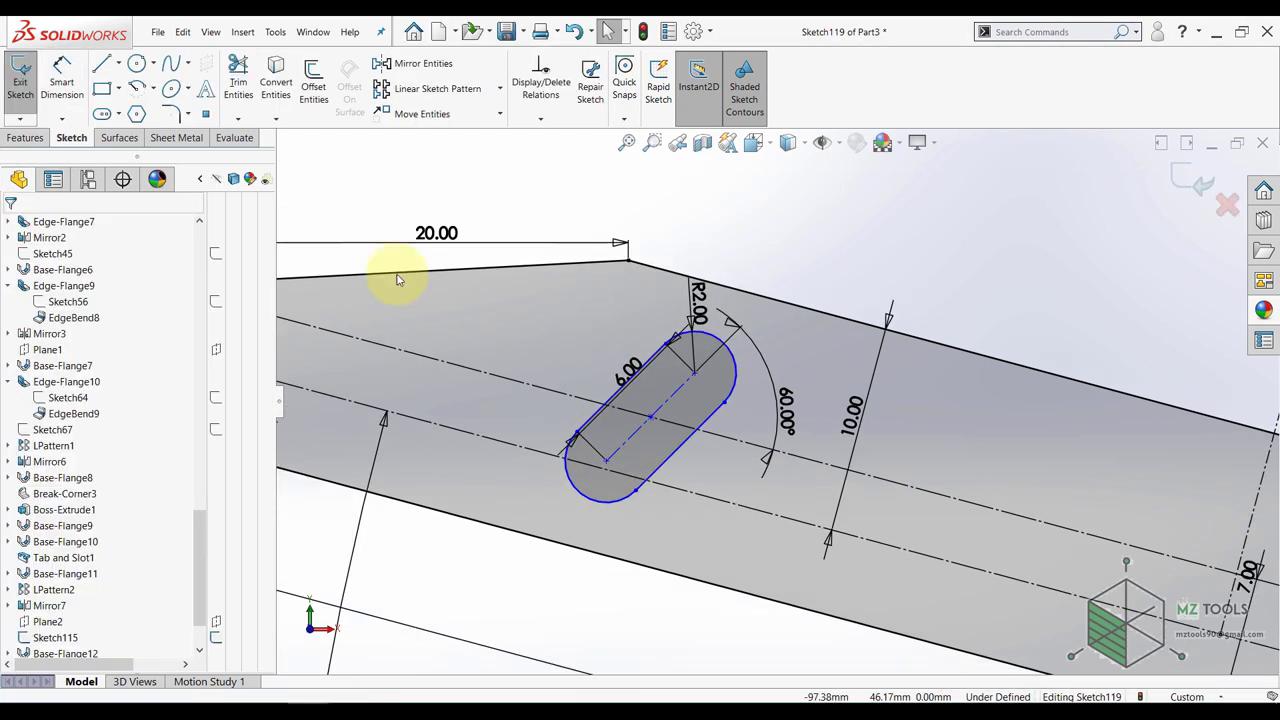
- Dimension the horizontal distance from the slot's center point to the center of the boom's outer arc, keeping the measured value
click(69, 66)
click(652, 418)
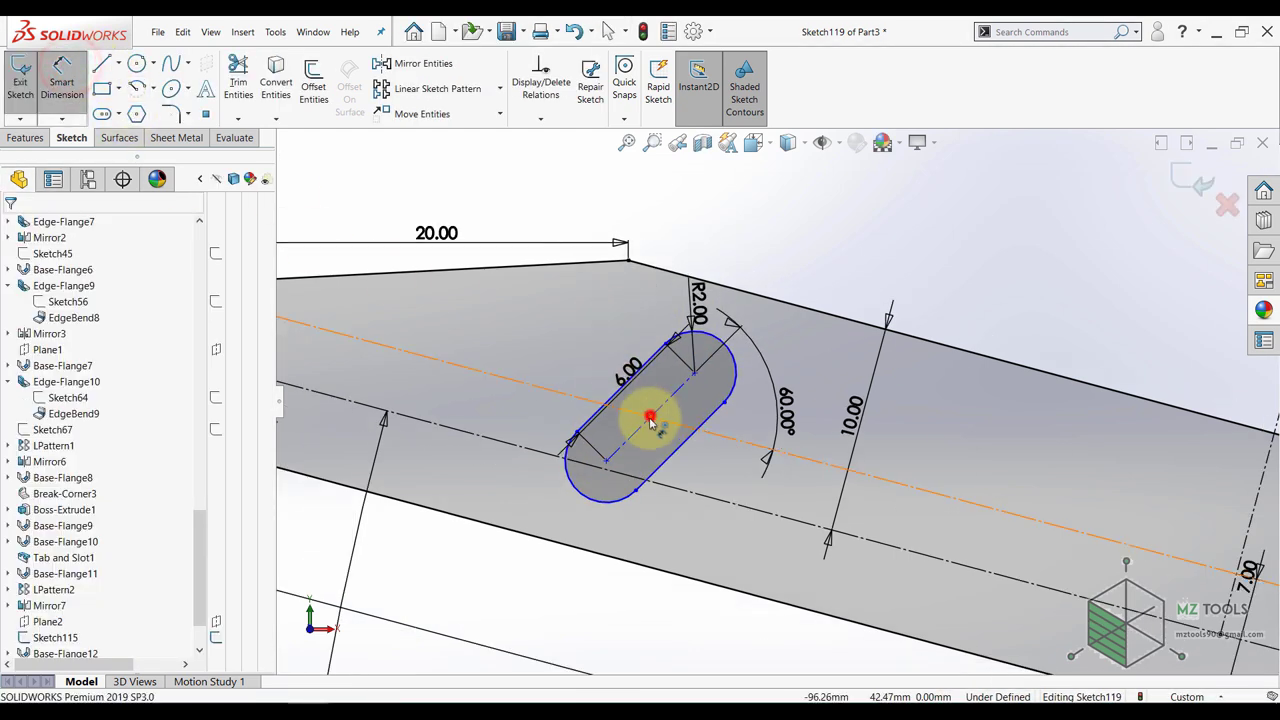
scroll(620, 408, up, 4)
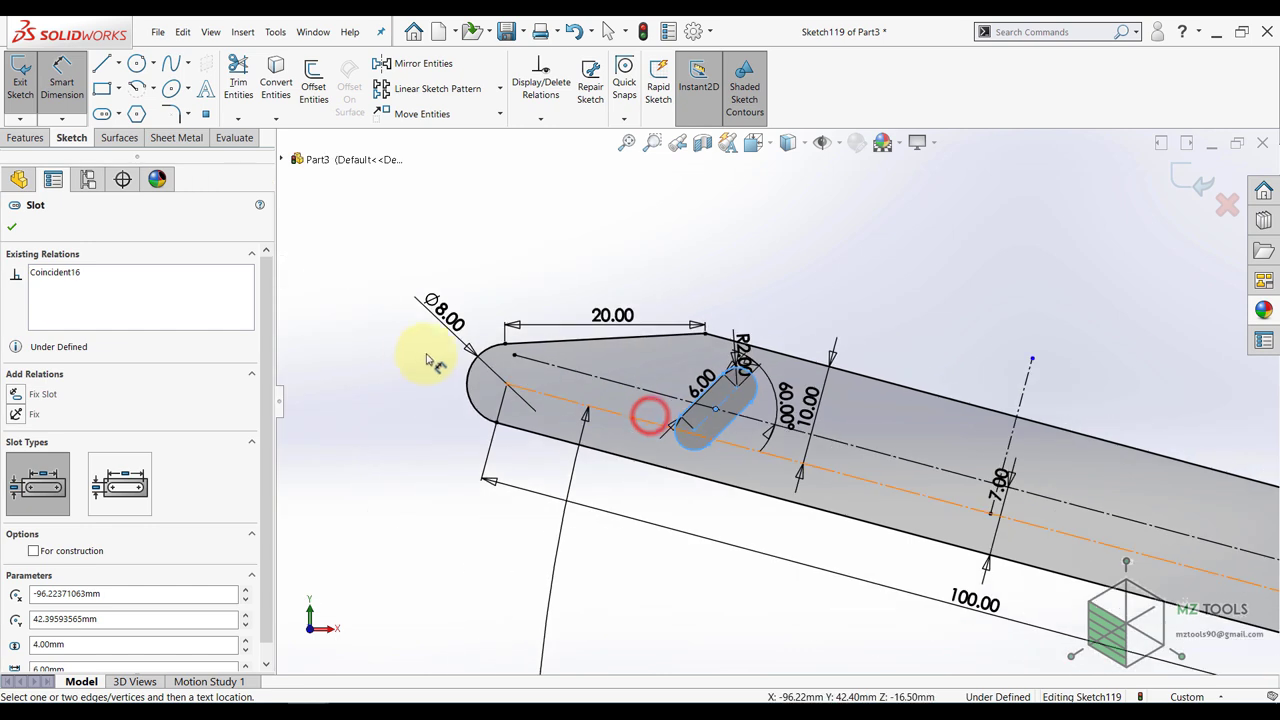
click(507, 385)
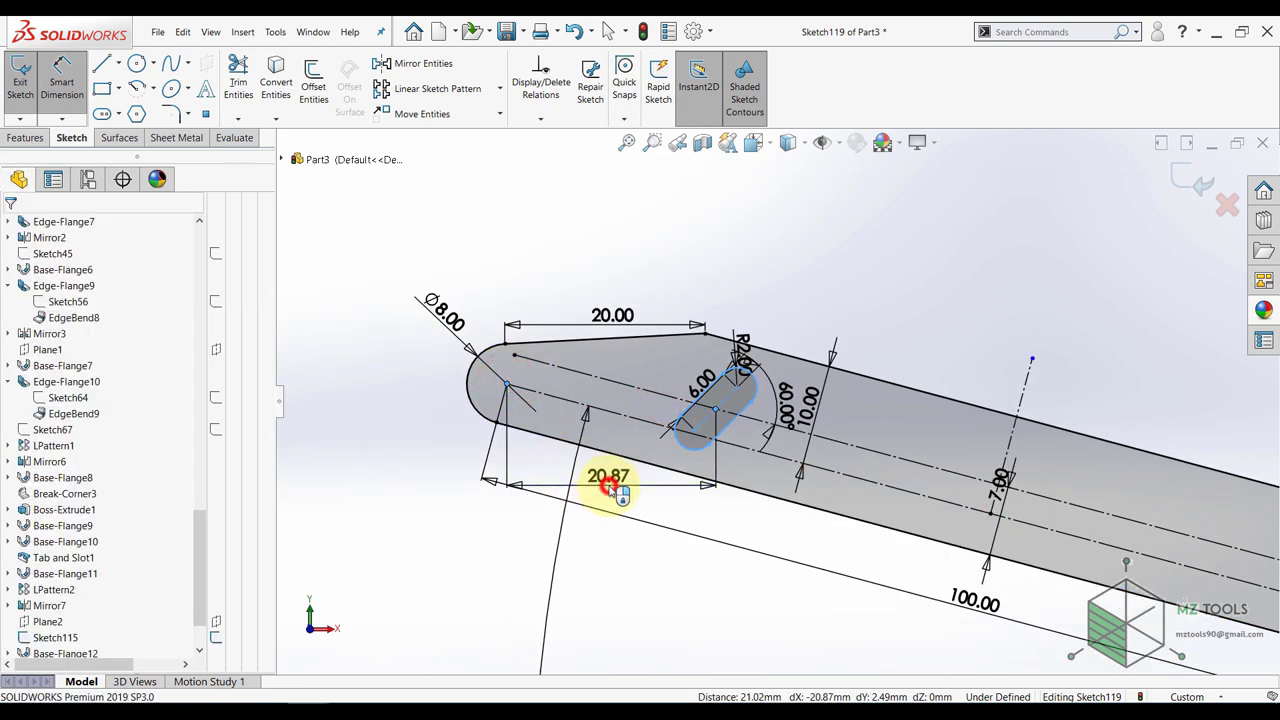
click(609, 484)
click(531, 457)
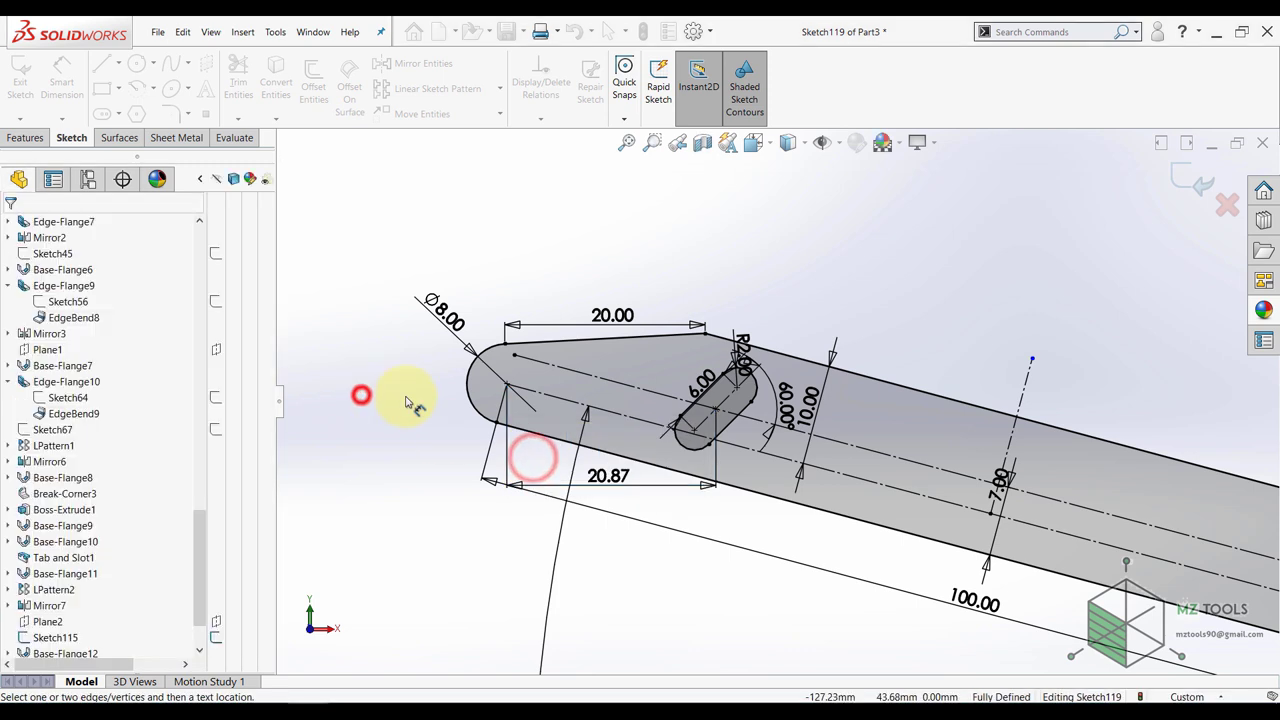
- Start a linear sketch pattern with 1 instance in direction 1 and 2 instances in direction 2 at an angle of 345°
key(Escape)
scroll(560, 388, up, 1)
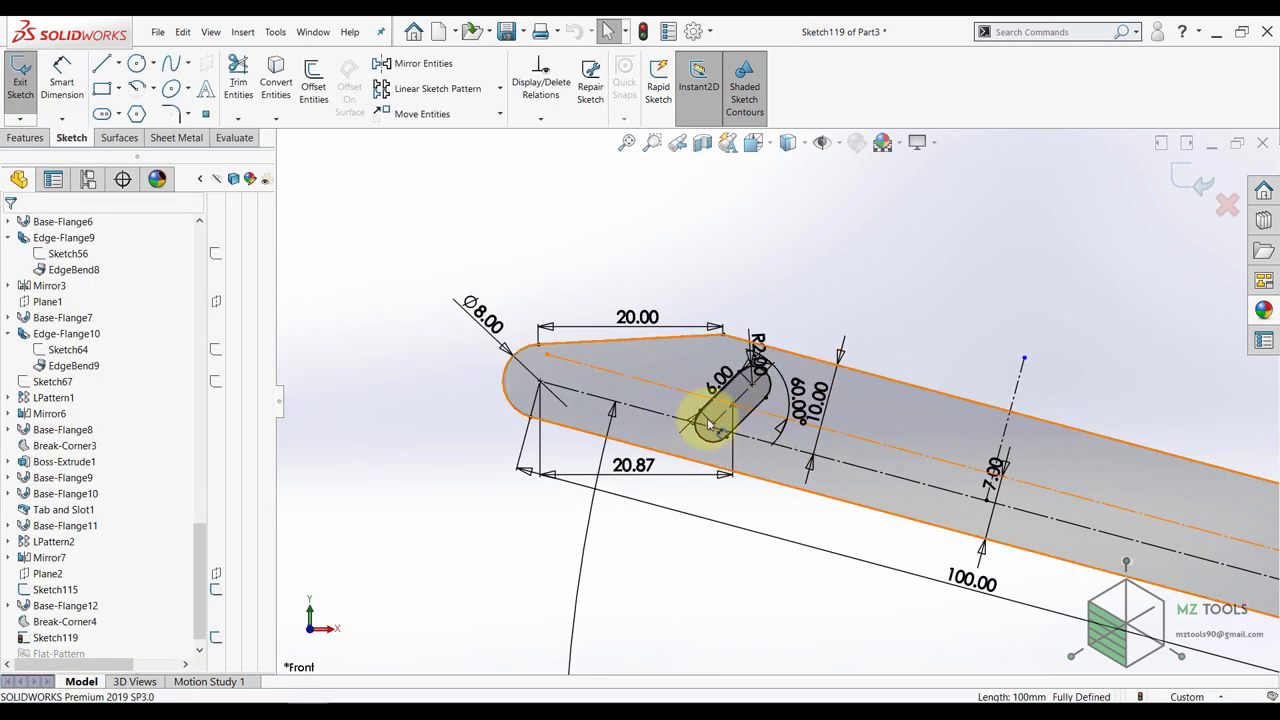
scroll(708, 425, up, 2)
scroll(871, 428, down, 2)
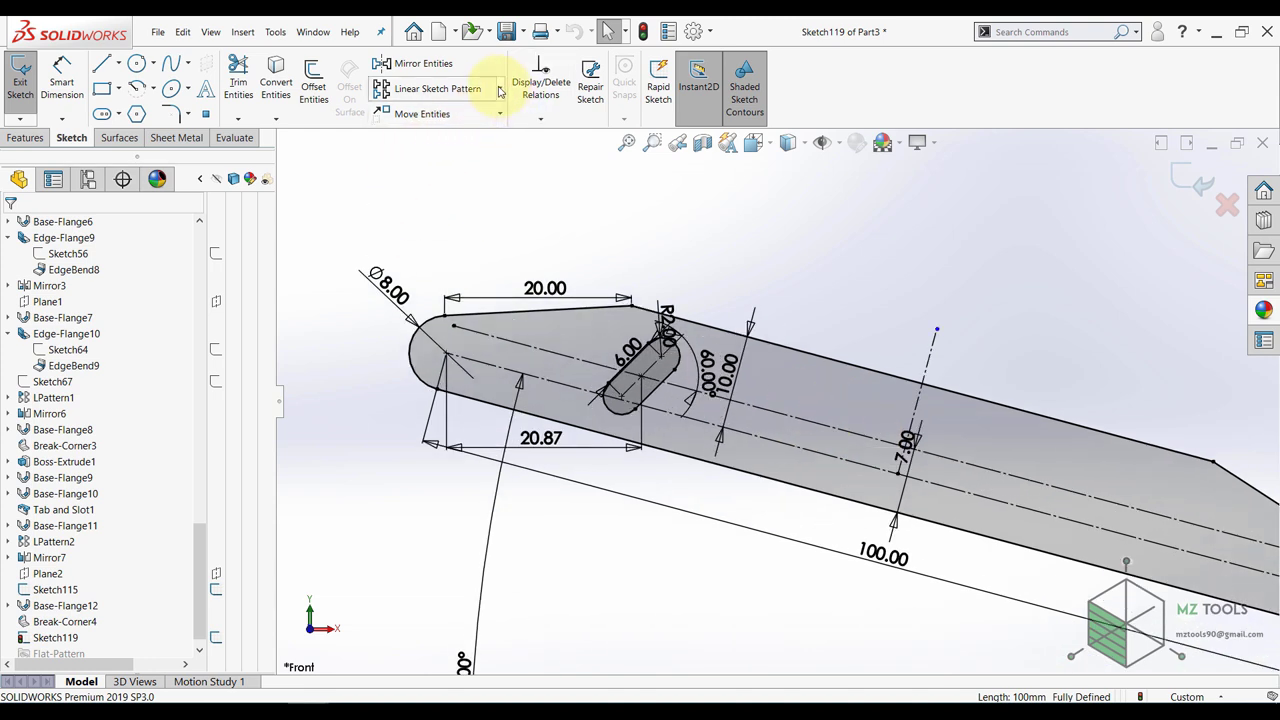
click(440, 88)
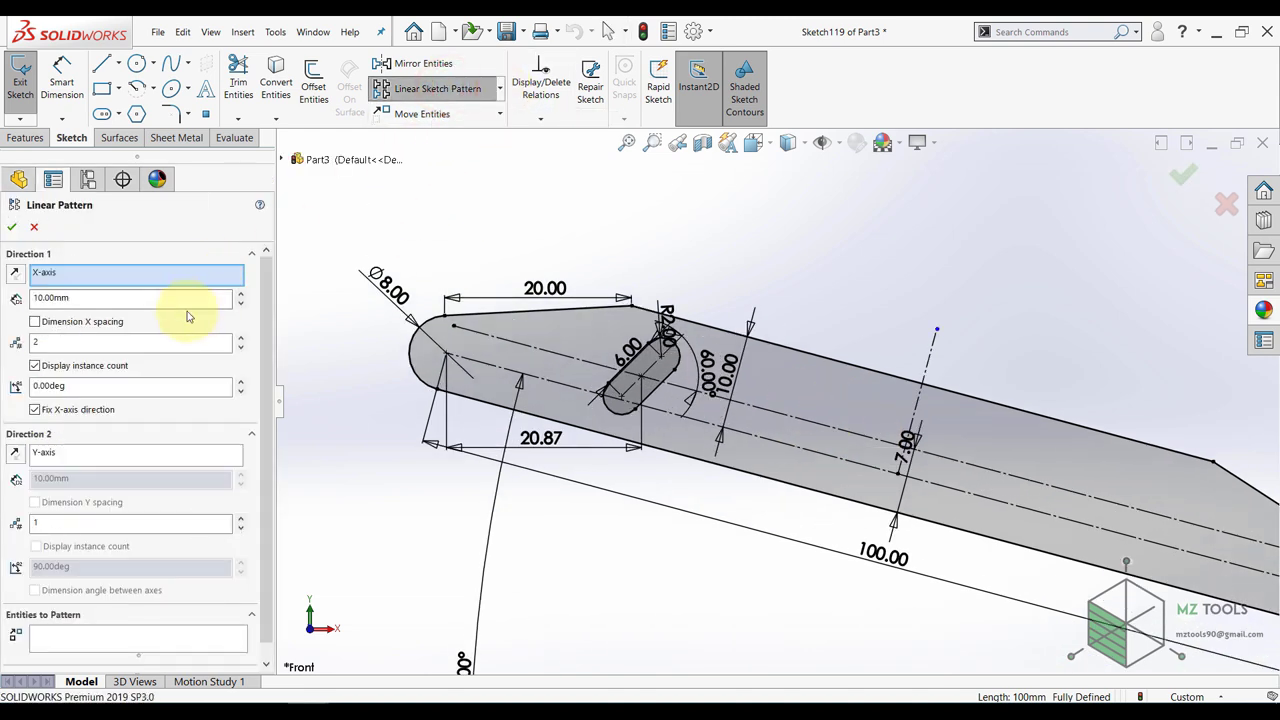
click(241, 350)
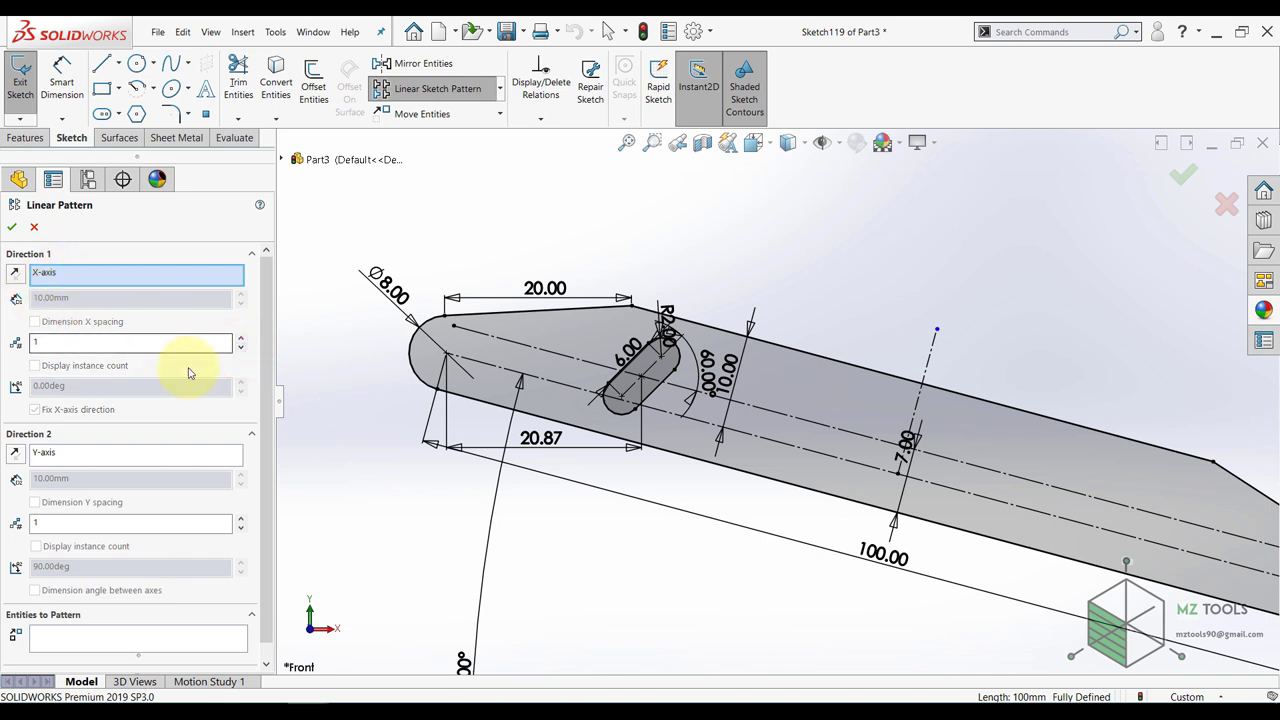
drag(267, 373, 259, 440)
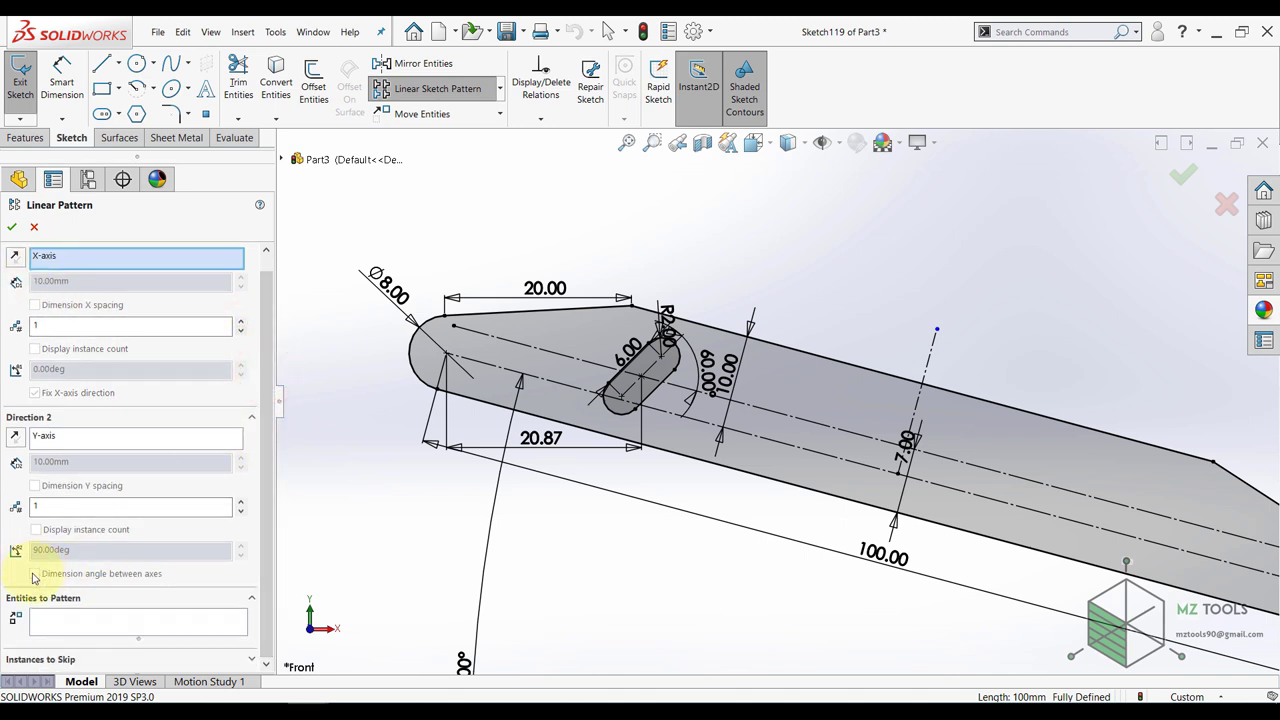
click(240, 503)
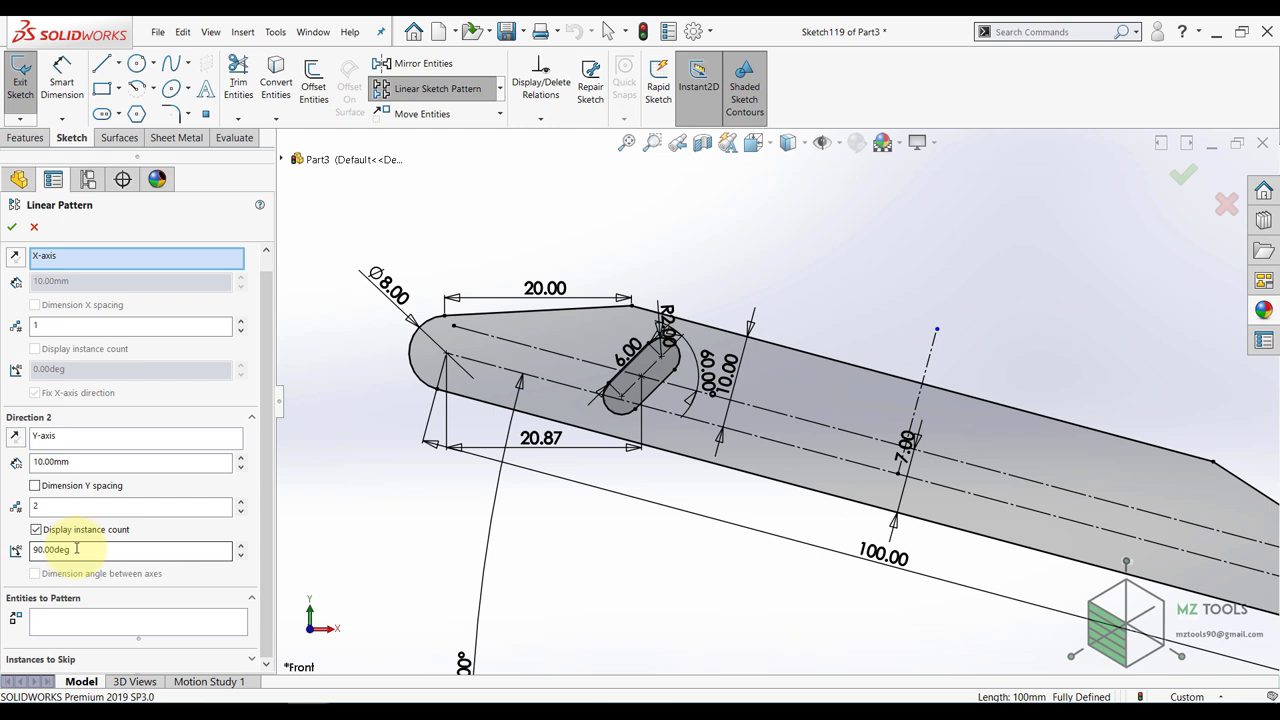
scroll(640, 457, up, 3)
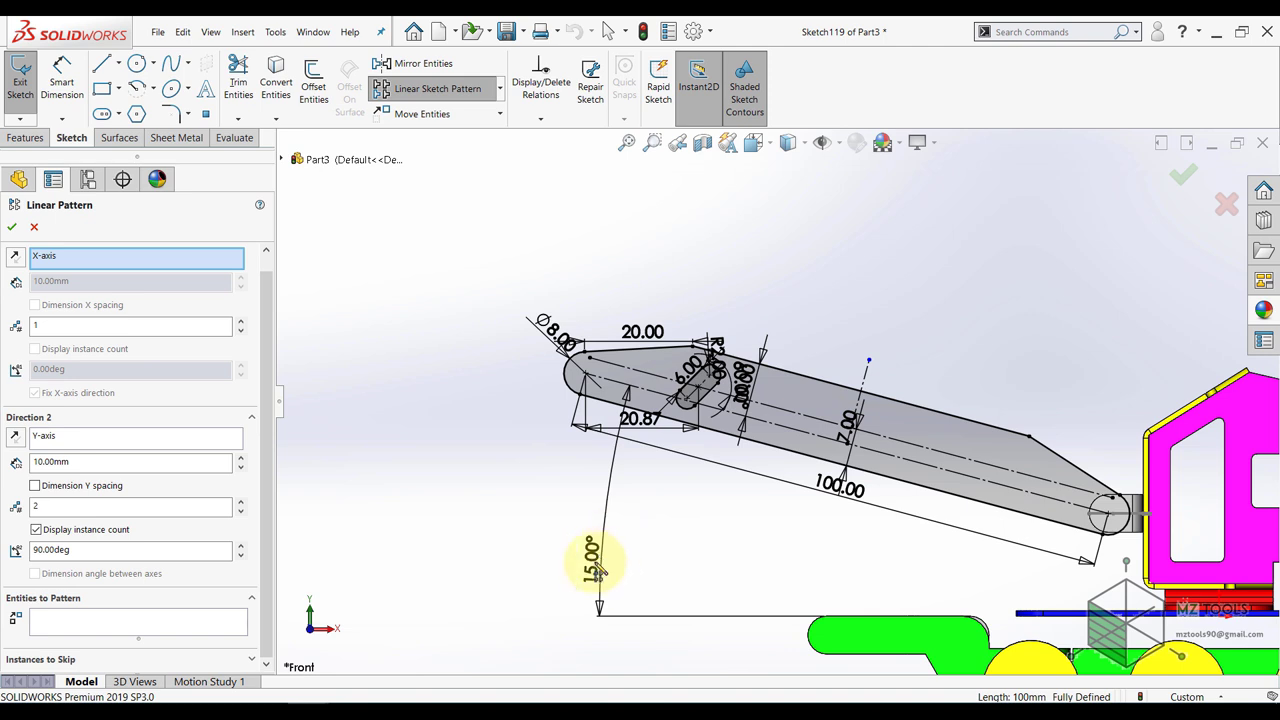
scroll(766, 429, down, 2)
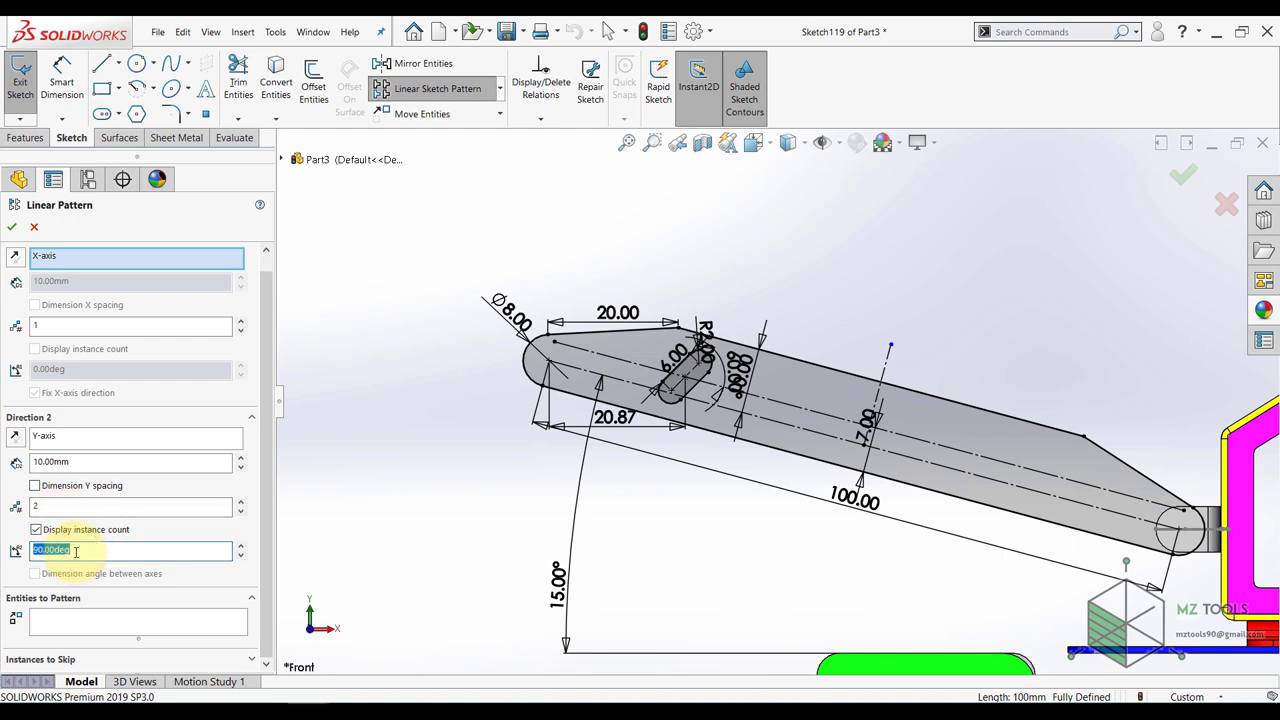
key(Return)
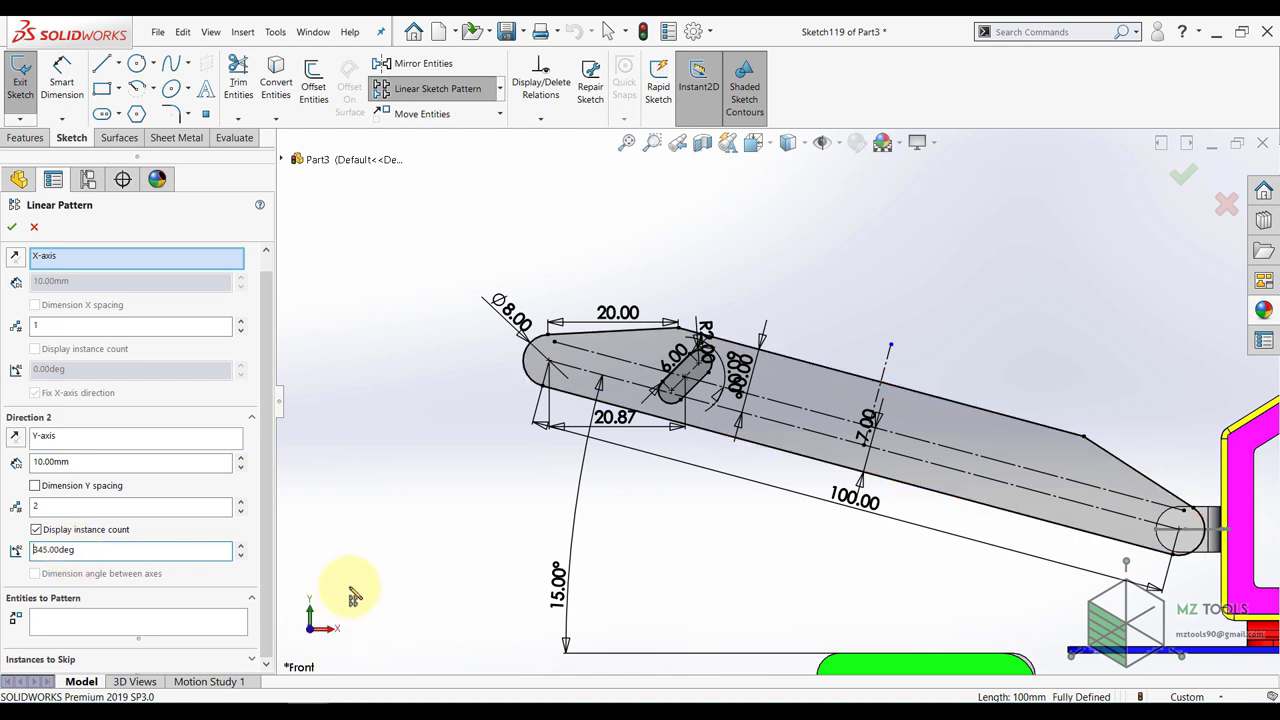
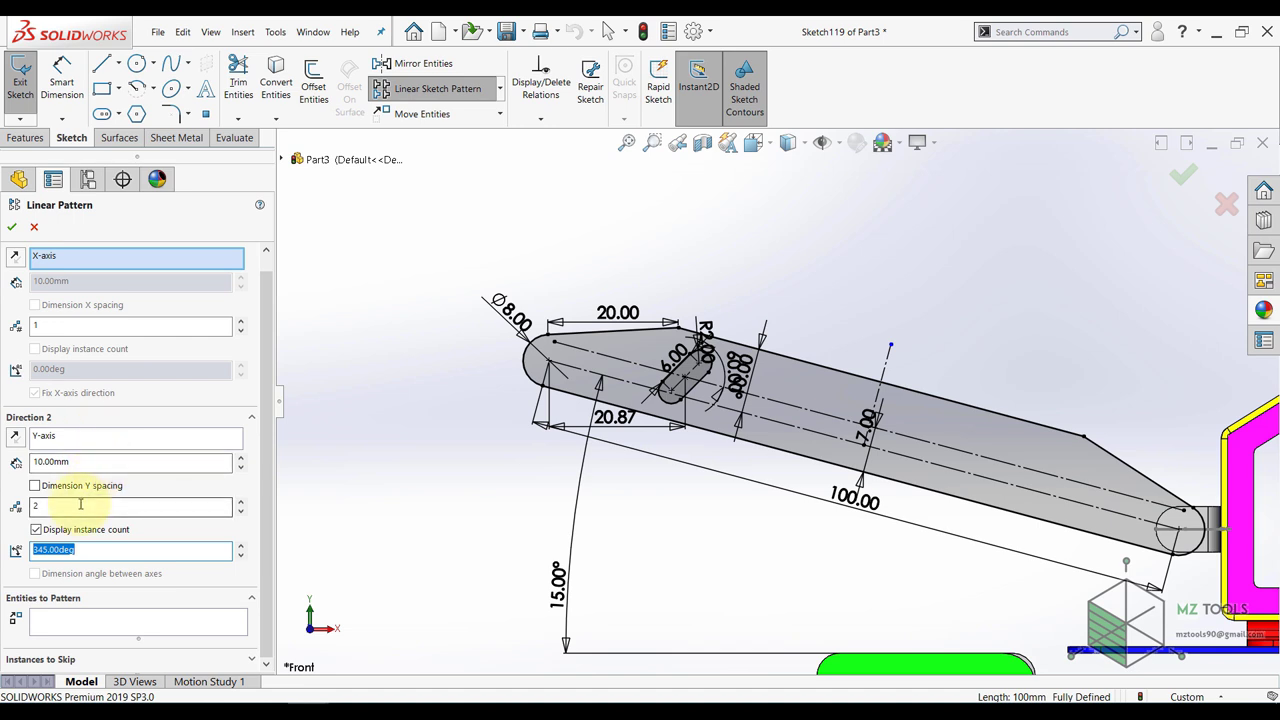
- Choose the inclined slot as the entity to pattern and raise the direction 2 instance count to 6
click(63, 621)
scroll(714, 402, down, 3)
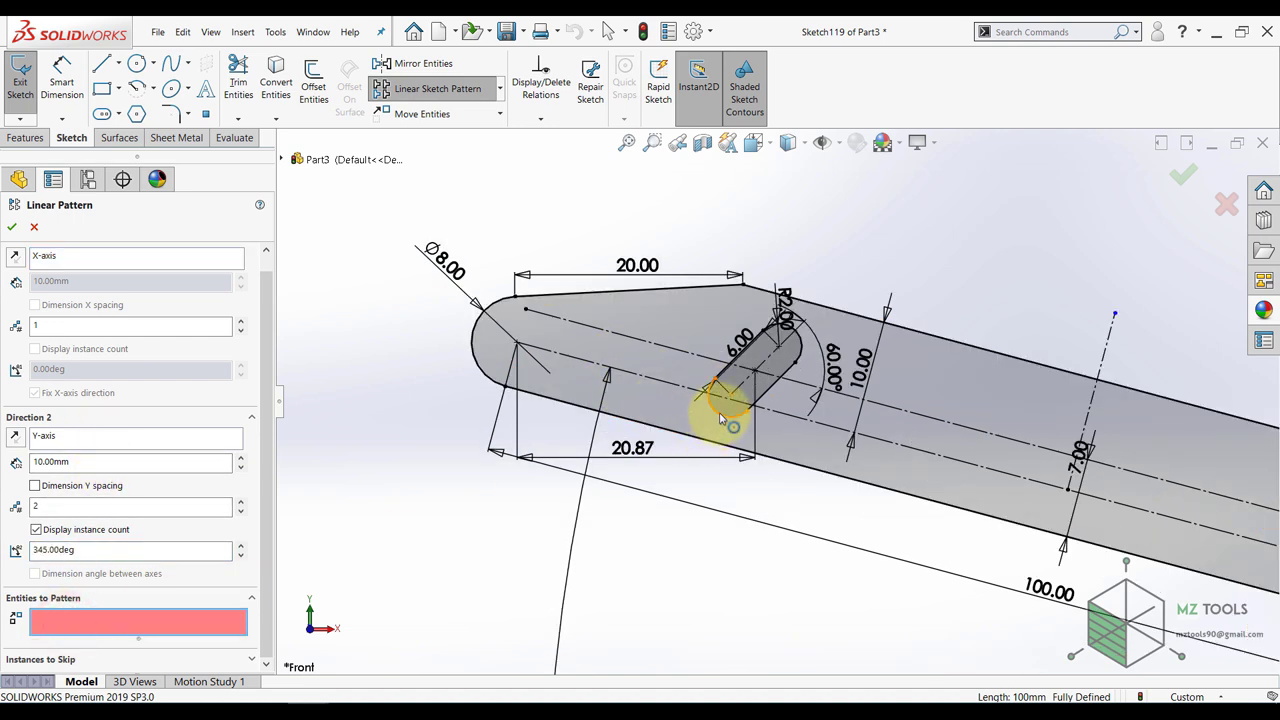
click(720, 418)
scroll(720, 410, up, 3)
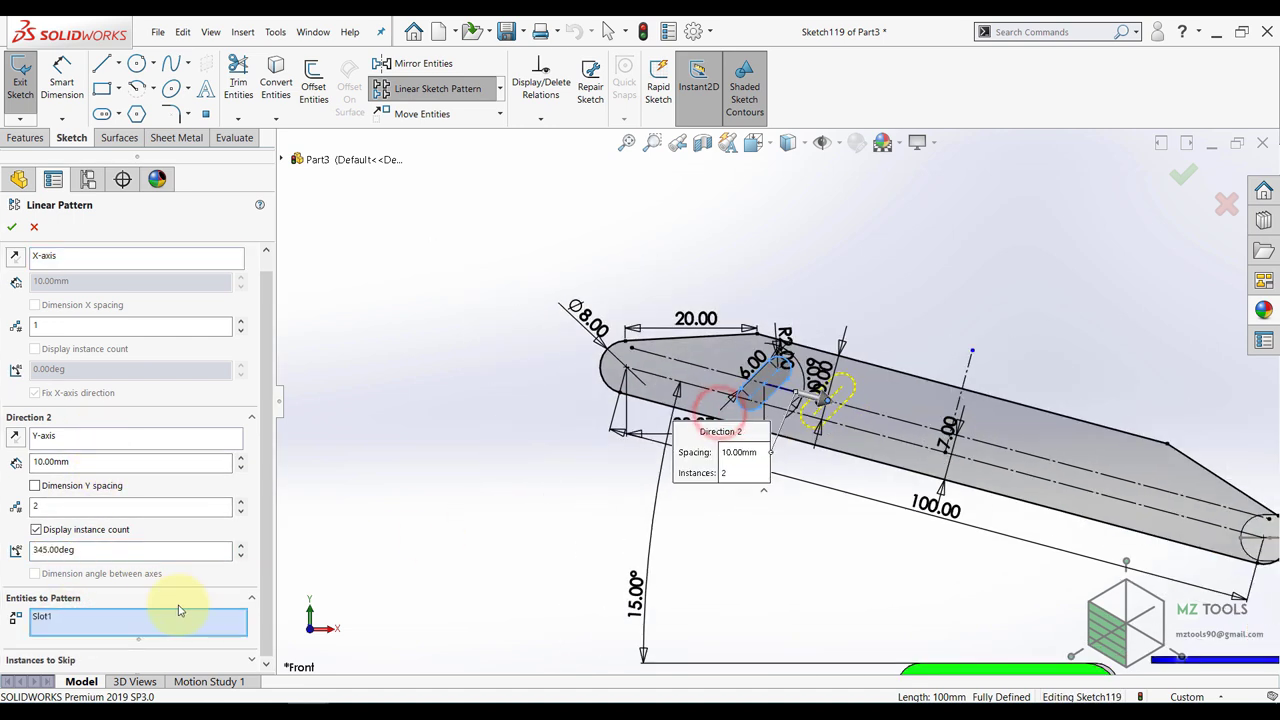
click(240, 501)
click(240, 501)
click(240, 501)
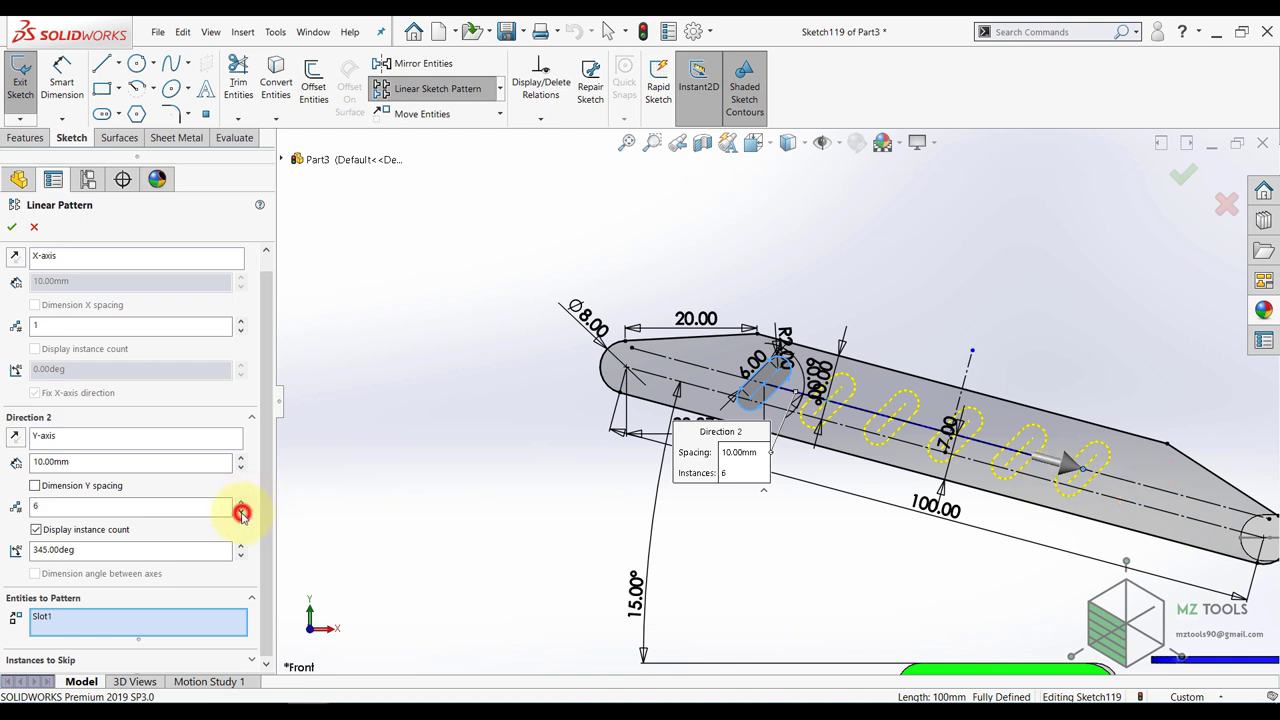
- Create the slot pattern with 8 instances spaced 8 mm apart along the boom and exit the sketch
click(218, 463)
text(9)
key(Return)
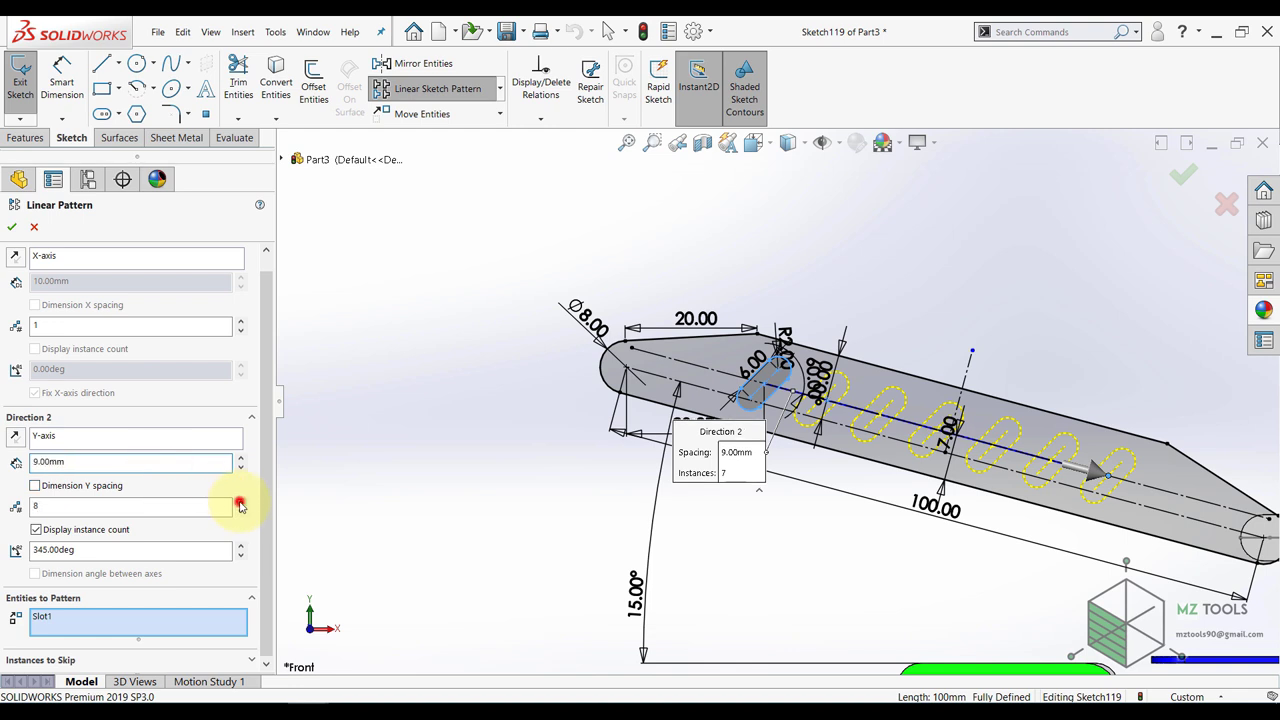
click(180, 462)
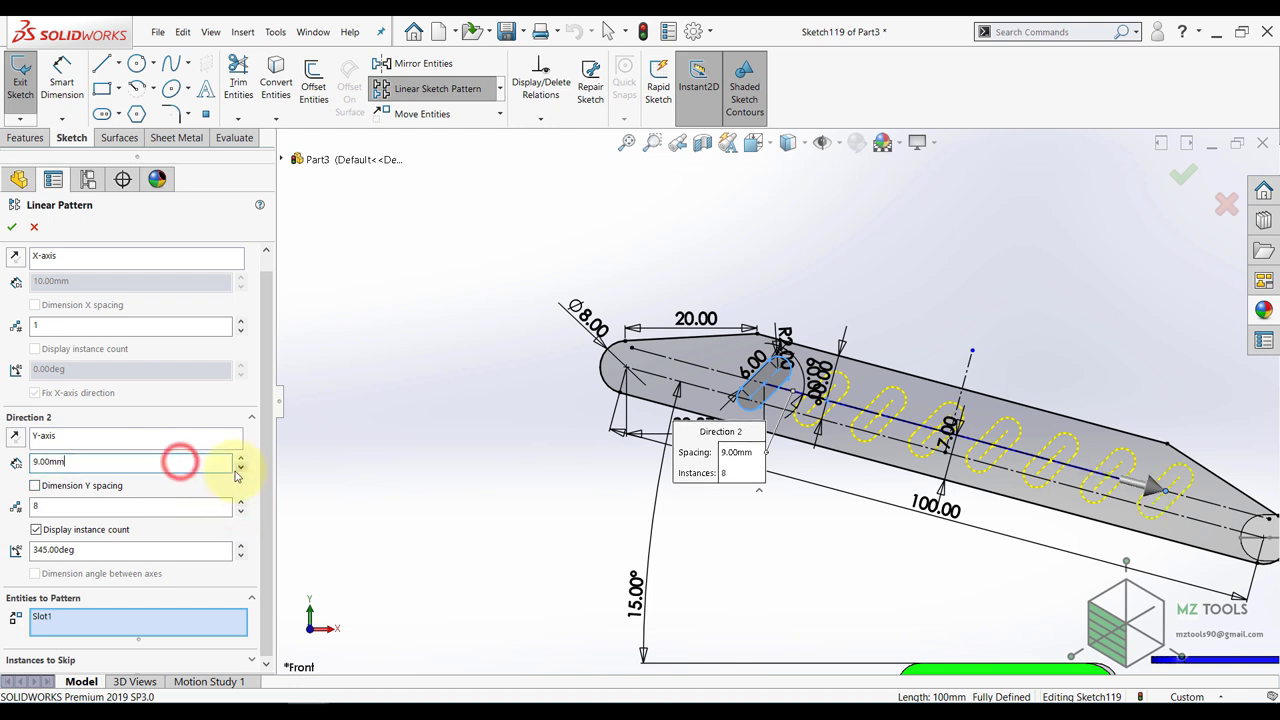
double_click(191, 460)
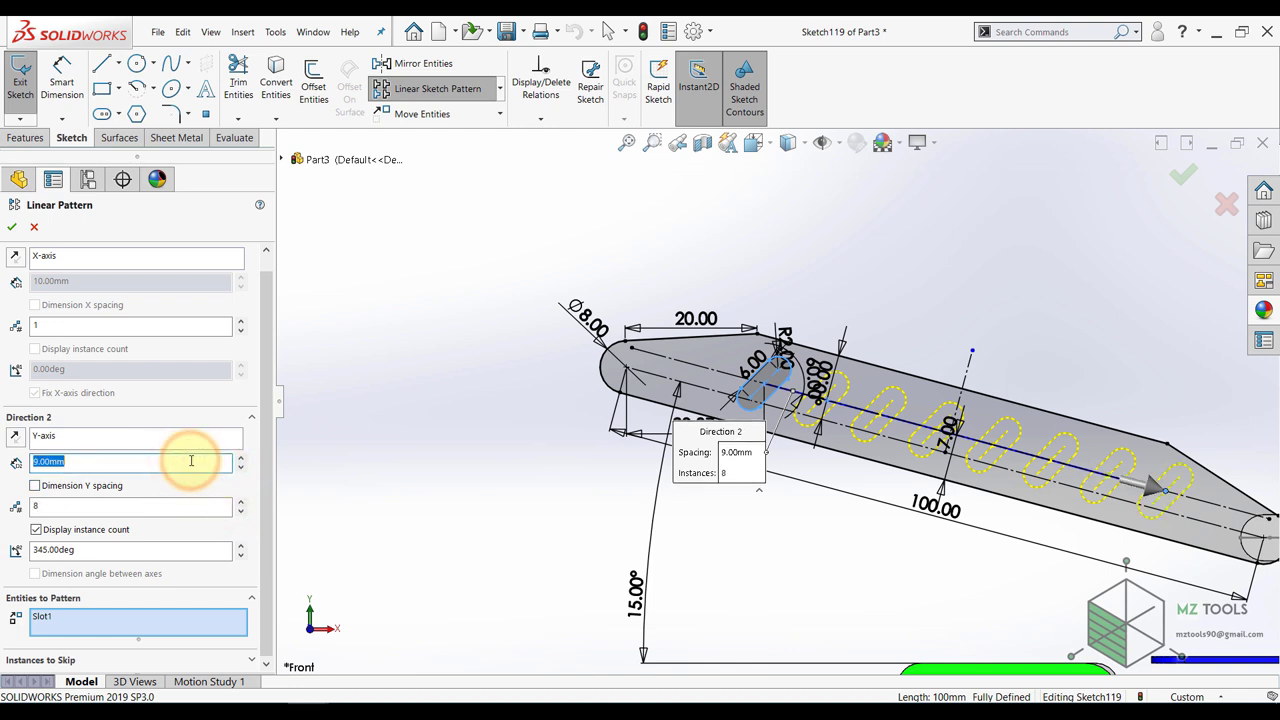
text(8)
key(Return)
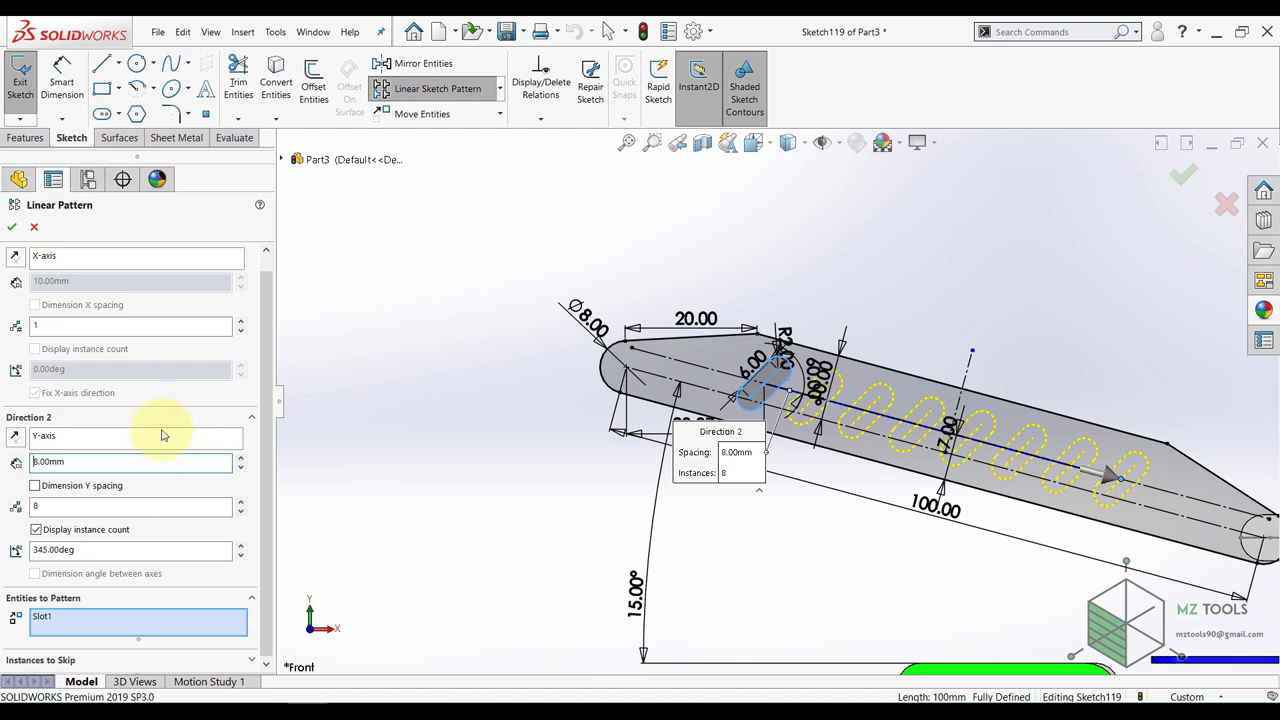
click(12, 229)
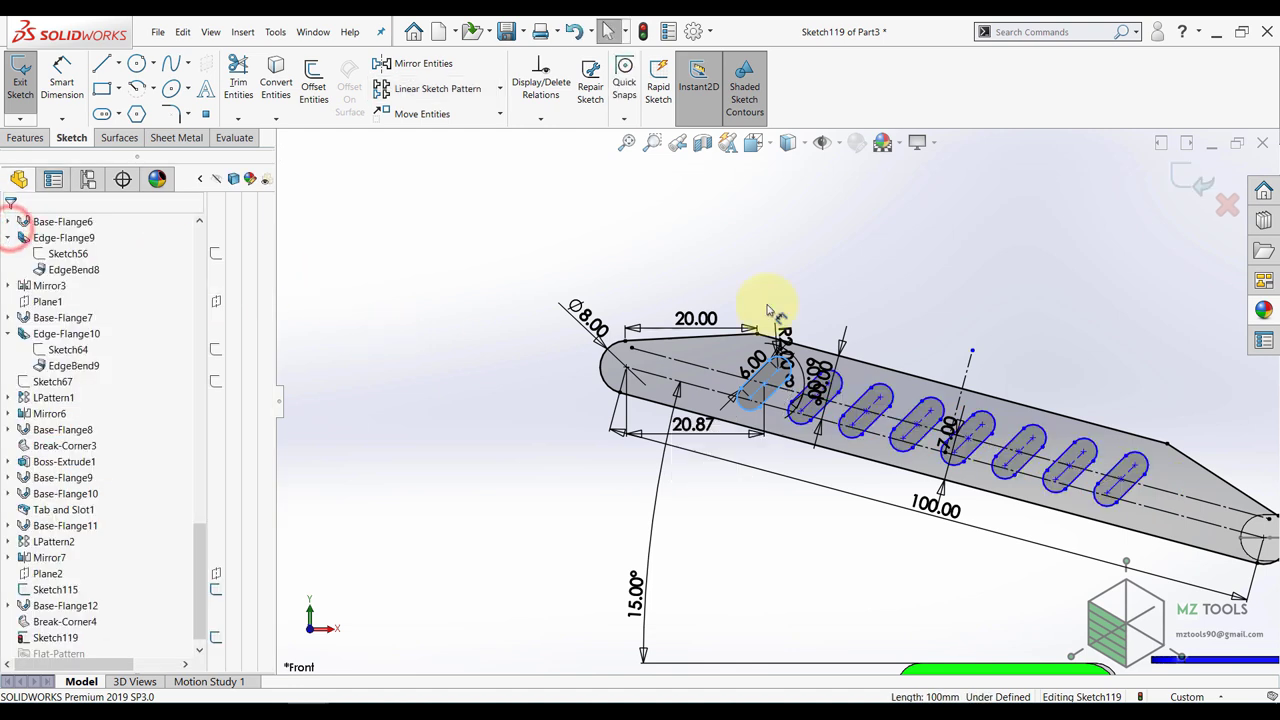
click(1195, 177)
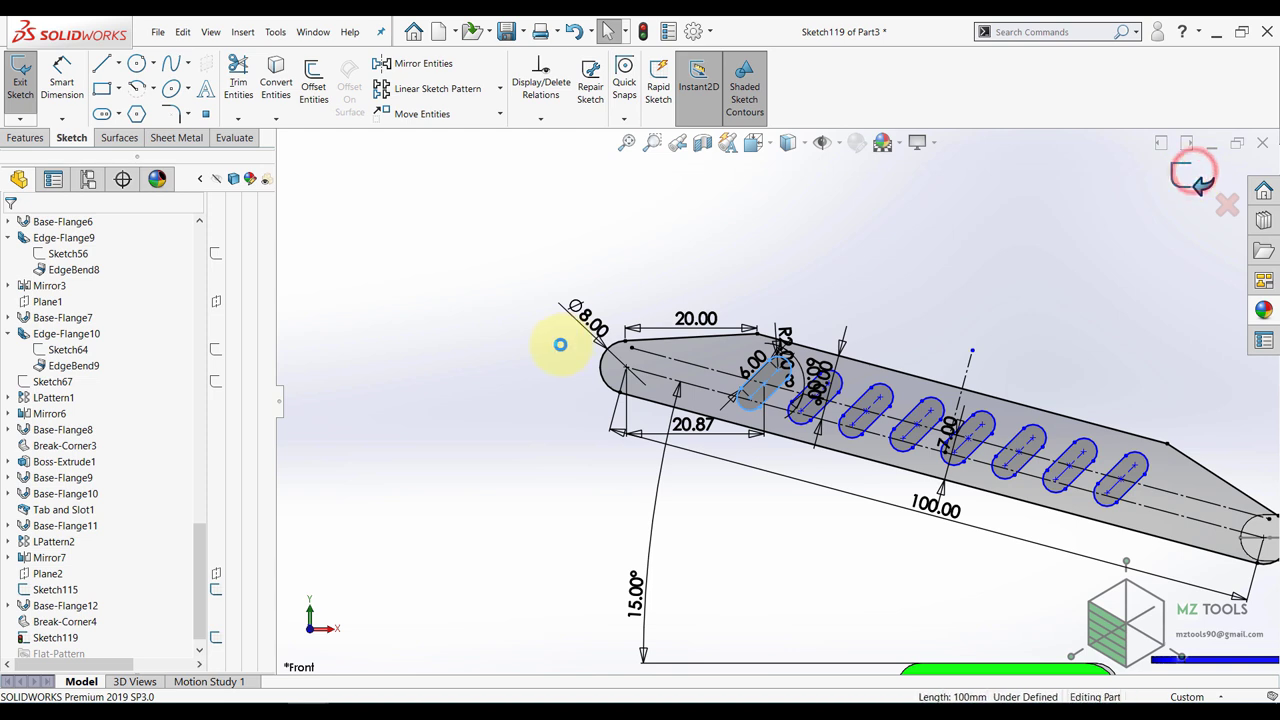
- Create a base flange from the slotted boom sketch with the direction reversed and without merging the result
scroll(87, 538, down, 1)
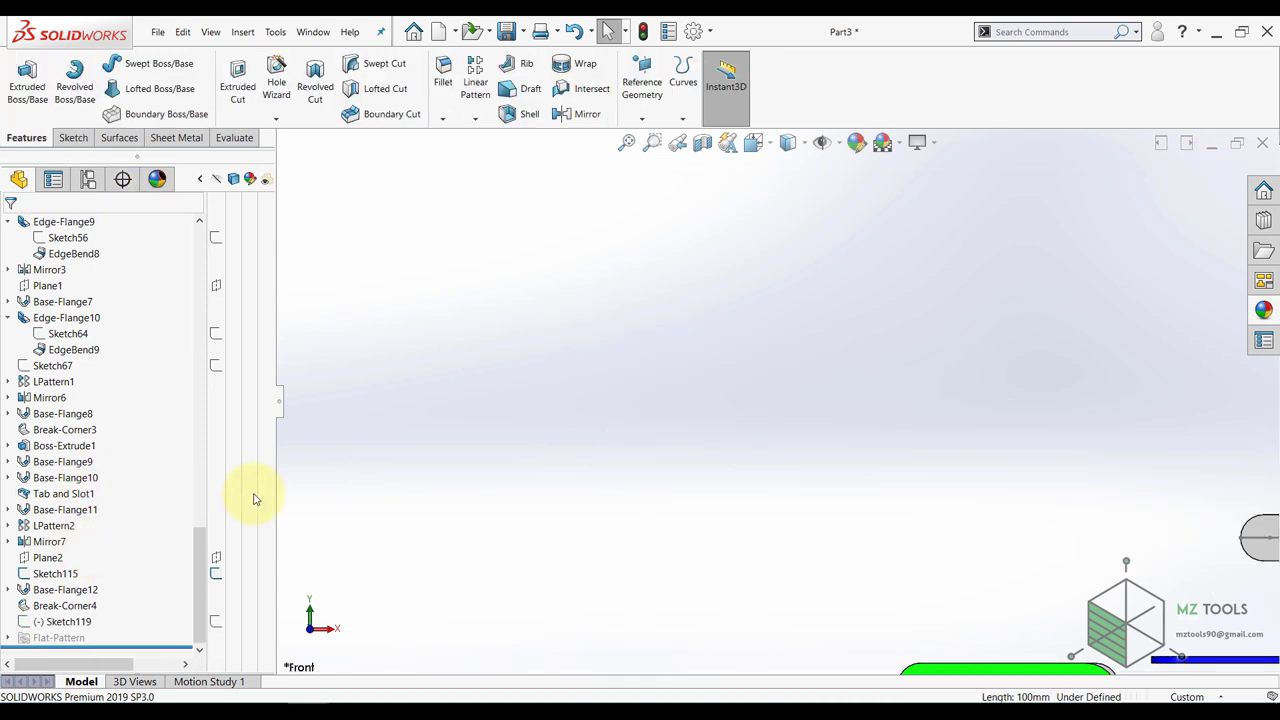
click(64, 620)
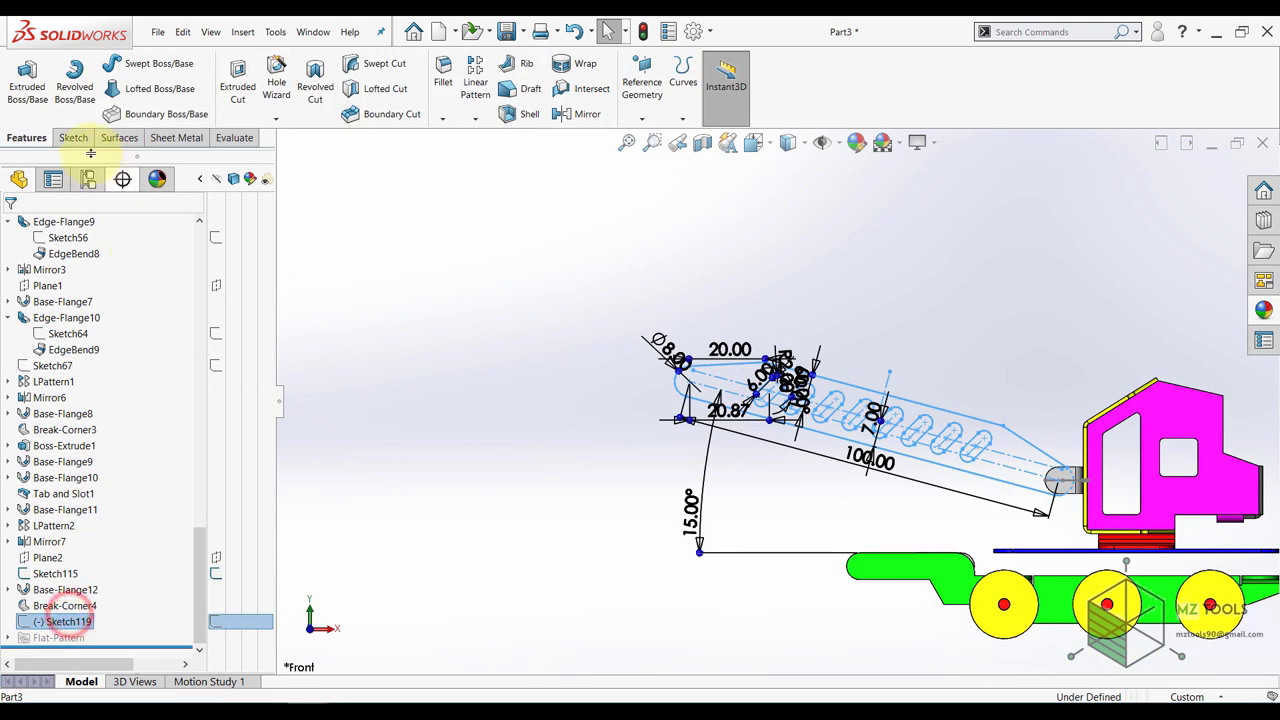
click(174, 137)
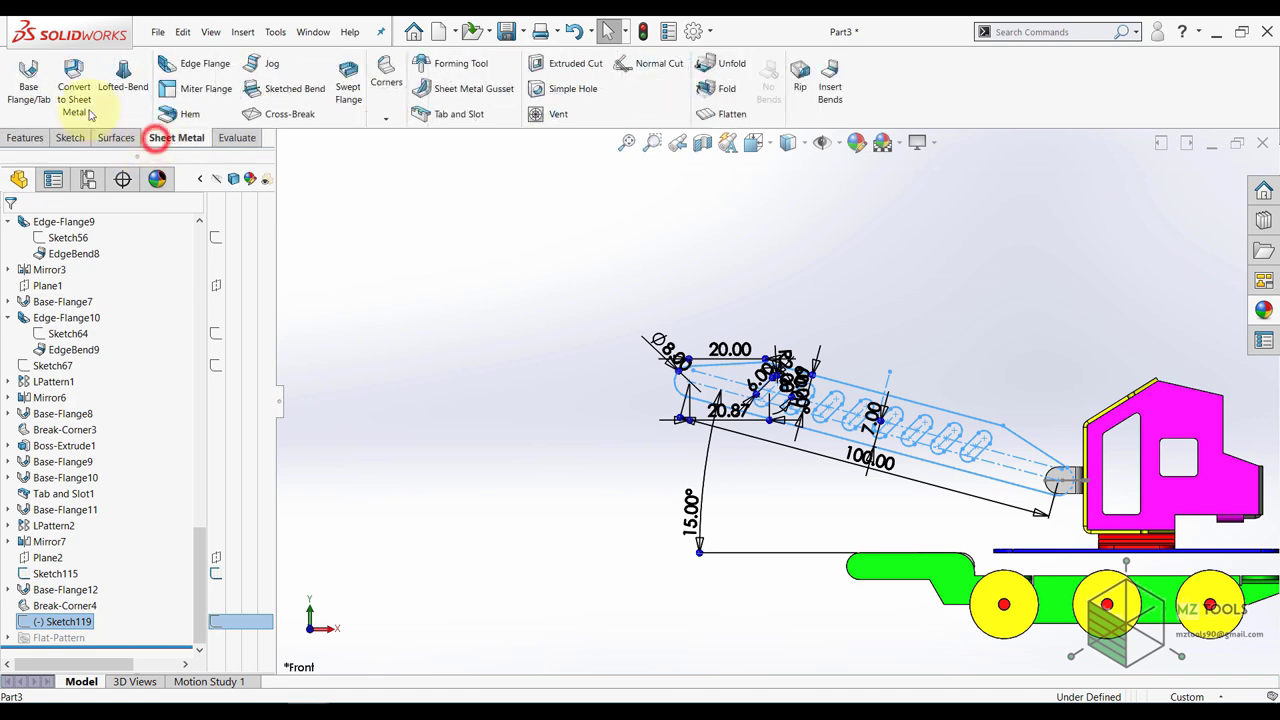
click(29, 75)
middle_drag(804, 445, 894, 522)
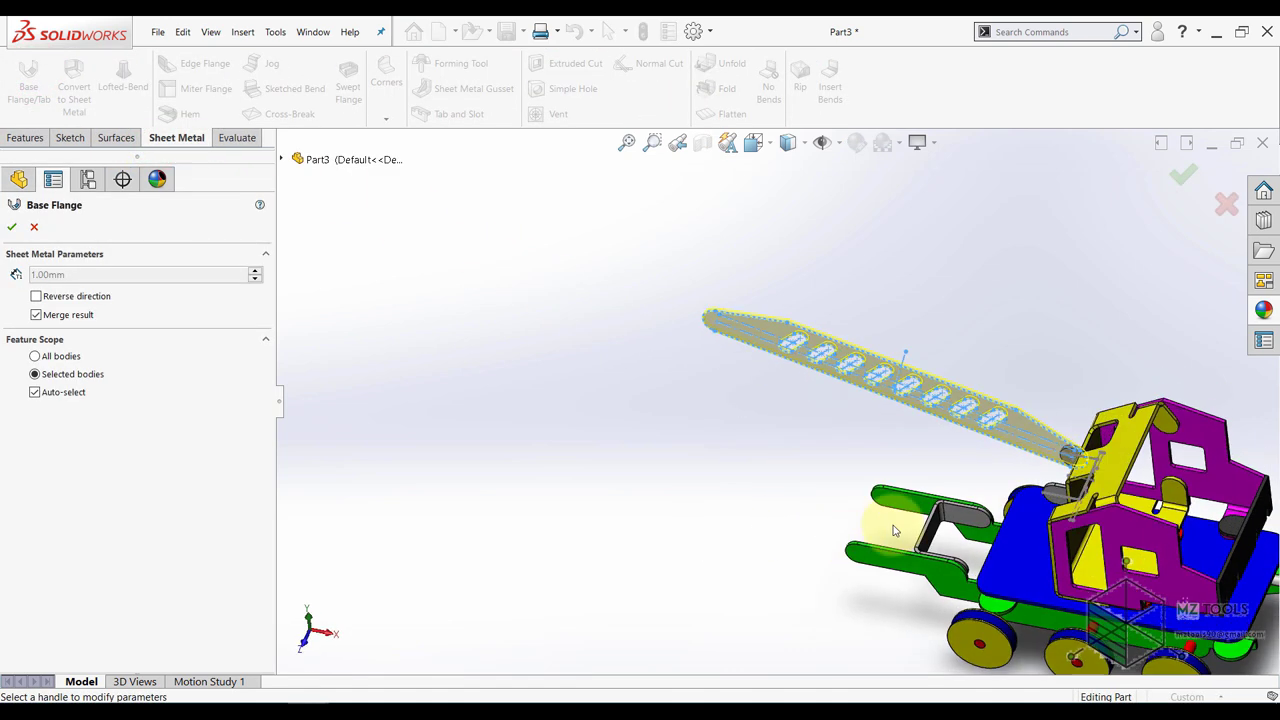
scroll(1076, 438, down, 6)
middle_drag(871, 424, 875, 520)
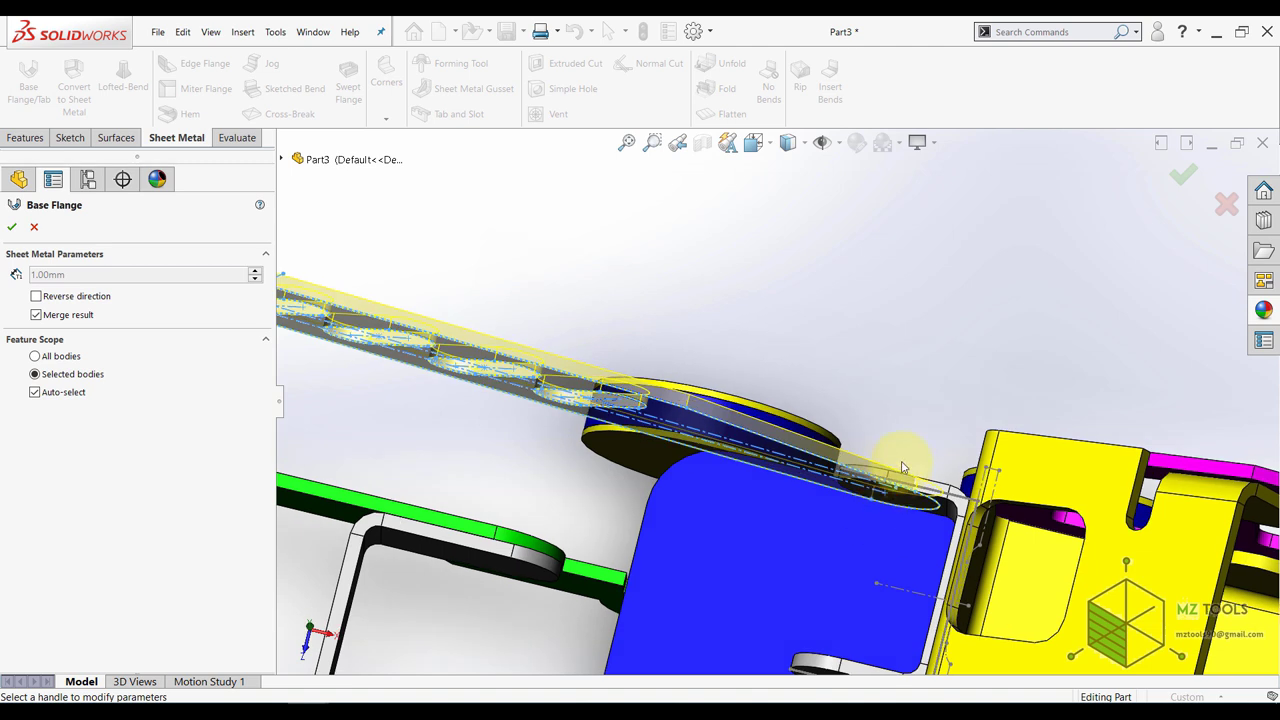
scroll(903, 465, down, 2)
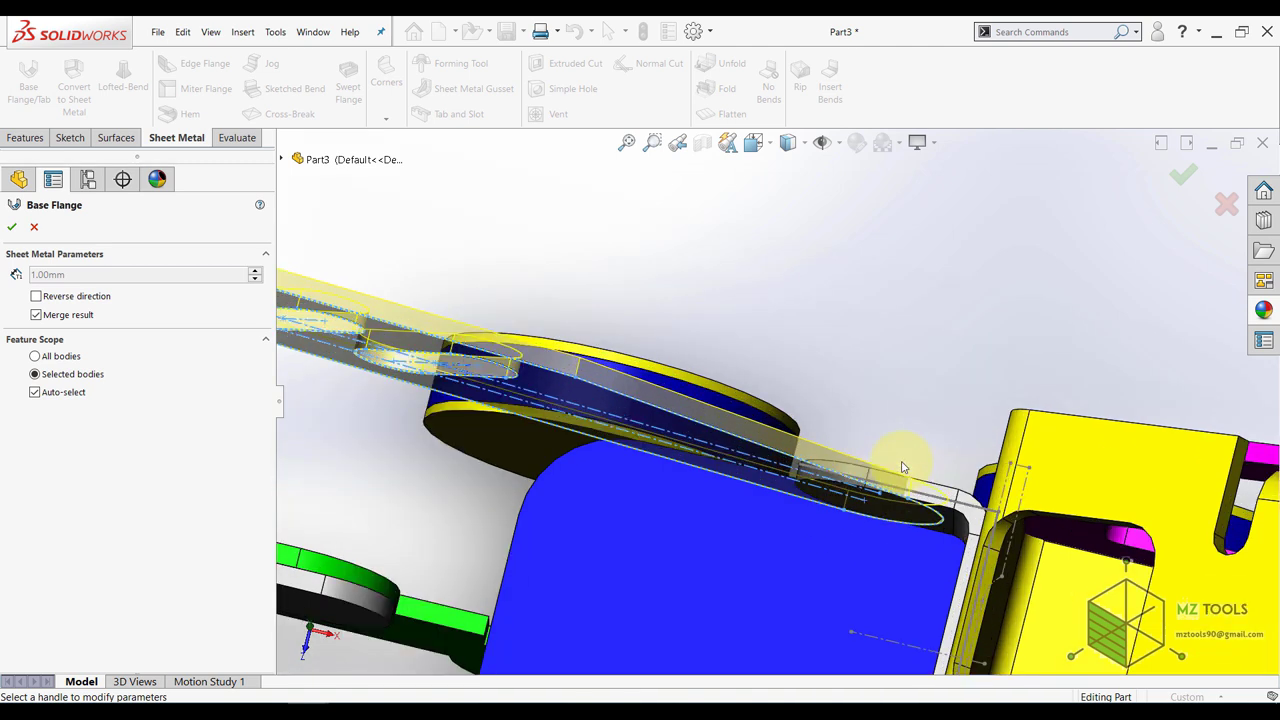
click(36, 297)
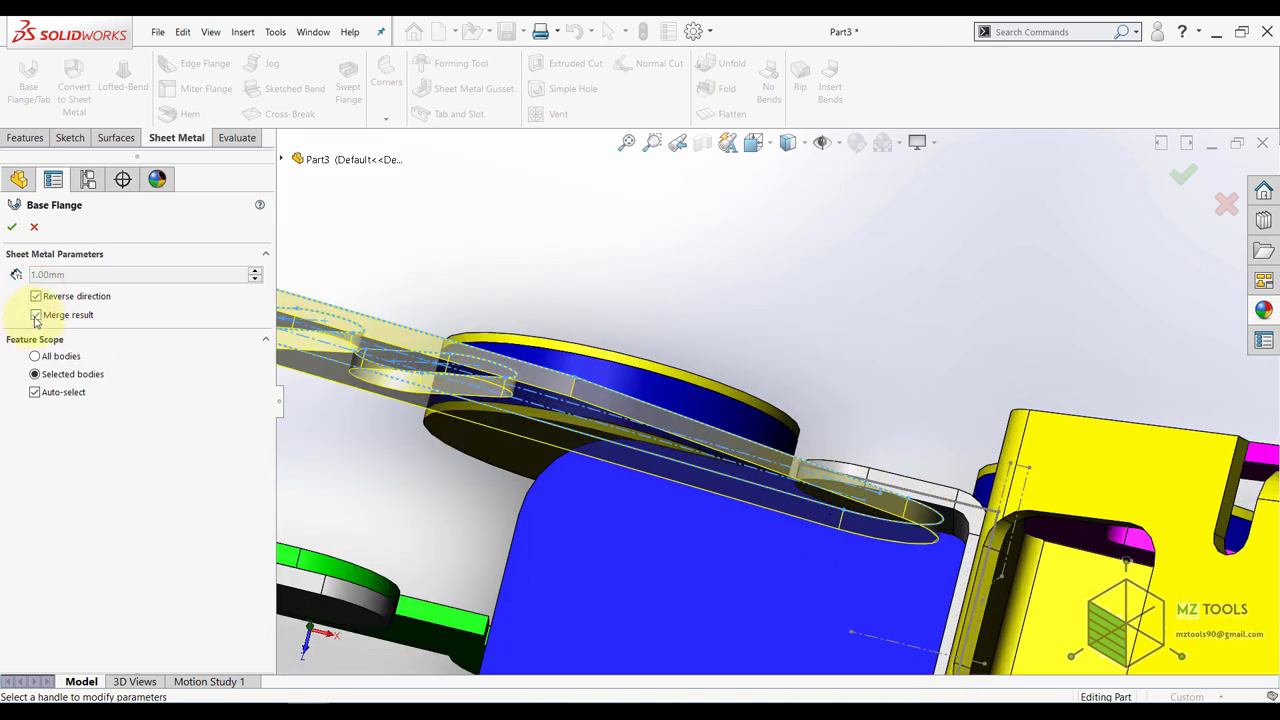
click(36, 316)
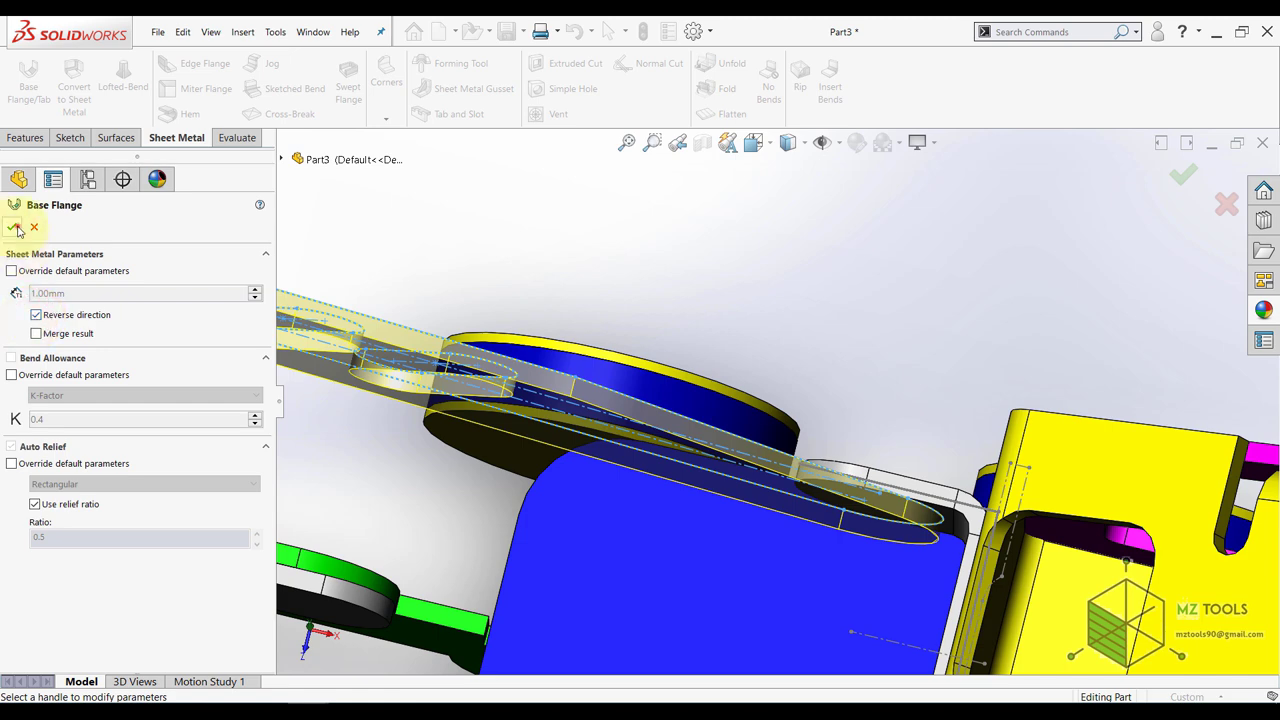
scroll(806, 389, up, 5)
click(791, 325)
- Create a reference mid plane between the two parallel side tab faces of the gray bracket on the cab's front
scroll(791, 325, up, 2)
middle_drag(791, 325, 753, 214)
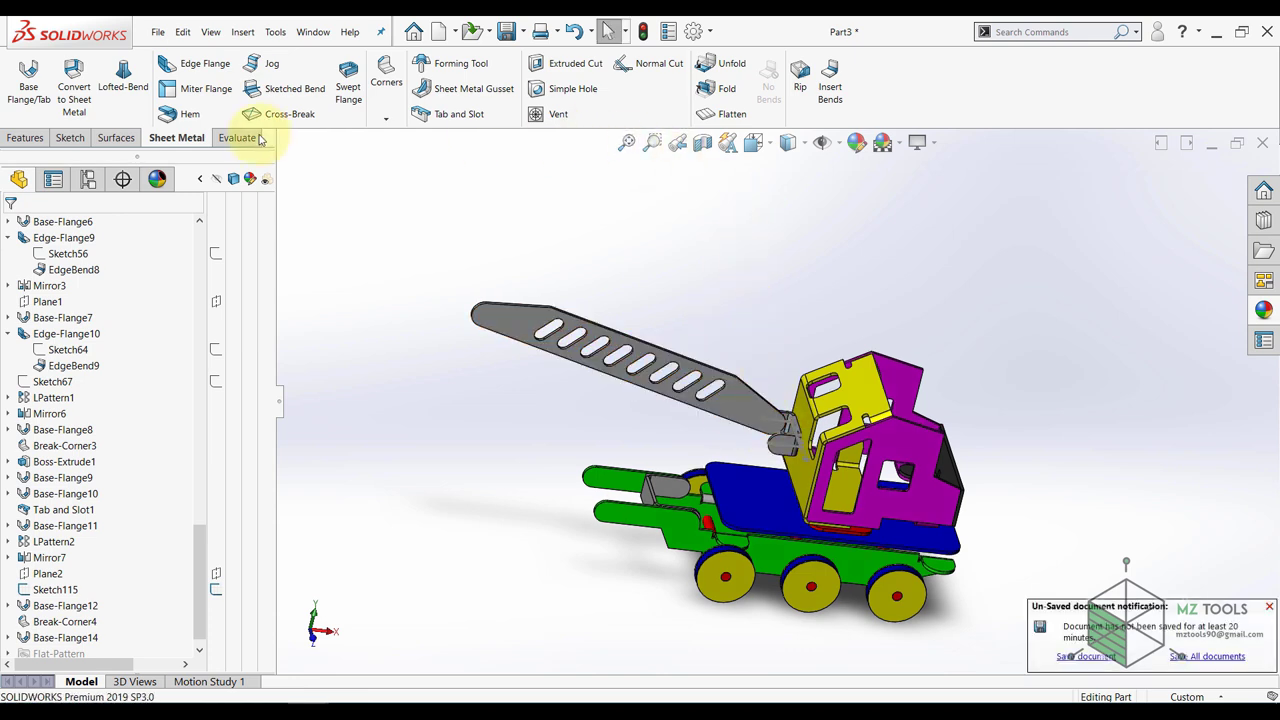
click(30, 139)
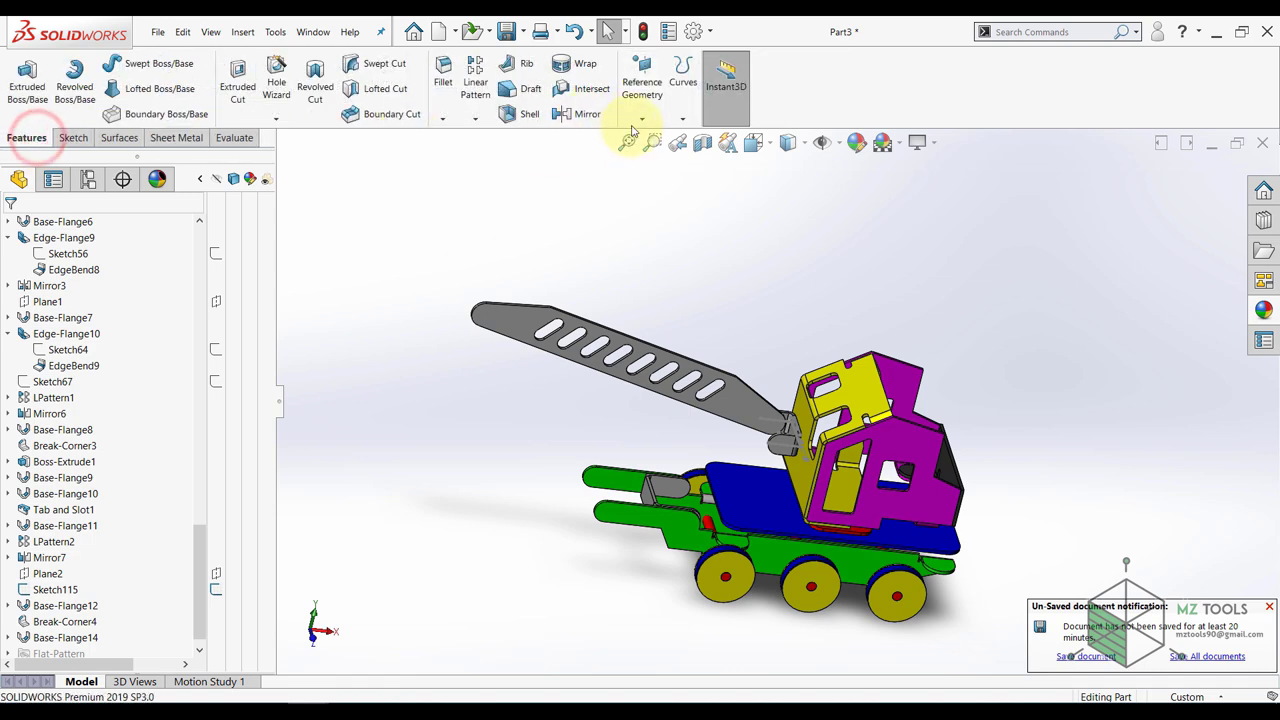
click(636, 120)
click(650, 136)
scroll(770, 425, down, 5)
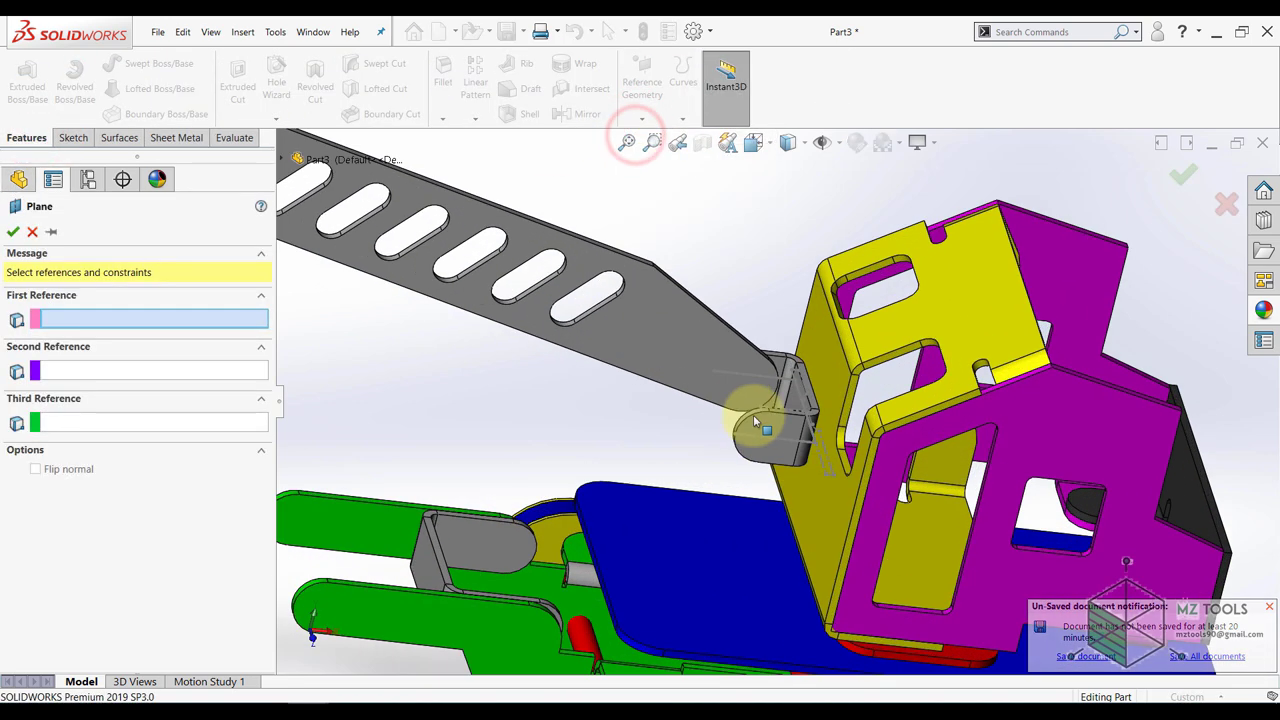
click(780, 425)
middle_drag(781, 343, 838, 620)
click(749, 346)
scroll(779, 510, up, 1)
middle_drag(779, 510, 735, 285)
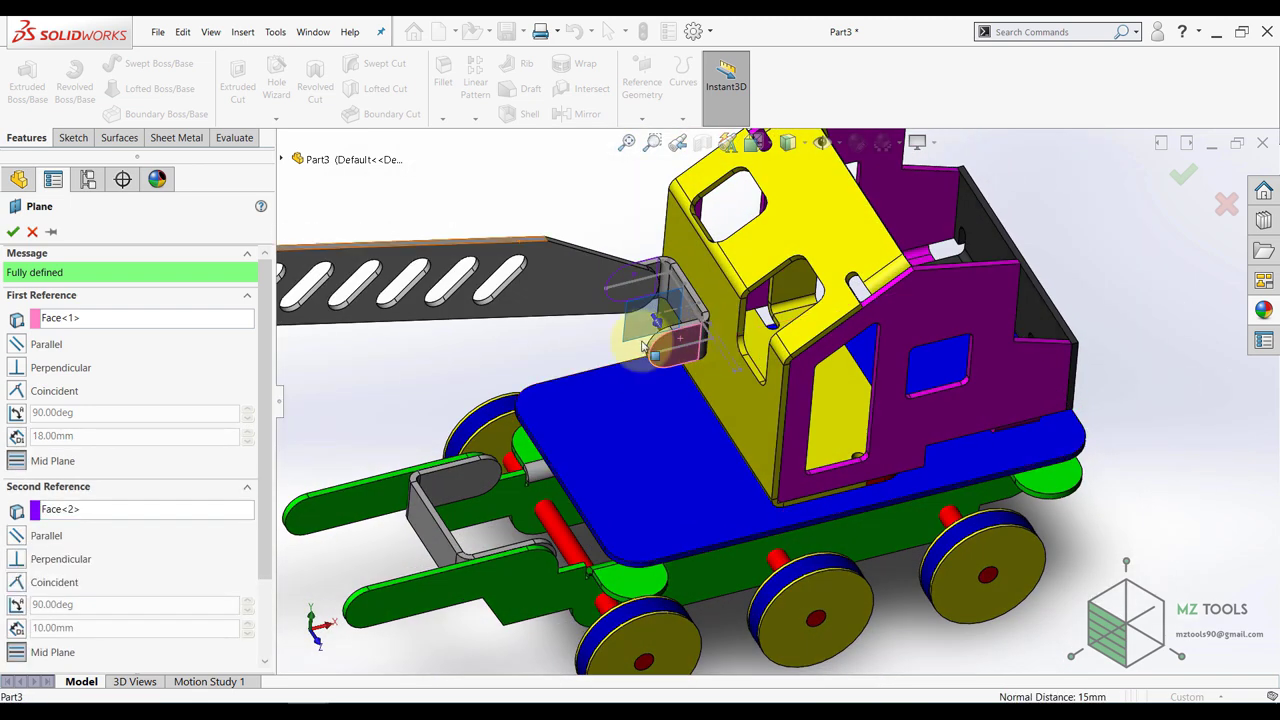
click(430, 198)
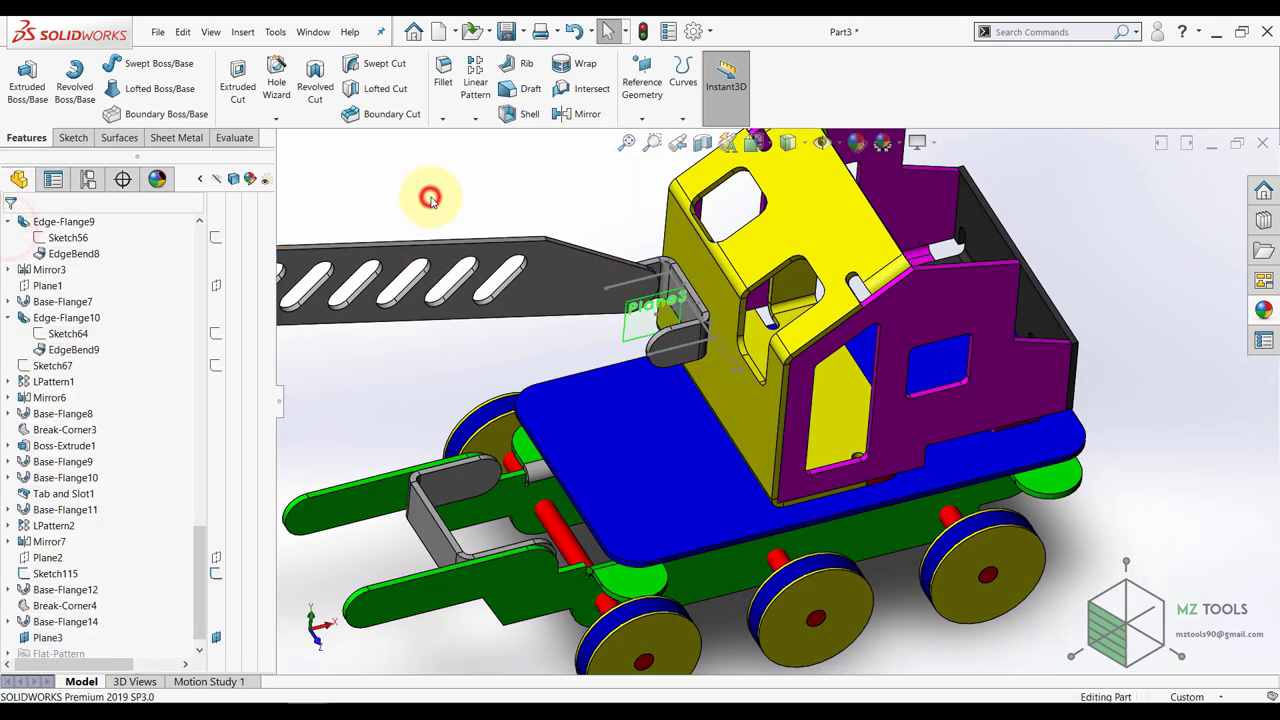
- Mirror the slotted boom arm body about the bracket's mid plane and hide the reference planes and sketches in the view
click(566, 118)
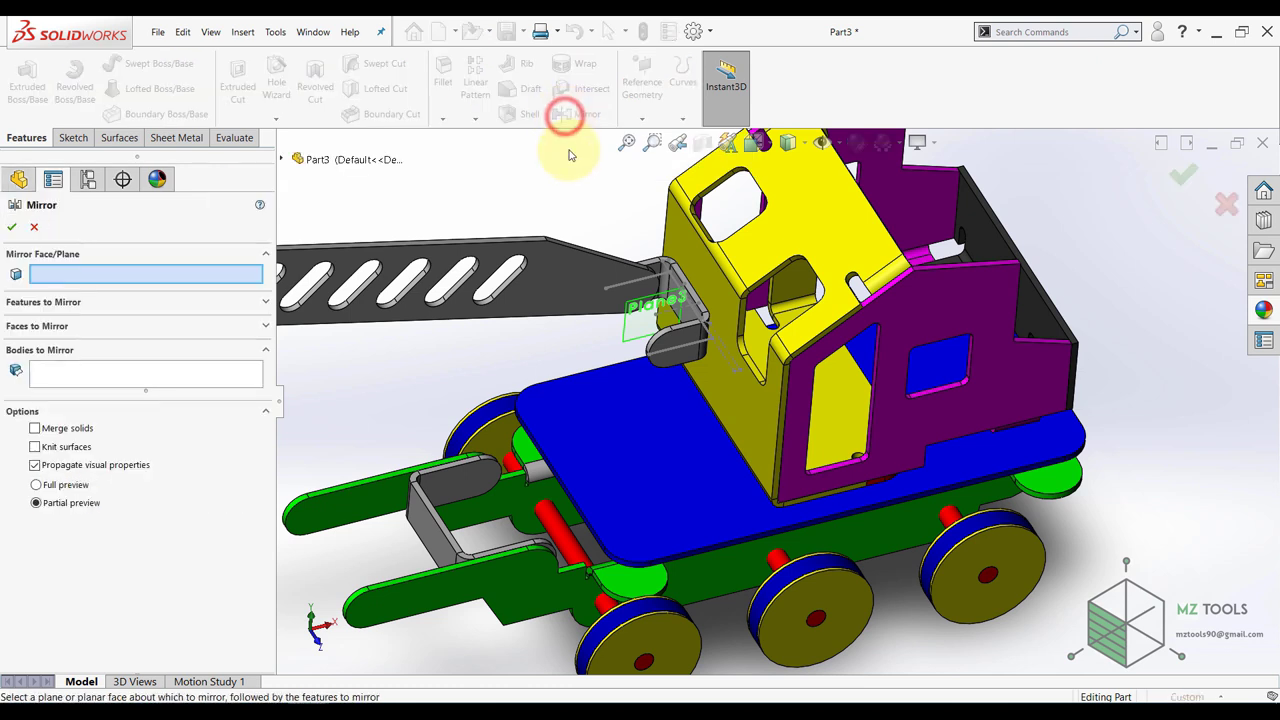
click(647, 316)
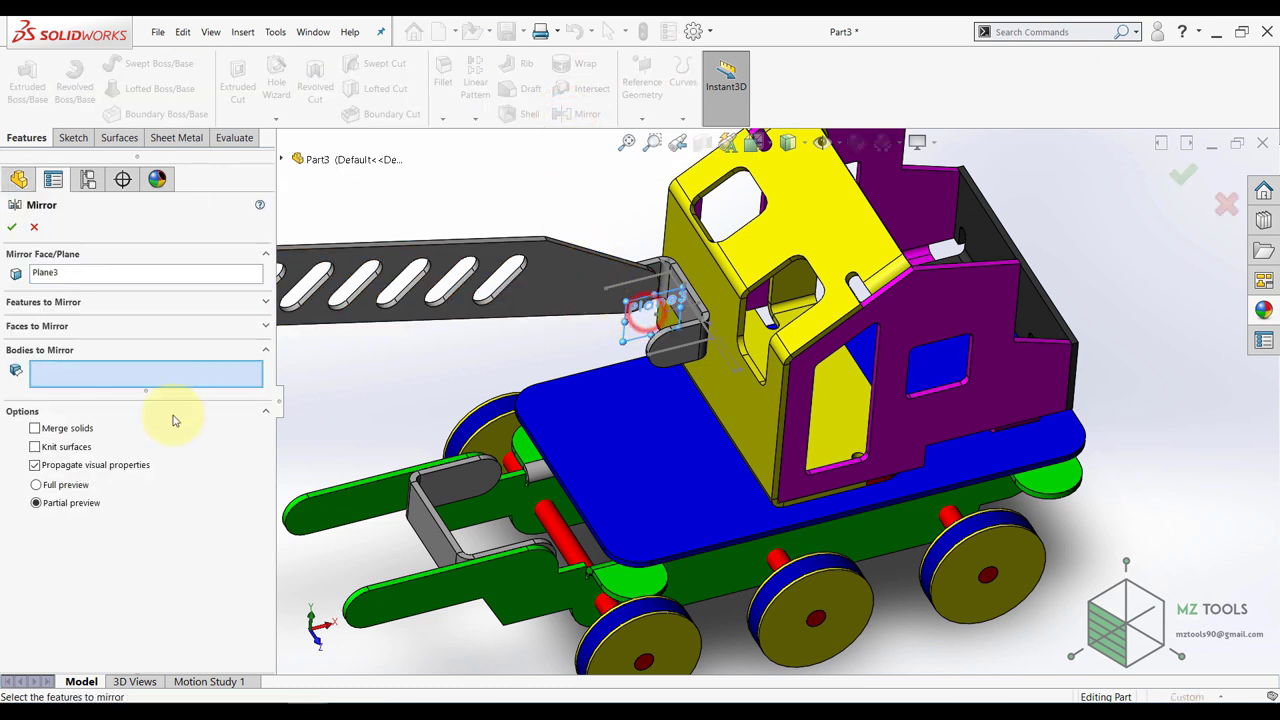
click(514, 299)
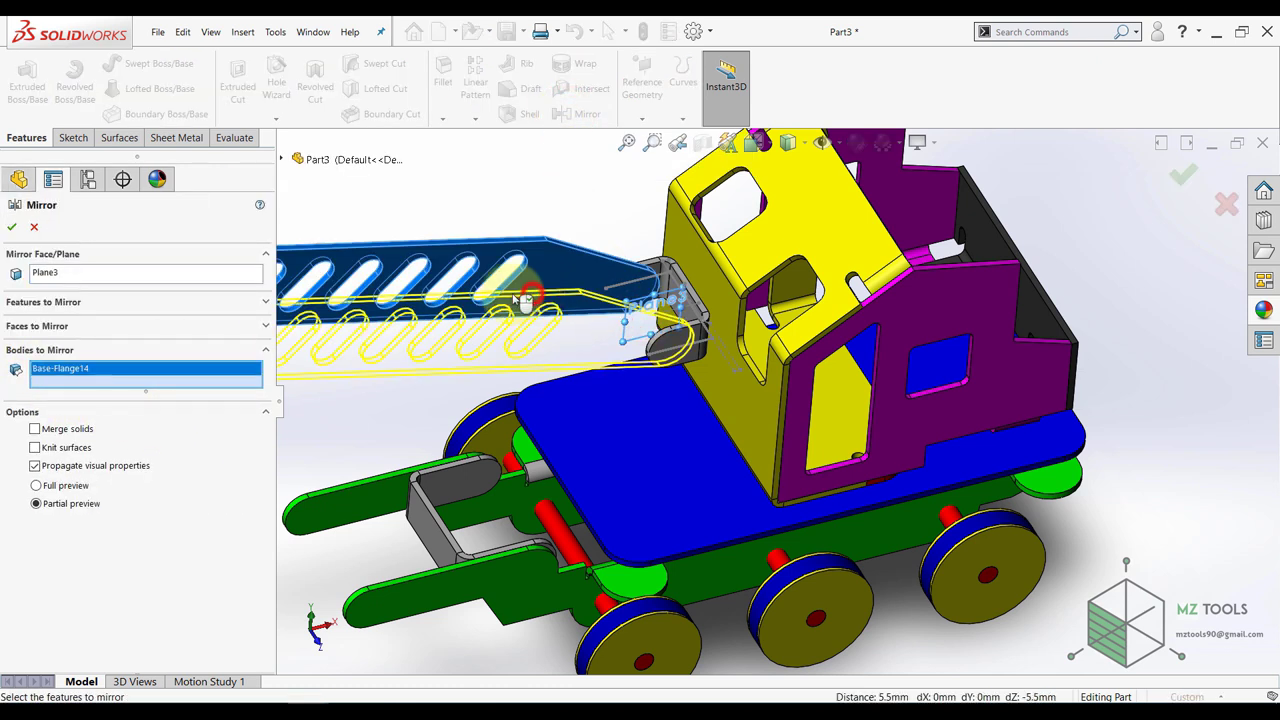
click(12, 226)
scroll(733, 218, up, 3)
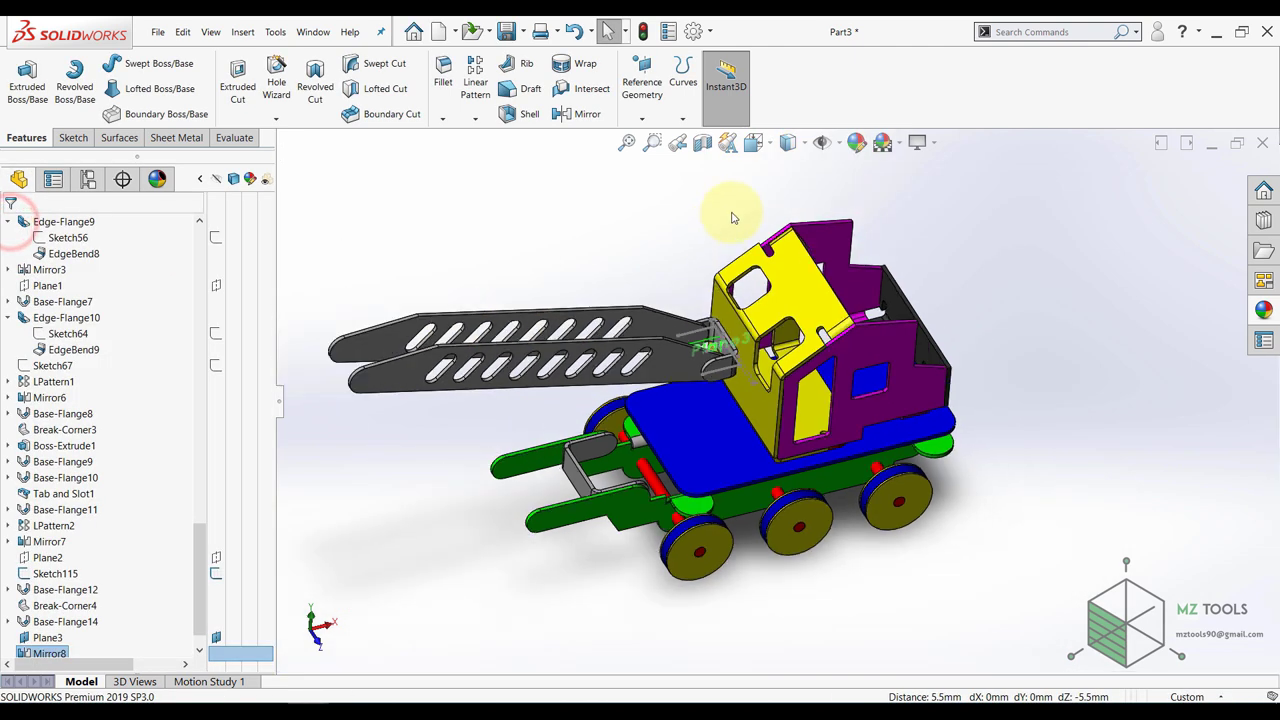
click(829, 148)
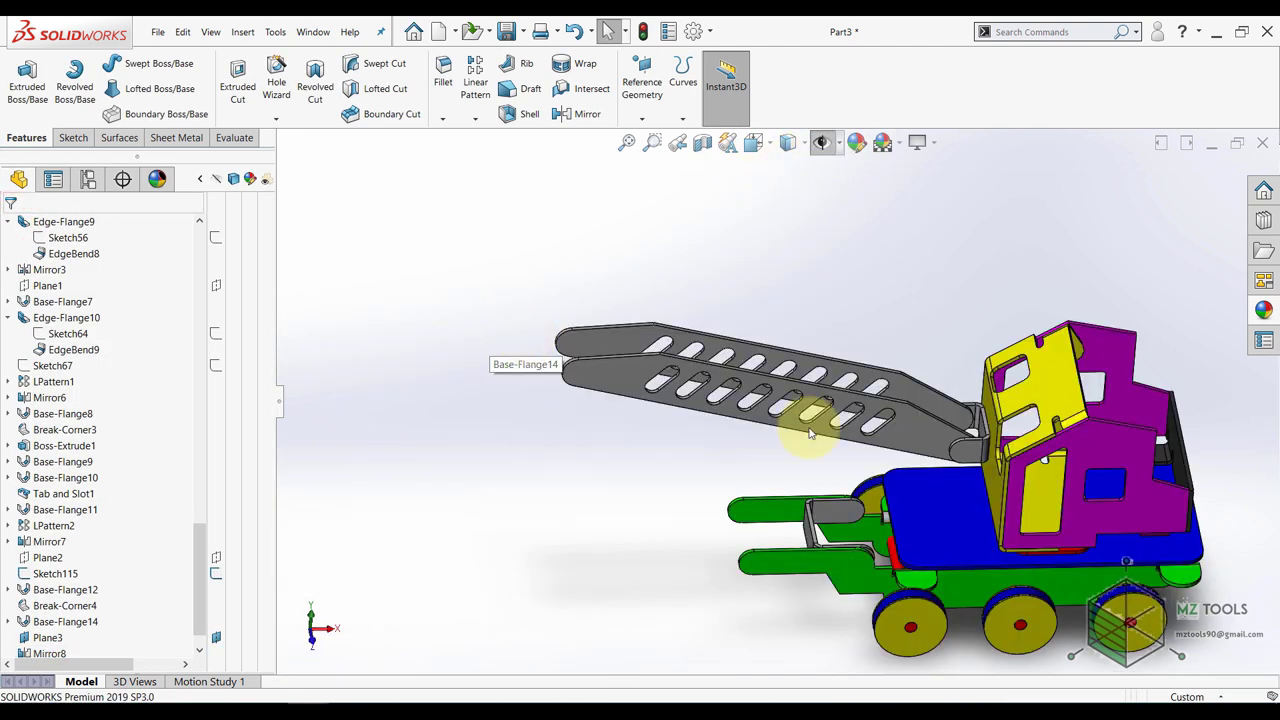
scroll(884, 412, down, 1)
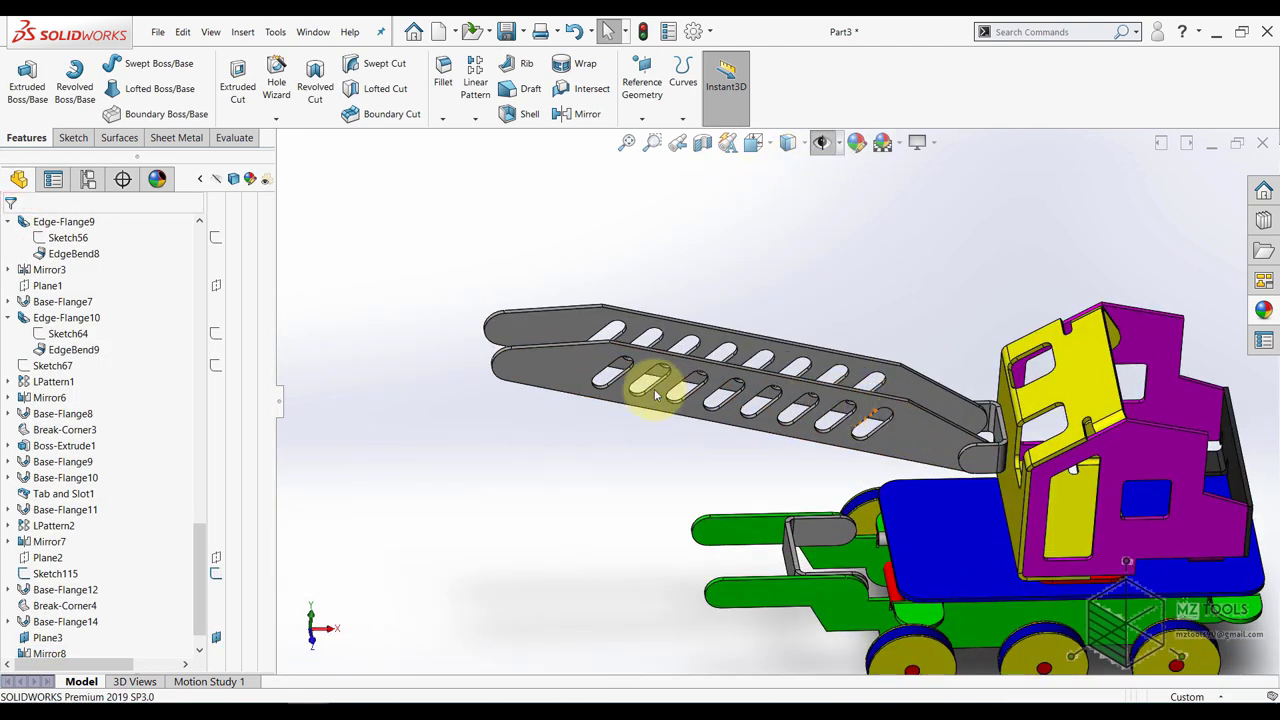
- Start a sketch on the original boom arm's inner face and orient the view normal to it
click(510, 327)
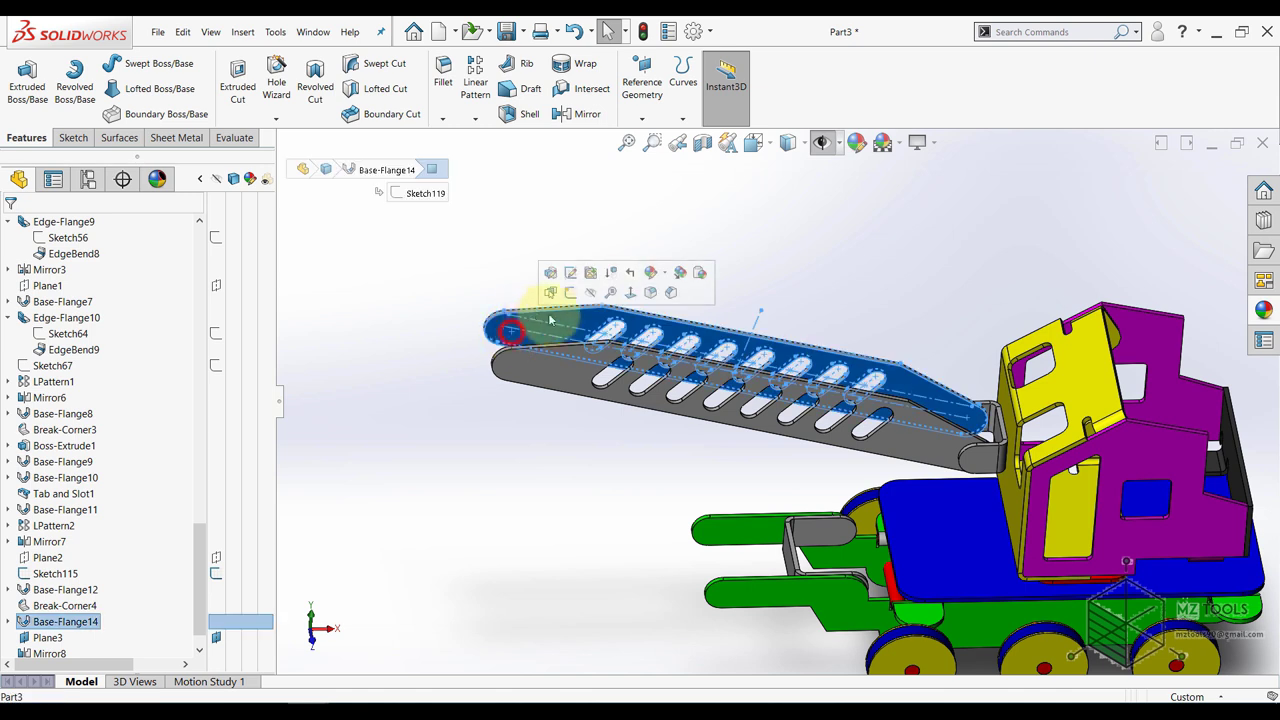
click(423, 364)
click(525, 334)
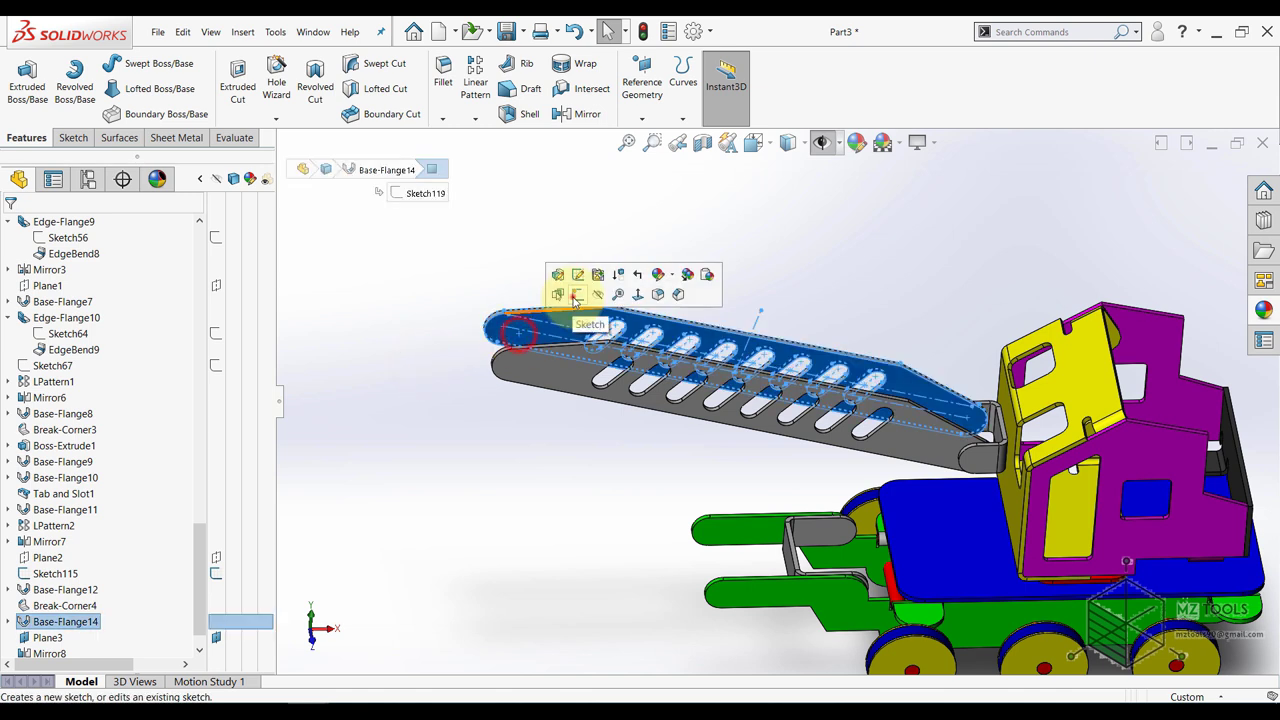
click(573, 296)
click(91, 635)
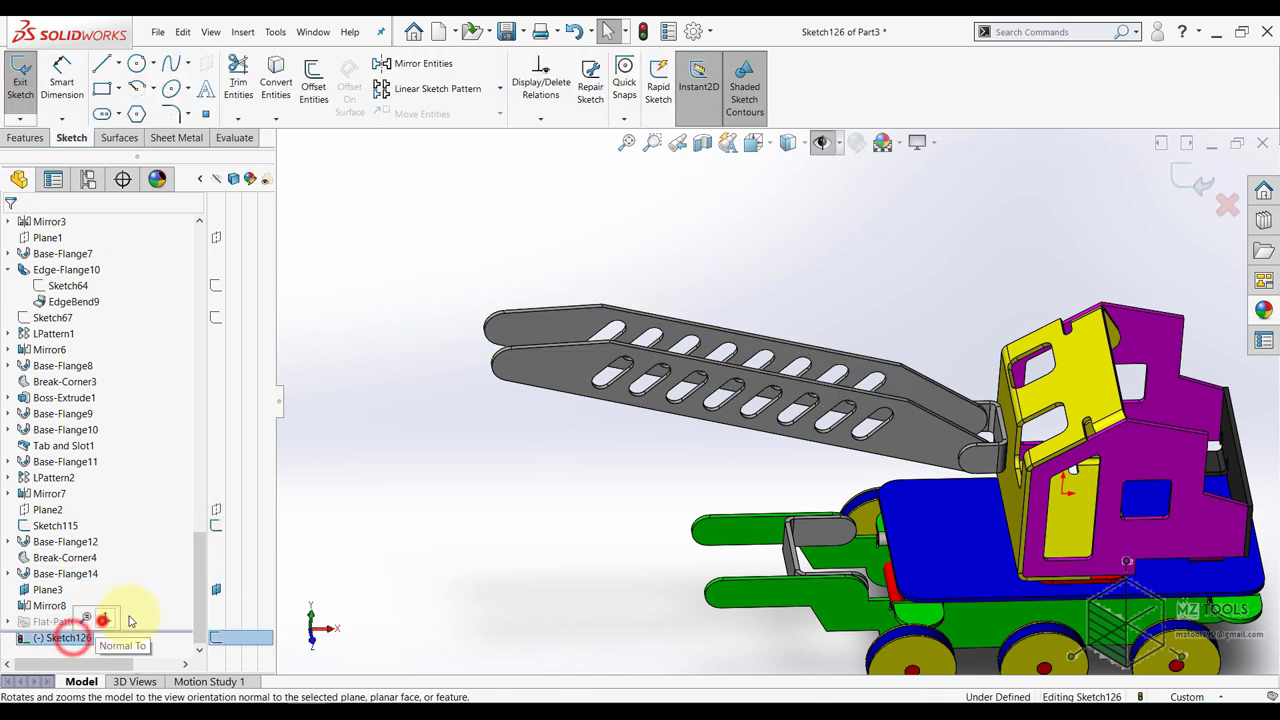
click(130, 618)
scroll(462, 278, down, 3)
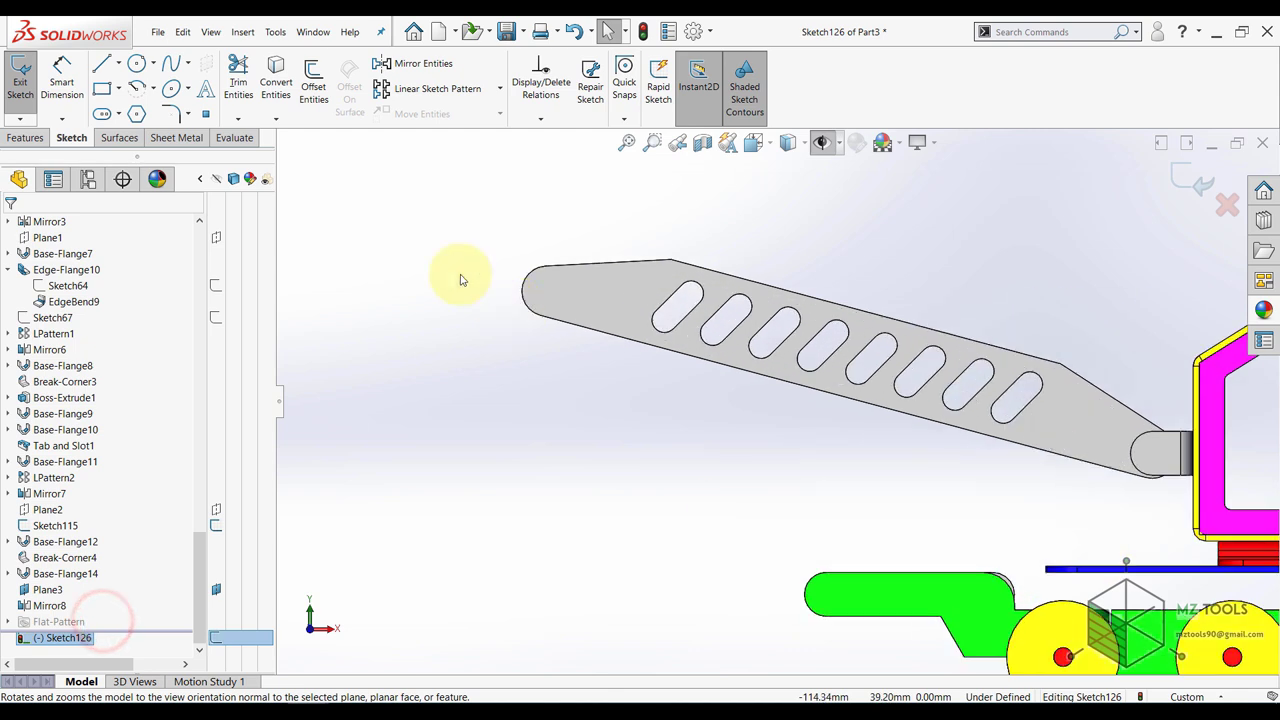
- Sketch a circle concentric with the boom's rounded free end and set its diameter to 3.5 mm
click(138, 66)
scroll(567, 300, down, 4)
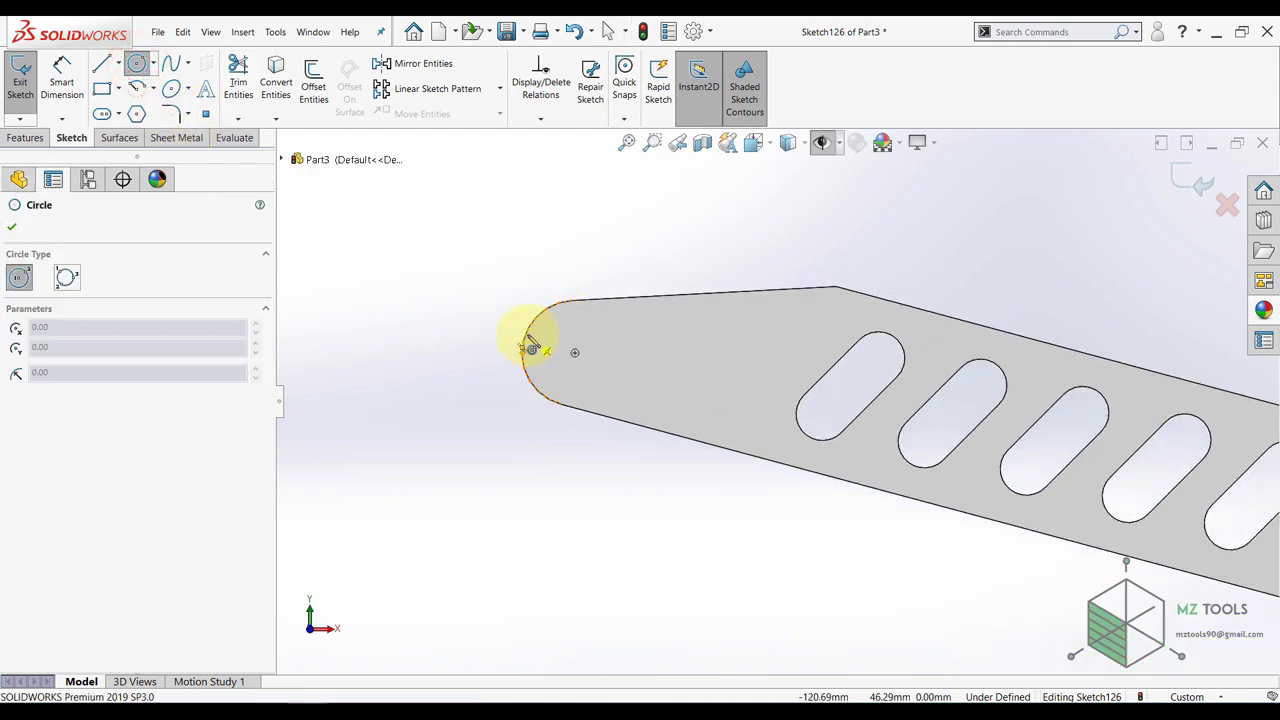
click(575, 353)
click(575, 375)
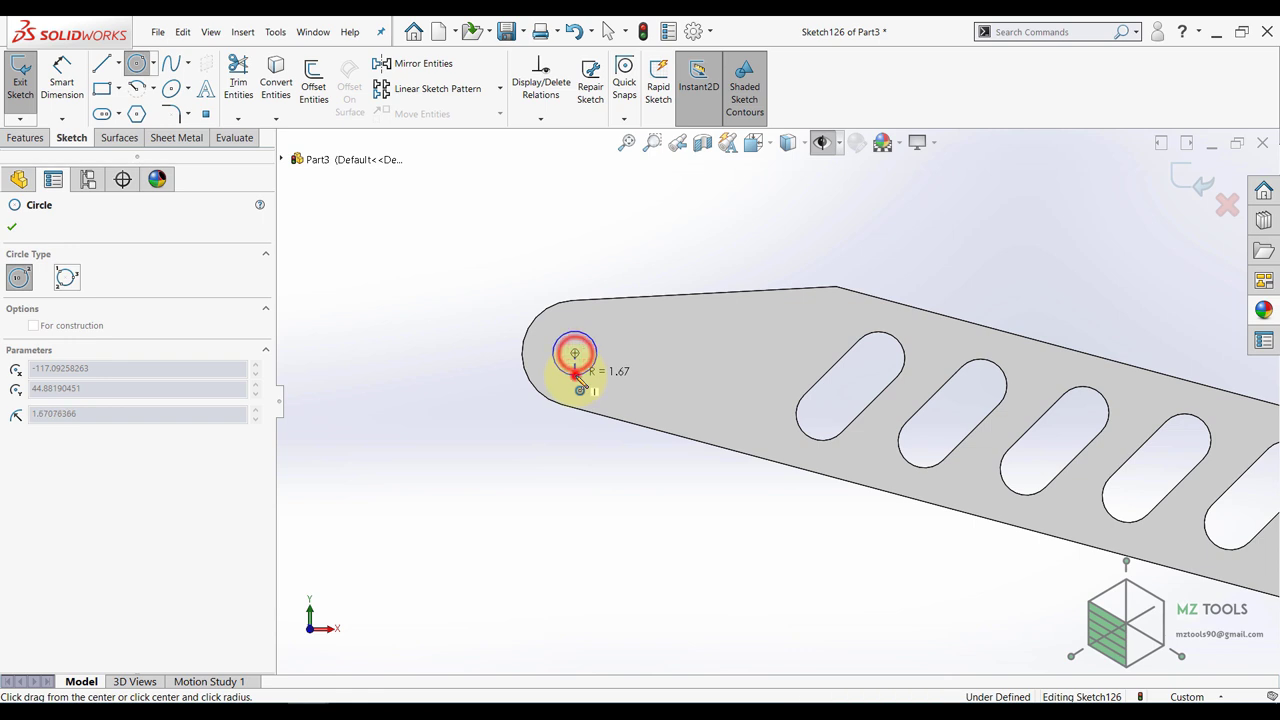
click(51, 71)
click(584, 372)
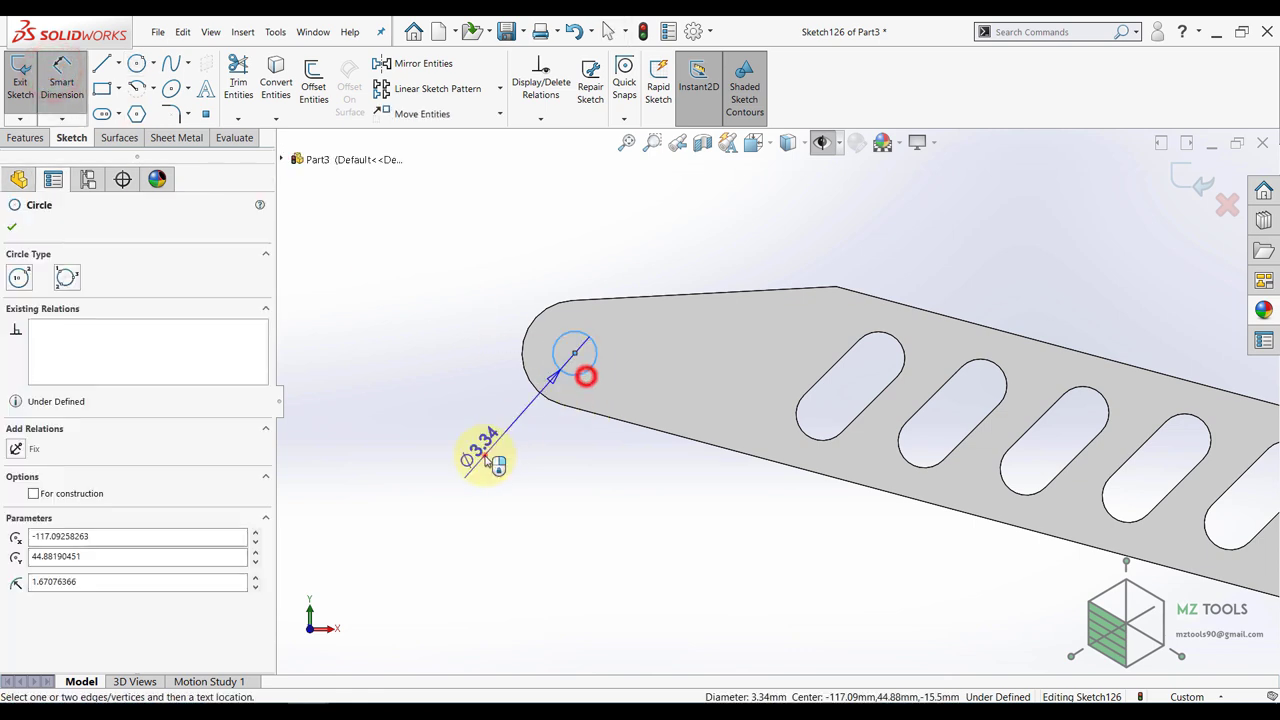
click(490, 456)
text(3.5)
key(Return)
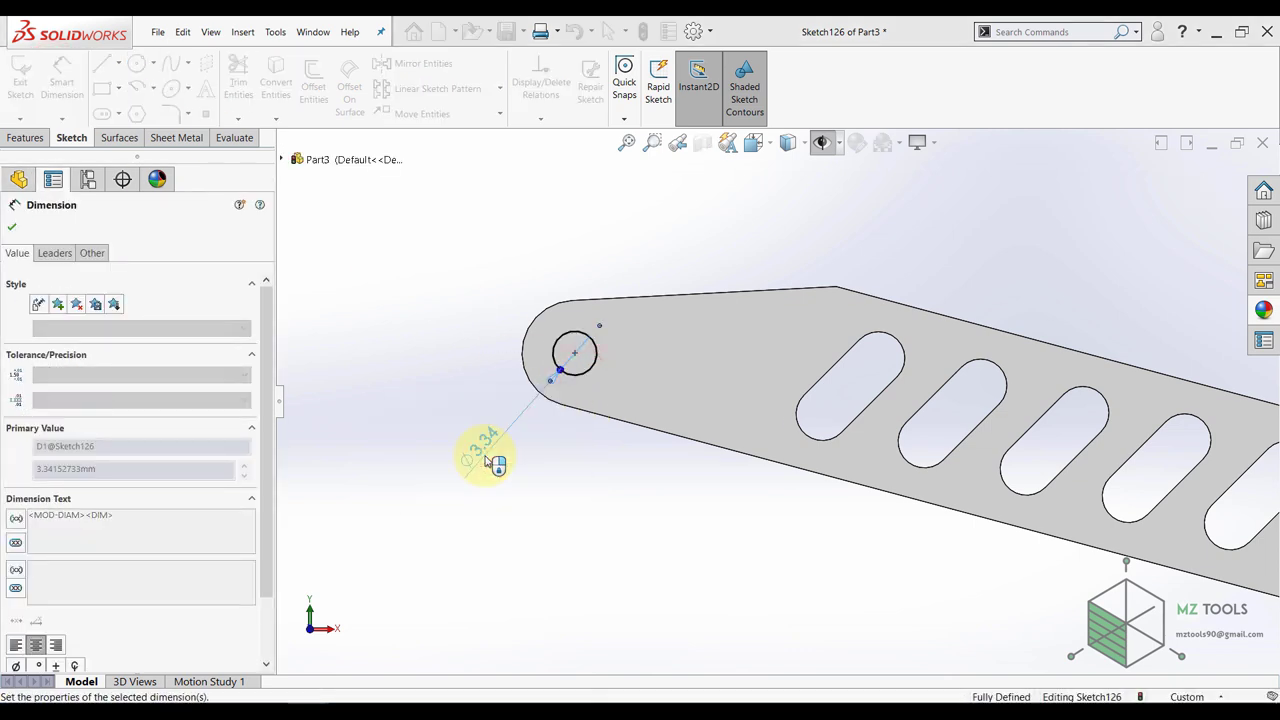
key(Escape)
- Sketch a second circle about 3.3 mm in diameter, centred on the rounded bracket tab at the boom's cab end
scroll(720, 360, up, 5)
scroll(855, 410, down, 3)
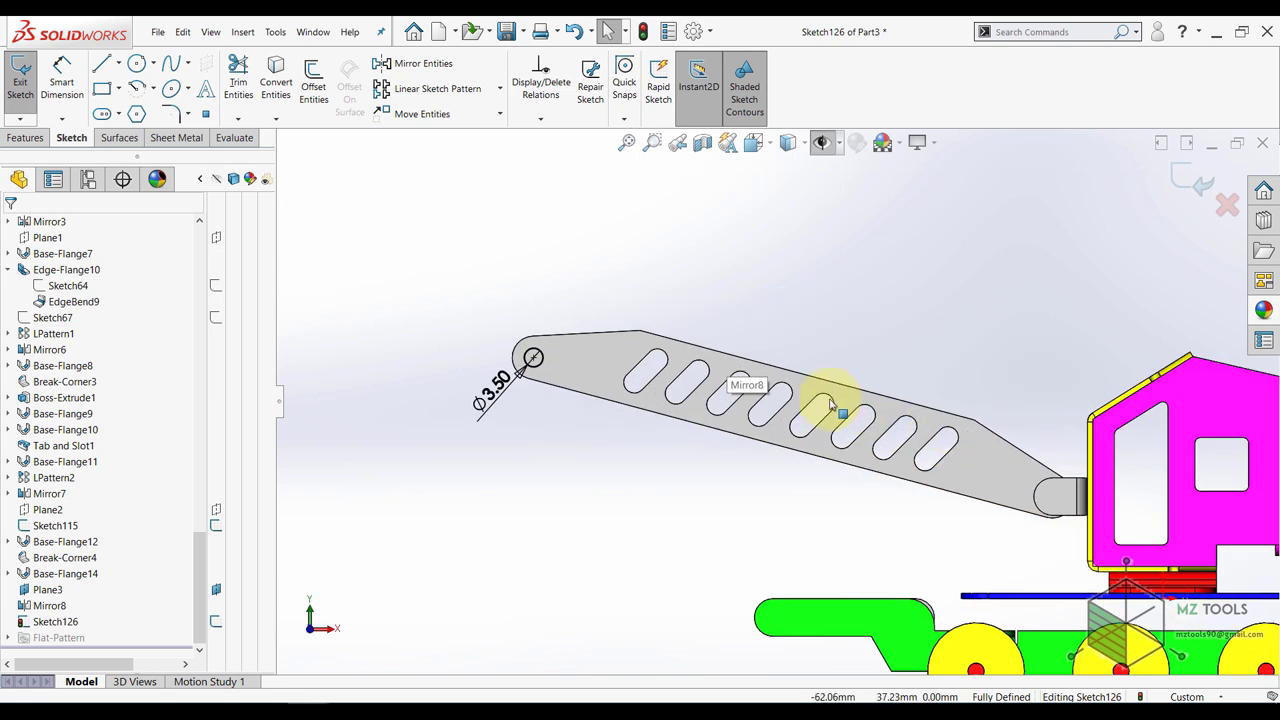
scroll(869, 370, up, 2)
scroll(975, 440, down, 1)
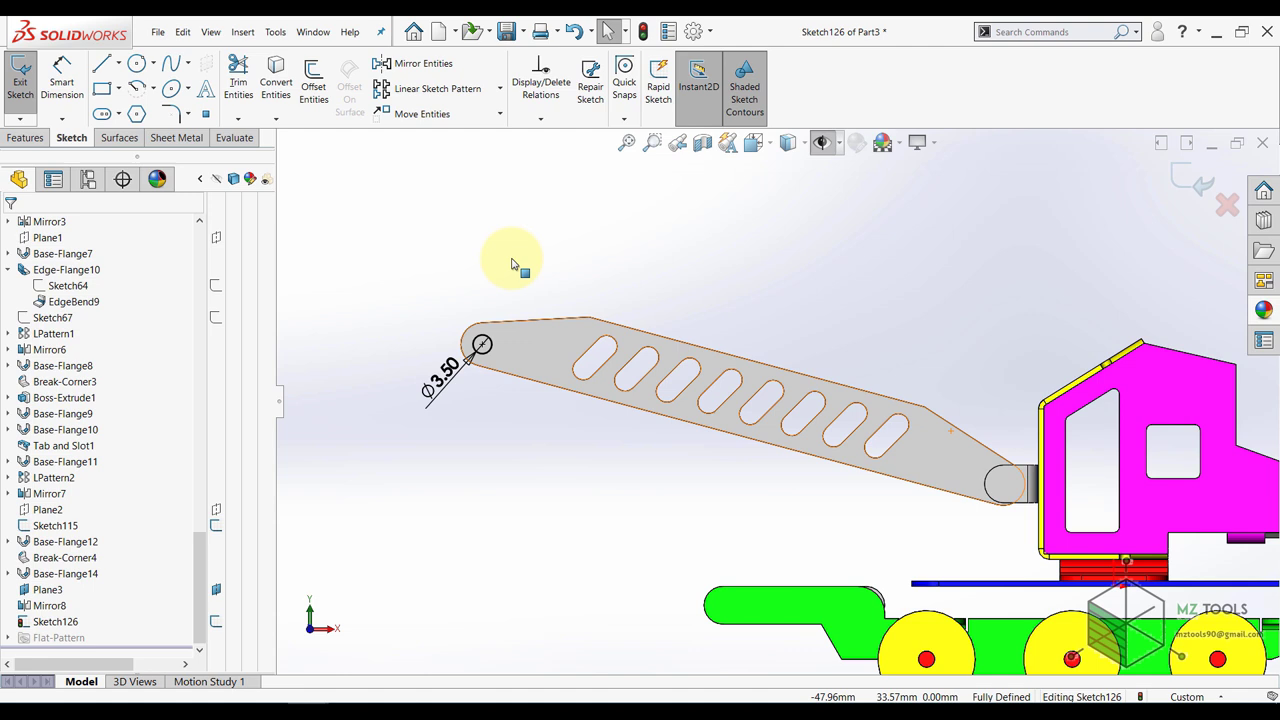
click(138, 64)
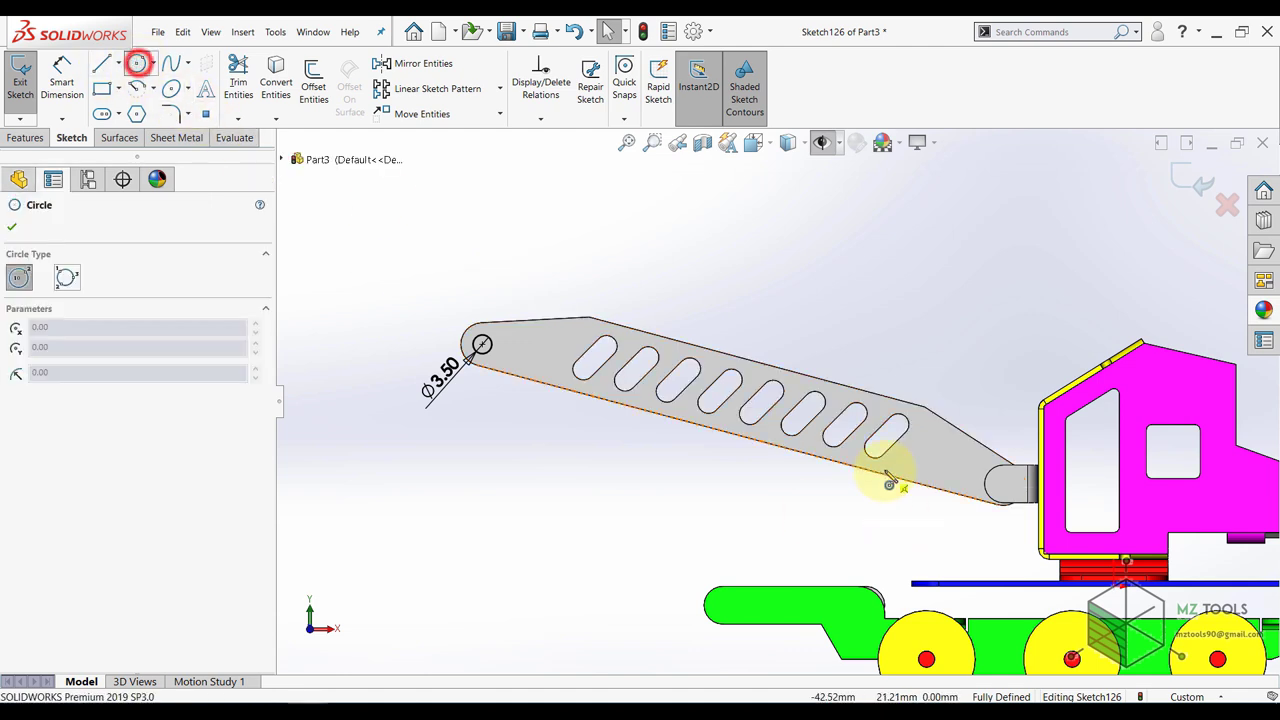
scroll(1058, 473, down, 3)
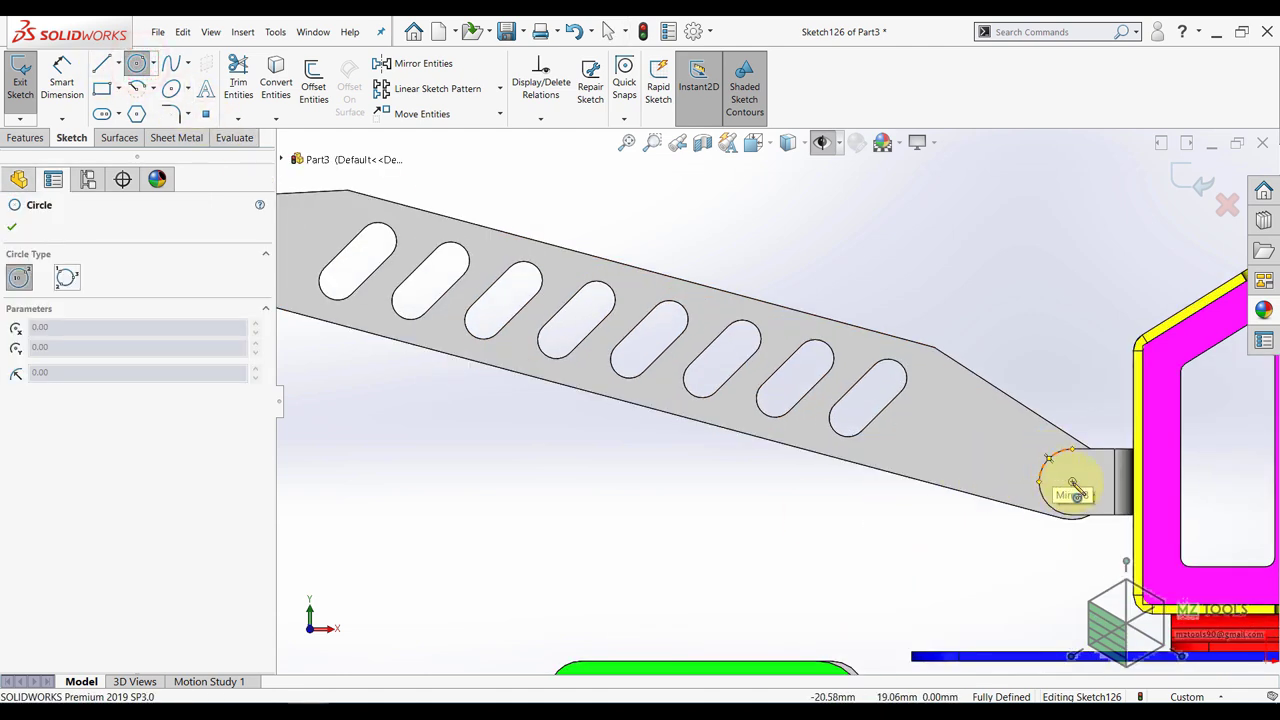
click(1072, 482)
click(1072, 498)
key(Escape)
- Make the cab-end circle equal to the 3.5 mm circle and exit the sketch
click(1067, 497)
scroll(650, 428, up, 3)
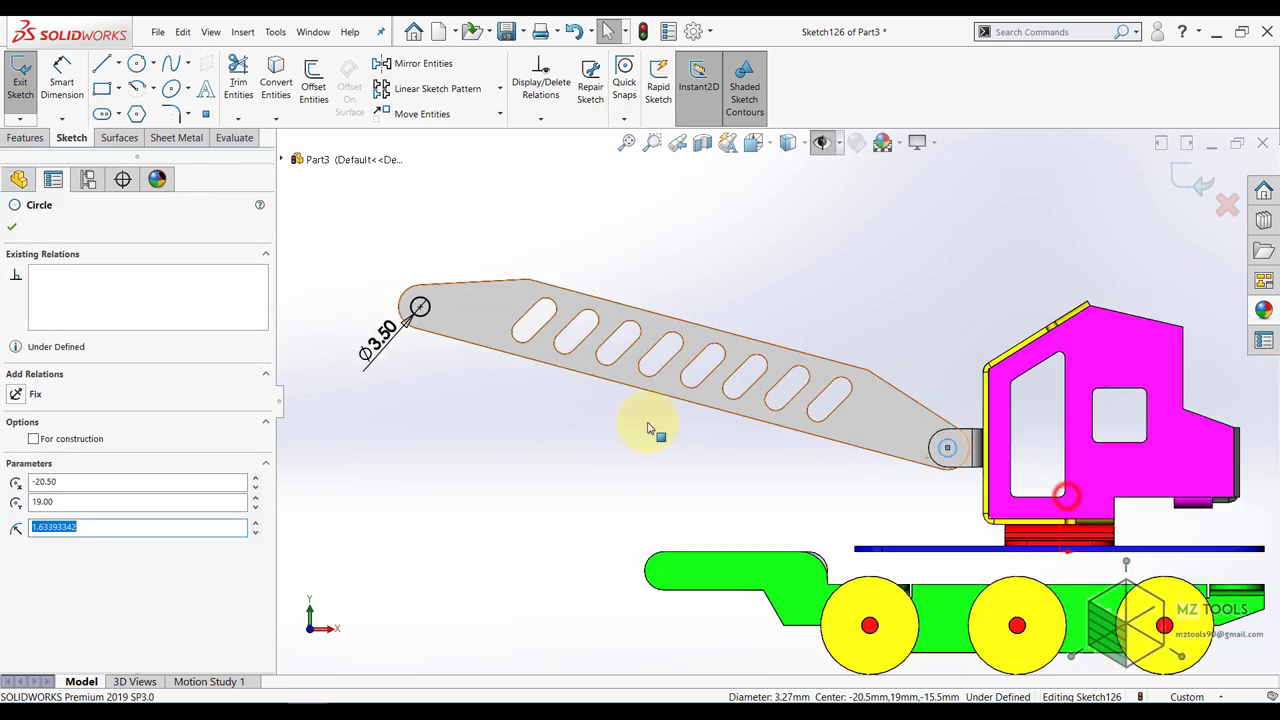
scroll(630, 426, up, 1)
scroll(525, 378, down, 2)
ctrl+click(505, 311)
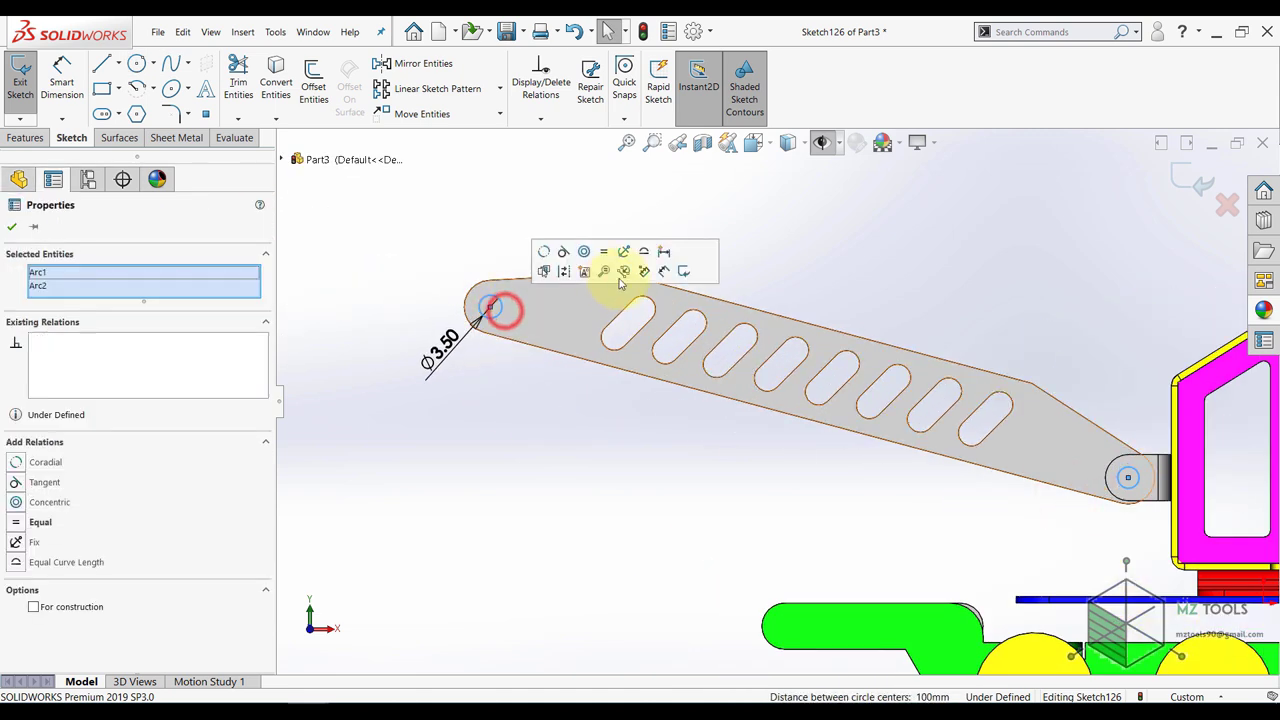
click(602, 250)
click(906, 280)
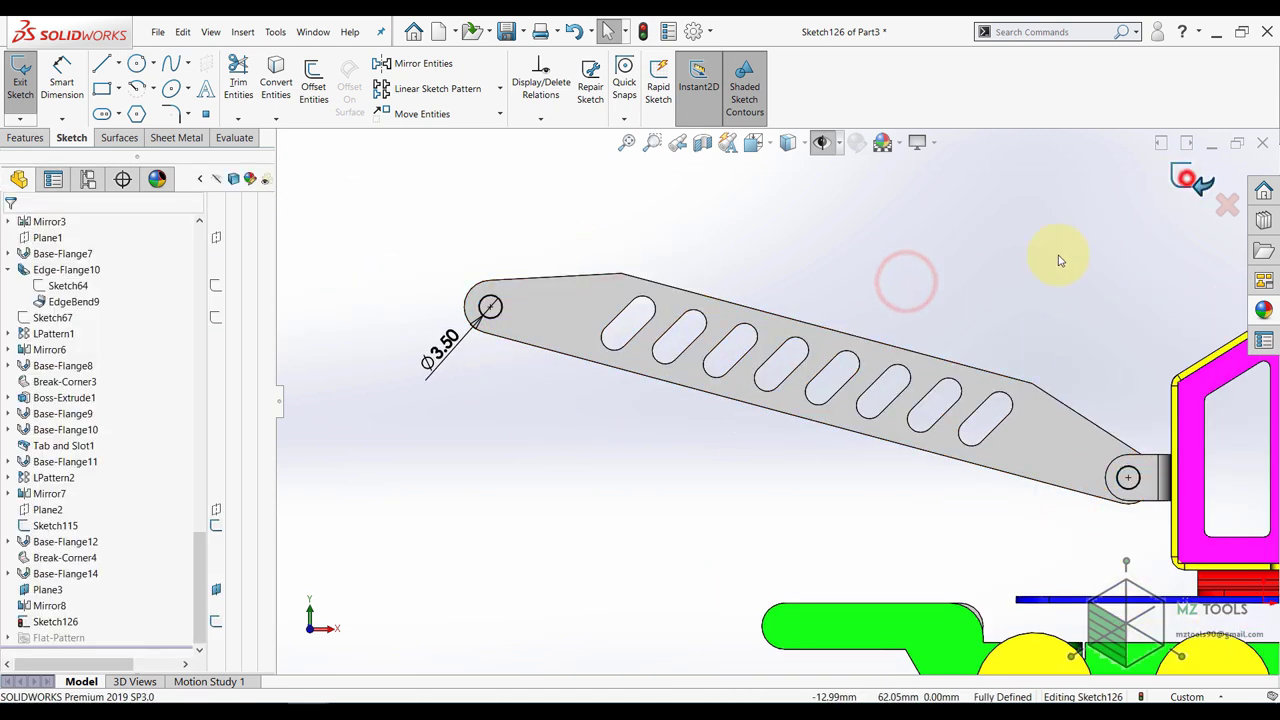
- Extrude both circles as cross pins with the Up To Surface end condition, ending at the mirrored arm's inner face
scroll(920, 325, up, 2)
mouse_move(928, 323)
middle_down()
mouse_move(920, 414)
mouse_move(934, 517)
mouse_move(758, 457)
middle_up()
click(30, 90)
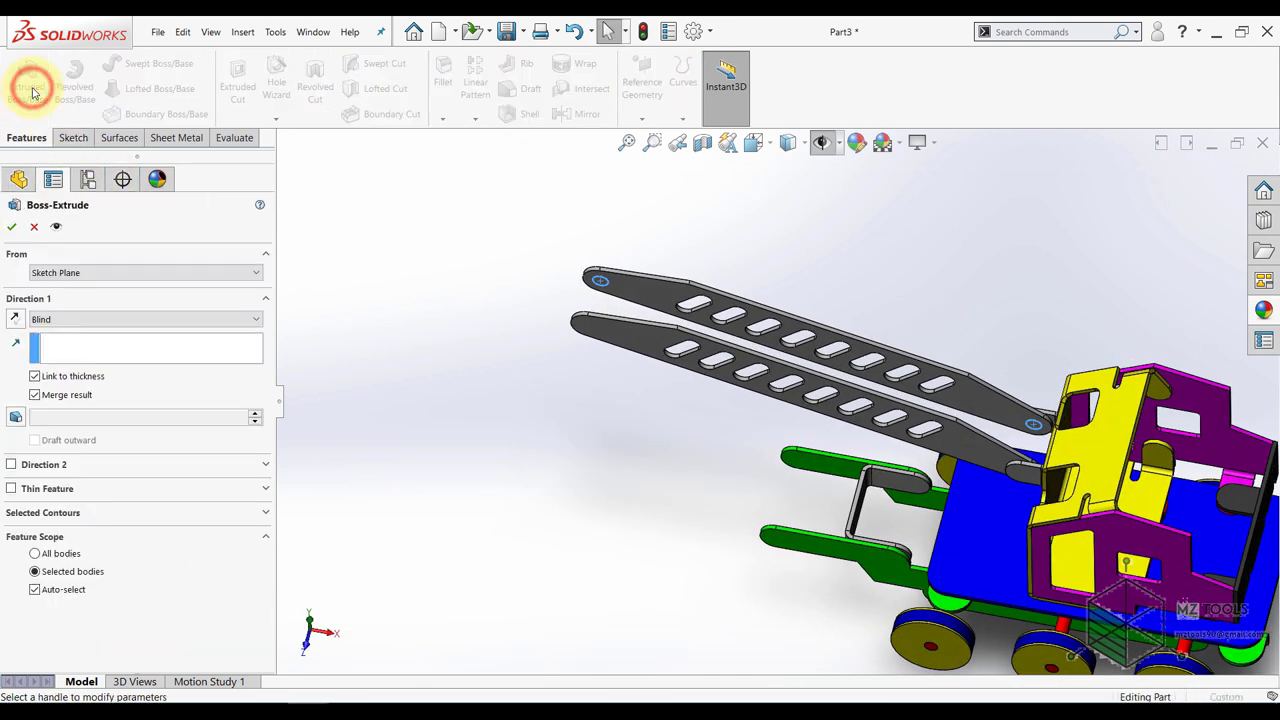
click(63, 320)
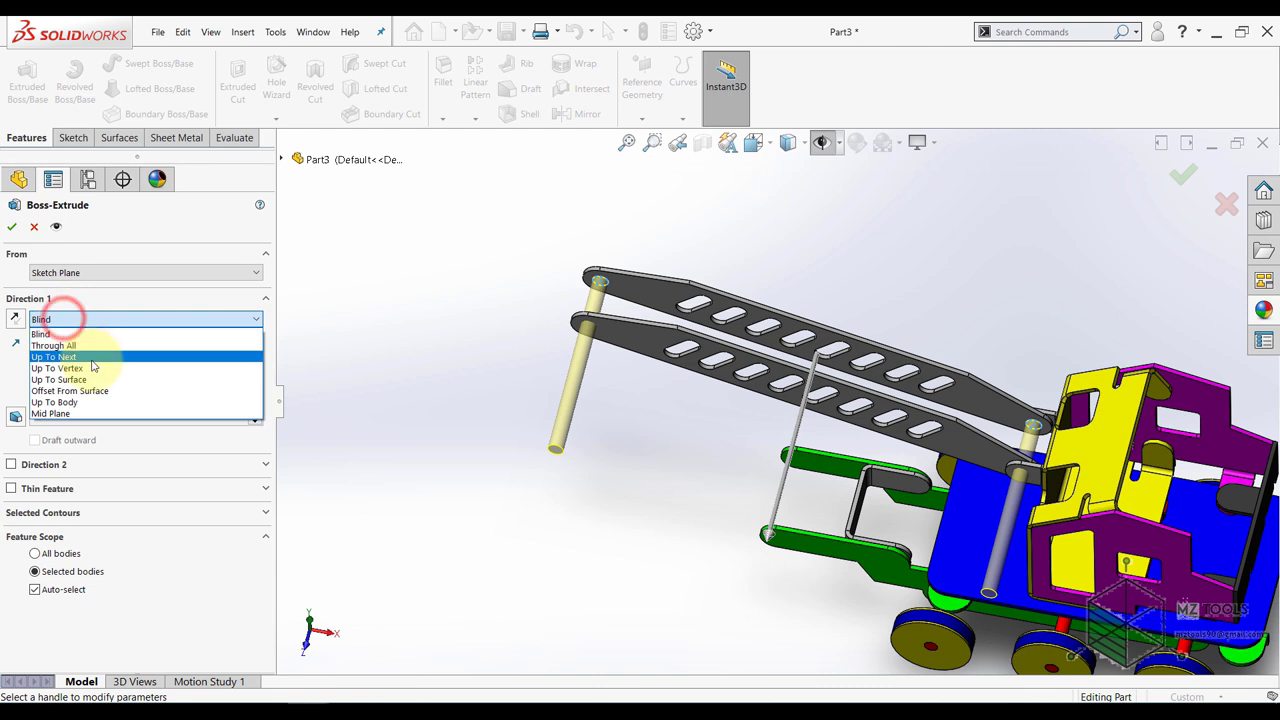
click(60, 379)
middle_drag(623, 351, 604, 400)
scroll(604, 400, down, 5)
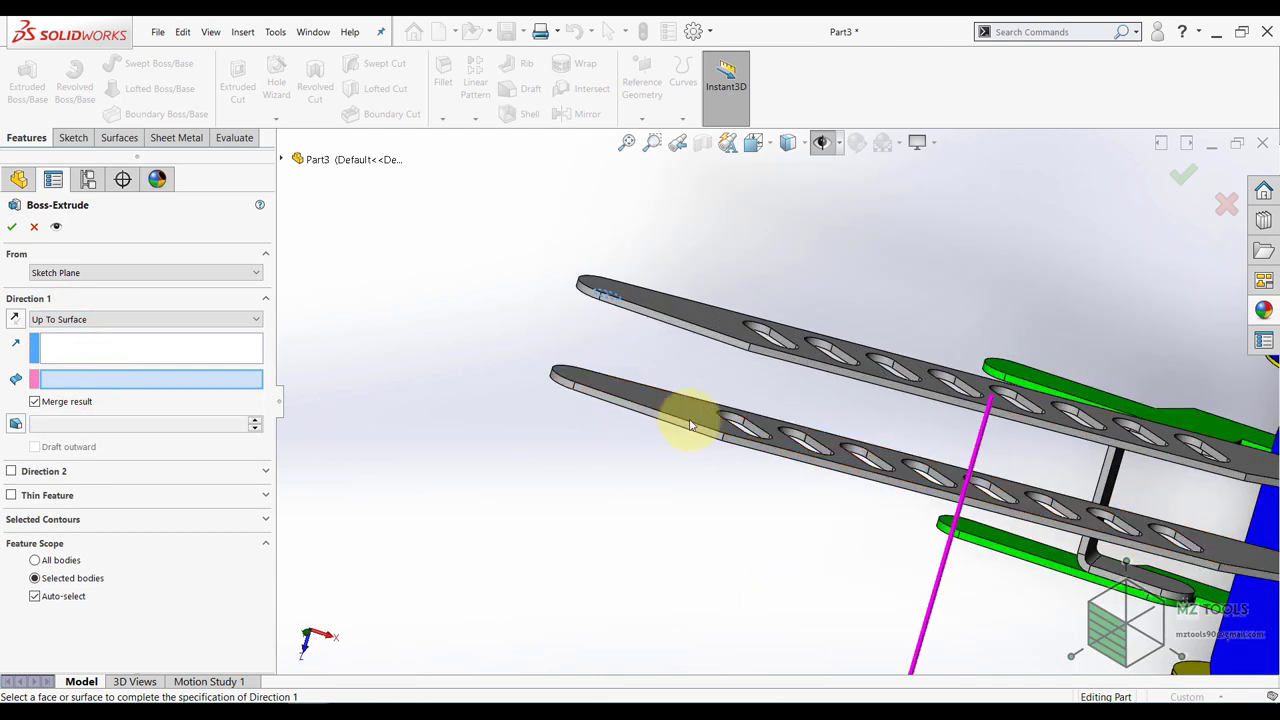
click(680, 402)
click(10, 227)
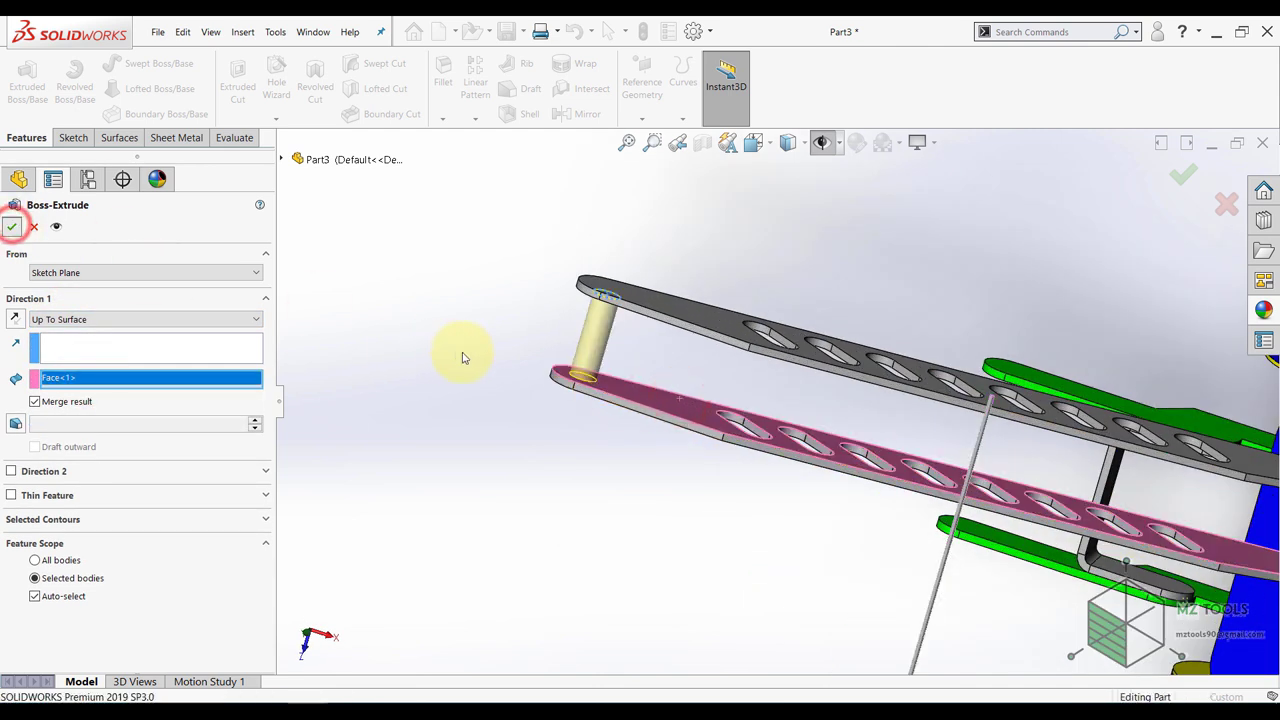
- Start a sketch on the mirrored boom arm's outer face and orient the view normal to it
scroll(623, 431, up, 5)
middle_drag(623, 431, 760, 394)
scroll(866, 409, down, 3)
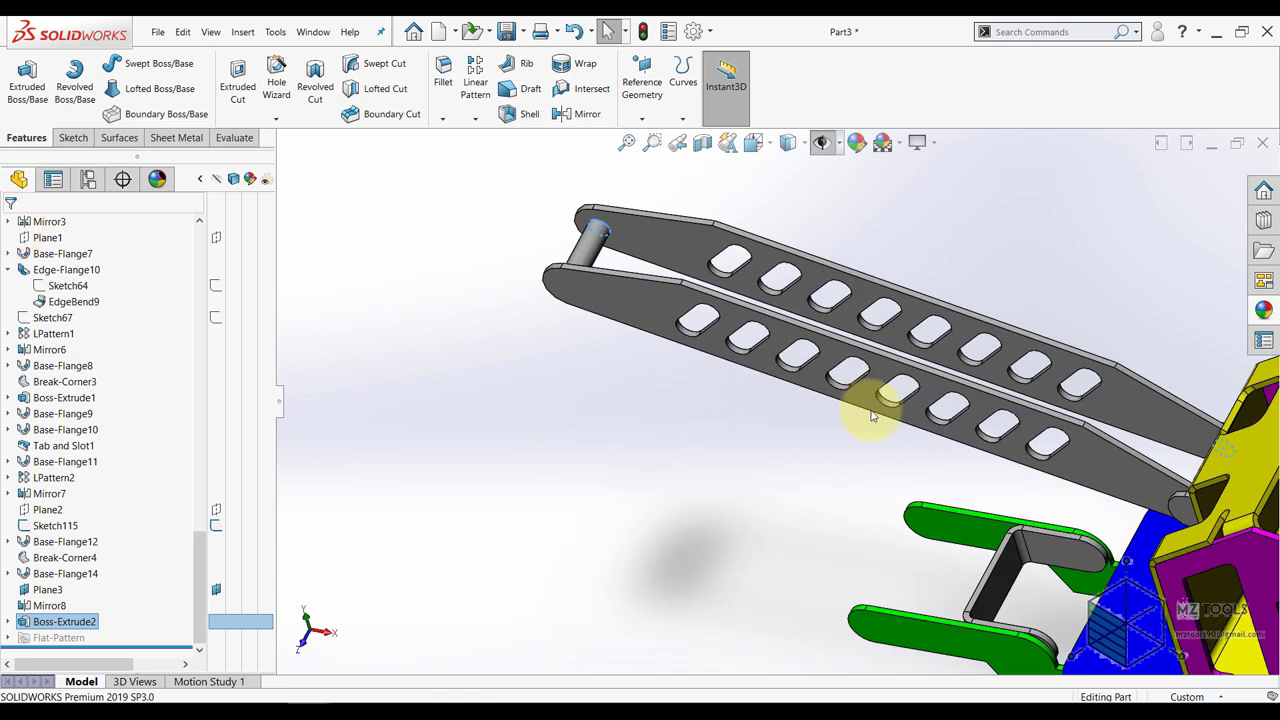
click(857, 400)
click(915, 362)
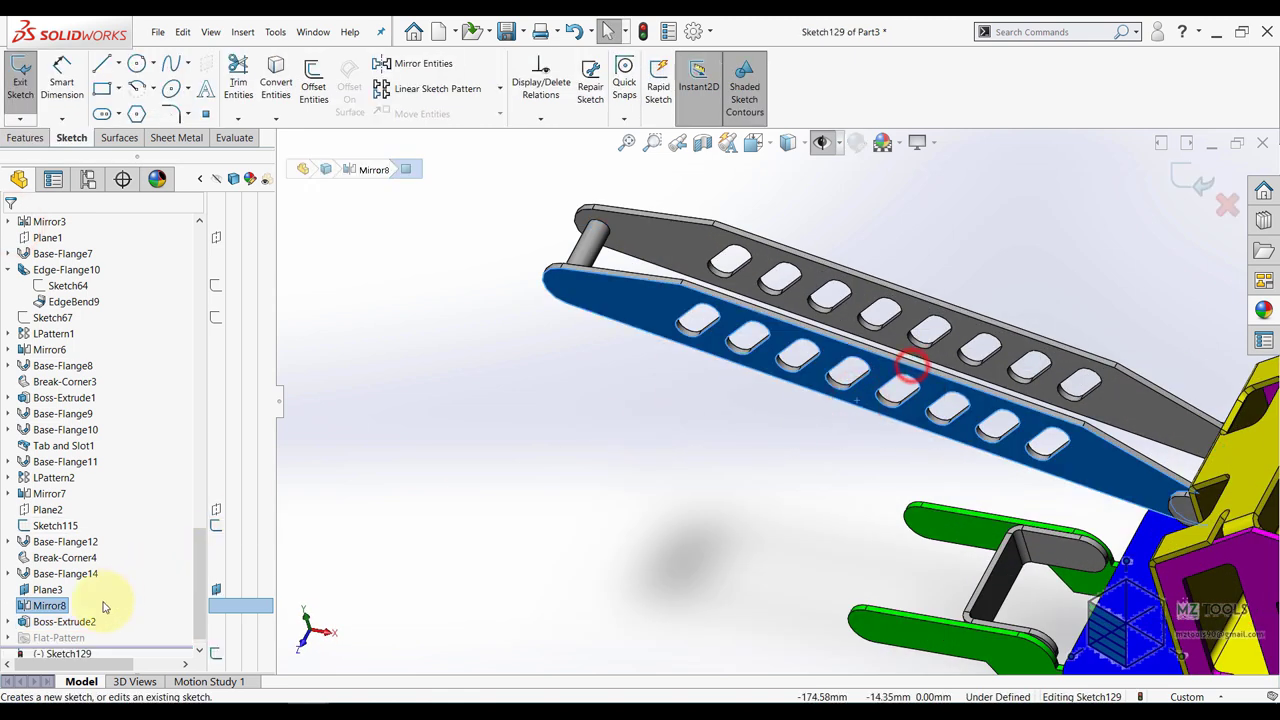
scroll(100, 605, down, 1)
click(38, 634)
click(71, 617)
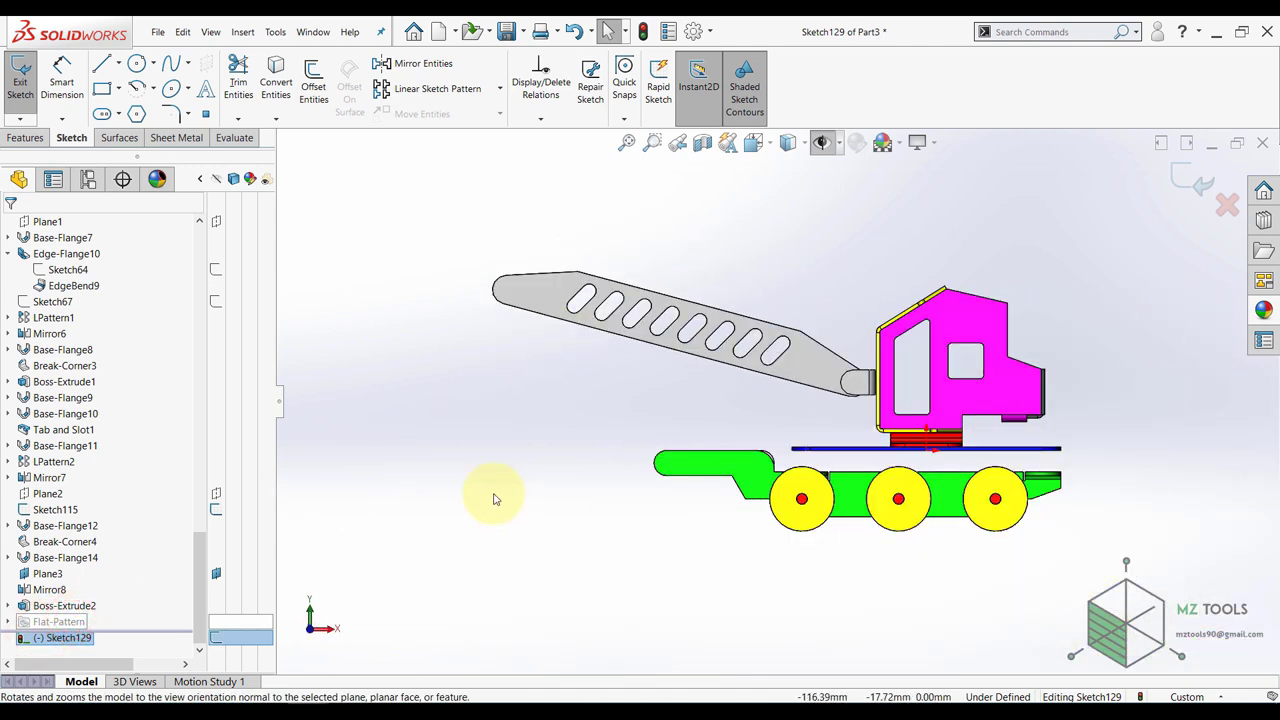
- Convert the four edges of the fifth slot from the boom's free end into sketch entities and exit the sketch
click(274, 78)
scroll(600, 337, down, 3)
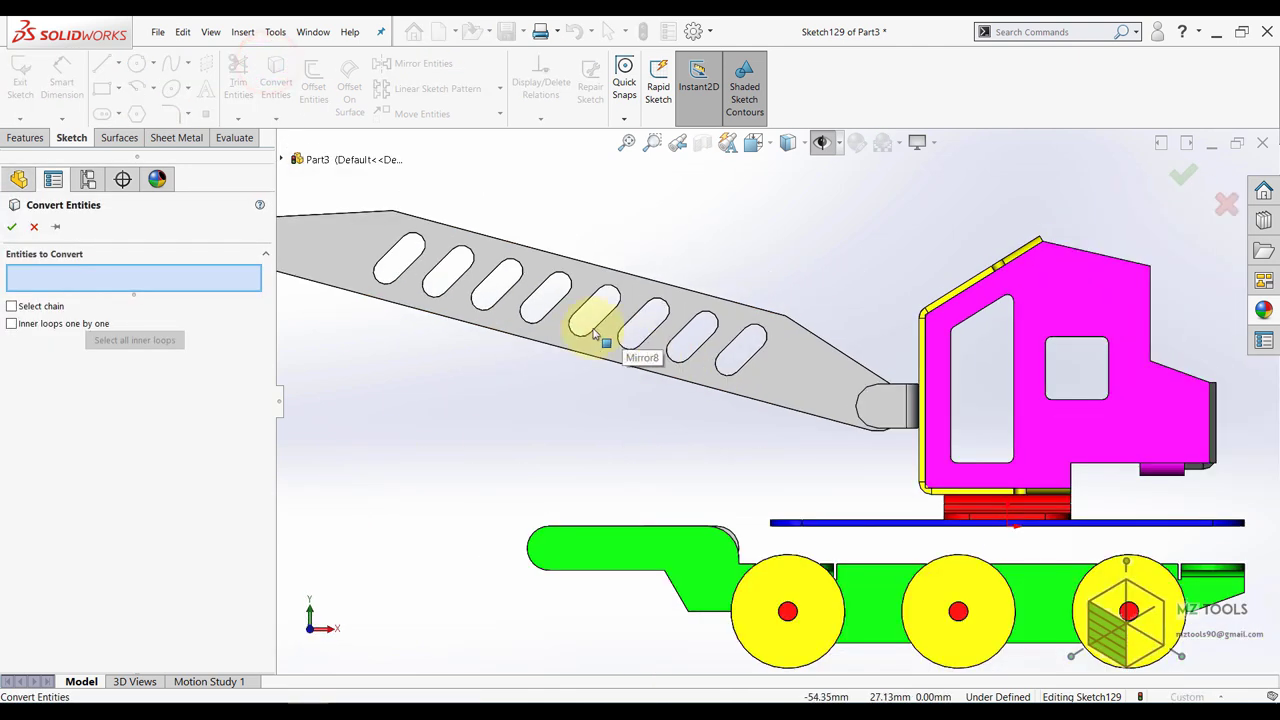
click(596, 326)
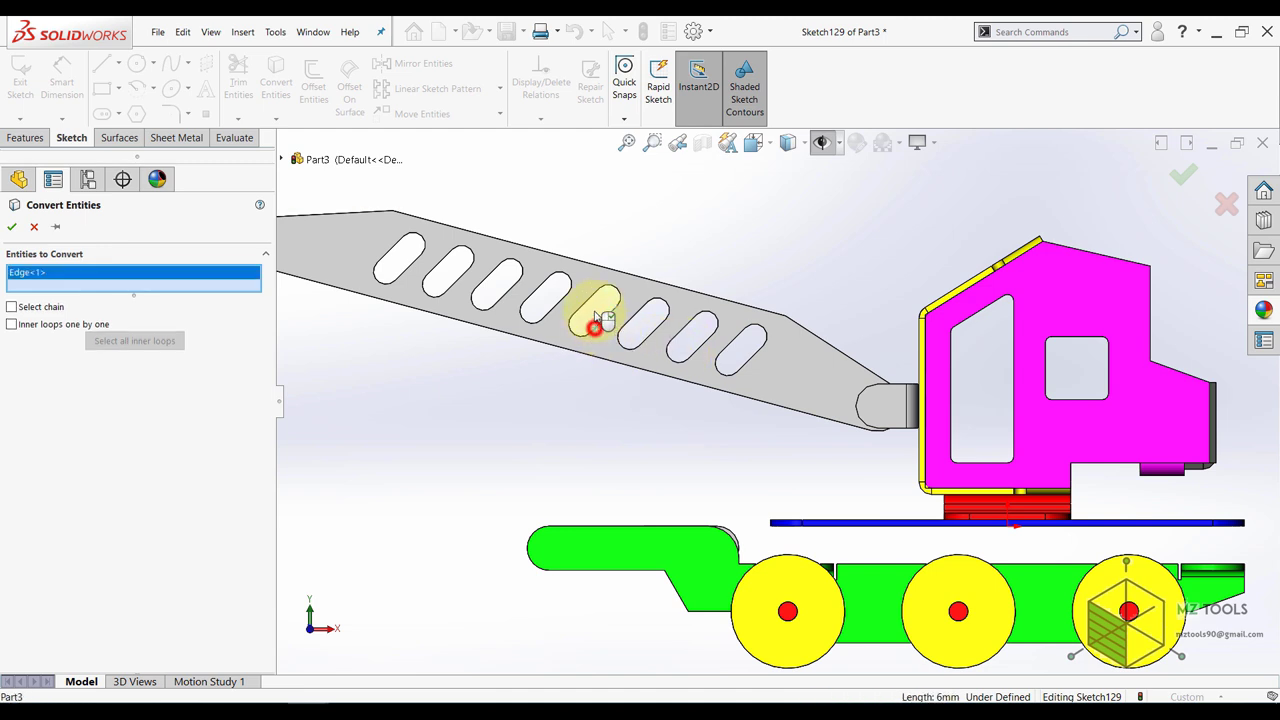
click(600, 302)
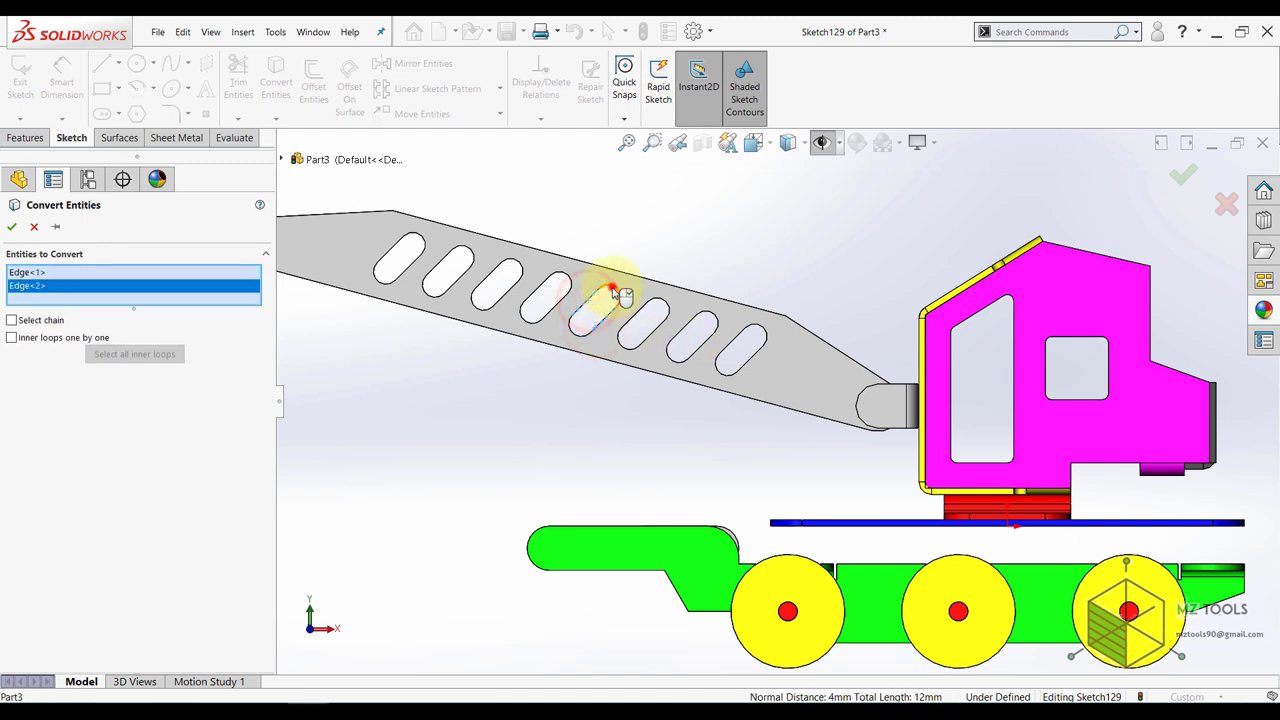
click(612, 289)
click(576, 334)
click(12, 227)
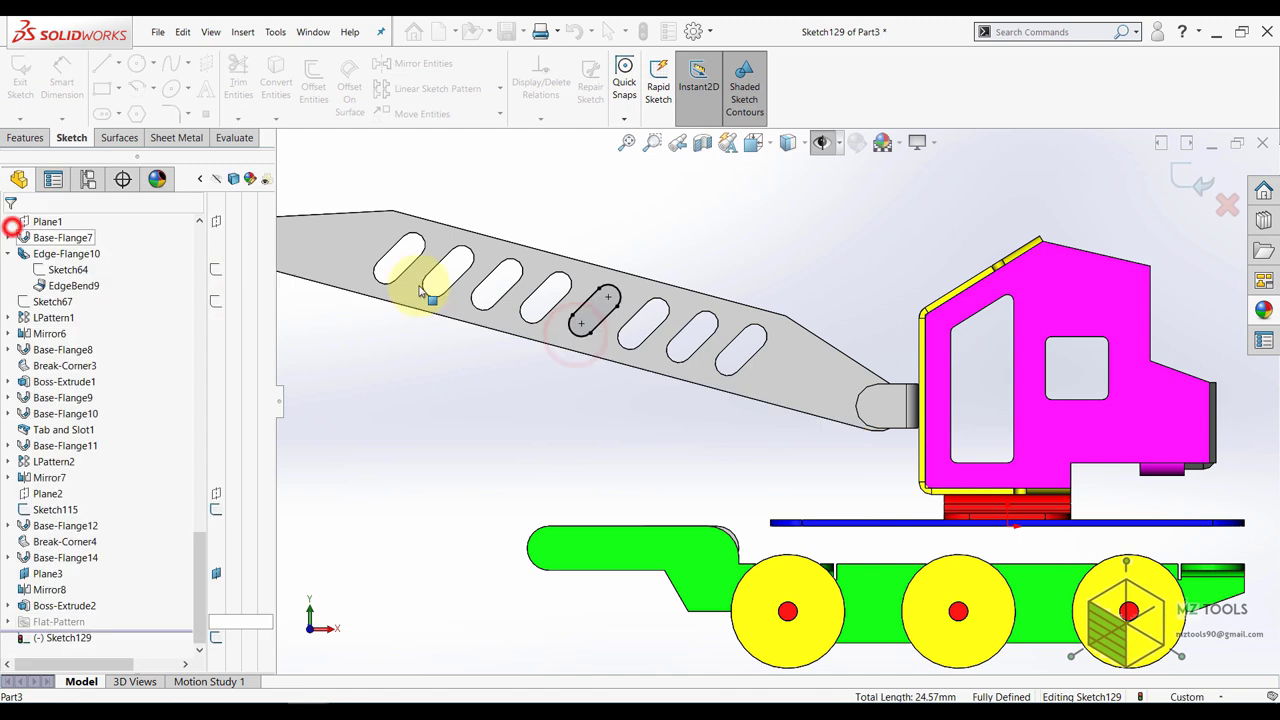
scroll(943, 240, up, 3)
middle_drag(943, 240, 885, 295)
click(1180, 178)
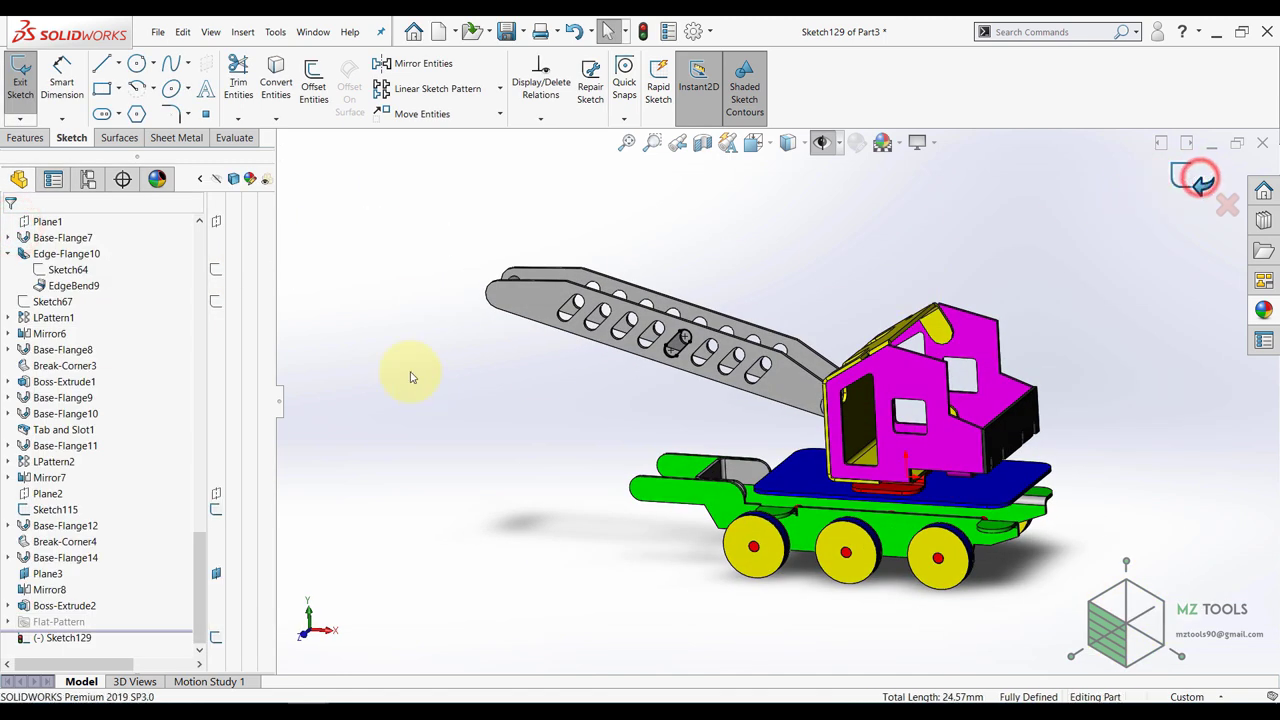
- Extrude the slot profile in the reversed direction with the Up To Surface end condition, ending at the opposite boom arm's face
click(28, 95)
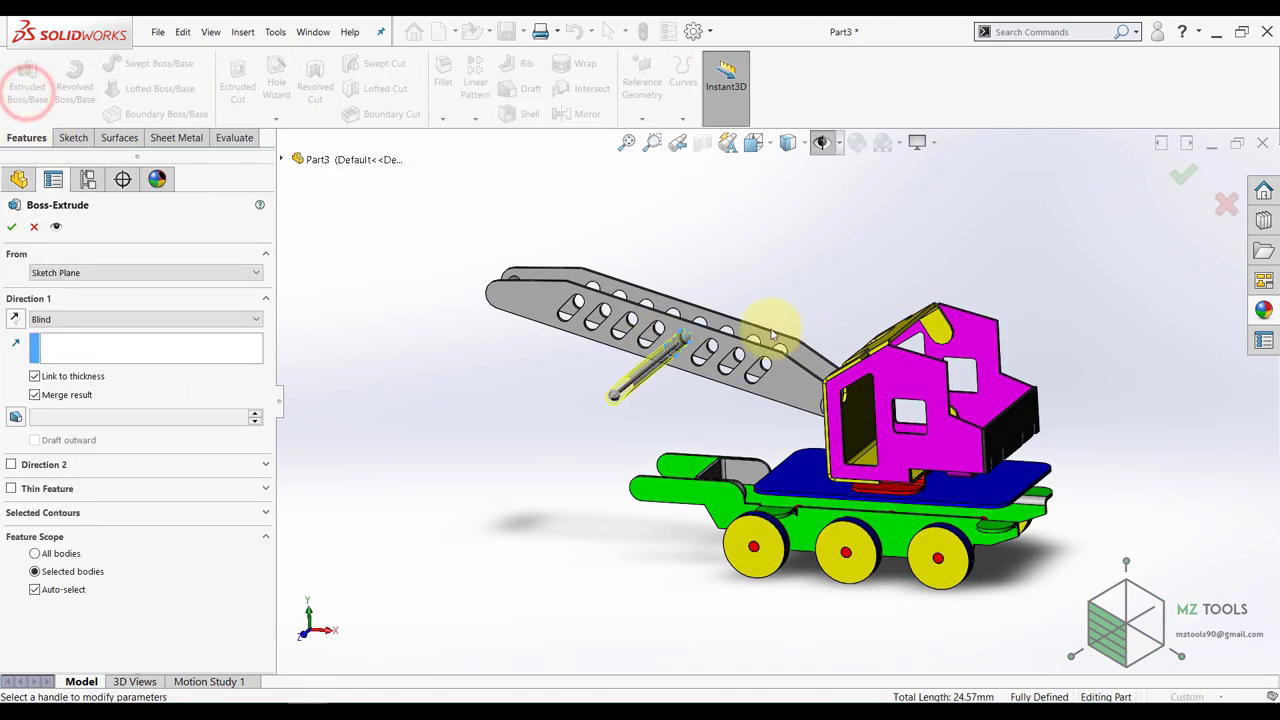
click(16, 319)
click(60, 320)
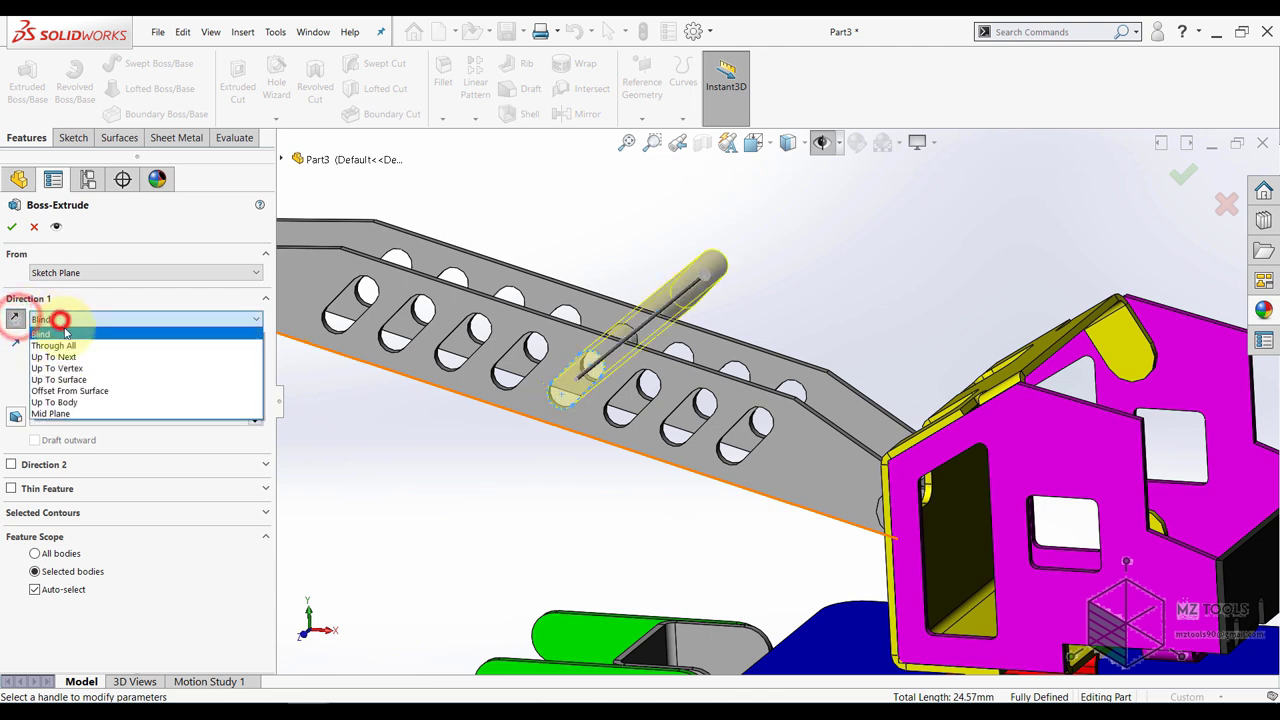
click(79, 375)
middle_drag(800, 325, 744, 292)
scroll(720, 370, up, 4)
scroll(991, 177, down, 4)
click(916, 342)
click(13, 228)
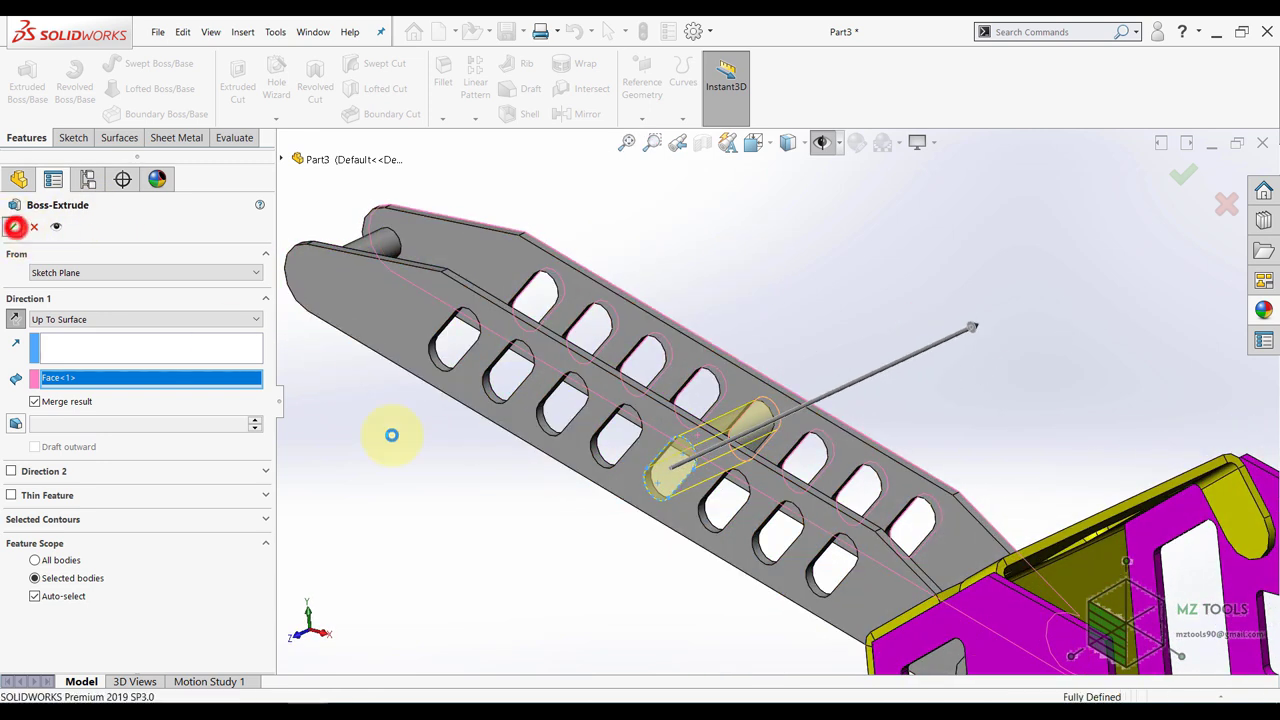
click(425, 489)
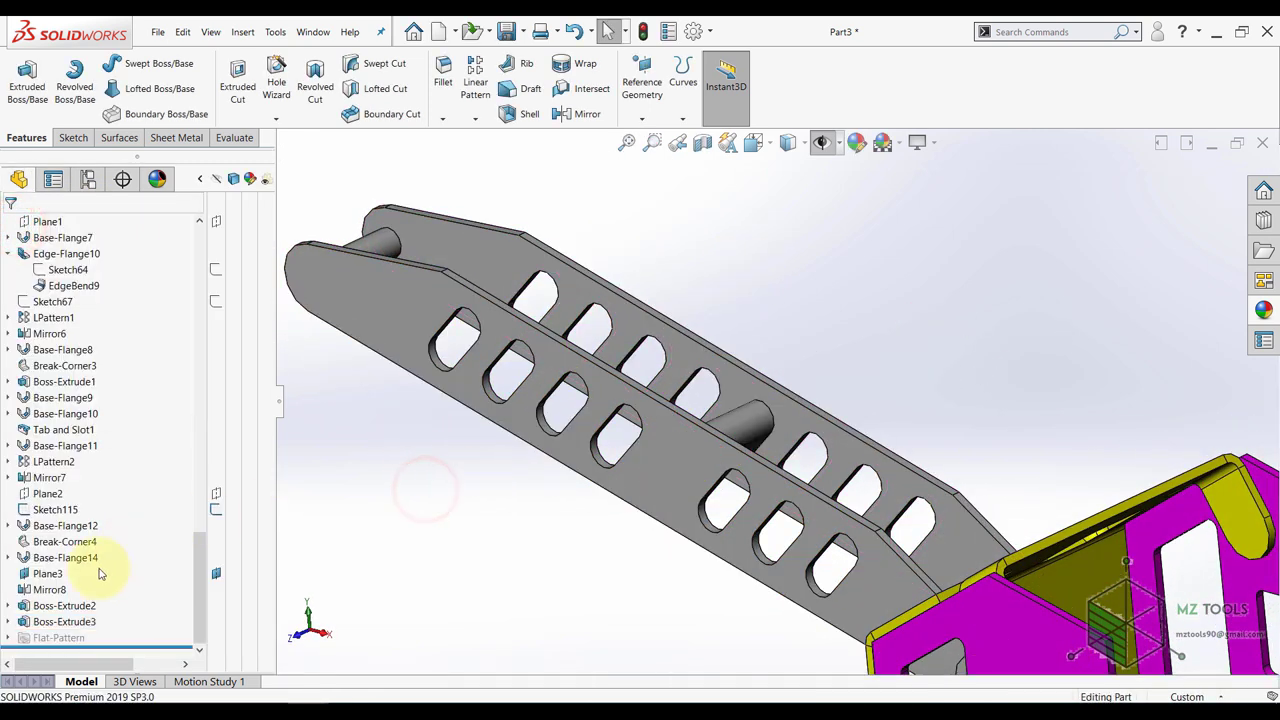
- Edit the slot-shaped connecting bar's extrusion to turn off Merge result, keeping it as a separate body
click(50, 625)
click(60, 585)
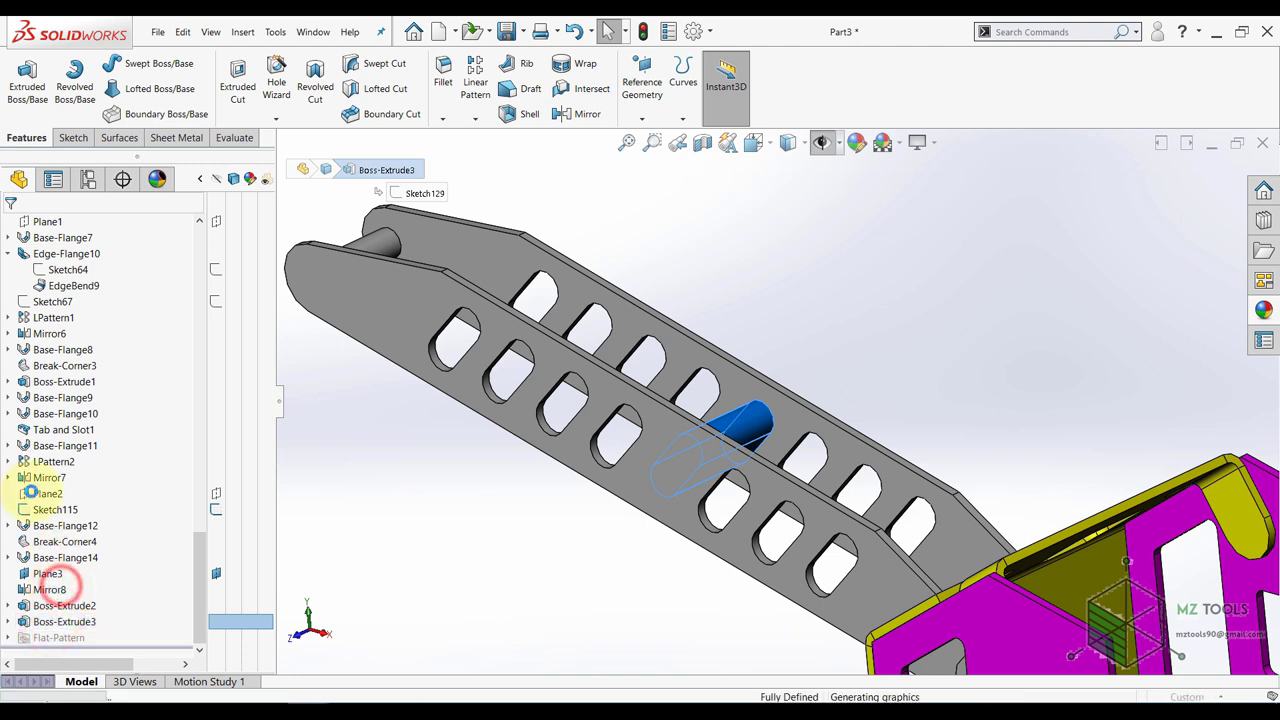
click(34, 402)
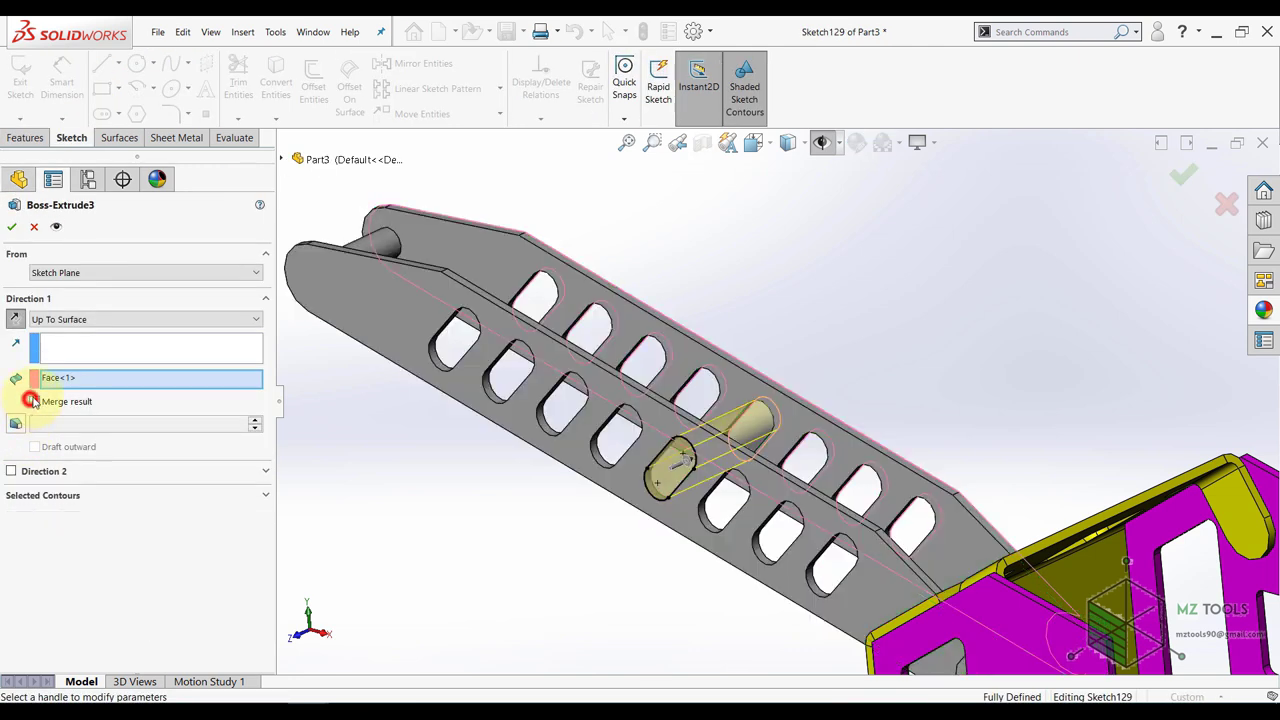
click(13, 228)
click(471, 486)
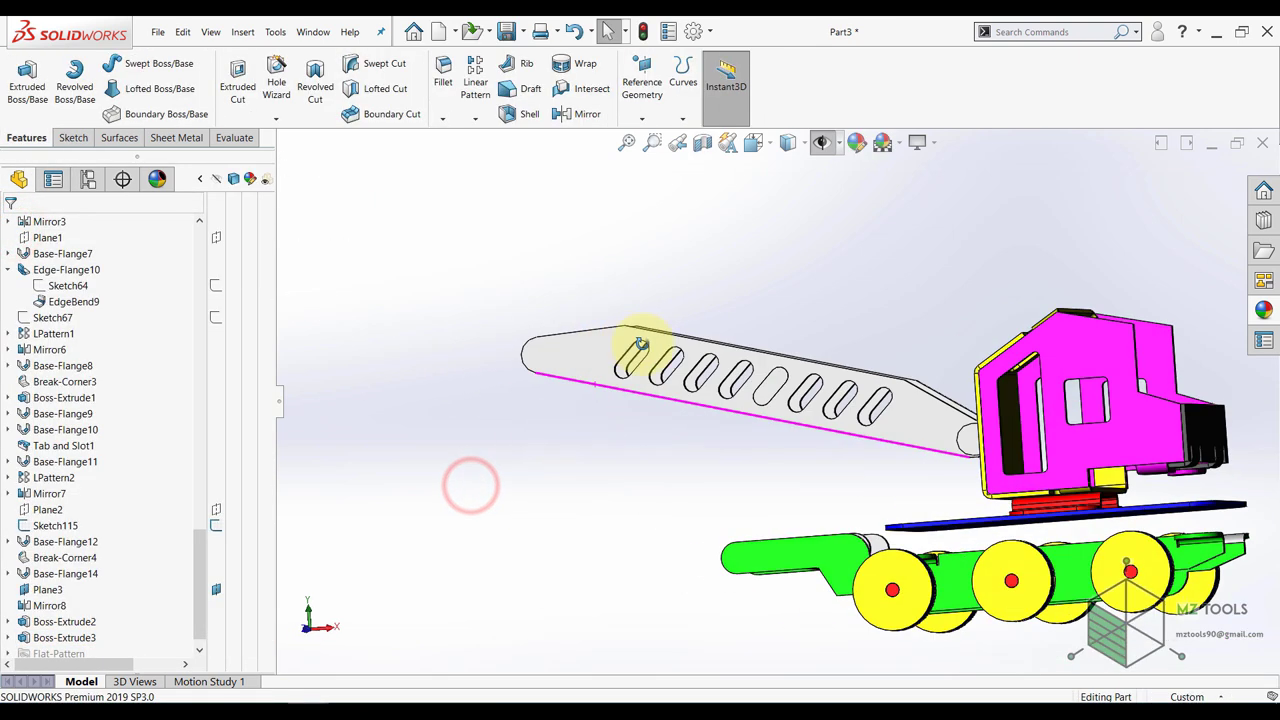
- Show the base flange sketch of the green chassis side plate and turn on display of hidden item types
middle_drag(641, 343, 660, 517)
scroll(690, 500, down, 4)
click(698, 421)
click(558, 507)
click(688, 430)
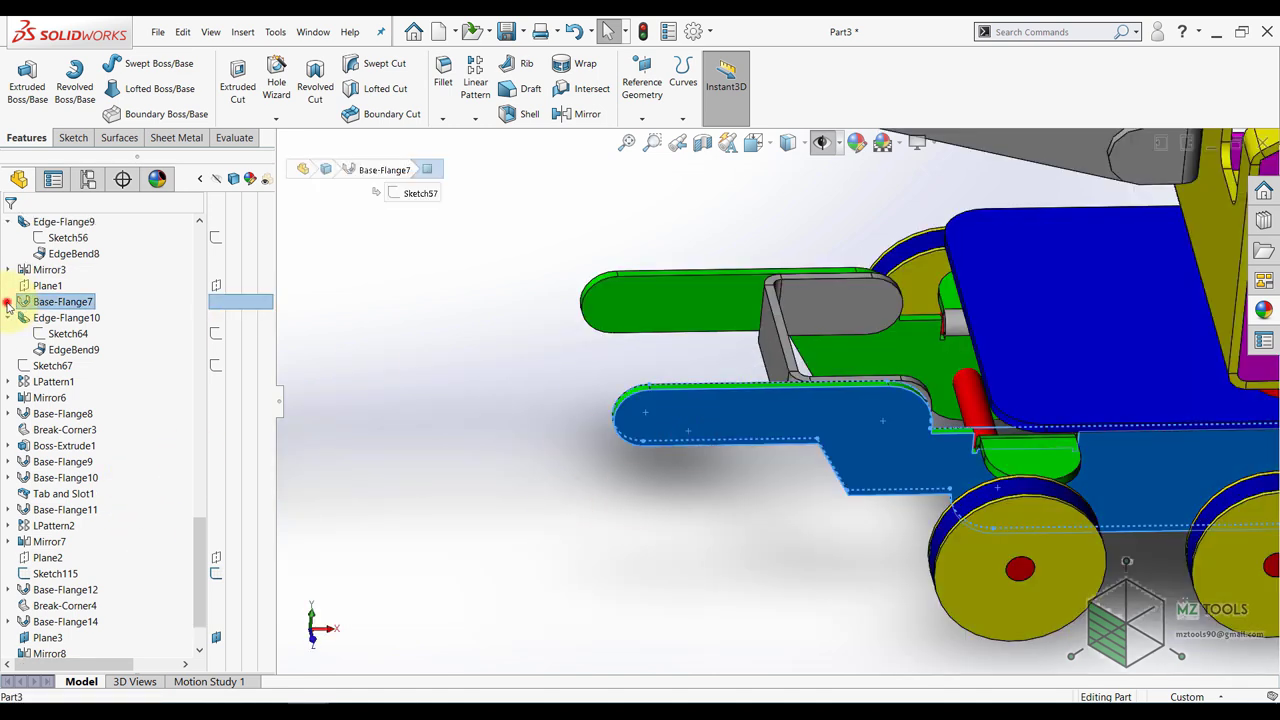
click(8, 302)
click(50, 318)
click(62, 302)
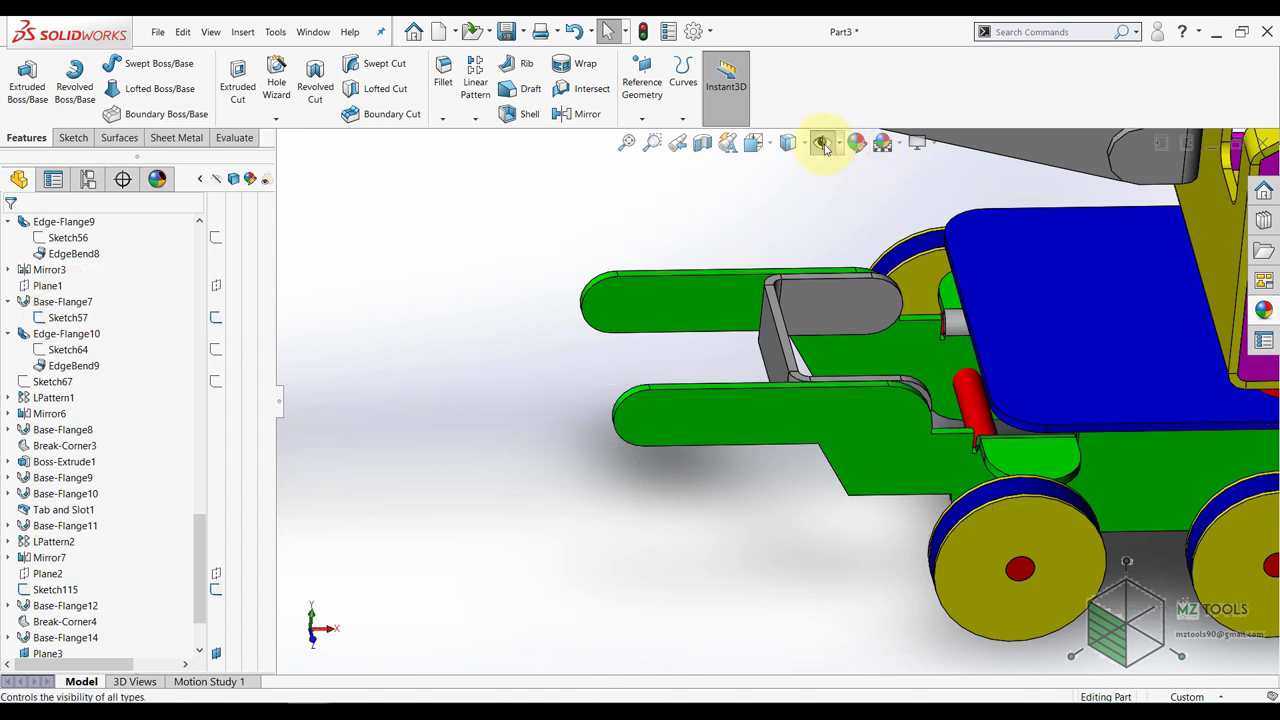
click(824, 144)
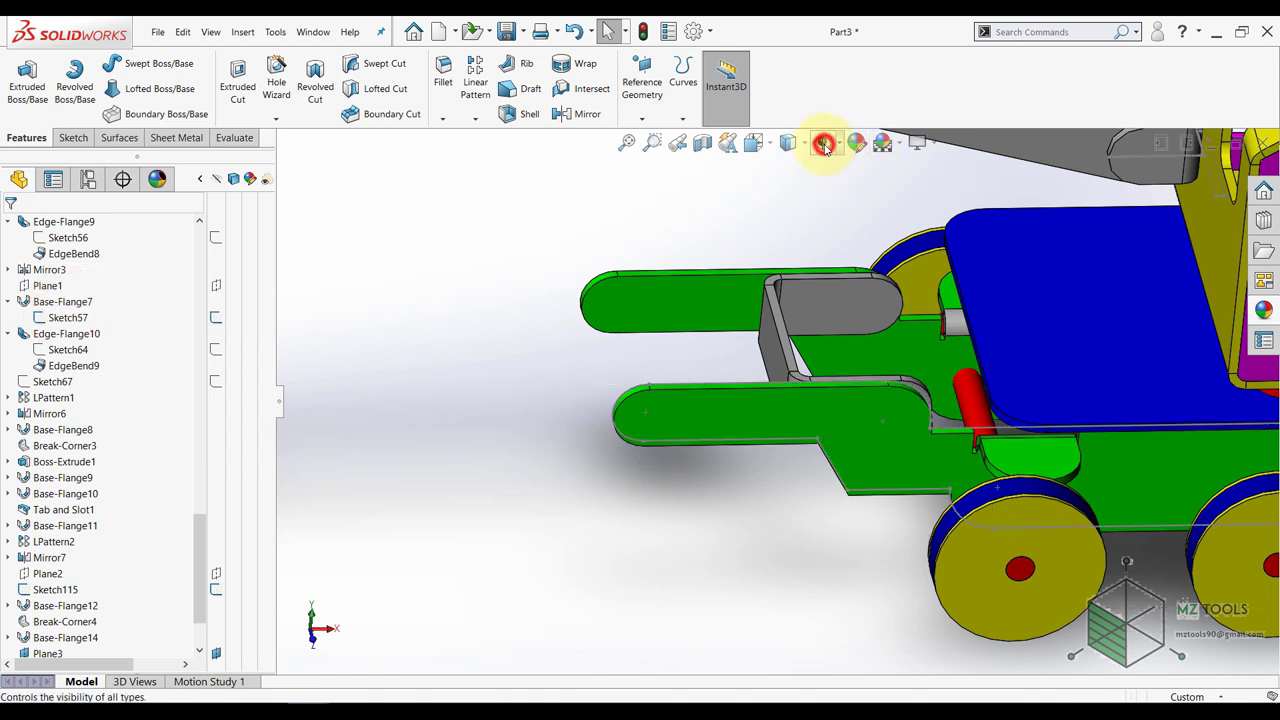
click(557, 234)
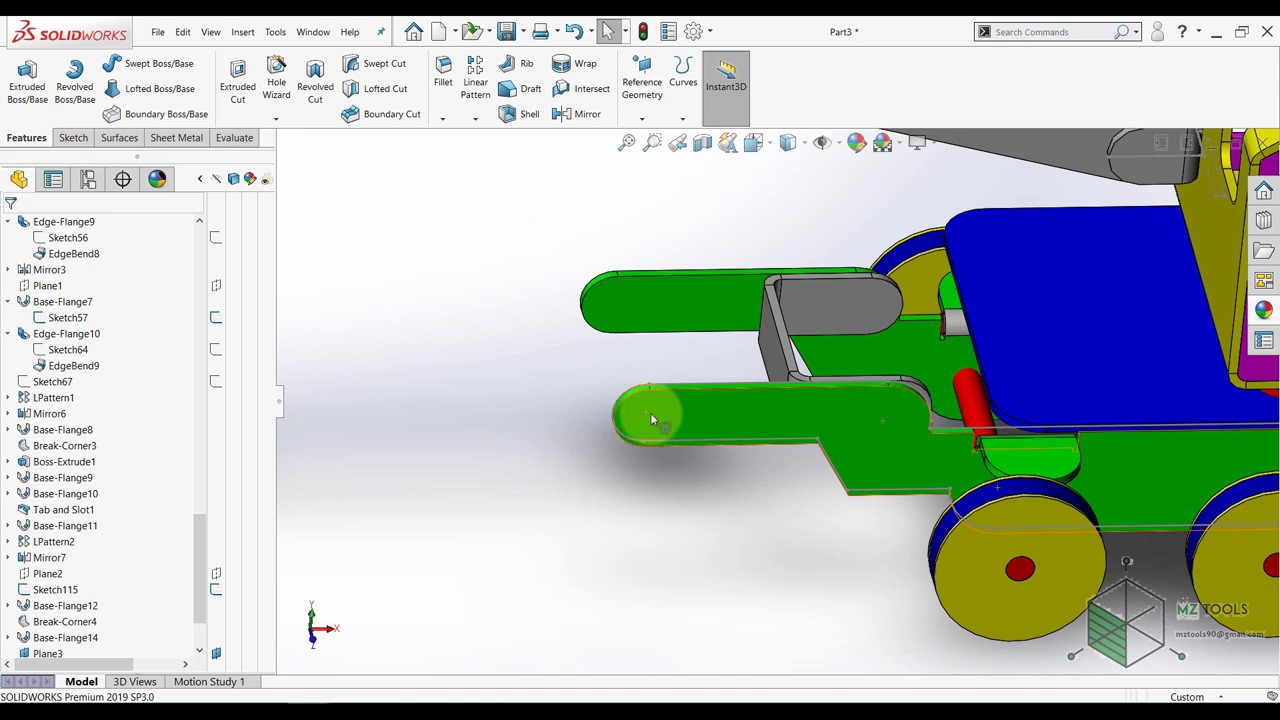
- Create a reference plane parallel to the Right plane through the center point of the chassis side arm's rounded end
scroll(570, 448, up, 6)
scroll(129, 400, up, 20)
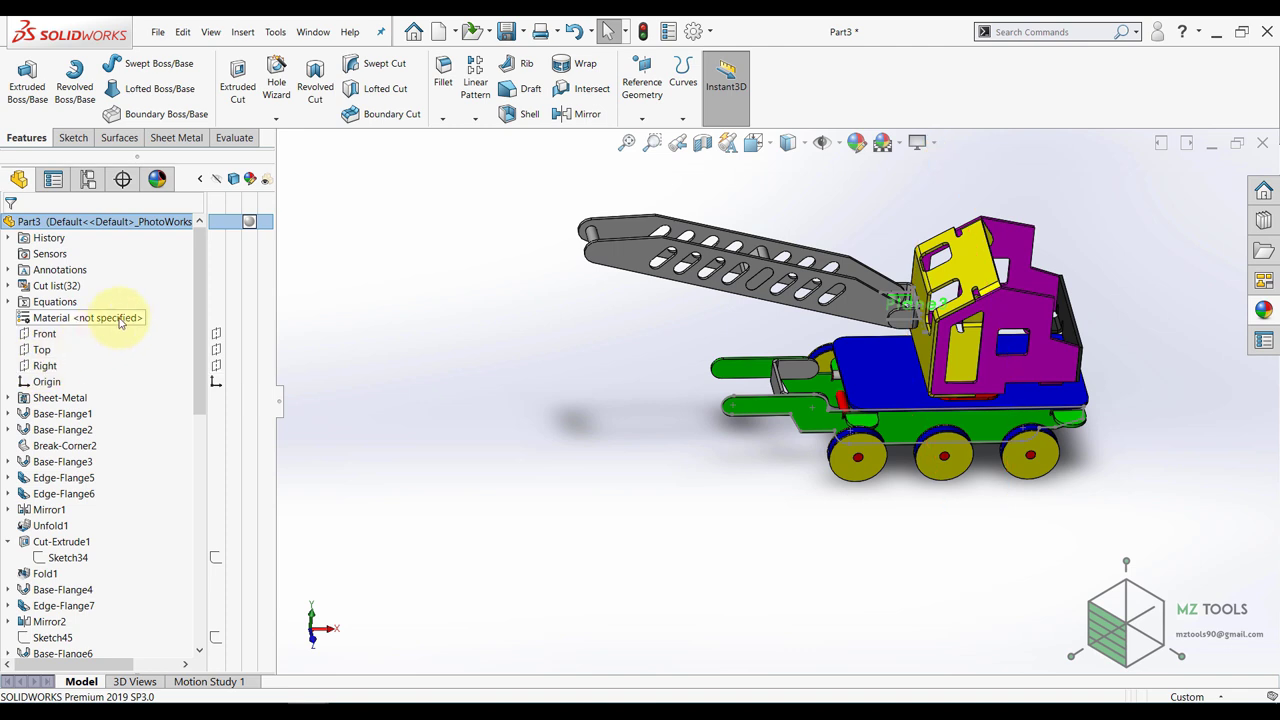
click(45, 367)
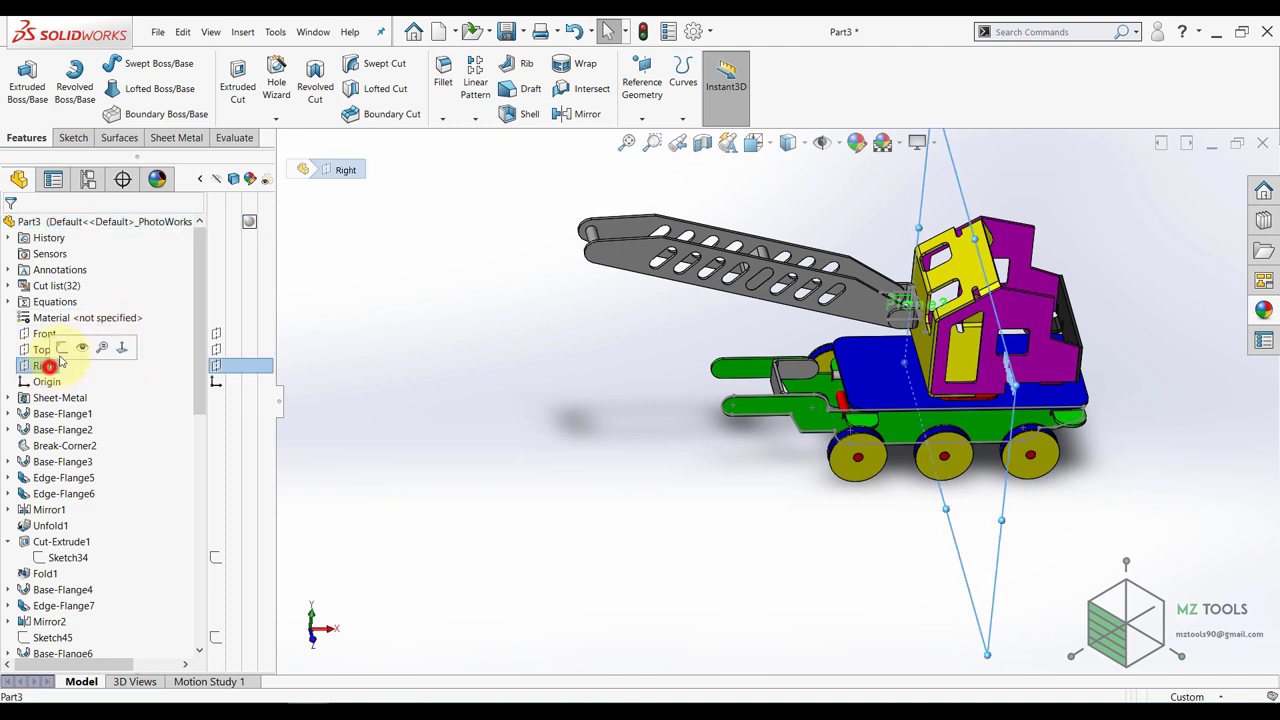
click(639, 120)
click(642, 136)
scroll(742, 452, down, 3)
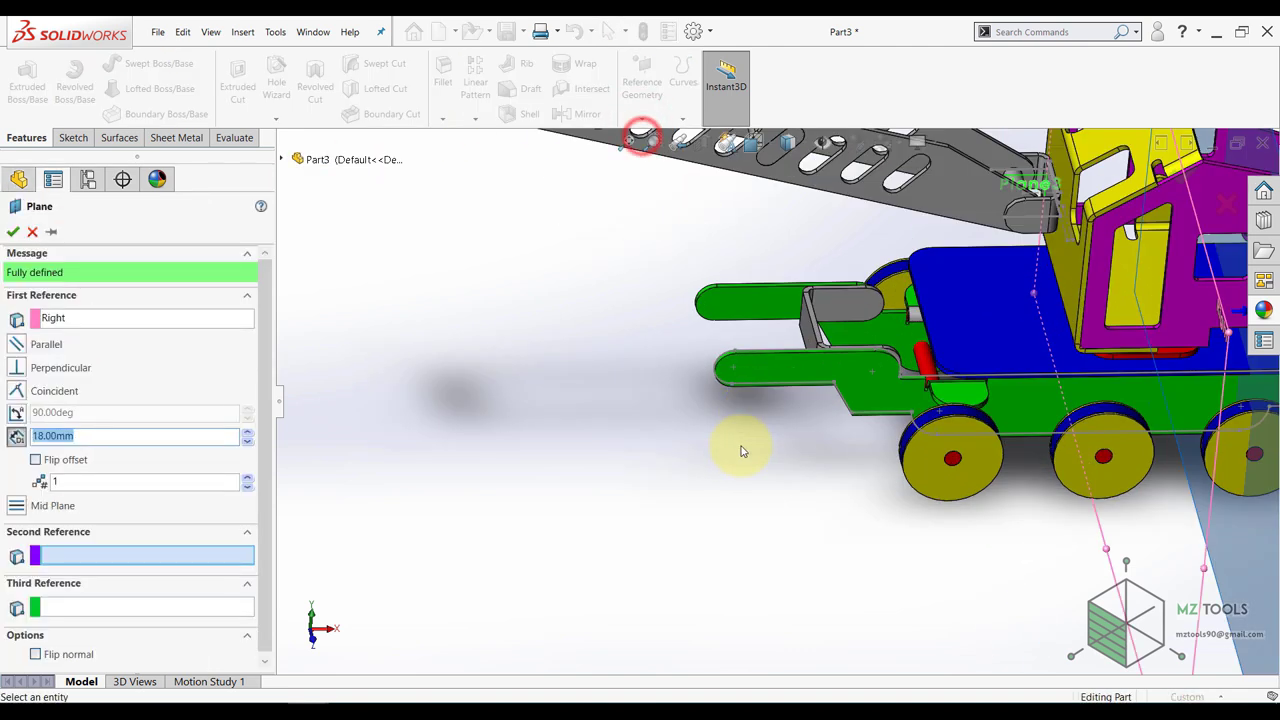
click(735, 370)
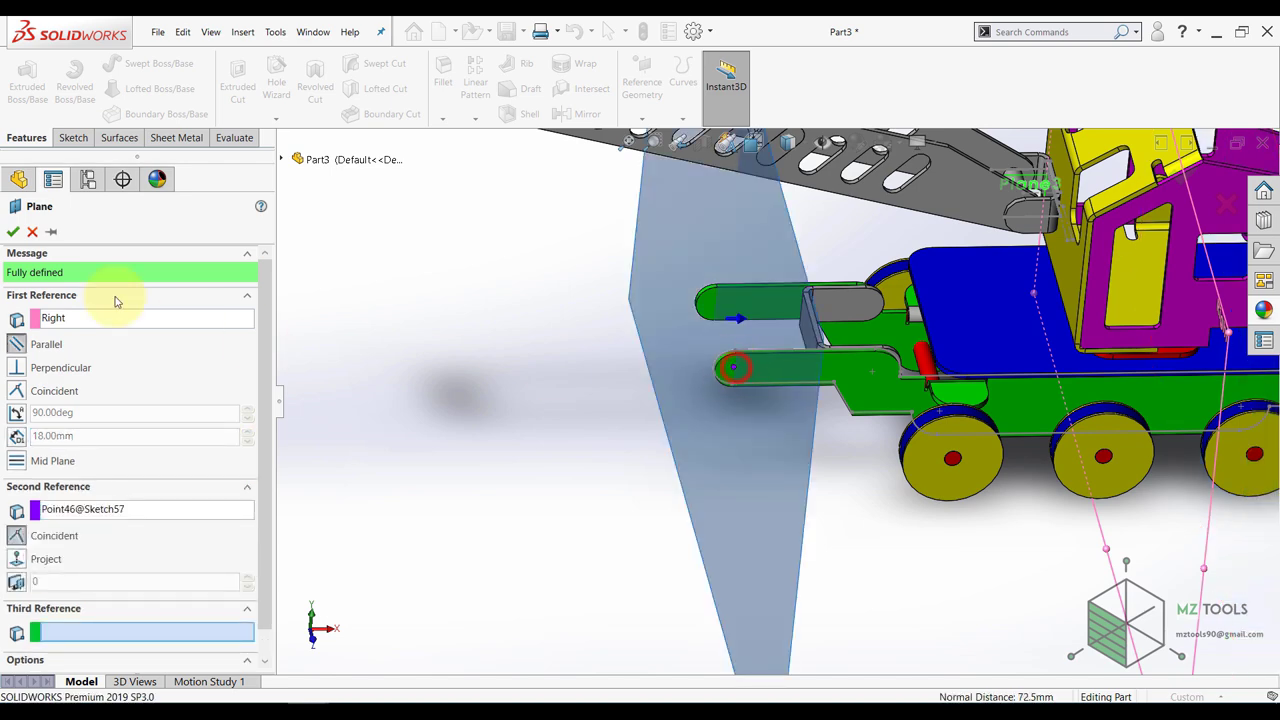
click(13, 233)
scroll(689, 459, up, 3)
mouse_move(689, 459)
middle_down()
mouse_move(703, 405)
mouse_move(595, 466)
middle_up()
click(595, 465)
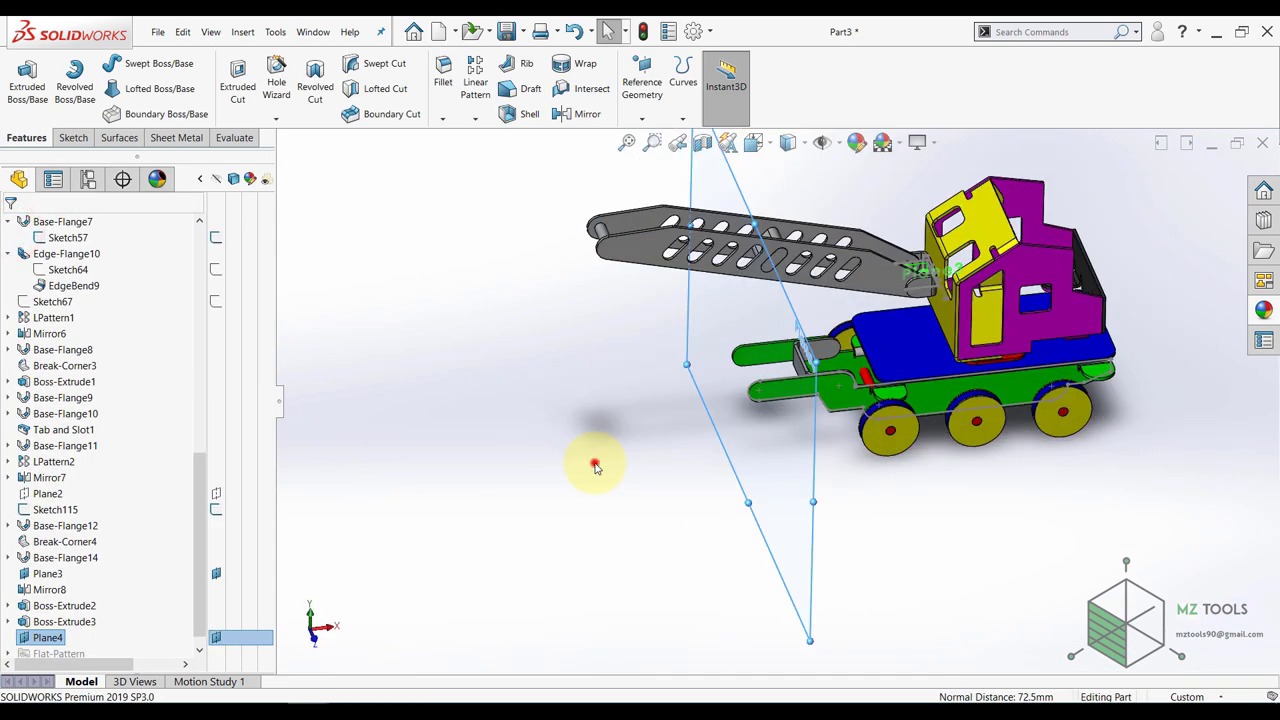
- Start a sketch on the new plane at the chassis arm's end and orient the view normal to it
click(720, 388)
key(l)
key(Escape)
scroll(597, 477, up, 4)
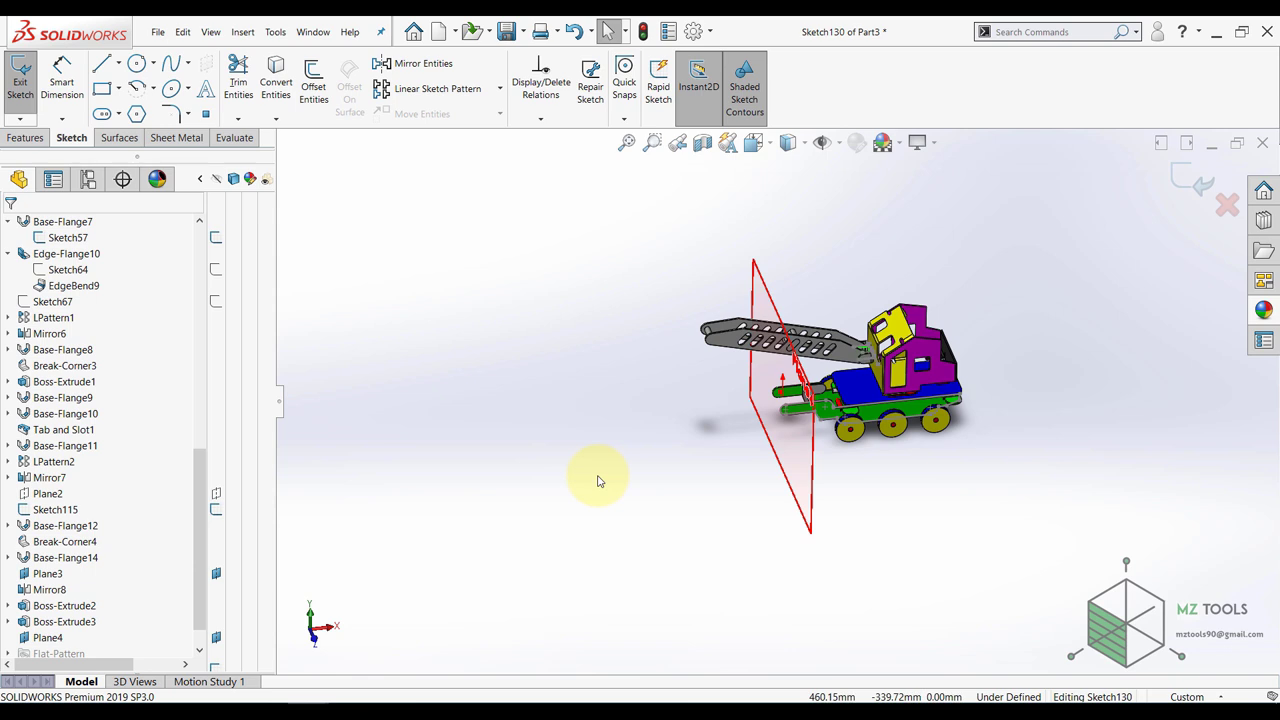
key(space)
click(489, 472)
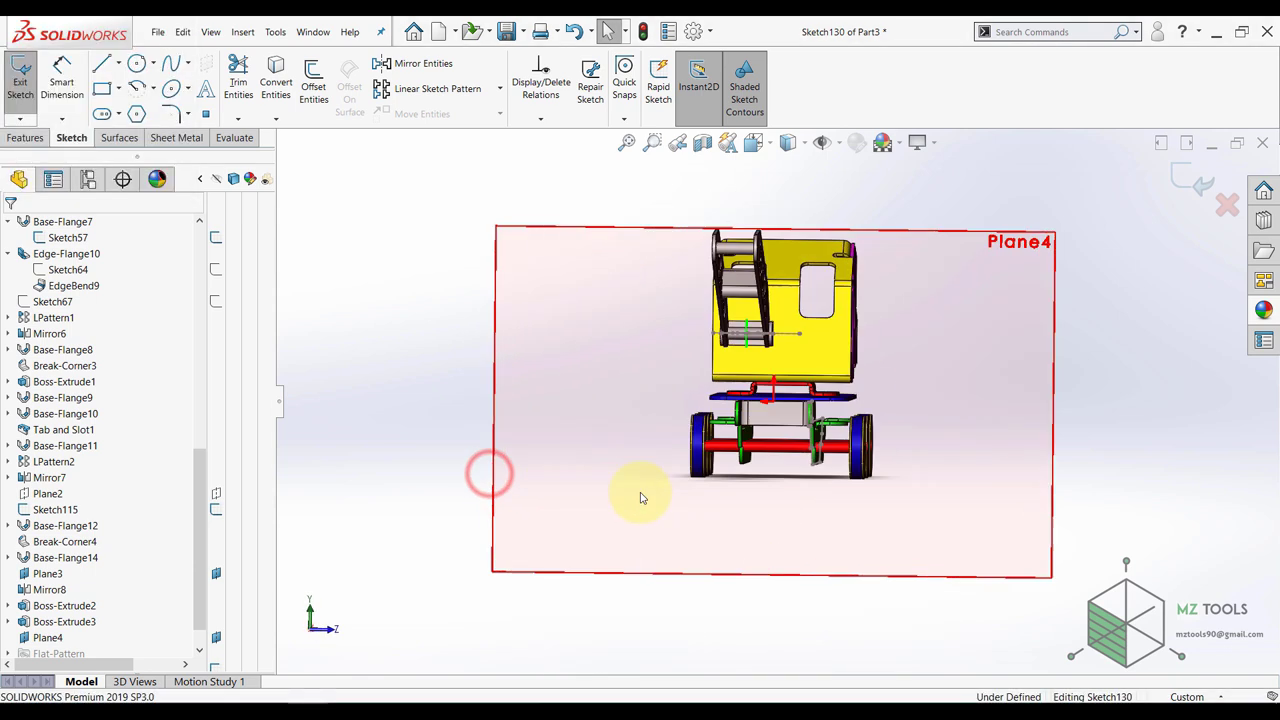
- Sketch an open three-line U profile about 24 mm deep, running down between the upper inner corners of the two green side plates
click(99, 66)
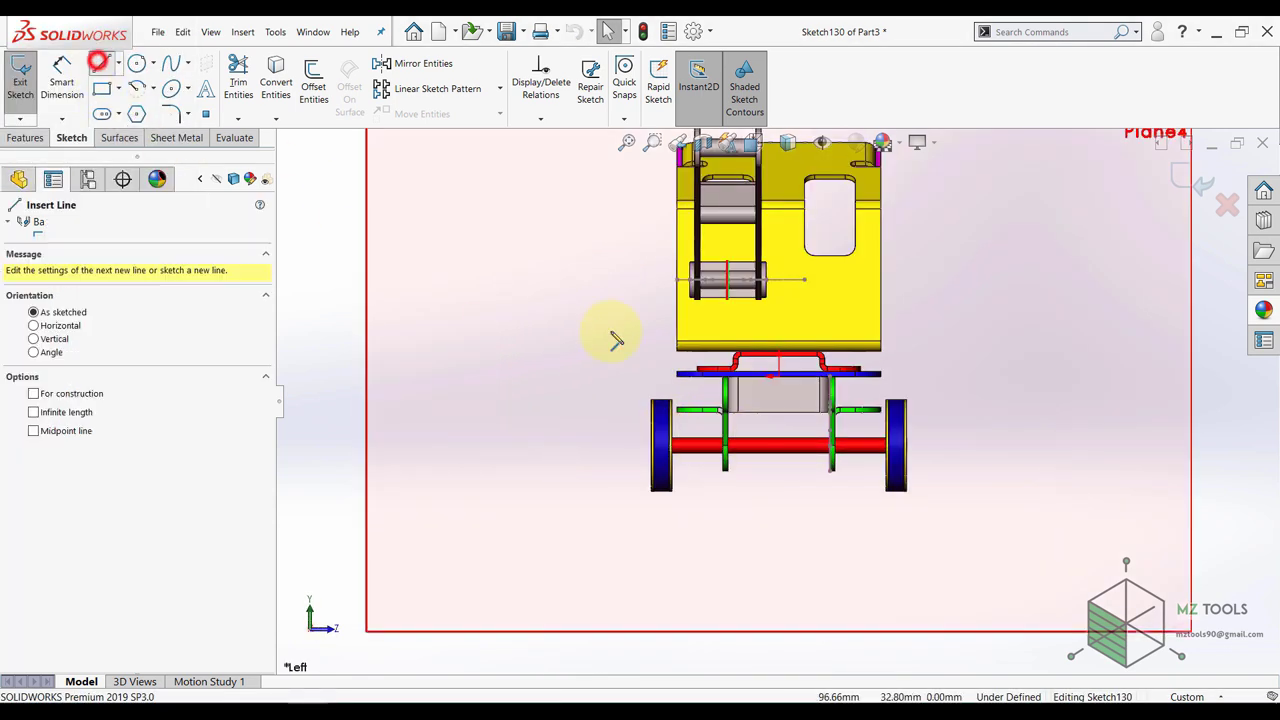
scroll(608, 337, down, 3)
scroll(912, 425, down, 4)
scroll(784, 427, down, 4)
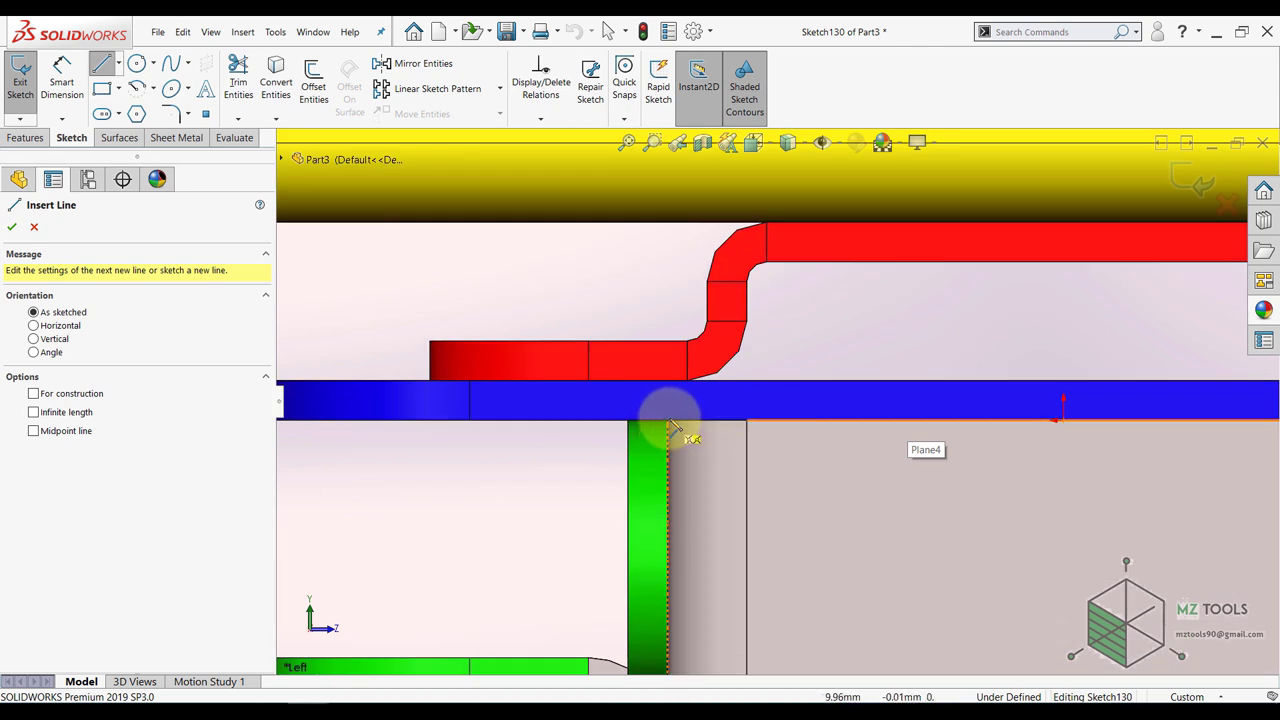
click(672, 428)
scroll(800, 500, up, 8)
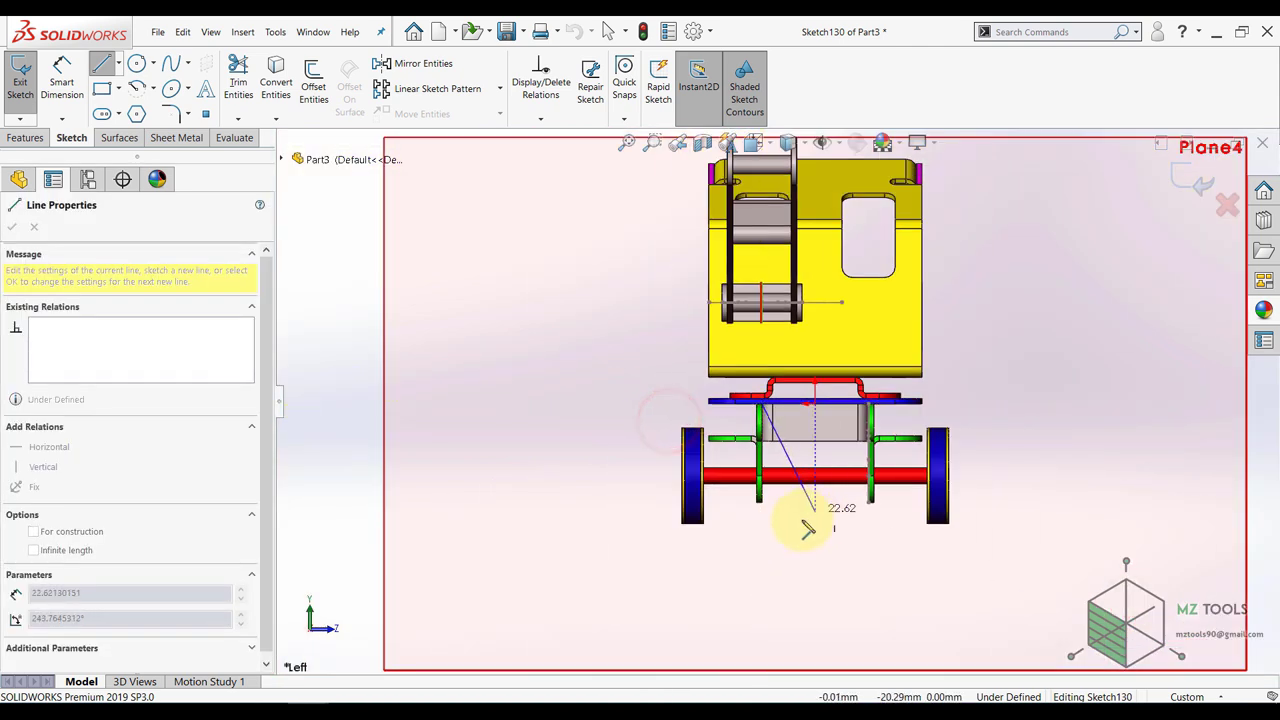
click(762, 533)
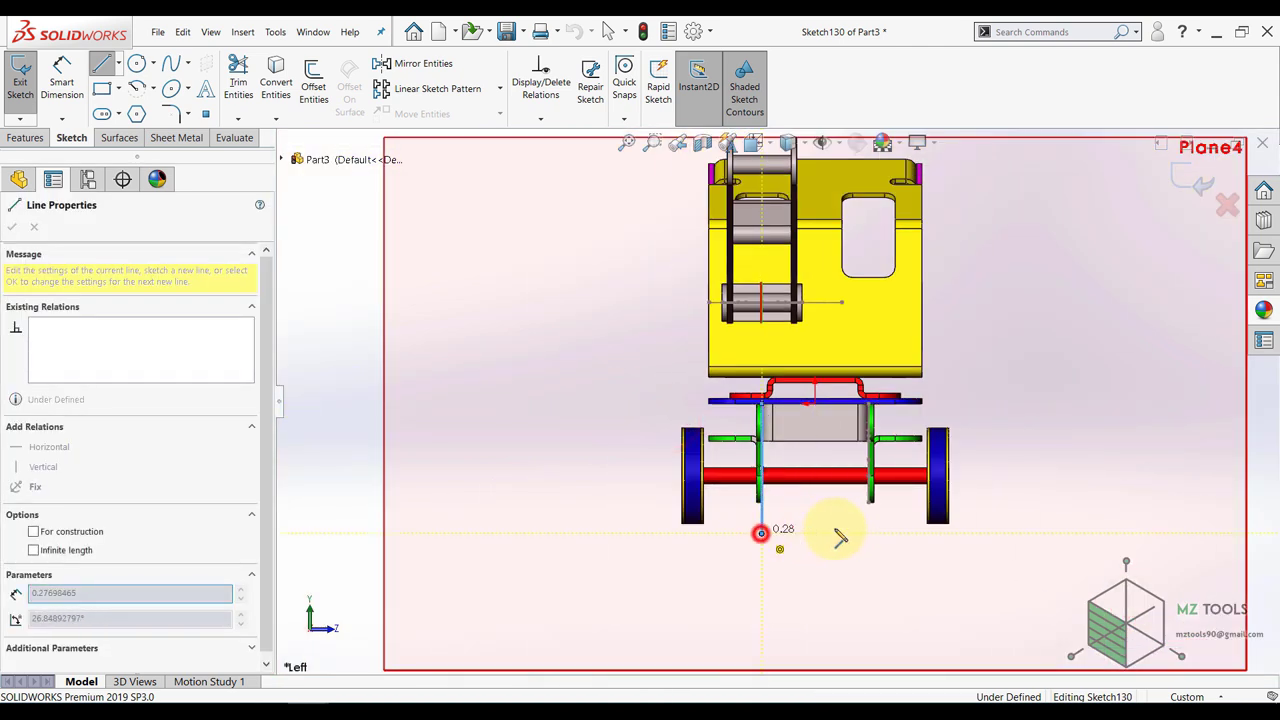
click(863, 532)
scroll(868, 415, down, 8)
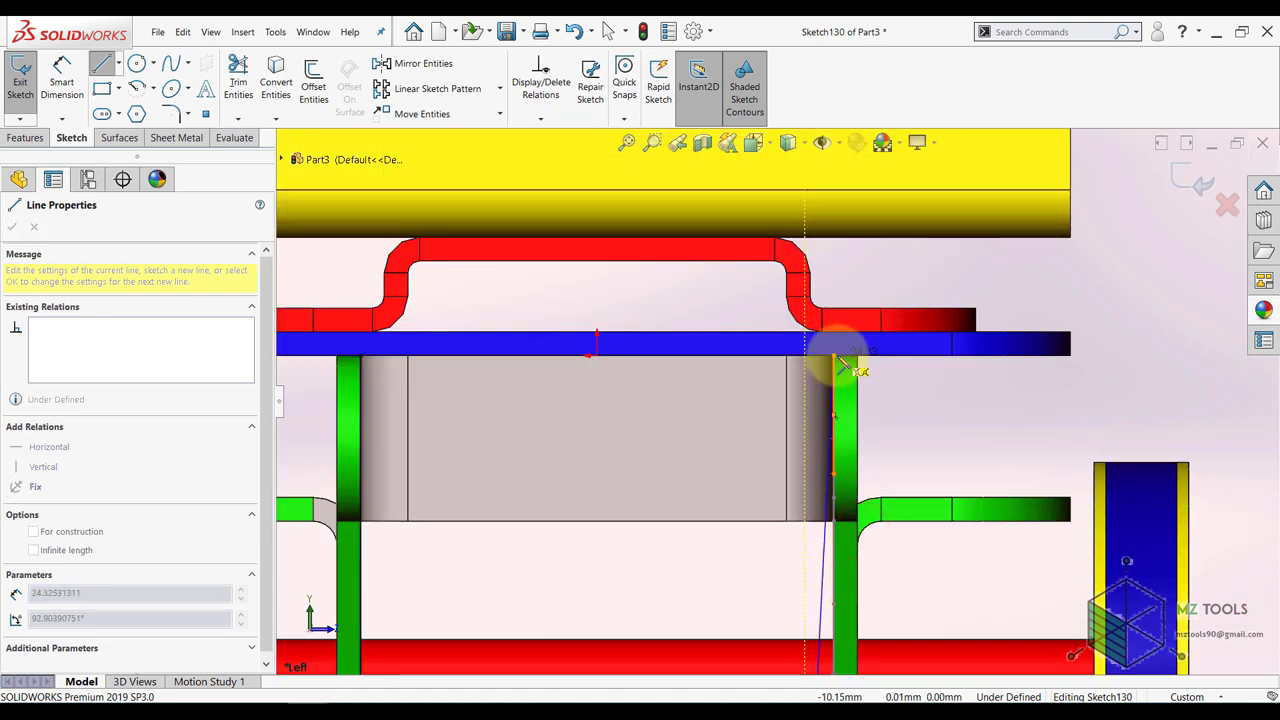
click(837, 356)
key(Escape)
- Add a Vertical relation to the slanted side line of the U profile
scroll(820, 400, up, 3)
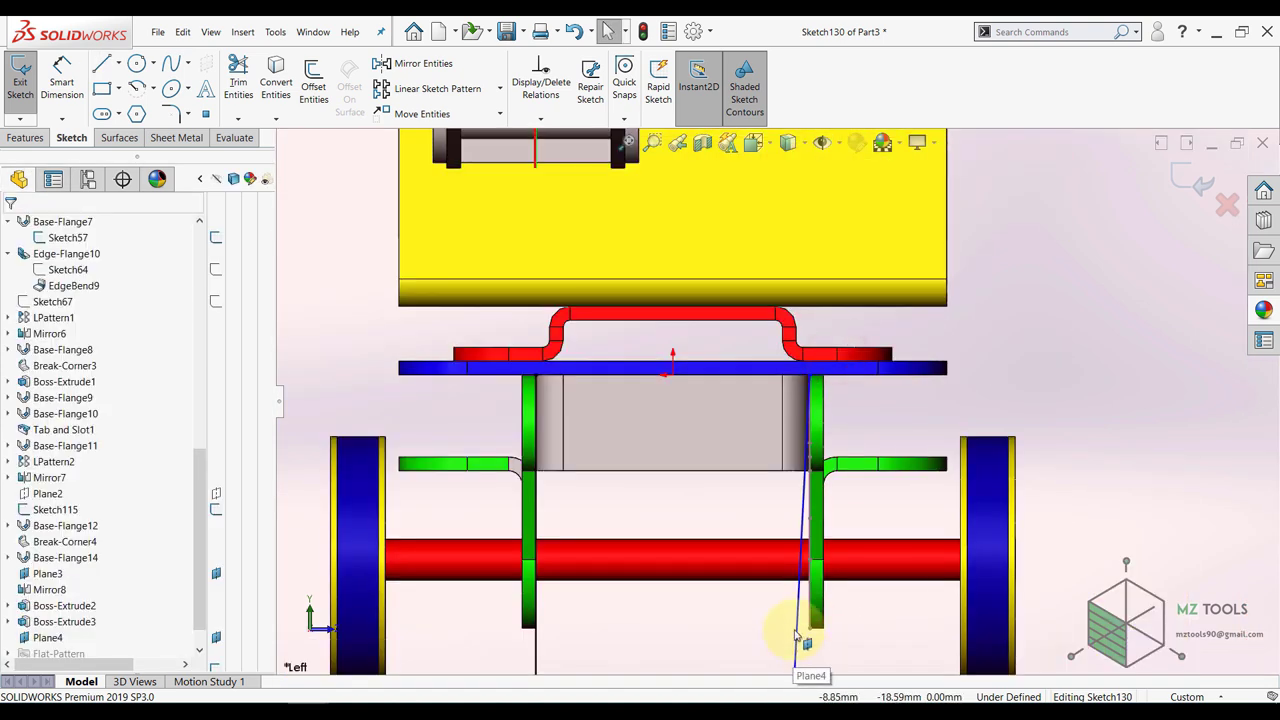
click(797, 628)
click(856, 570)
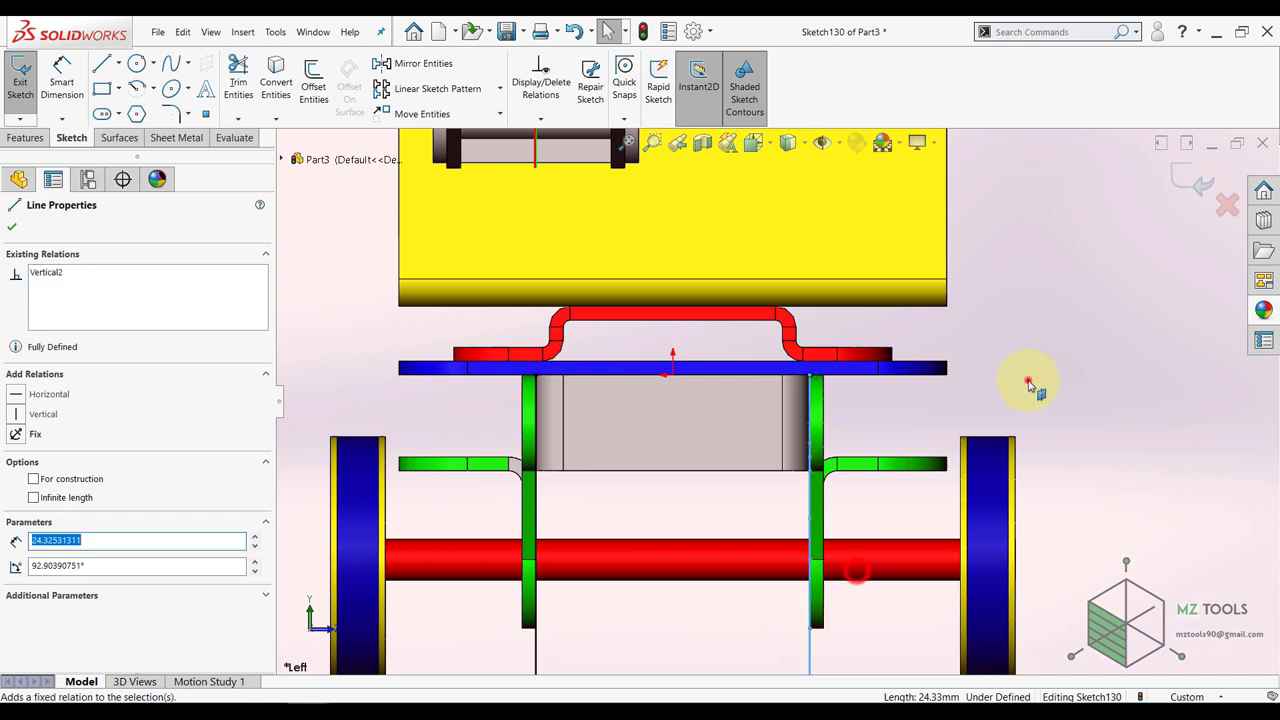
click(1028, 381)
- Align the U profile's bottom line with the wheel's lower edge and exit the sketch
scroll(1003, 384, up, 4)
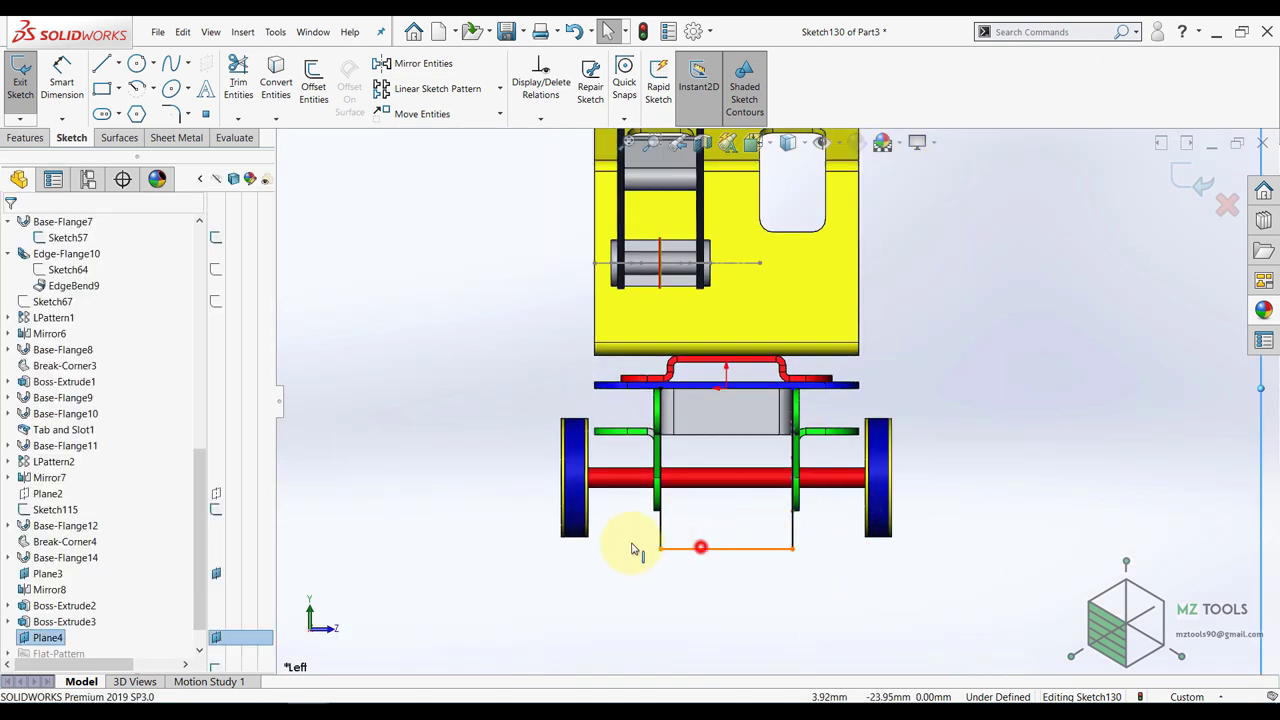
click(701, 547)
scroll(618, 542, down, 4)
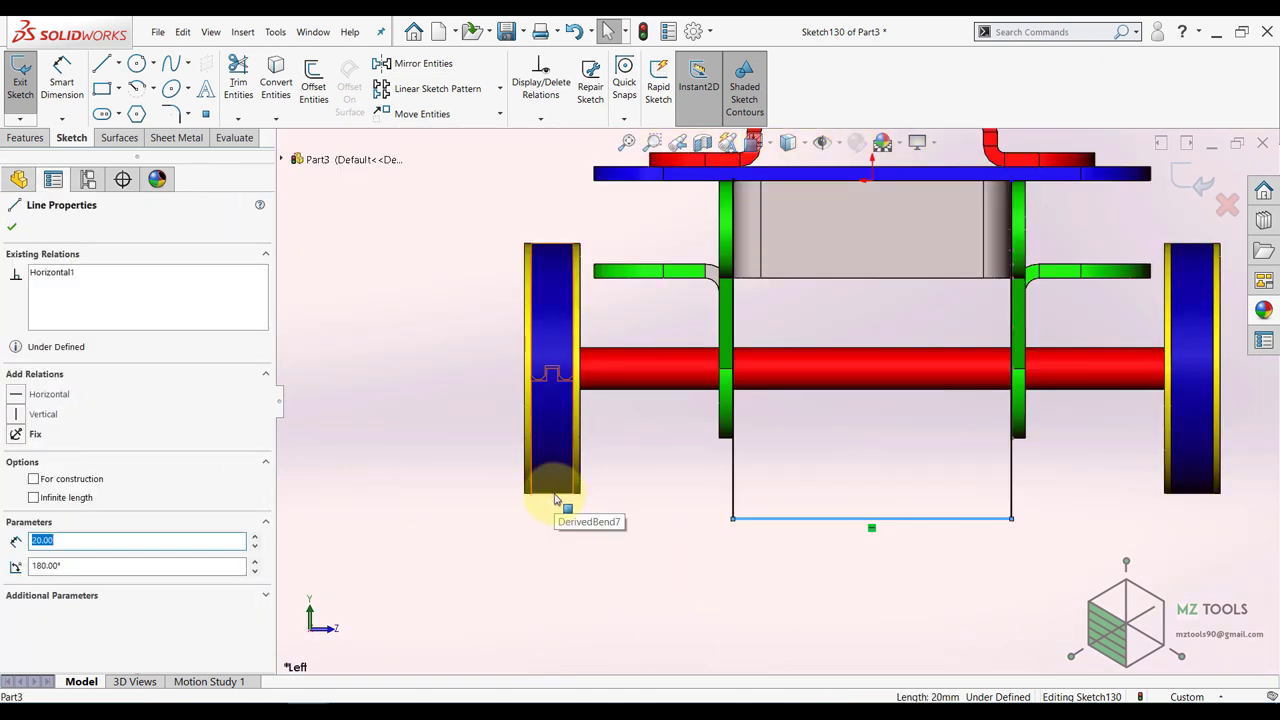
scroll(570, 502, down, 3)
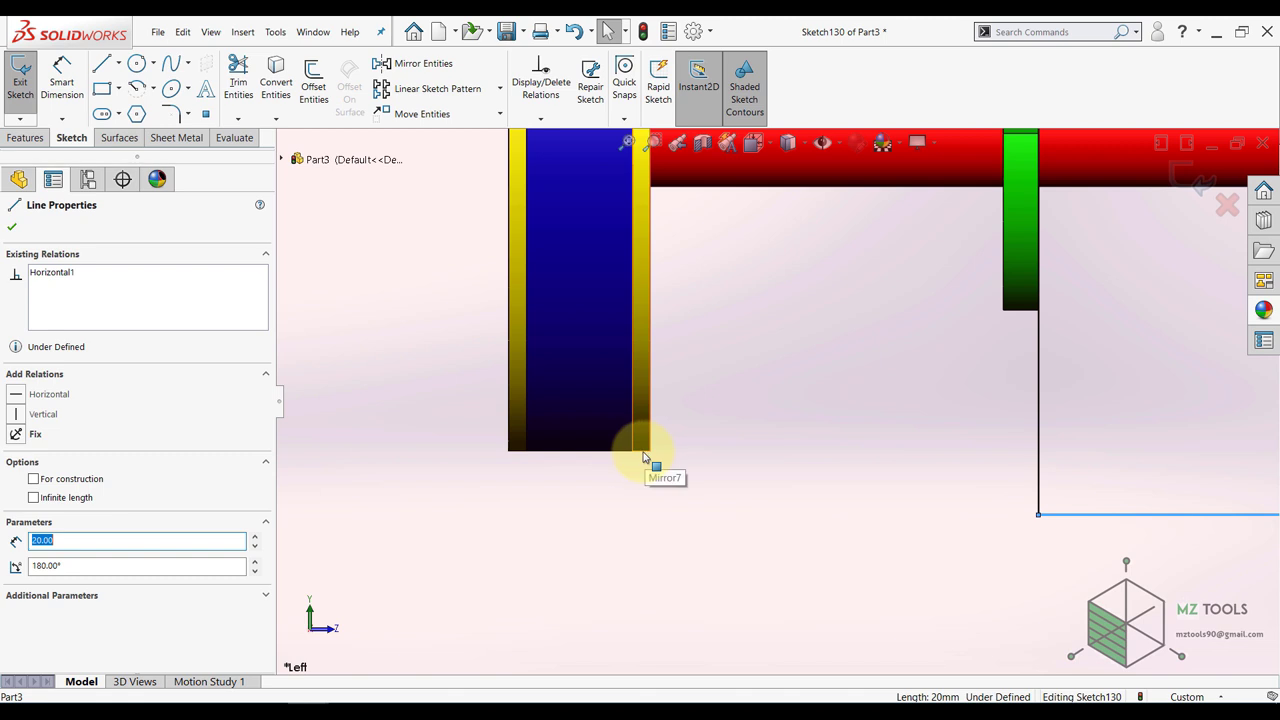
ctrl+click(643, 450)
click(682, 391)
click(826, 541)
scroll(827, 541, up, 5)
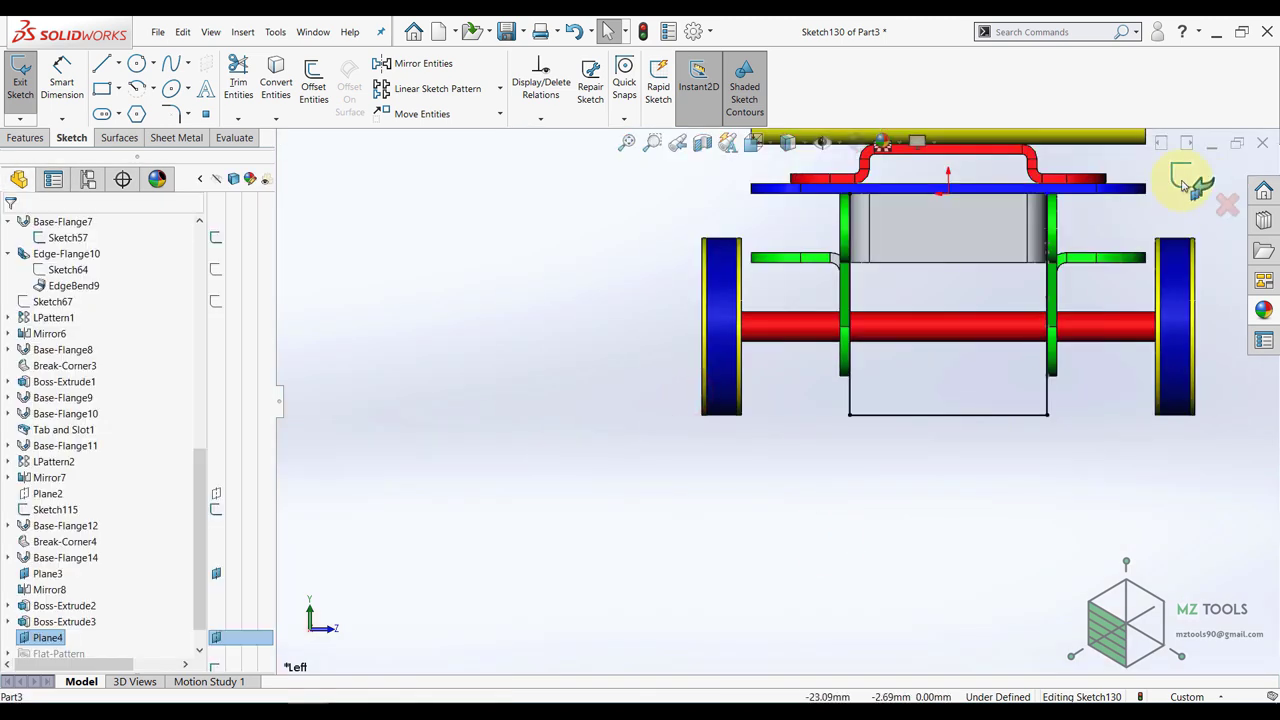
- Create a Base Flange from the U profile with the Mid Plane end condition and a 7 mm width
scroll(755, 447, up, 4)
mouse_move(755, 447)
middle_down()
mouse_move(691, 420)
mouse_move(681, 444)
middle_up()
scroll(681, 444, up, 3)
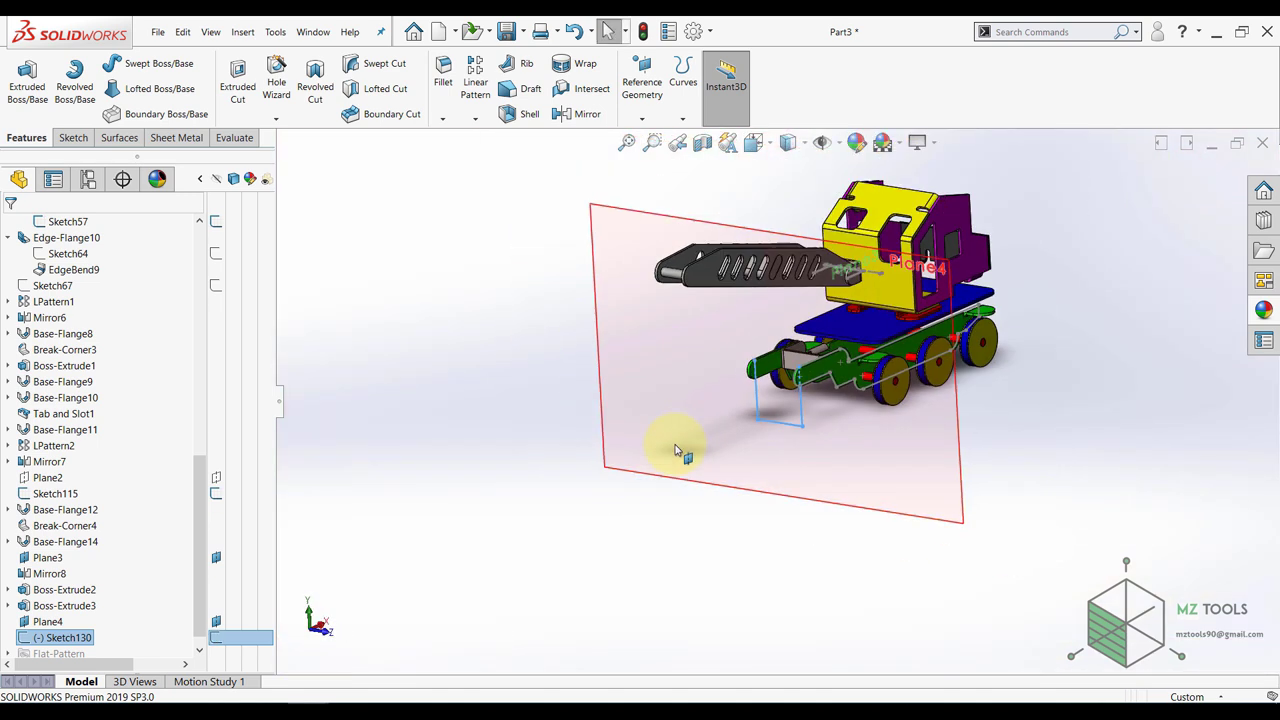
click(157, 137)
click(28, 80)
scroll(797, 373, down, 5)
middle_drag(732, 388, 700, 434)
click(35, 255)
click(75, 274)
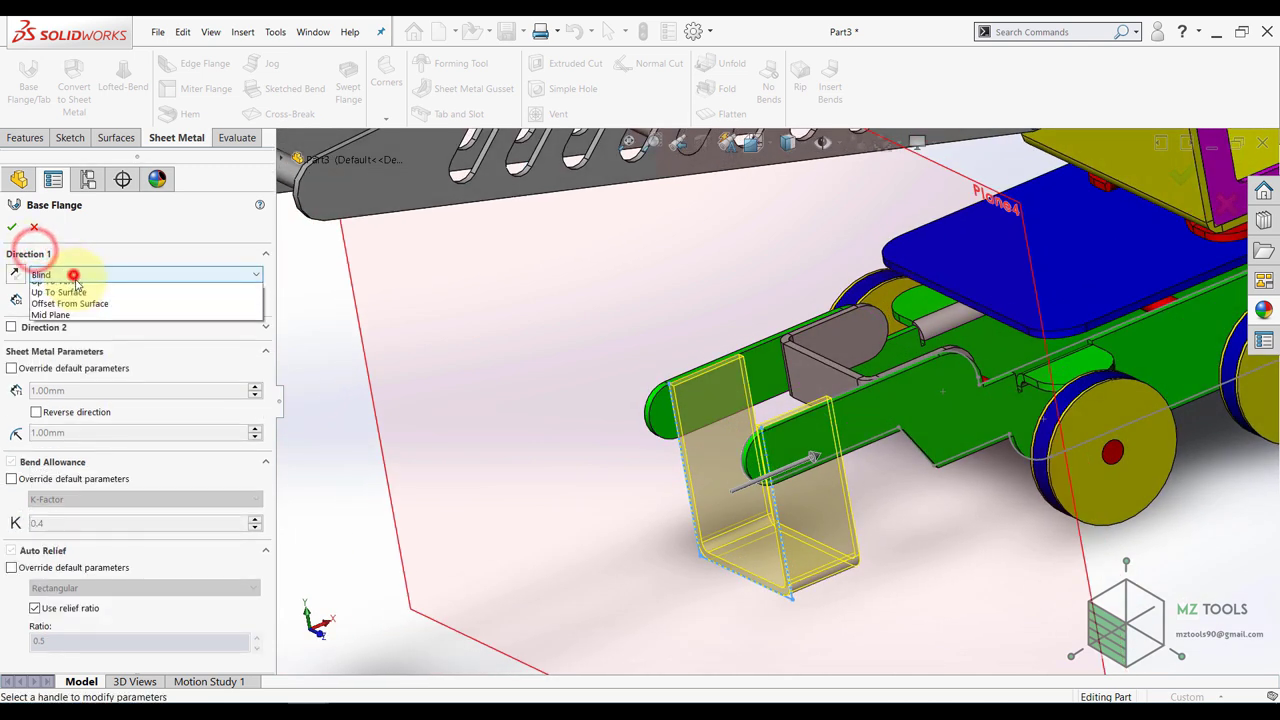
click(70, 327)
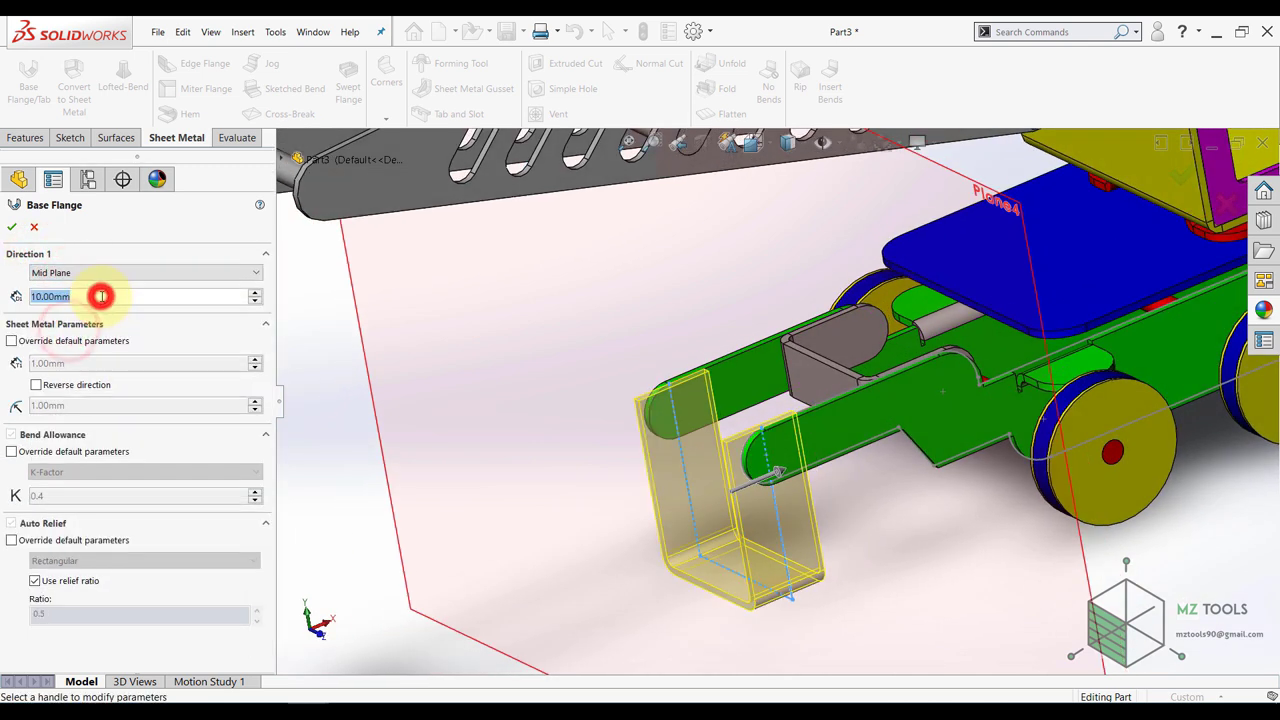
text(7)
key(Return)
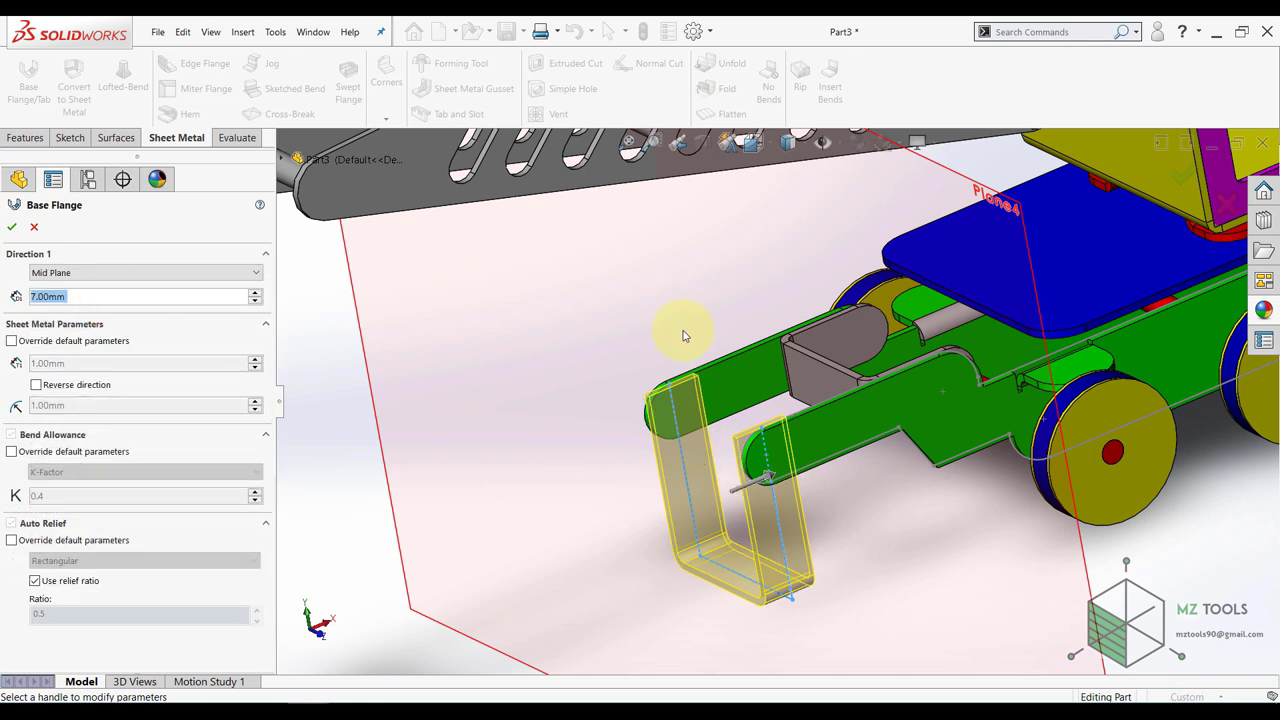
scroll(670, 398, down, 5)
middle_drag(677, 453, 652, 428)
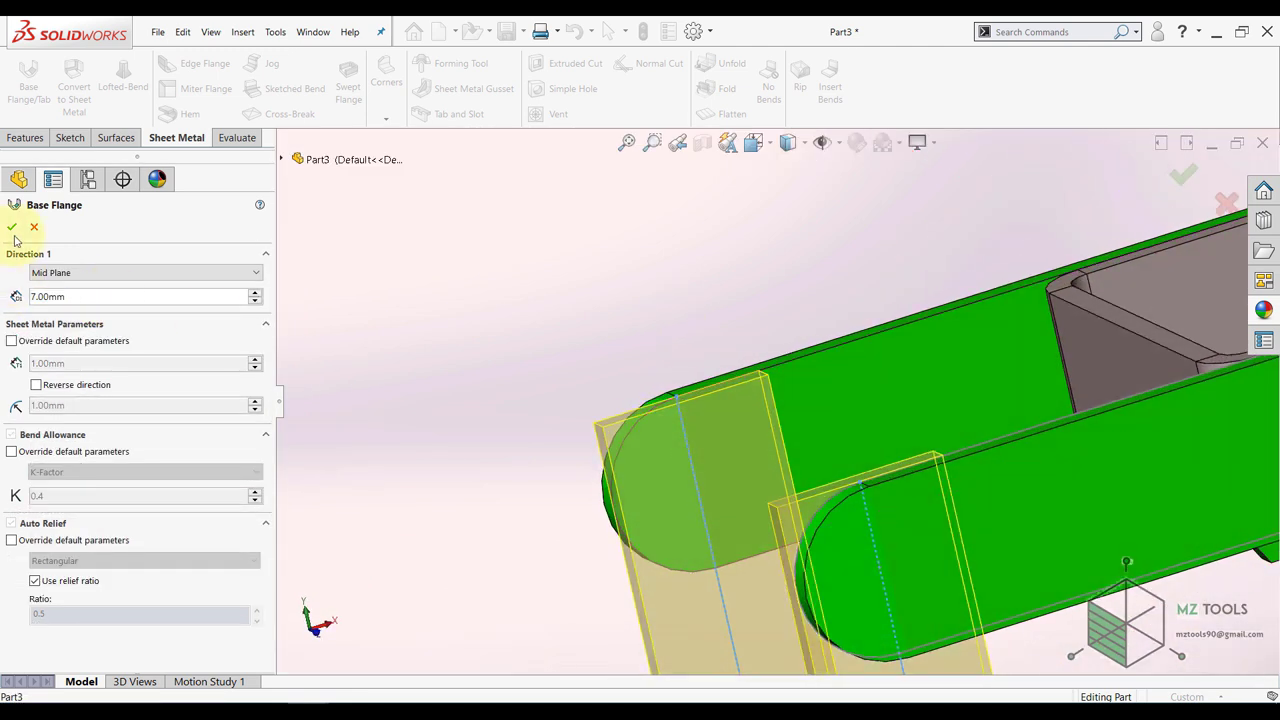
click(431, 306)
- Round the four upper corners of the U-shaped flange with a 3.5 mm fillet-type Break Corner
click(385, 119)
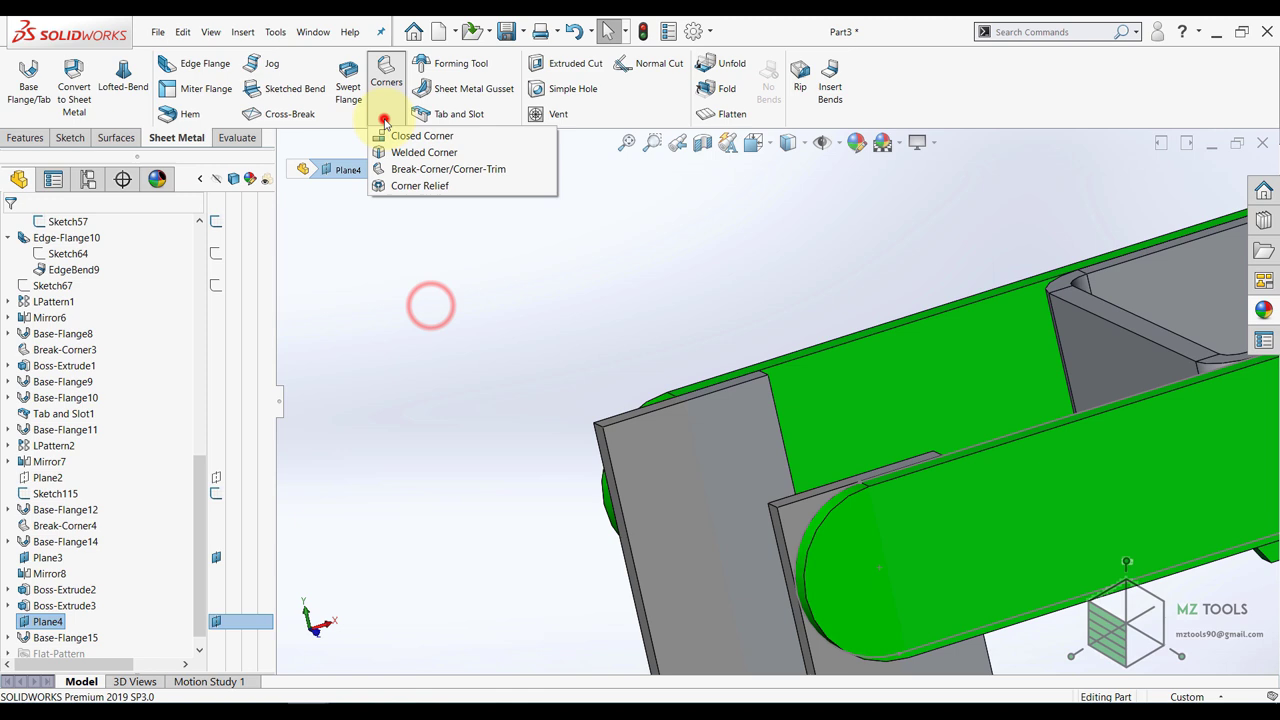
click(397, 174)
middle_drag(621, 396, 654, 422)
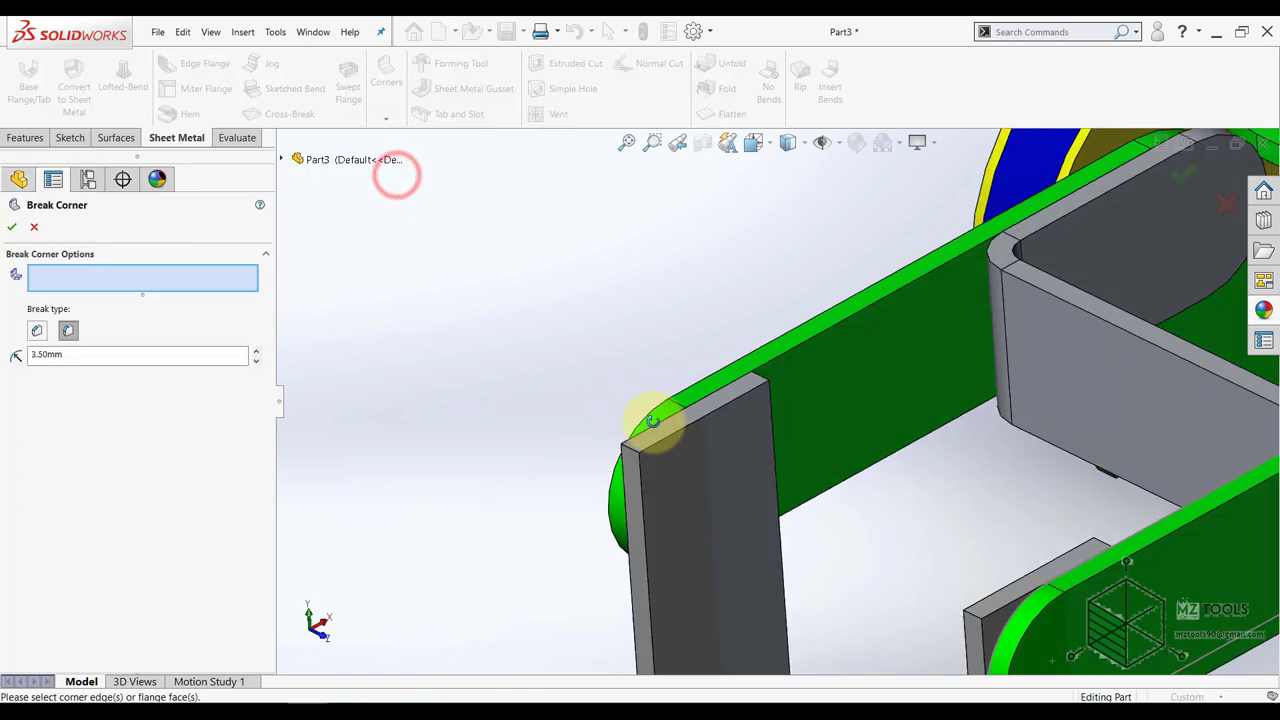
click(630, 448)
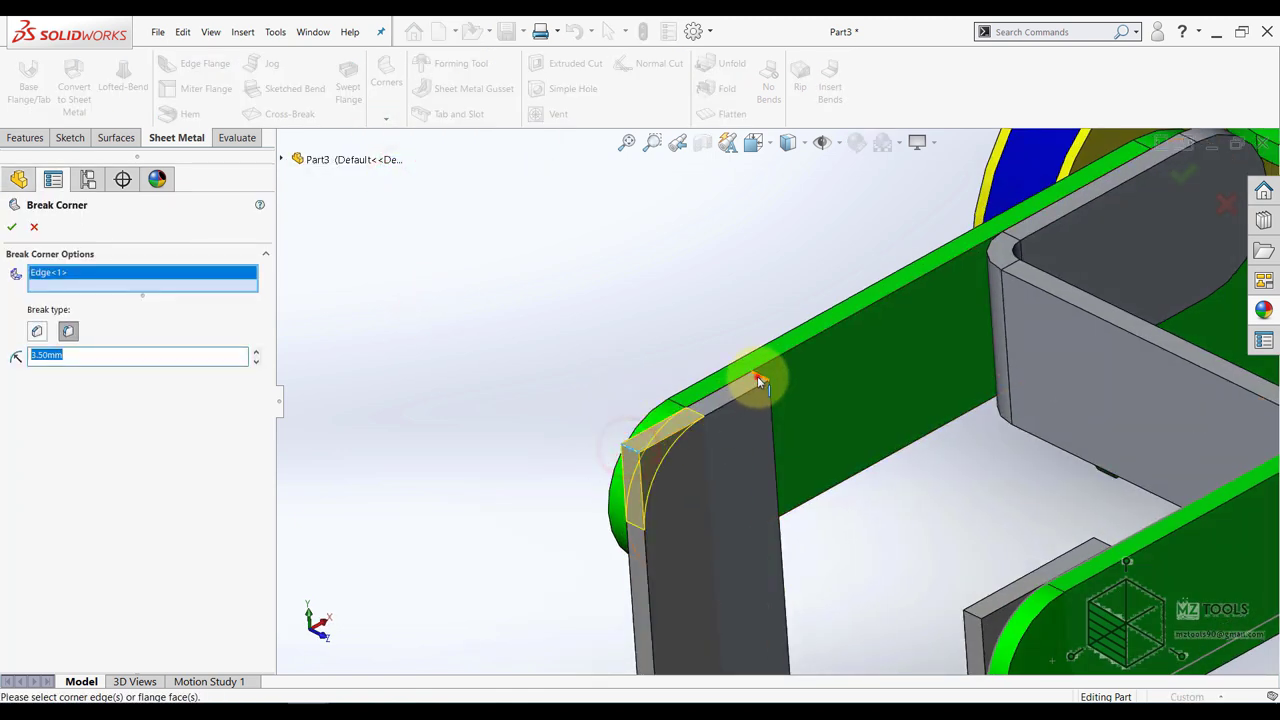
click(757, 377)
scroll(914, 486, up, 1)
scroll(1085, 555, down, 4)
click(1052, 503)
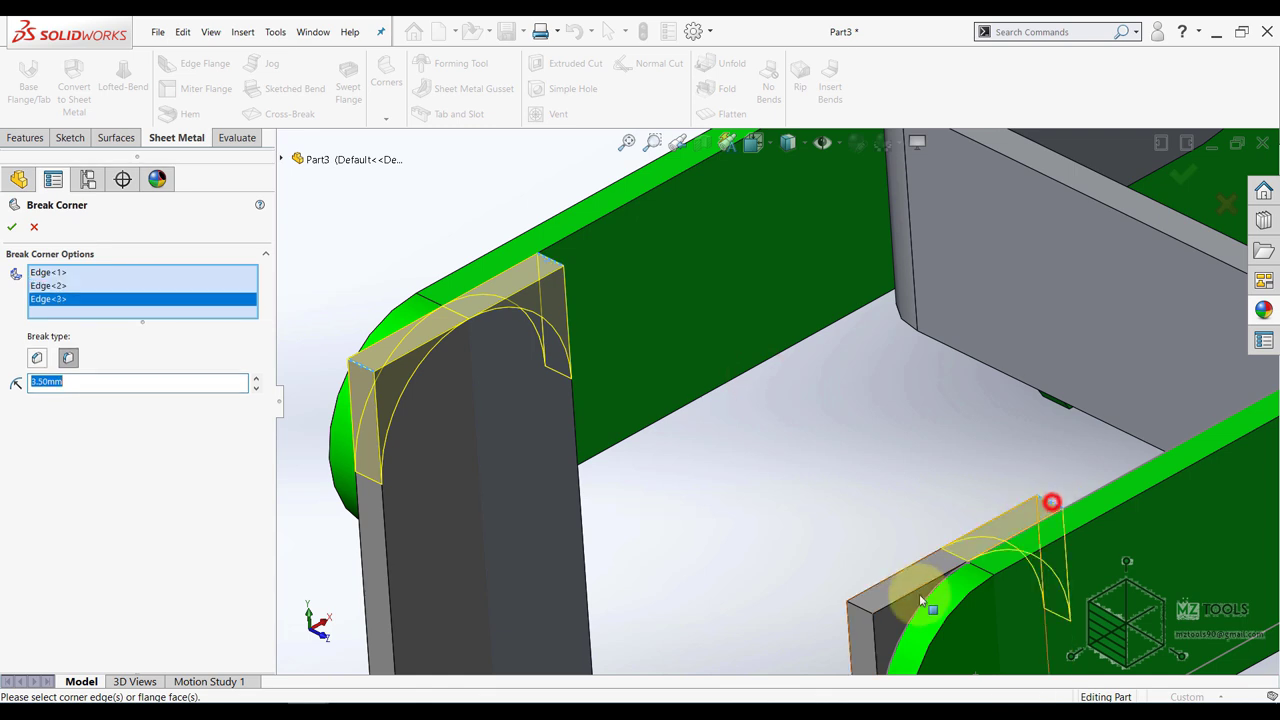
click(864, 609)
scroll(786, 597, up, 3)
click(11, 228)
click(447, 293)
- Hide the reference plane used for the U-shaped flange and set the display style to Shaded With Edges
scroll(465, 338, up, 4)
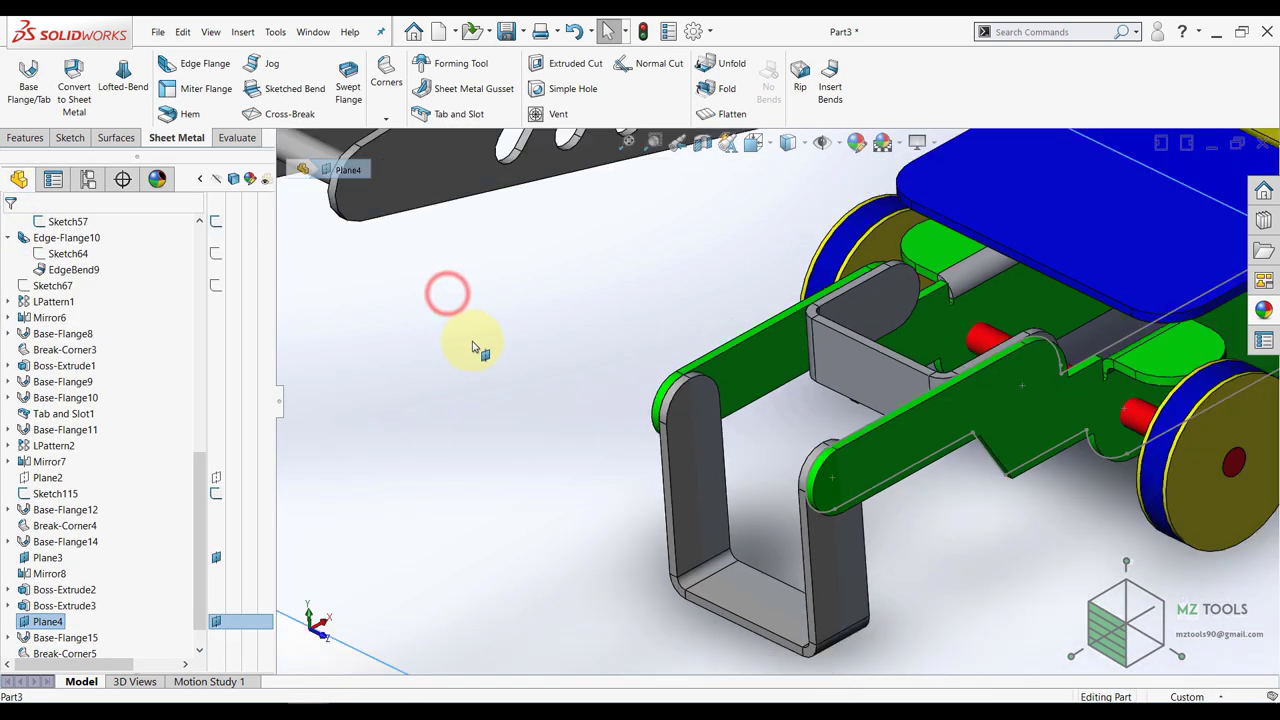
middle_drag(476, 348, 524, 367)
scroll(740, 407, up, 6)
click(498, 321)
click(667, 282)
click(746, 245)
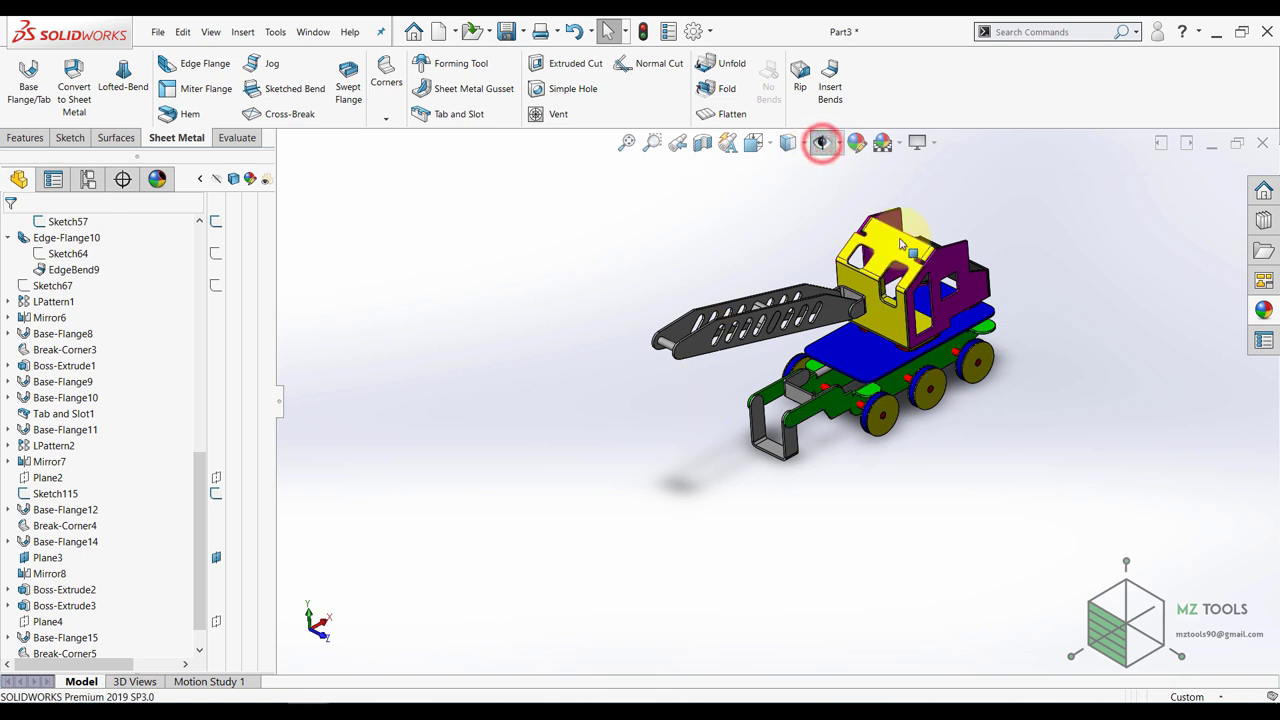
click(787, 143)
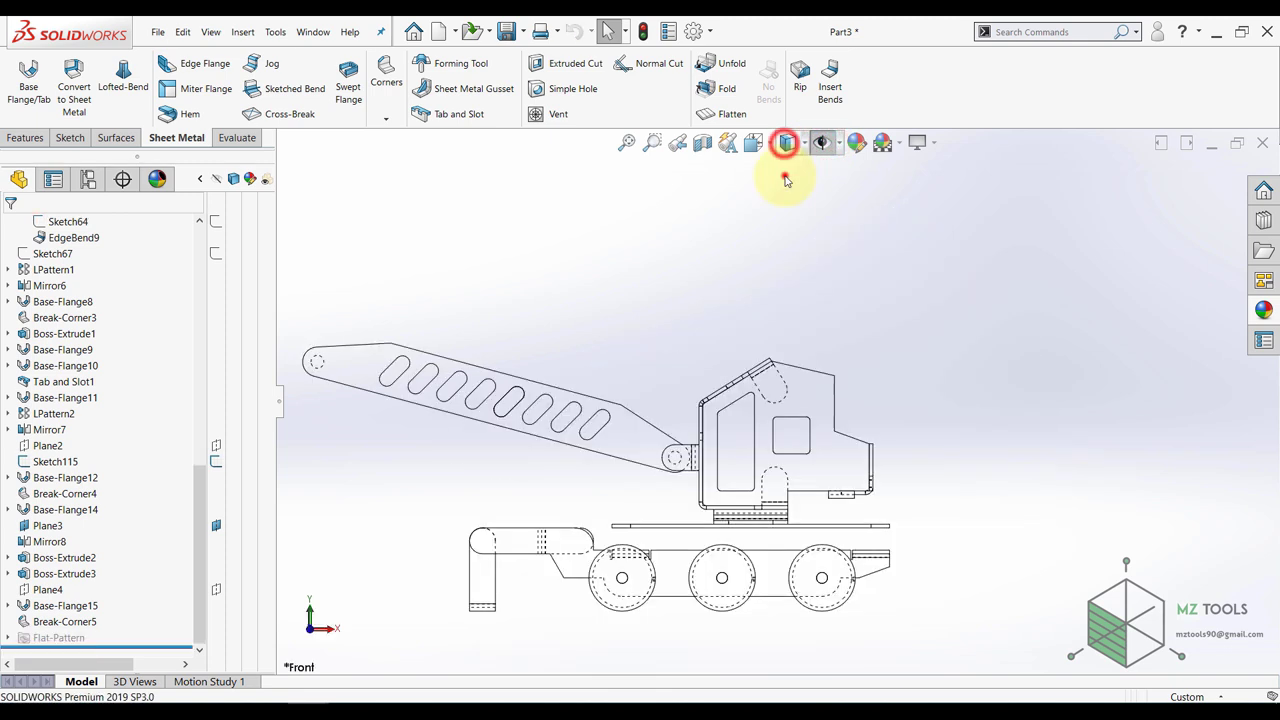
click(786, 177)
- Examine the cab tabs, the boom joint and the chassis arms from several angles
mouse_move(716, 271)
middle_down()
mouse_move(652, 352)
mouse_move(669, 374)
middle_up()
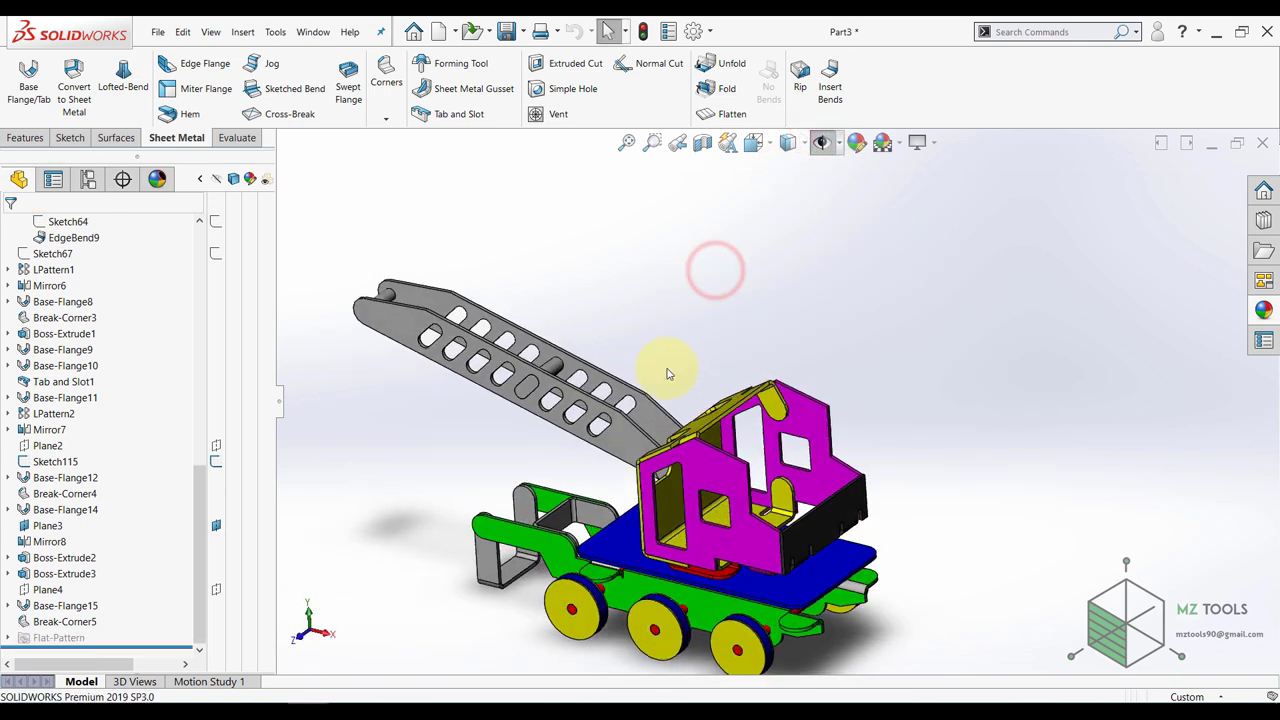
scroll(706, 435, down, 2)
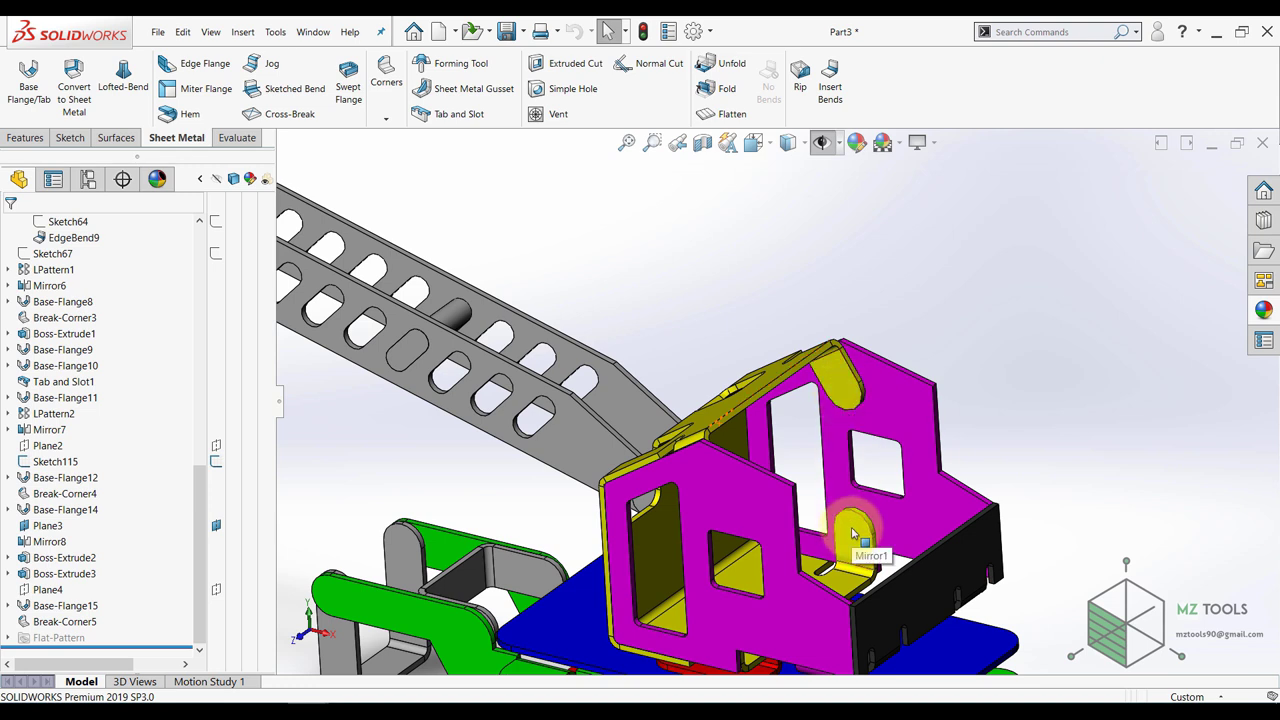
scroll(853, 533, up, 3)
scroll(411, 534, down, 3)
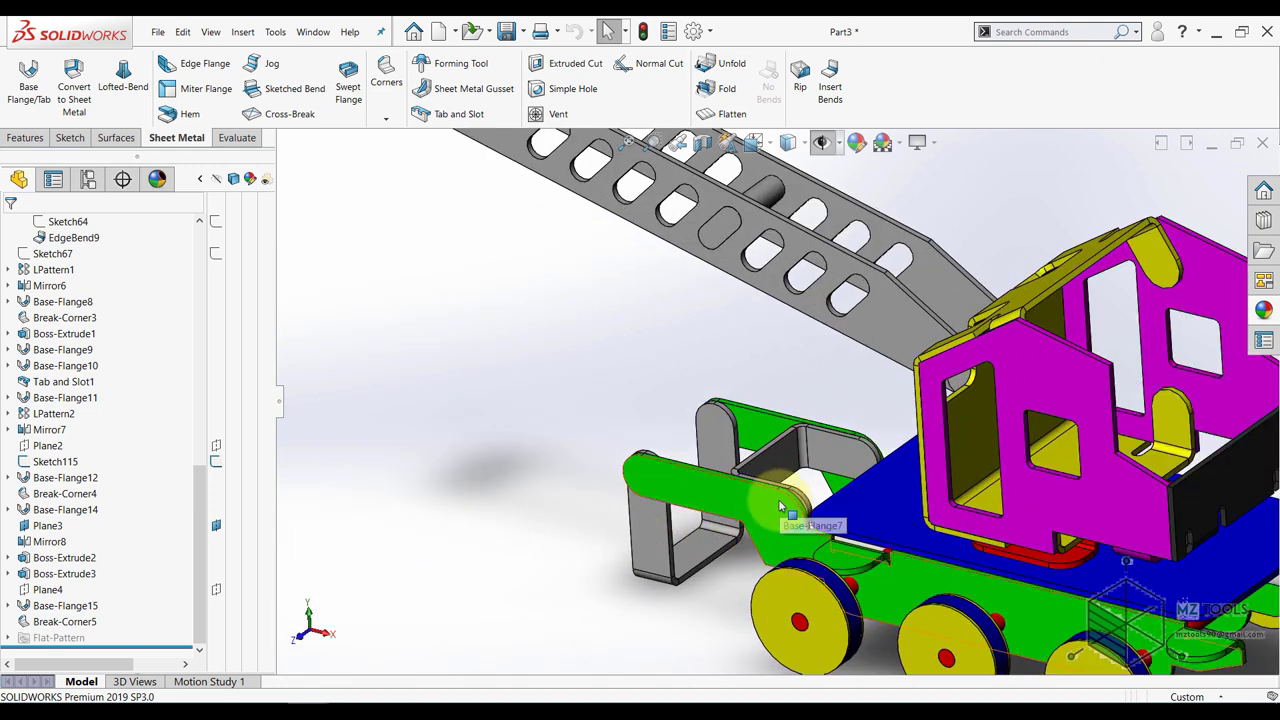
middle_drag(697, 476, 836, 440)
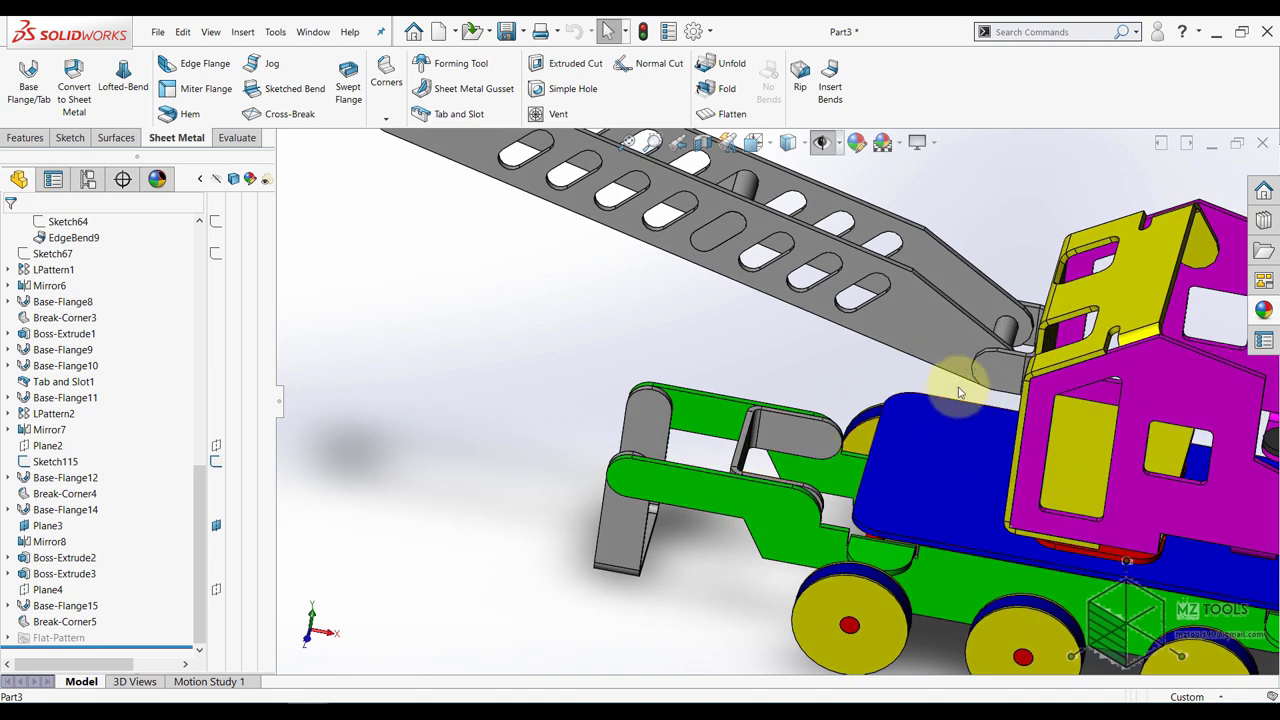
scroll(978, 385, up, 3)
scroll(940, 425, up, 3)
scroll(938, 455, down, 3)
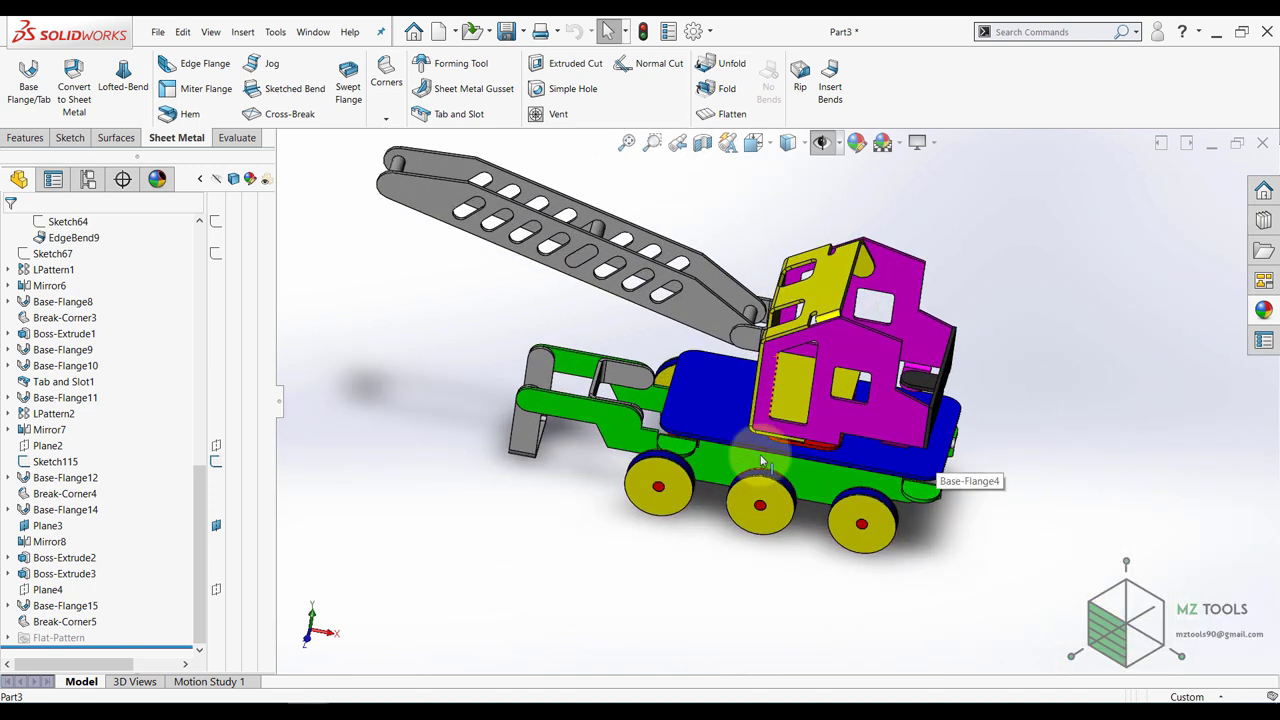
- Start a sketch on the Front plane, viewed from the front with hidden lines visible
scroll(114, 471, up, 15)
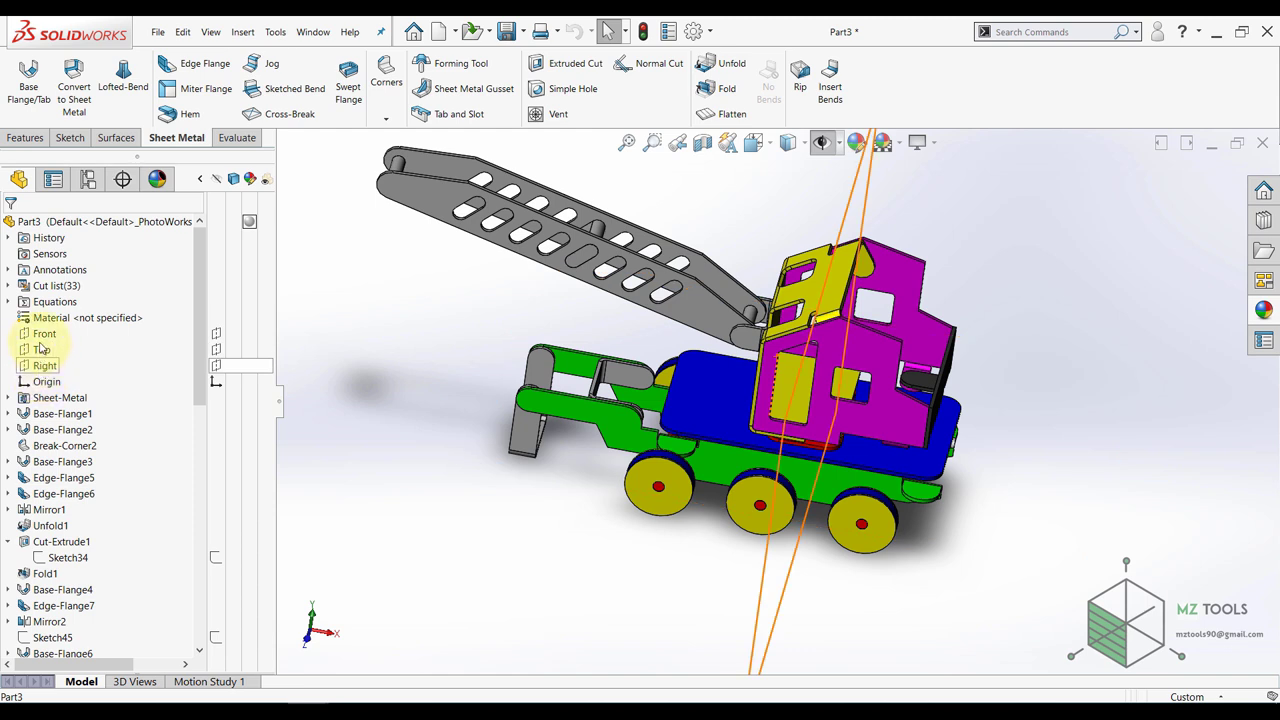
click(40, 334)
click(51, 320)
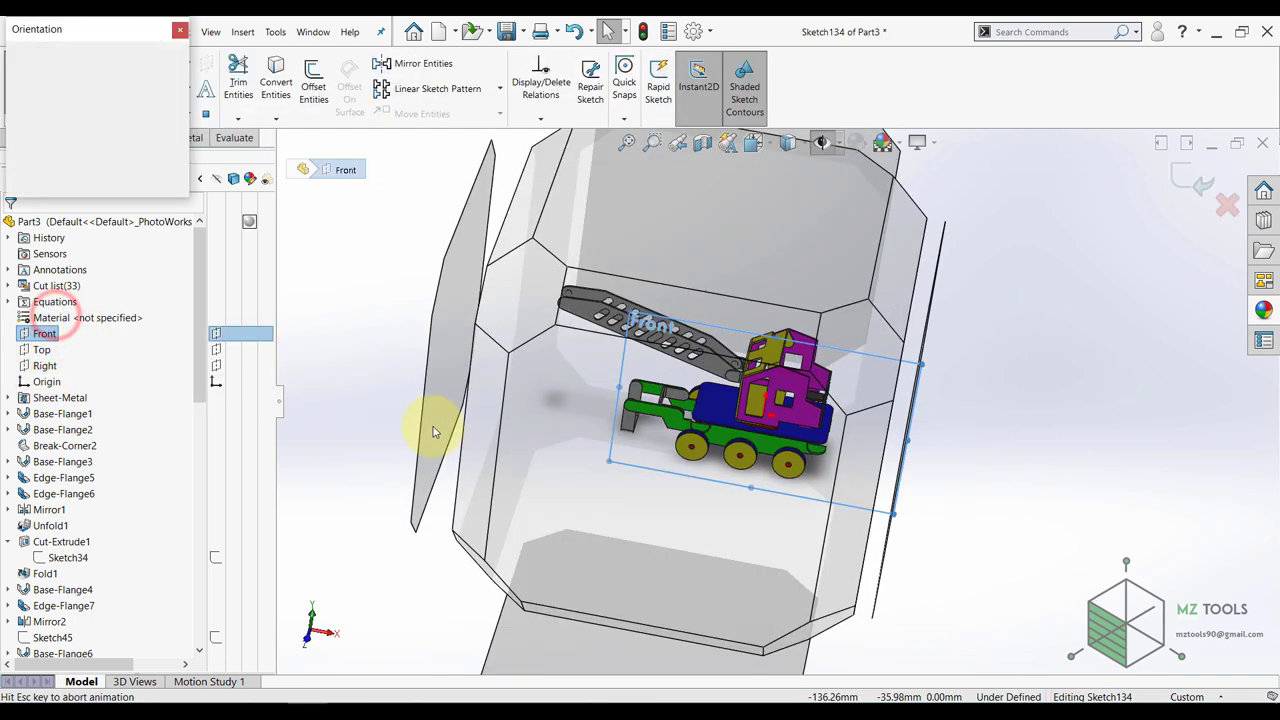
click(549, 536)
click(791, 145)
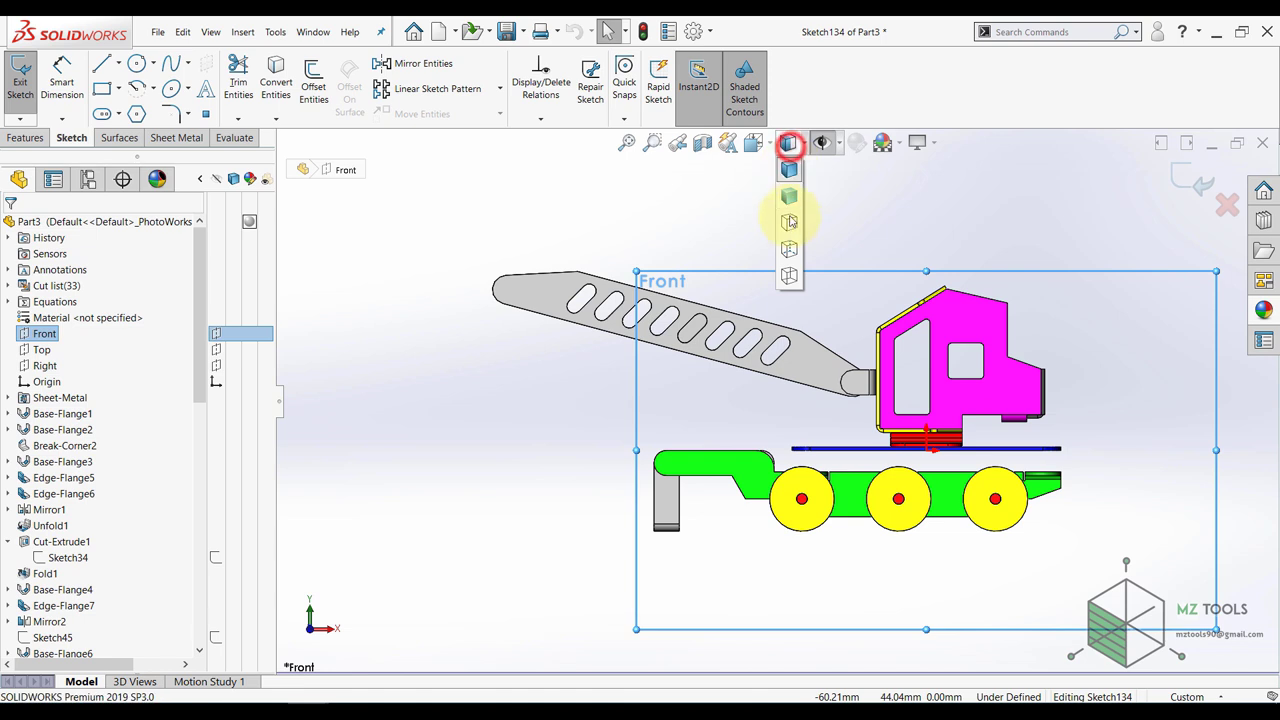
click(789, 250)
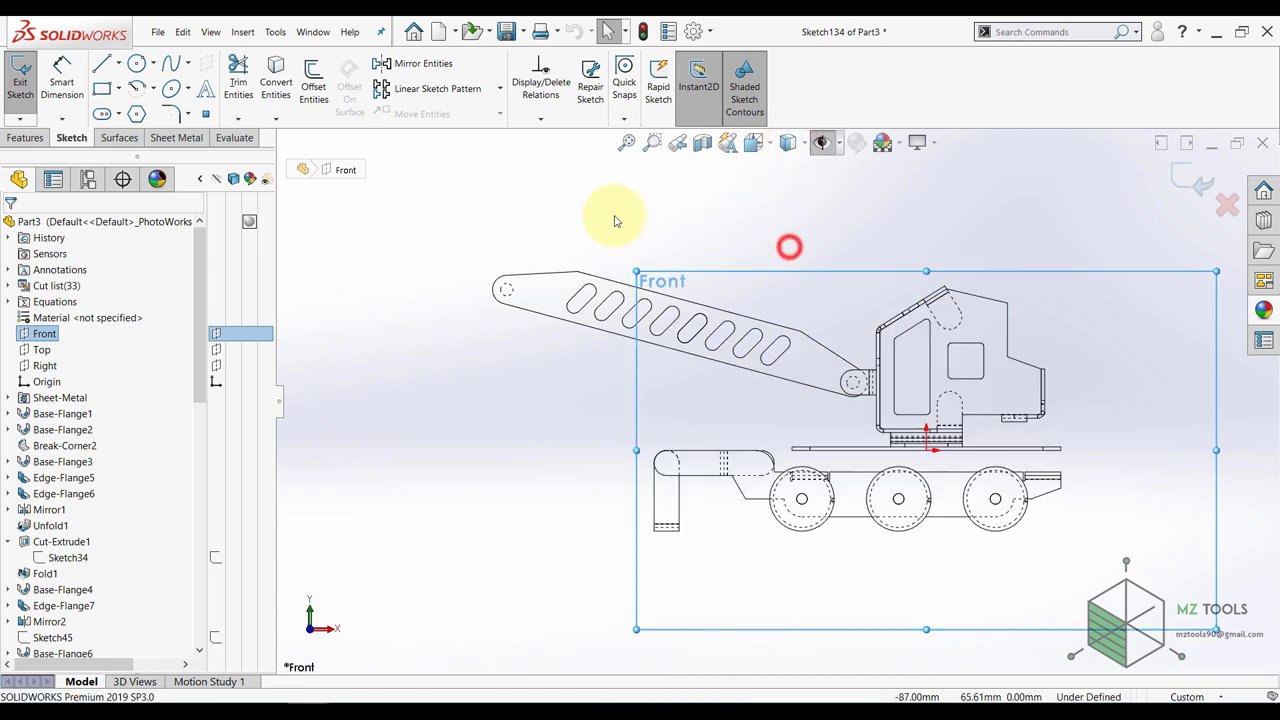
- Sketch a circle of about 1.5 mm radius at the arc centre of each of the cab's upper and lower rounded tabs
click(137, 66)
scroll(857, 371, down, 5)
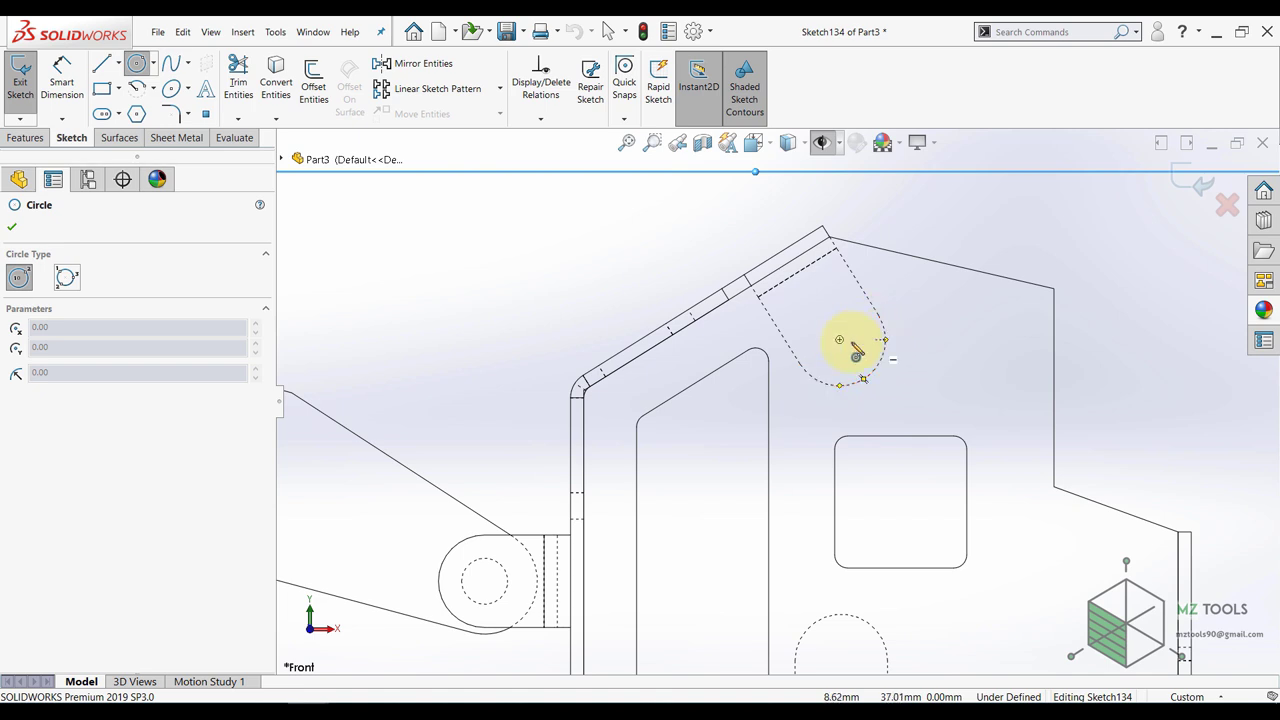
click(840, 339)
click(841, 360)
scroll(842, 361, up, 3)
scroll(868, 545, down, 4)
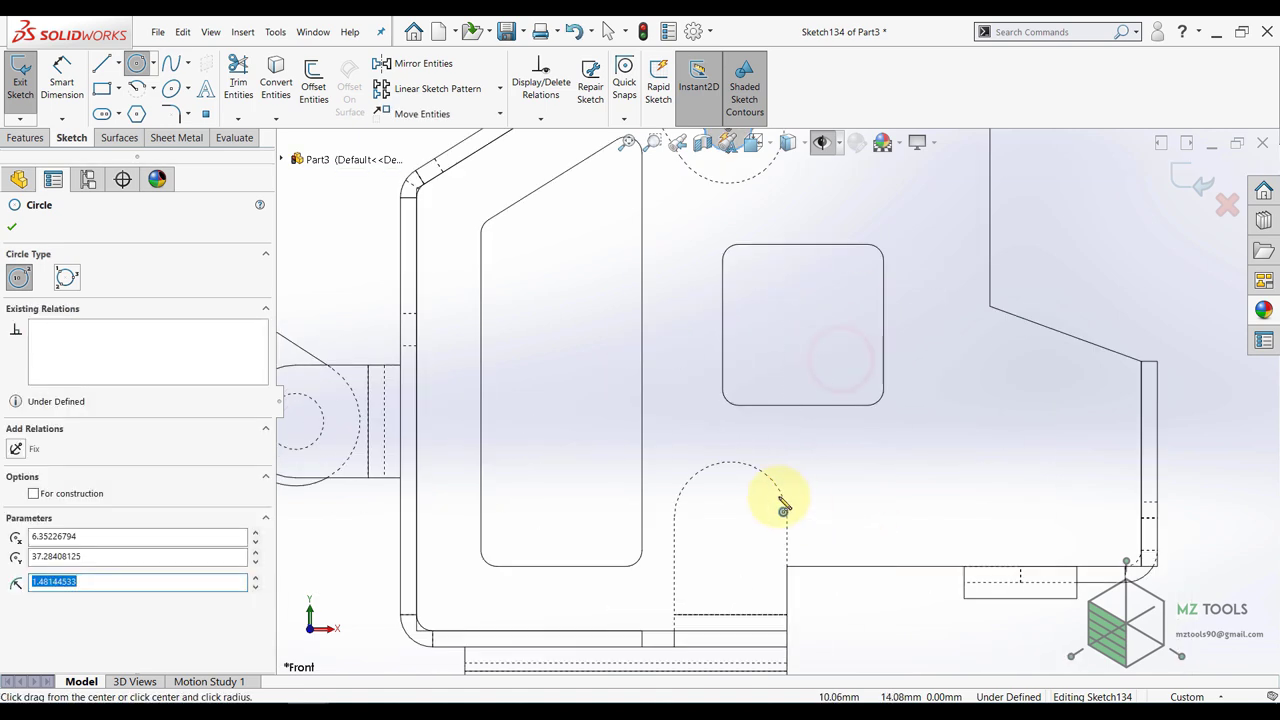
click(730, 518)
click(728, 543)
- Sketch a circle of about 1.7 mm radius at the centre of the boom's pivot joint
scroll(758, 459, up, 4)
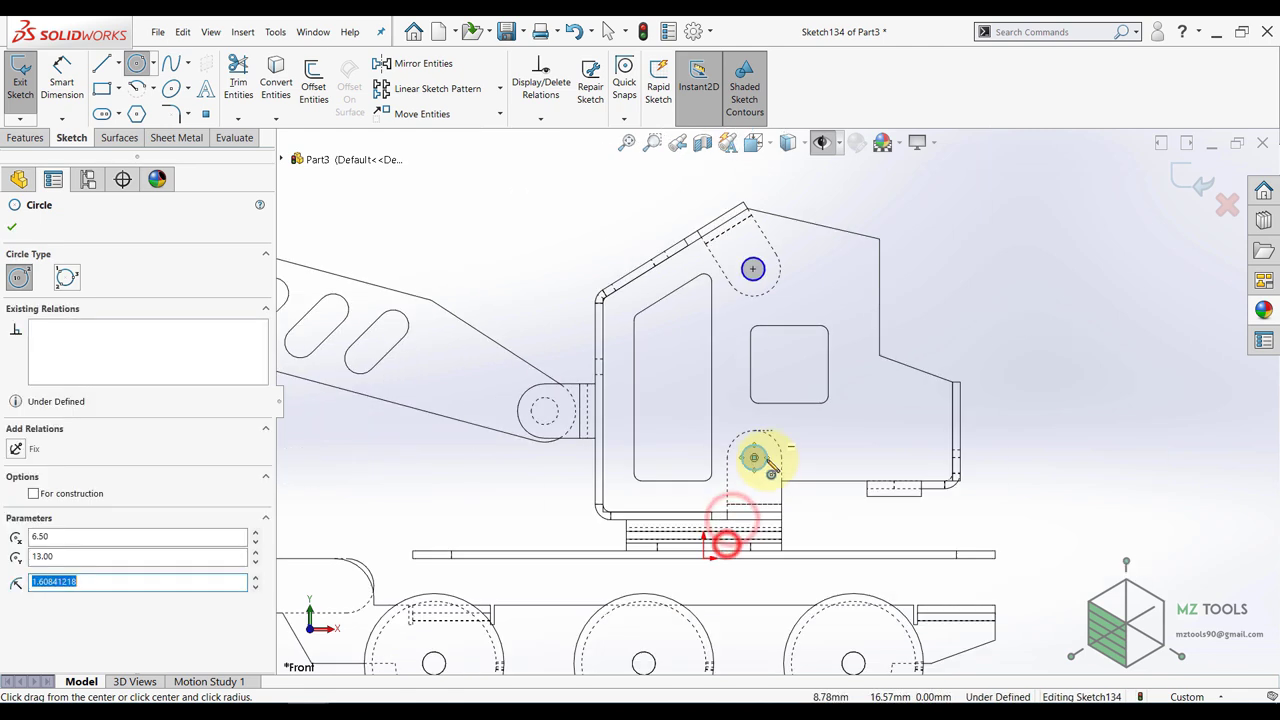
scroll(559, 452, down, 4)
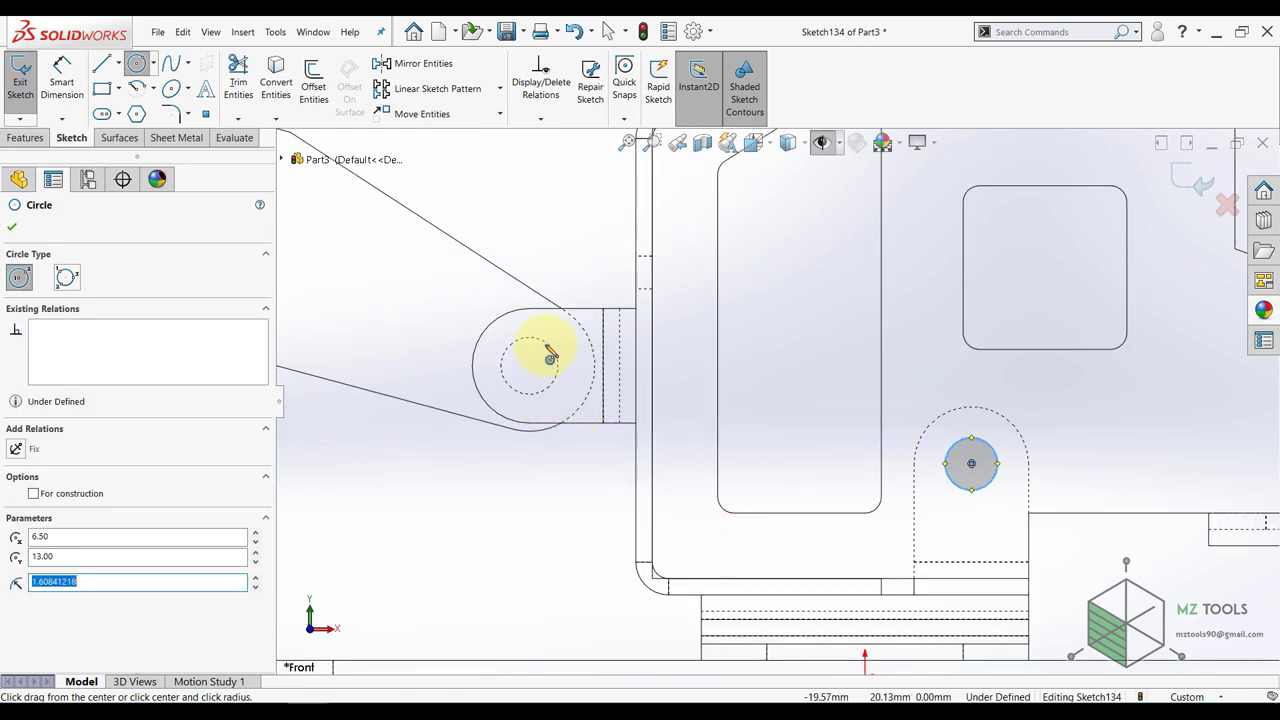
drag(529, 366, 533, 389)
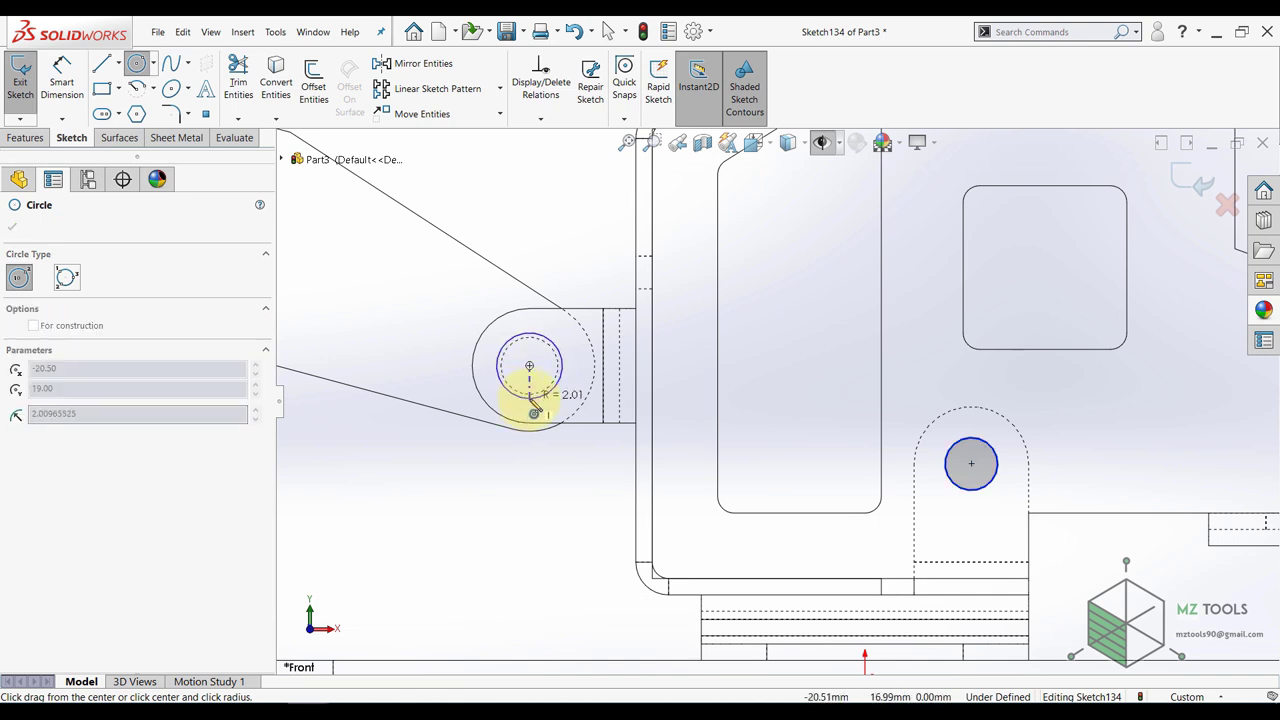
click(531, 394)
- Sketch two circles on the chassis arm, one at the rounded bracket end near the wheel and one at the U flange's rounded end
scroll(711, 377, up, 6)
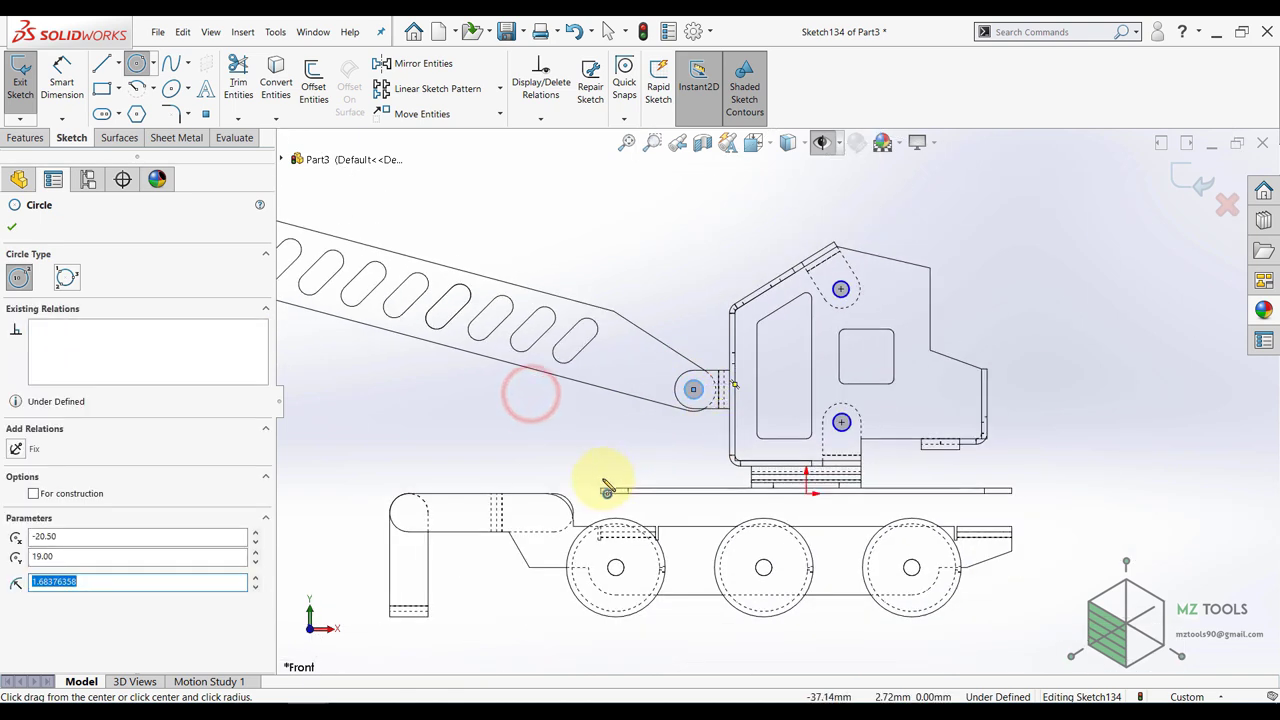
scroll(562, 511, down, 6)
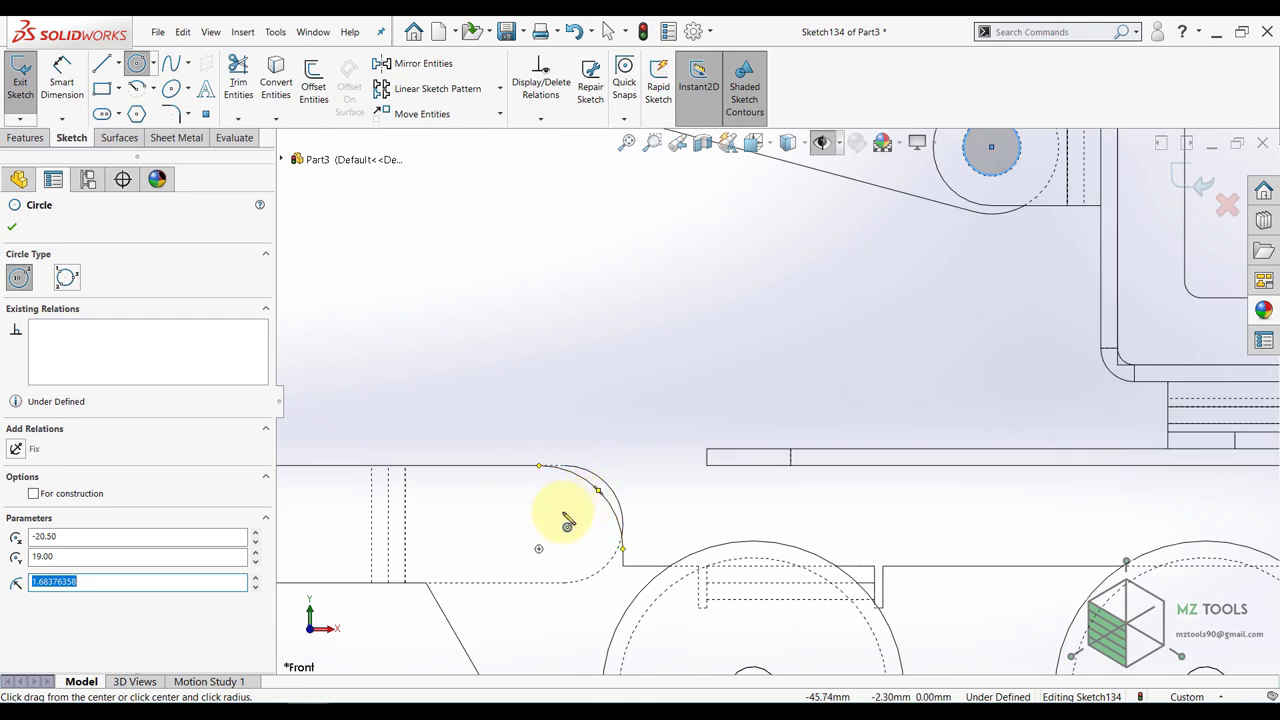
drag(541, 552, 571, 549)
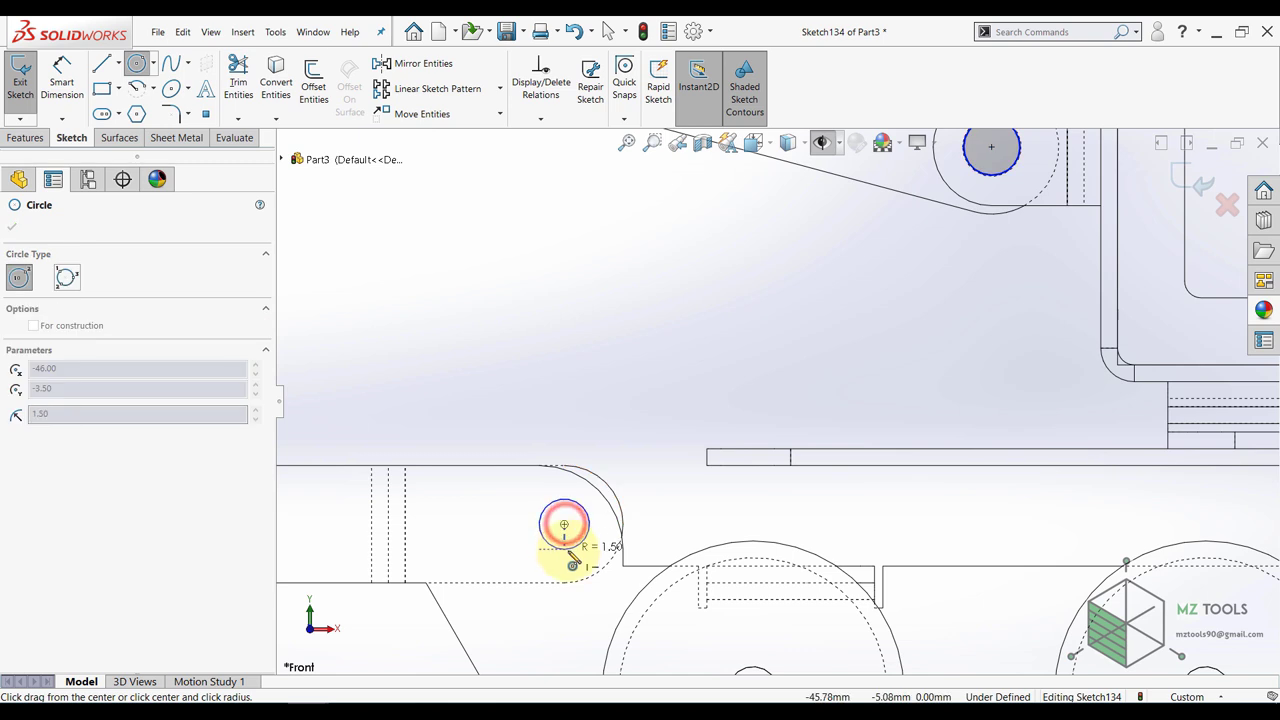
click(568, 551)
scroll(598, 536, up, 6)
scroll(572, 468, down, 4)
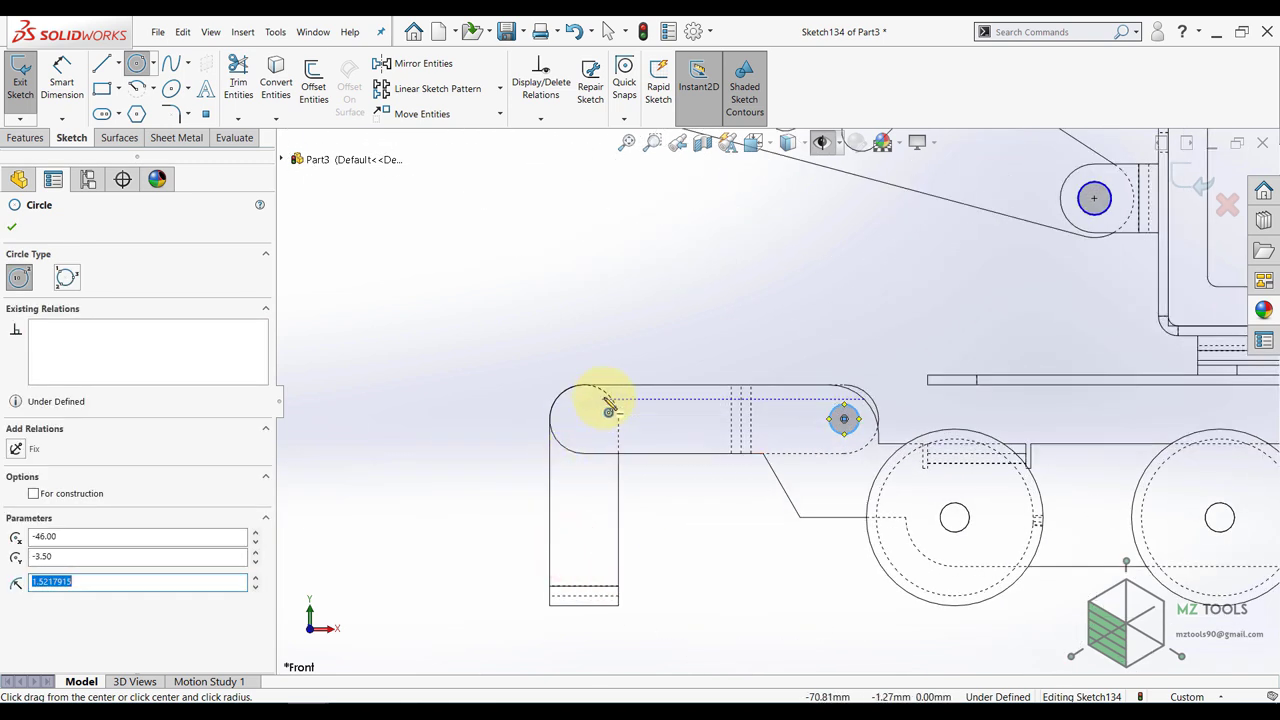
drag(584, 419, 588, 454)
click(584, 440)
scroll(792, 508, up, 6)
key(Escape)
- Select all five circles and add an Equal relation
click(800, 594)
drag(963, 257, 606, 443)
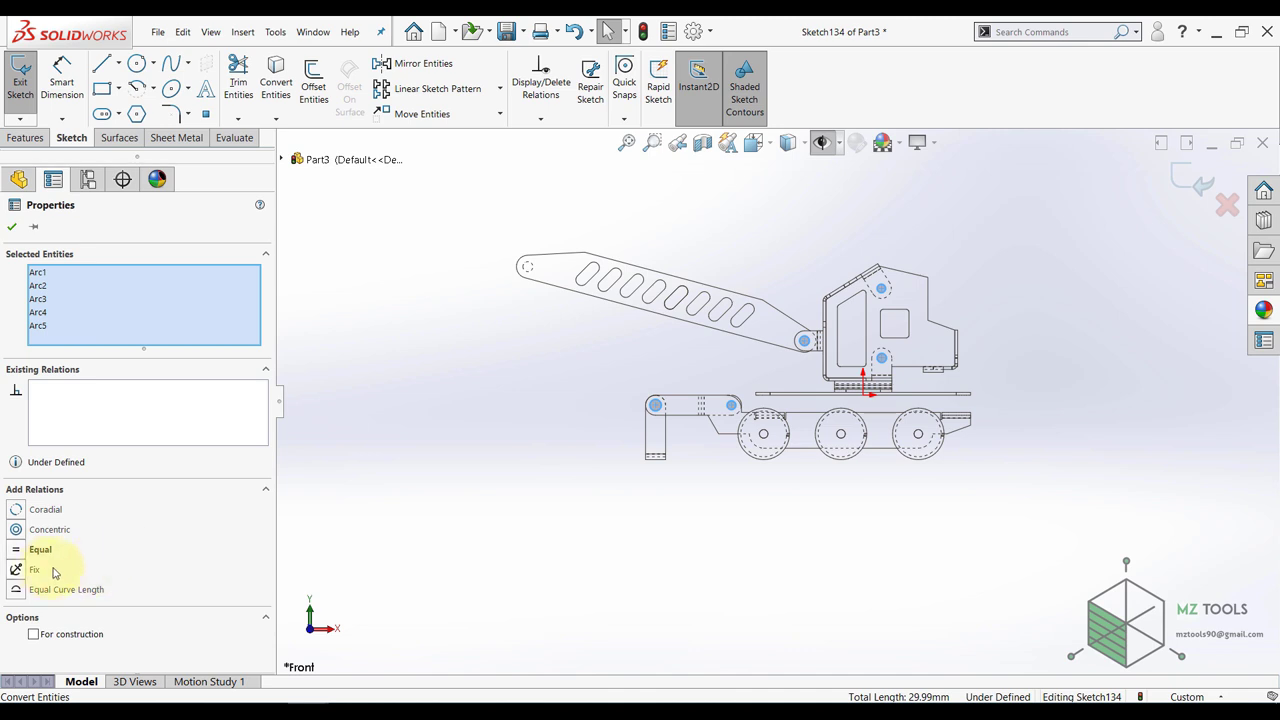
click(15, 551)
click(306, 463)
- Dimension the upper cab circle to a 3 mm diameter and exit the sketch
click(64, 62)
scroll(955, 283, down, 3)
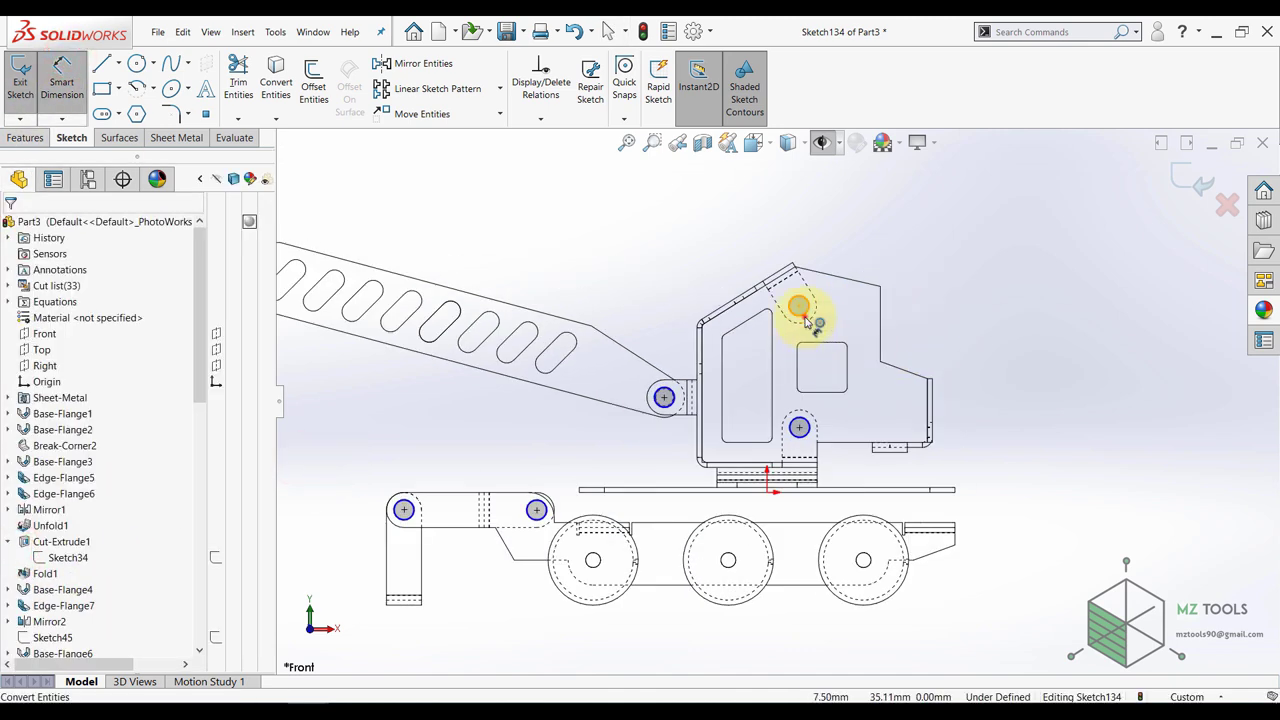
click(800, 307)
click(925, 280)
text(3)
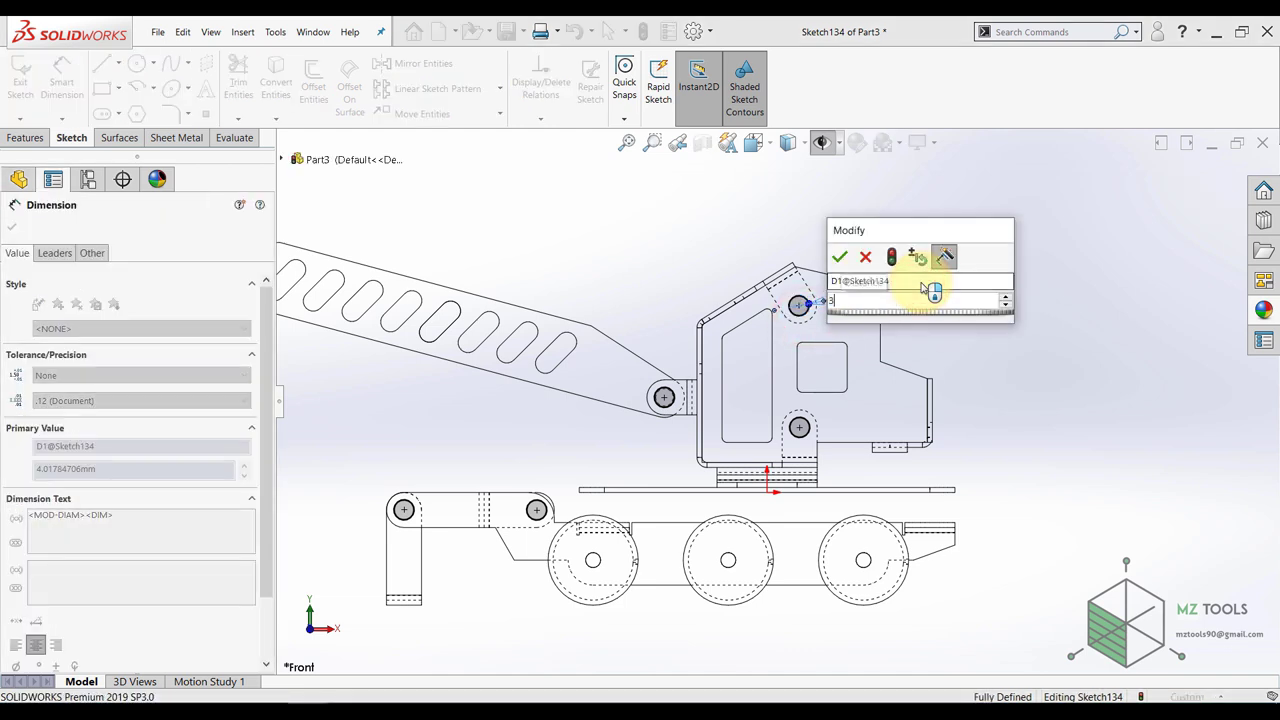
key(Return)
click(1017, 325)
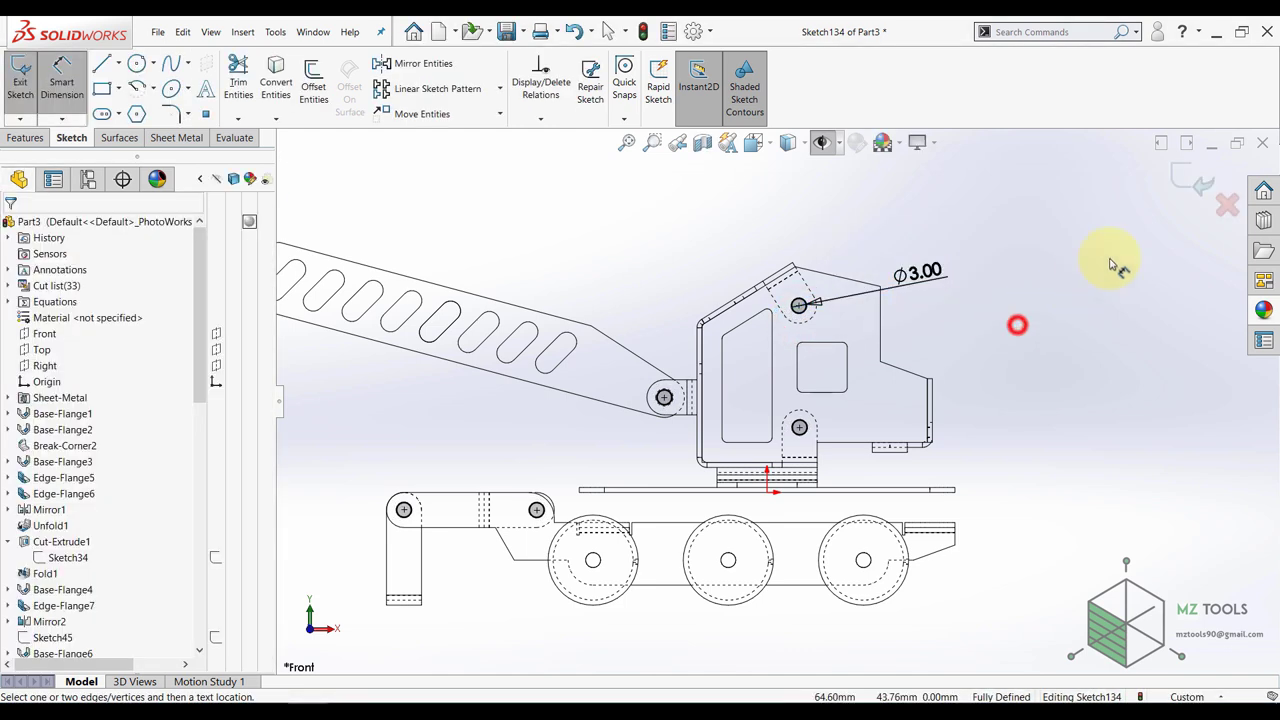
click(1186, 178)
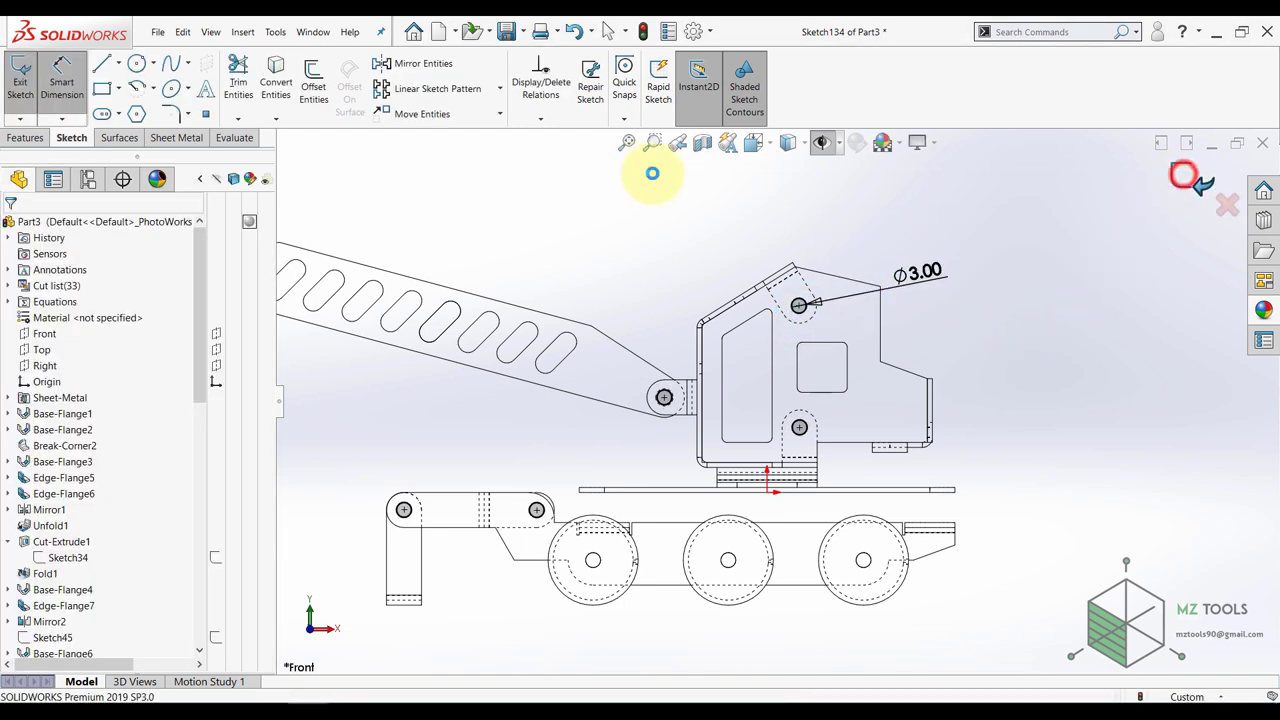
- Return the model to Shaded With Edges display in an angled view
click(806, 143)
click(793, 165)
middle_drag(652, 265, 616, 322)
- Cut the five circles through the model with an Extruded Cut using Through All - Both
click(170, 139)
scroll(582, 484, down, 2)
mouse_move(650, 410)
middle_down()
mouse_move(582, 484)
mouse_move(617, 356)
mouse_move(592, 391)
middle_up()
click(61, 621)
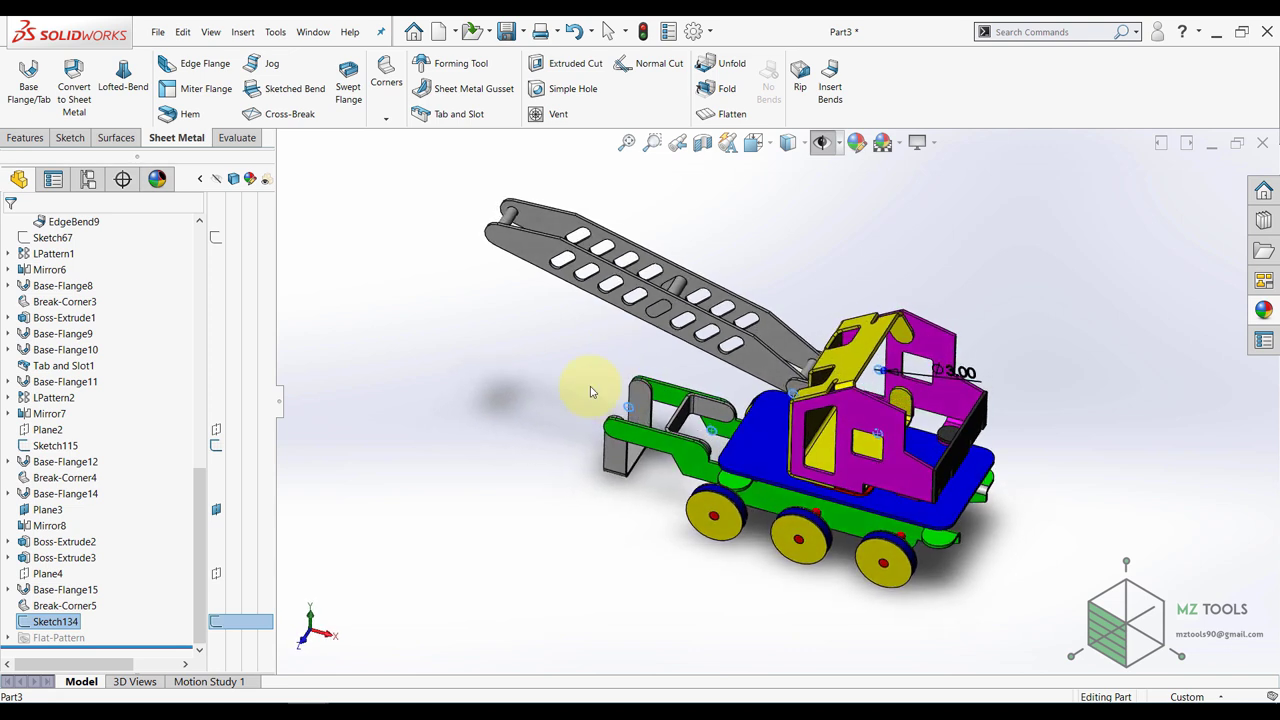
click(571, 72)
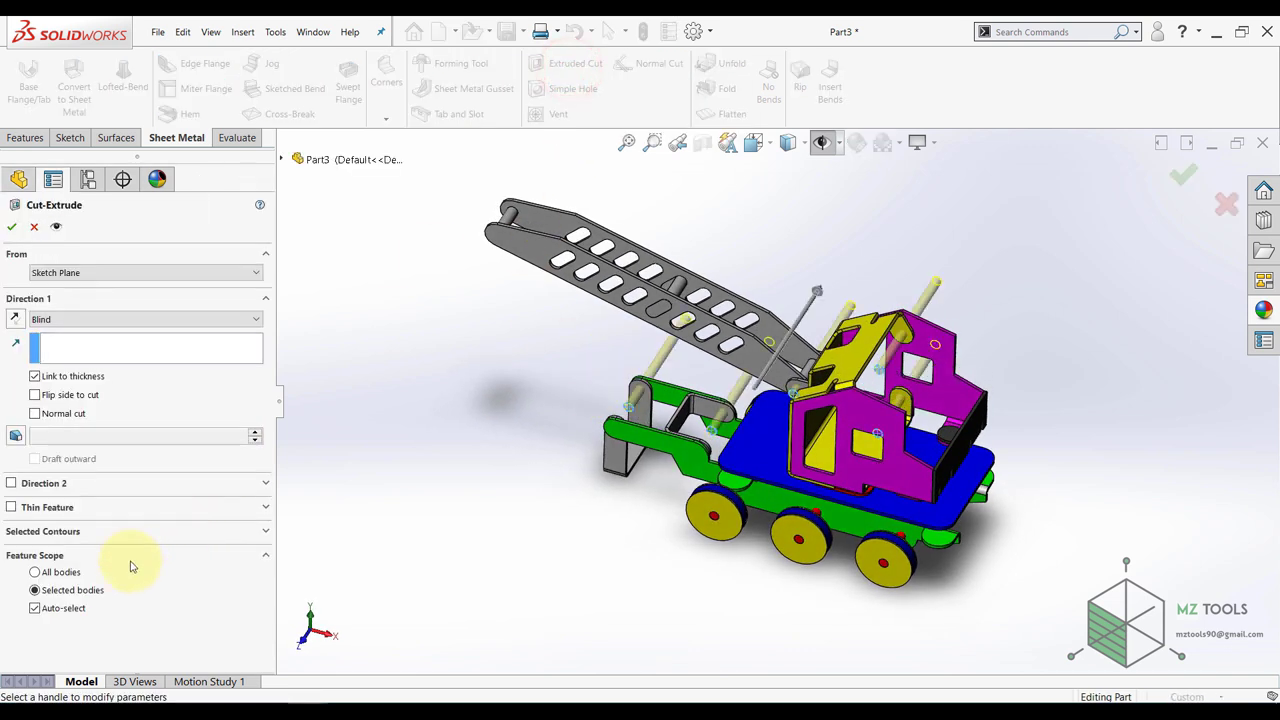
click(78, 319)
click(88, 357)
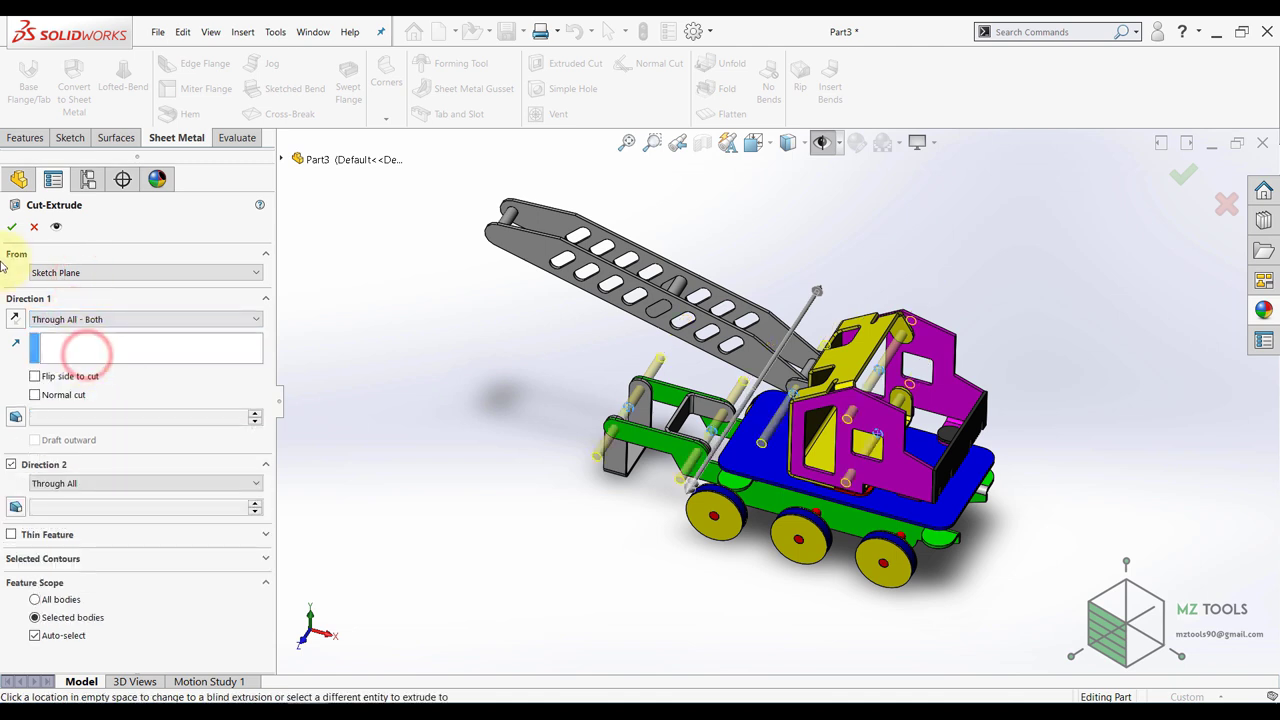
click(14, 228)
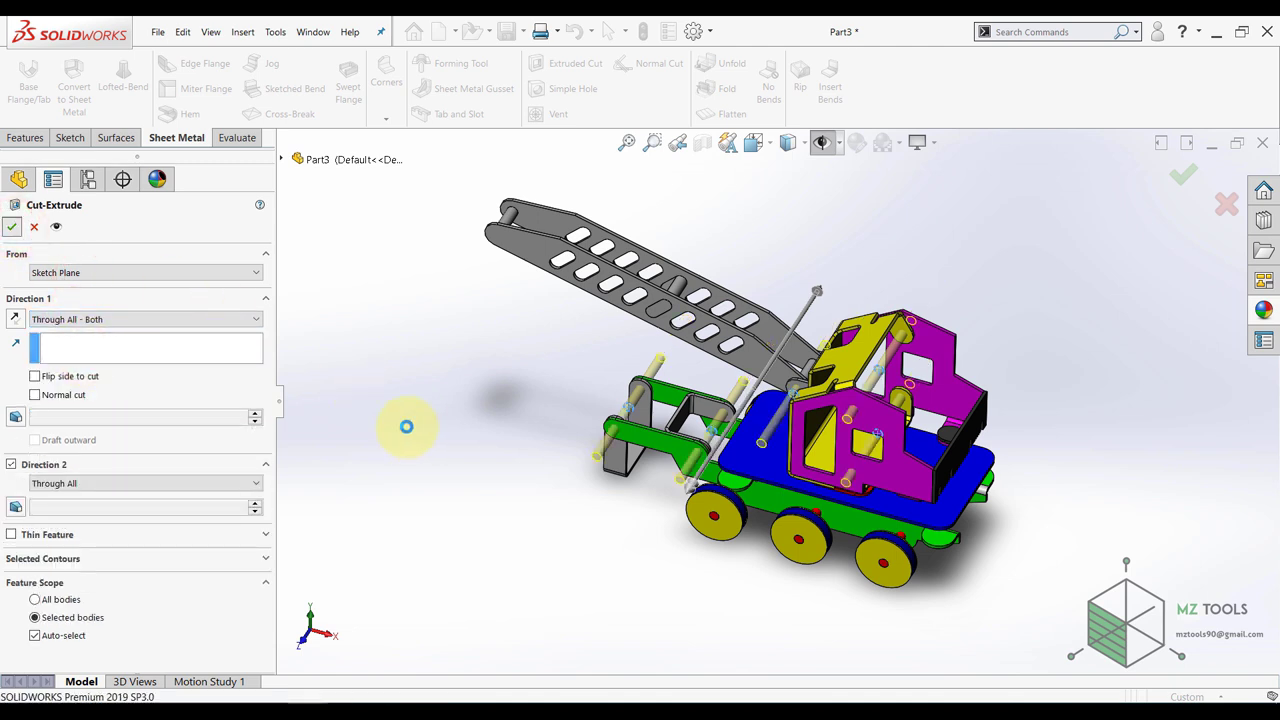
click(406, 427)
scroll(637, 396, down, 2)
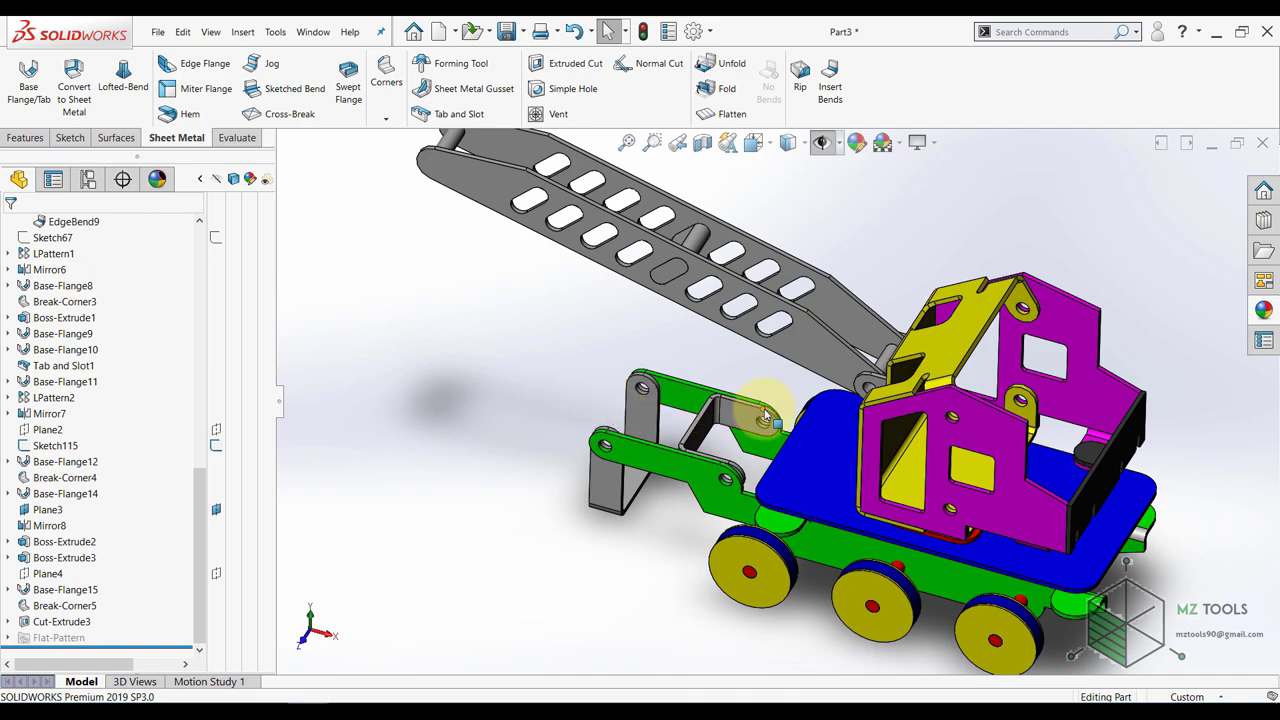
- Inspect the crane's chassis arms, wheels, cab and platform from several angles and close up
scroll(765, 413, down, 3)
scroll(694, 526, up, 3)
middle_drag(970, 318, 982, 420)
scroll(888, 258, down, 2)
middle_drag(888, 258, 848, 257)
scroll(994, 237, up, 1)
scroll(994, 237, down, 1)
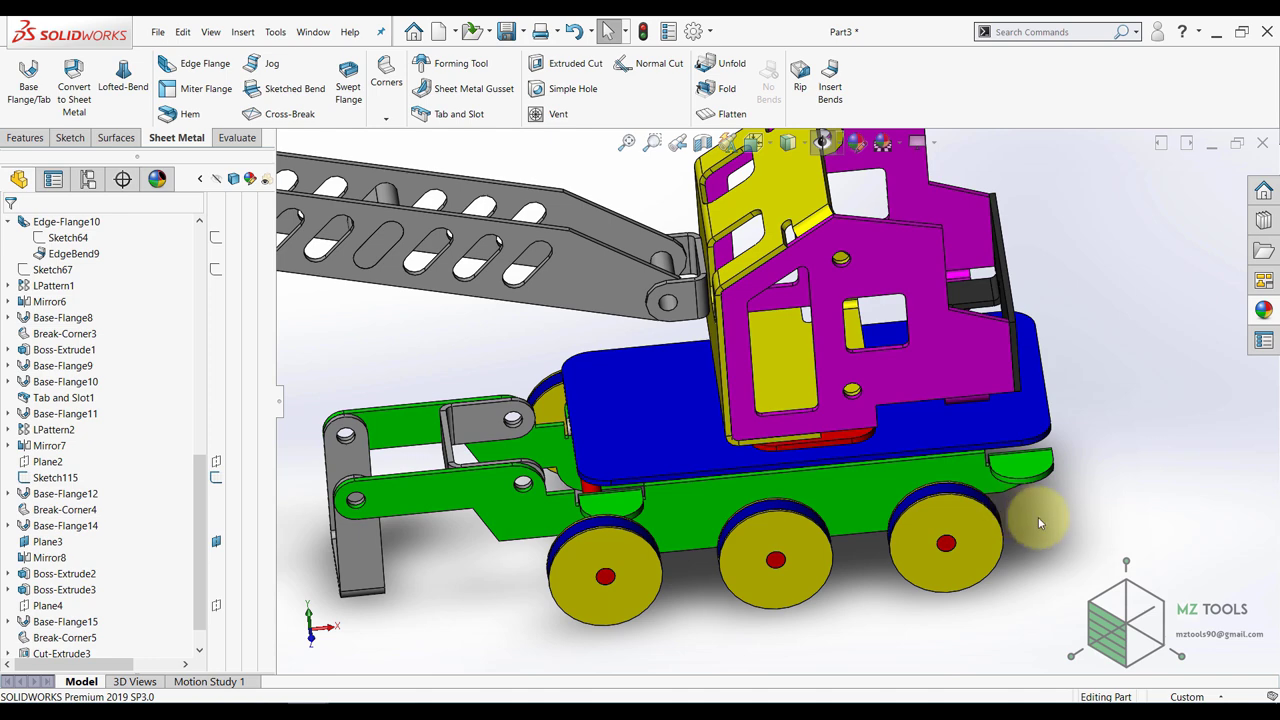
scroll(1036, 517, up, 2)
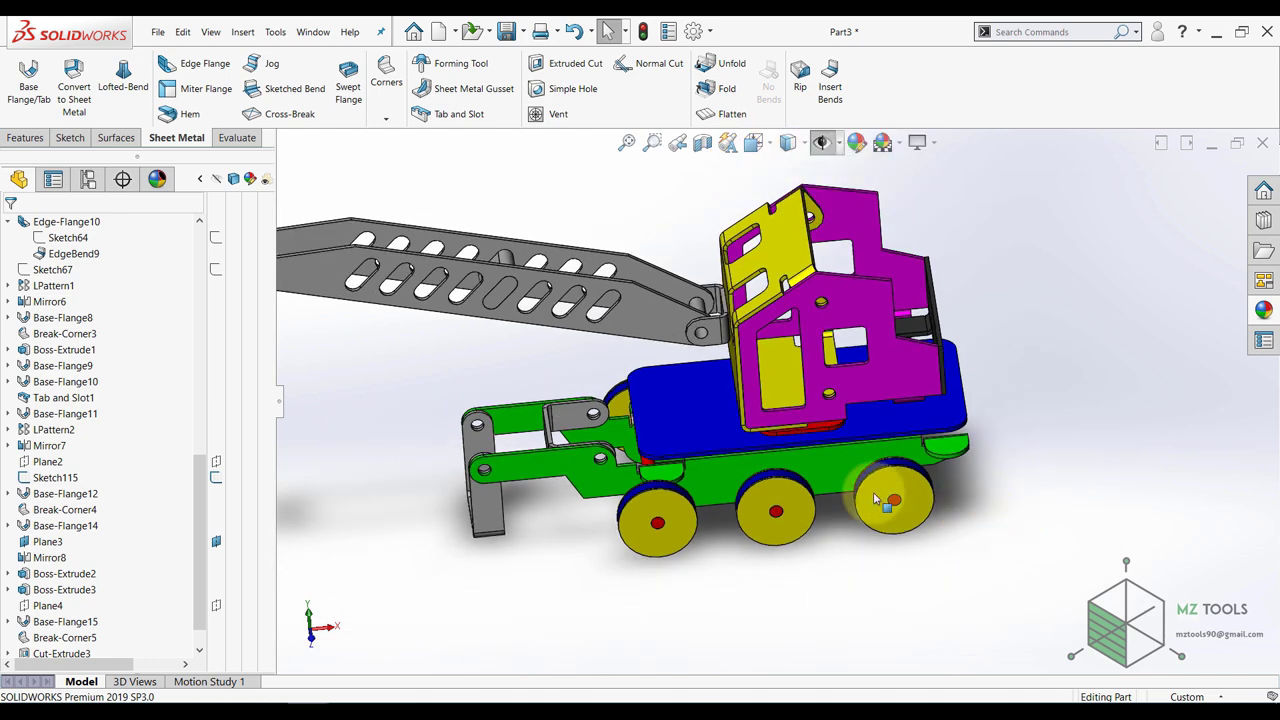
scroll(686, 478, down, 2)
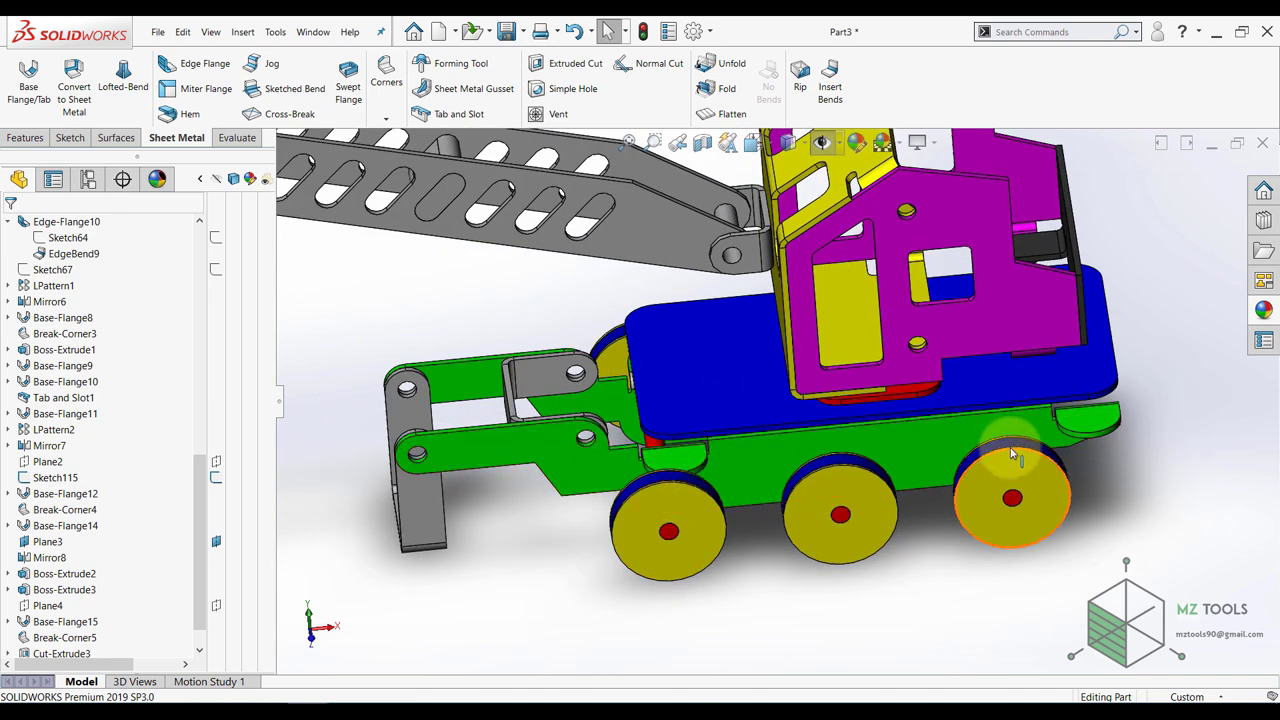
middle_drag(688, 388, 903, 517)
scroll(632, 562, up, 2)
scroll(467, 447, down, 2)
middle_drag(540, 382, 691, 480)
scroll(316, 441, down, 3)
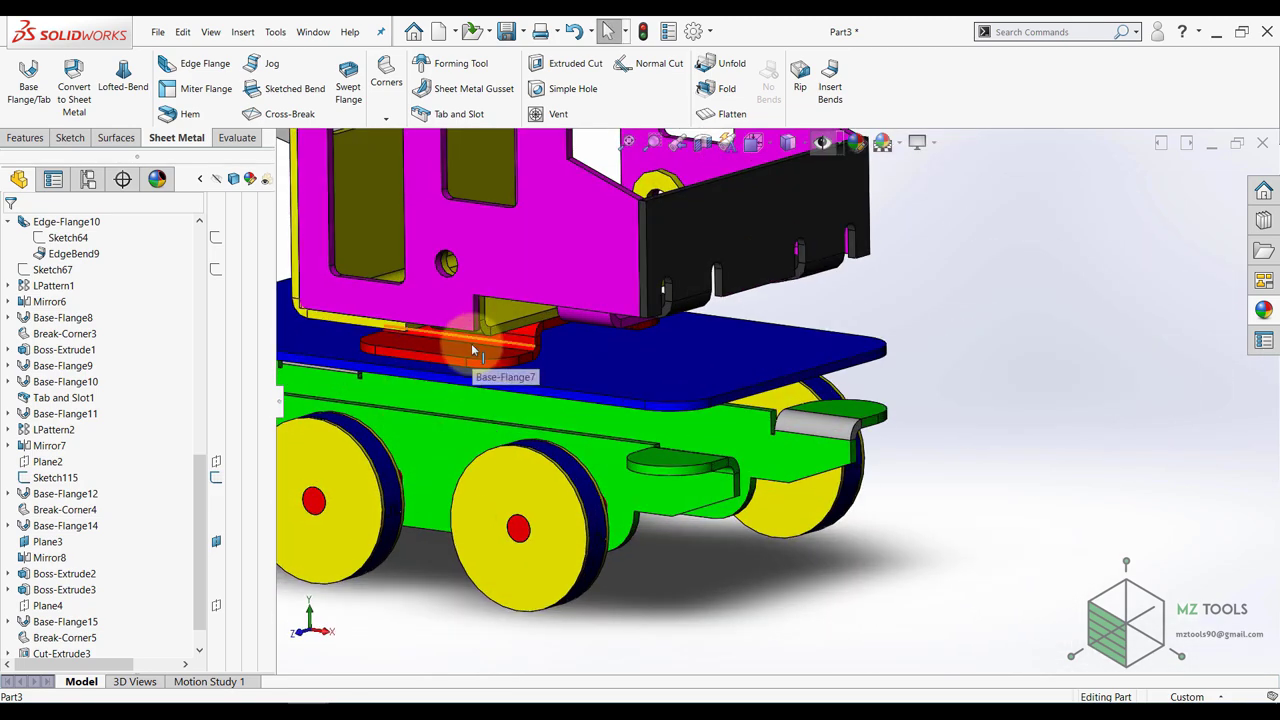
scroll(541, 376, up, 6)
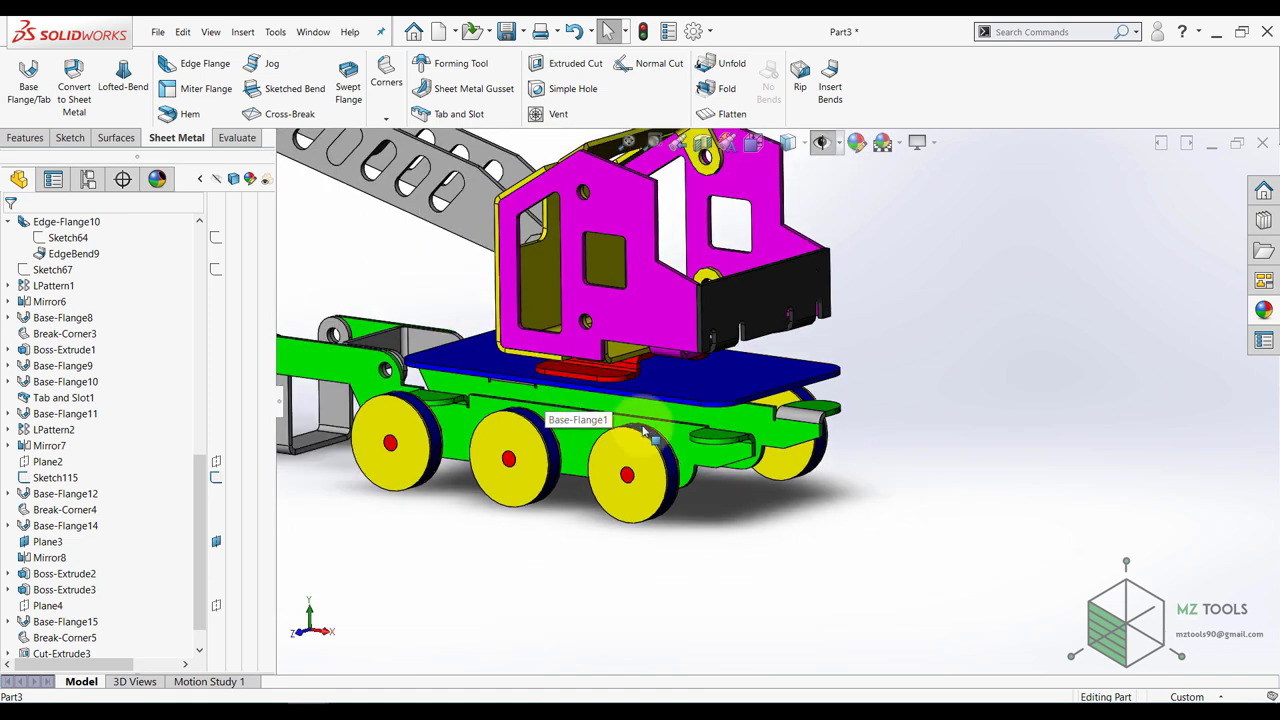
scroll(680, 470, down, 4)
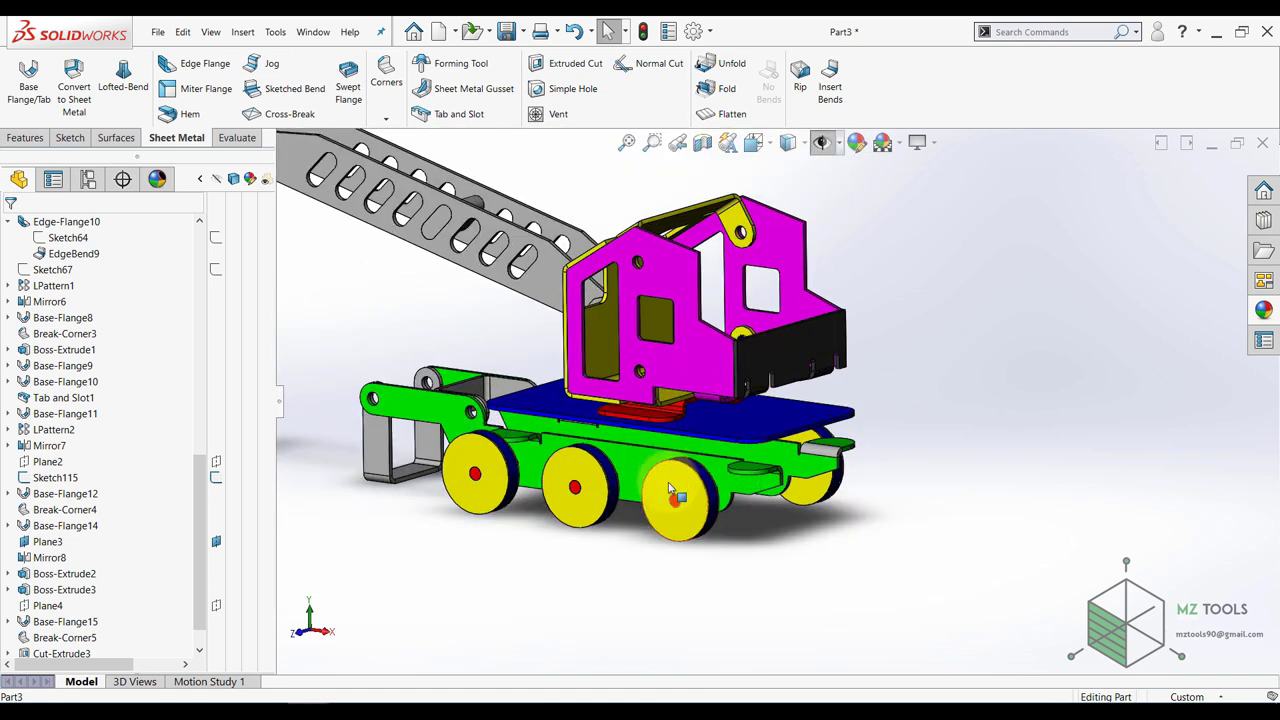
scroll(670, 488, up, 3)
scroll(680, 452, down, 5)
- Isolate the blue platform, the red bracket and the two green chassis side plates
click(692, 396)
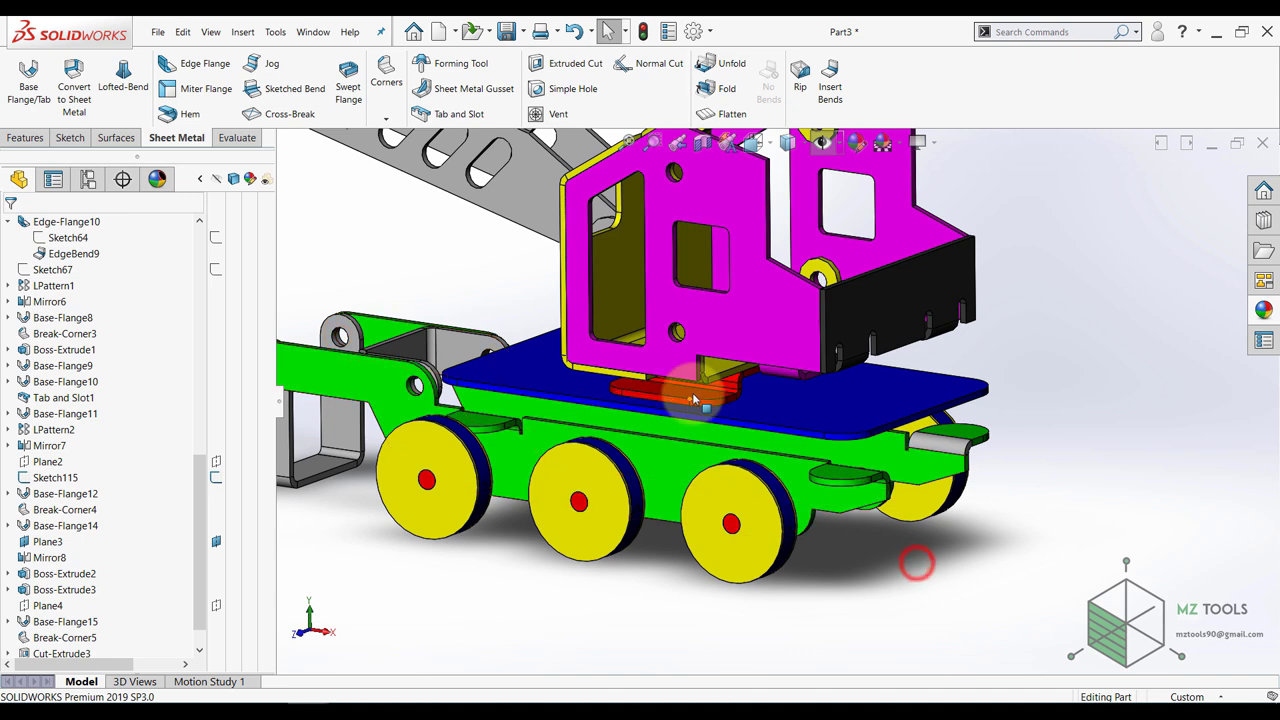
ctrl+click(802, 419)
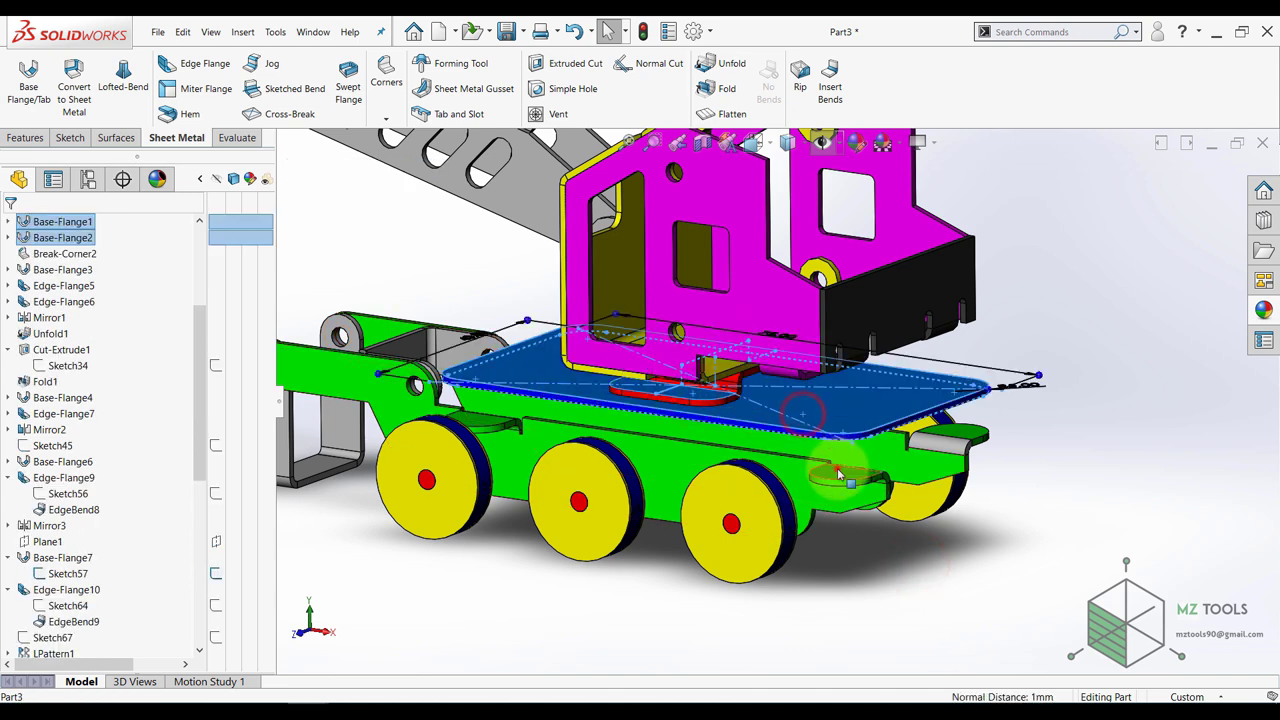
ctrl+click(839, 470)
ctrl+click(885, 455)
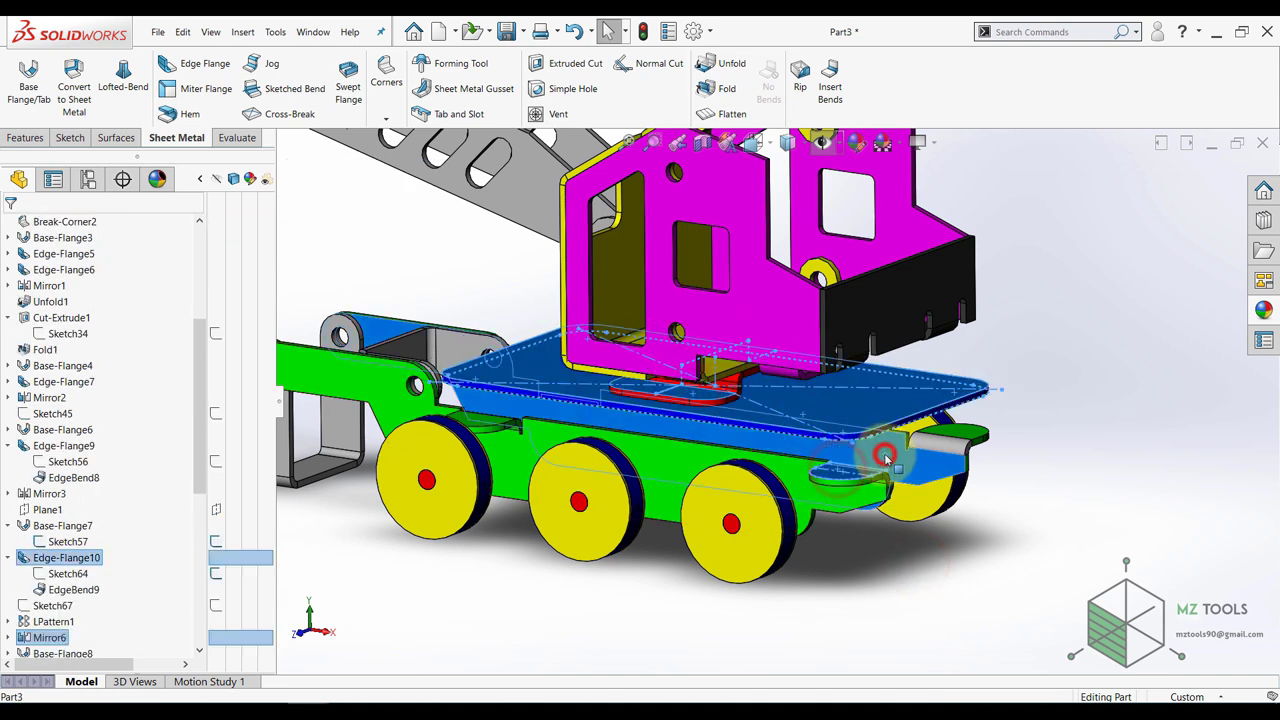
right_click(1054, 294)
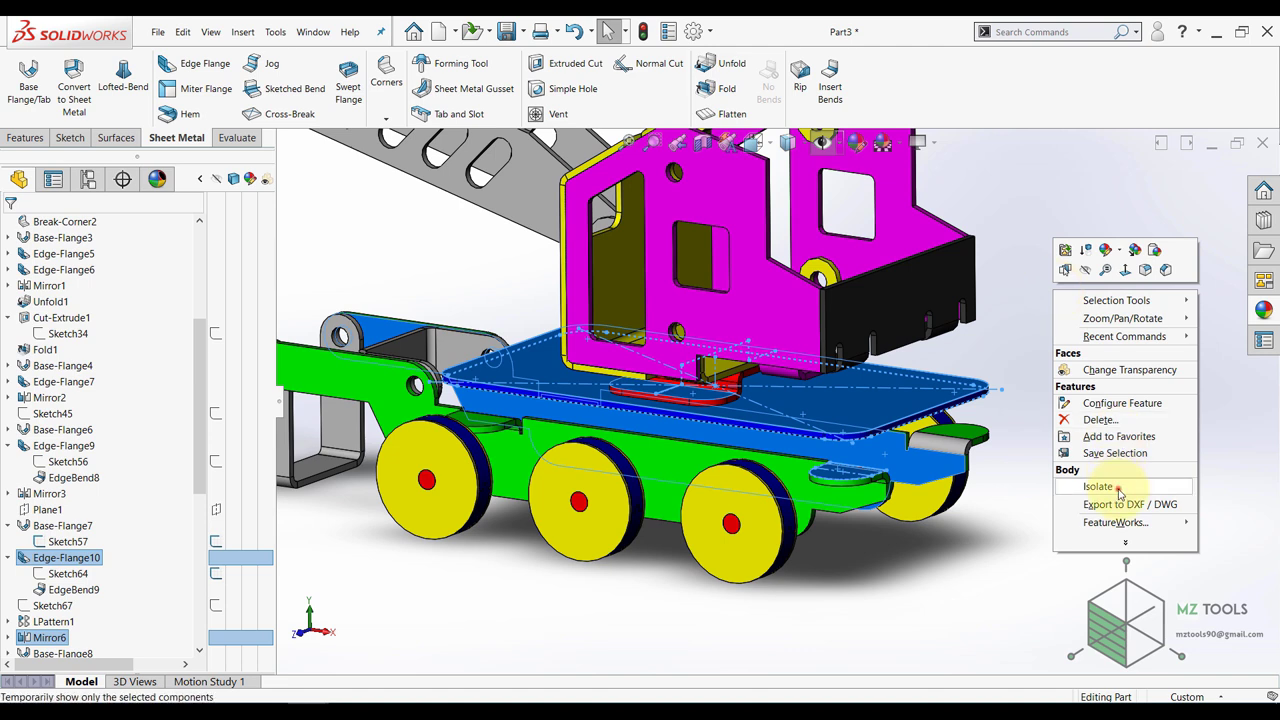
click(1118, 489)
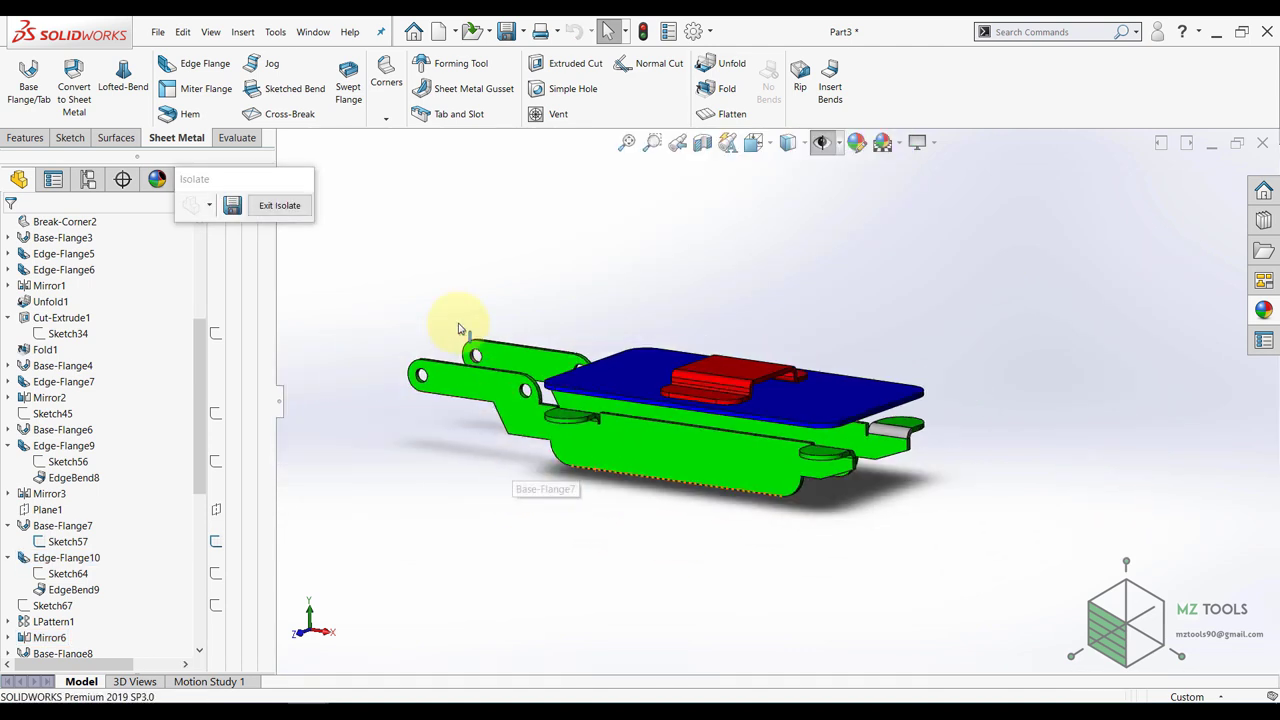
- Start a sketch on the red bracket's top face, viewed face-on with hidden lines visible
middle_drag(620, 283, 634, 372)
click(631, 372)
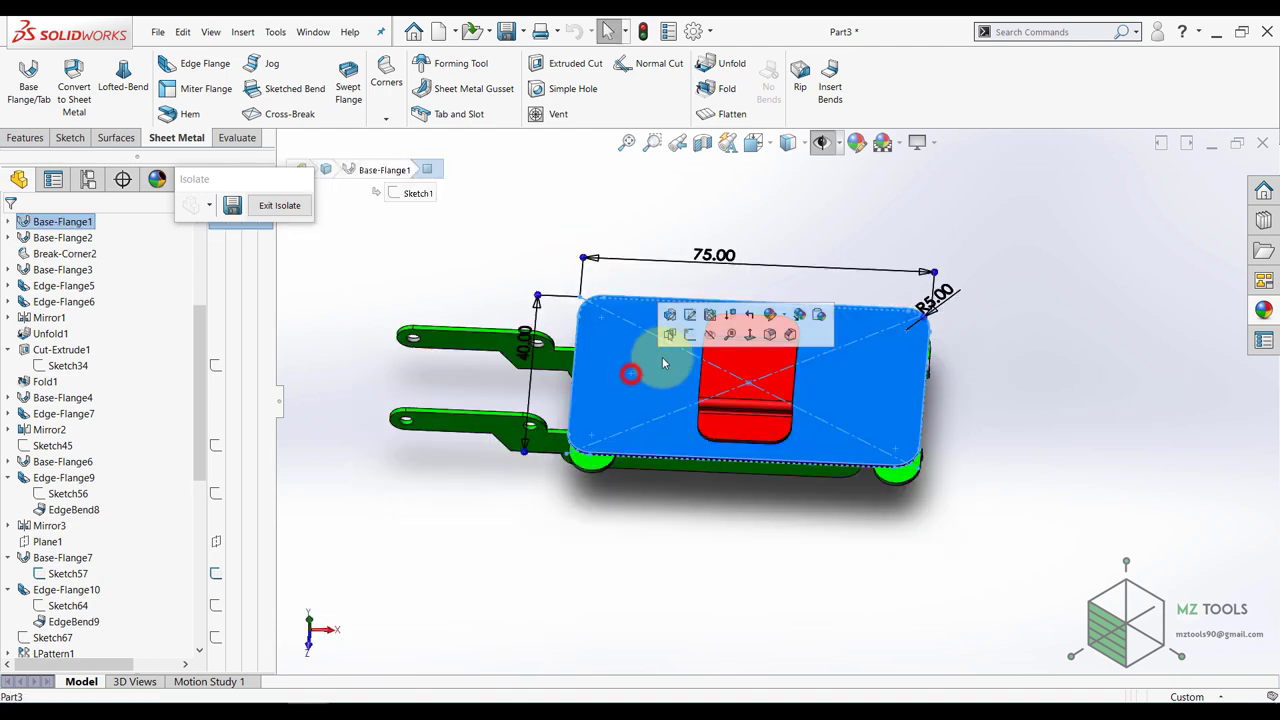
click(617, 468)
click(673, 554)
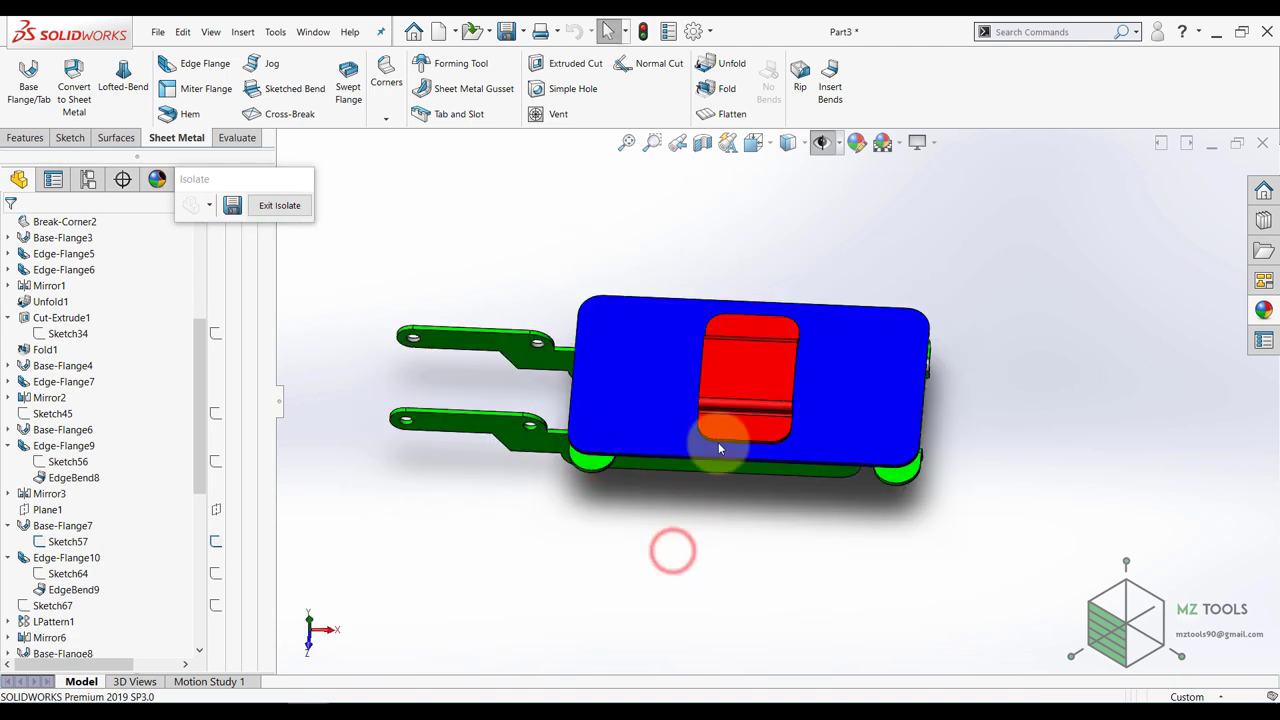
click(740, 376)
click(798, 341)
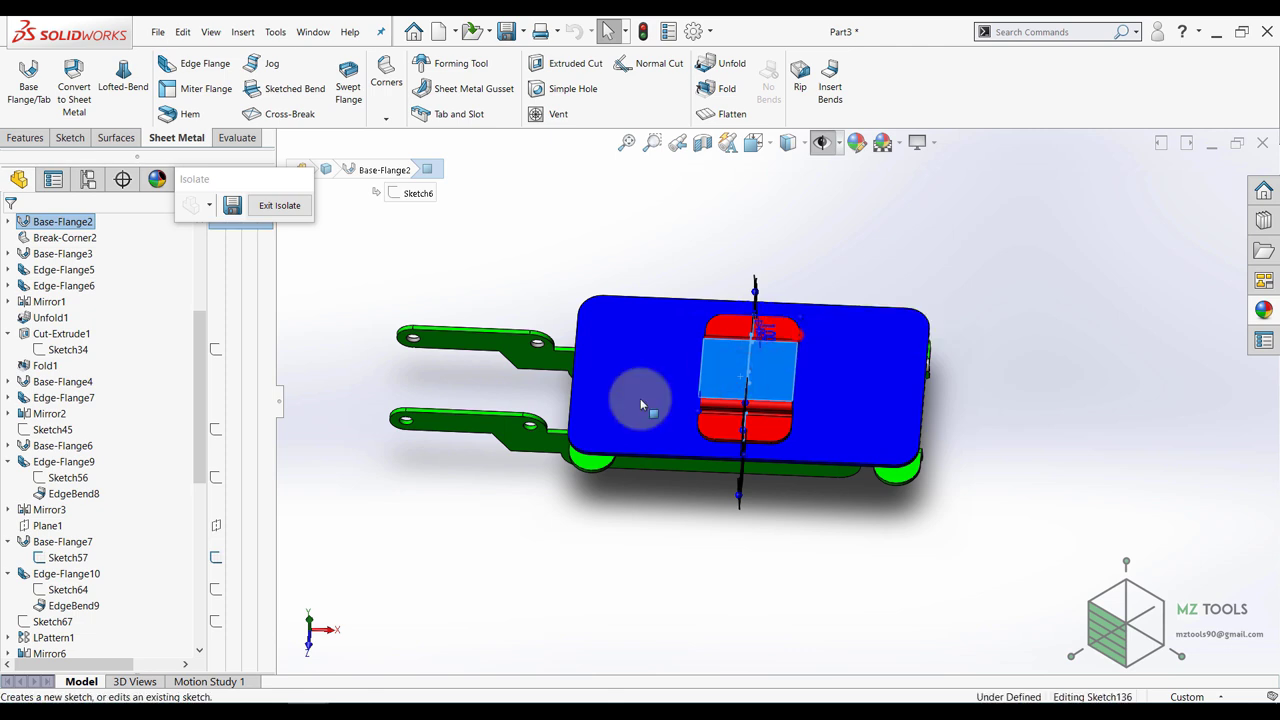
click(71, 634)
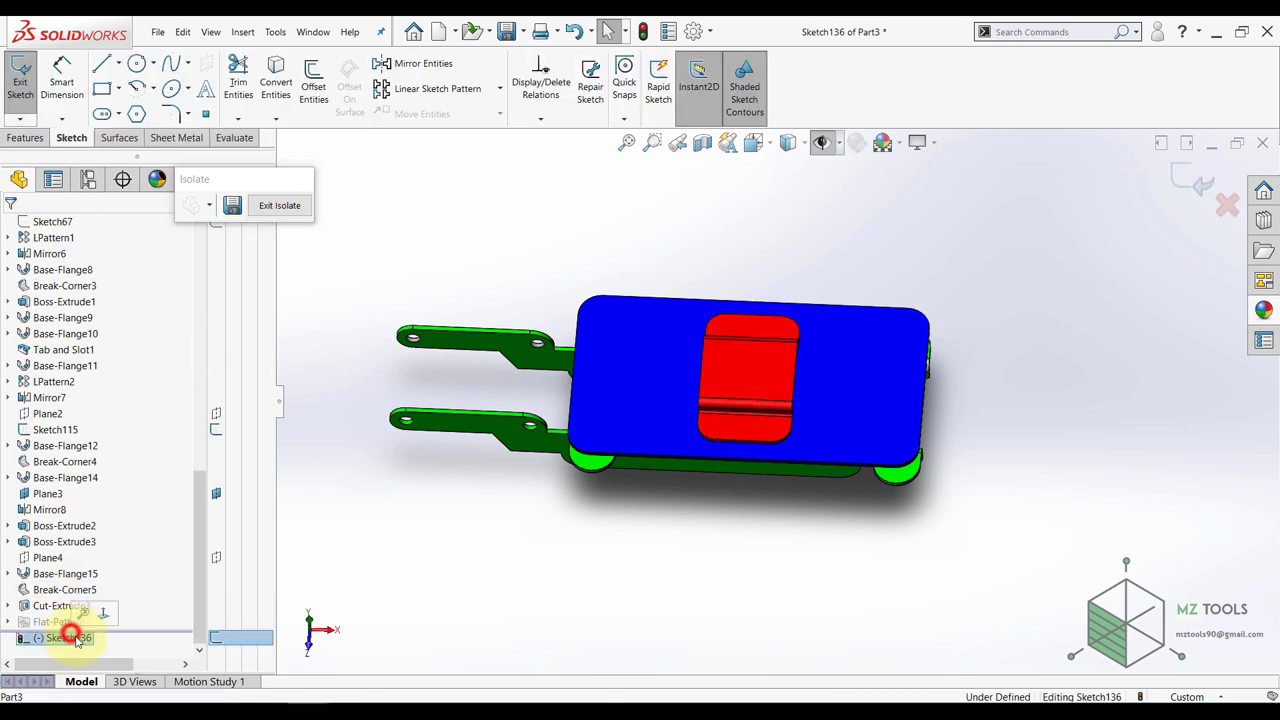
click(100, 617)
click(786, 144)
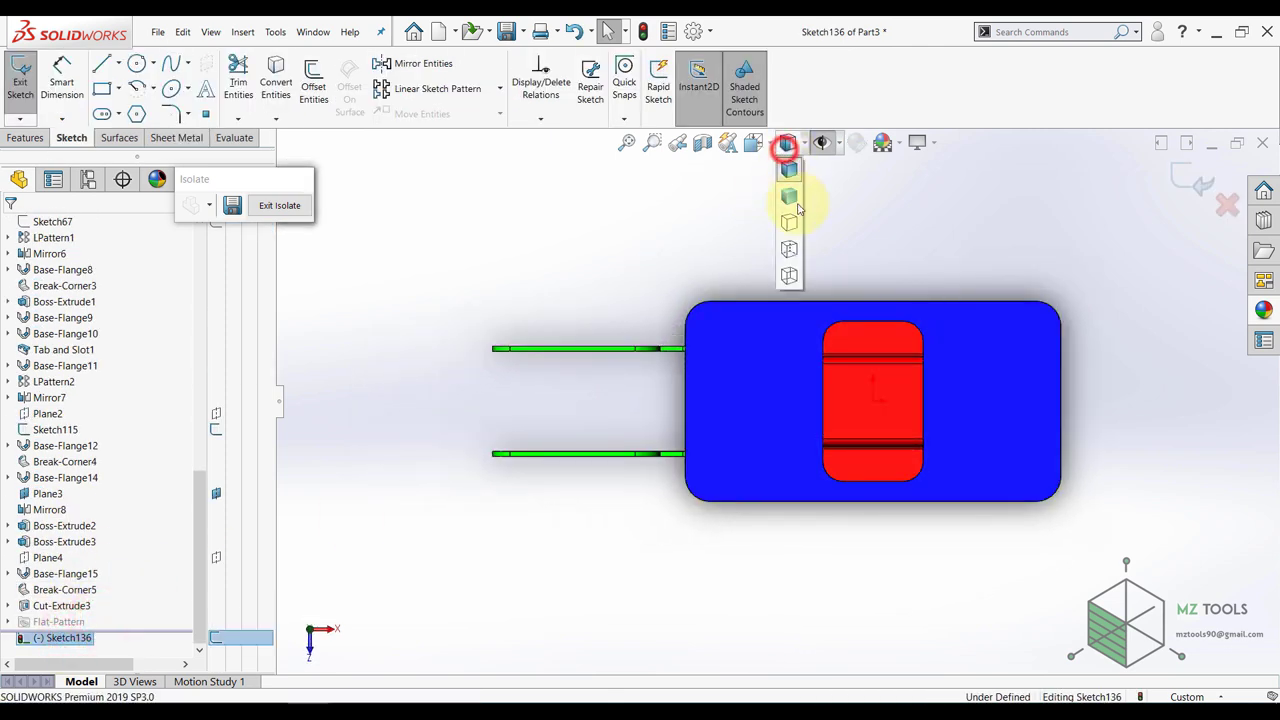
click(789, 249)
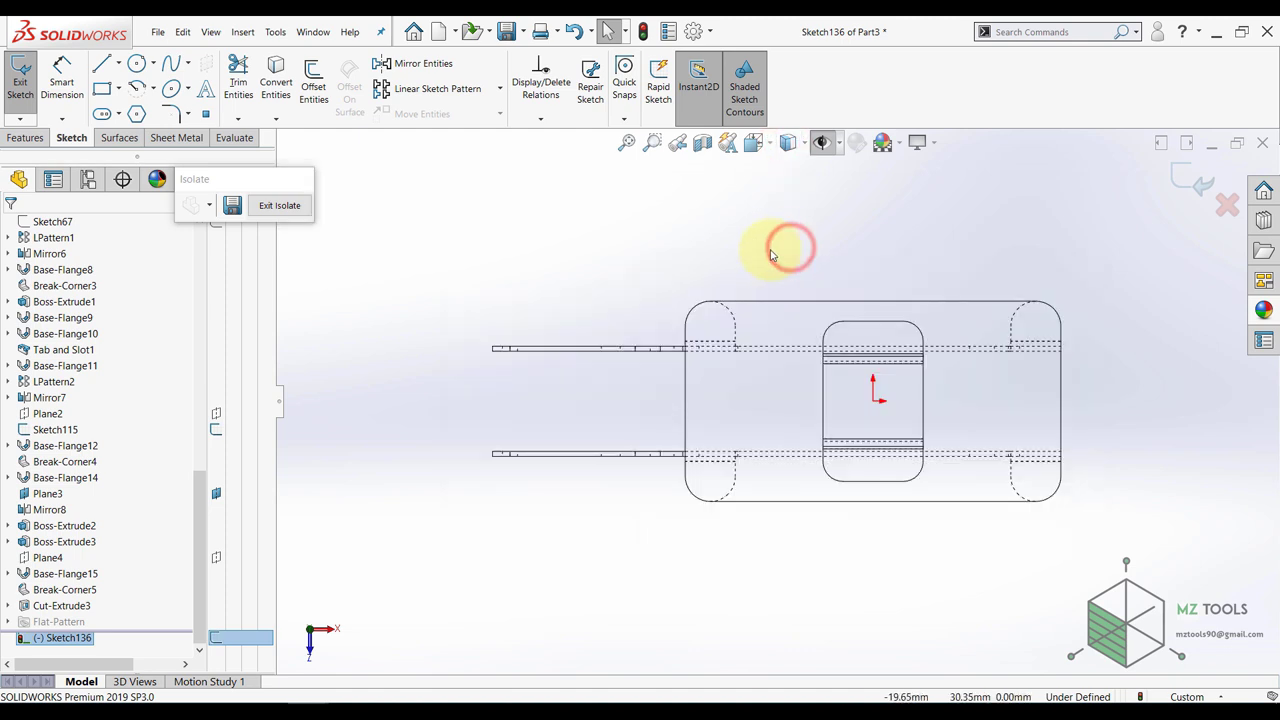
- Sketch circles at the platform's two left corner arc centres, radius about 1.6 mm above and 2.2 mm below
click(138, 66)
scroll(745, 365, down, 3)
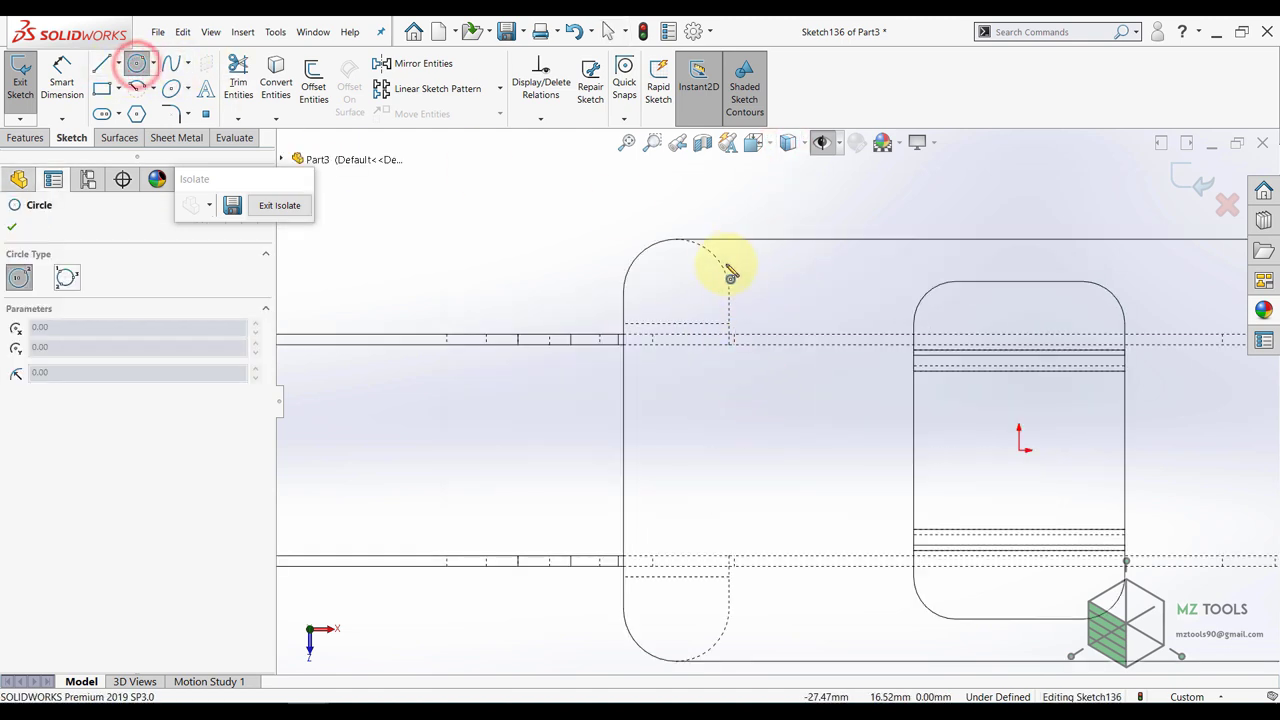
click(677, 291)
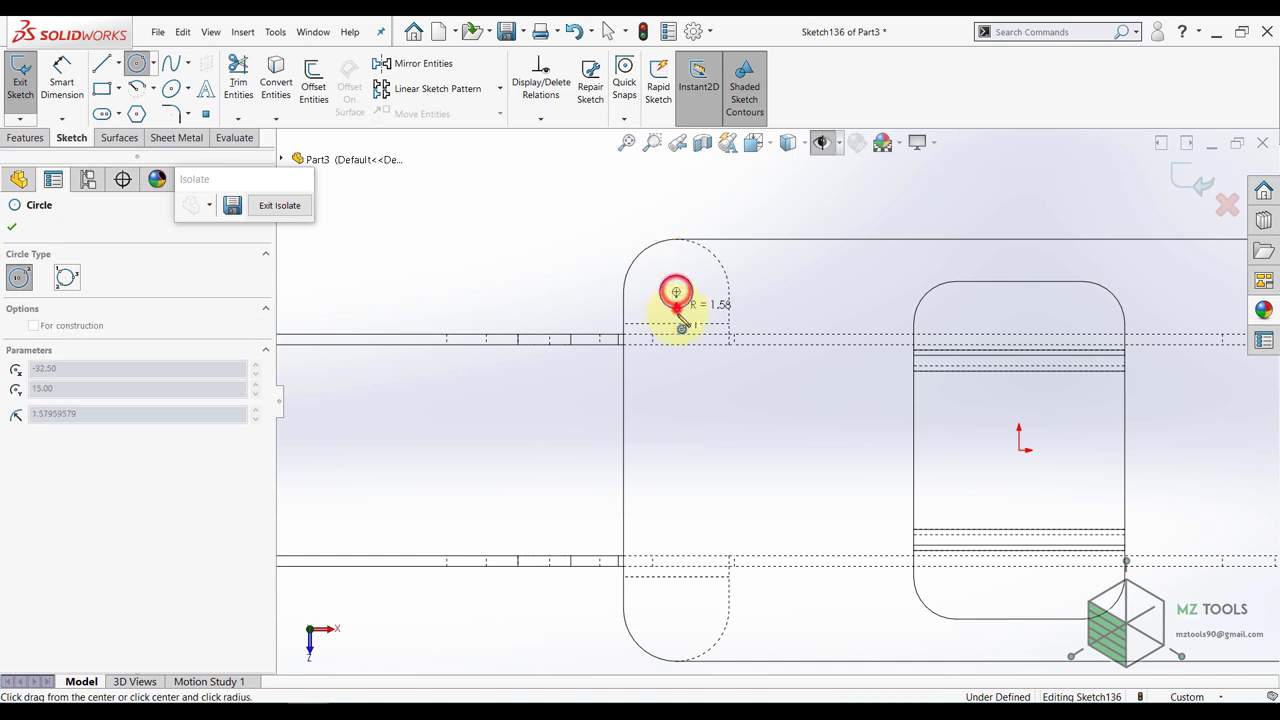
click(677, 309)
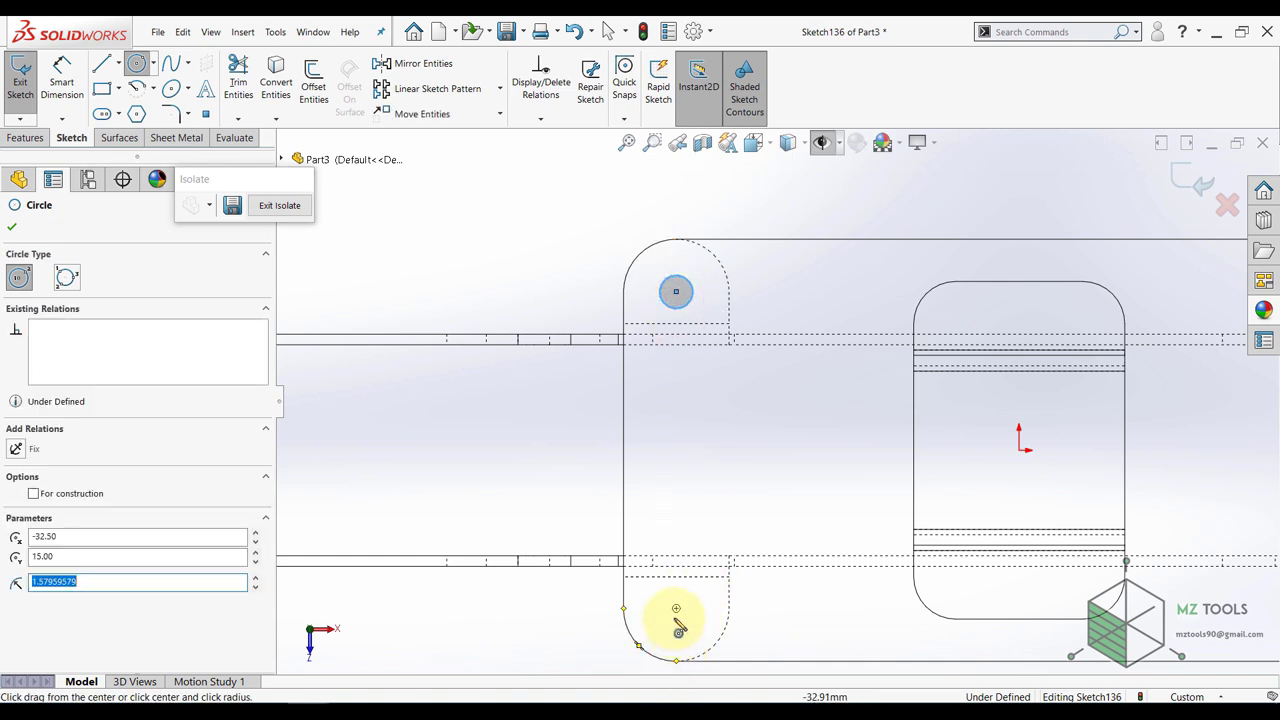
click(676, 609)
click(676, 631)
- Sketch circles at the platform's two right corner arc centres, the upper one with a radius of about 1.8 mm
scroll(800, 460, up, 3)
scroll(965, 322, down, 3)
scroll(1051, 357, up, 3)
scroll(1056, 357, down, 4)
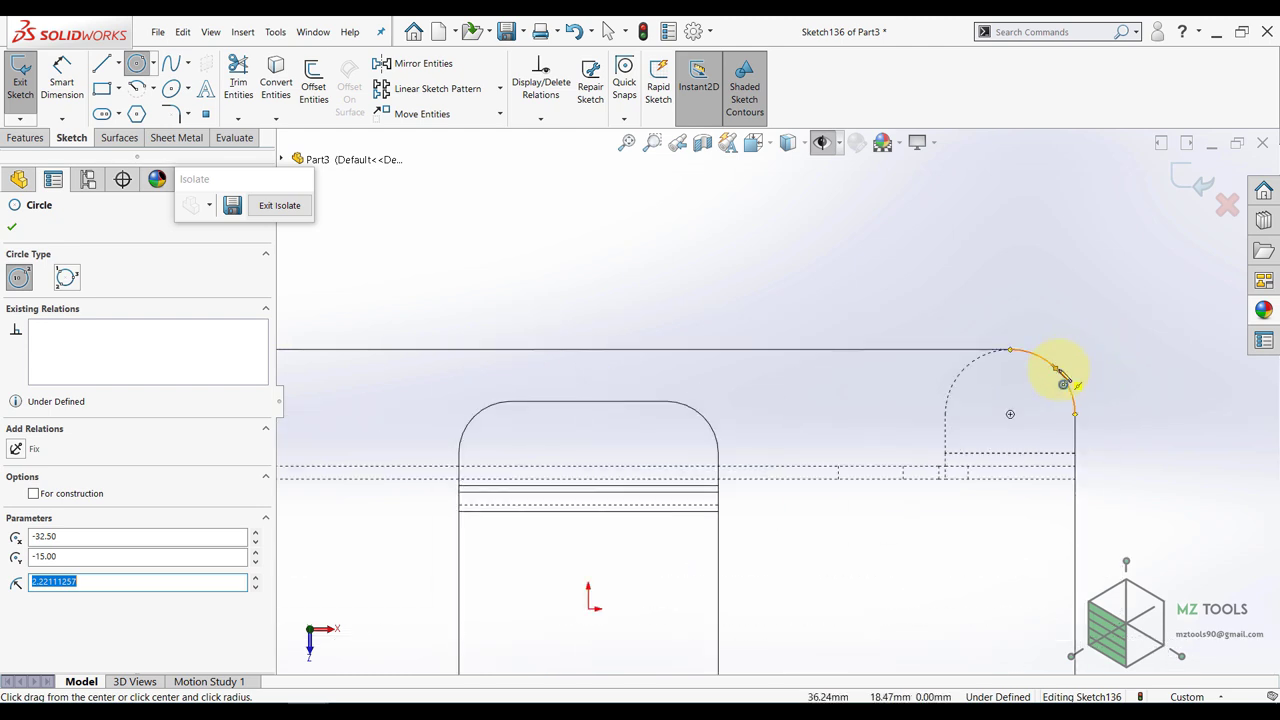
click(1010, 415)
click(1008, 437)
scroll(1005, 424, up, 6)
scroll(850, 588, down, 5)
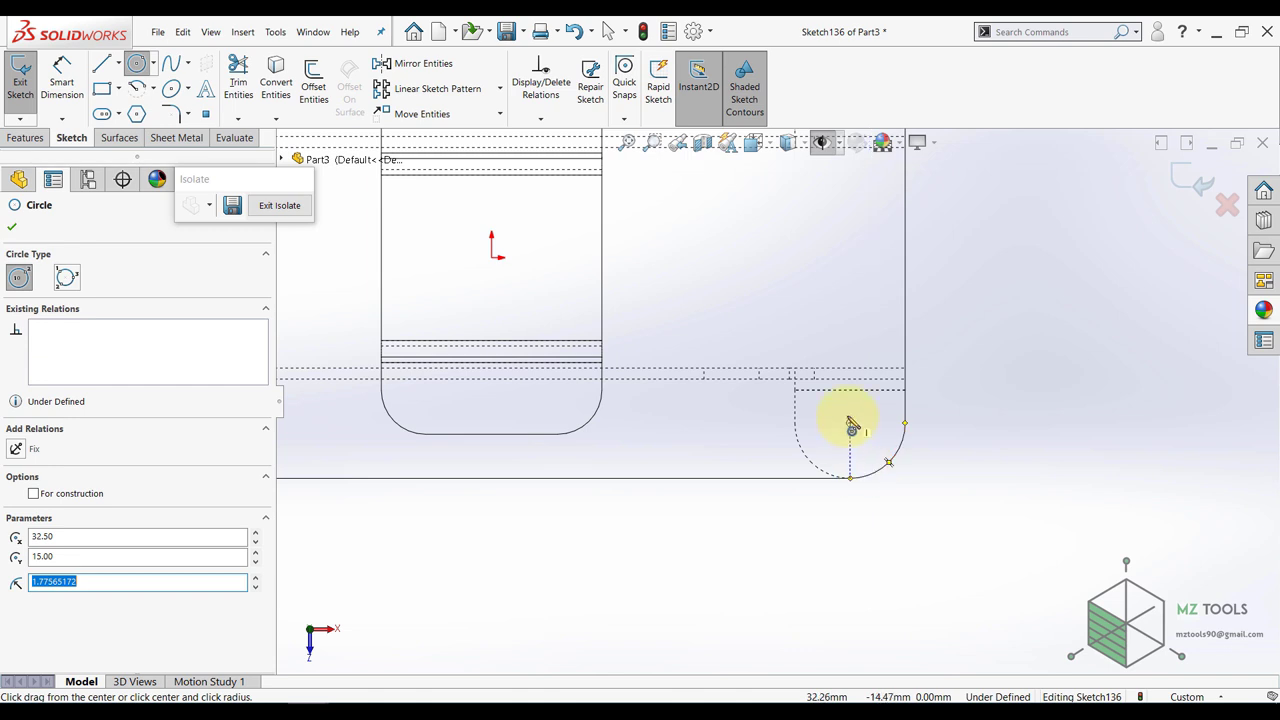
click(850, 423)
click(851, 444)
key(Escape)
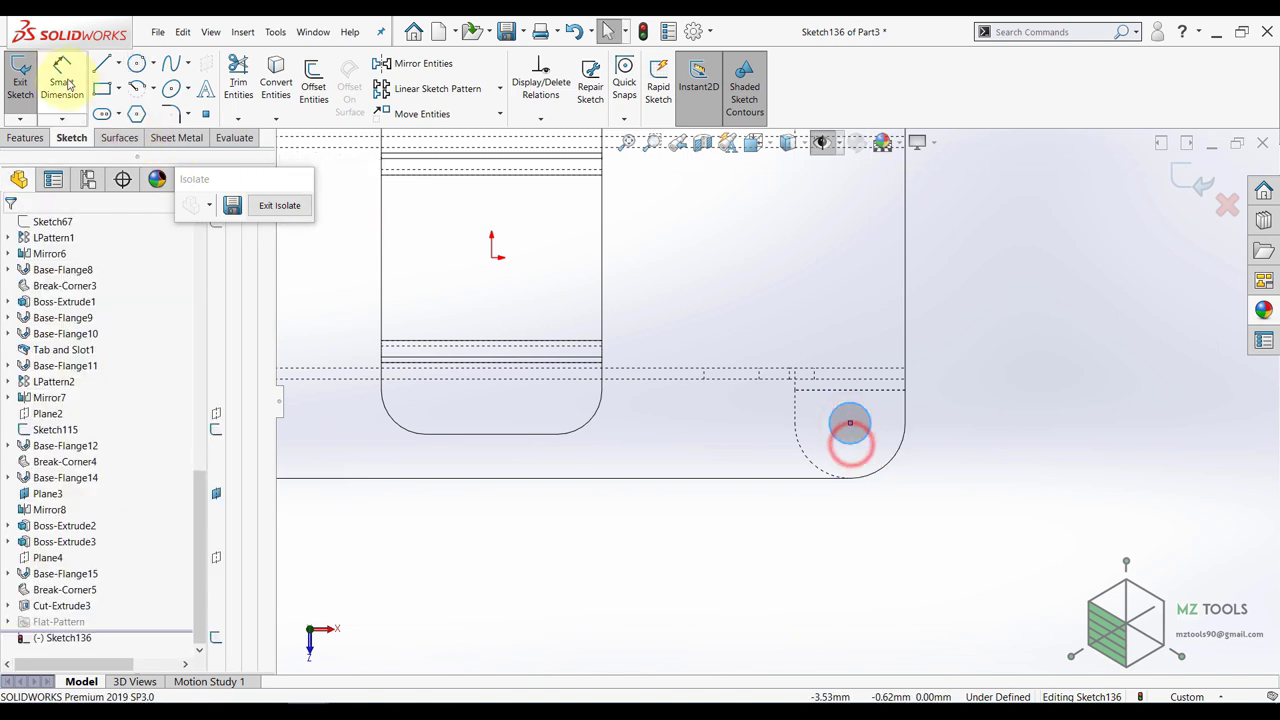
- Dimension the platform's lower-right corner circle to a 3 mm diameter
click(62, 76)
click(855, 456)
click(1034, 466)
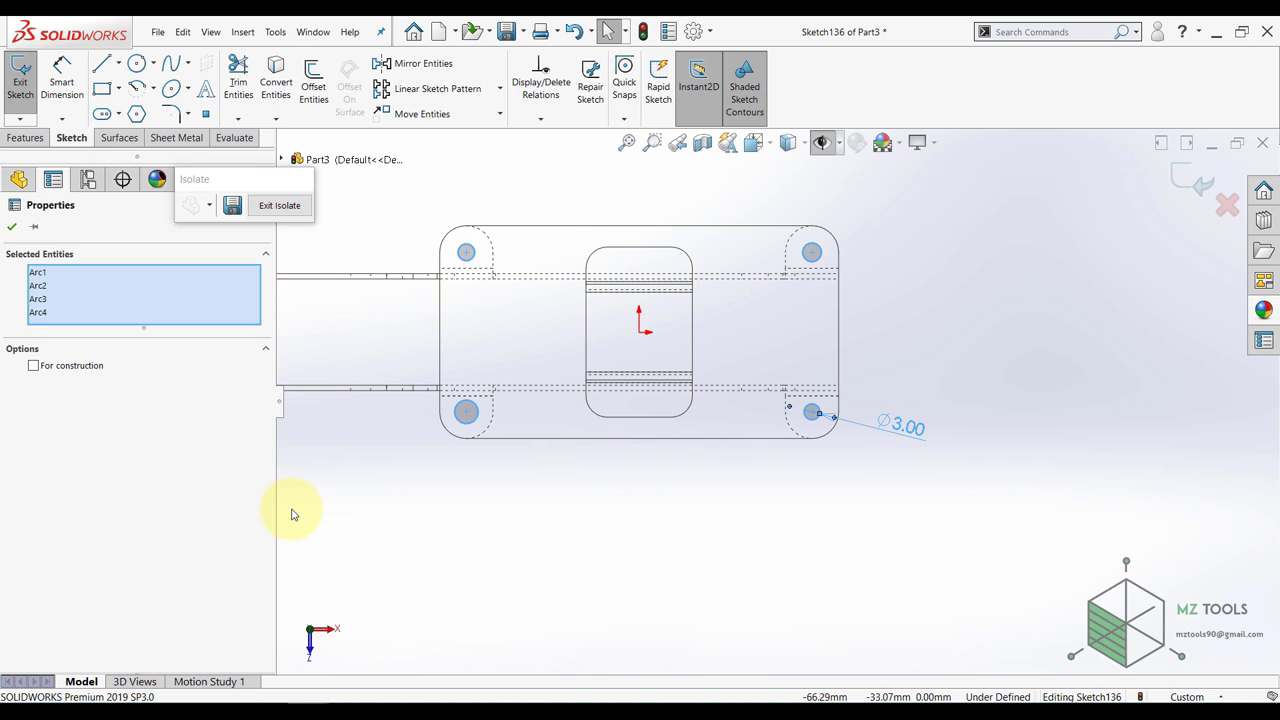
- Select all four platform corner circles and add an Equal relation
click(354, 509)
drag(890, 199, 350, 300)
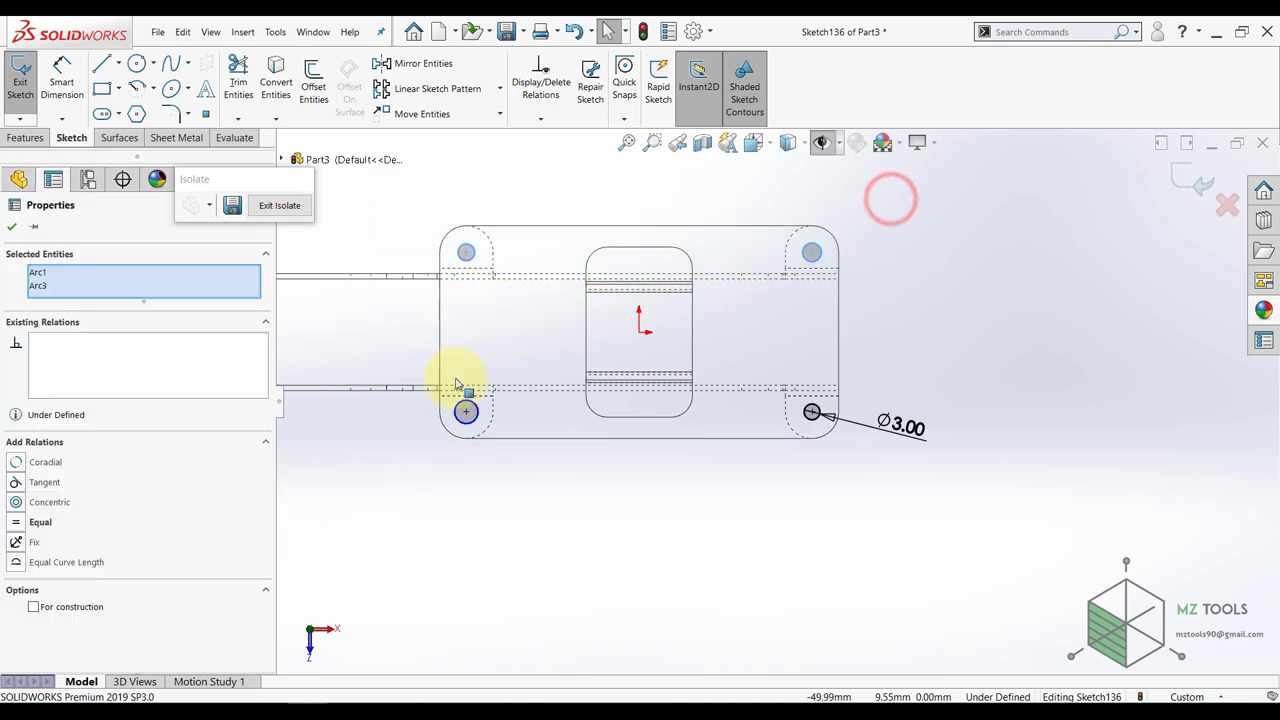
ctrl+click(471, 426)
ctrl+click(812, 416)
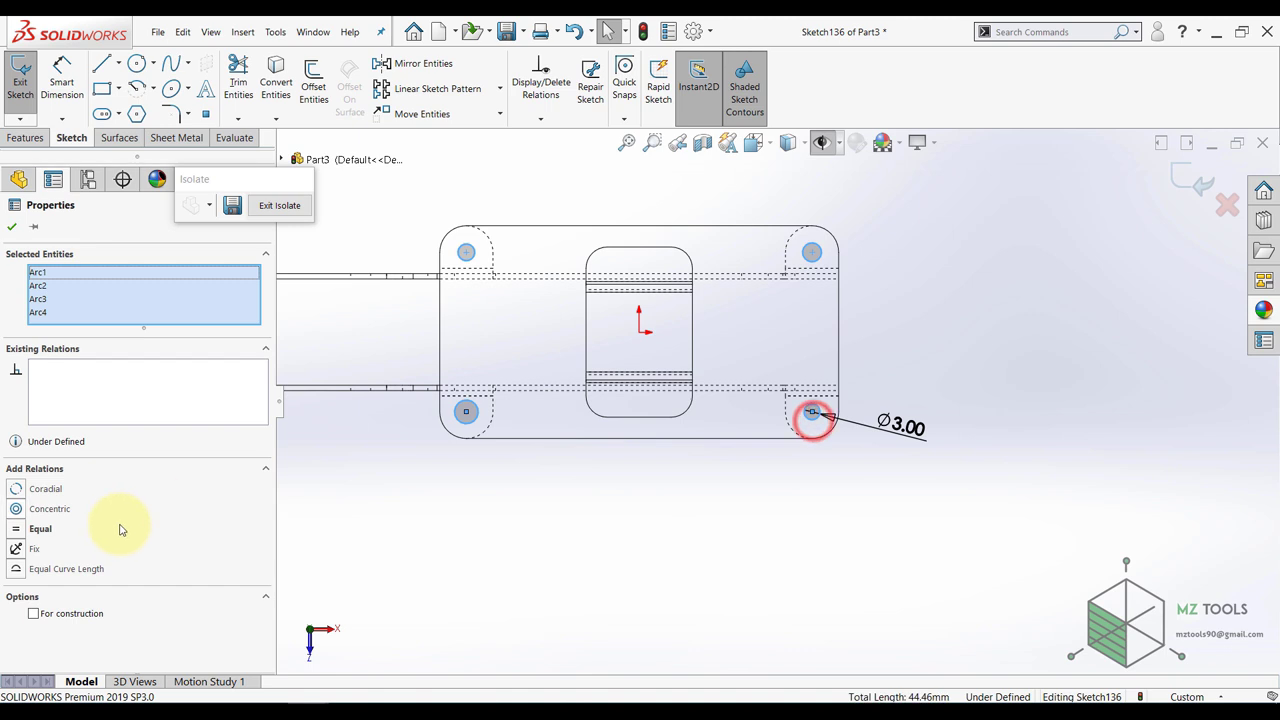
click(14, 228)
click(506, 569)
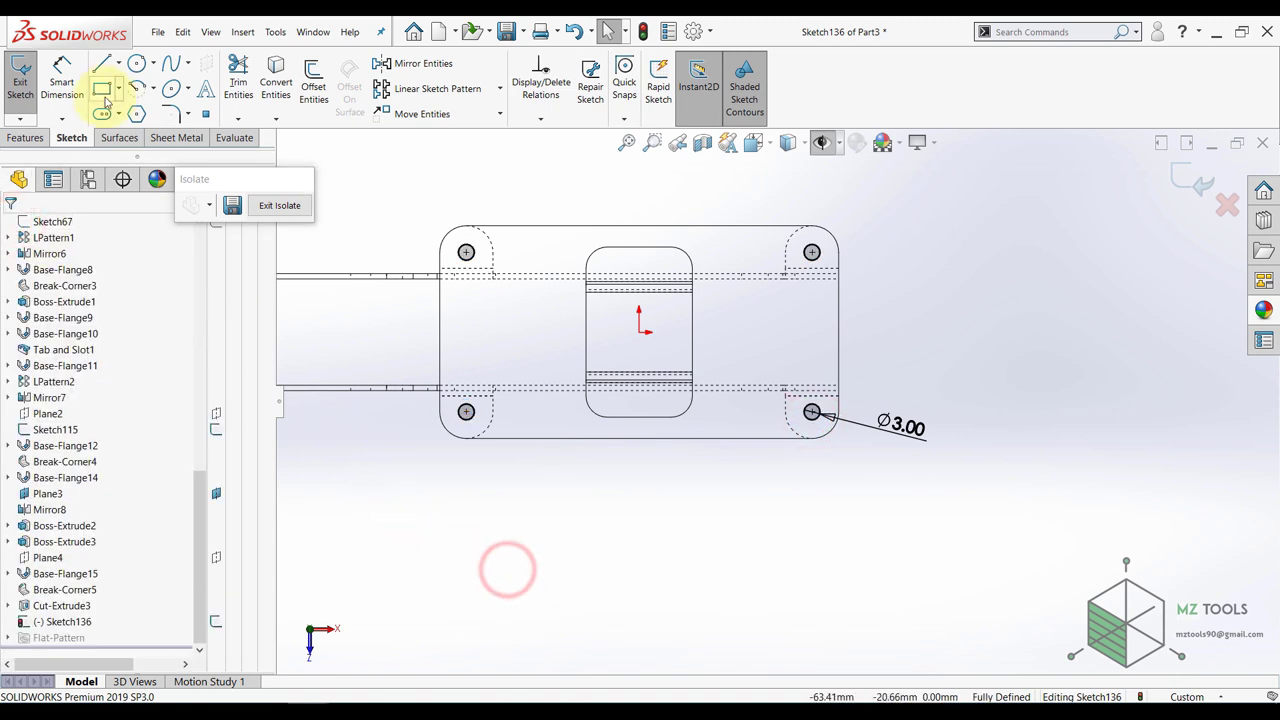
- Sketch two circles of 1 mm radius centred on the central bracket's two upper corner arcs
click(137, 64)
scroll(880, 350, up, 2)
scroll(848, 354, down, 5)
key(Escape)
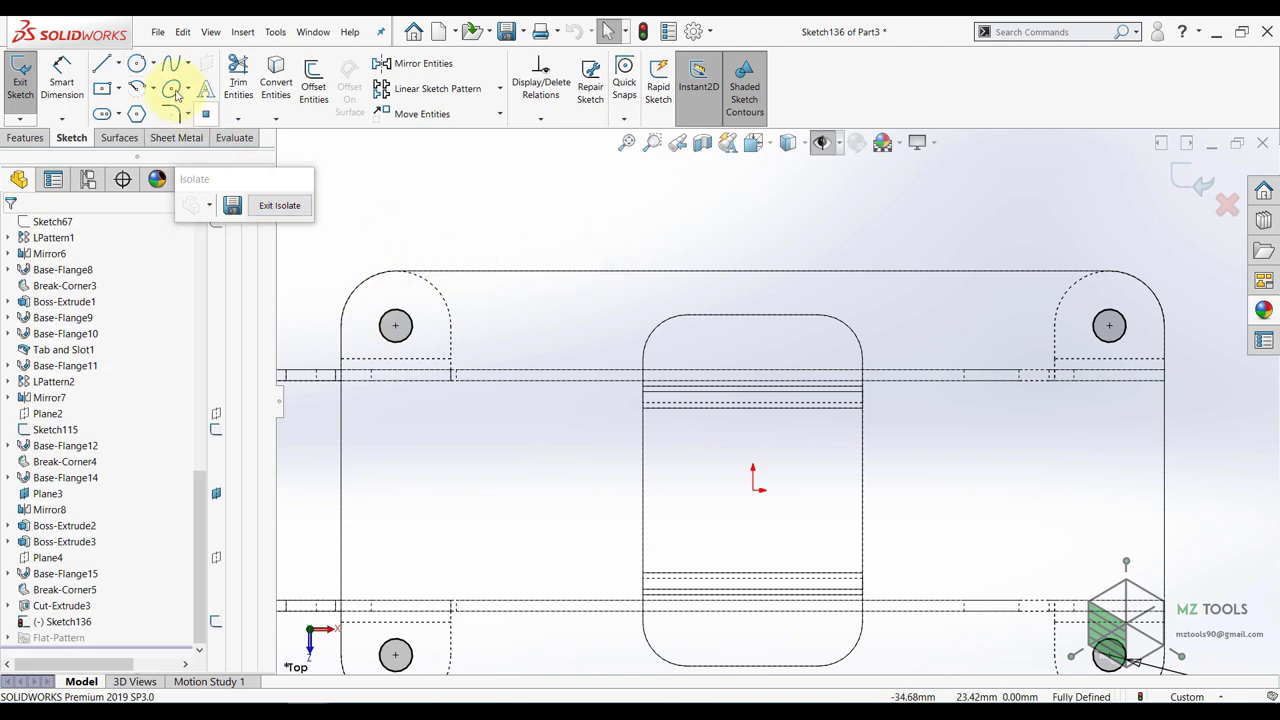
click(137, 63)
scroll(836, 320, down, 3)
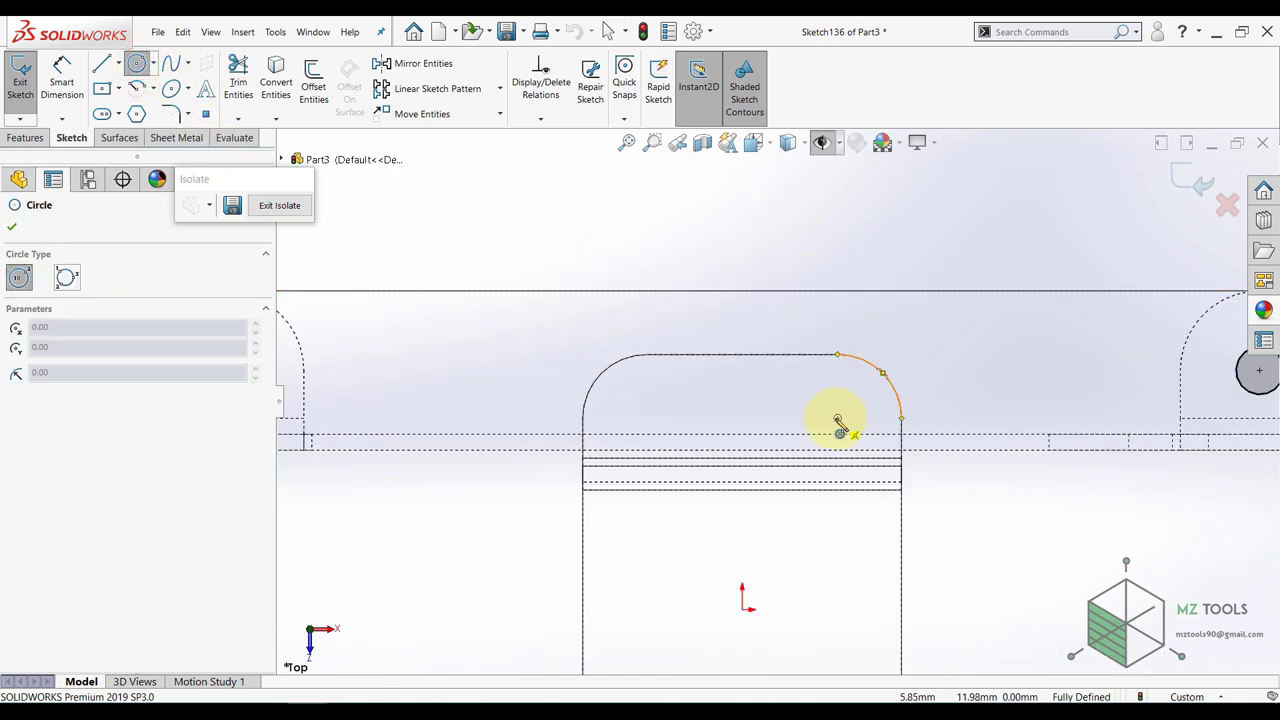
click(837, 418)
click(836, 437)
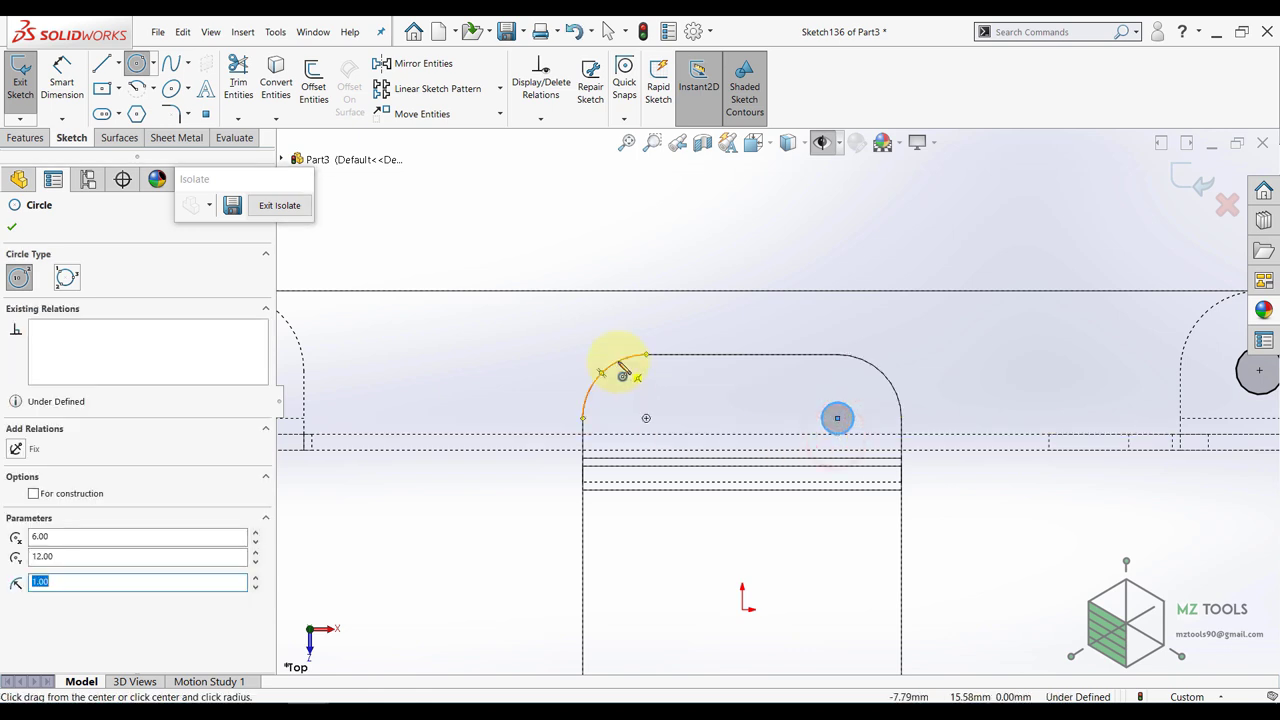
click(646, 418)
click(646, 435)
- Sketch two circles centred on the bracket's lower corner arcs, the left one with a radius of about 1 mm
scroll(685, 510, up, 4)
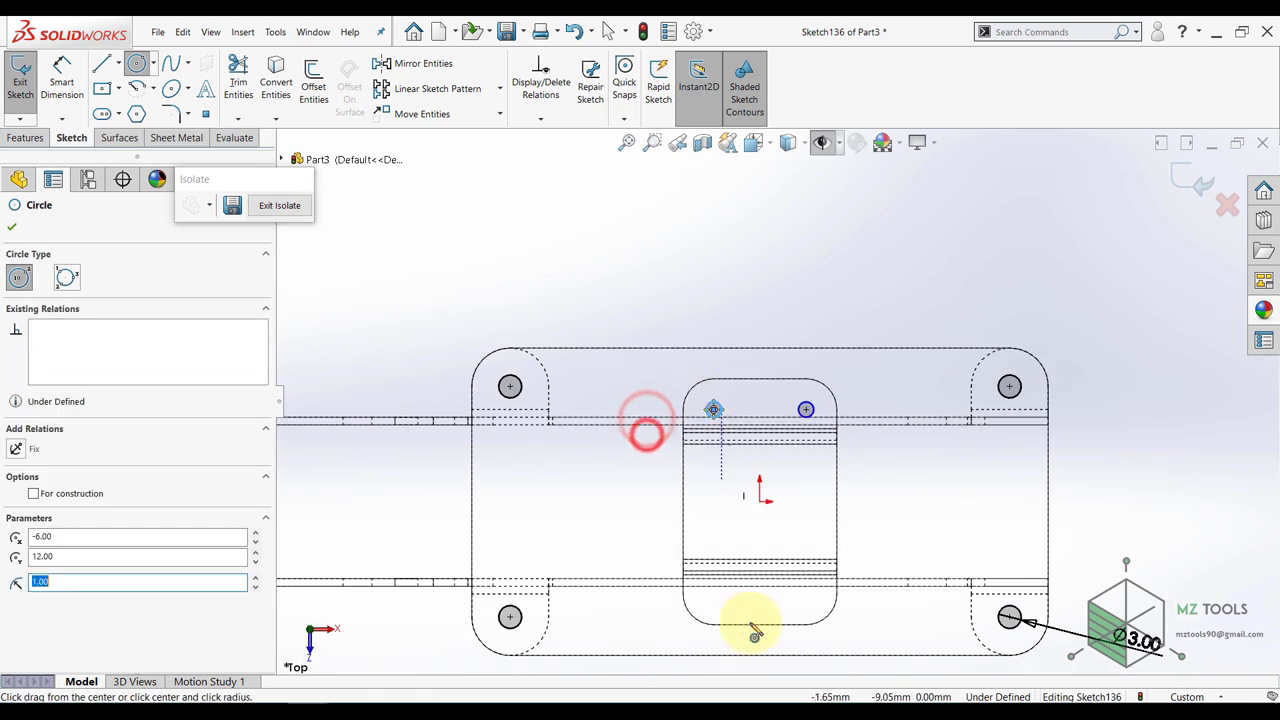
scroll(744, 624, down, 4)
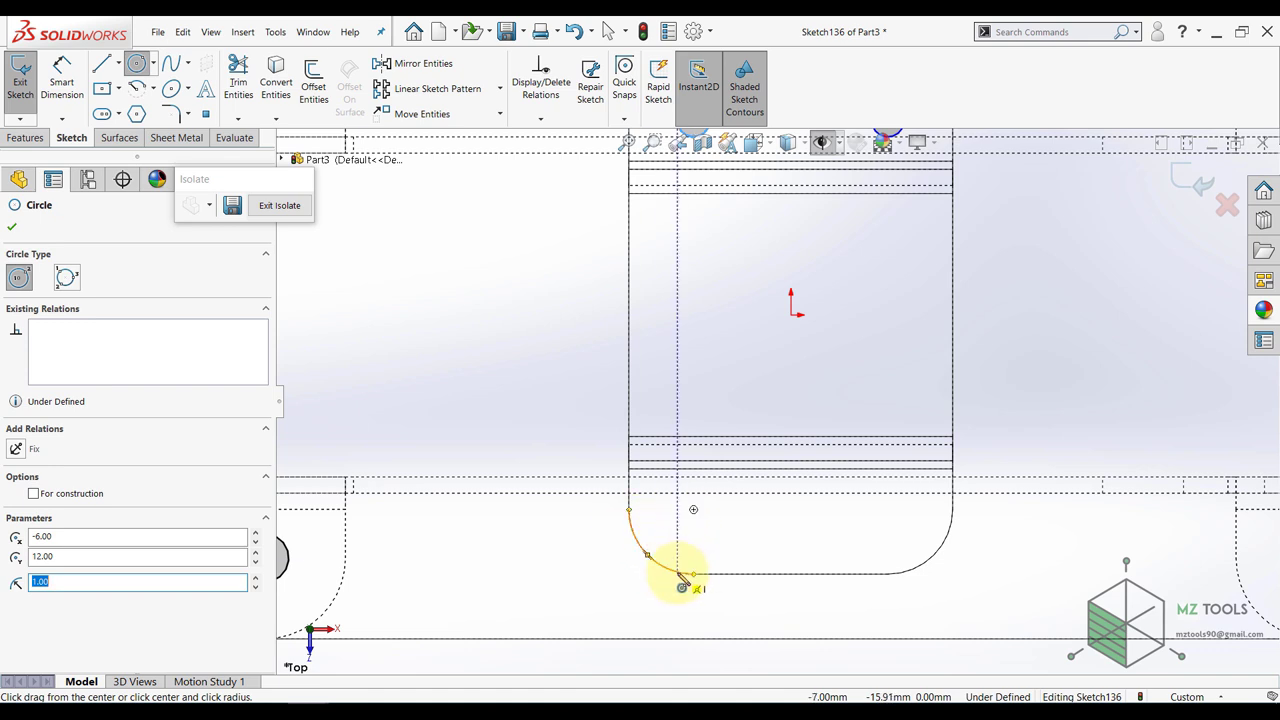
click(693, 510)
click(693, 527)
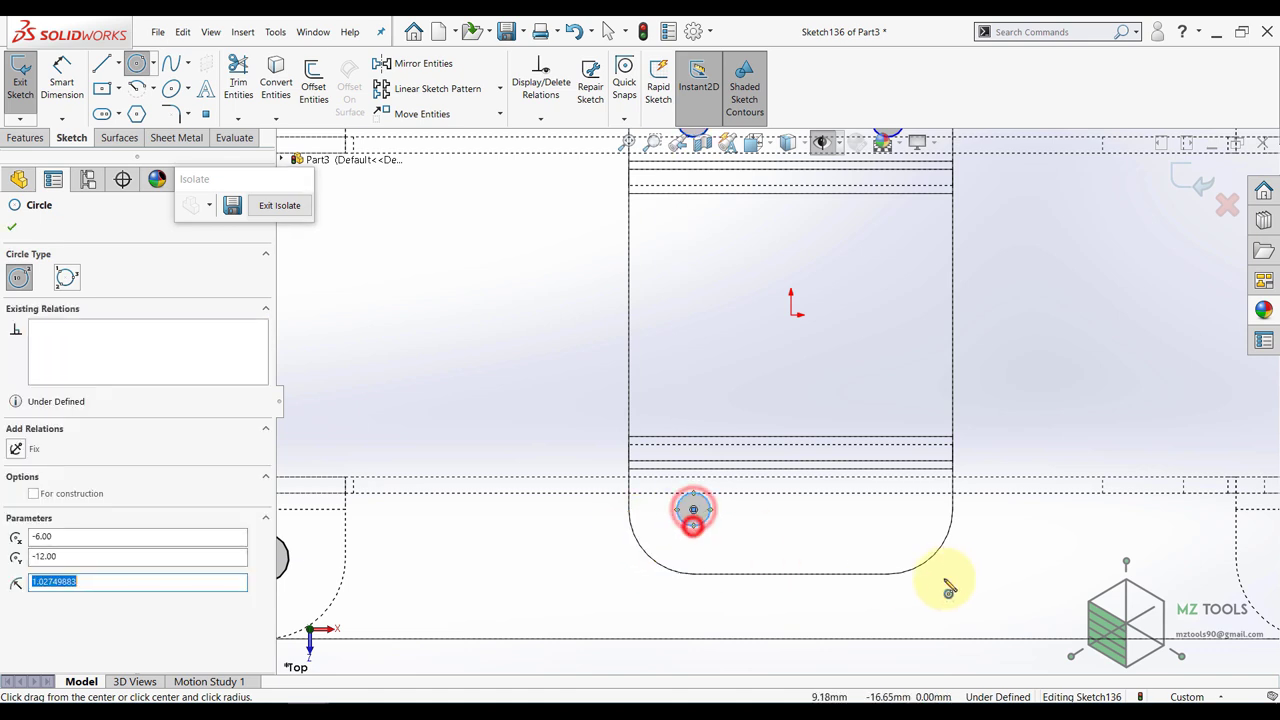
click(888, 510)
click(887, 528)
key(Escape)
click(64, 76)
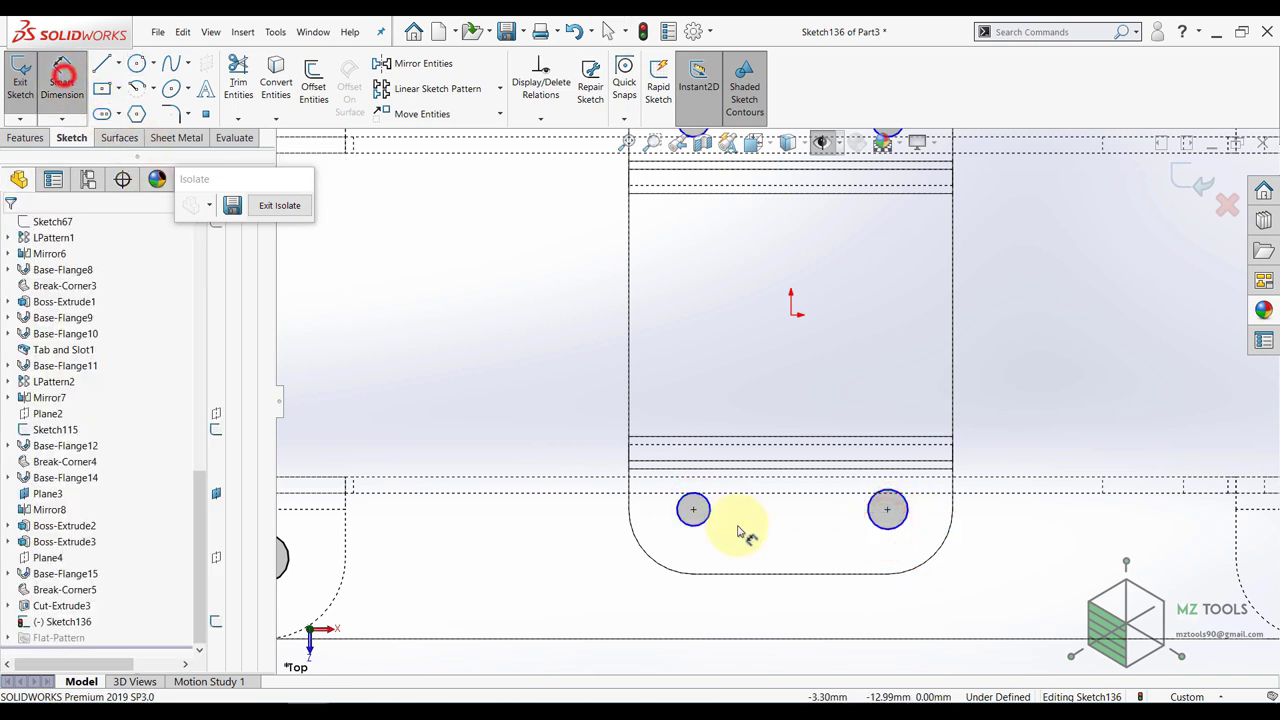
click(706, 521)
key(Escape)
key(Escape)
- Dimension the central bracket's lower-left circle to a 2 mm diameter
click(68, 72)
click(689, 526)
click(691, 548)
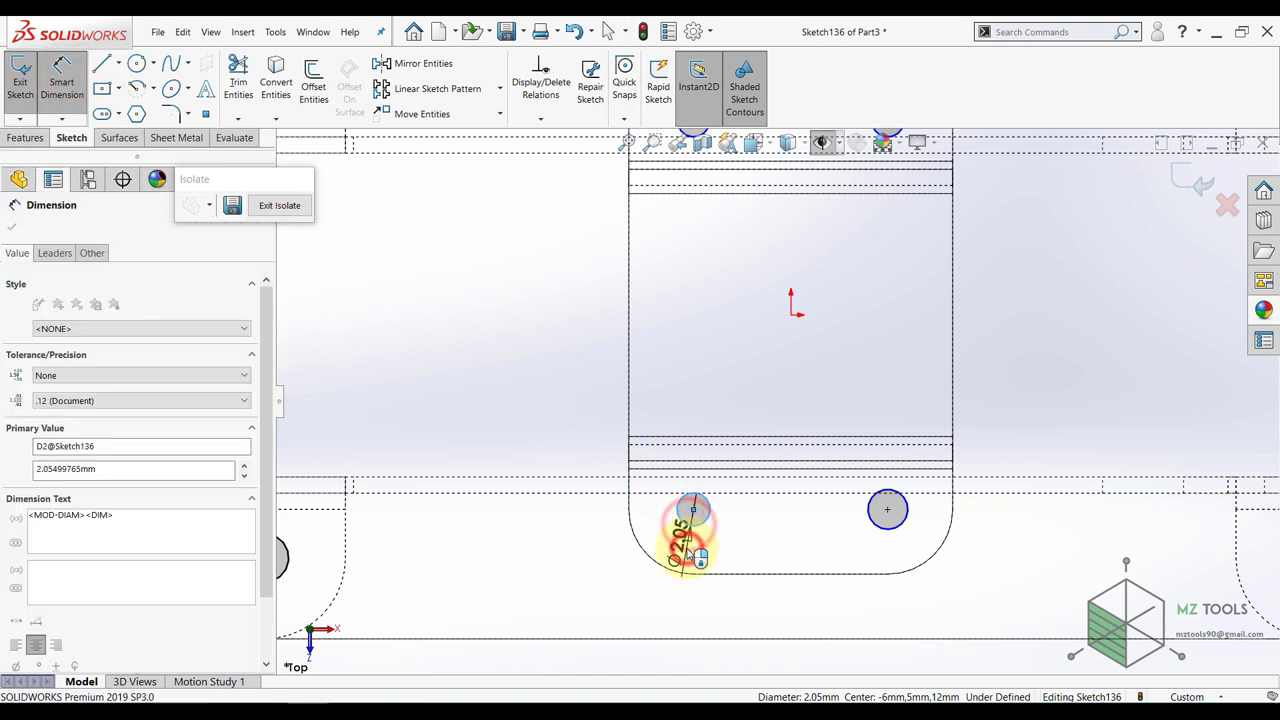
text(2)
key(Return)
key(Escape)
key(Escape)
- Add an Equal relation between the bracket's lower-right circle and its two upper circles
click(701, 526)
click(883, 527)
scroll(780, 398, up, 4)
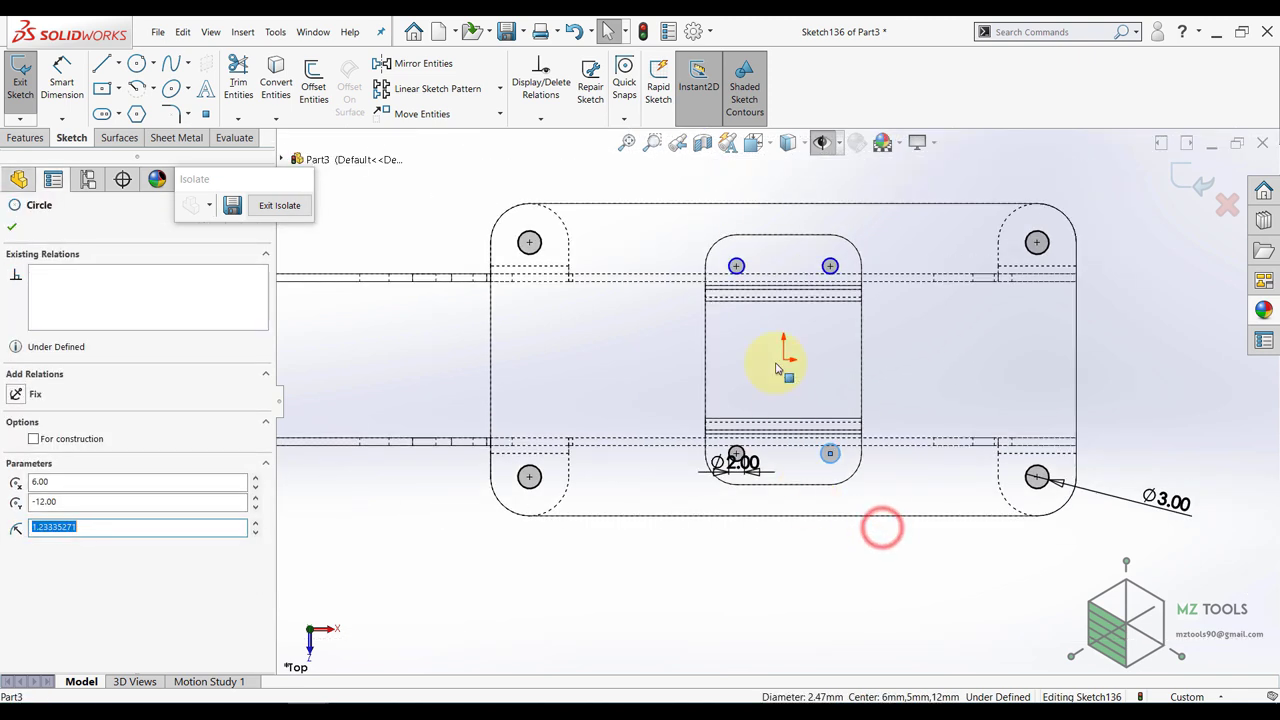
scroll(768, 260, down, 3)
ctrl+click(724, 279)
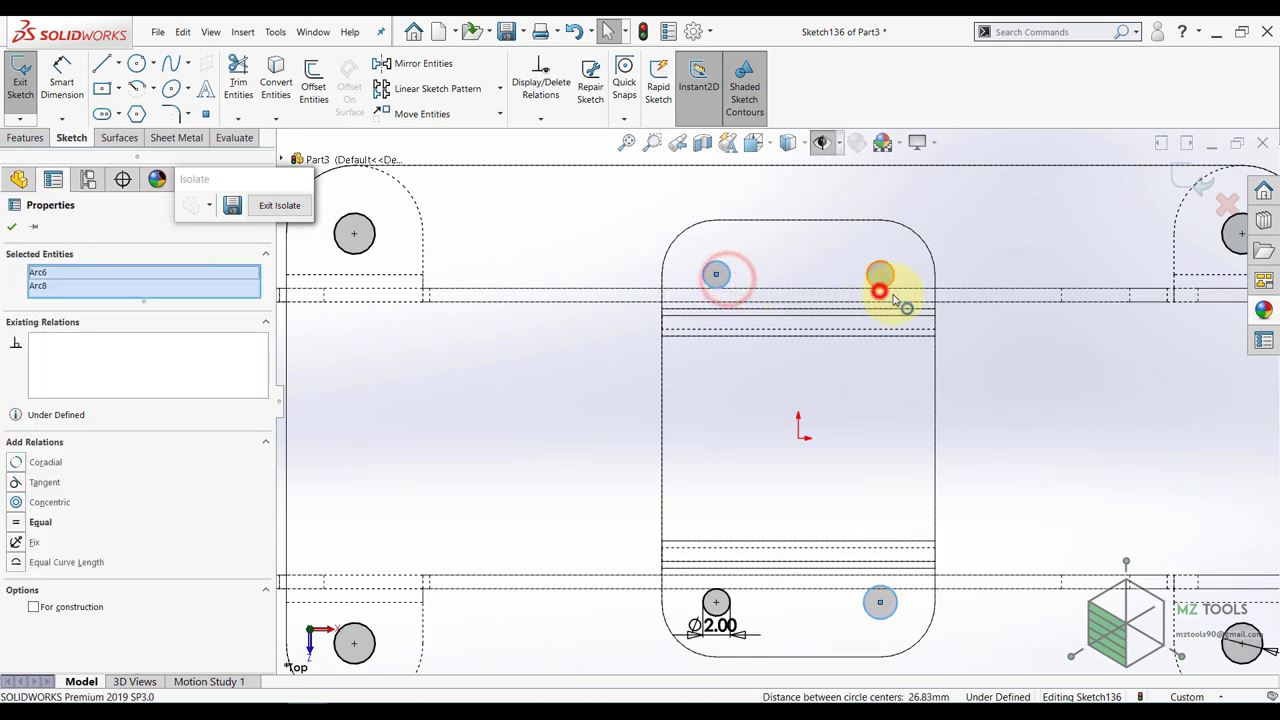
click(960, 229)
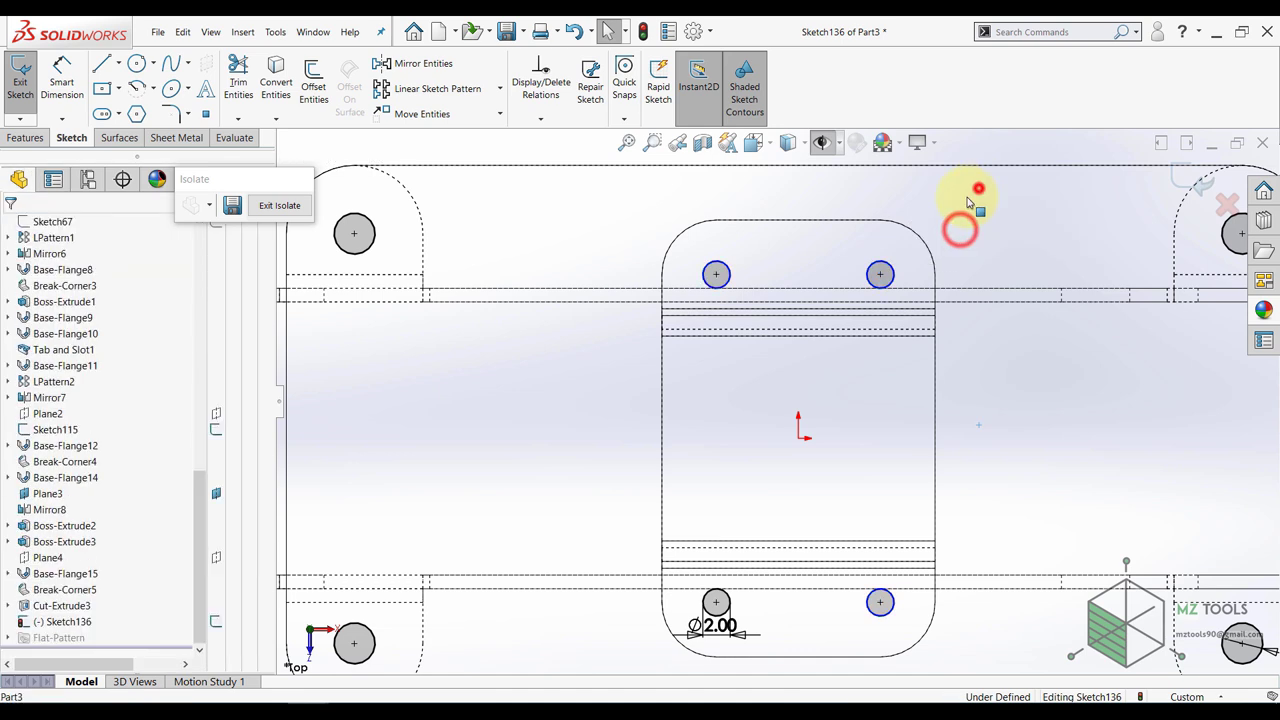
- Sketch a circle centred on the origin in the middle of the bracket and dimension it to a 5 mm diameter
click(137, 63)
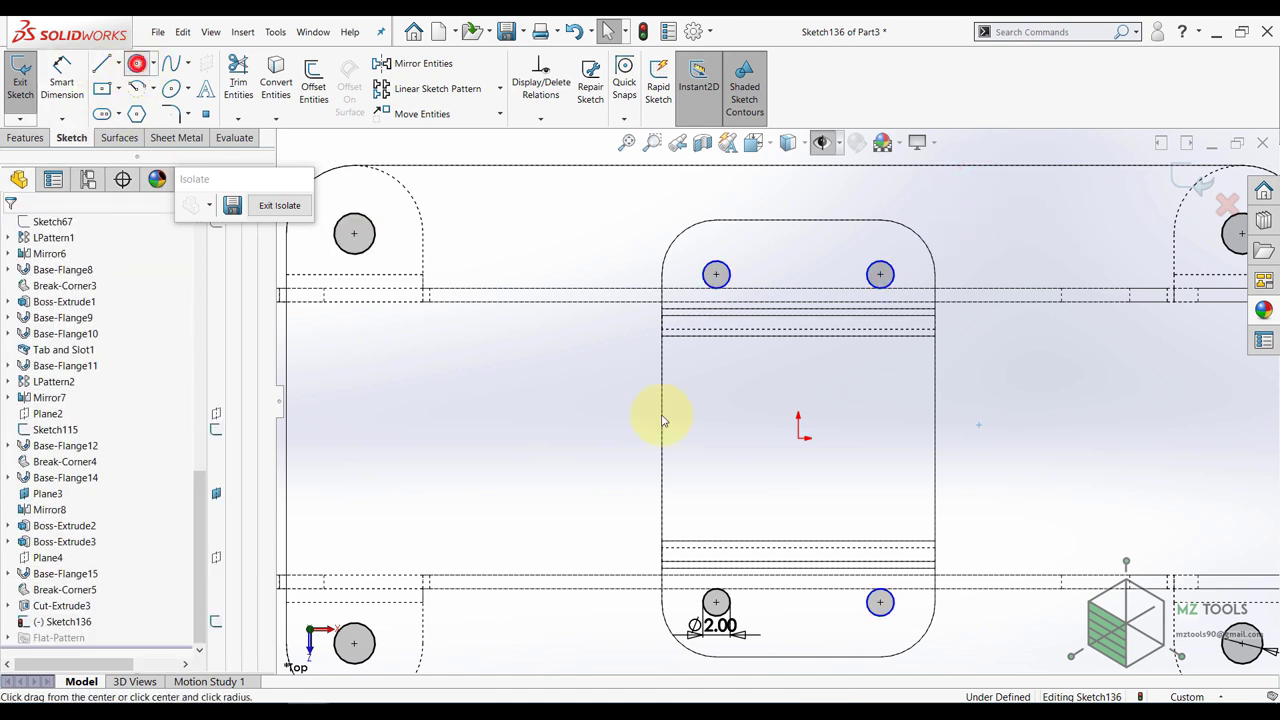
click(799, 438)
click(800, 474)
key(Escape)
click(65, 69)
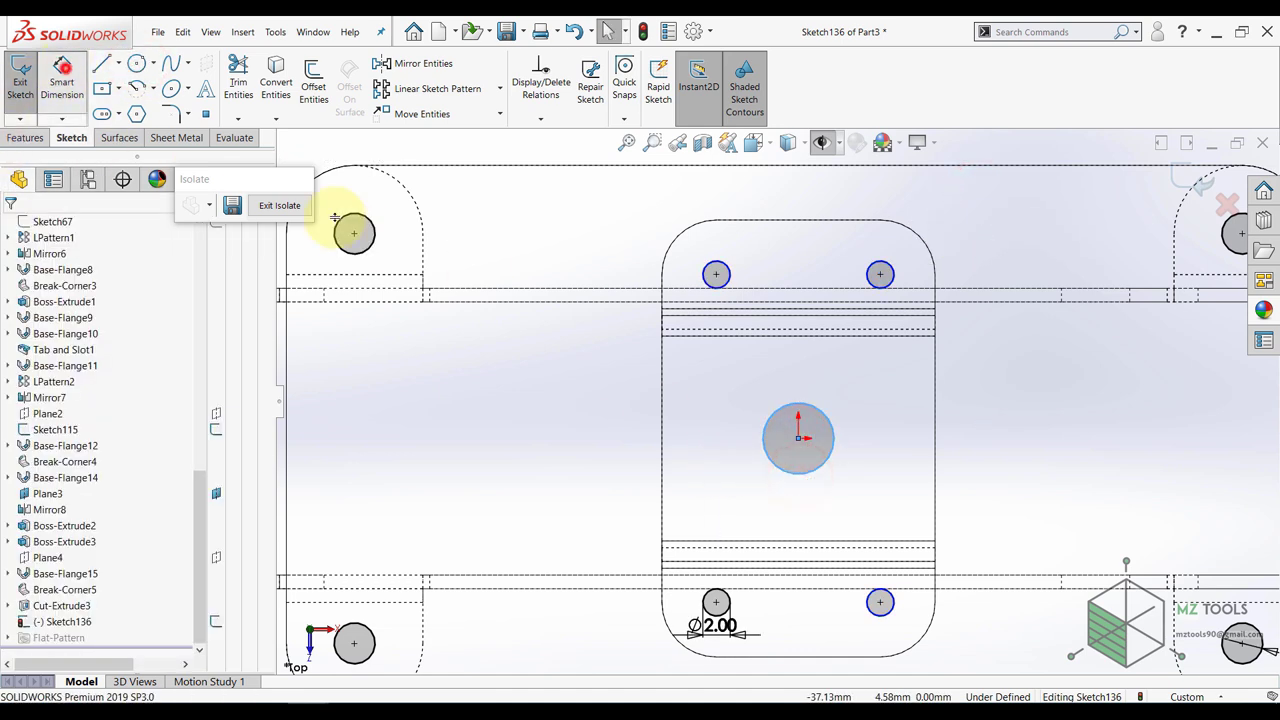
click(765, 443)
click(737, 449)
text(5)
key(Return)
key(Escape)
- Finish the hole sketch and display the isolated bodies shaded with edges
scroll(901, 480, up, 7)
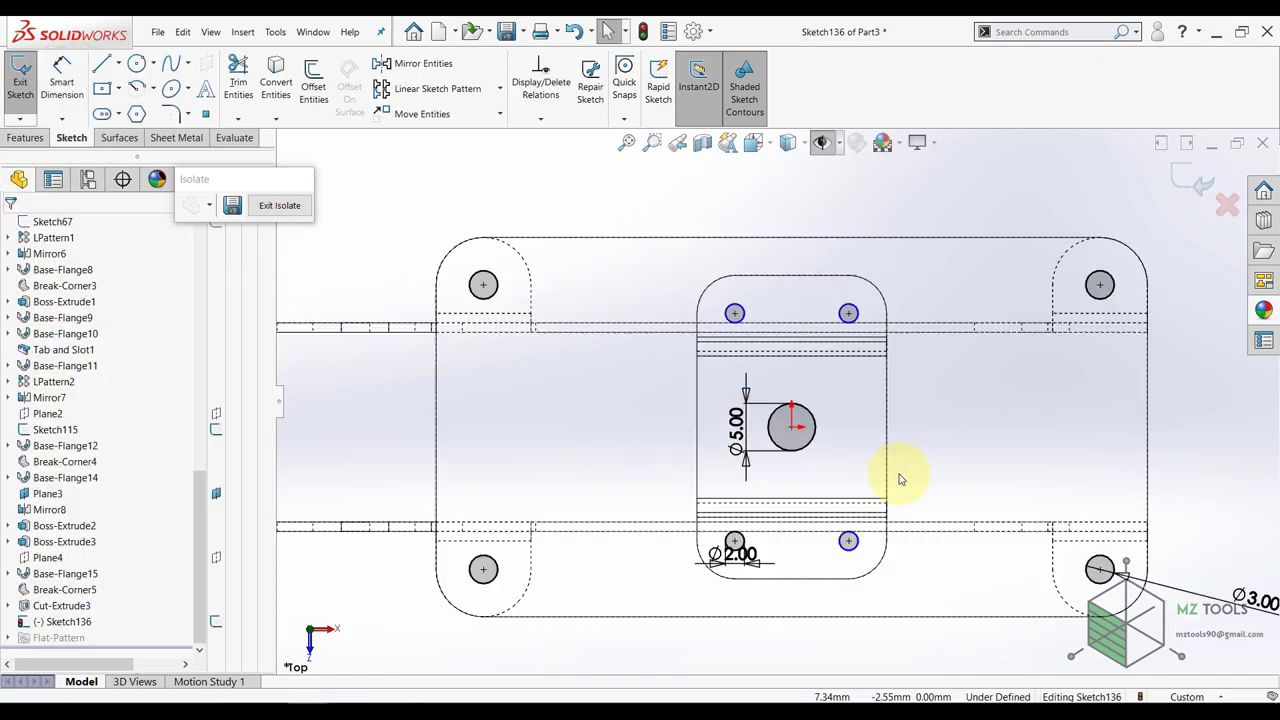
middle_drag(883, 530, 911, 334)
click(1182, 177)
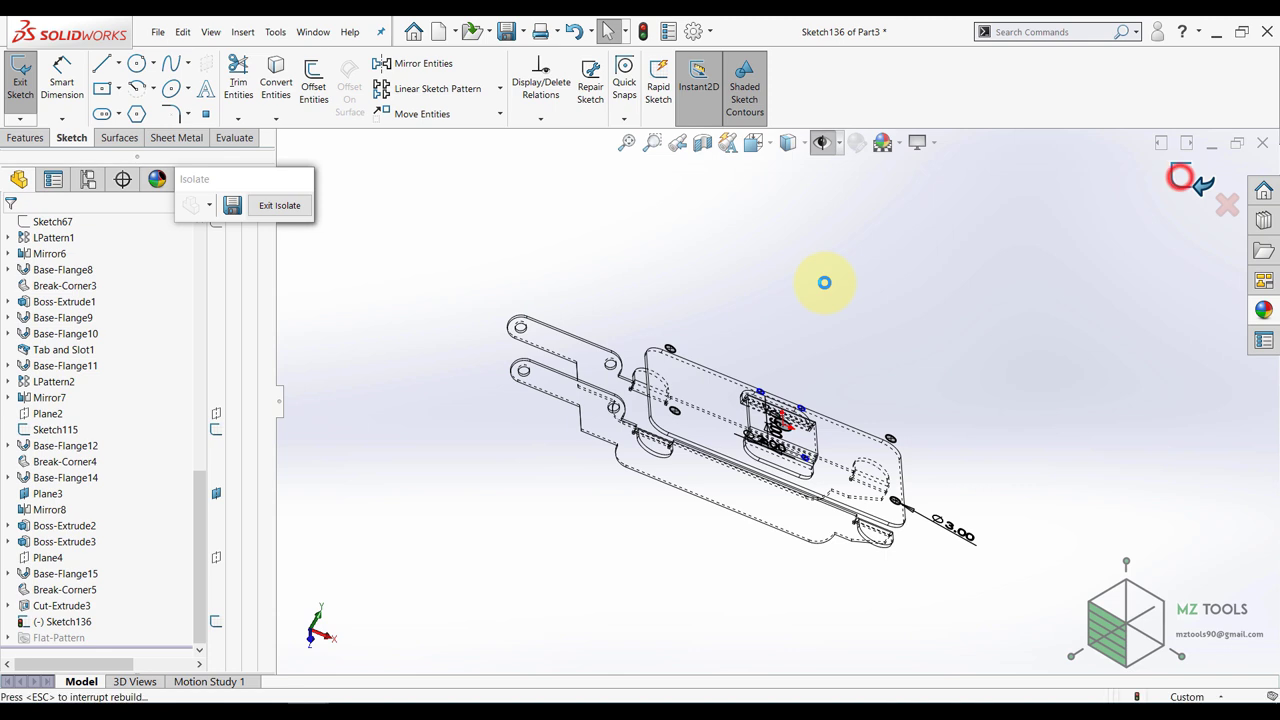
click(790, 148)
click(790, 177)
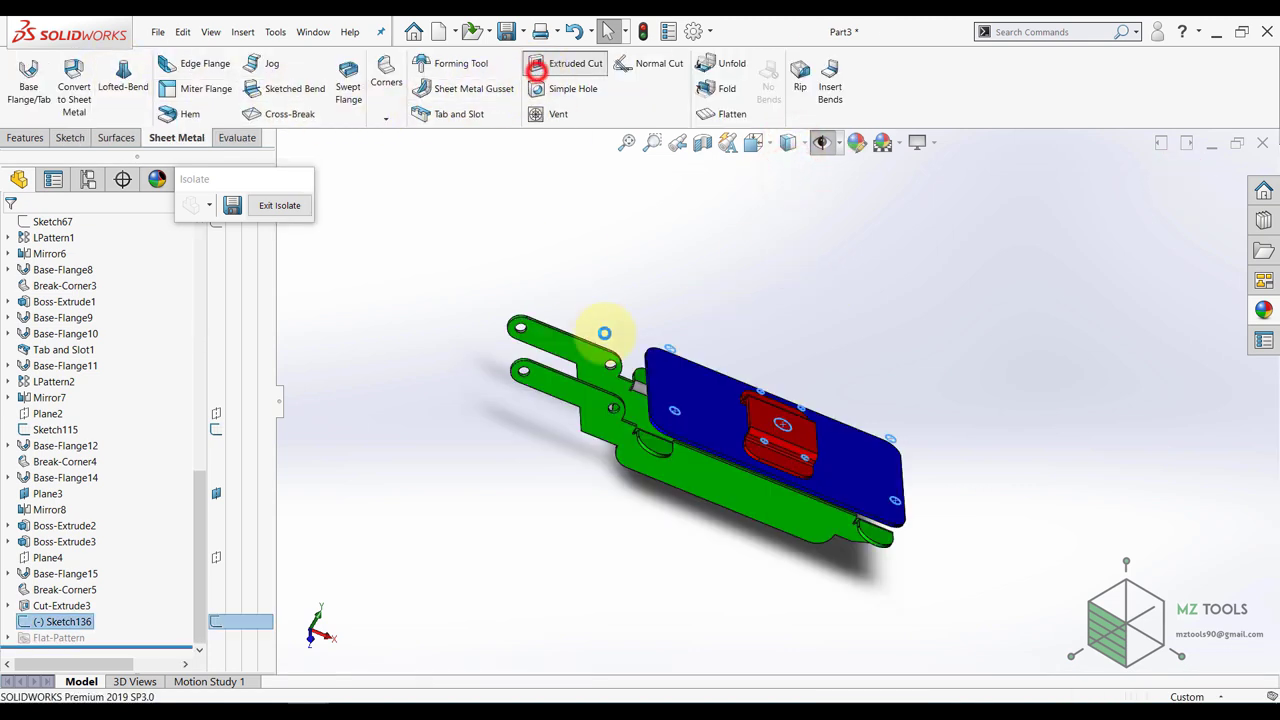
- Cut the sketched circles Through All, piercing the bracket, platform and chassis tabs
middle_drag(508, 405, 468, 394)
scroll(470, 395, up, 1)
scroll(790, 430, down, 1)
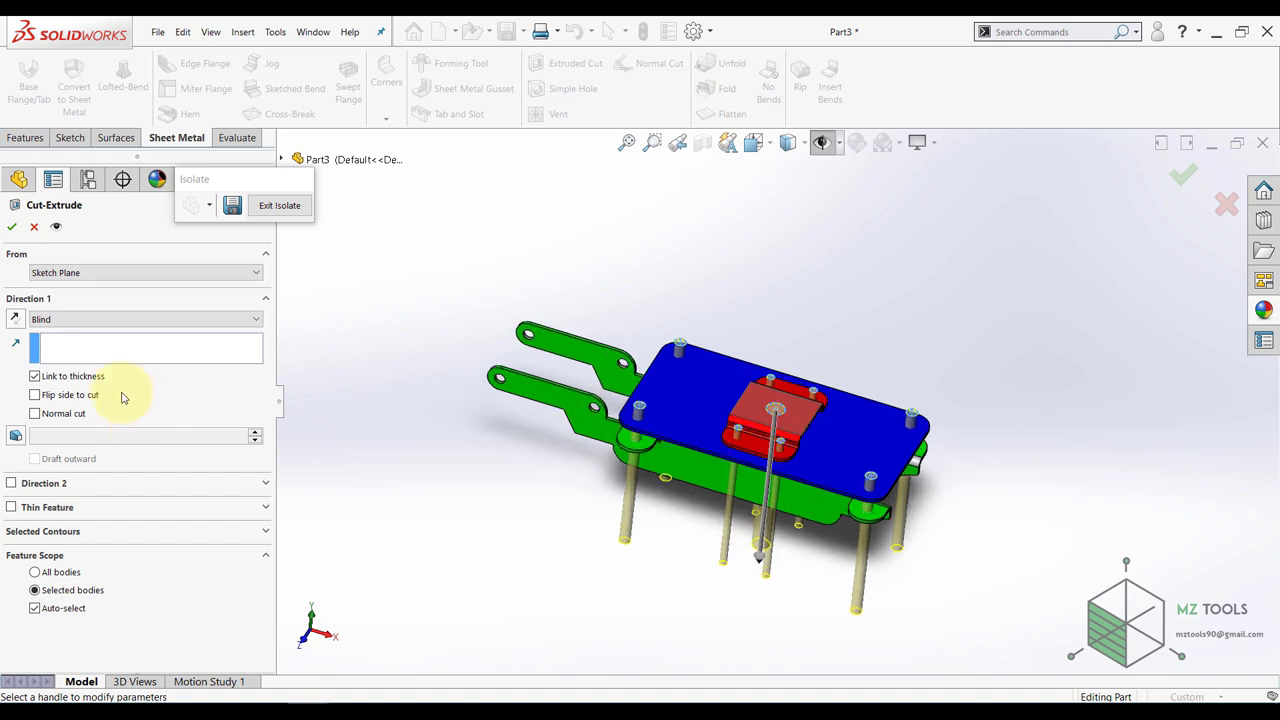
click(93, 324)
click(77, 345)
click(12, 227)
click(494, 478)
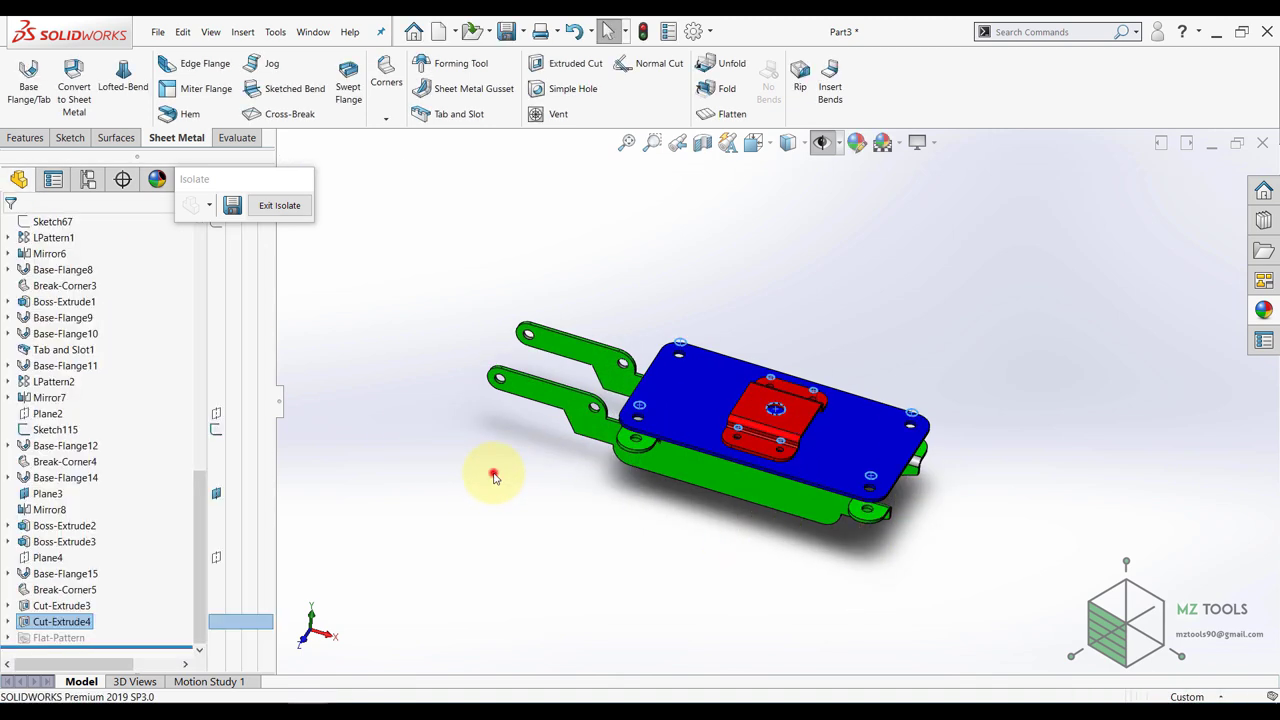
- Inspect the new holes and exit the isolated view to bring back the whole crane
scroll(771, 435, down, 3)
middle_drag(750, 467, 790, 432)
scroll(782, 420, up, 3)
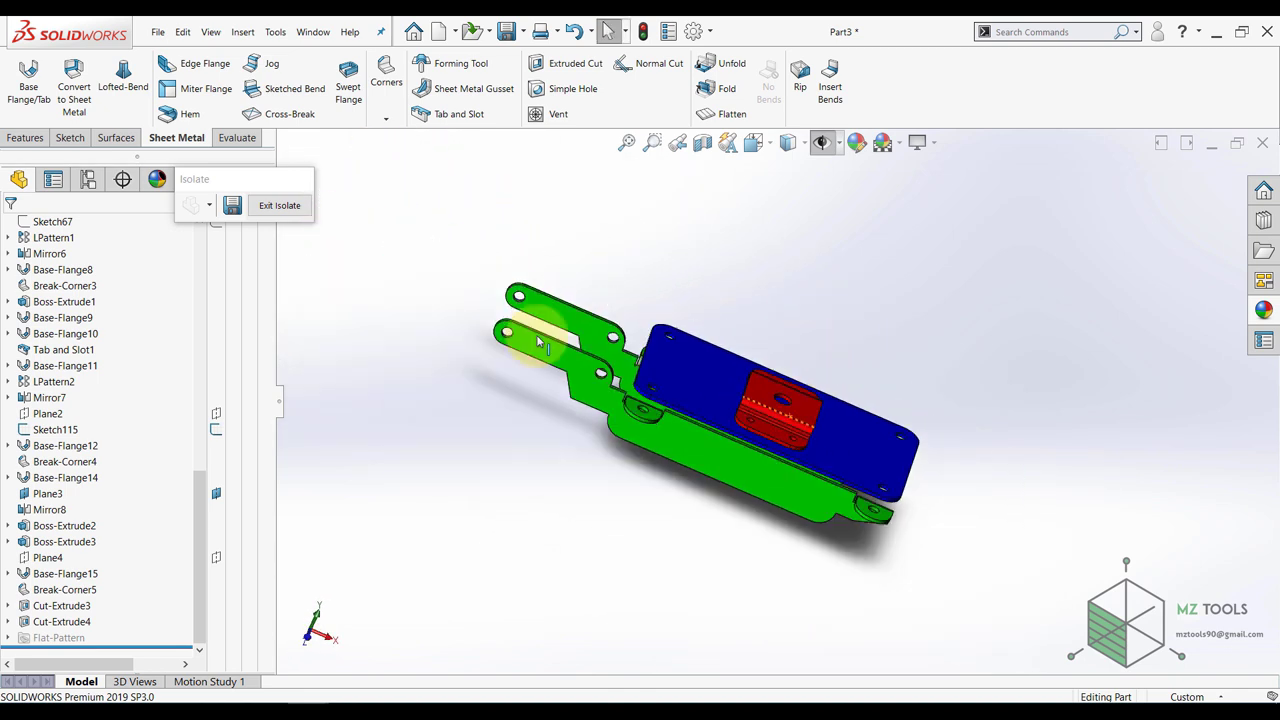
click(281, 208)
middle_drag(814, 400, 845, 466)
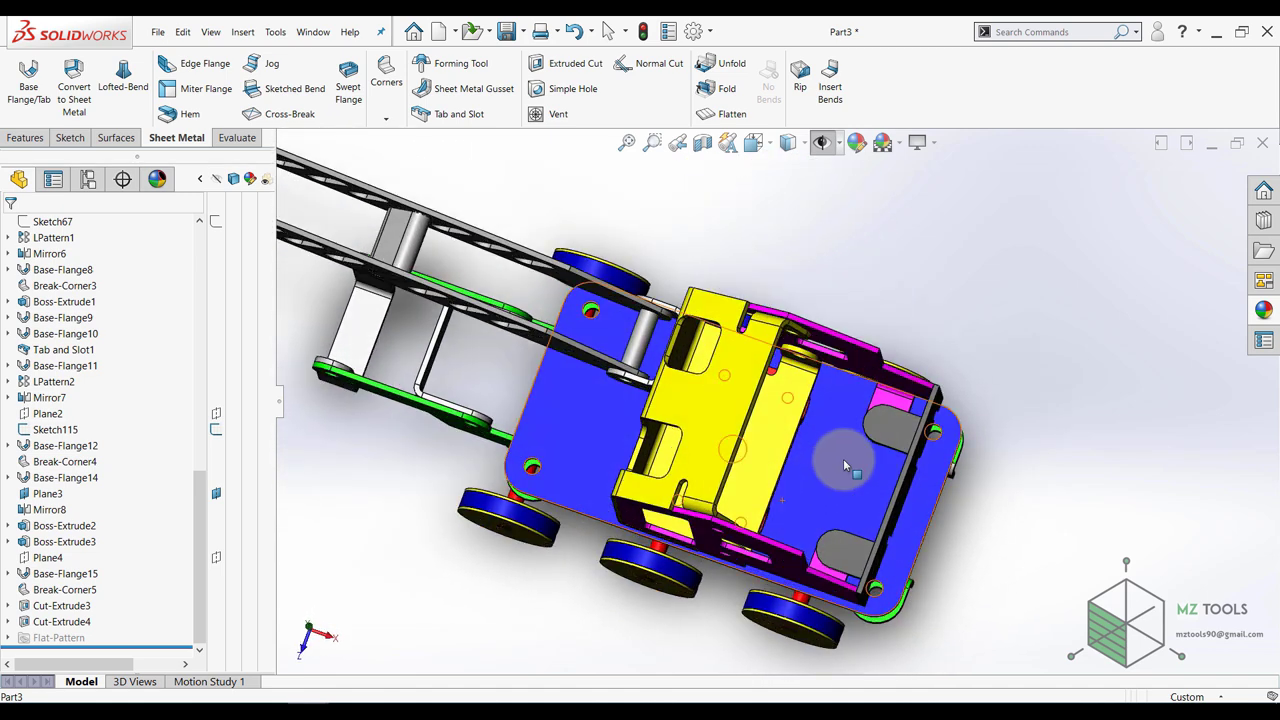
- Start a sketch on the grey rear panel's tab and draw a circle about 1.47 mm in radius, concentric with its rounded end
click(1060, 404)
click(901, 430)
click(957, 391)
click(1018, 476)
click(133, 63)
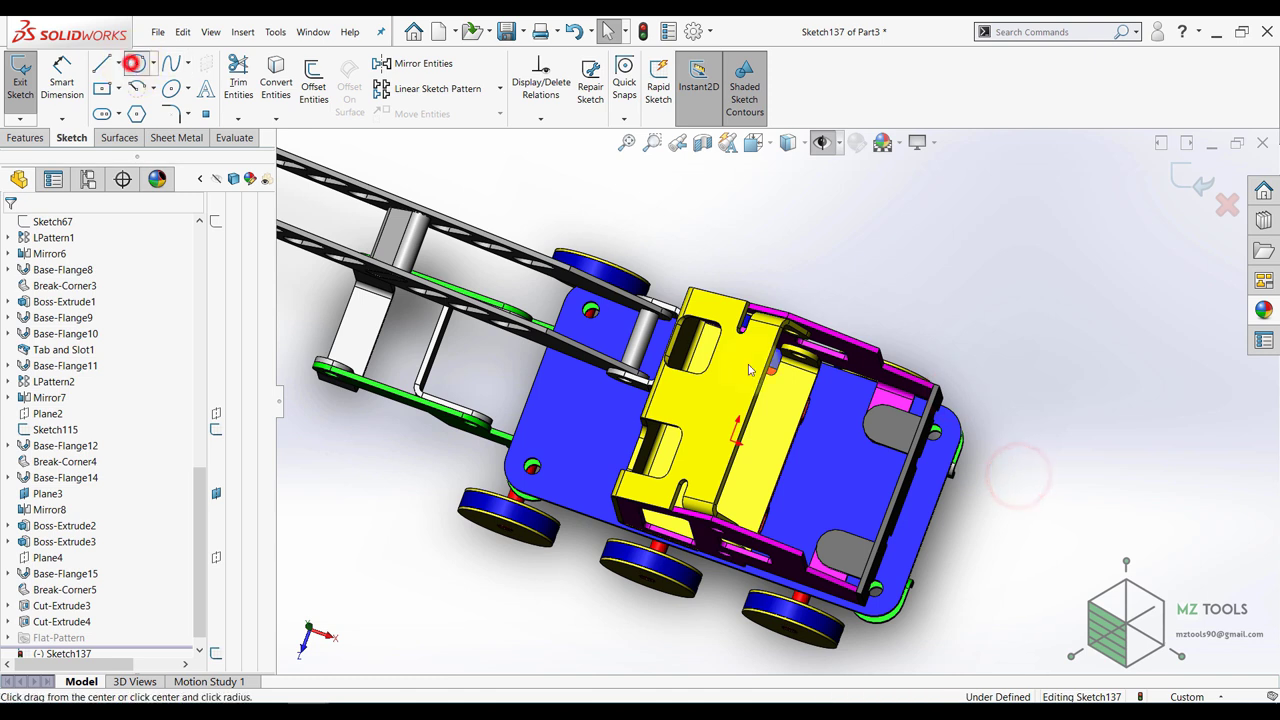
scroll(842, 407, down, 4)
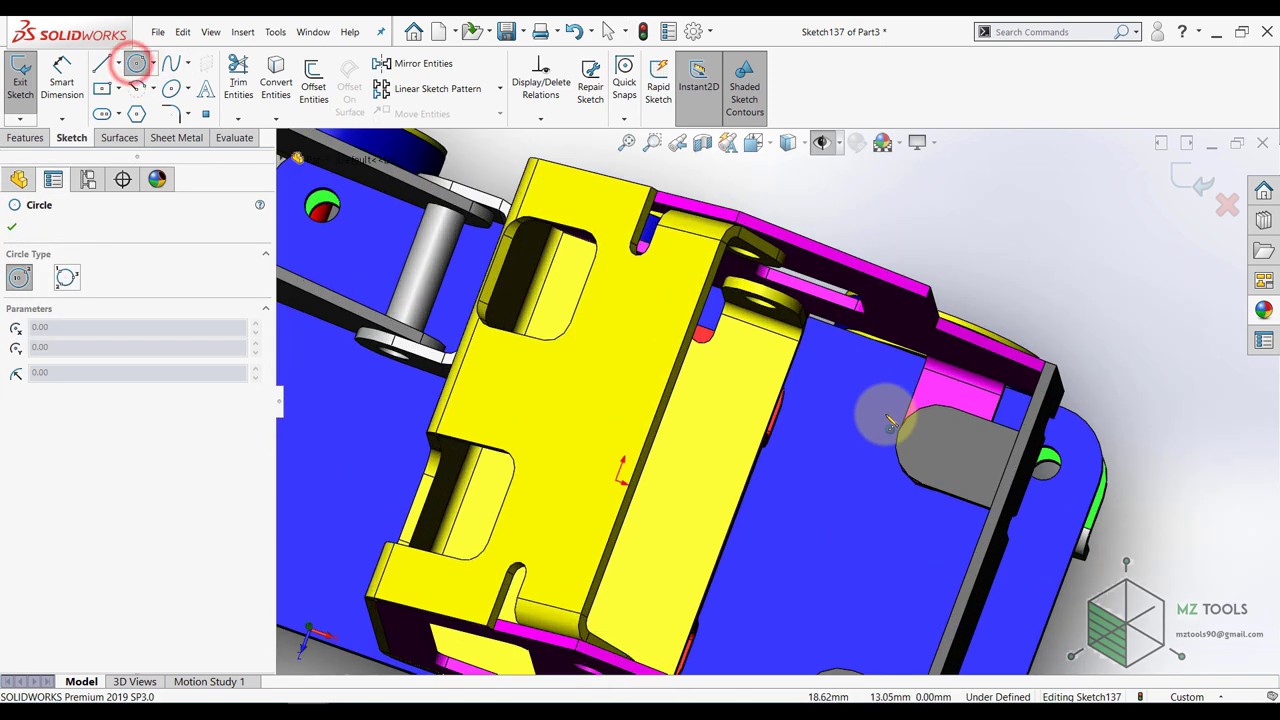
click(935, 445)
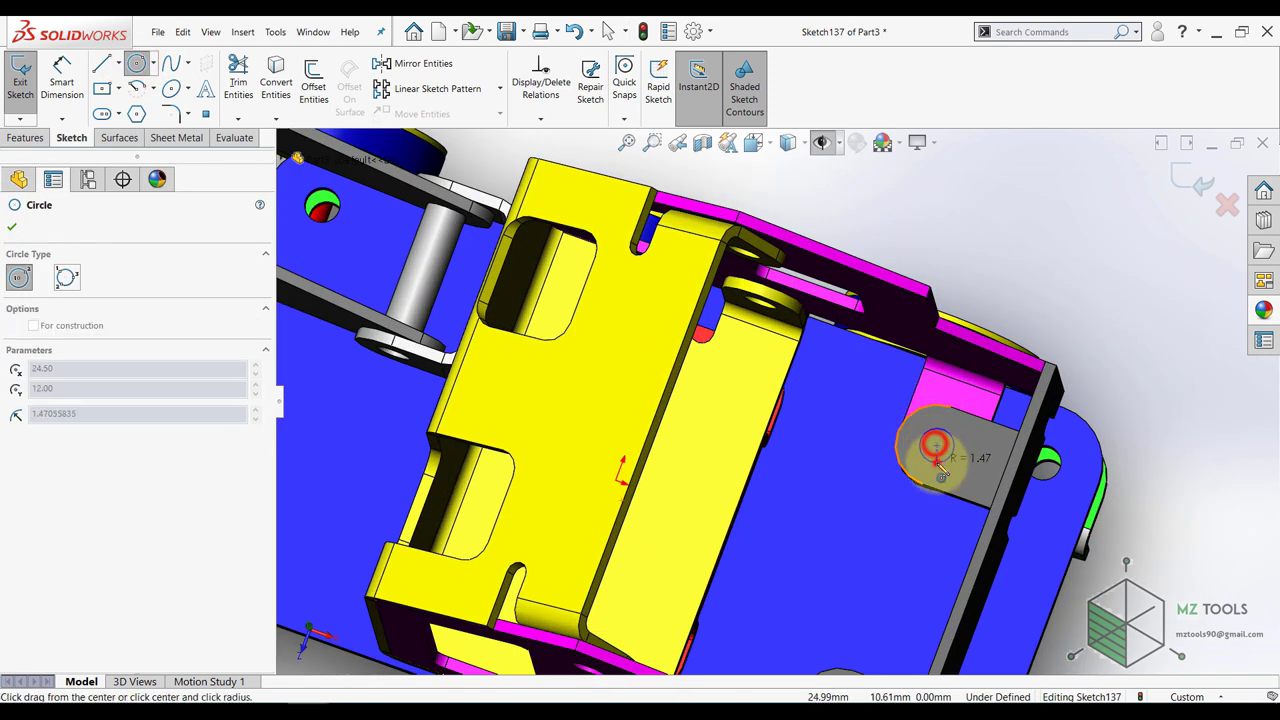
click(937, 462)
- Sketch a second circle concentric with the rounded end of the grey panel's other tab
scroll(870, 550, up, 2)
scroll(834, 605, down, 4)
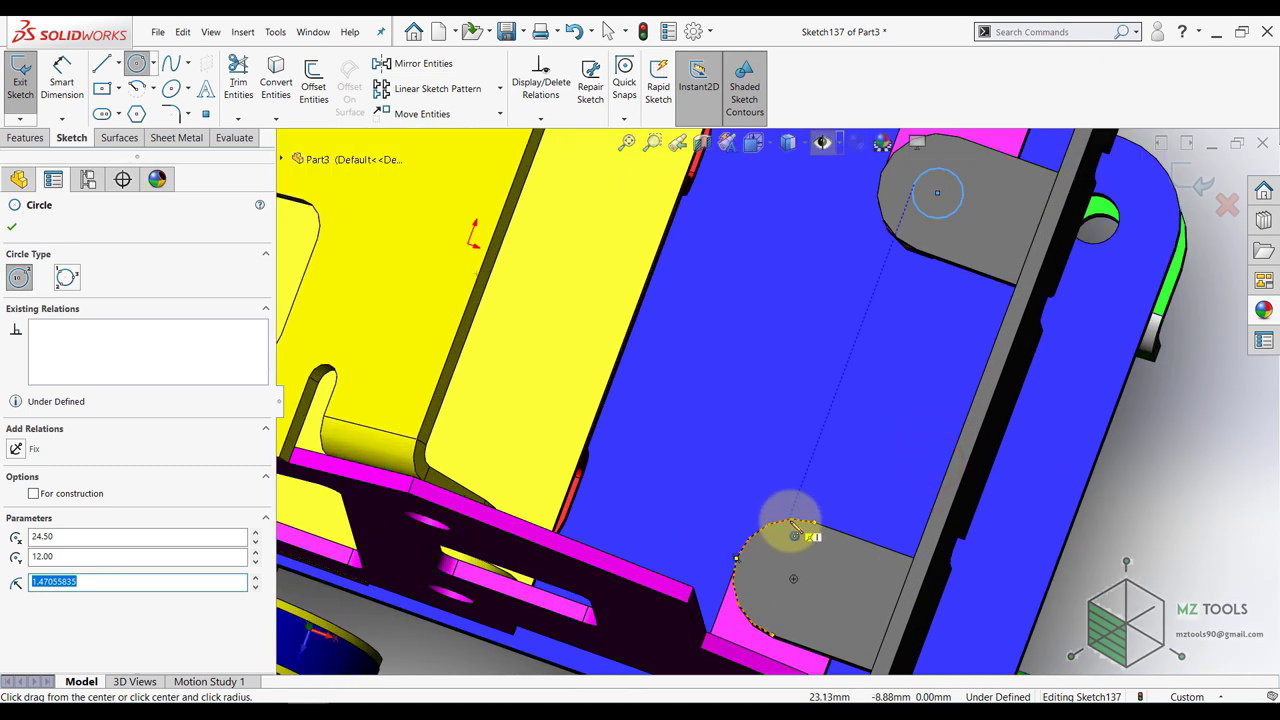
click(794, 579)
click(793, 604)
key(Escape)
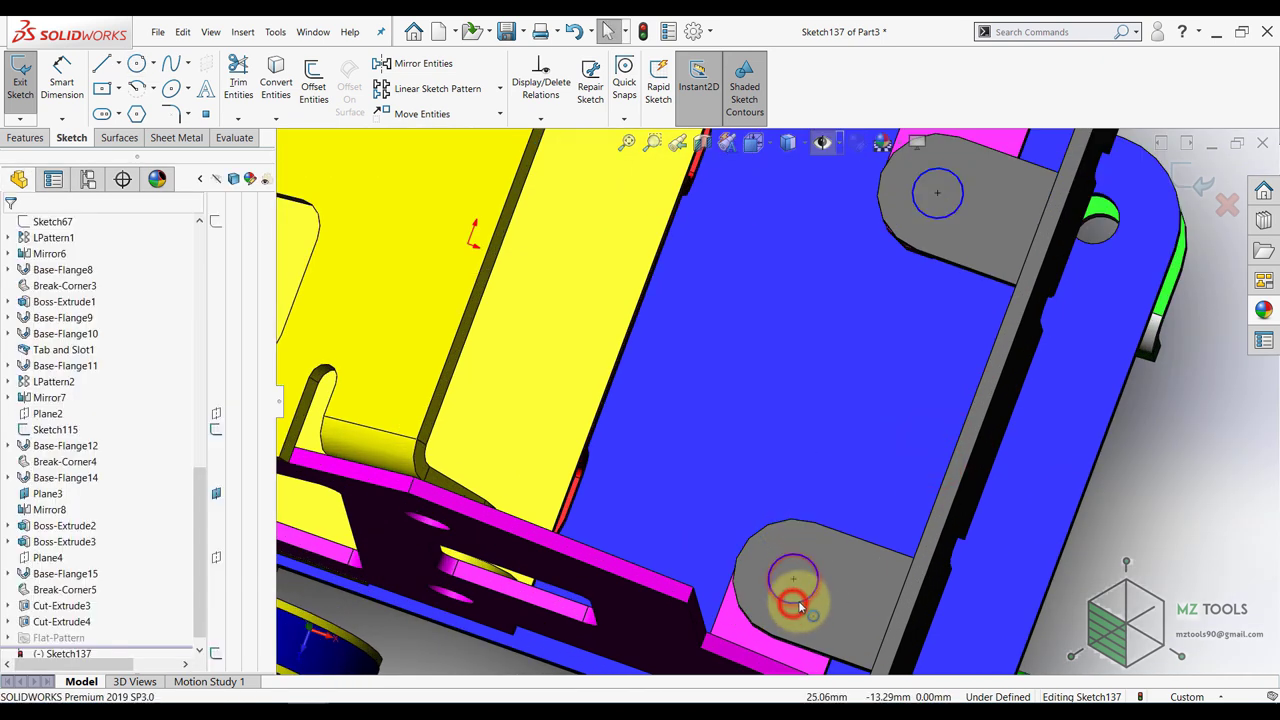
- Add an Equal relation between the two circles on the grey panel's tabs
click(800, 602)
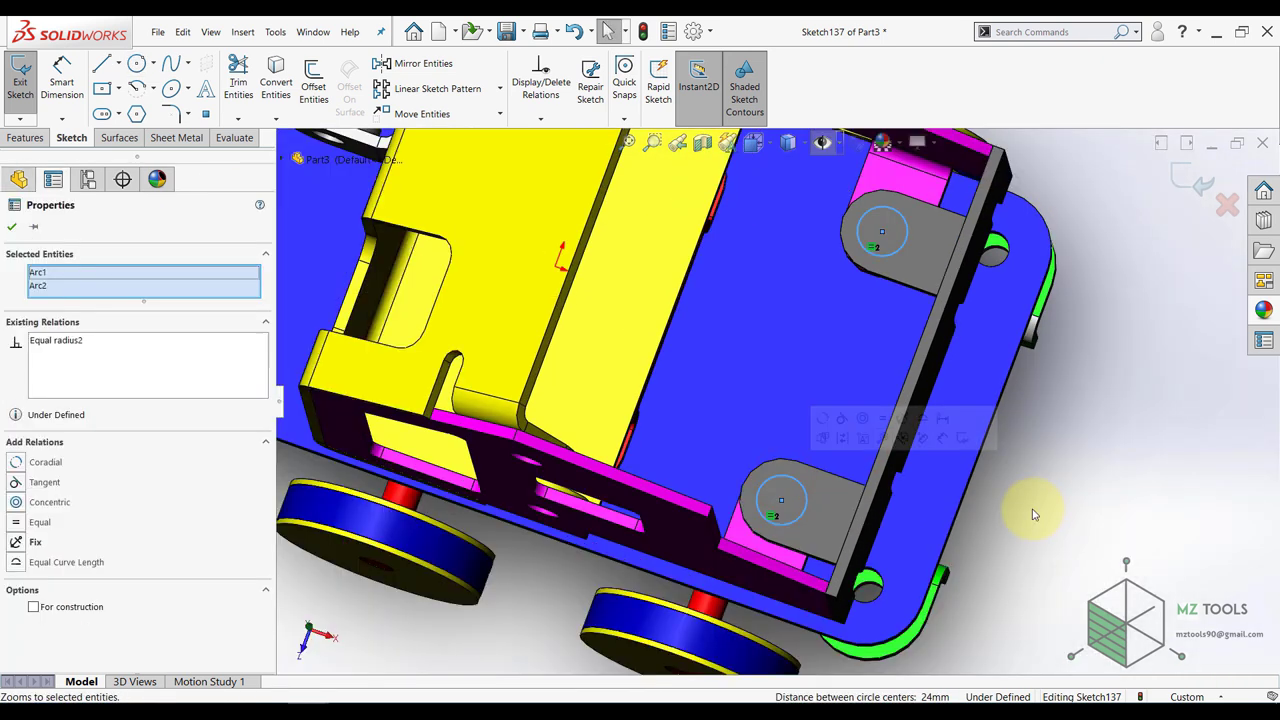
click(1034, 513)
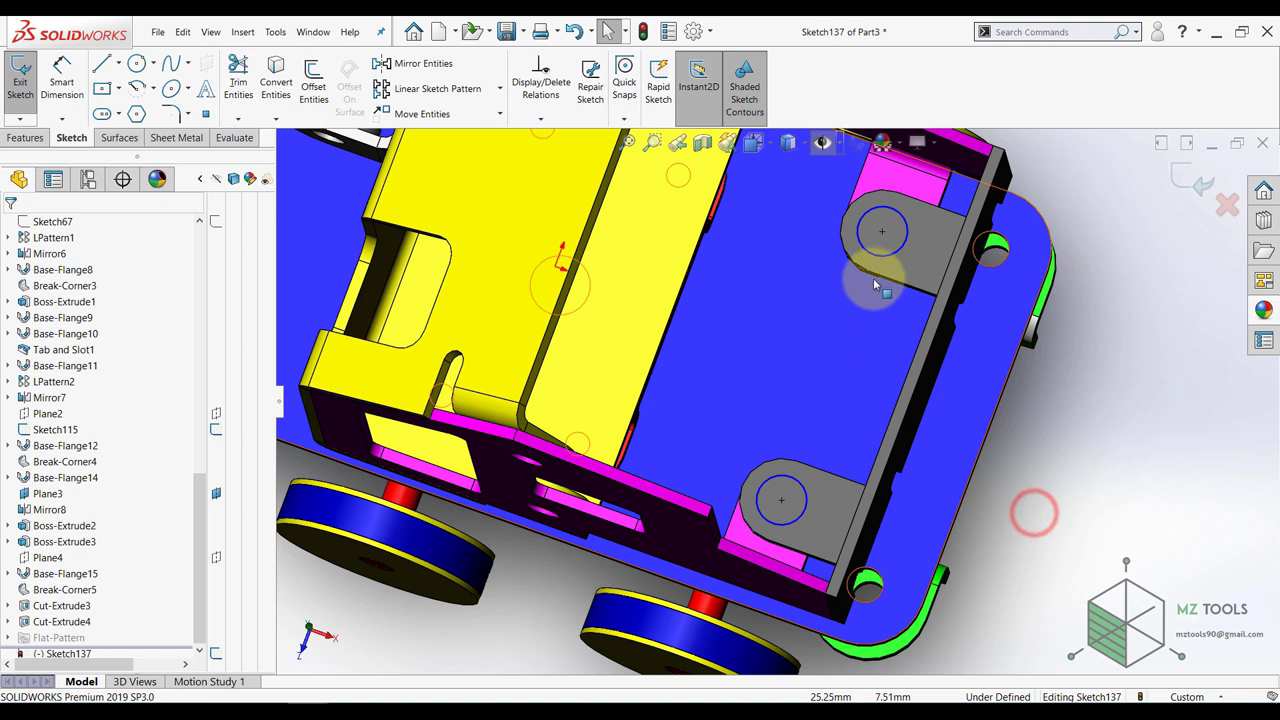
click(881, 257)
ctrl+click(791, 479)
click(886, 416)
click(1073, 489)
- Dimension the first tab circle on the grey panel to a 3 mm diameter
click(62, 75)
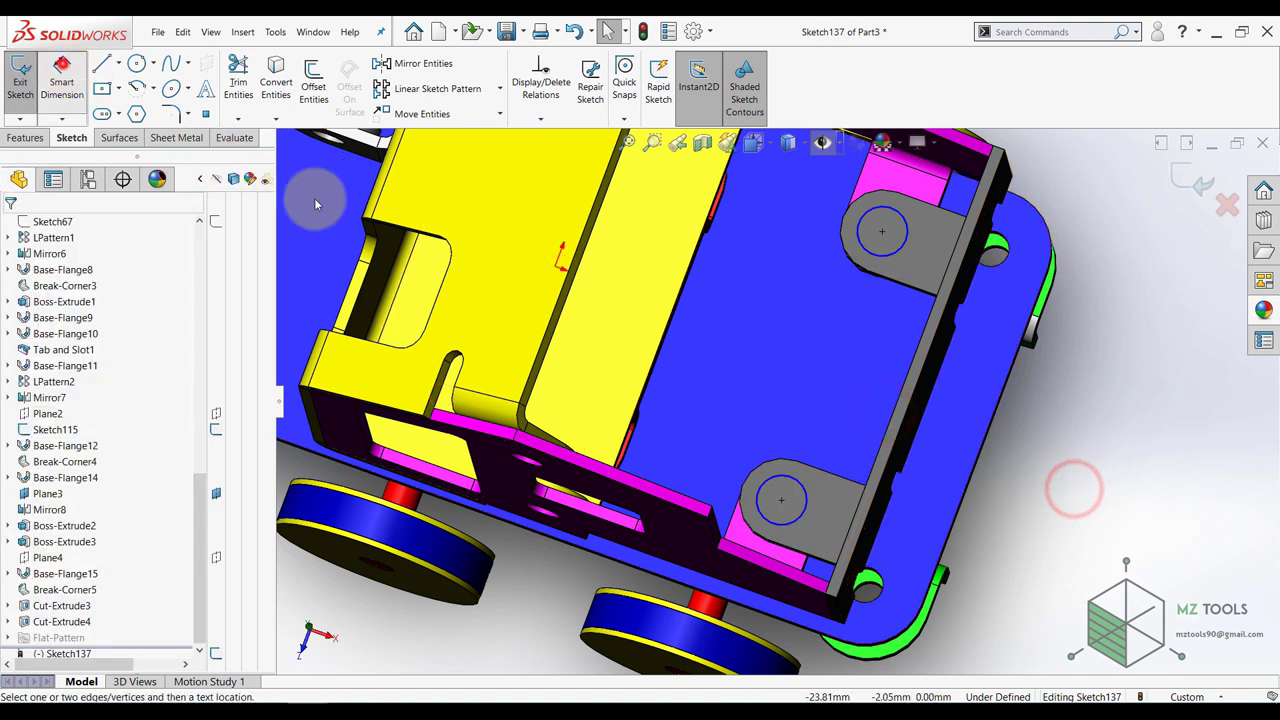
click(862, 258)
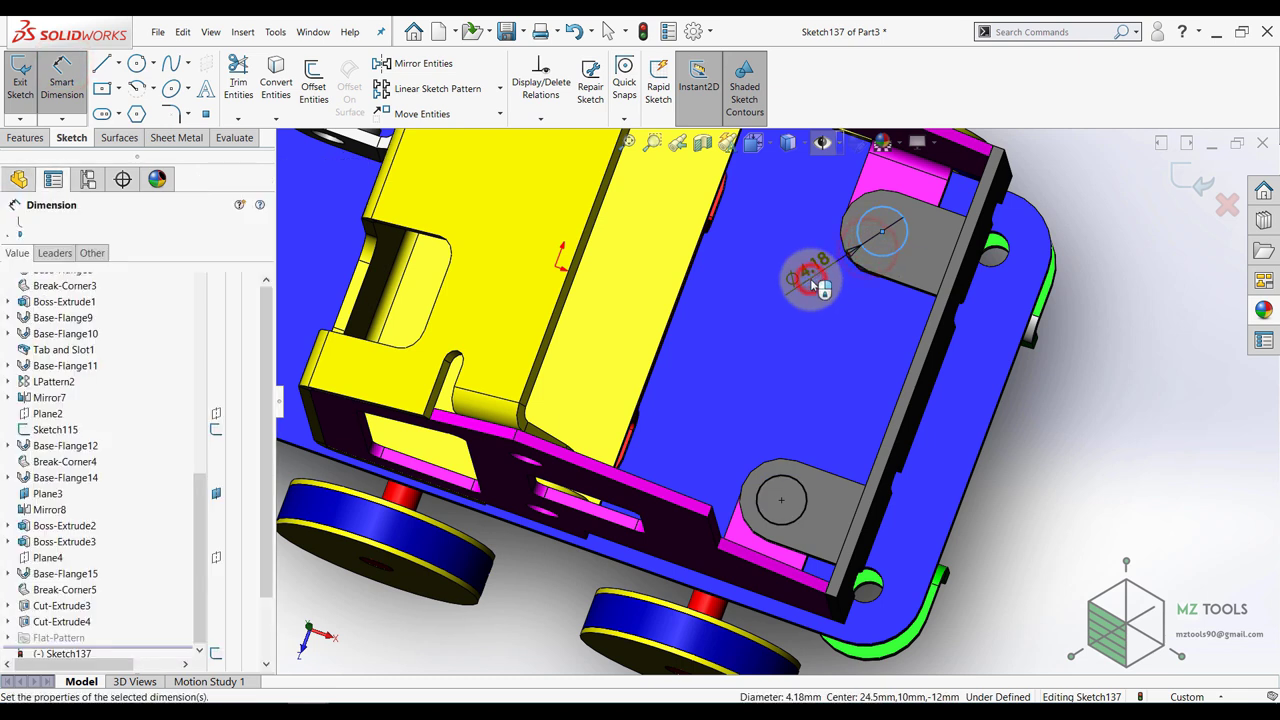
click(818, 287)
text(3)
key(Return)
key(Escape)
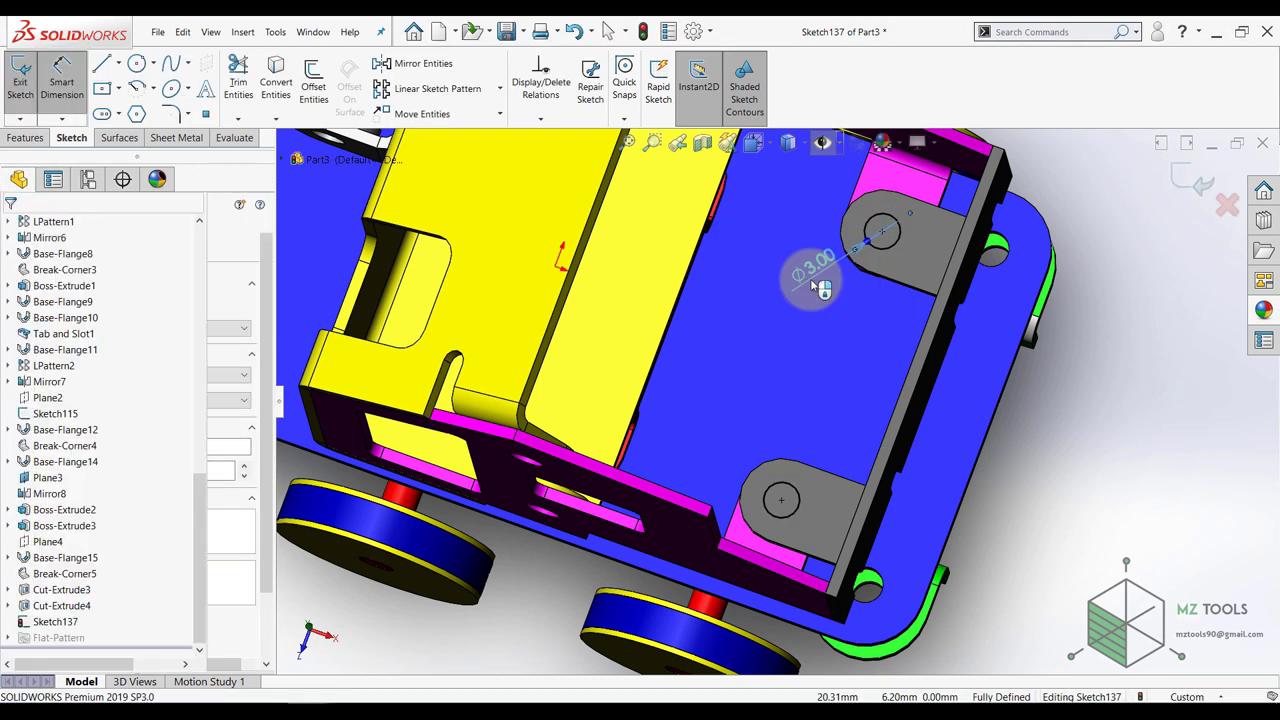
- Finish the sketch and cut the two tab circles with the Up To Surface end condition, ending at the cab's underside
click(1183, 187)
scroll(780, 405, up, 1)
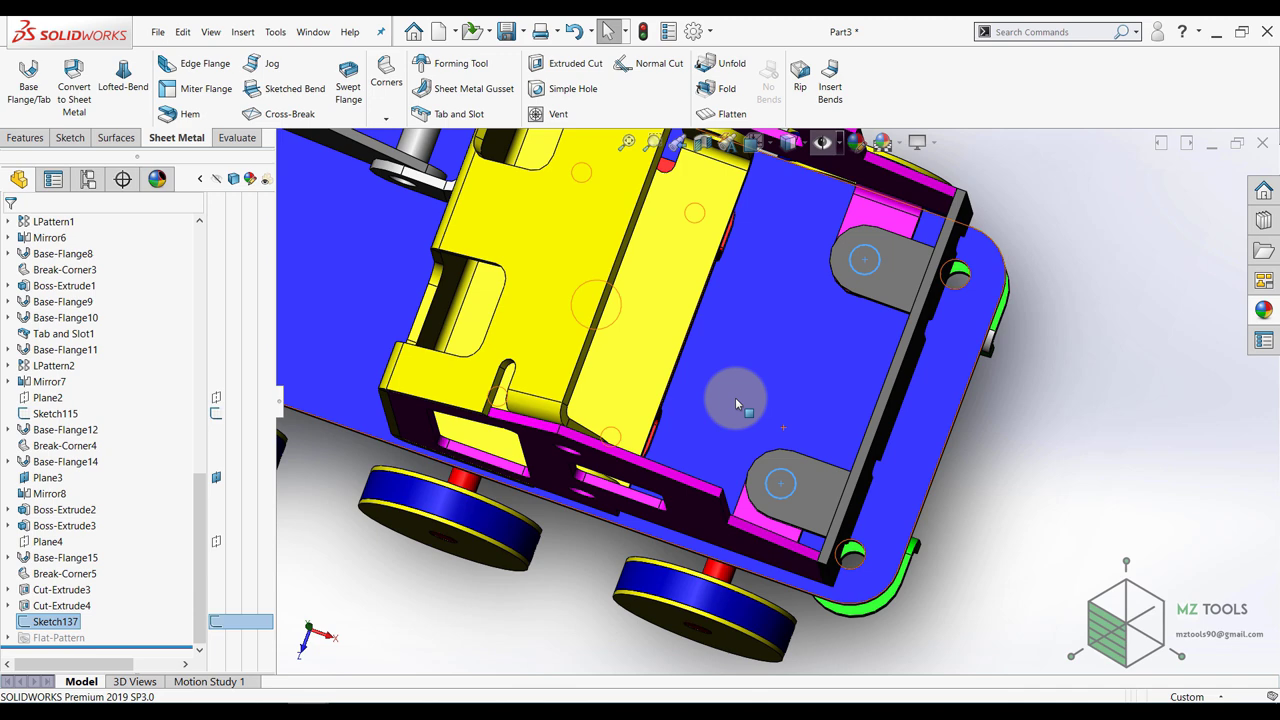
click(548, 67)
middle_drag(776, 584, 701, 398)
click(80, 319)
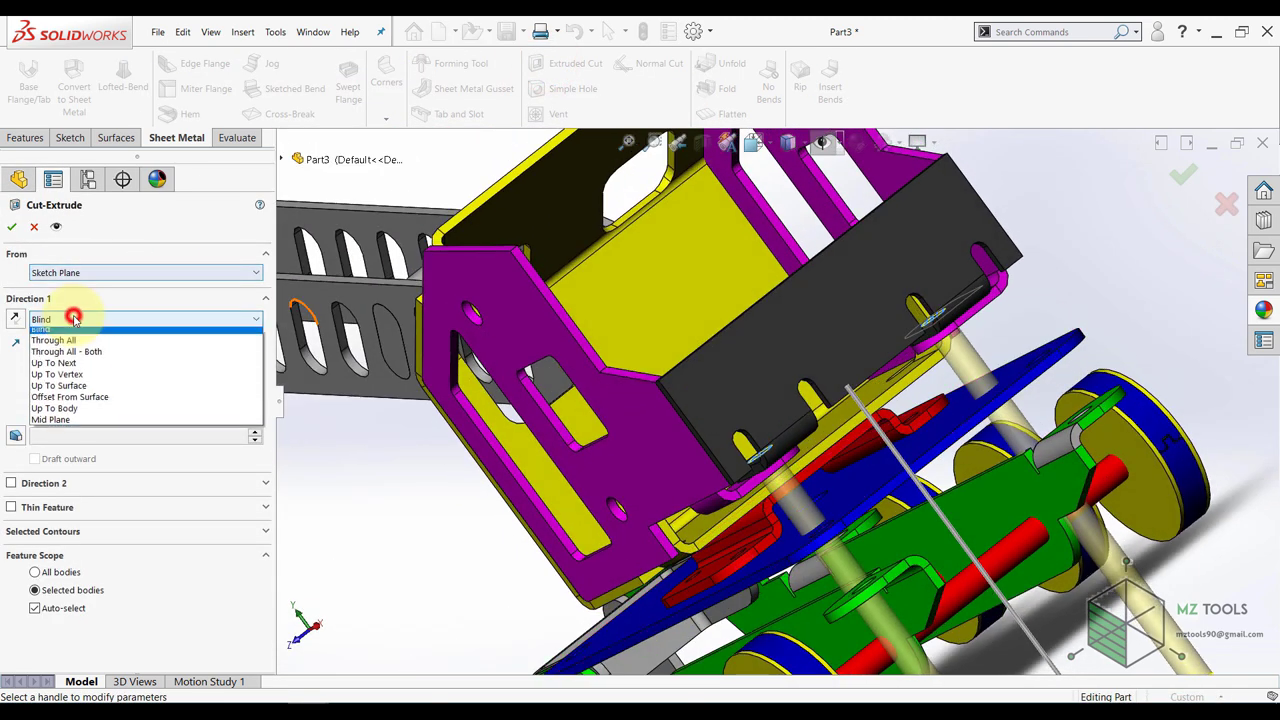
click(83, 391)
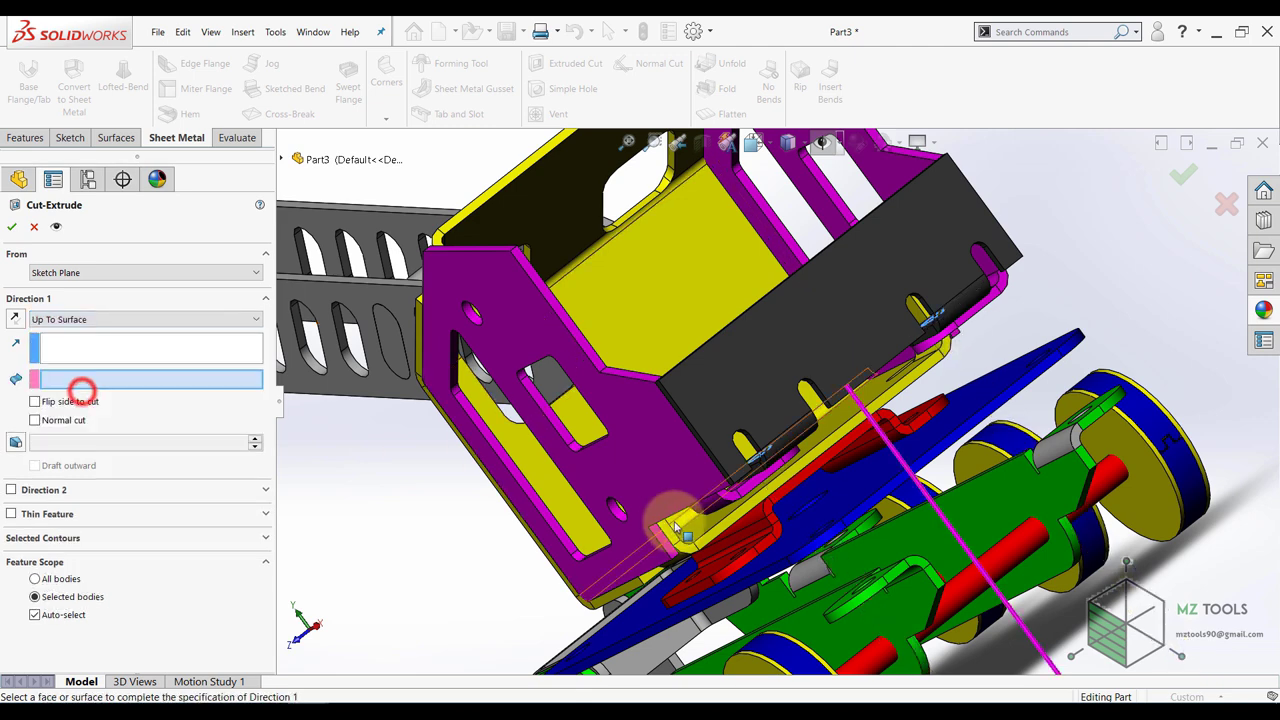
middle_drag(680, 518, 665, 452)
click(697, 363)
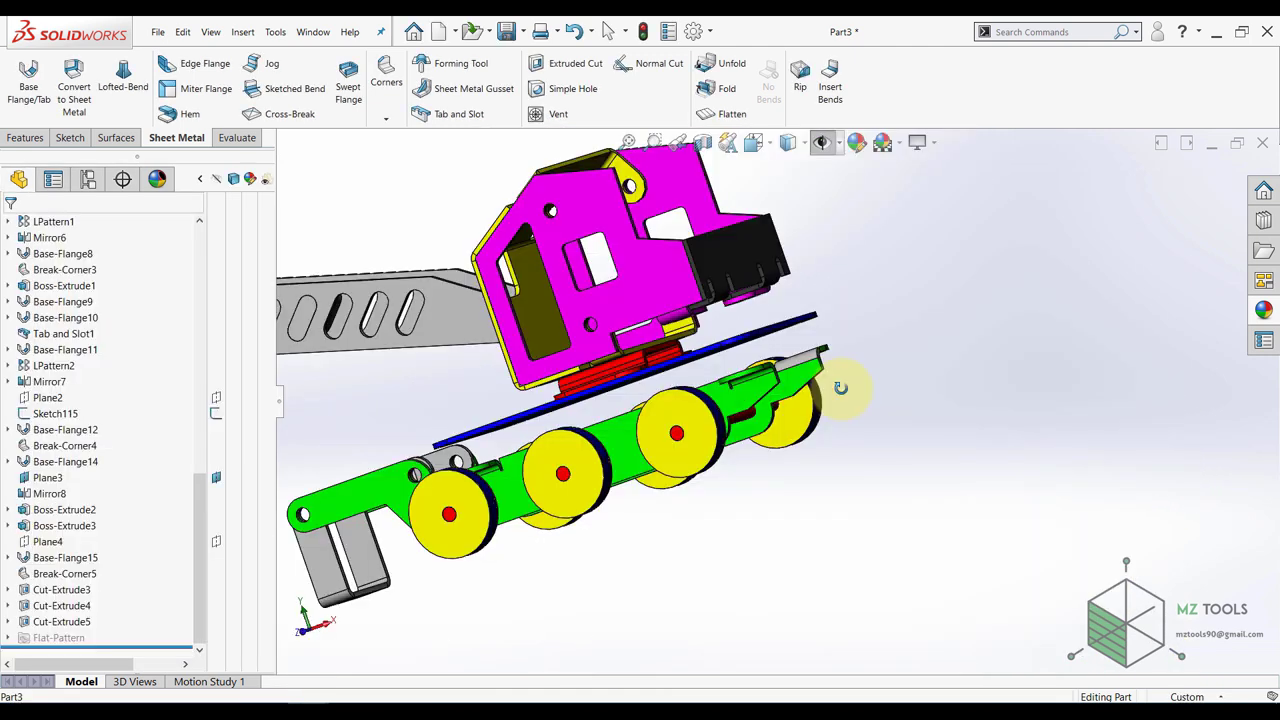
- Start a new sketch on the top face of the green chassis's rear corner tab
middle_drag(841, 388, 822, 458)
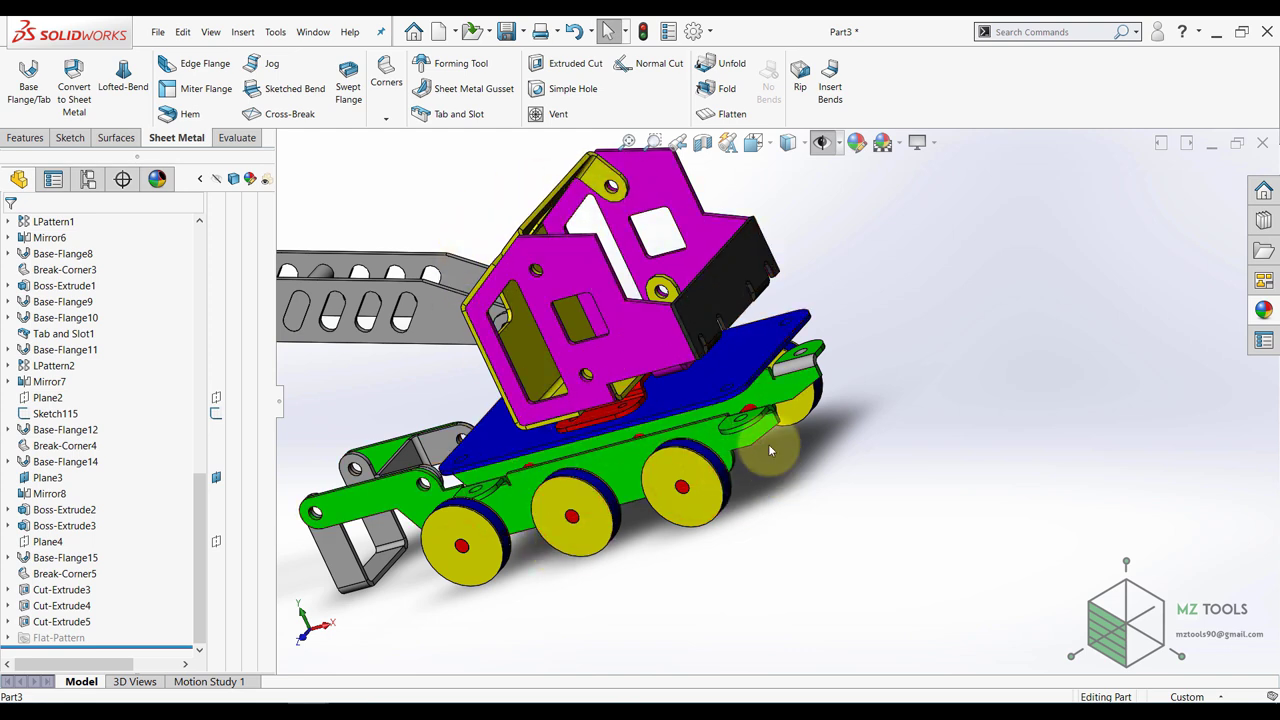
scroll(760, 434, down, 5)
scroll(800, 440, up, 1)
scroll(815, 508, up, 3)
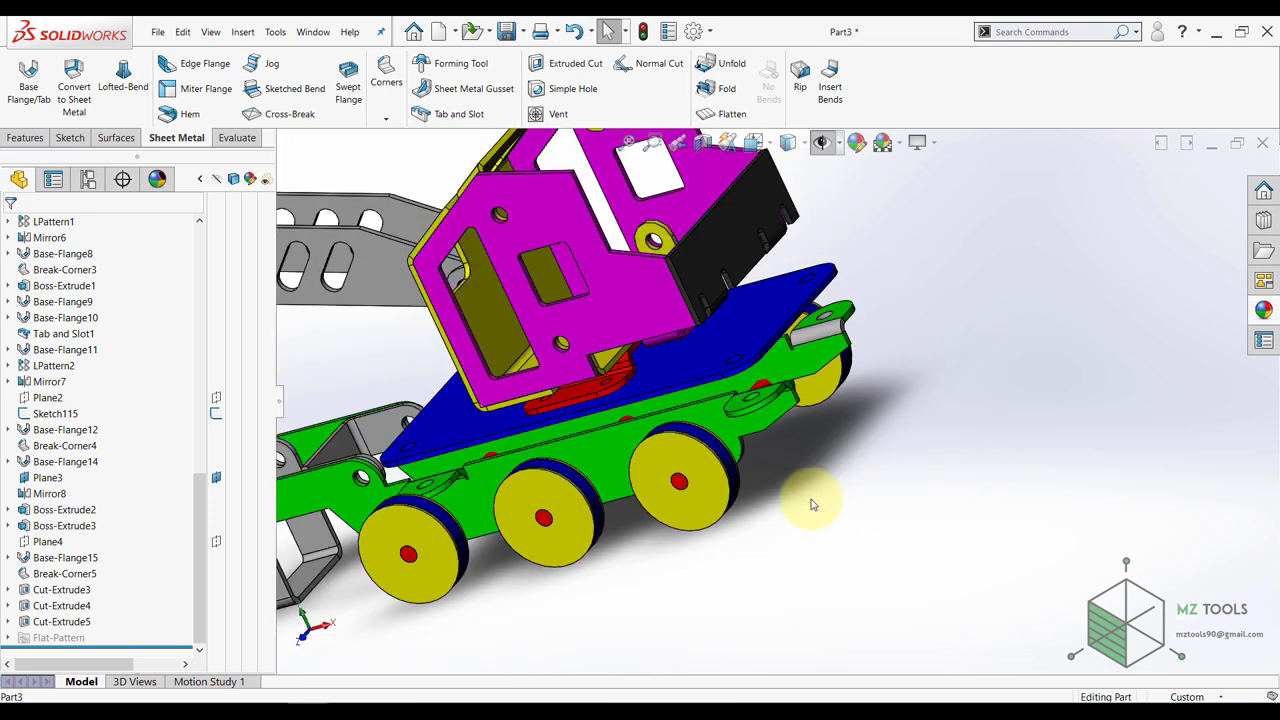
middle_drag(835, 555, 808, 420)
scroll(806, 420, down, 2)
click(784, 417)
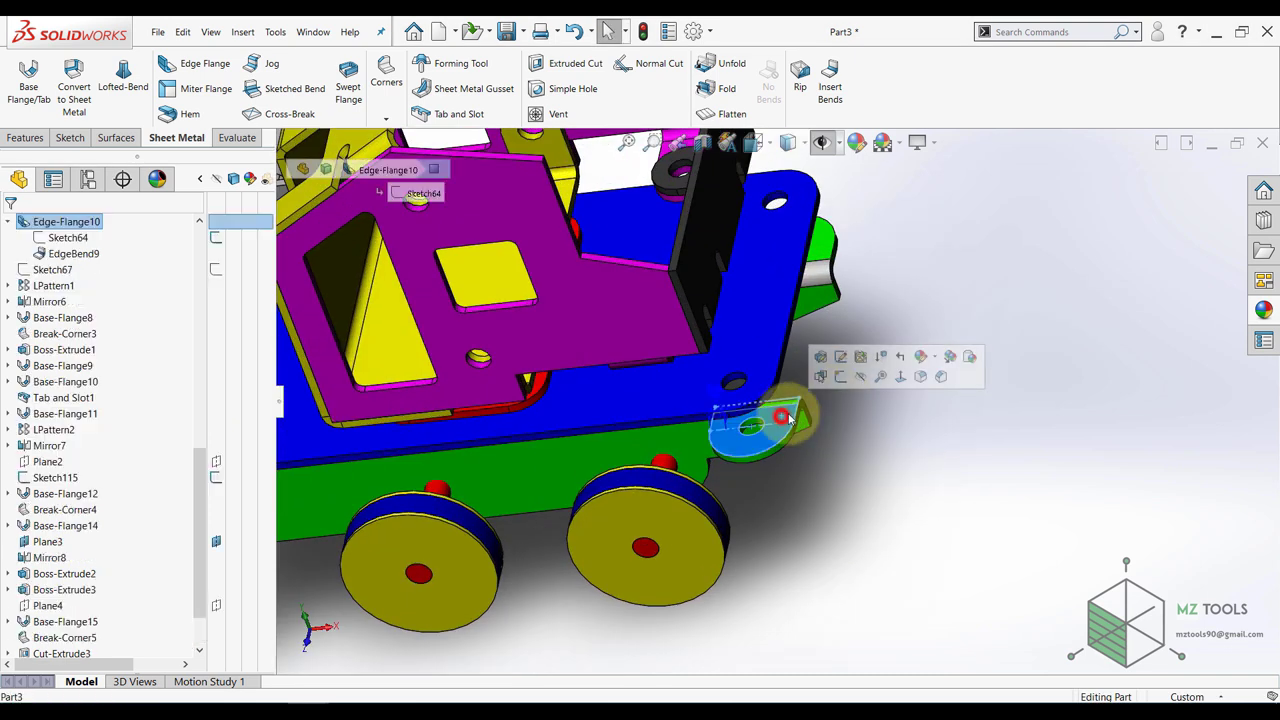
click(840, 376)
click(854, 494)
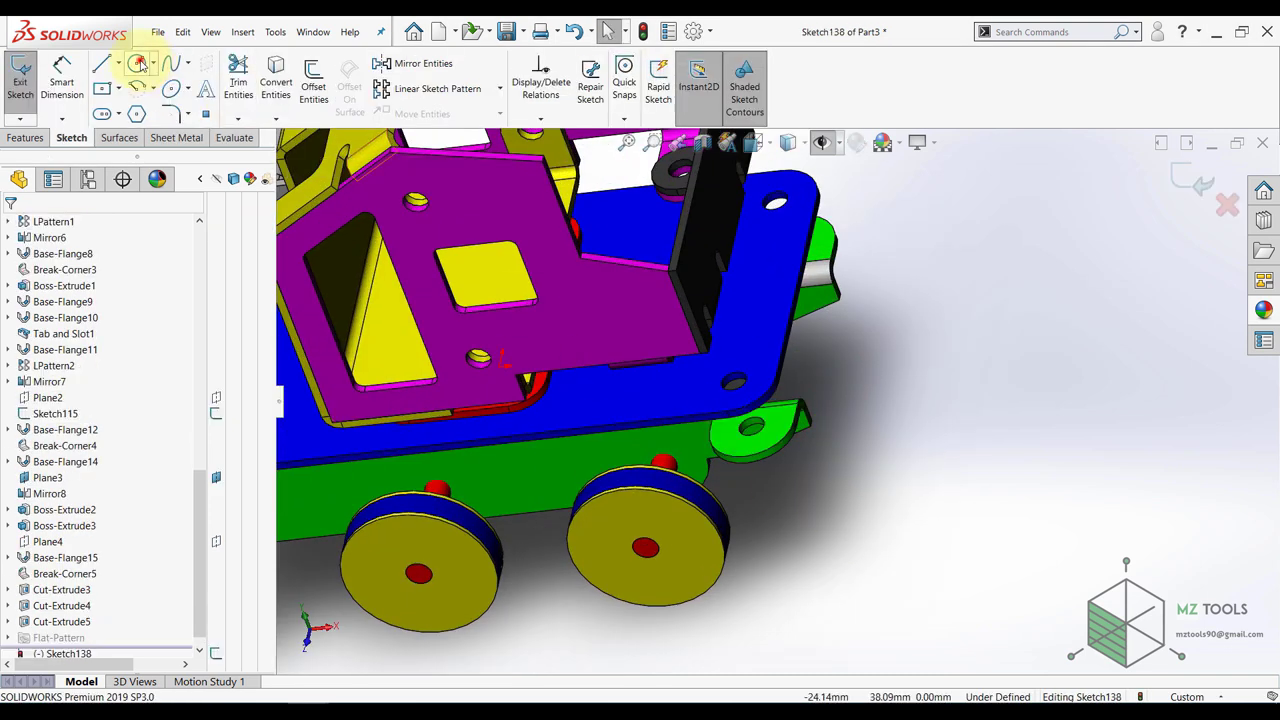
- Sketch a circle centred on the chassis tab's existing hole and resize it to about 7.56 mm in diameter
click(140, 65)
scroll(760, 430, down, 3)
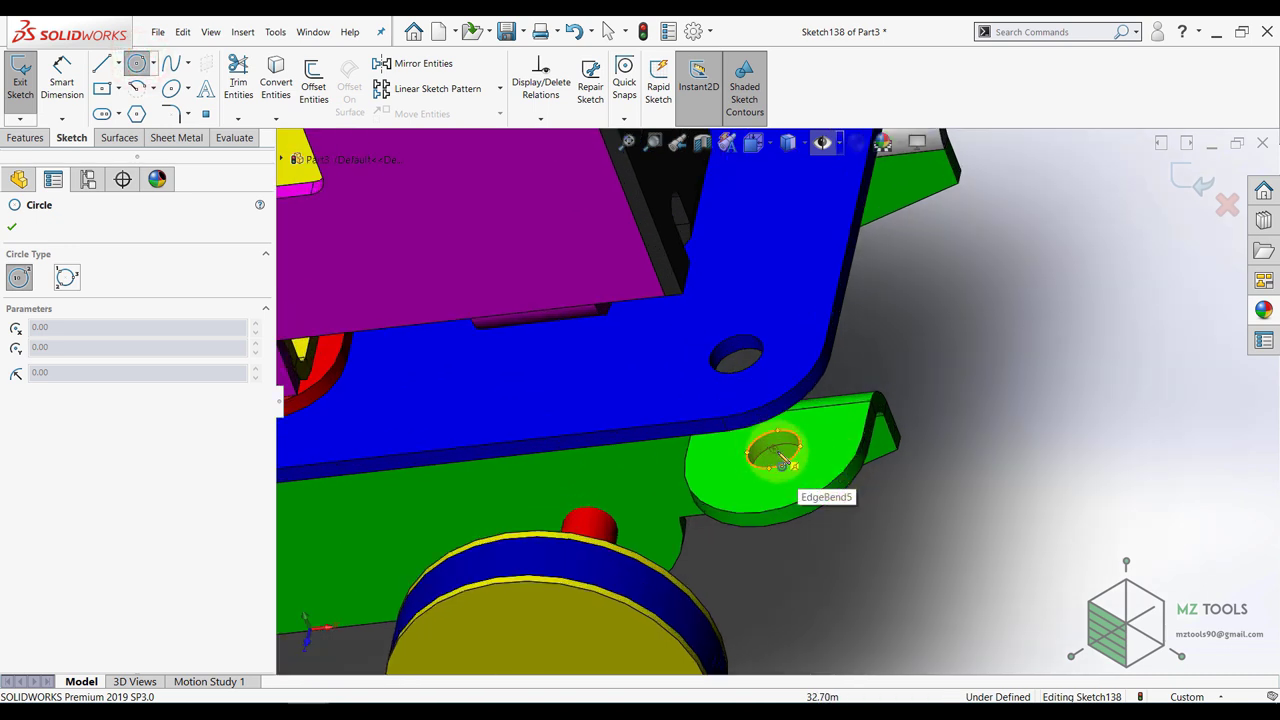
click(778, 460)
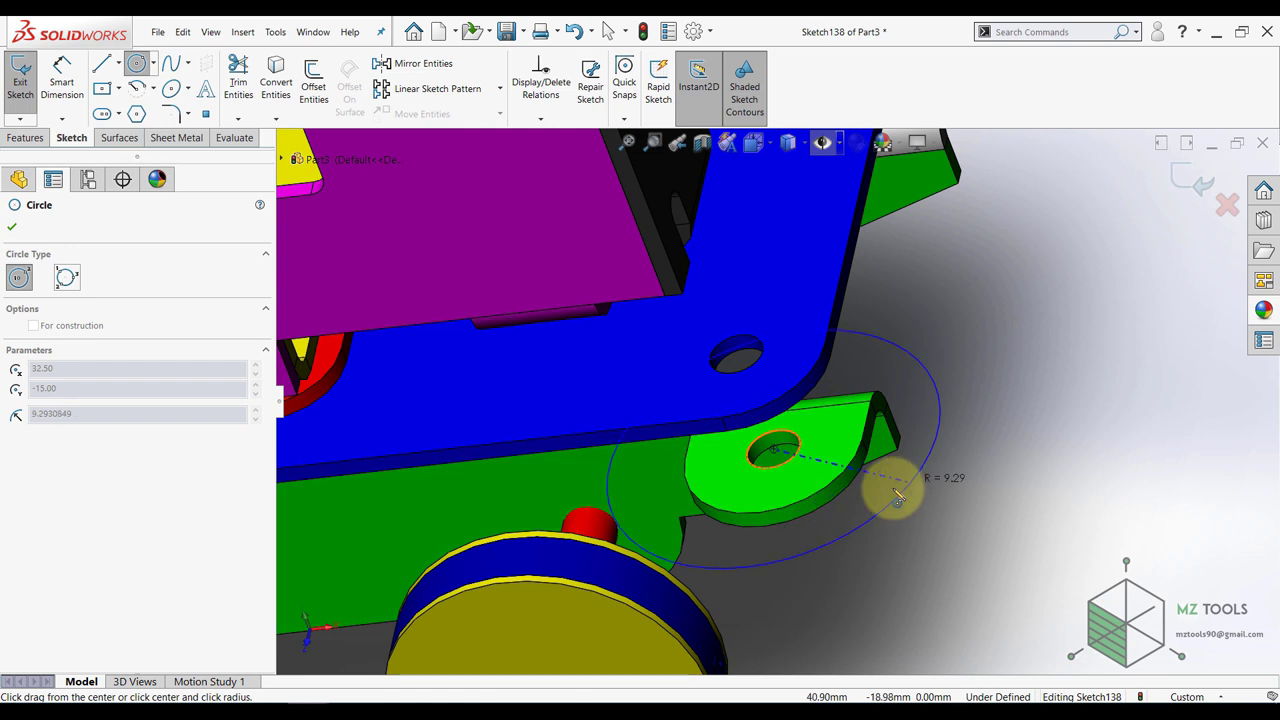
click(804, 513)
key(Escape)
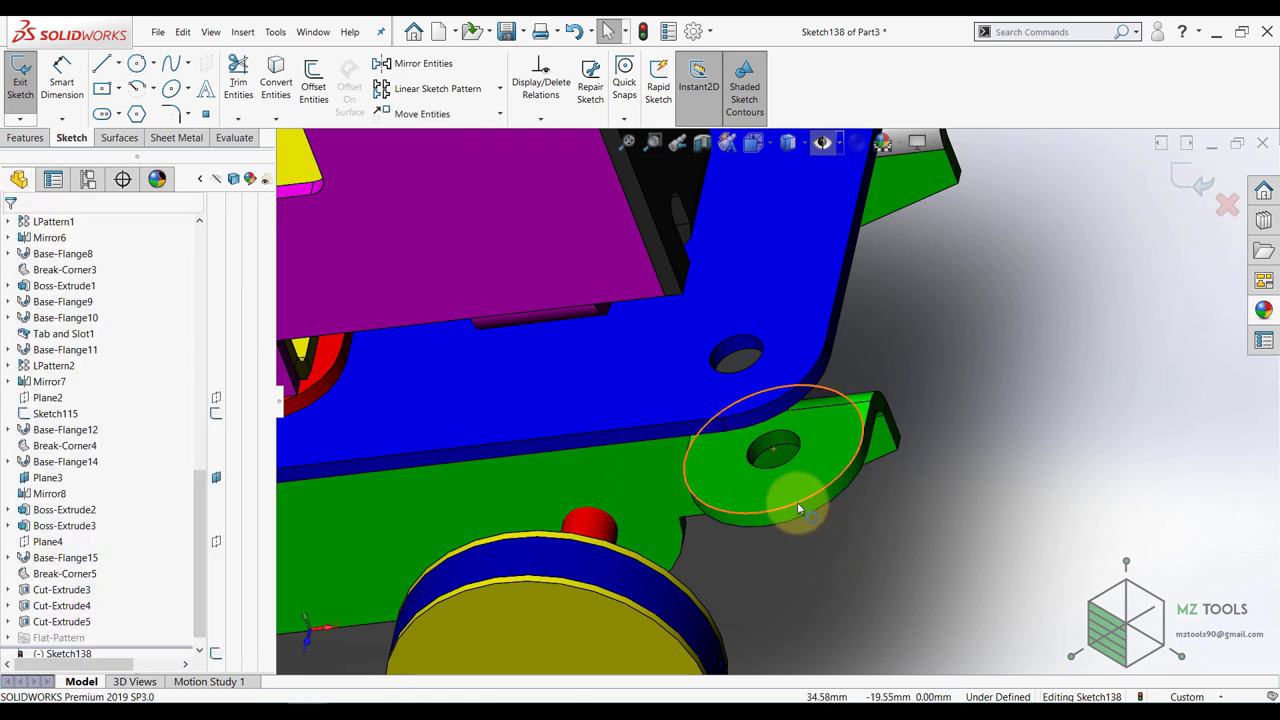
click(797, 502)
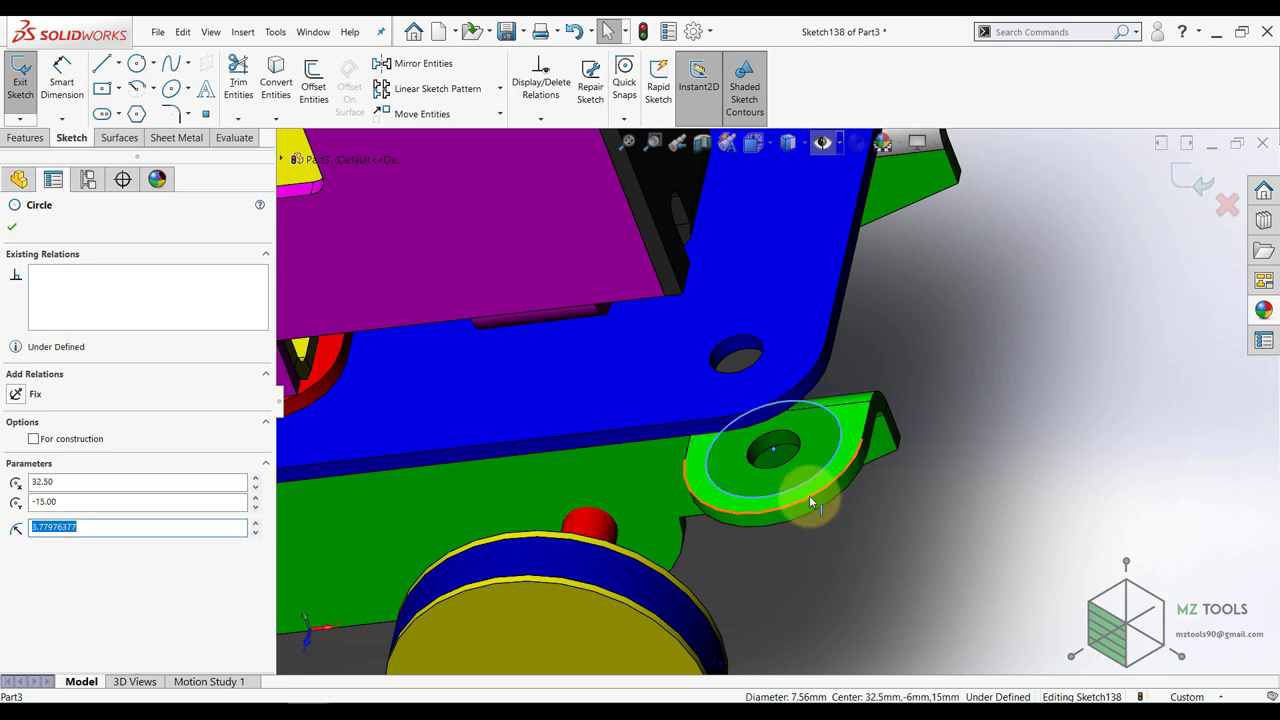
- Make the sketched circle coradial with the rounded outer edge of the rear corner tab
ctrl+click(808, 501)
click(850, 438)
click(855, 535)
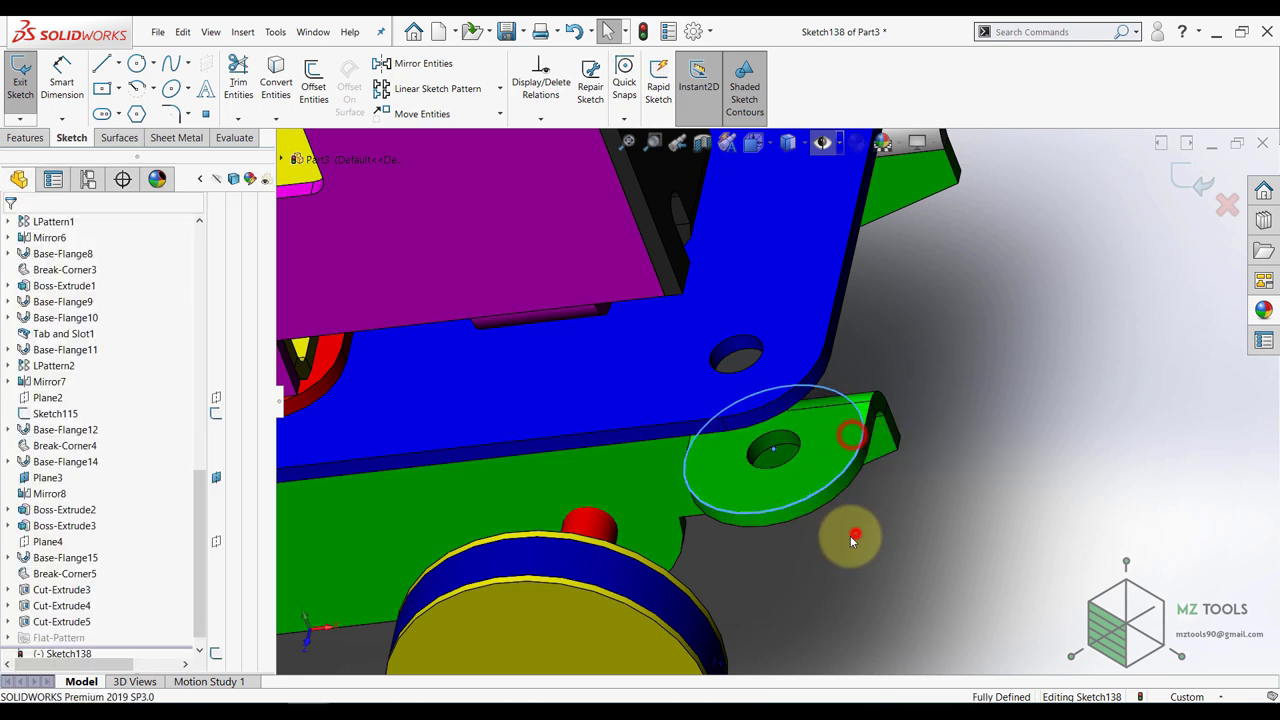
- Convert the edge of the rear corner tab's hole into the sketch
click(134, 64)
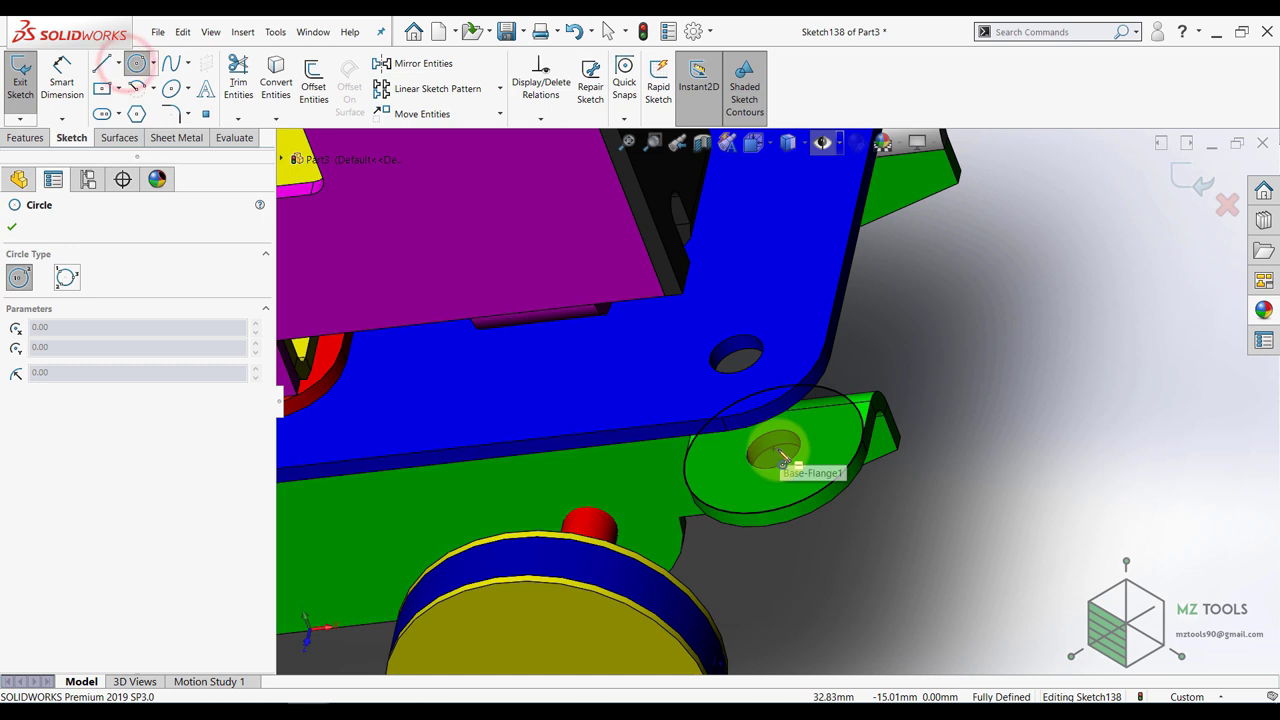
click(286, 92)
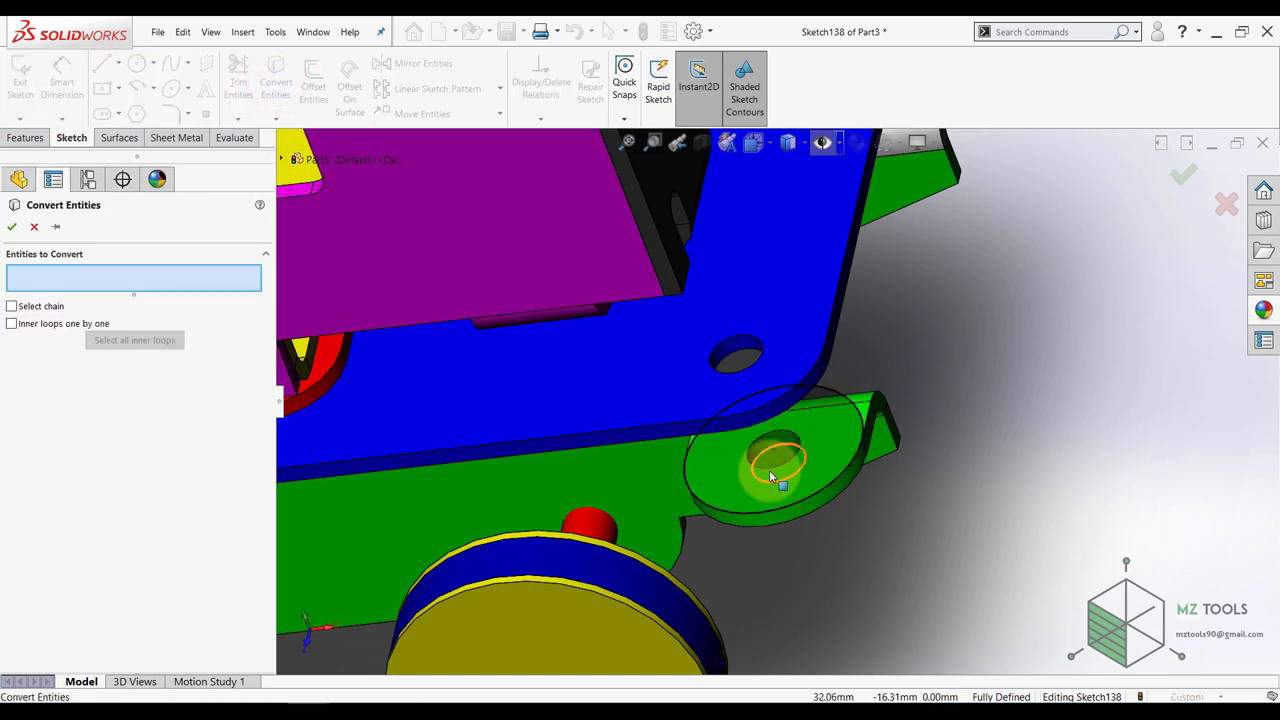
click(778, 464)
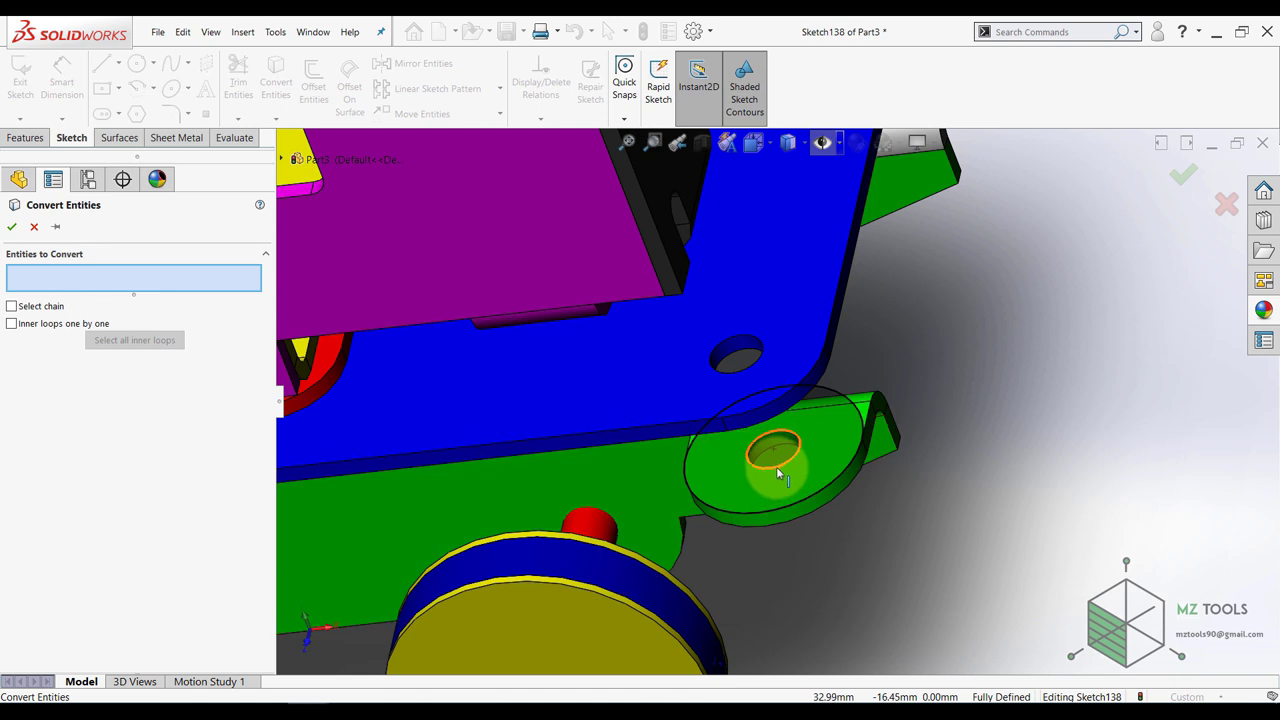
click(13, 227)
- Convert the hole edge of the green chassis's front tab on the same side into the sketch
scroll(758, 422, up, 9)
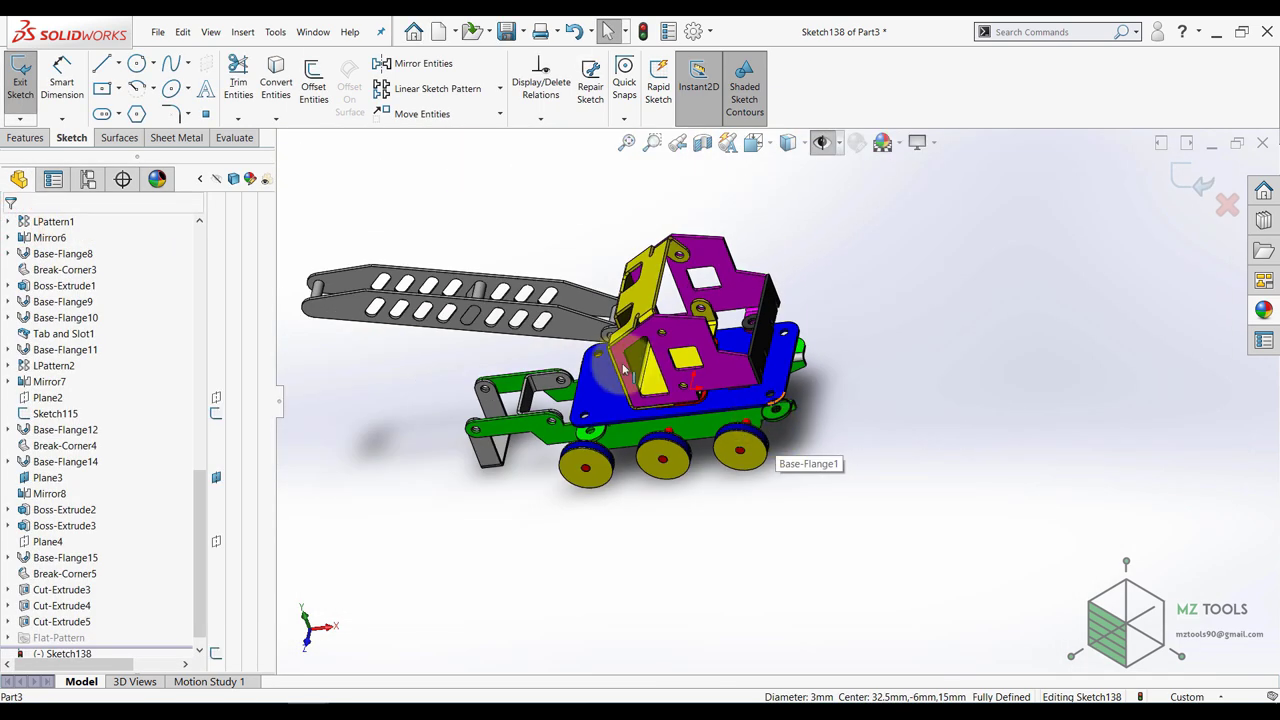
click(282, 71)
scroll(595, 429, down, 5)
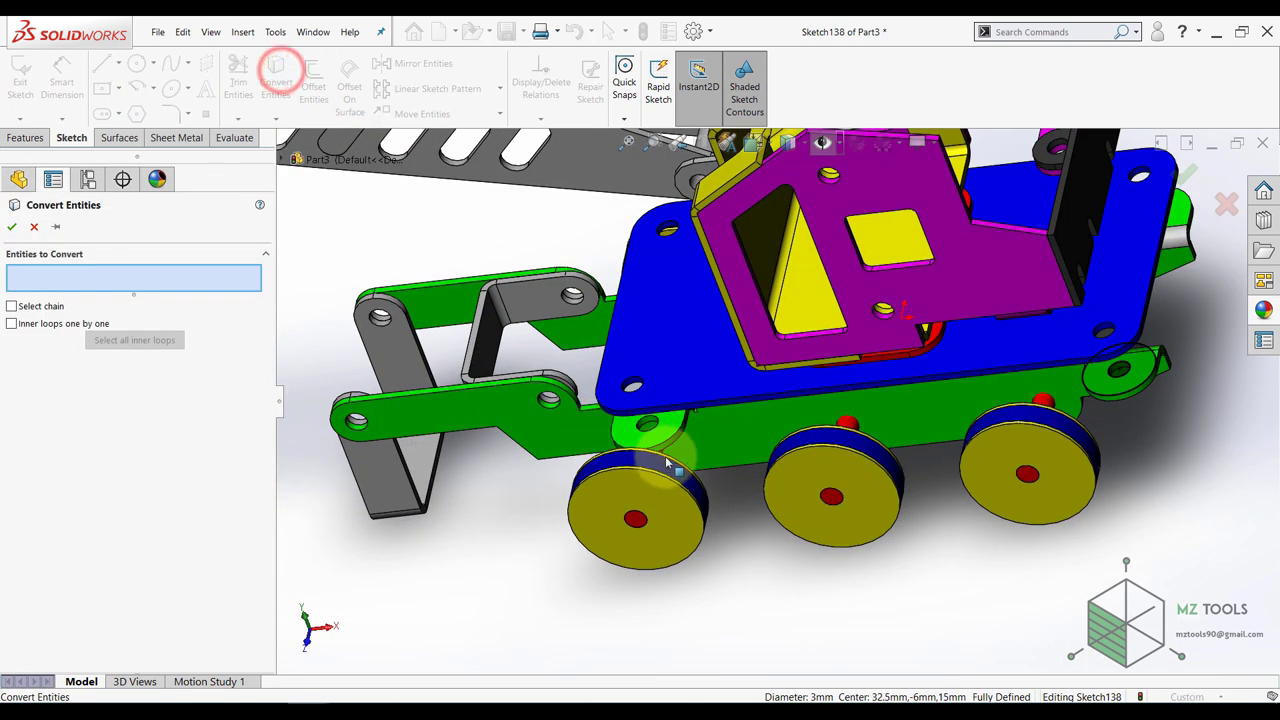
scroll(665, 457, down, 4)
click(690, 388)
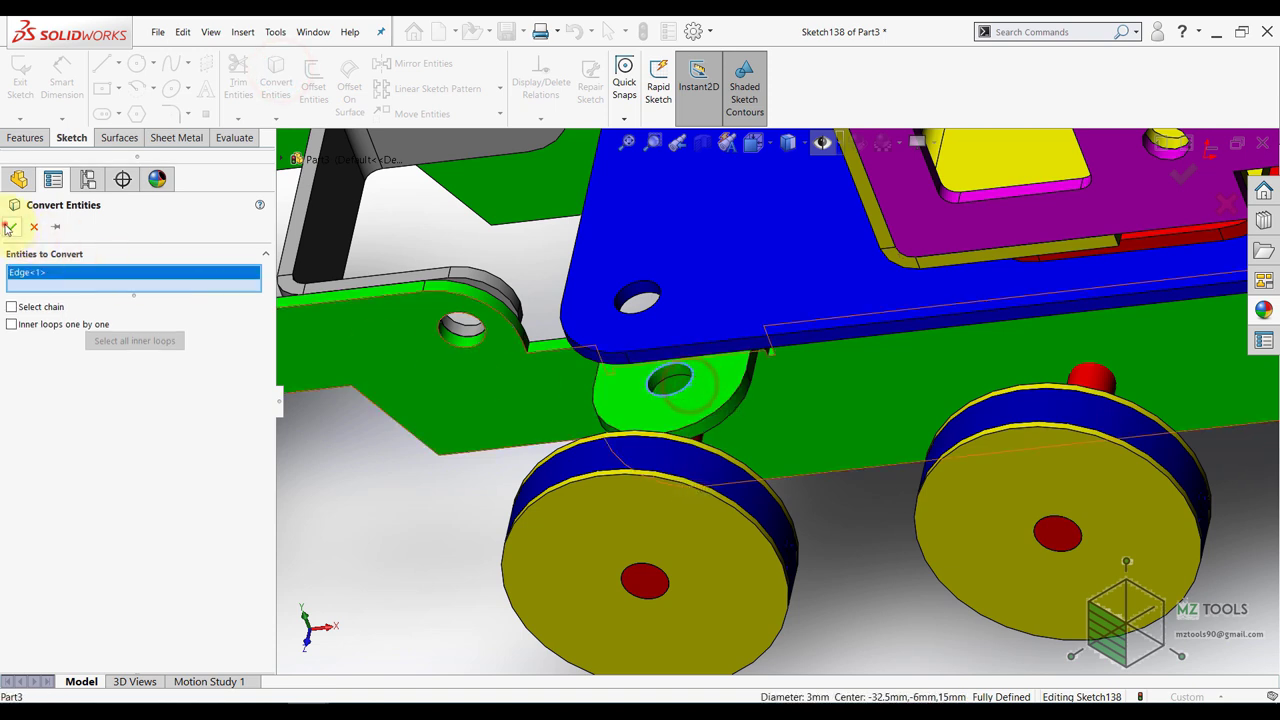
click(8, 228)
- Sketch a circle about 8.15 mm in diameter centred on the front tab's hole
click(137, 63)
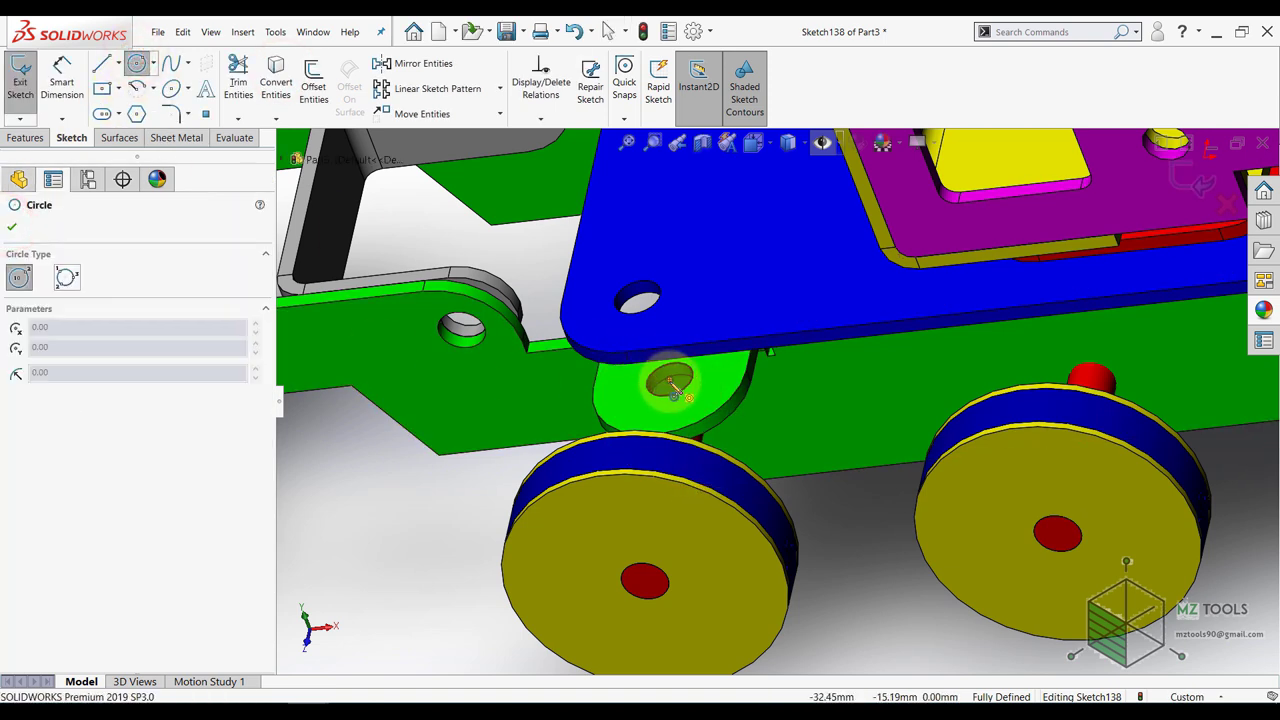
click(670, 381)
click(708, 406)
key(Escape)
click(711, 405)
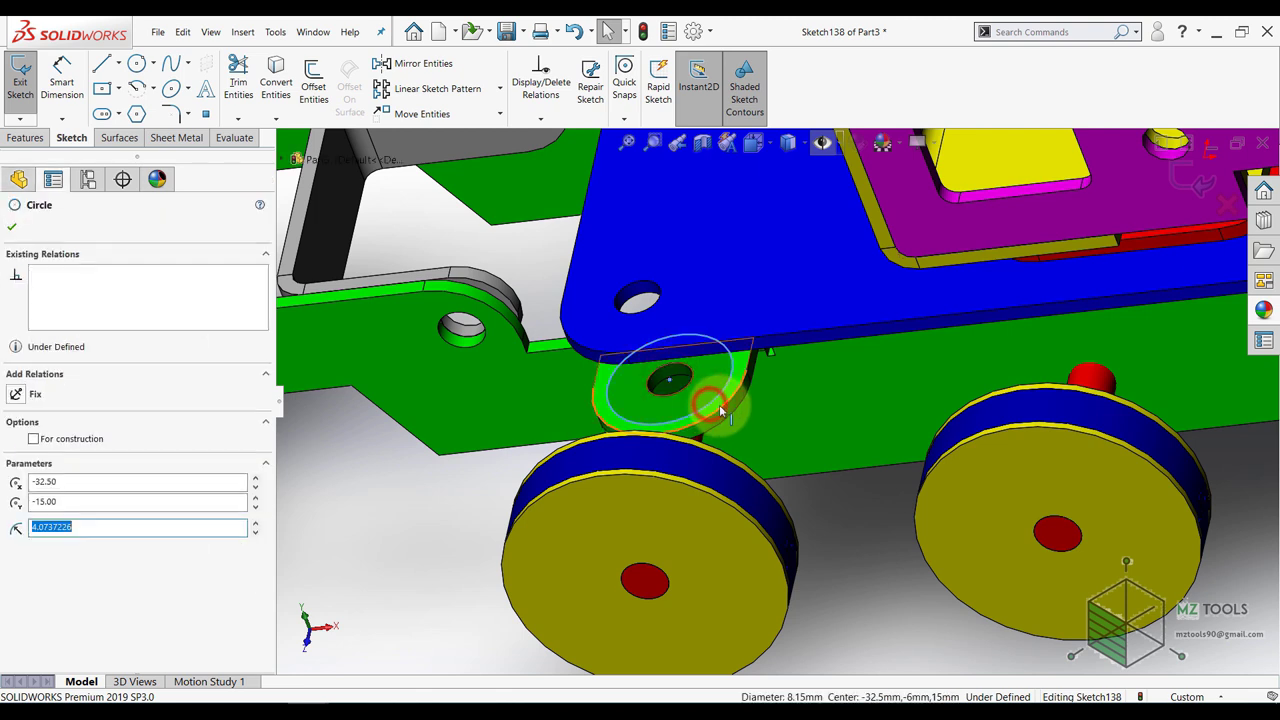
ctrl+click(720, 406)
click(443, 580)
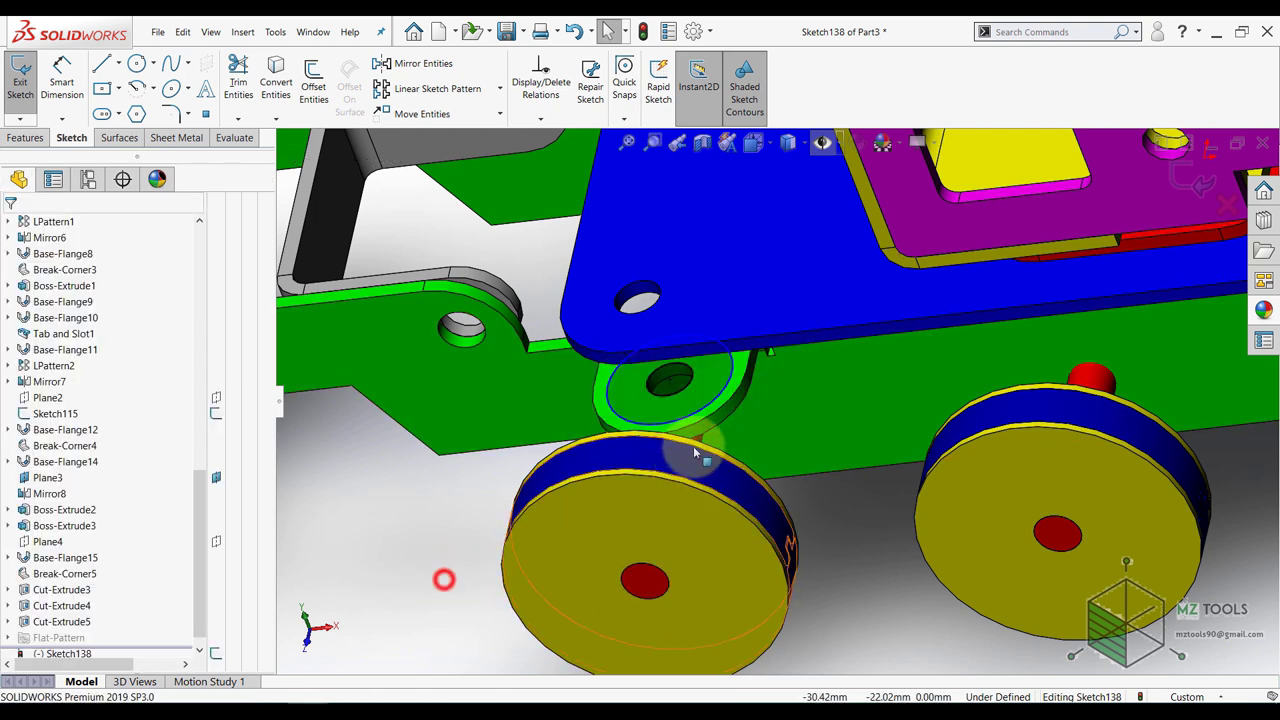
- Make the front tab's circle coradial with that tab's rounded outer edge
click(718, 411)
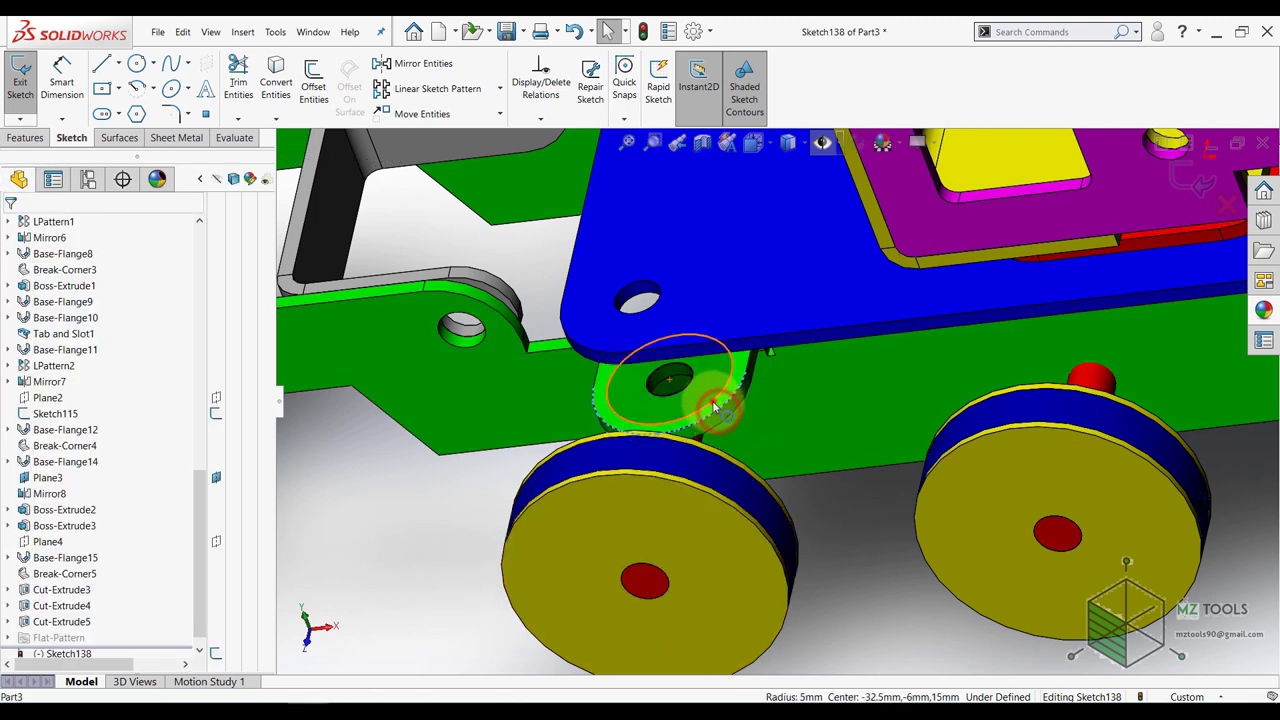
ctrl+click(716, 401)
click(751, 344)
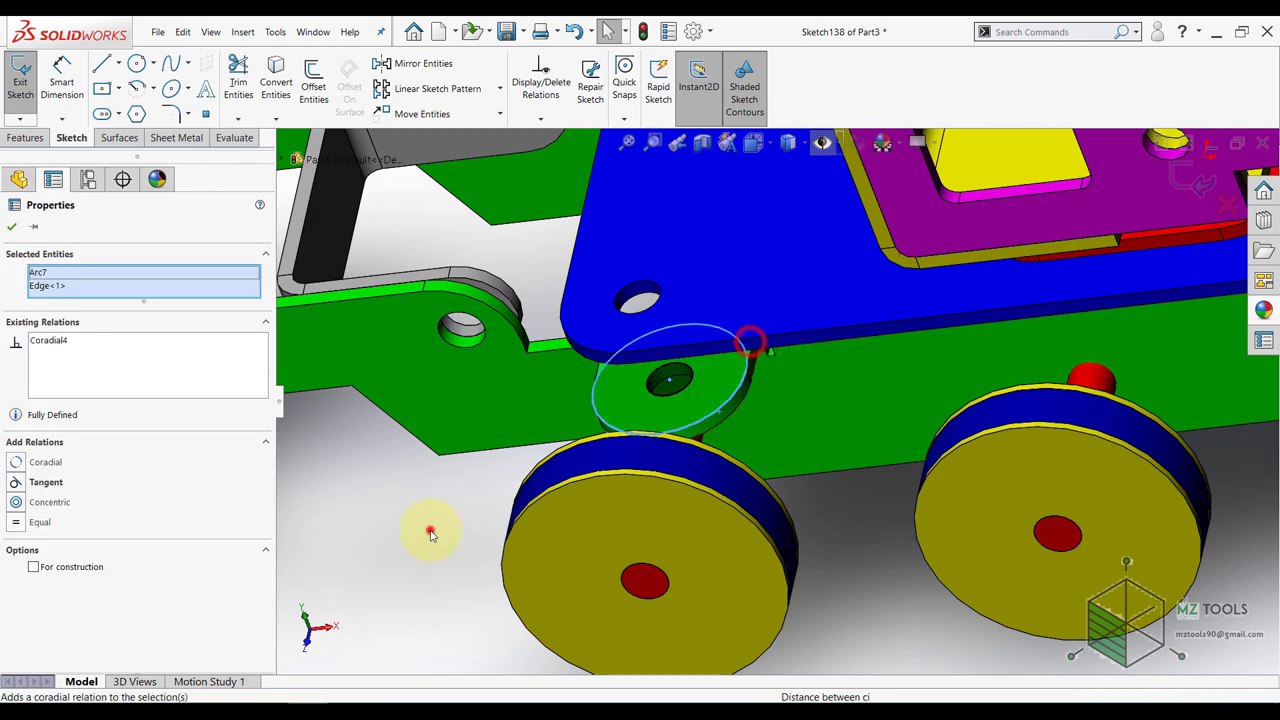
click(431, 531)
- Convert the hole edge of the rear tab on the opposite side of the chassis into the sketch
scroll(628, 551, up, 6)
mouse_move(628, 551)
middle_down()
mouse_move(840, 275)
mouse_move(741, 550)
mouse_move(719, 554)
middle_up()
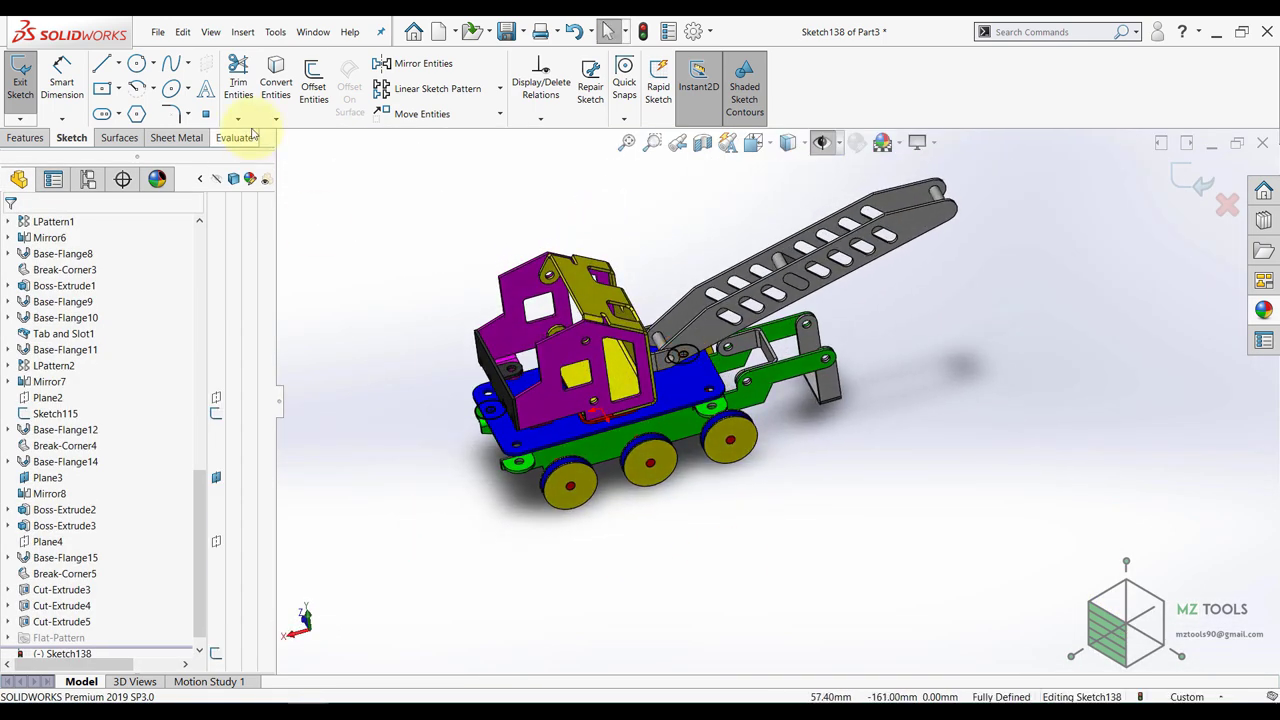
click(277, 82)
scroll(573, 440, down, 5)
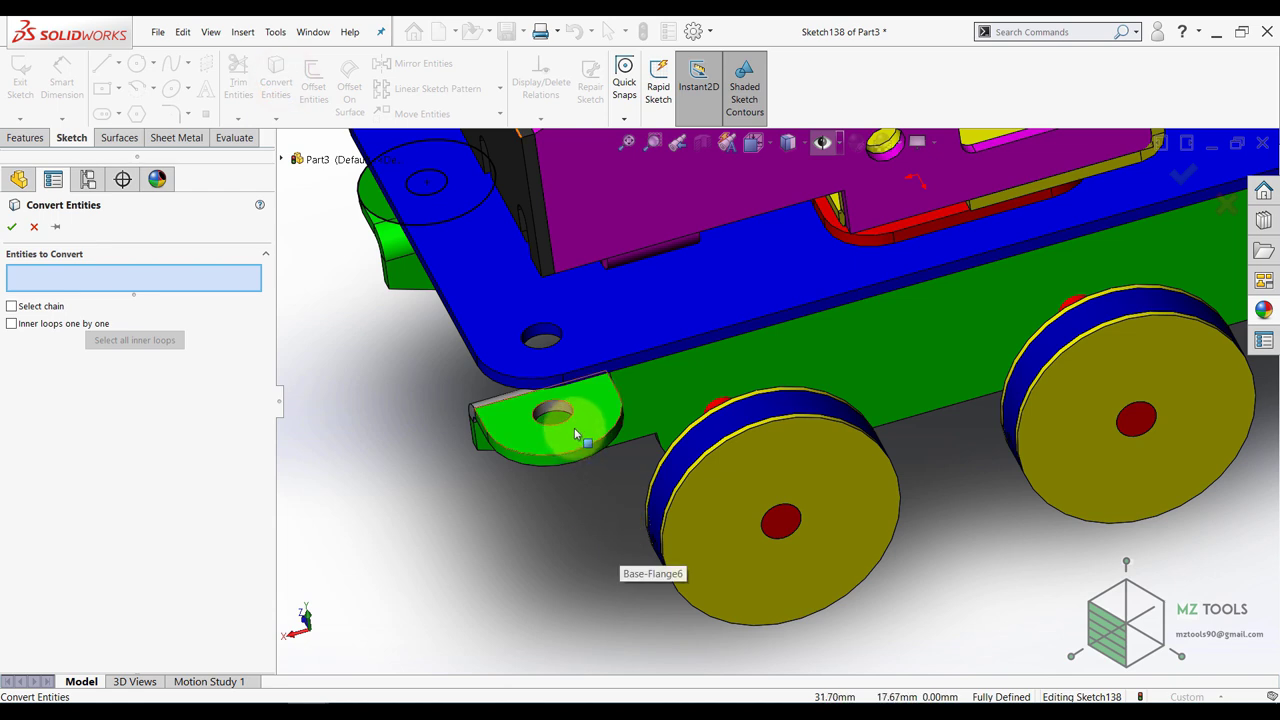
click(569, 428)
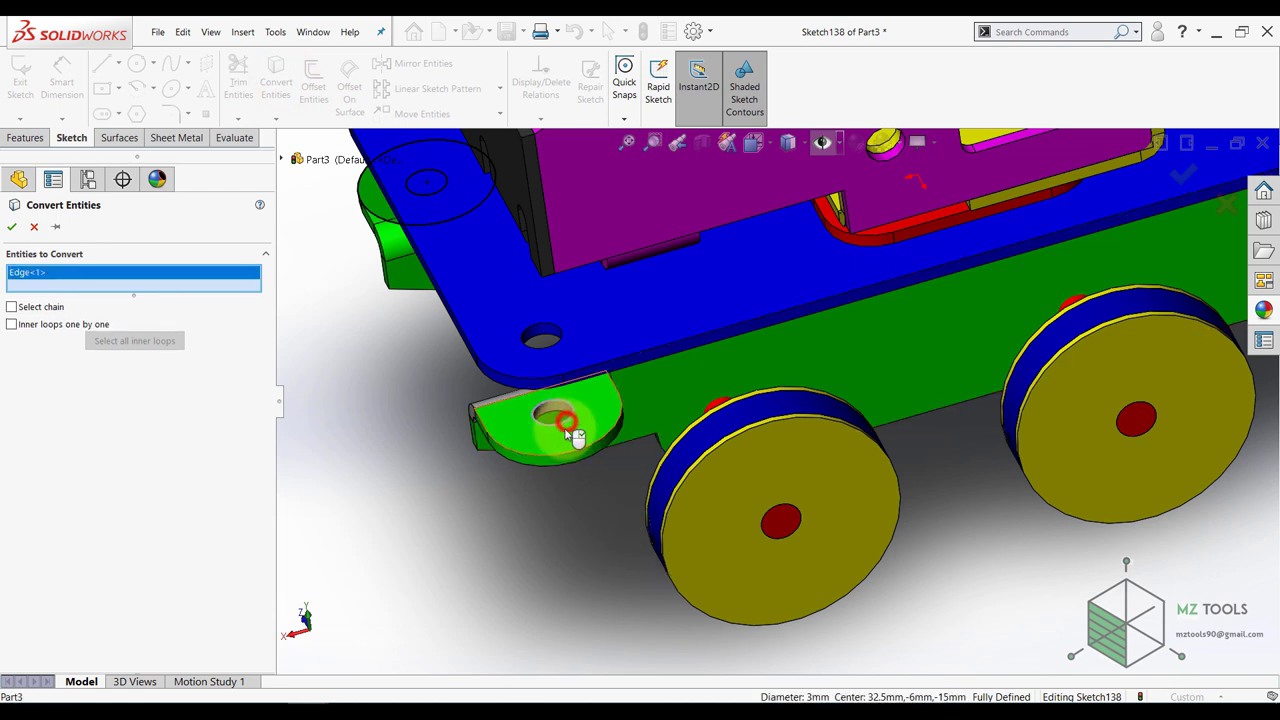
click(10, 228)
- Sketch a circle centred on the opposite rear tab's hole and resize it to a radius of about 3.35 mm
click(137, 63)
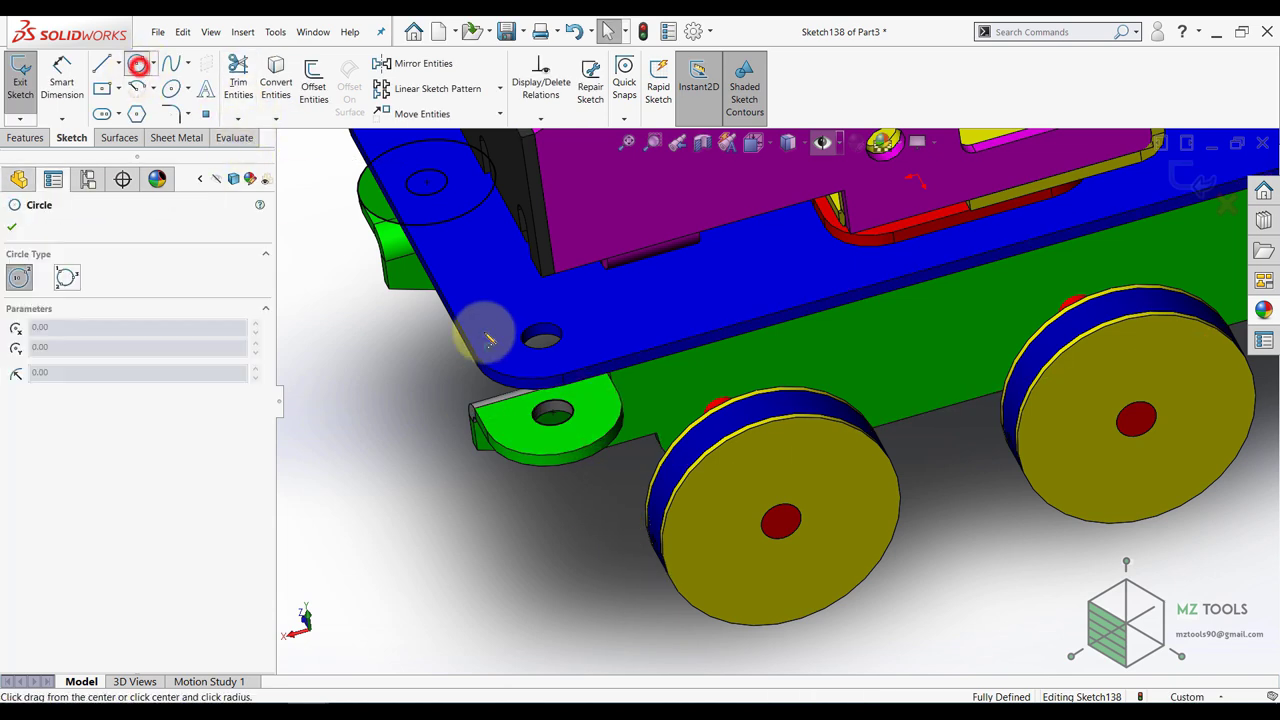
scroll(486, 329, down, 3)
click(660, 487)
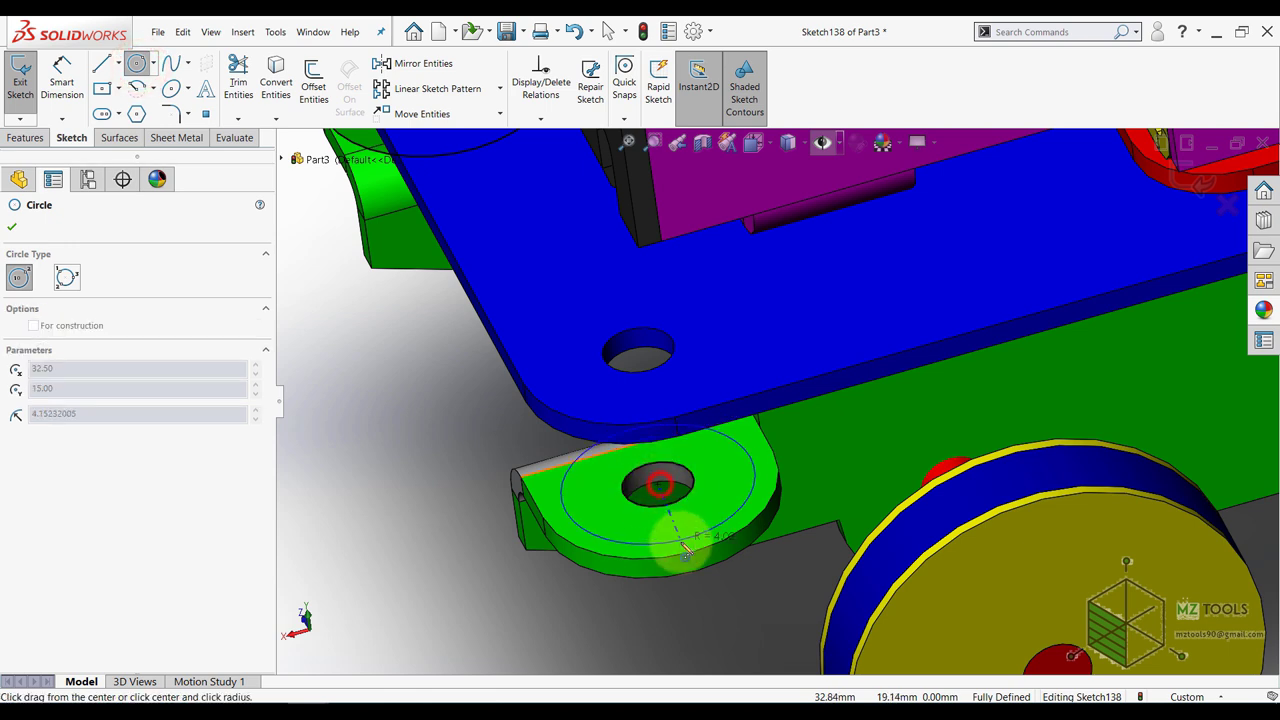
click(677, 556)
key(Escape)
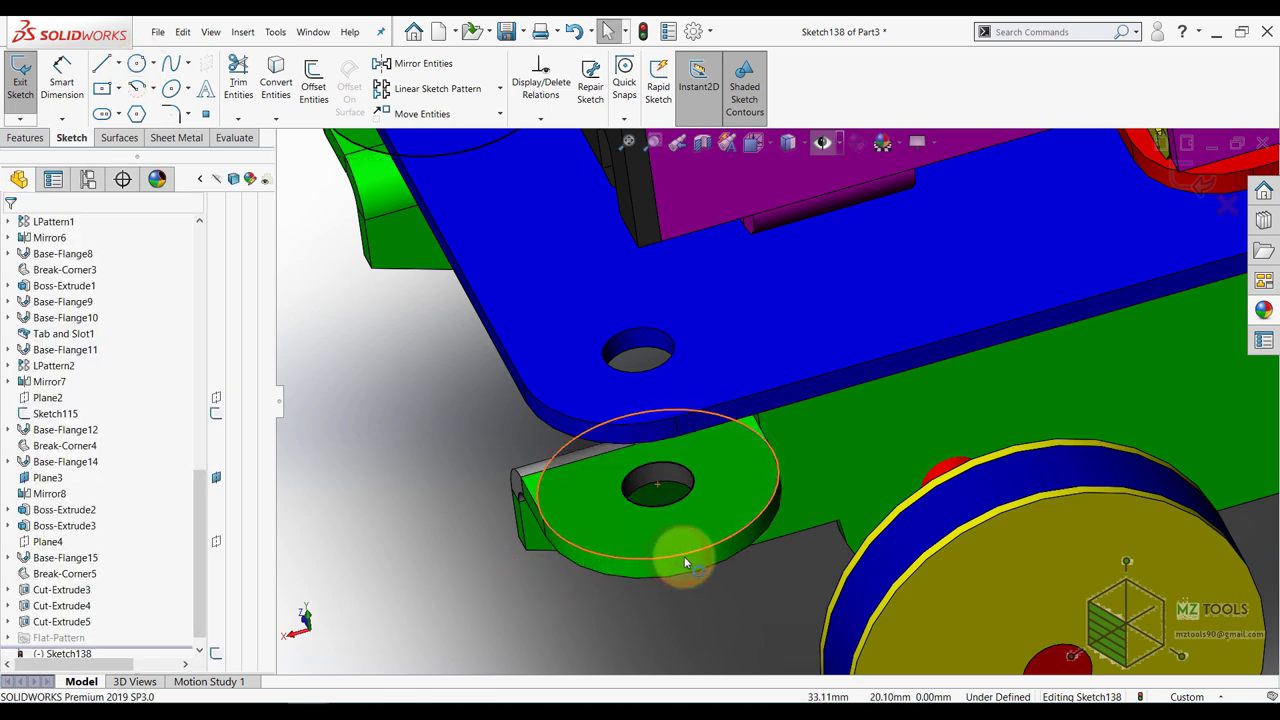
click(687, 549)
click(678, 553)
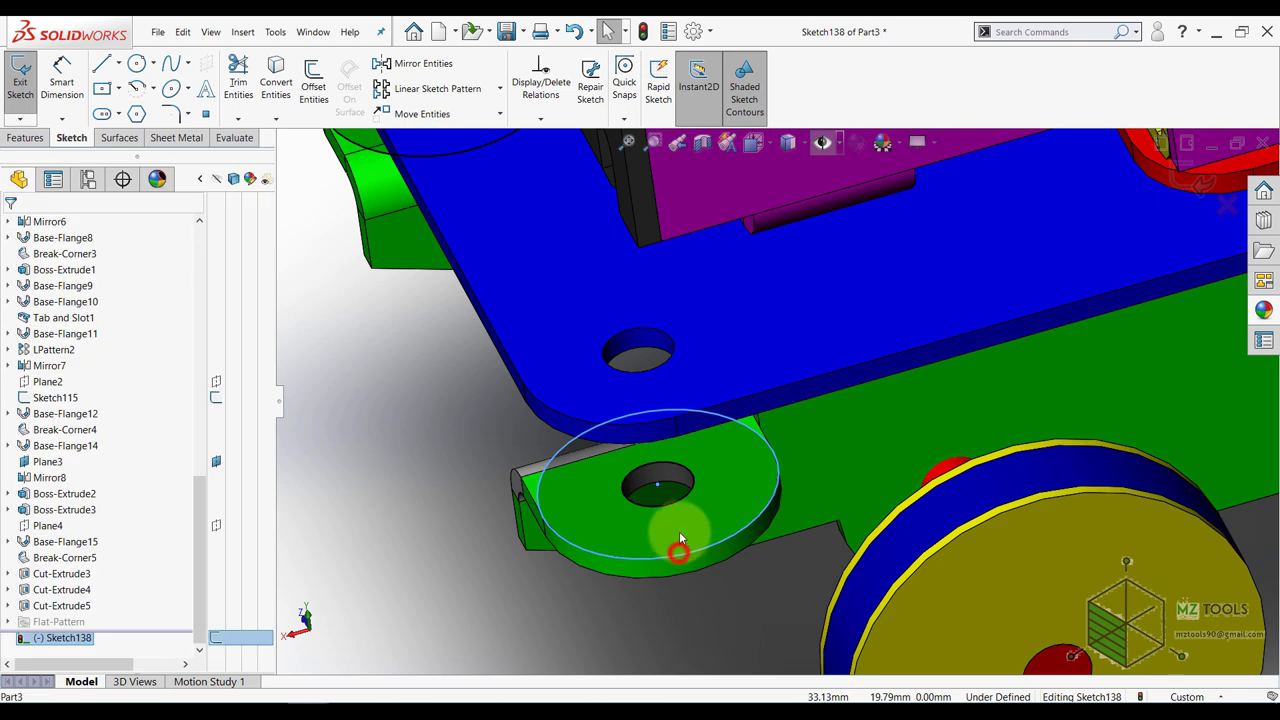
drag(675, 556, 674, 526)
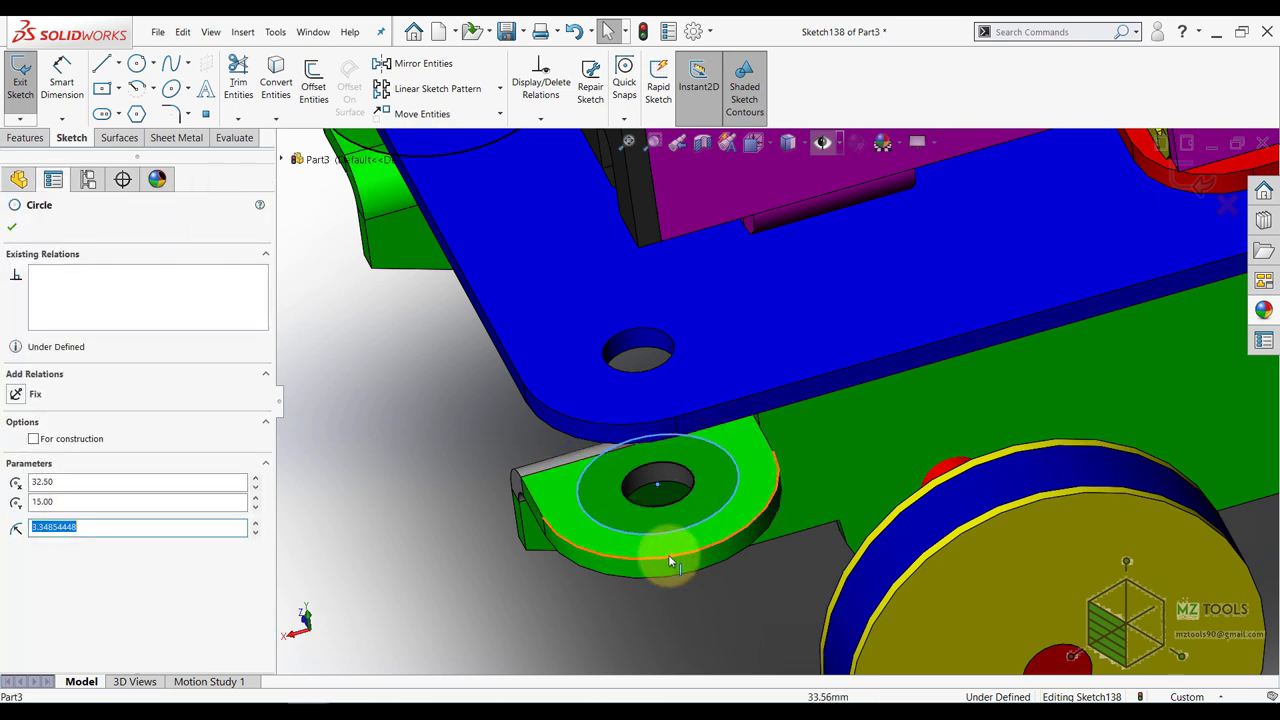
- Make the opposite rear tab's circle coradial with that tab's rounded outer edge
ctrl+click(669, 555)
click(722, 498)
click(445, 580)
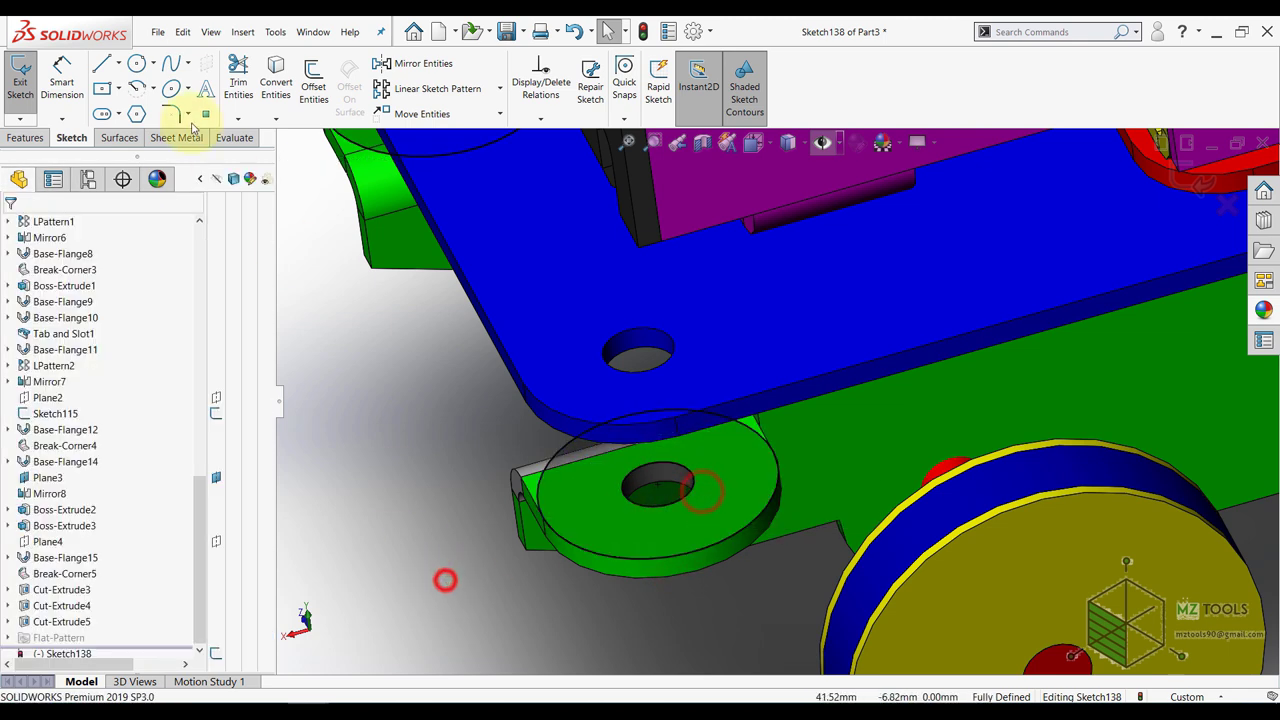
- Convert the hole edge of the remaining front tab on the opposite side into the sketch
click(279, 79)
scroll(557, 471, up, 8)
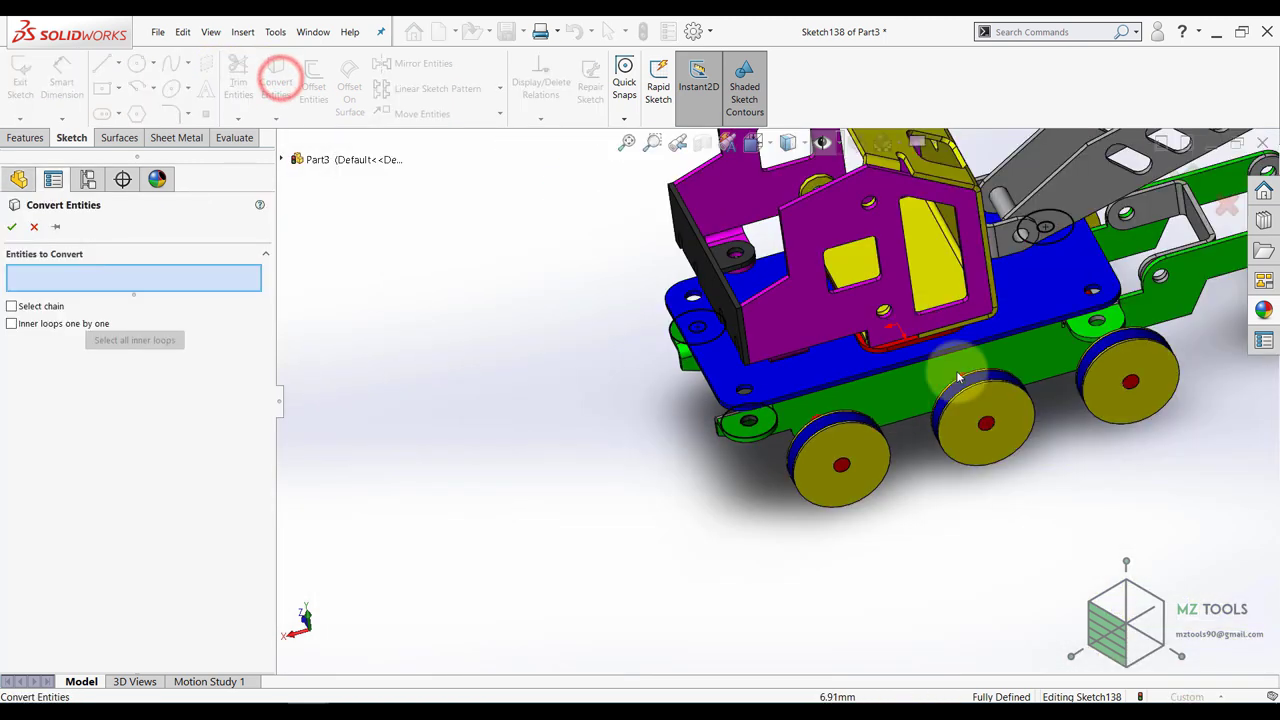
scroll(942, 343, down, 5)
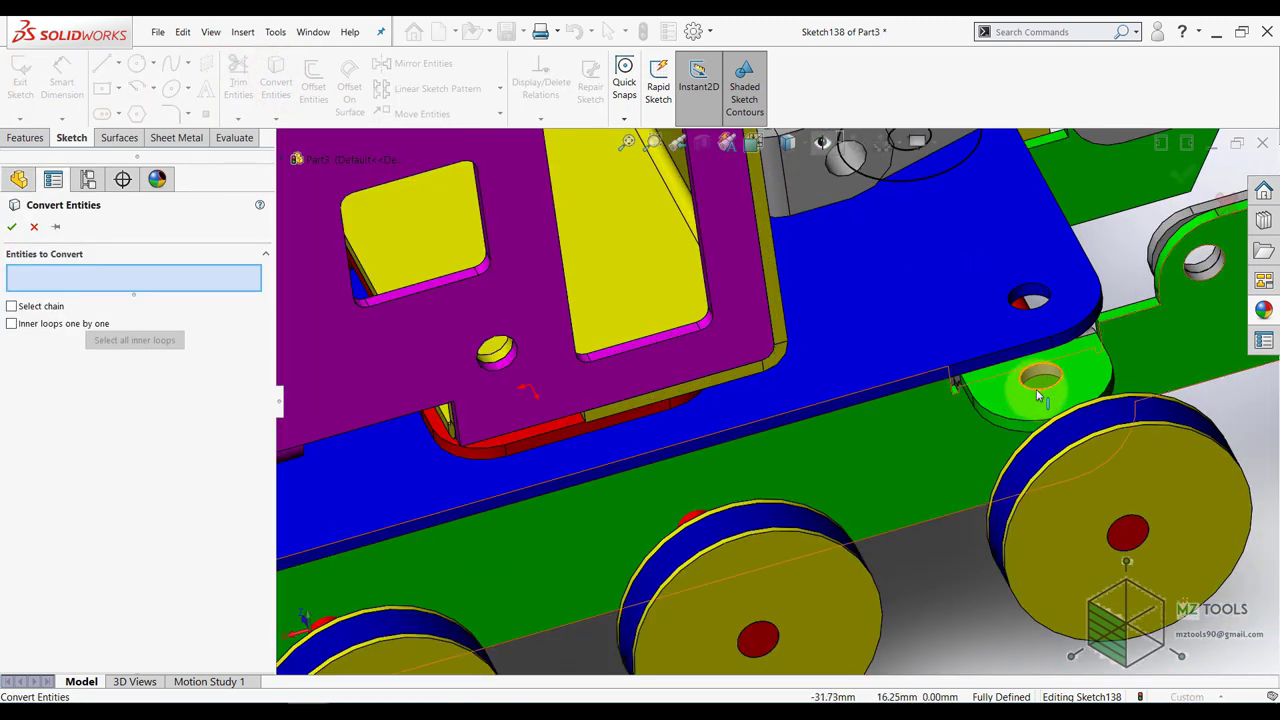
scroll(1041, 375, down, 3)
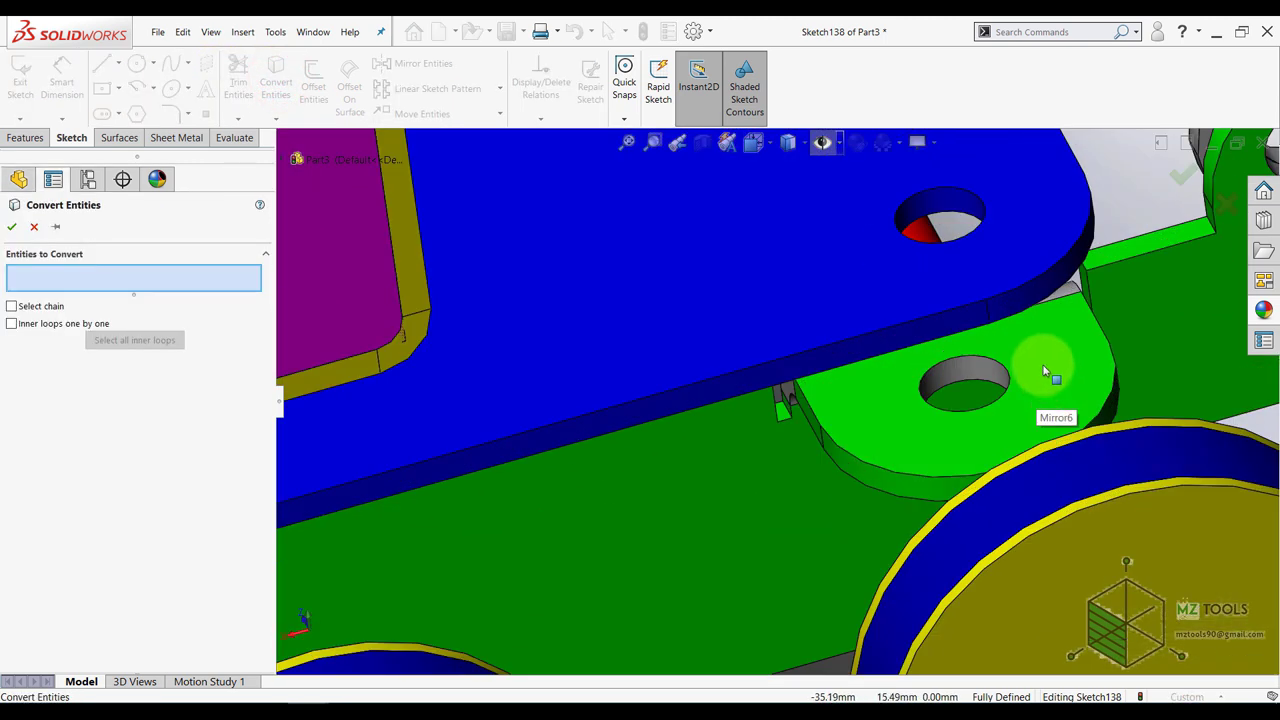
click(992, 360)
click(13, 228)
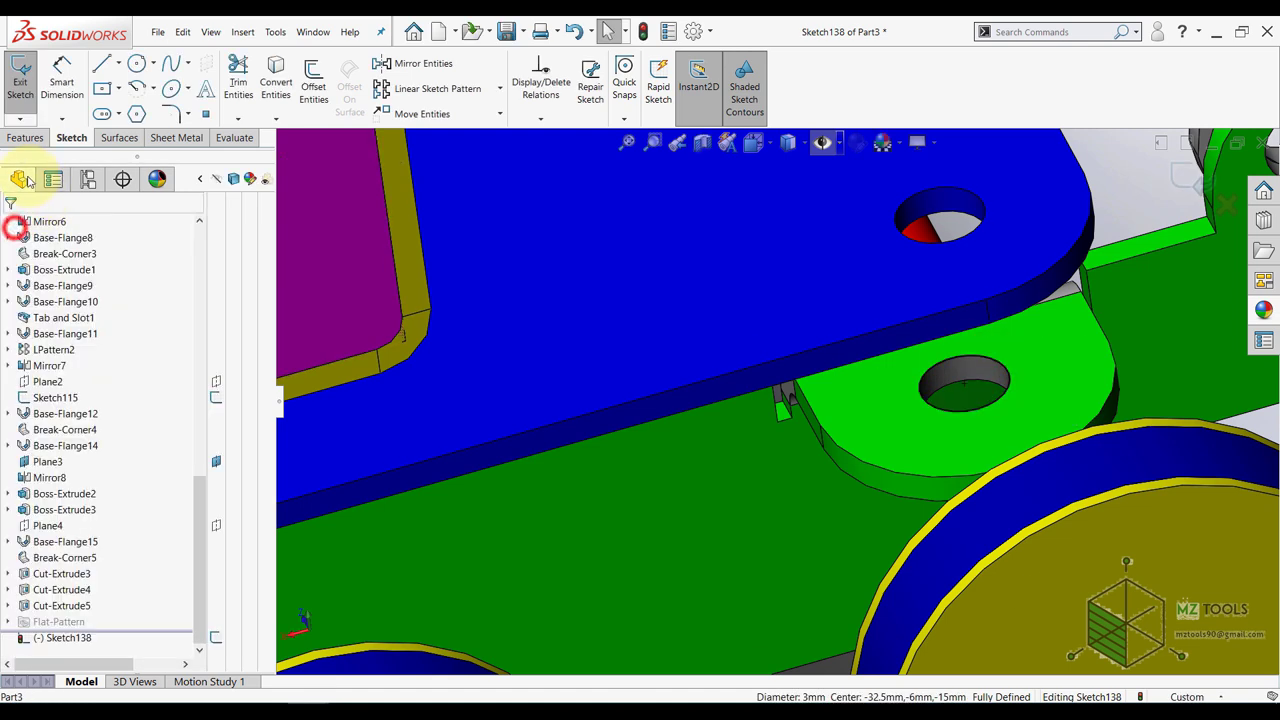
- Sketch a circle centred on the remaining front tab's hole, slightly smaller than the tab's rounded outline
click(964, 383)
click(930, 446)
key(Escape)
- Make the remaining front tab's circle coradial with that tab's rounded outer edge
click(921, 446)
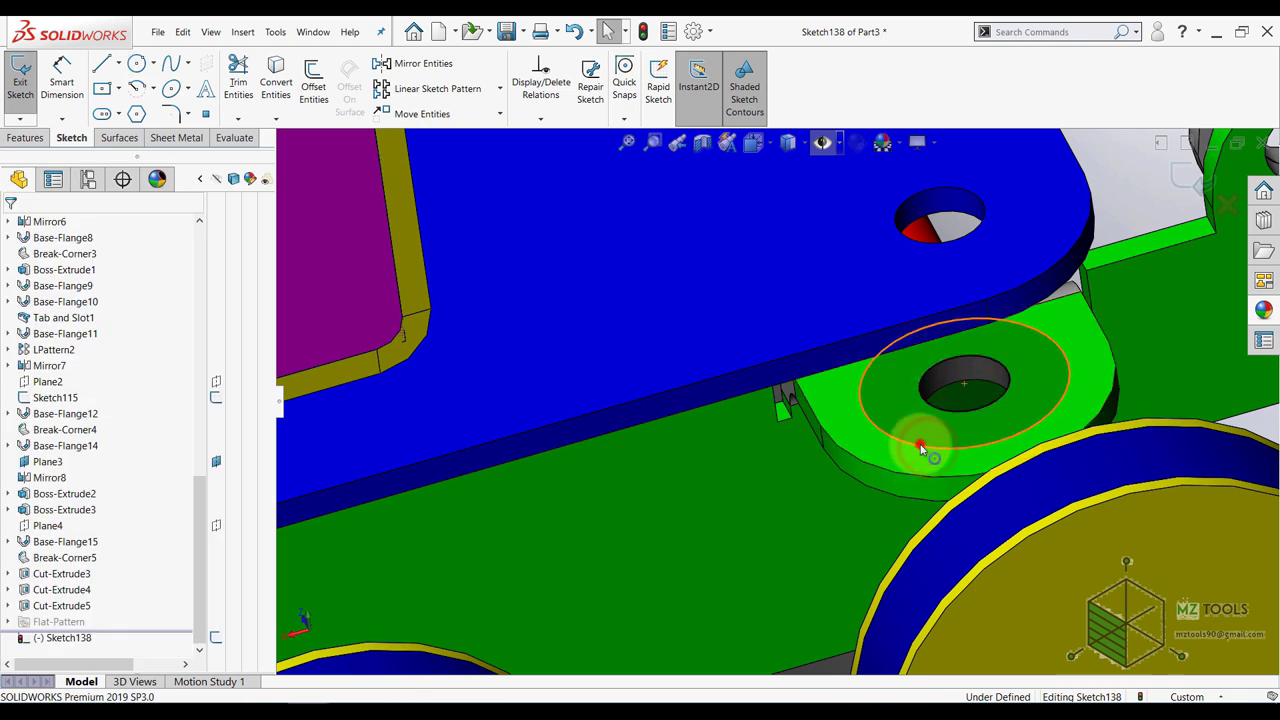
ctrl+click(888, 472)
click(927, 414)
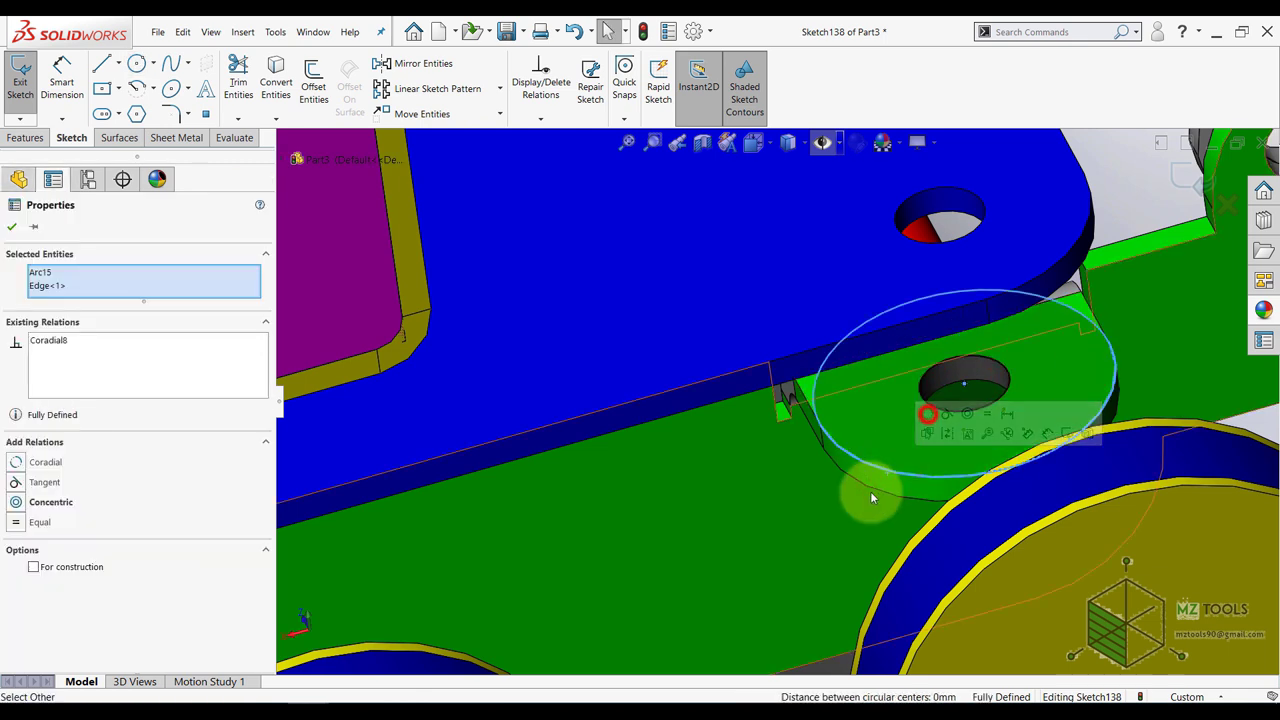
scroll(870, 491, up, 7)
click(1015, 535)
- Finish the sketch and extrude the four tab rings 1 mm blind, with Link to thickness and Merge result off
scroll(1008, 537, up, 6)
middle_drag(806, 352, 905, 498)
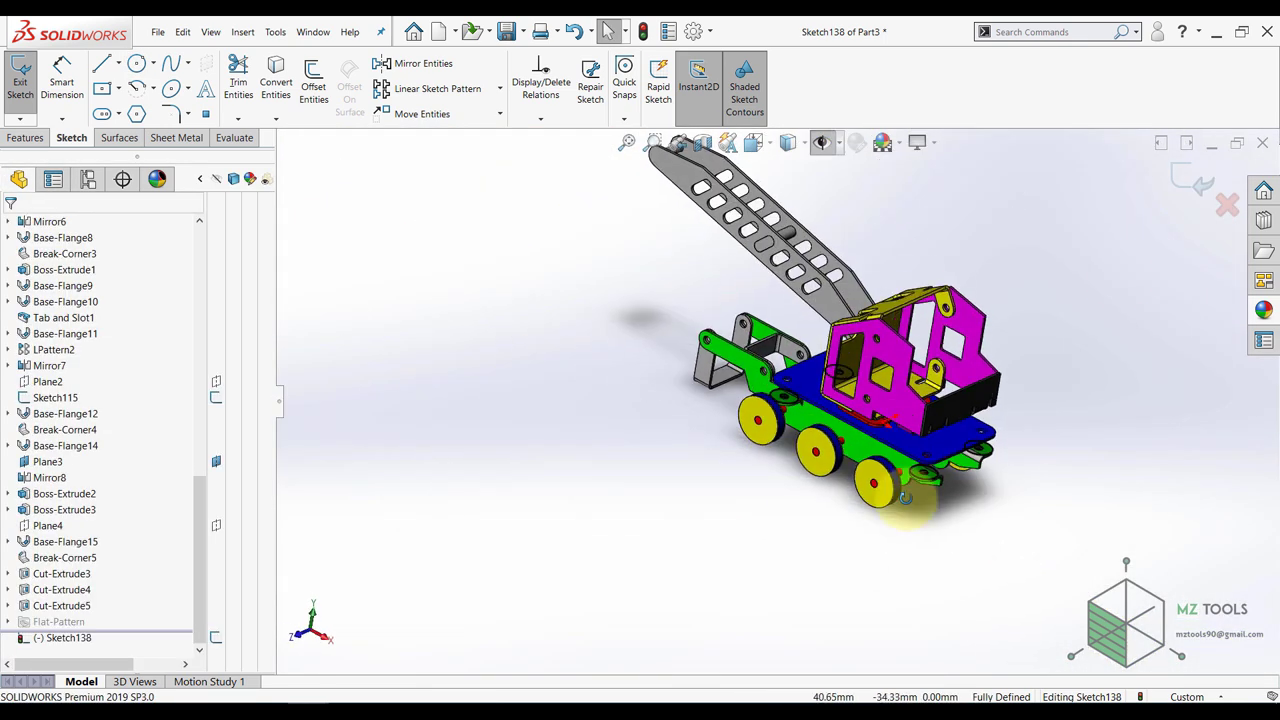
click(1196, 179)
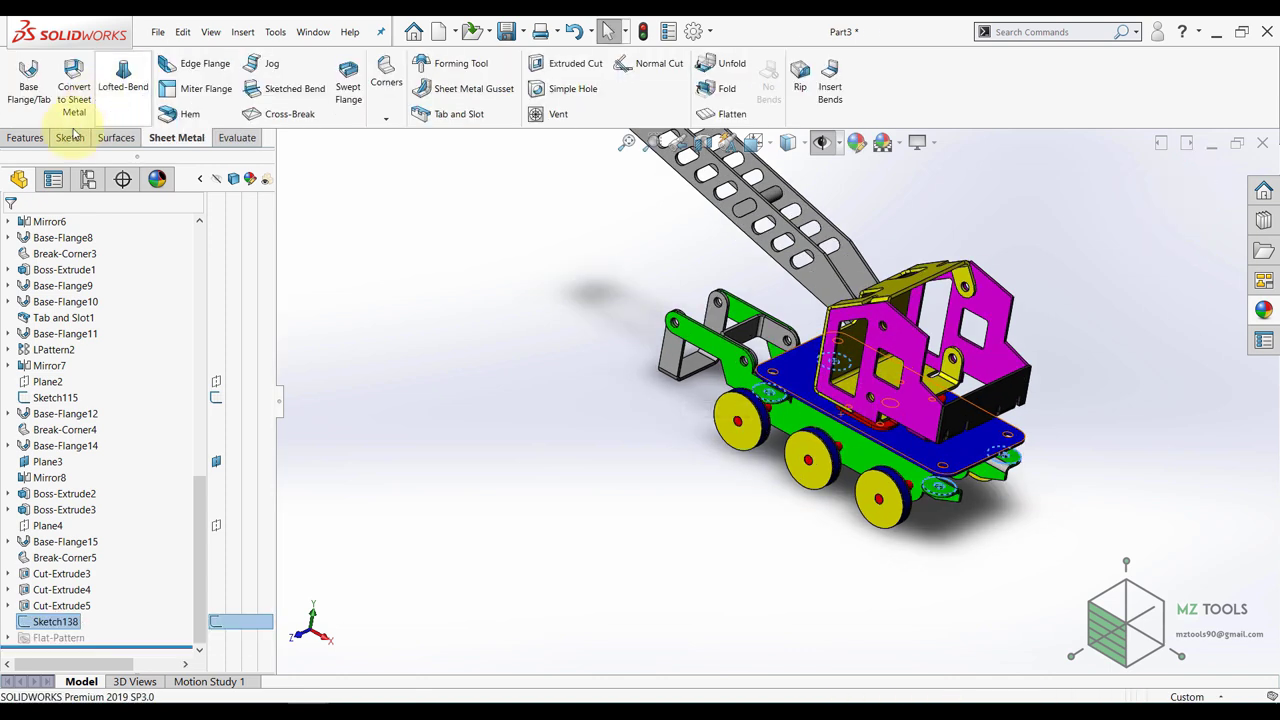
click(27, 138)
click(28, 72)
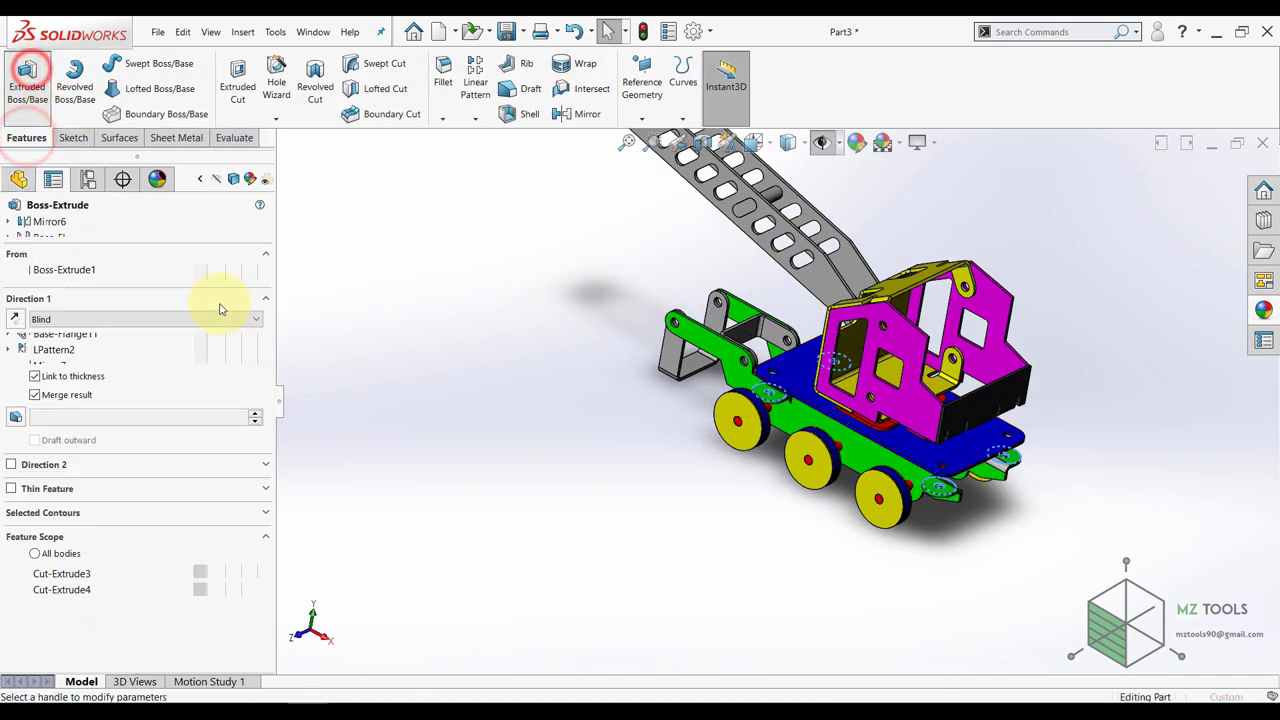
click(57, 378)
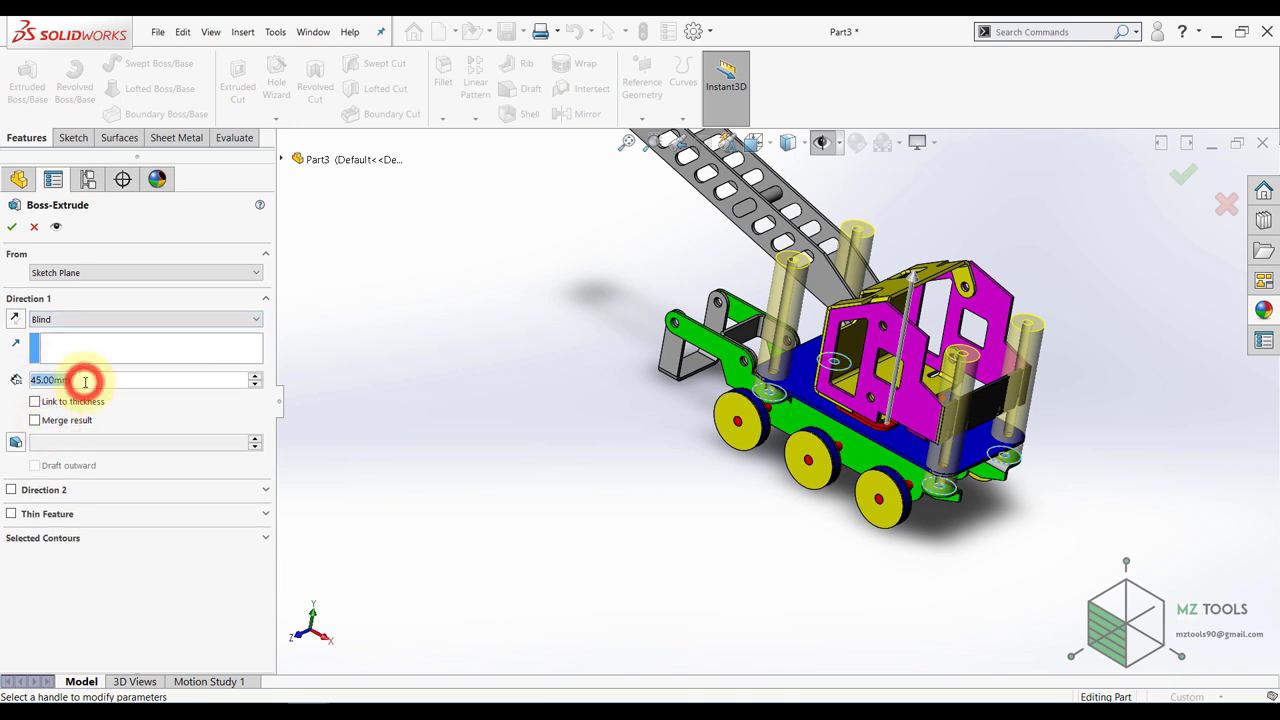
text(1)
key(Return)
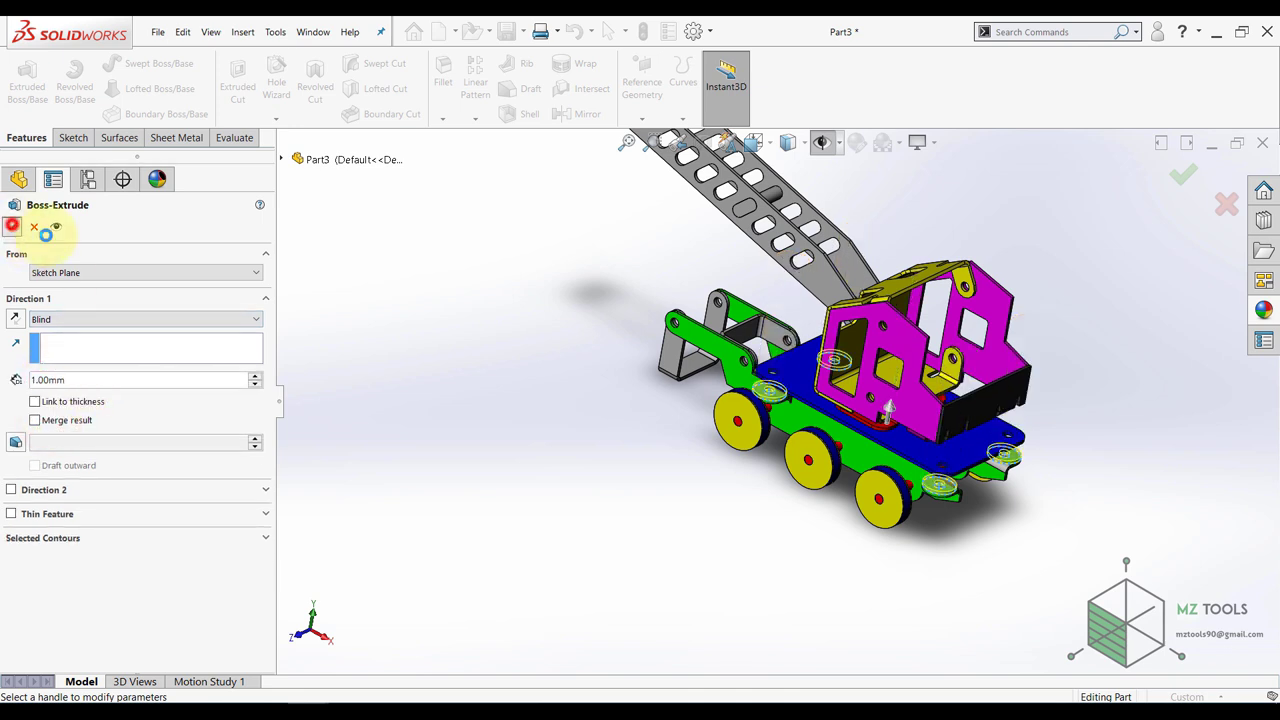
click(424, 470)
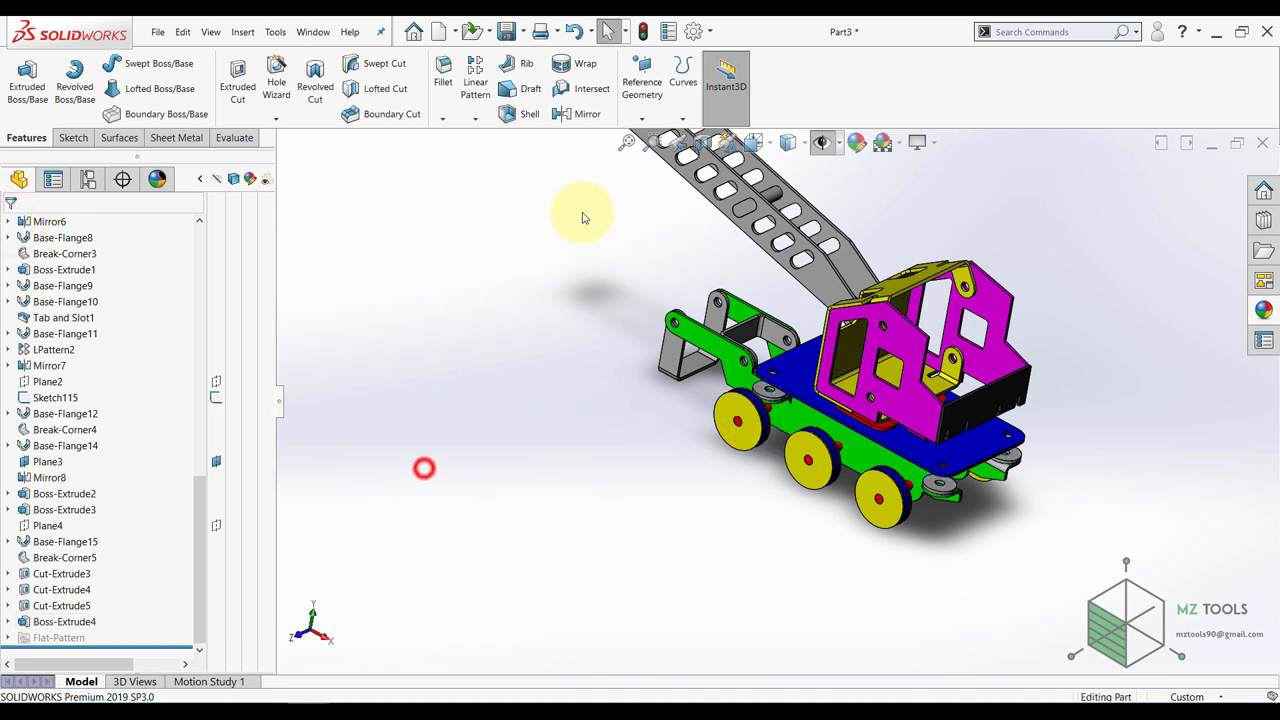
- Start a linear pattern with the upright edge of the cab's tall side window as Direction 1
click(474, 64)
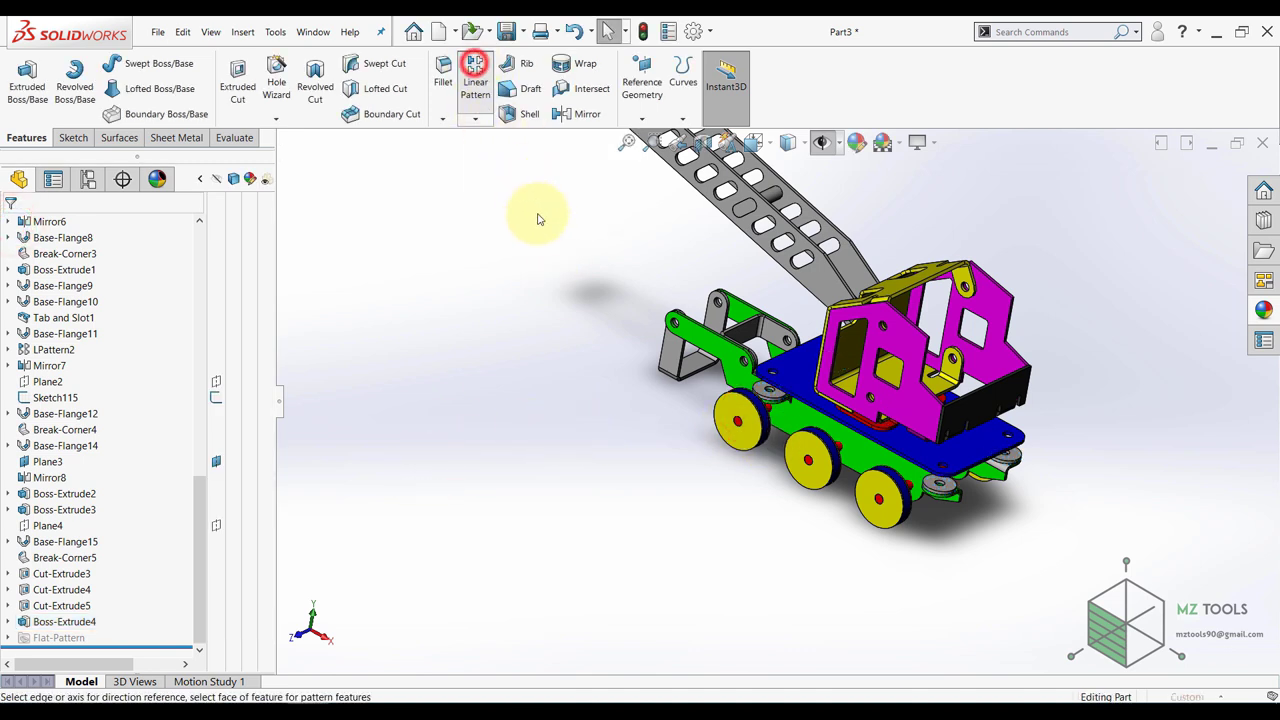
scroll(884, 440, down, 5)
click(807, 320)
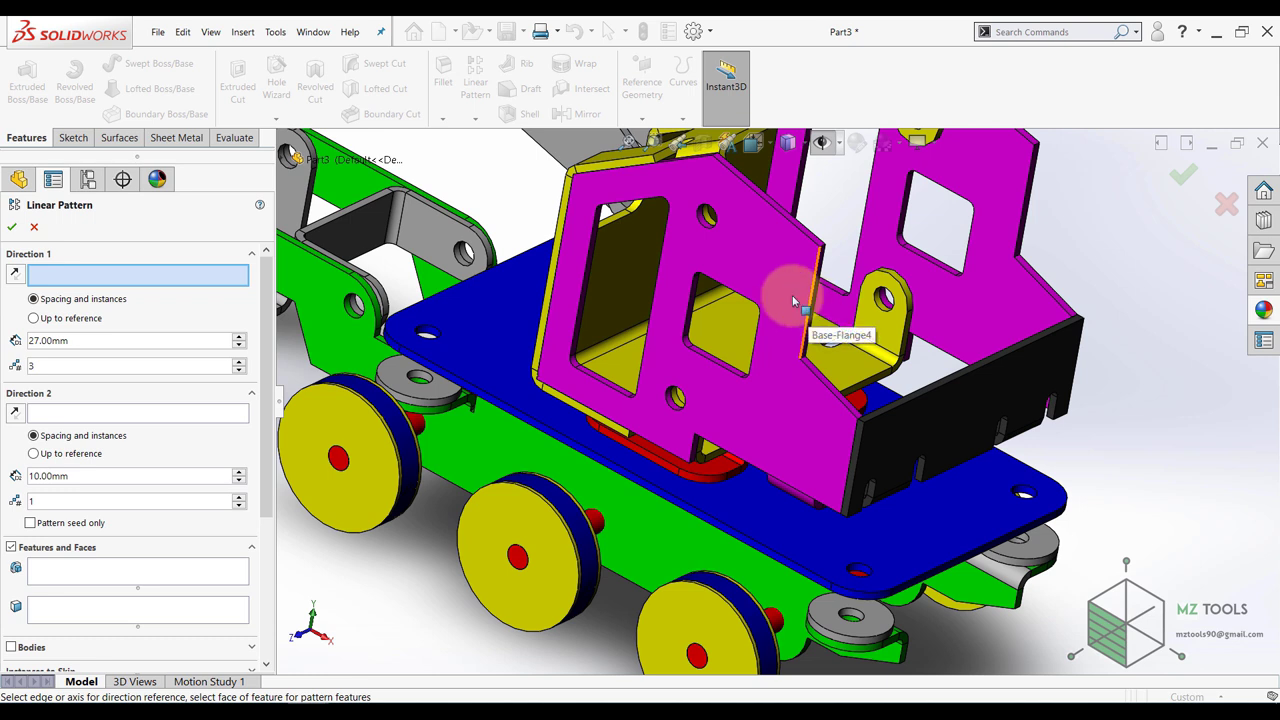
click(584, 263)
- Switch the linear pattern to bodies and select the four ring bodies on the chassis tabs
drag(261, 440, 244, 526)
click(10, 510)
click(49, 501)
click(839, 617)
click(1036, 542)
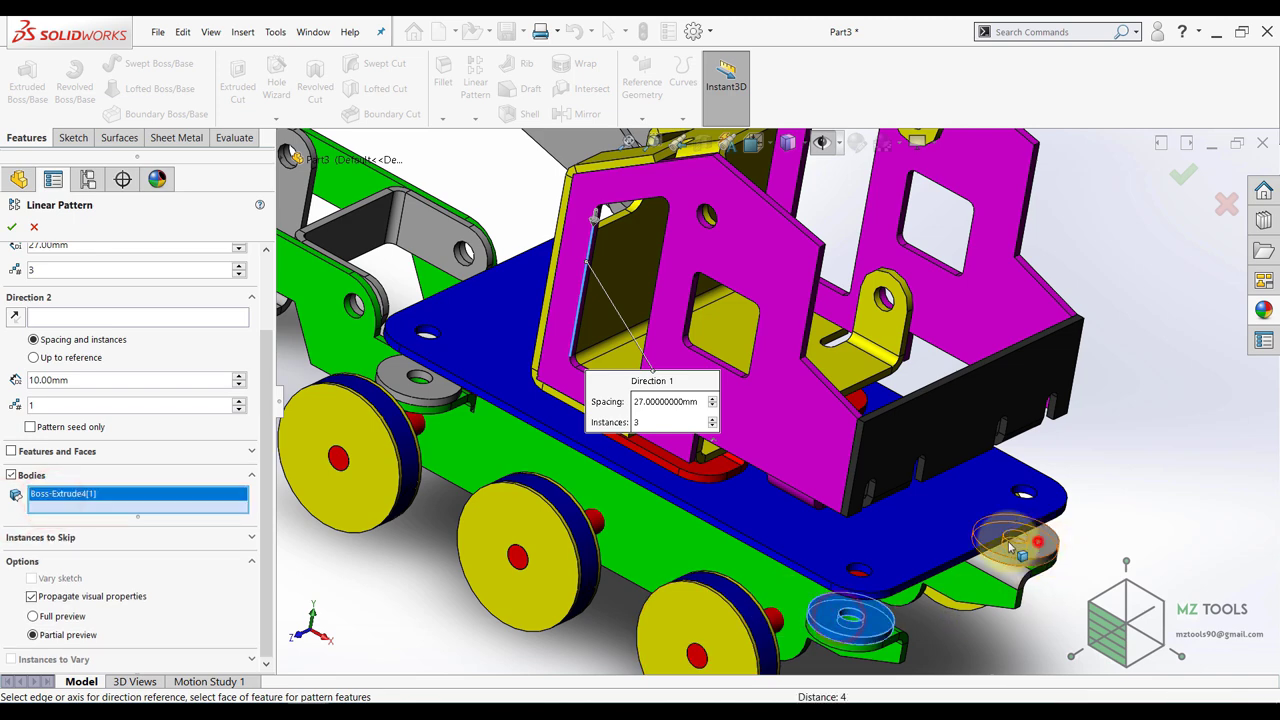
click(426, 393)
scroll(960, 540, up, 3)
middle_drag(960, 540, 730, 494)
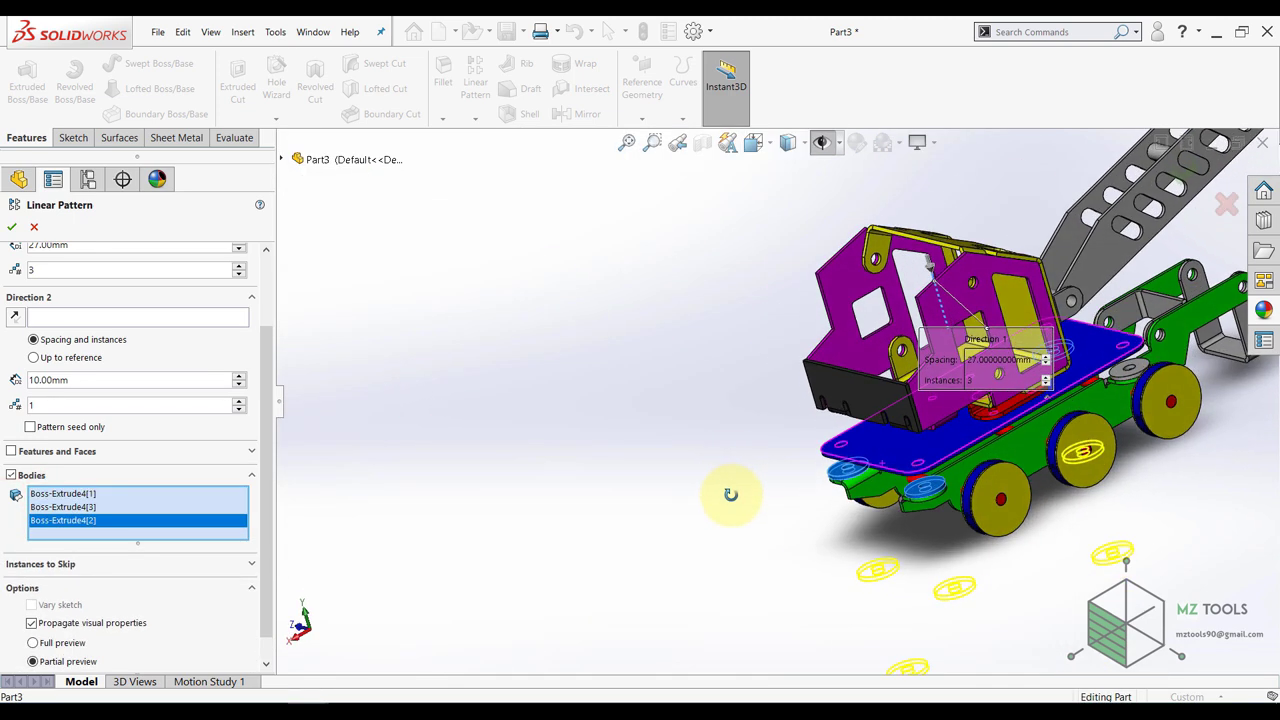
scroll(1123, 314, down, 2)
click(1129, 404)
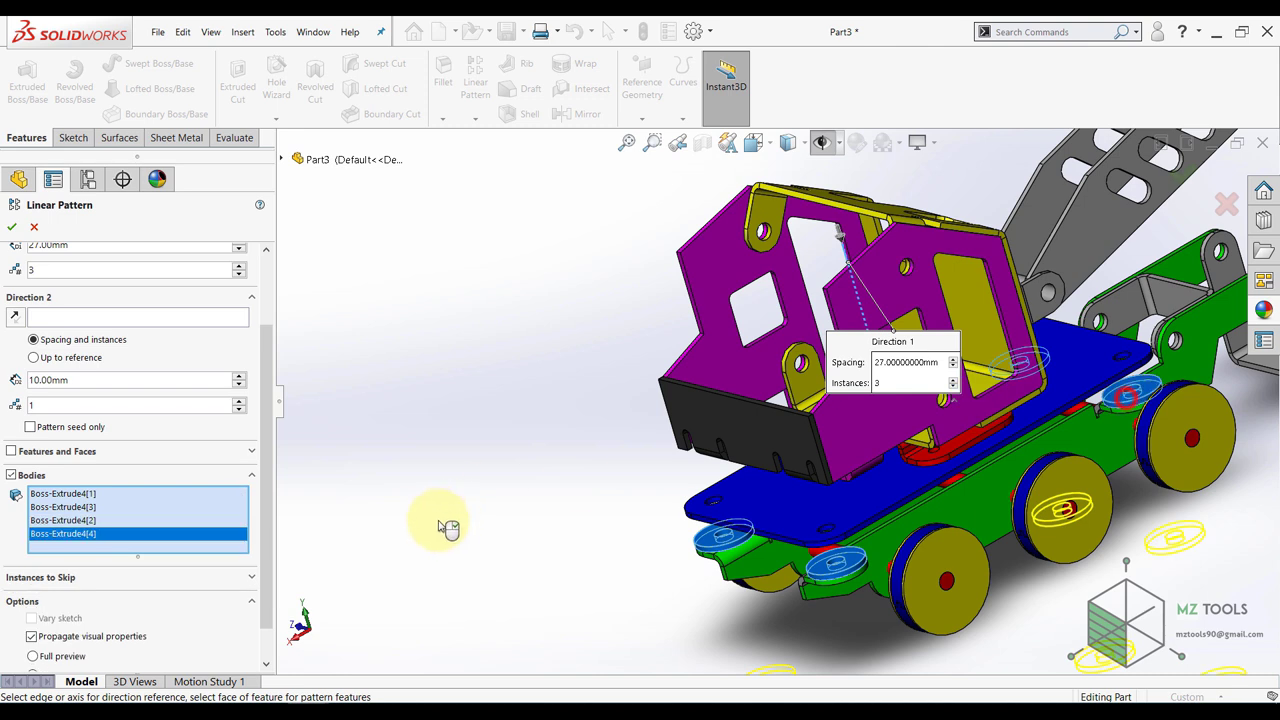
- Reverse the pattern direction upward, set 1 mm spacing and 6 instances, and finish the linear pattern
scroll(273, 456, up, 3)
click(13, 276)
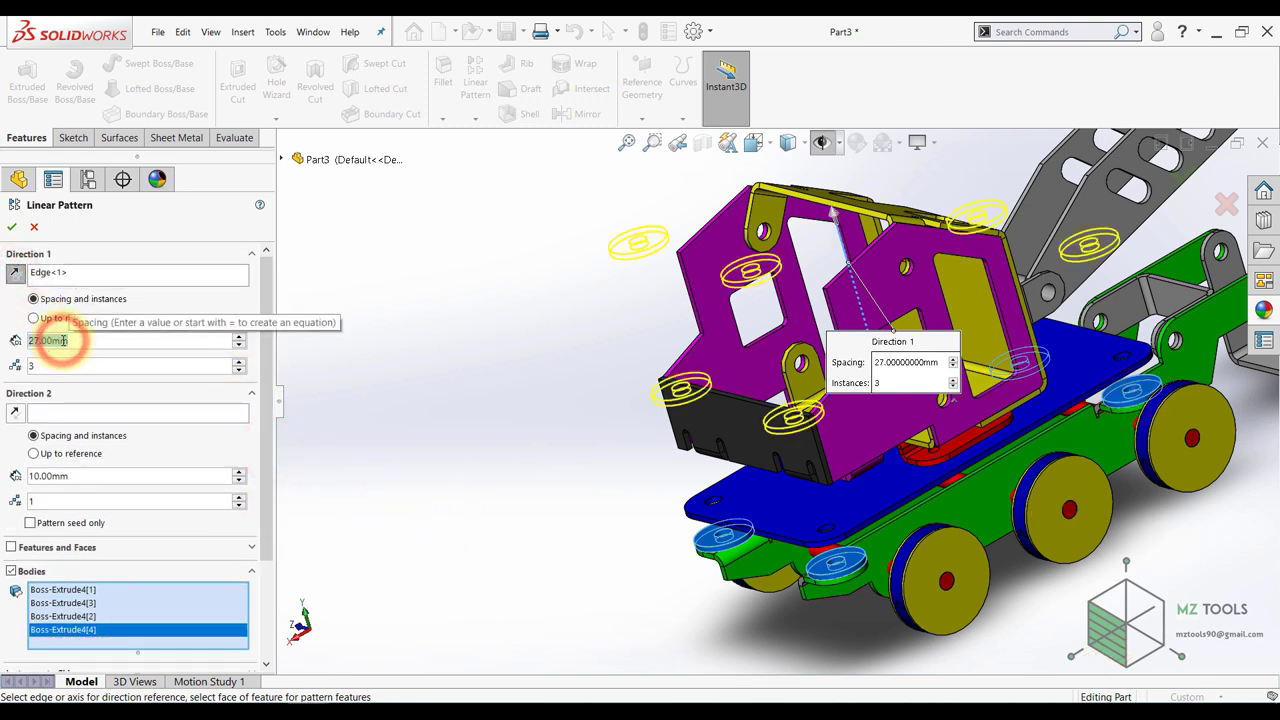
text(1)
key(Return)
key(space)
click(509, 461)
scroll(705, 543, down, 4)
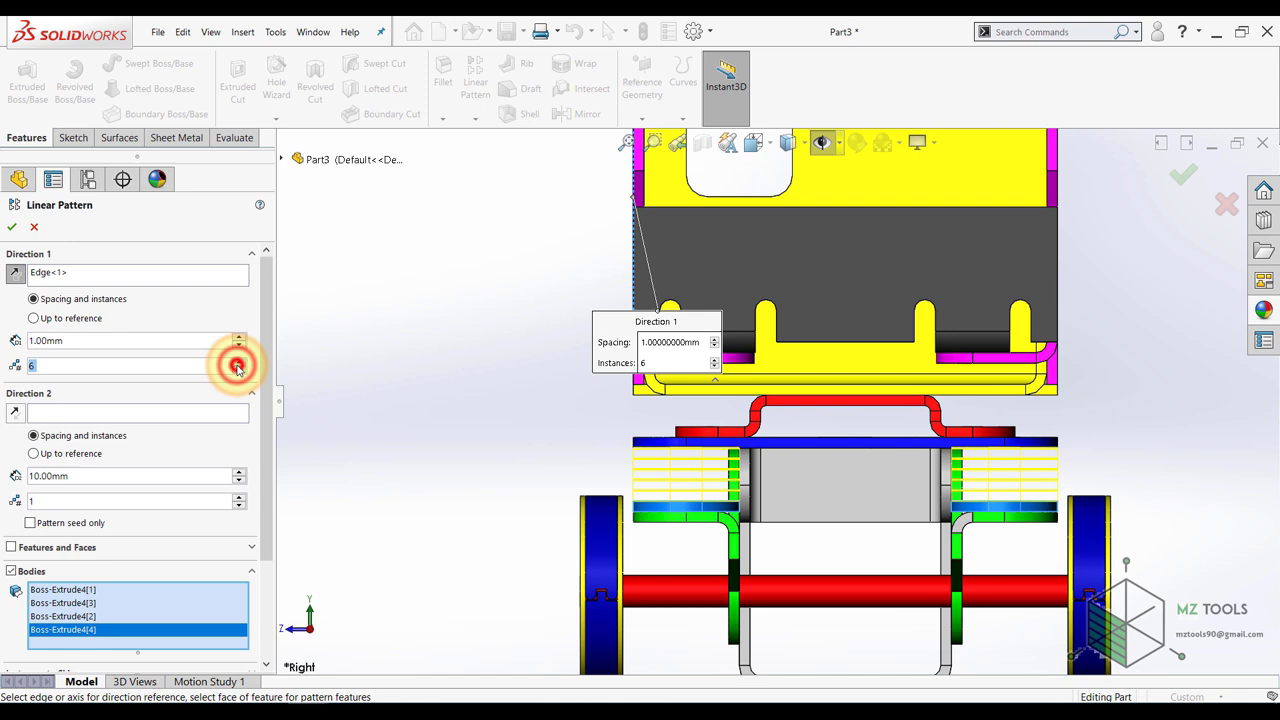
click(12, 228)
- Set the crane model's display style to shaded with edges
click(458, 343)
scroll(674, 386, up, 4)
mouse_move(674, 386)
middle_down()
mouse_move(748, 356)
mouse_move(814, 377)
middle_up()
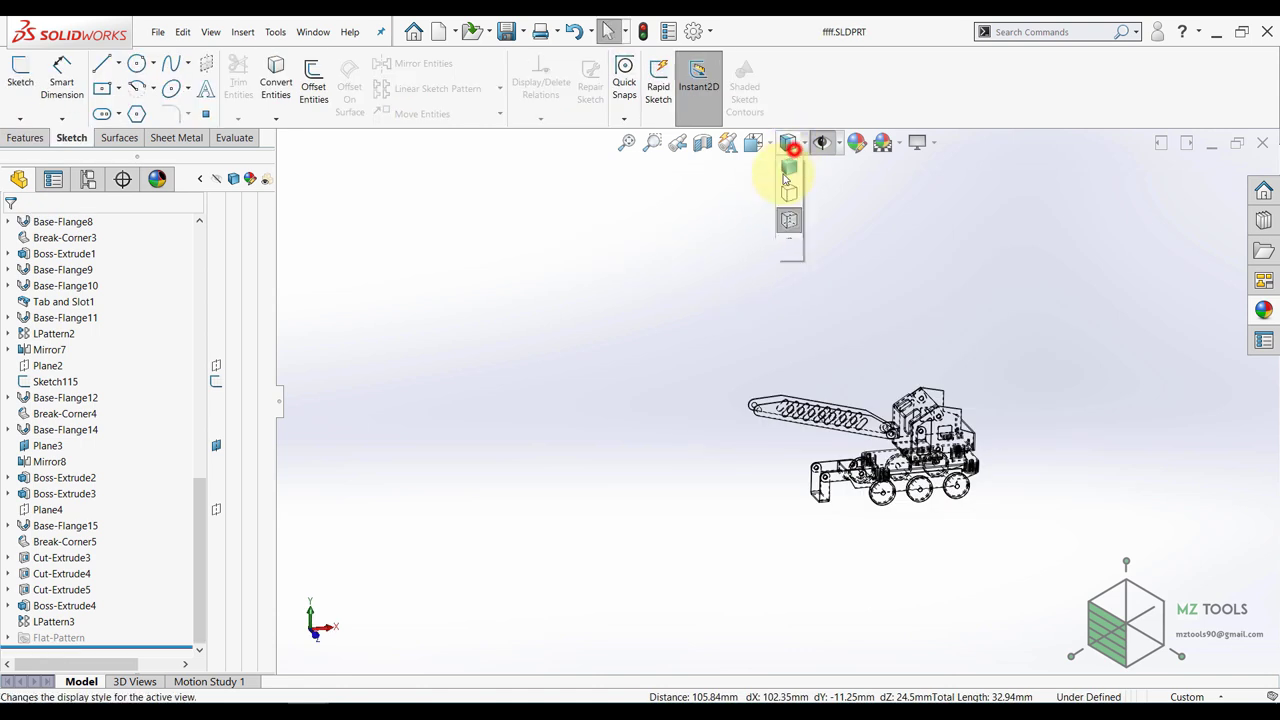
click(787, 170)
scroll(812, 403, down, 3)
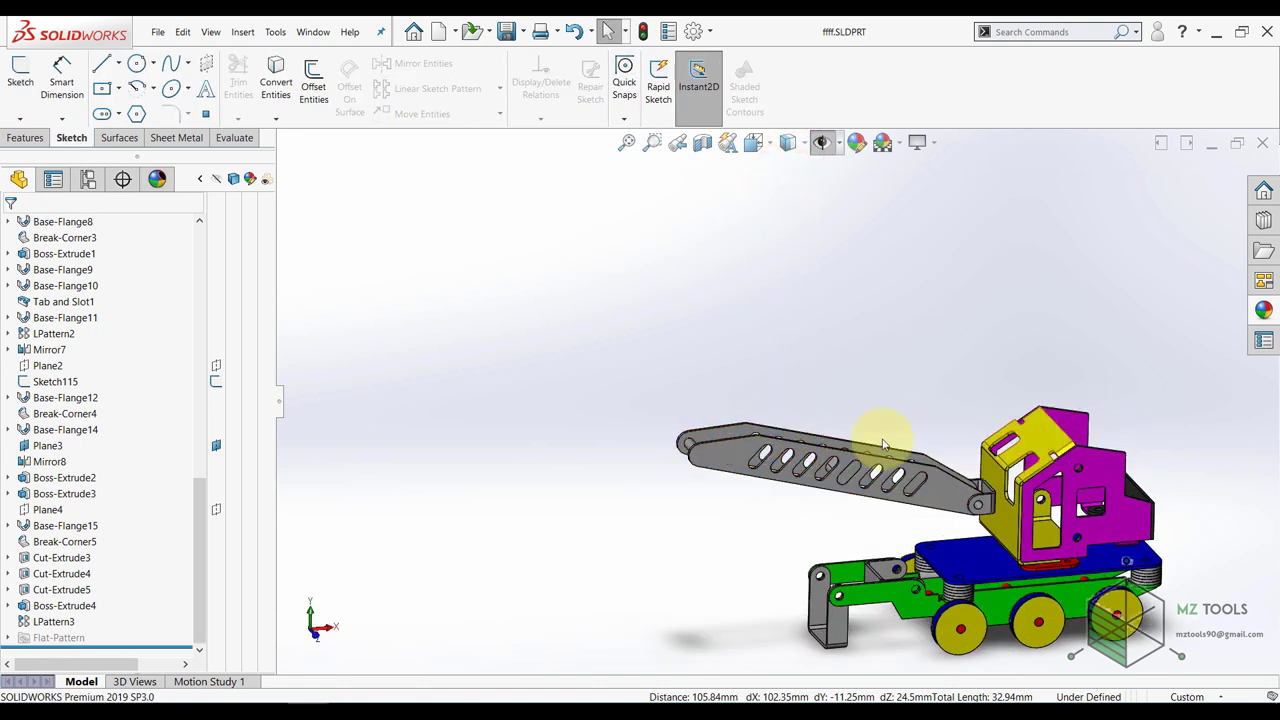
- Start a new sketch on Plane3
click(45, 445)
middle_drag(700, 423, 714, 604)
scroll(1086, 477, down, 3)
scroll(815, 465, up, 4)
middle_drag(585, 413, 524, 300)
click(457, 376)
click(28, 442)
click(35, 420)
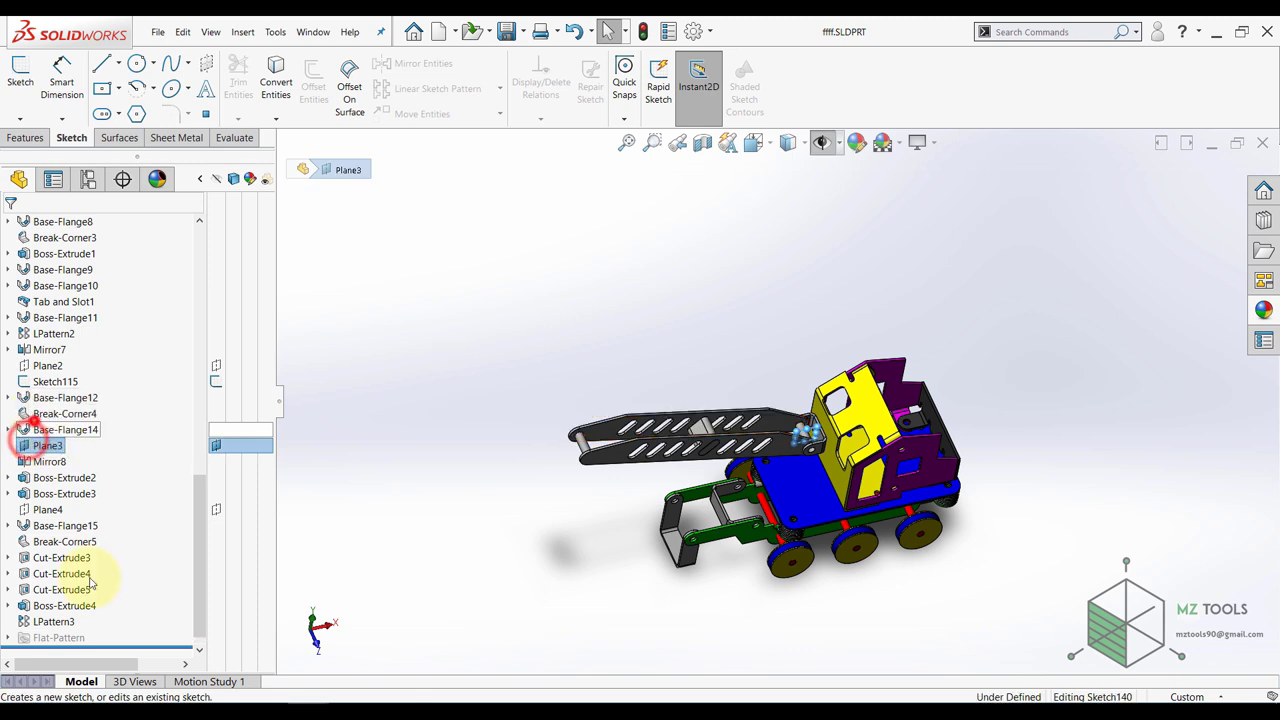
- Orient the view normal to the new sketch and display the model as wireframe with hidden lines visible
click(70, 641)
click(100, 623)
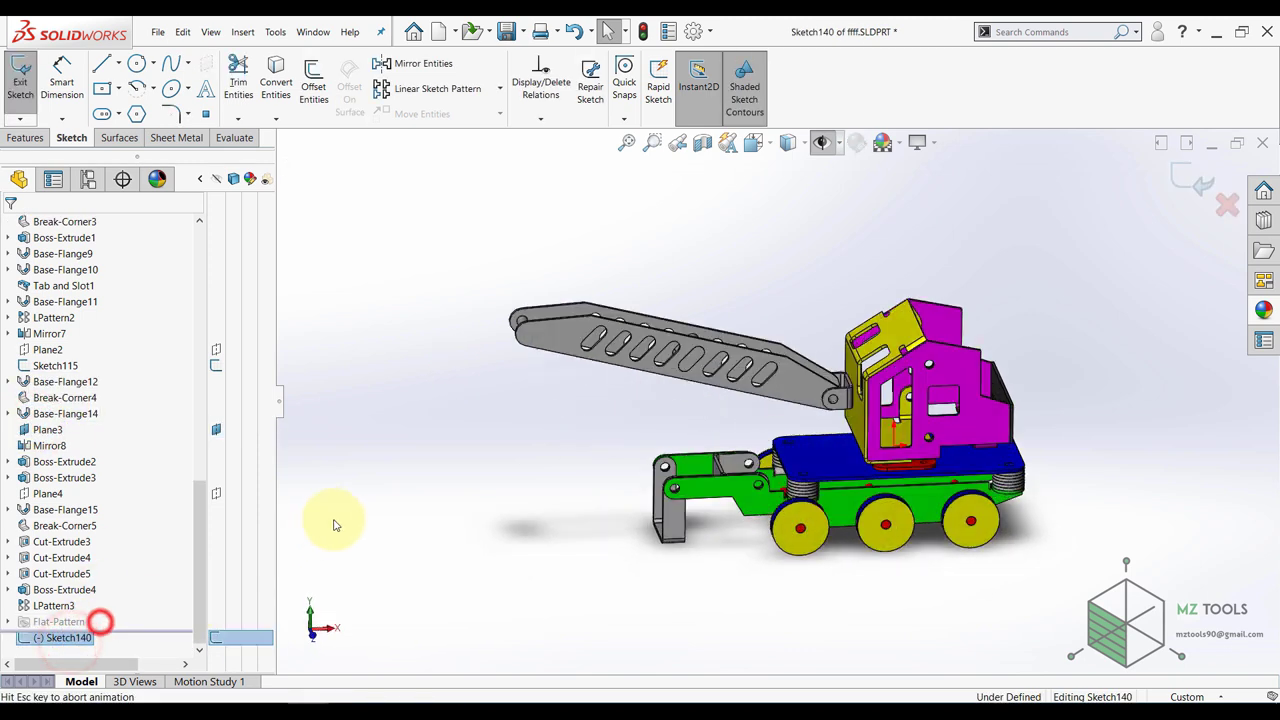
click(381, 492)
click(787, 142)
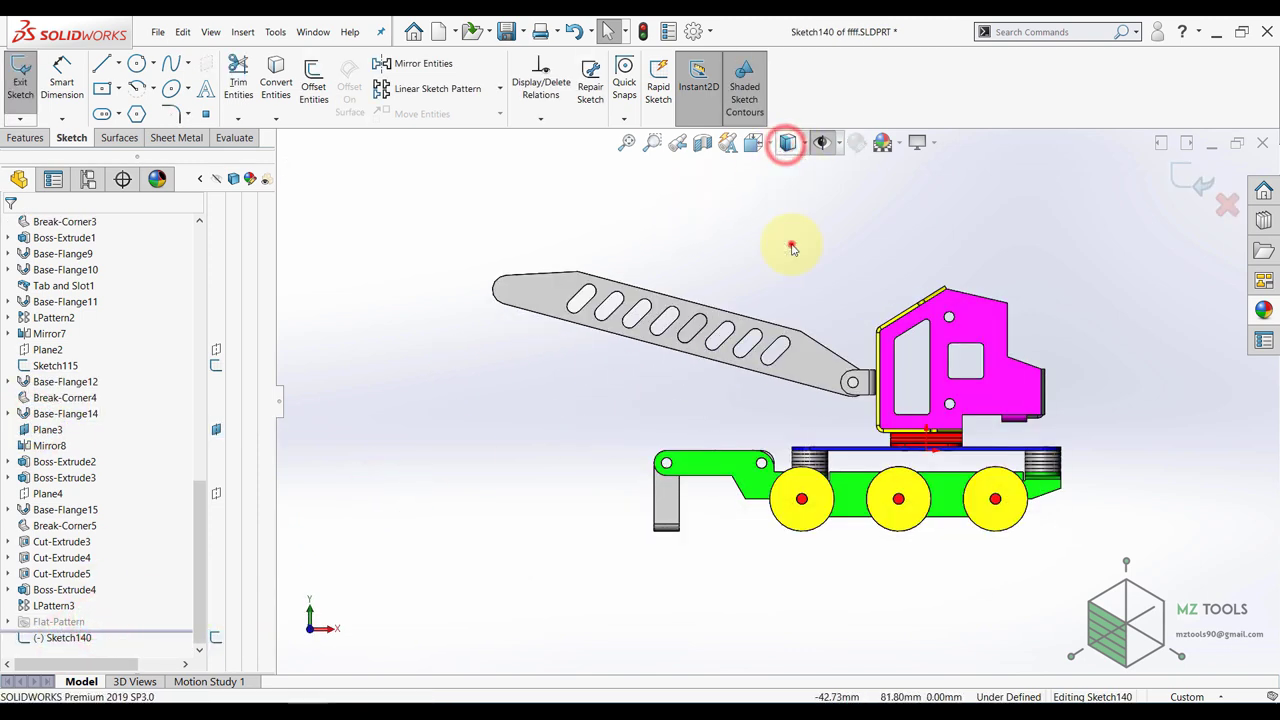
click(791, 248)
- Offset the hole edge at the boom's free tip outward by 0.50 mm in the sketch
click(312, 82)
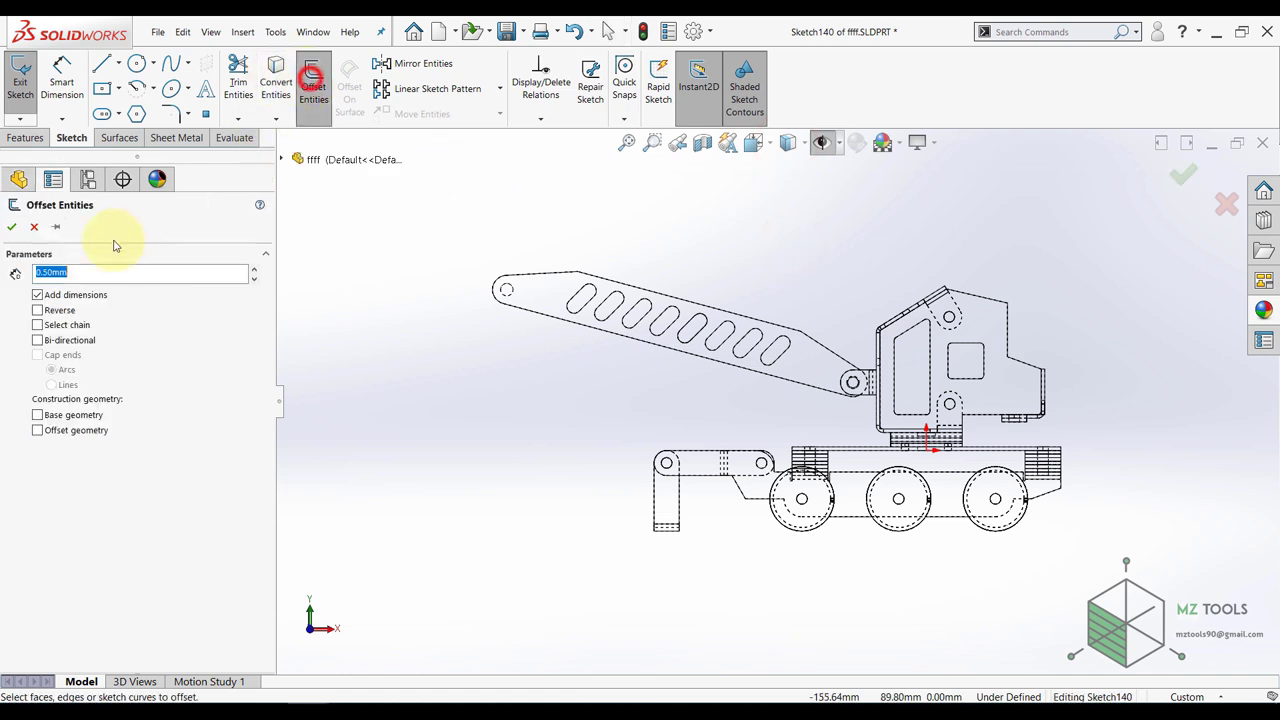
scroll(586, 286, down, 5)
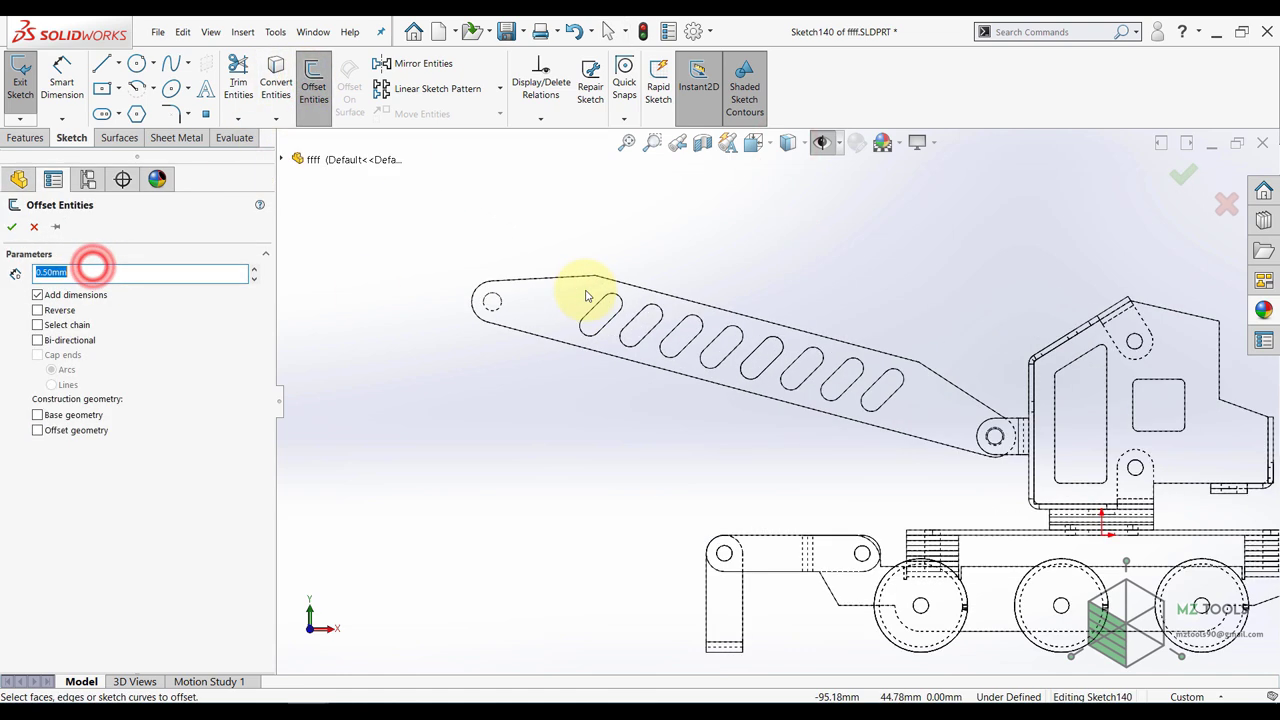
click(514, 369)
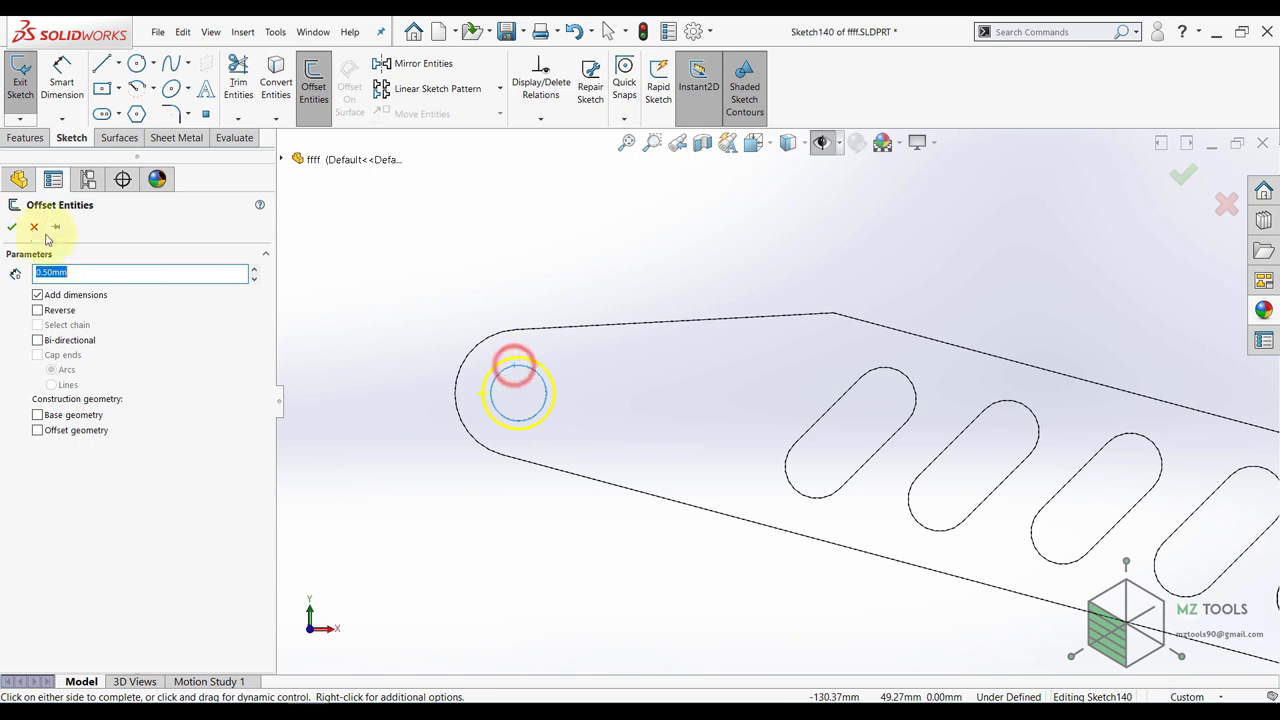
click(12, 225)
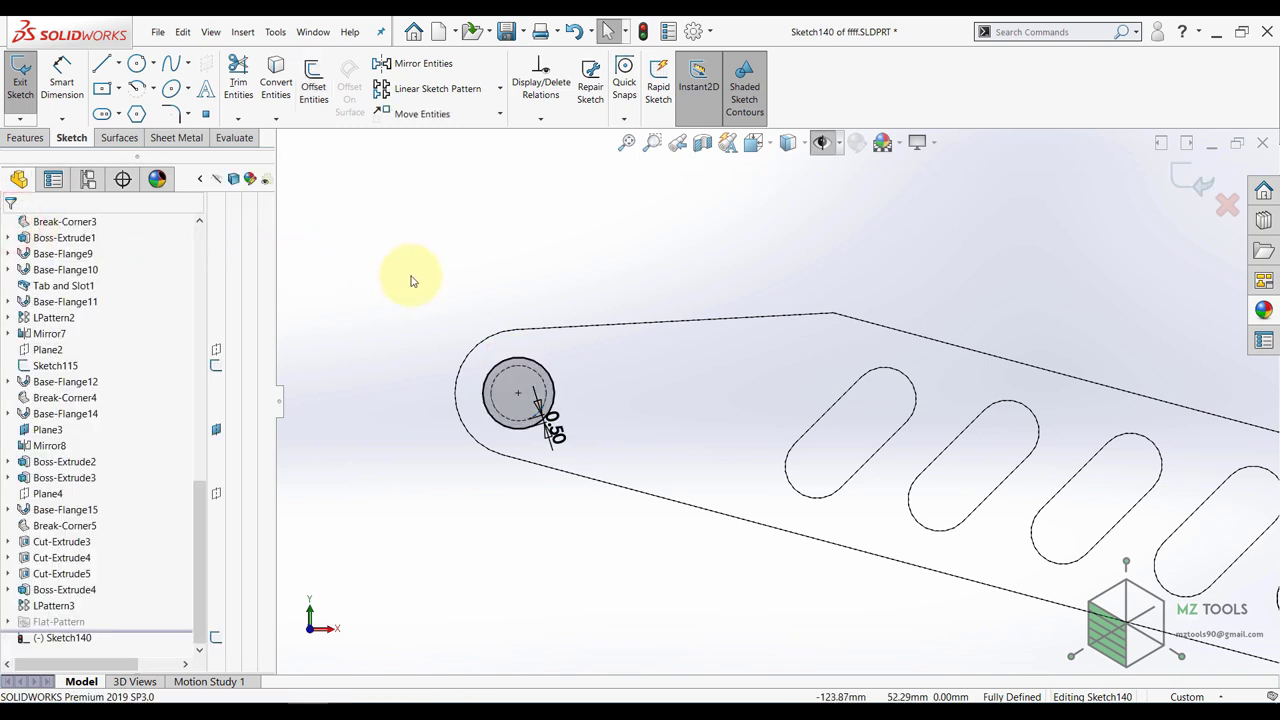
- Offset the sloped cab roof's lower edge line by 0.50 mm toward the inside of the cab
scroll(415, 280, up, 4)
scroll(554, 326, up, 2)
scroll(965, 448, down, 3)
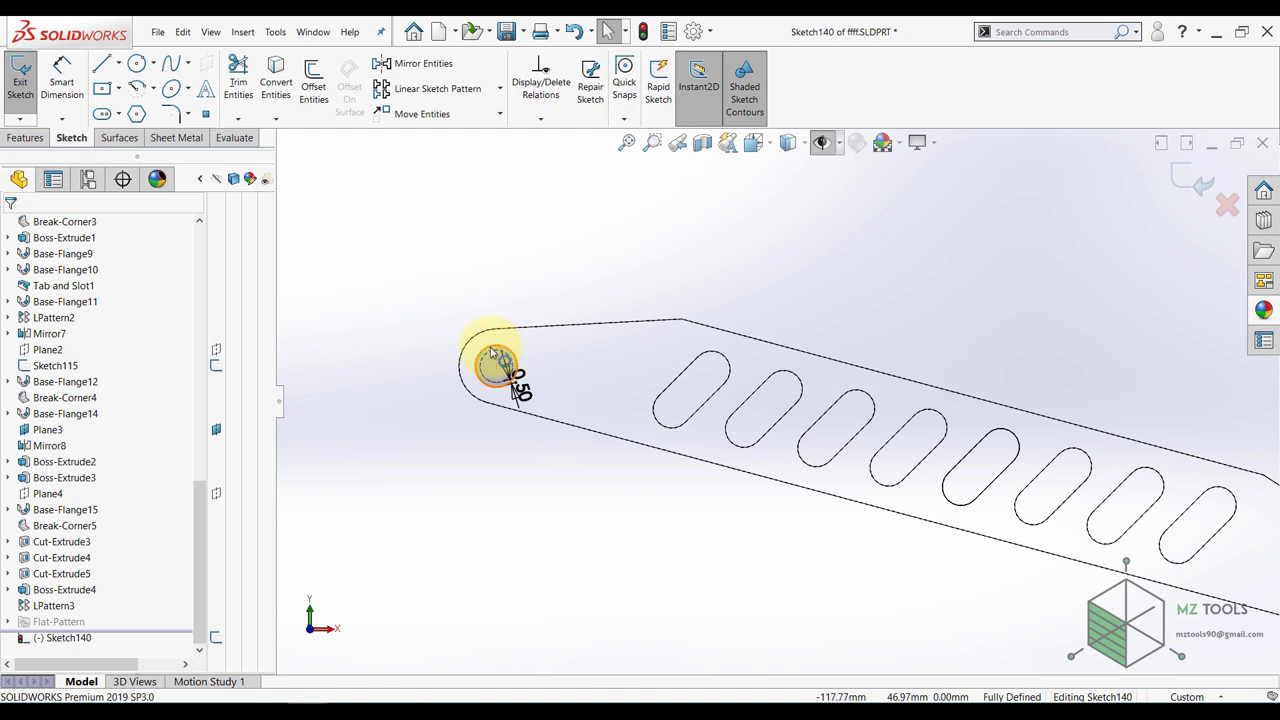
scroll(490, 352, up, 2)
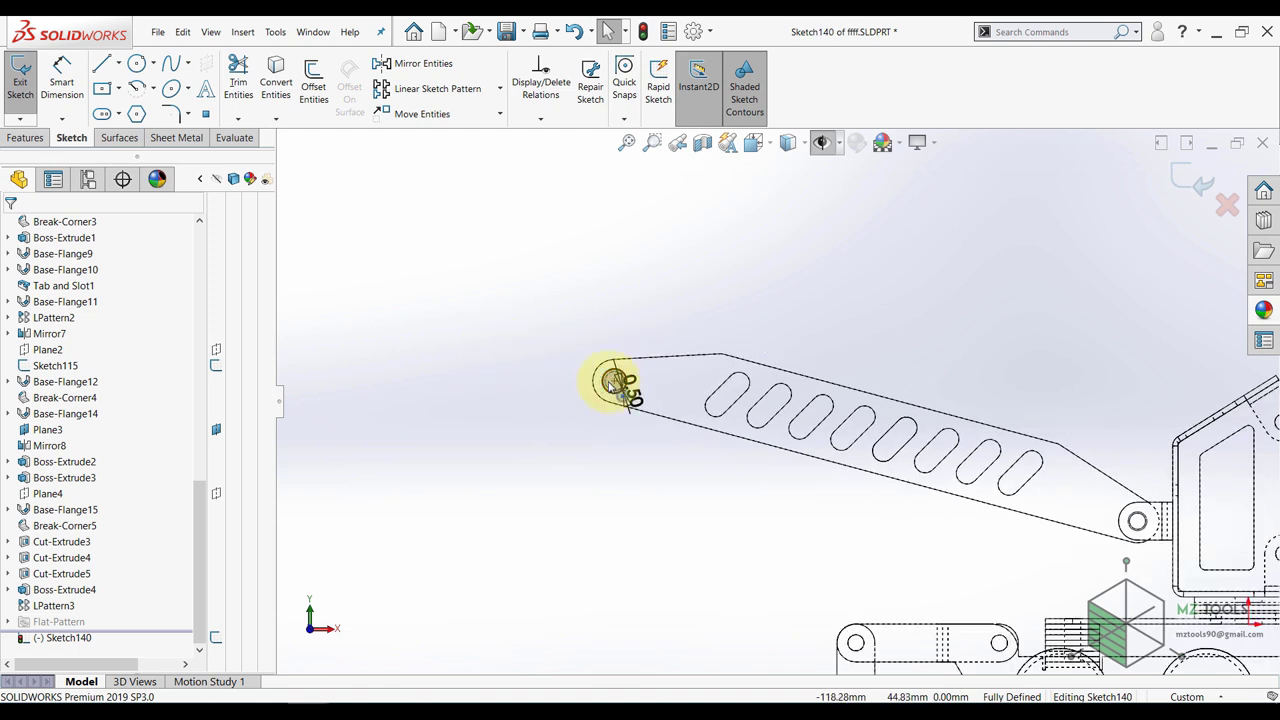
scroll(611, 385, up, 2)
scroll(1077, 418, down, 2)
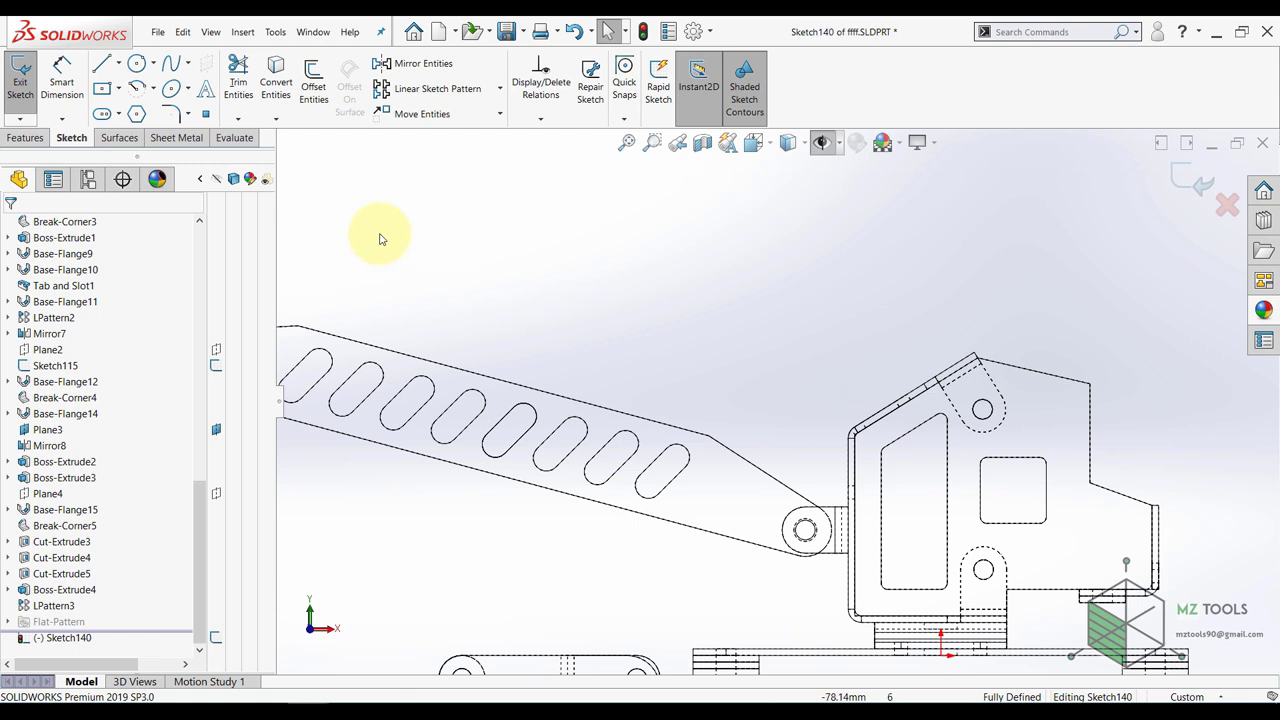
click(302, 94)
scroll(968, 388, down, 3)
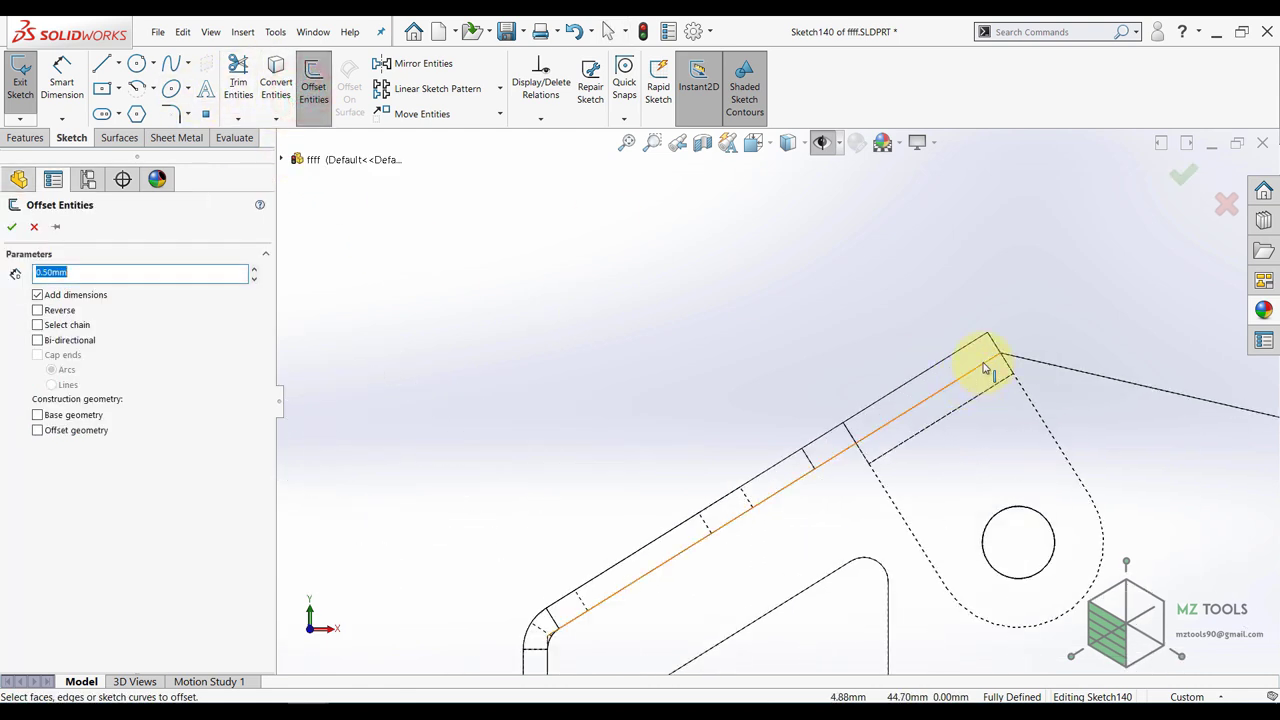
click(983, 365)
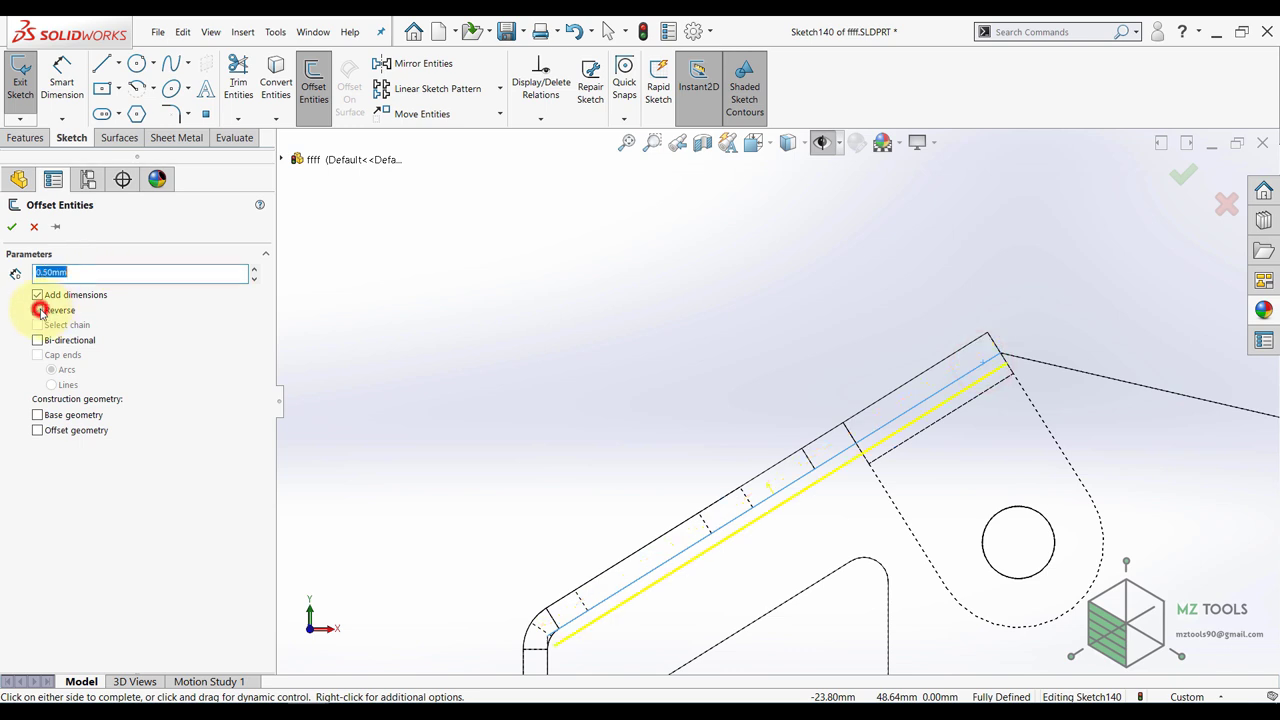
click(11, 226)
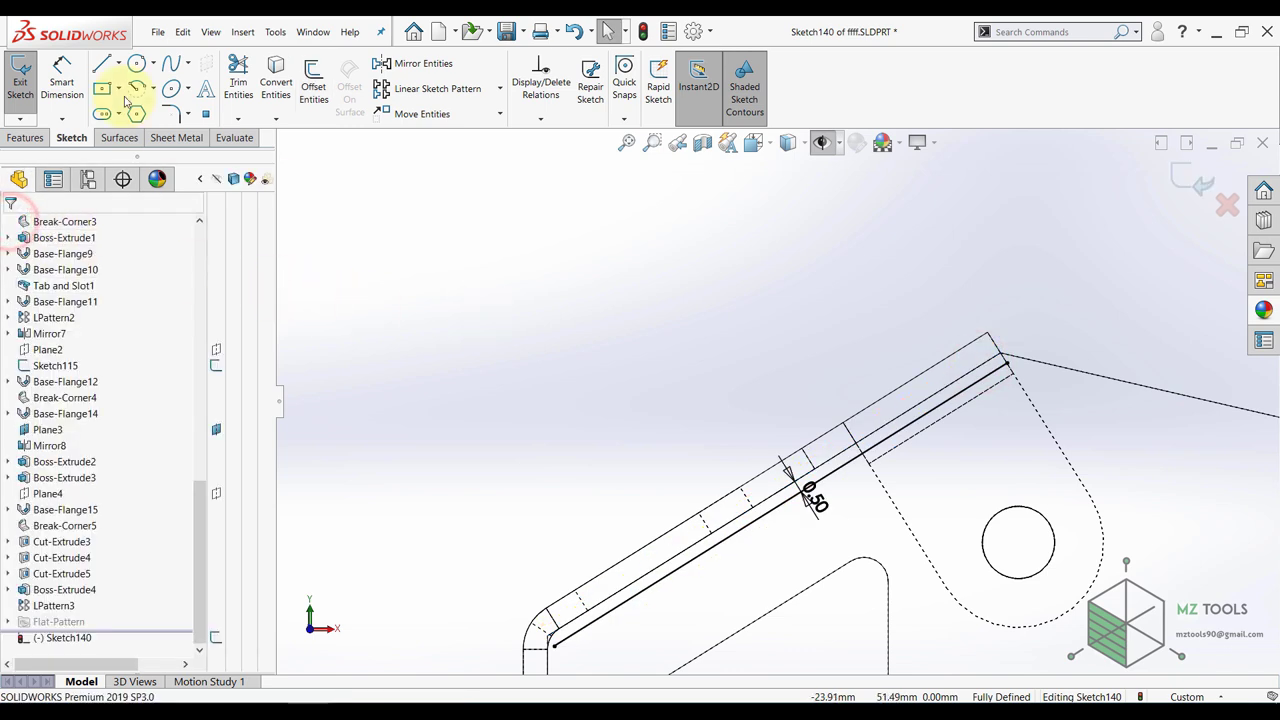
- Convert the short cross edge where the roof's upper tab begins into a sketch line
click(274, 84)
scroll(840, 476, down, 2)
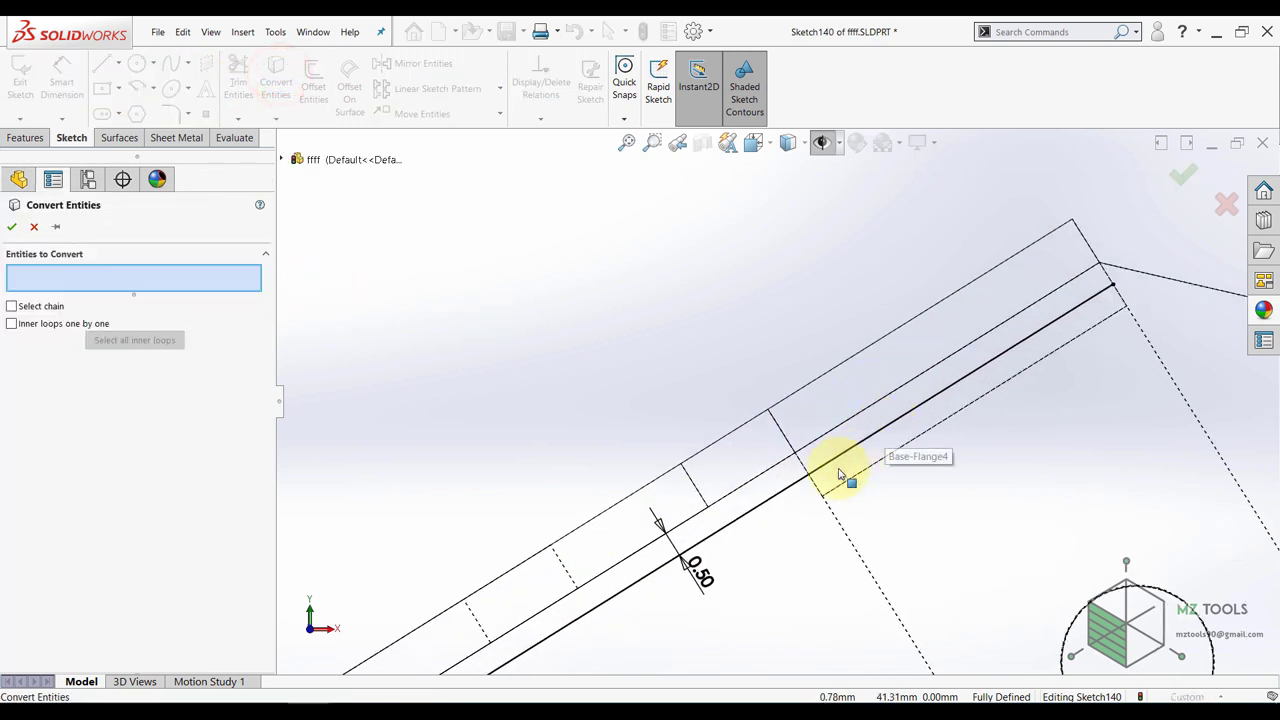
click(819, 490)
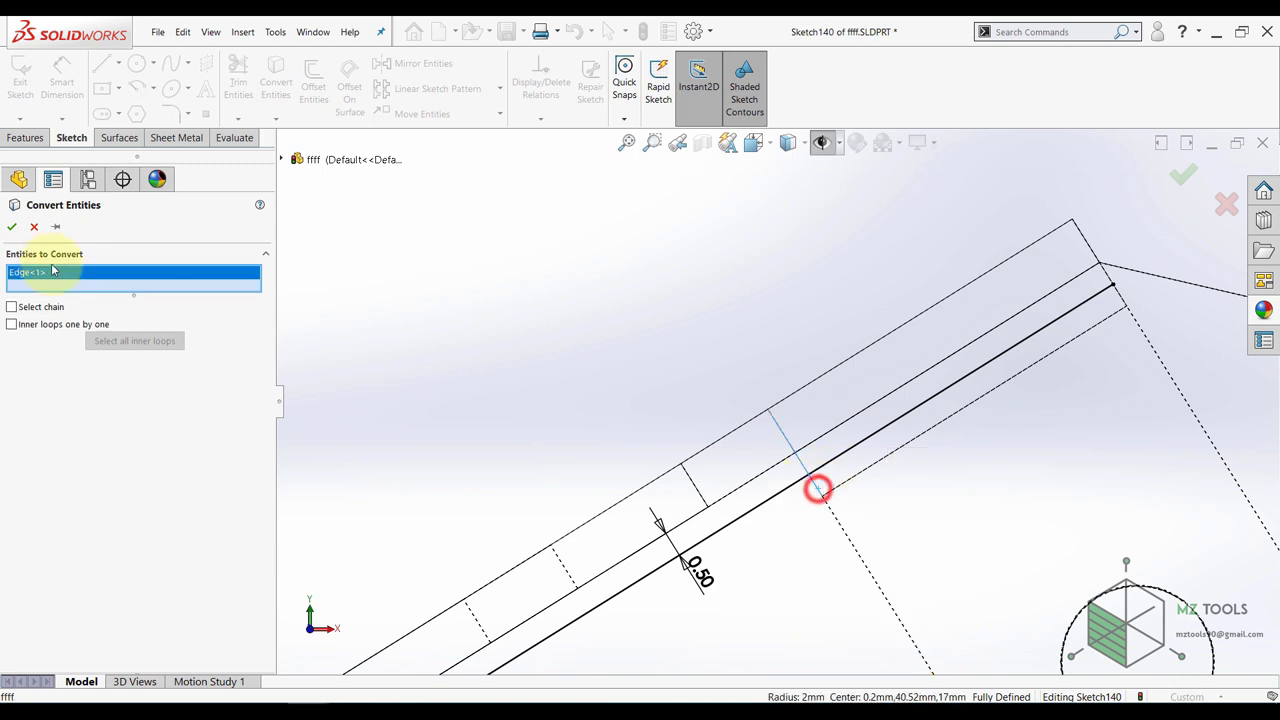
click(13, 229)
- Trim the offset roof line below the converted cross line, keeping the part along the tab
scroll(495, 262, up, 3)
click(247, 71)
drag(606, 334, 672, 537)
key(Escape)
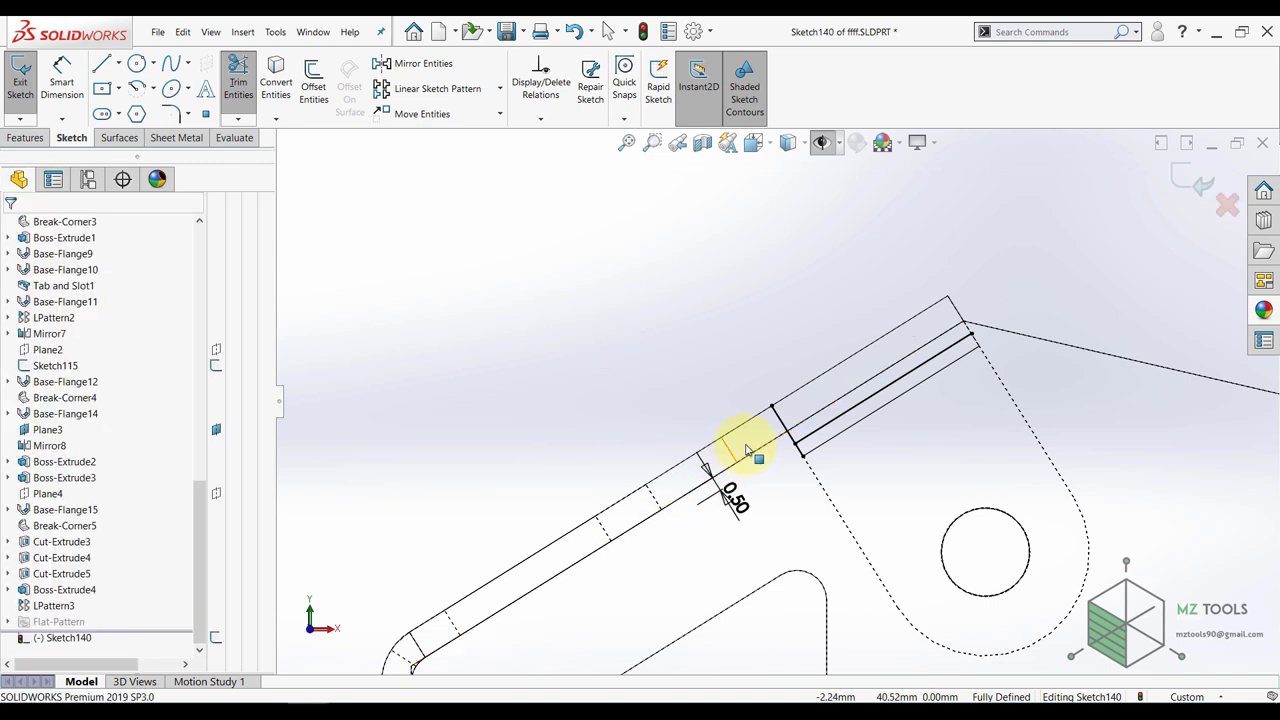
key(Escape)
- Turn the converted cross line at the roof tab into construction geometry
click(778, 421)
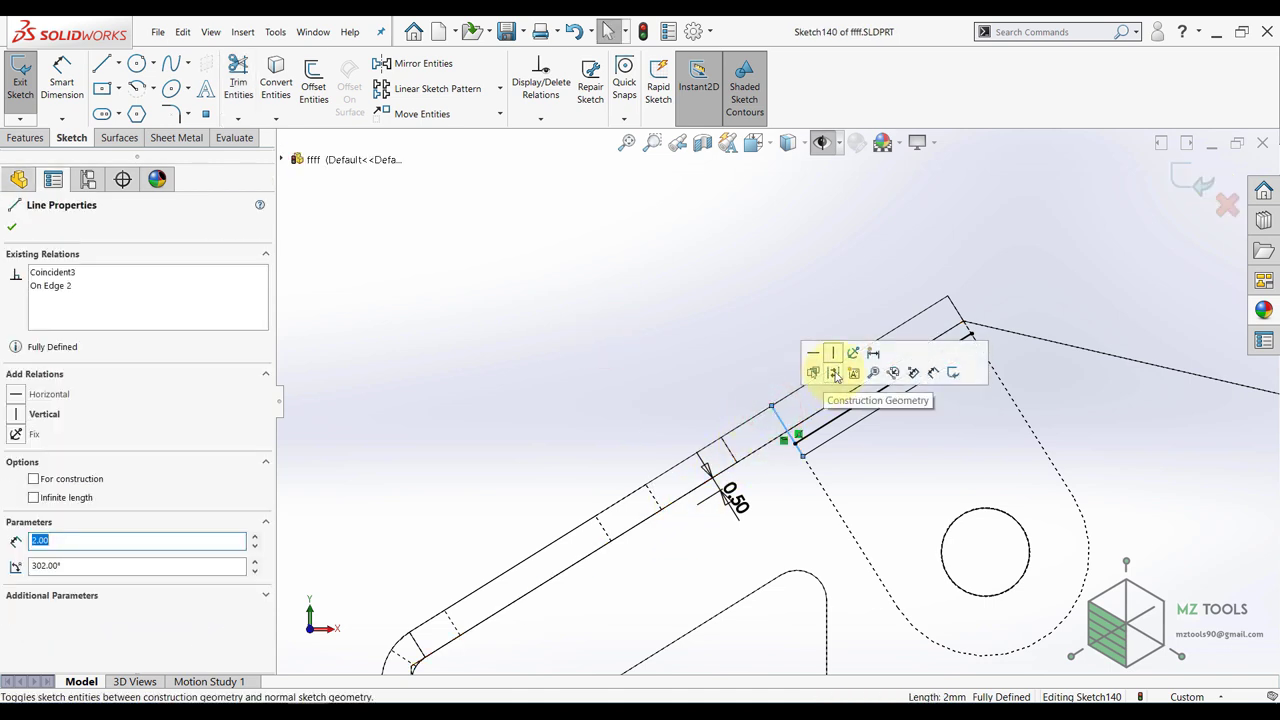
click(835, 373)
click(679, 315)
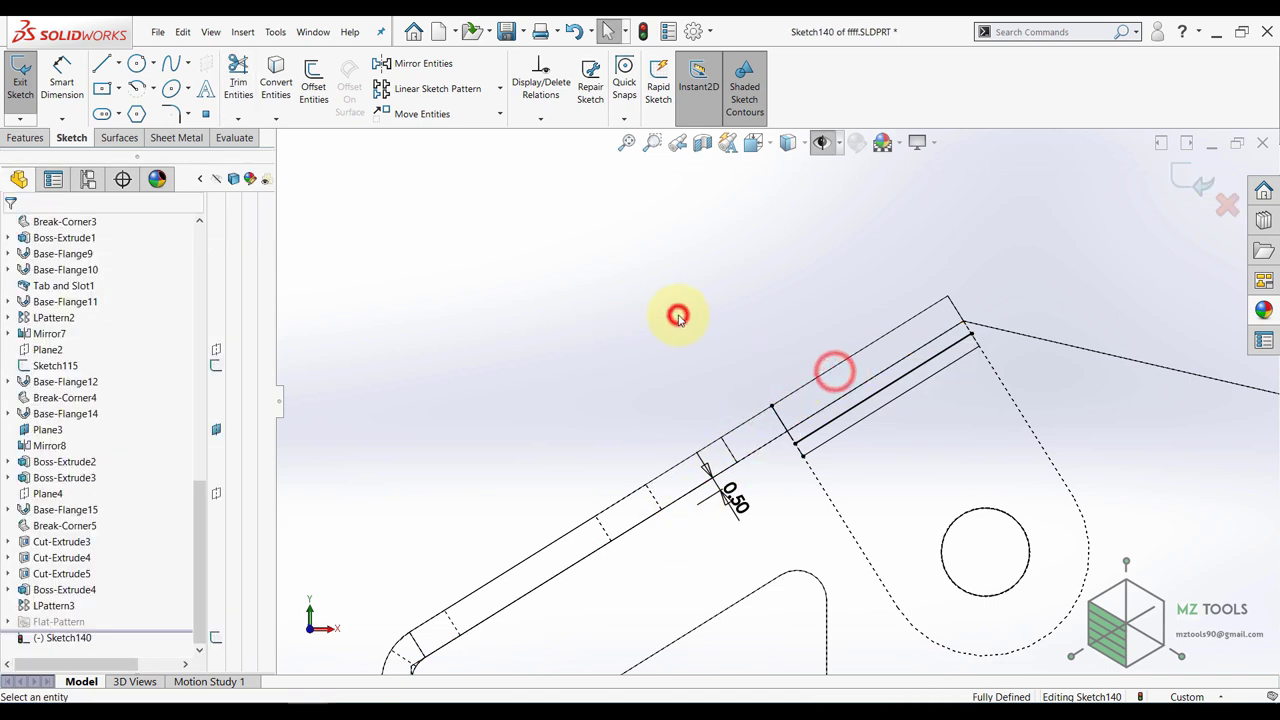
- Sketch a three-point arc from the upper end of the offset roof line, curling around above the roof's top corner
click(154, 89)
click(145, 138)
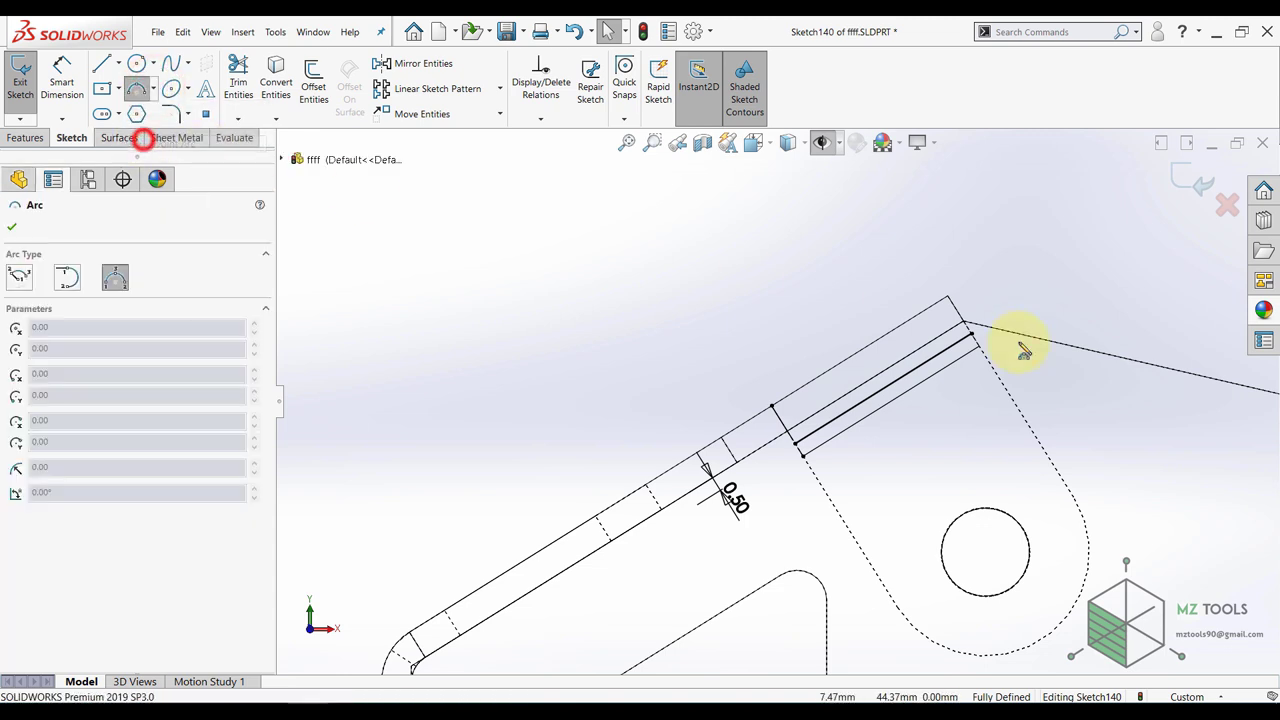
click(973, 334)
click(921, 231)
click(993, 272)
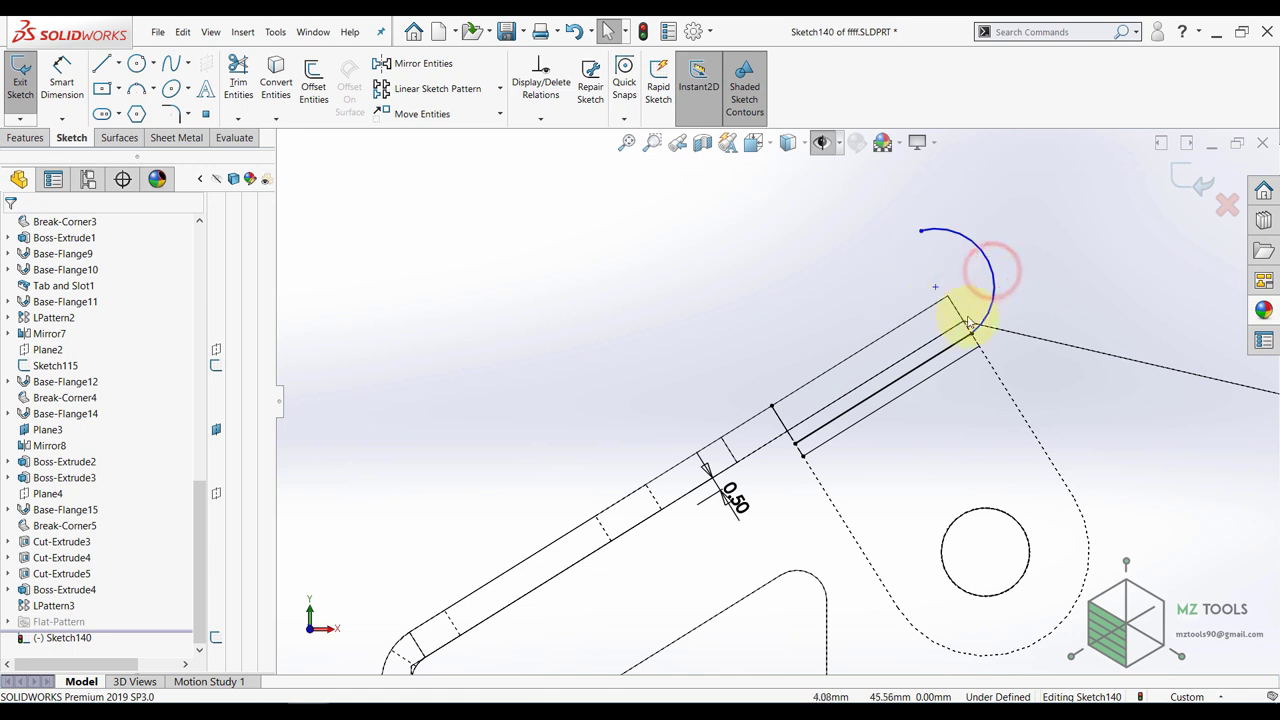
- Make the new arc tangent to the offset roof line
click(986, 316)
ctrl+click(962, 343)
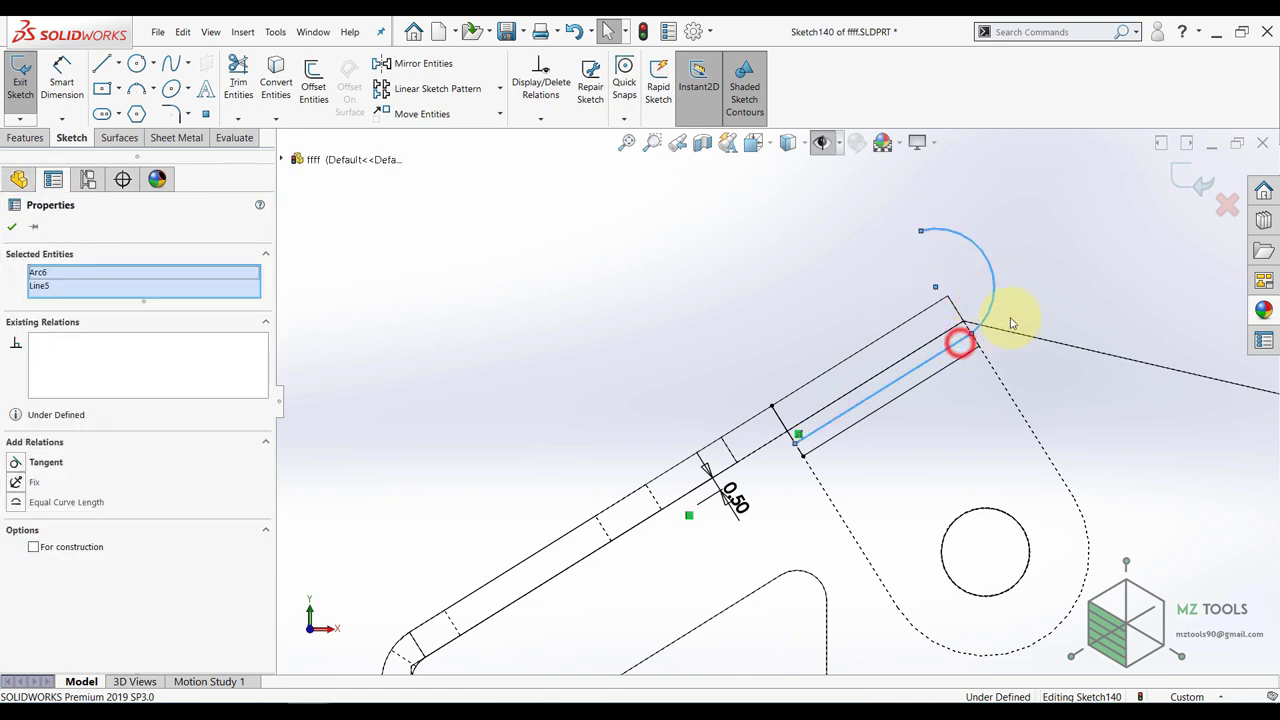
click(1000, 288)
click(790, 270)
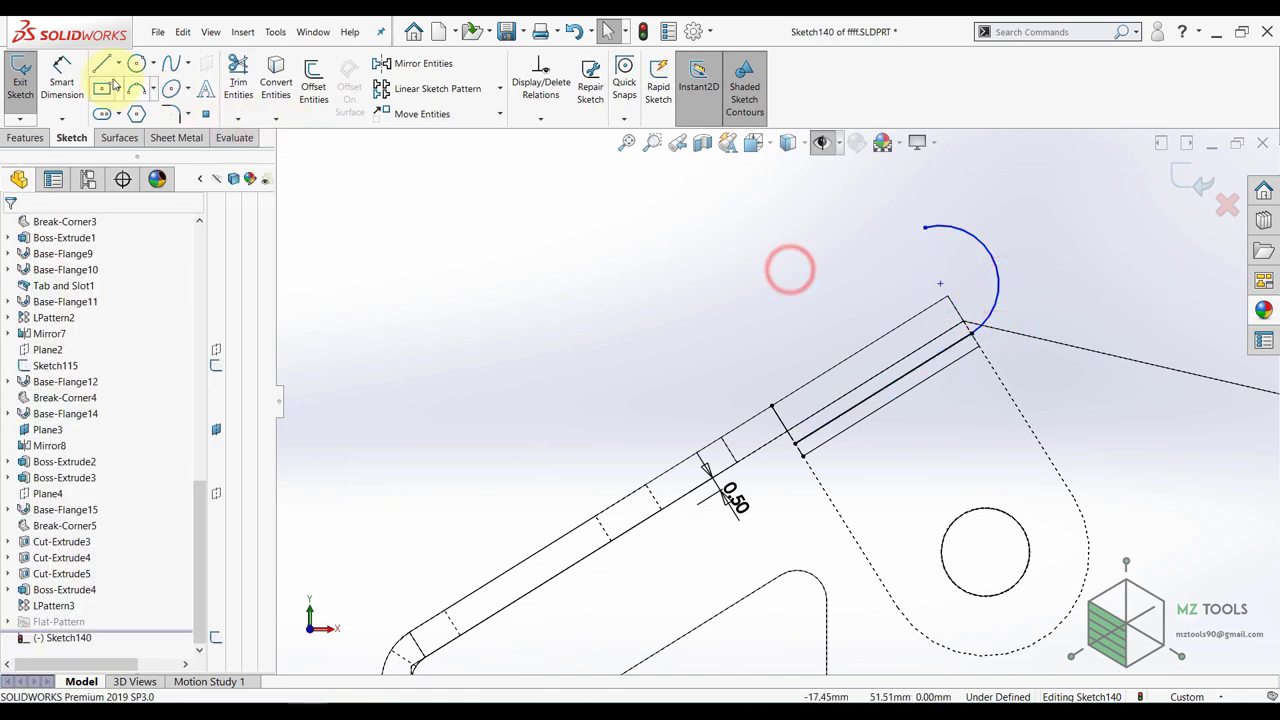
- Dimension the vertical distance between the arc's free end and the roof's top corner as 0.5 mm
click(68, 72)
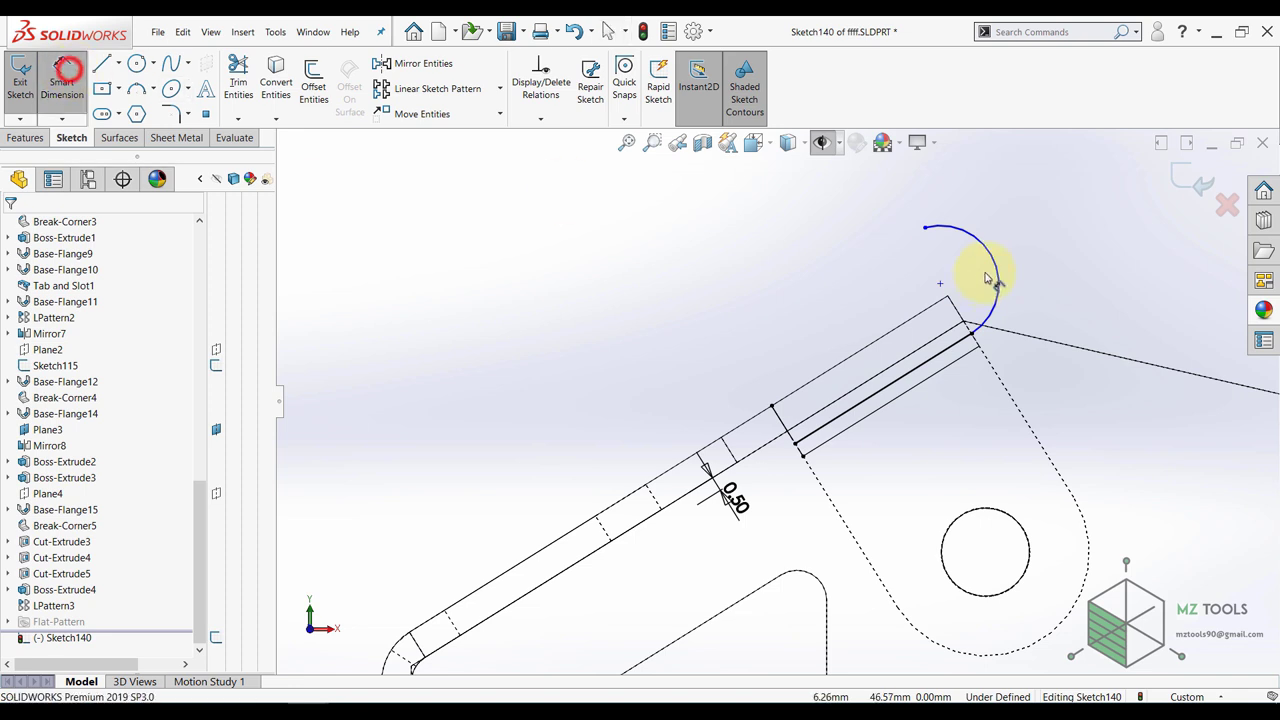
click(926, 229)
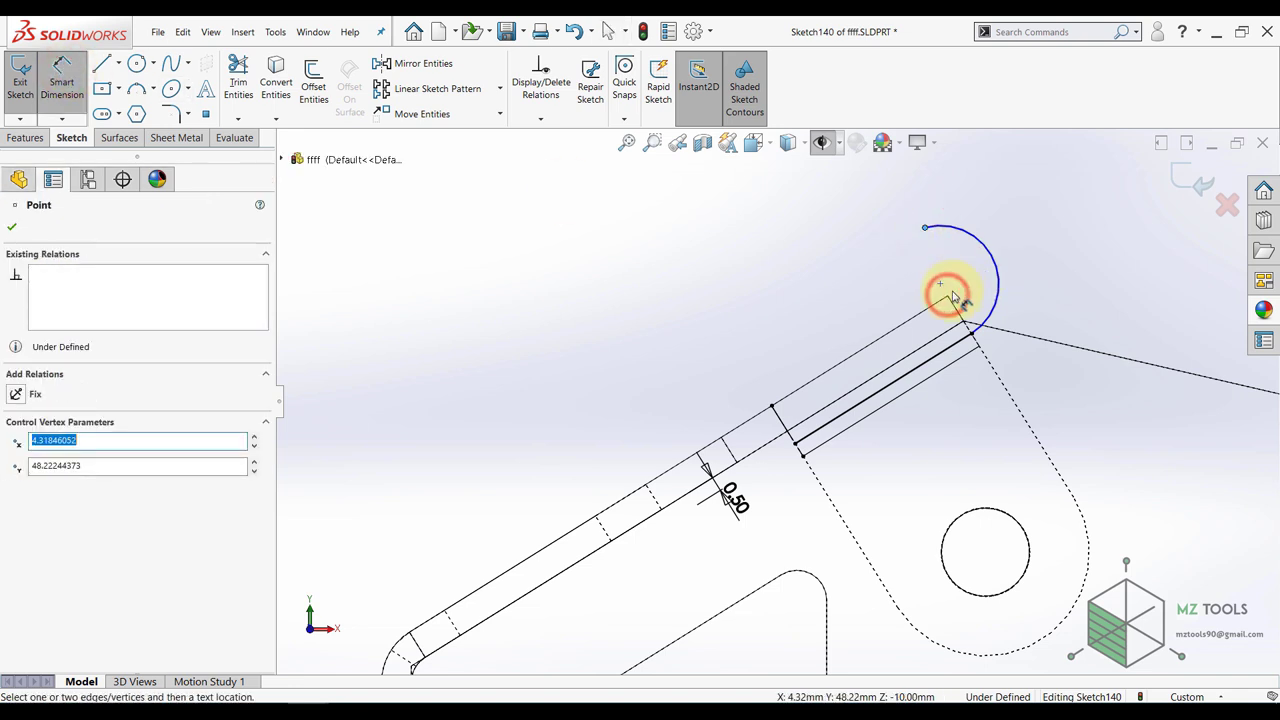
click(947, 297)
click(958, 276)
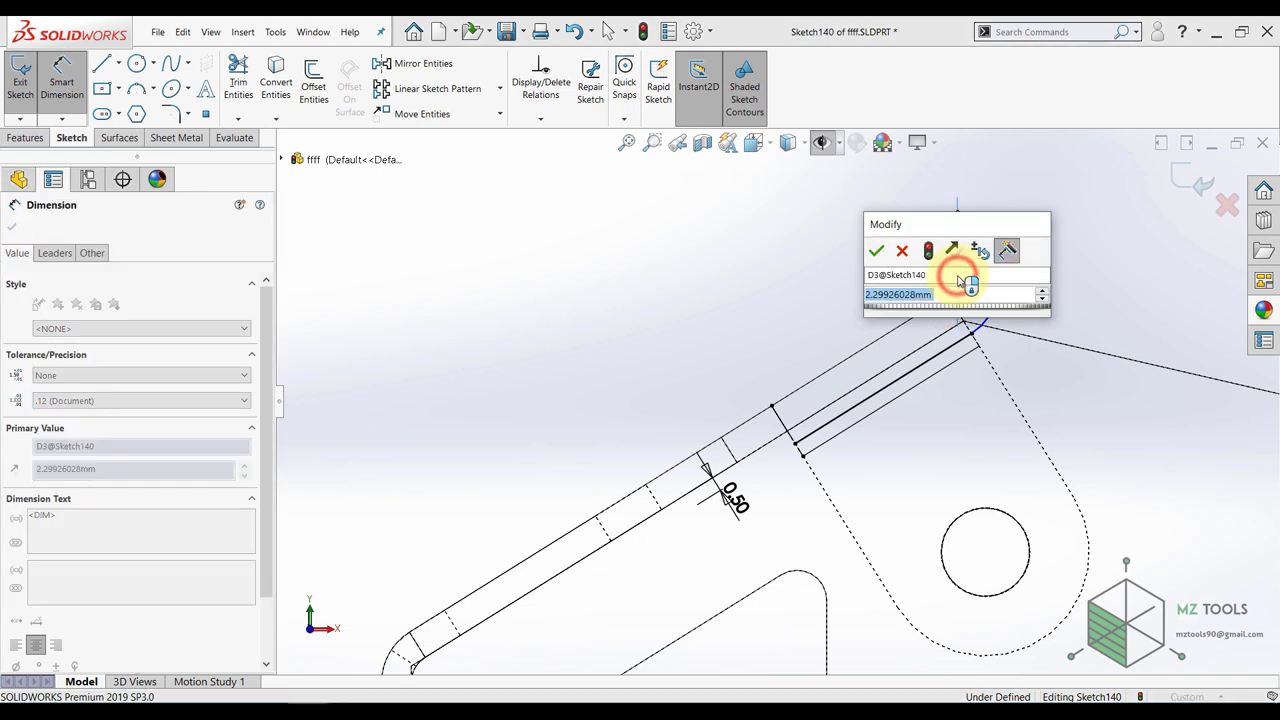
text(.5)
key(Return)
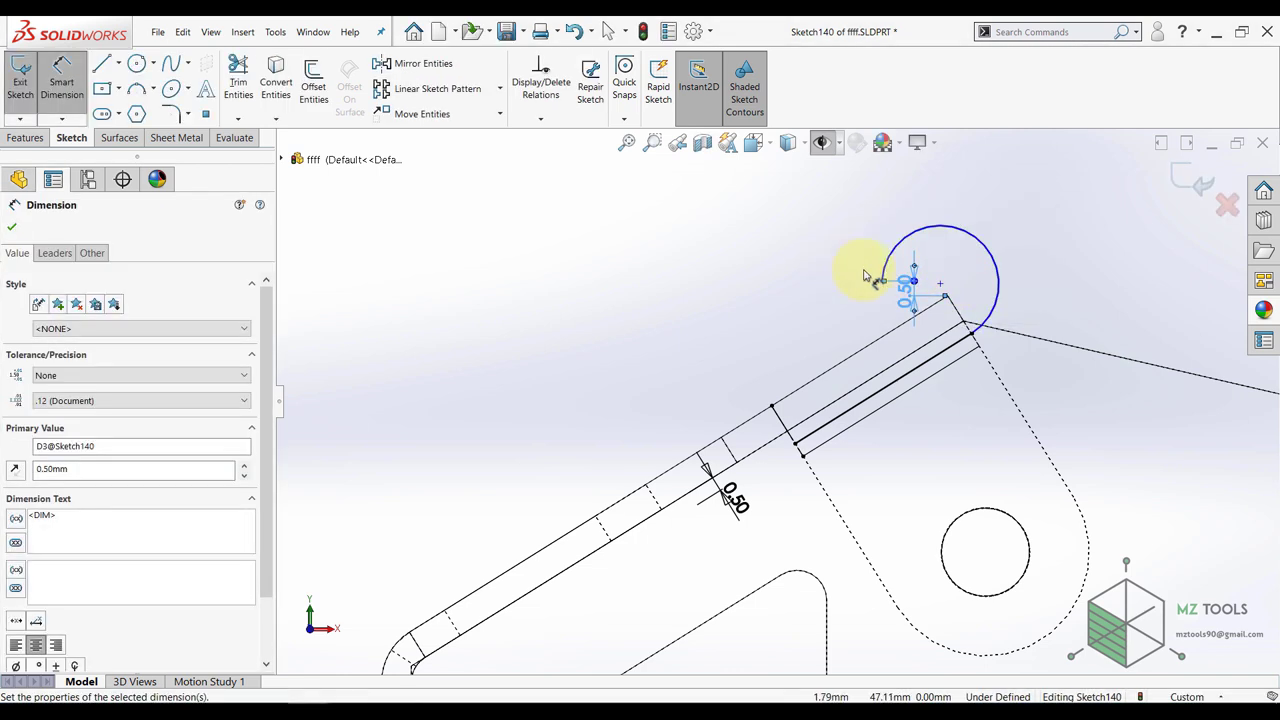
- Reposition the free end of the roof arc directly above the roof's top corner, tightening the curl around it
key(Escape)
mouse_move(888, 265)
mouse_down()
mouse_move(909, 240)
mouse_move(951, 235)
mouse_move(947, 207)
mouse_up()
click(748, 292)
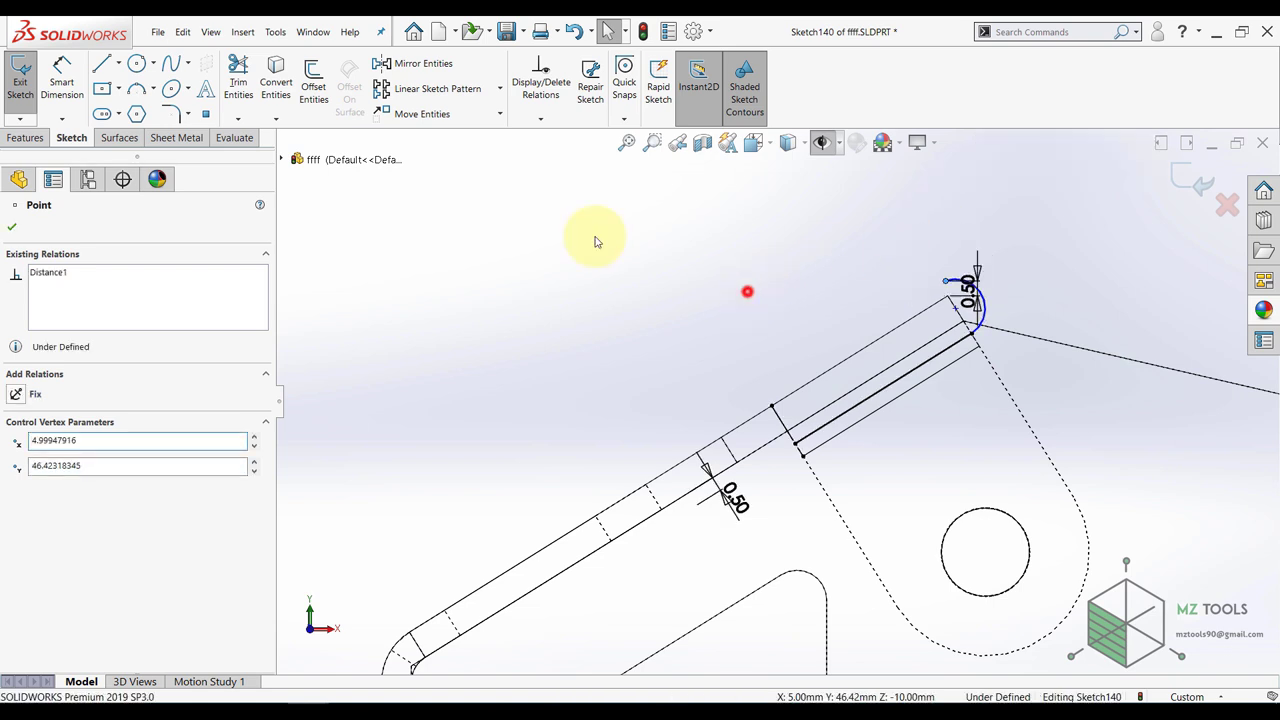
- Draw a line from the roof arc's free end to the top of the offset circle around the boom tip hole
click(106, 63)
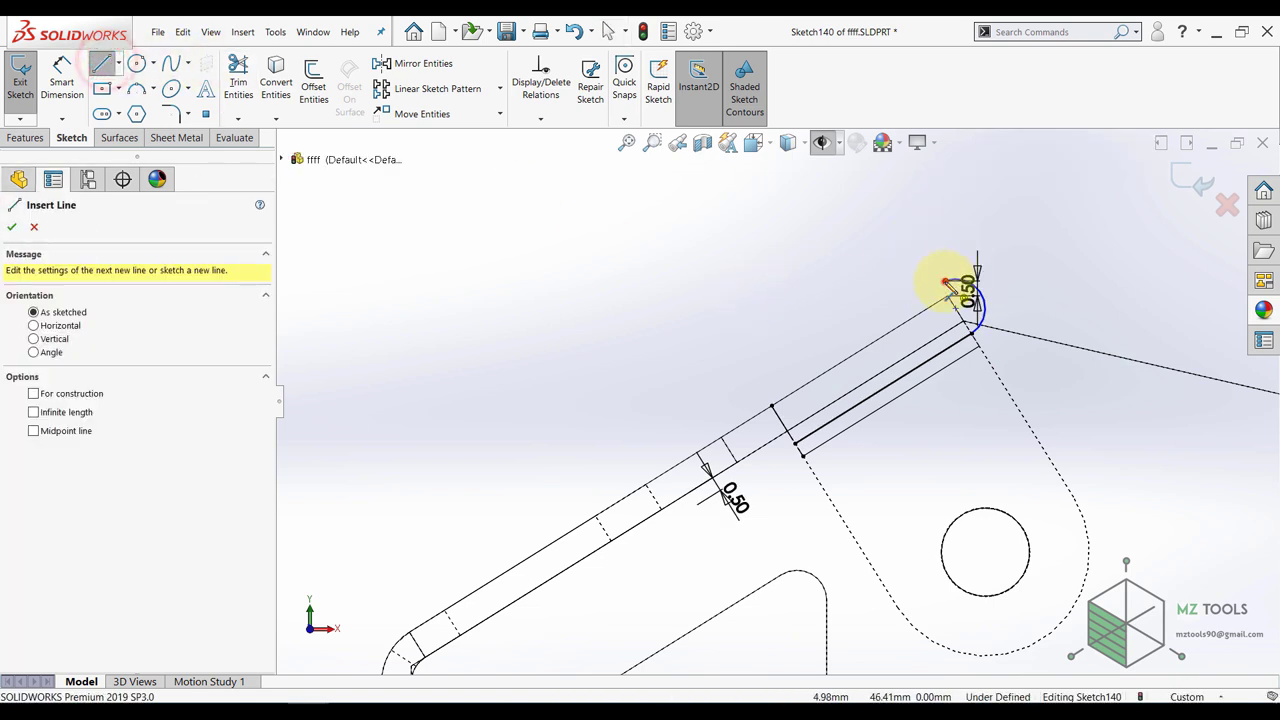
click(945, 282)
scroll(709, 334, up, 10)
scroll(466, 394, down, 7)
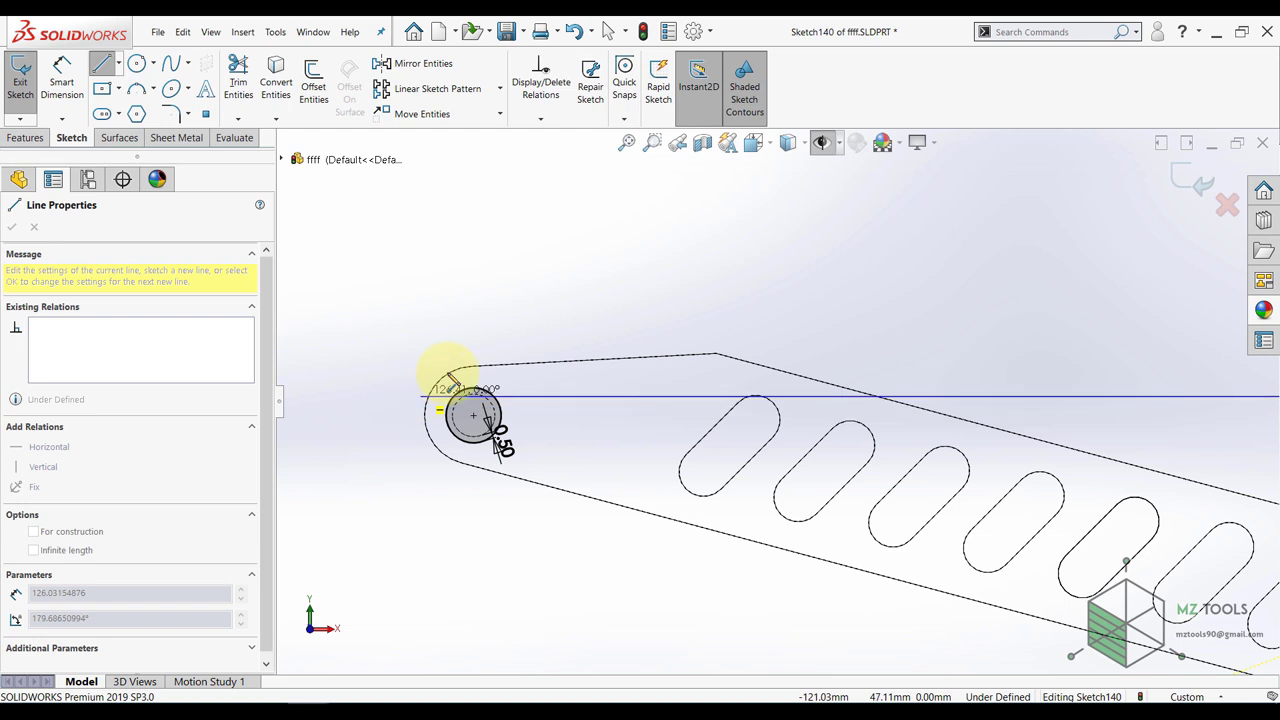
scroll(450, 378, down, 3)
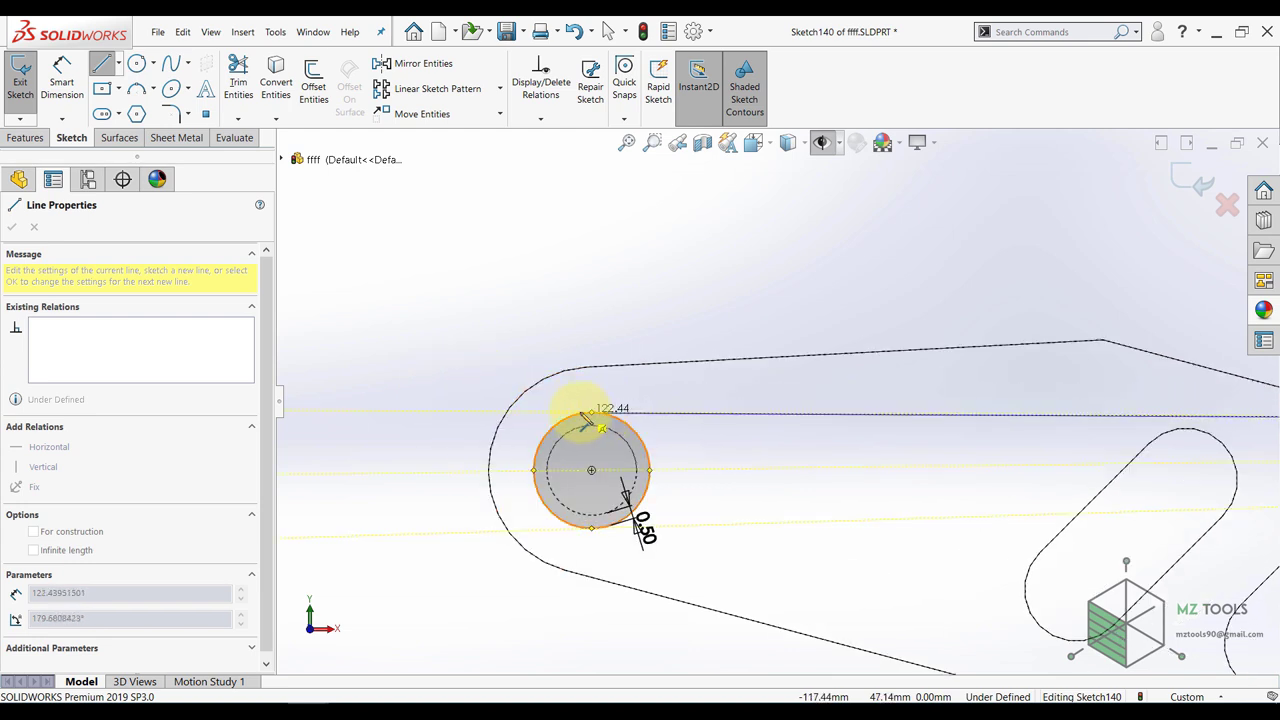
click(579, 413)
key(Escape)
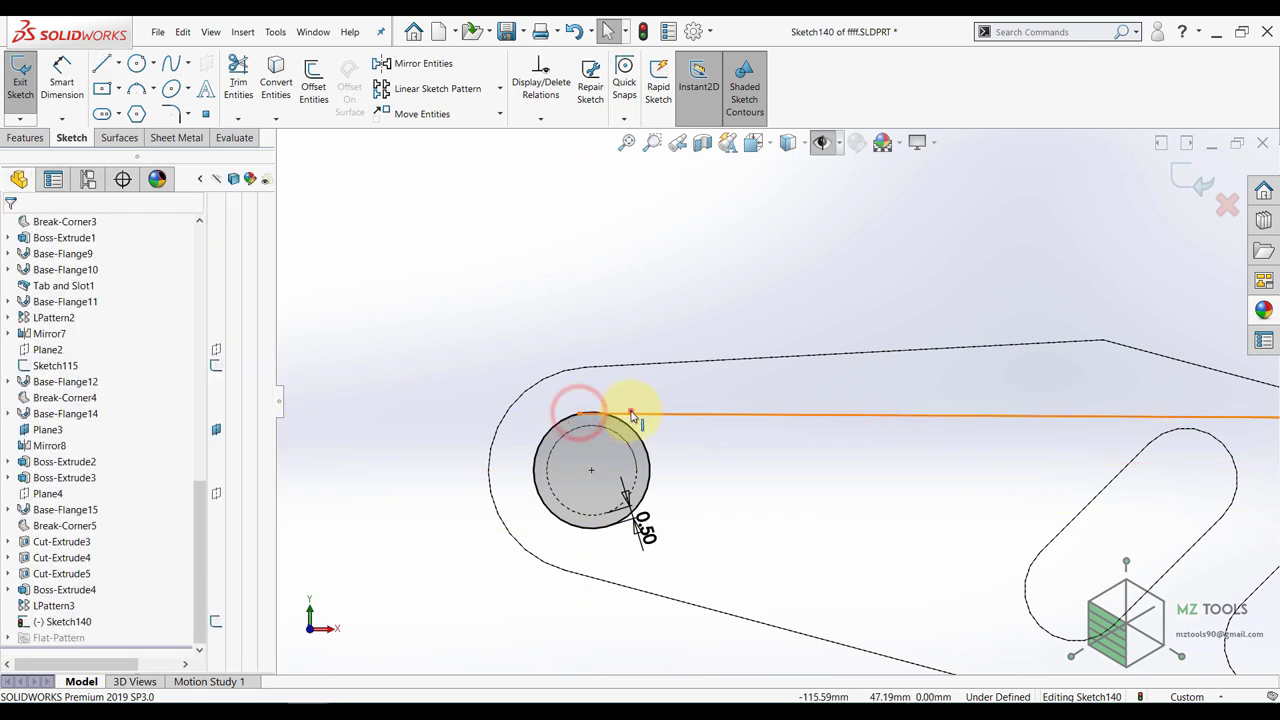
- Make the long line tangent to the offset circle at the boom tip
click(631, 413)
ctrl+click(626, 425)
click(664, 368)
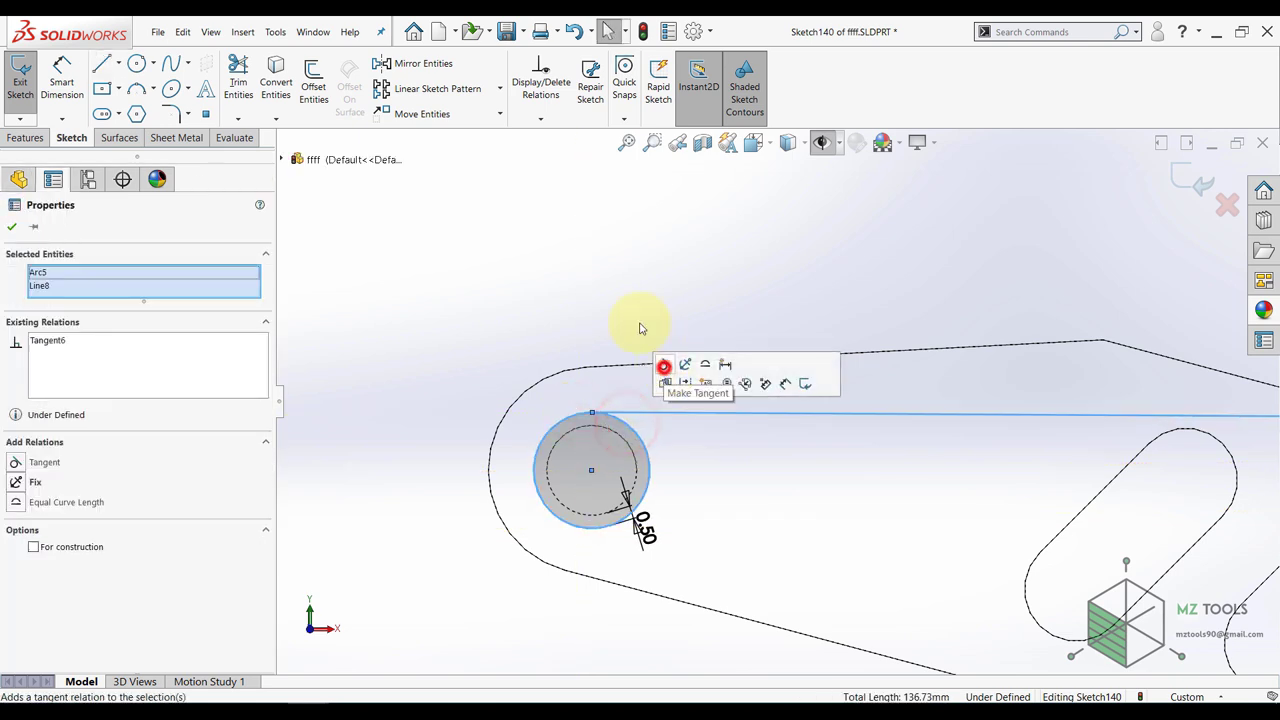
click(627, 307)
- Make the roof arc tangent to the long line at their shared endpoint
scroll(592, 345, up, 10)
scroll(994, 407, down, 15)
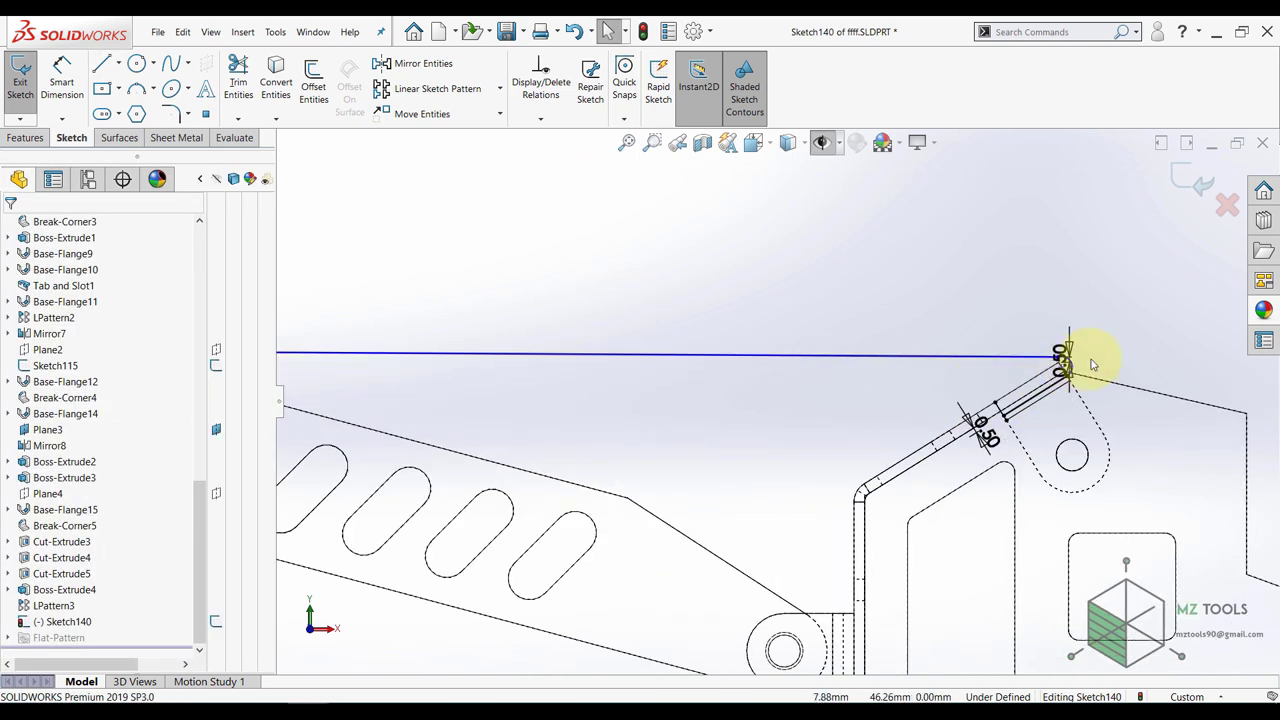
click(826, 407)
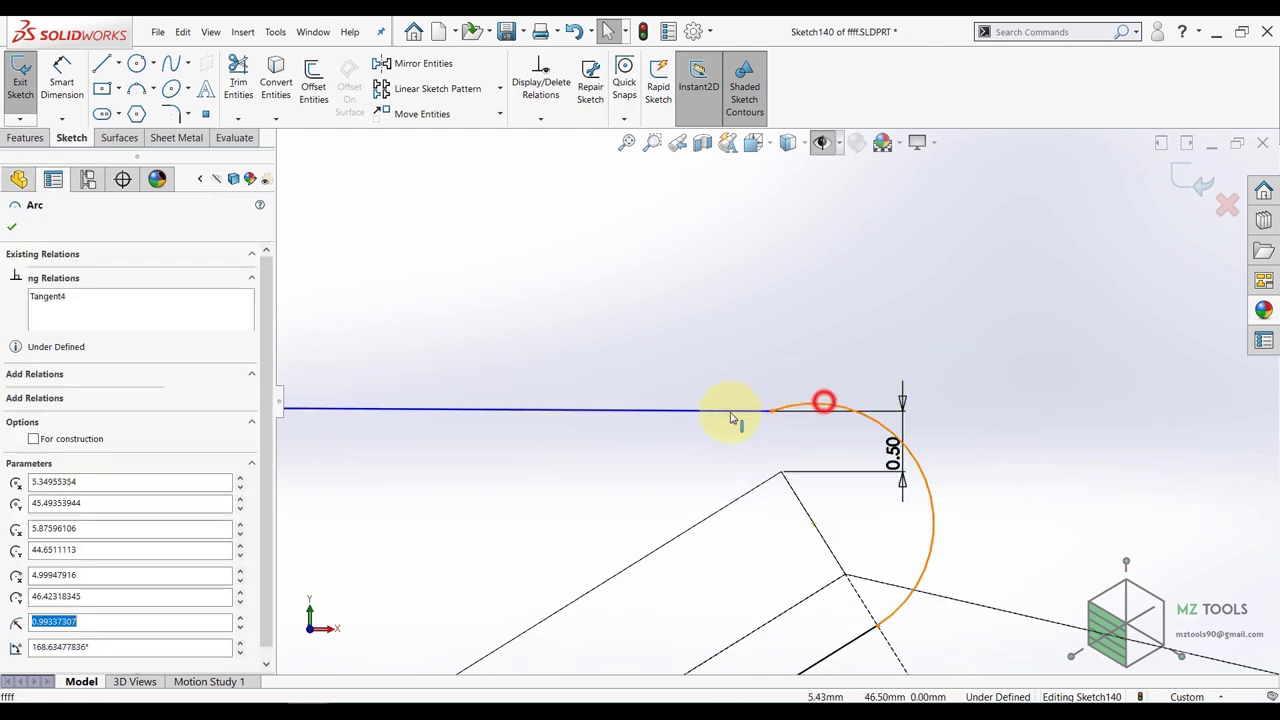
ctrl+click(730, 411)
click(763, 355)
click(717, 305)
- Draw centerlines from the boom tip circle's centre, one about 2.25 mm long at 45° to its rim and one to the long line's tangent point
scroll(728, 323, up, 8)
scroll(457, 434, up, 3)
scroll(665, 386, down, 10)
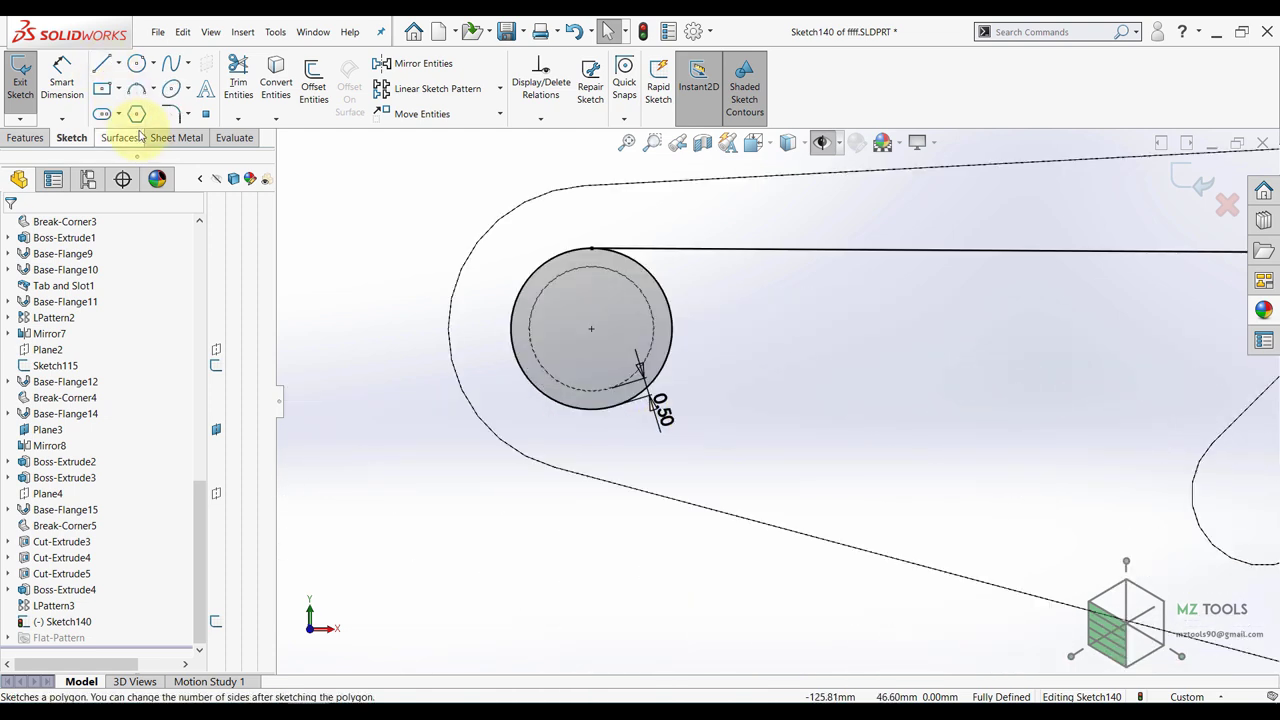
click(117, 63)
click(118, 101)
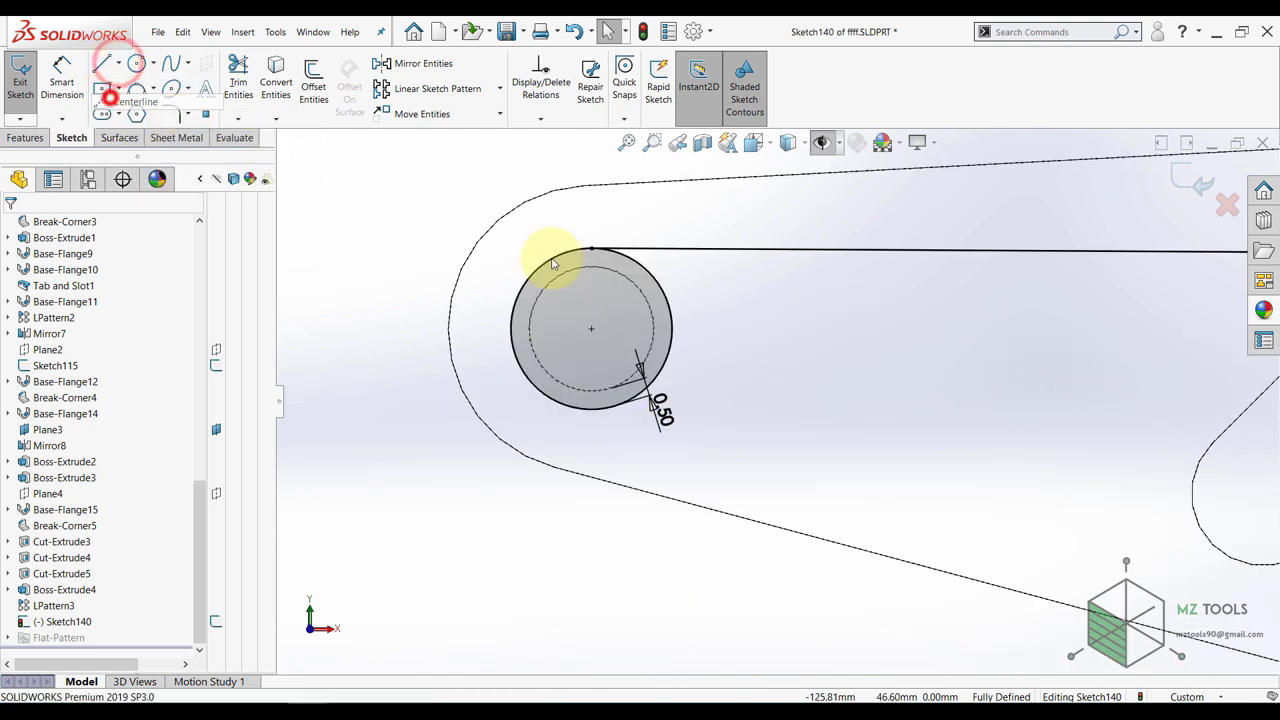
click(591, 330)
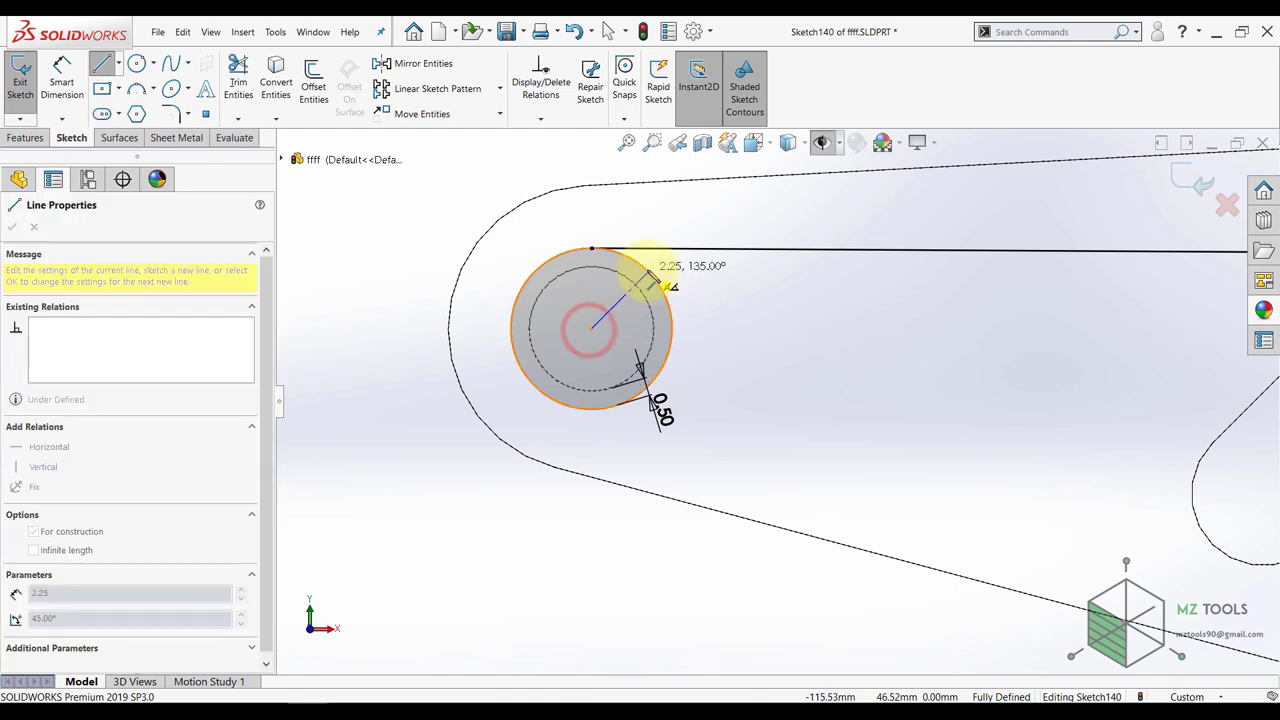
click(648, 271)
key(Escape)
click(120, 65)
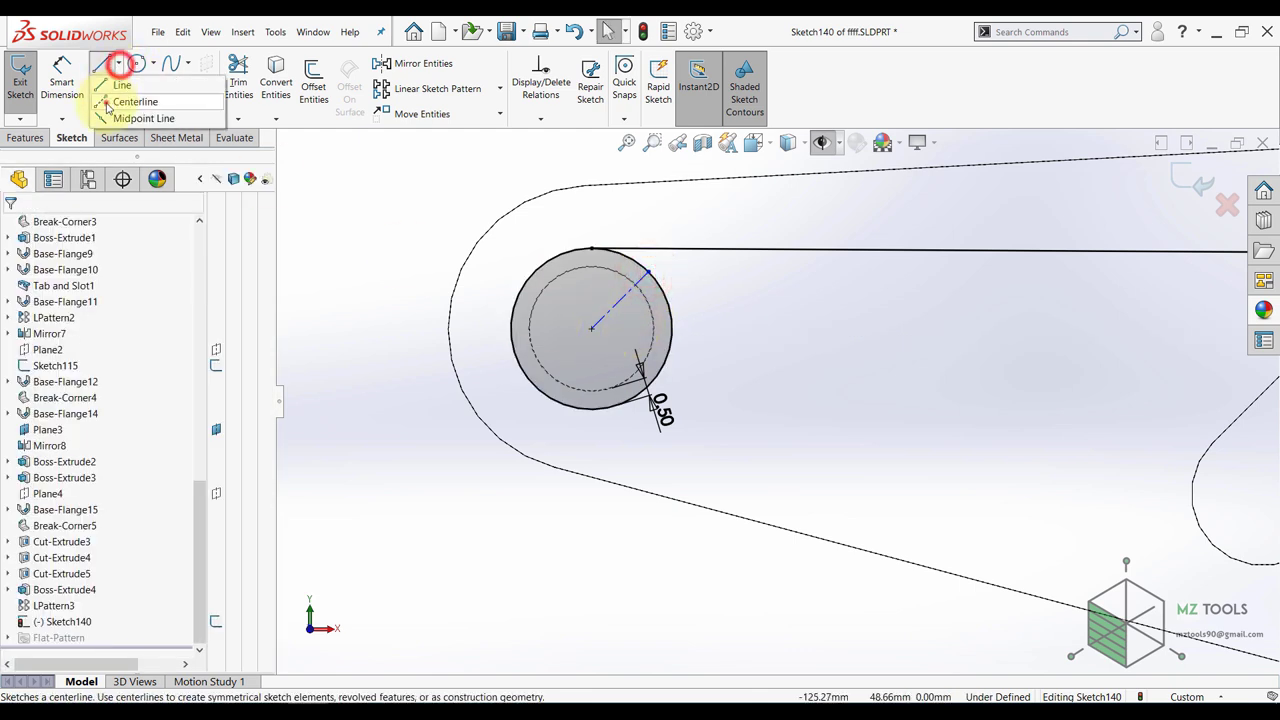
click(107, 102)
click(591, 328)
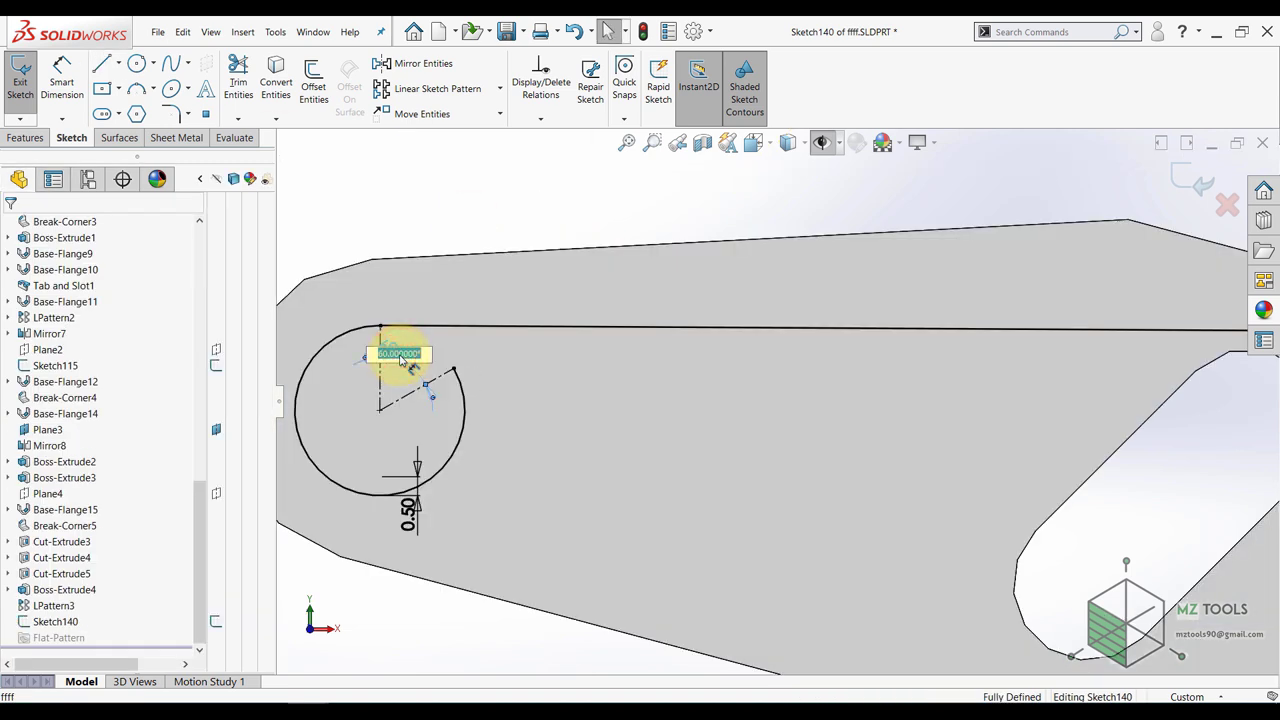
- Set the angle between the two centerlines at the boom tip to 90° and exit the sketch
key(Return)
scroll(800, 283, up, 3)
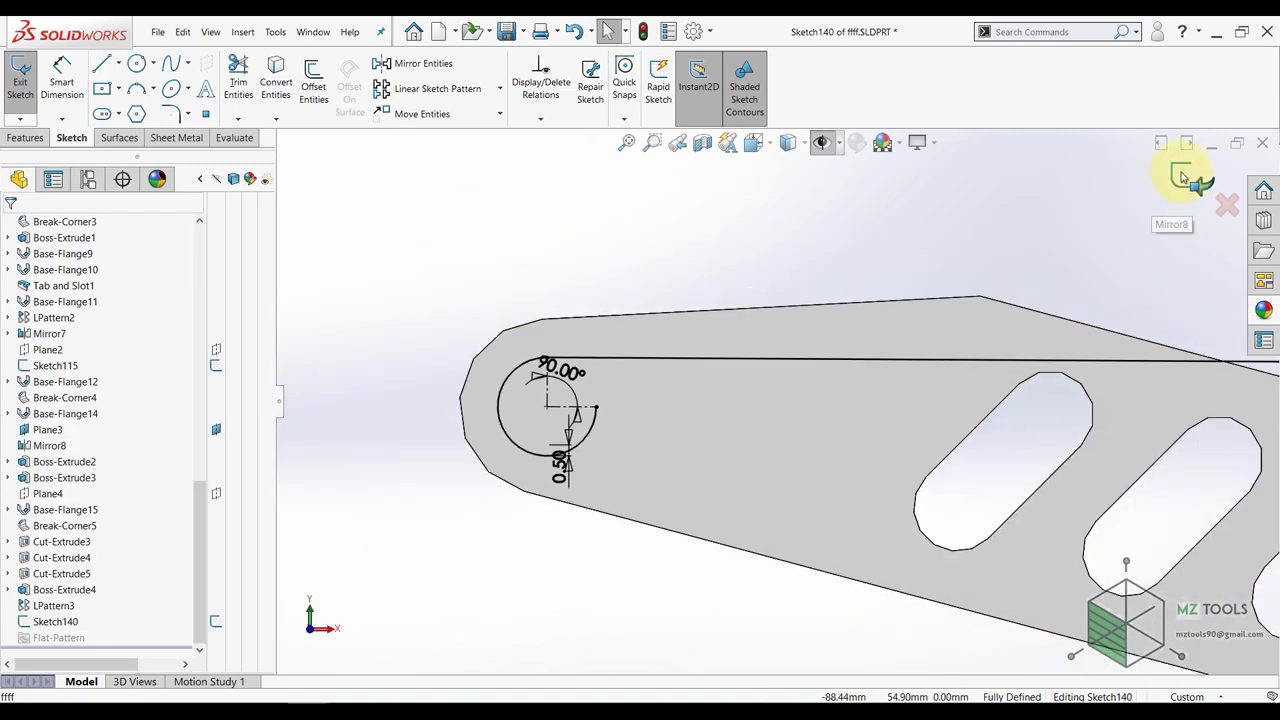
click(1182, 169)
- Sweep a 1 mm diameter circular profile along Sketch140 as a separate body, with Merge result turned off
scroll(545, 336, up, 4)
middle_drag(563, 326, 616, 416)
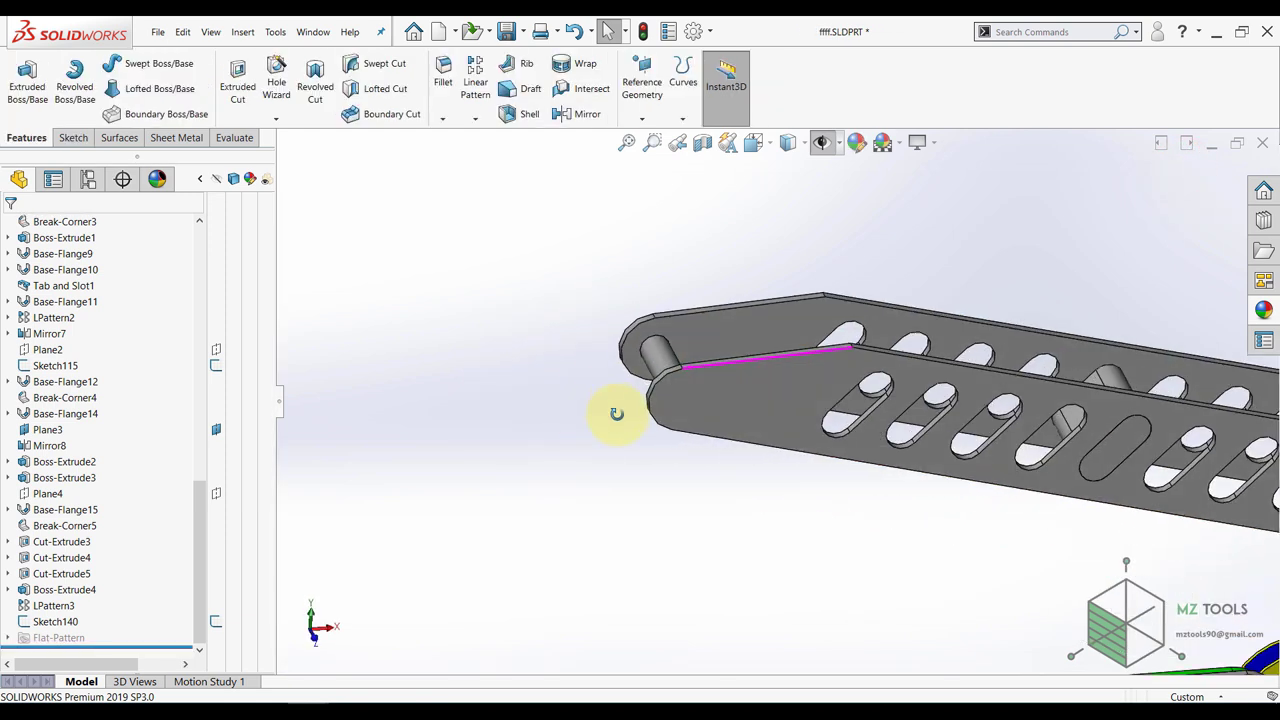
scroll(614, 416, up, 3)
click(54, 621)
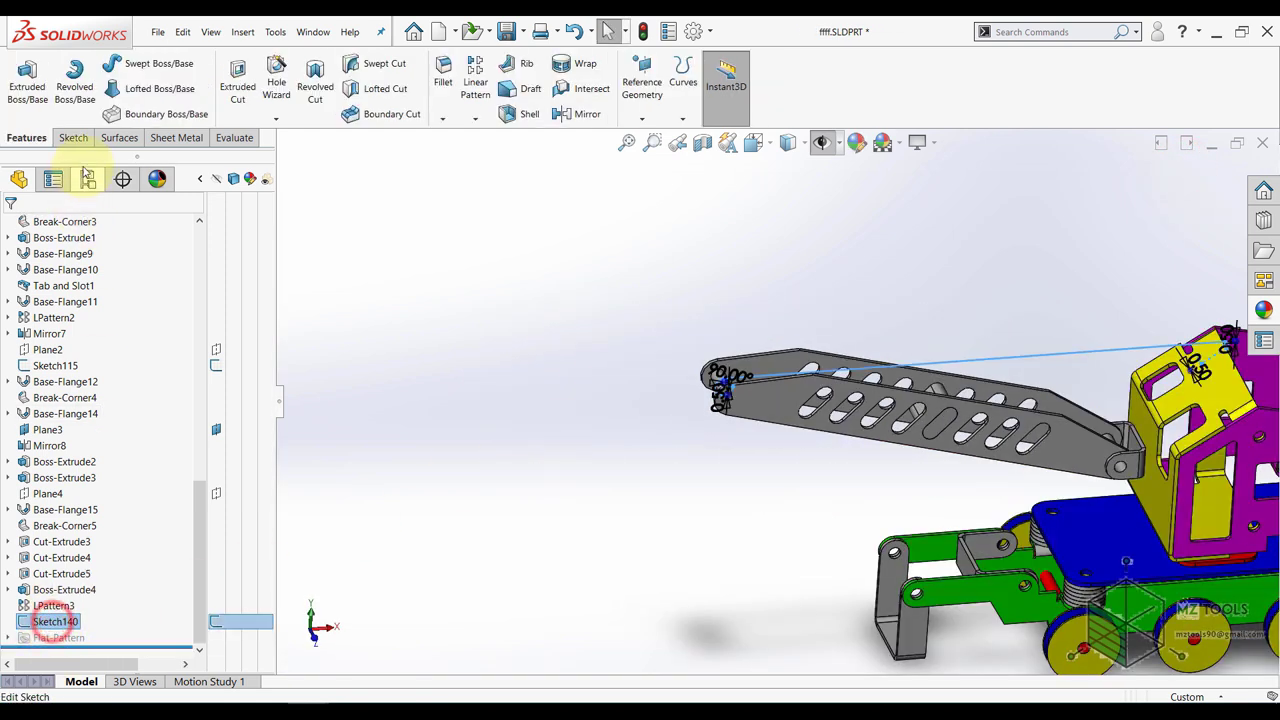
click(145, 66)
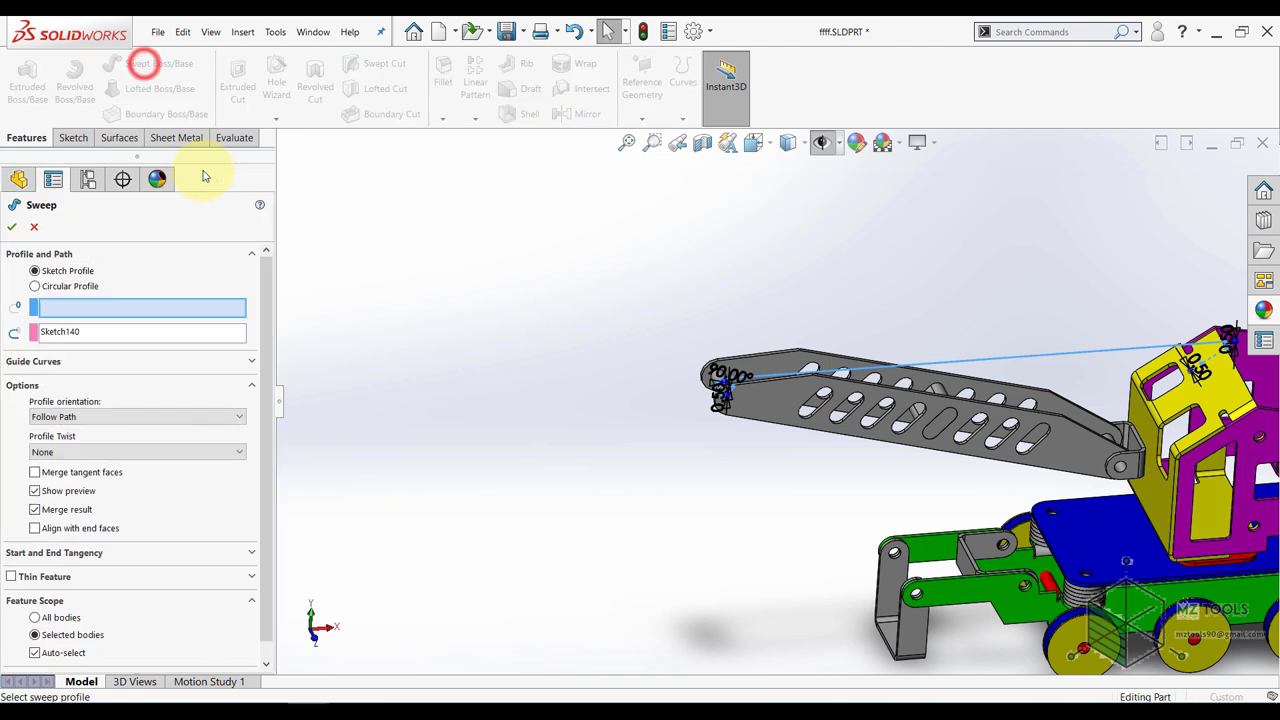
click(36, 287)
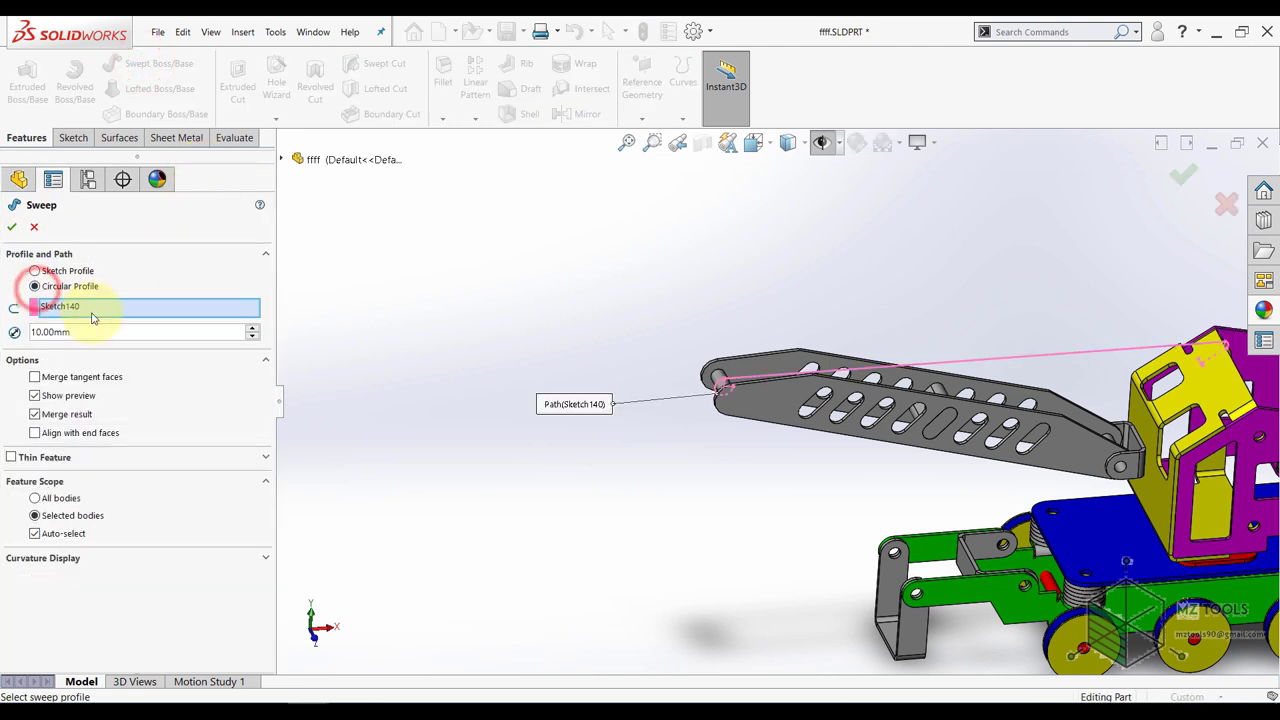
text(1)
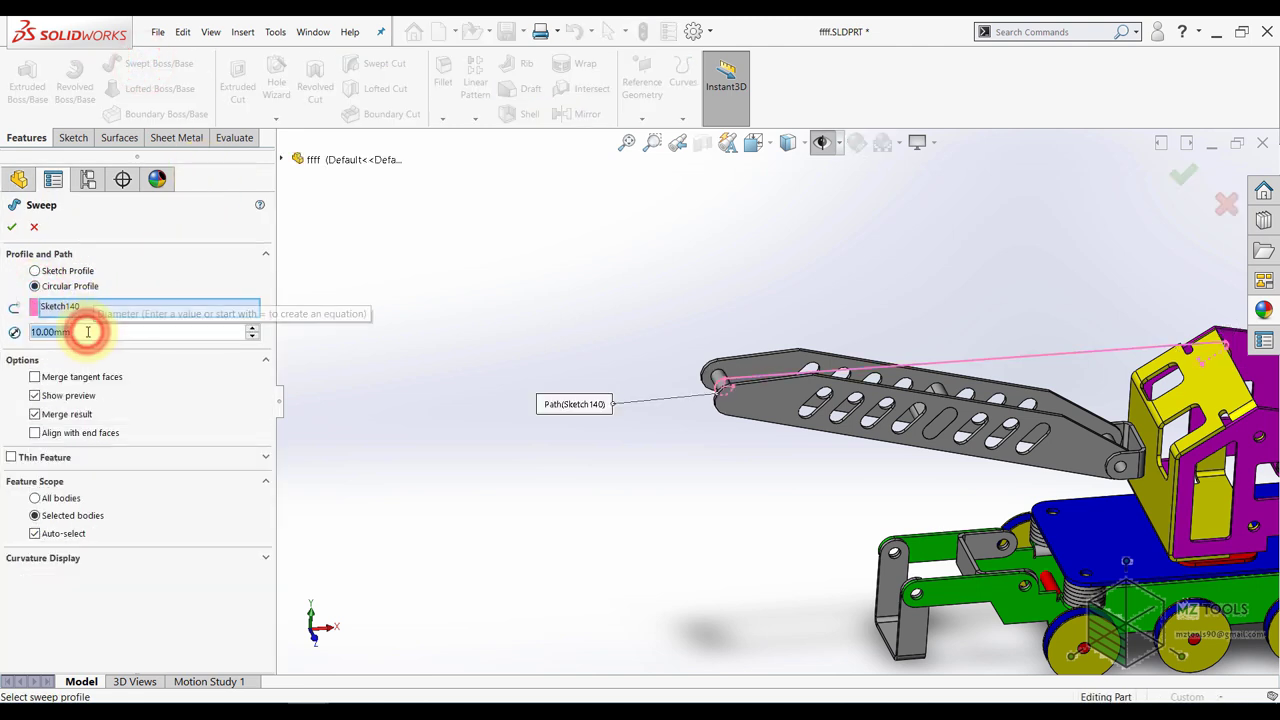
key(Return)
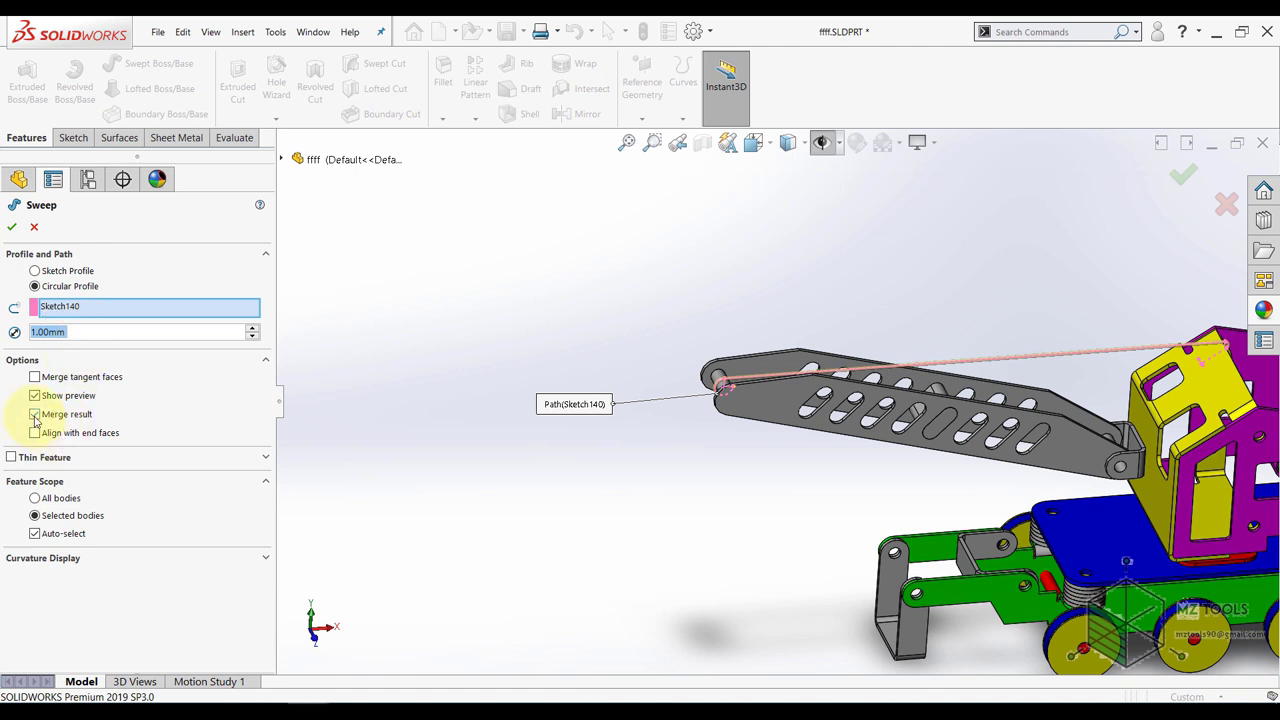
click(35, 414)
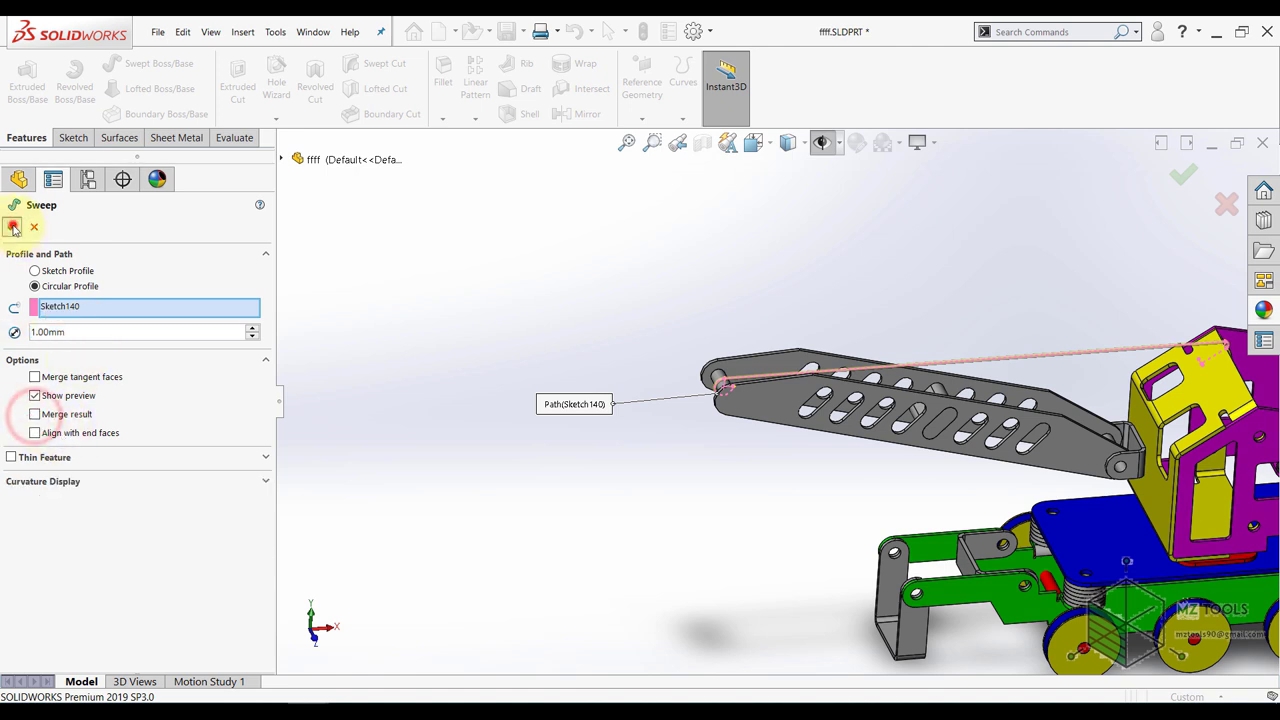
click(13, 228)
- Examine the swept cable's hook at the cab roof and its run to the boom tip across the whole crane
scroll(858, 350, down, 5)
middle_drag(851, 351, 802, 412)
scroll(871, 393, up, 3)
scroll(822, 393, down, 4)
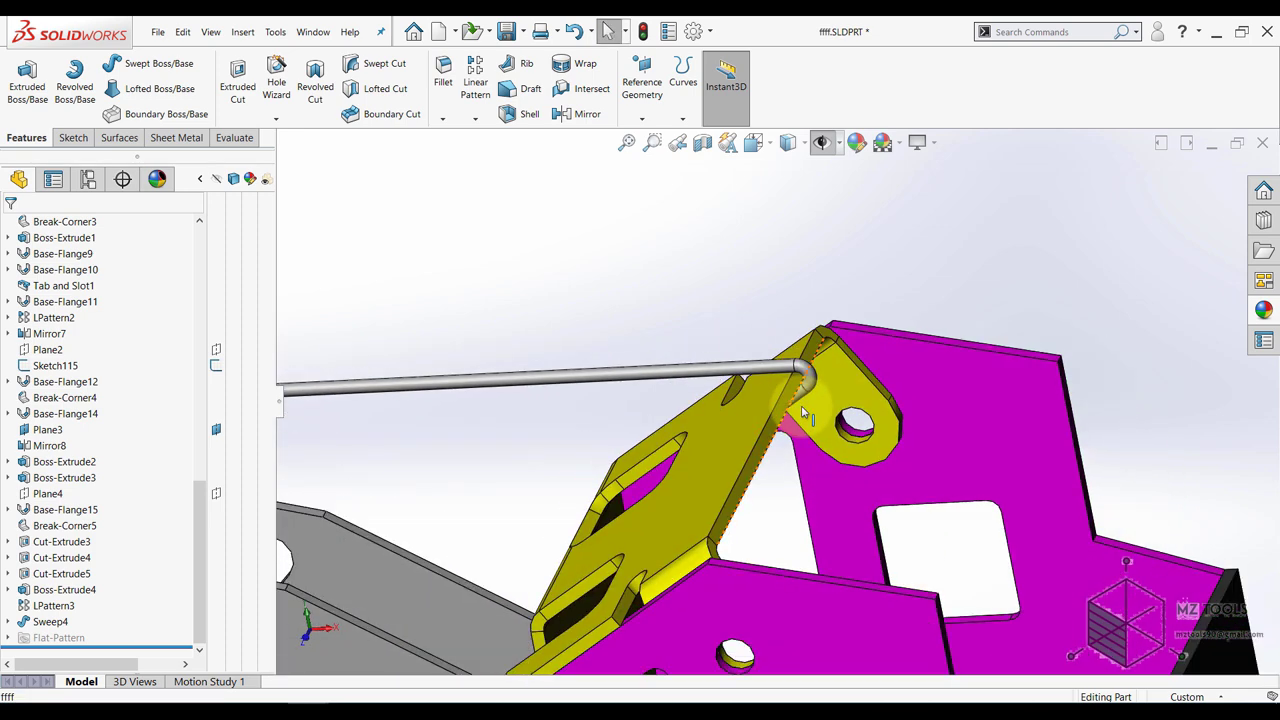
scroll(802, 410, up, 7)
scroll(591, 403, down, 2)
middle_drag(591, 403, 677, 431)
scroll(647, 445, up, 4)
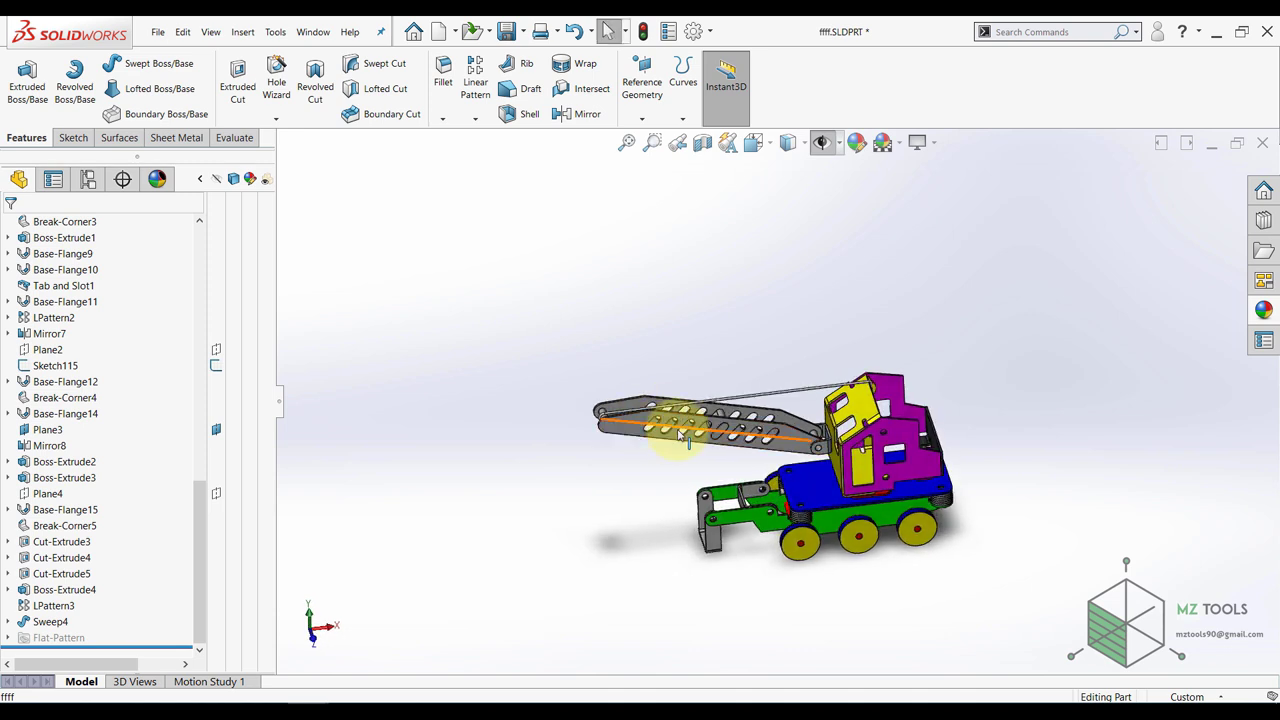
click(538, 452)
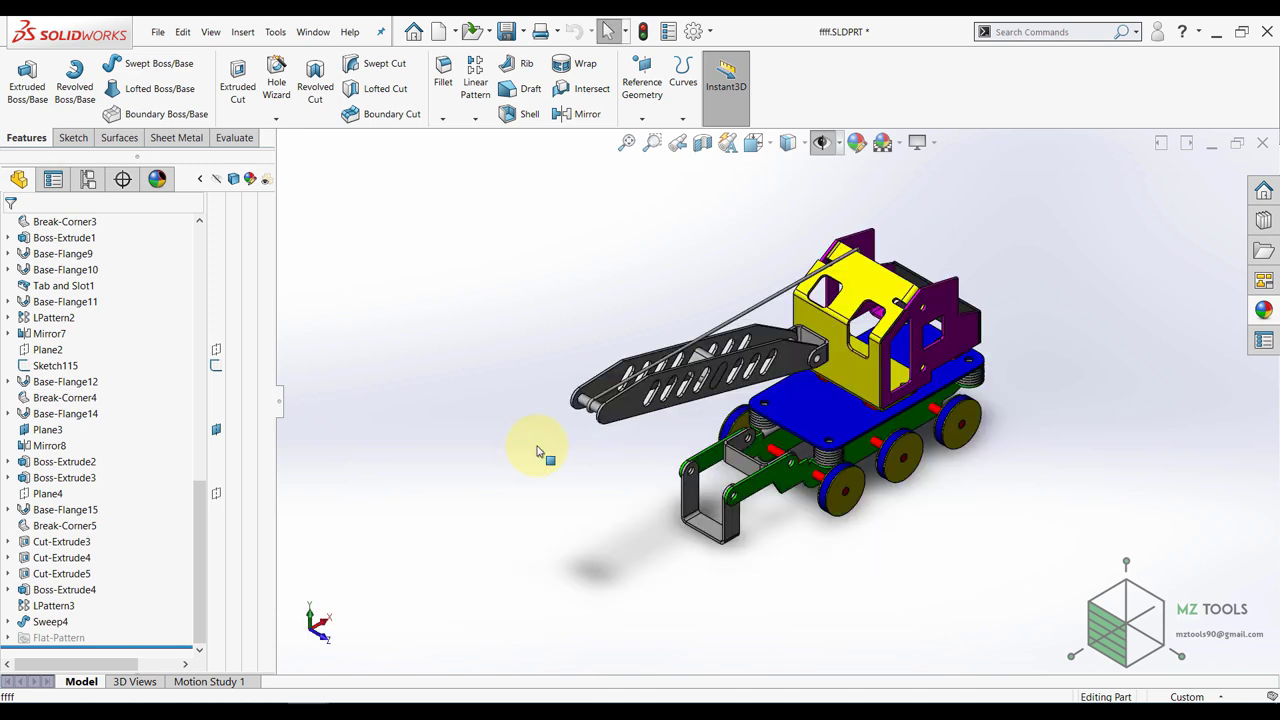